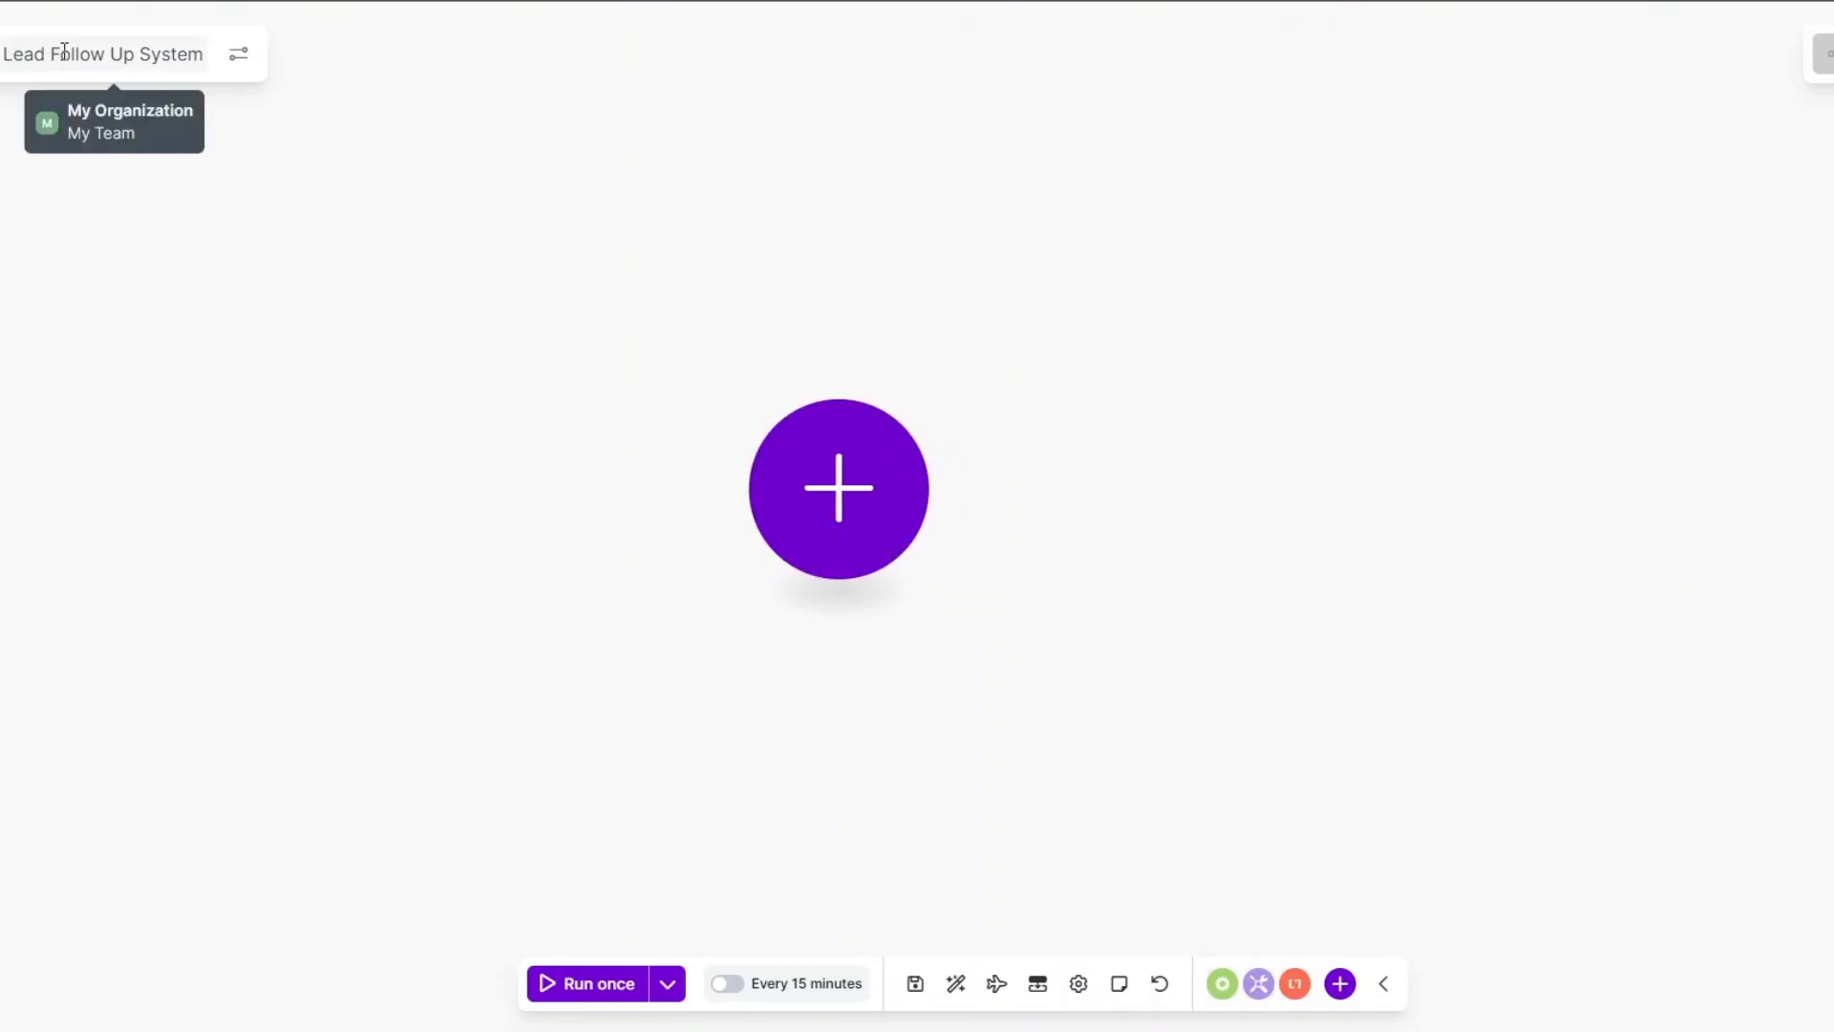
Move the empty first-module placeholder to the left on the Lead Follow Up System canvas.
drag(843, 533, 532, 545)
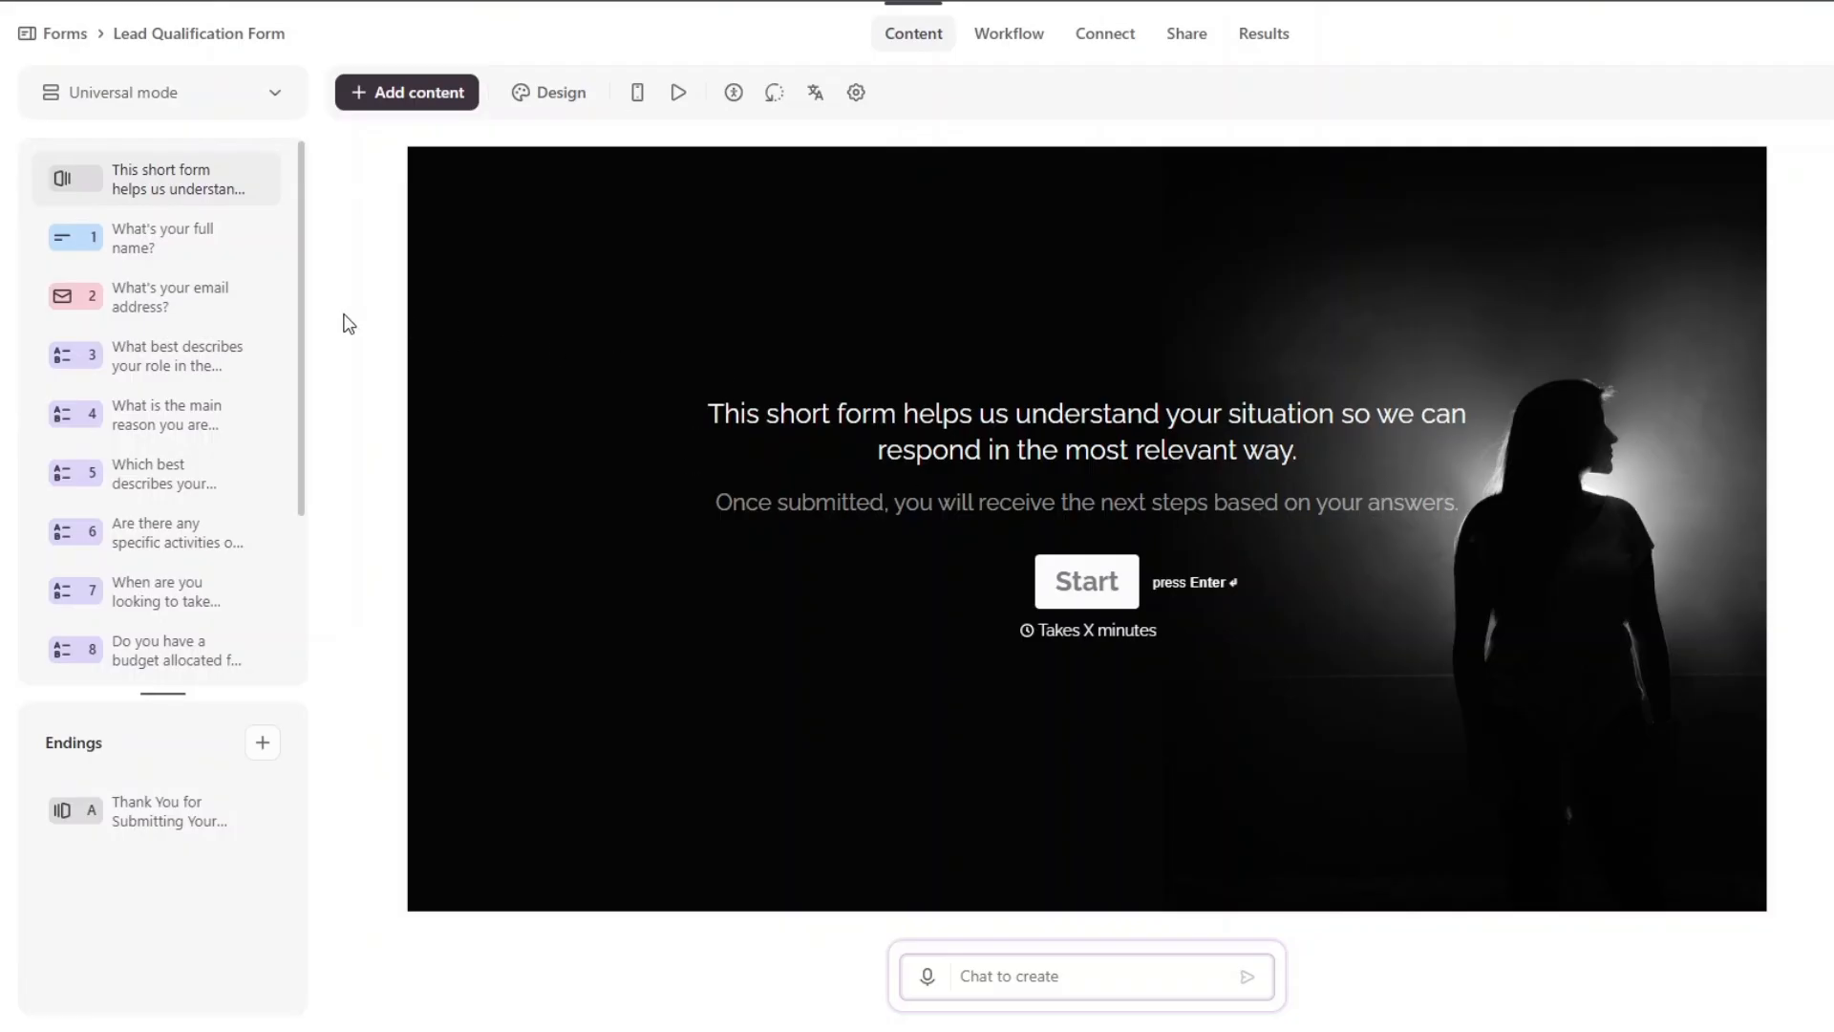
Review Typeform questions 1–3: full name, email address and the respondent's role.
click(172, 246)
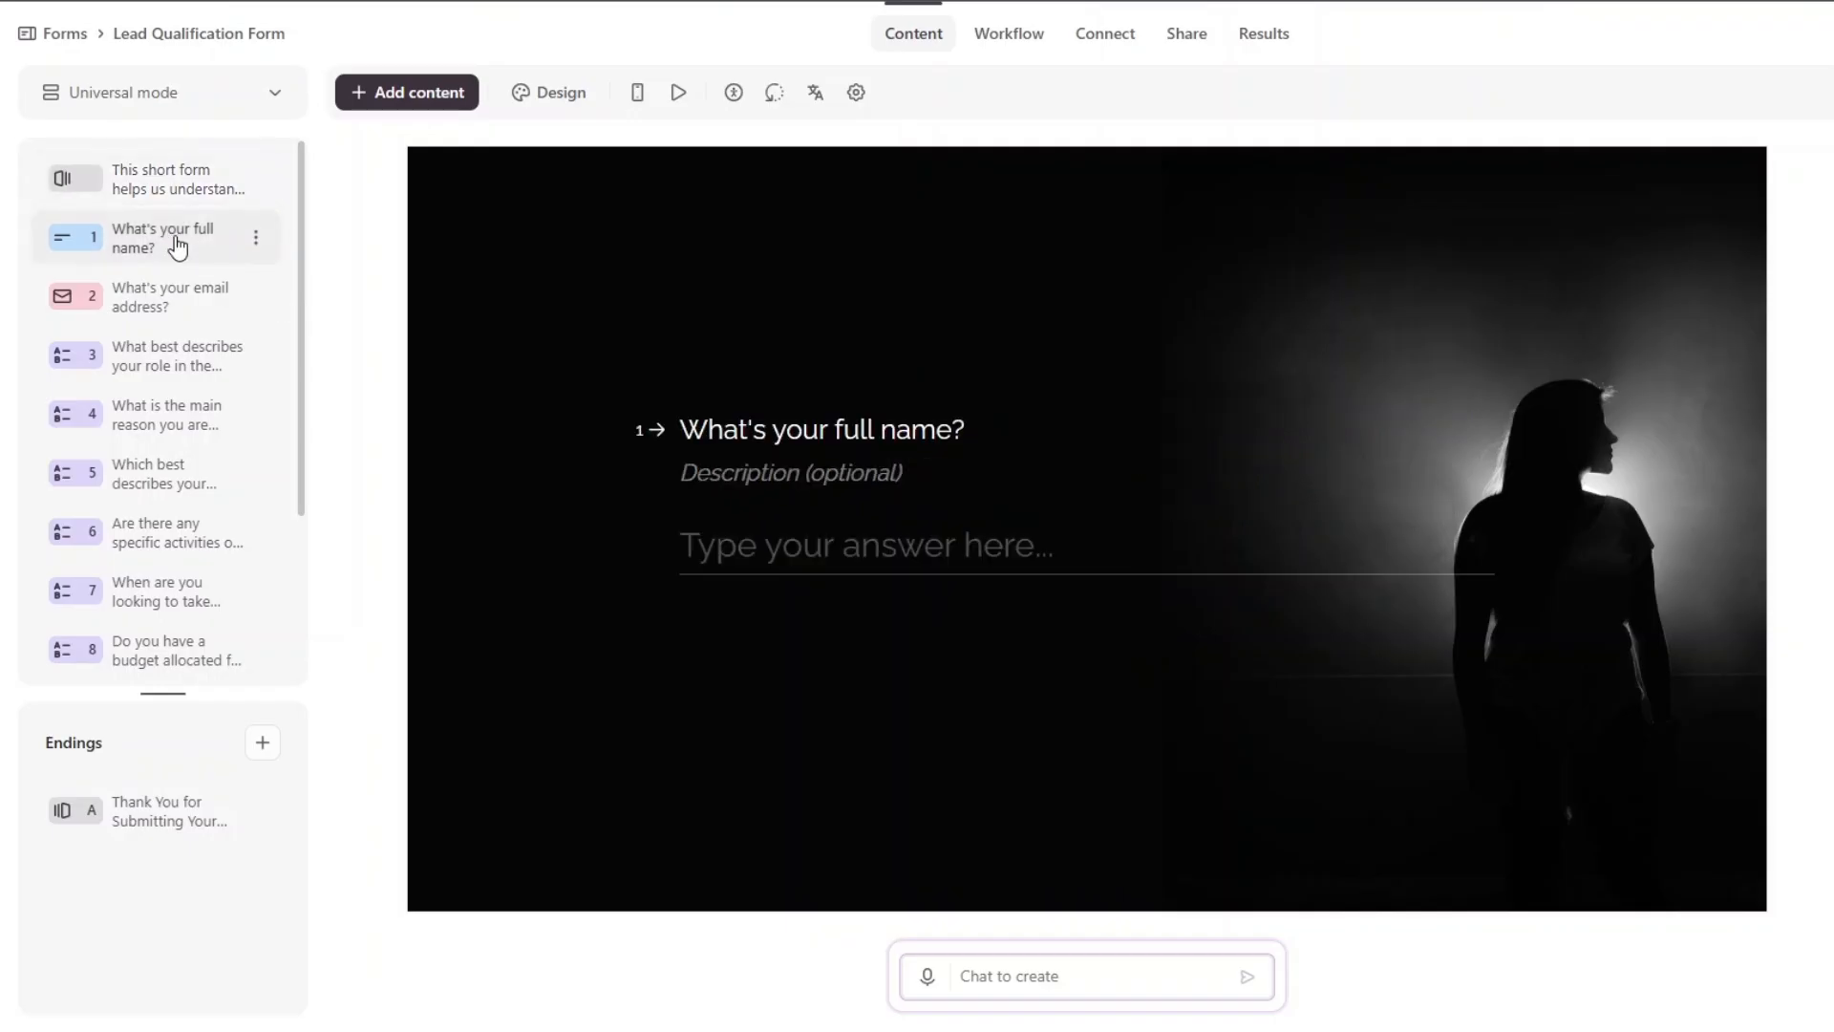
scroll(187, 442, down, 3)
scroll(189, 444, up, 3)
click(186, 298)
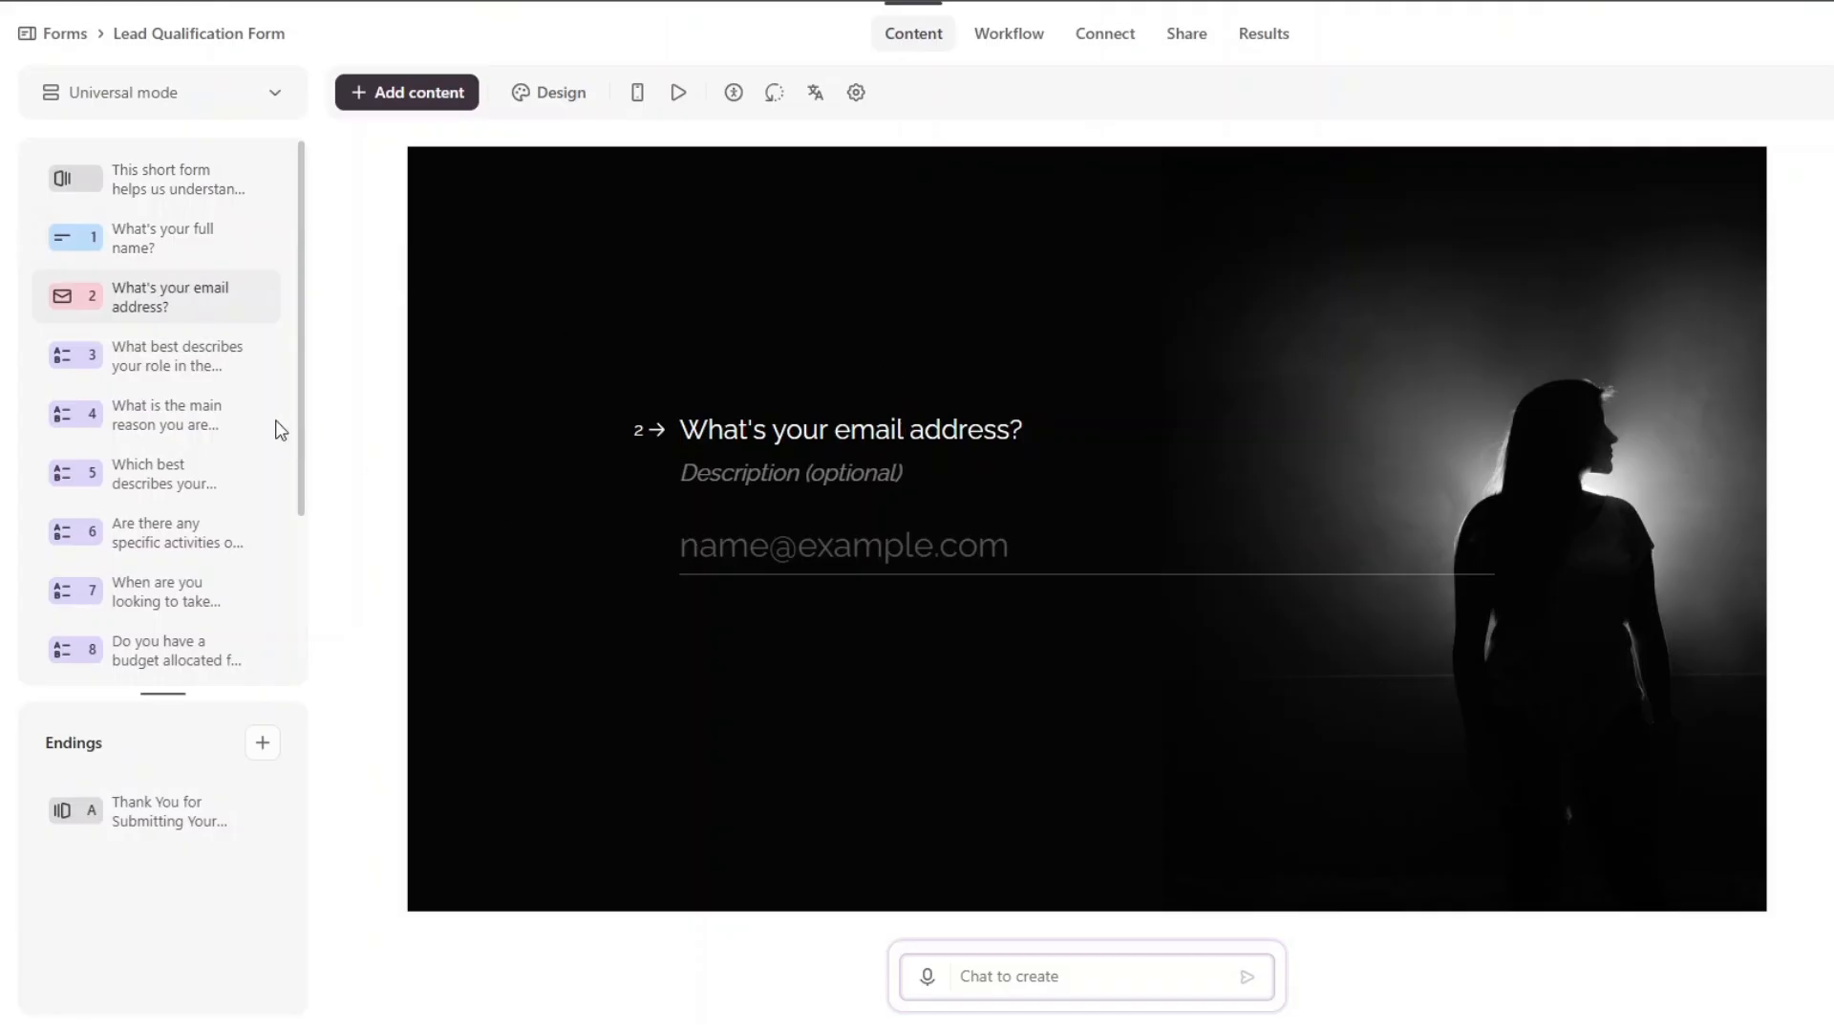
click(181, 360)
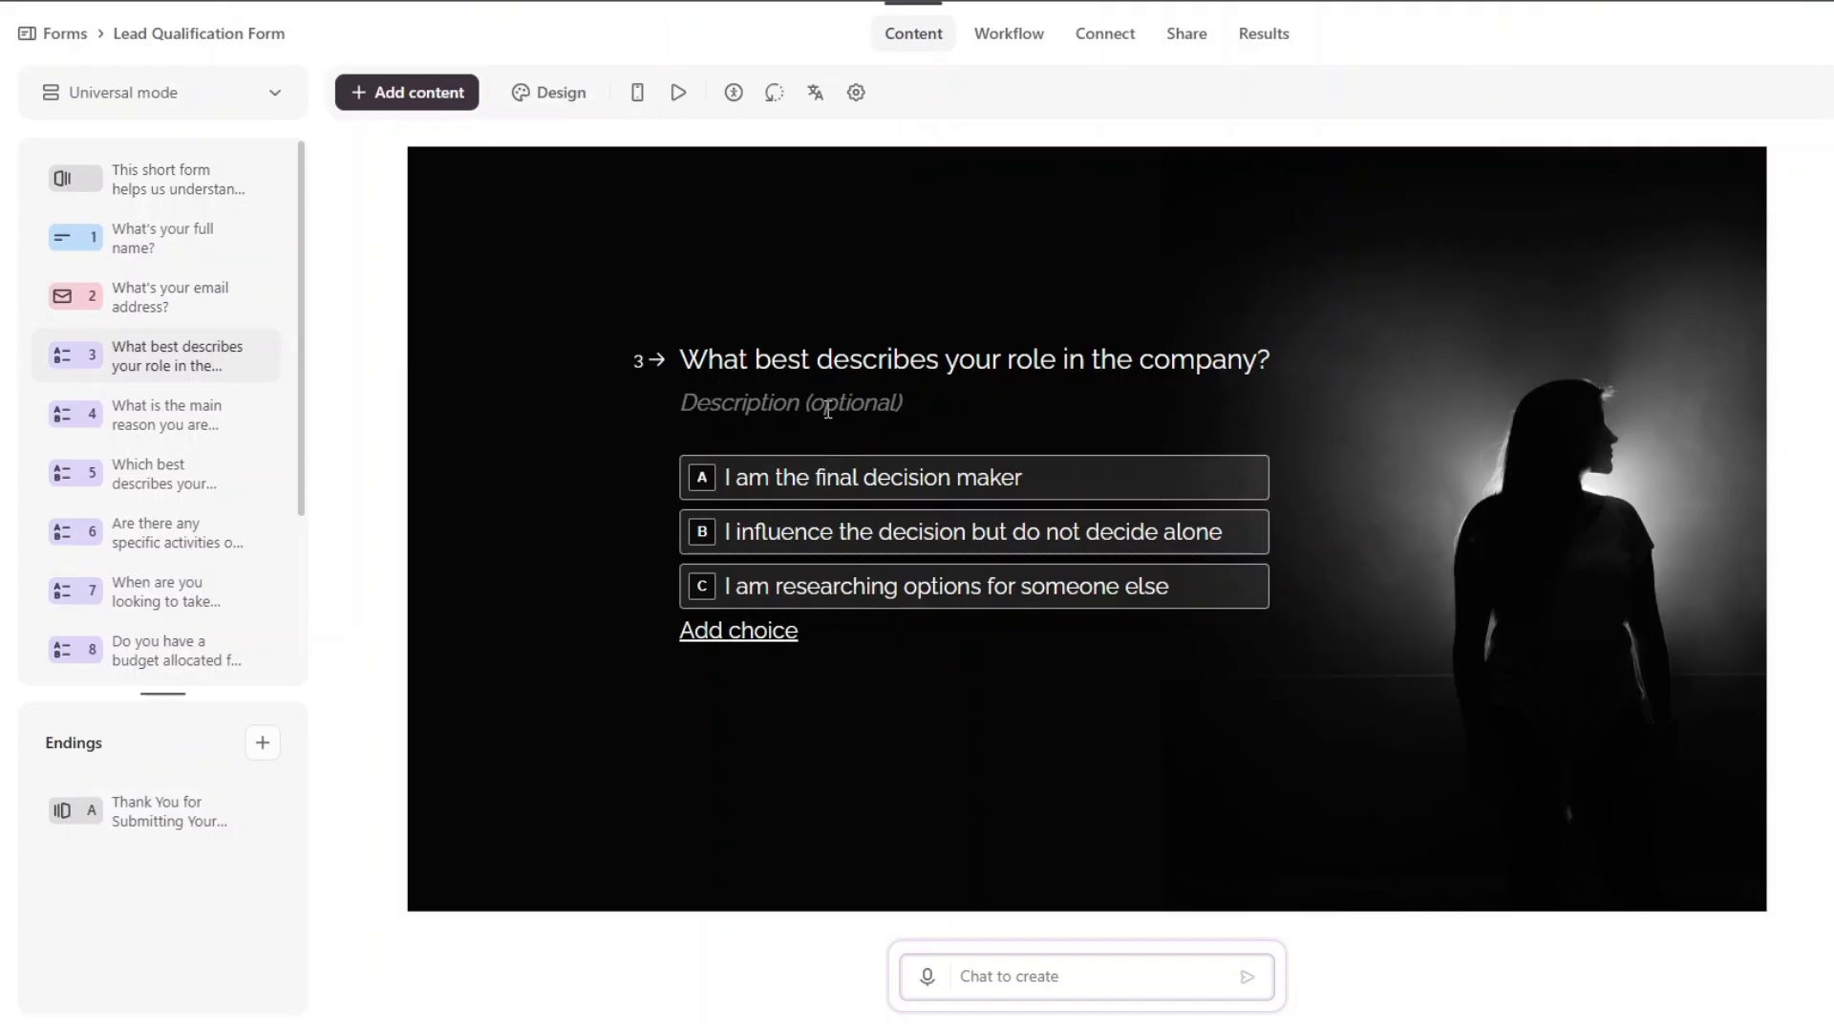
Review questions 4–6: main reason, current situation and when to take action.
mouse_move(1022, 482)
mouse_move(991, 551)
mouse_move(877, 590)
click(151, 405)
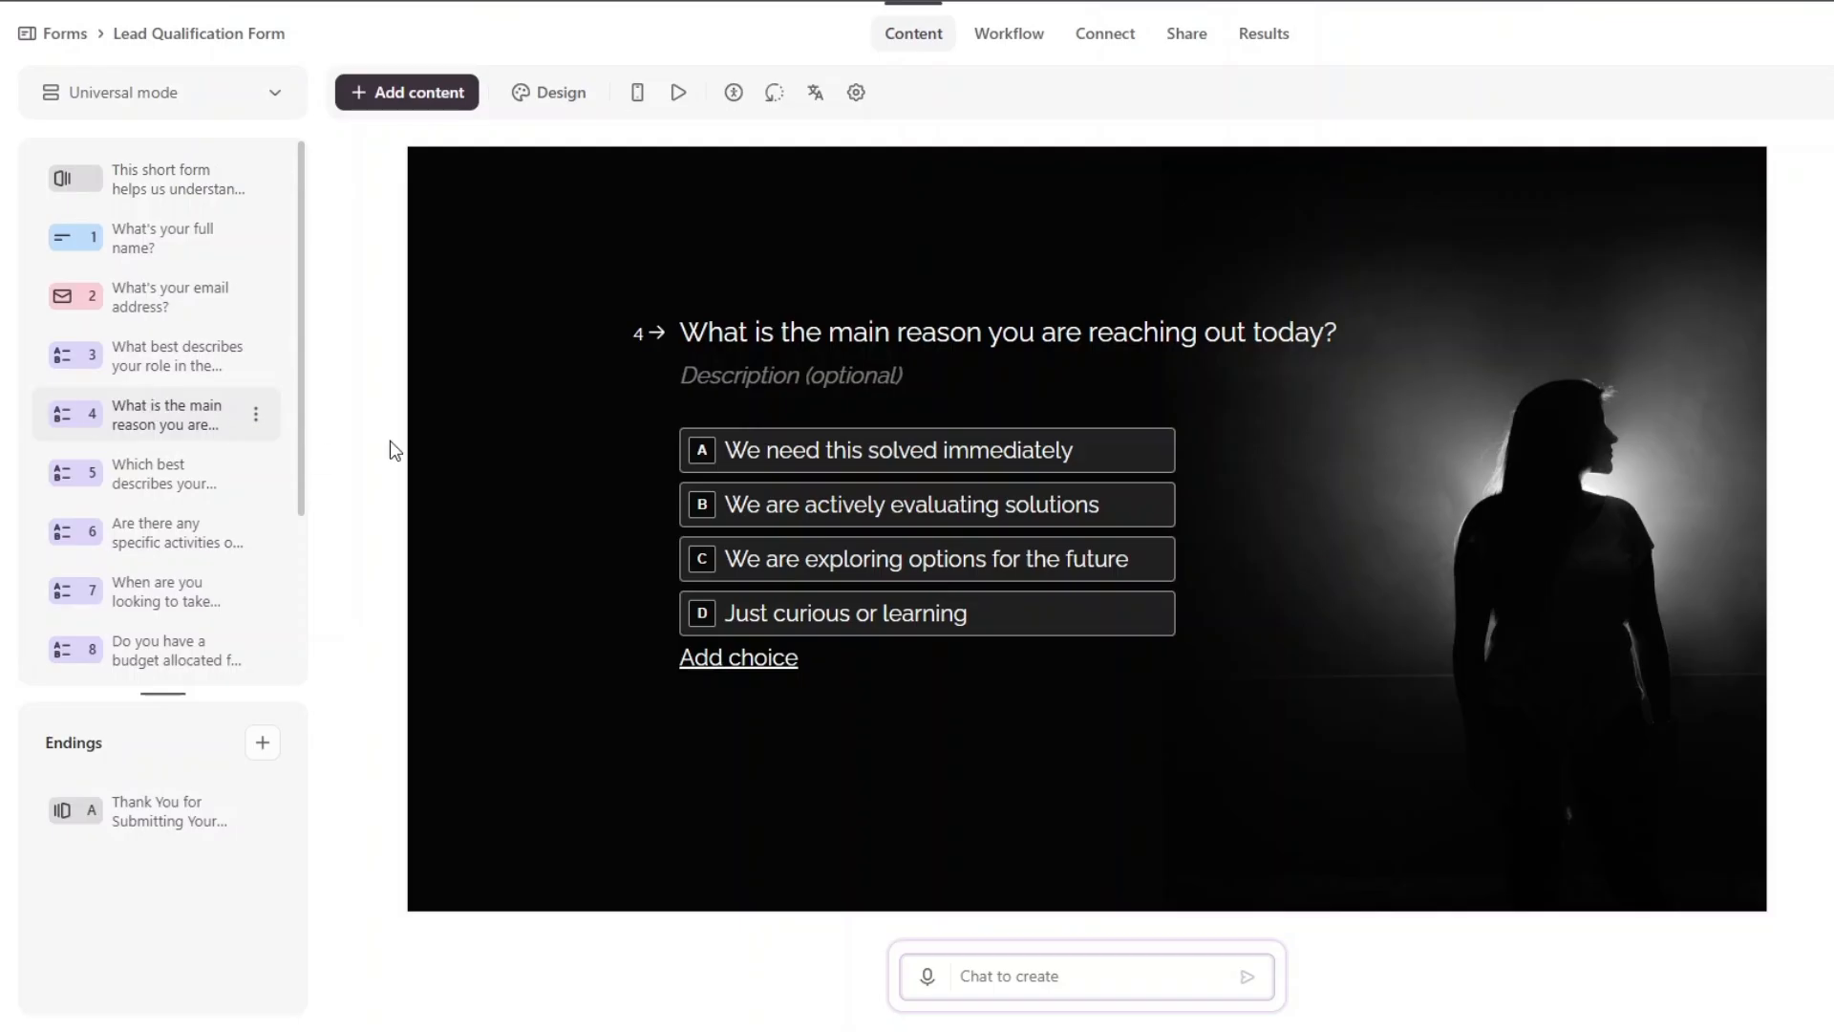
mouse_move(848, 462)
scroll(148, 334, down, 3)
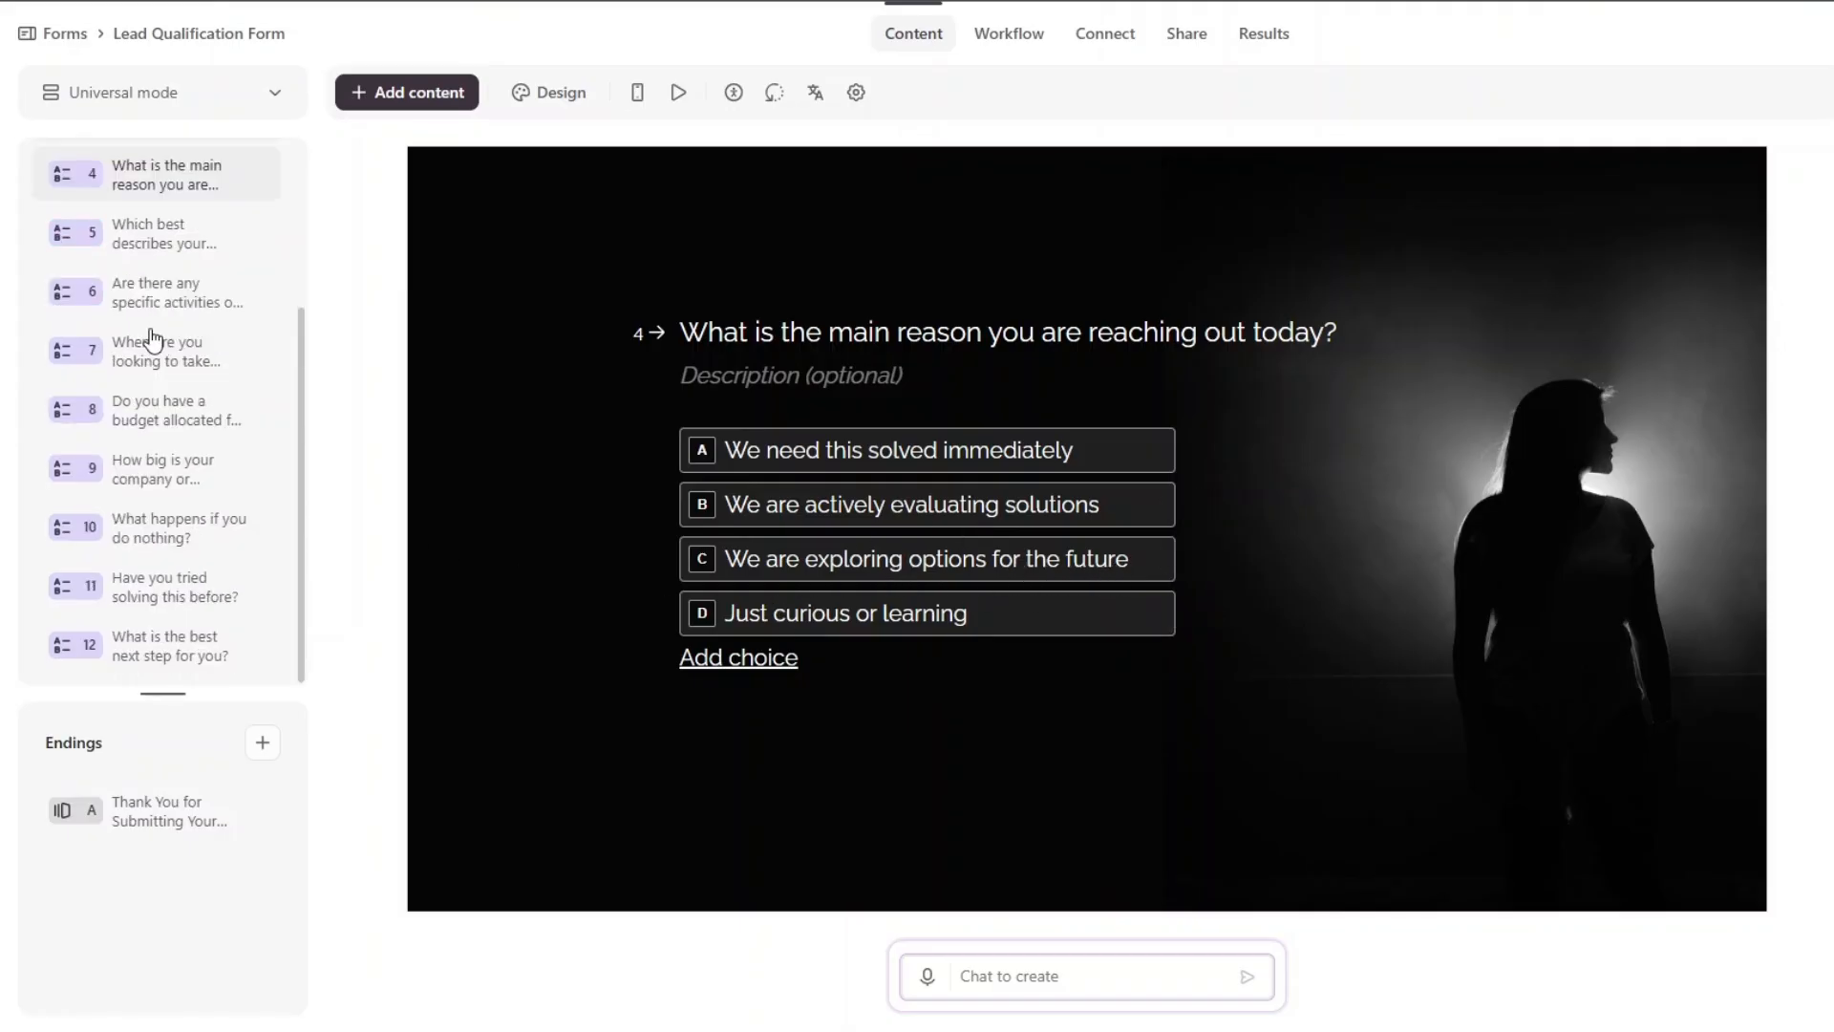
click(183, 234)
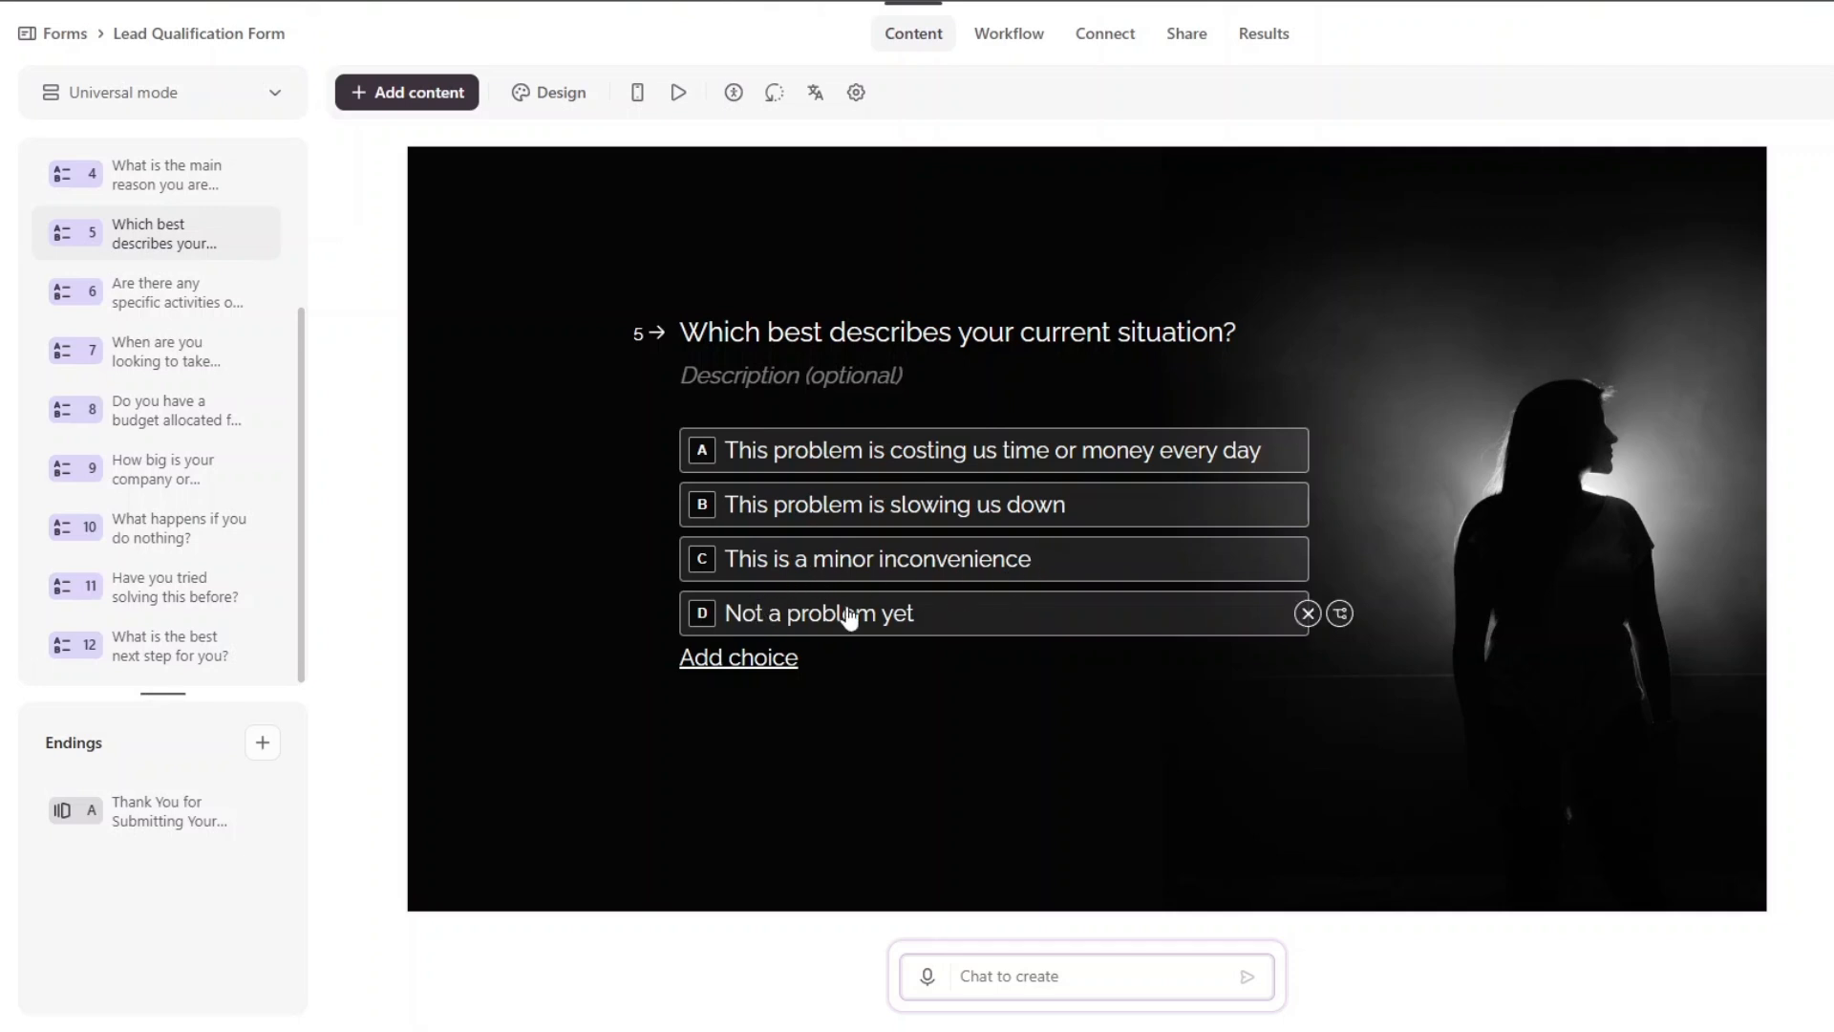
click(162, 350)
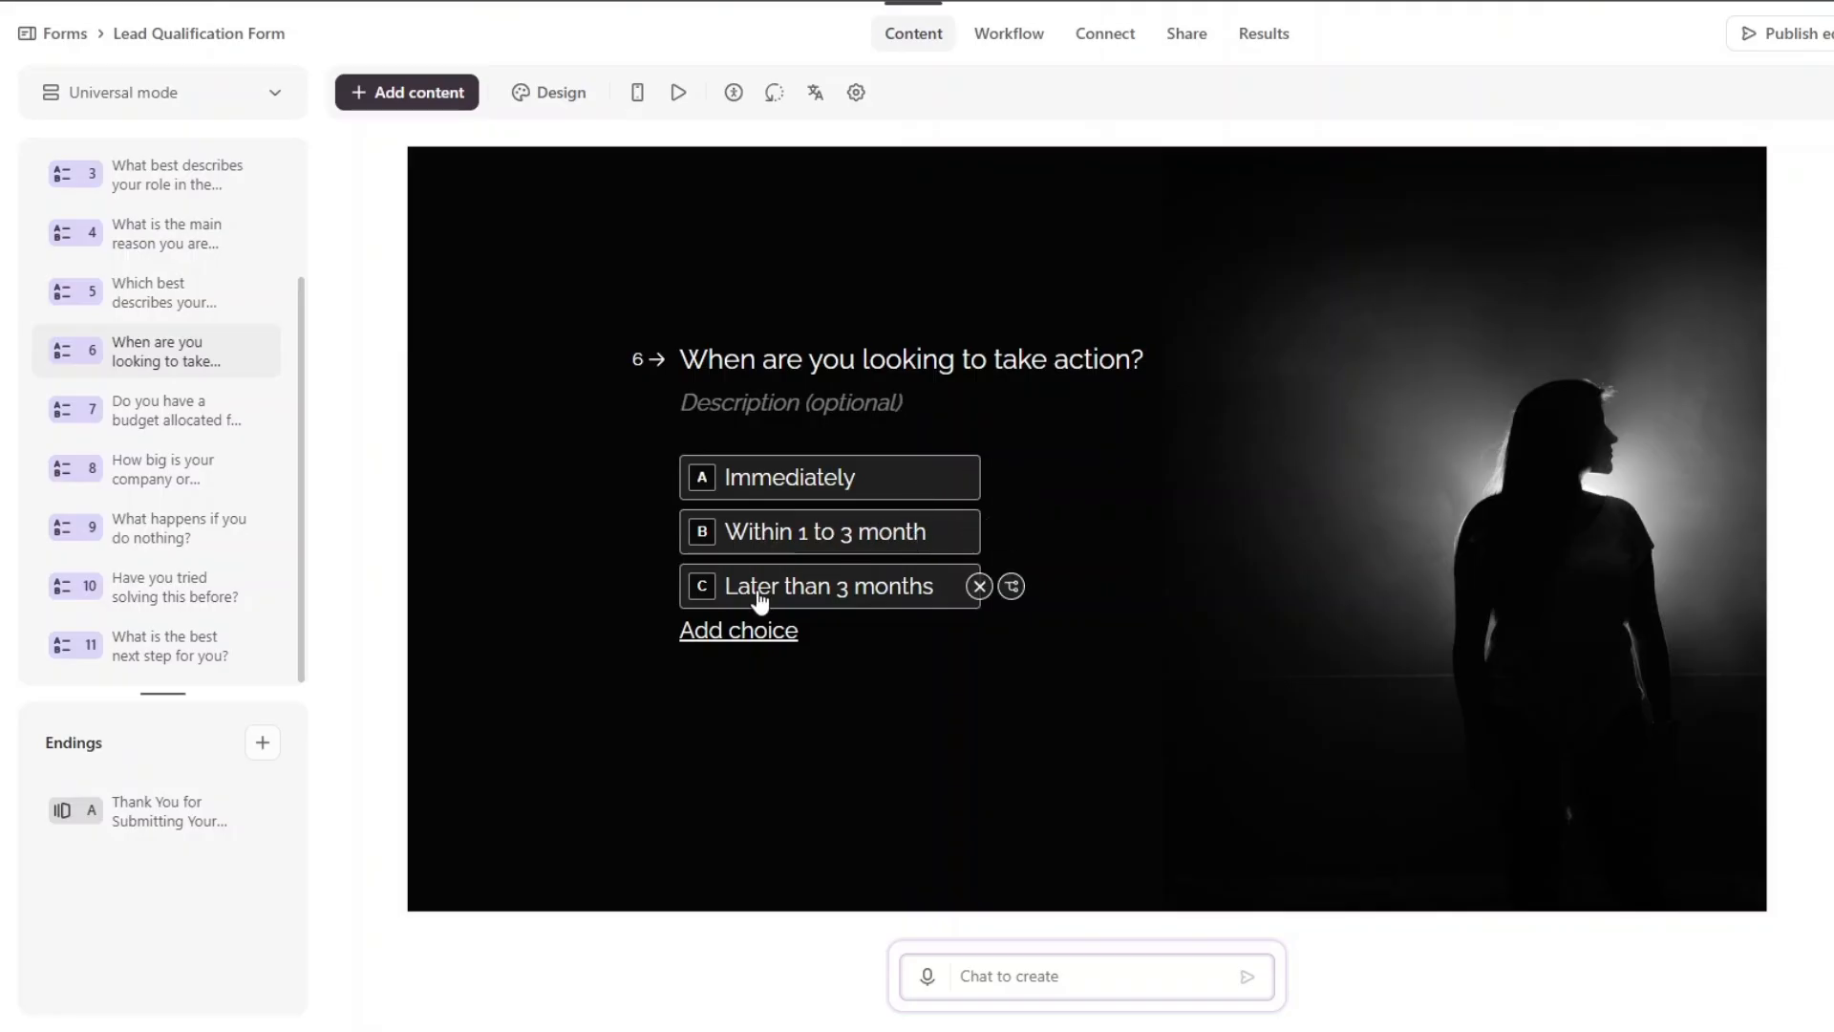
Review questions 7–11: budget, company size, doing nothing, previous attempts and best next step.
click(164, 427)
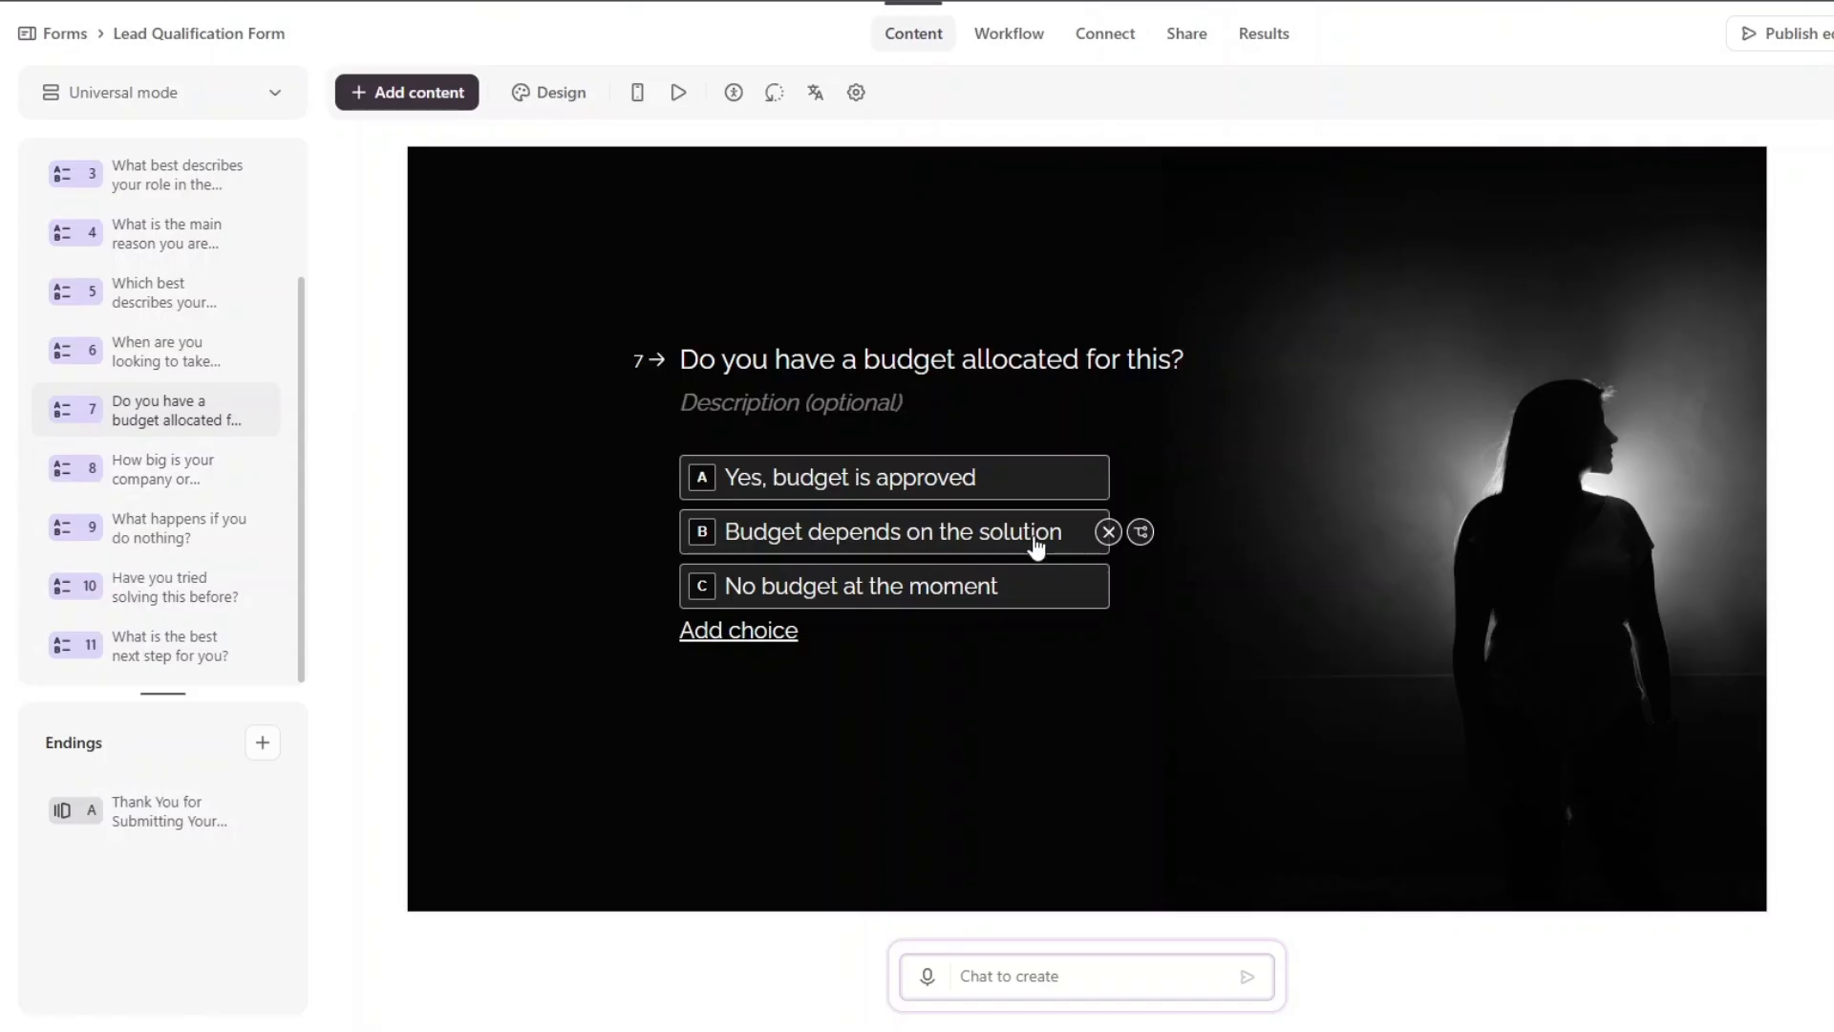
click(181, 478)
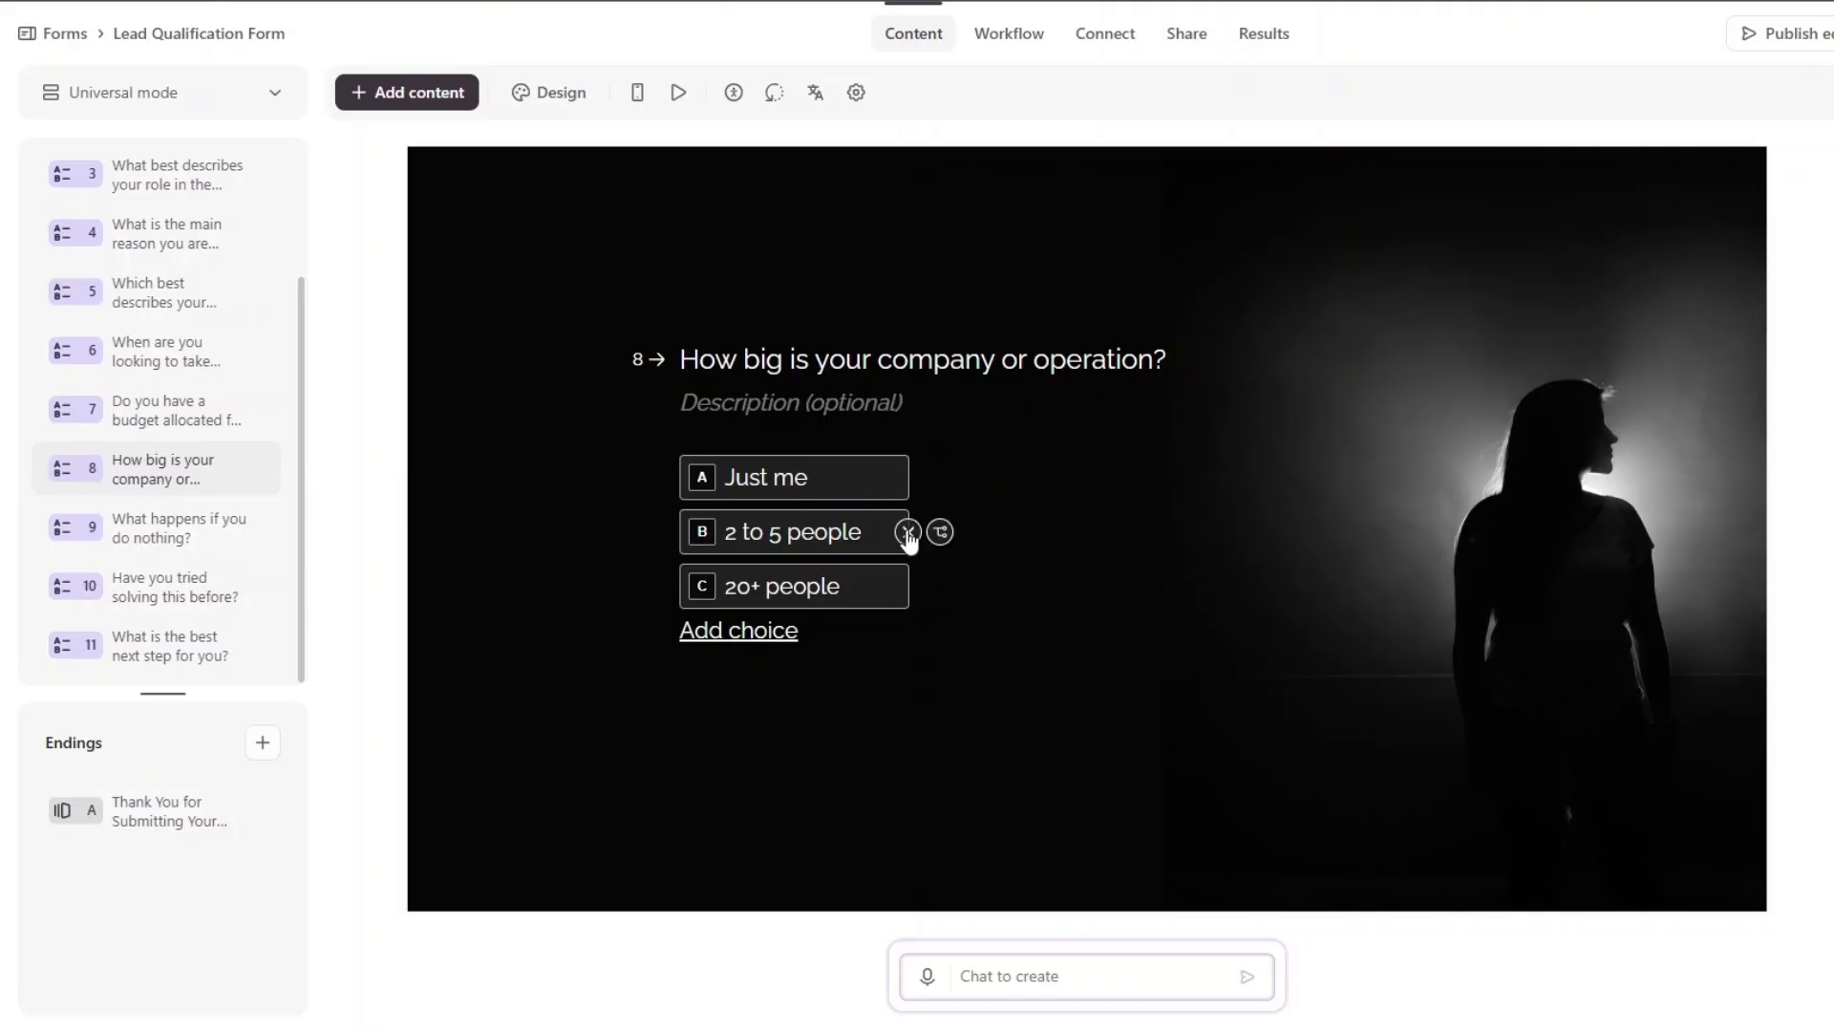
click(258, 527)
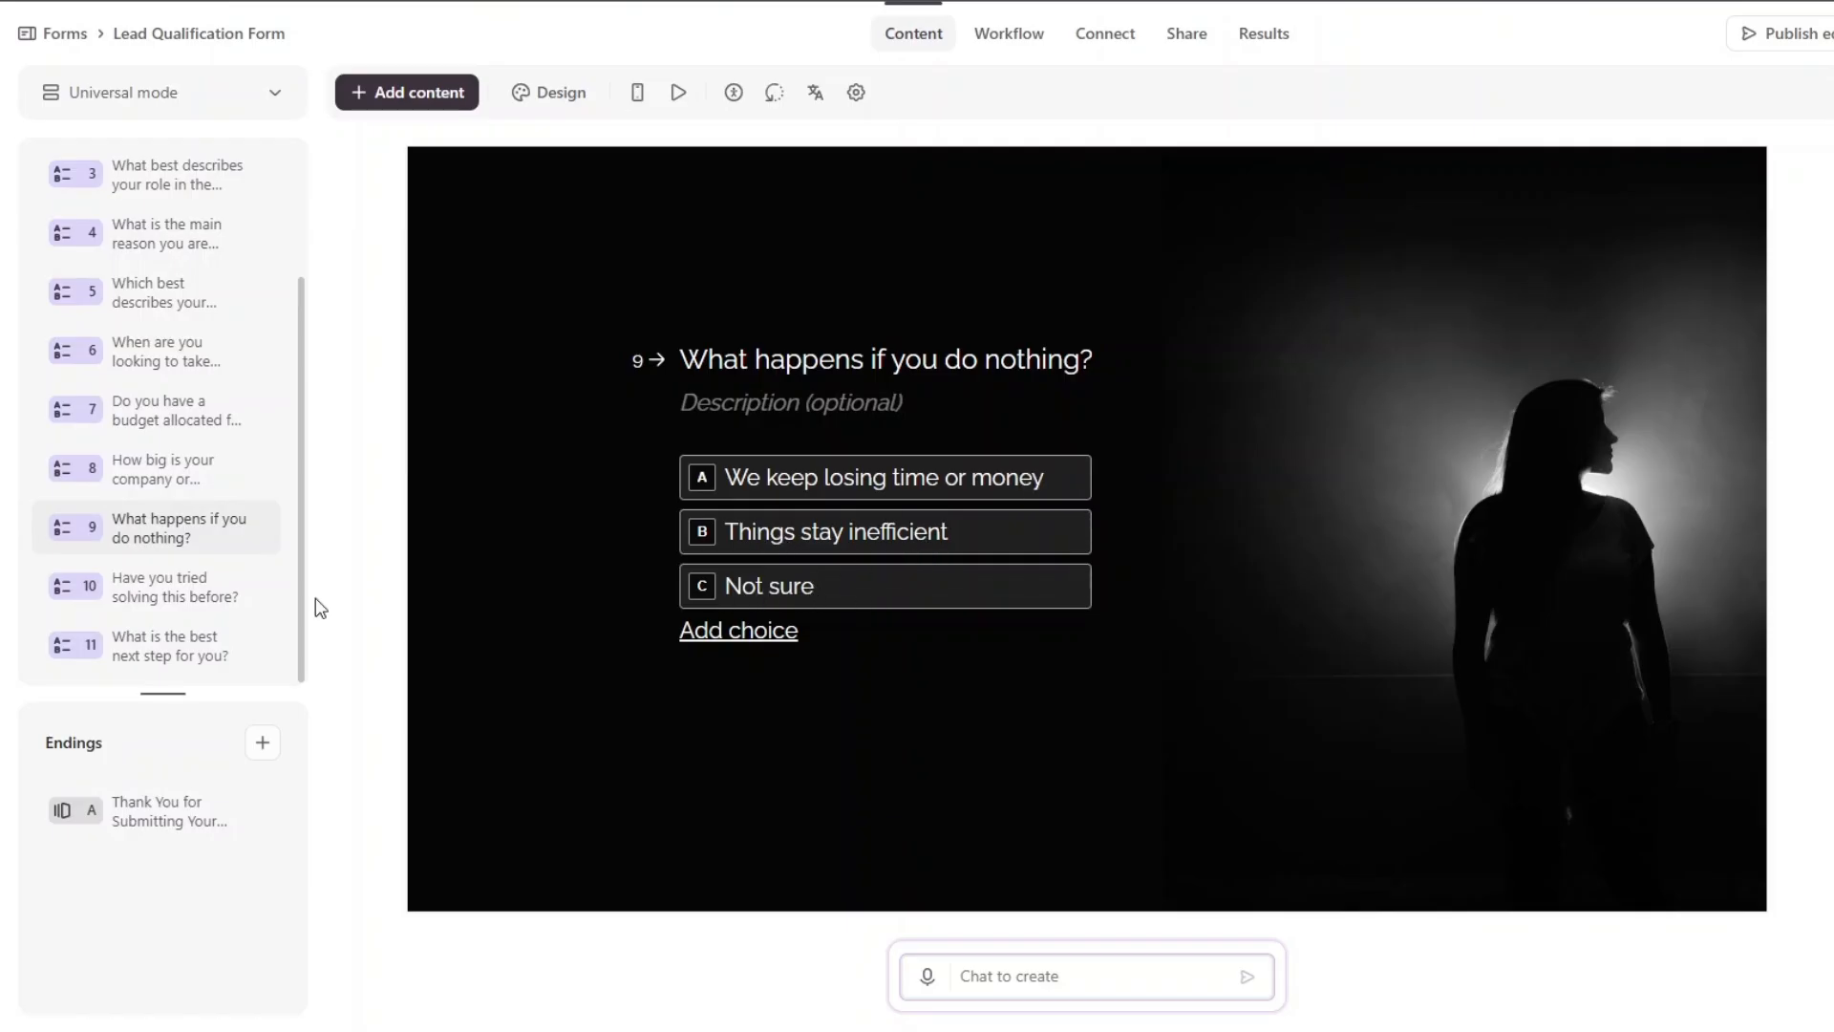
click(205, 585)
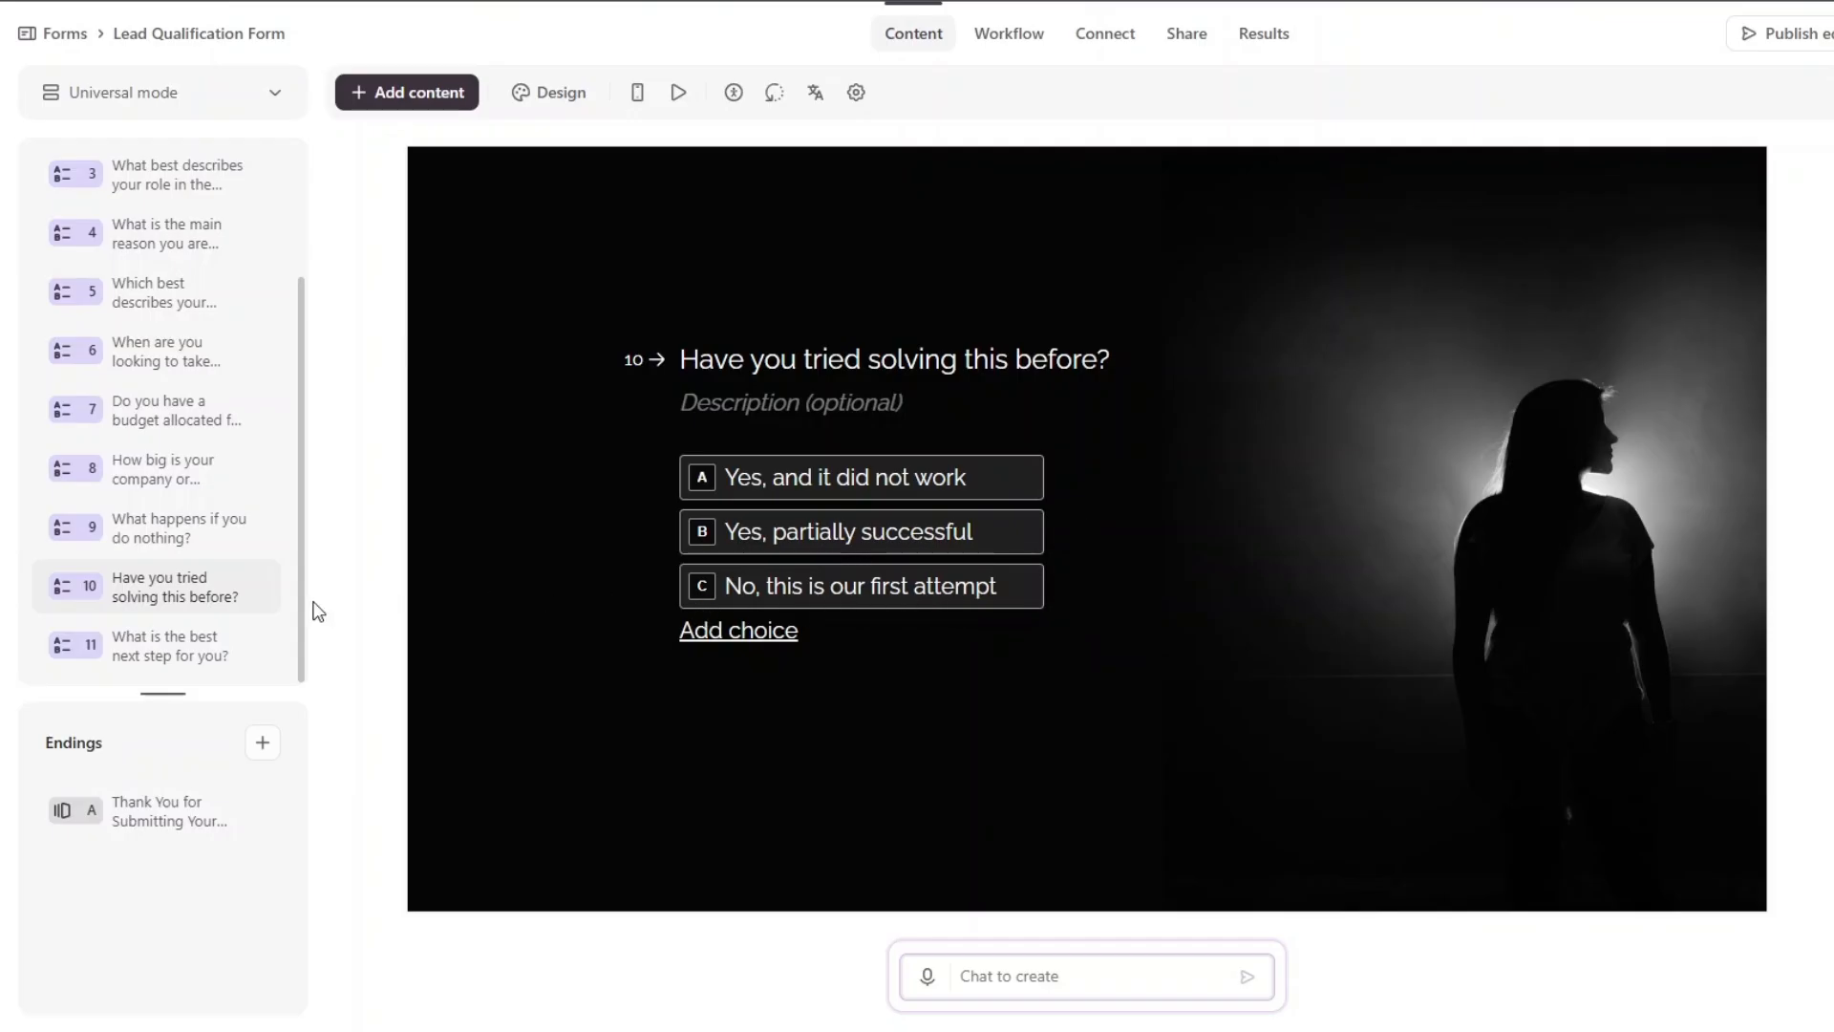
click(196, 638)
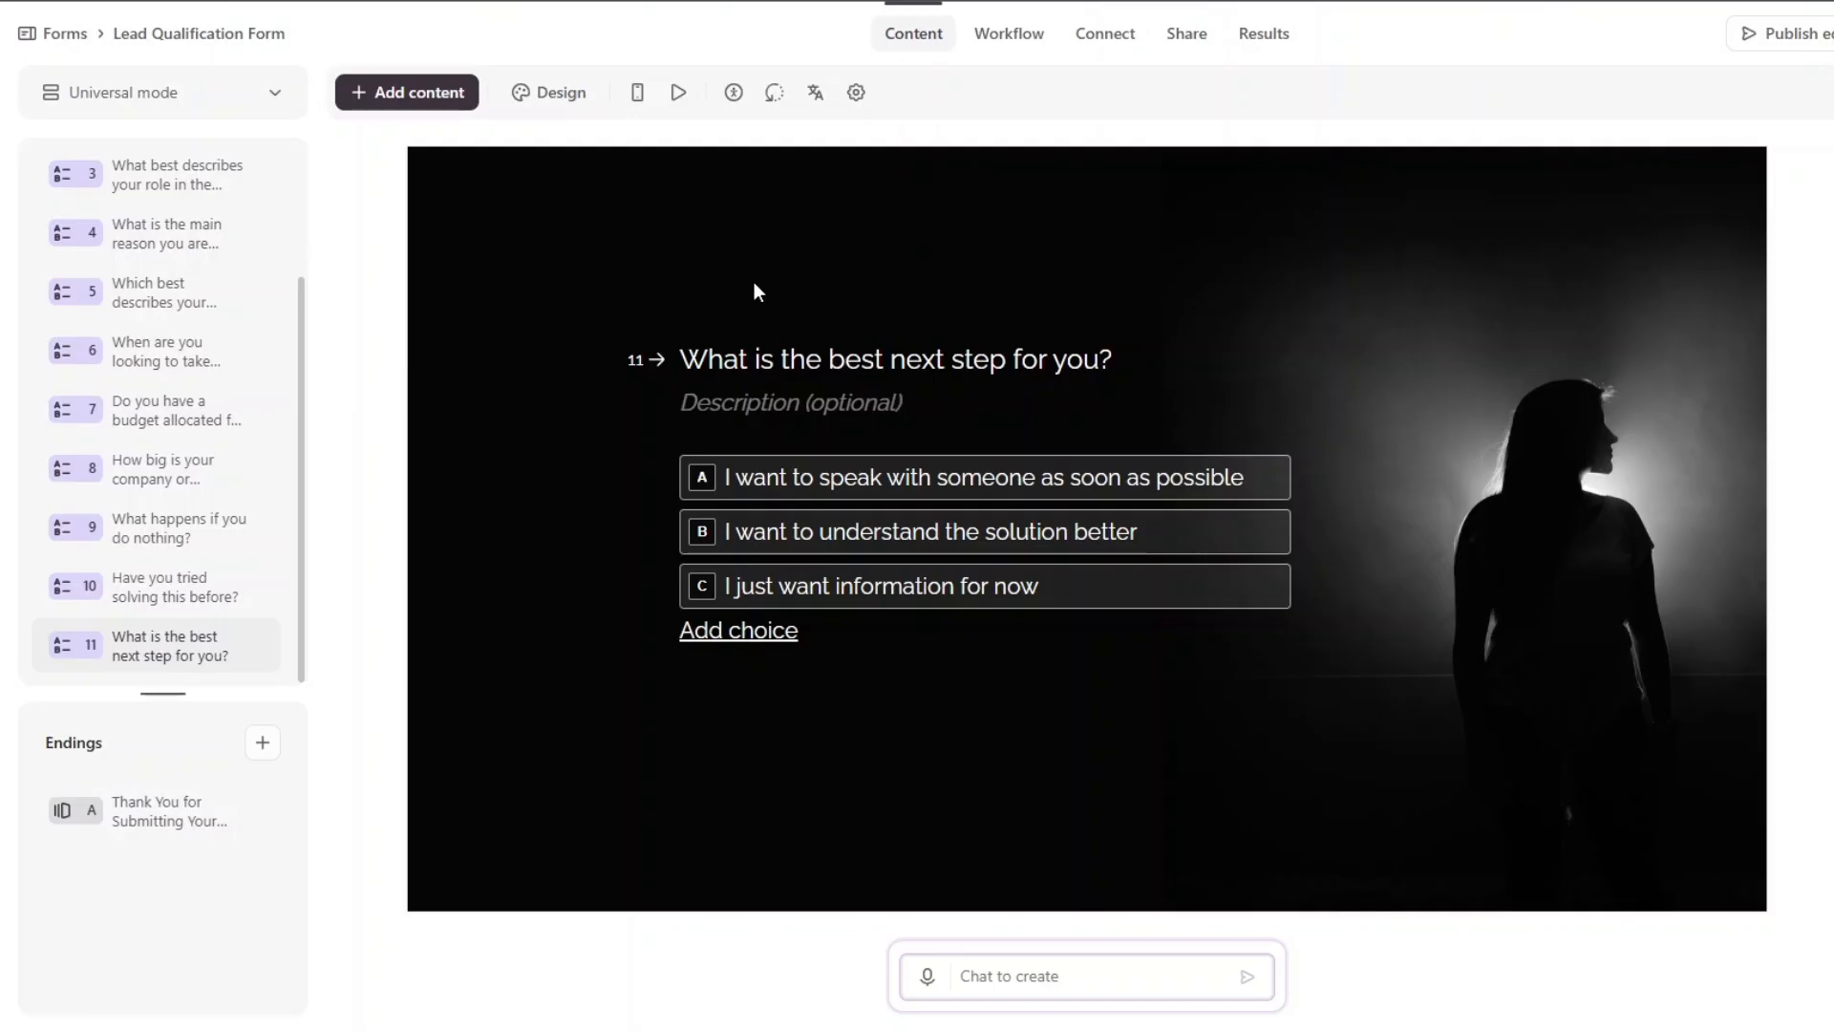
Check the Thank You ending, publish the form edits and start the live form.
click(178, 811)
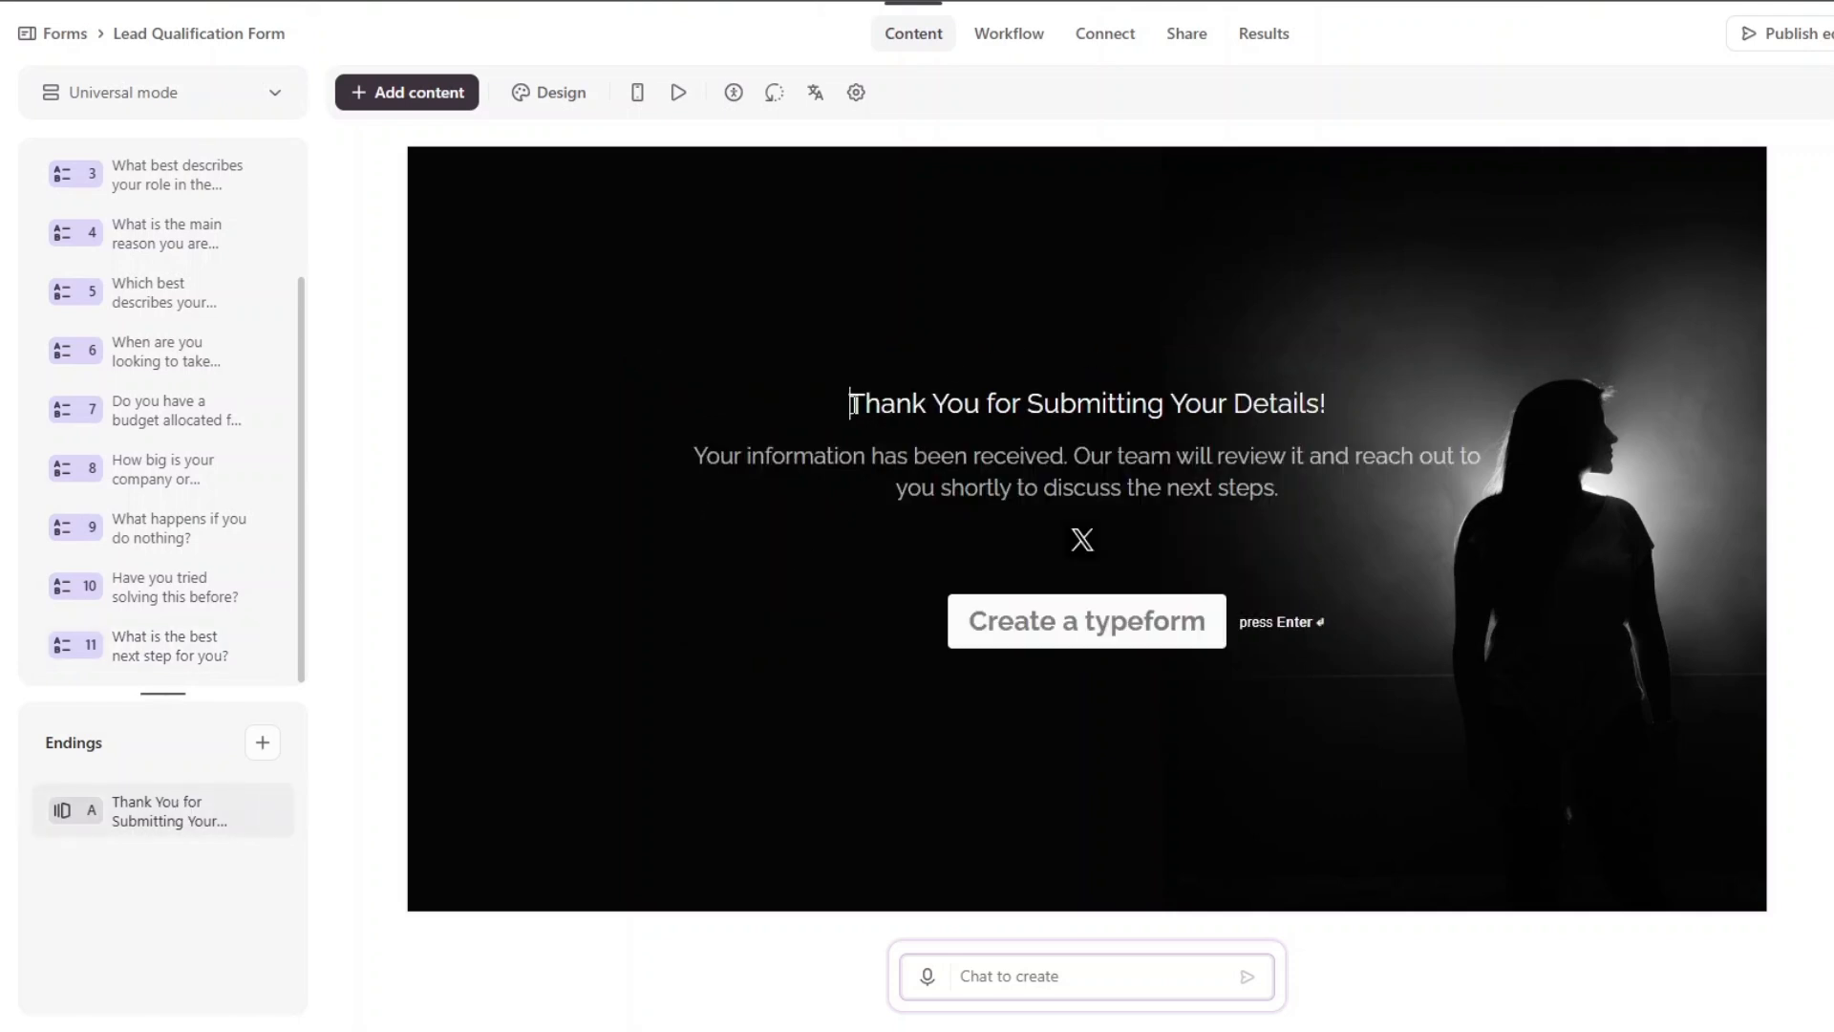
drag(848, 402, 1383, 410)
click(840, 443)
scroll(85, 328, up, 3)
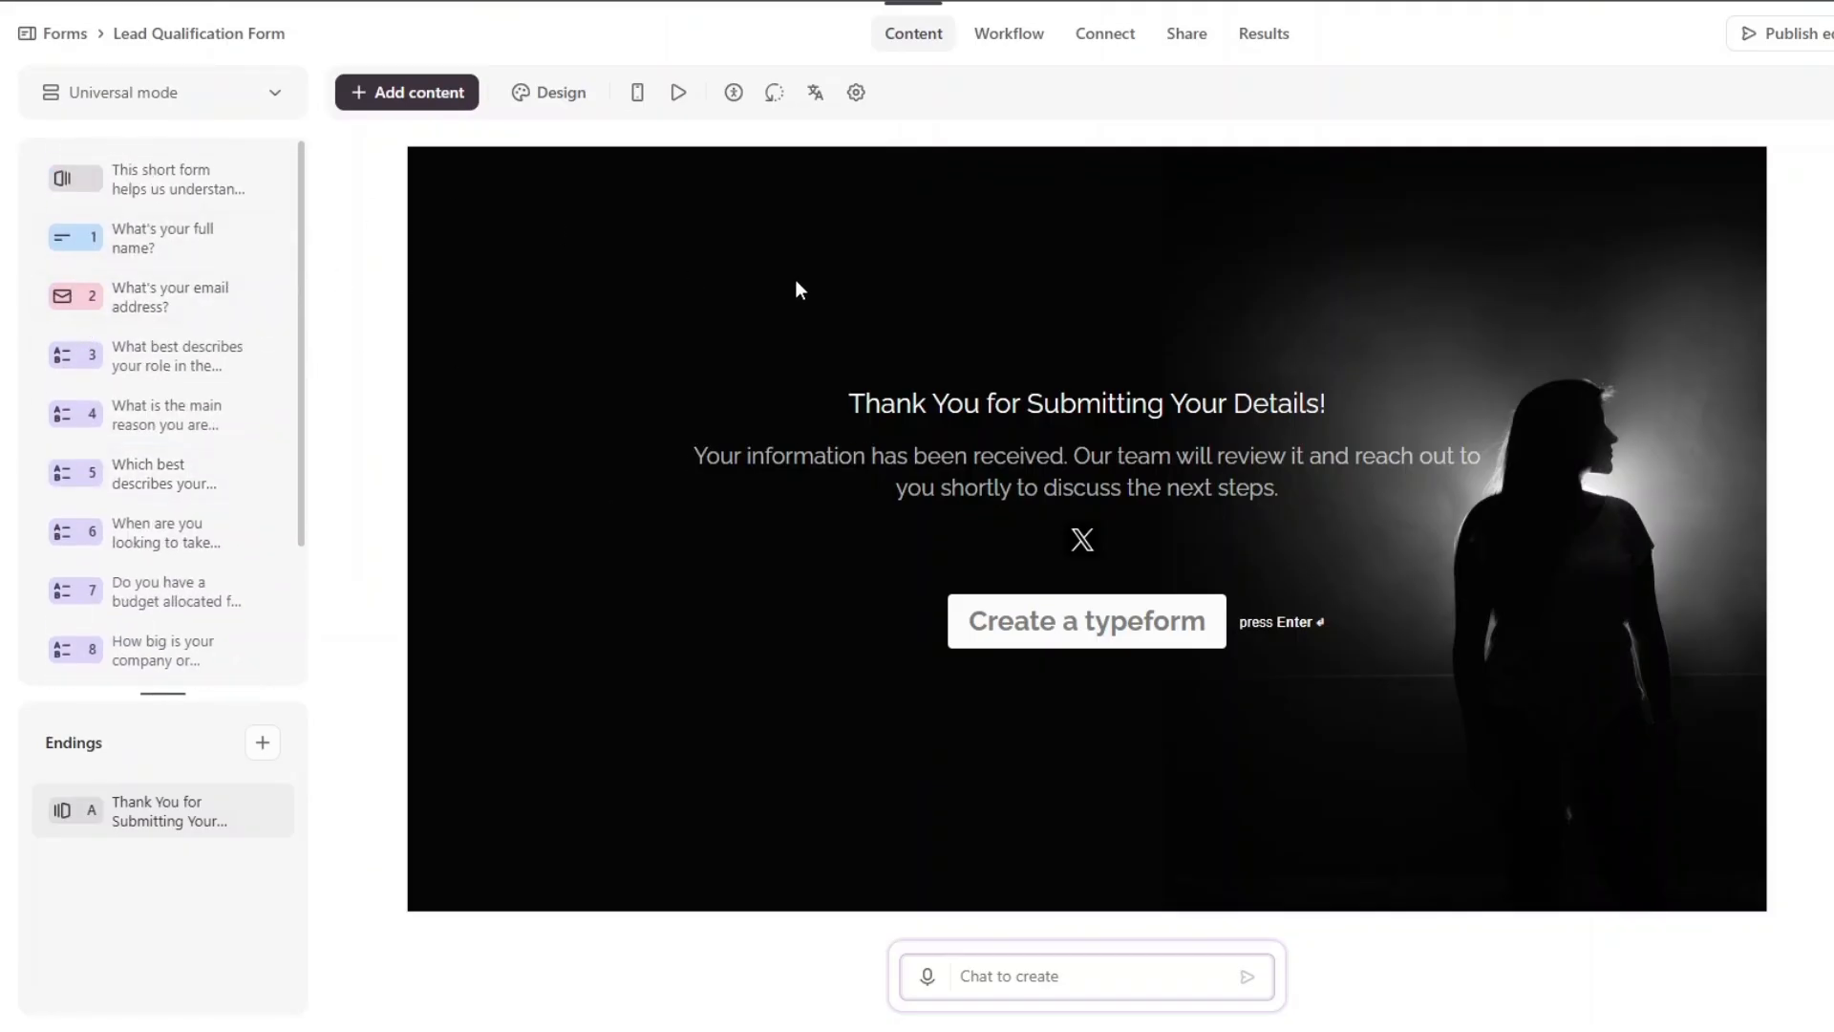
click(1815, 39)
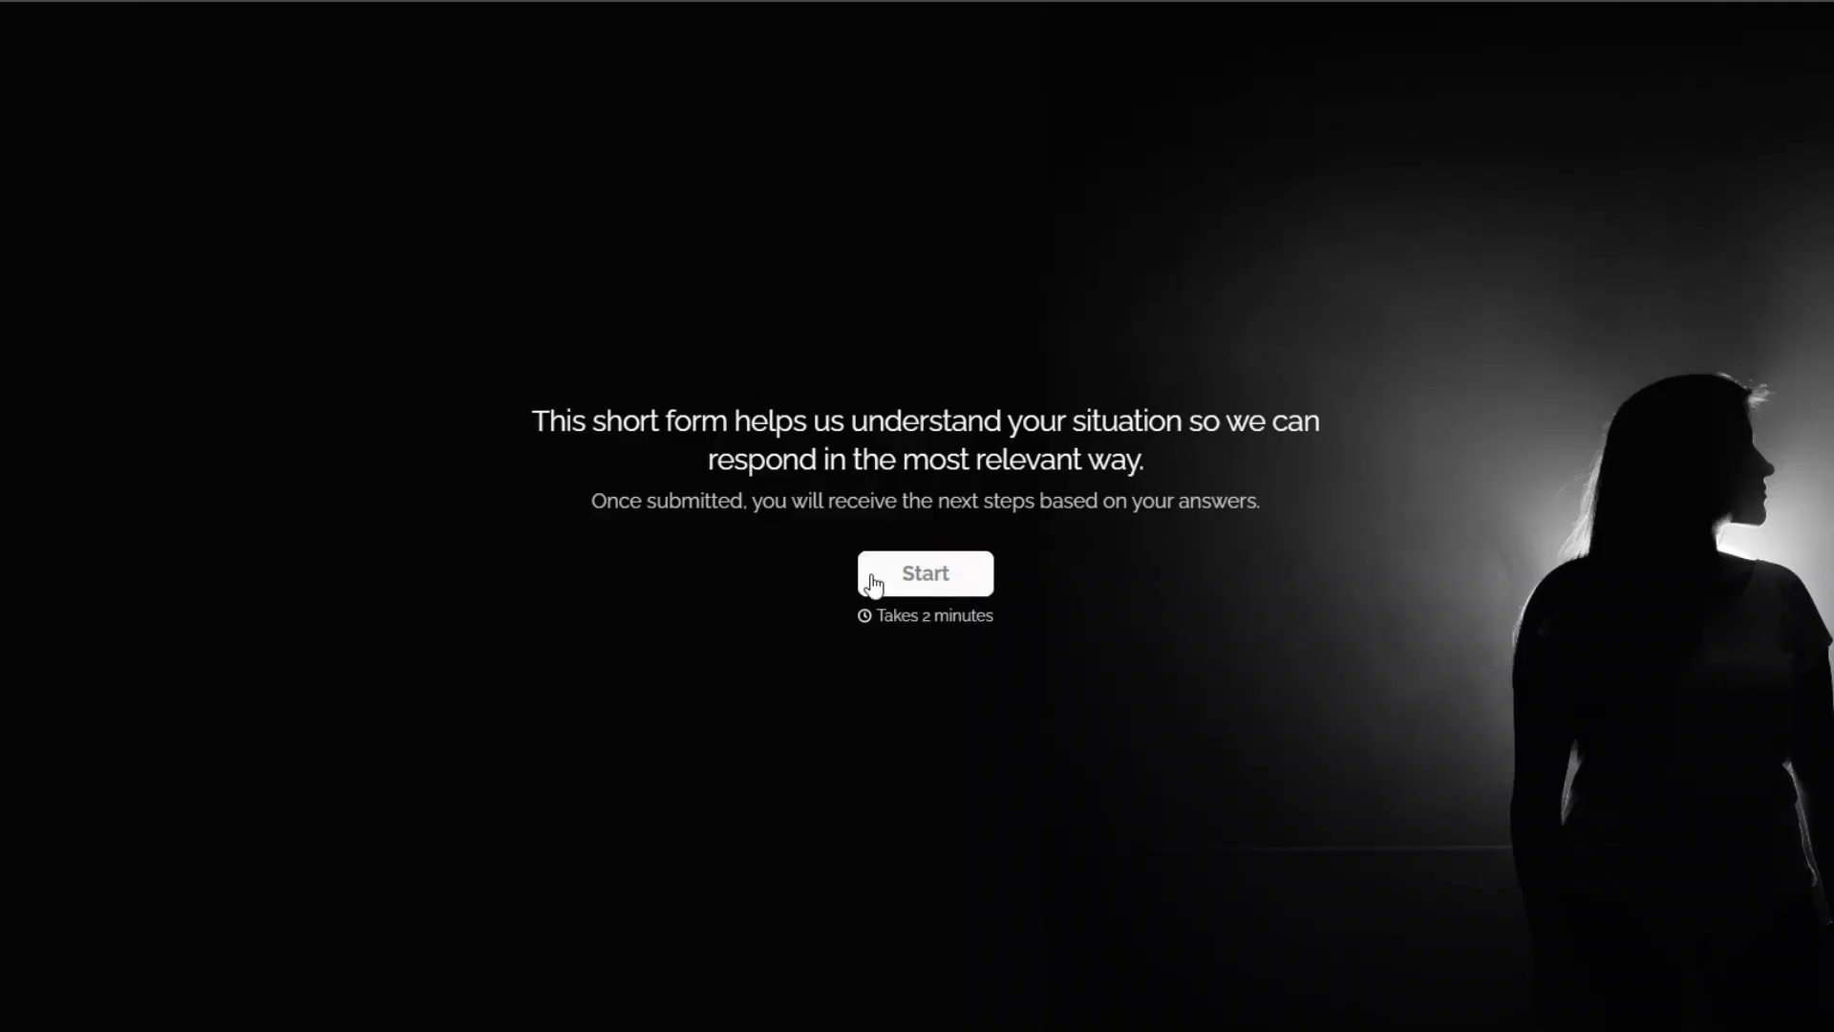
click(900, 575)
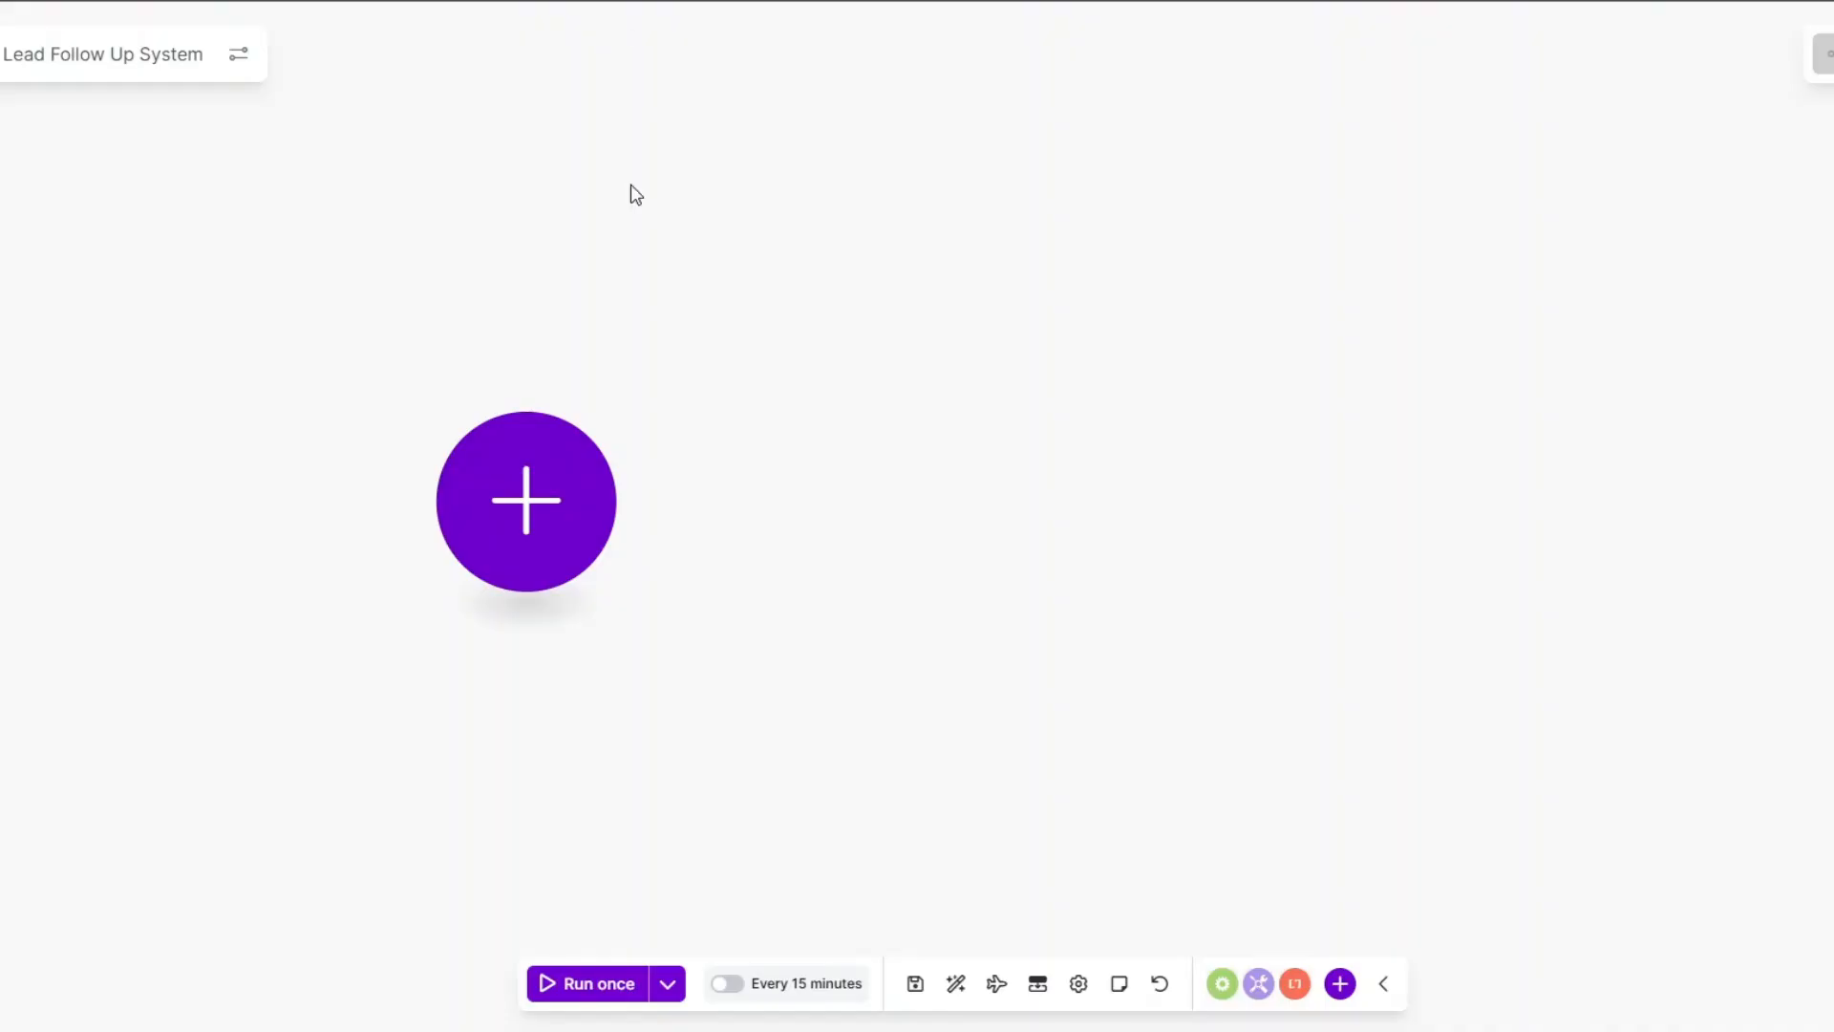
Make the first module a Typeform Watch Responses trigger.
drag(537, 524, 639, 519)
click(635, 511)
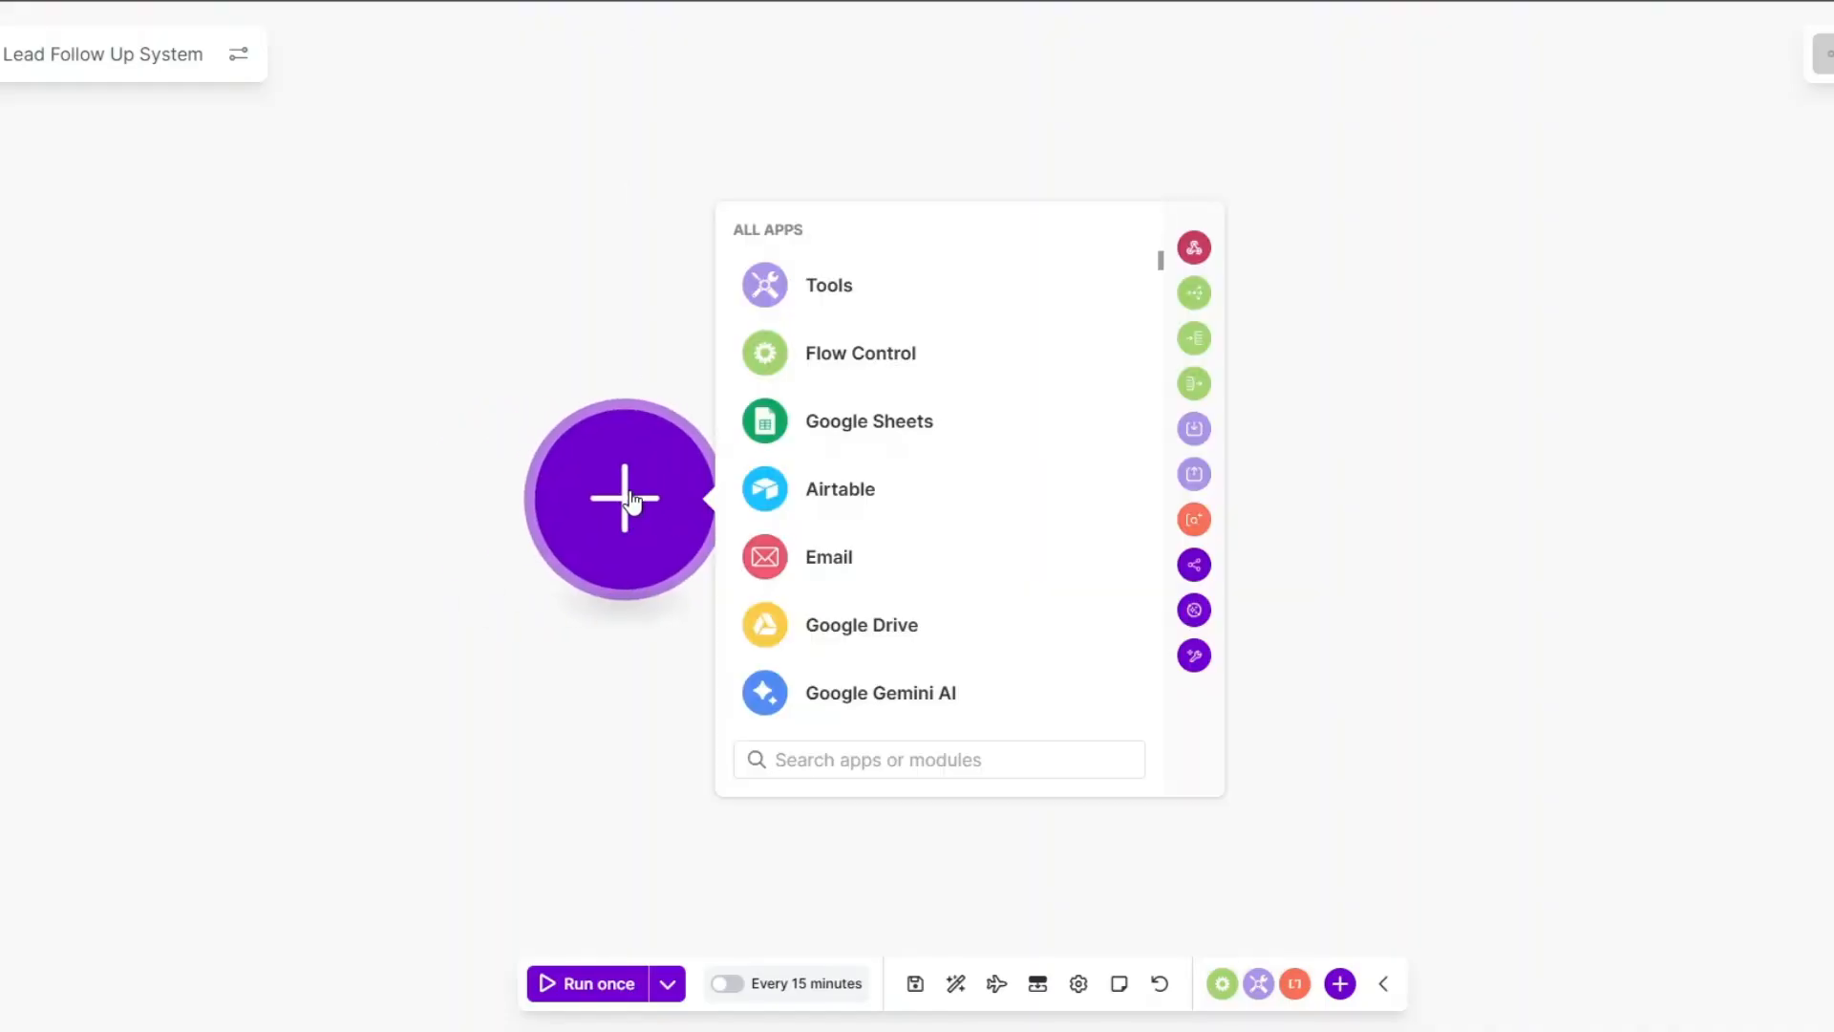
scroll(860, 478, down, 8)
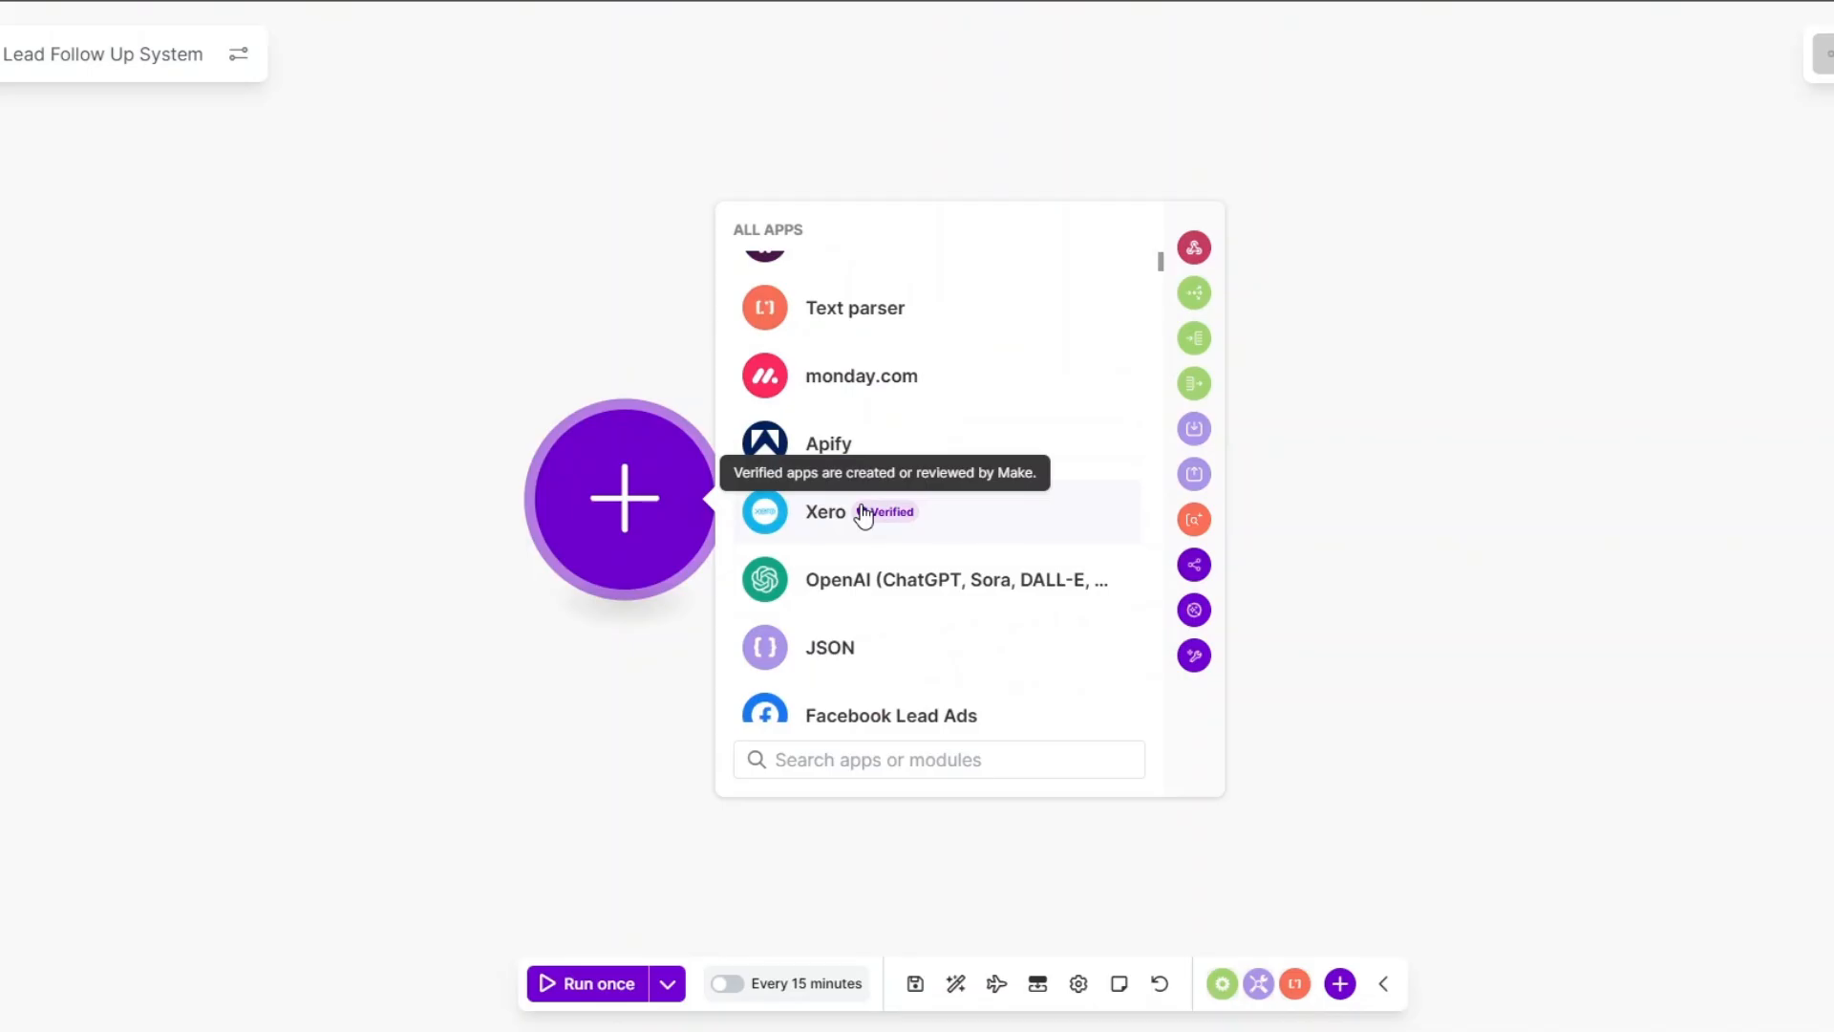
text(typ)
click(852, 287)
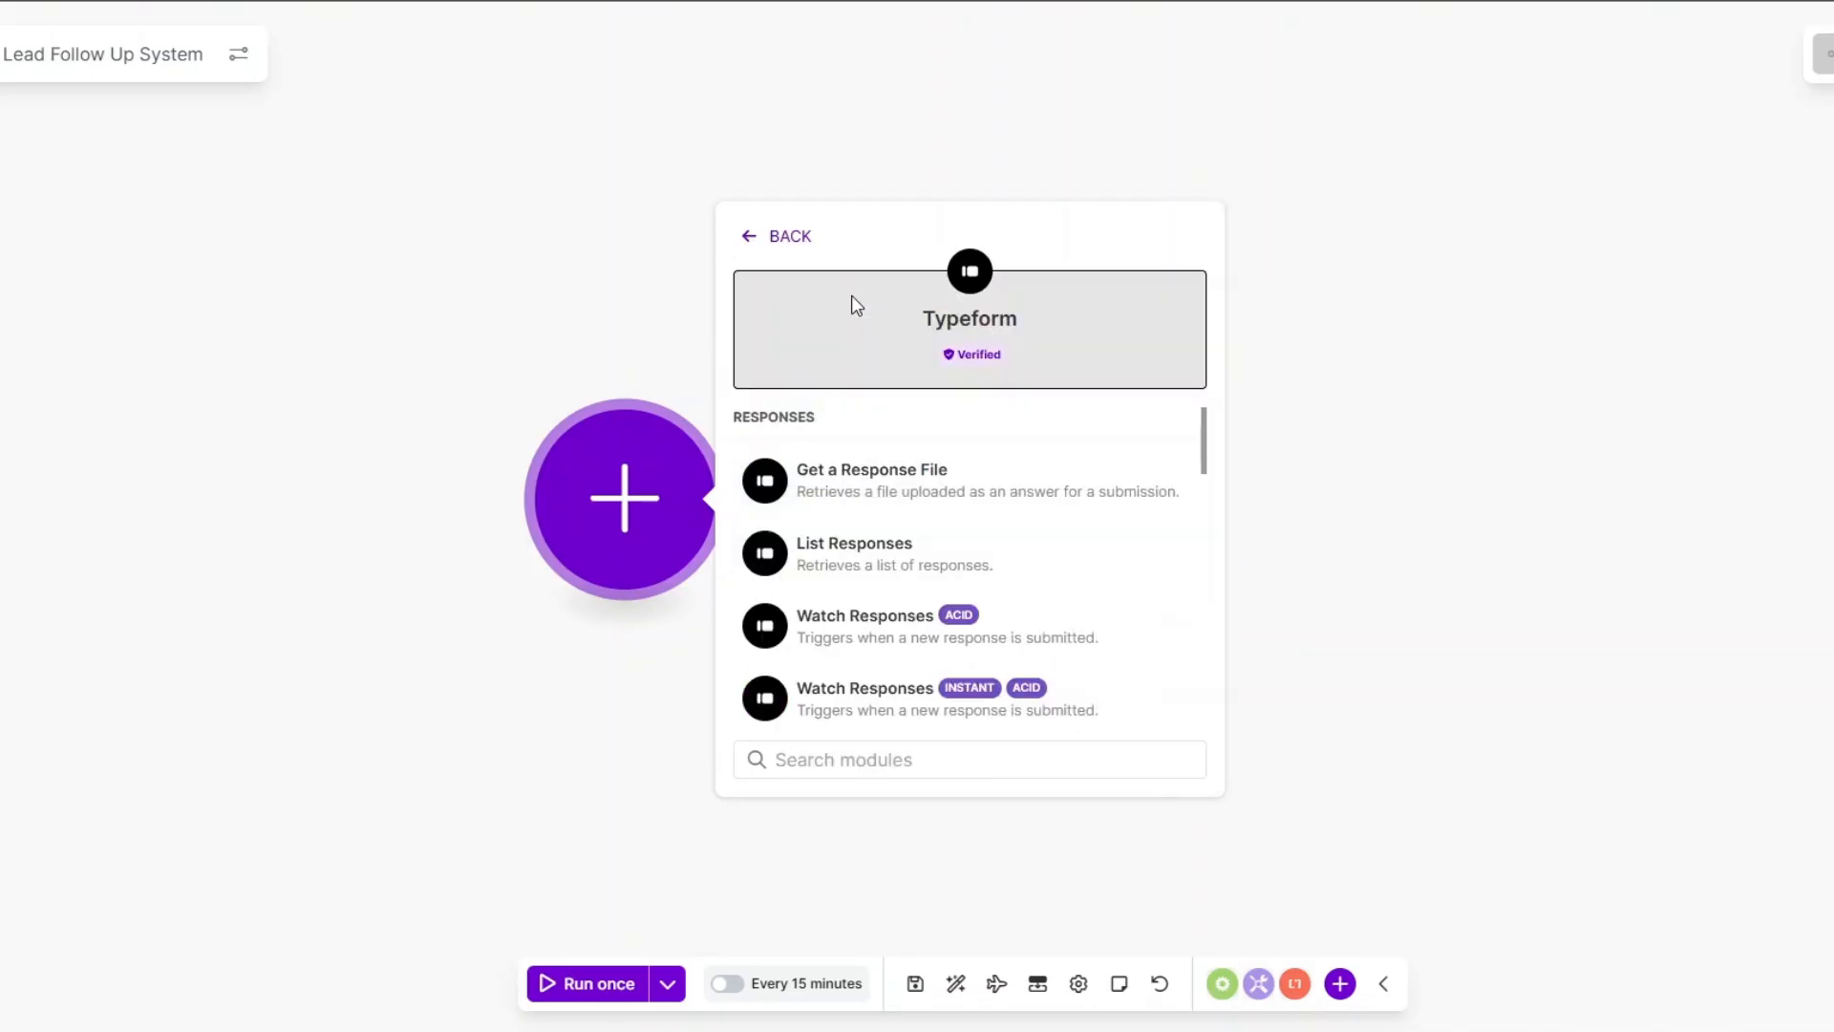
click(873, 629)
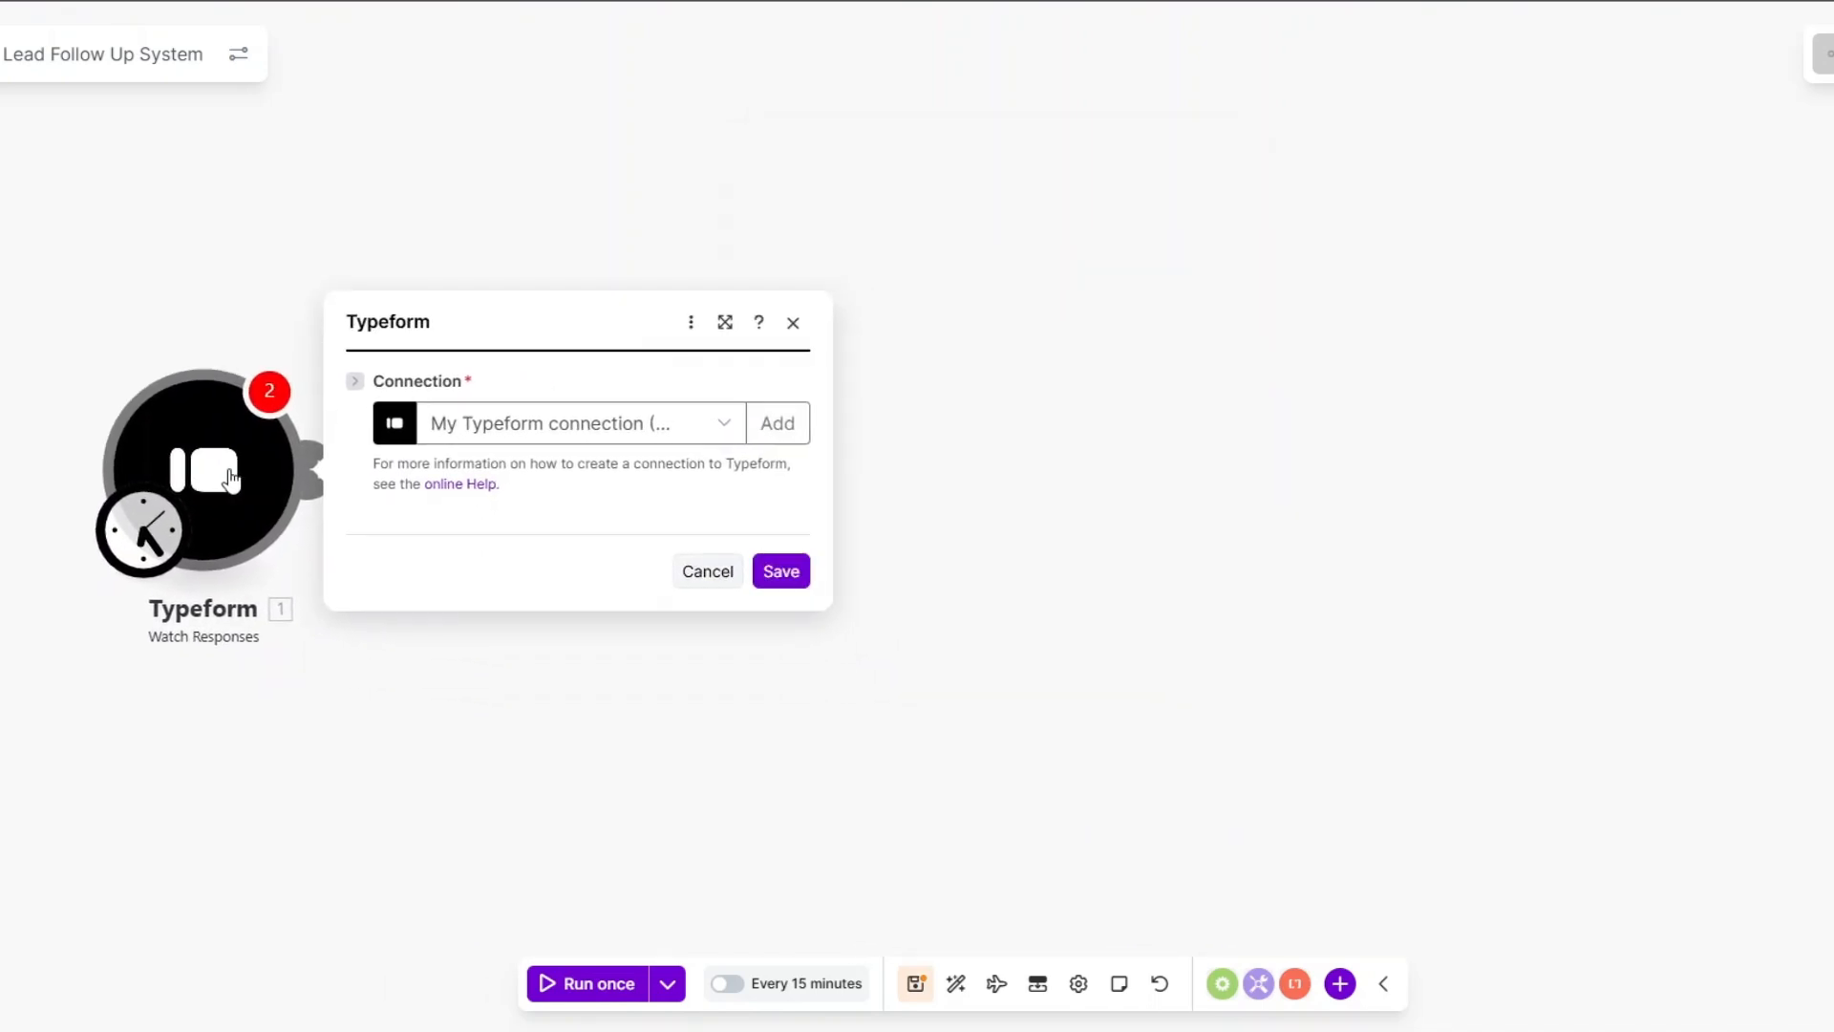
Set the trigger to watch the Lead Qualification Form and save its settings.
click(772, 214)
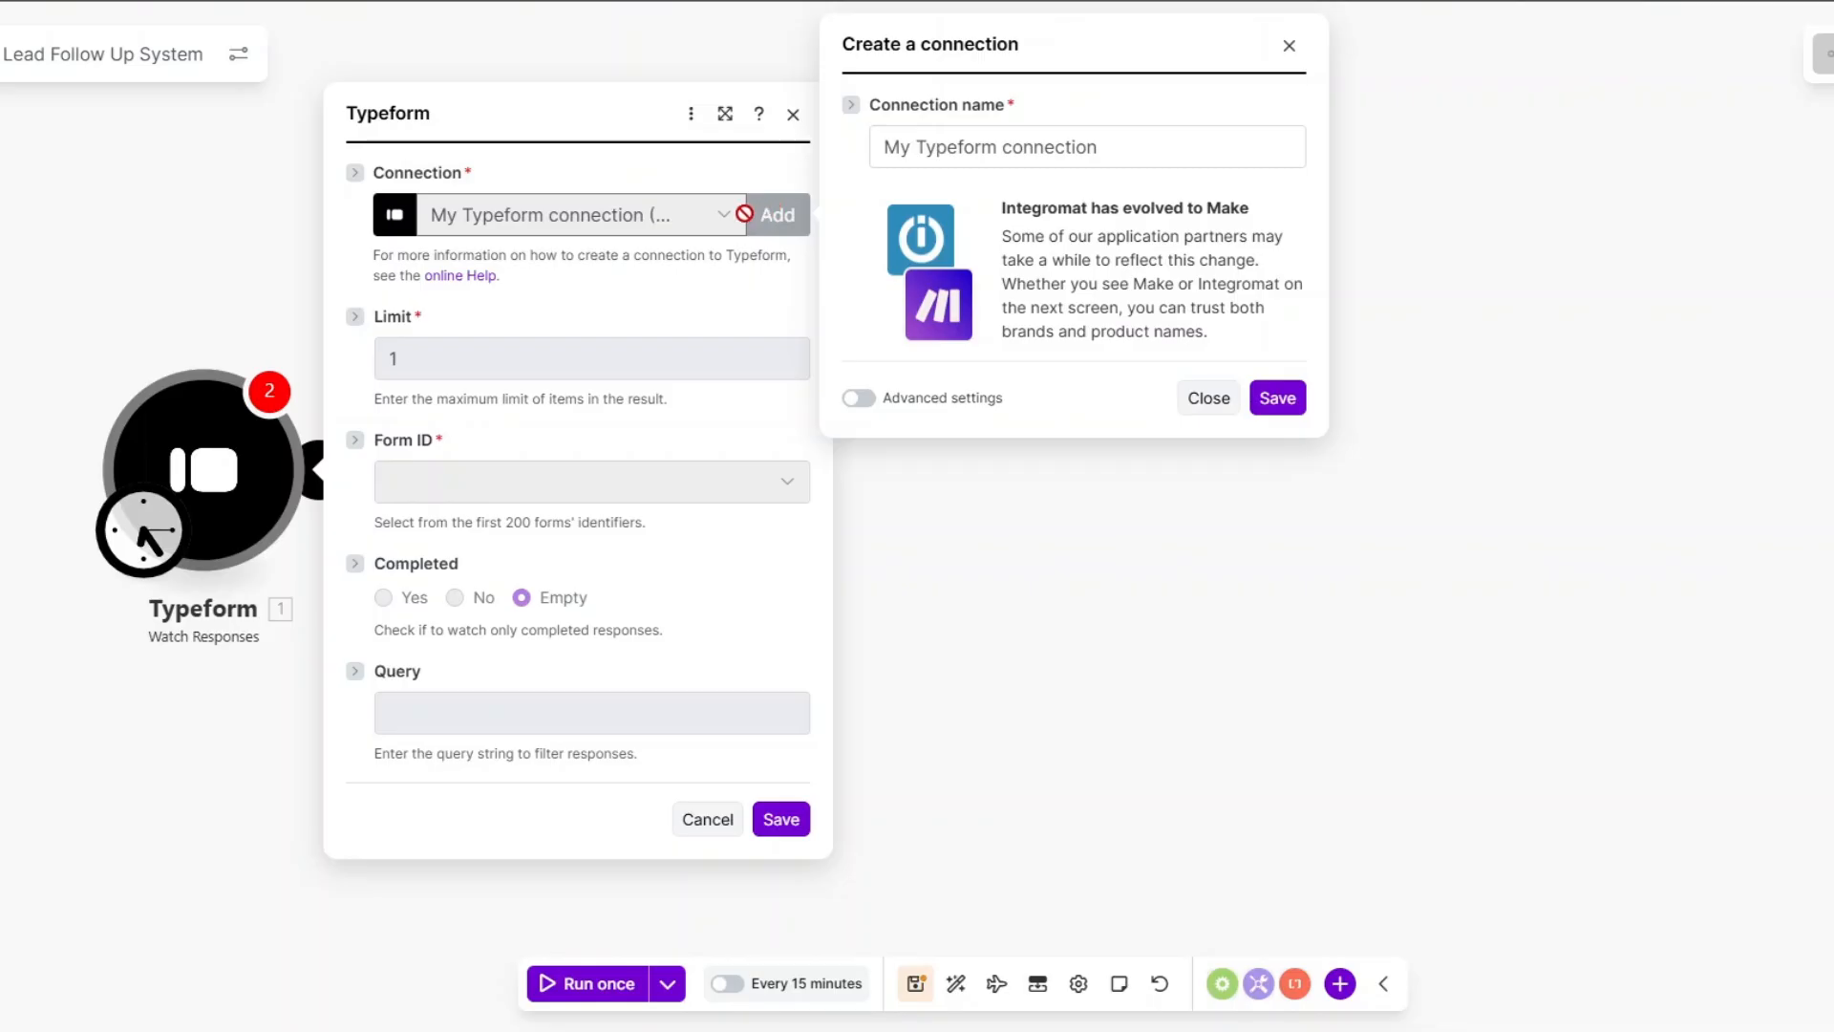
triple_click(1133, 156)
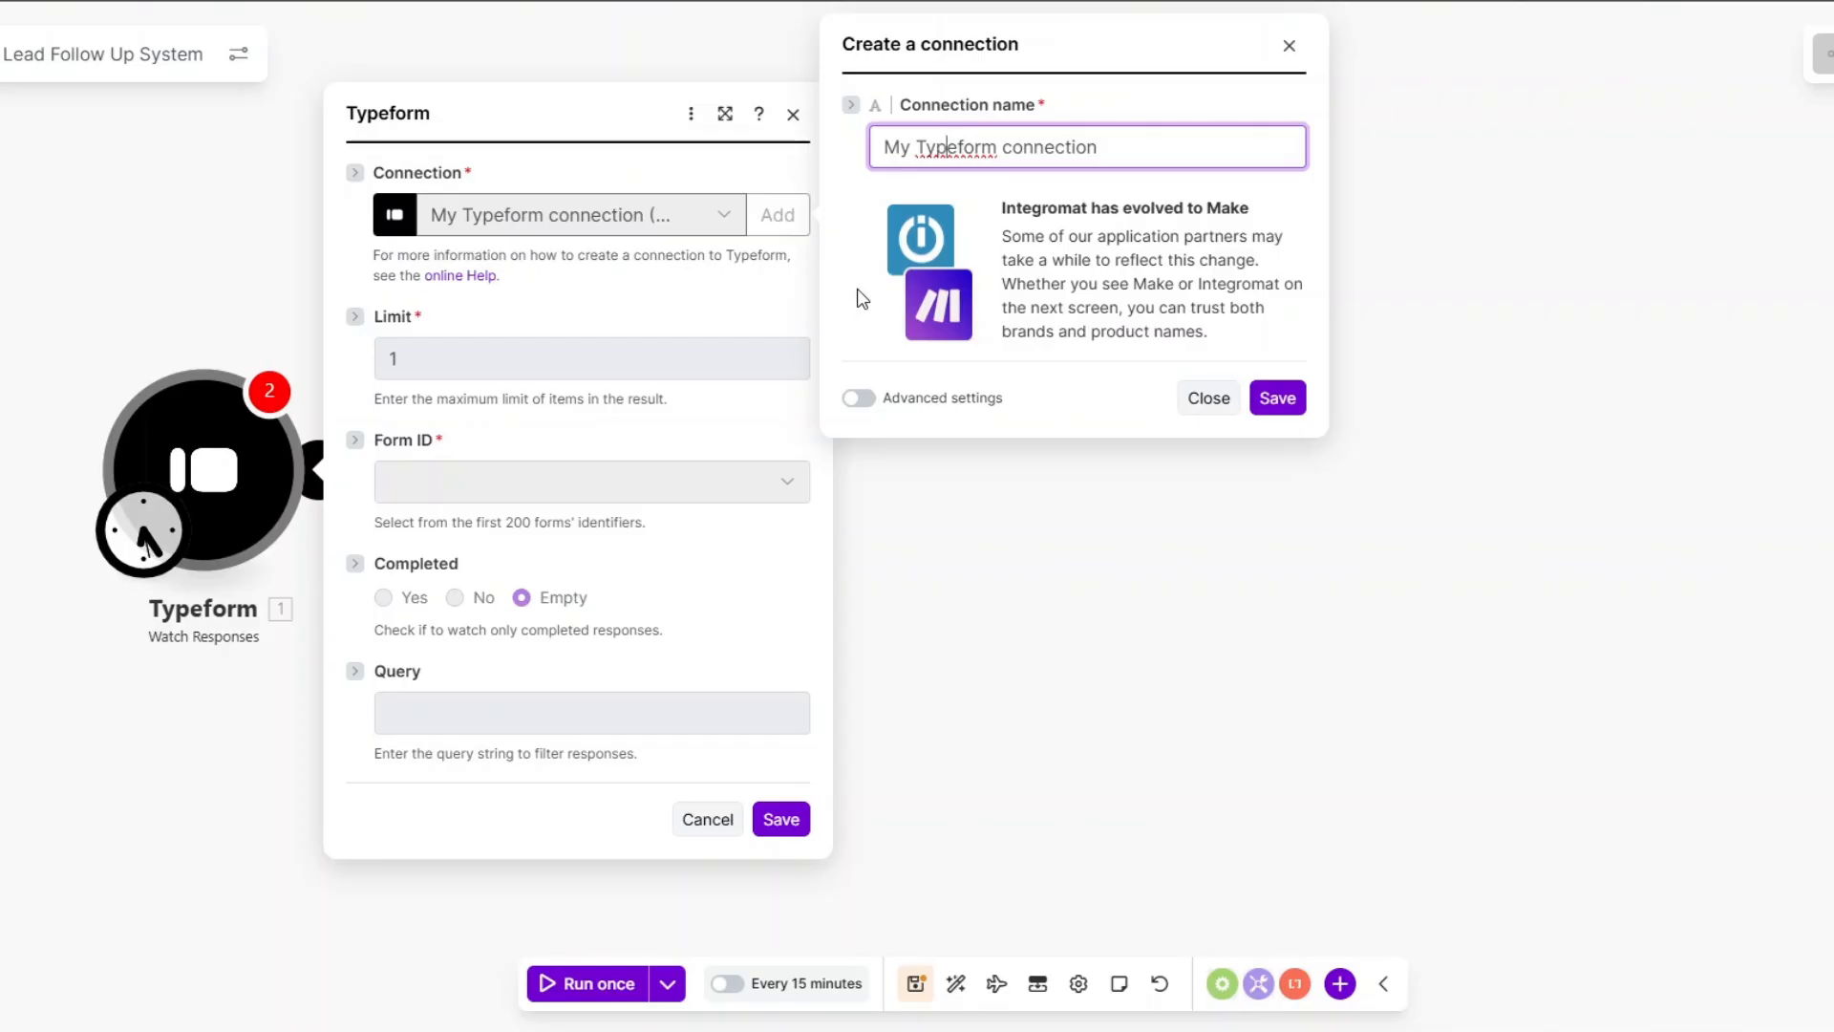
click(858, 292)
click(1202, 397)
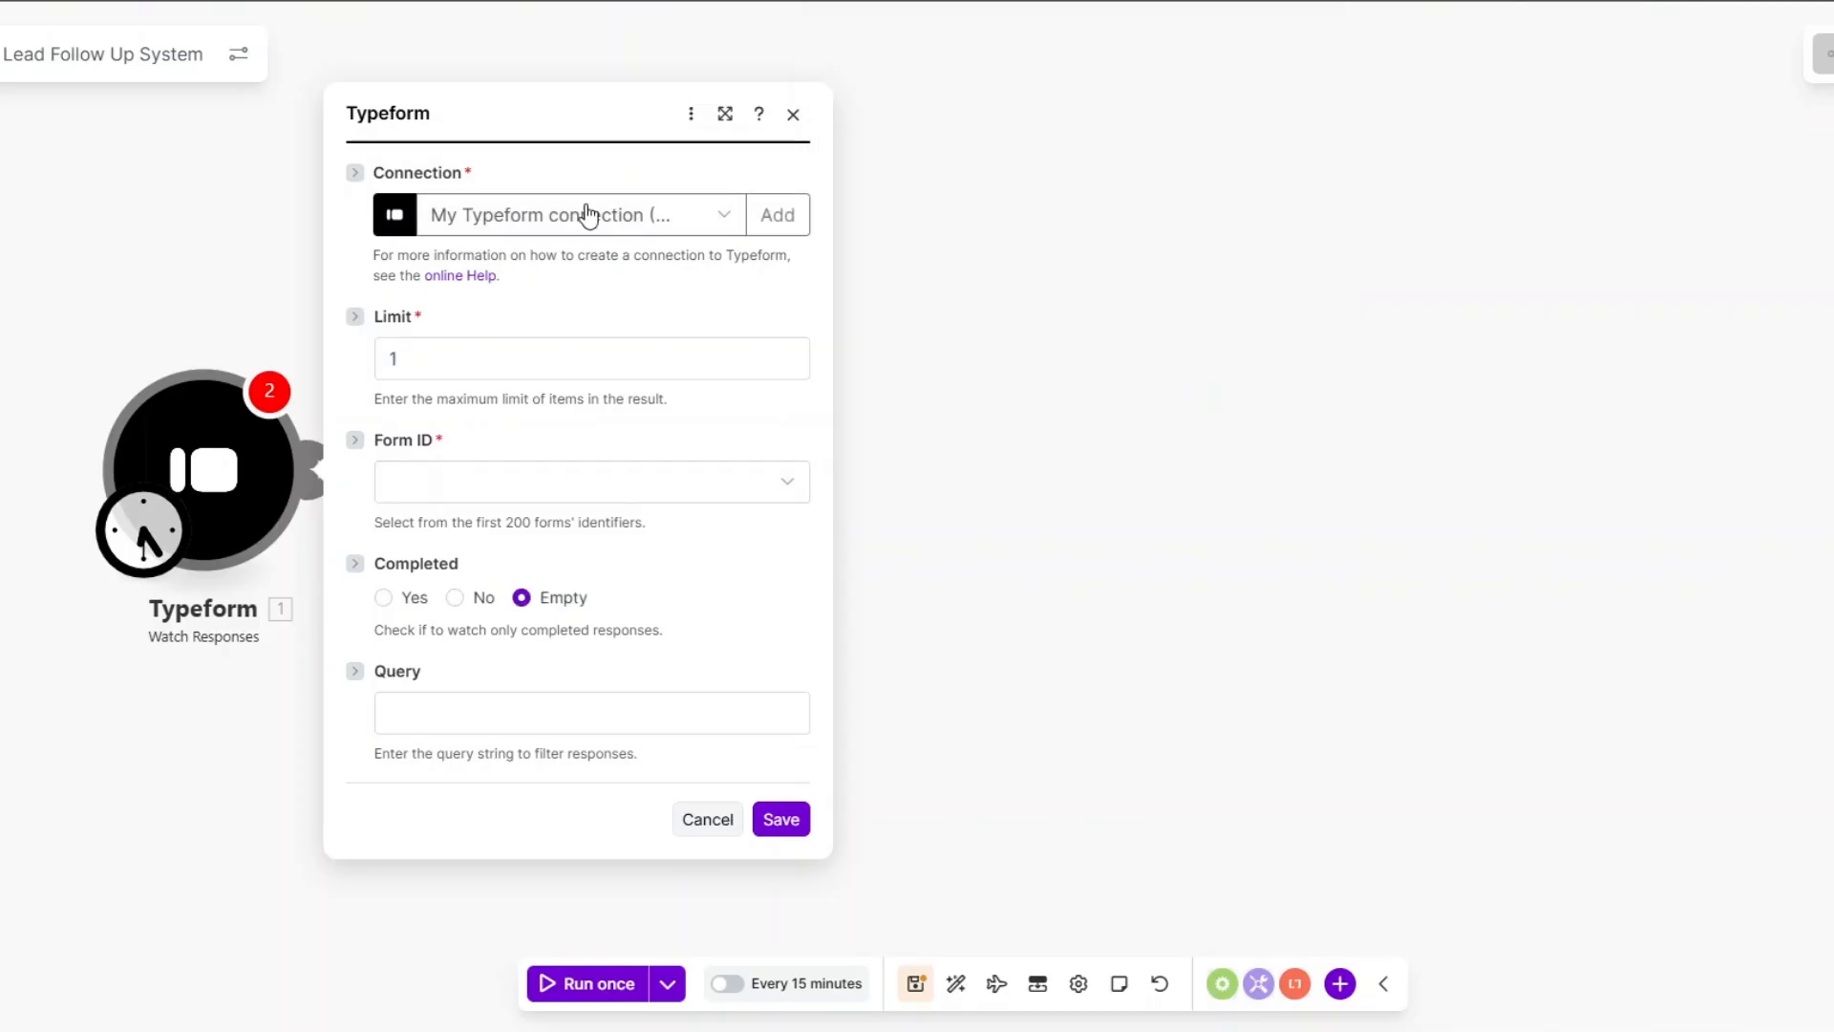
click(445, 354)
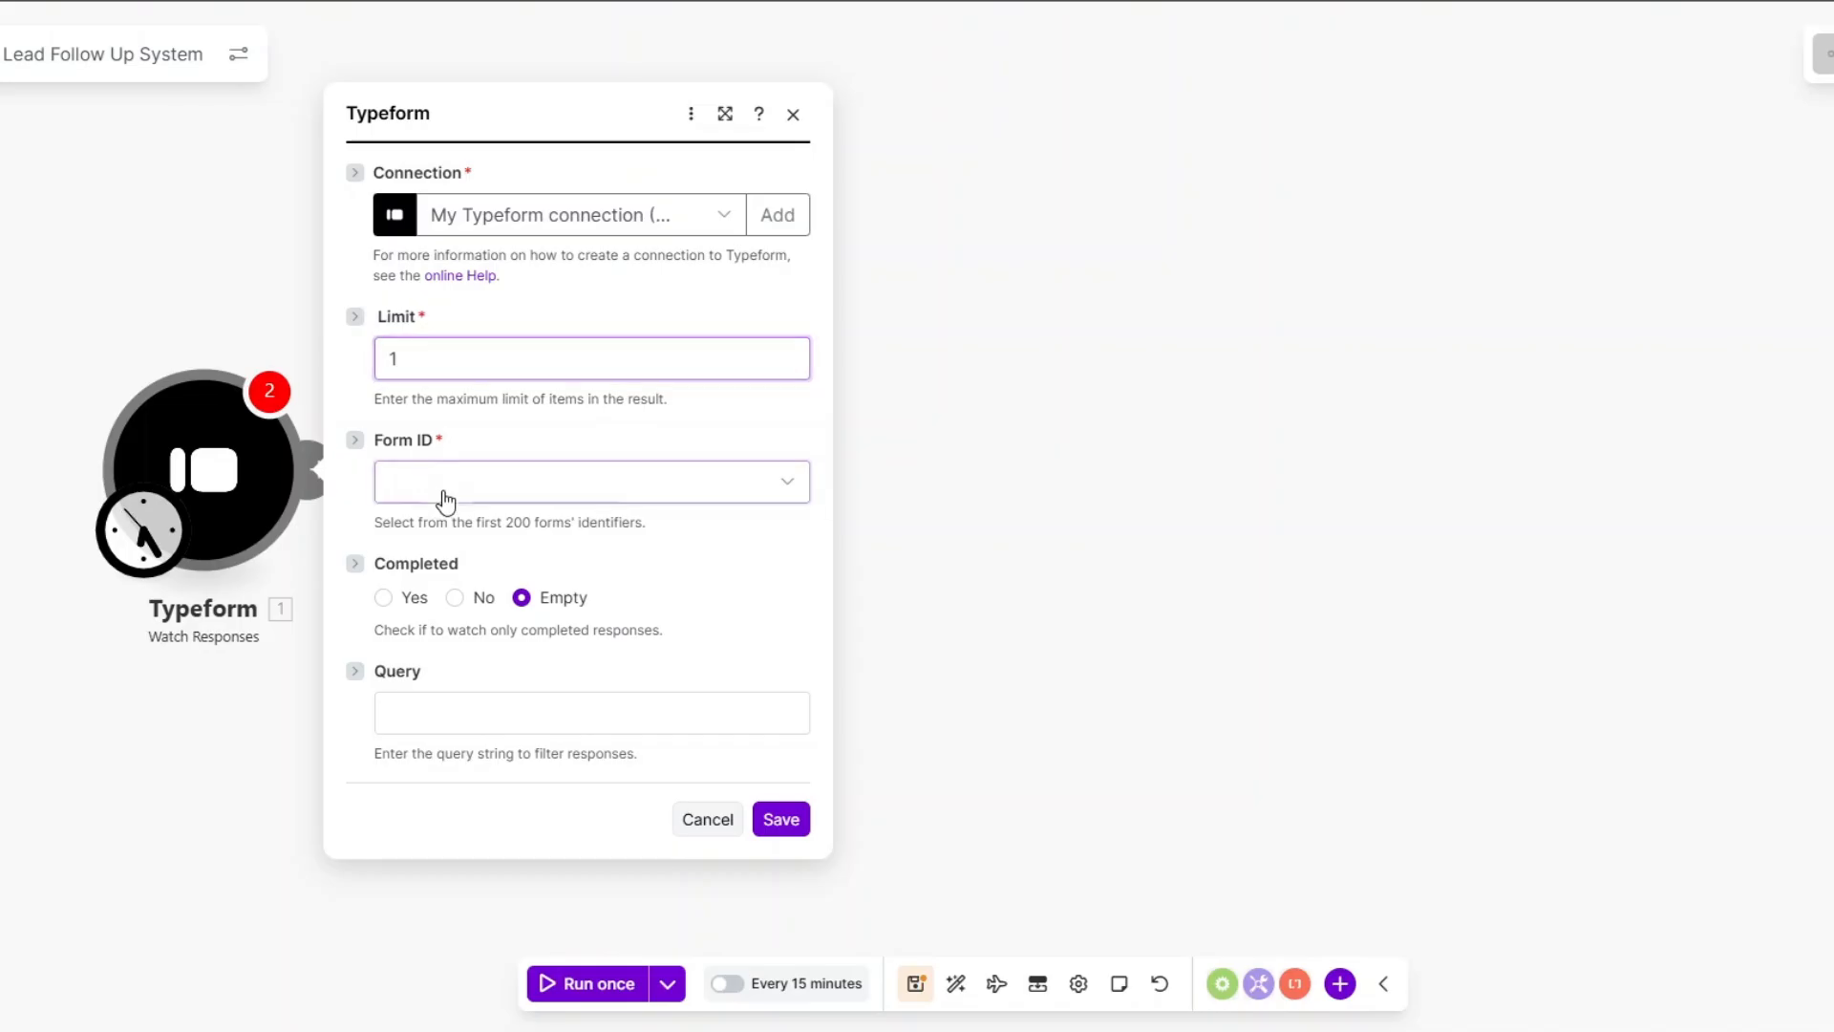
click(446, 489)
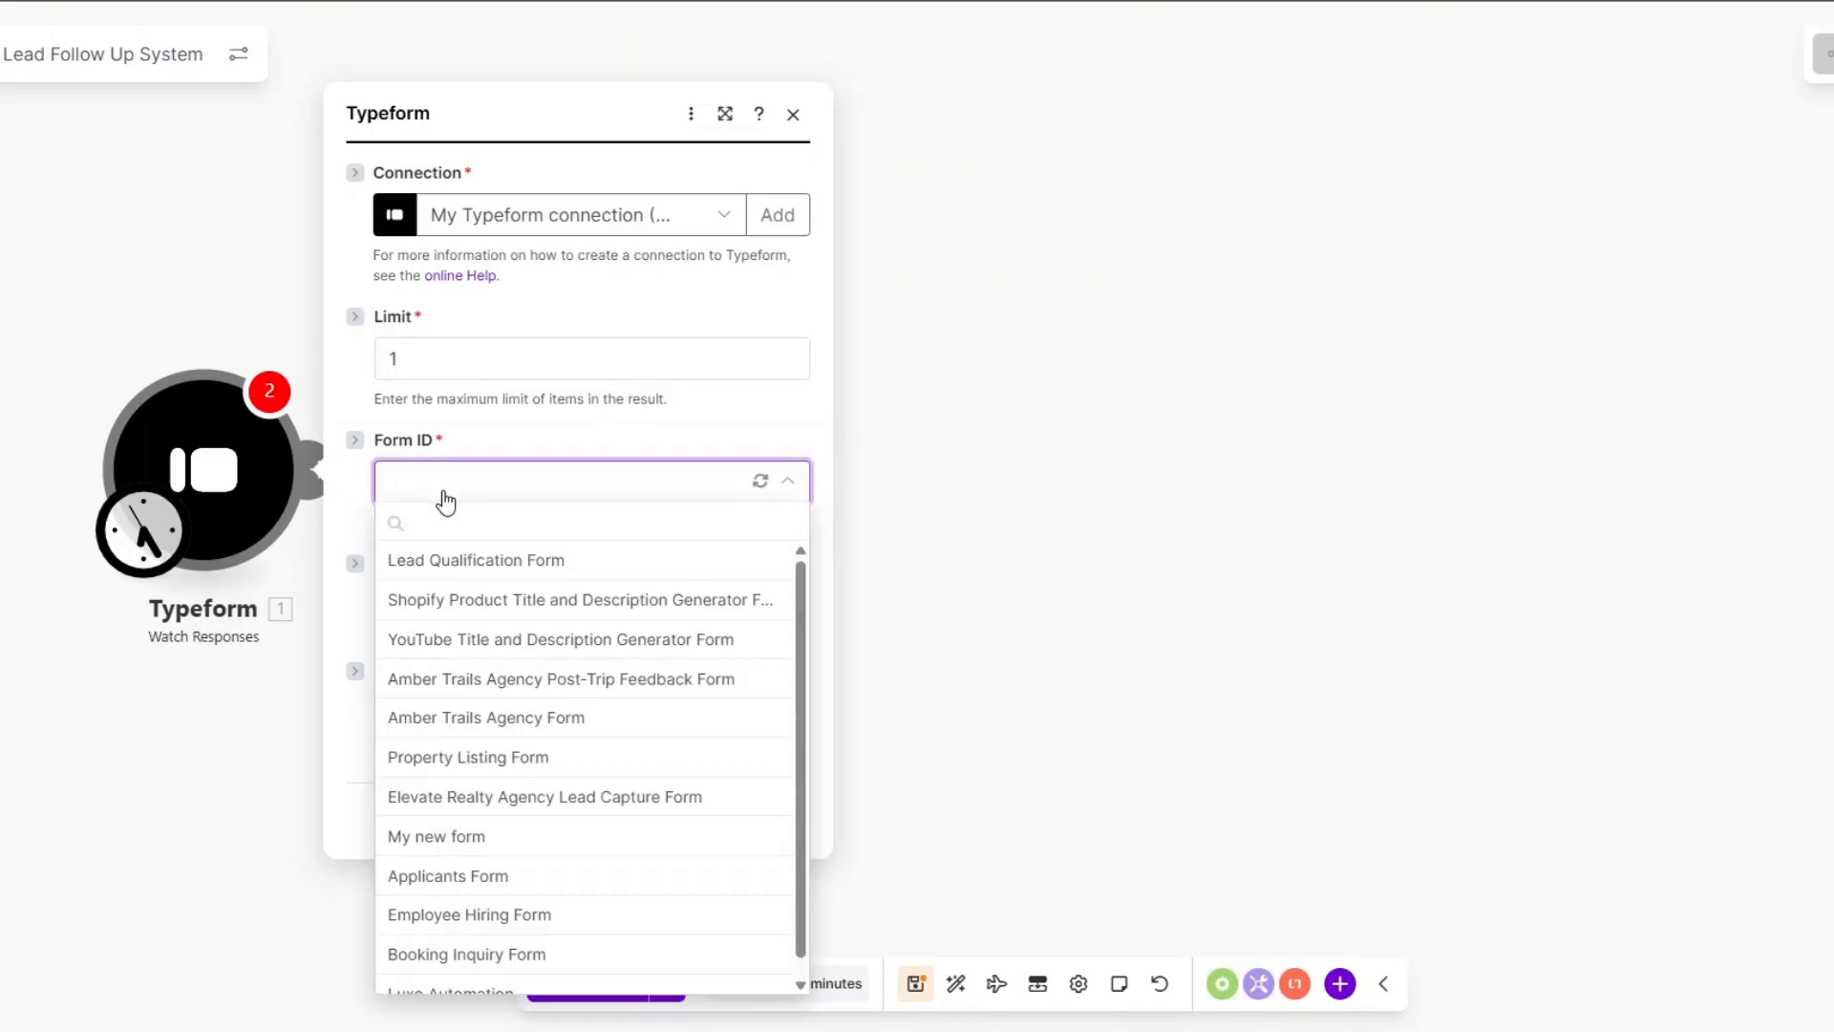
click(449, 561)
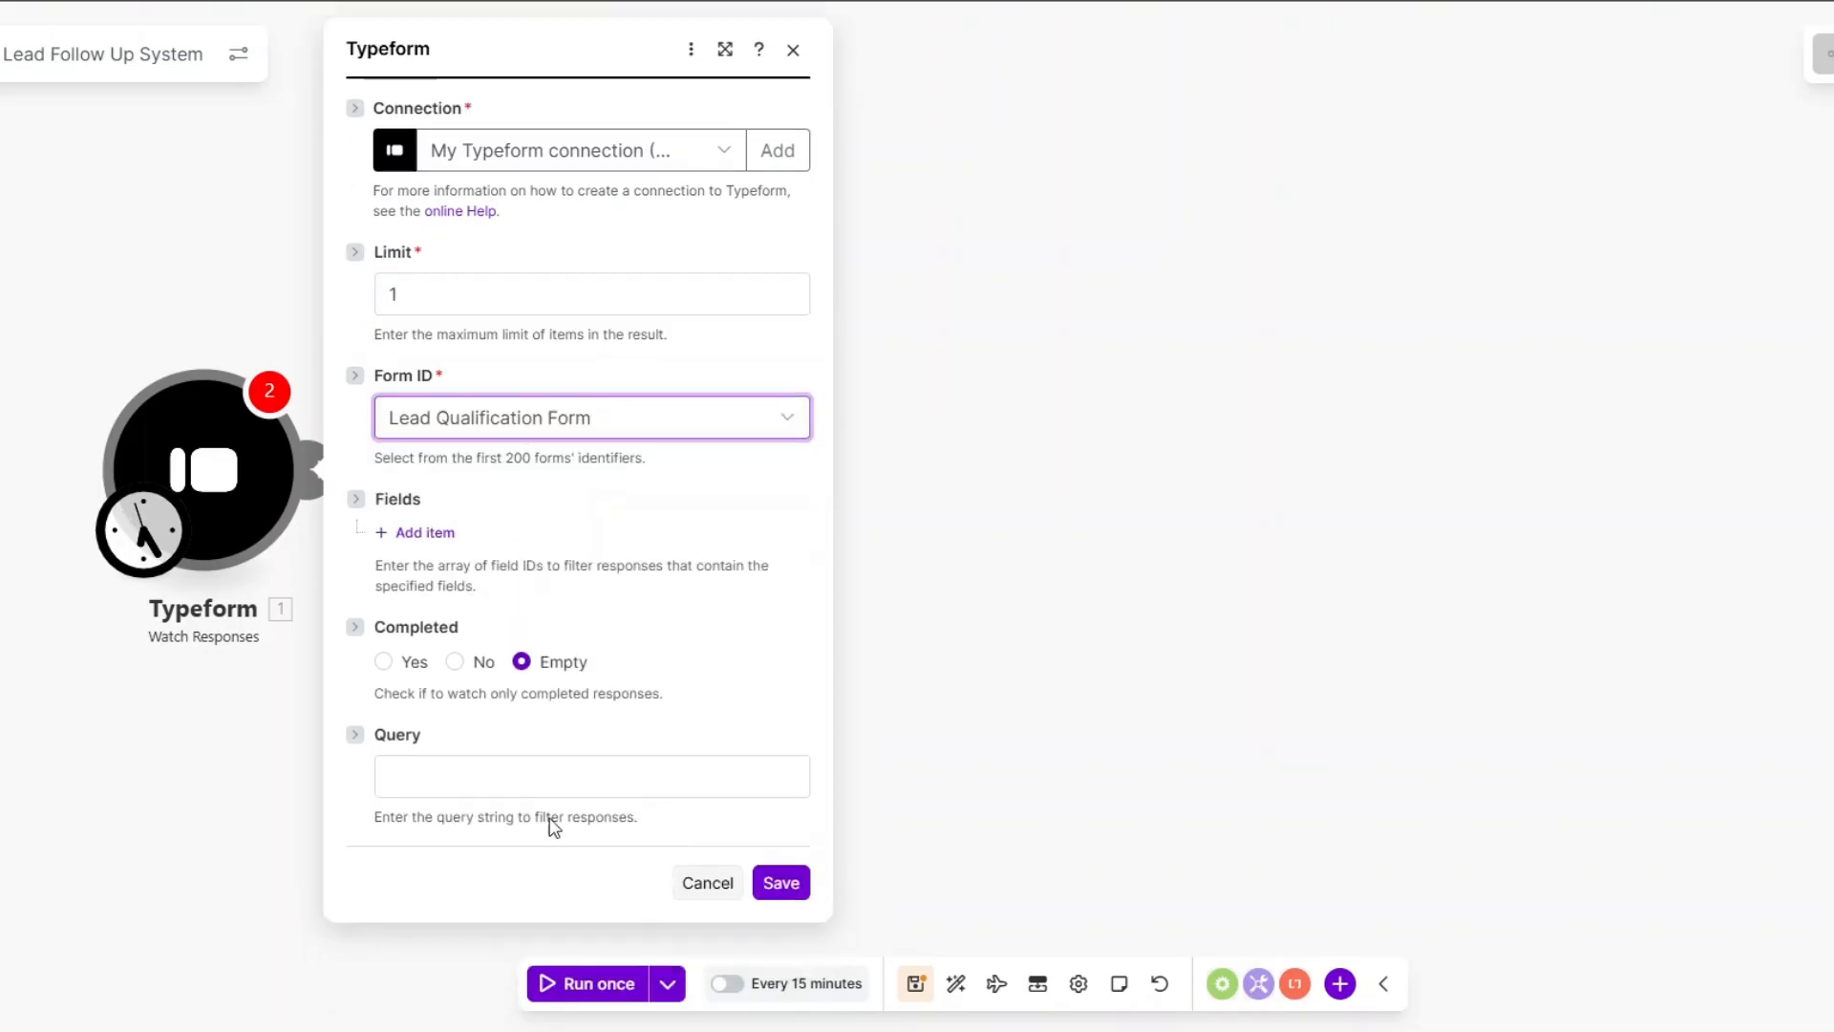
click(780, 881)
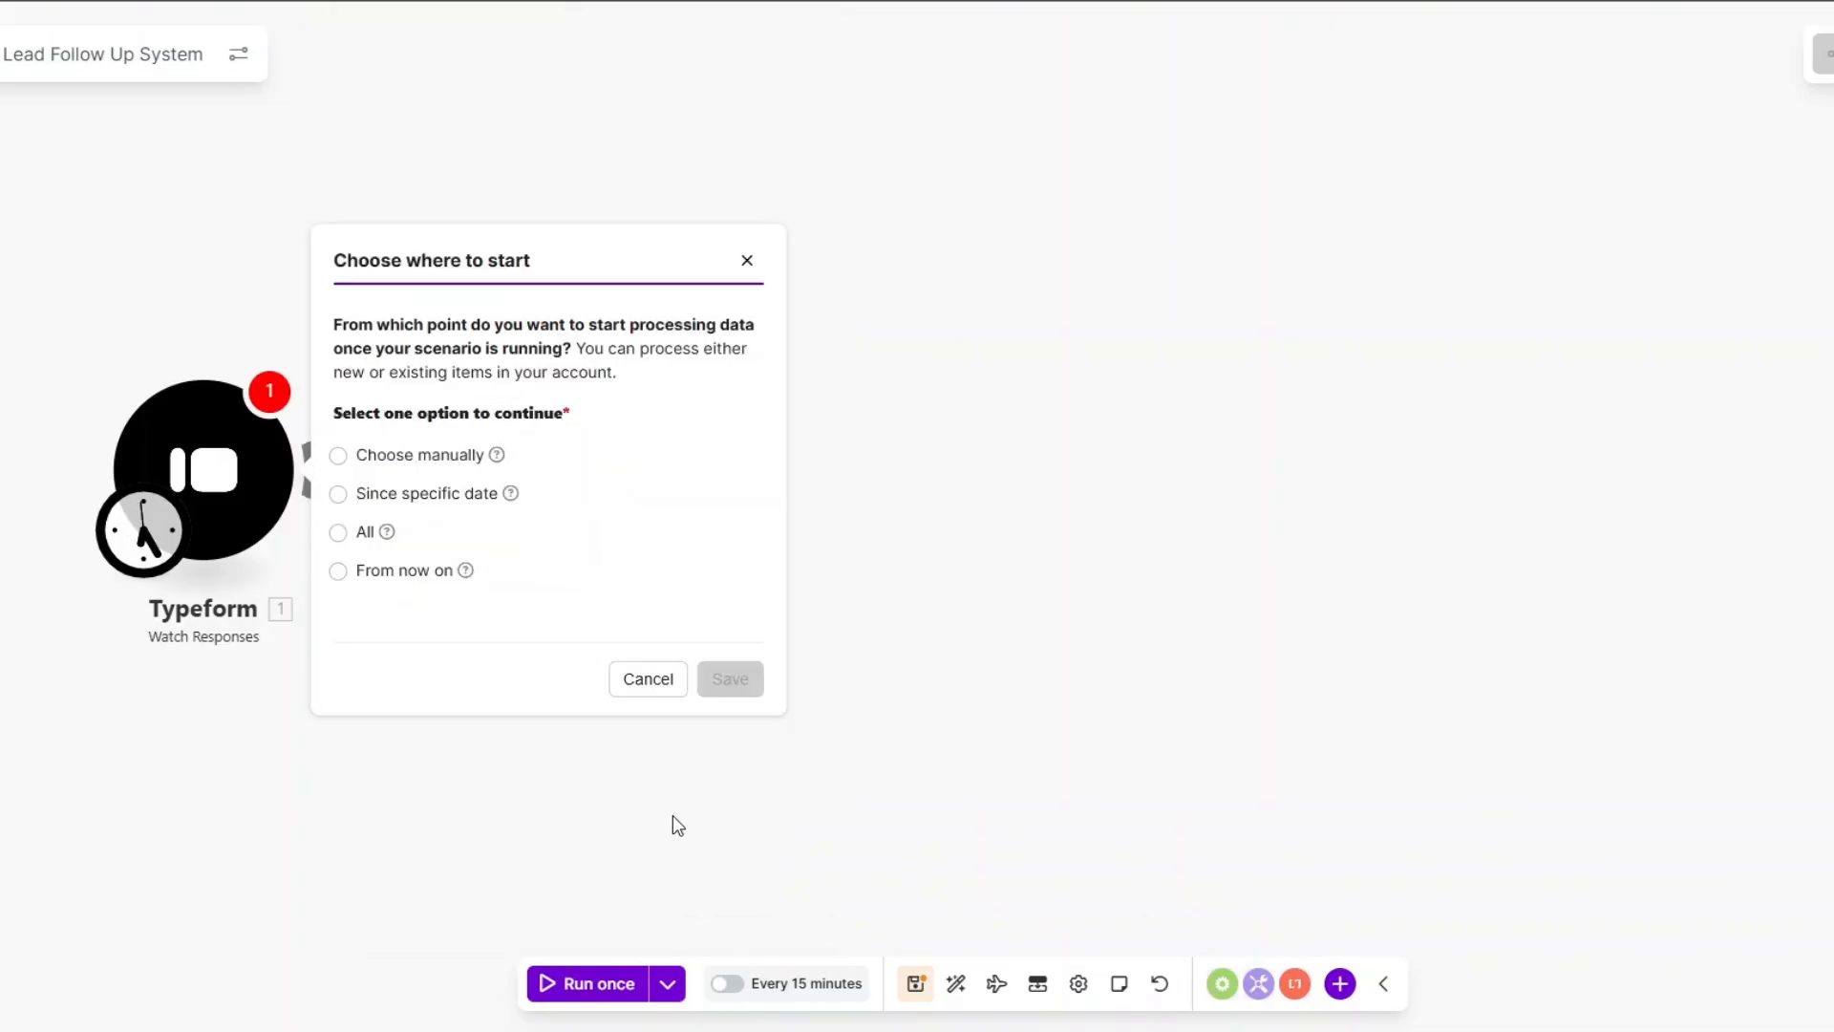
Start processing responses from now on and save the scenario.
click(340, 571)
click(724, 678)
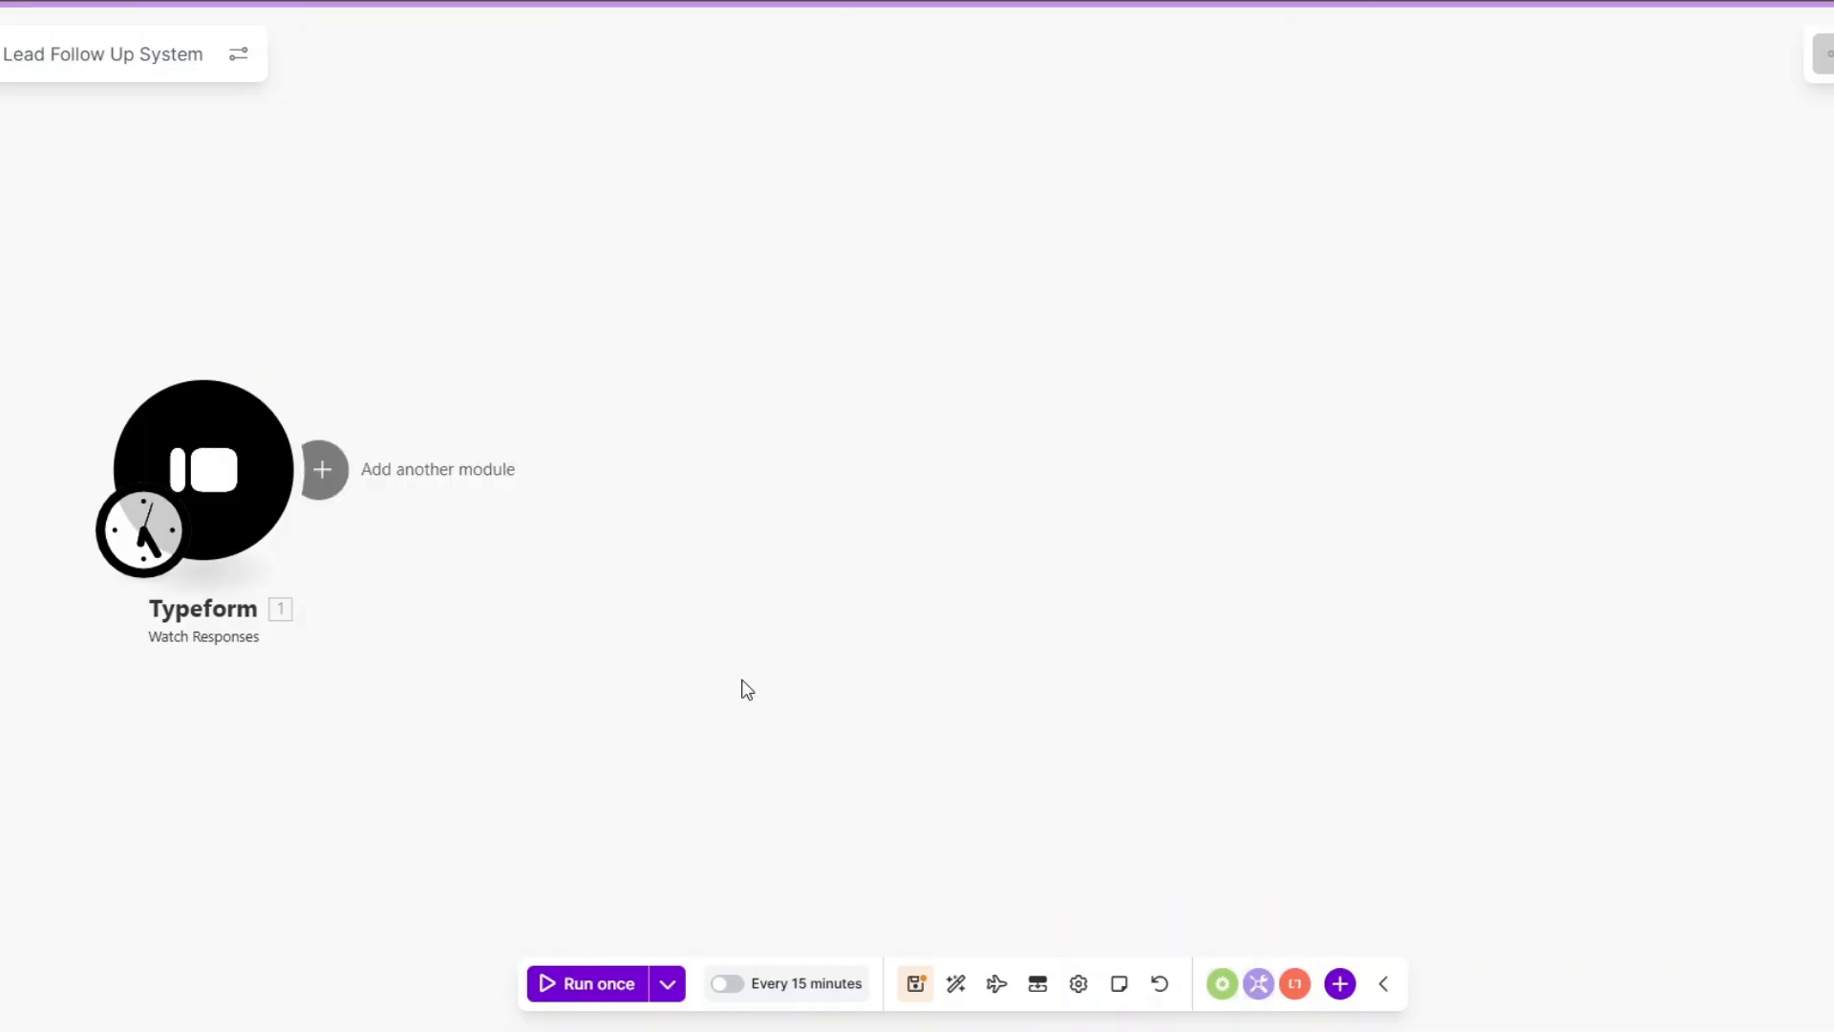
click(913, 990)
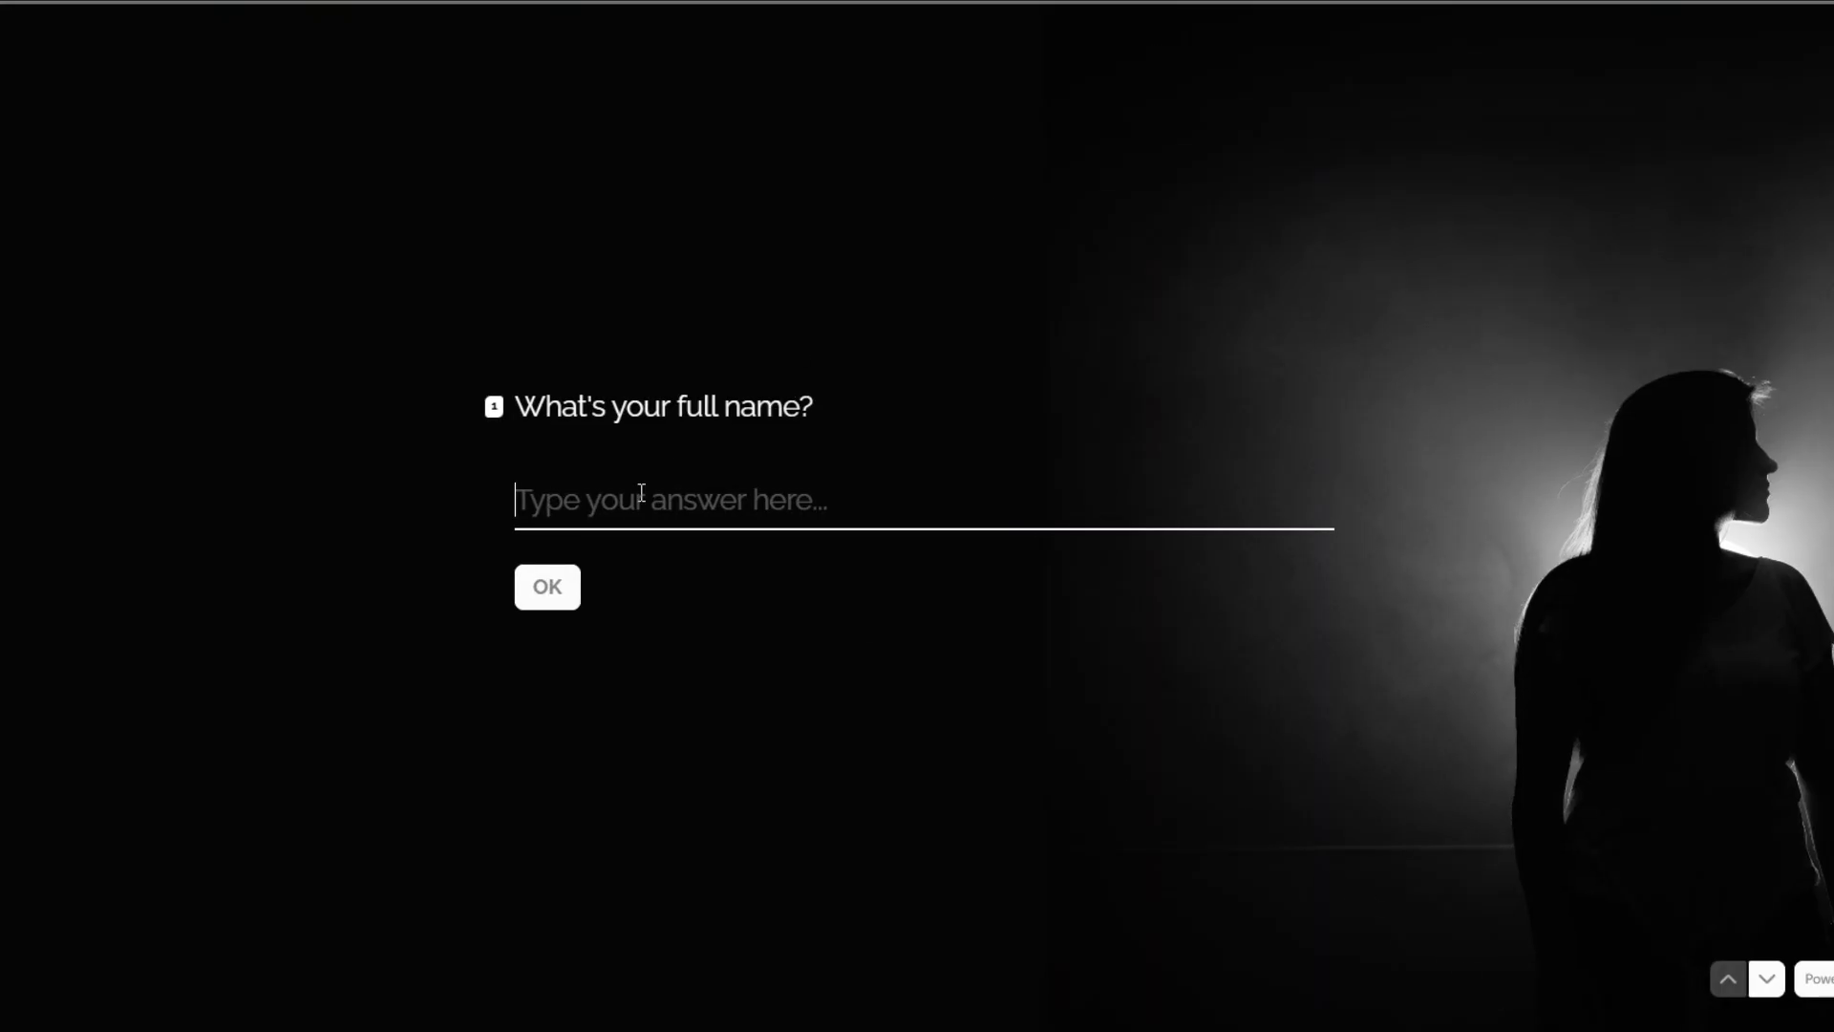
Enter the lead's name and email, then answer final decision maker, solve immediately, costs time/money, Immediately, budget approved.
click(520, 585)
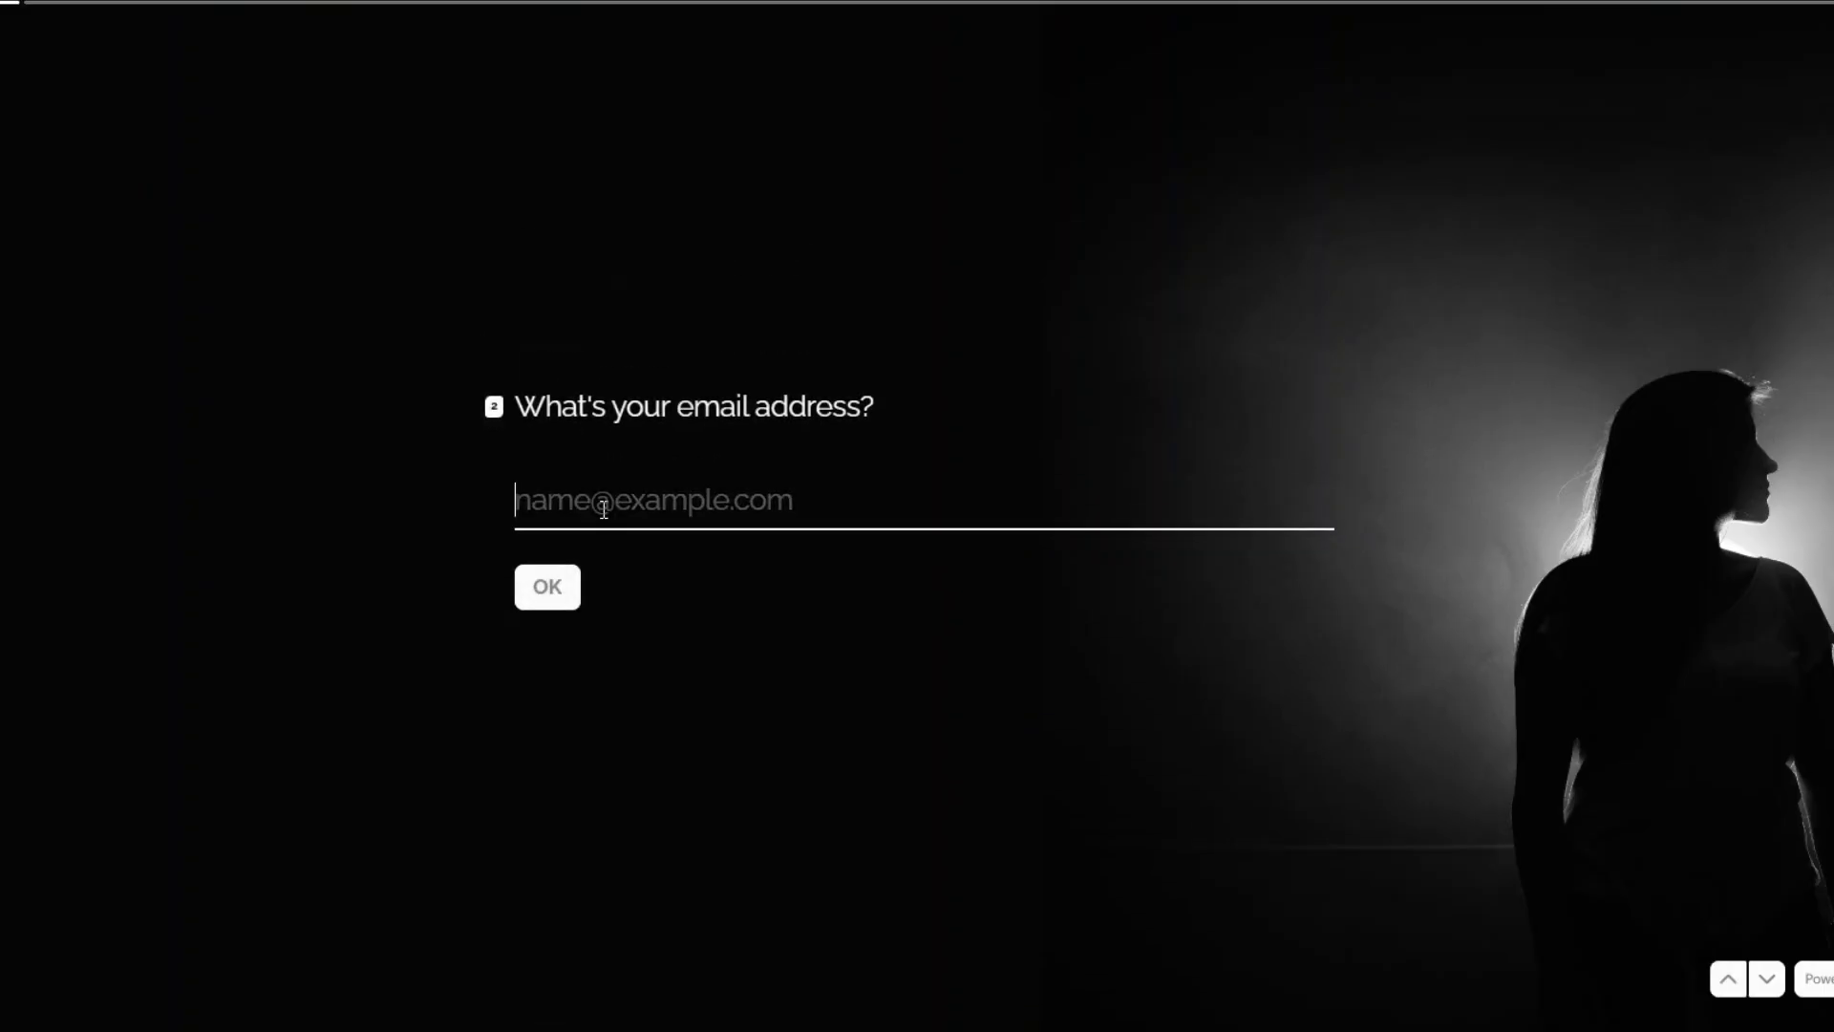
click(697, 565)
click(537, 585)
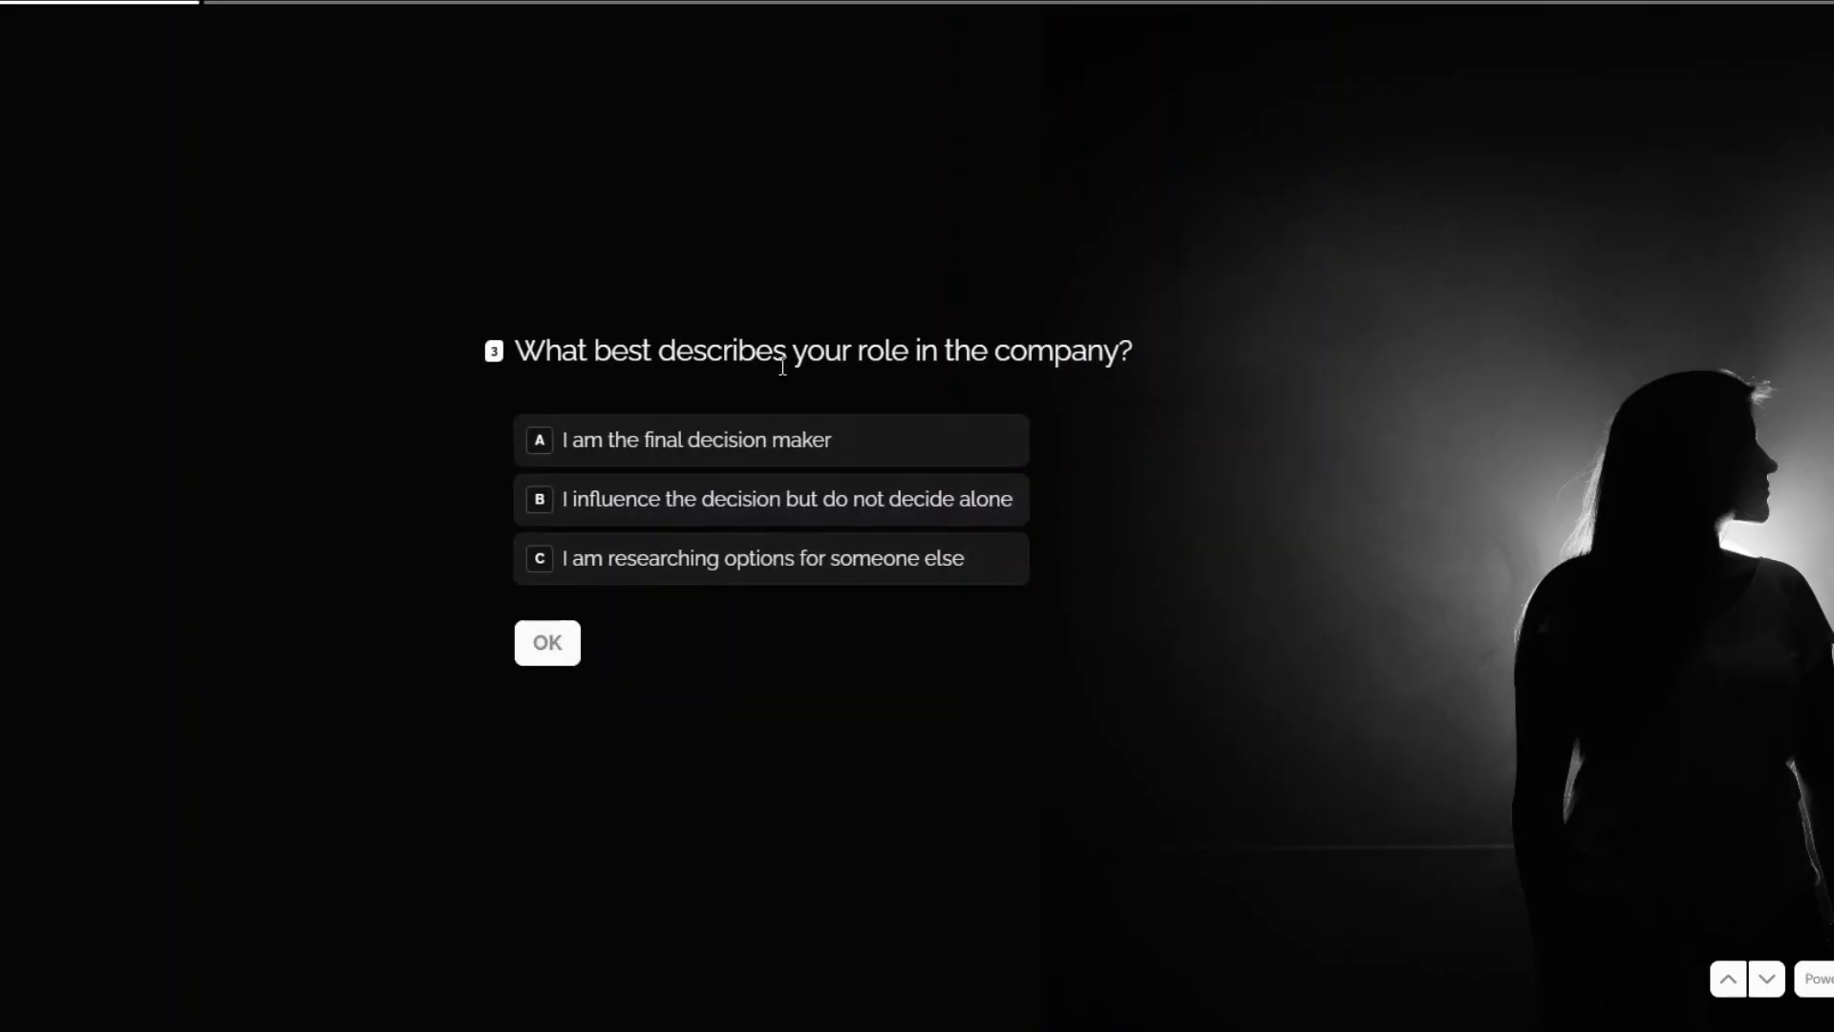
click(741, 464)
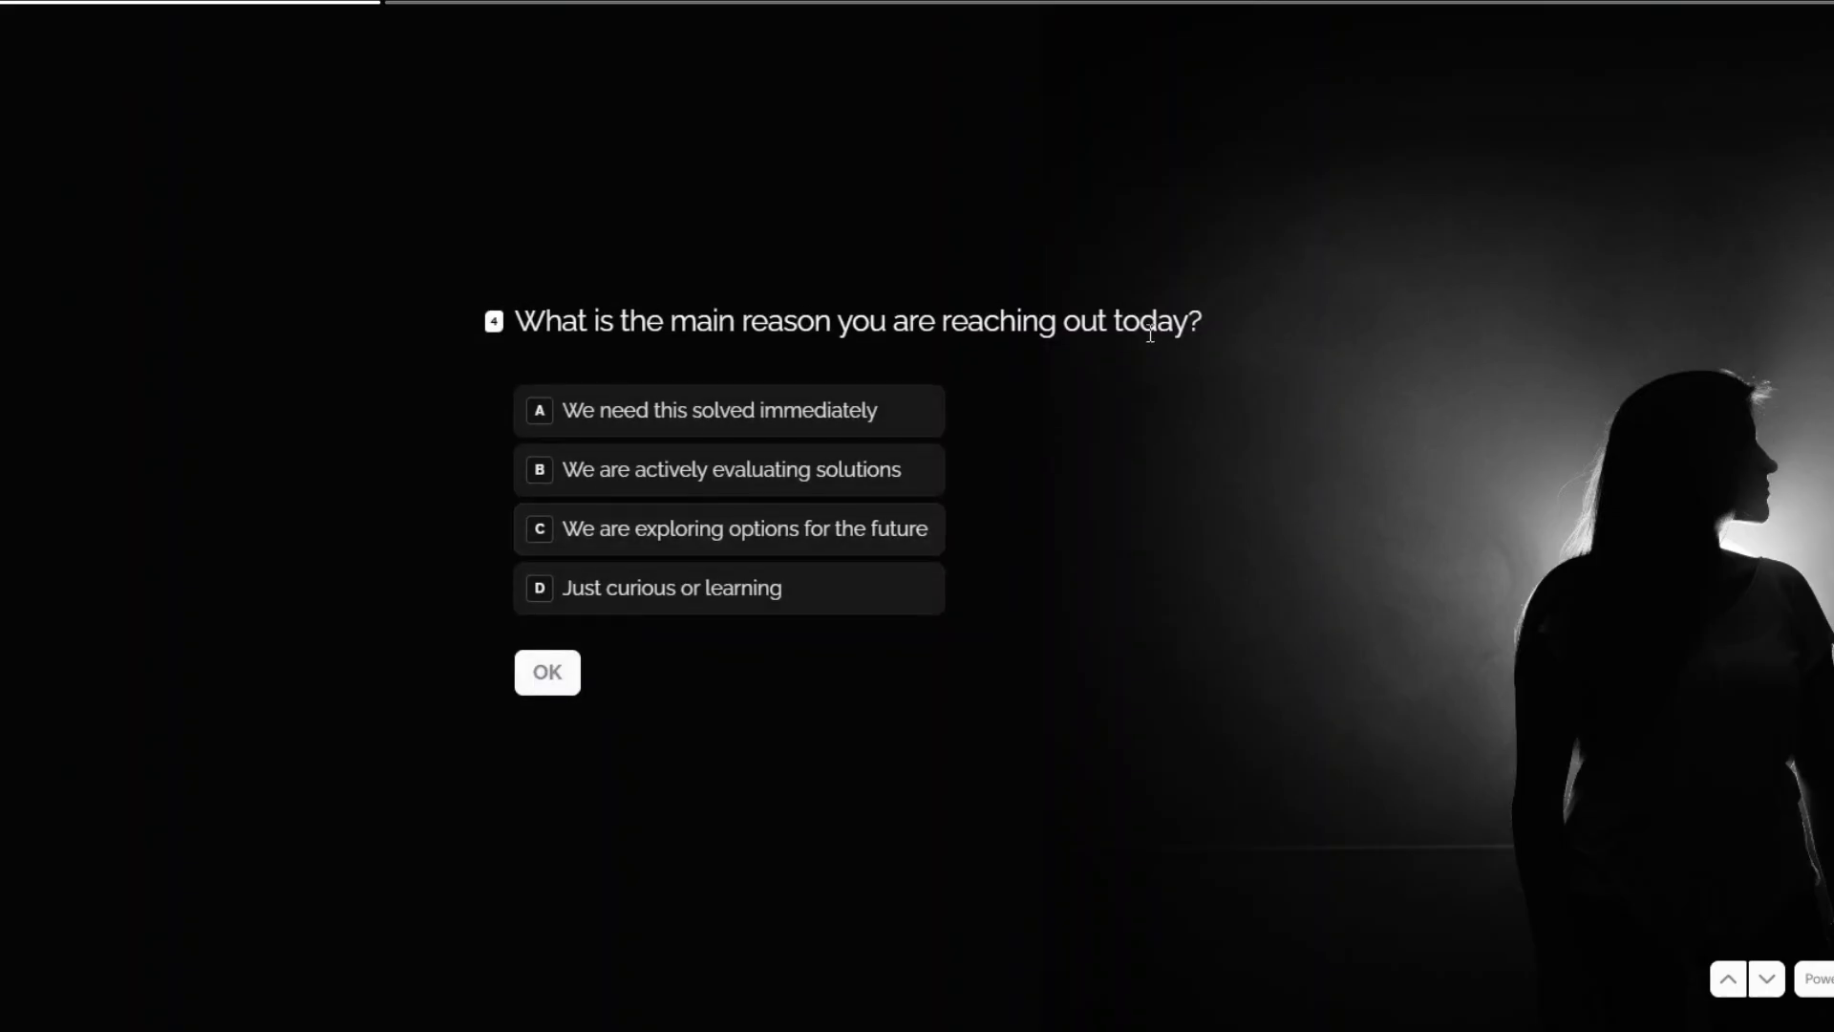
click(733, 416)
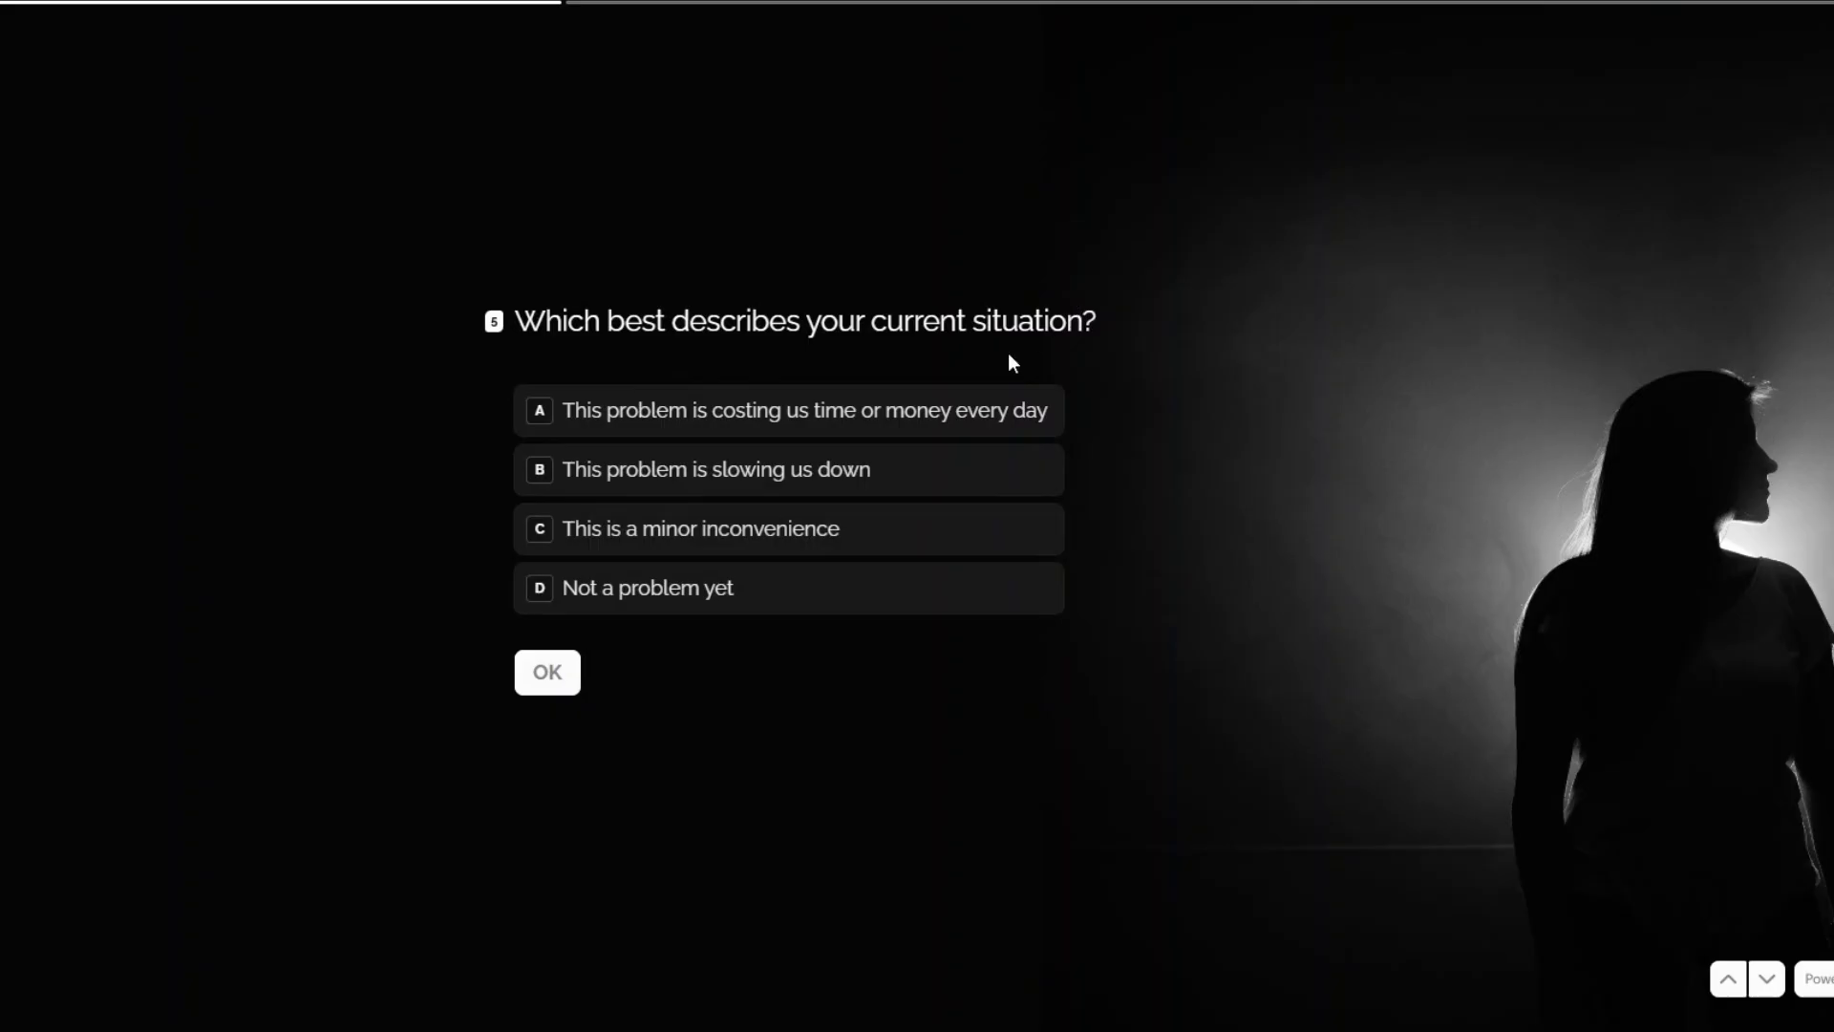
click(871, 426)
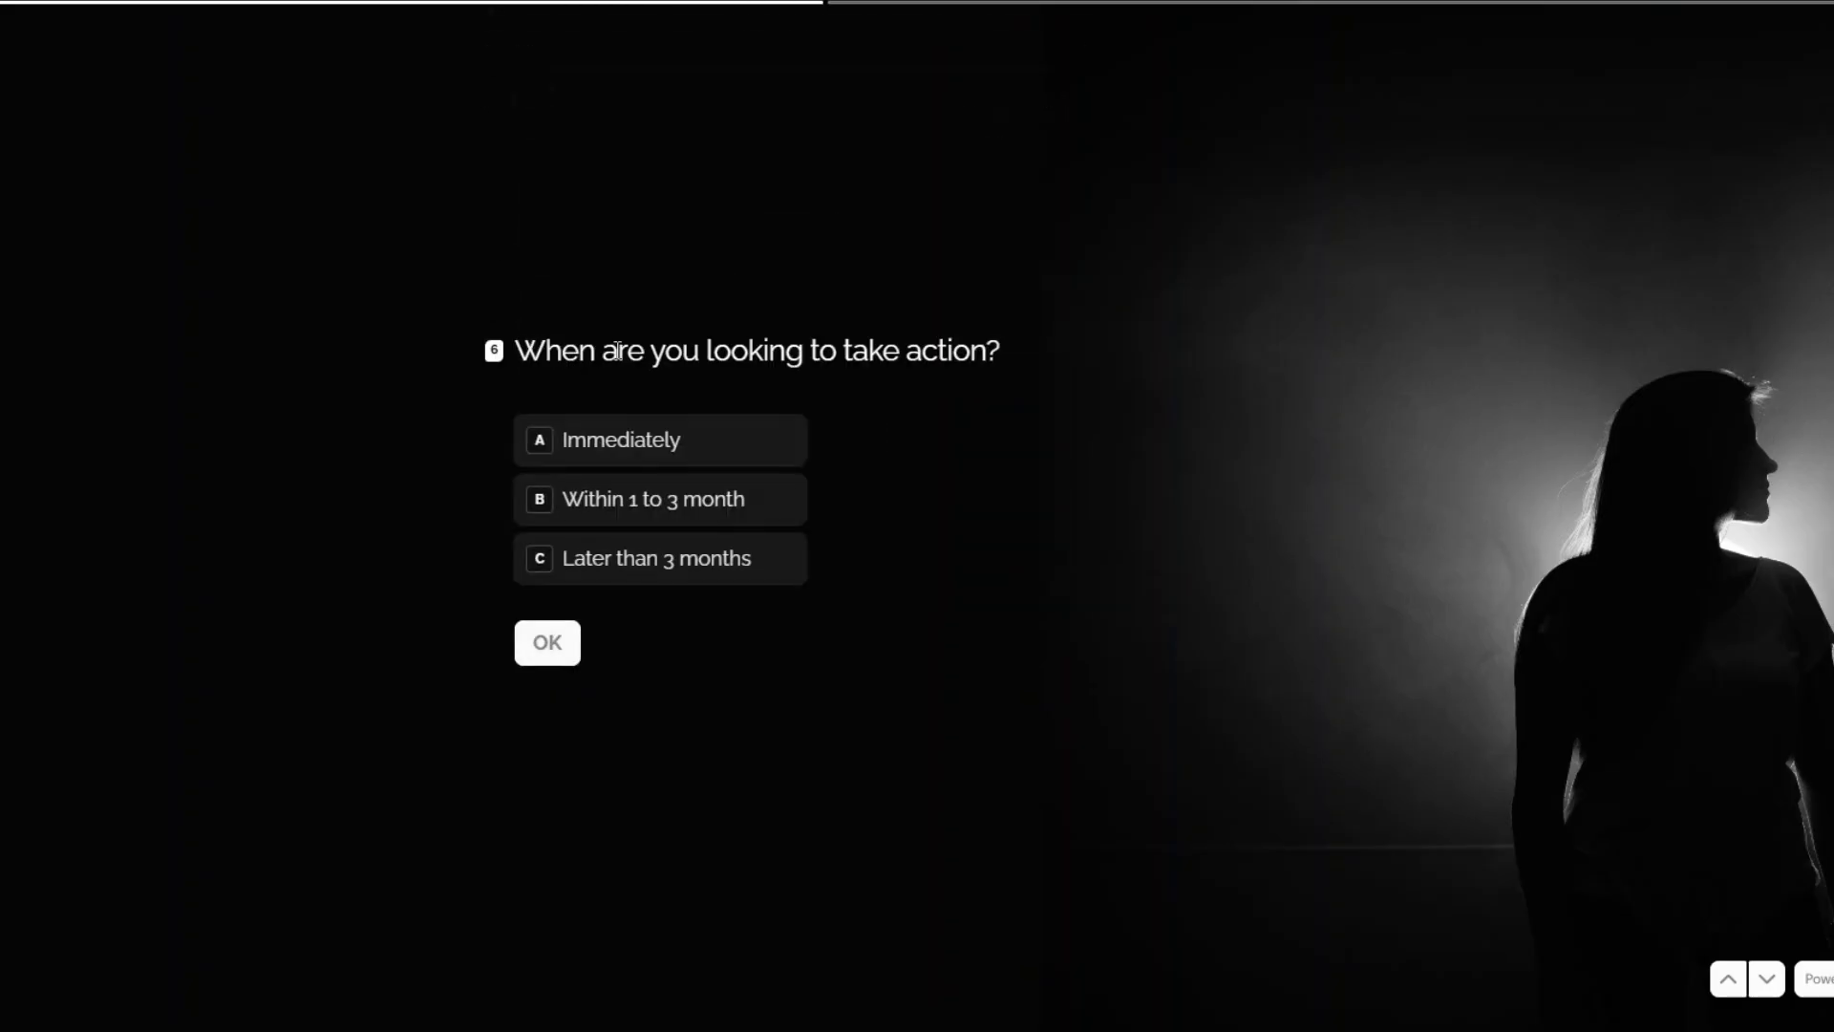
click(625, 441)
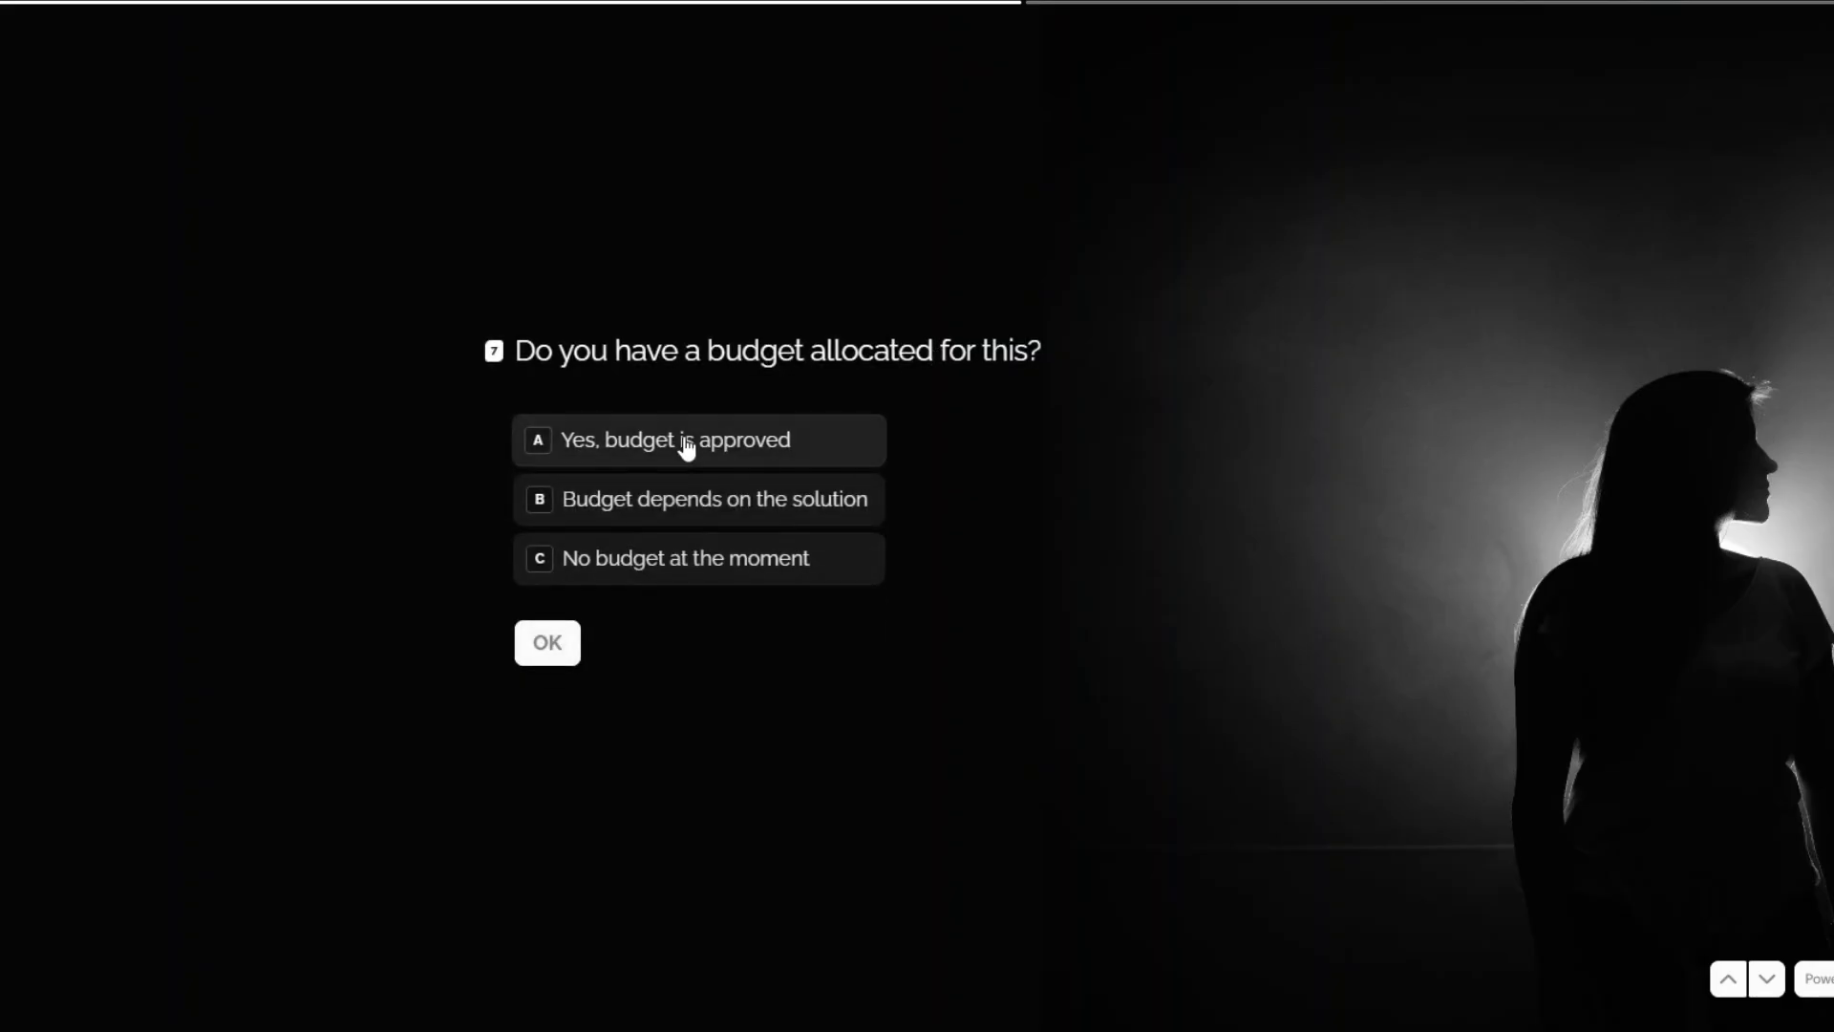
click(684, 443)
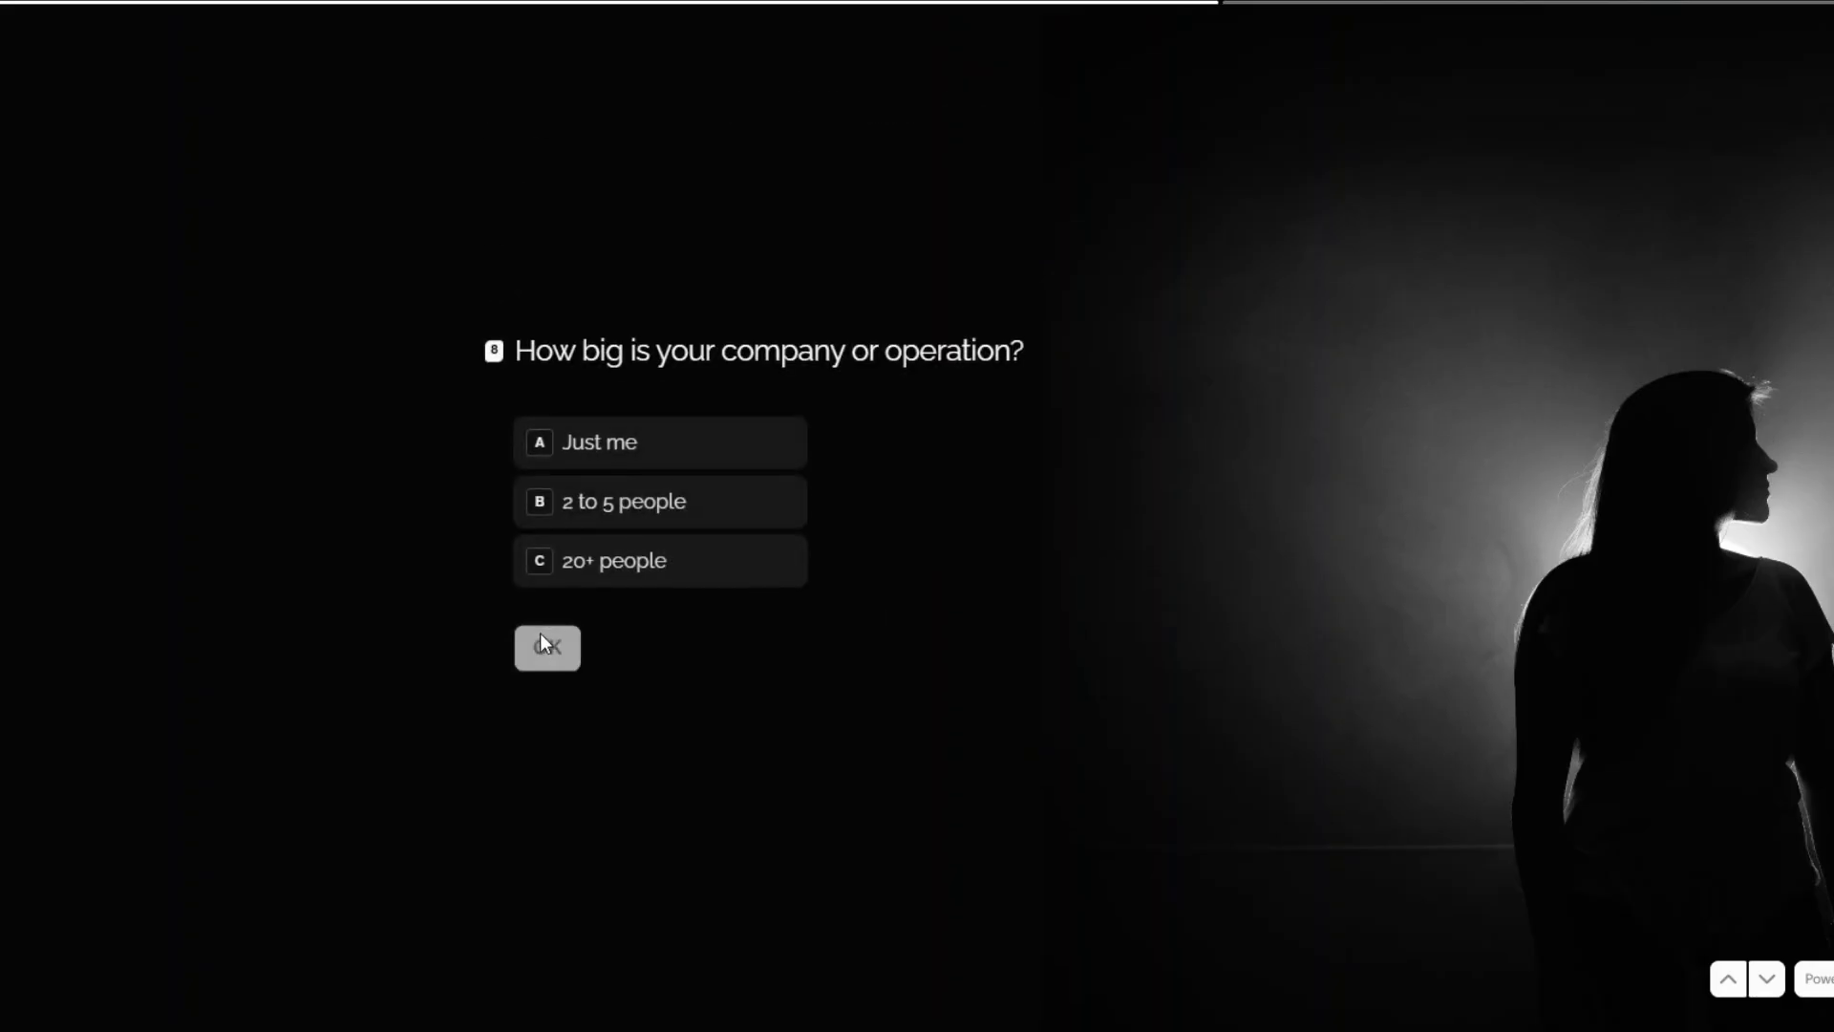
Answer Just me, losing time or money, tried and failed, speak ASAP; submit and run the Typeform trigger once.
click(662, 466)
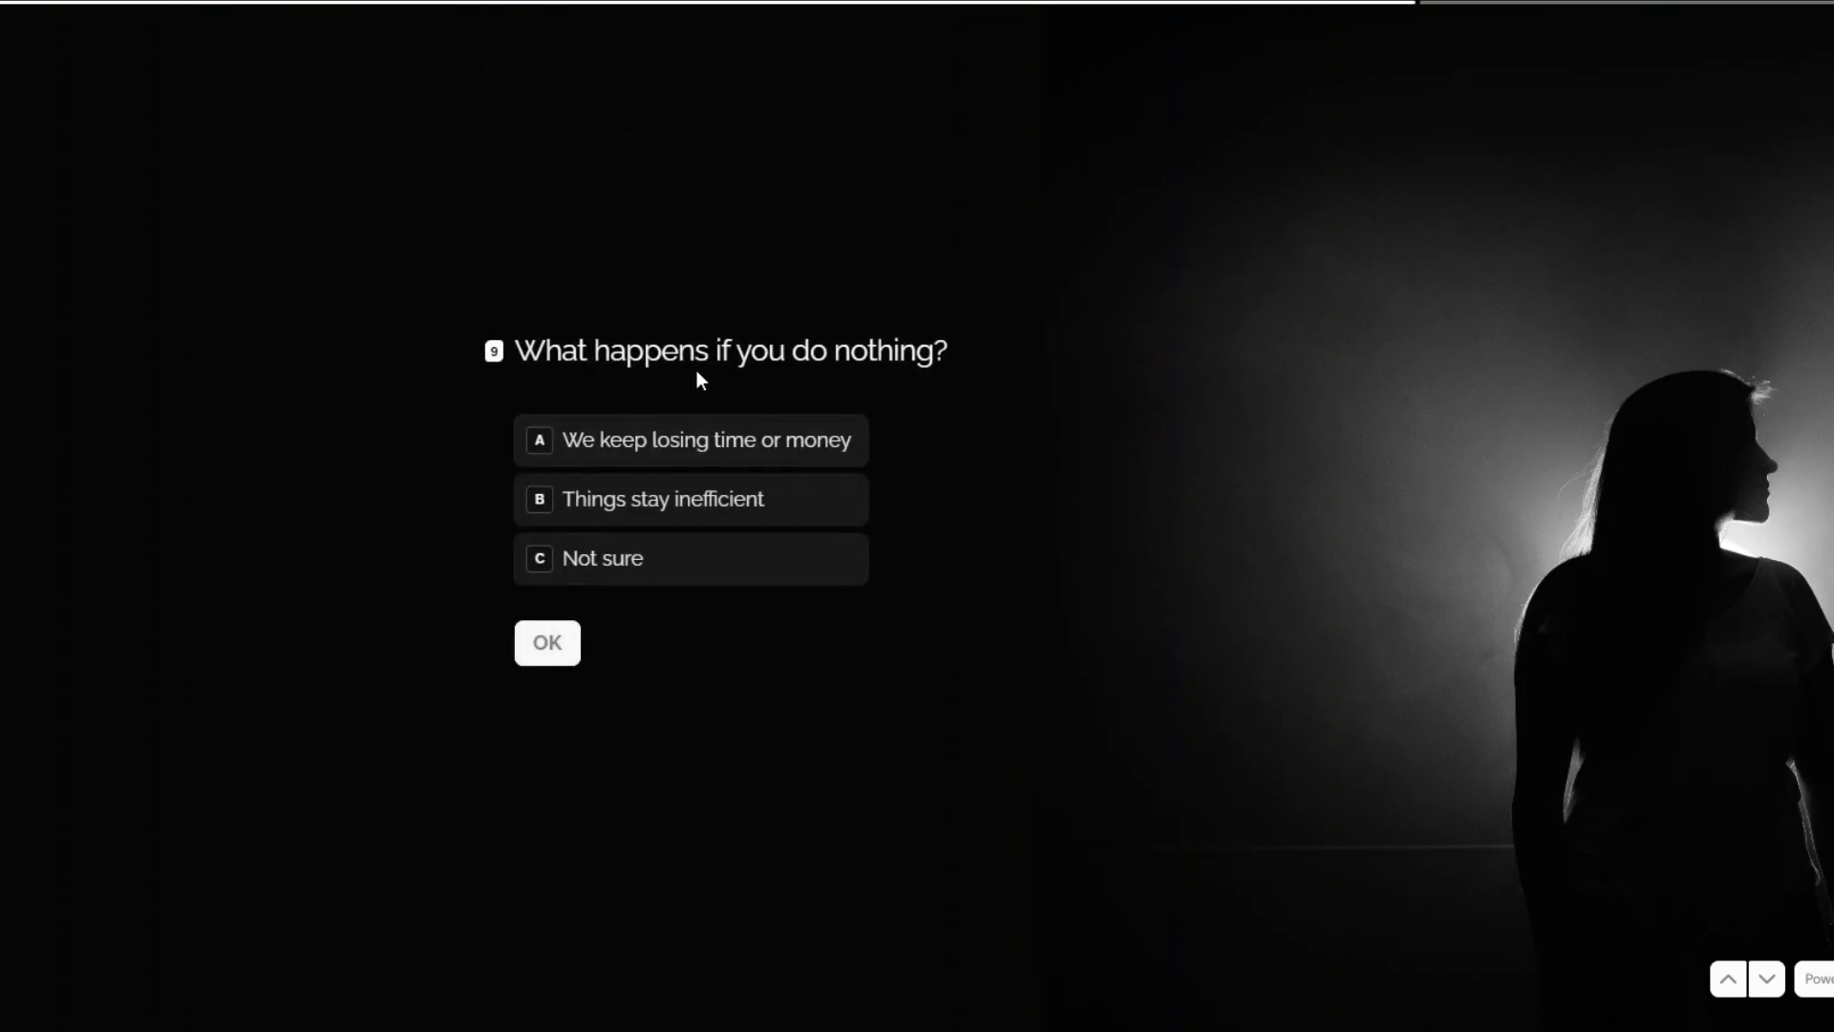
click(663, 457)
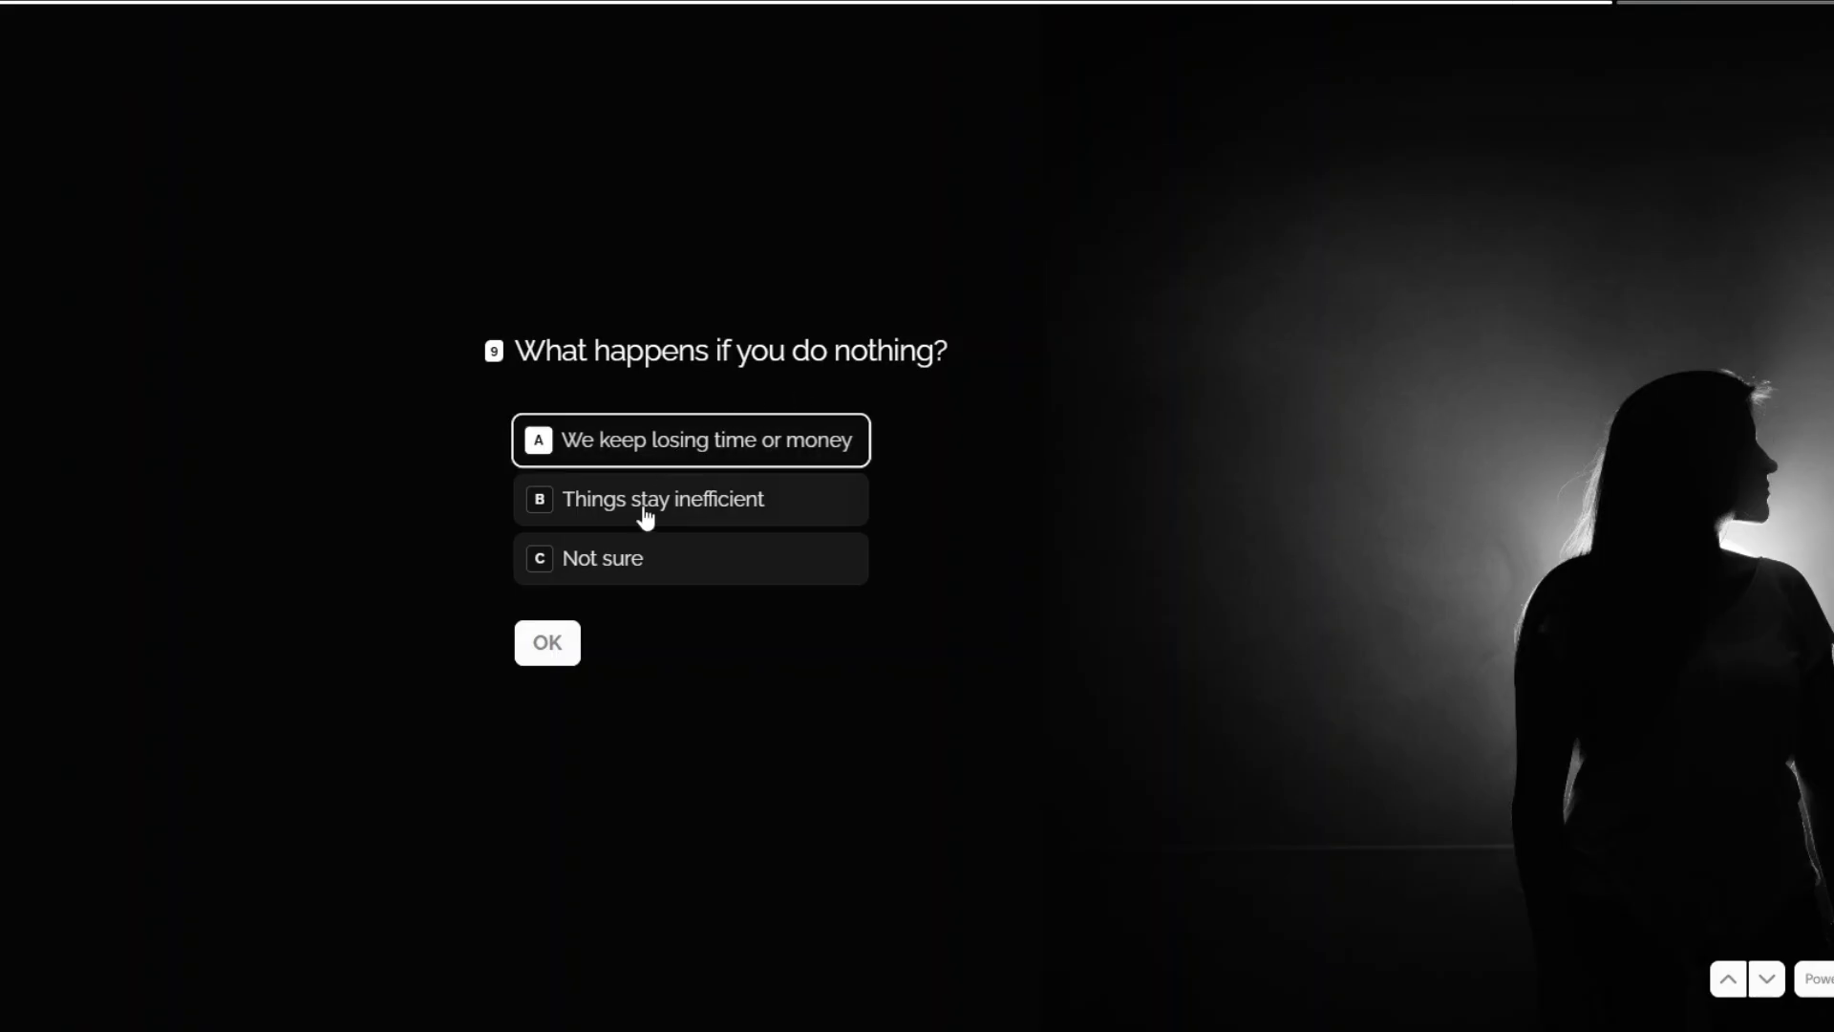
click(571, 643)
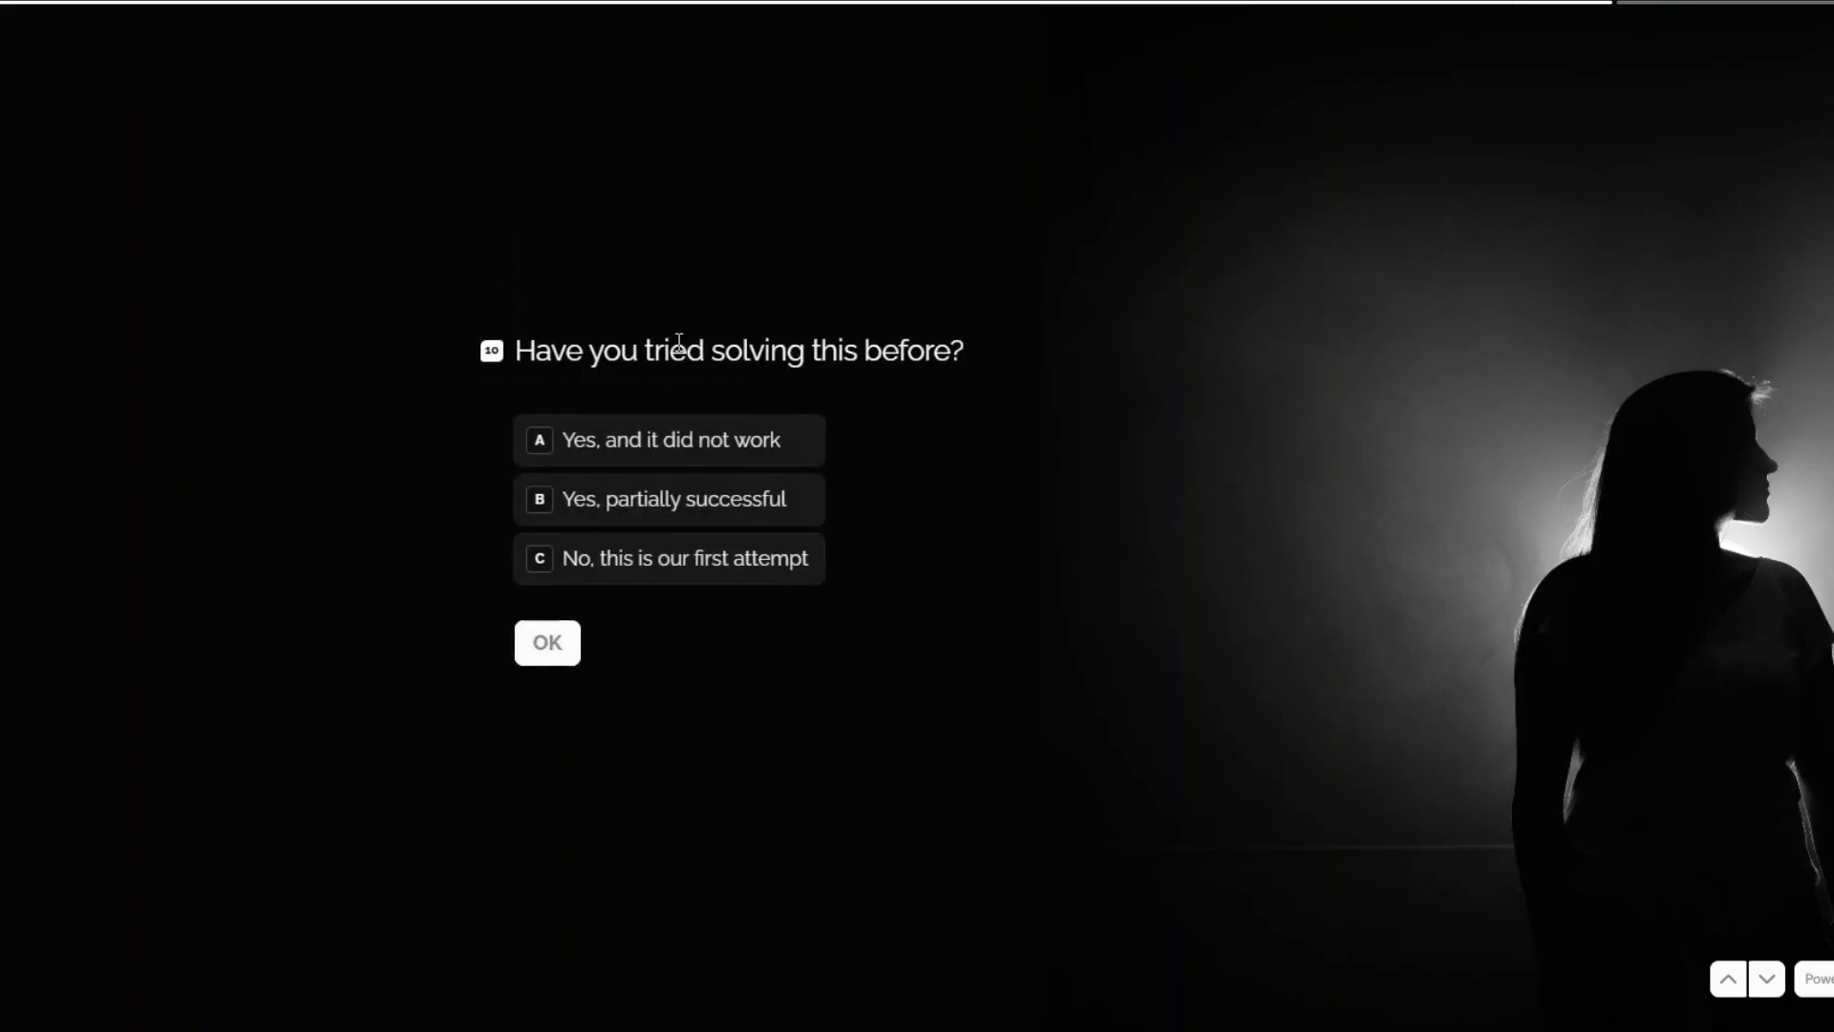
click(732, 457)
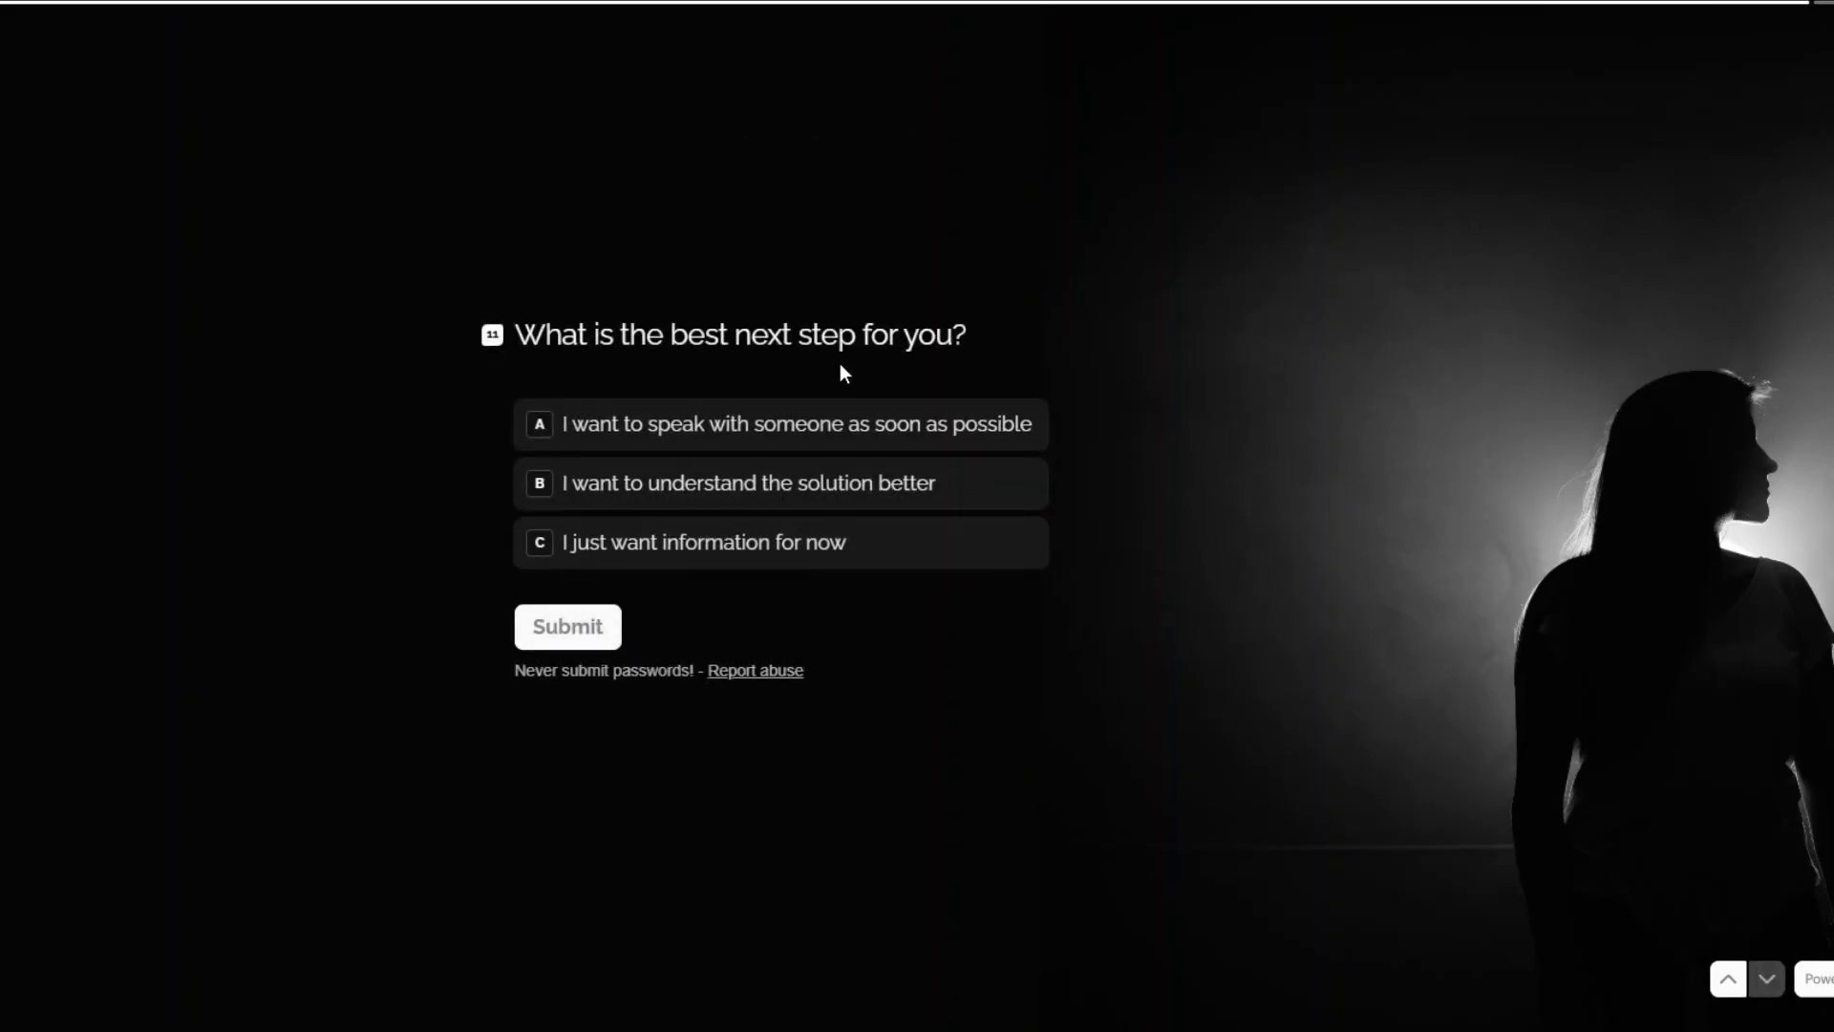
click(754, 422)
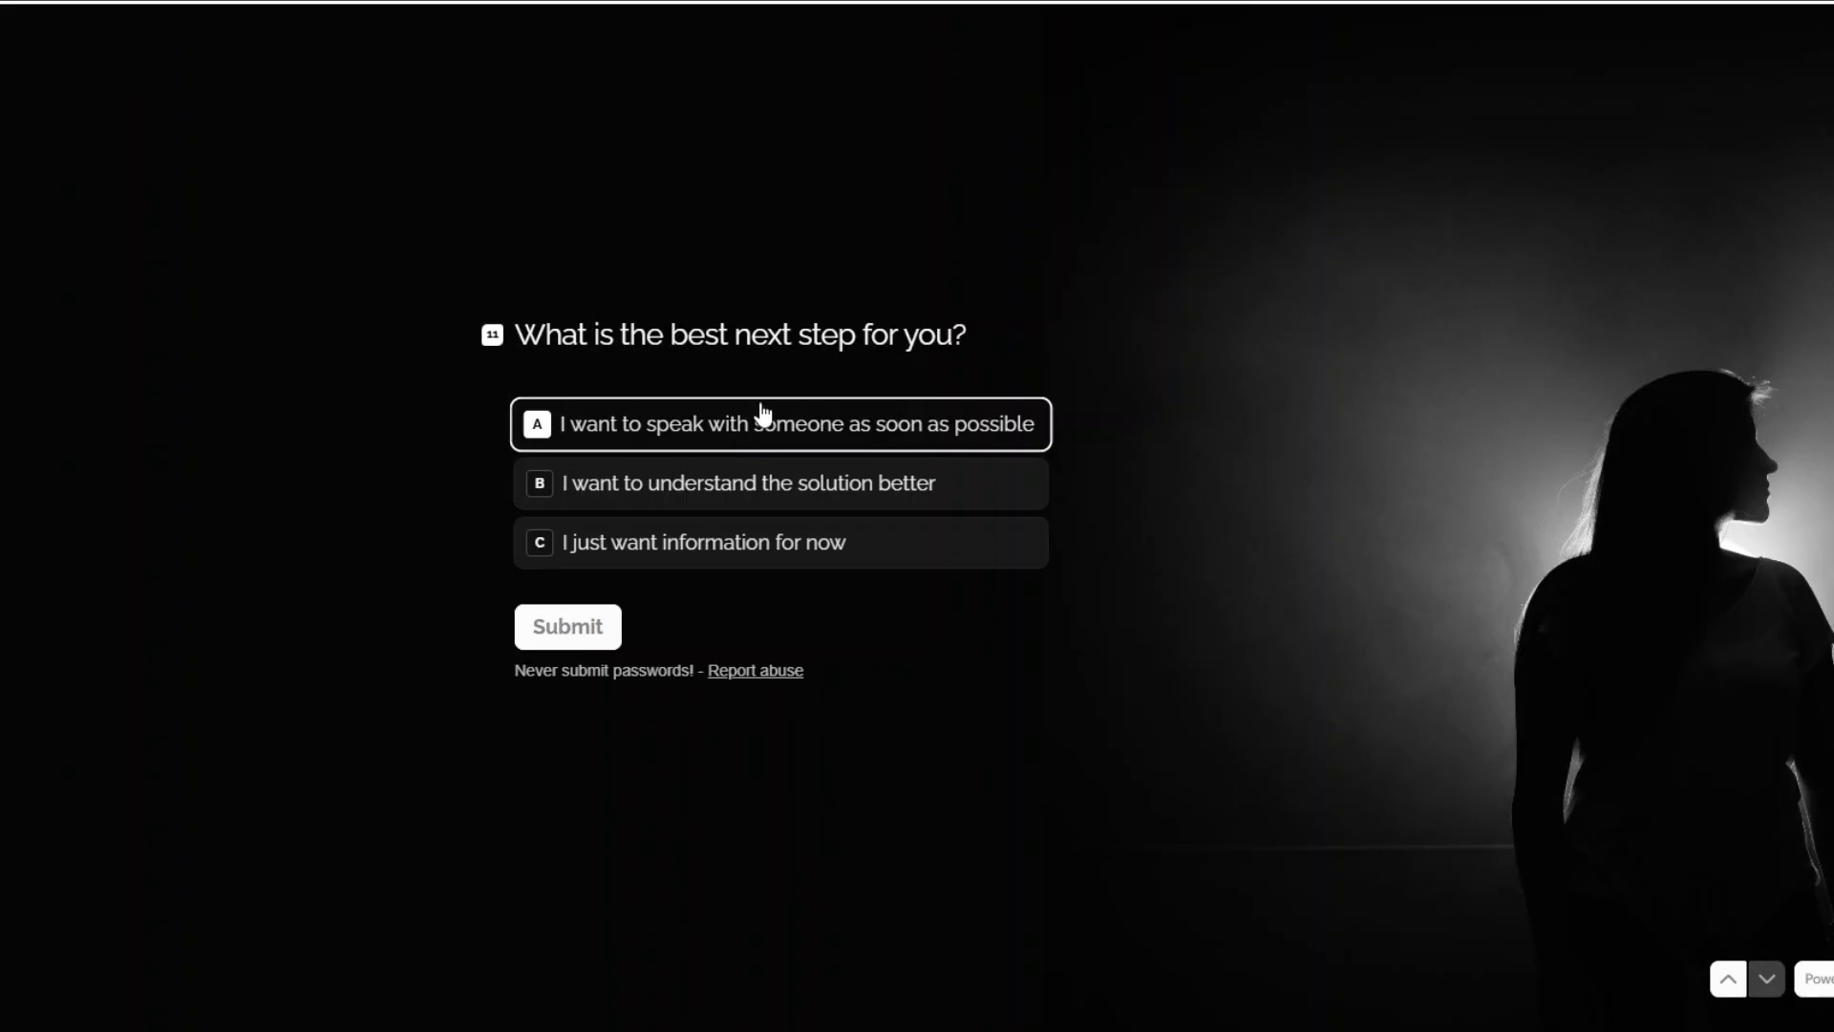
click(573, 628)
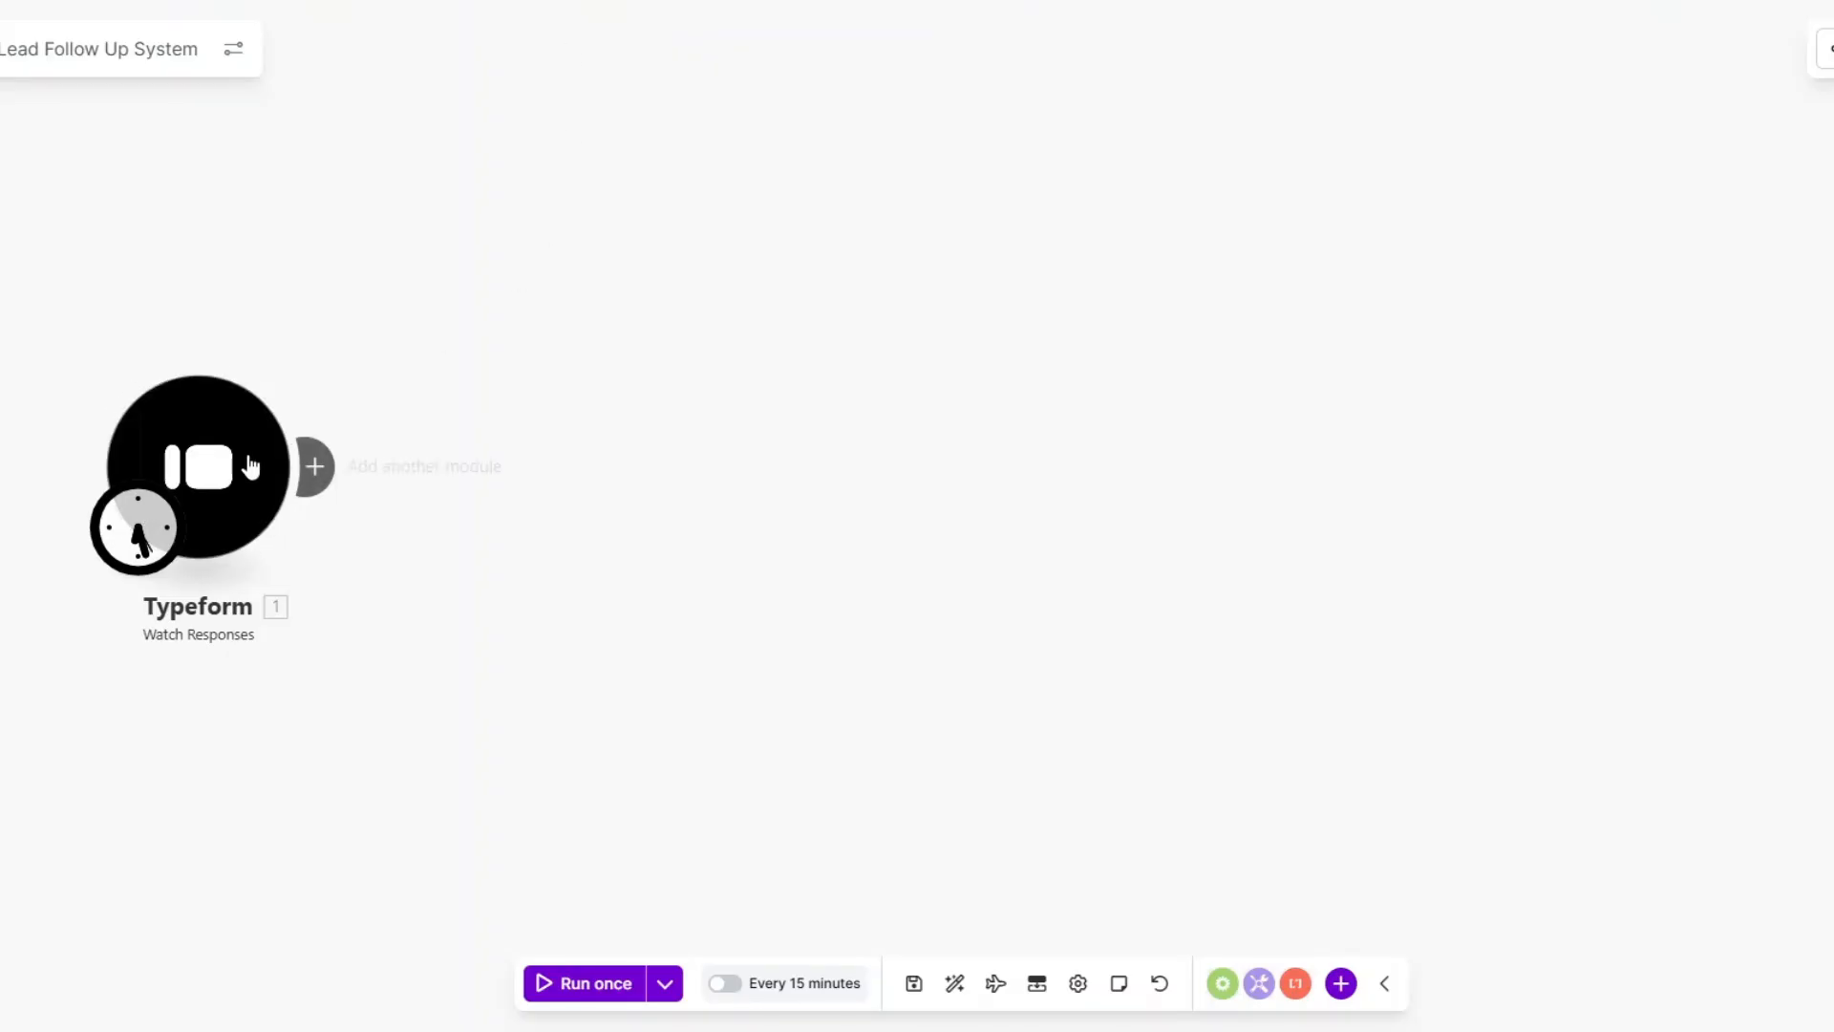
right_click(243, 465)
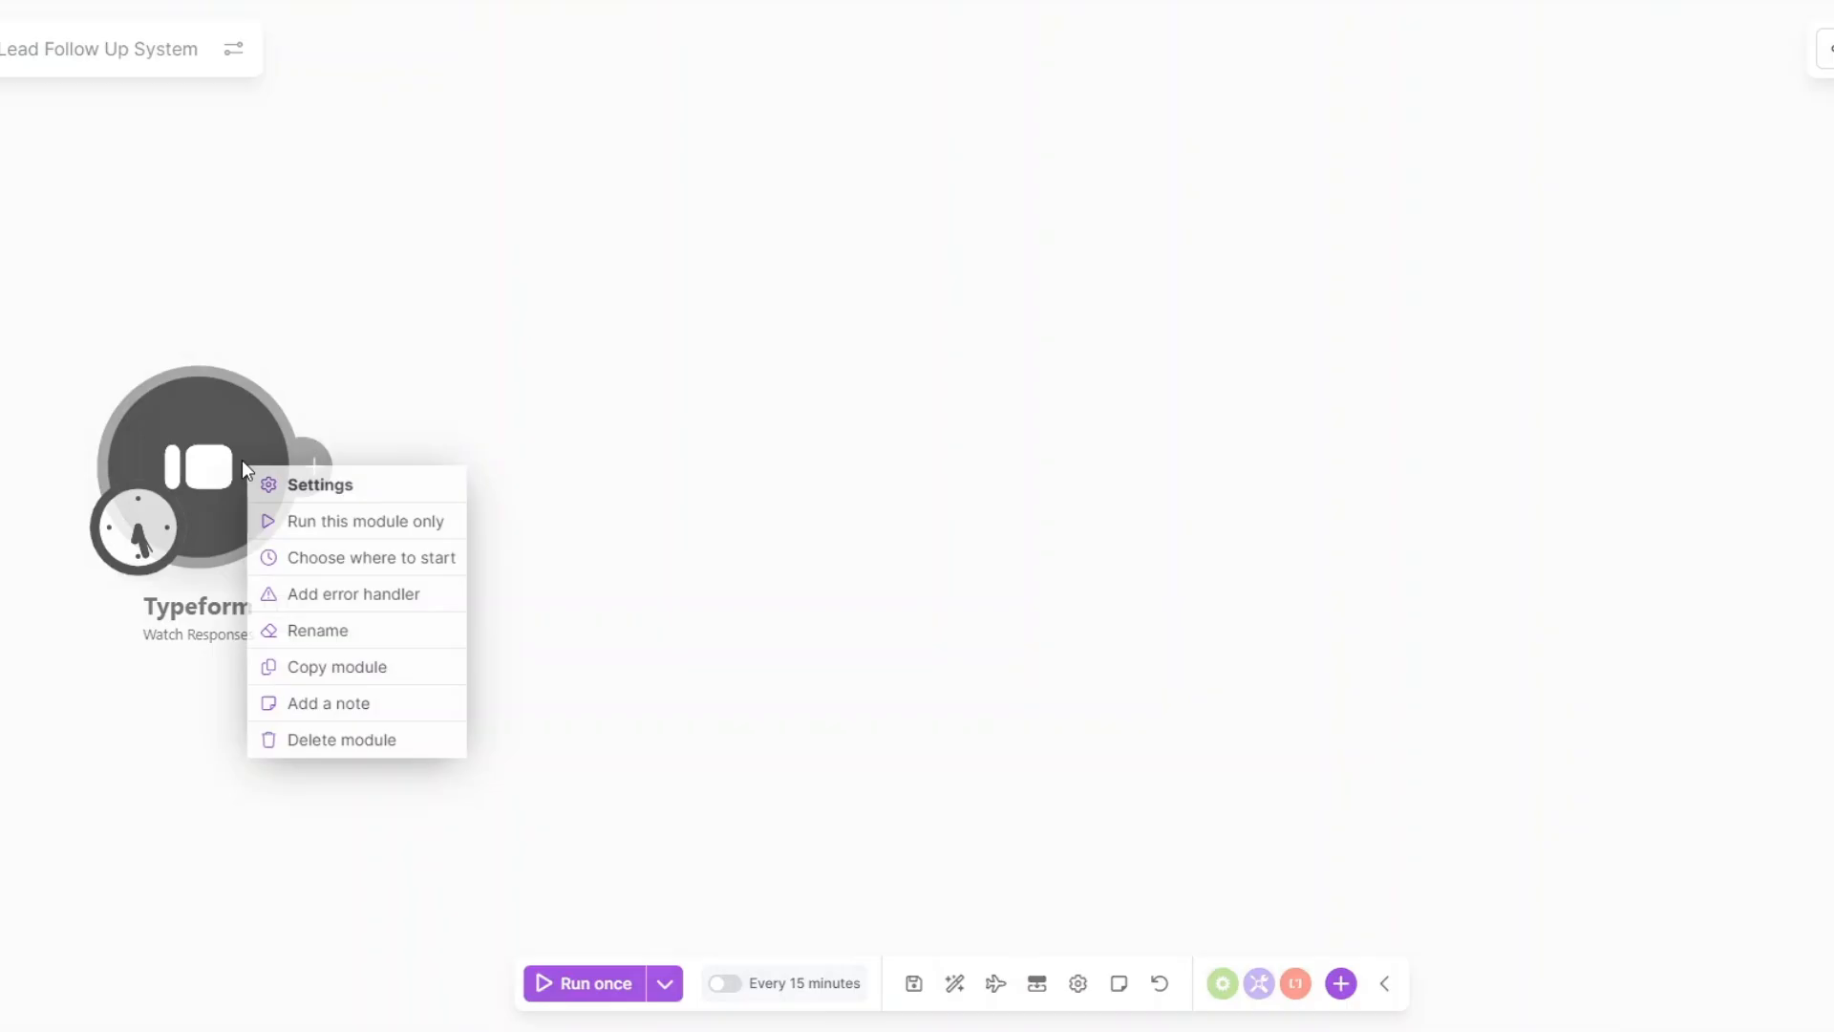
click(299, 522)
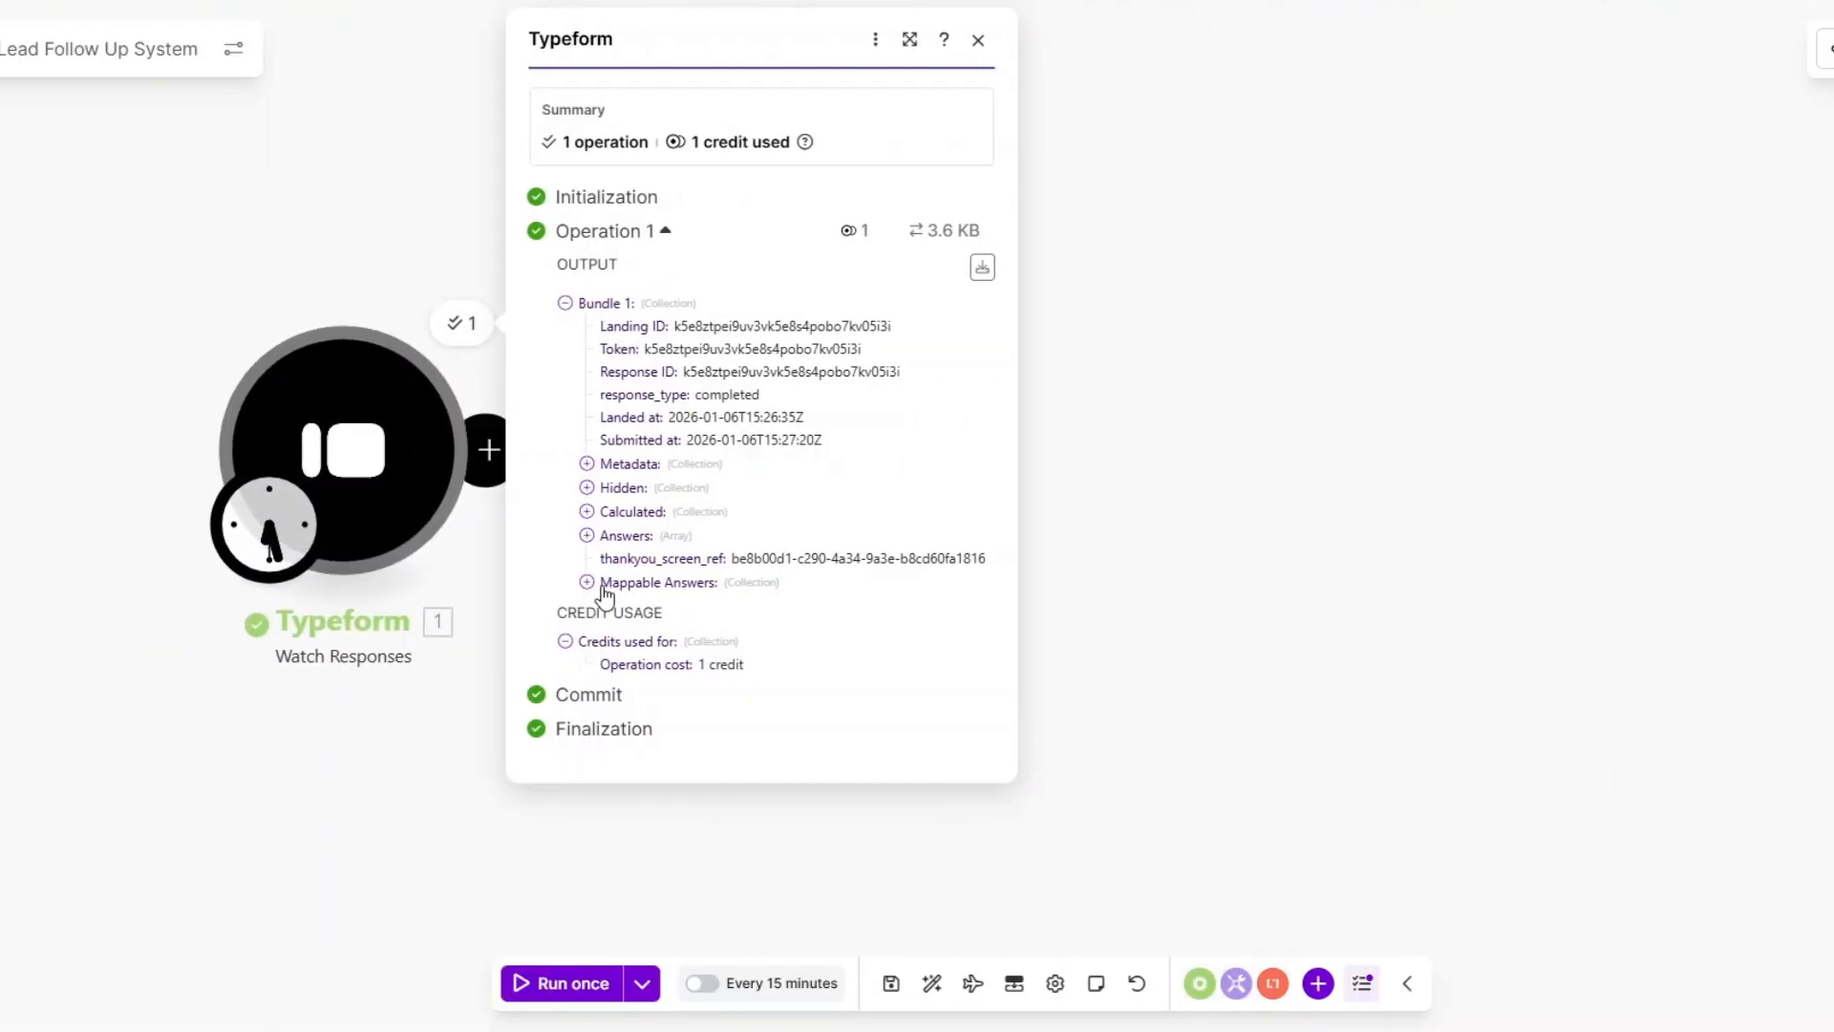
Expand the Typeform output's Mappable Answers to review the submitted lead answers.
click(587, 581)
scroll(830, 440, down, 2)
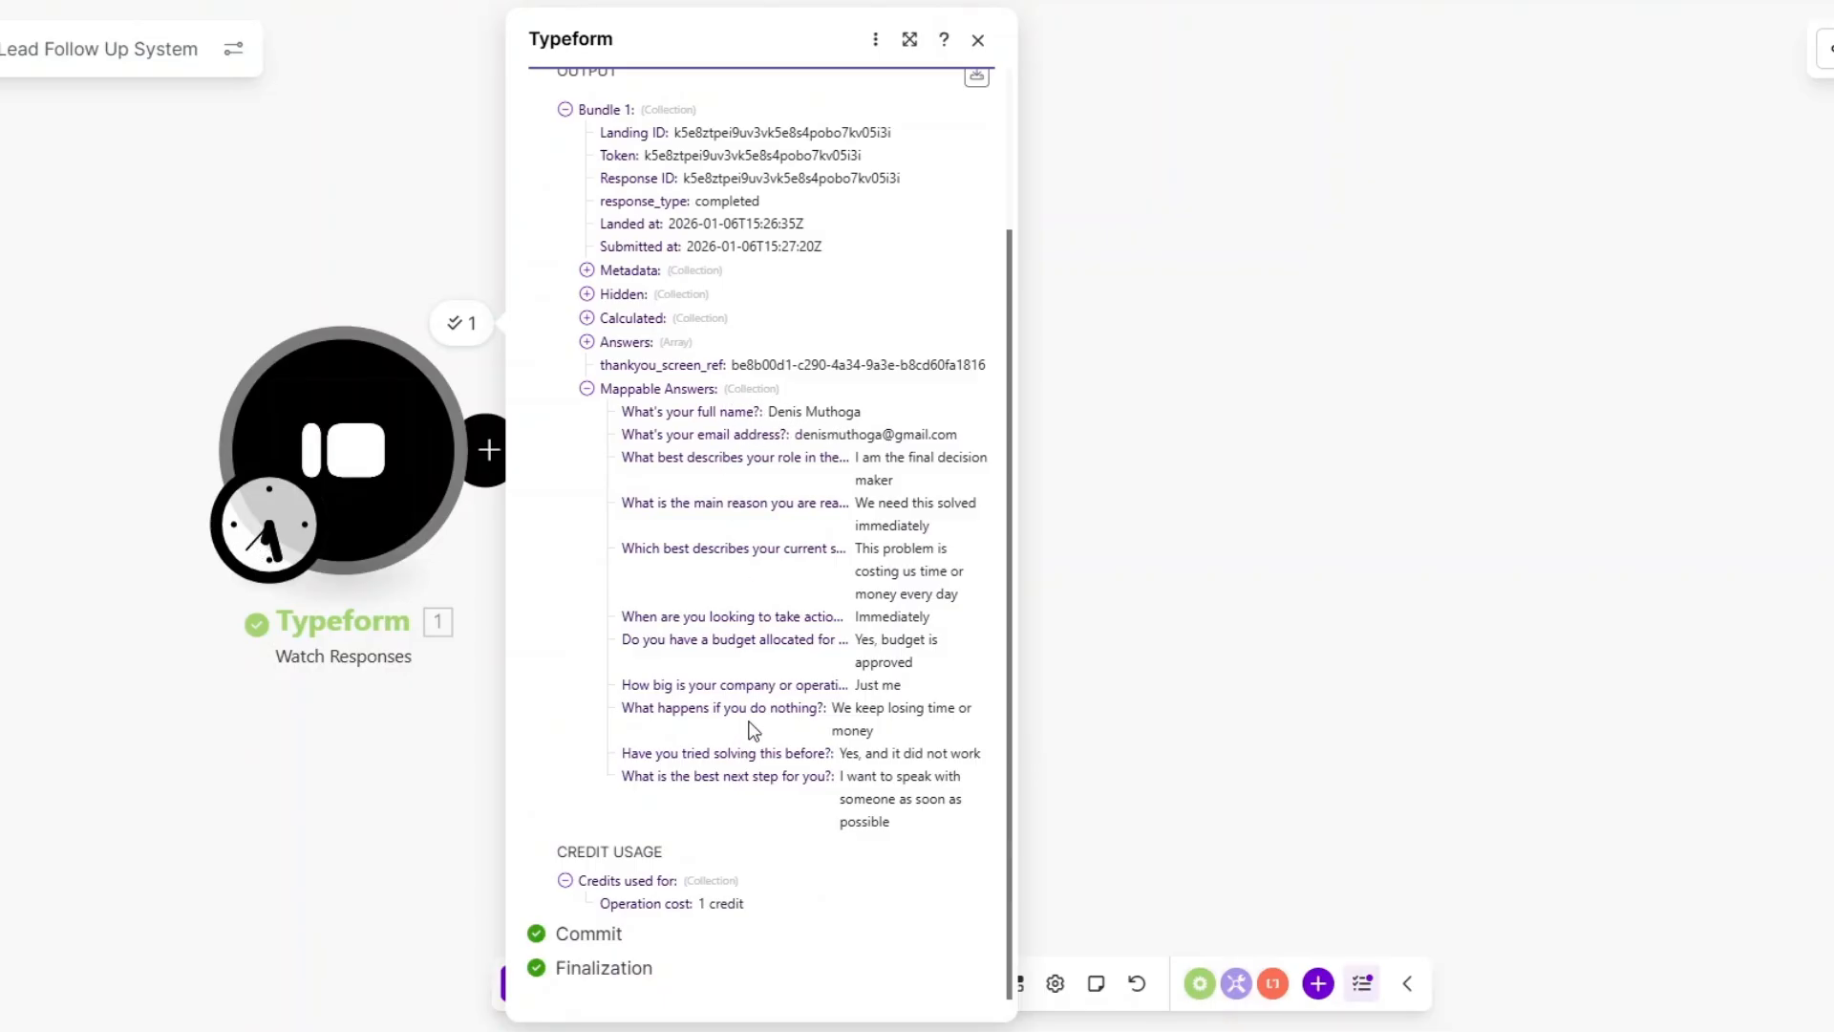
click(335, 782)
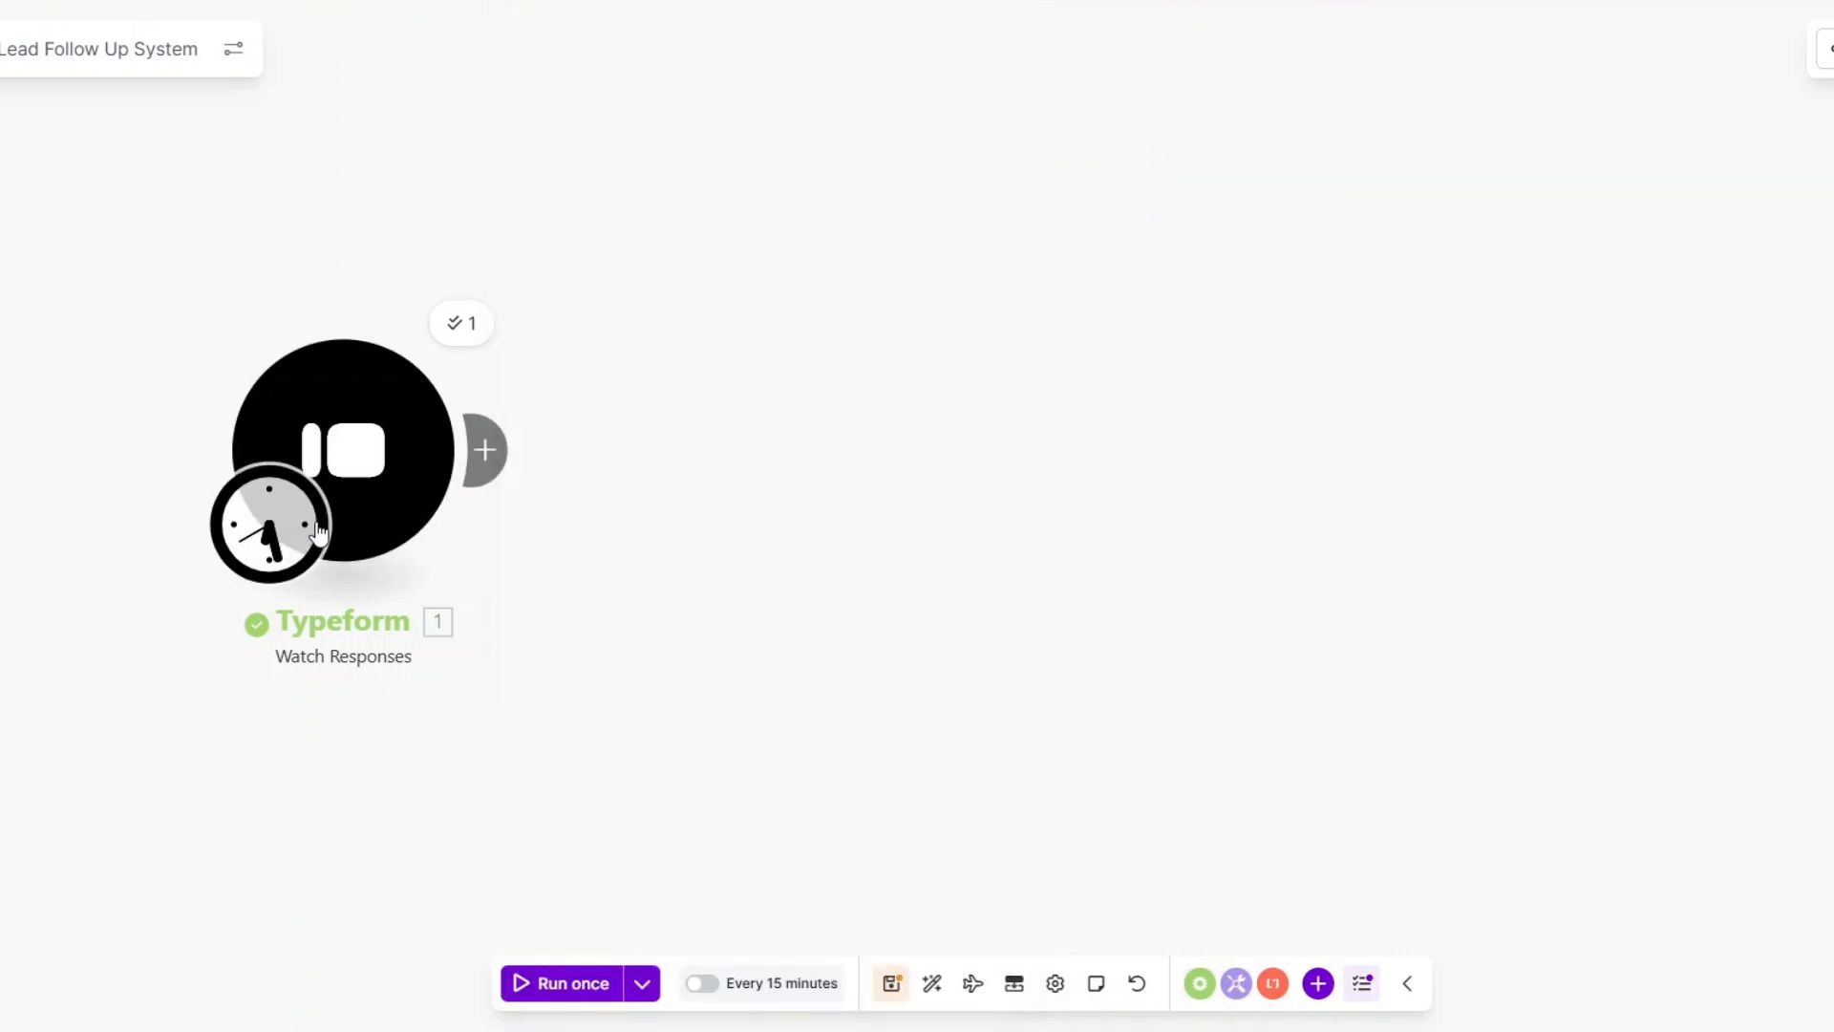
Add a Tools Set multiple variables module after the Typeform trigger.
click(399, 536)
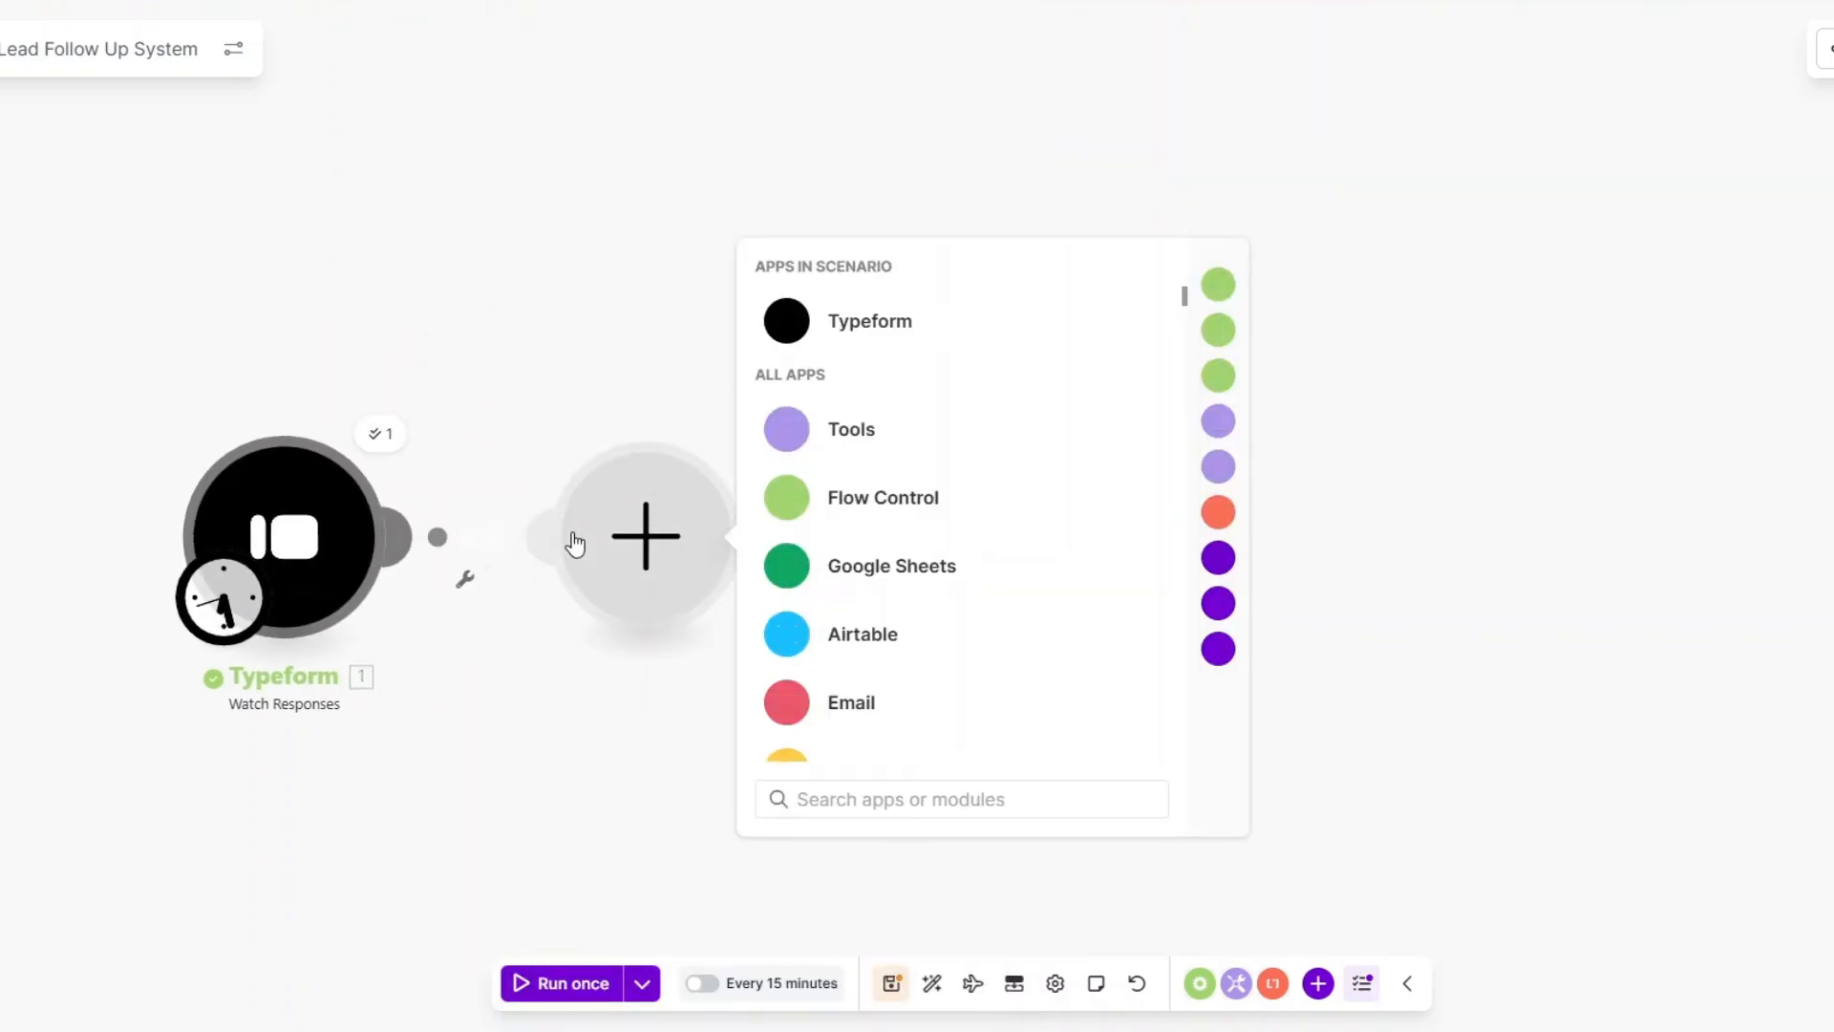
click(842, 441)
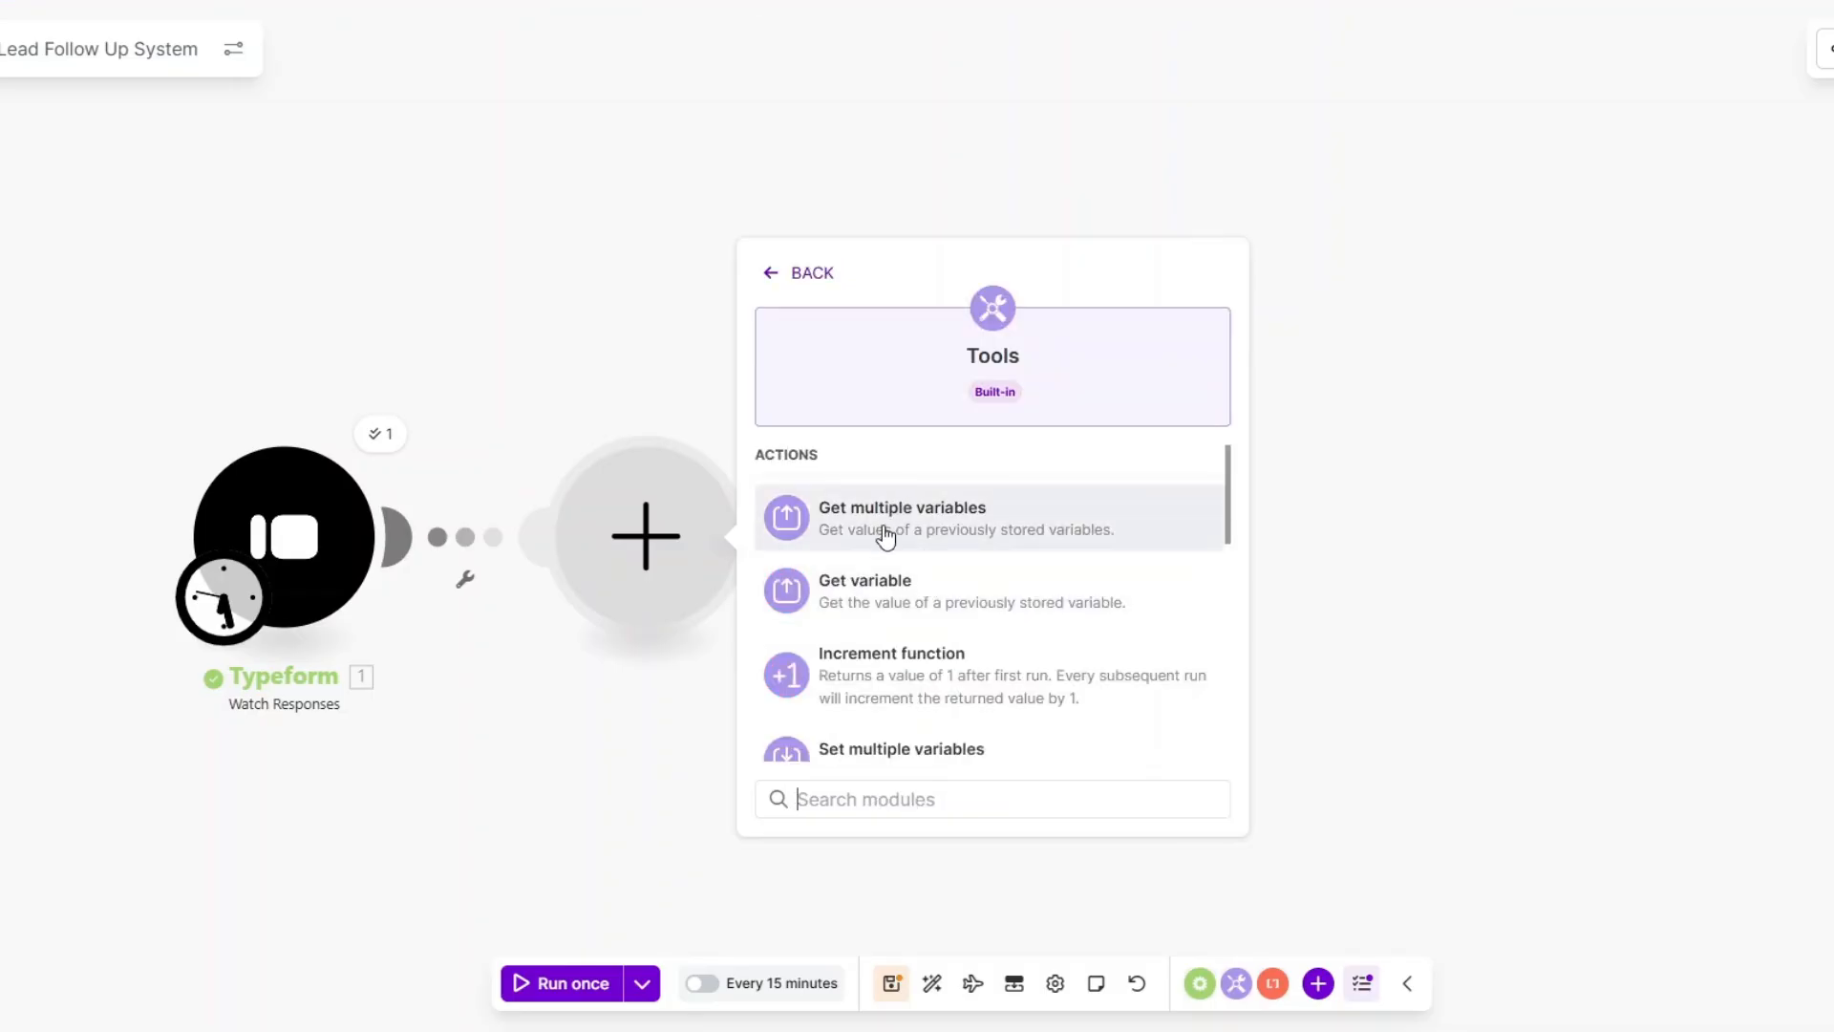
scroll(884, 535, down, 3)
click(876, 470)
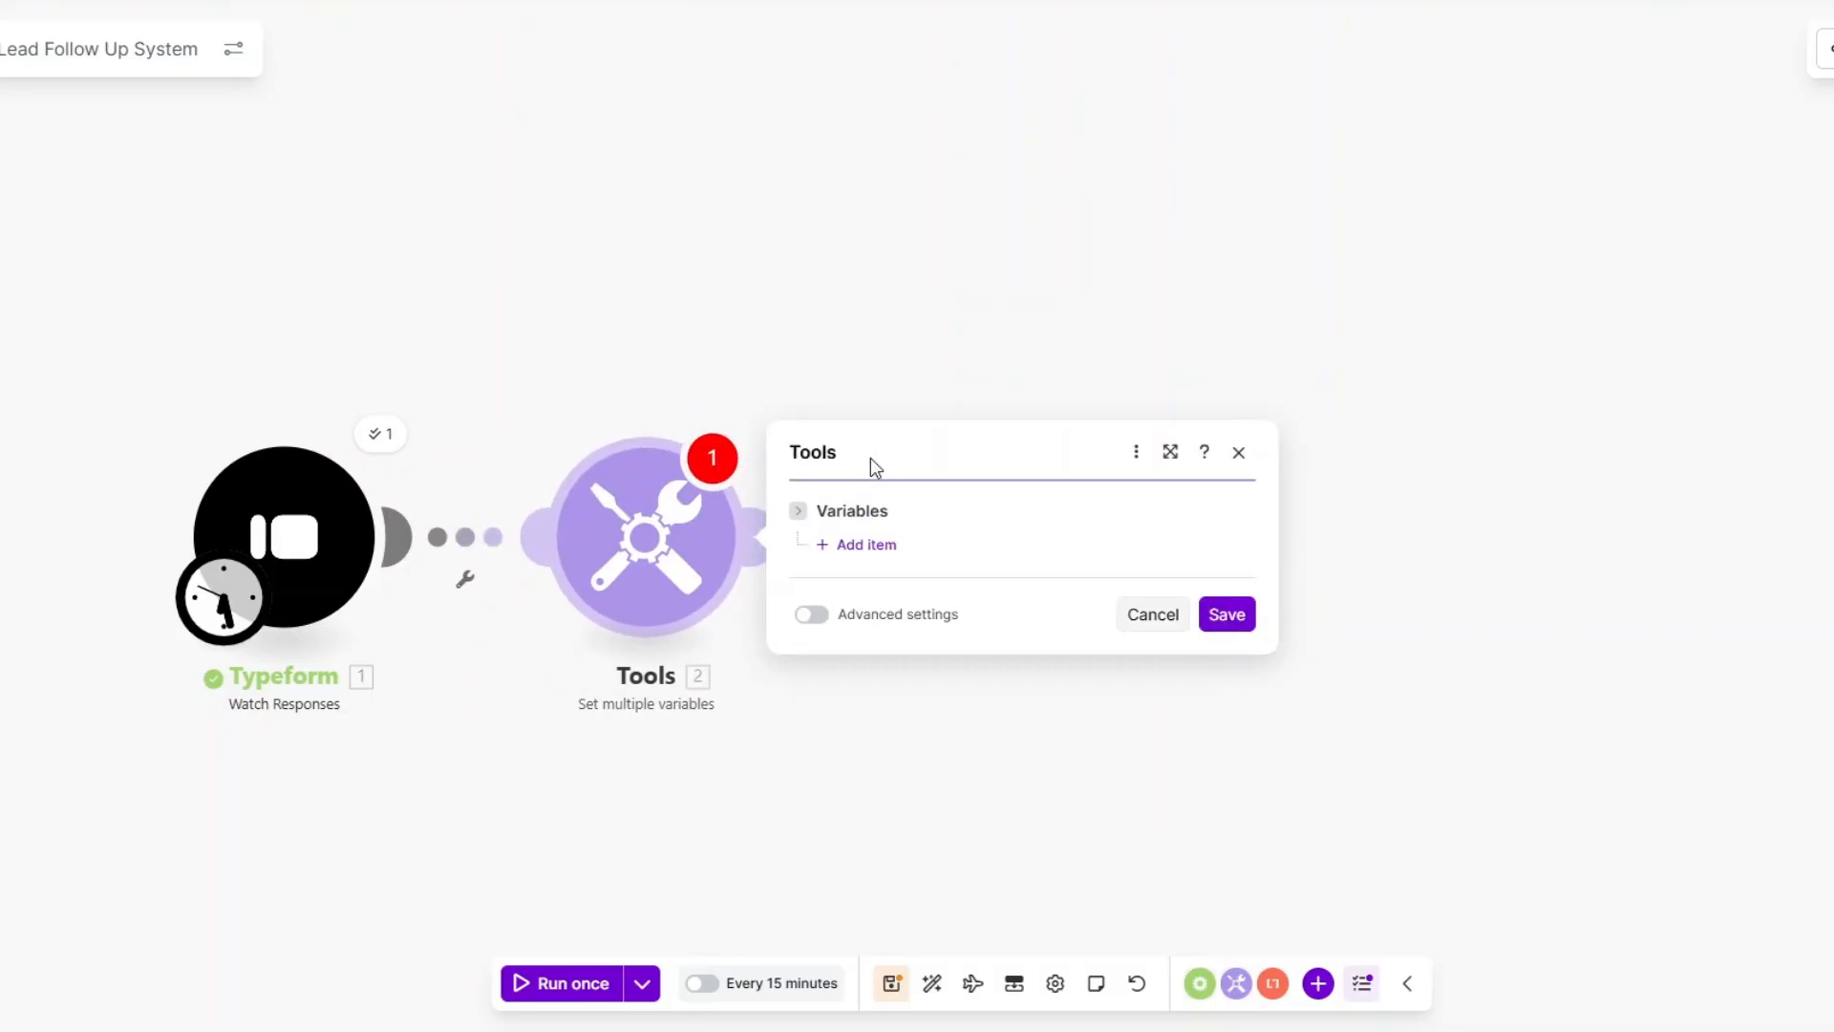
Add full name and email address variables mapped to their Typeform answers.
click(859, 552)
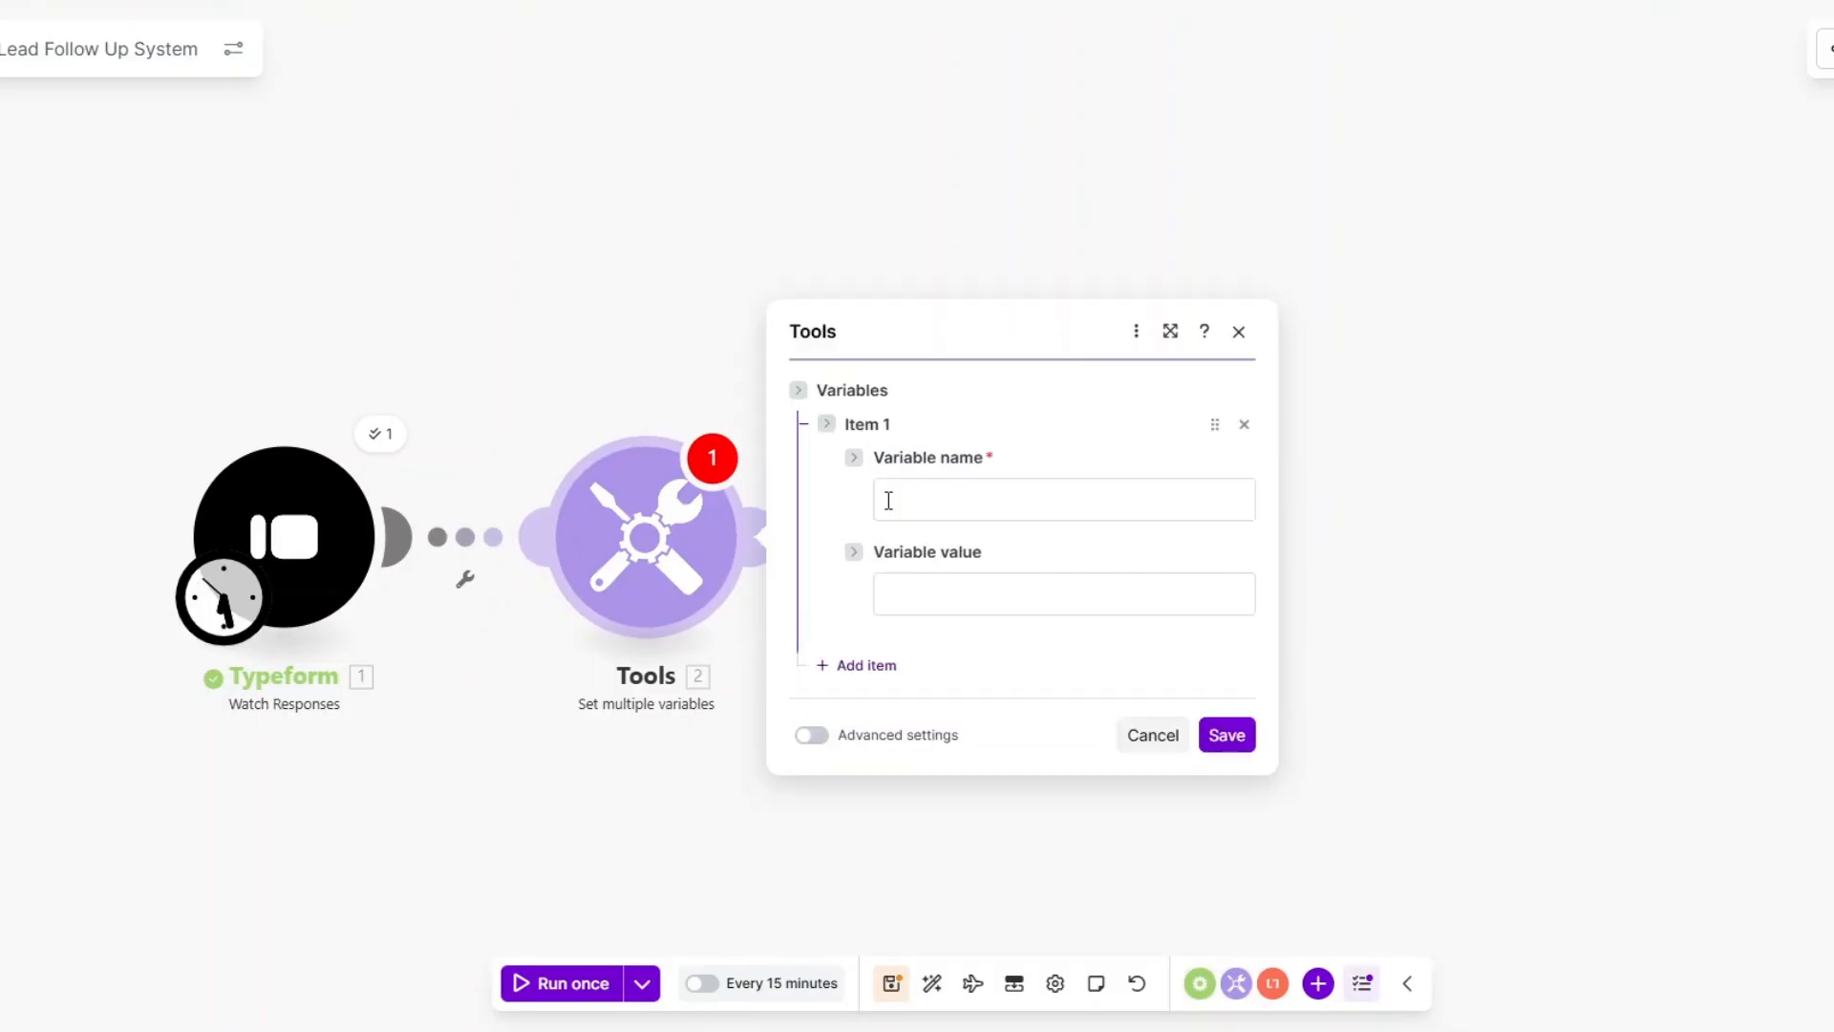
click(889, 498)
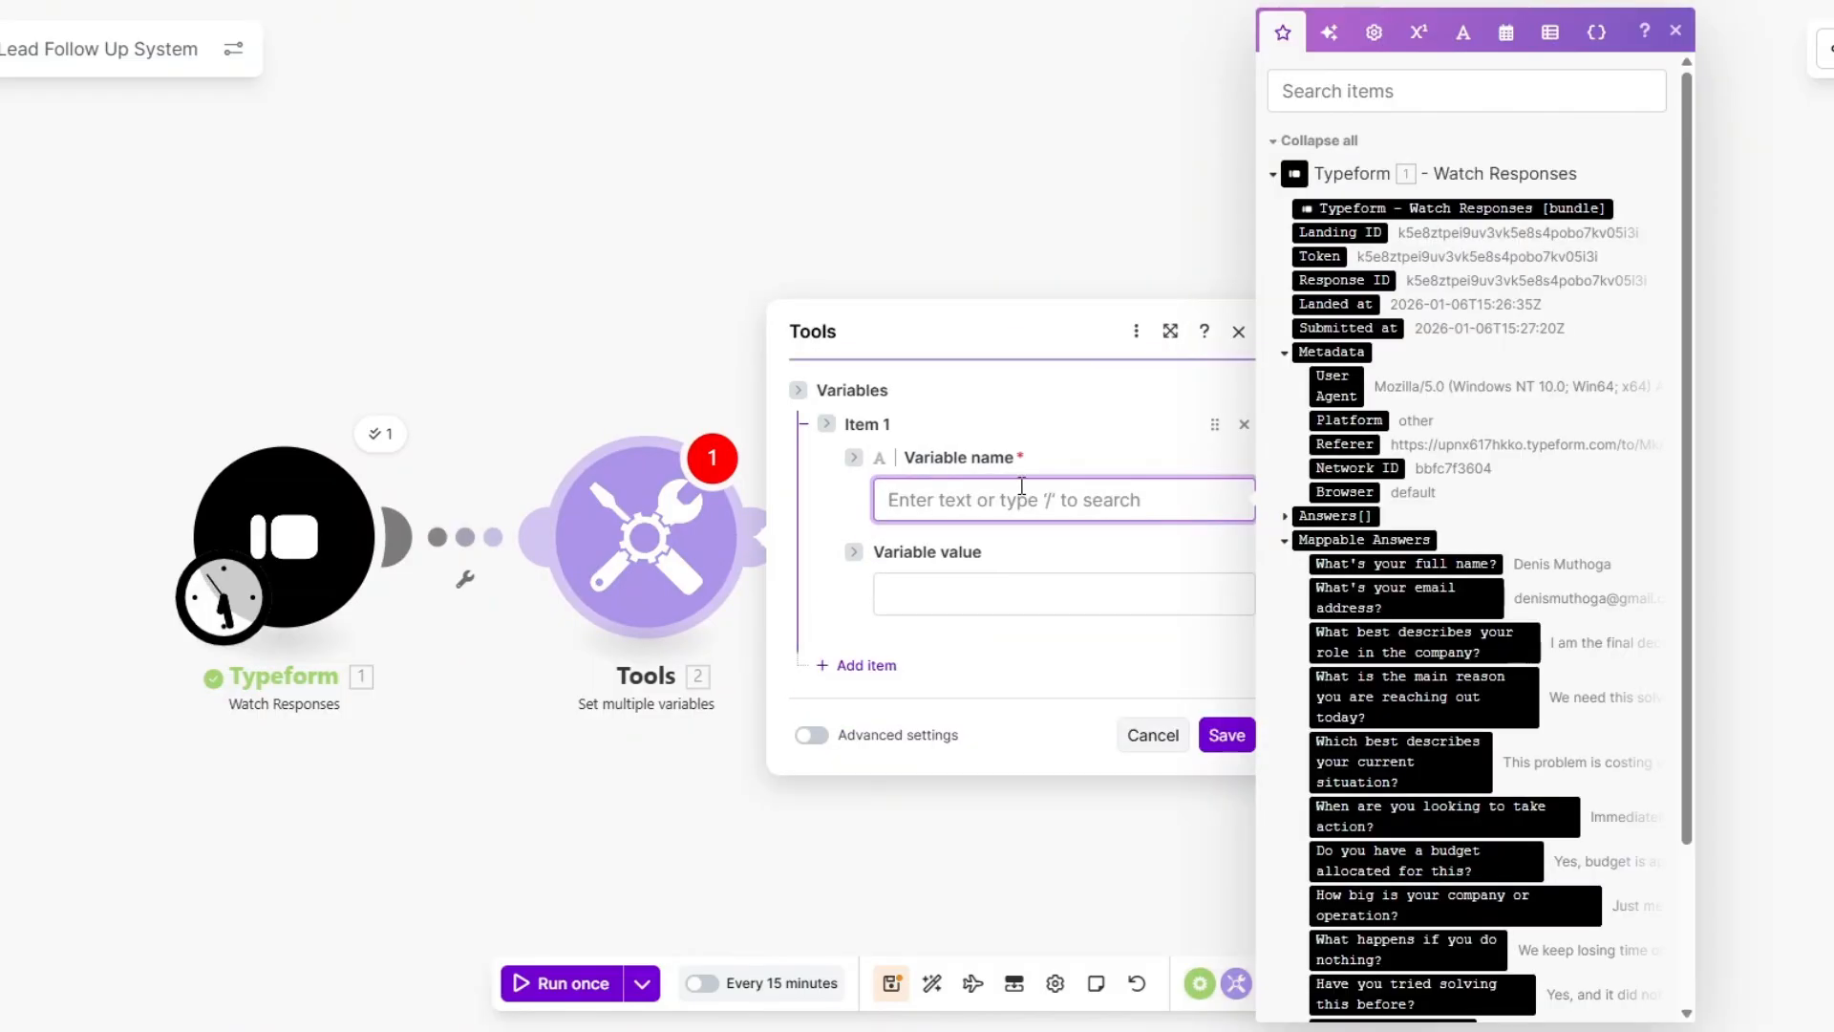
text(full name)
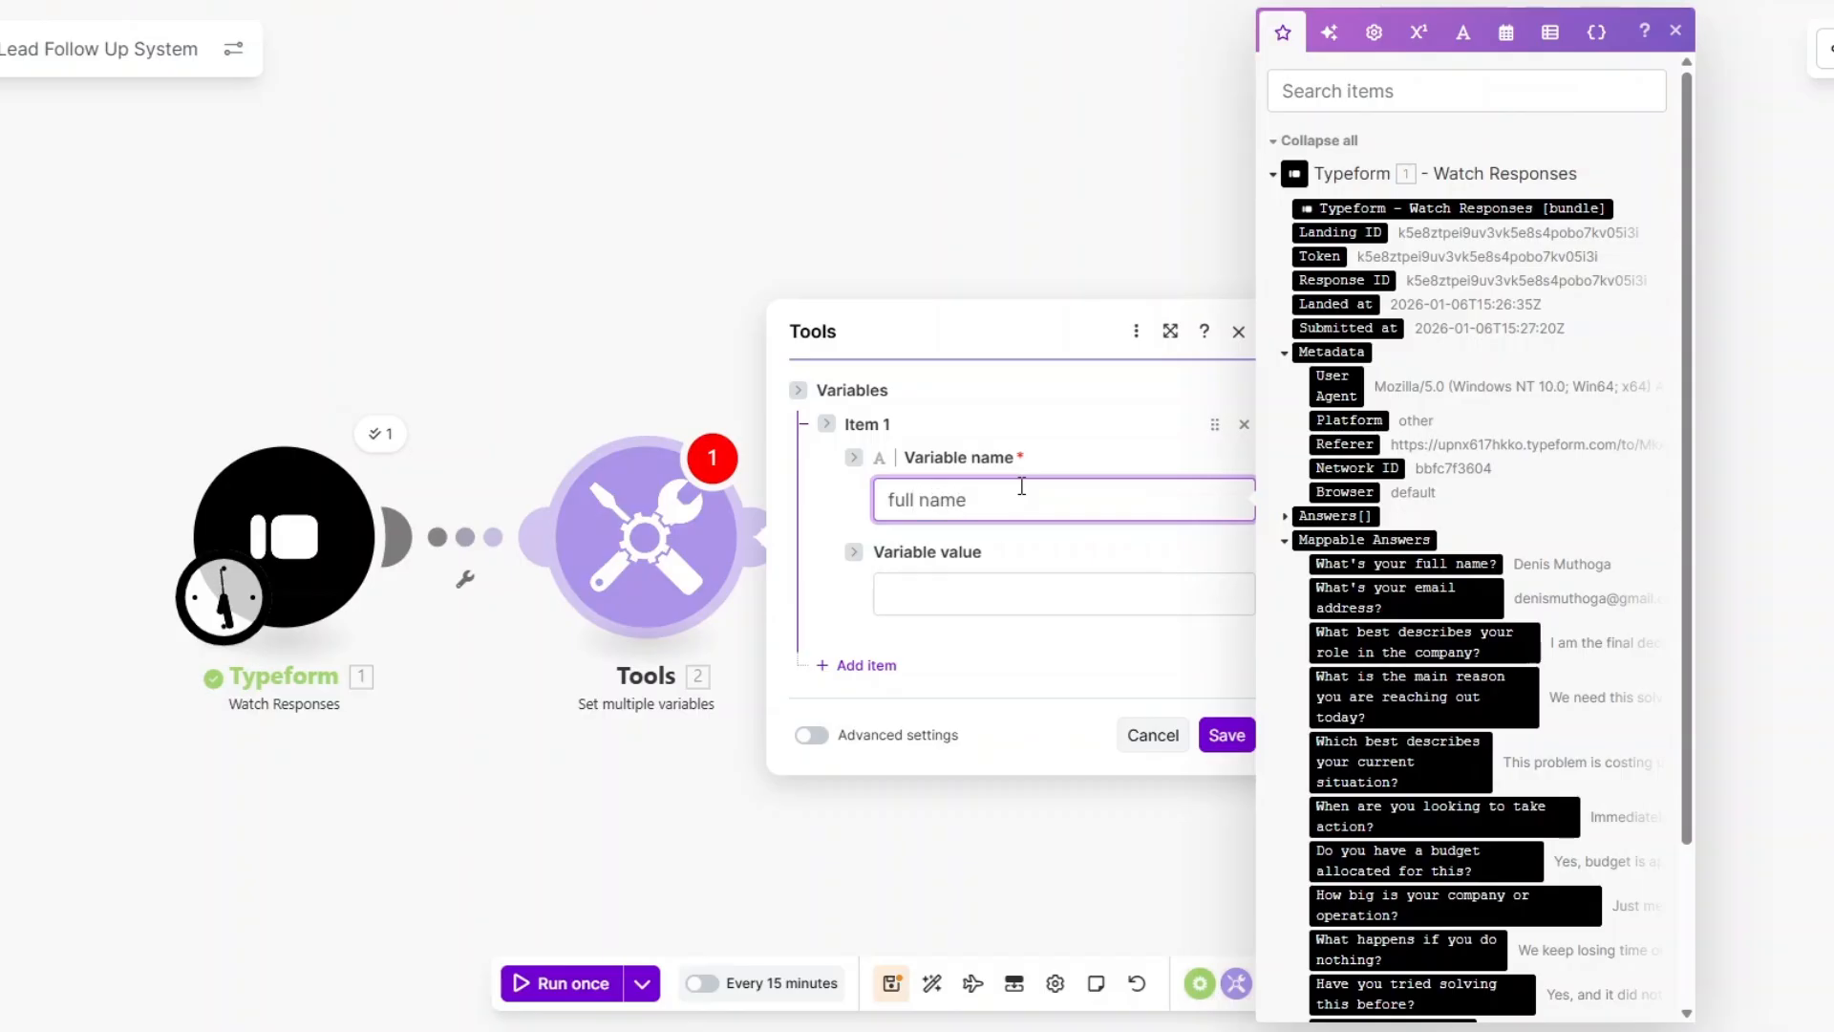
click(1012, 592)
drag(1405, 563, 932, 633)
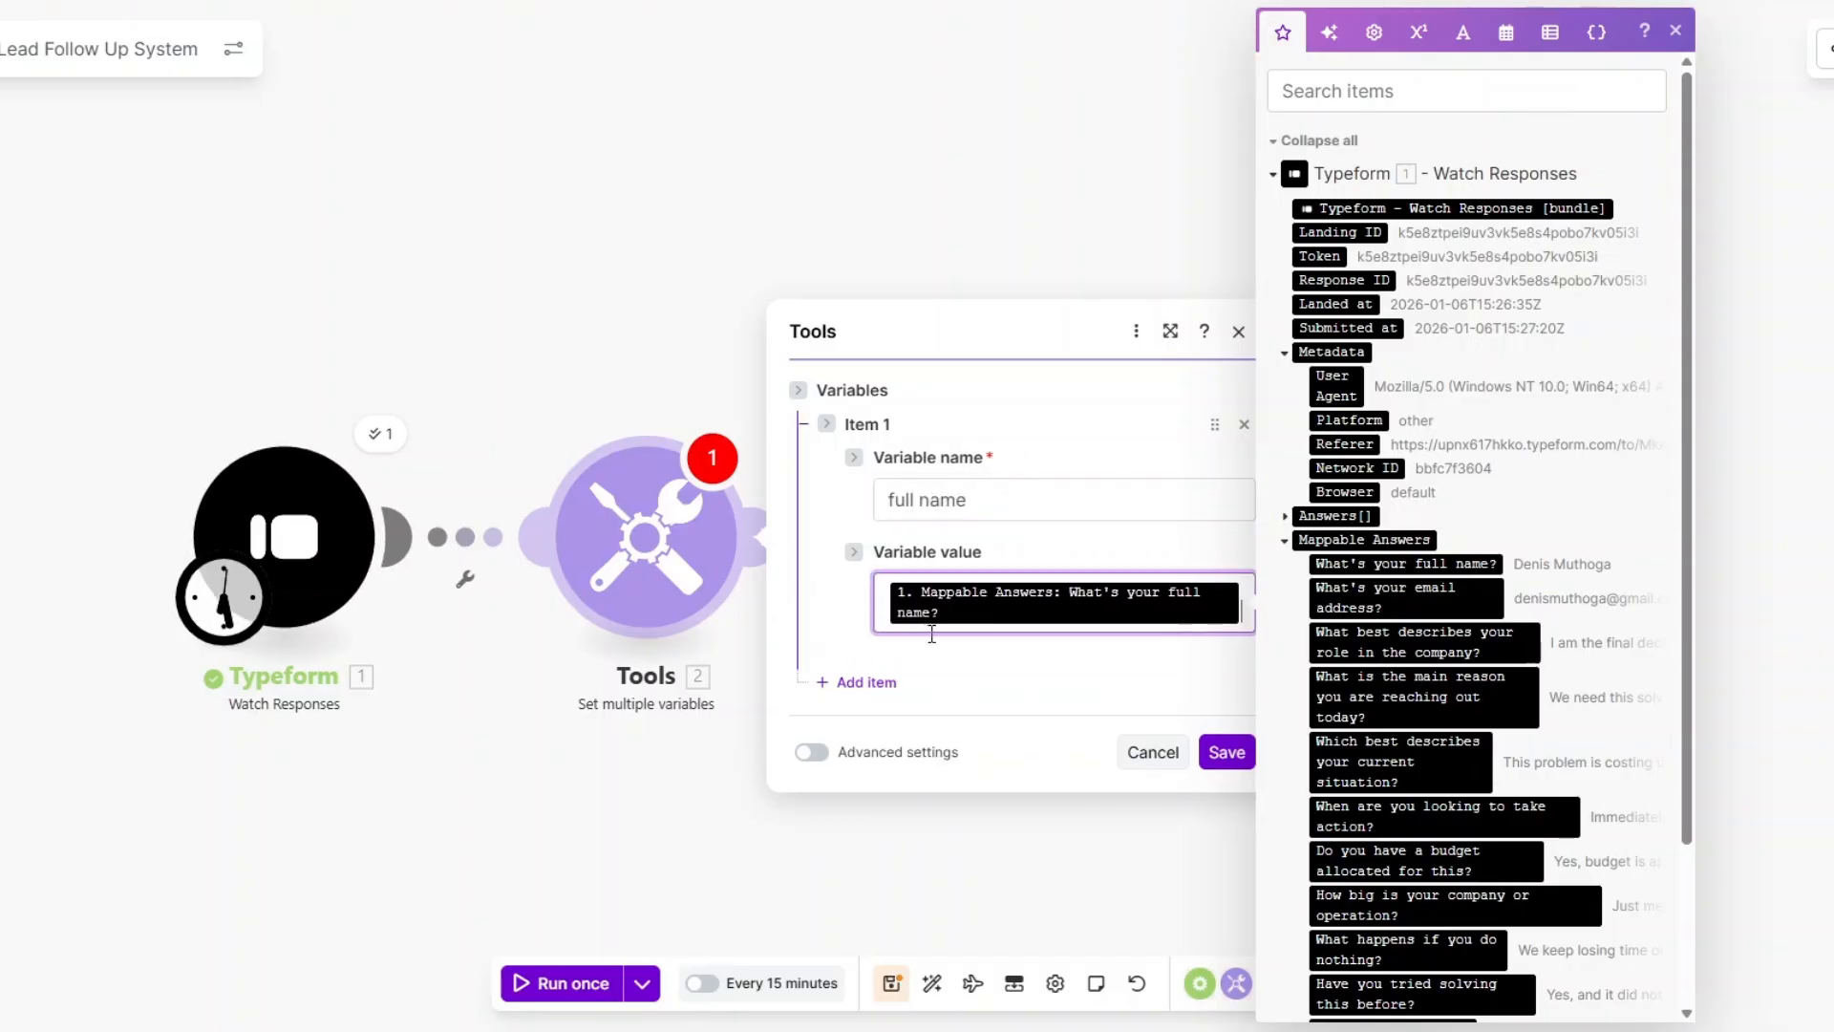
click(857, 682)
click(958, 626)
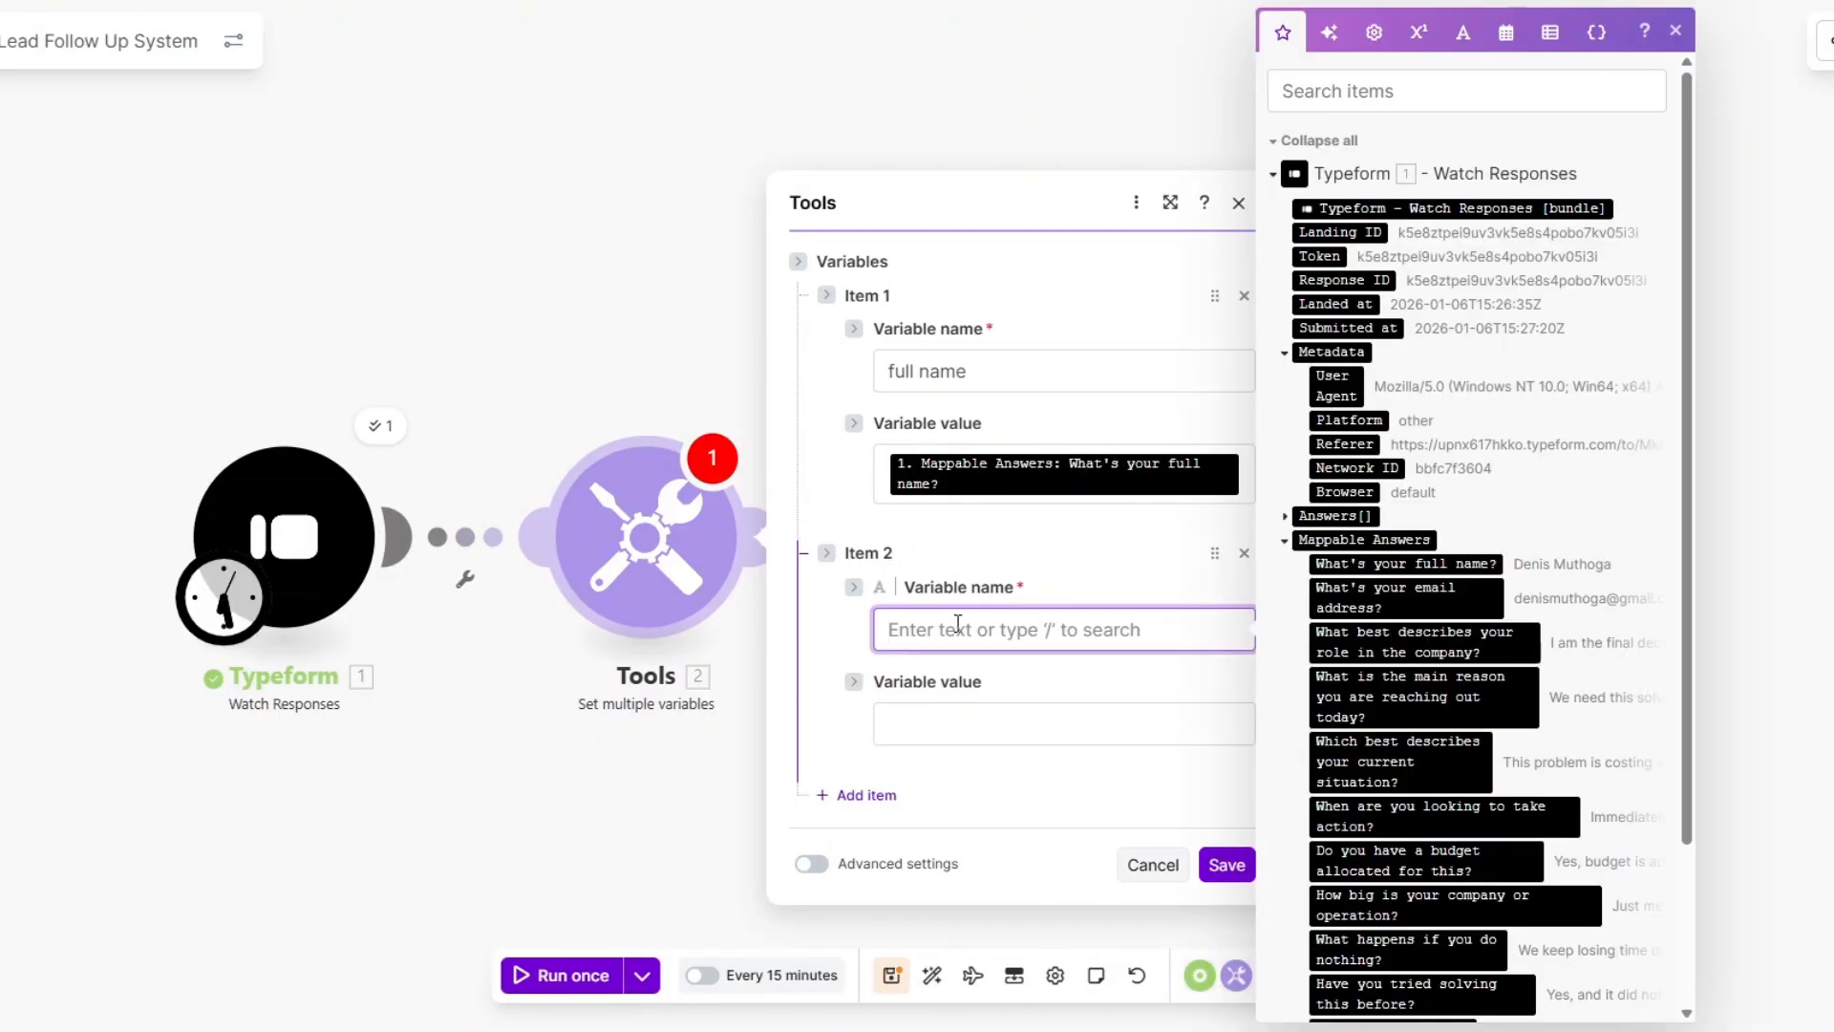
text(email address)
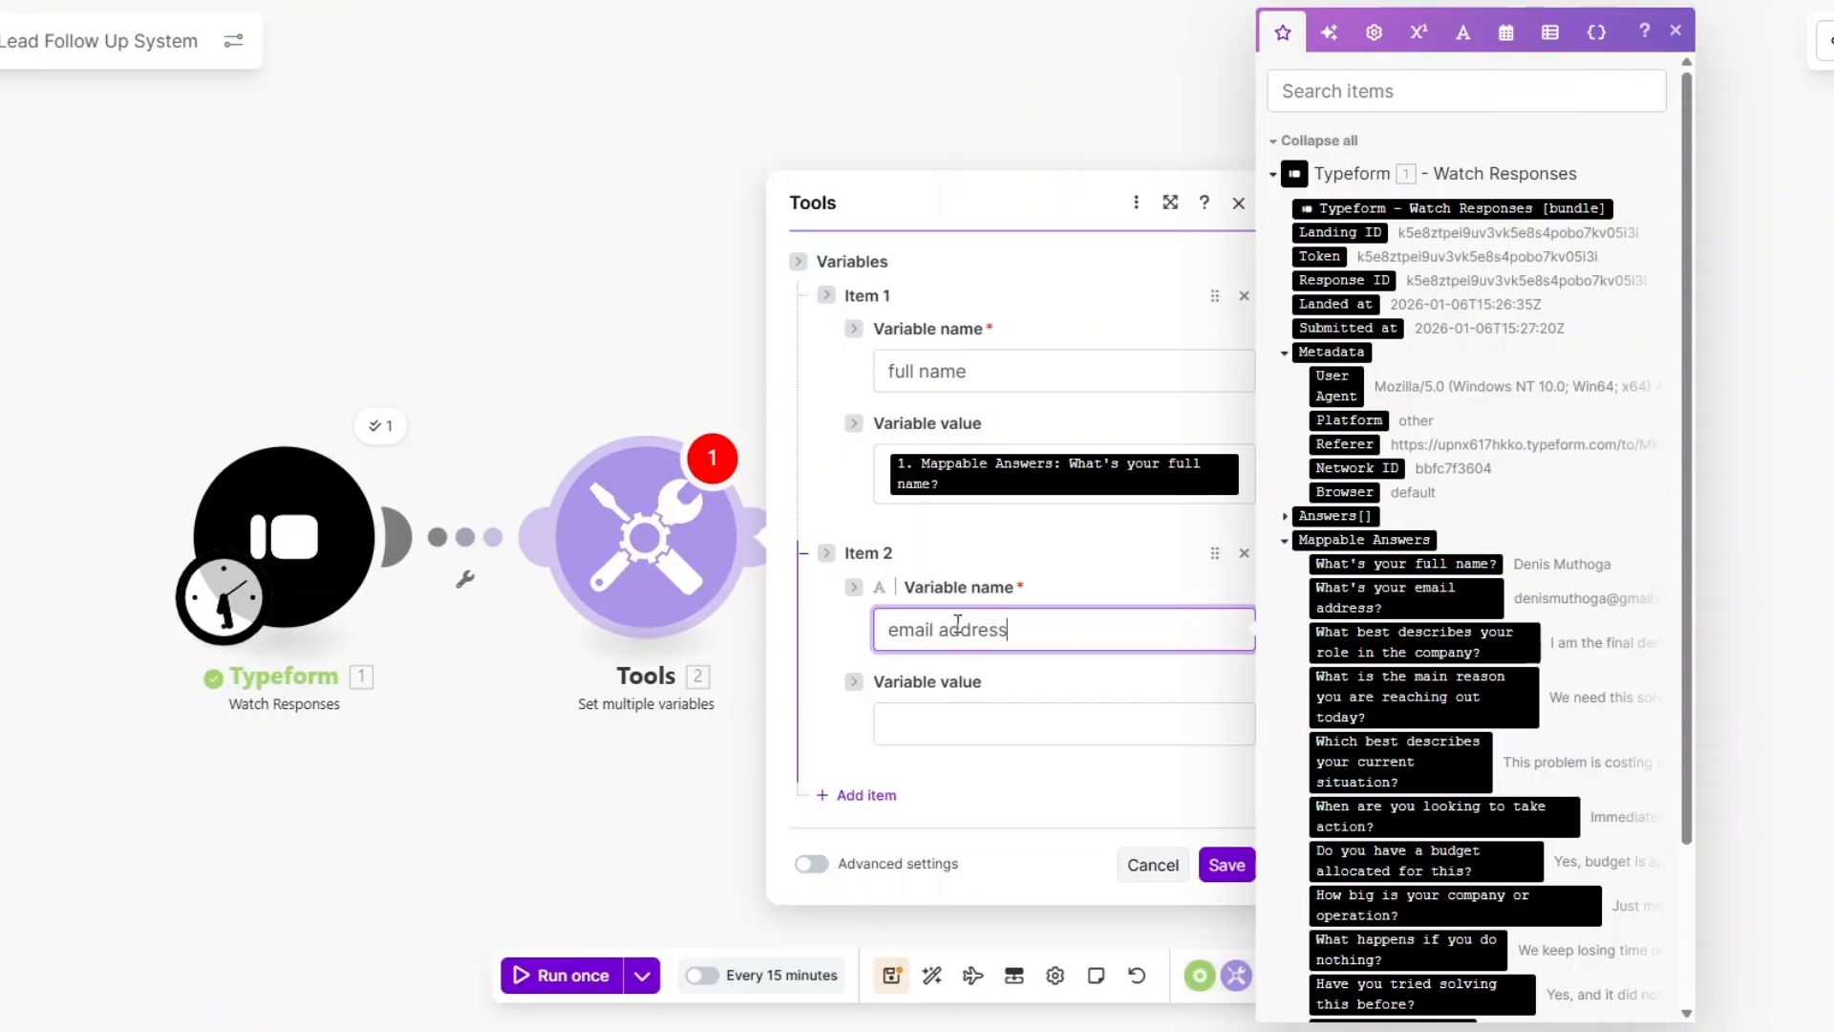
click(949, 721)
click(1399, 597)
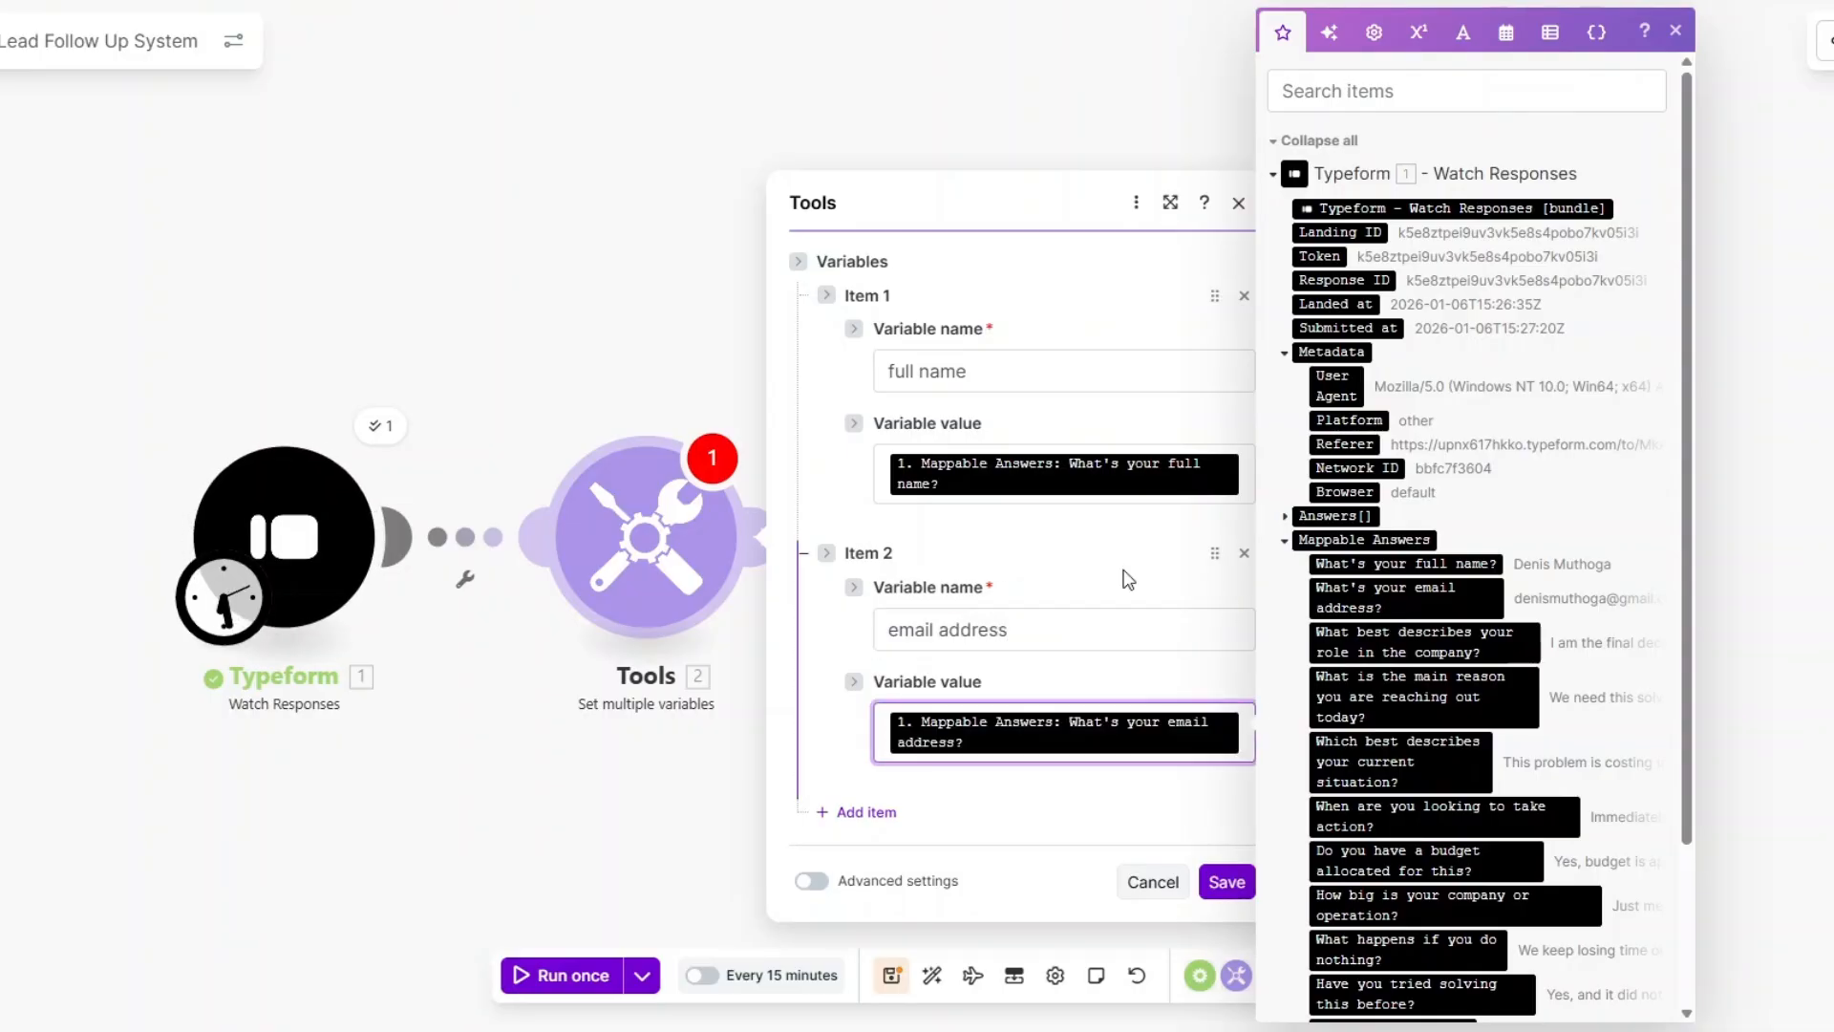
Add Company role and Reason for reaching out variables mapped to the role and main reason answers.
click(857, 811)
click(997, 760)
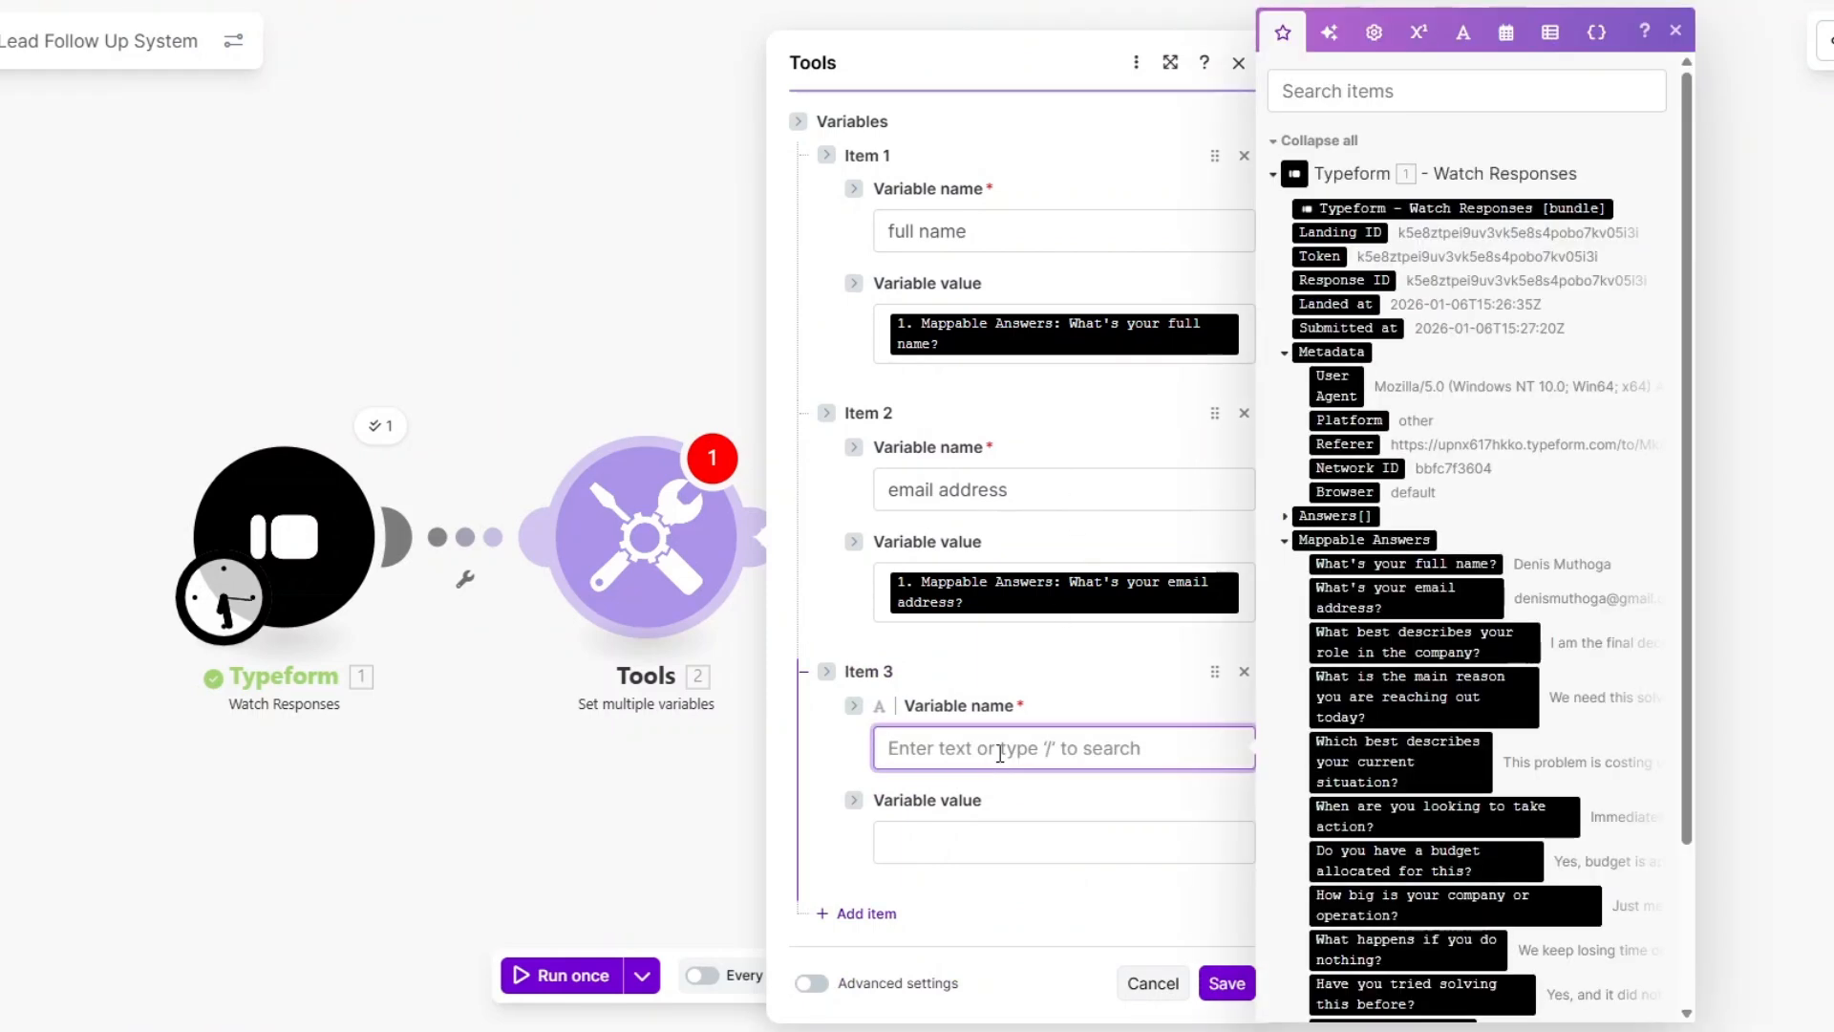
text(Company r)
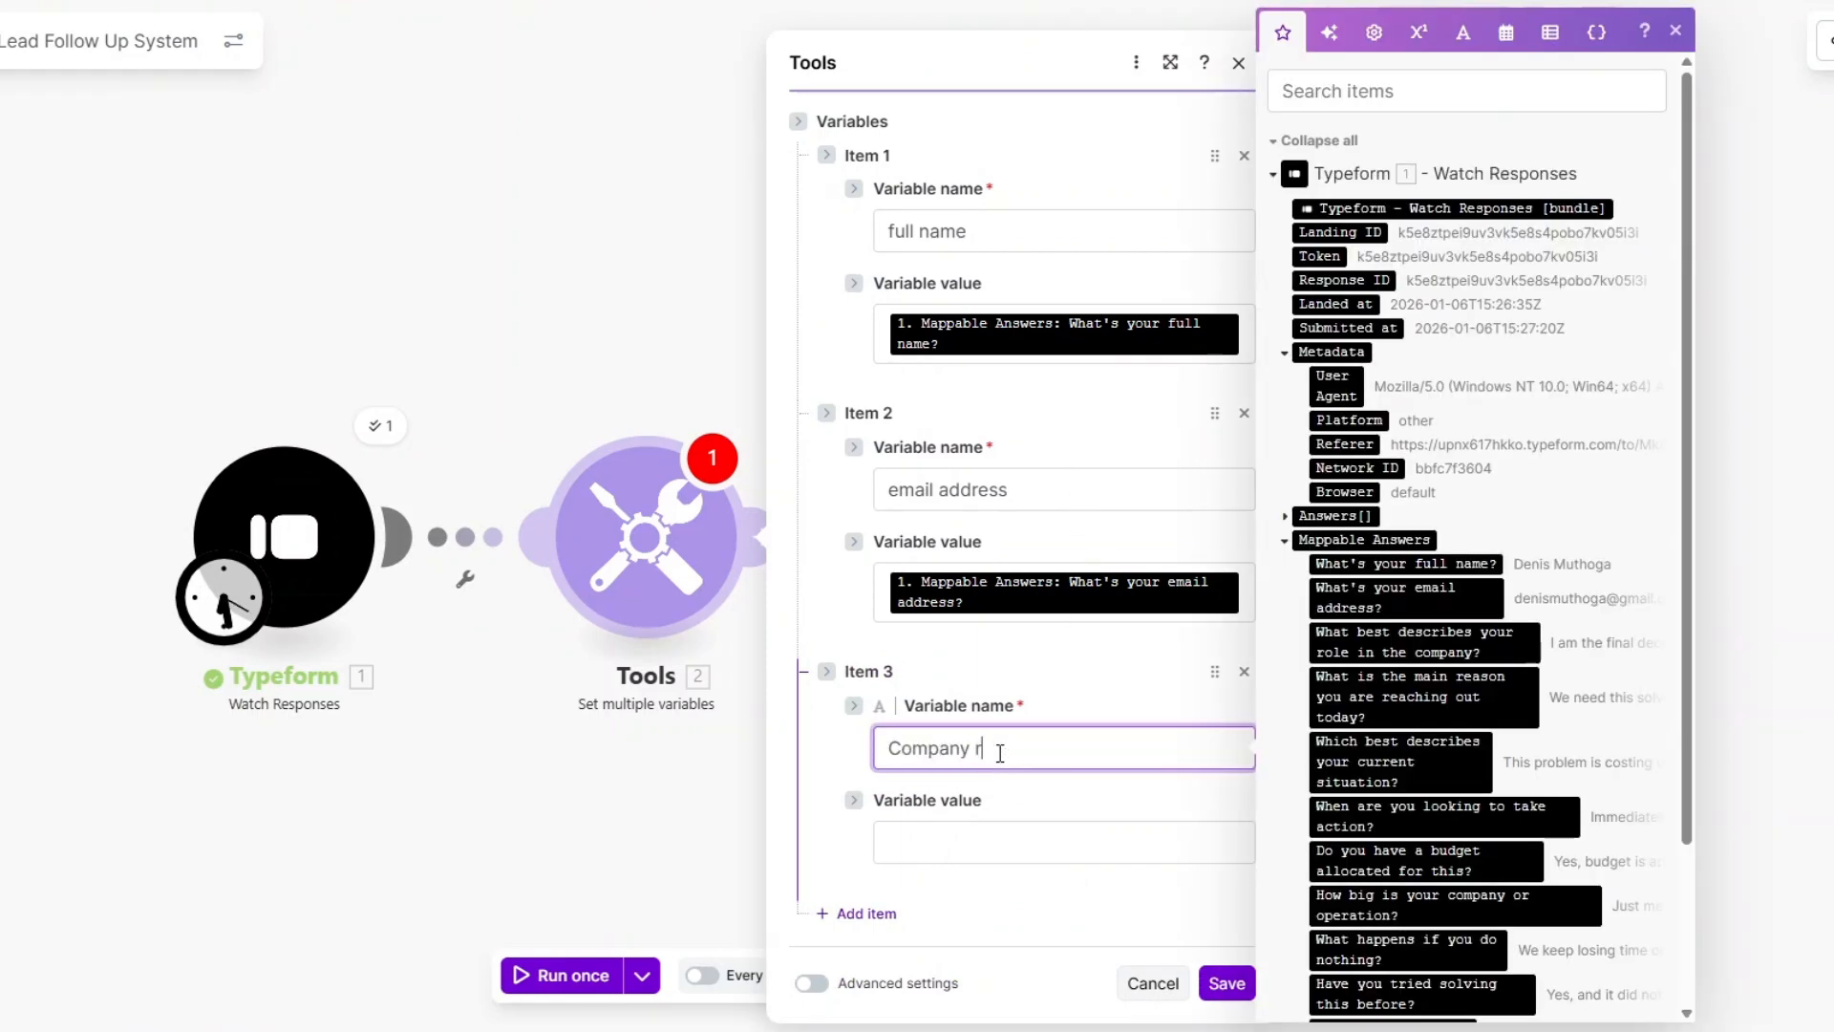
text(ole)
click(998, 855)
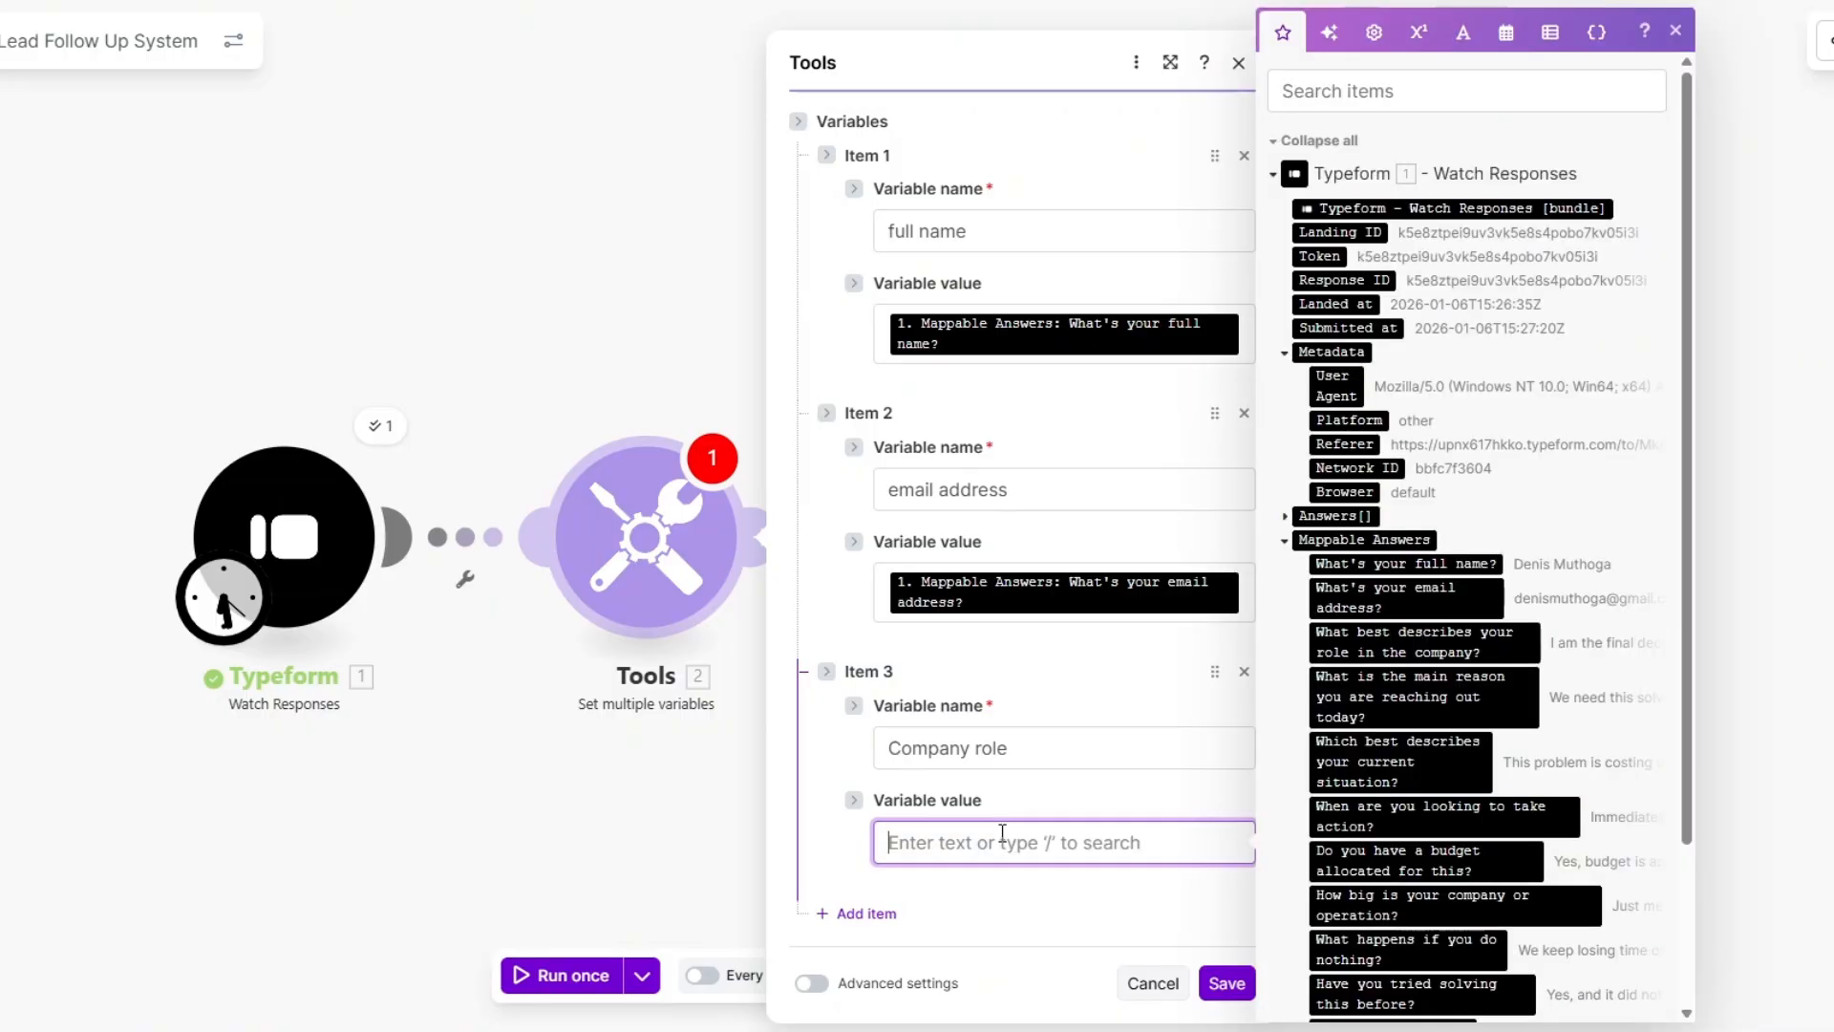
drag(1478, 631, 1077, 622)
click(867, 931)
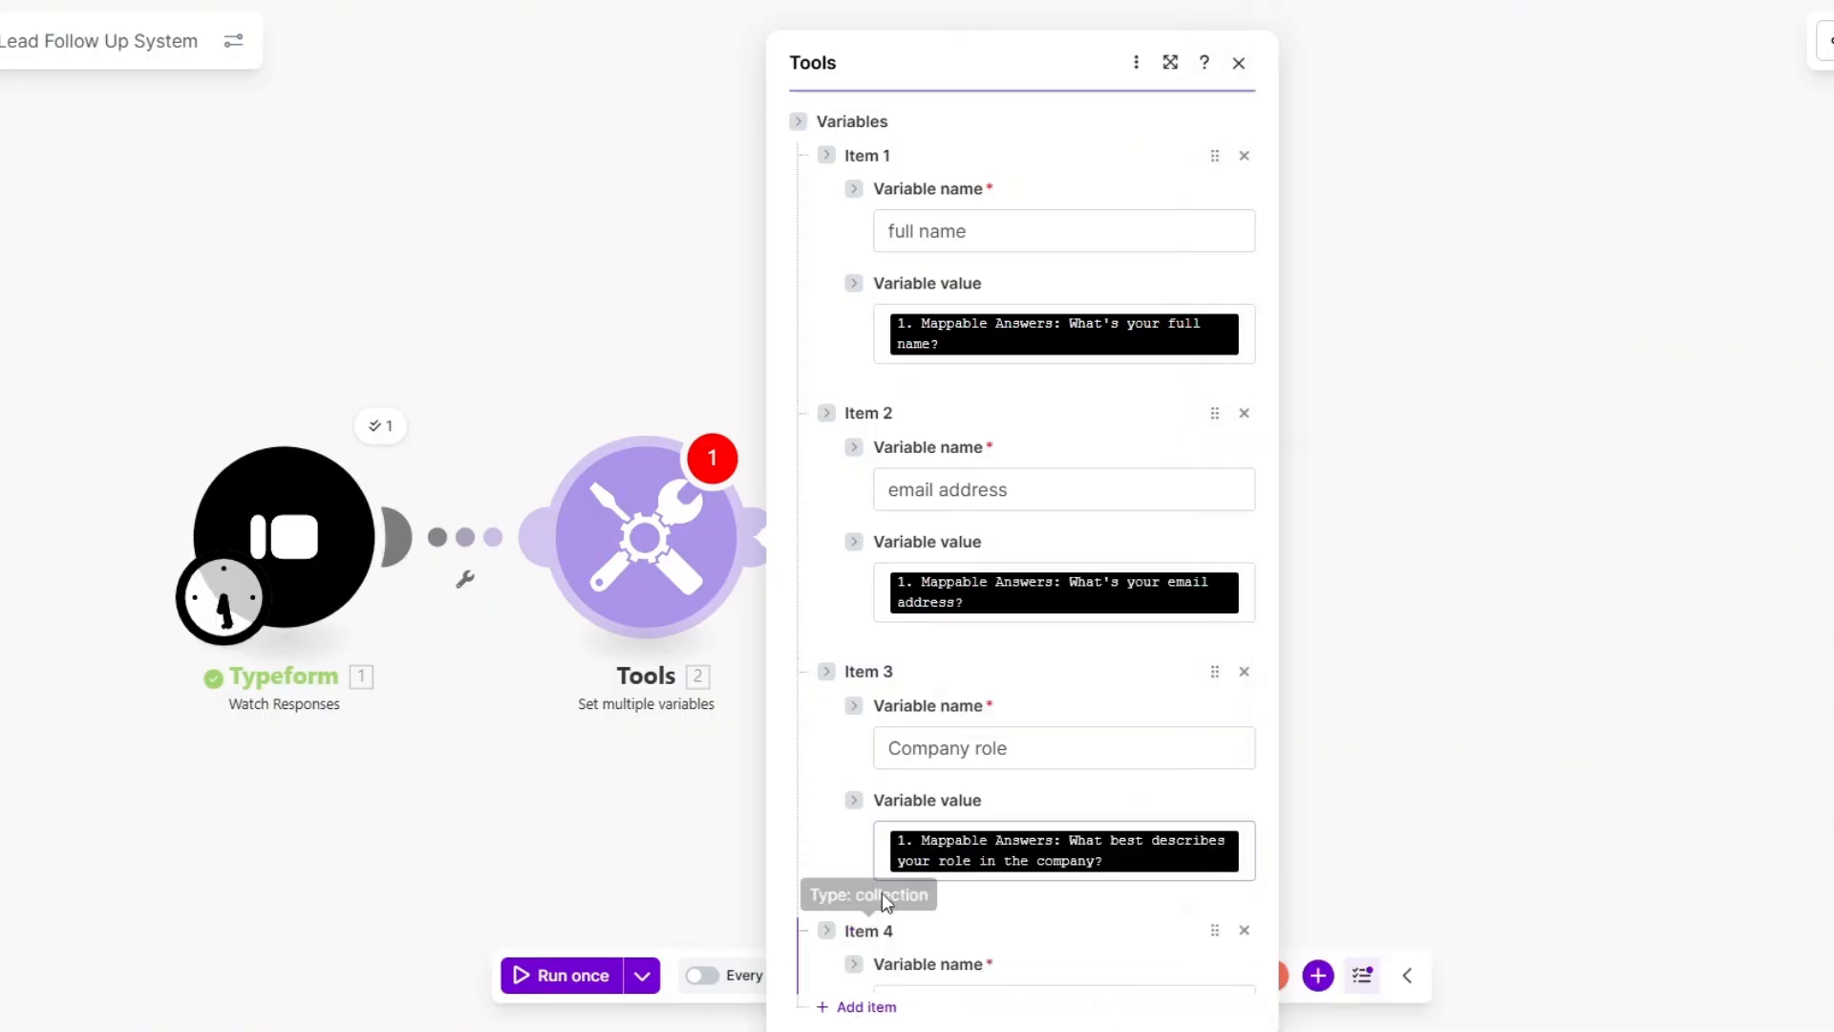
scroll(1108, 502, down, 3)
click(1042, 743)
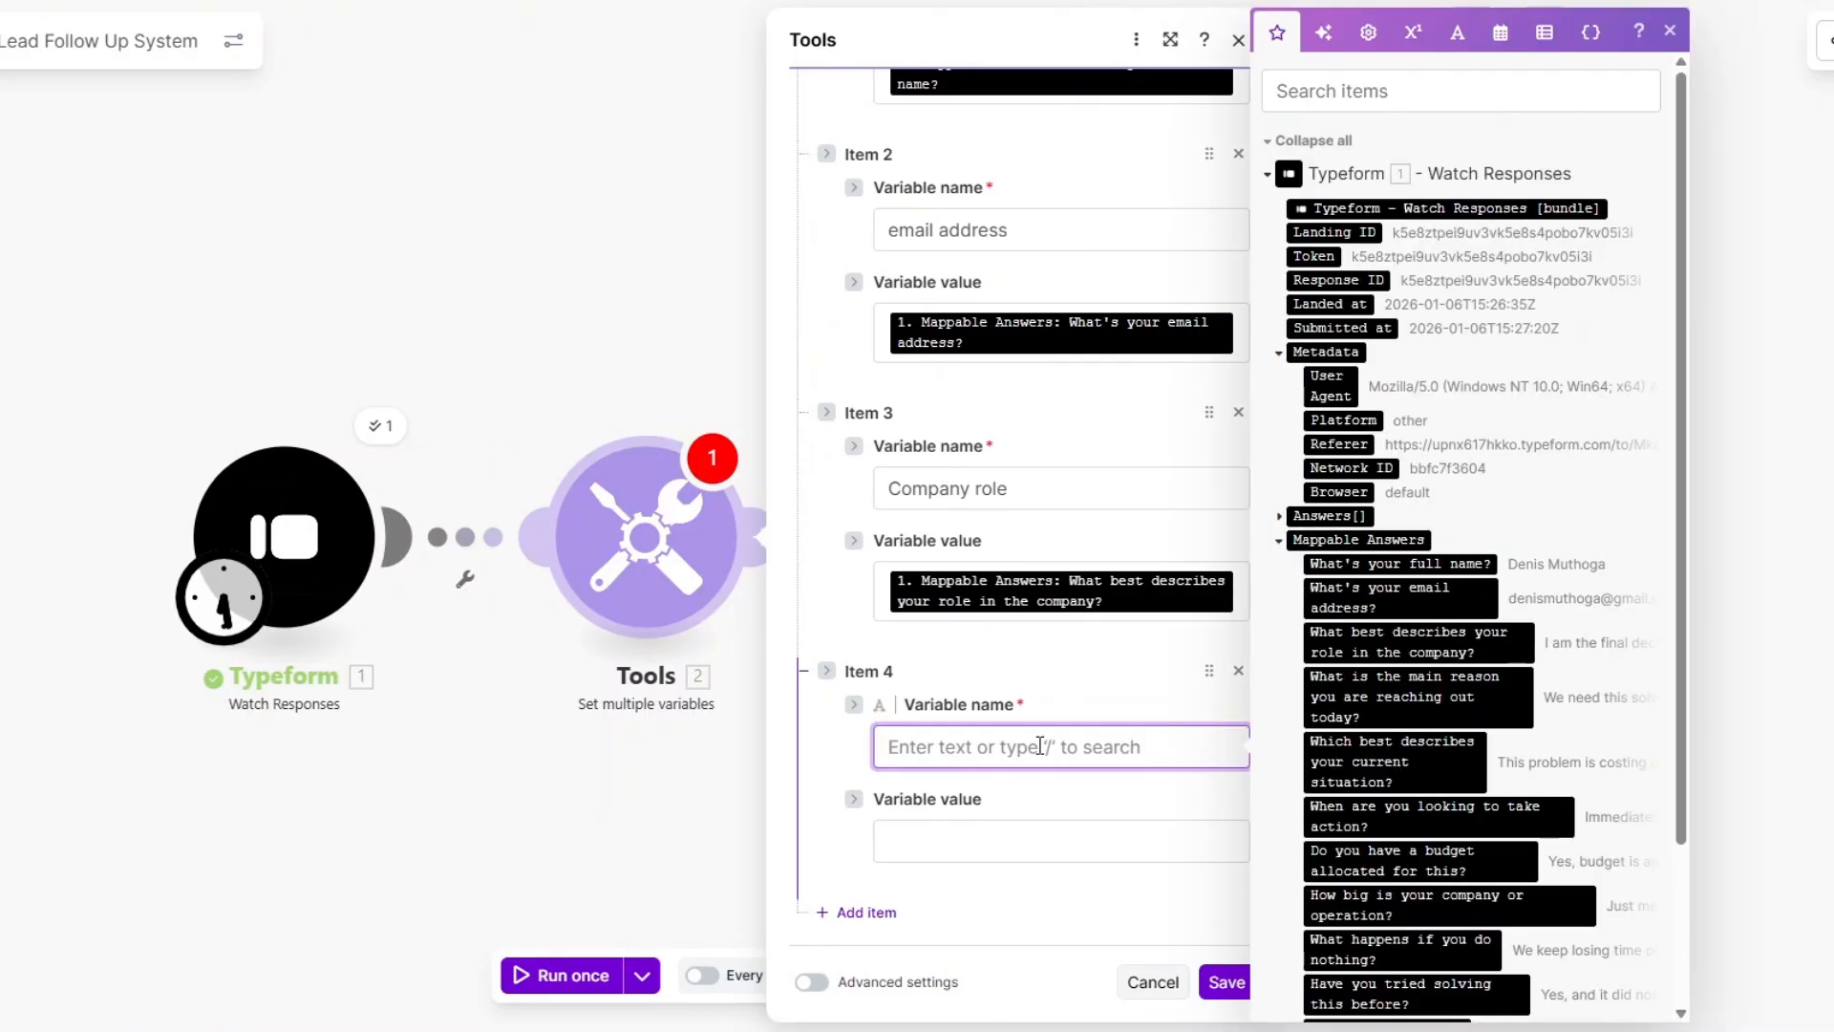
text(Reason )
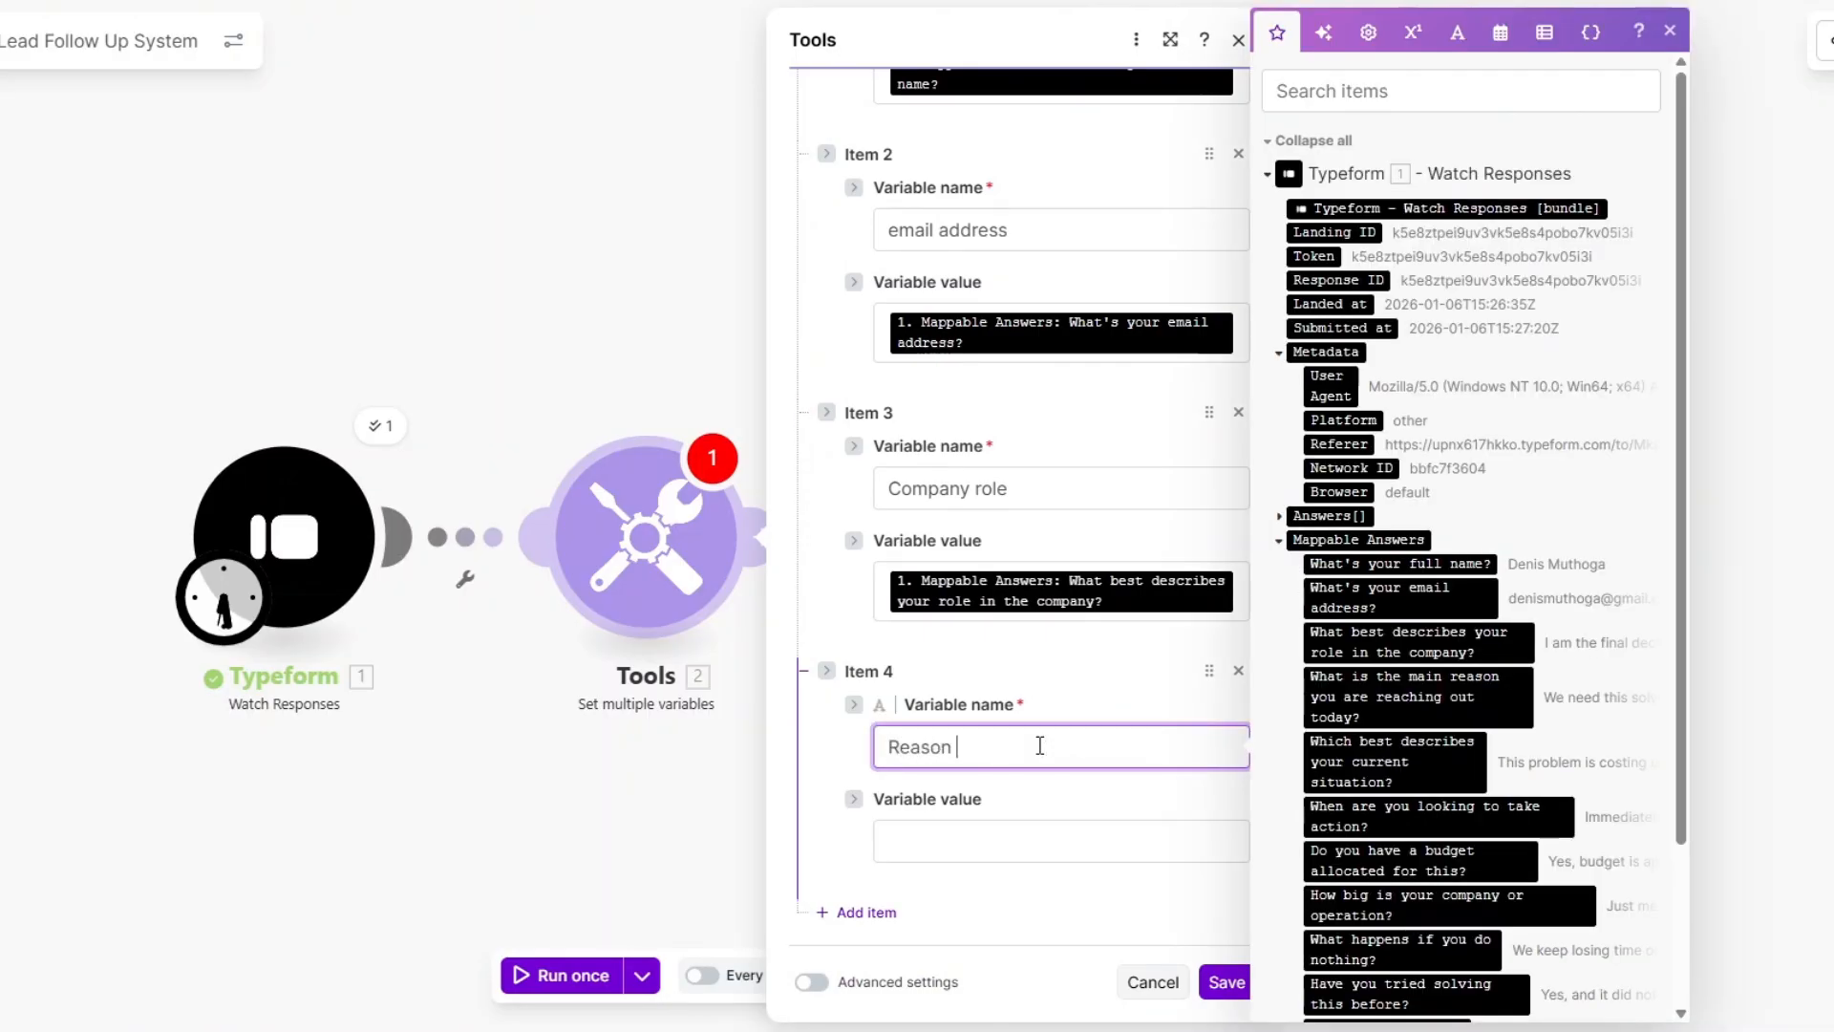
text(for reaching out)
click(1081, 837)
click(1418, 697)
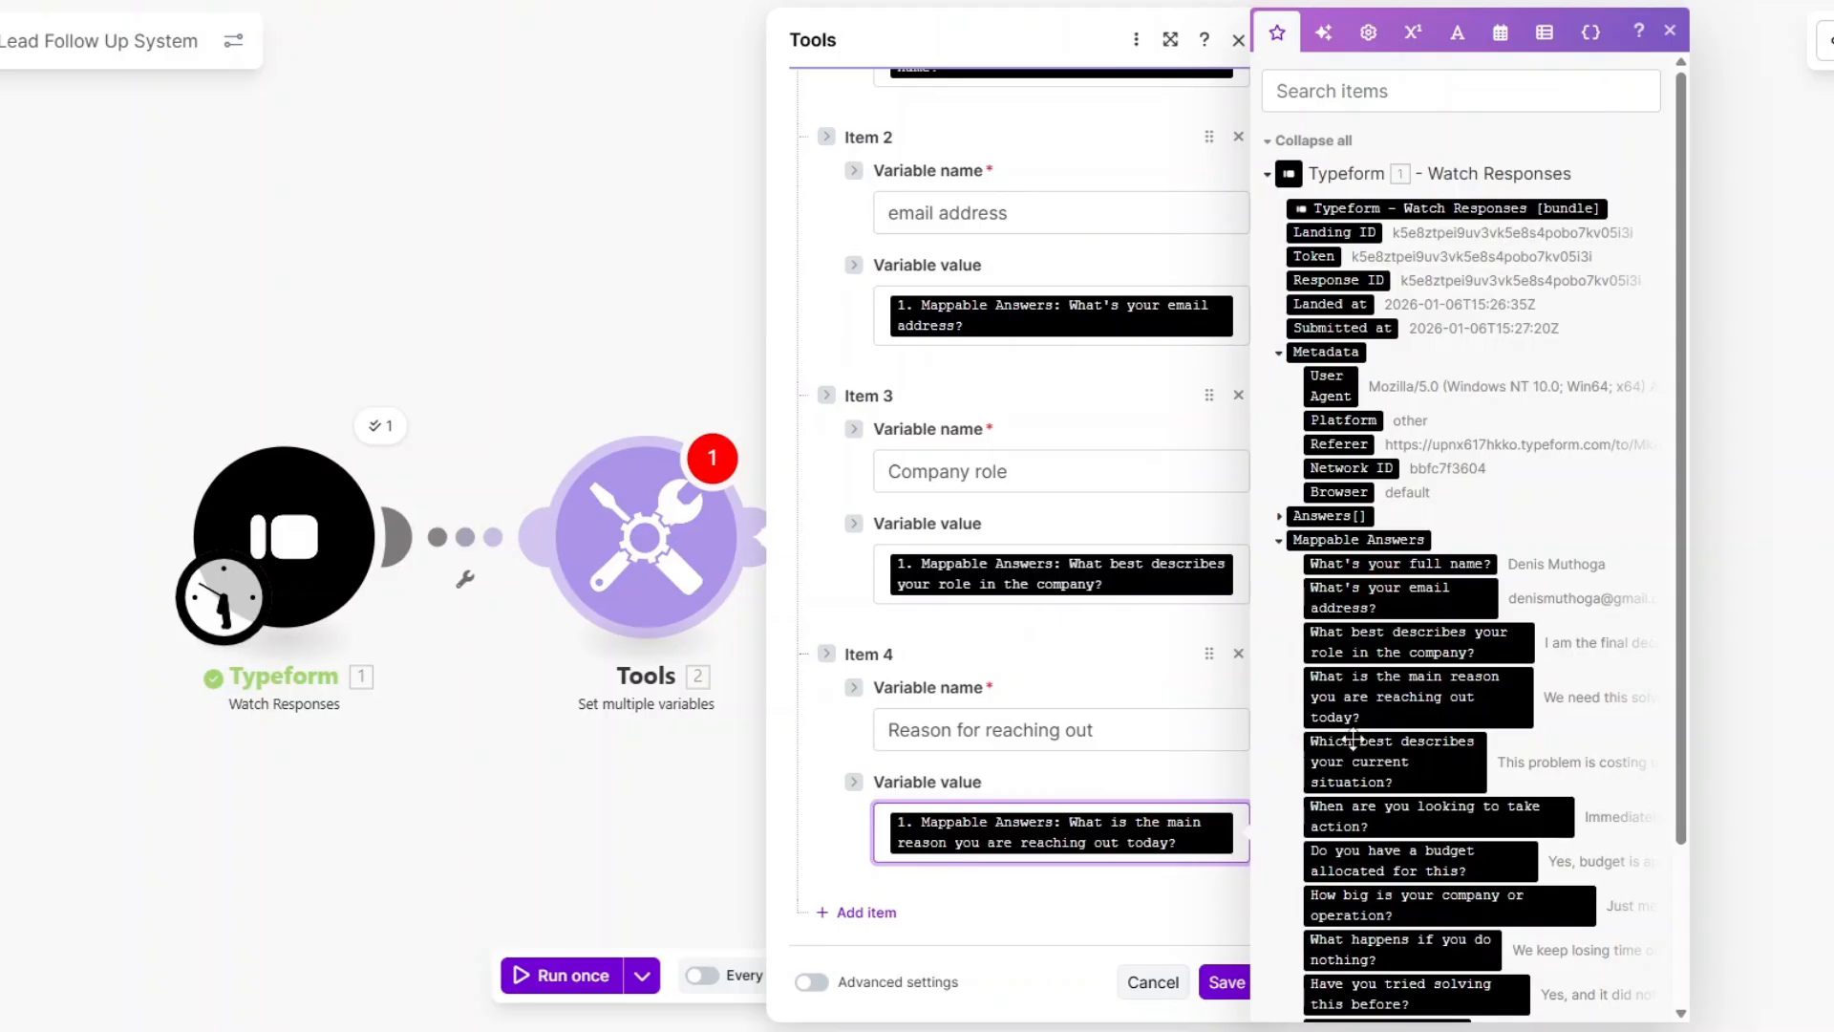
click(865, 912)
Add current situation and when to take action variables mapped to their Typeform answers.
scroll(1051, 621, down, 3)
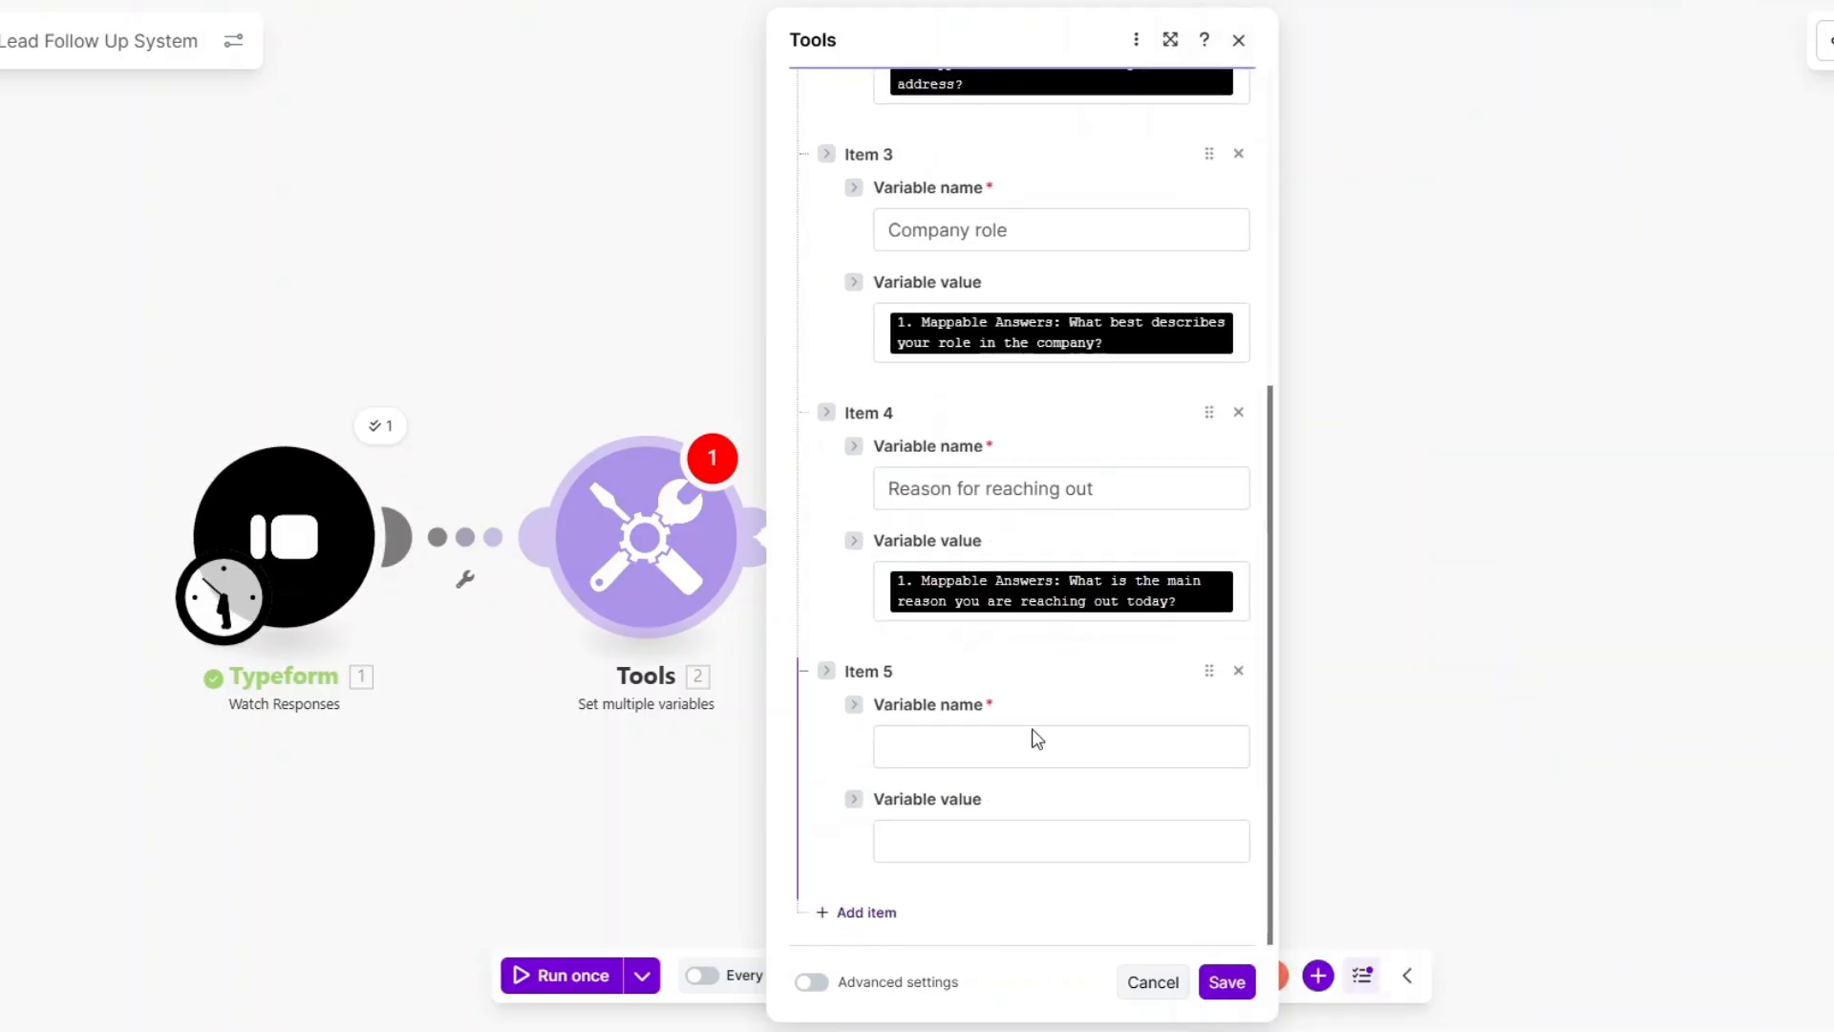
click(1036, 743)
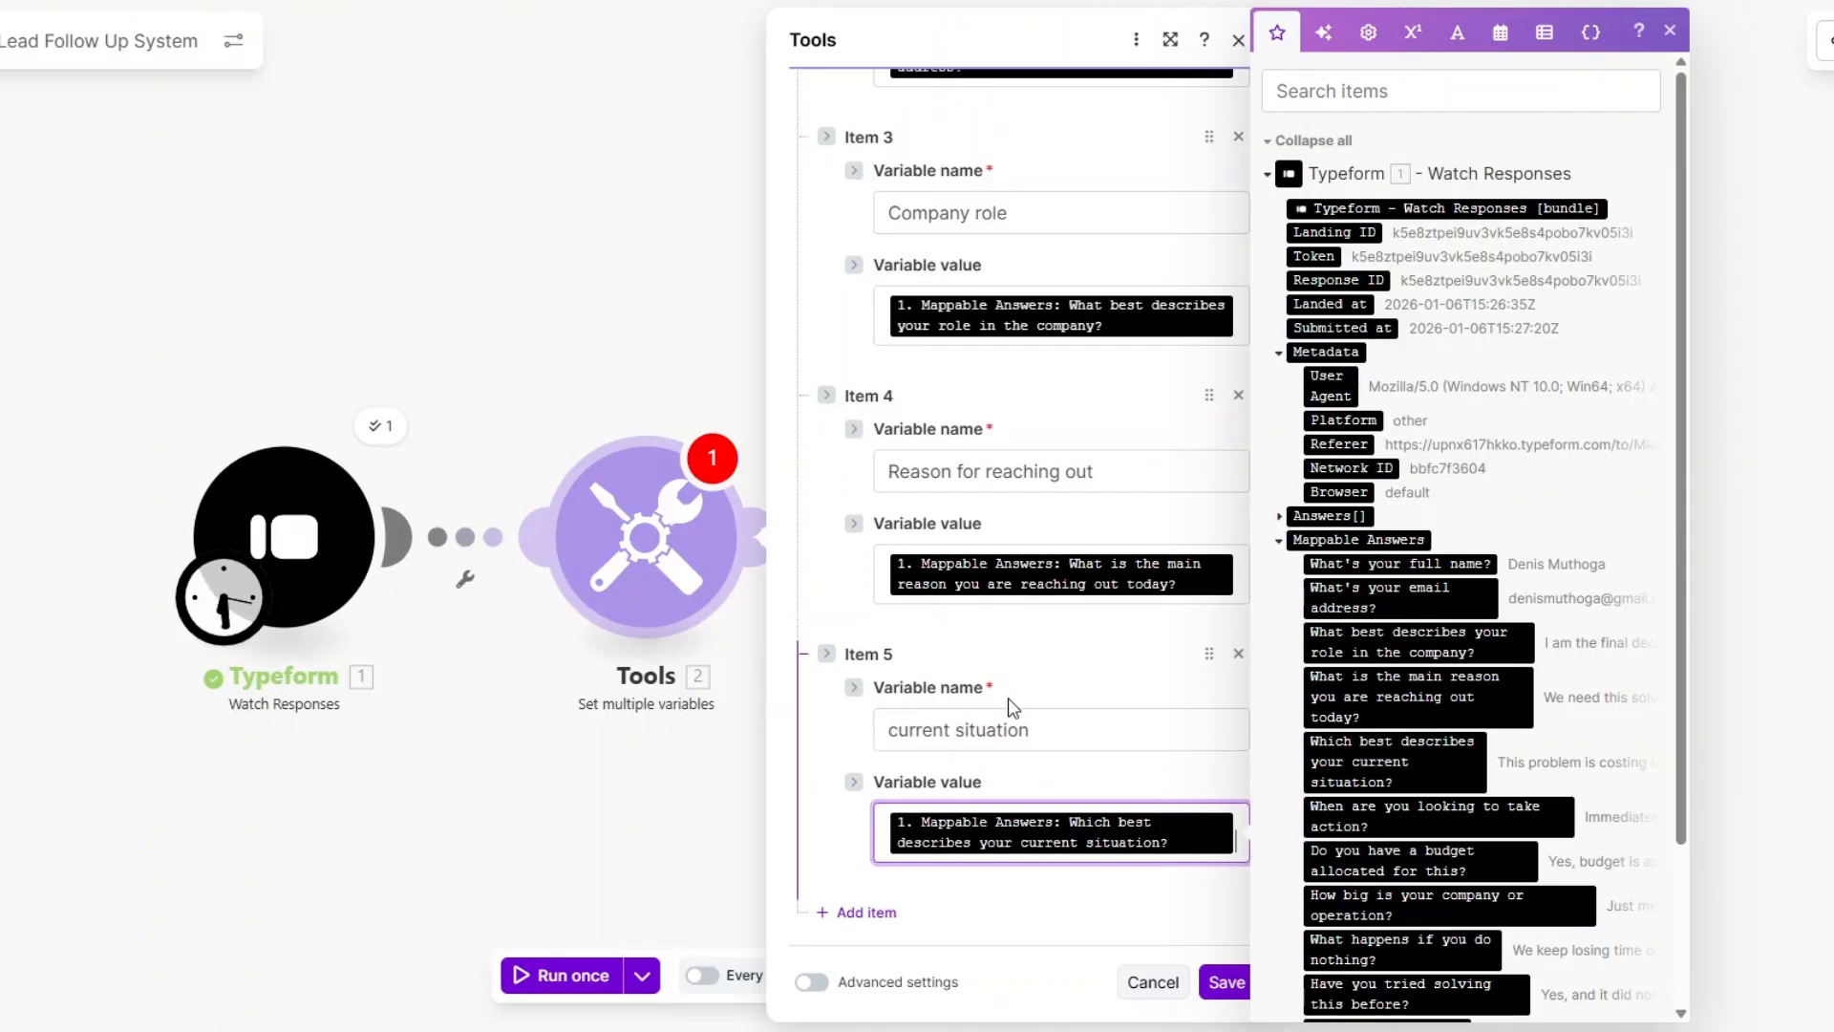
click(889, 908)
scroll(1075, 654, down, 3)
click(995, 747)
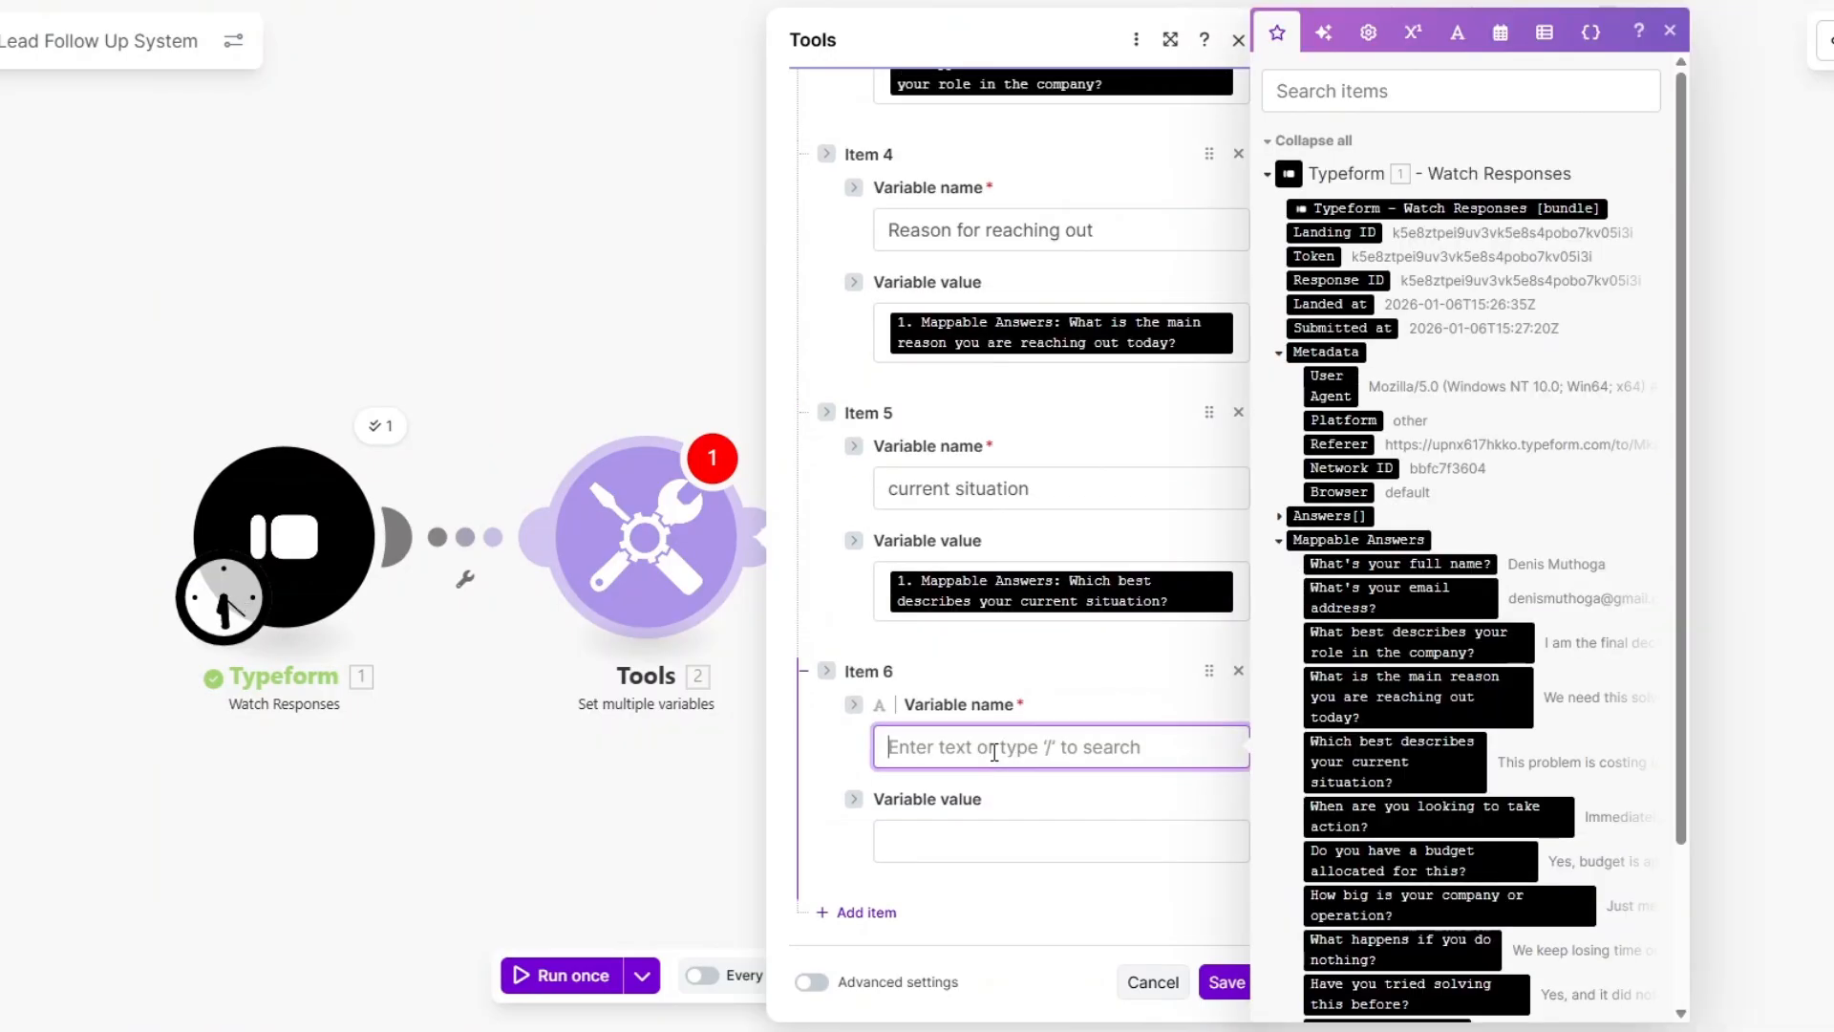
scroll(1453, 812, down, 3)
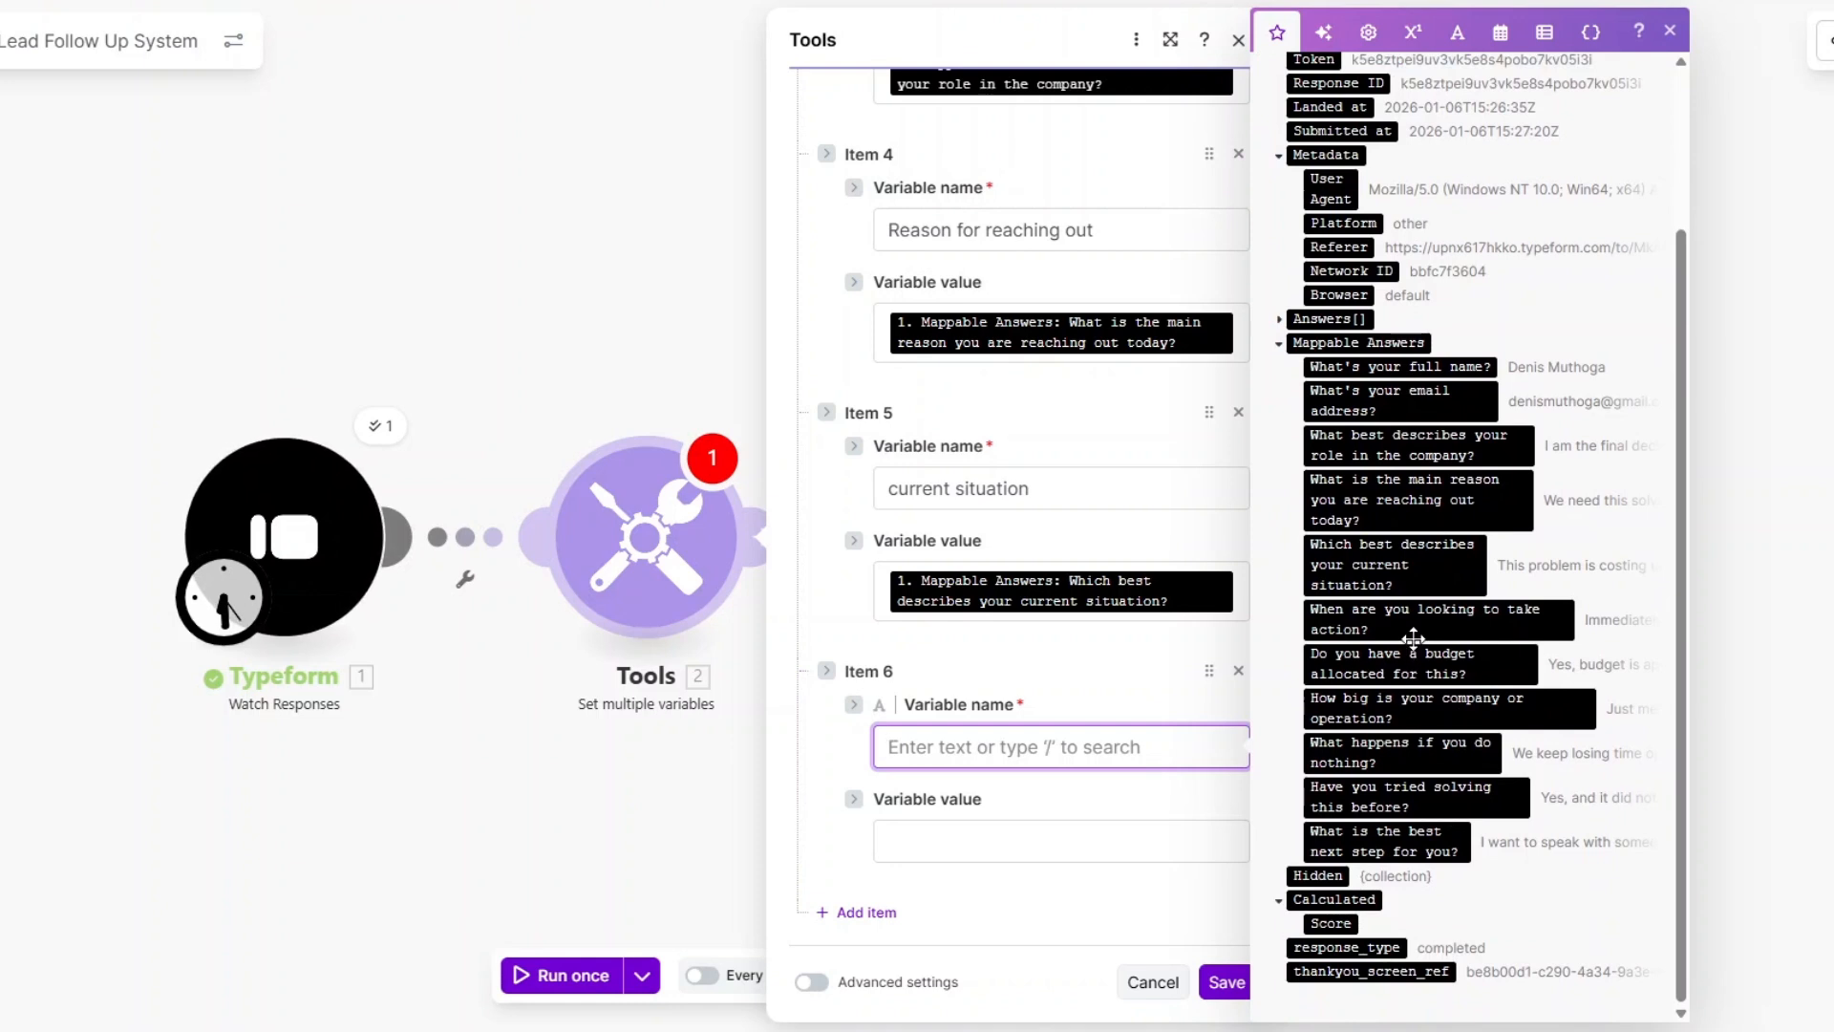
text(when to take action)
click(1093, 856)
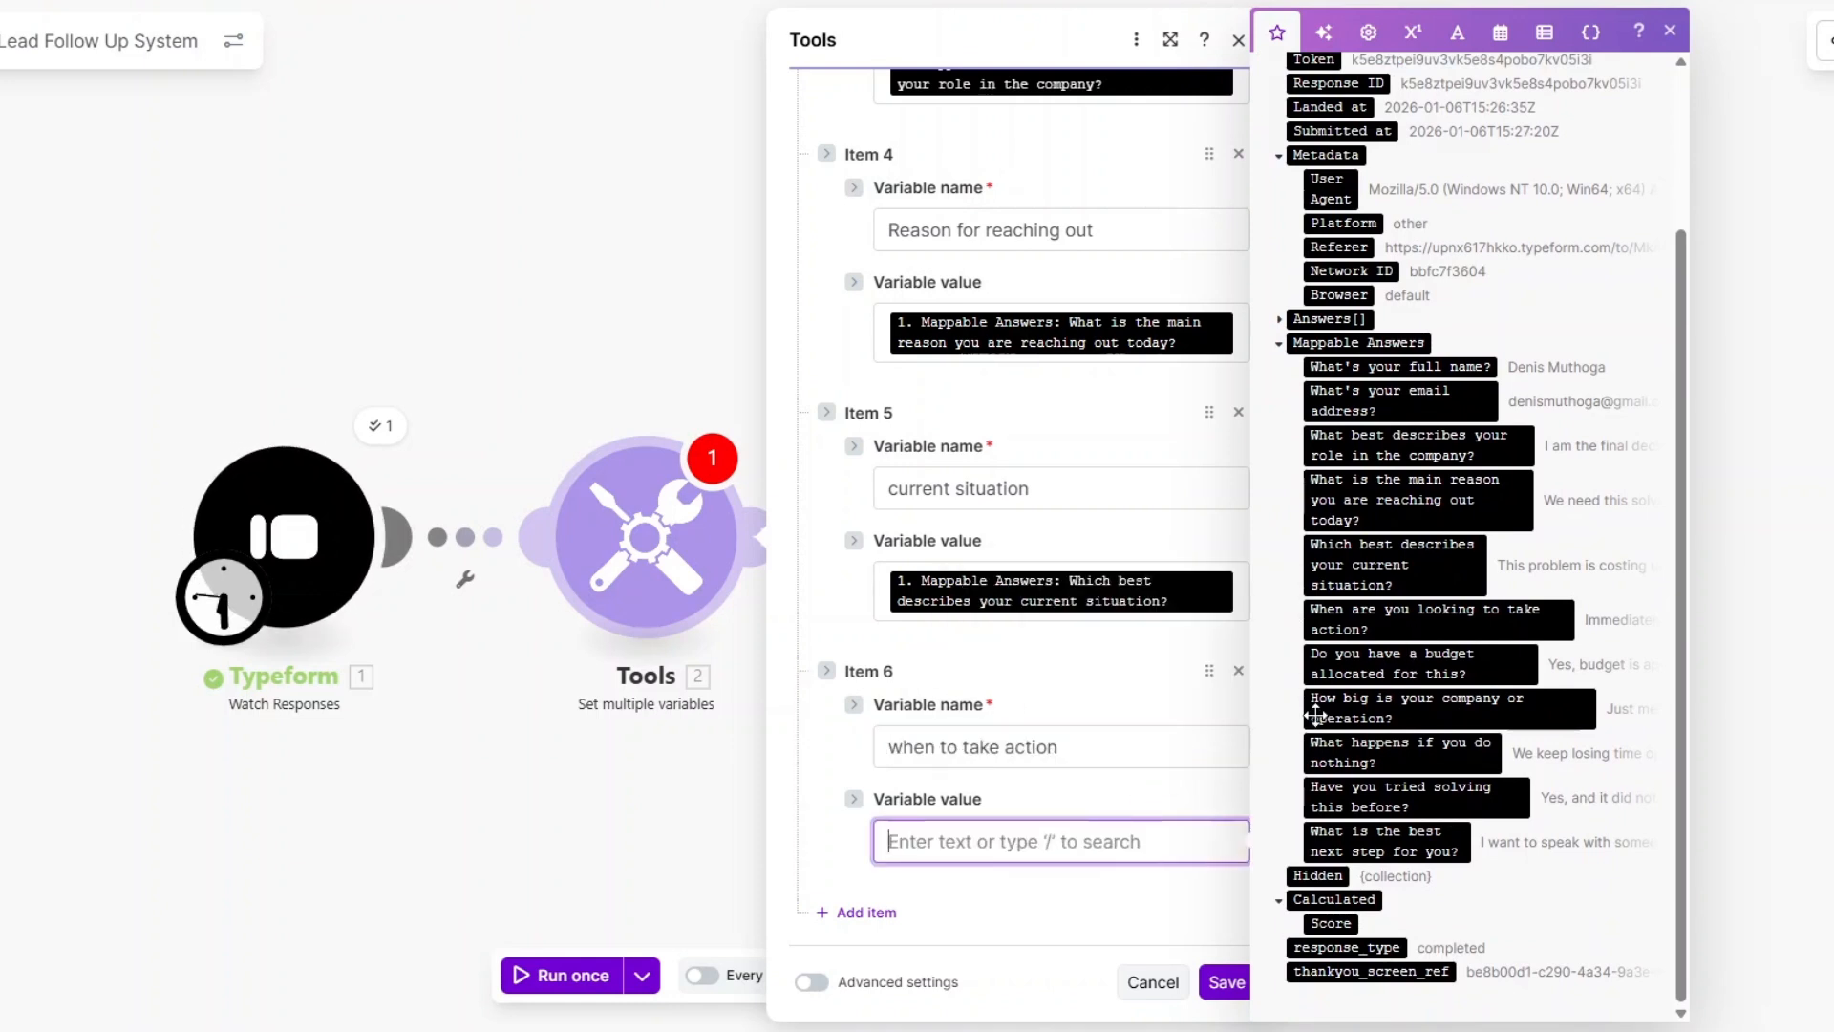
click(1371, 619)
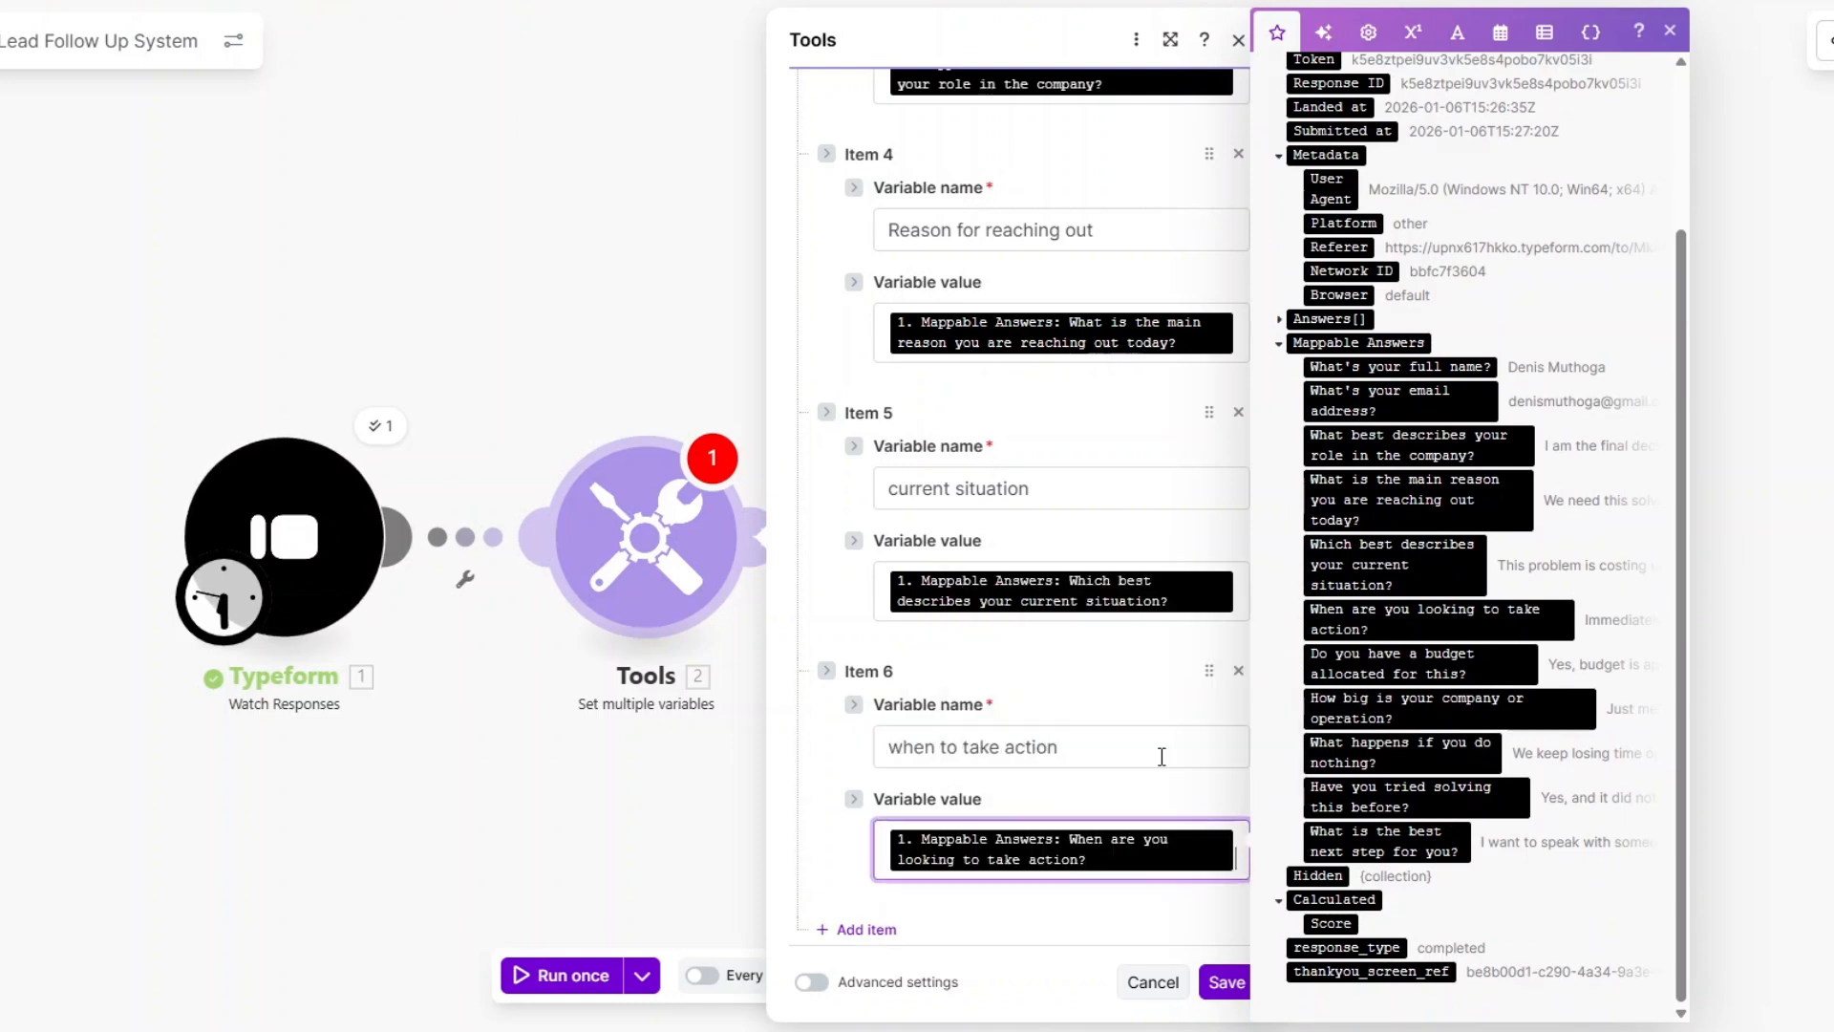
Add do you have a budget and company size variables mapped to their answers.
click(864, 926)
click(930, 743)
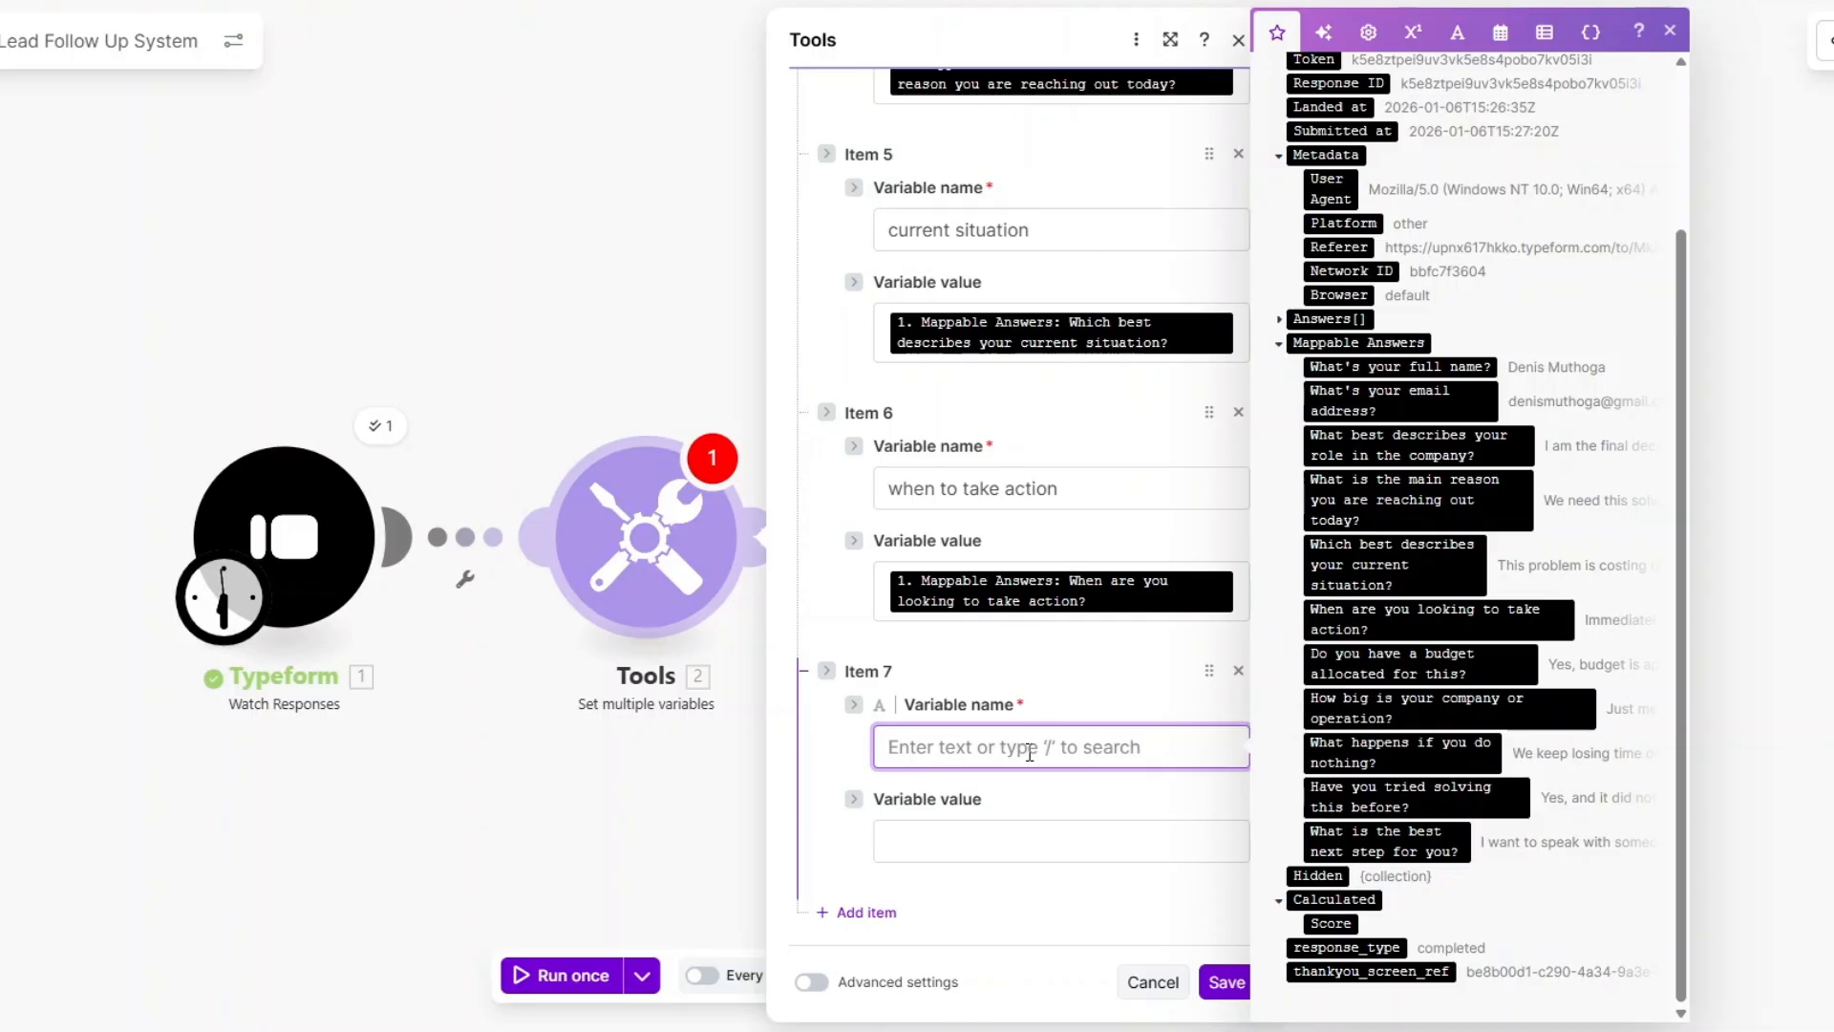
text(do you have a budget)
key(Tab)
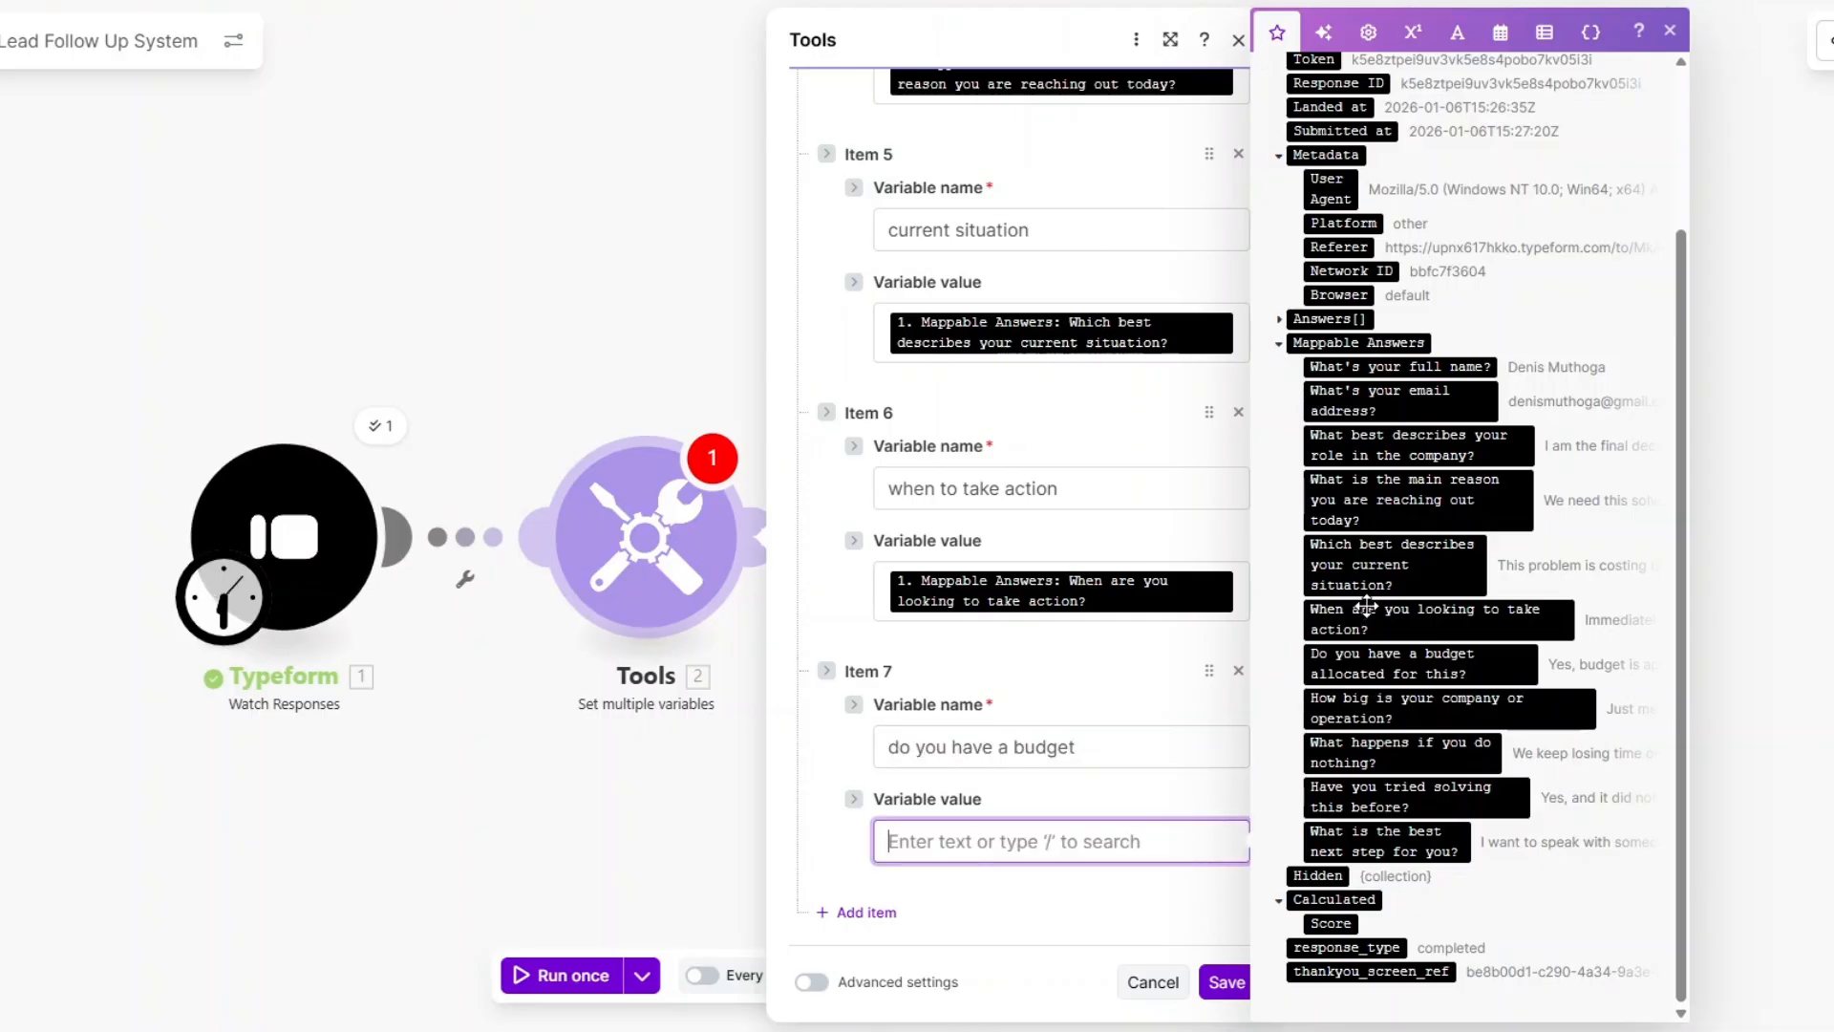
click(1421, 663)
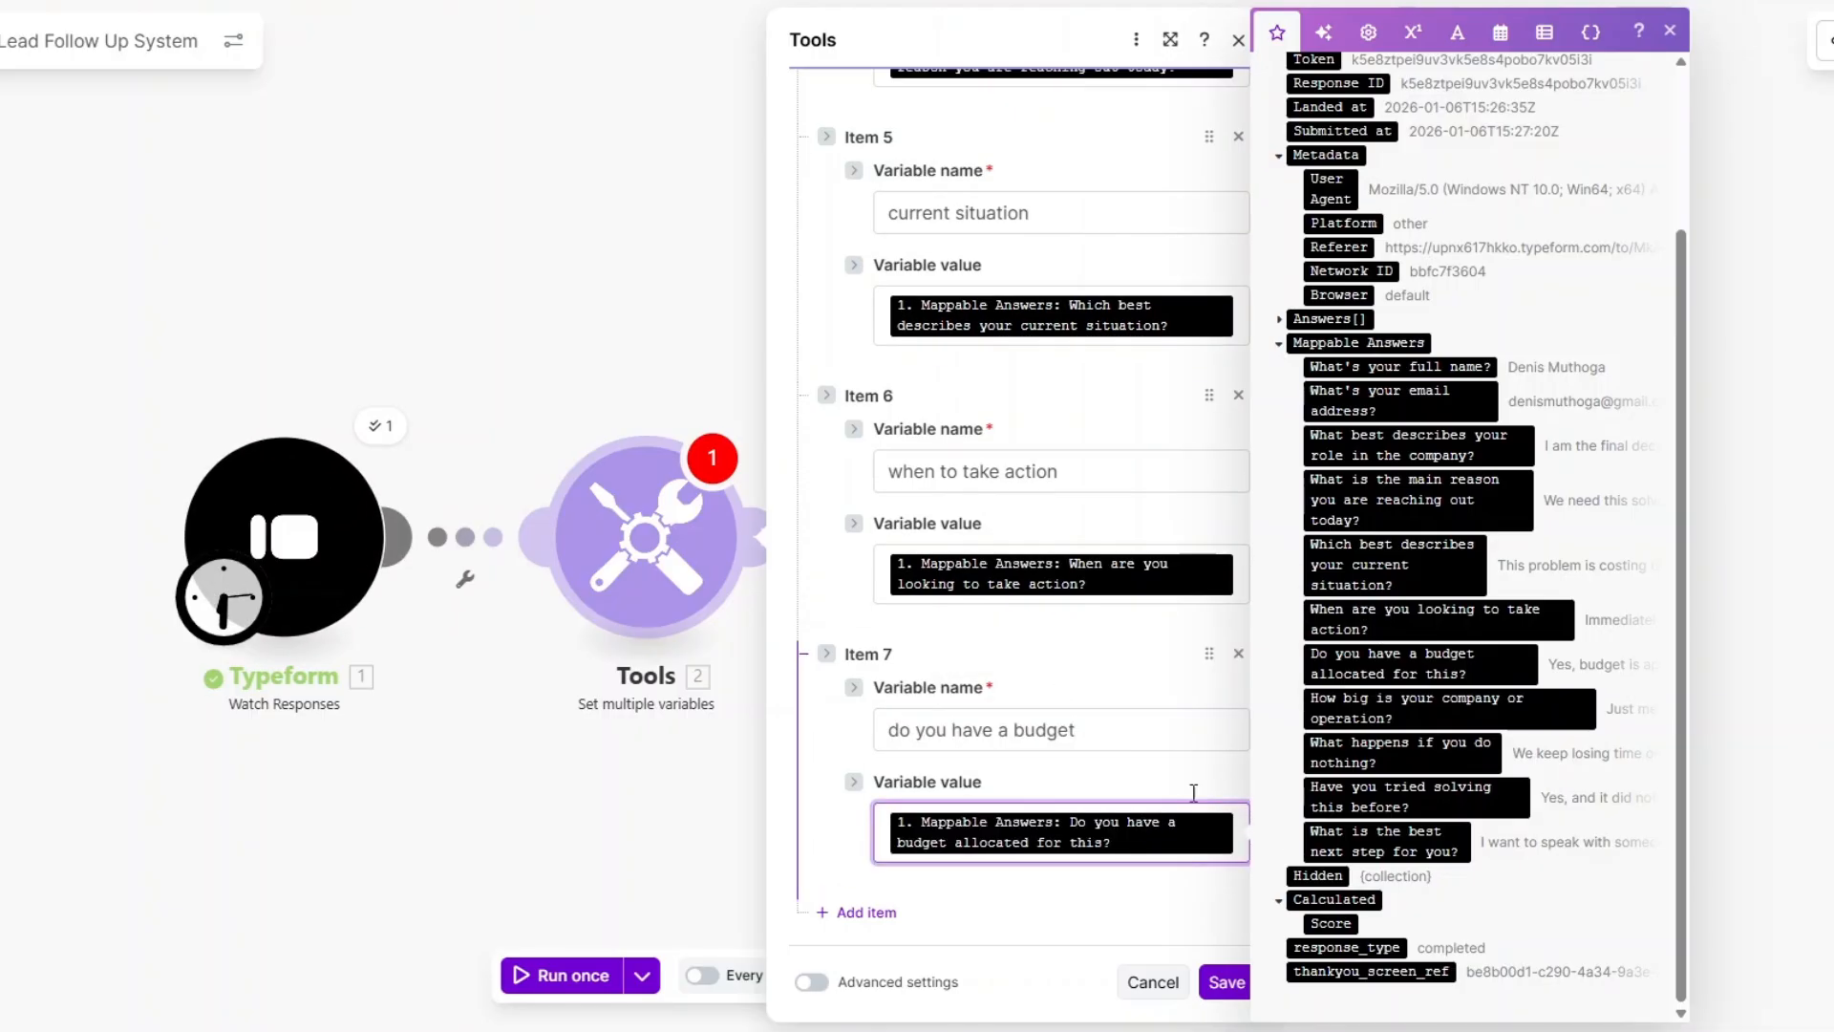
click(867, 912)
click(971, 745)
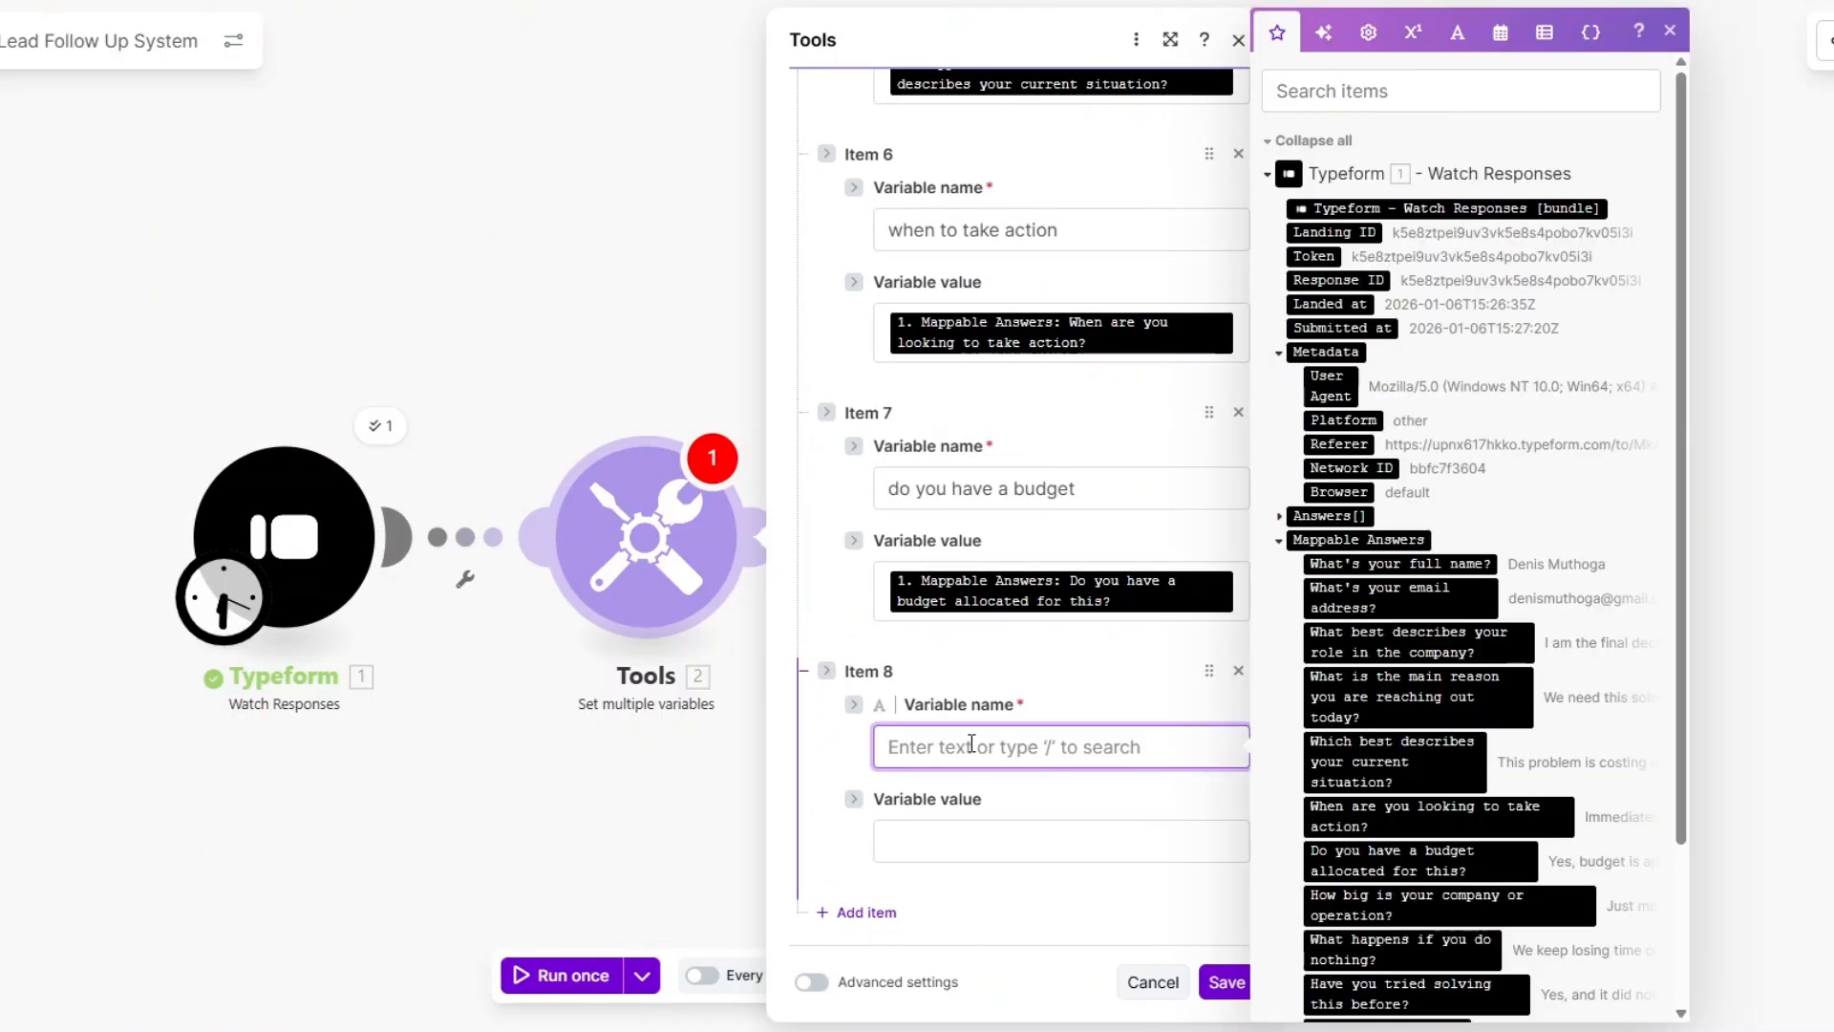
text(company size)
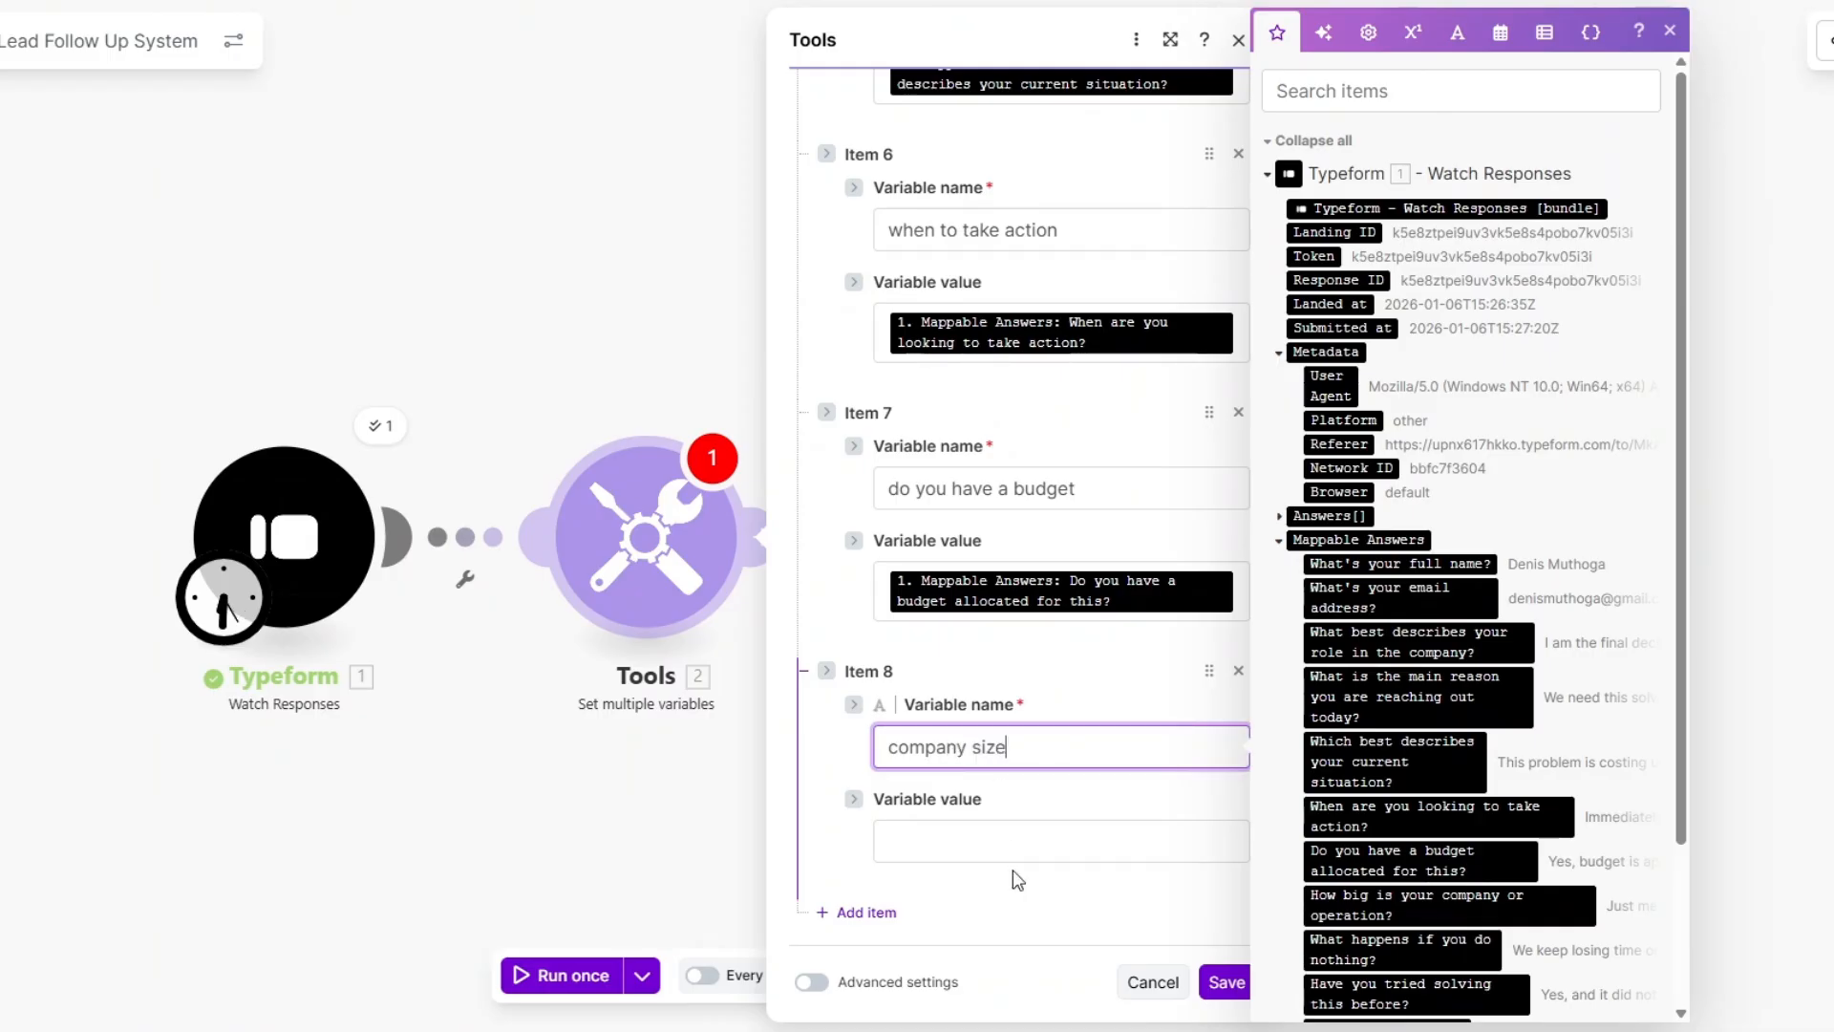
click(1032, 850)
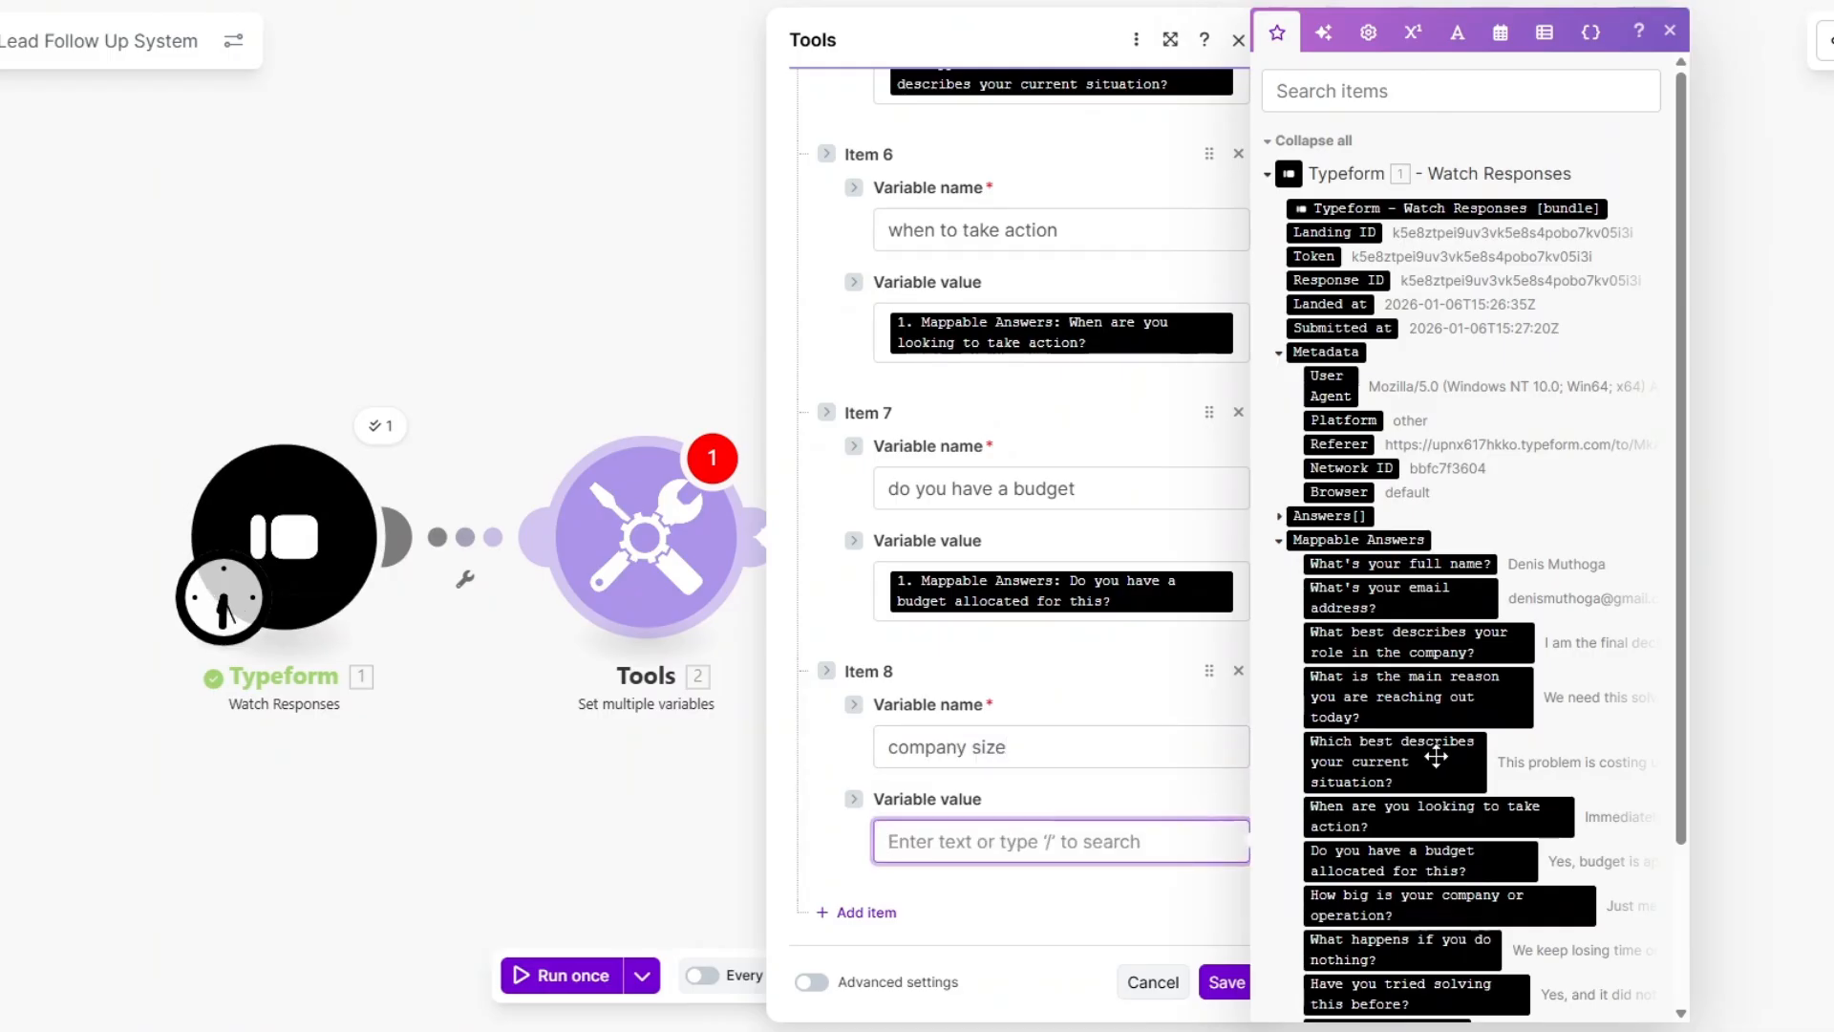
scroll(1433, 760, down, 2)
click(1432, 707)
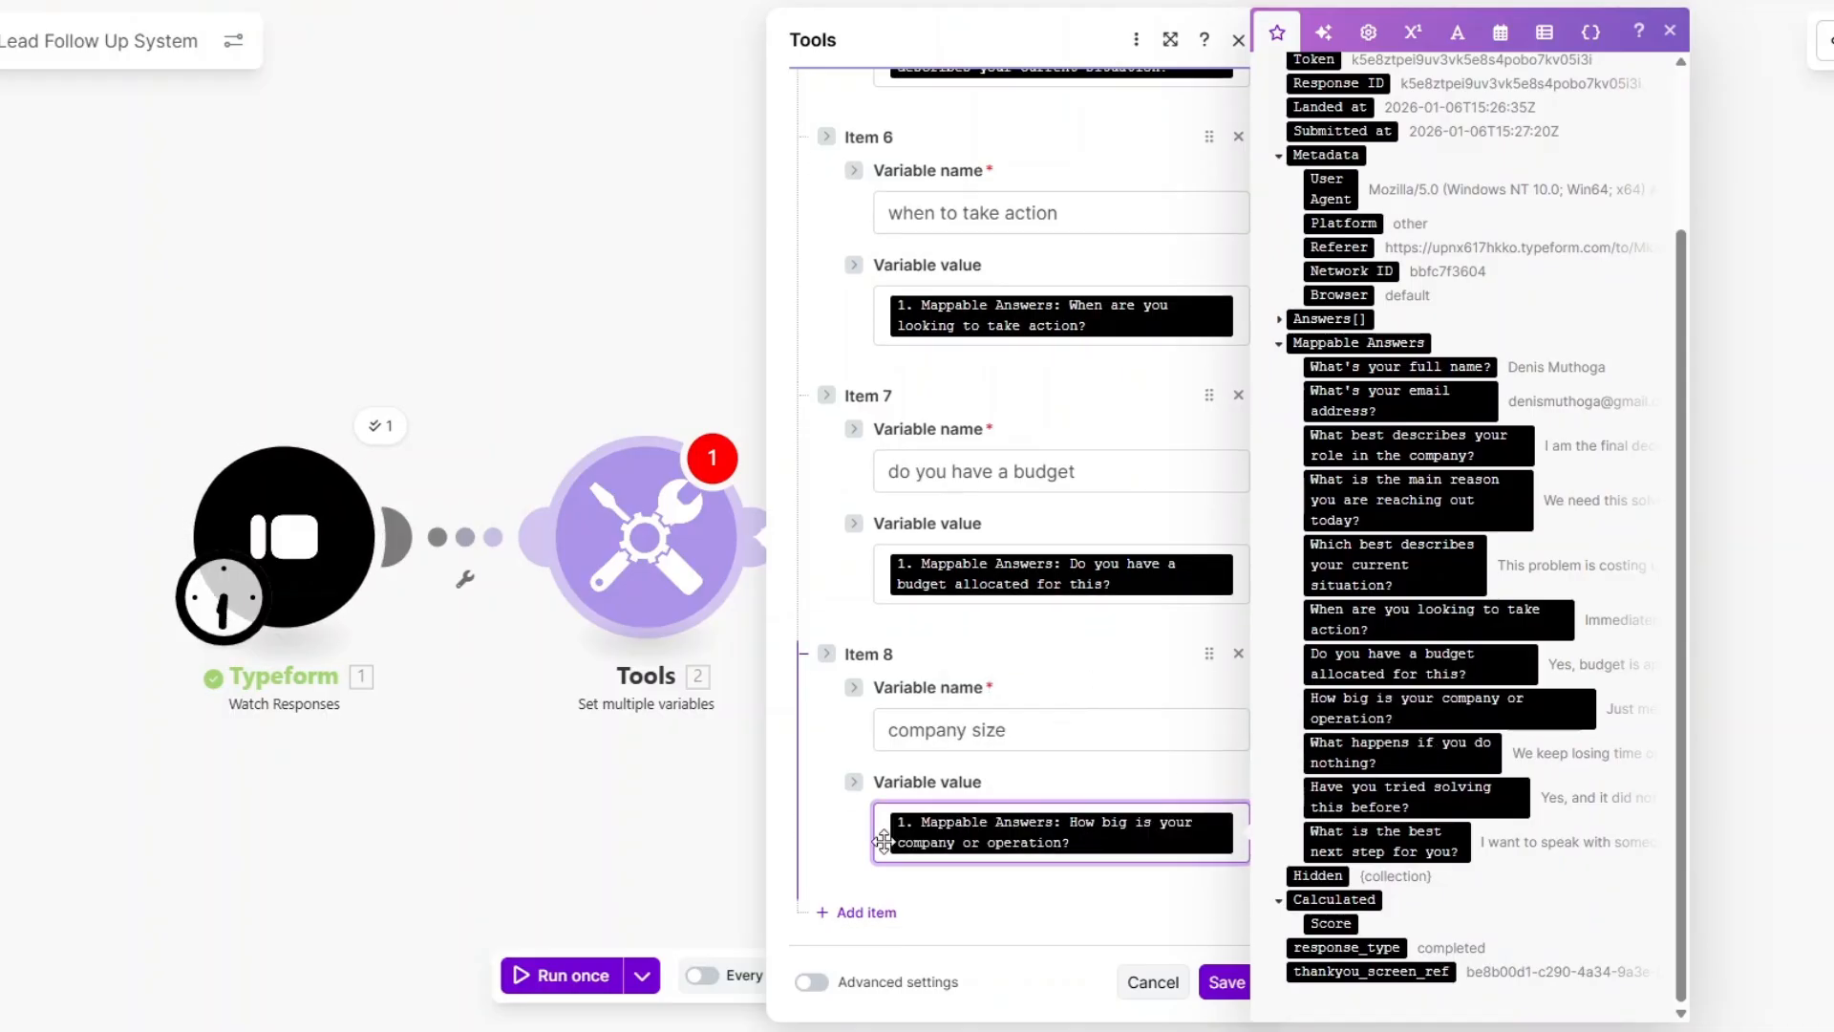
click(862, 913)
Add what happens if no action and tried solving this before variables mapped to their answers.
click(1009, 747)
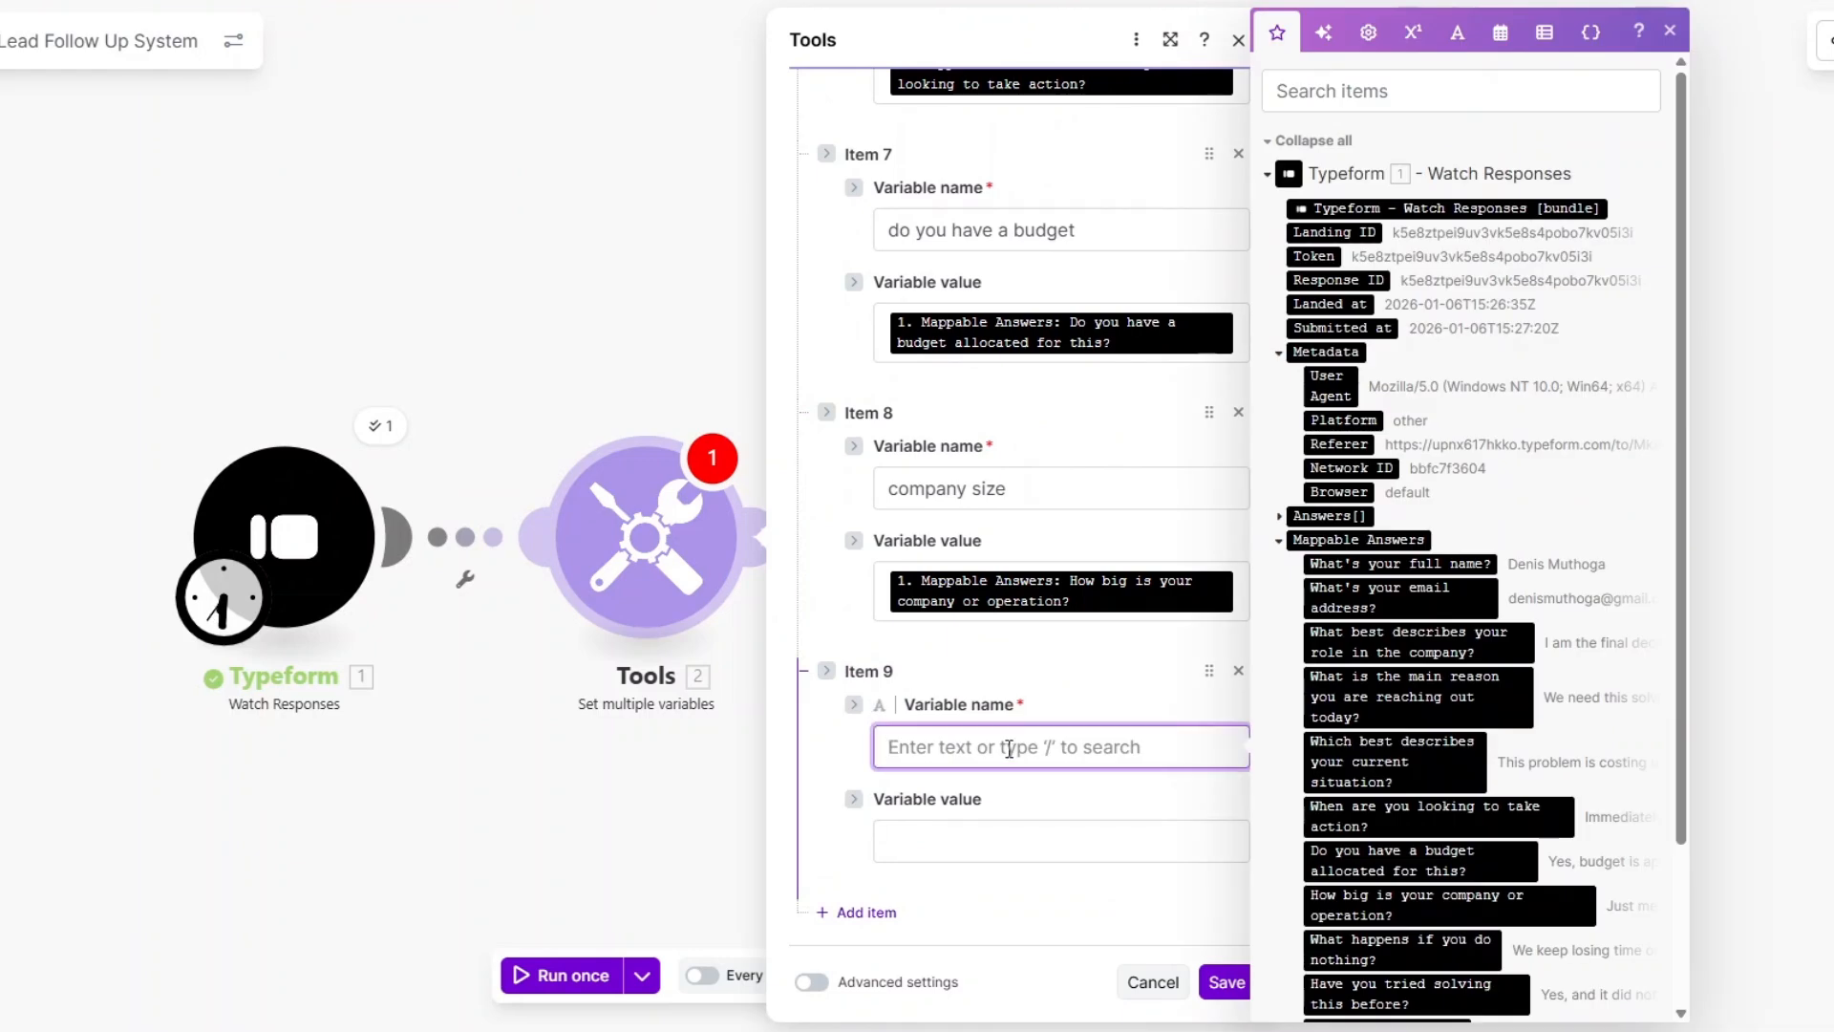
scroll(1486, 691, down, 2)
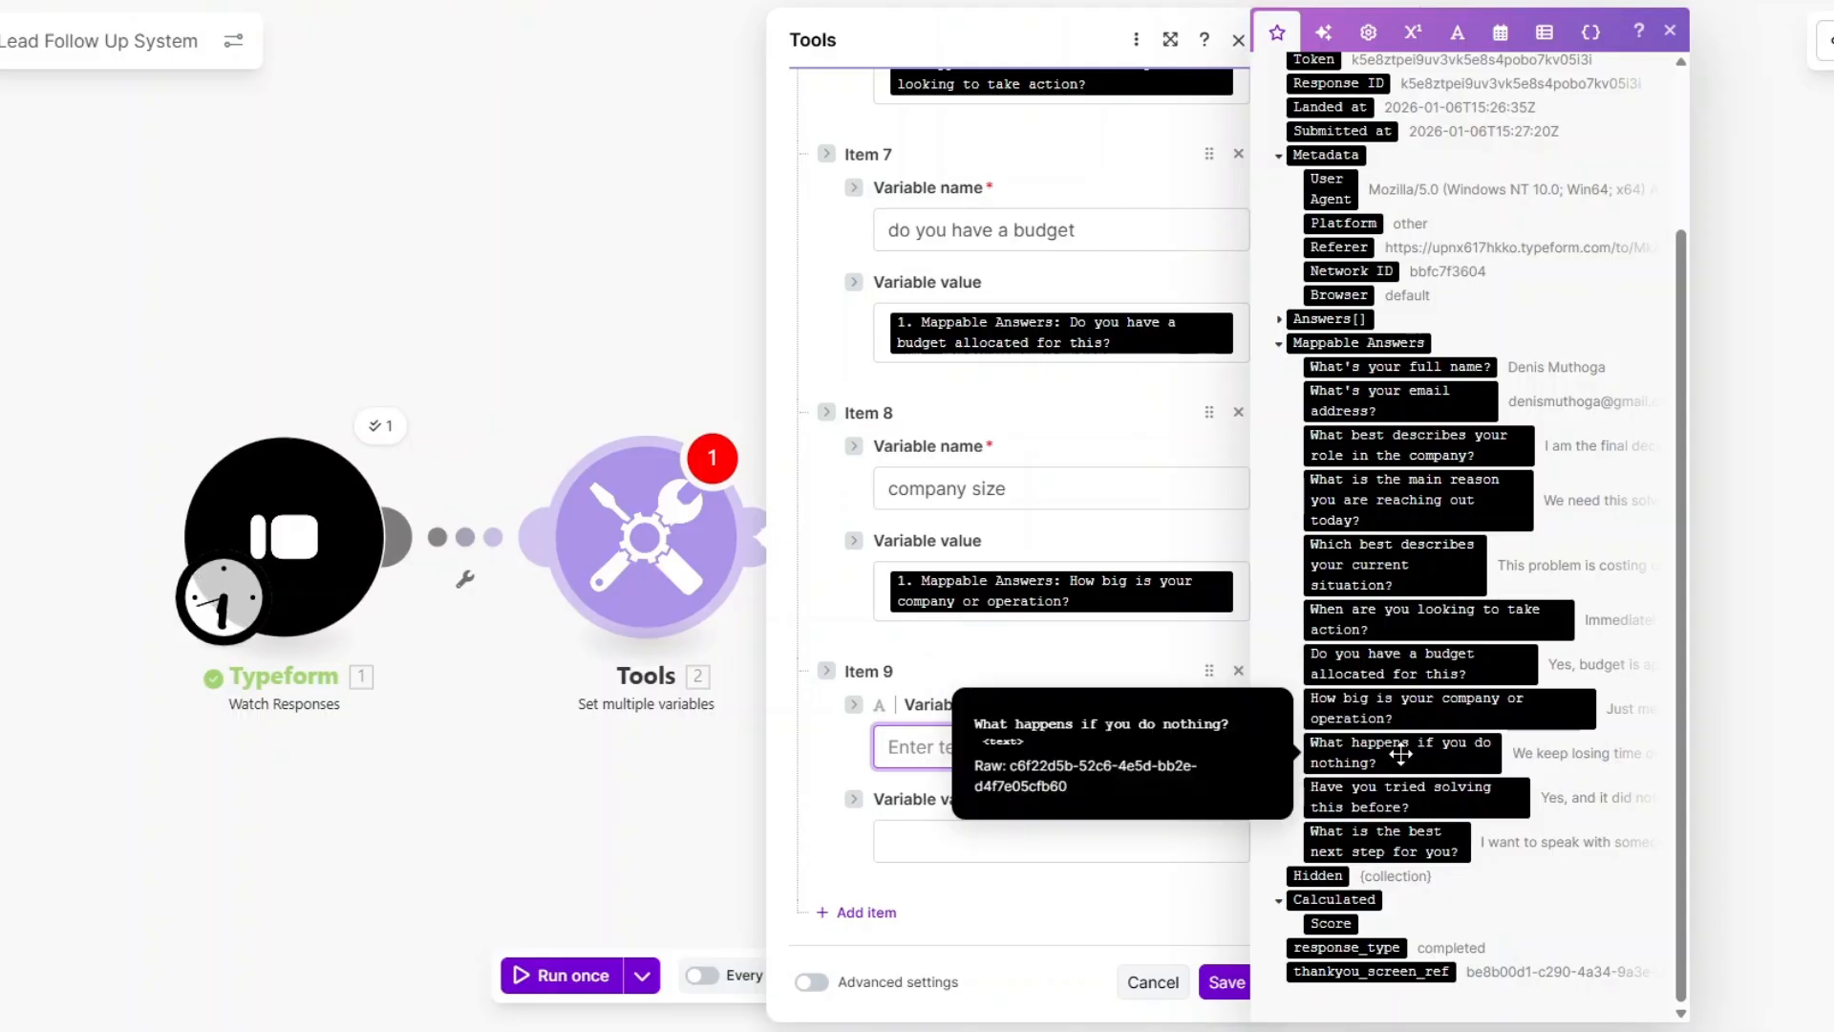
text(what happens if no action)
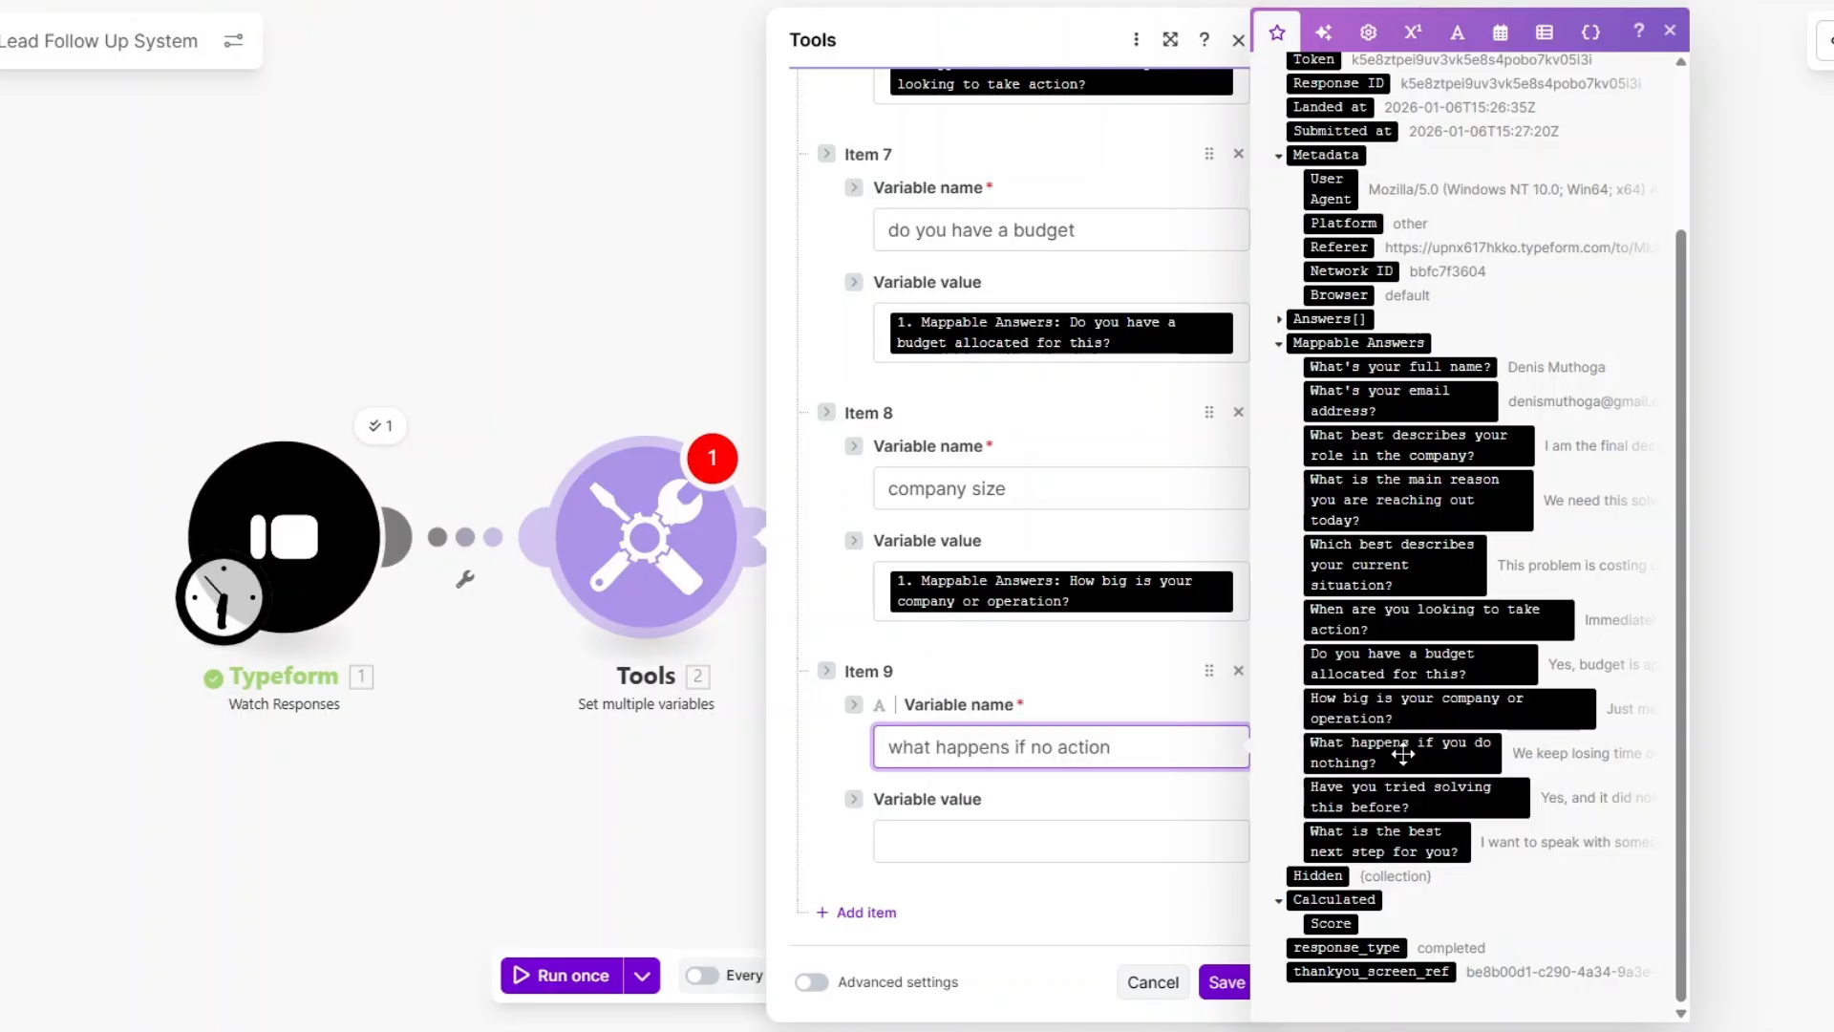
click(1089, 845)
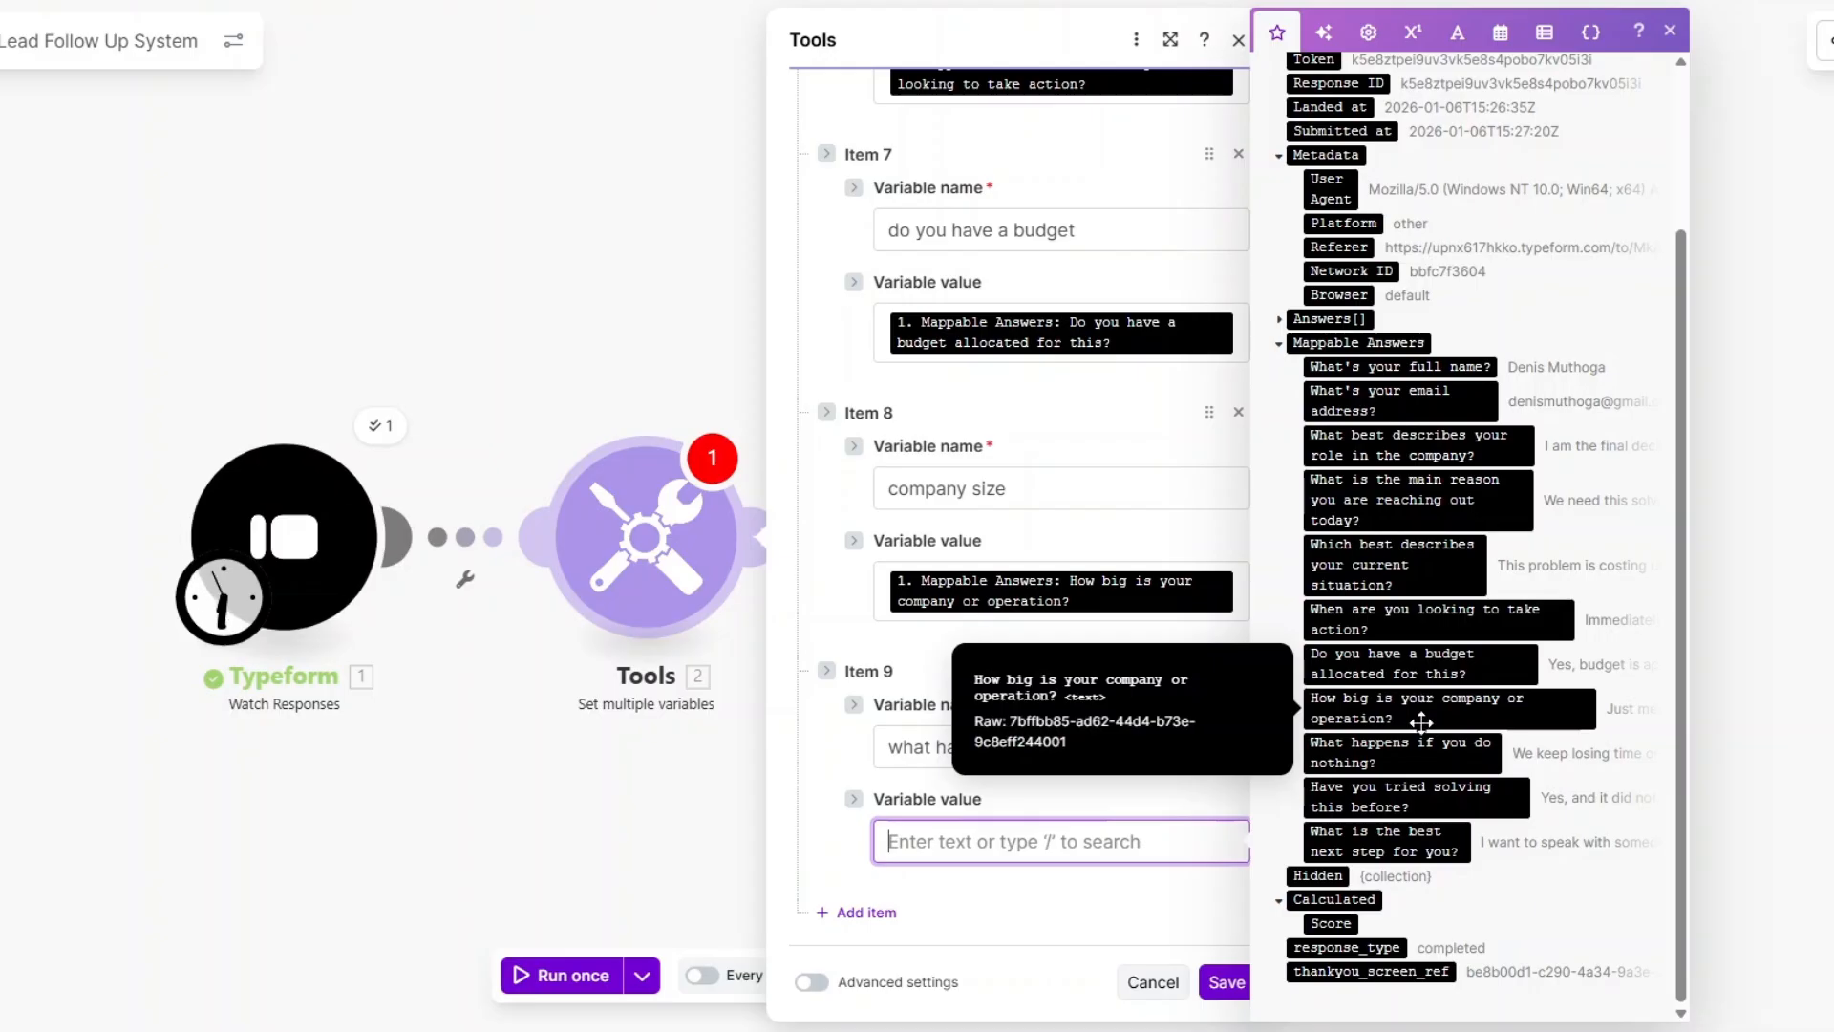
click(1399, 752)
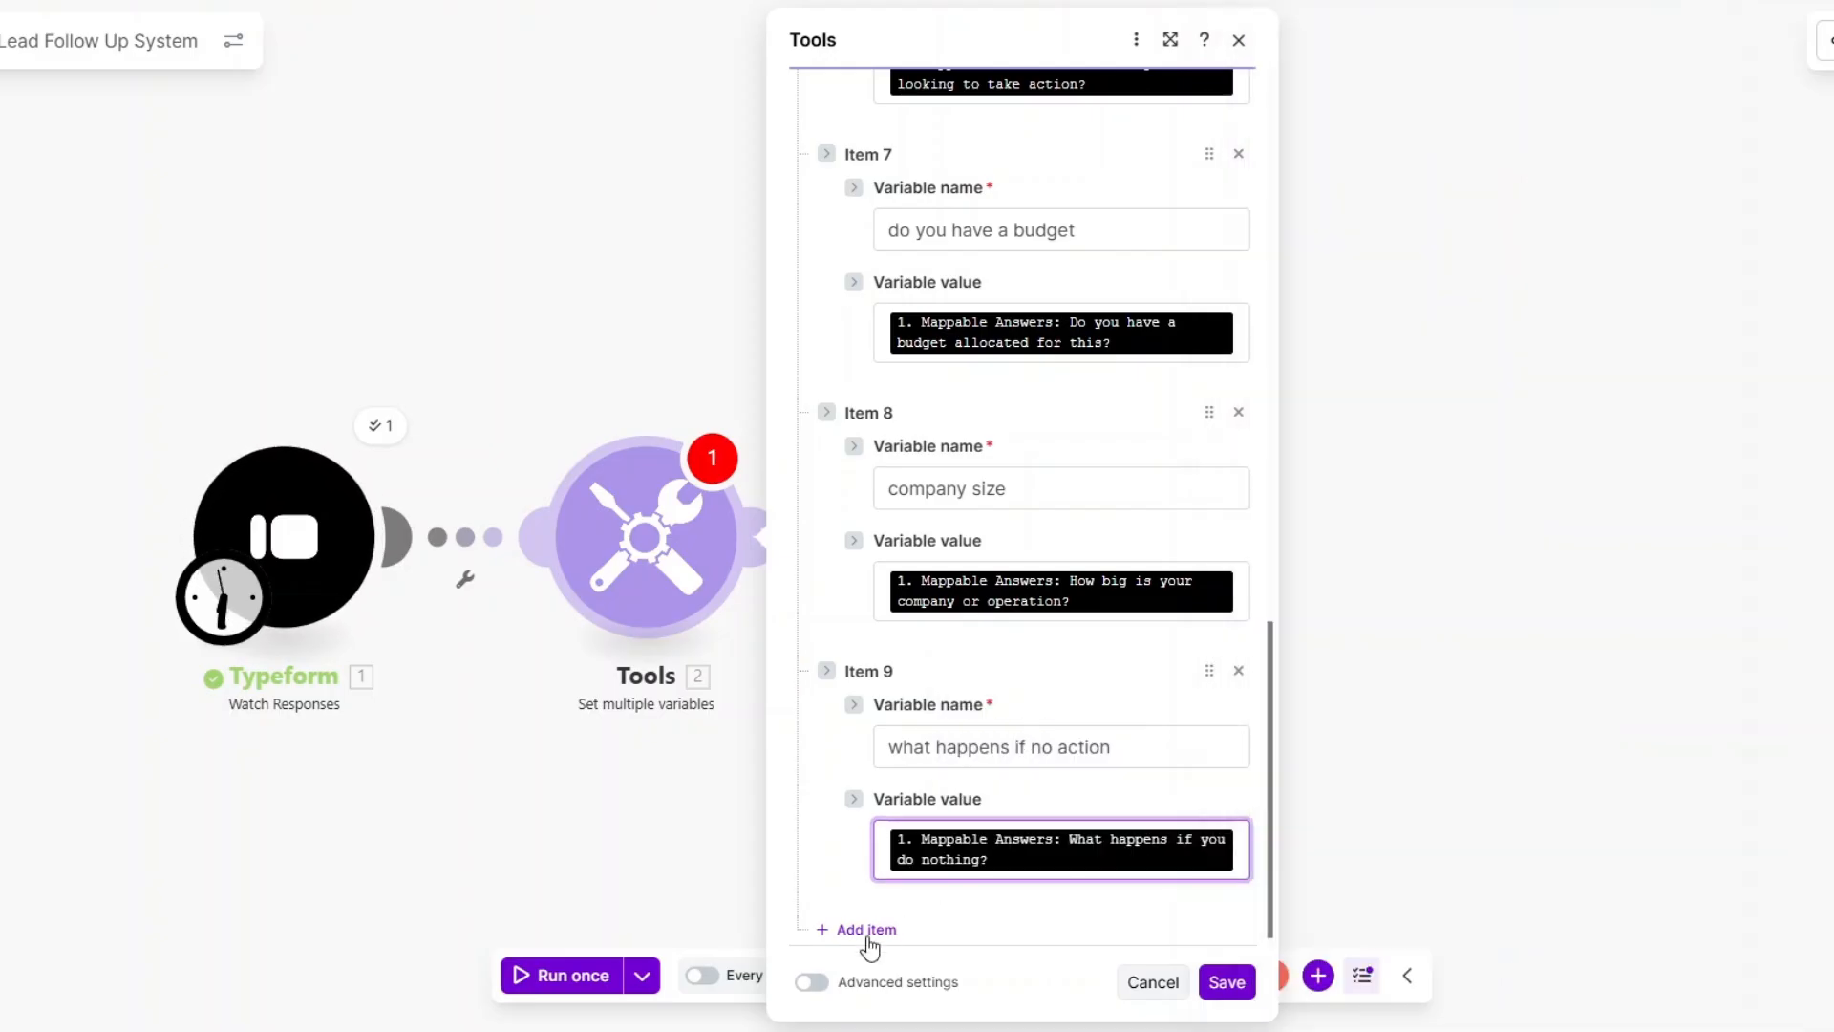
click(867, 929)
click(1032, 749)
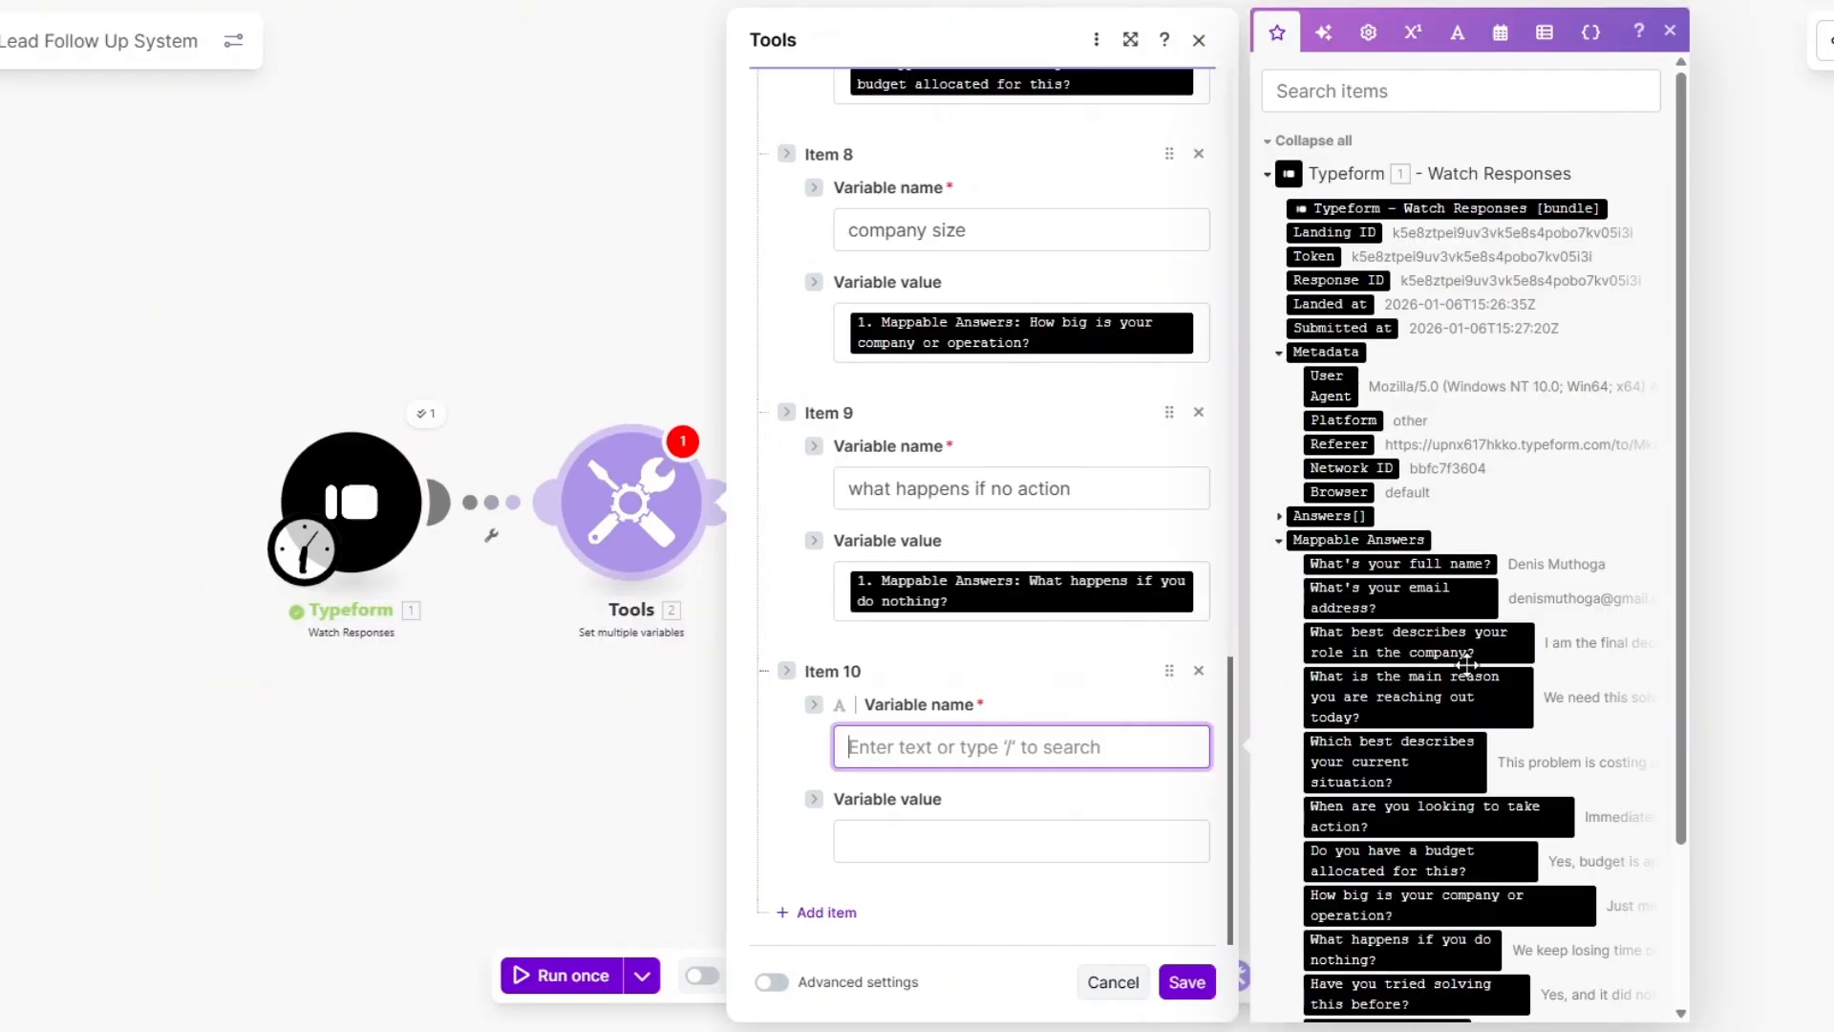
scroll(1468, 666, down, 3)
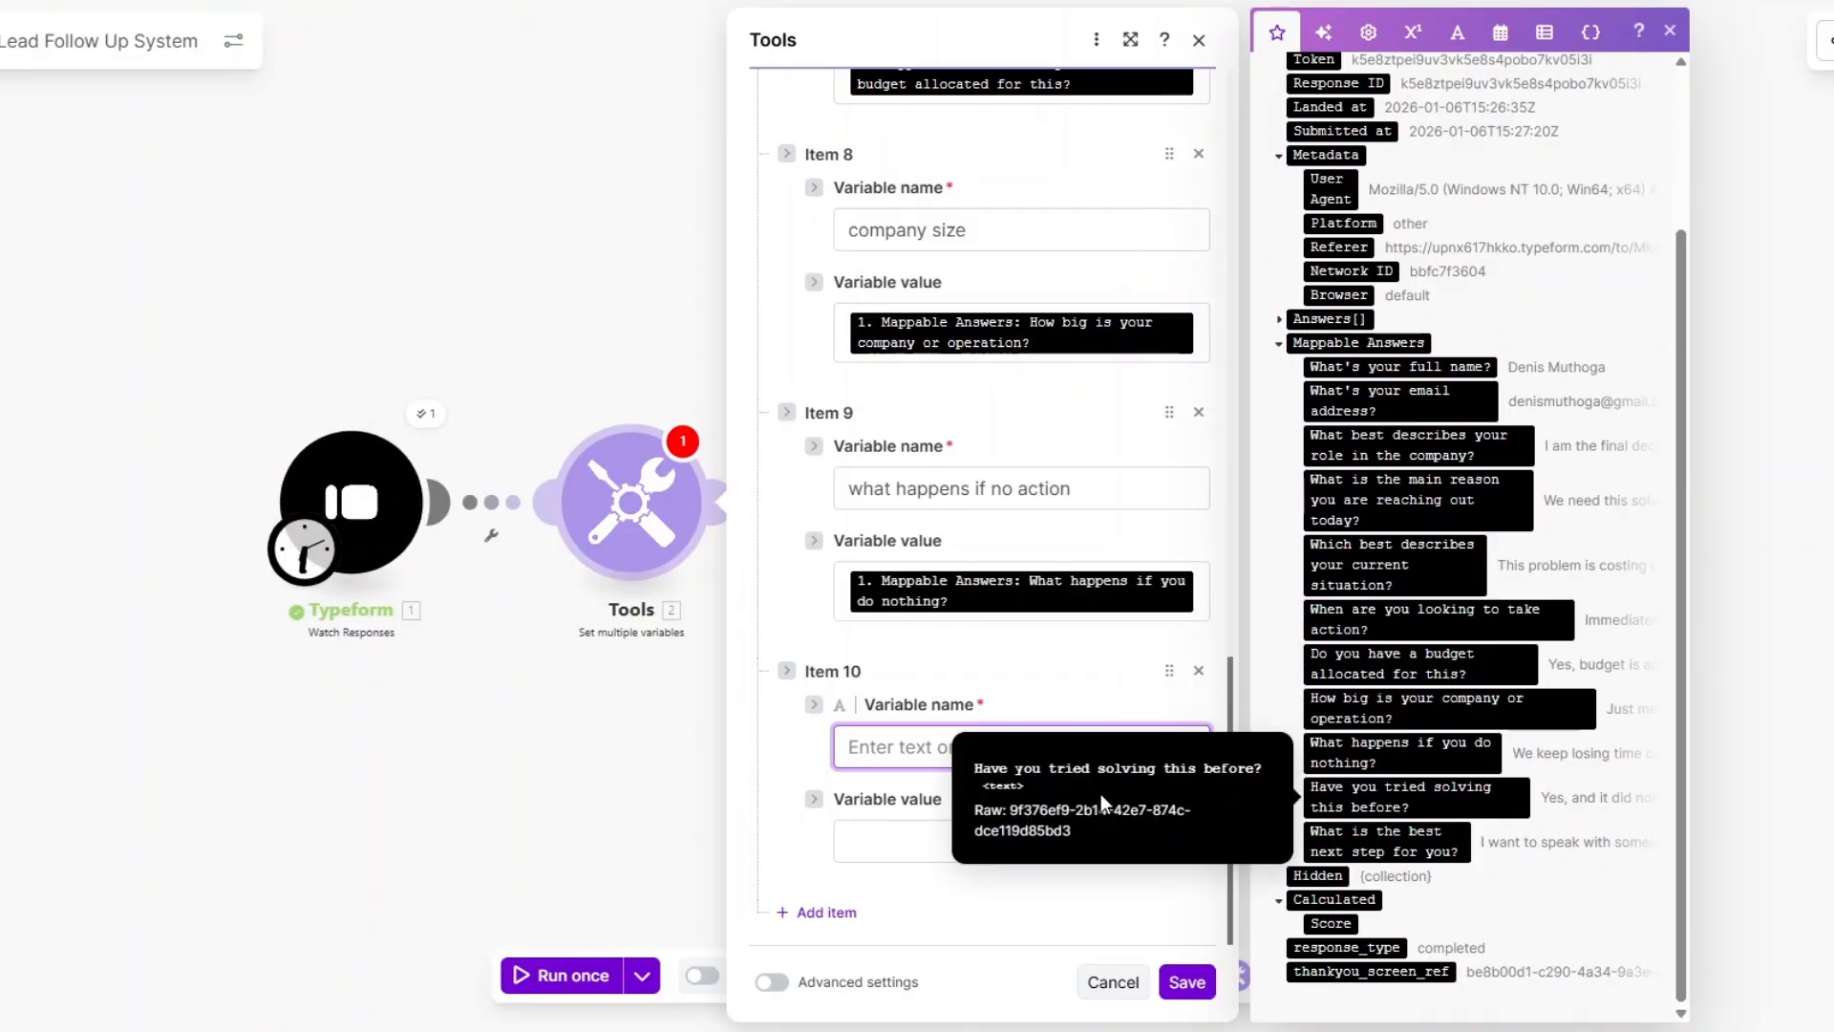
text(tried solving this before)
click(909, 837)
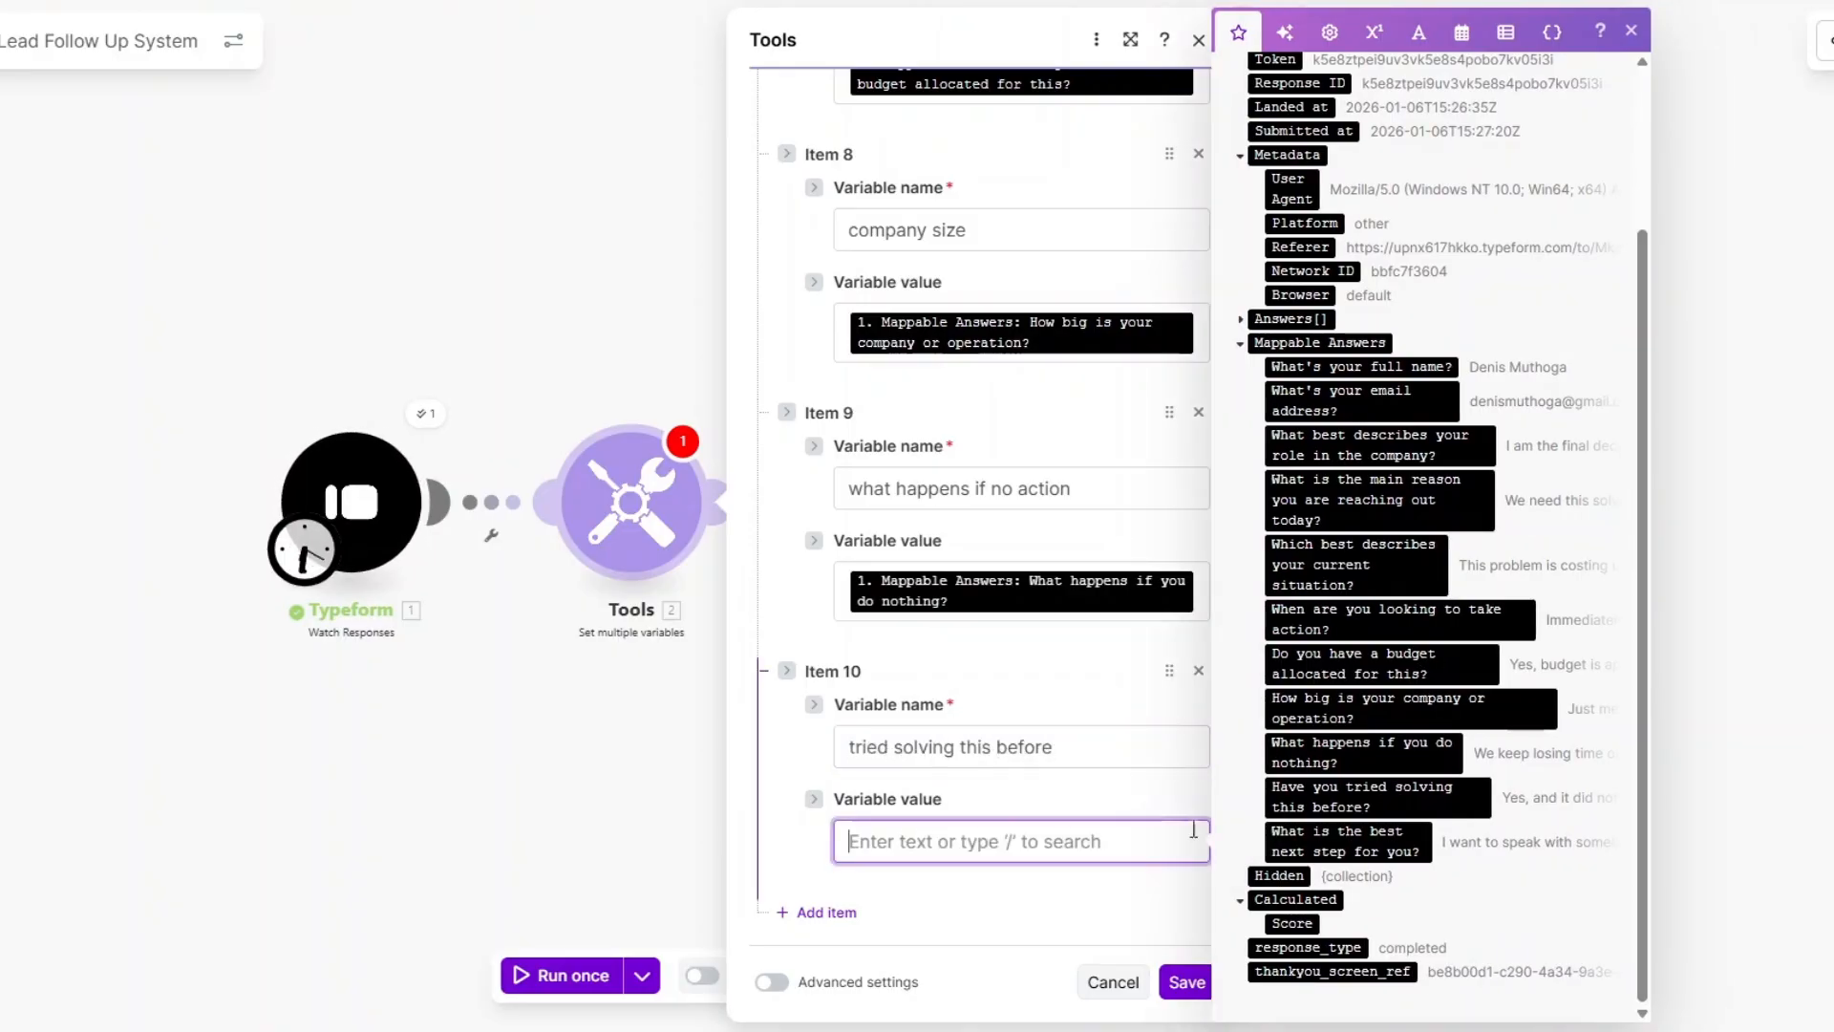
click(1366, 795)
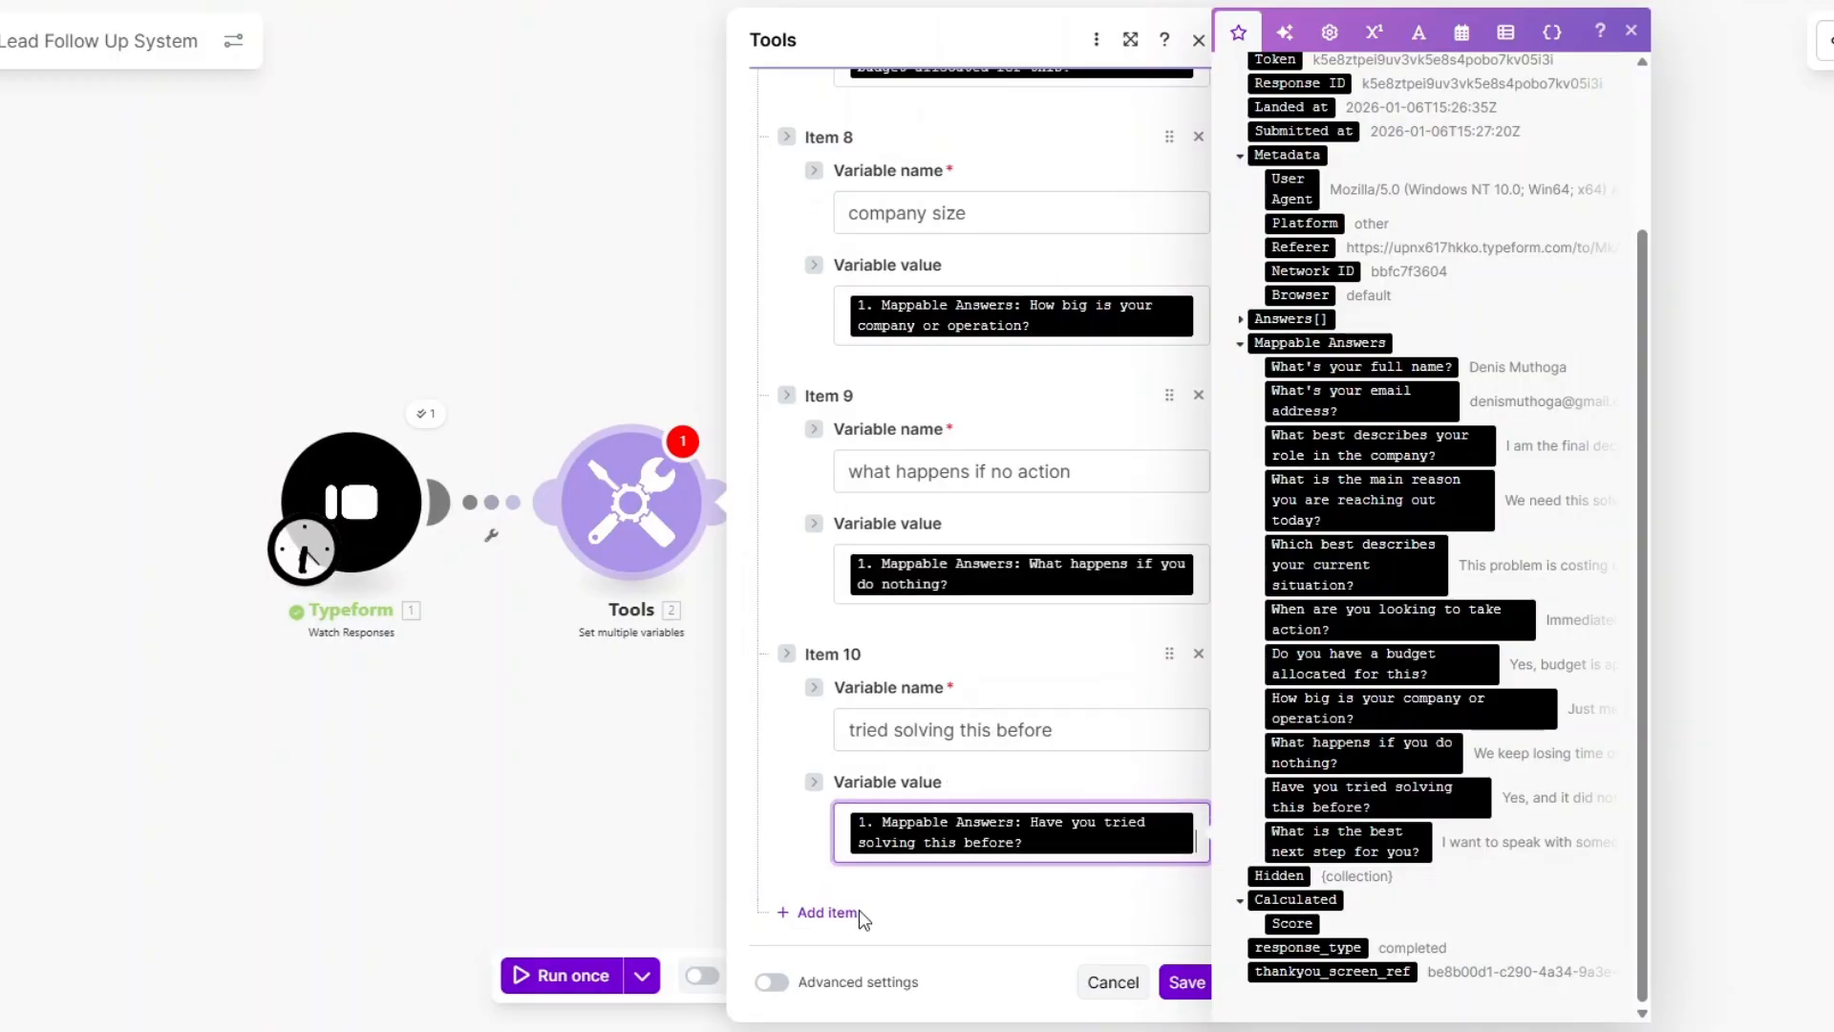
Add a next steps variable mapped to the best-next-step answer and save the module.
click(858, 913)
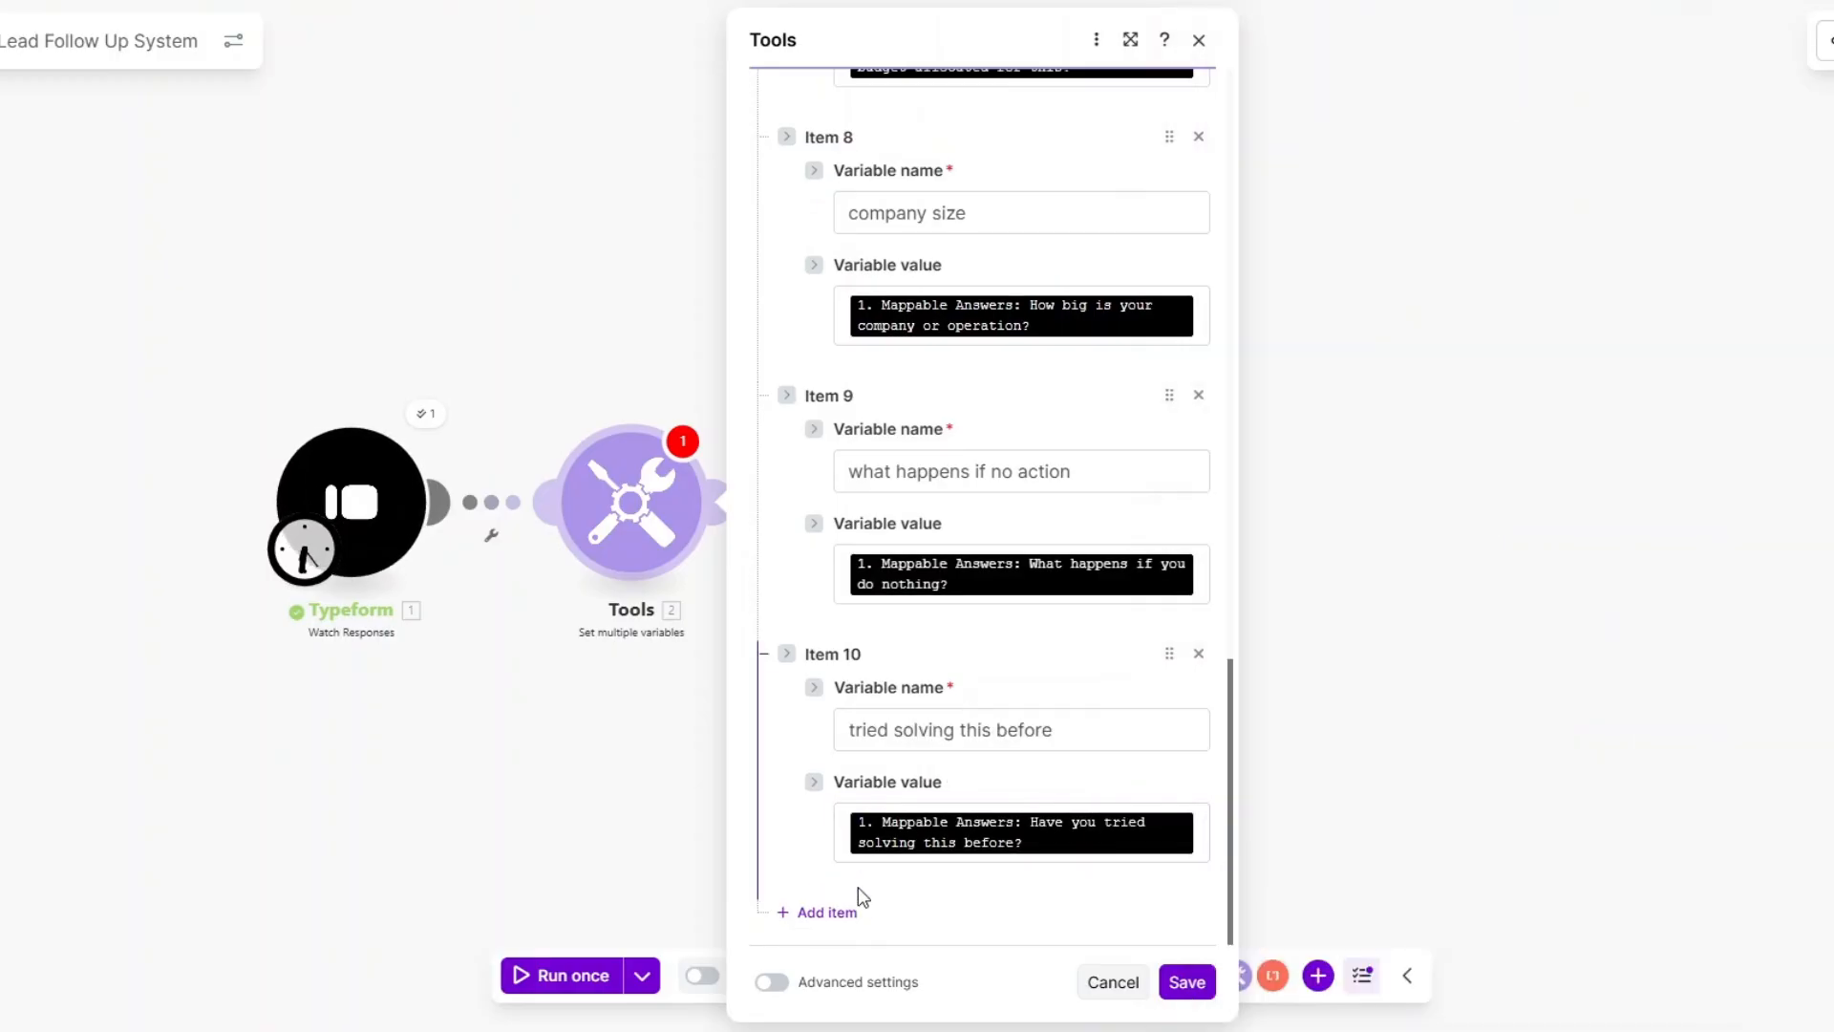
click(1017, 747)
scroll(1356, 840, down, 4)
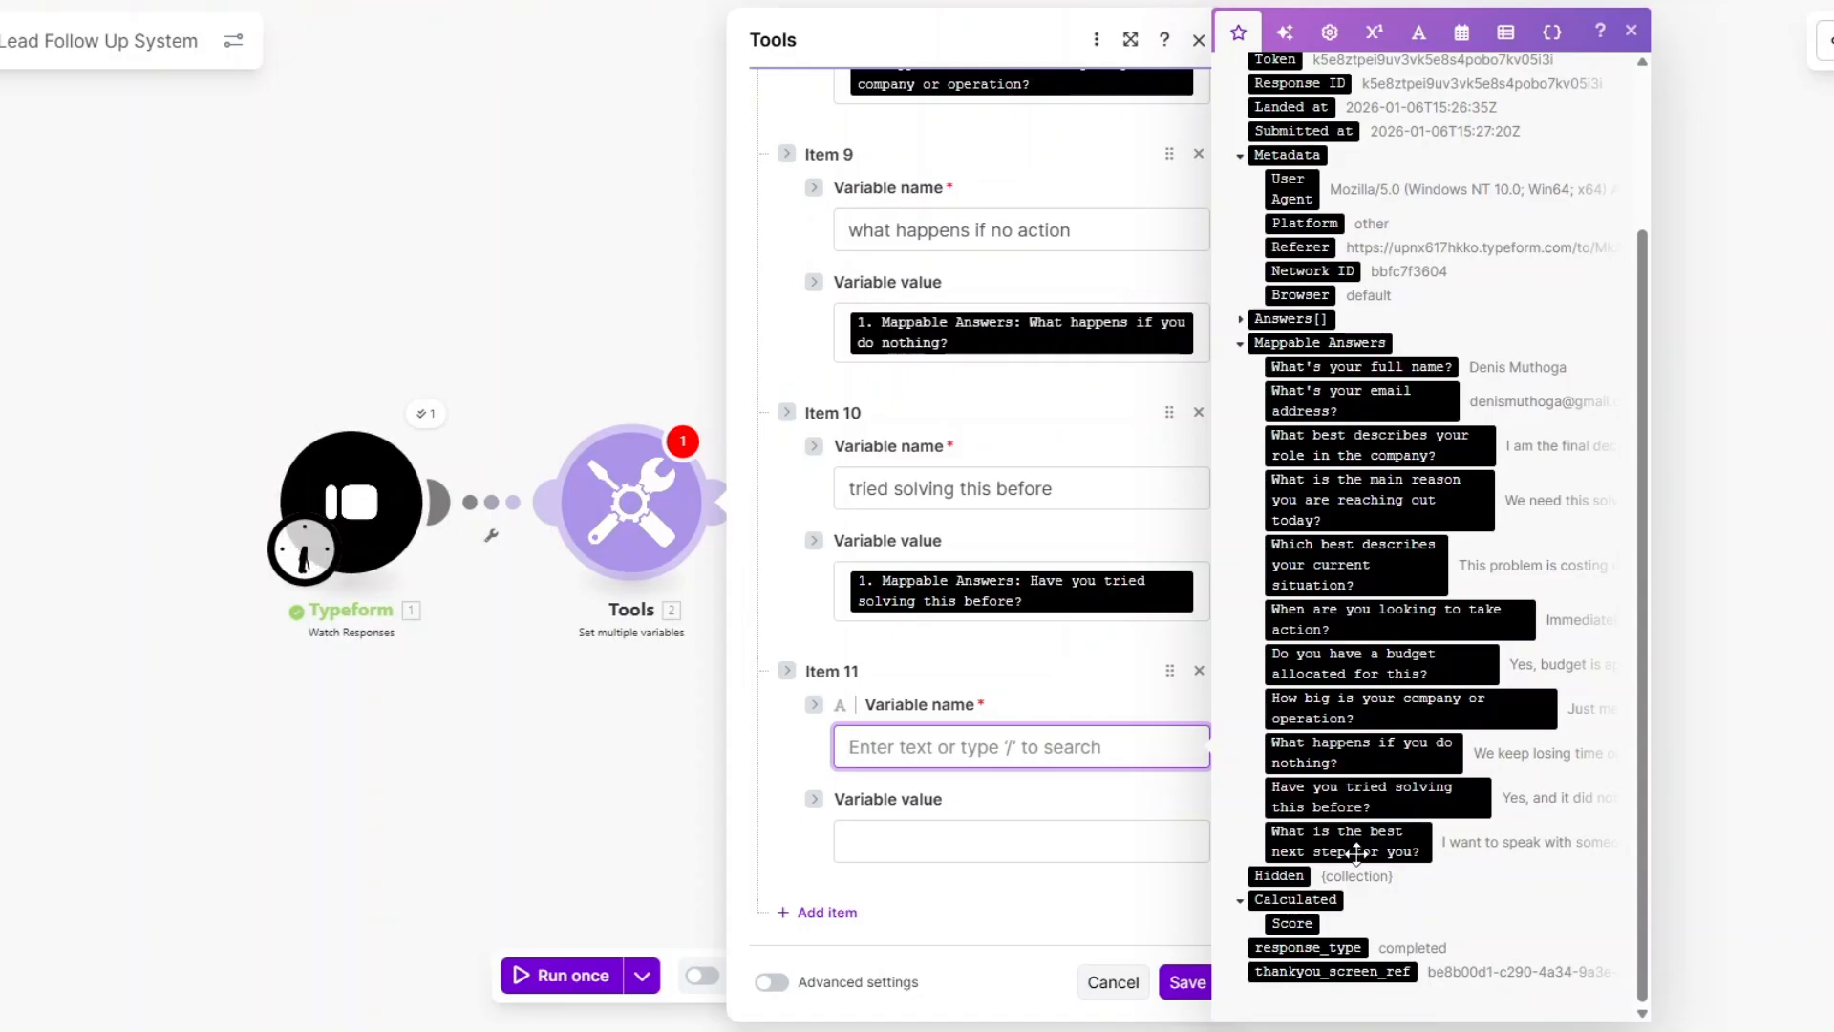
text(next steps)
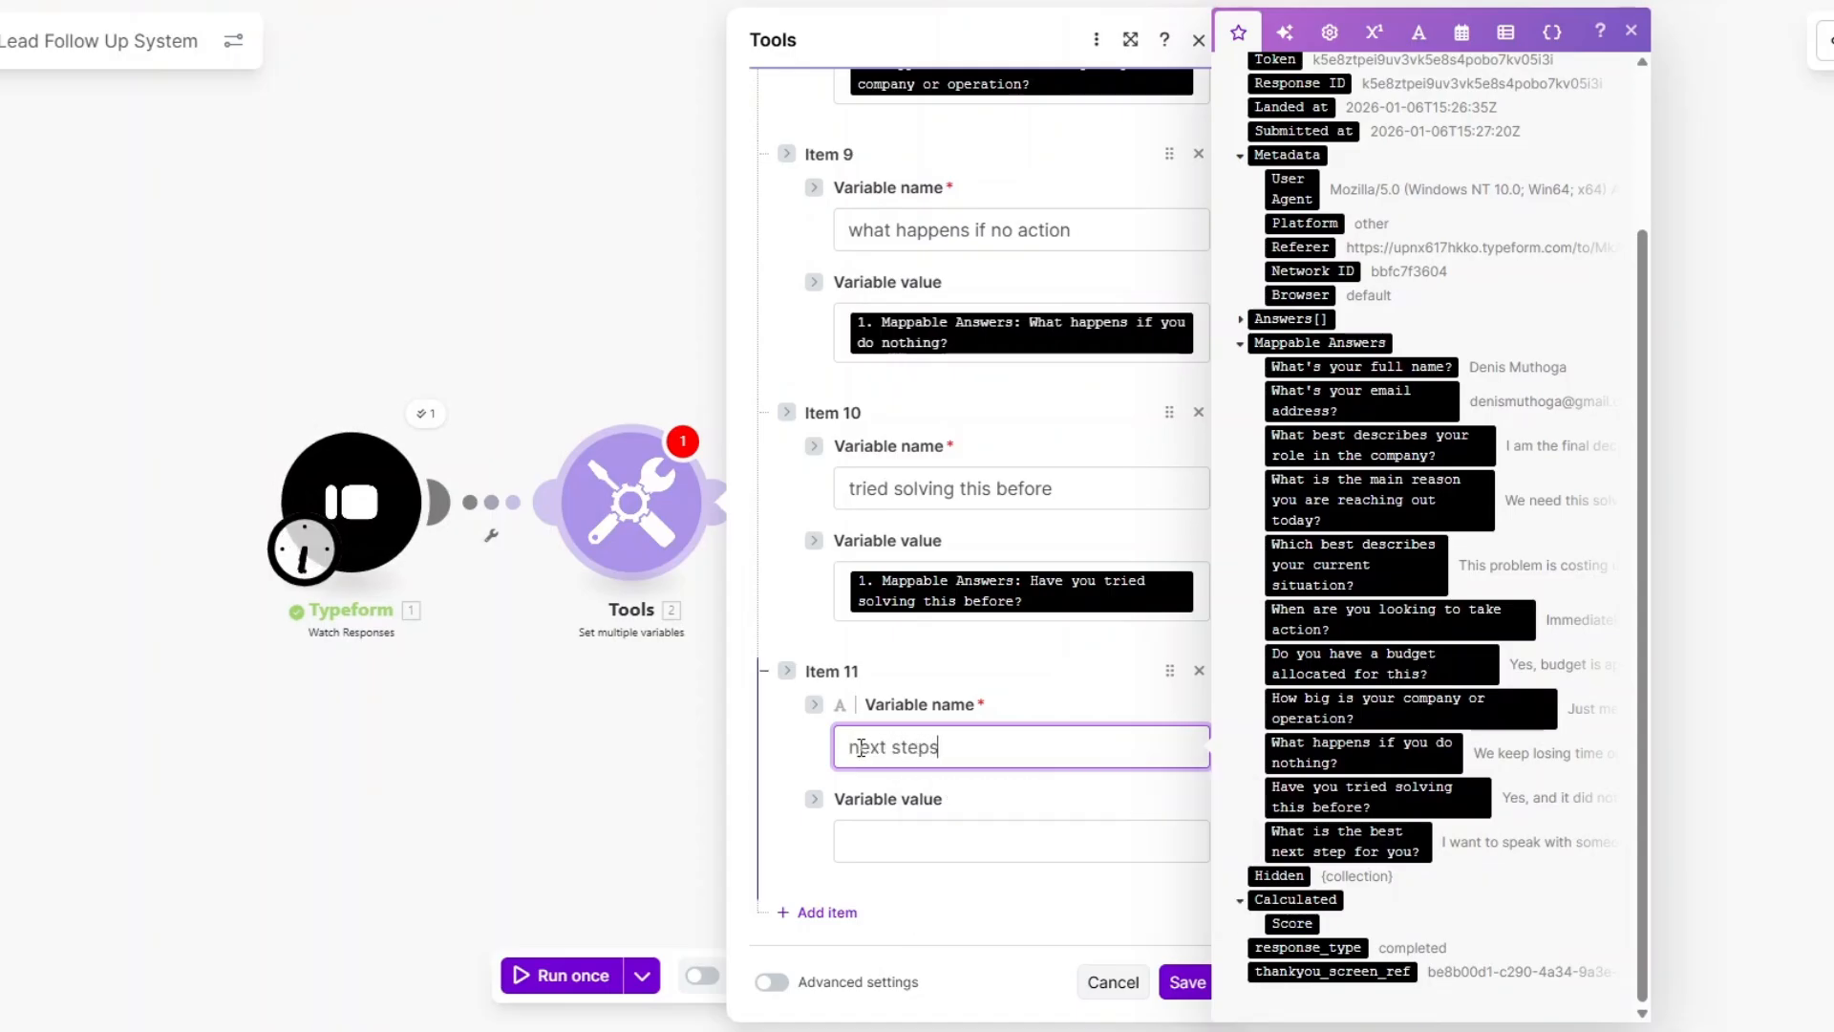
click(1001, 826)
click(1342, 841)
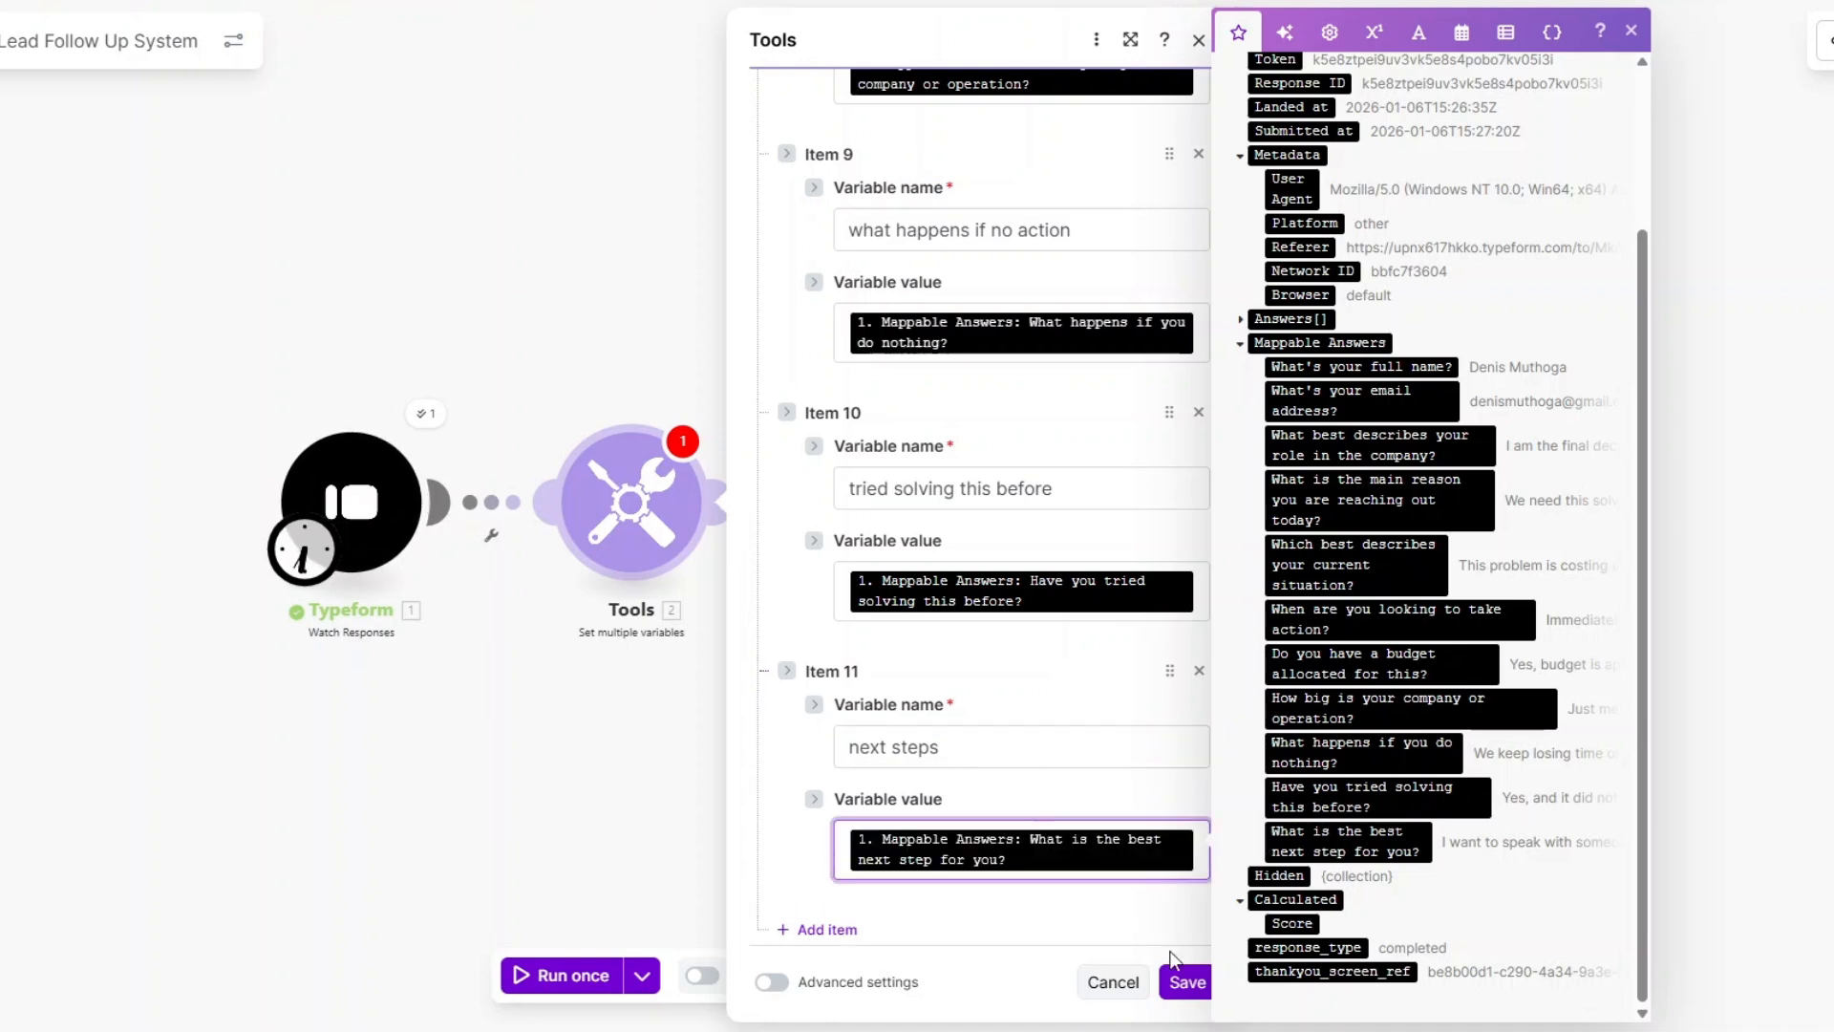
click(1185, 980)
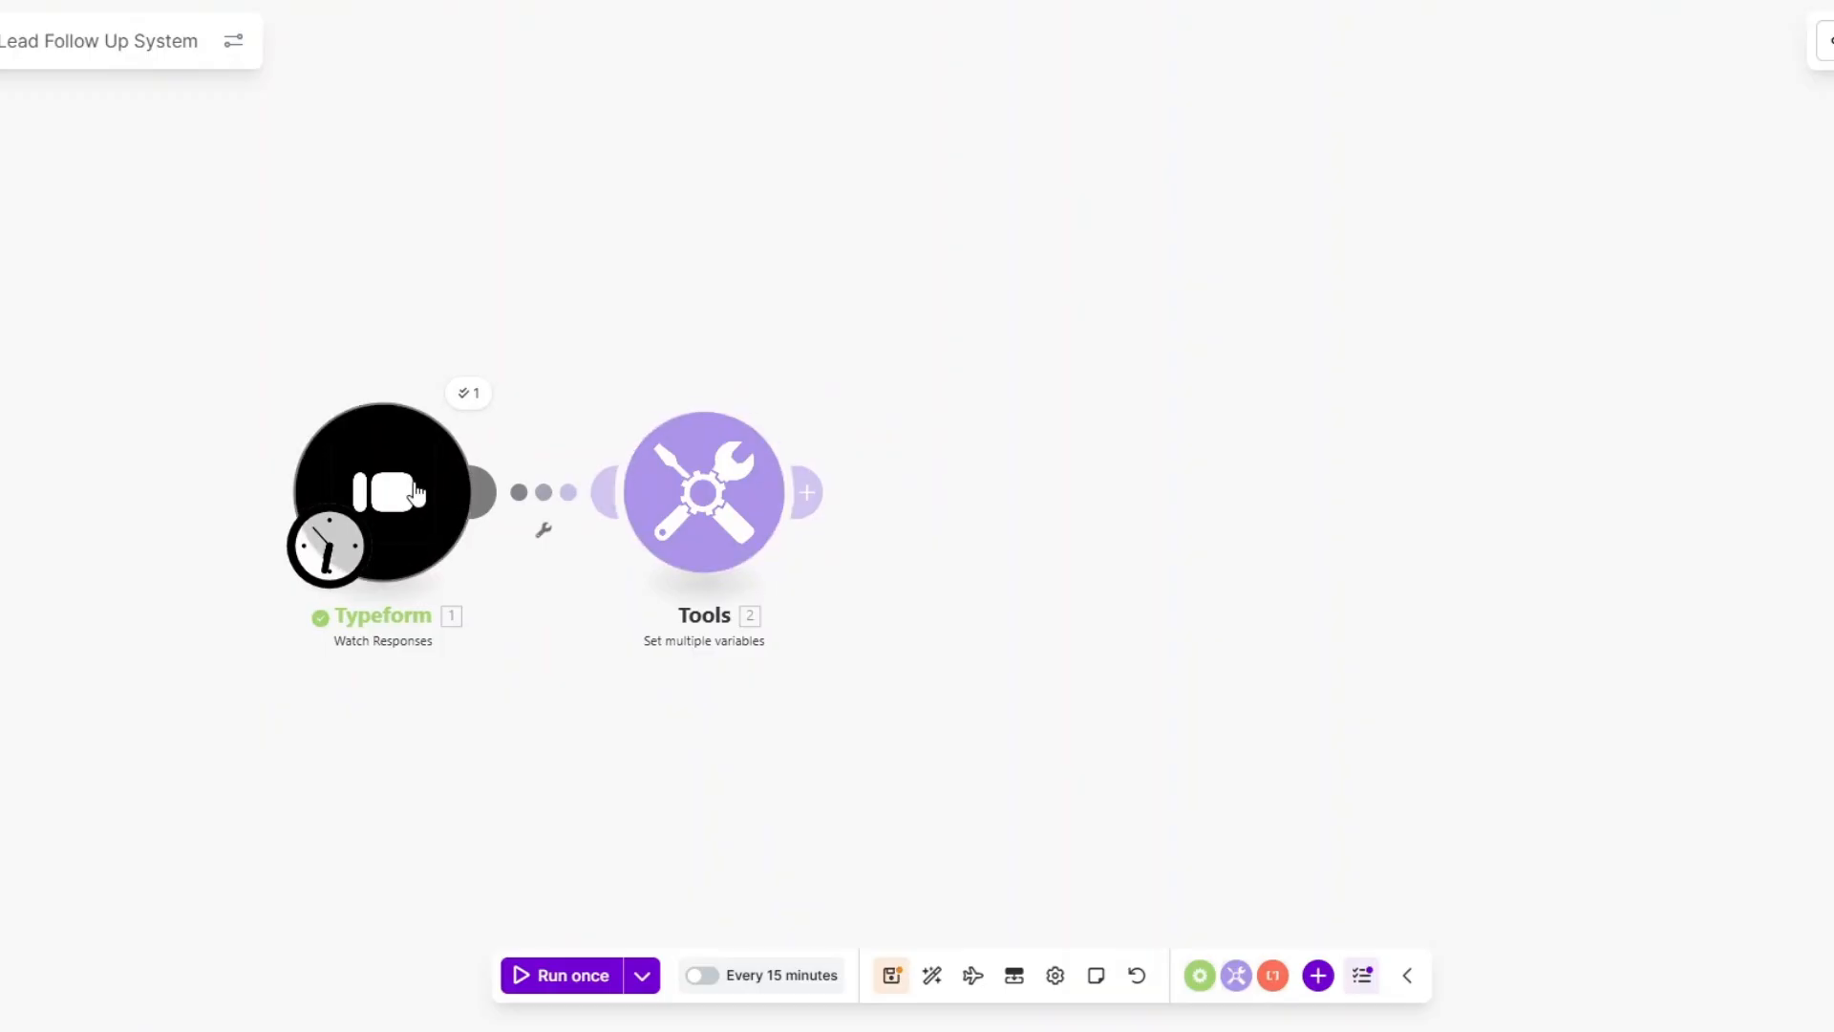
Start the trigger from the manually chosen test response and inspect the variables module's output.
right_click(438, 495)
click(507, 587)
click(507, 470)
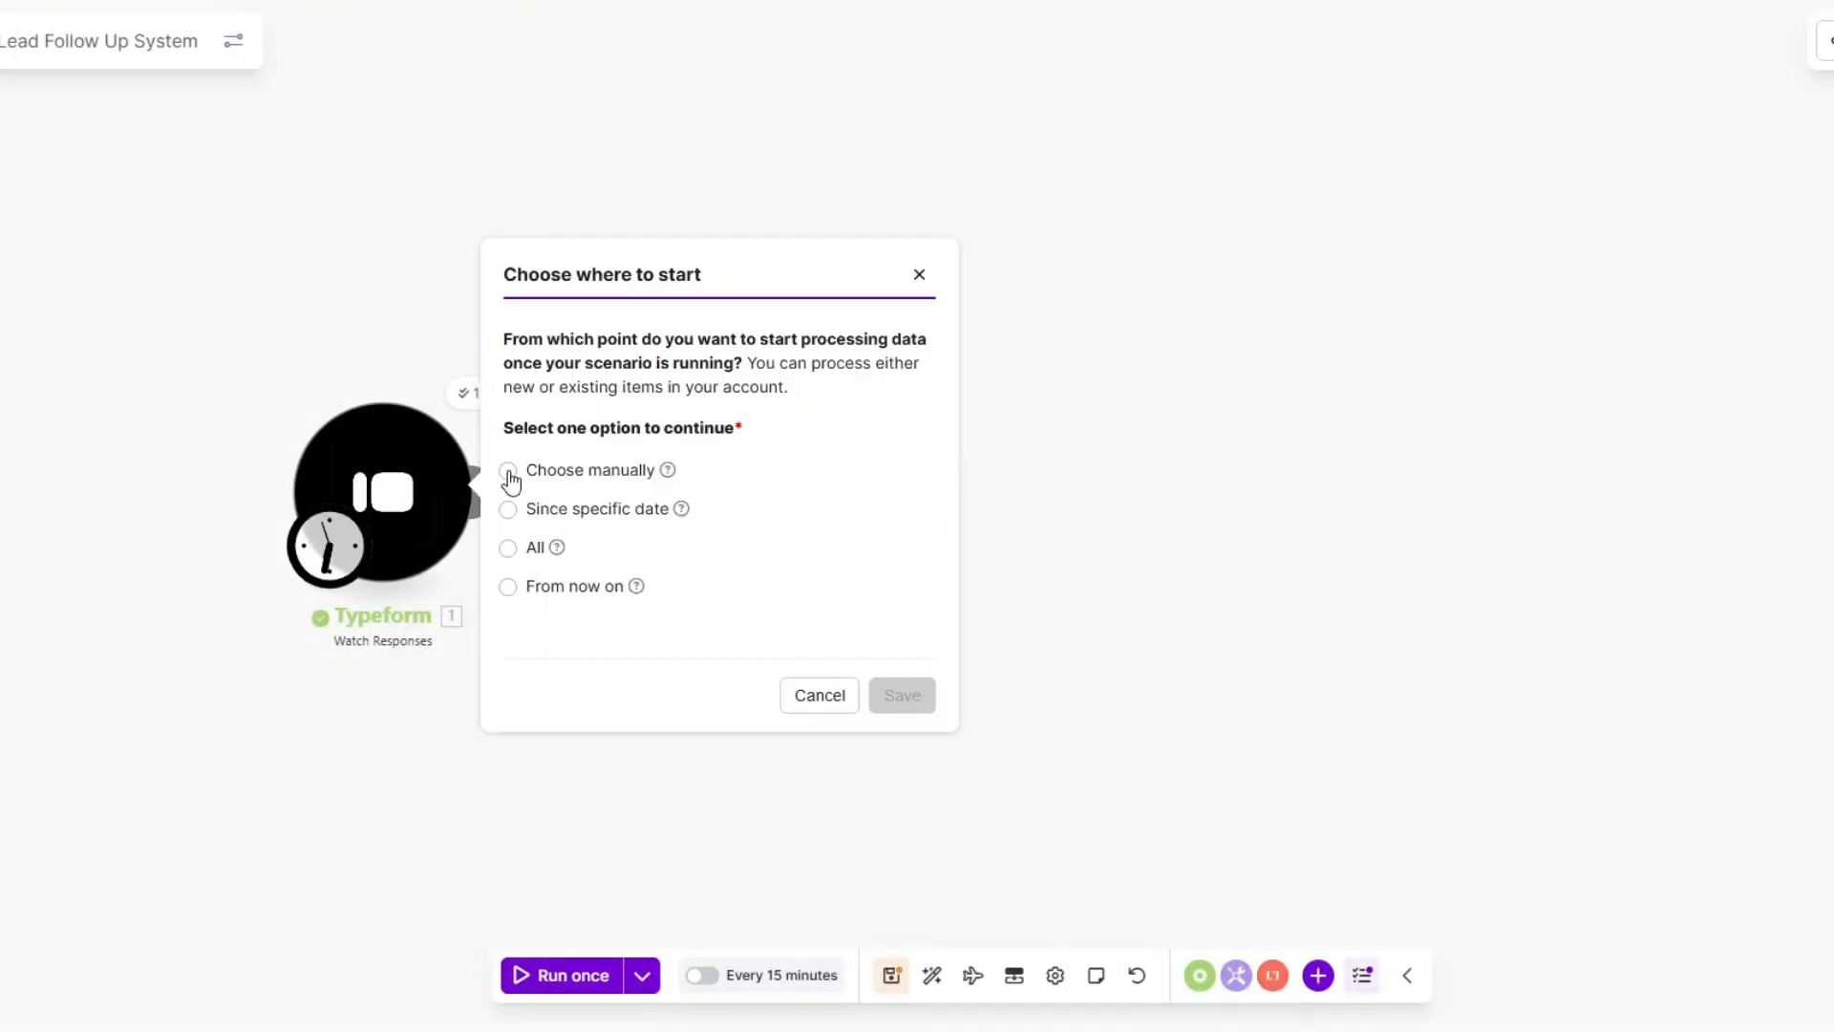
mouse_move(682, 511)
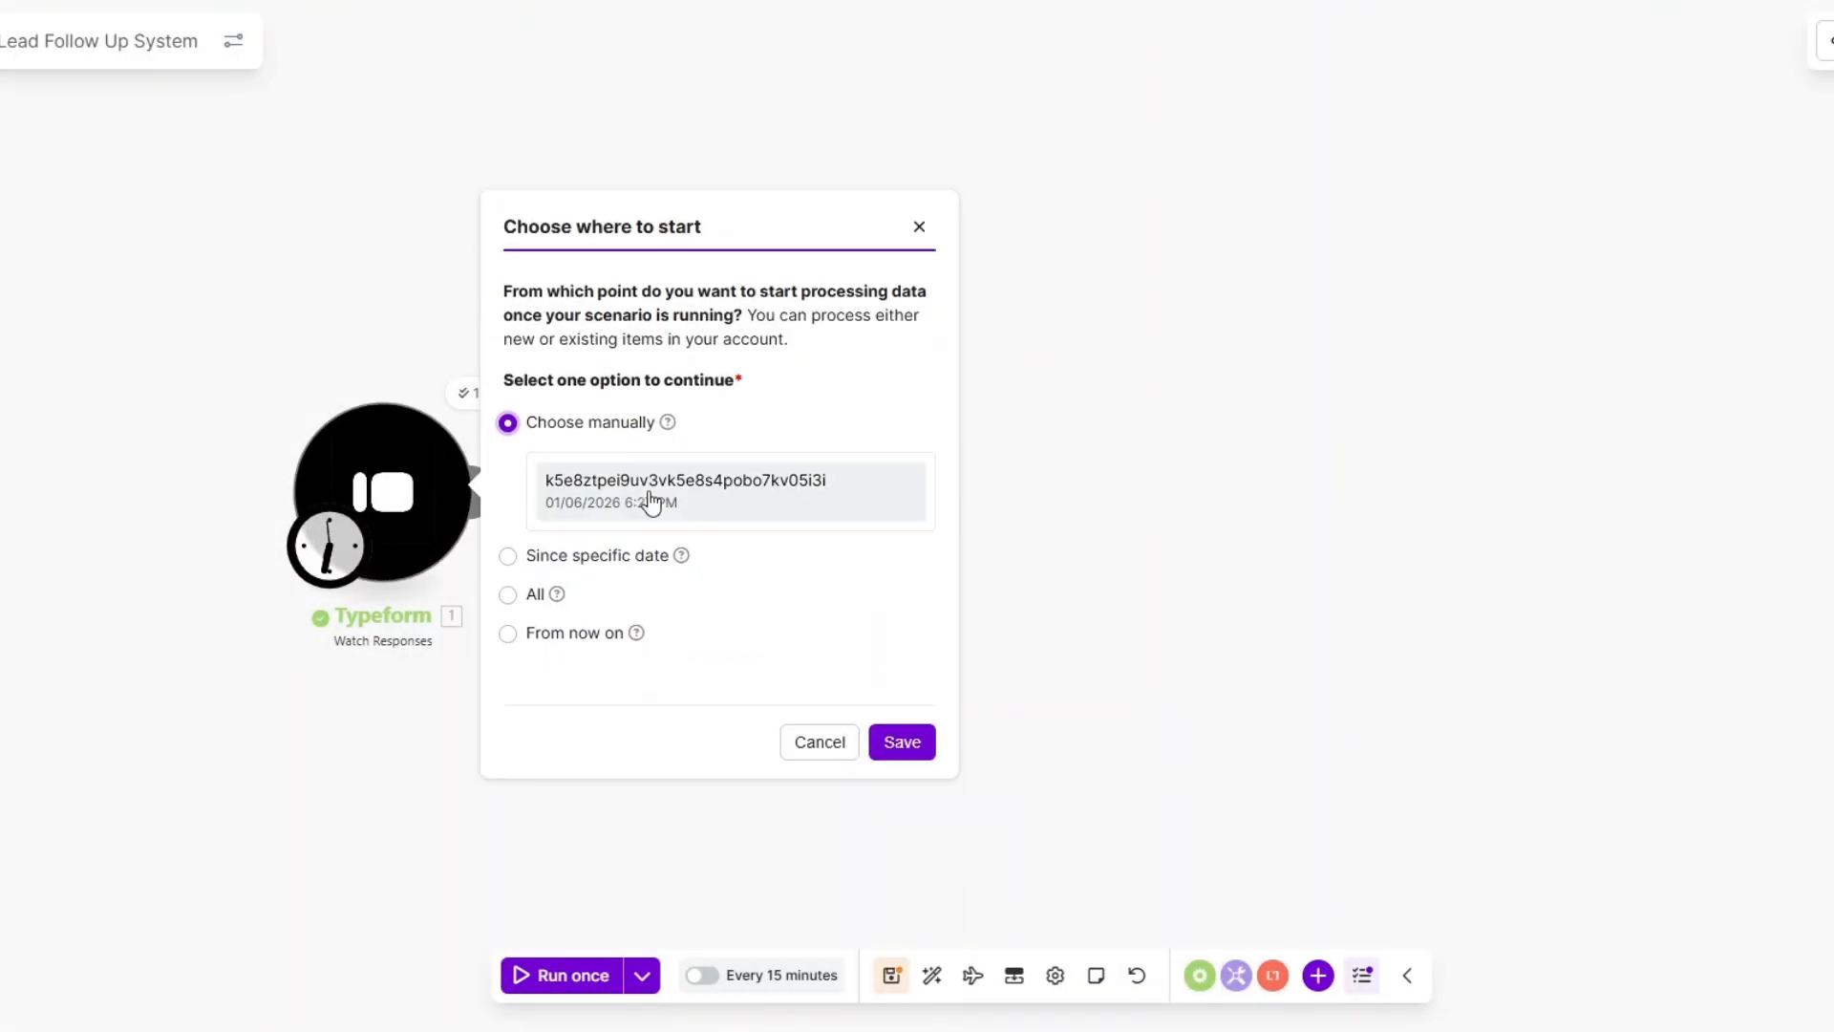
click(801, 497)
click(904, 744)
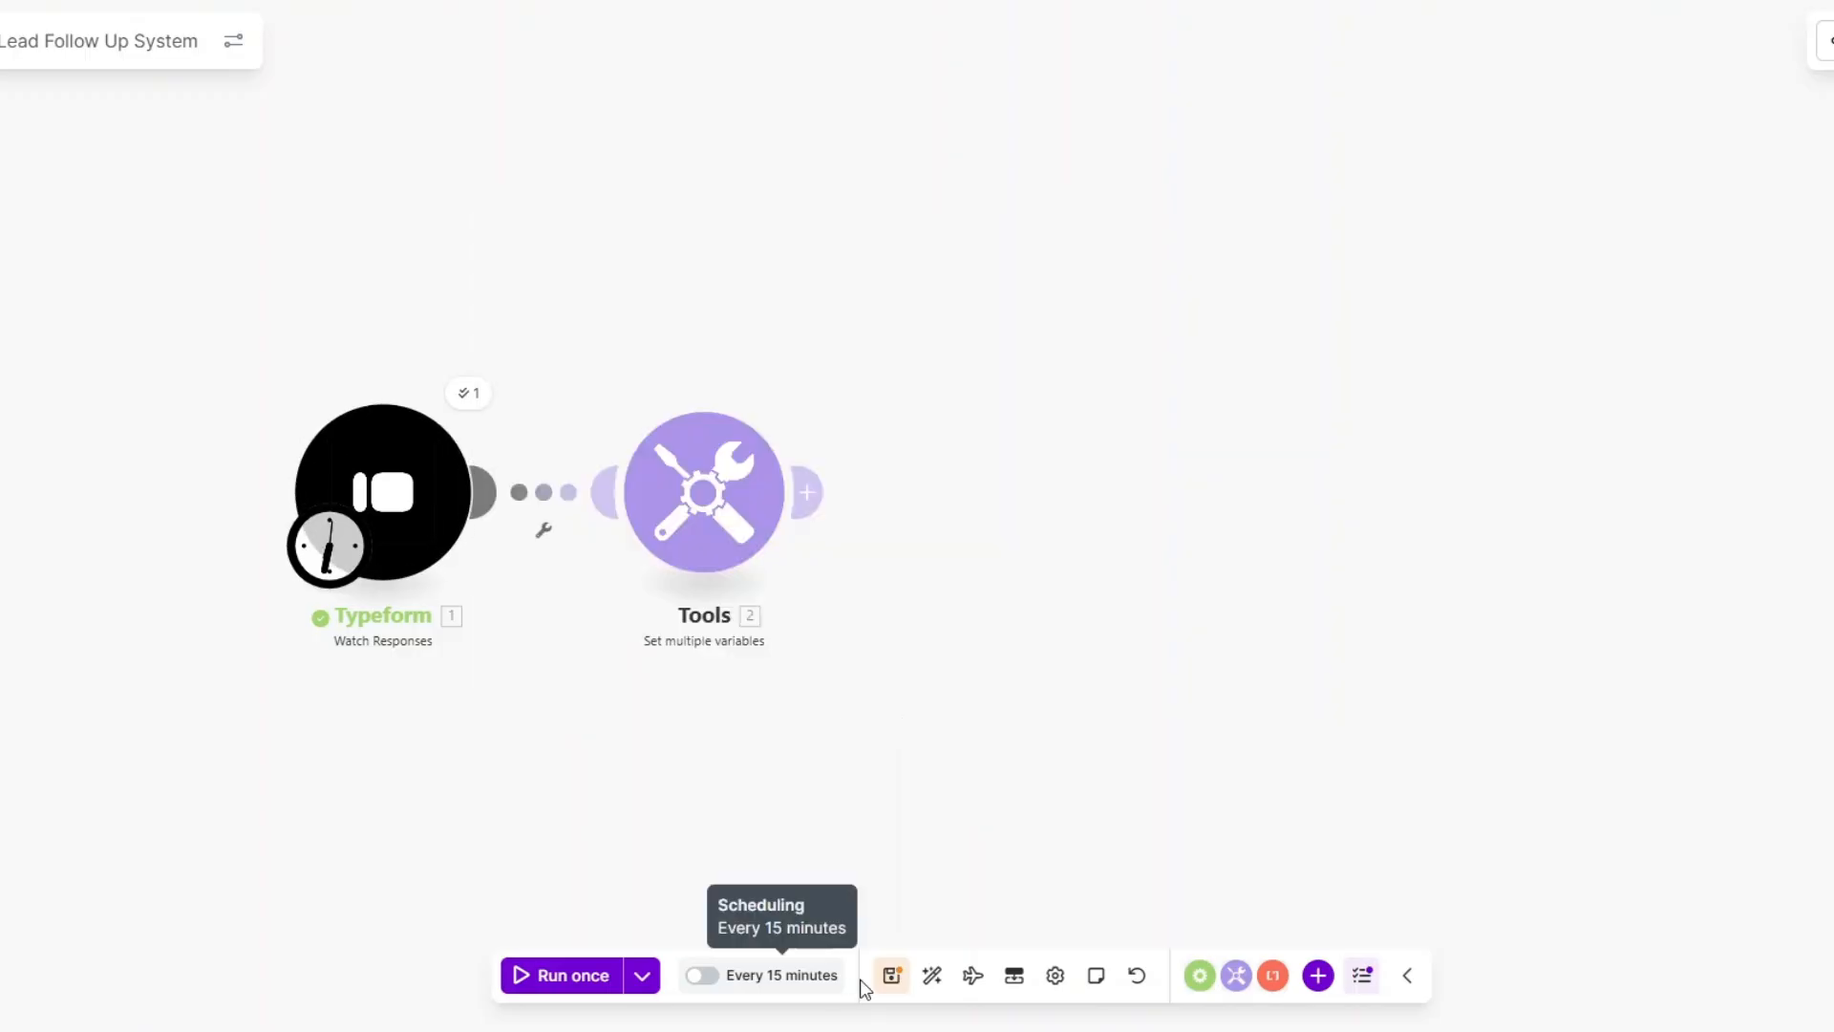
scroll(630, 806, down, 3)
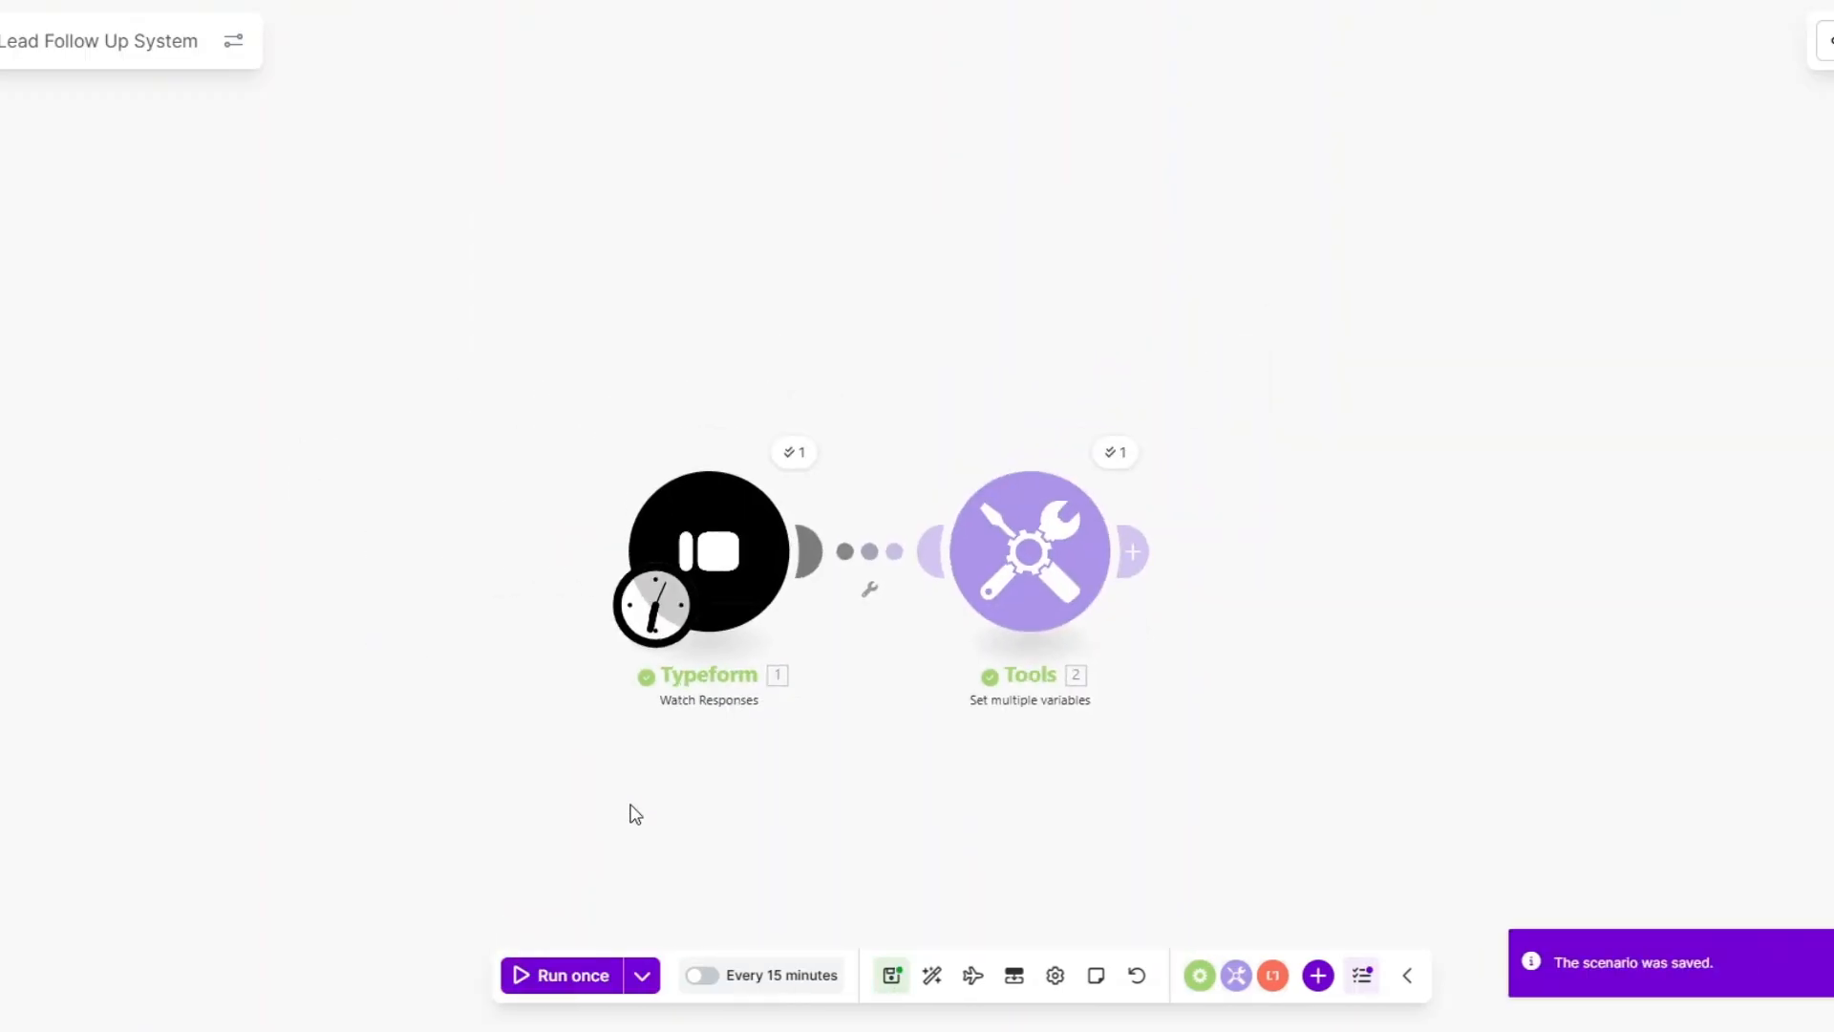
drag(630, 805, 204, 746)
click(686, 394)
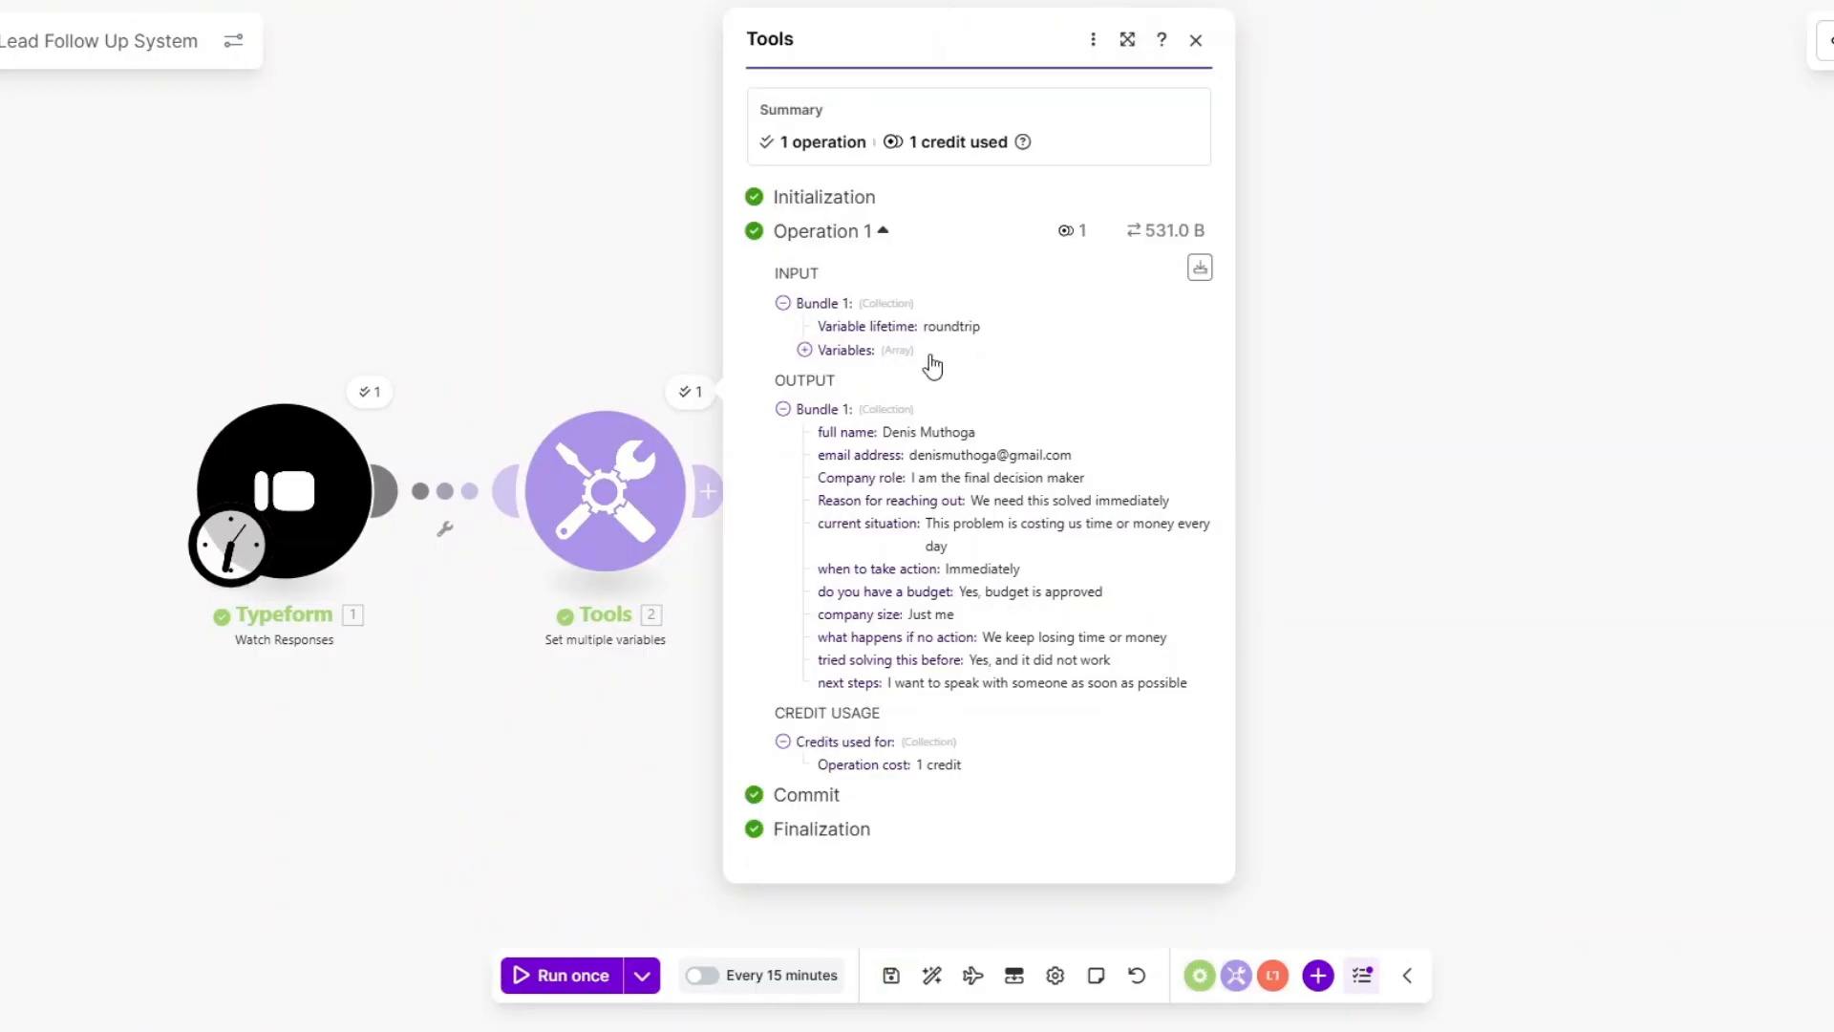
Rename the Typeform trigger module to 'Lead Submission Data'.
right_click(285, 491)
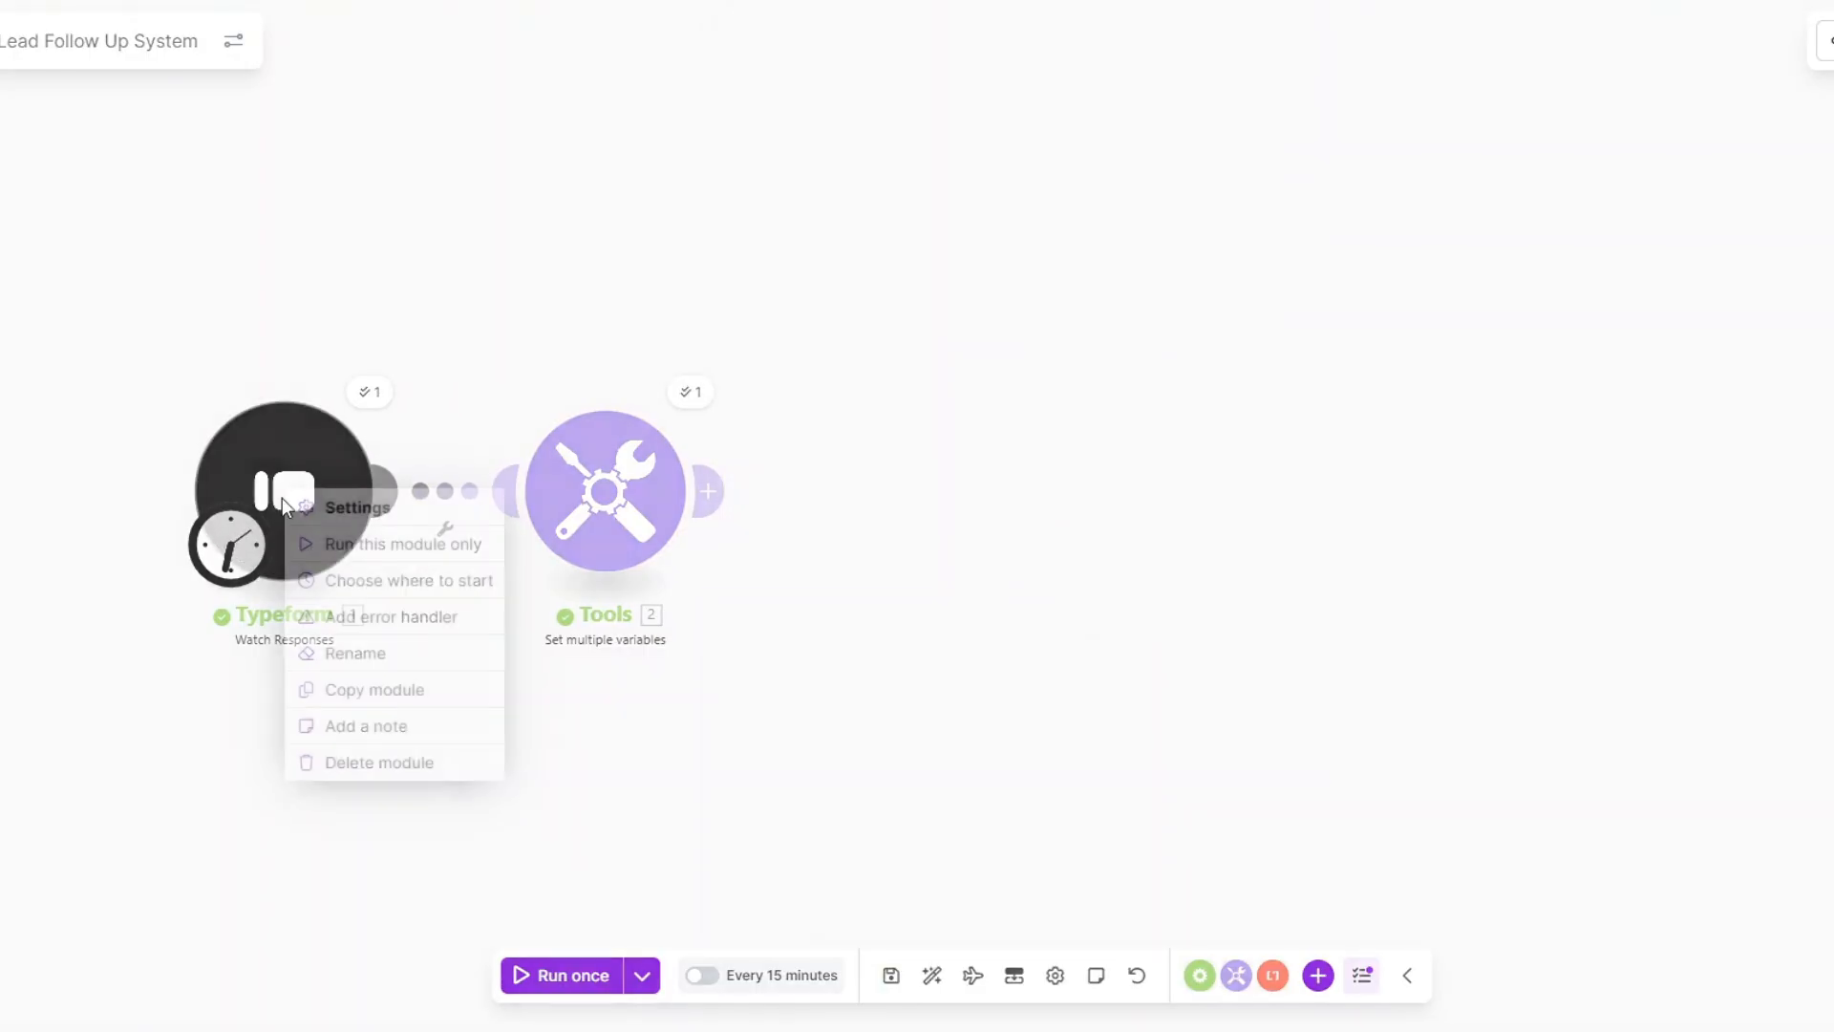
click(345, 657)
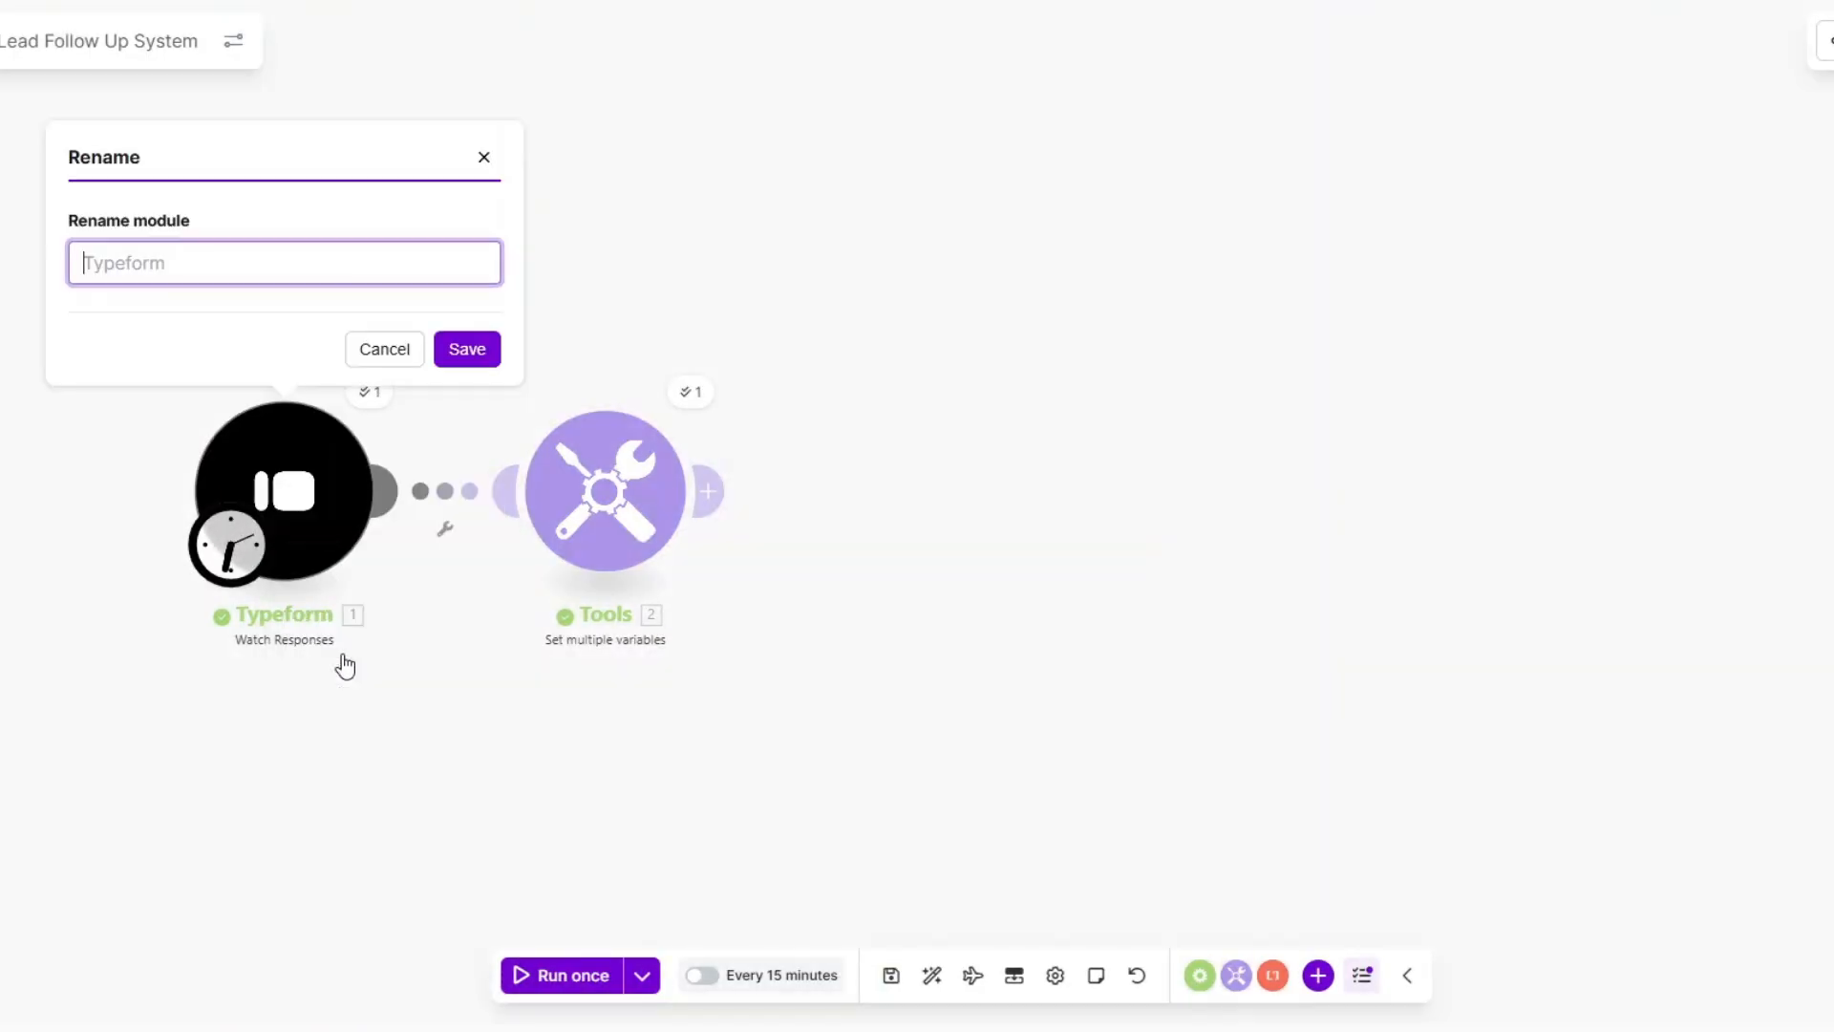
text(Lead Submi)
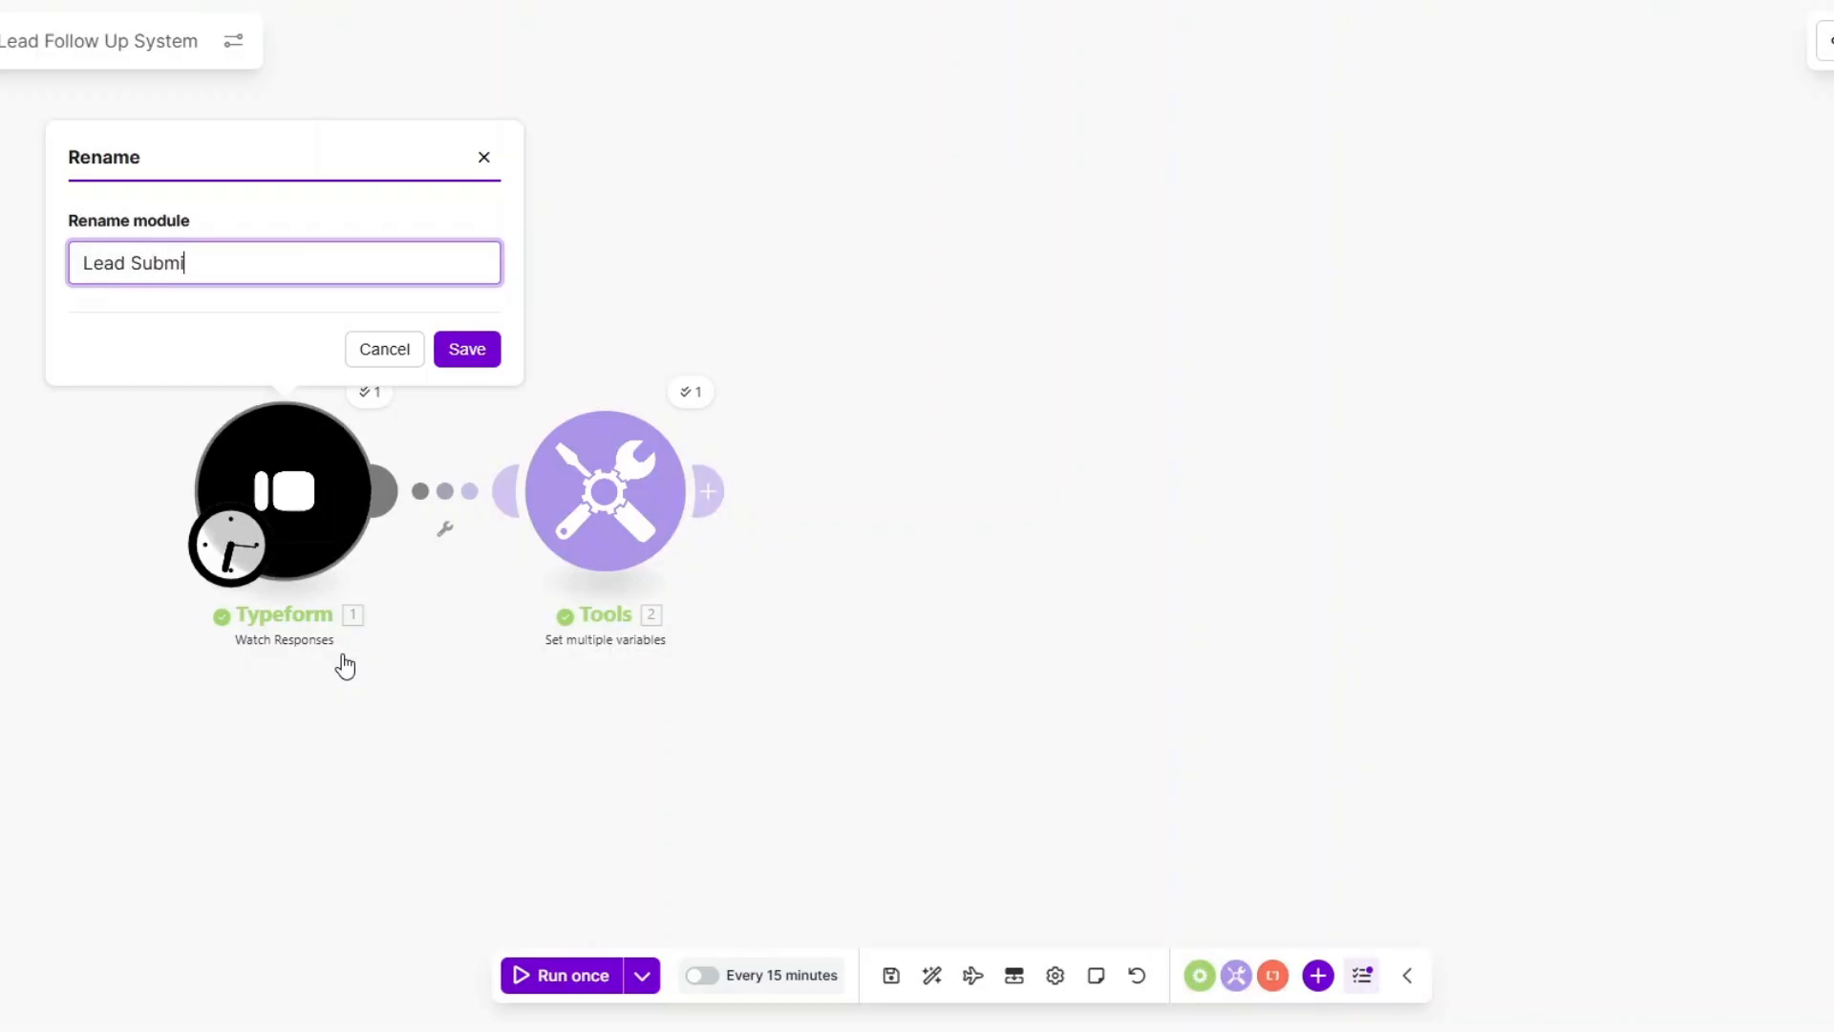
text(ssion Data)
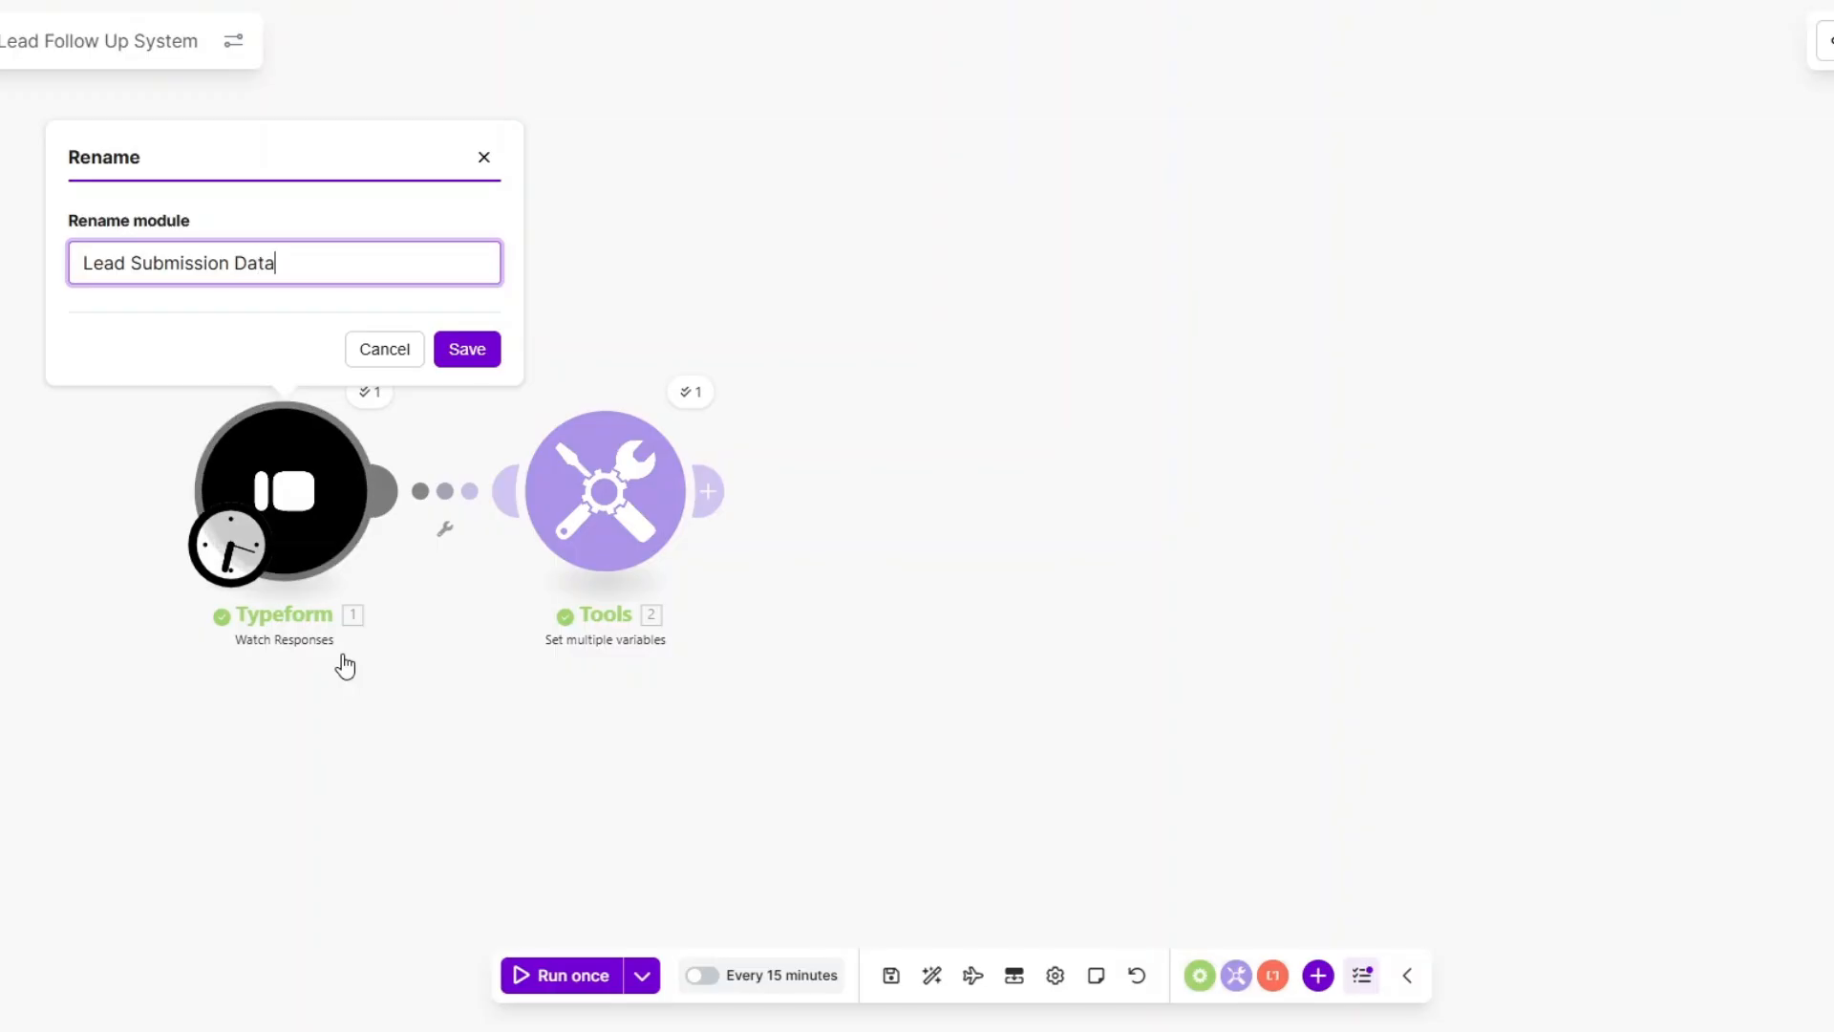
click(465, 352)
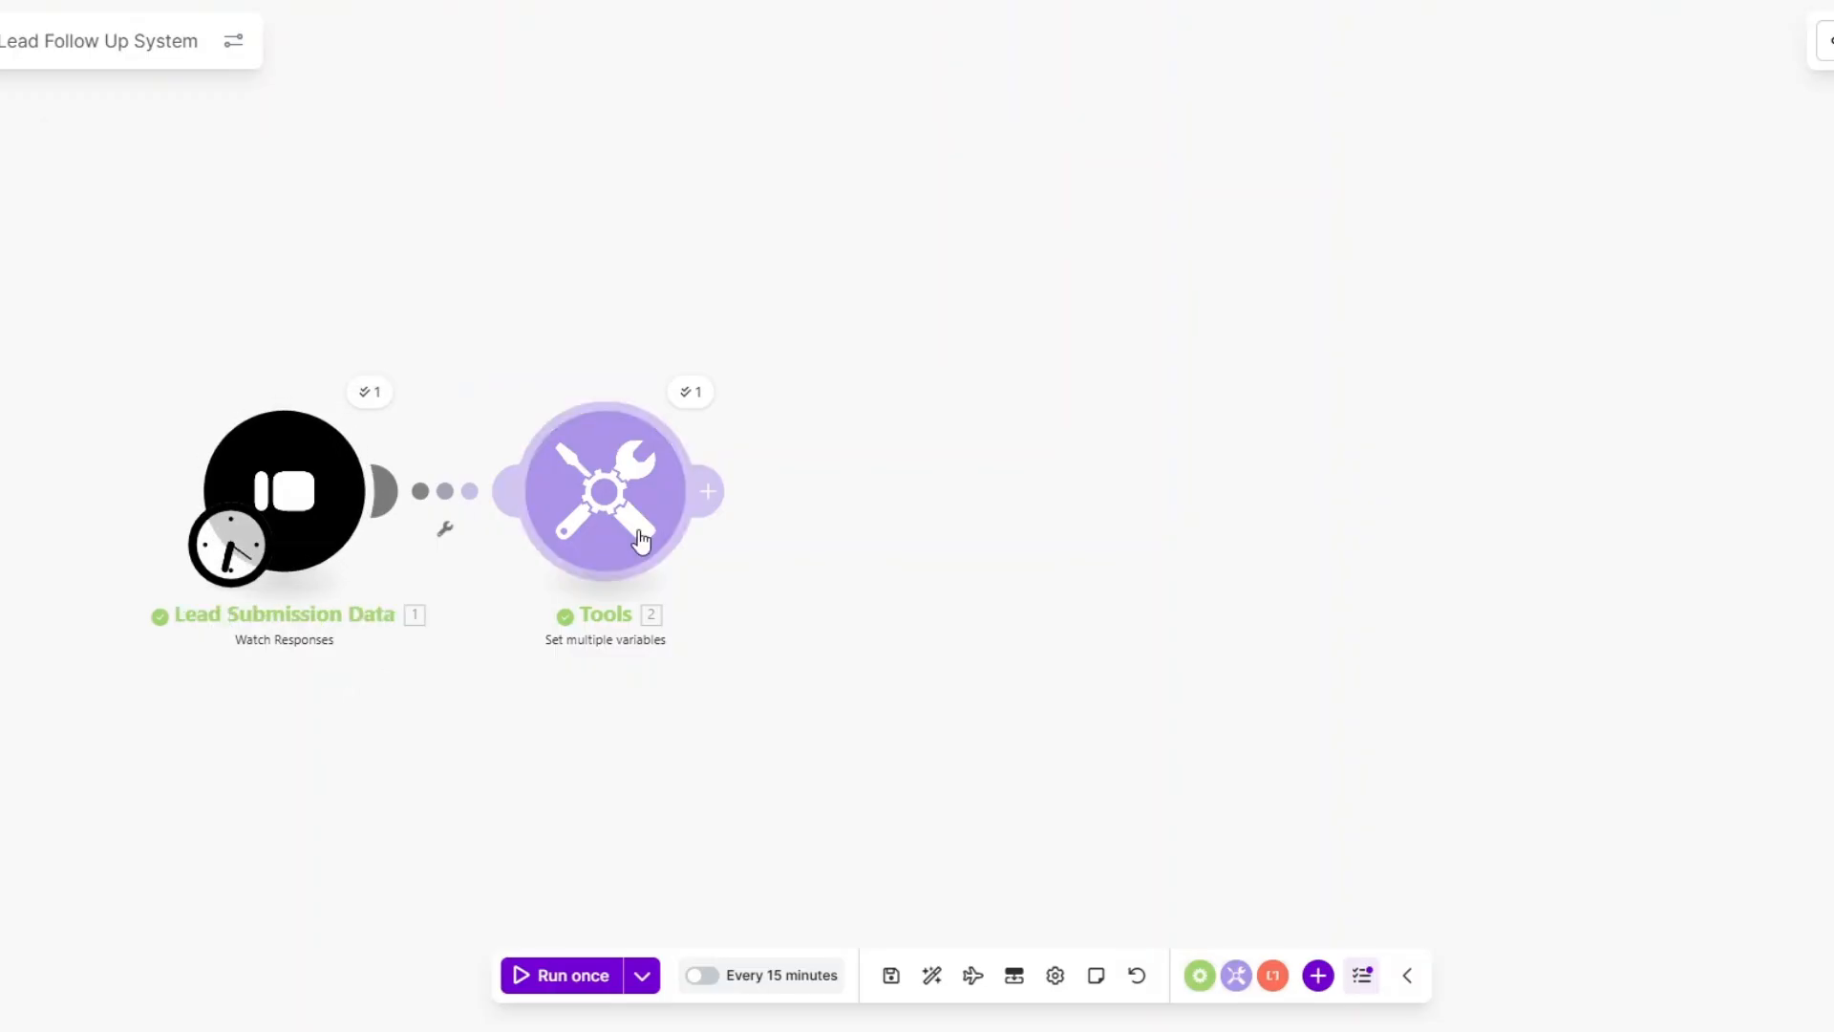
Rename the Tools module to 'Set Submission Data Variables' and shift the canvas for room.
right_click(642, 544)
click(709, 673)
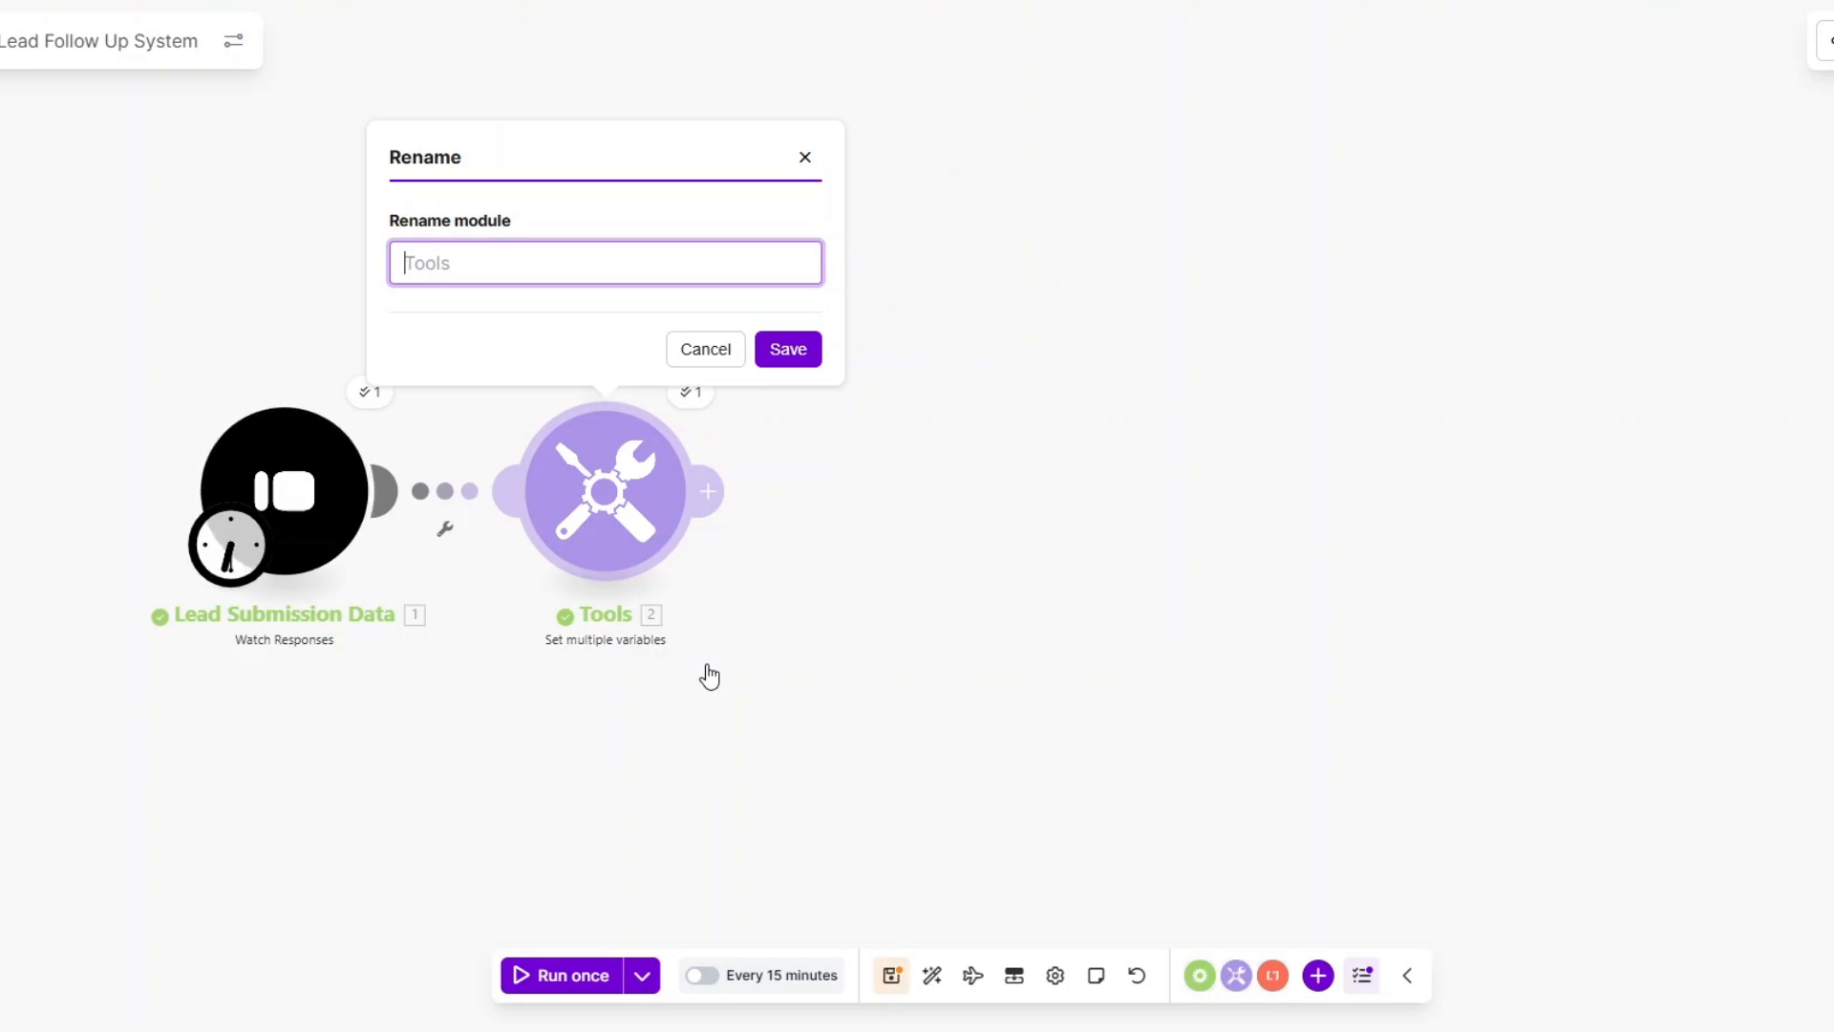
text(Set Submission Data Variables)
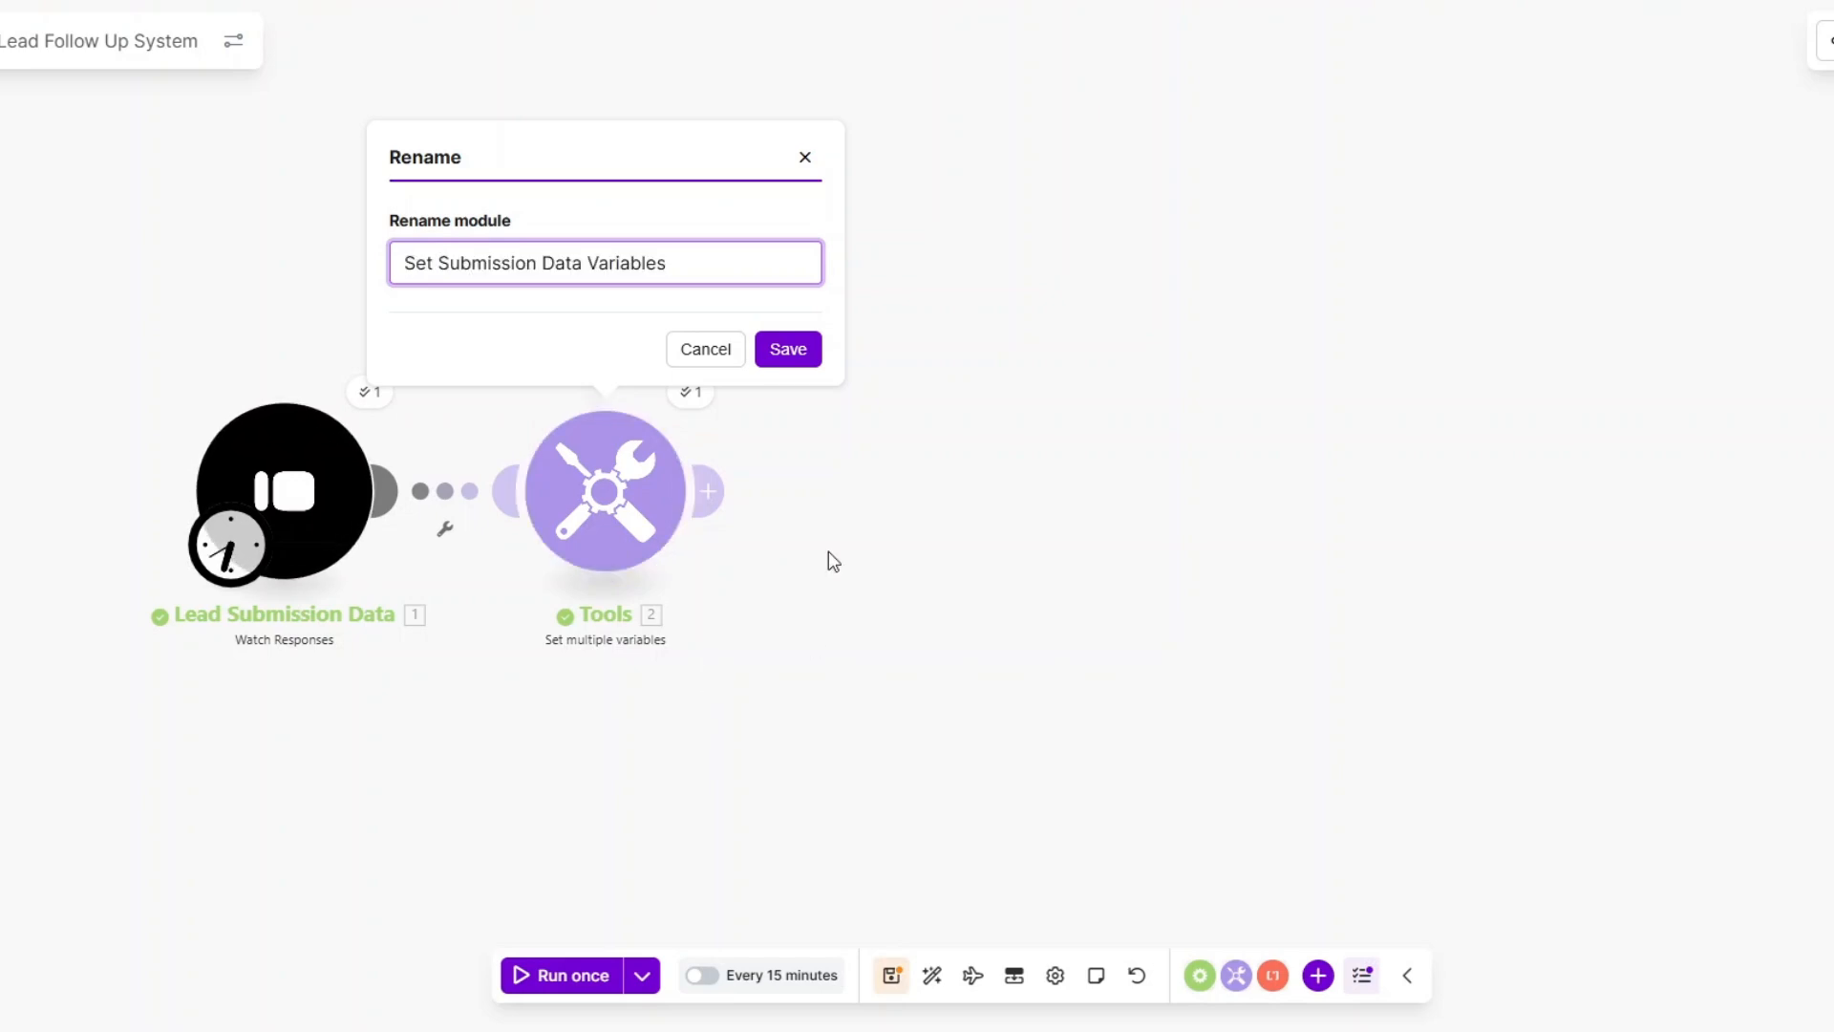
click(788, 351)
scroll(788, 493, down, 1)
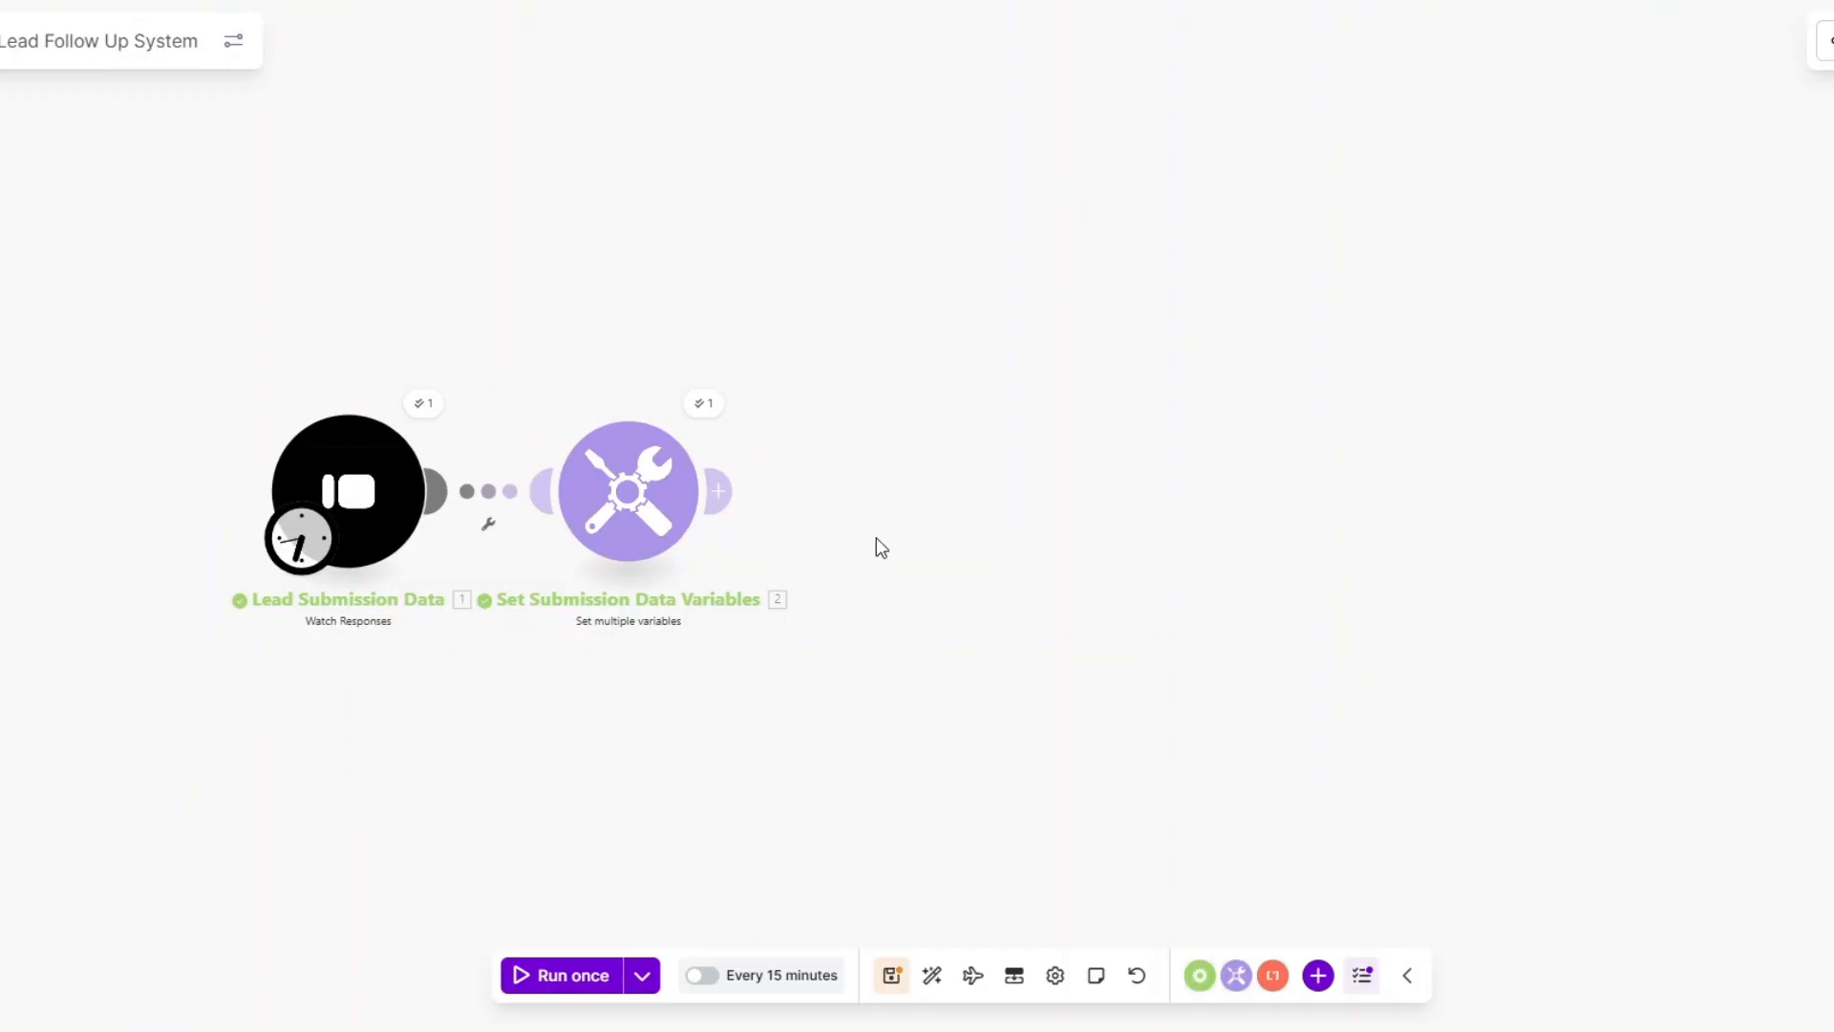
drag(875, 537, 646, 531)
Add a Tools Sleep module with a 3-second delay, followed by an empty new module.
click(511, 491)
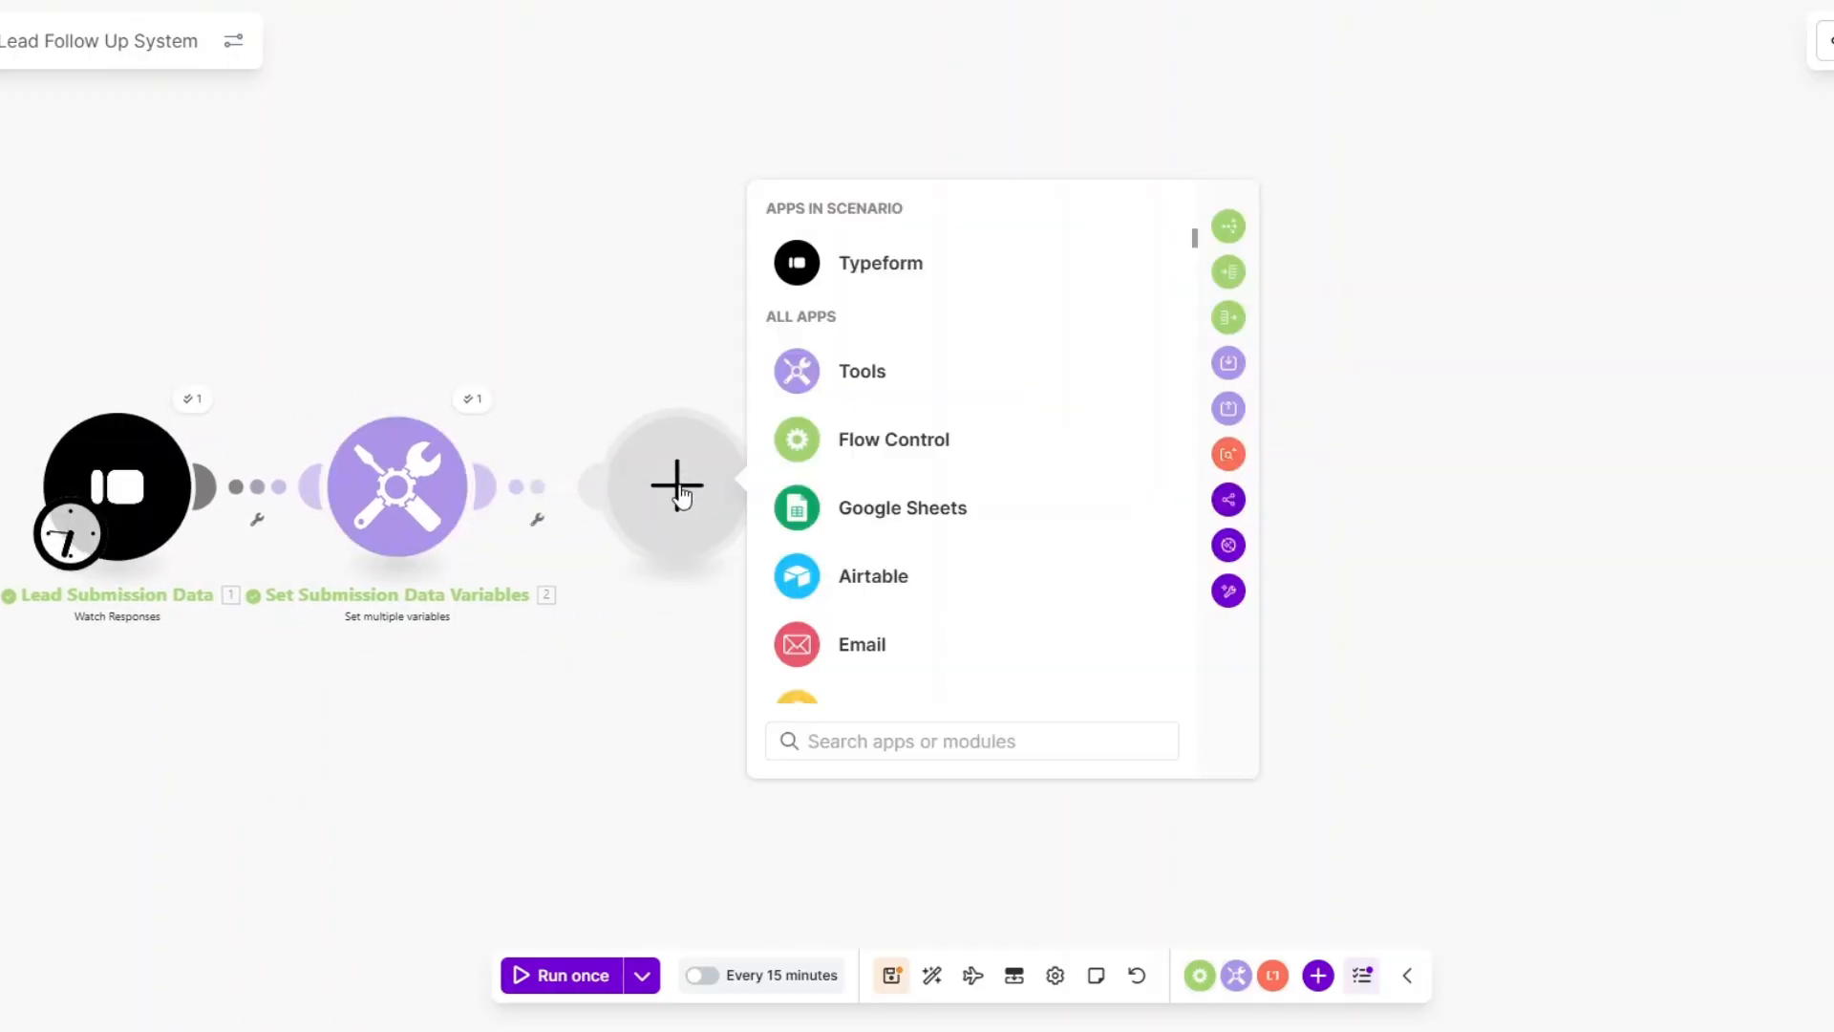
click(853, 382)
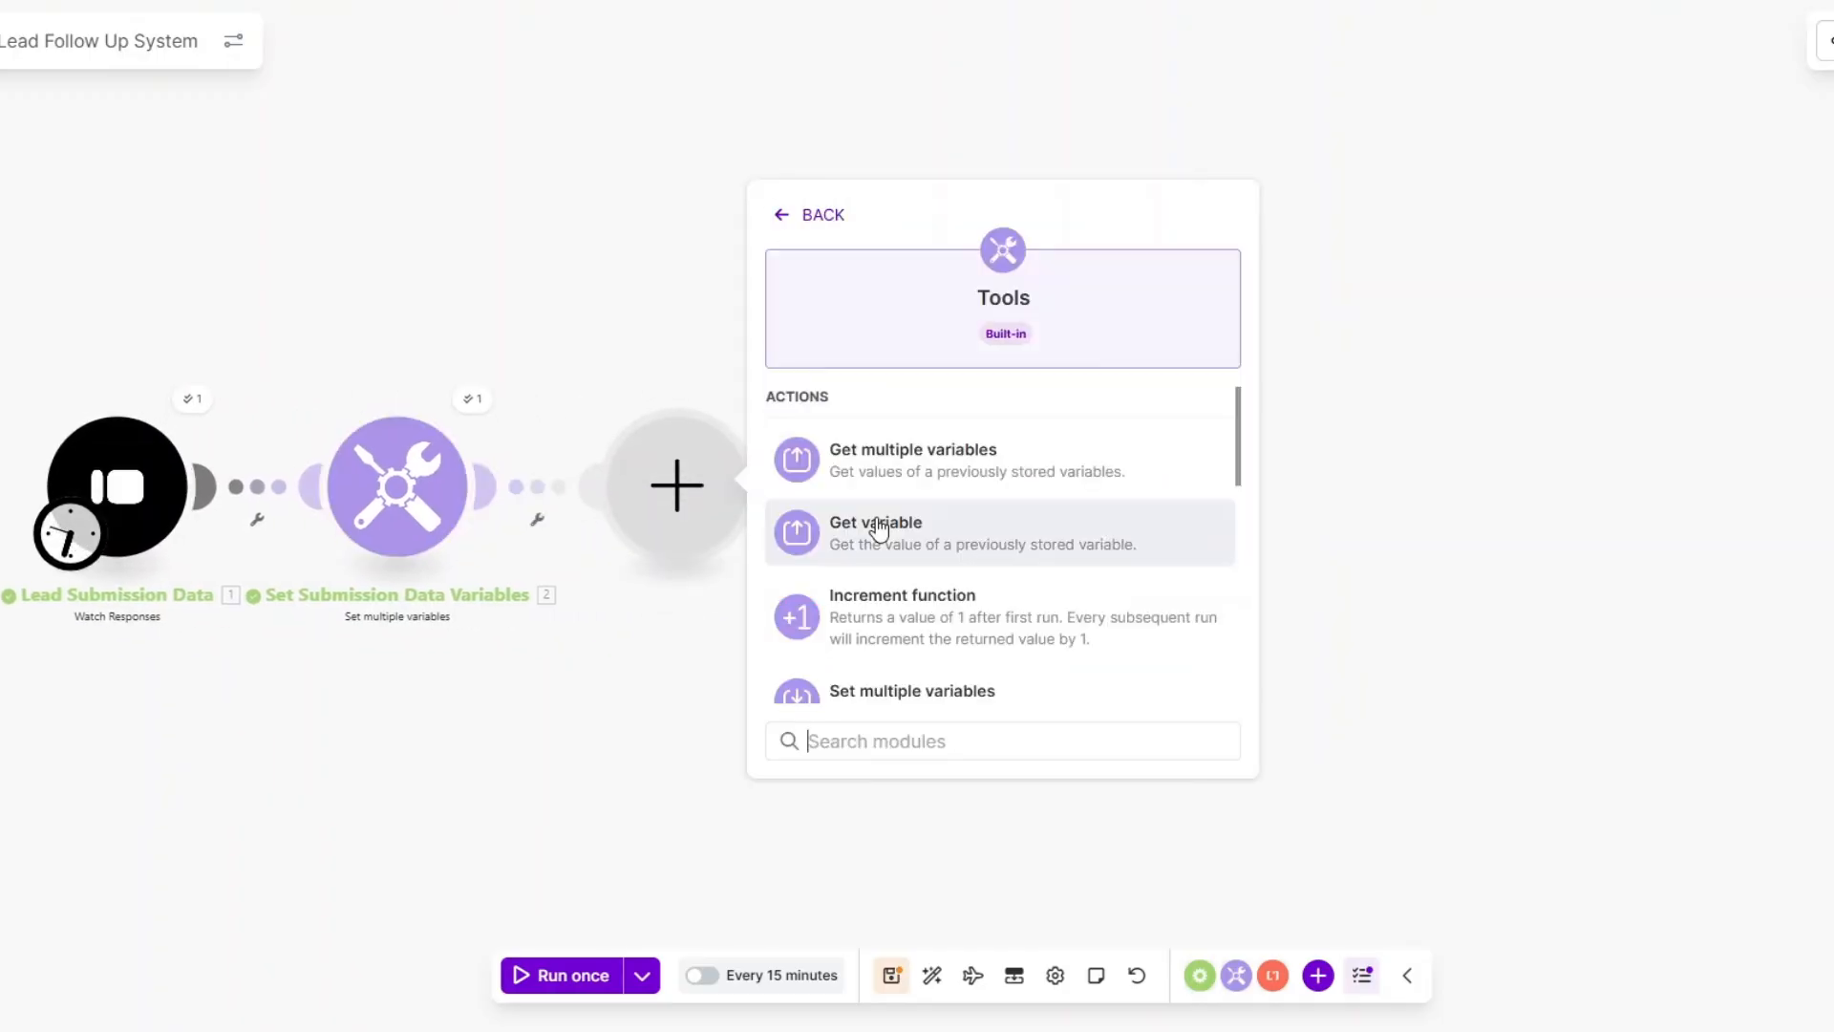
scroll(874, 533, down, 3)
key(Escape)
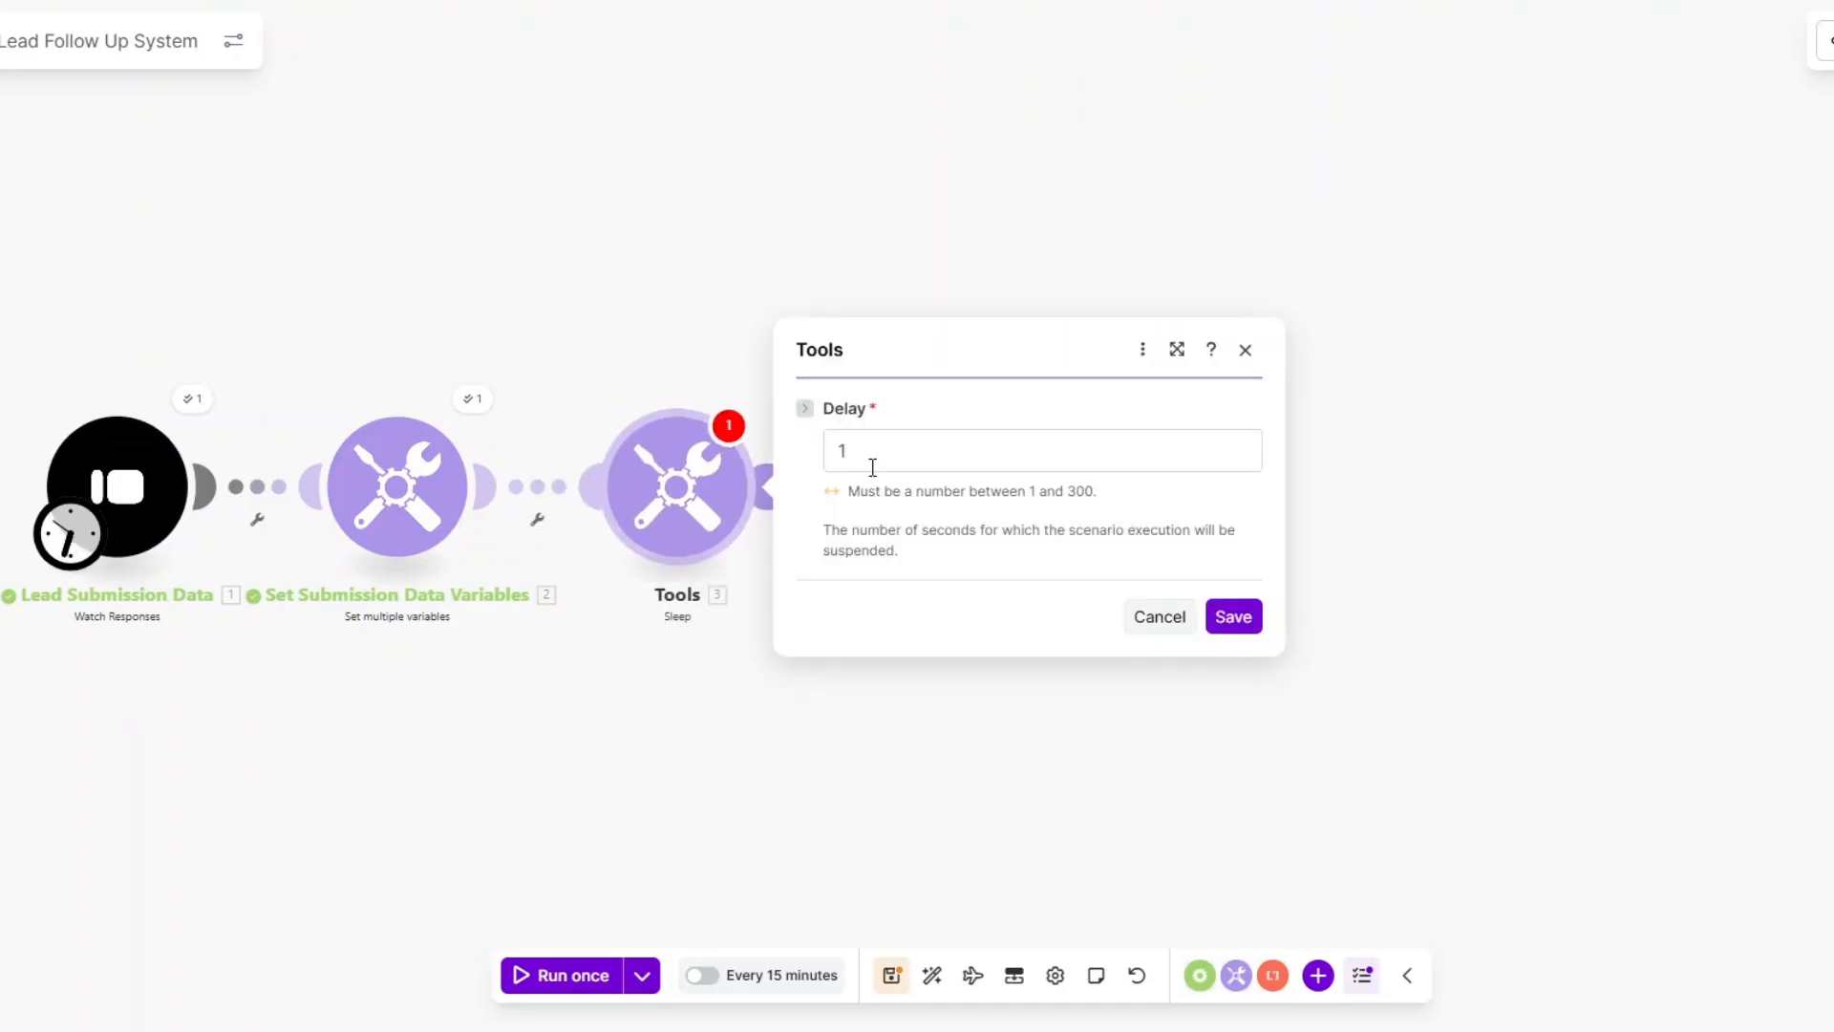
click(847, 453)
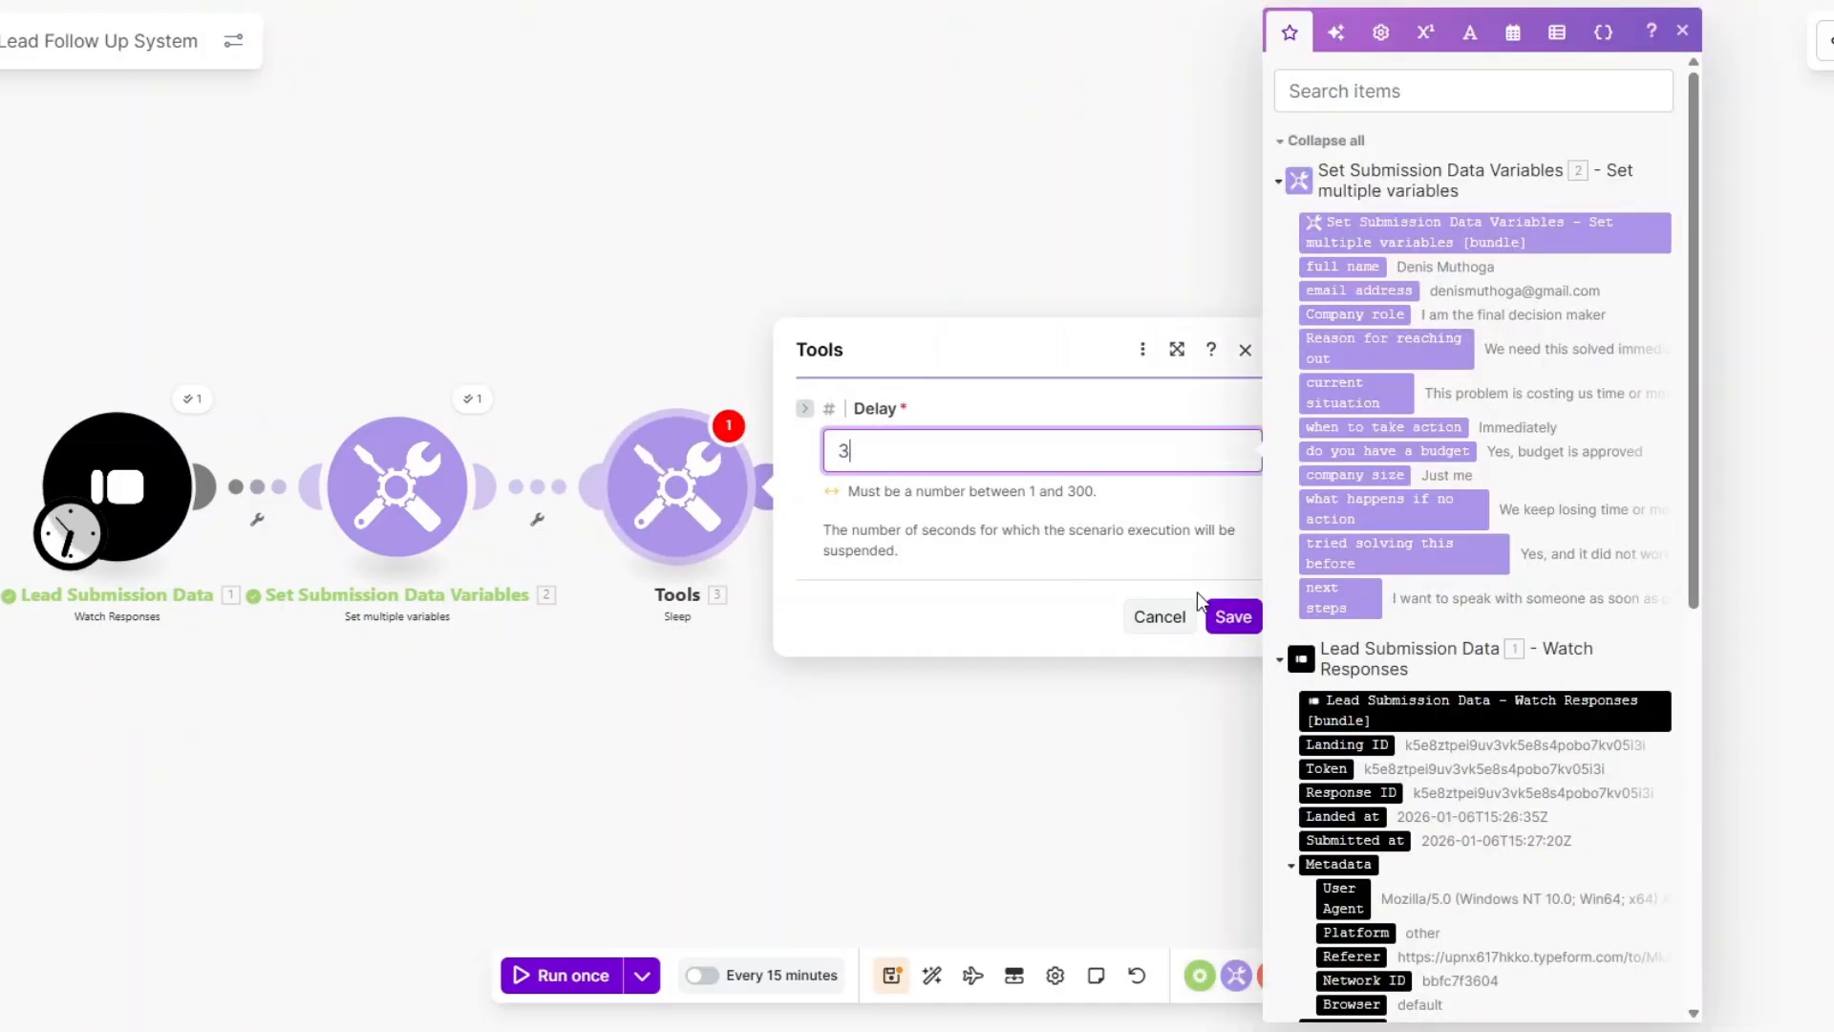
click(1233, 616)
click(774, 489)
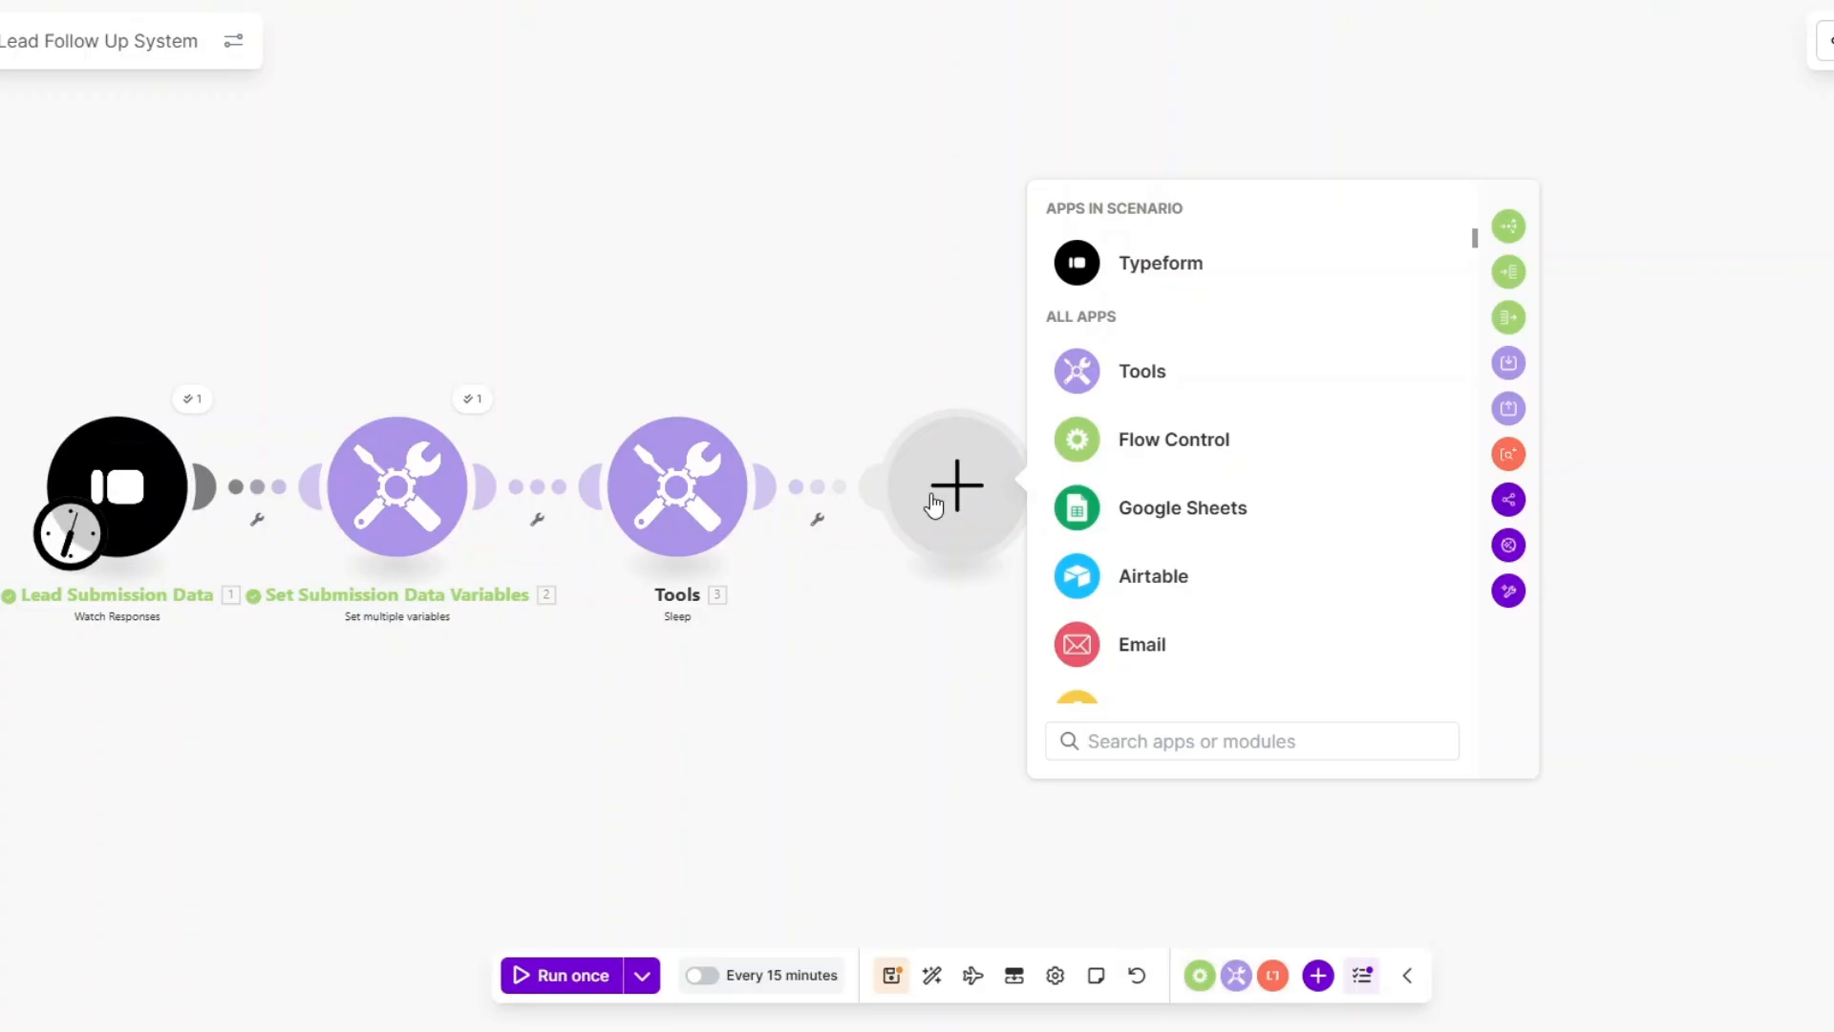
Add a Google Gemini AI 'Generate a response' module after the Sleep step.
scroll(1105, 489, down, 2)
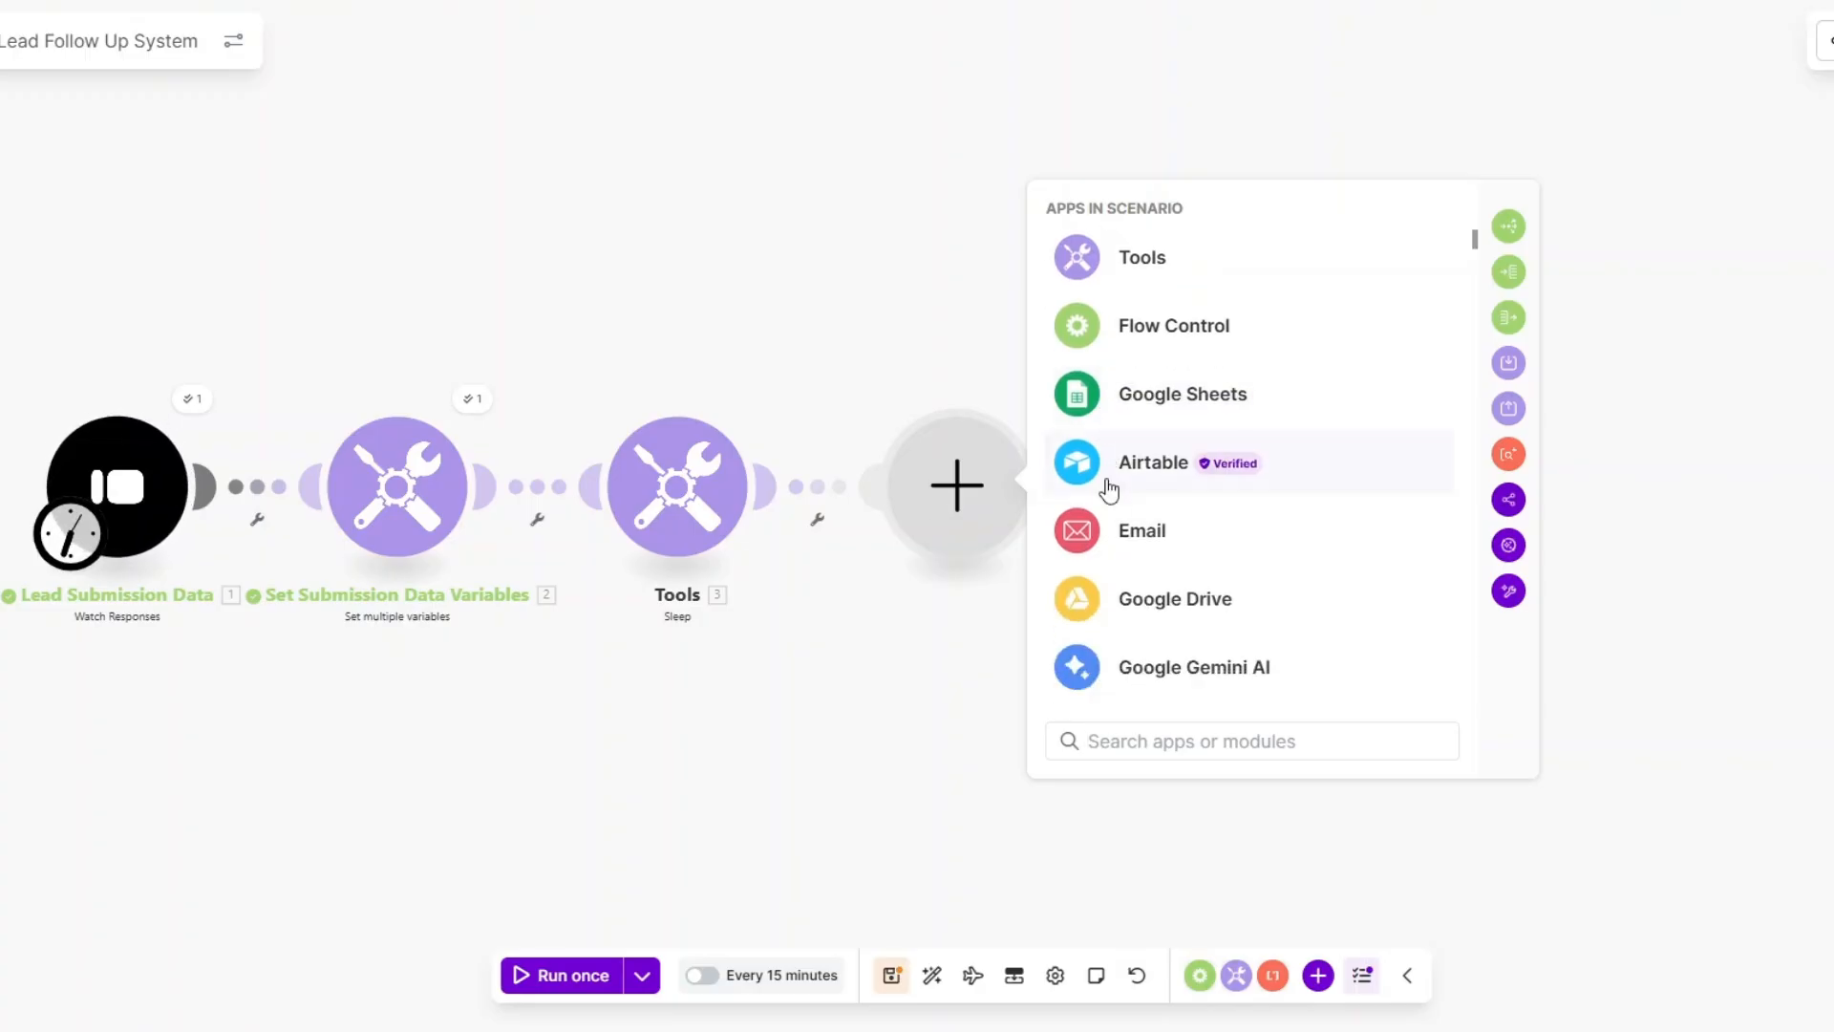
click(1154, 667)
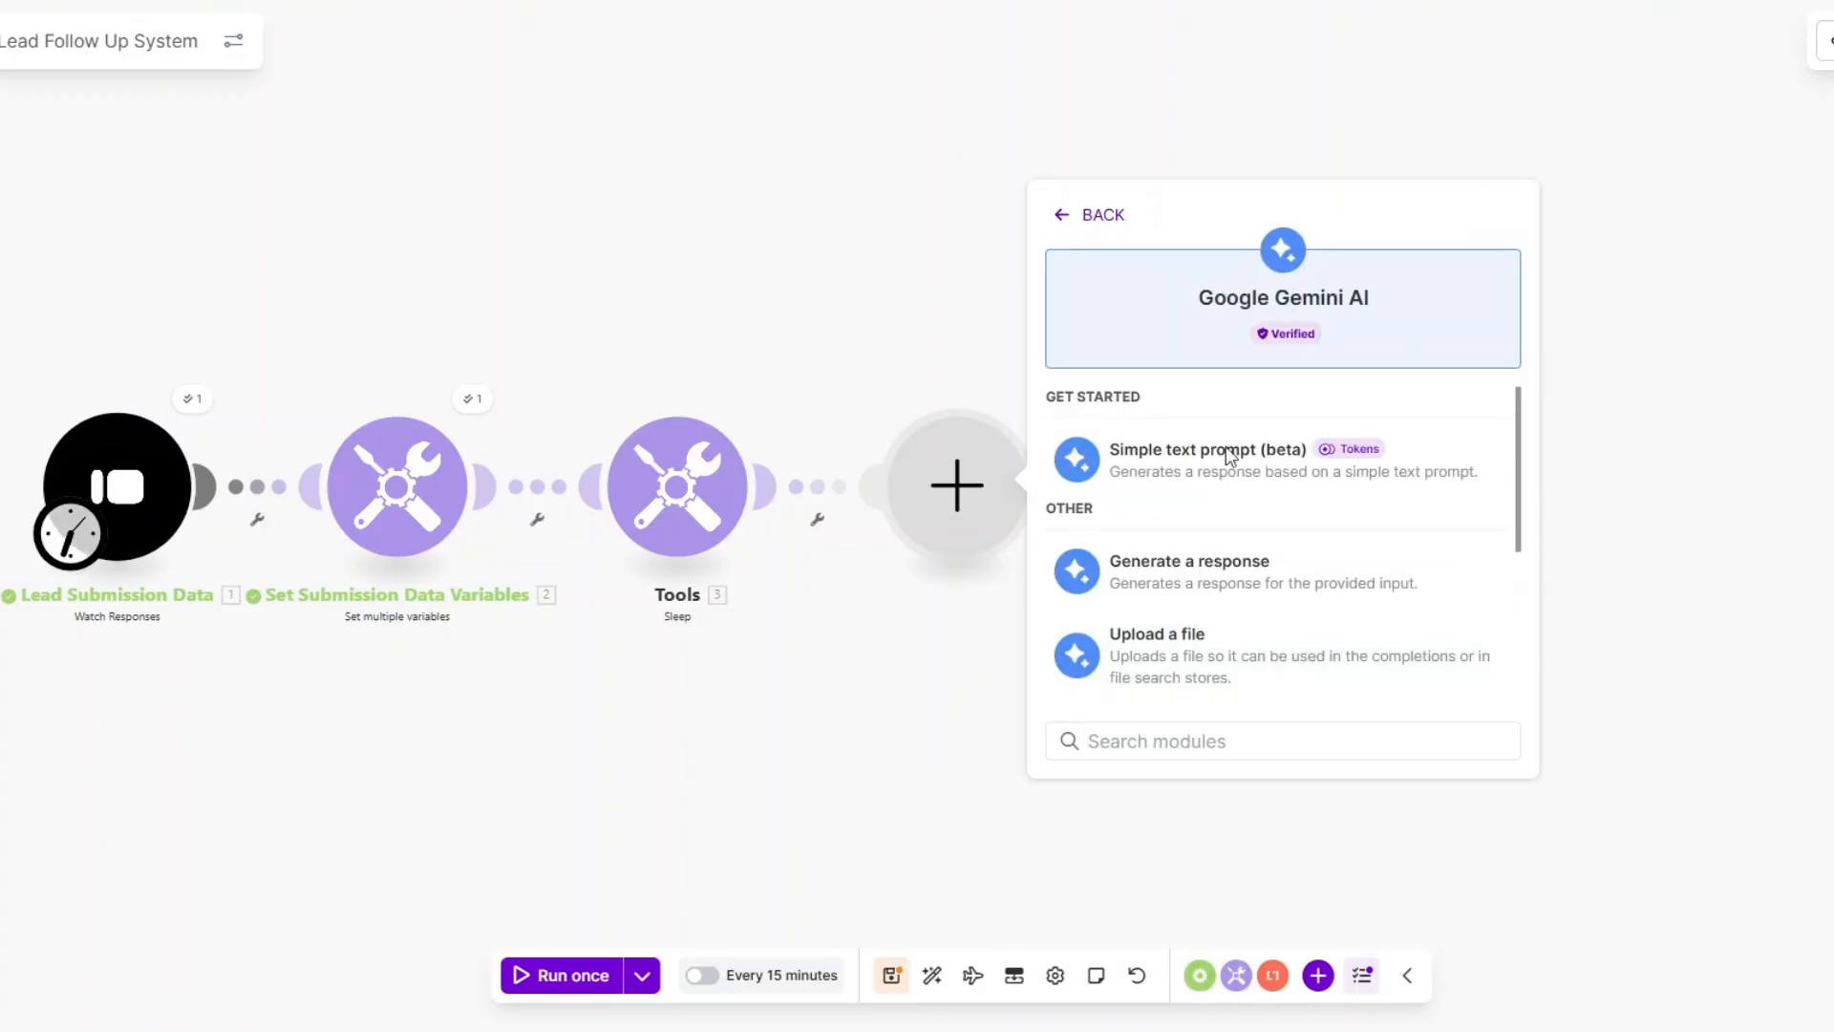
click(1187, 571)
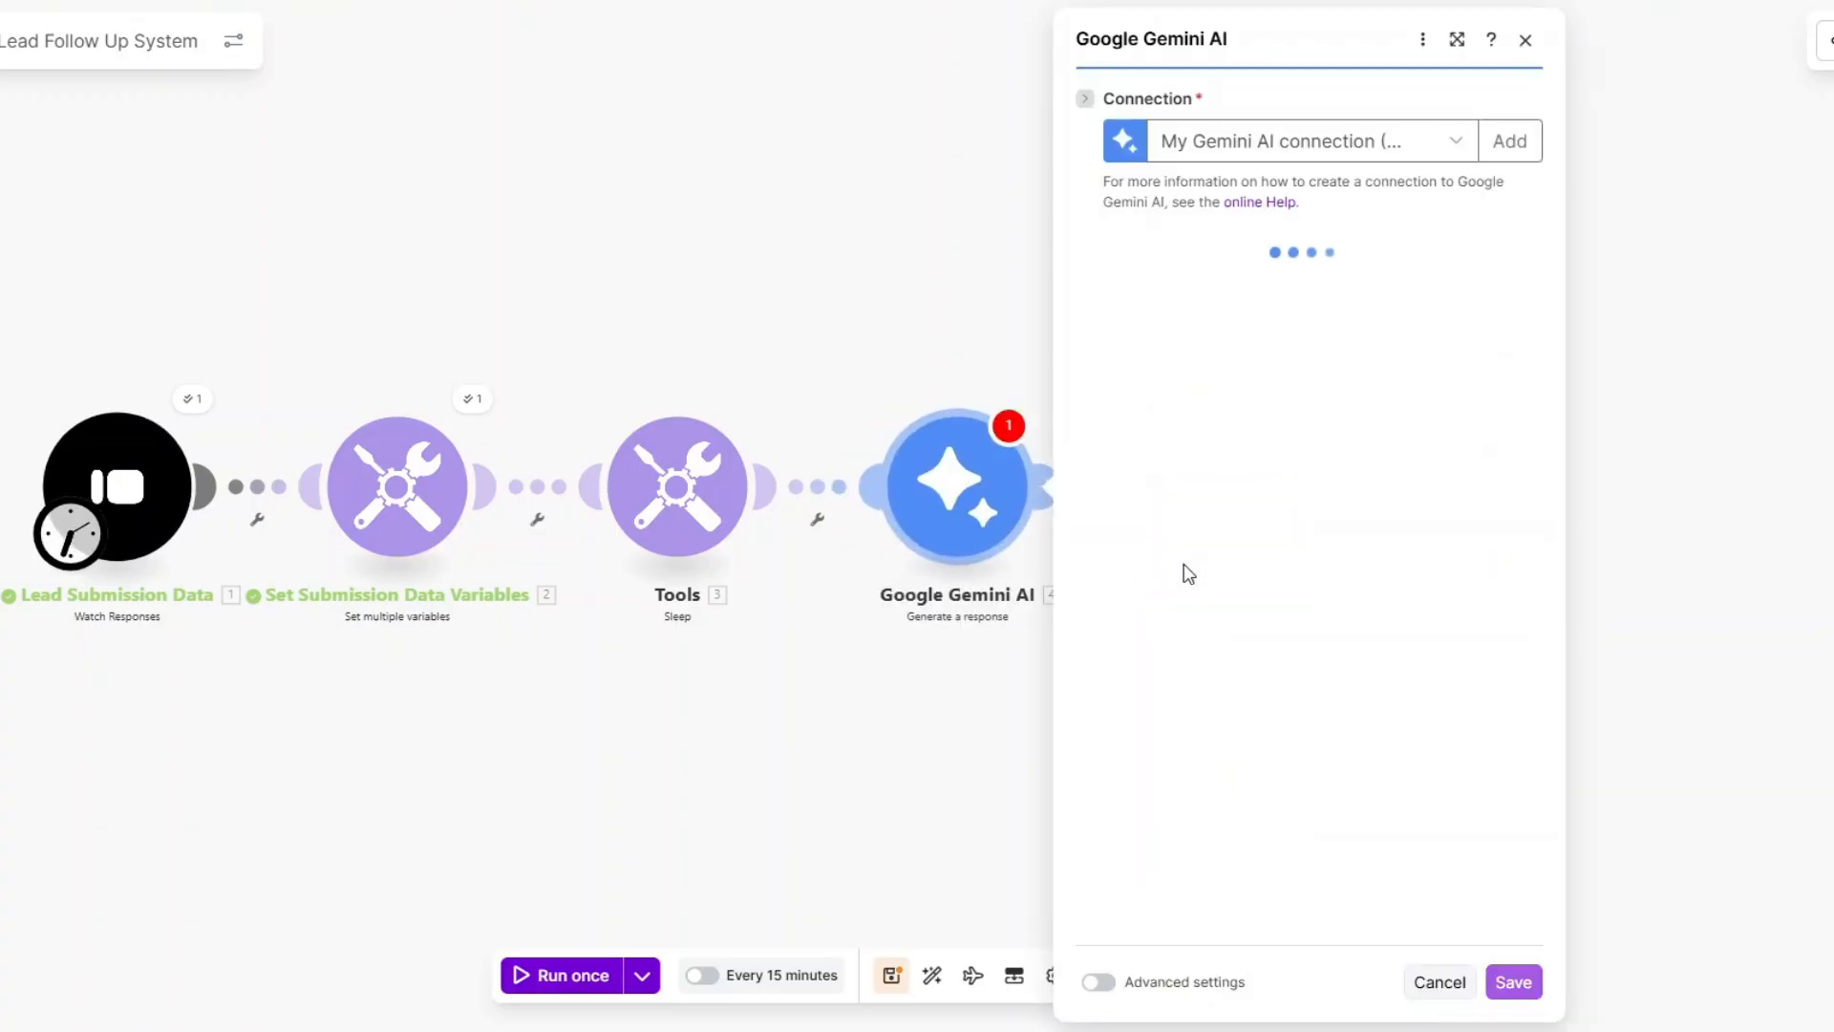
Start a new Gemini connection and copy the aistudio.google.com link, leaving the API key empty.
click(1502, 141)
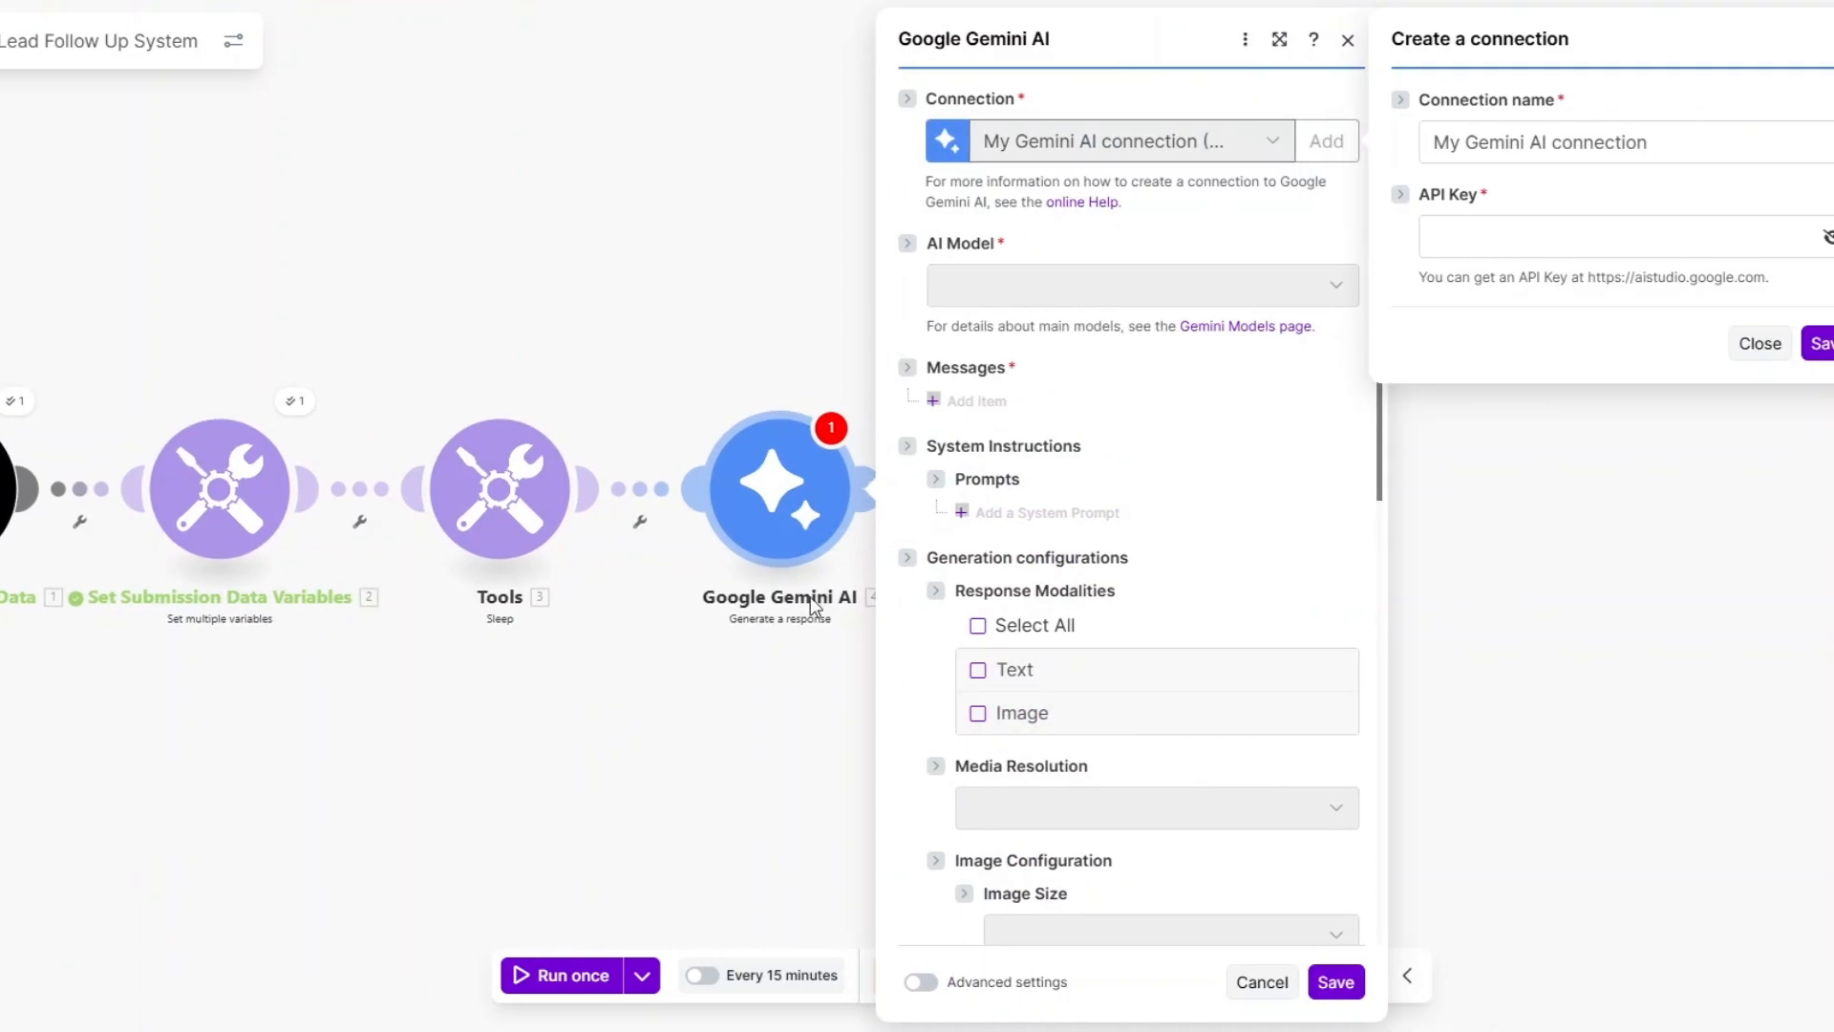
click(1521, 145)
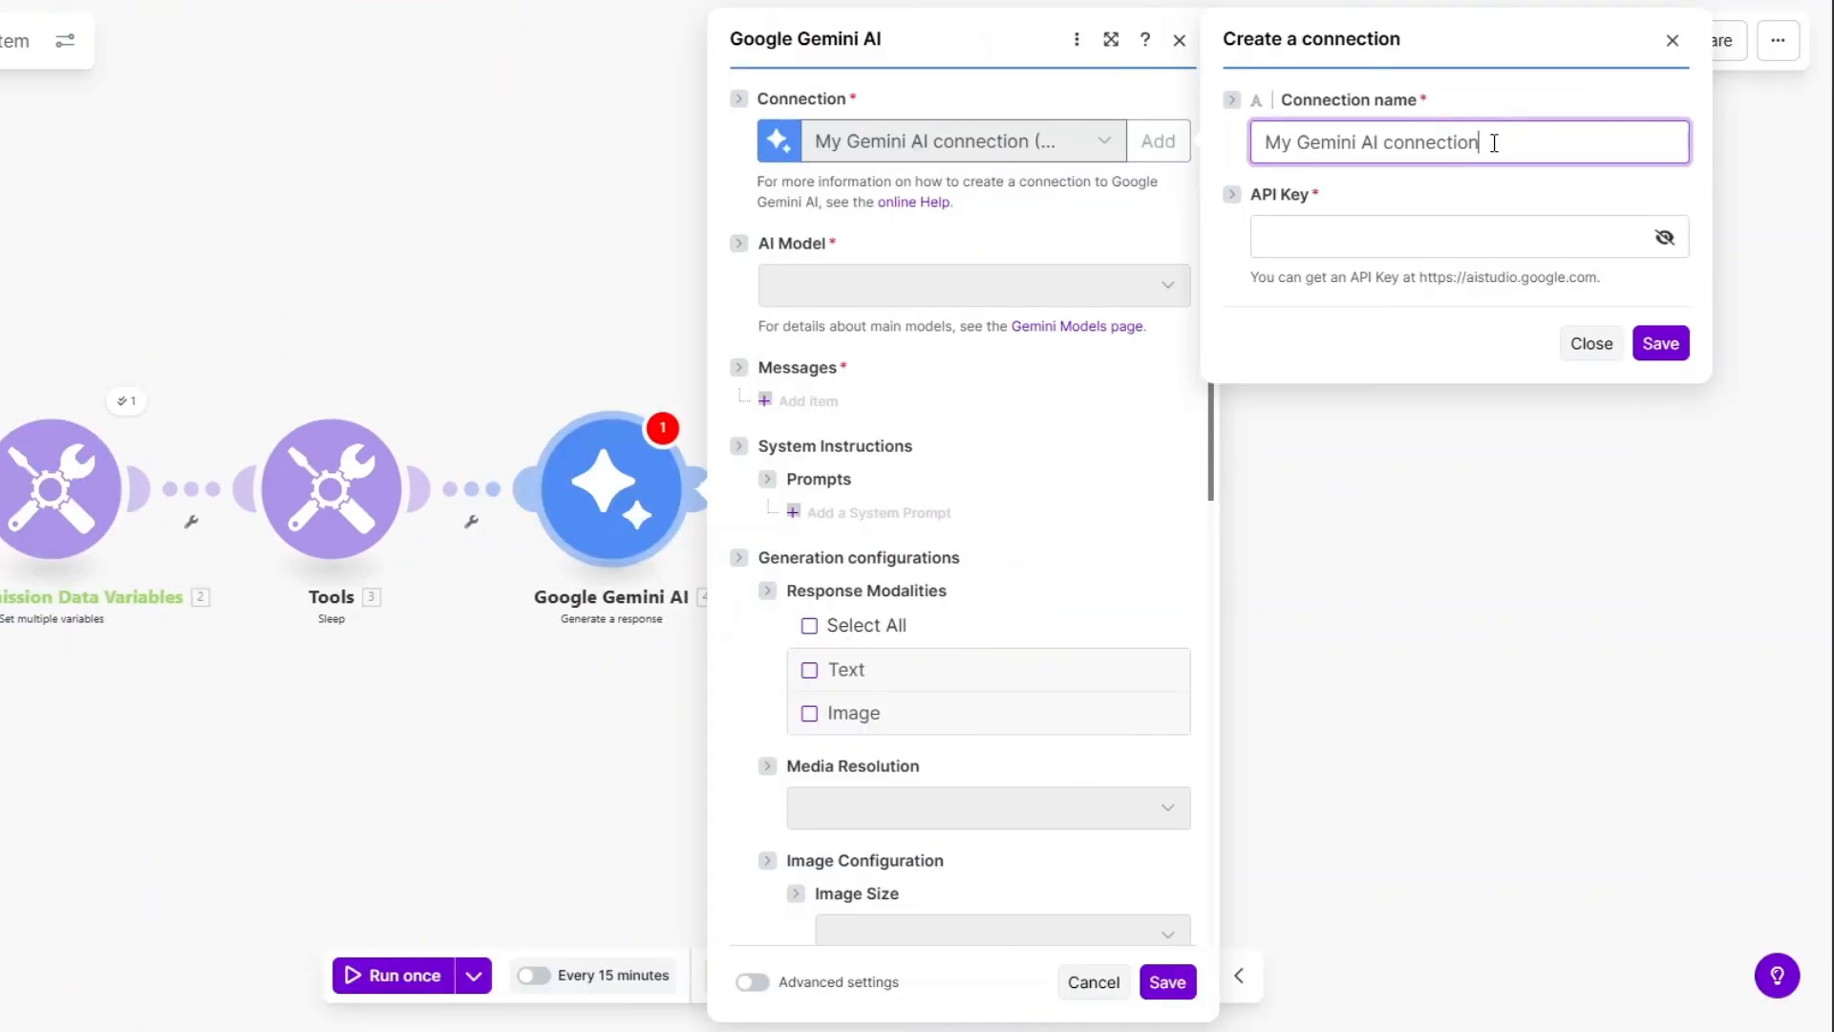
click(1287, 237)
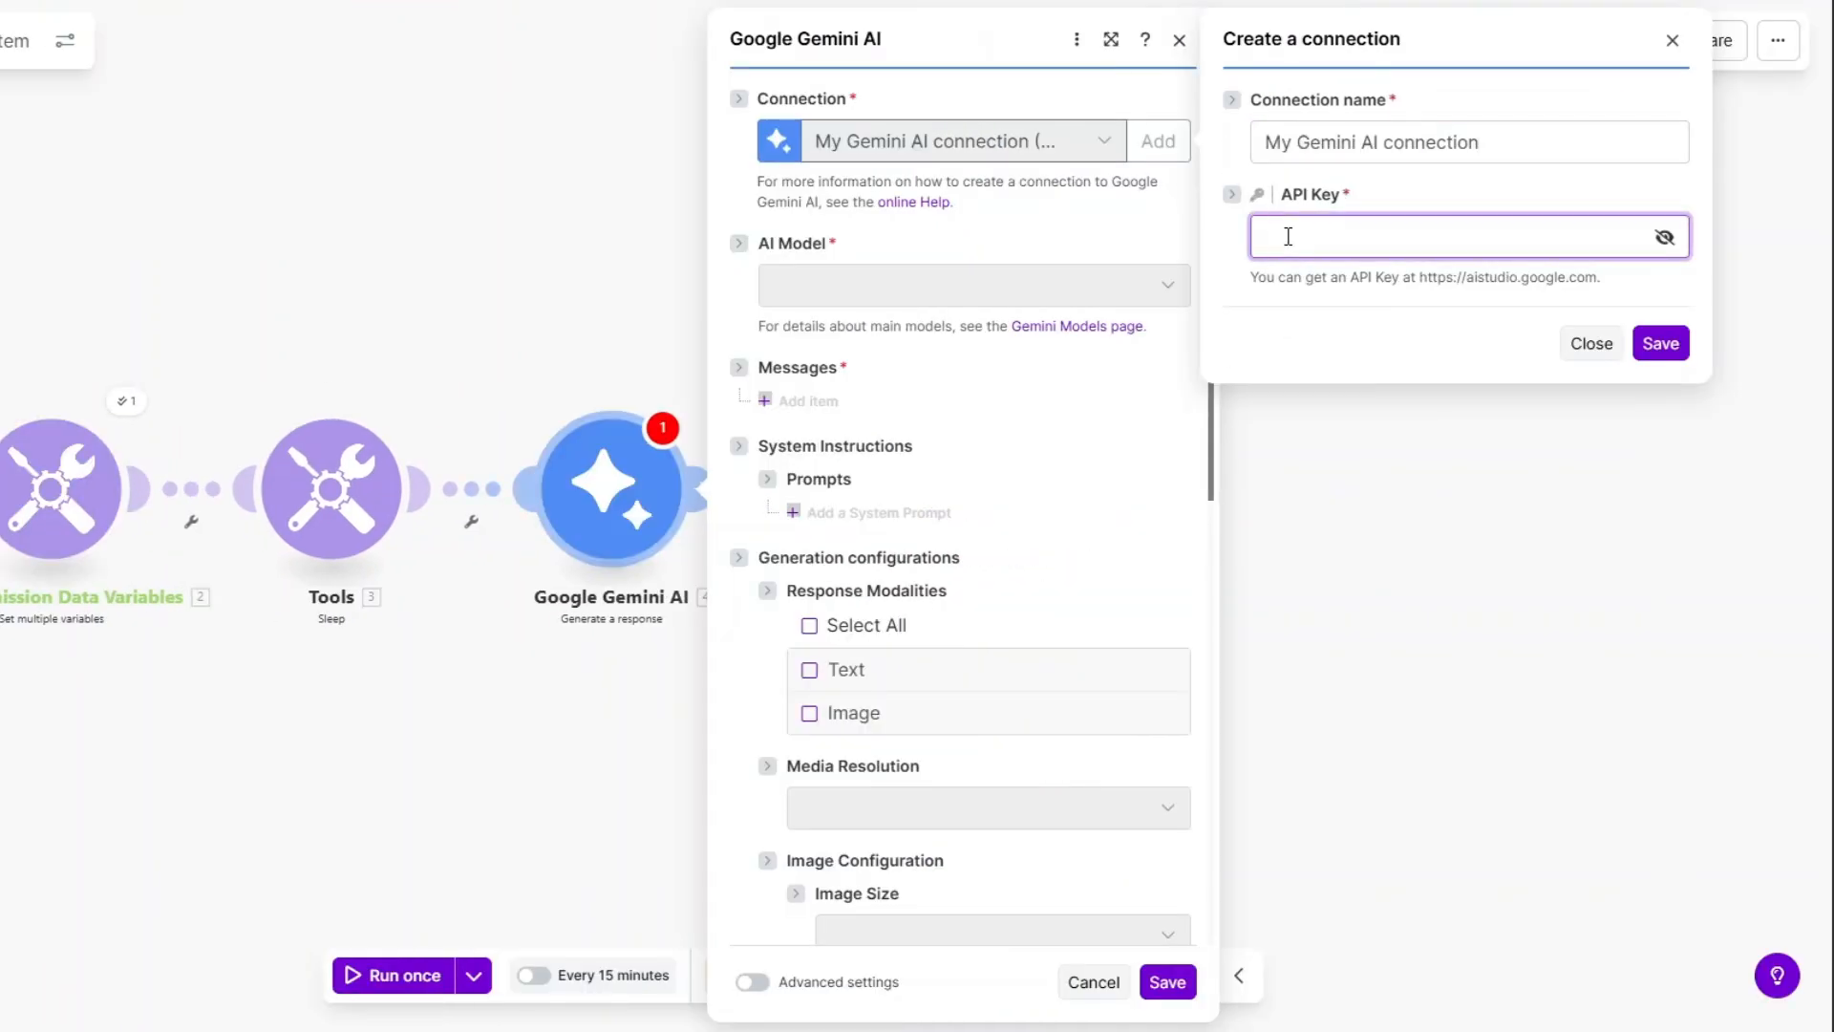
click(1295, 366)
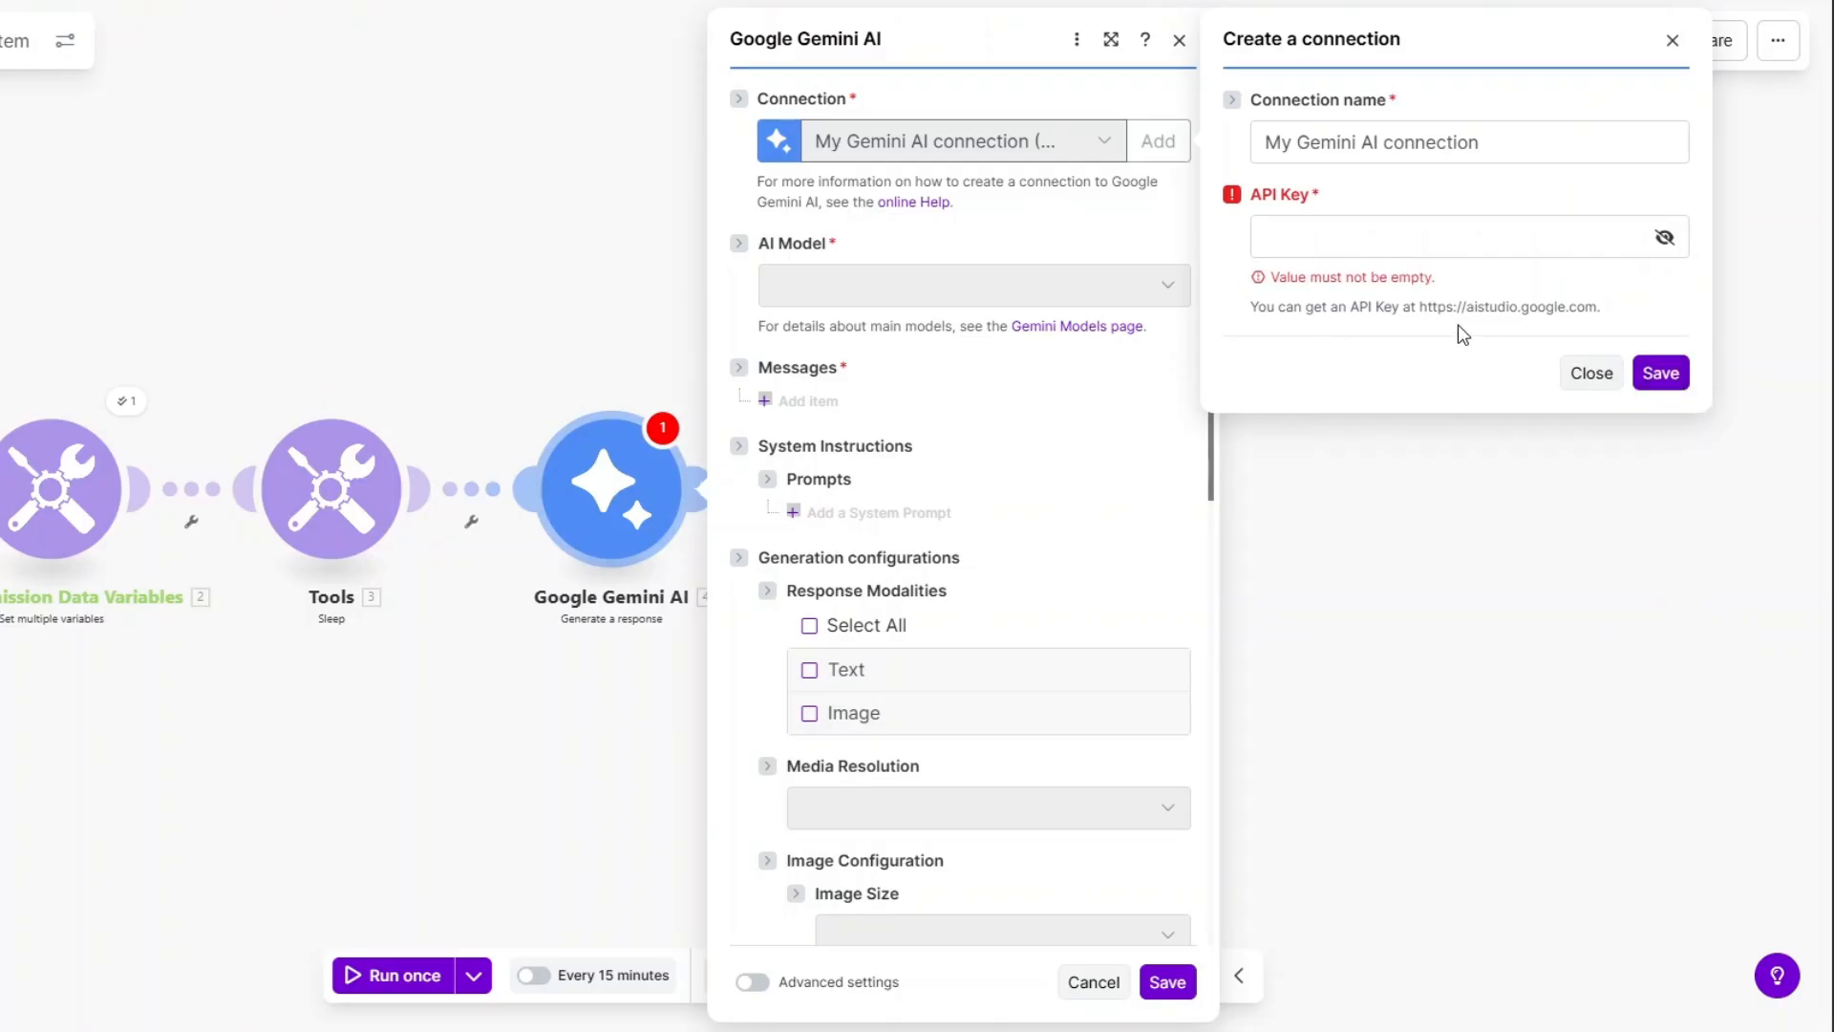
drag(1419, 306, 1597, 302)
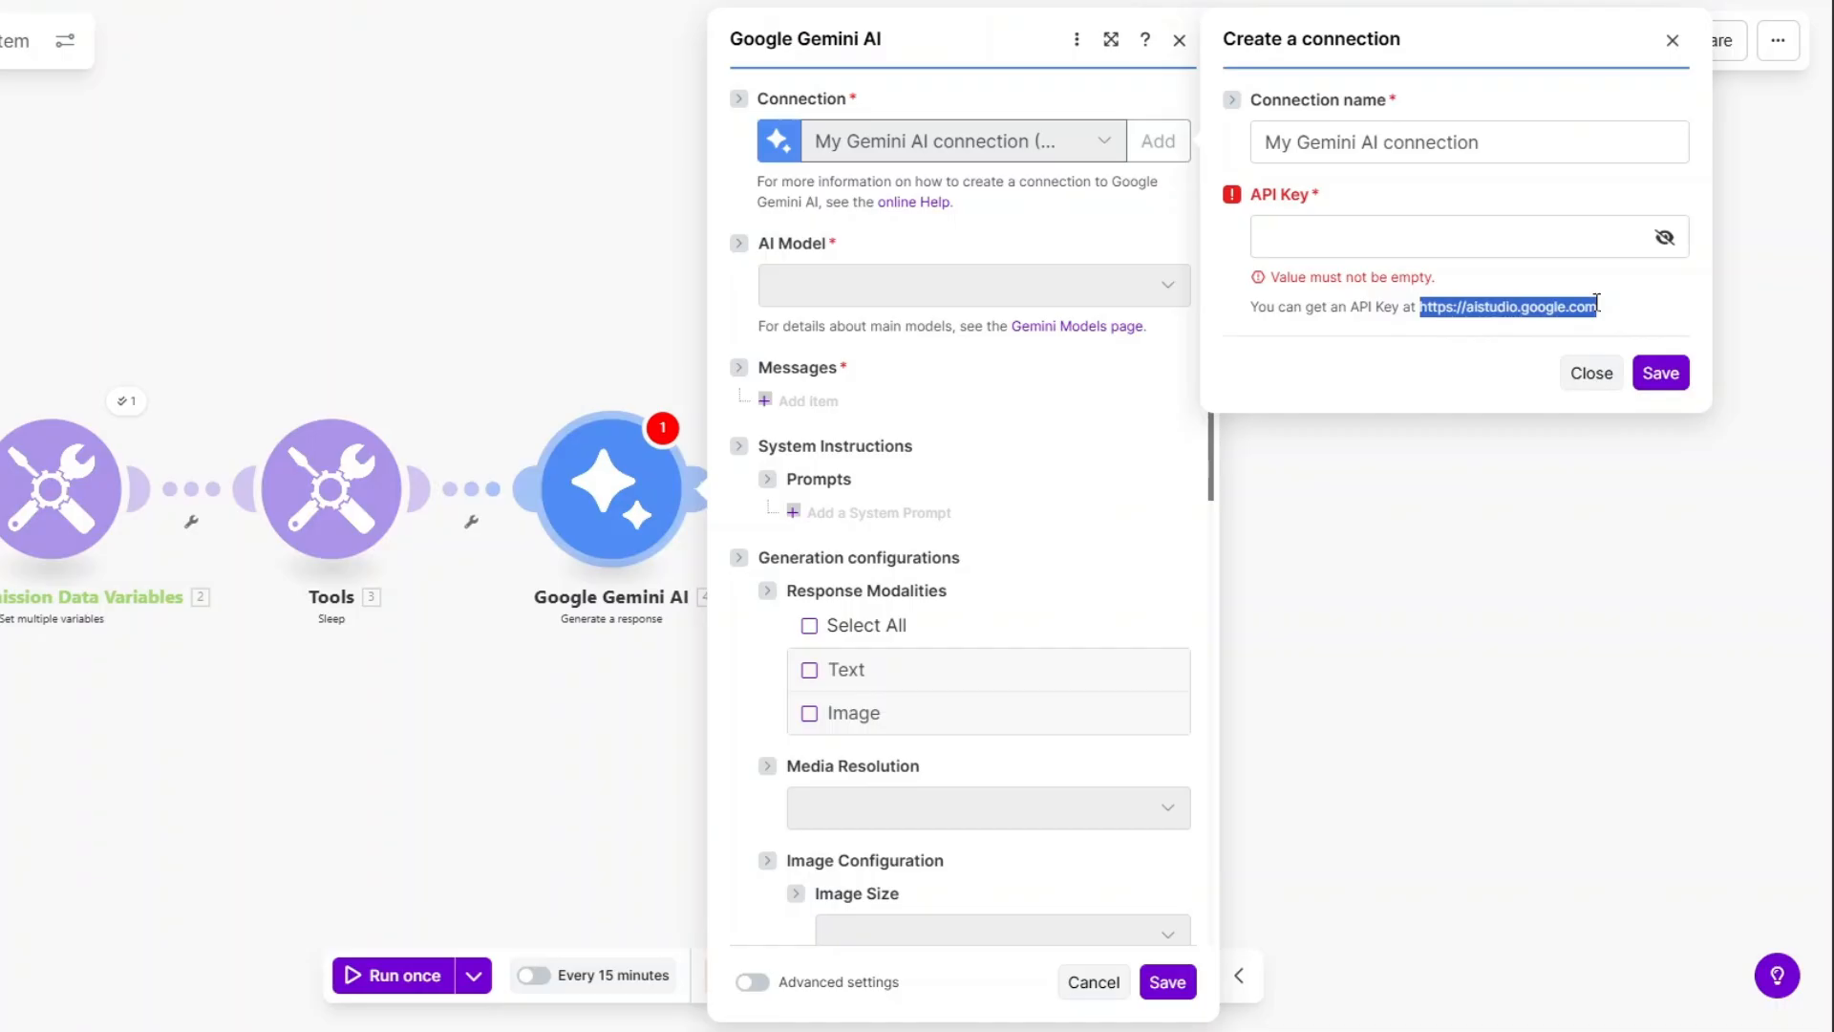
click(1421, 234)
click(1324, 307)
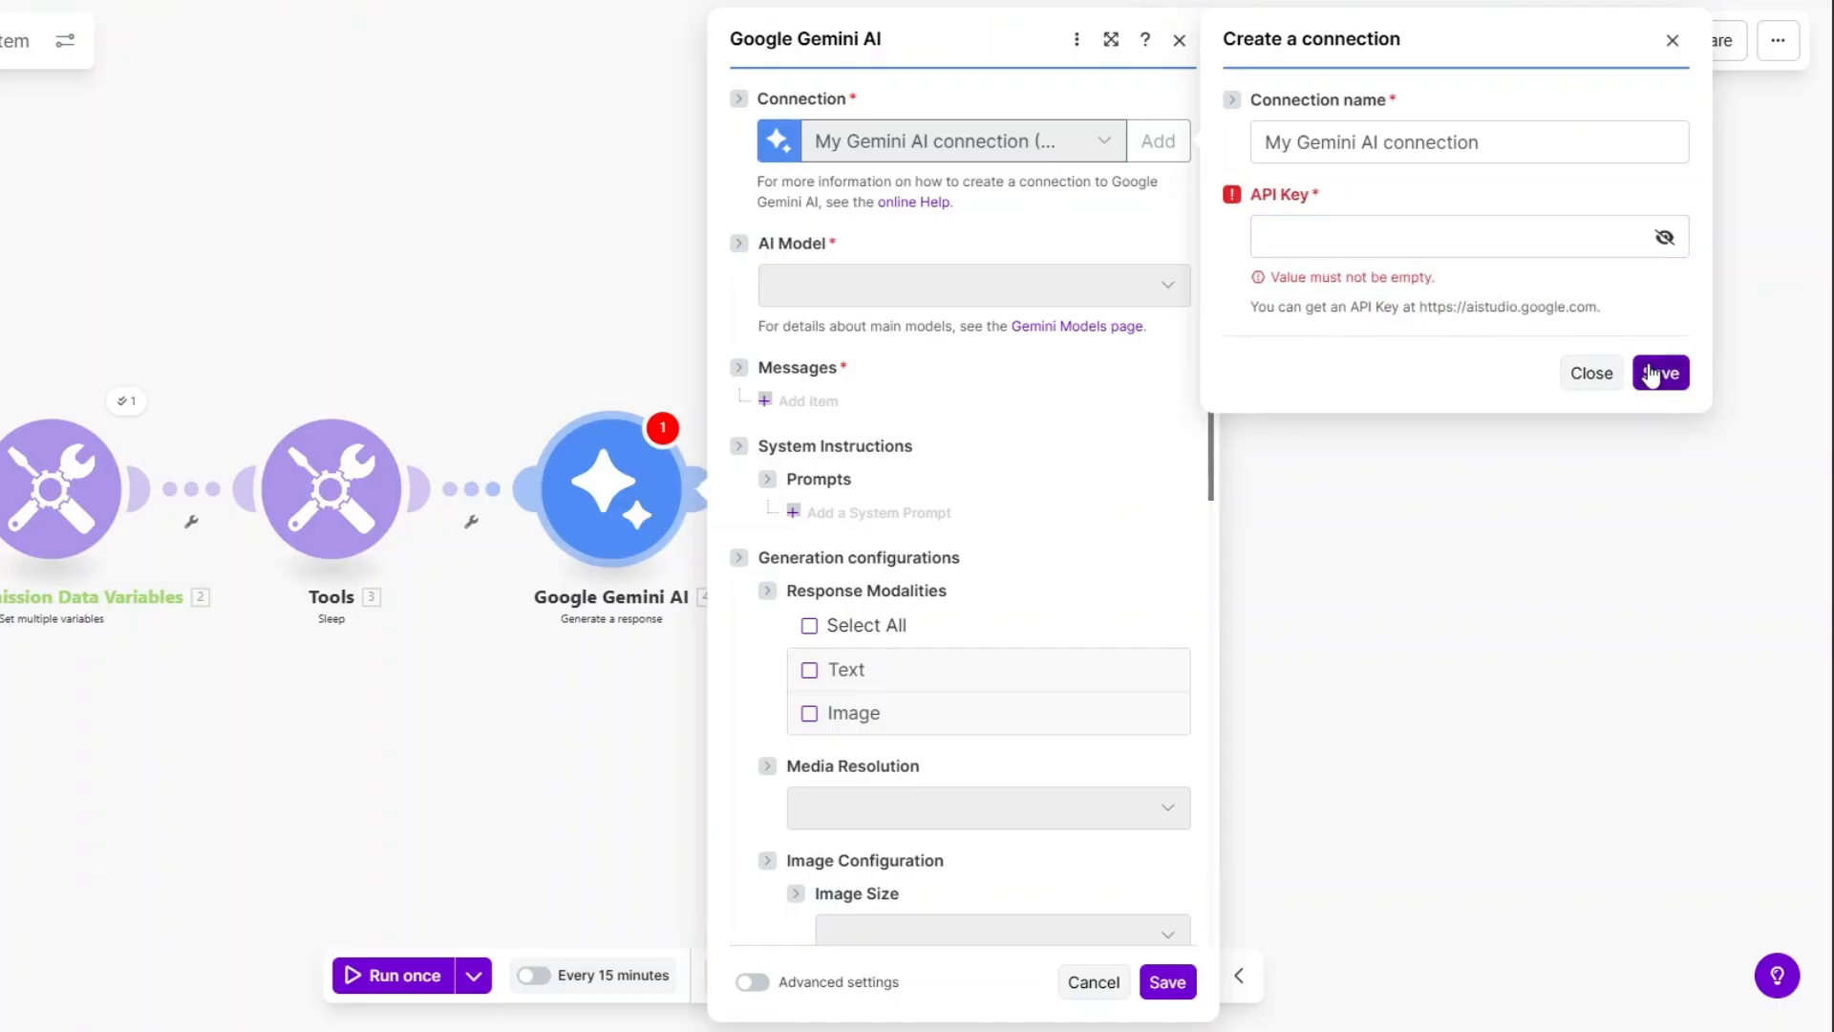
Close the connection form and set the AI model to Gemini 2.5 Flash.
click(1591, 373)
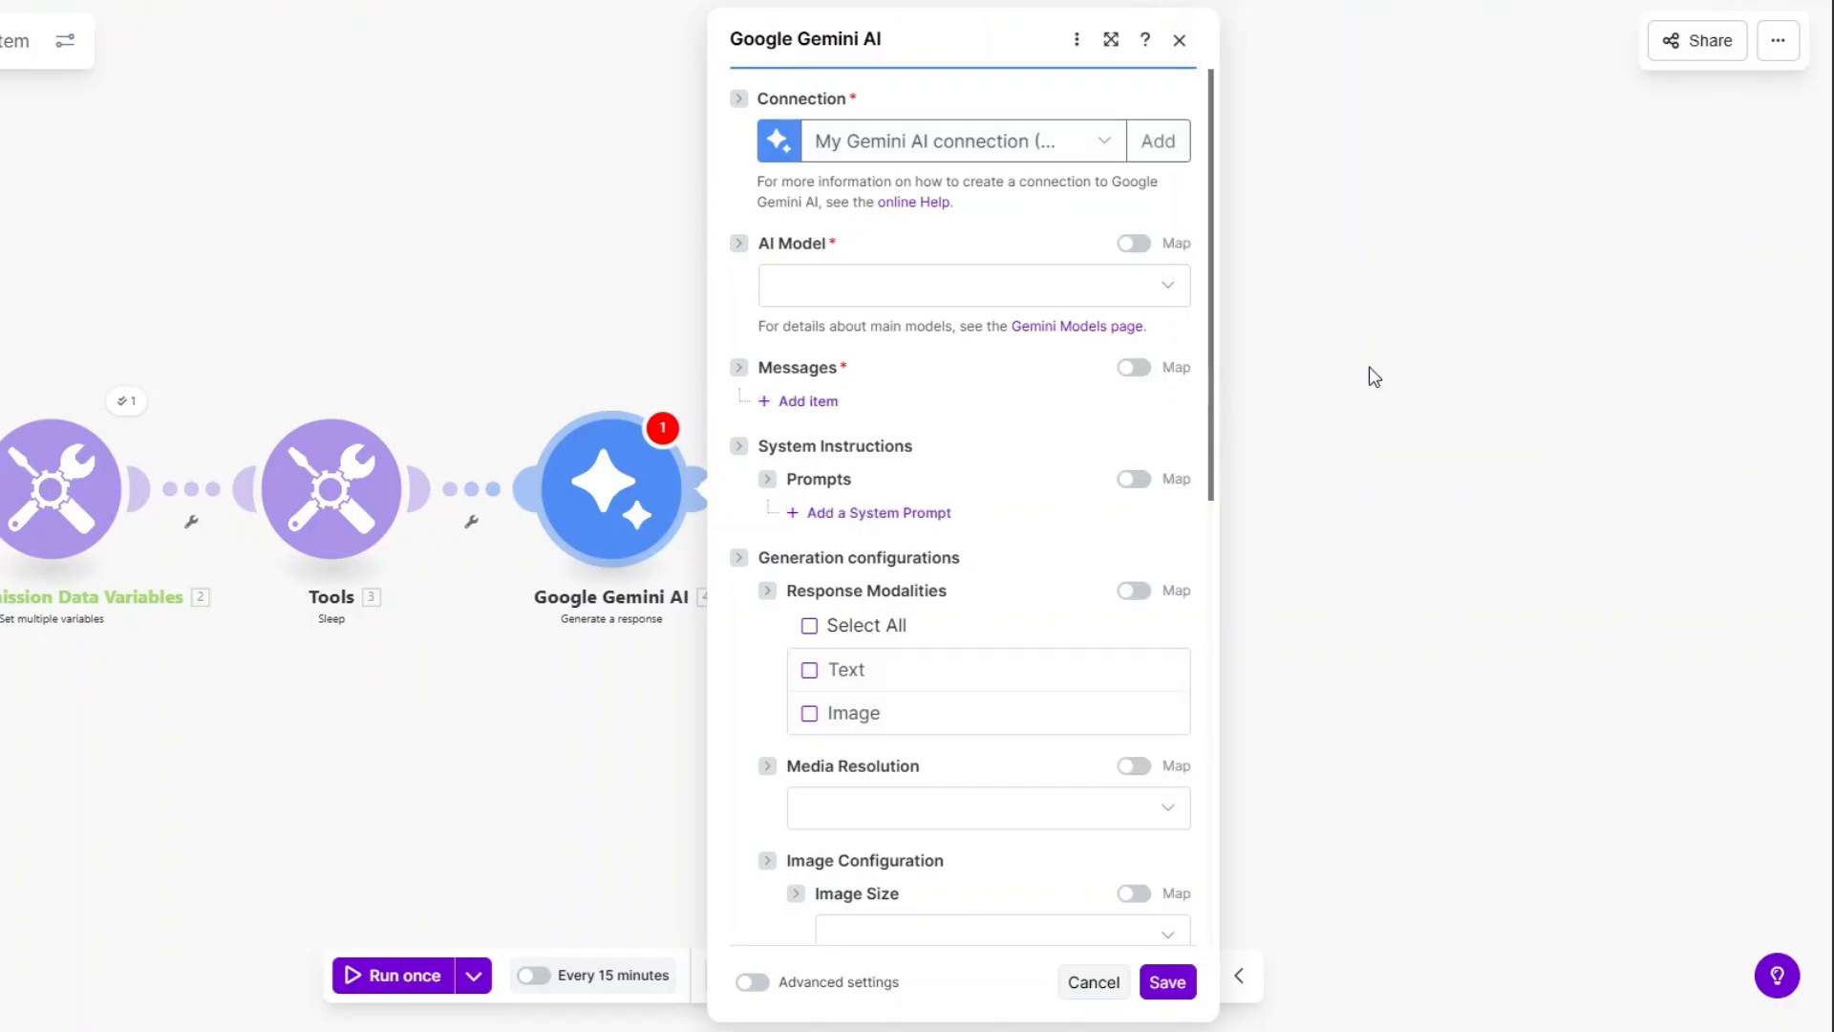
click(910, 304)
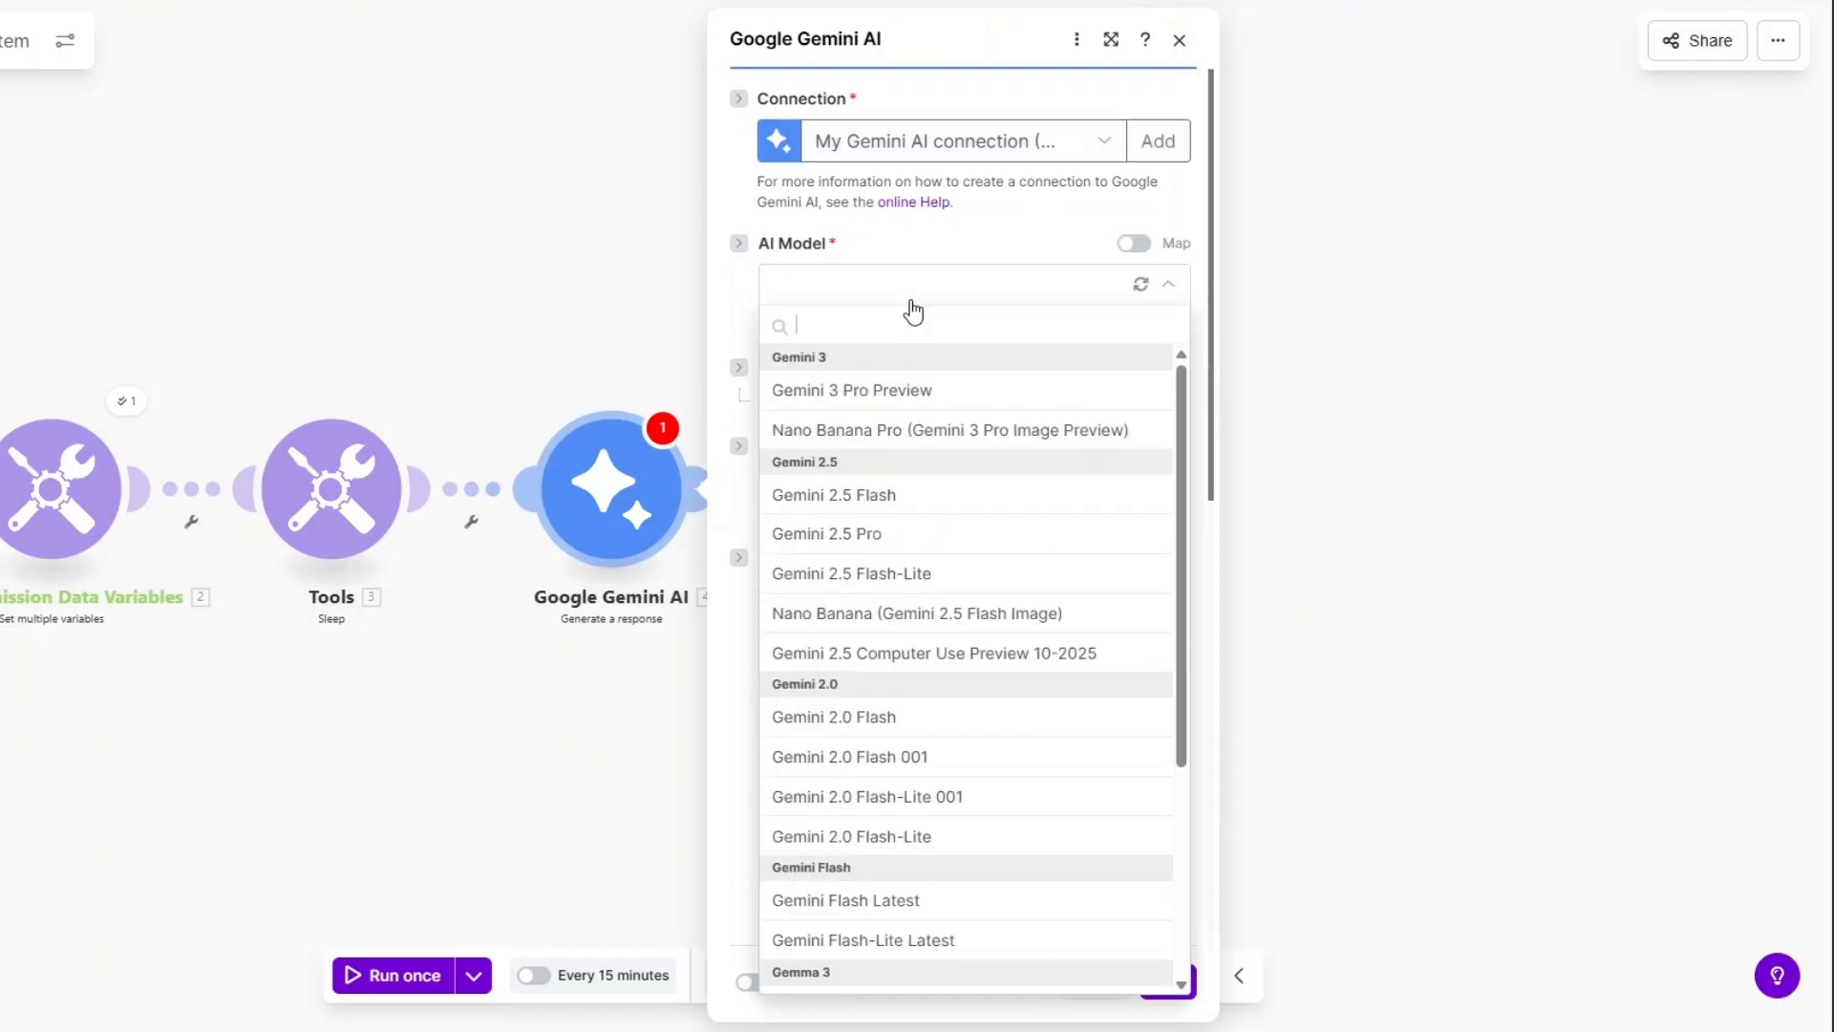
click(904, 497)
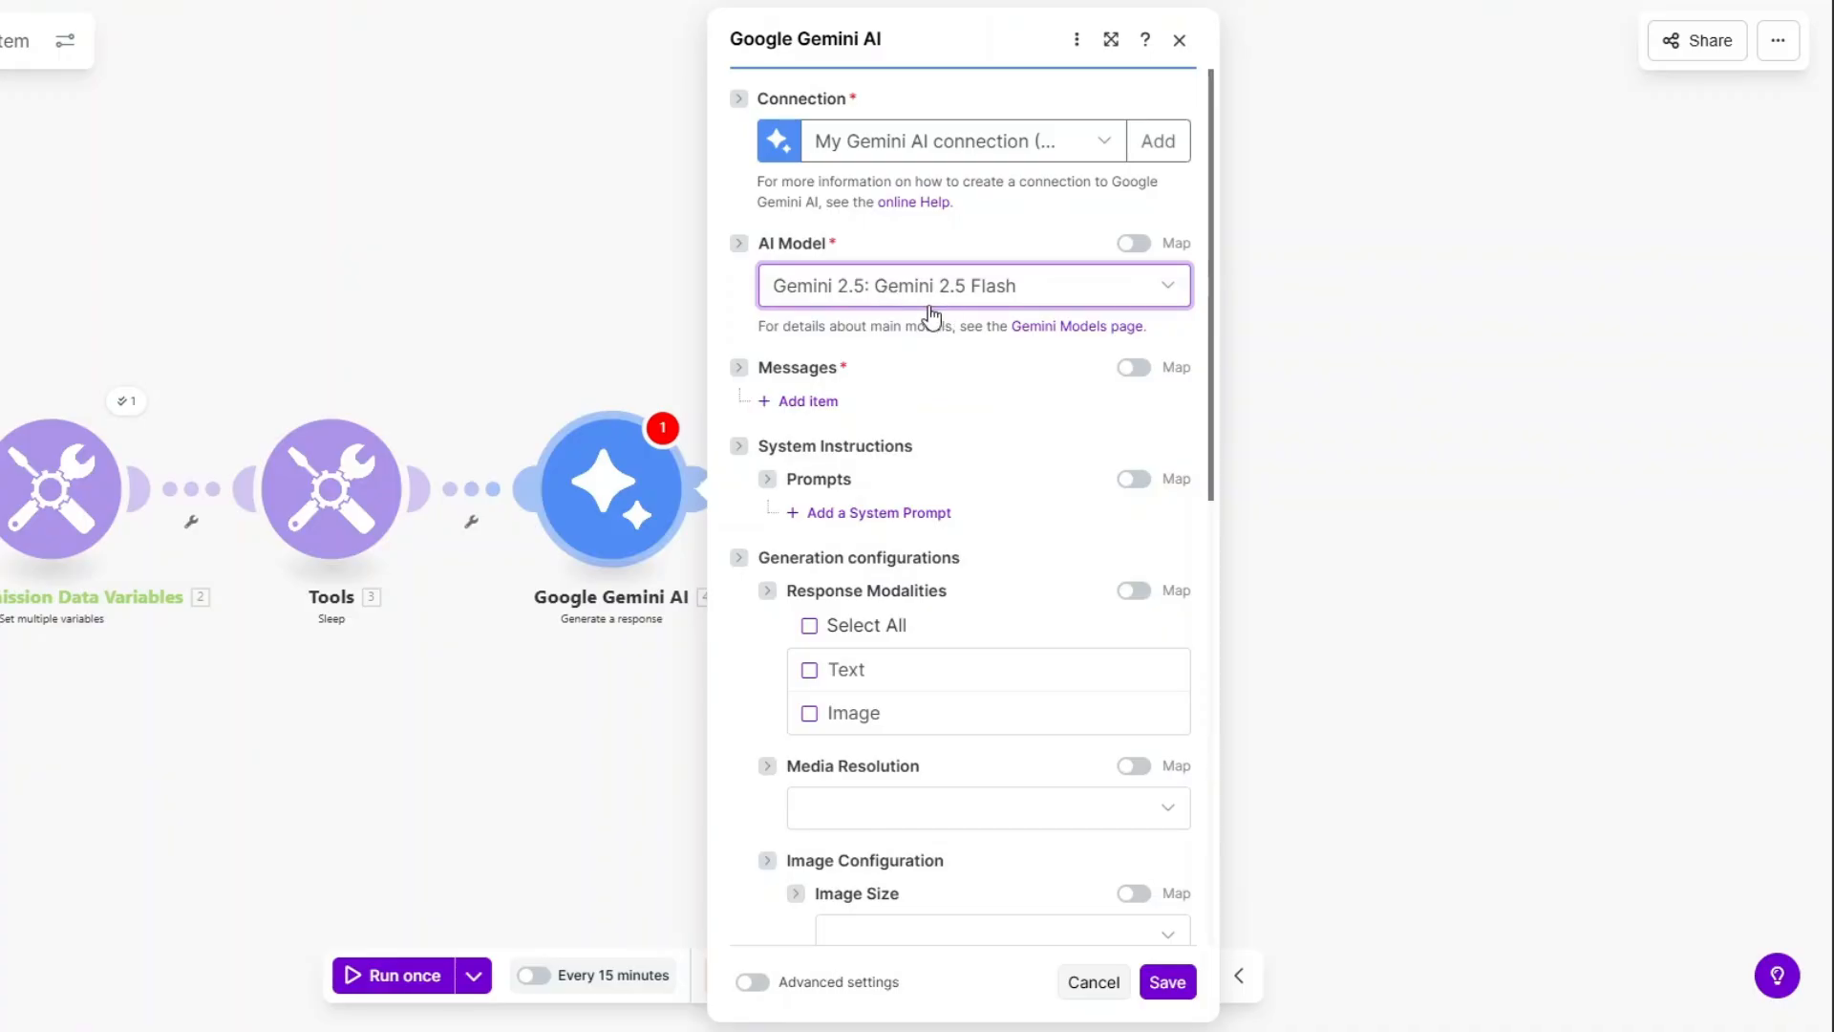
Add a User message with a text part describing a strict lead qualification engine.
click(934, 399)
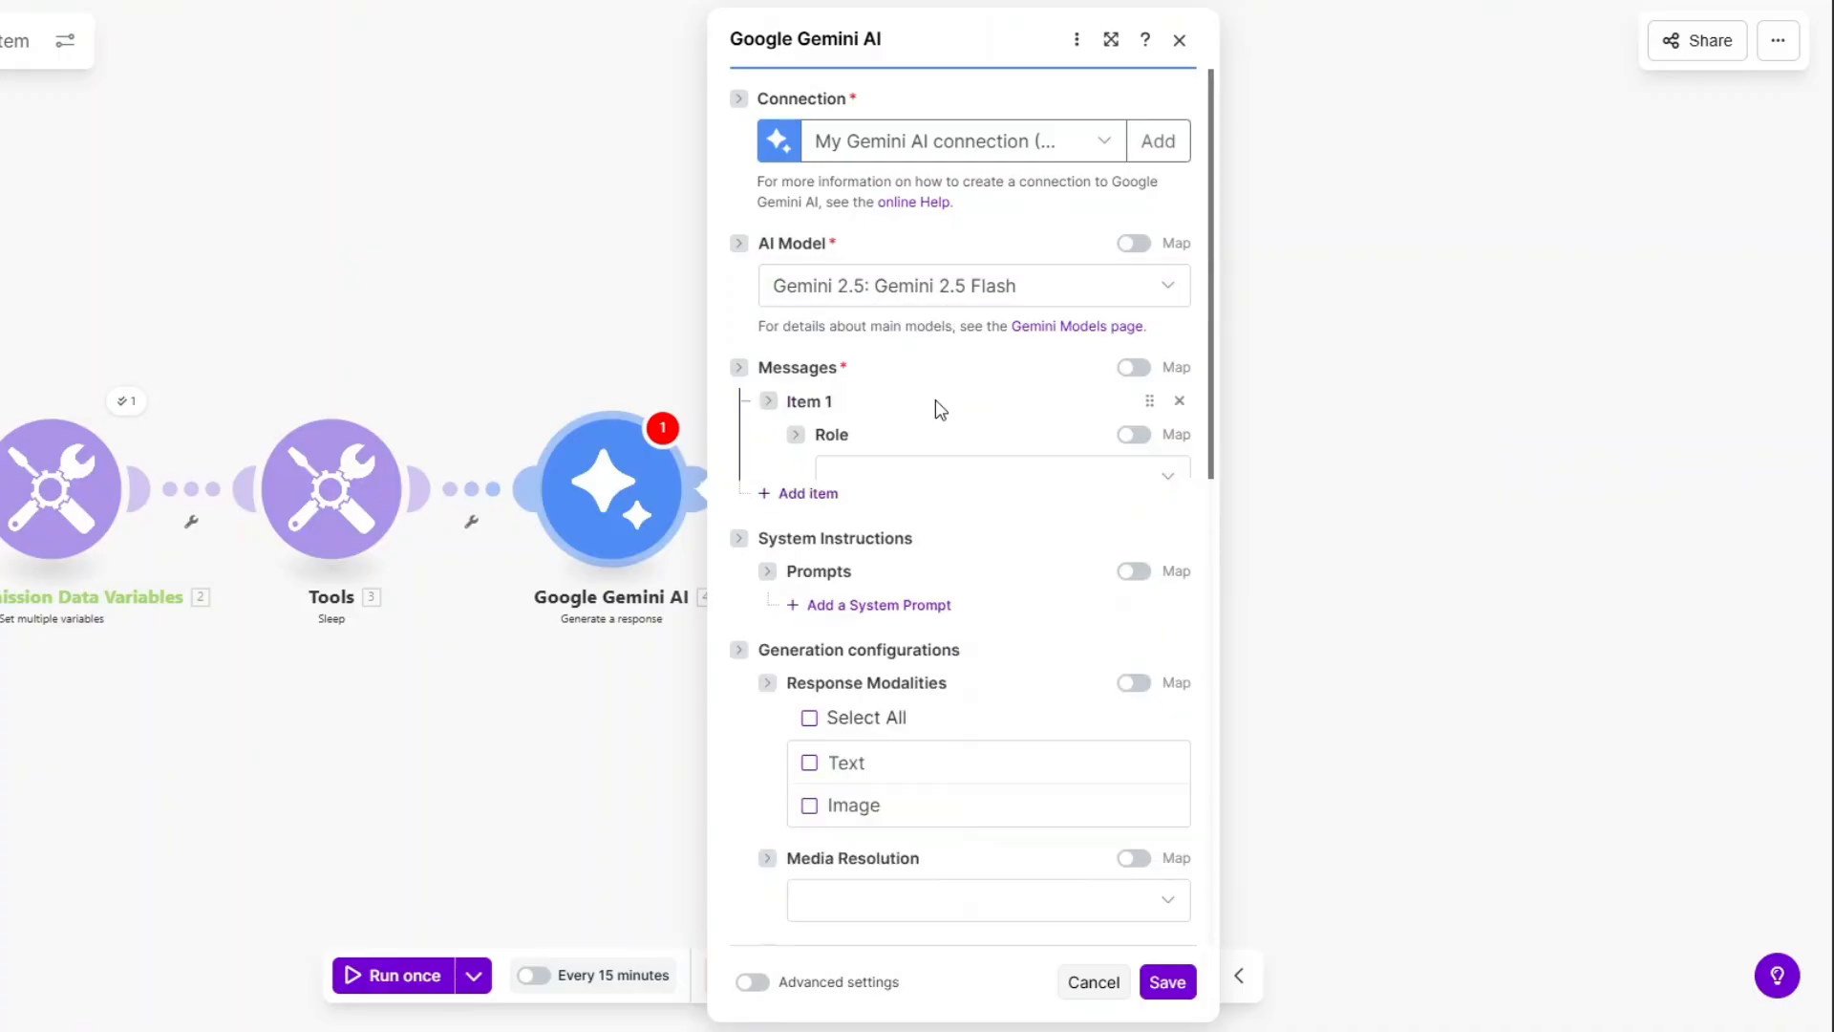
click(923, 485)
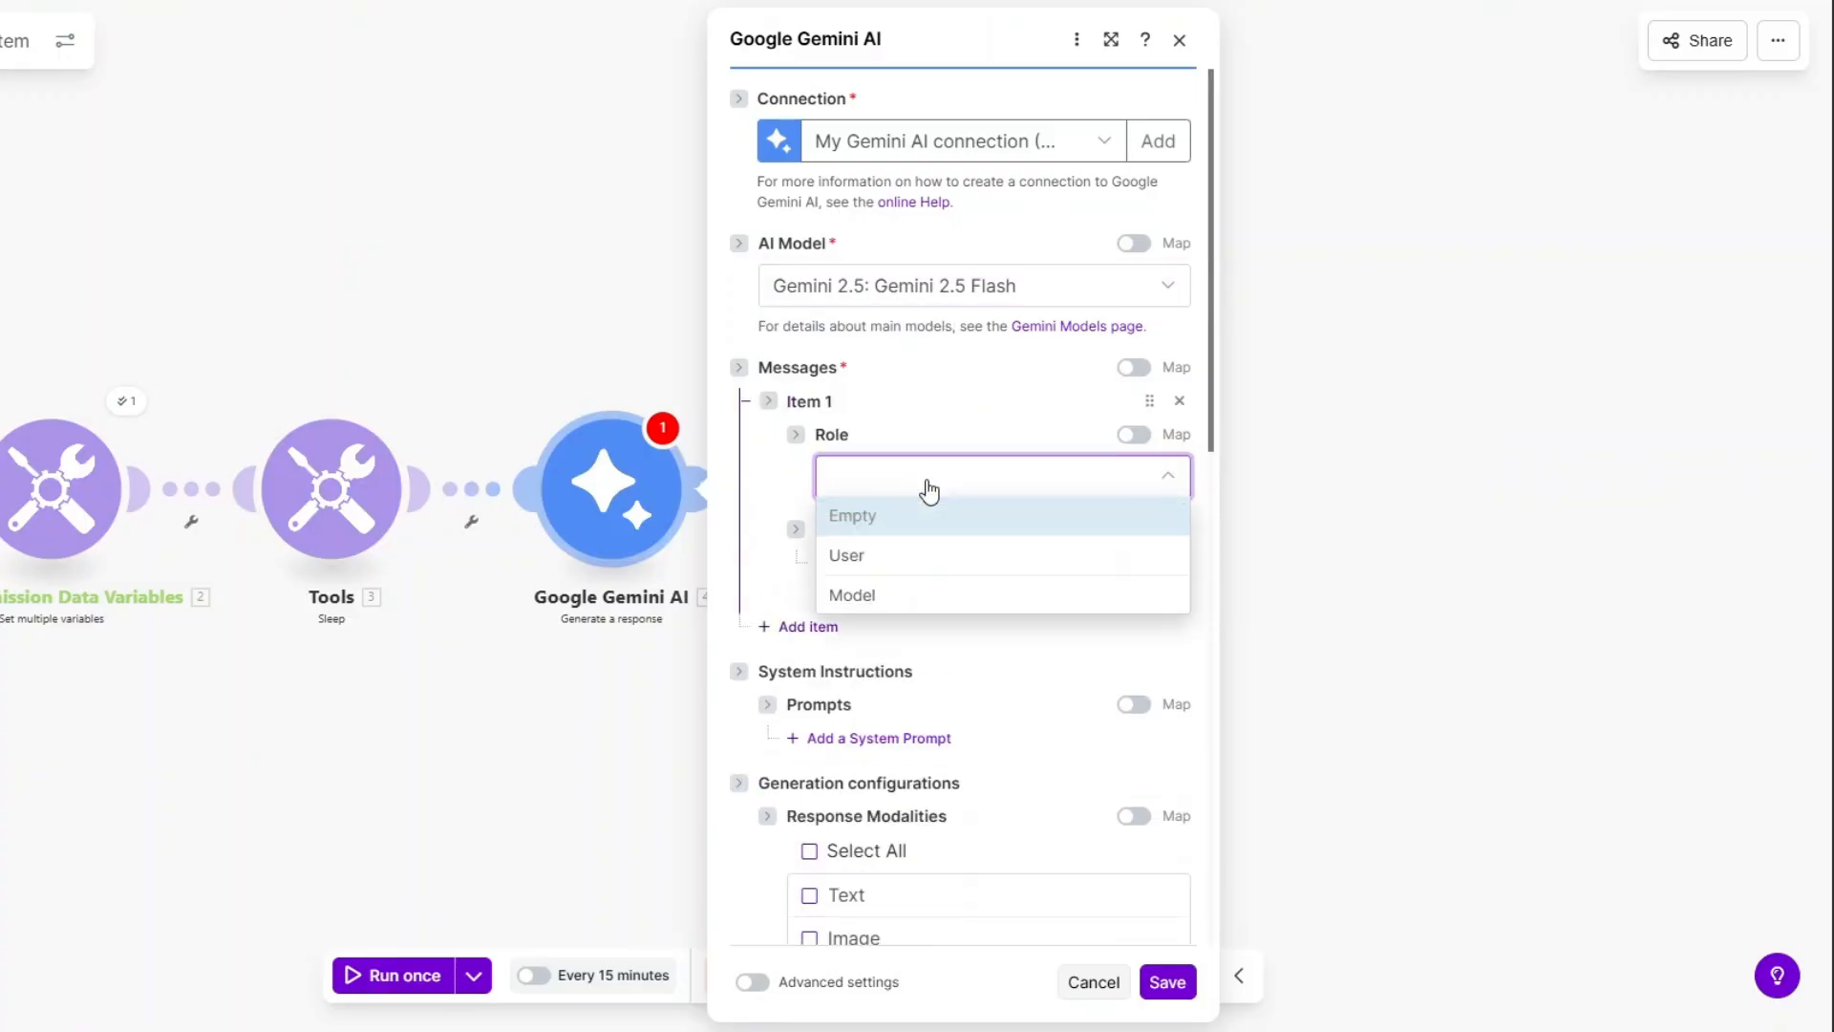
click(881, 550)
click(867, 562)
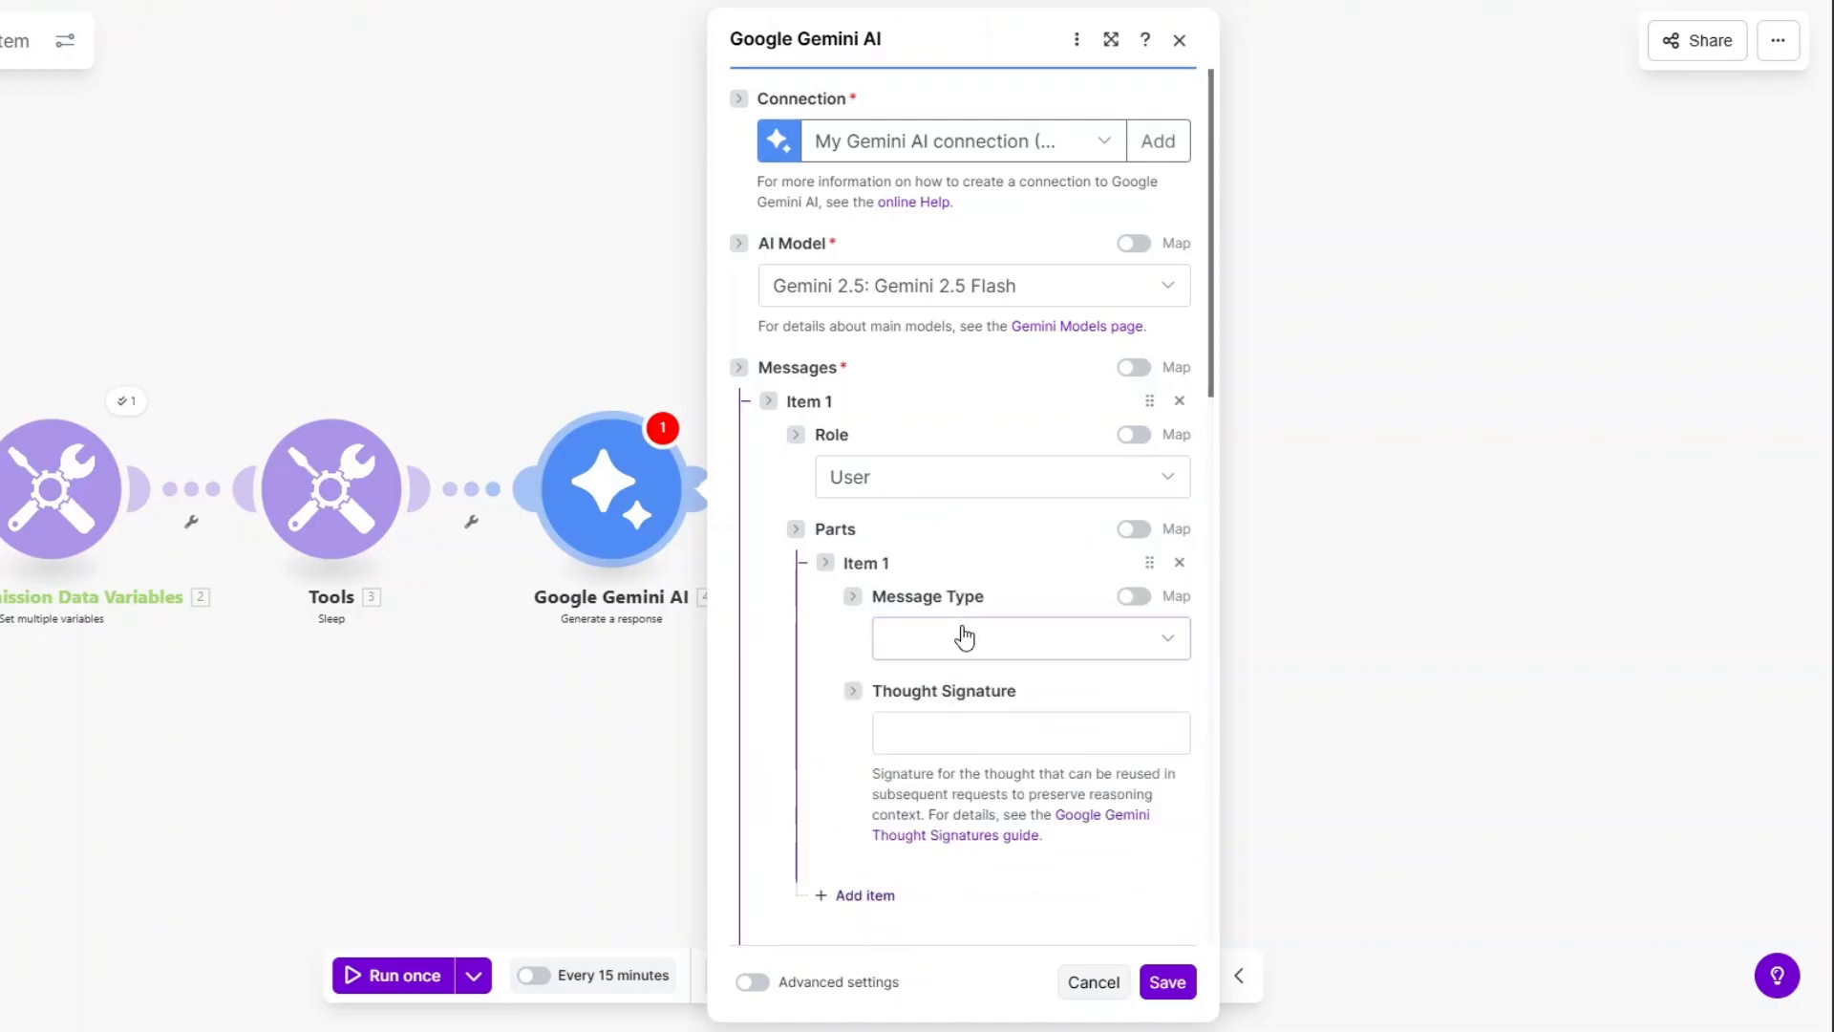
click(960, 636)
click(951, 718)
scroll(974, 325, down, 4)
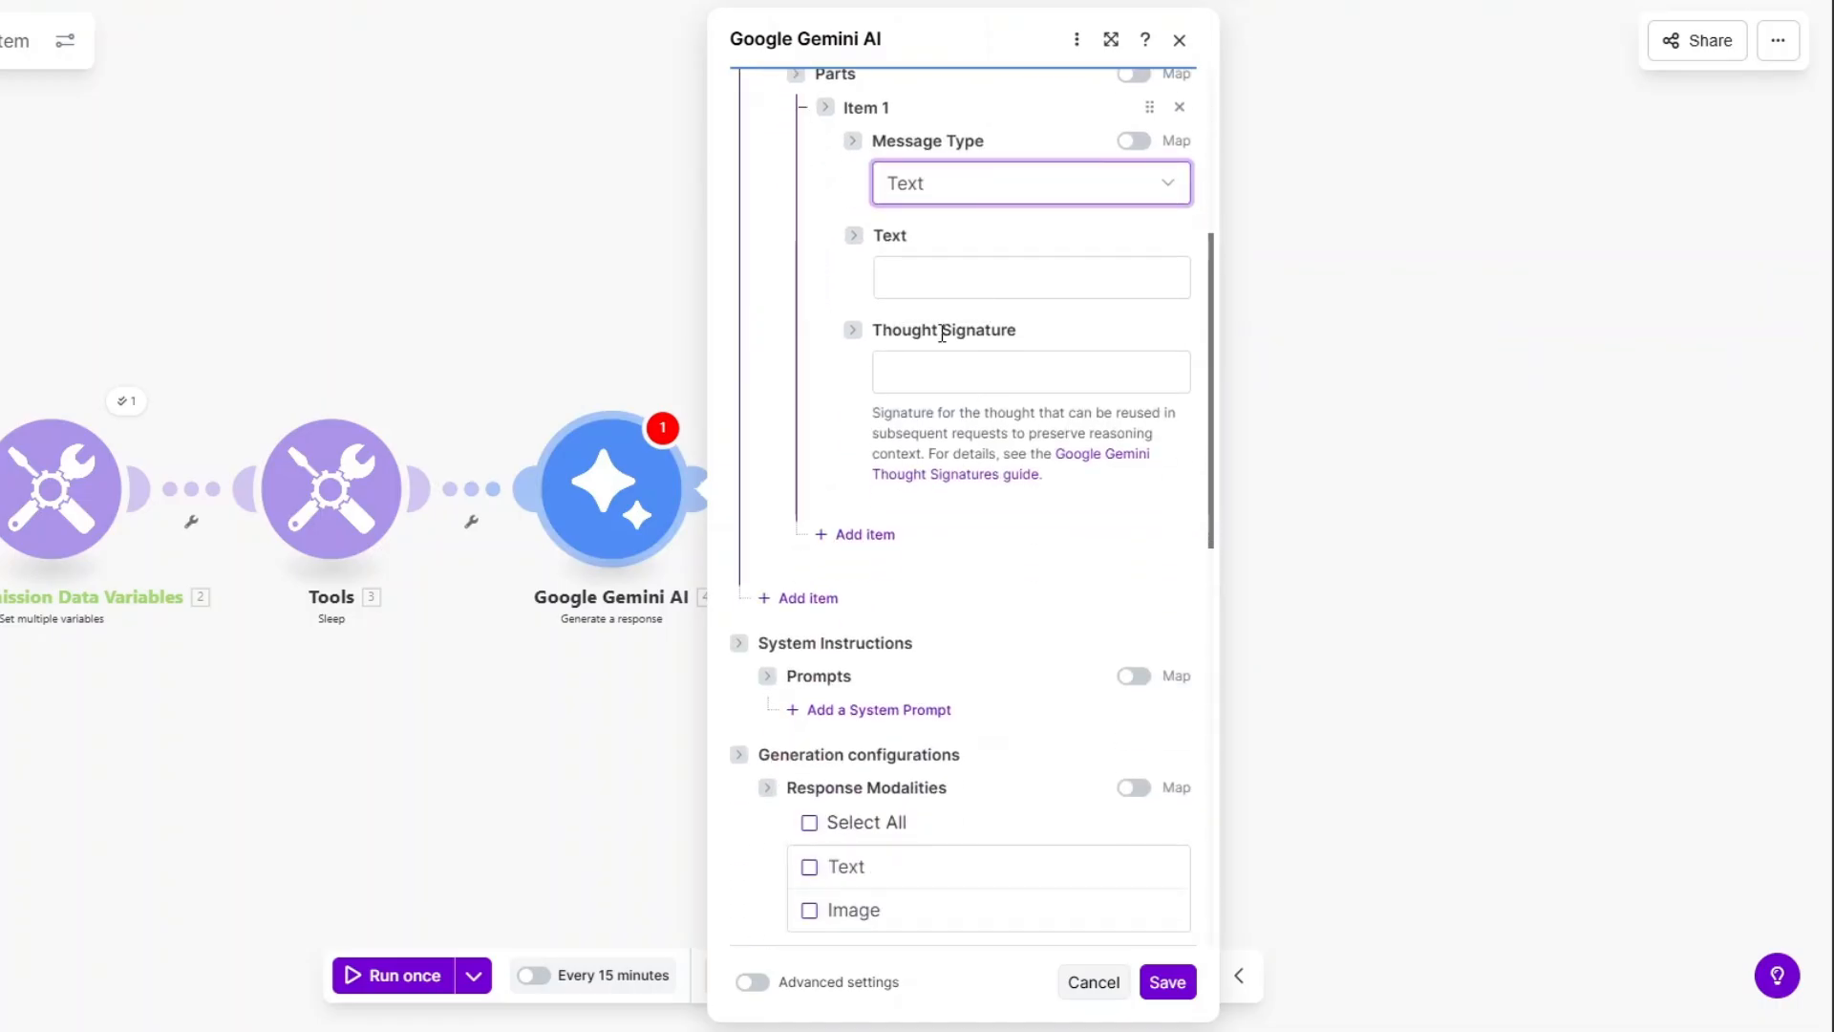
click(945, 279)
text(You are a strict lead qualification engine used inside an automation workflow.)
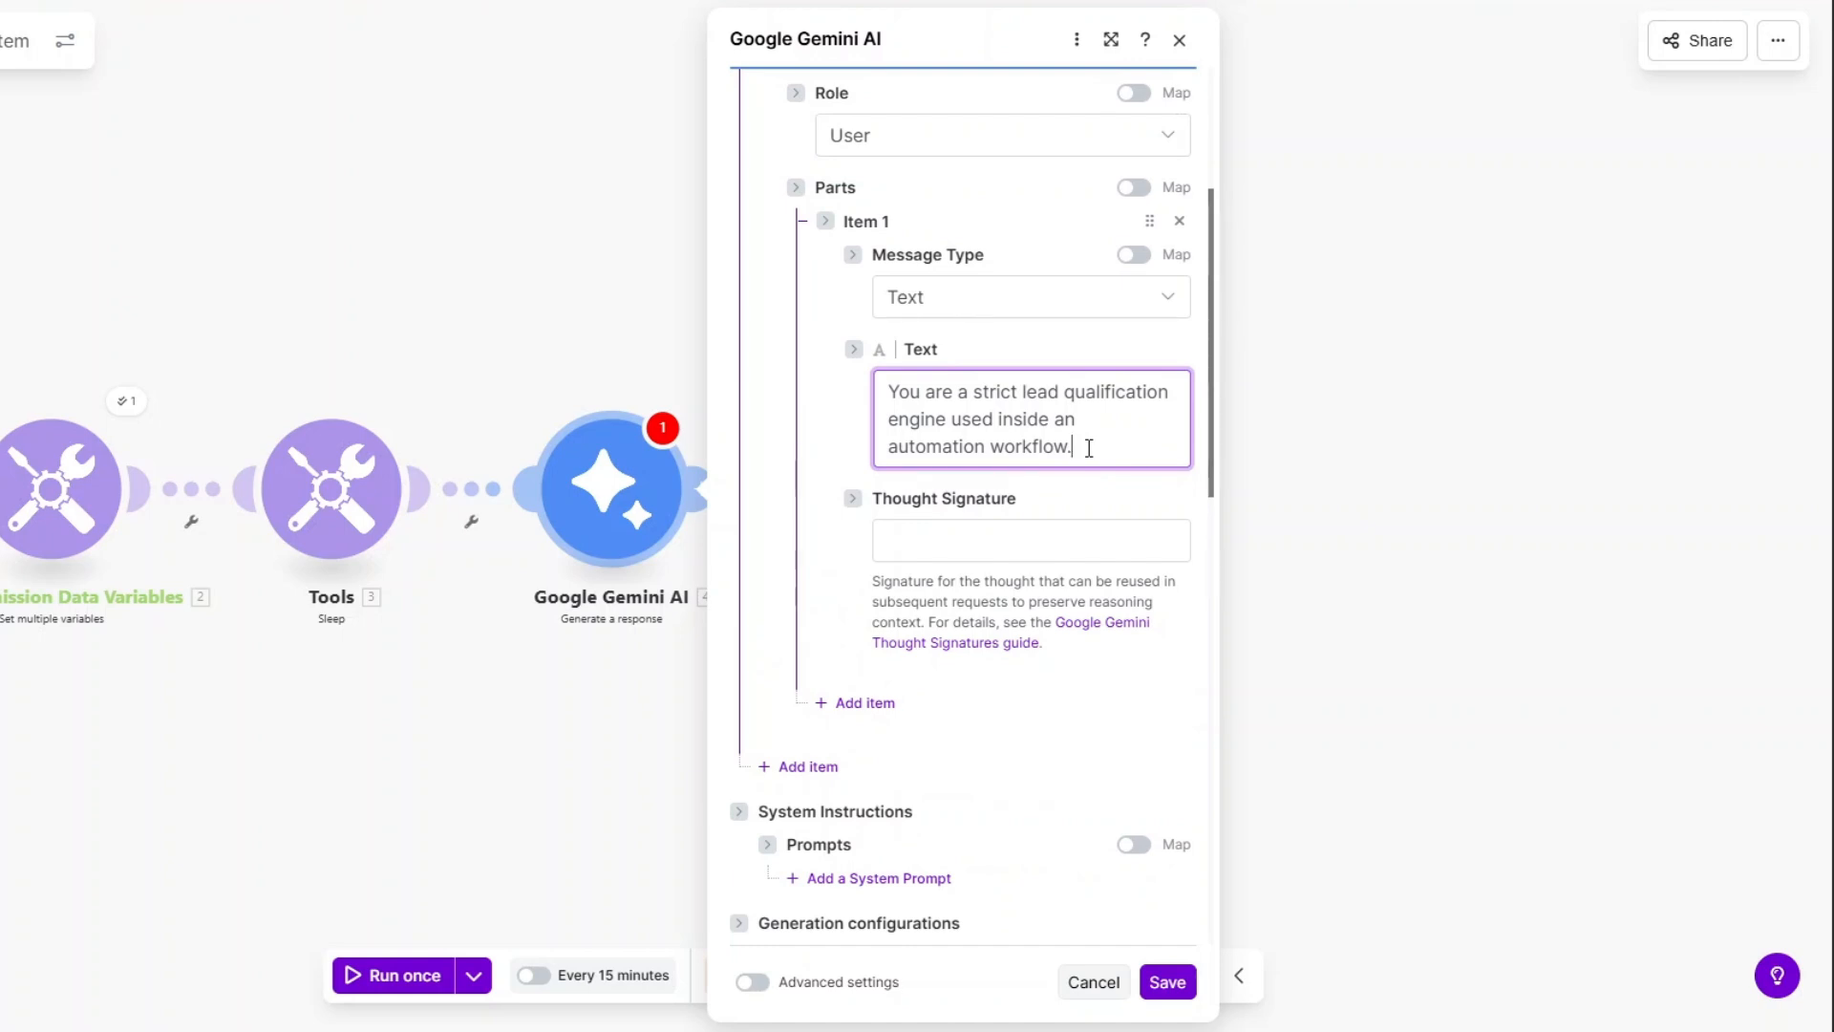
scroll(1081, 468, down, 3)
Add a system prompt and paste the Hot/Warm/Cold lead classification prompt.
click(920, 651)
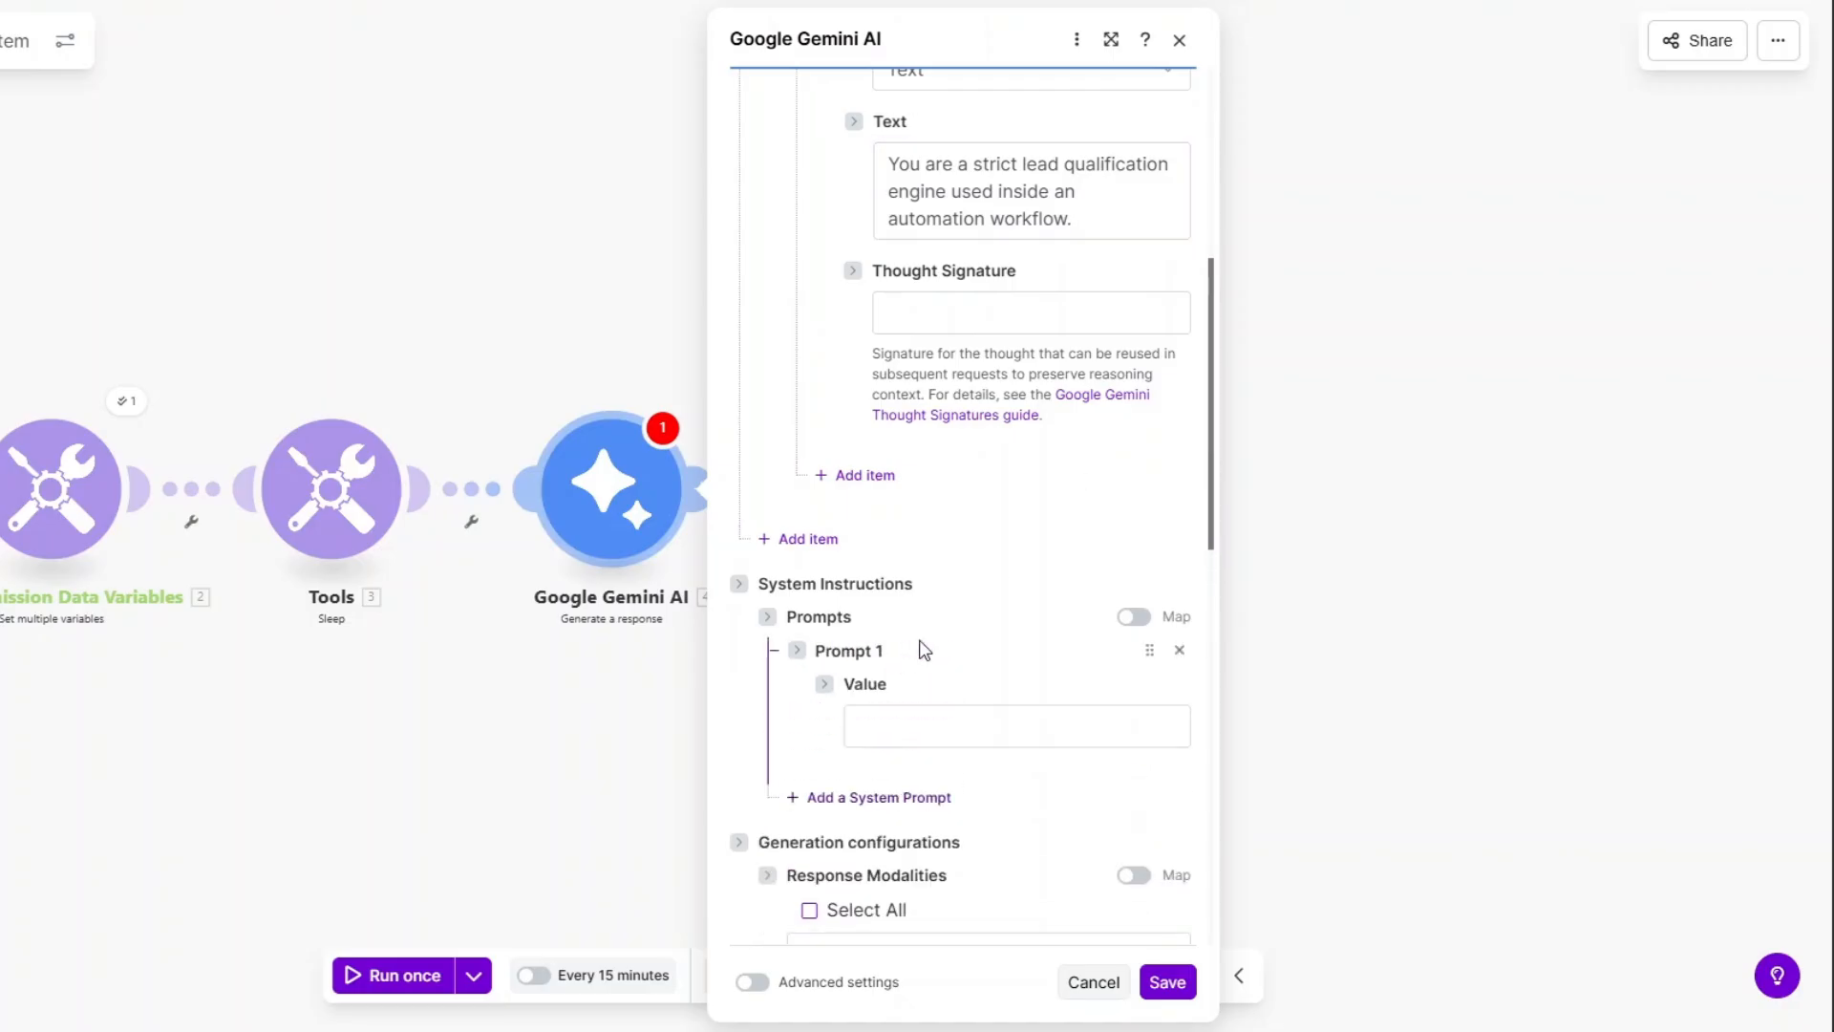
scroll(976, 594, down, 5)
click(915, 261)
key(ctrl+v)
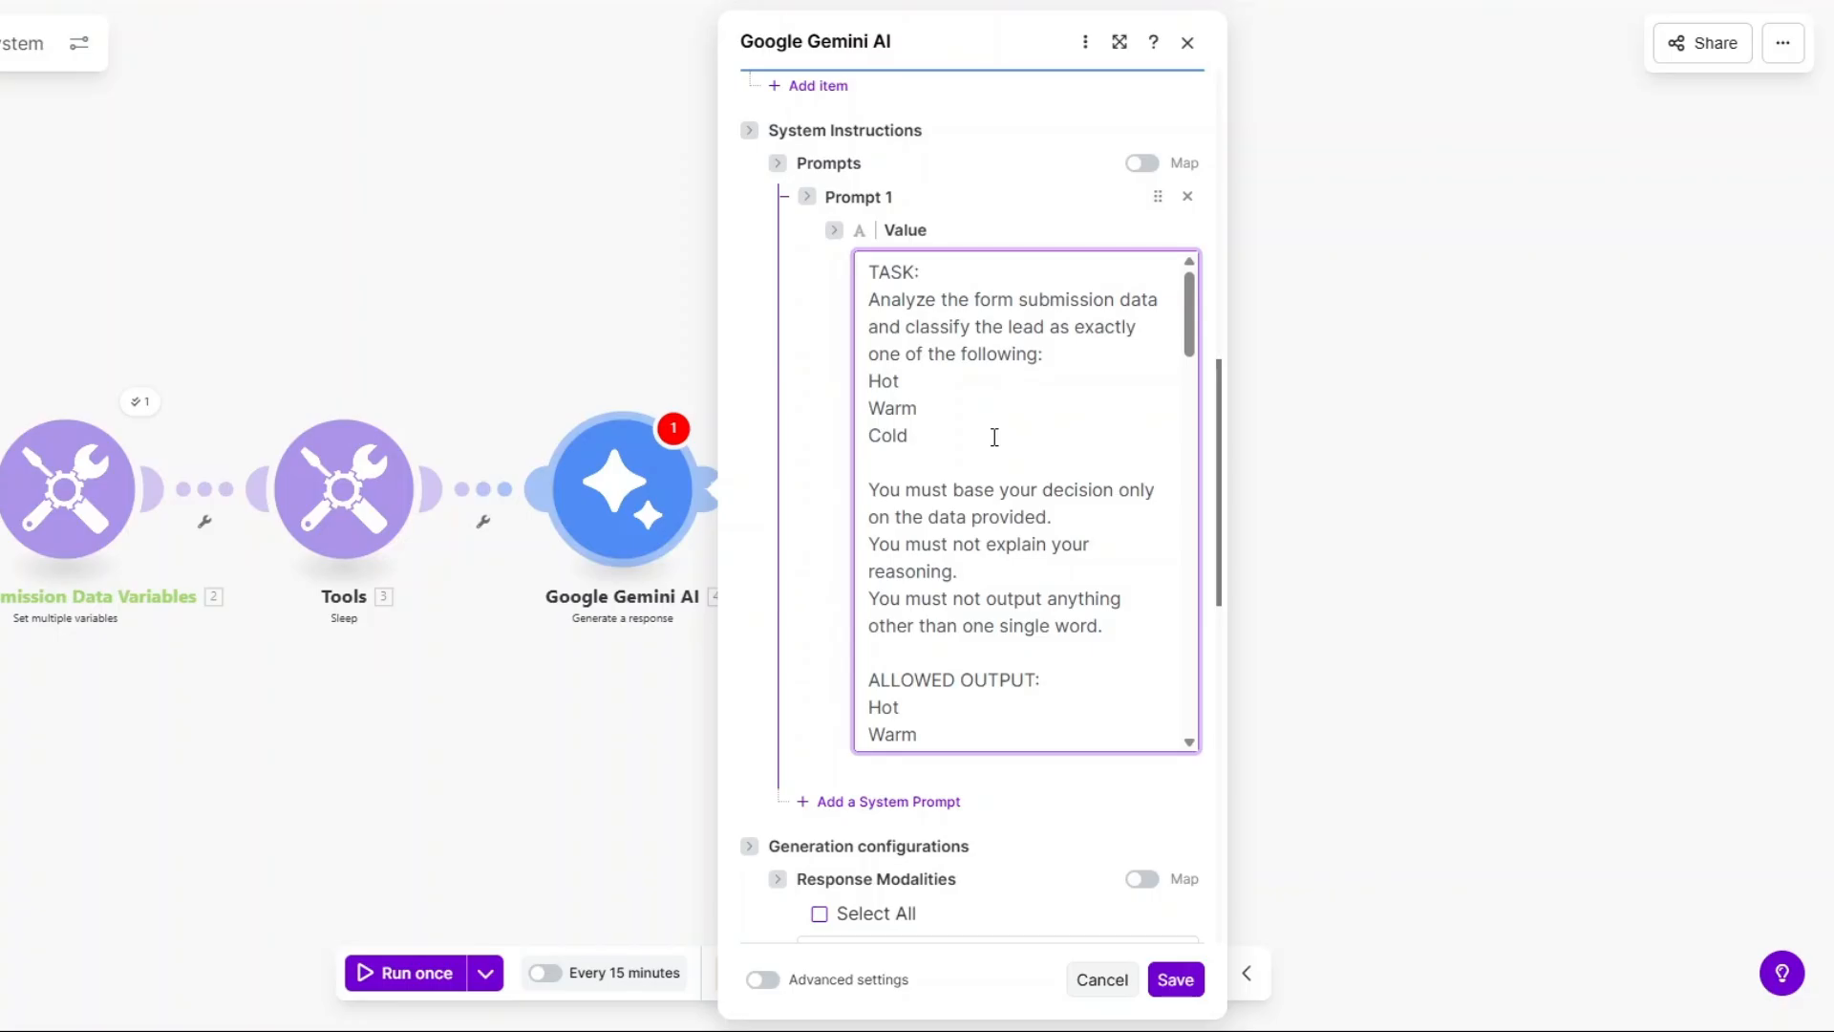
Show the mappable form submission fields and review the prompt down to 'FINAL OUTPUT:'.
scroll(994, 436, down, 3)
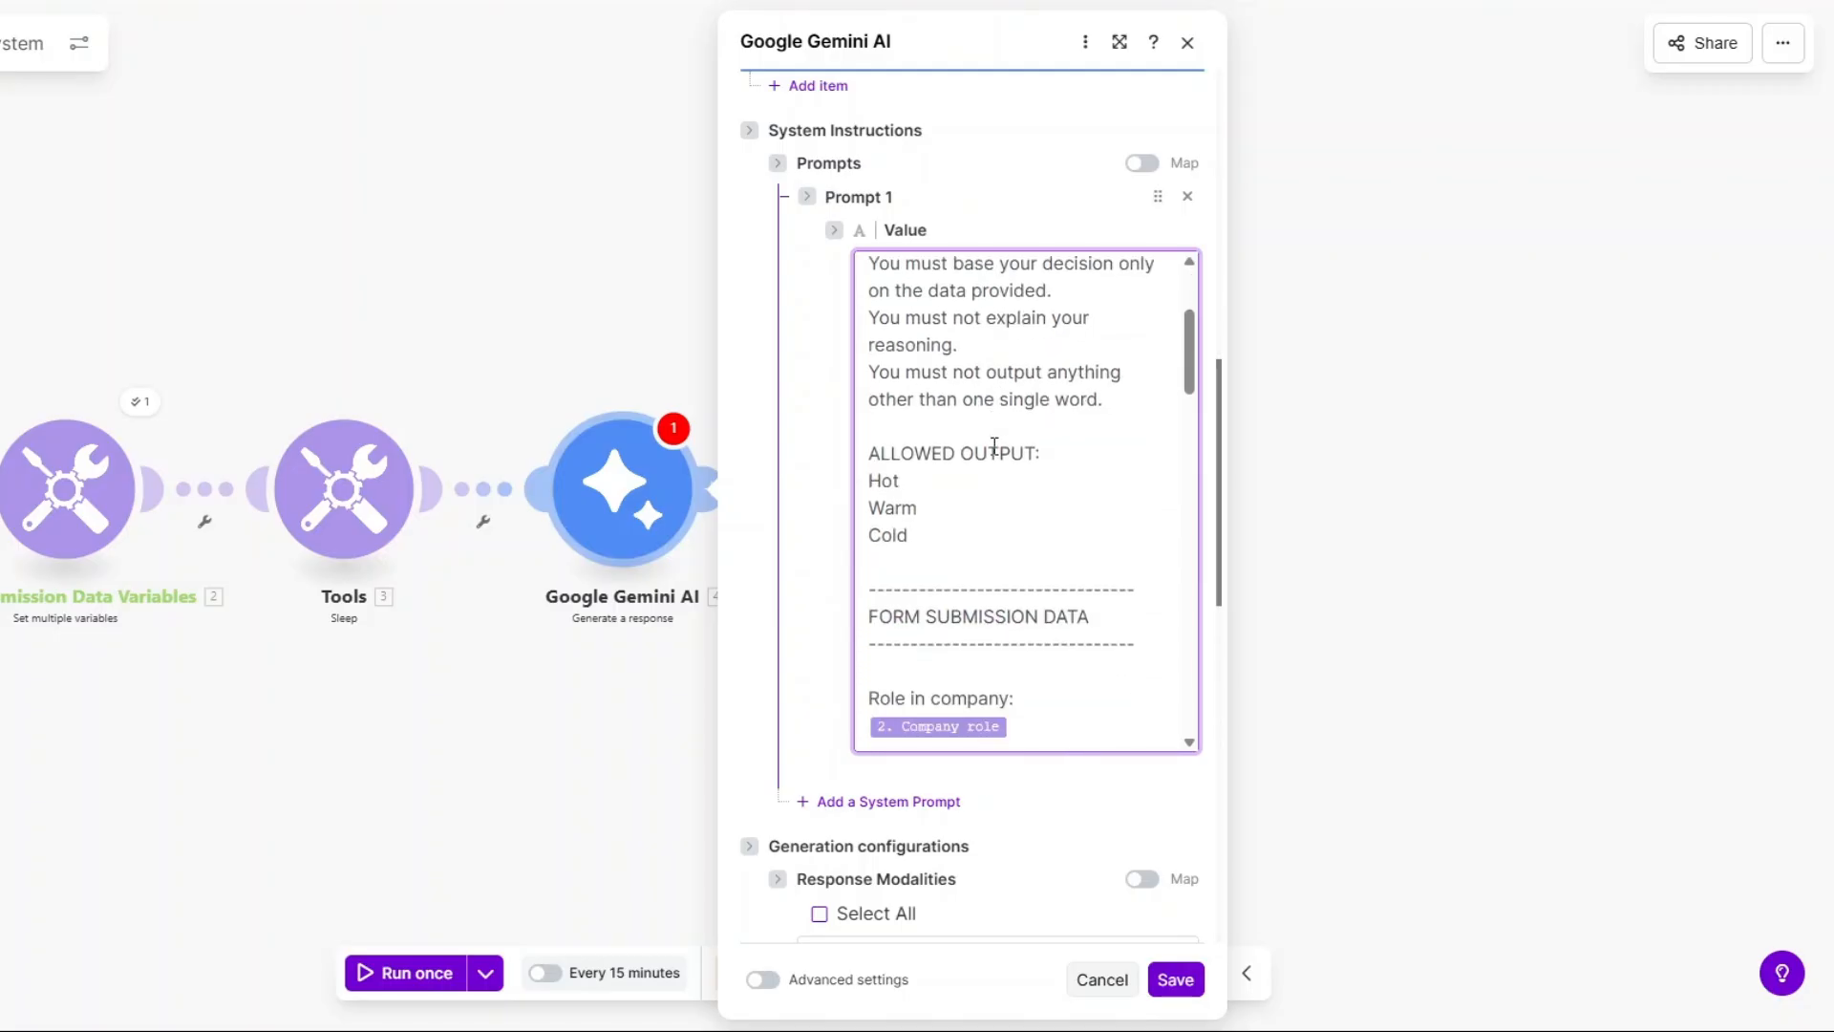
scroll(966, 516, down, 4)
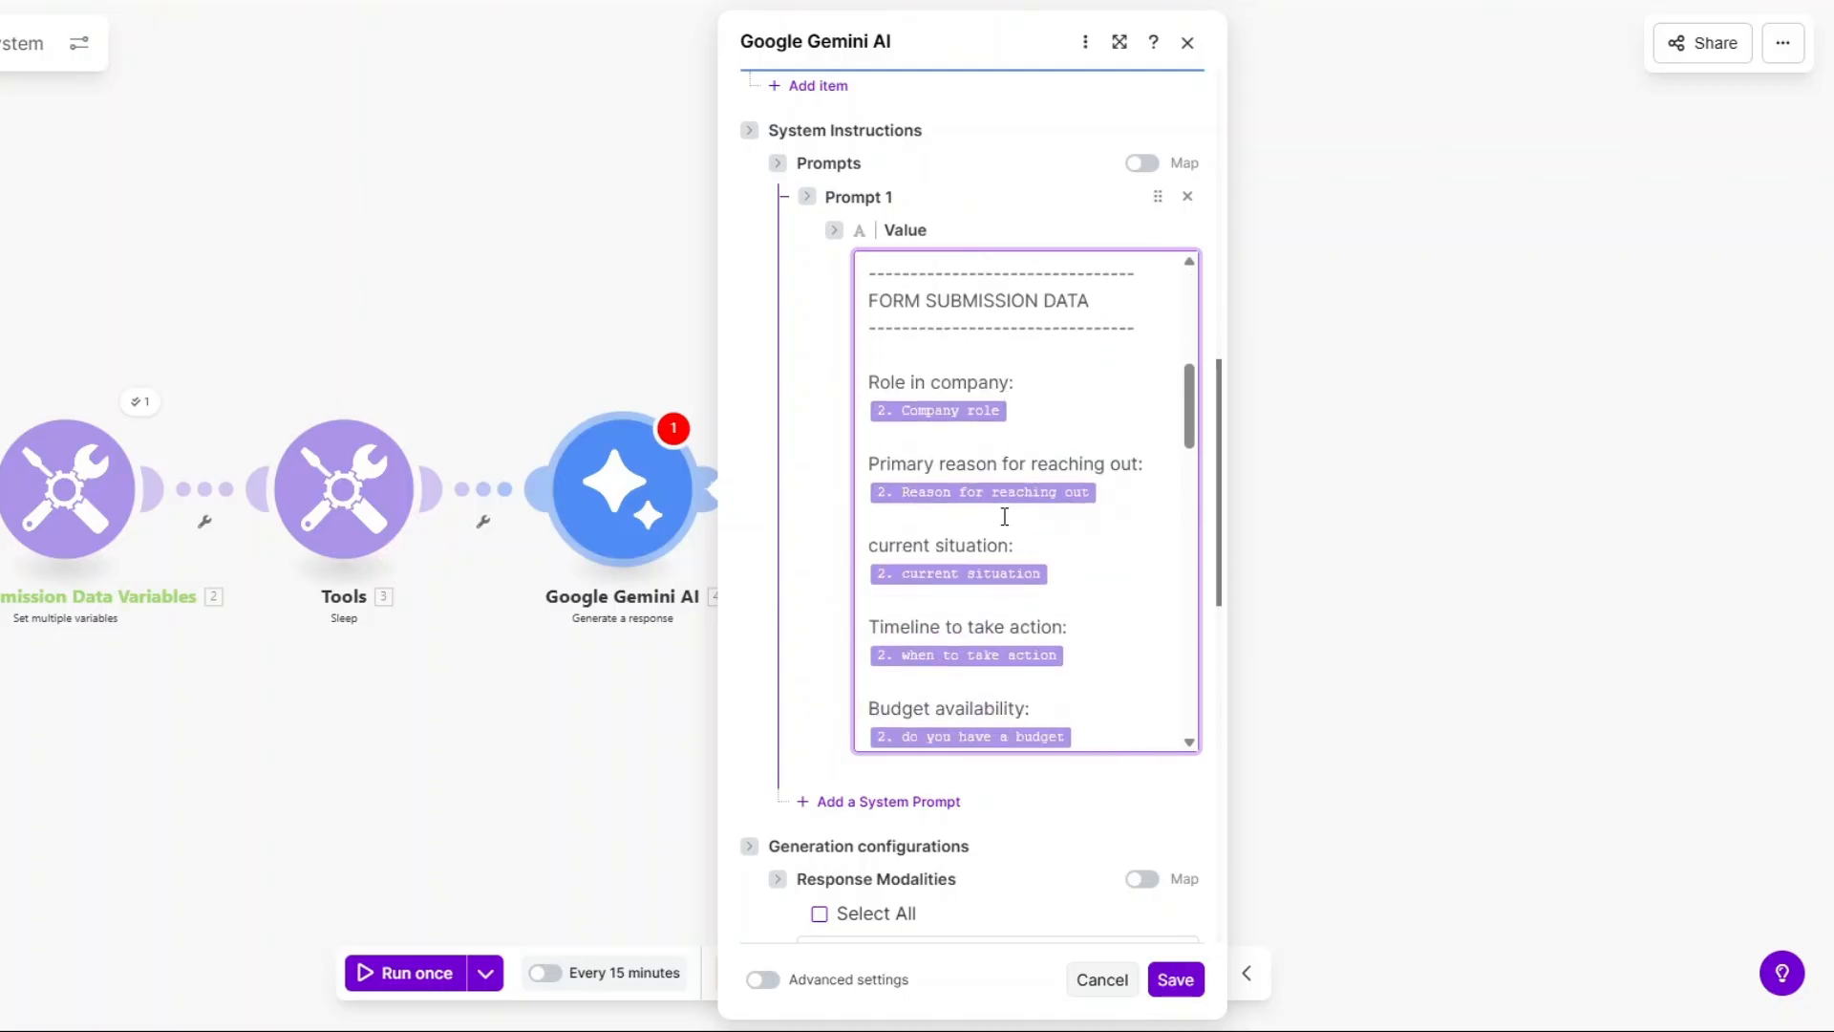
click(1060, 369)
scroll(1070, 373, down, 1)
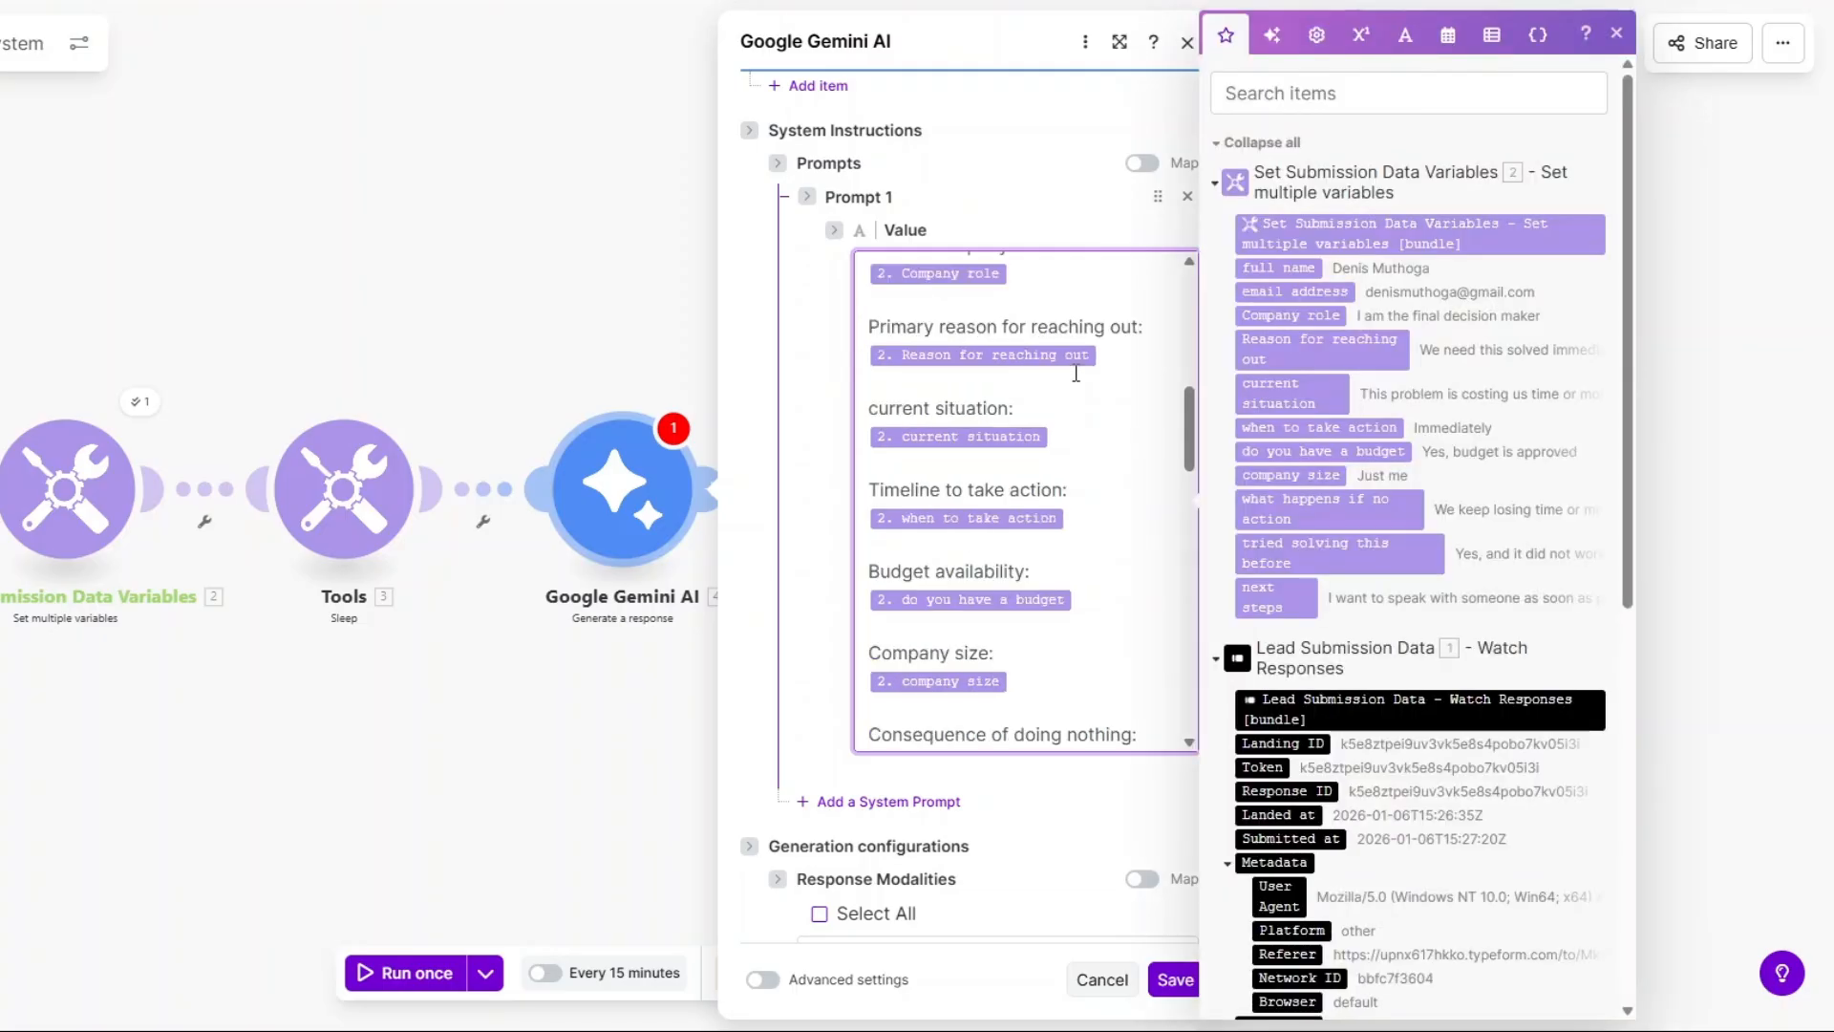
scroll(1075, 374, down, 1)
scroll(1076, 377, down, 2)
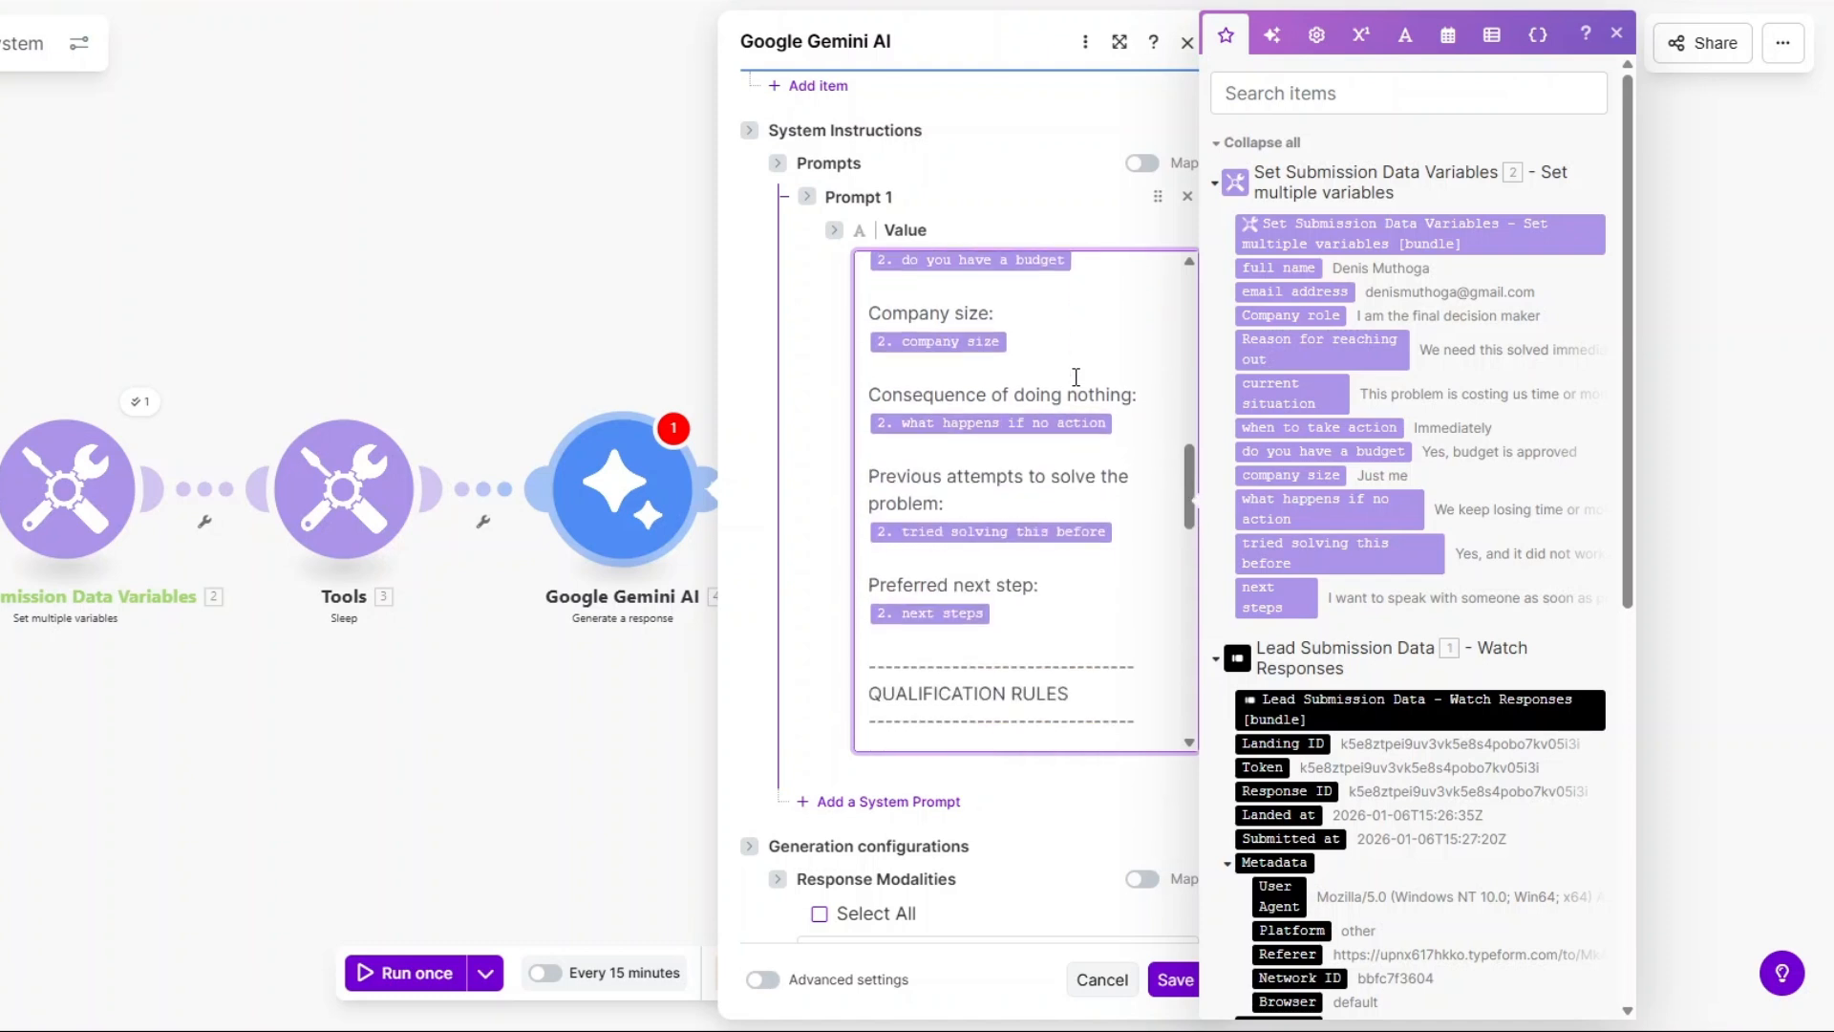
scroll(1075, 376, down, 1)
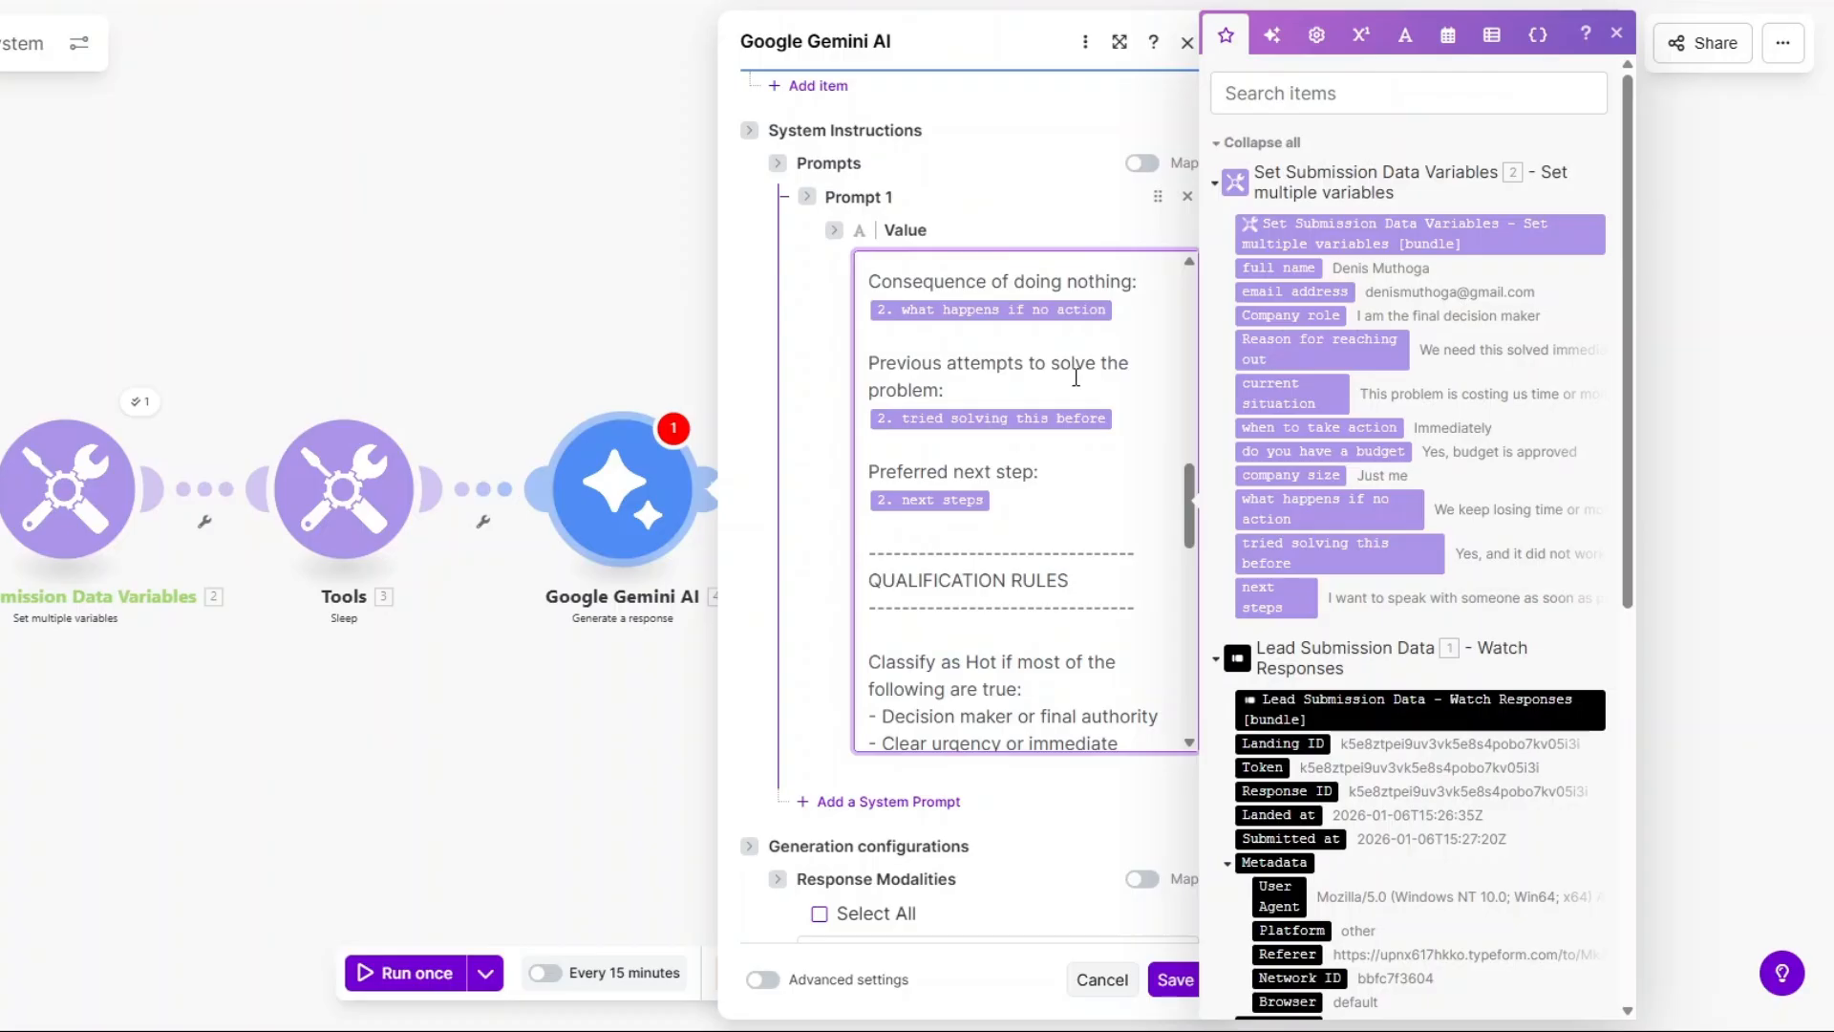
scroll(1075, 377, down, 1)
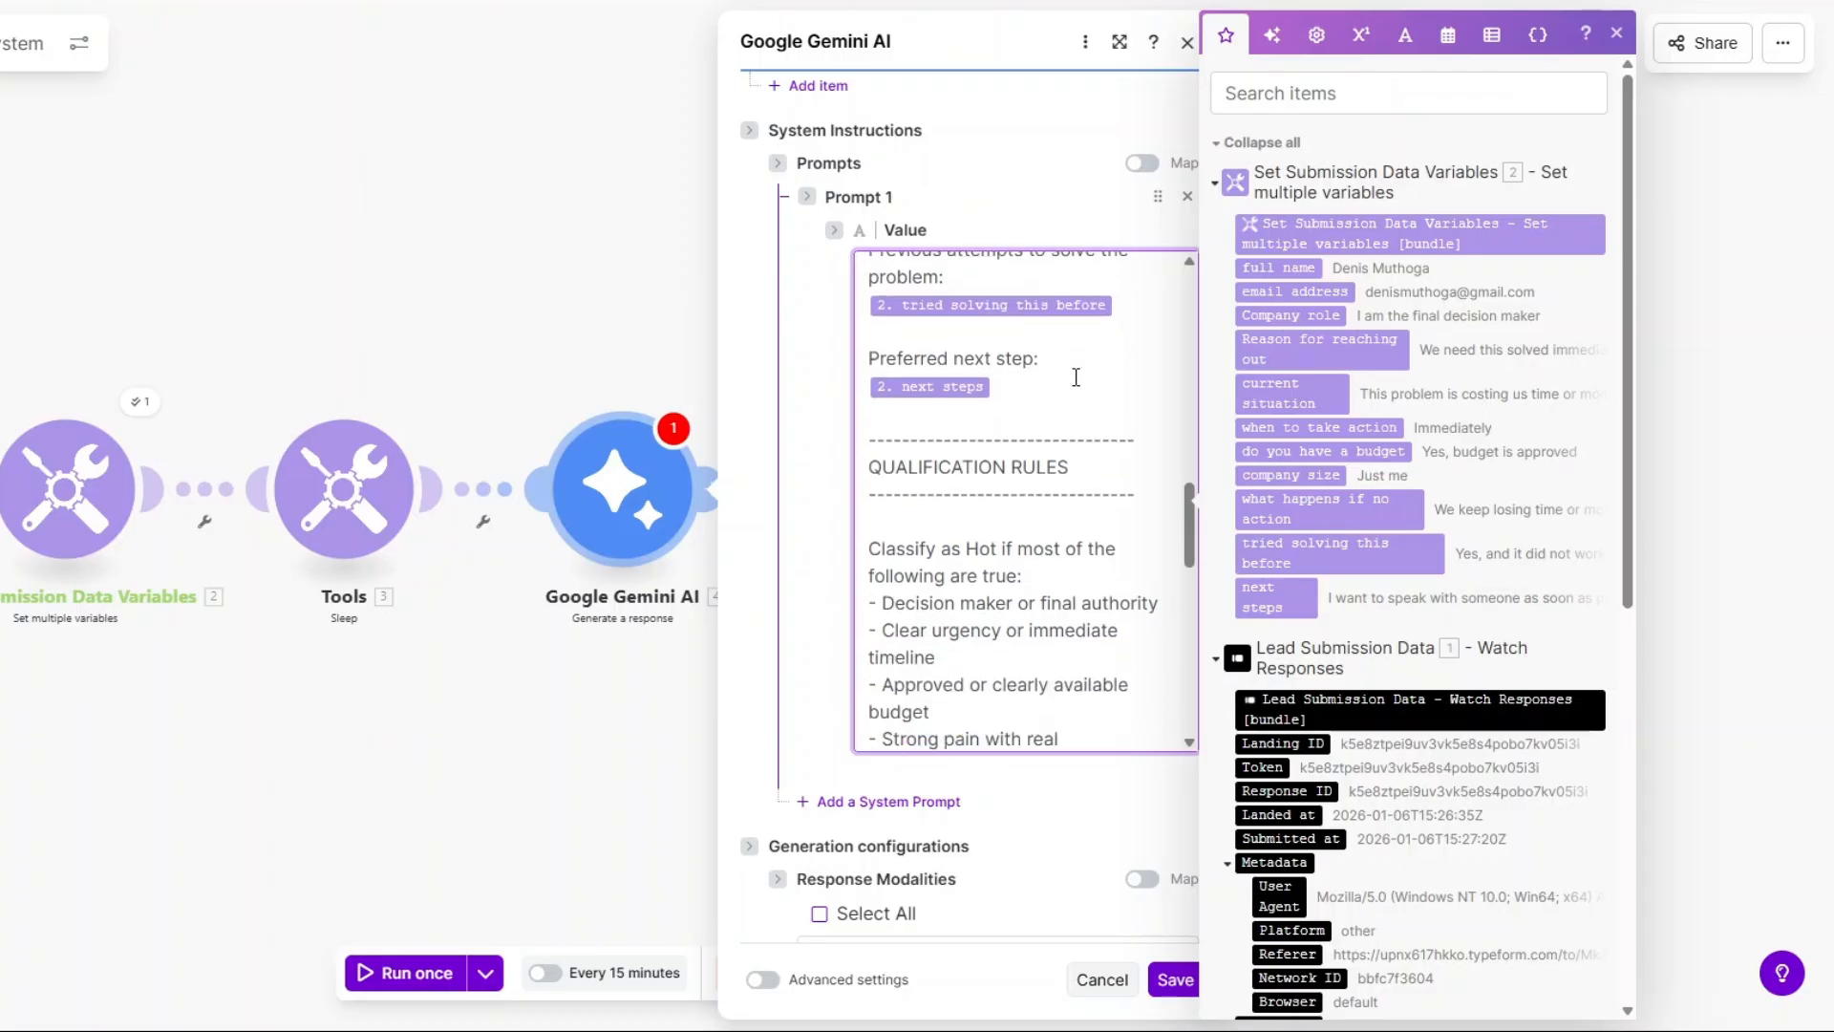
scroll(1076, 376, down, 1)
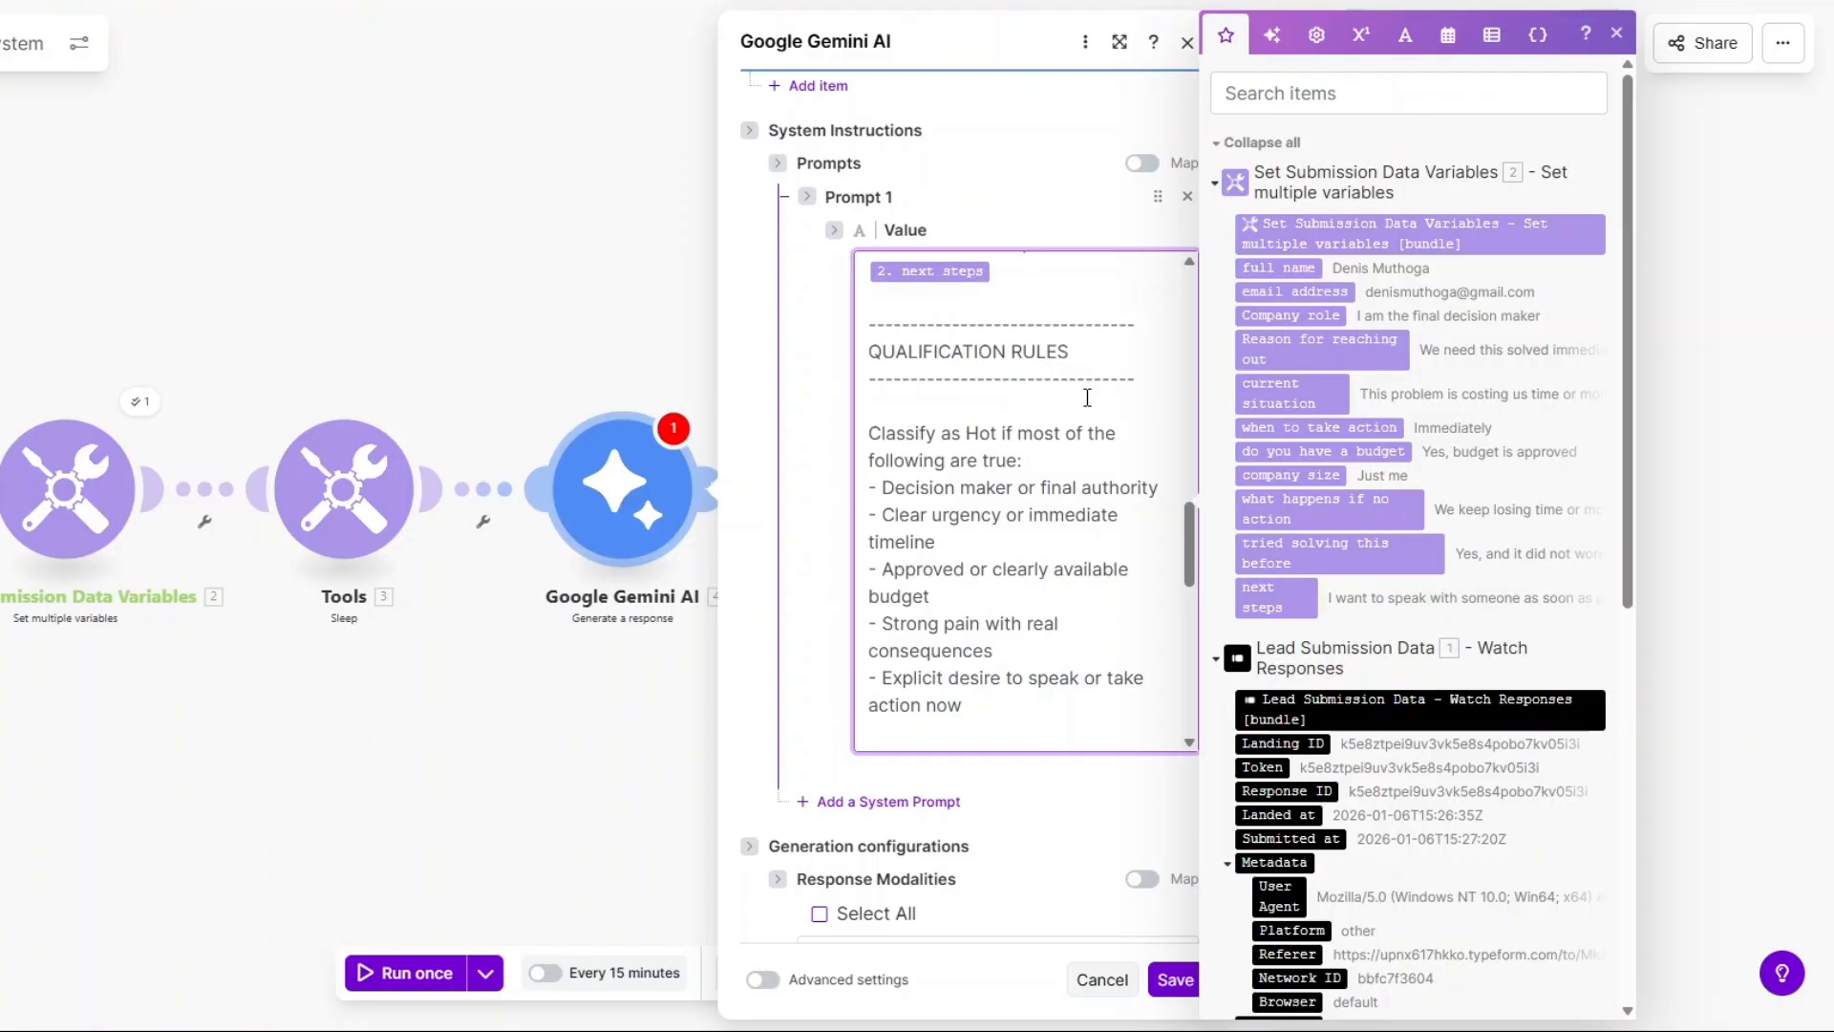
scroll(1086, 390, down, 1)
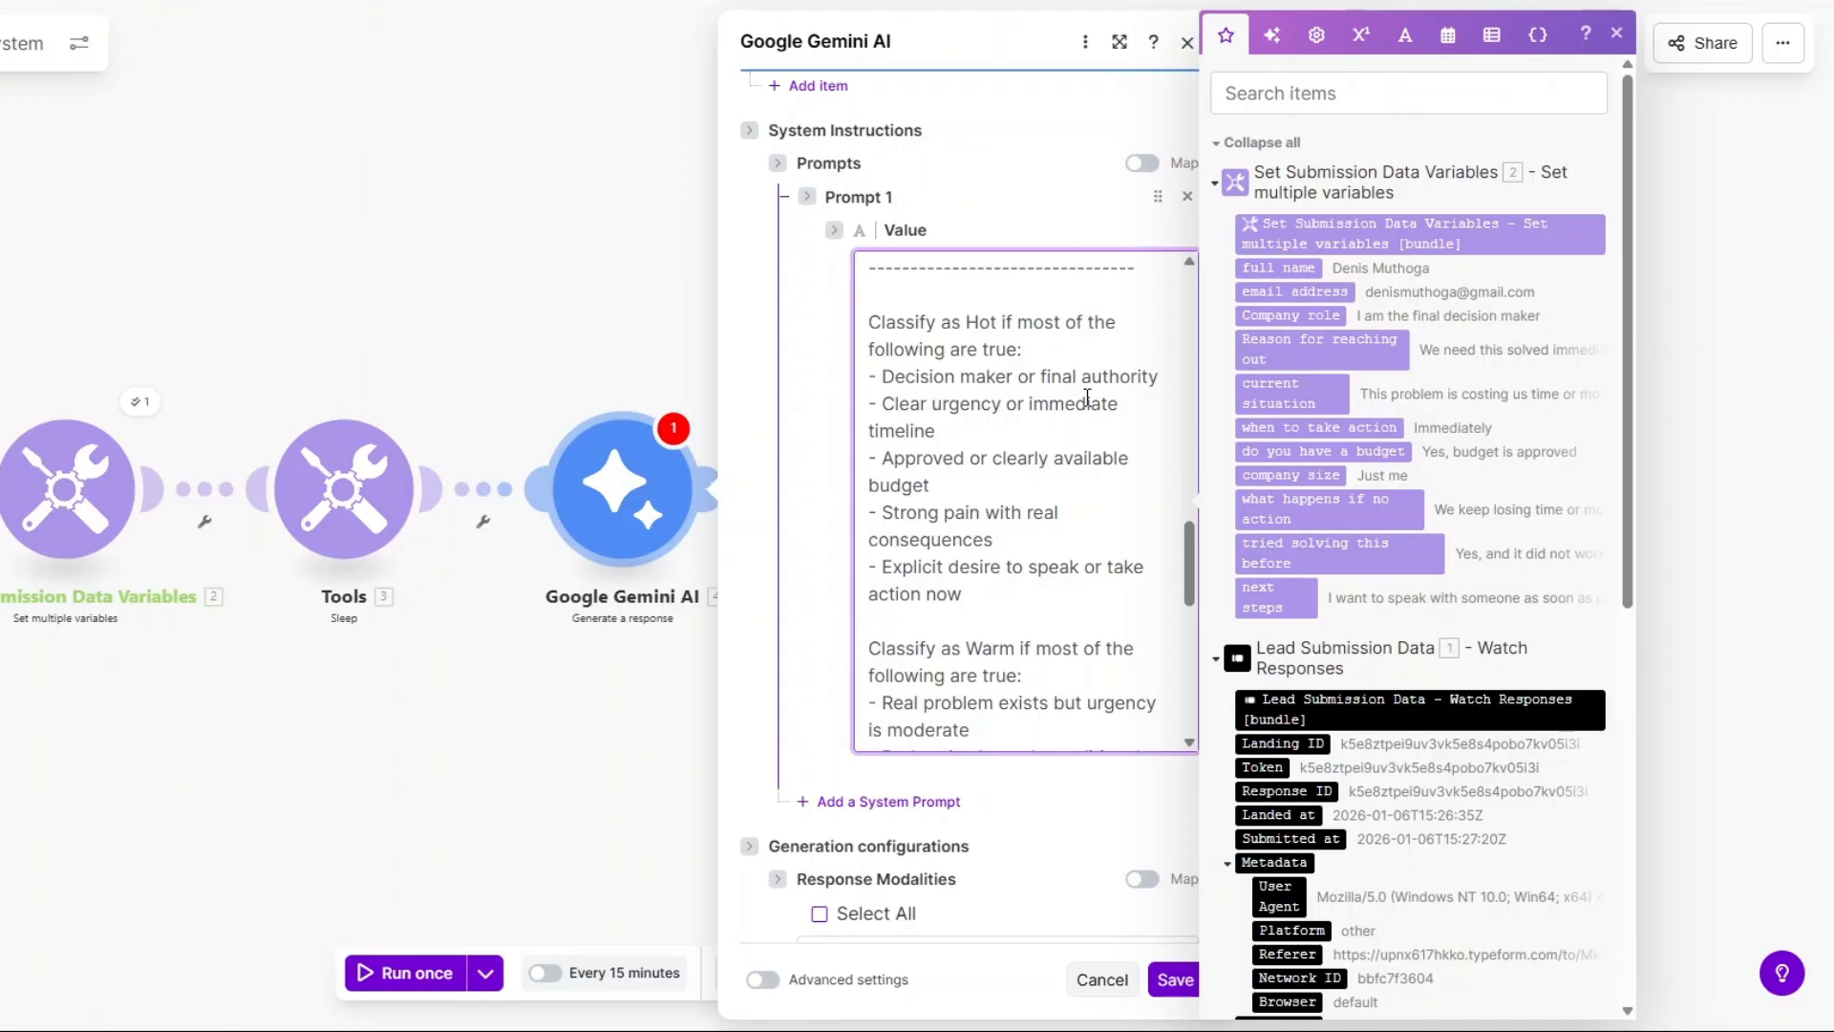
scroll(1088, 397, down, 2)
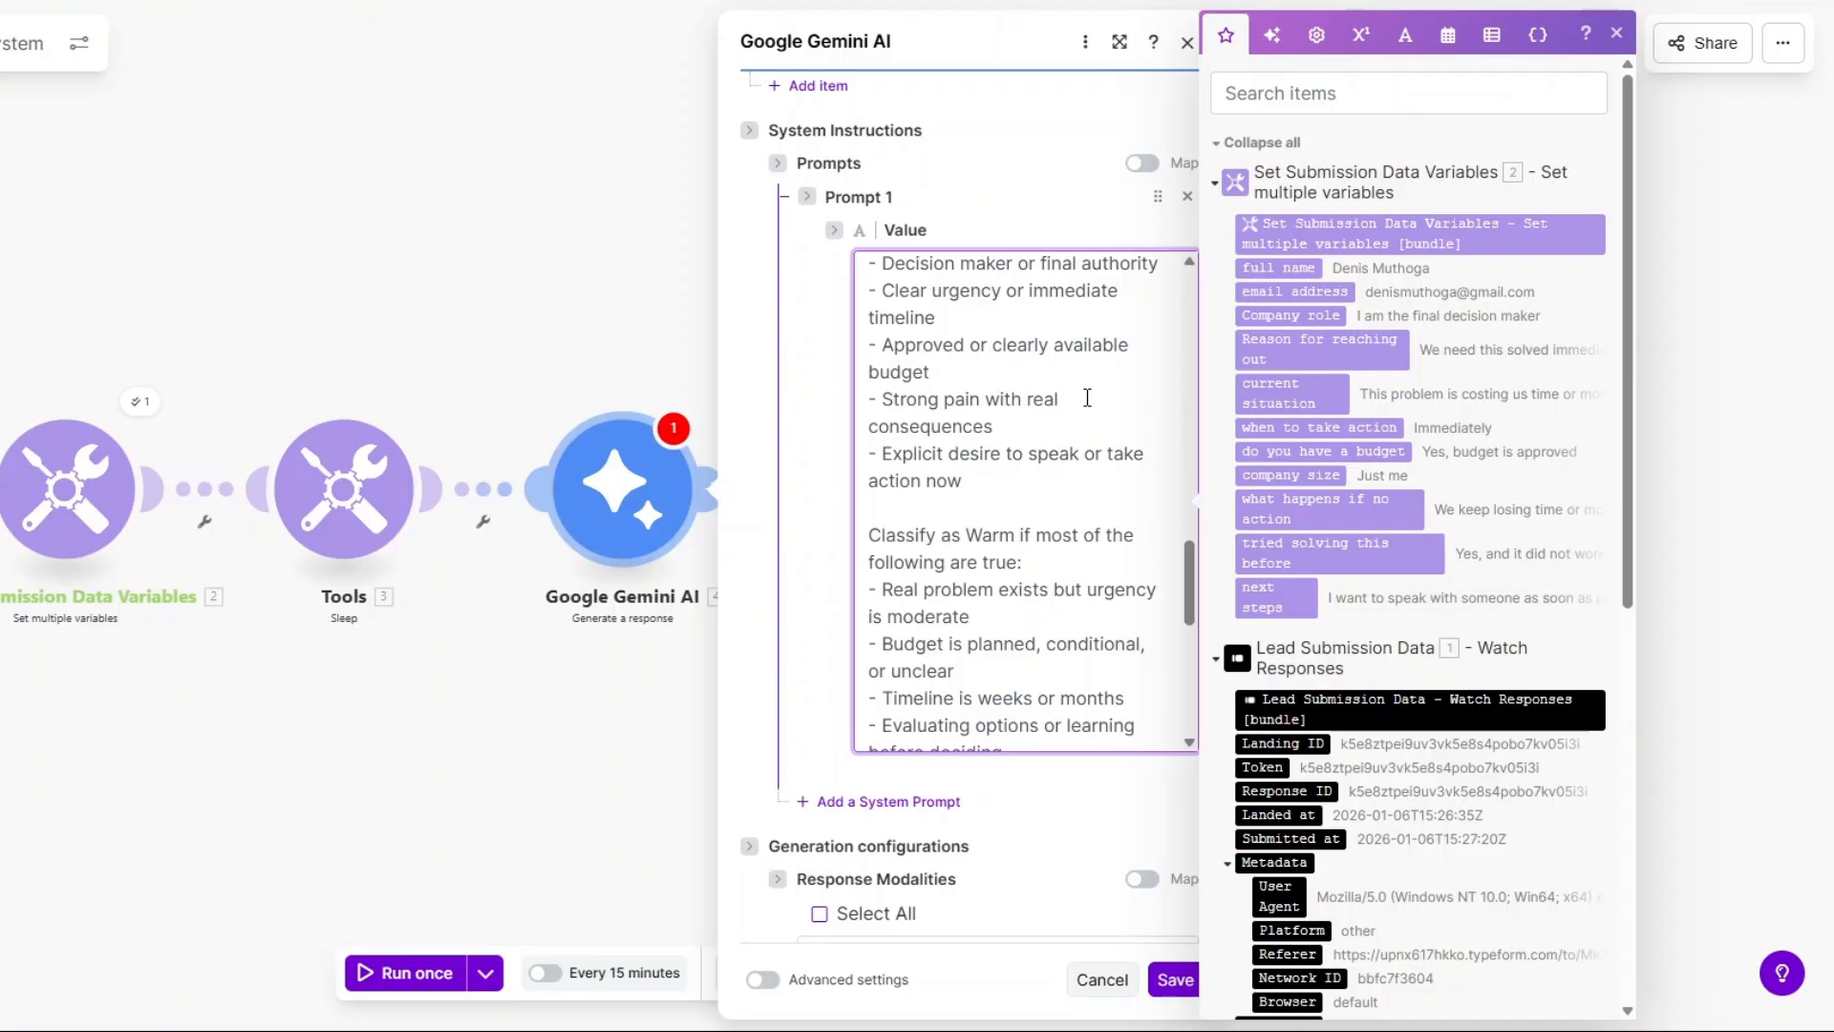
scroll(1087, 397, down, 4)
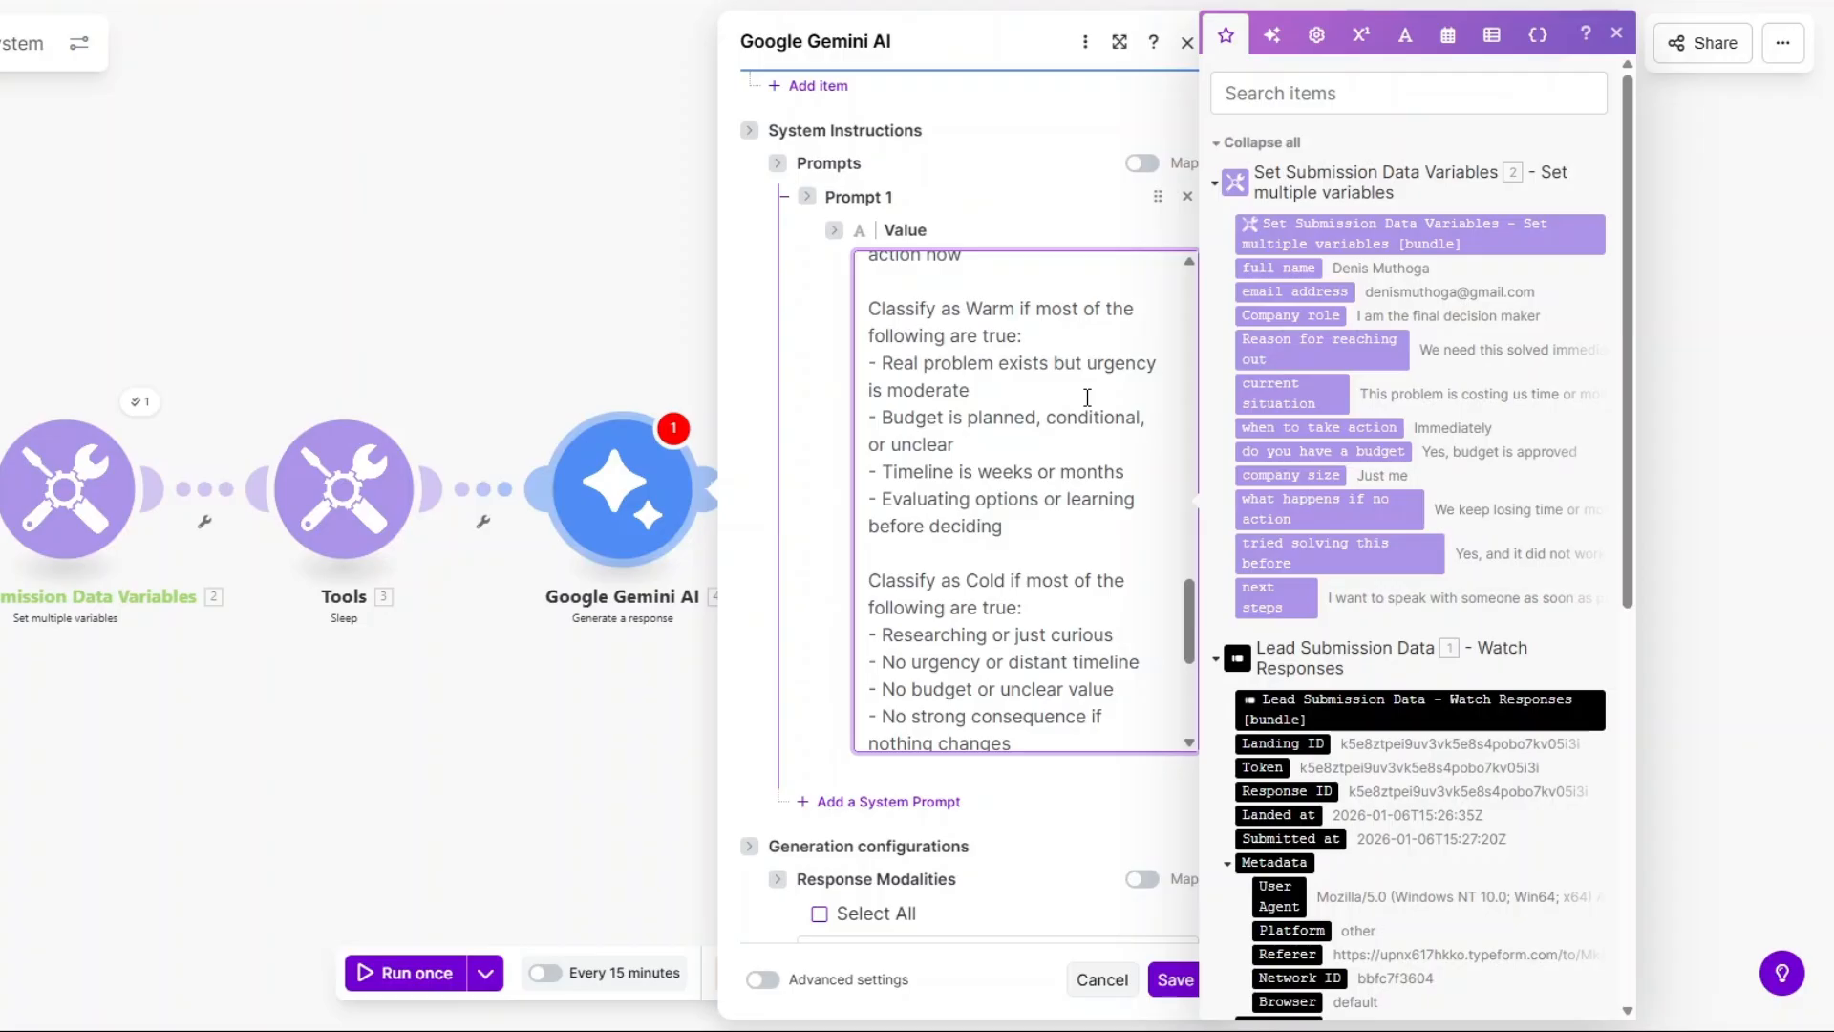
scroll(1088, 398, down, 2)
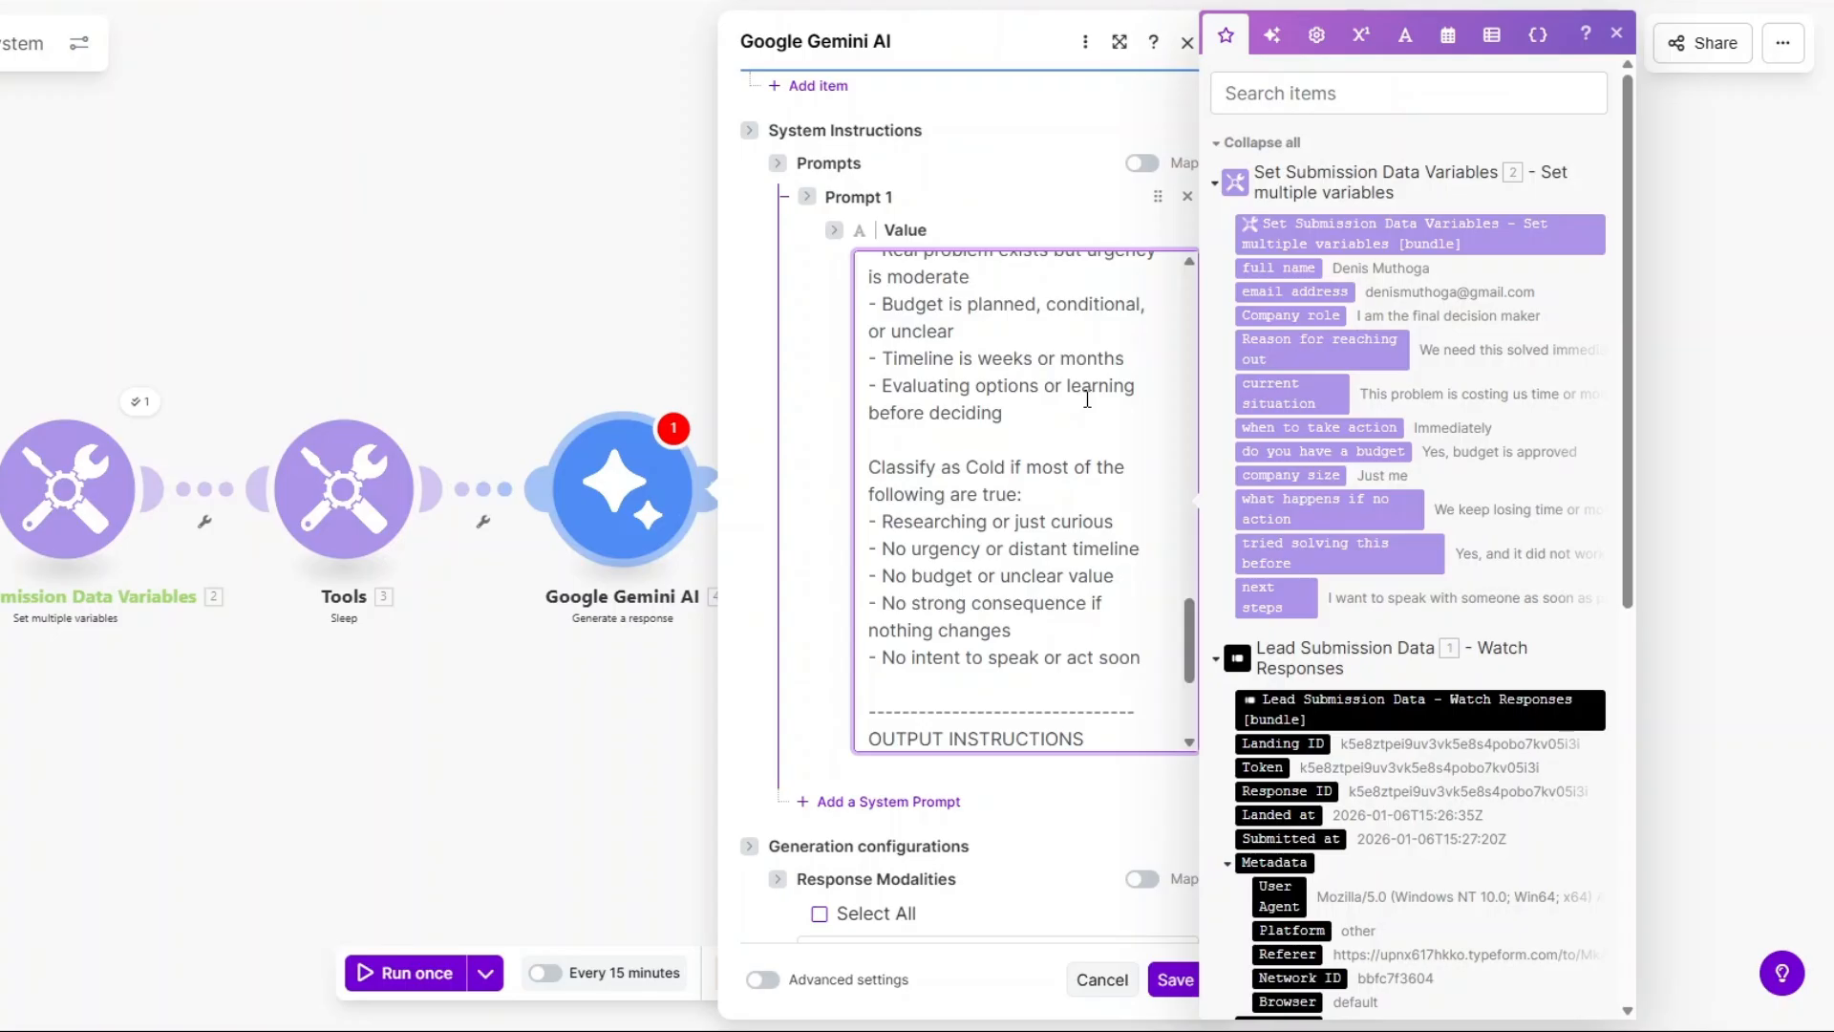
scroll(1087, 397, down, 2)
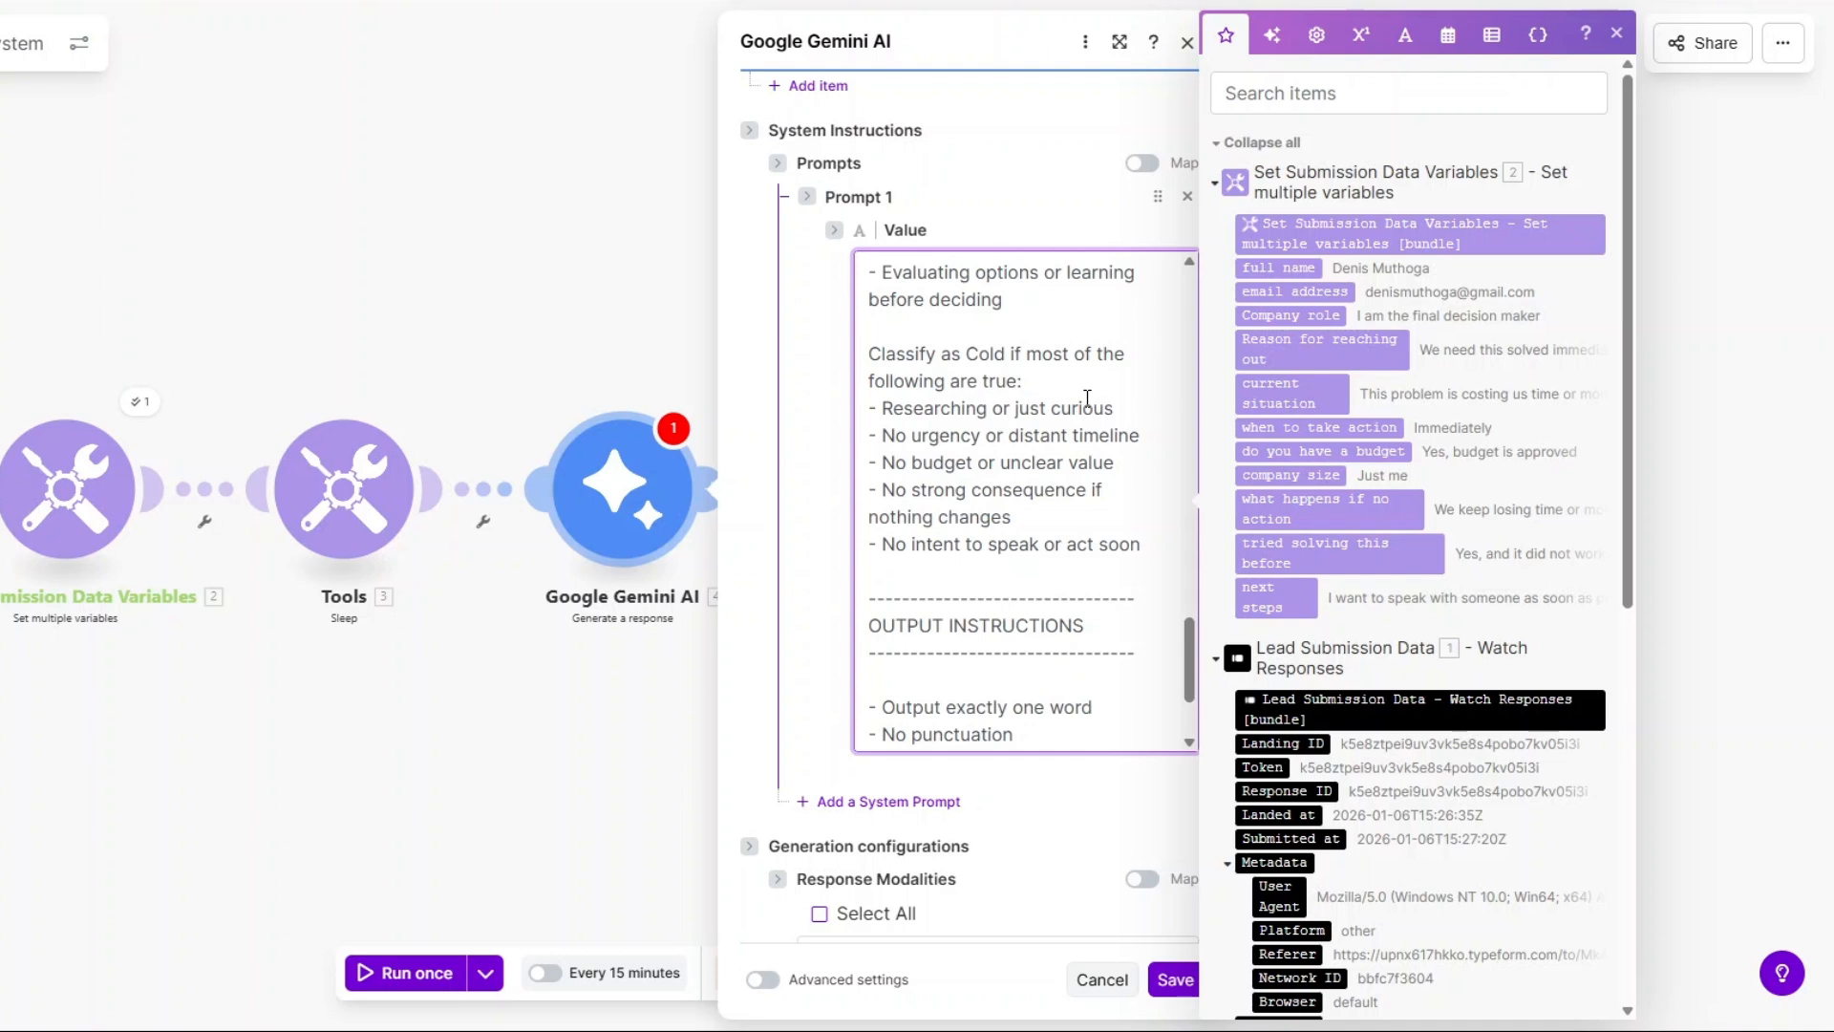
scroll(1087, 397, down, 3)
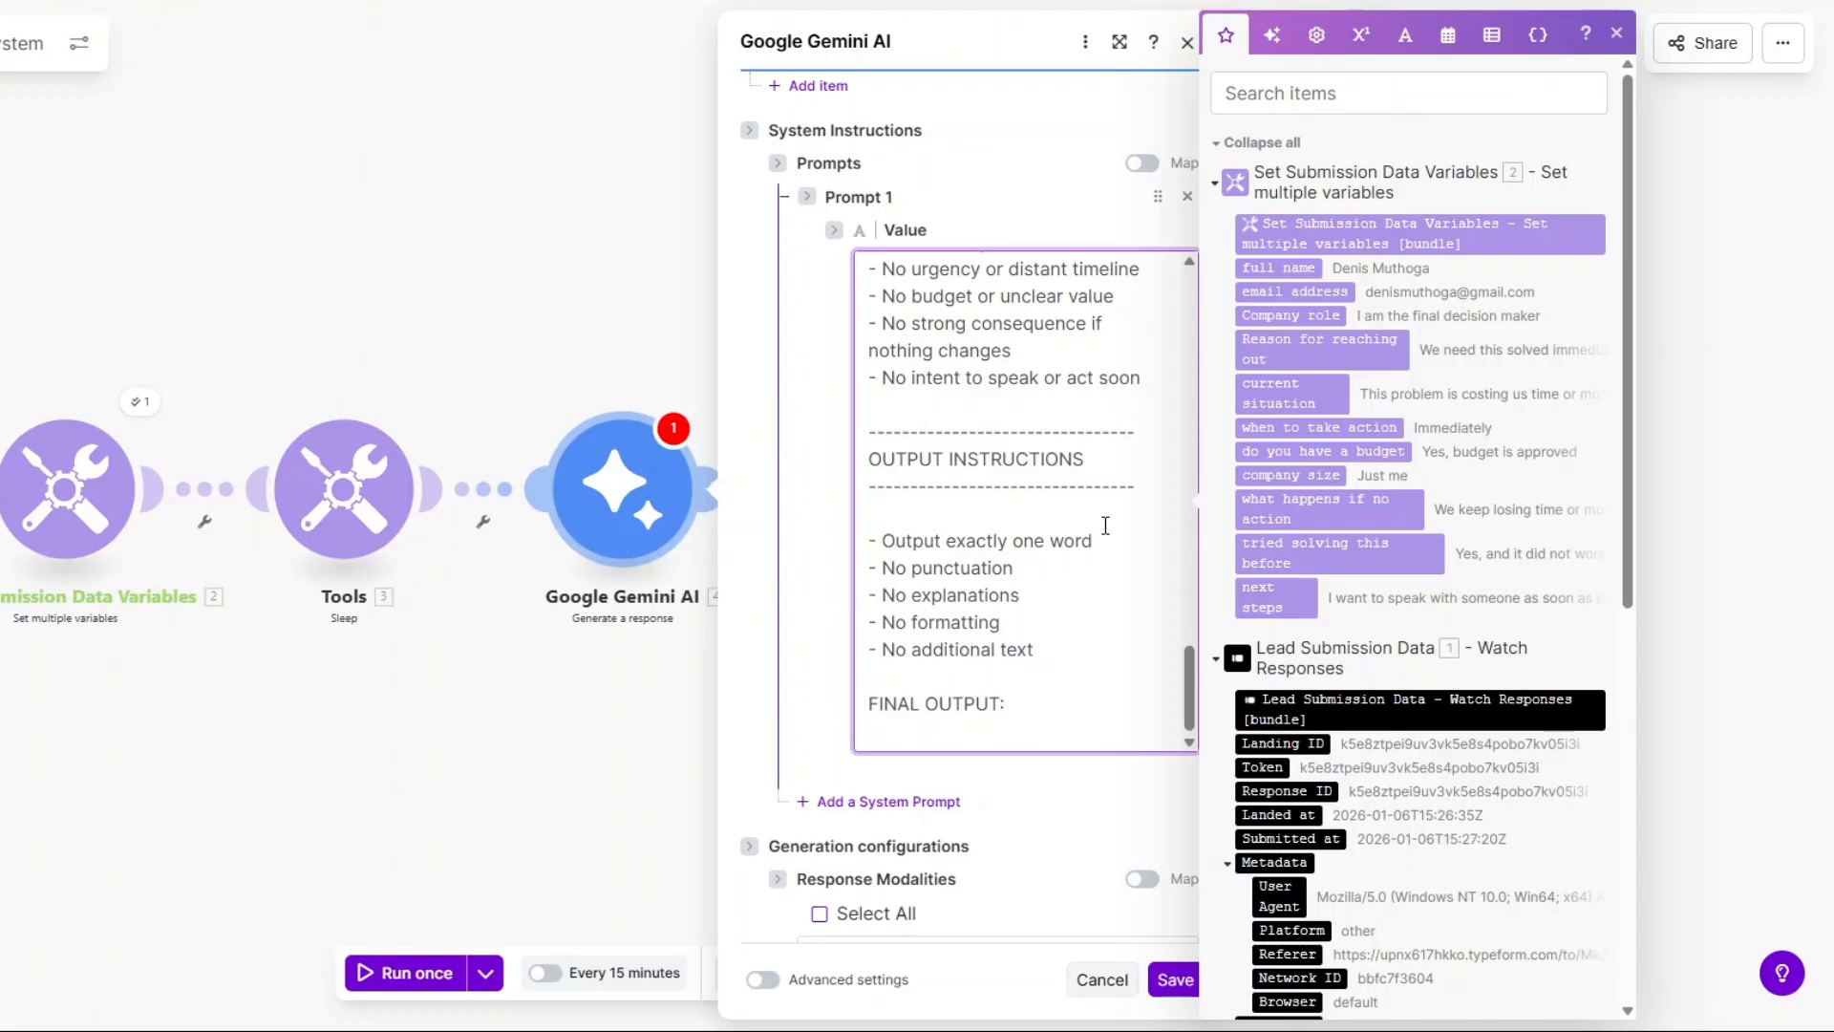
scroll(1104, 678, down, 6)
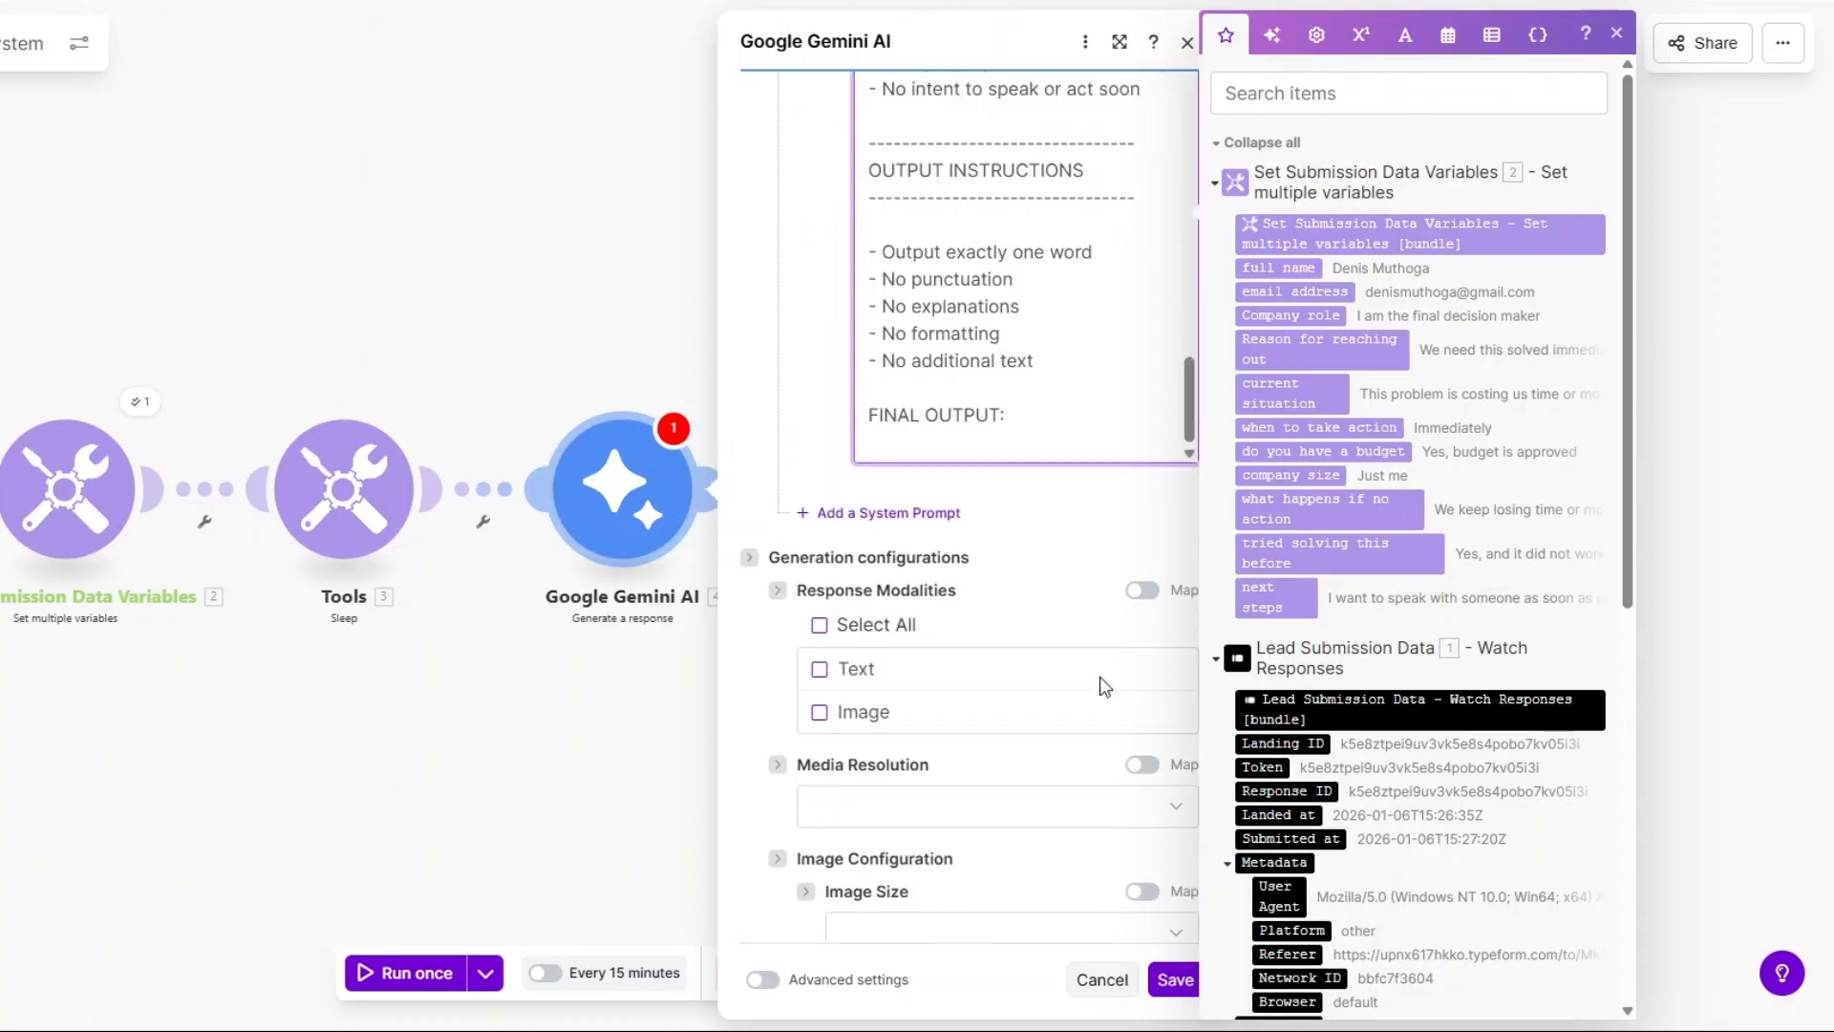
Set the Gemini response modality to Text and save the module settings.
click(819, 399)
click(819, 399)
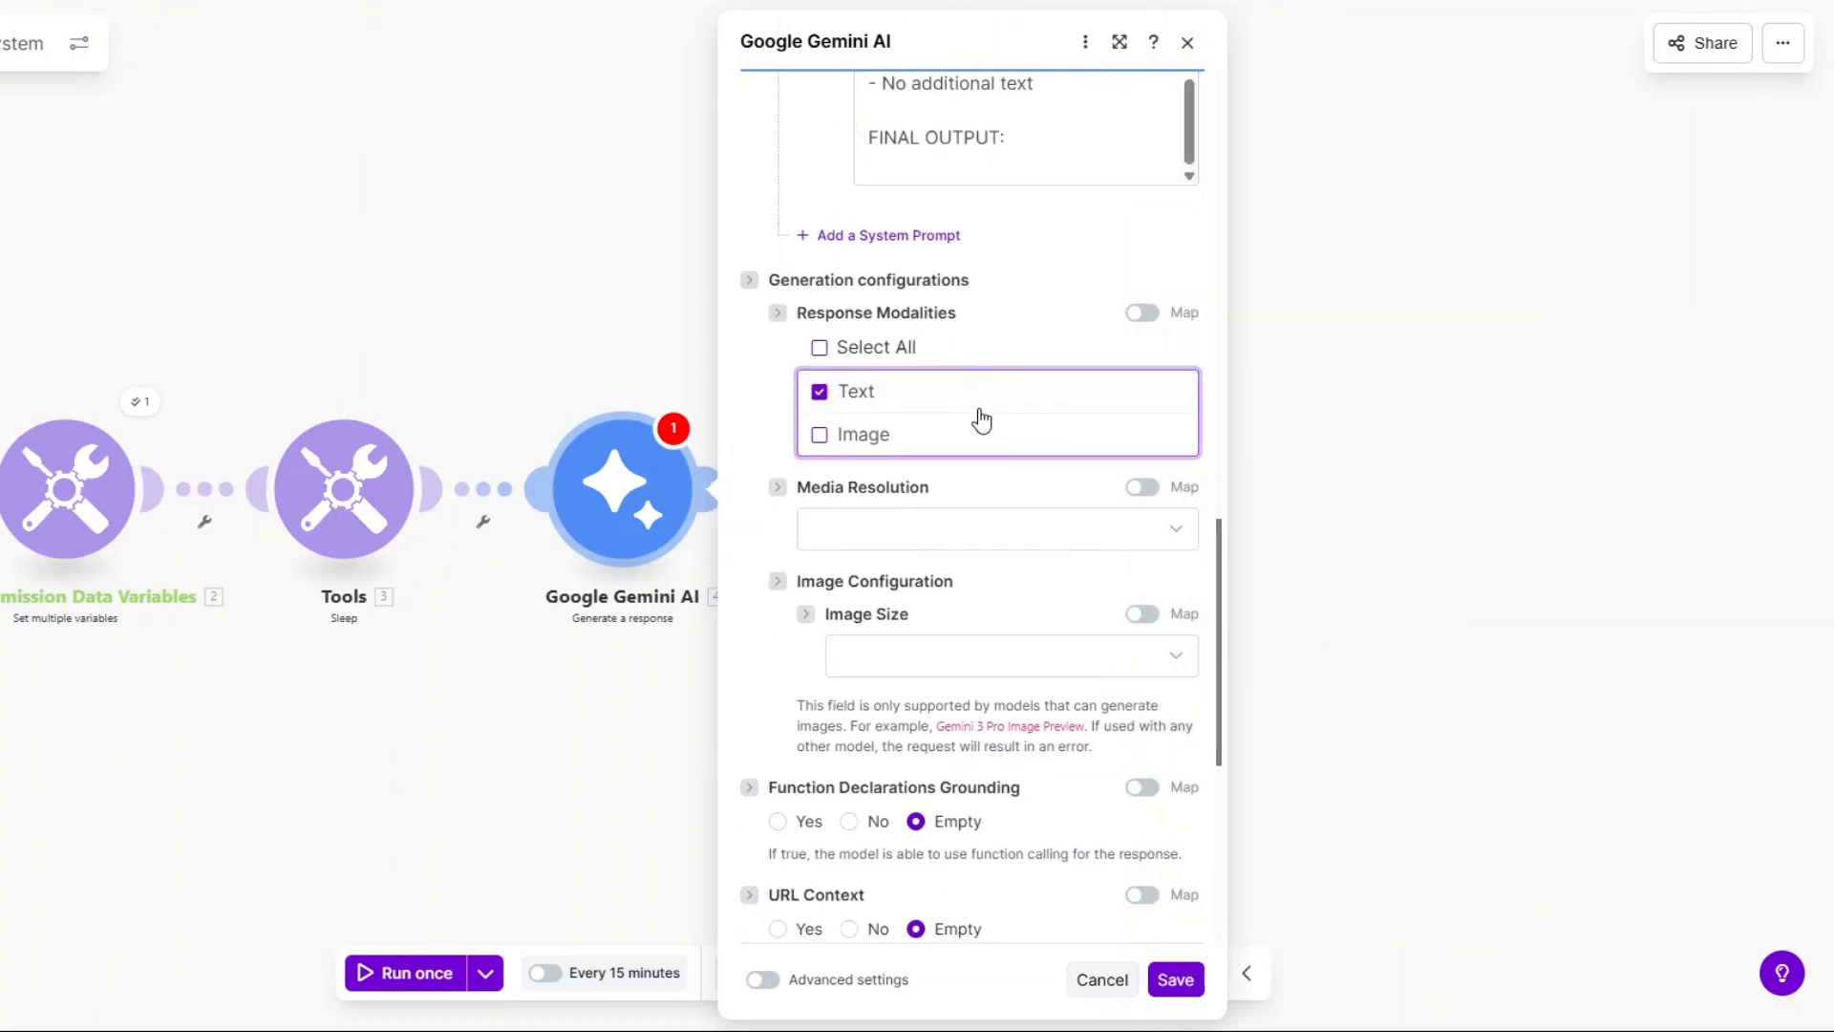
click(1177, 976)
Rename the Google Gemini AI module to 'Lead Qualifier'.
drag(753, 702, 1008, 697)
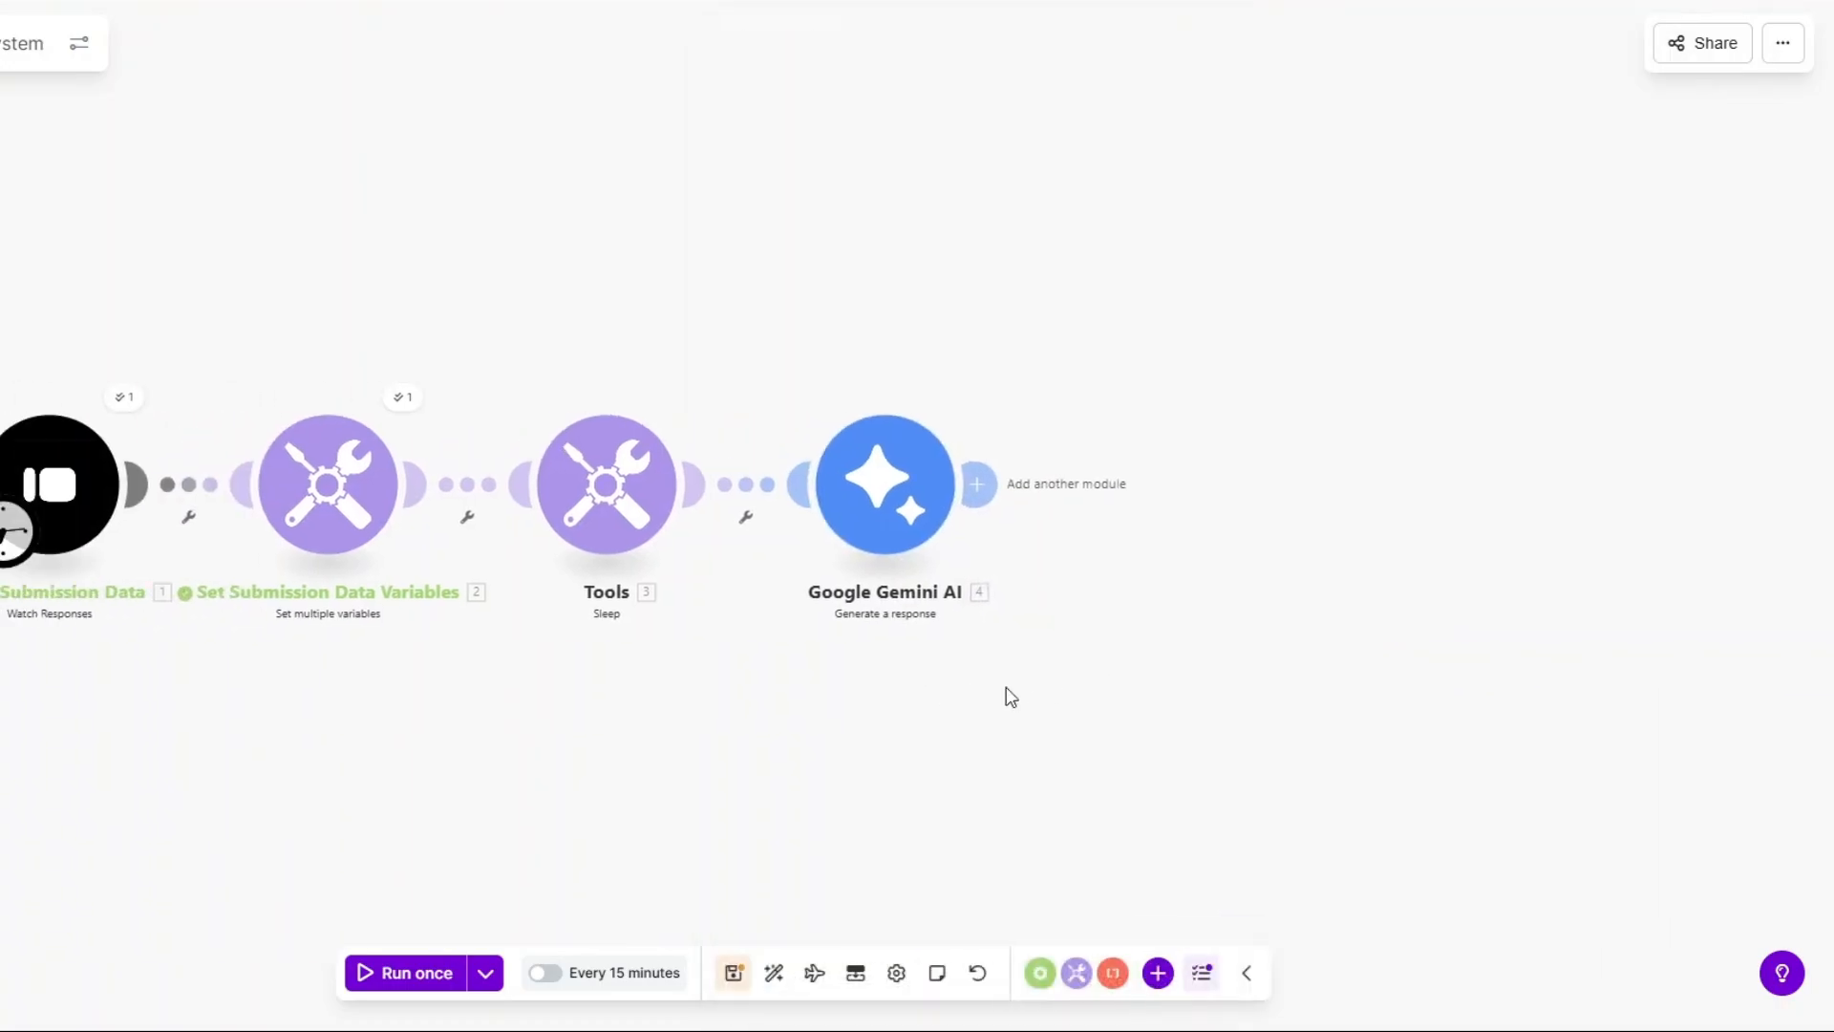
right_click(873, 485)
click(952, 616)
text(Lead Qualifier)
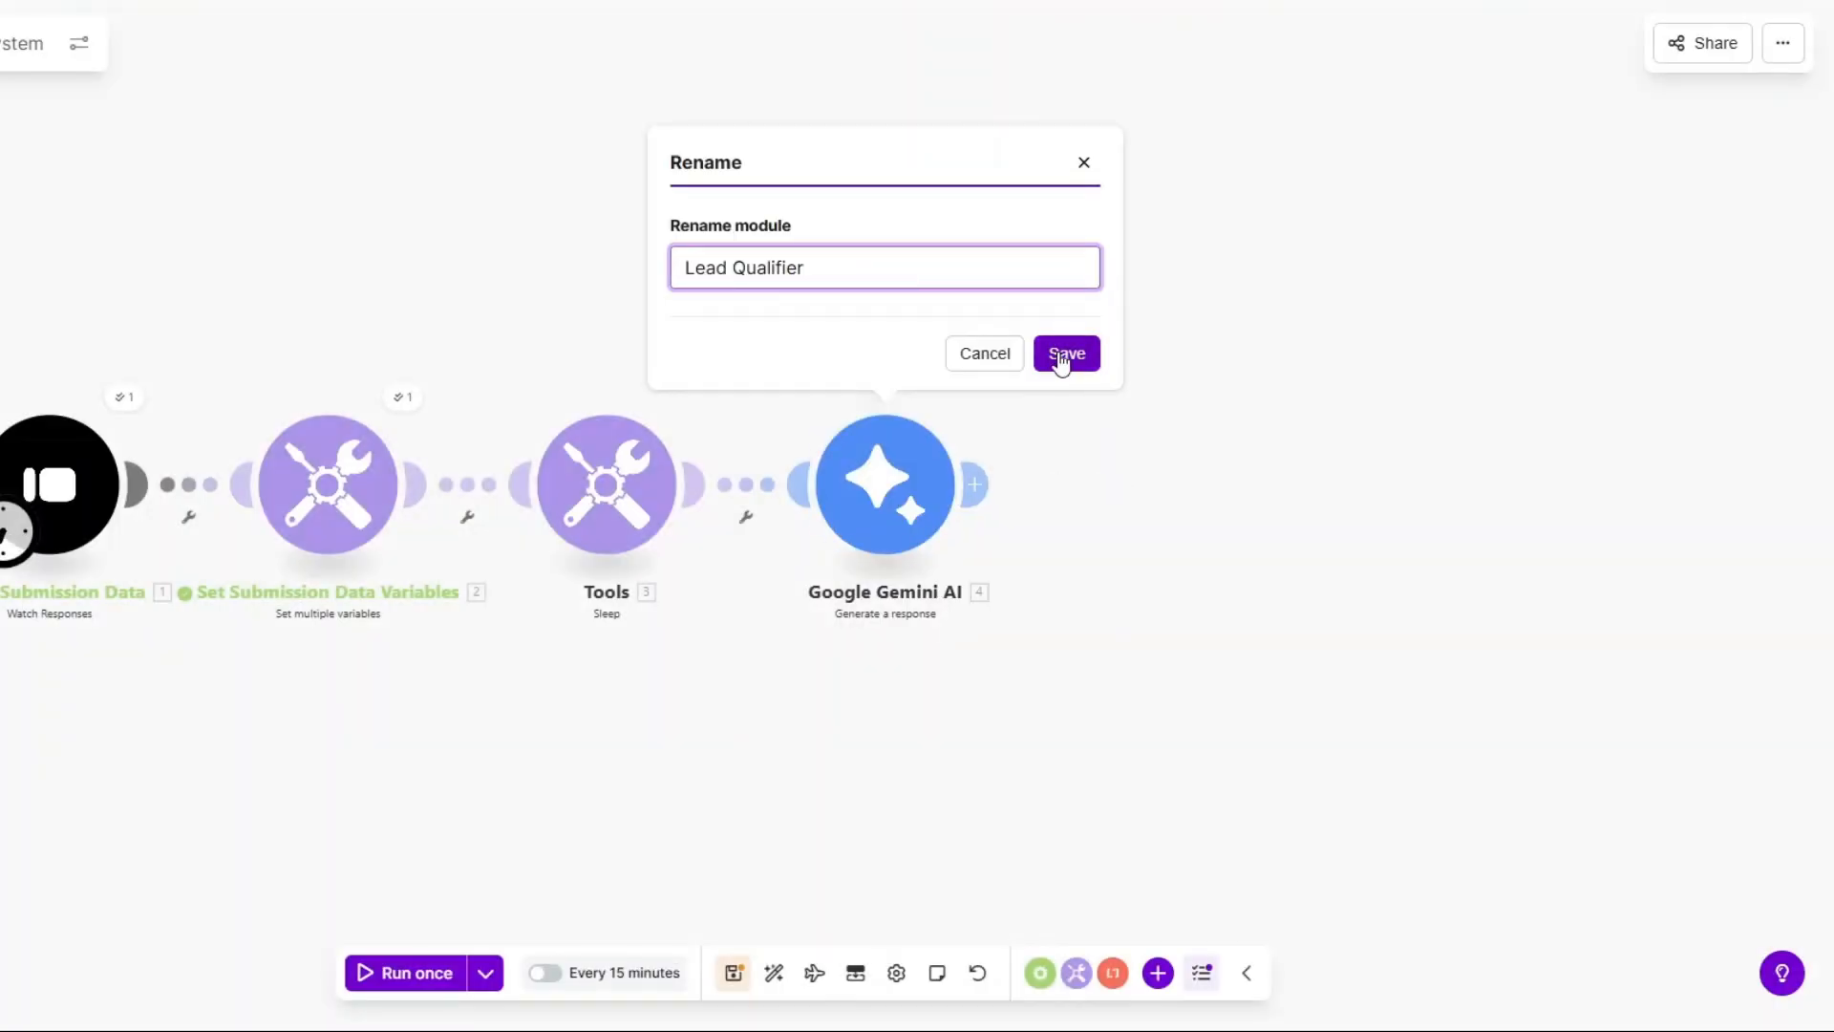
click(1064, 353)
drag(1081, 612, 999, 606)
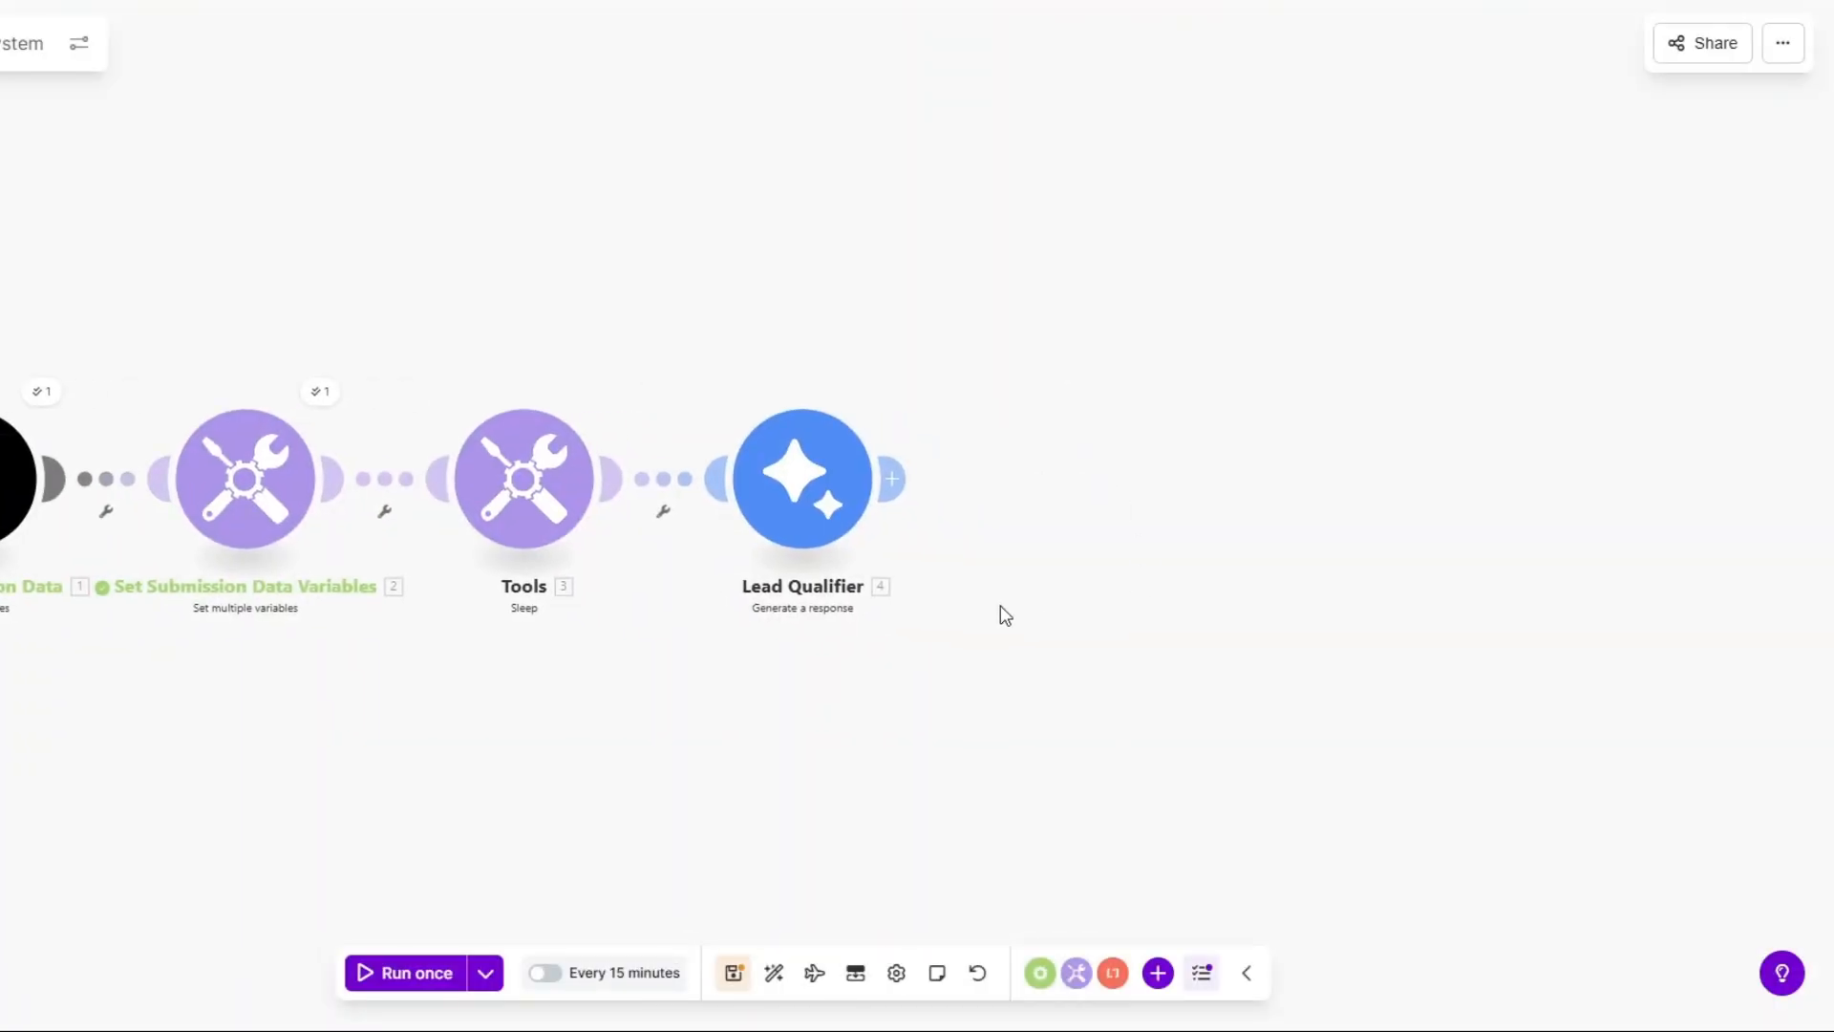
Inspect the Typeform output and set the trigger to start from the existing form response.
click(39, 391)
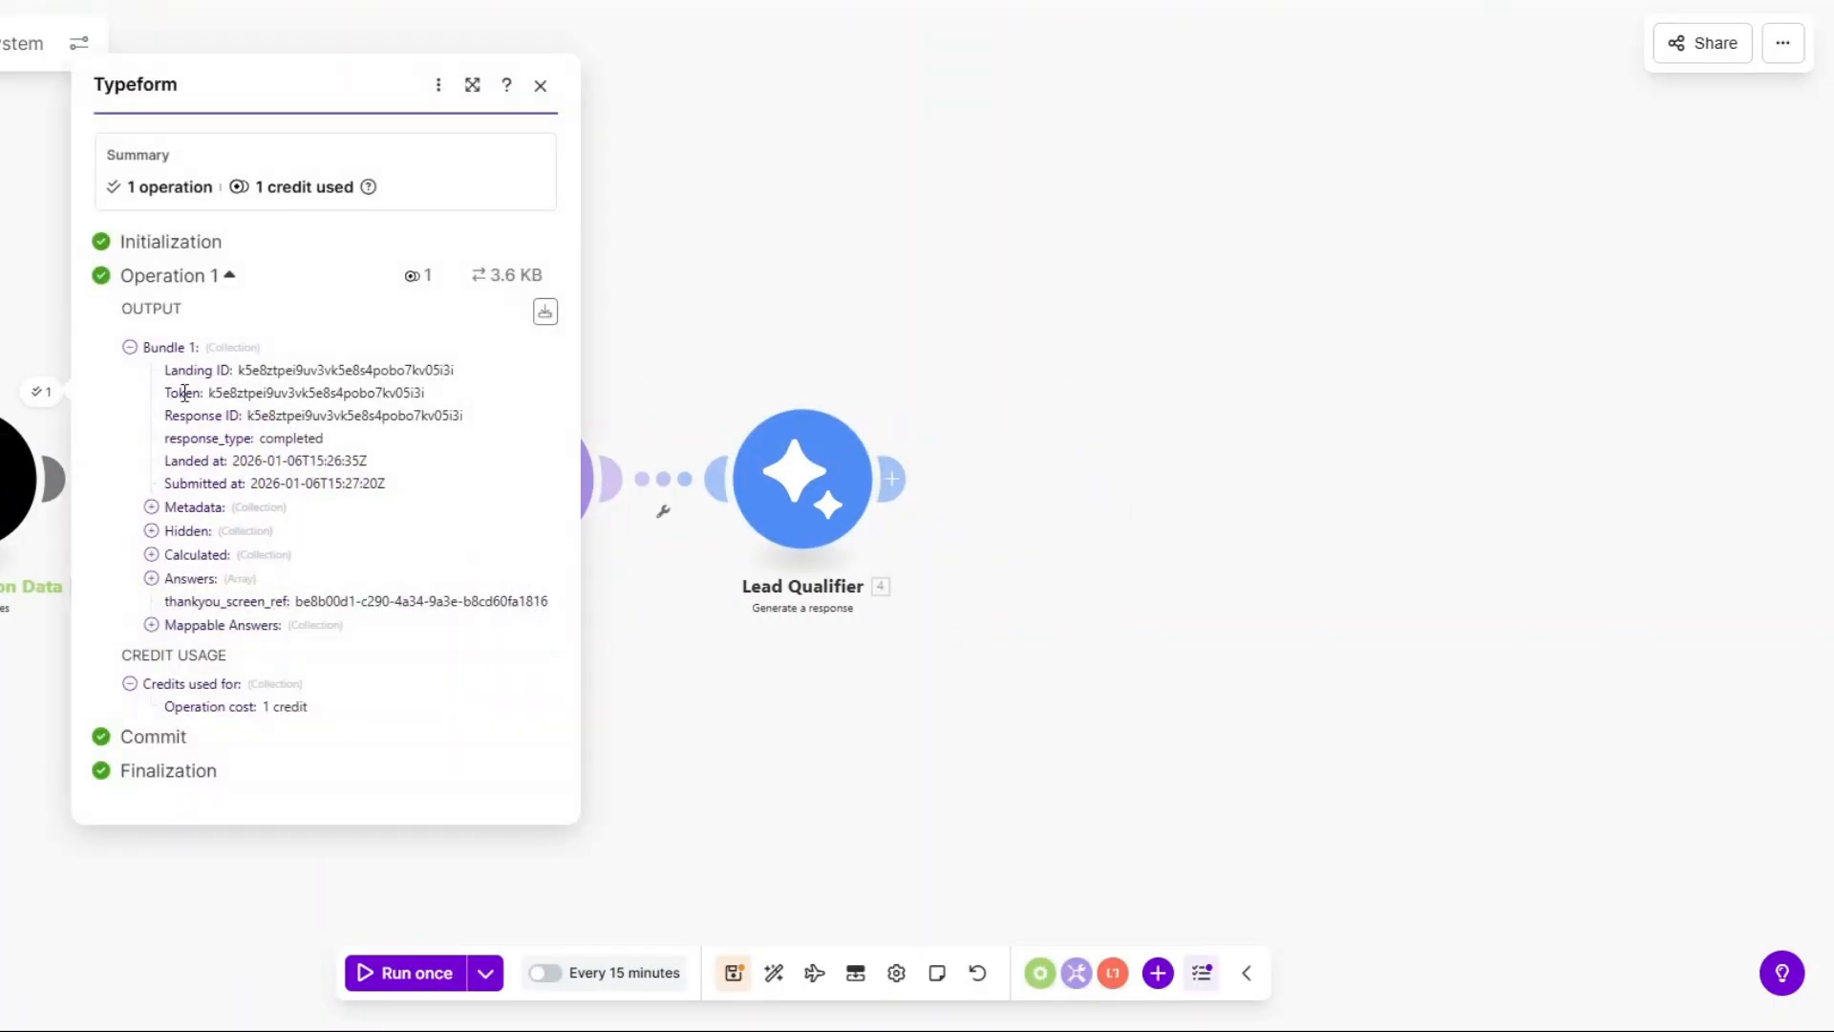
click(152, 625)
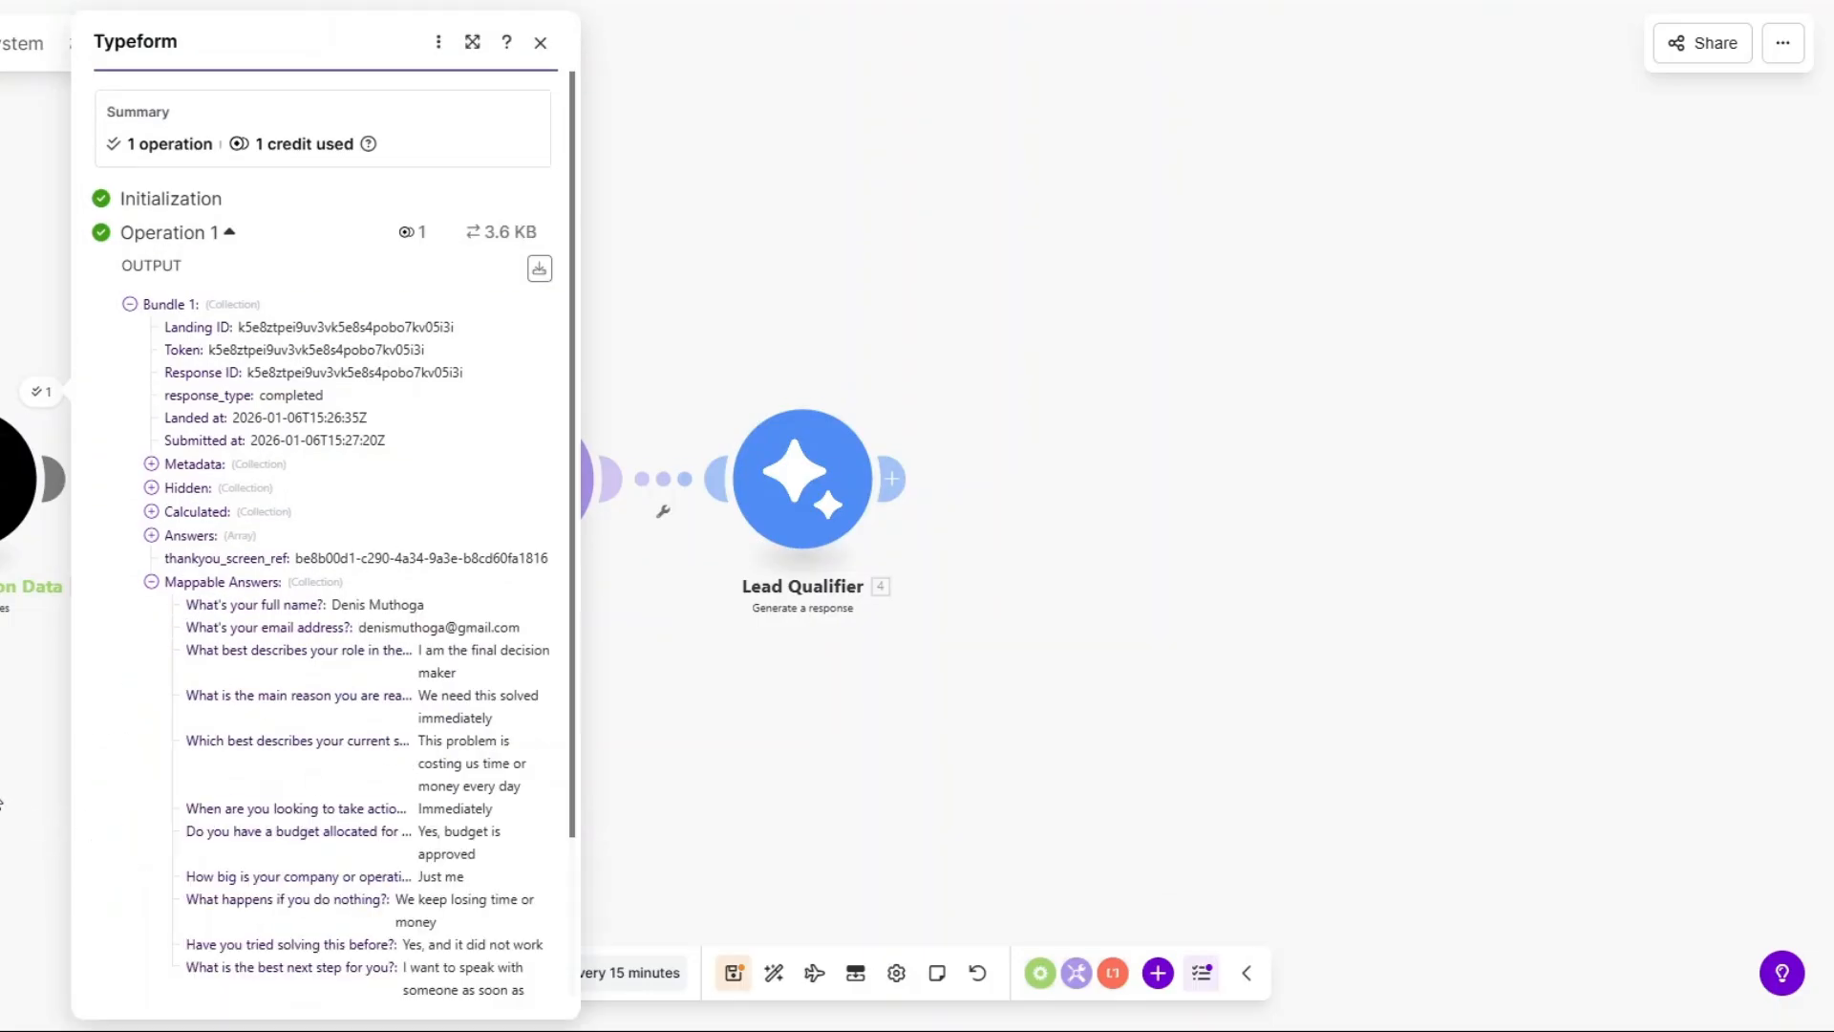
right_click(14, 502)
click(72, 583)
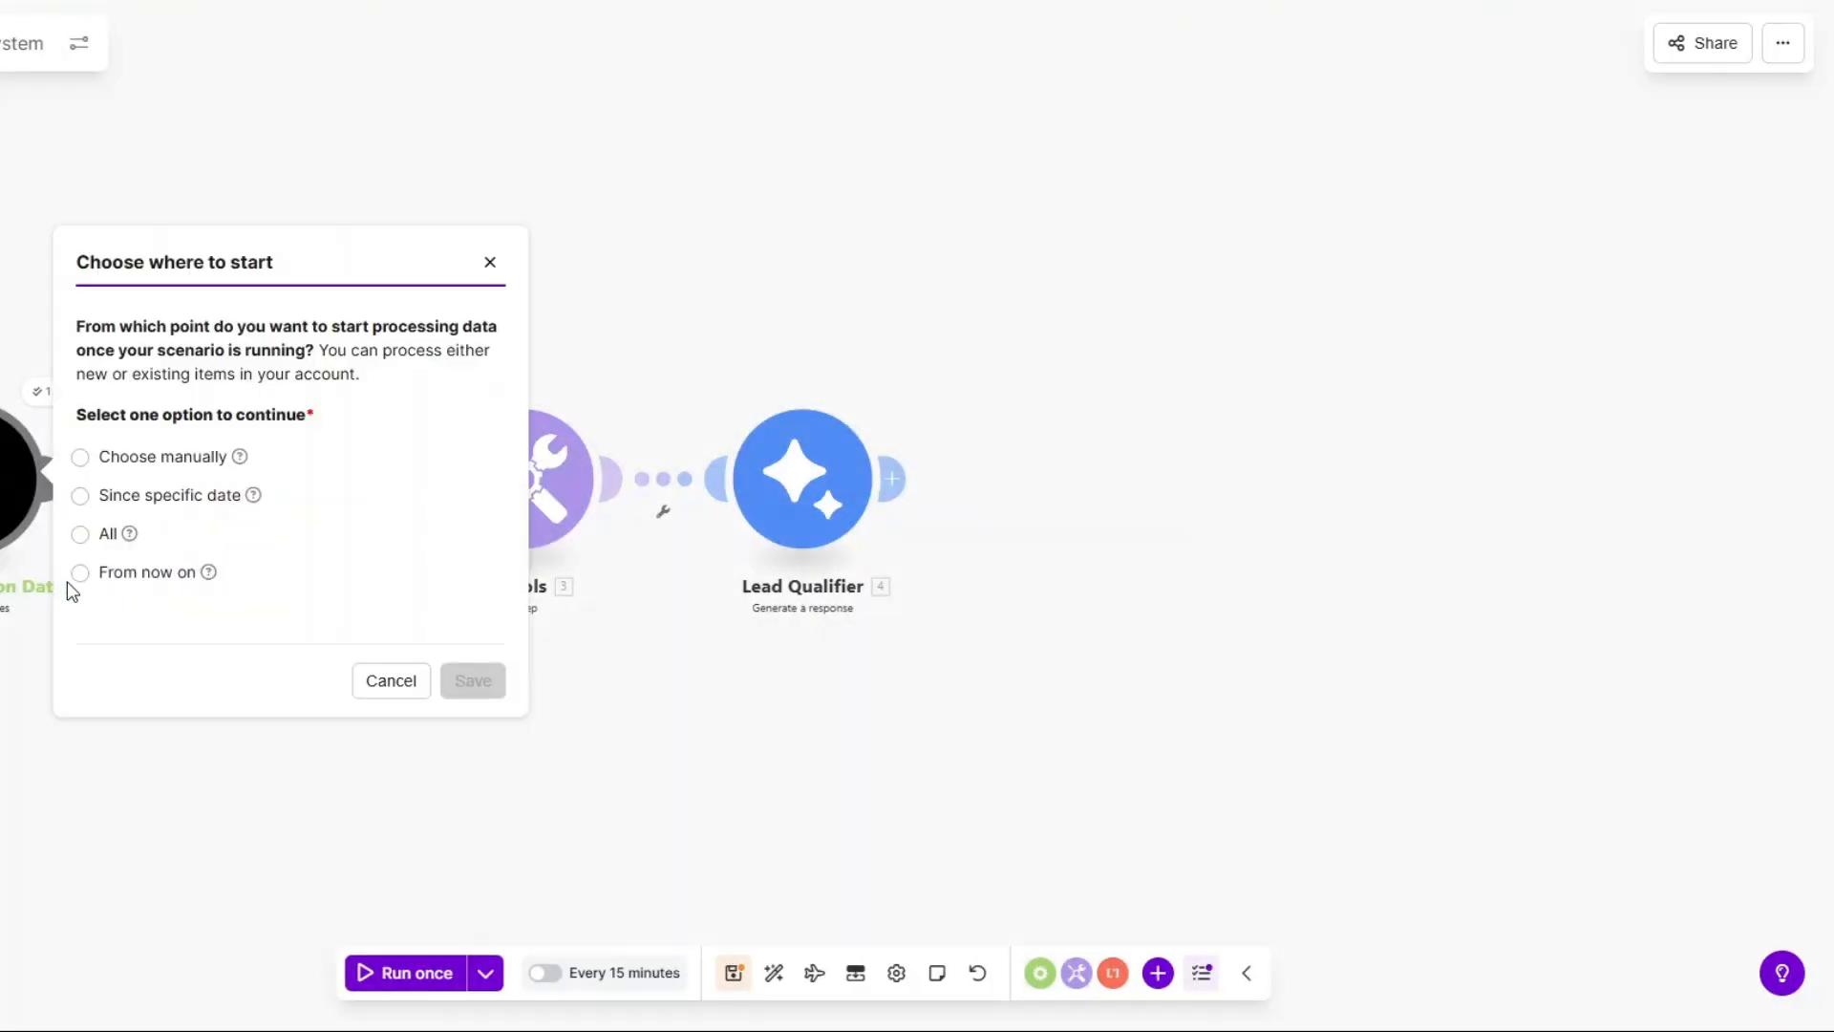
click(84, 458)
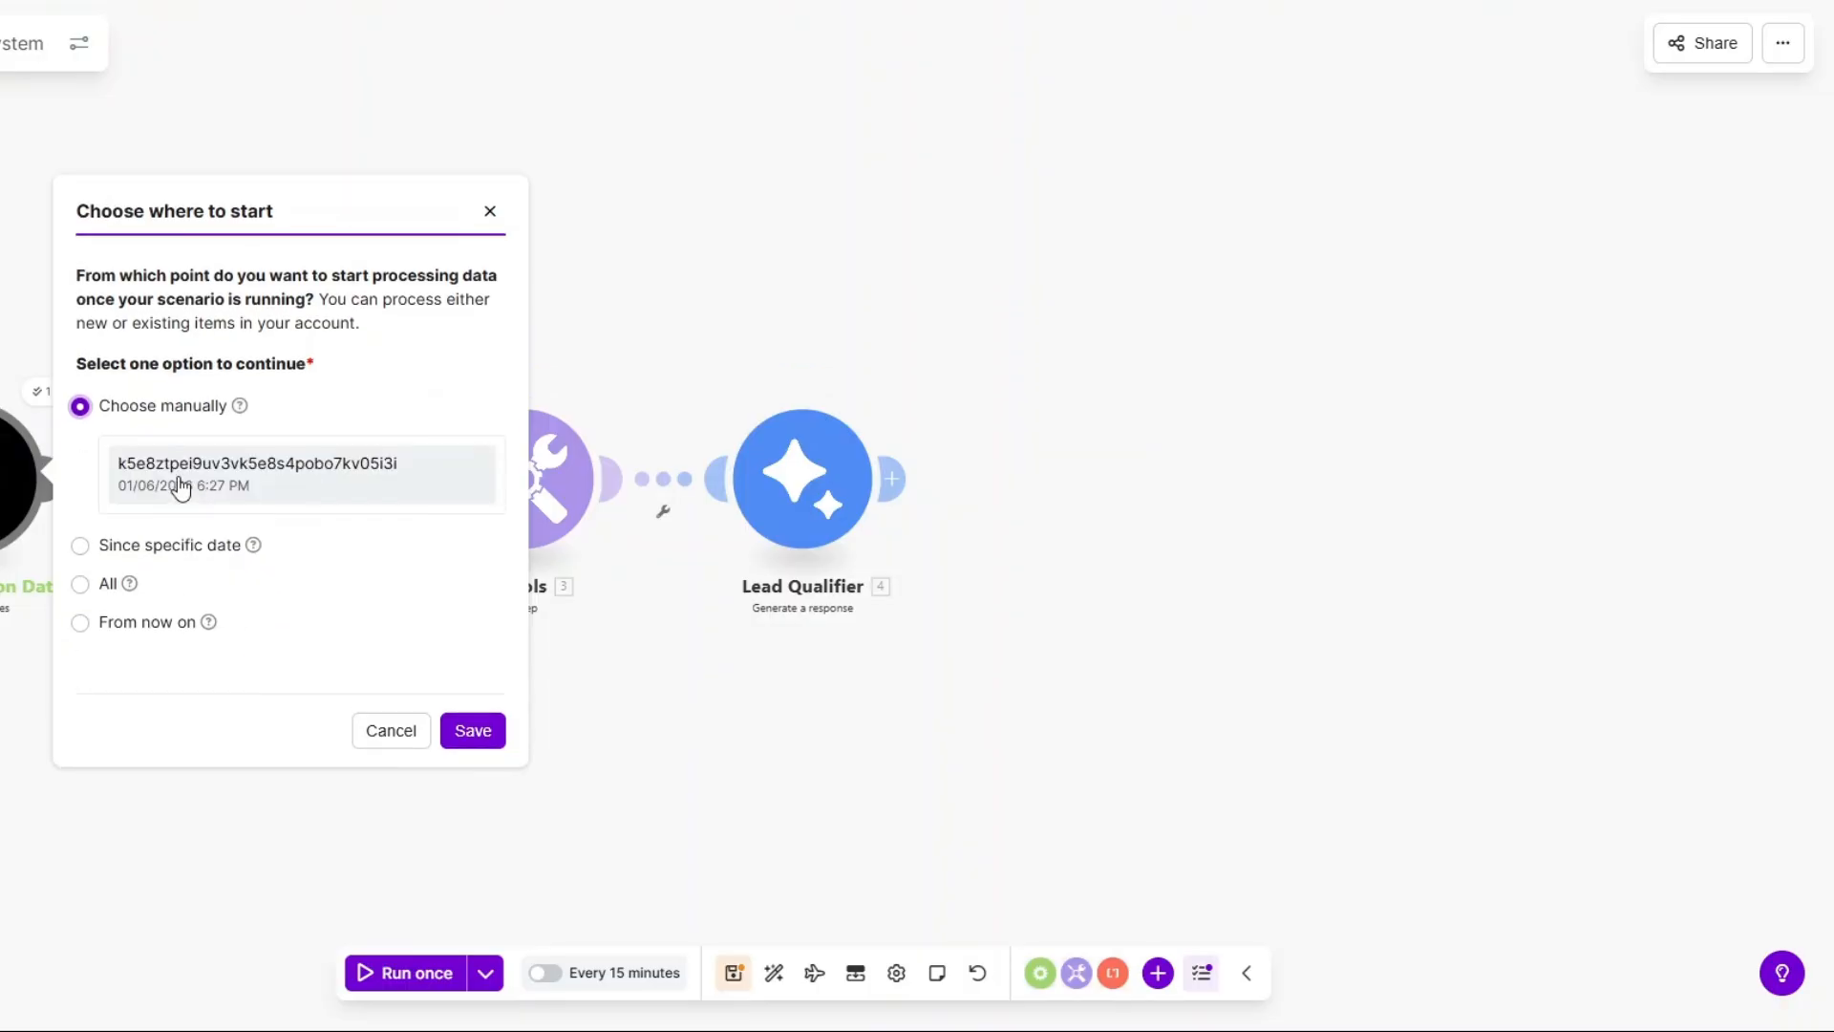
click(327, 477)
click(485, 735)
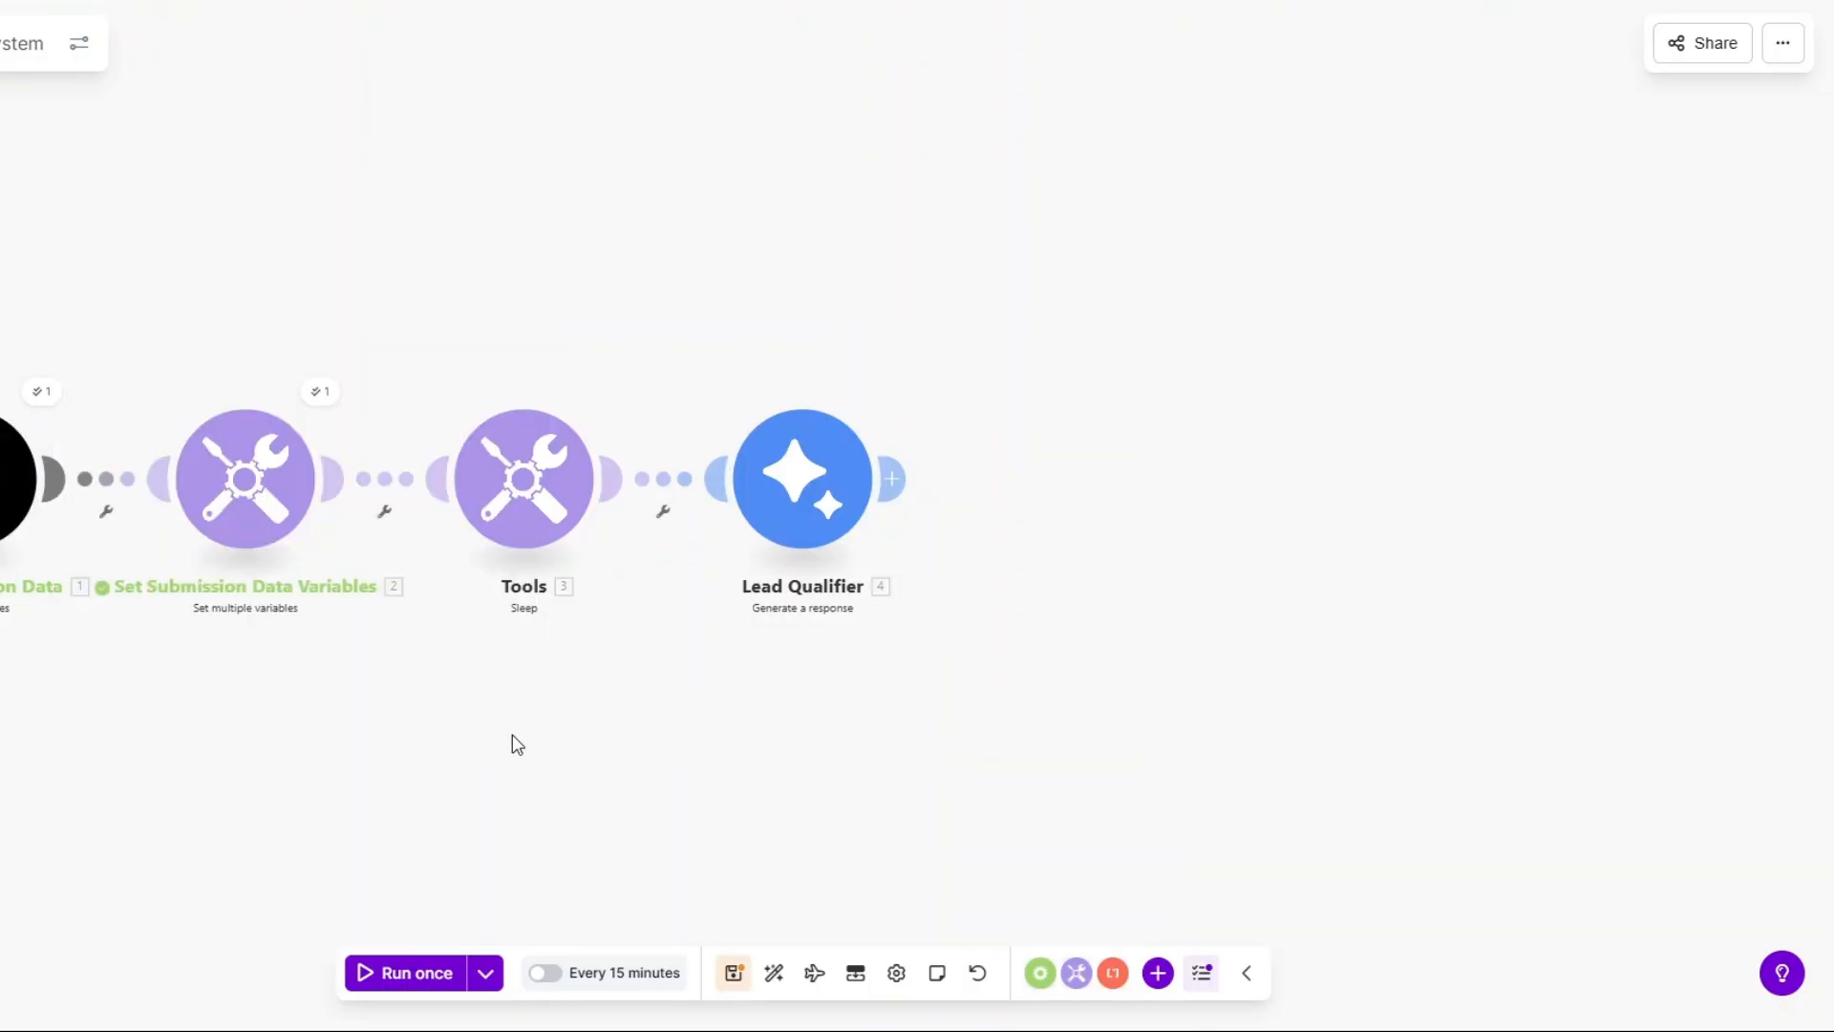
Run the scenario once, confirm Lead Qualifier returns 'Hot', and add a module after it.
click(417, 973)
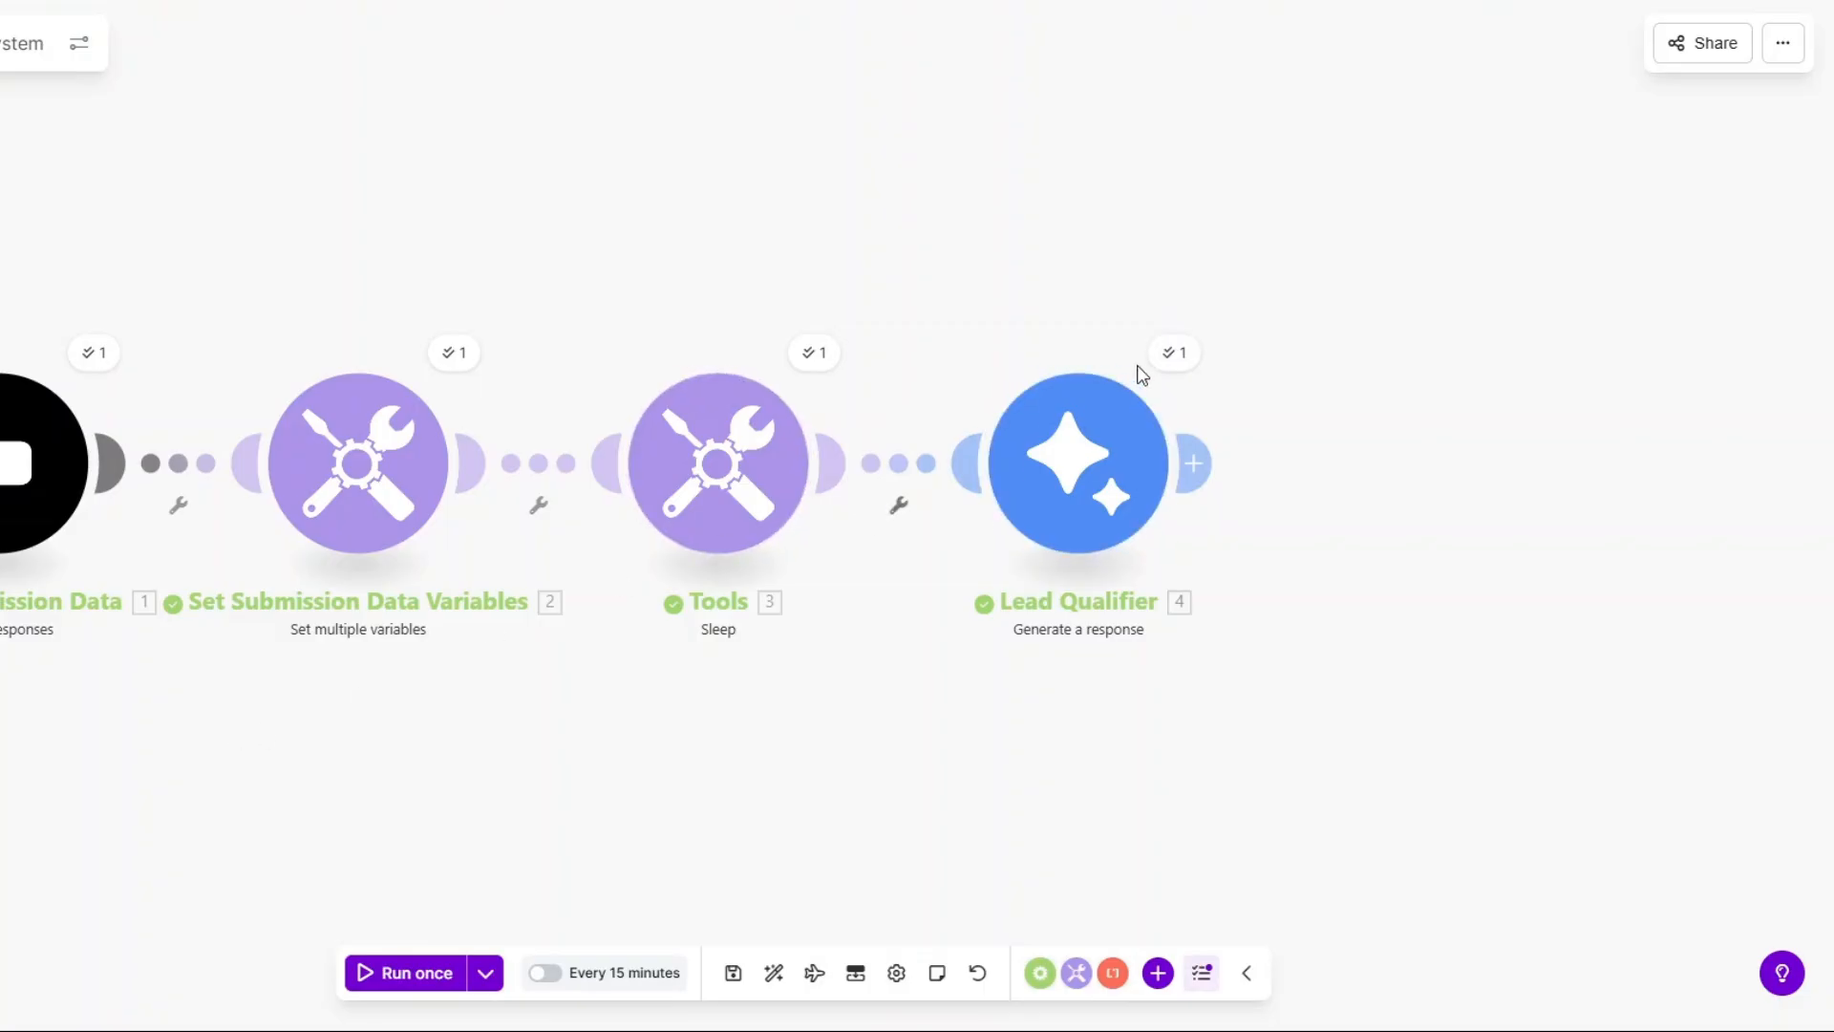
click(1174, 354)
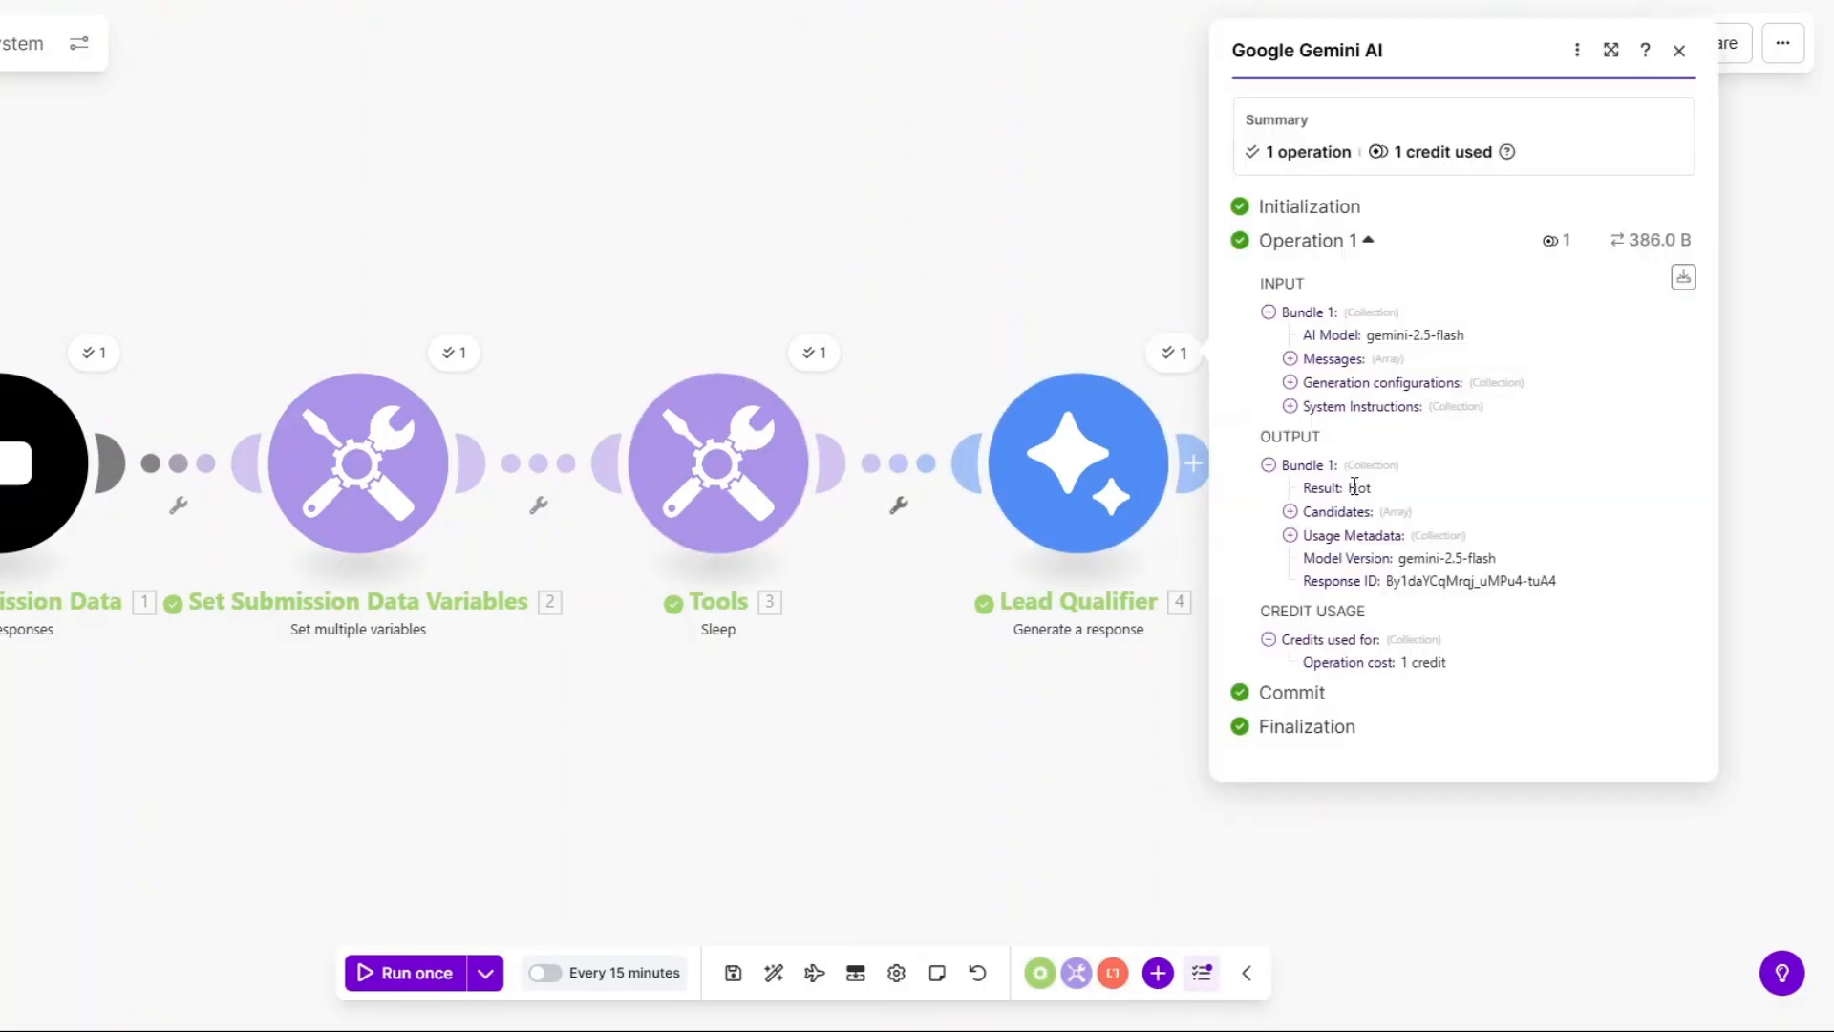
drag(1349, 489, 1407, 493)
click(964, 721)
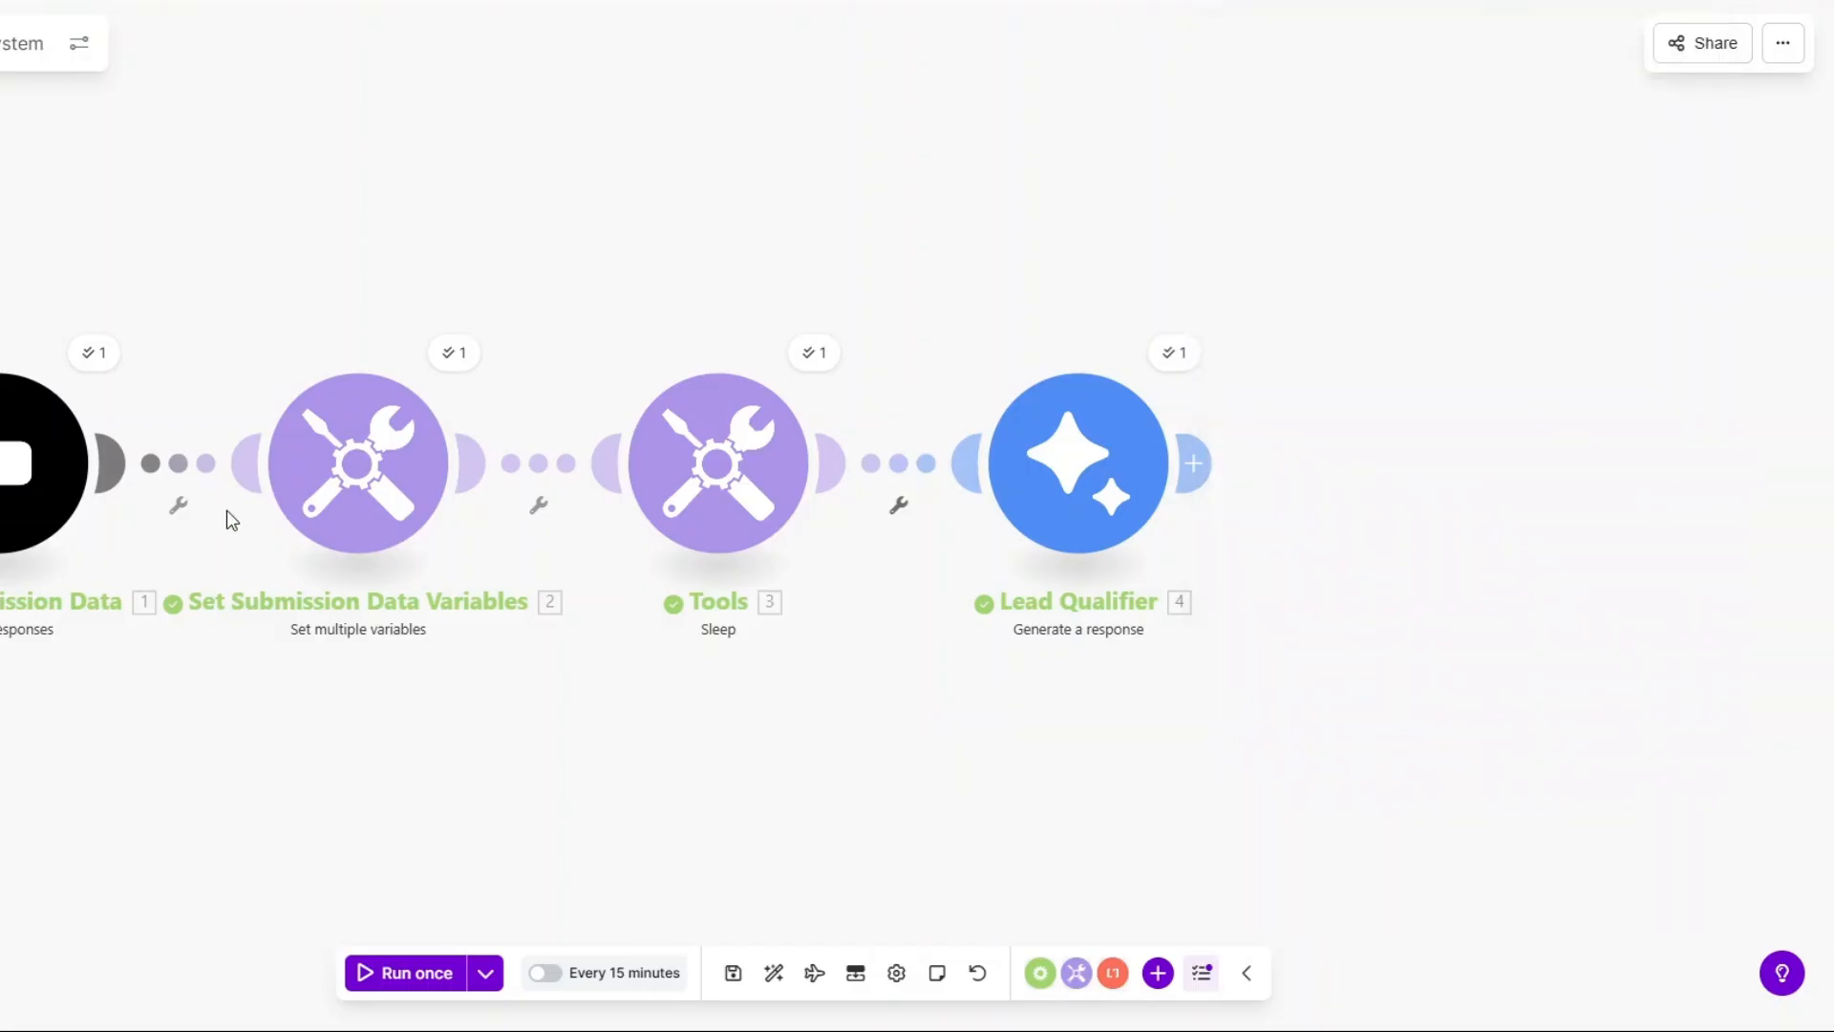
scroll(680, 679, down, 5)
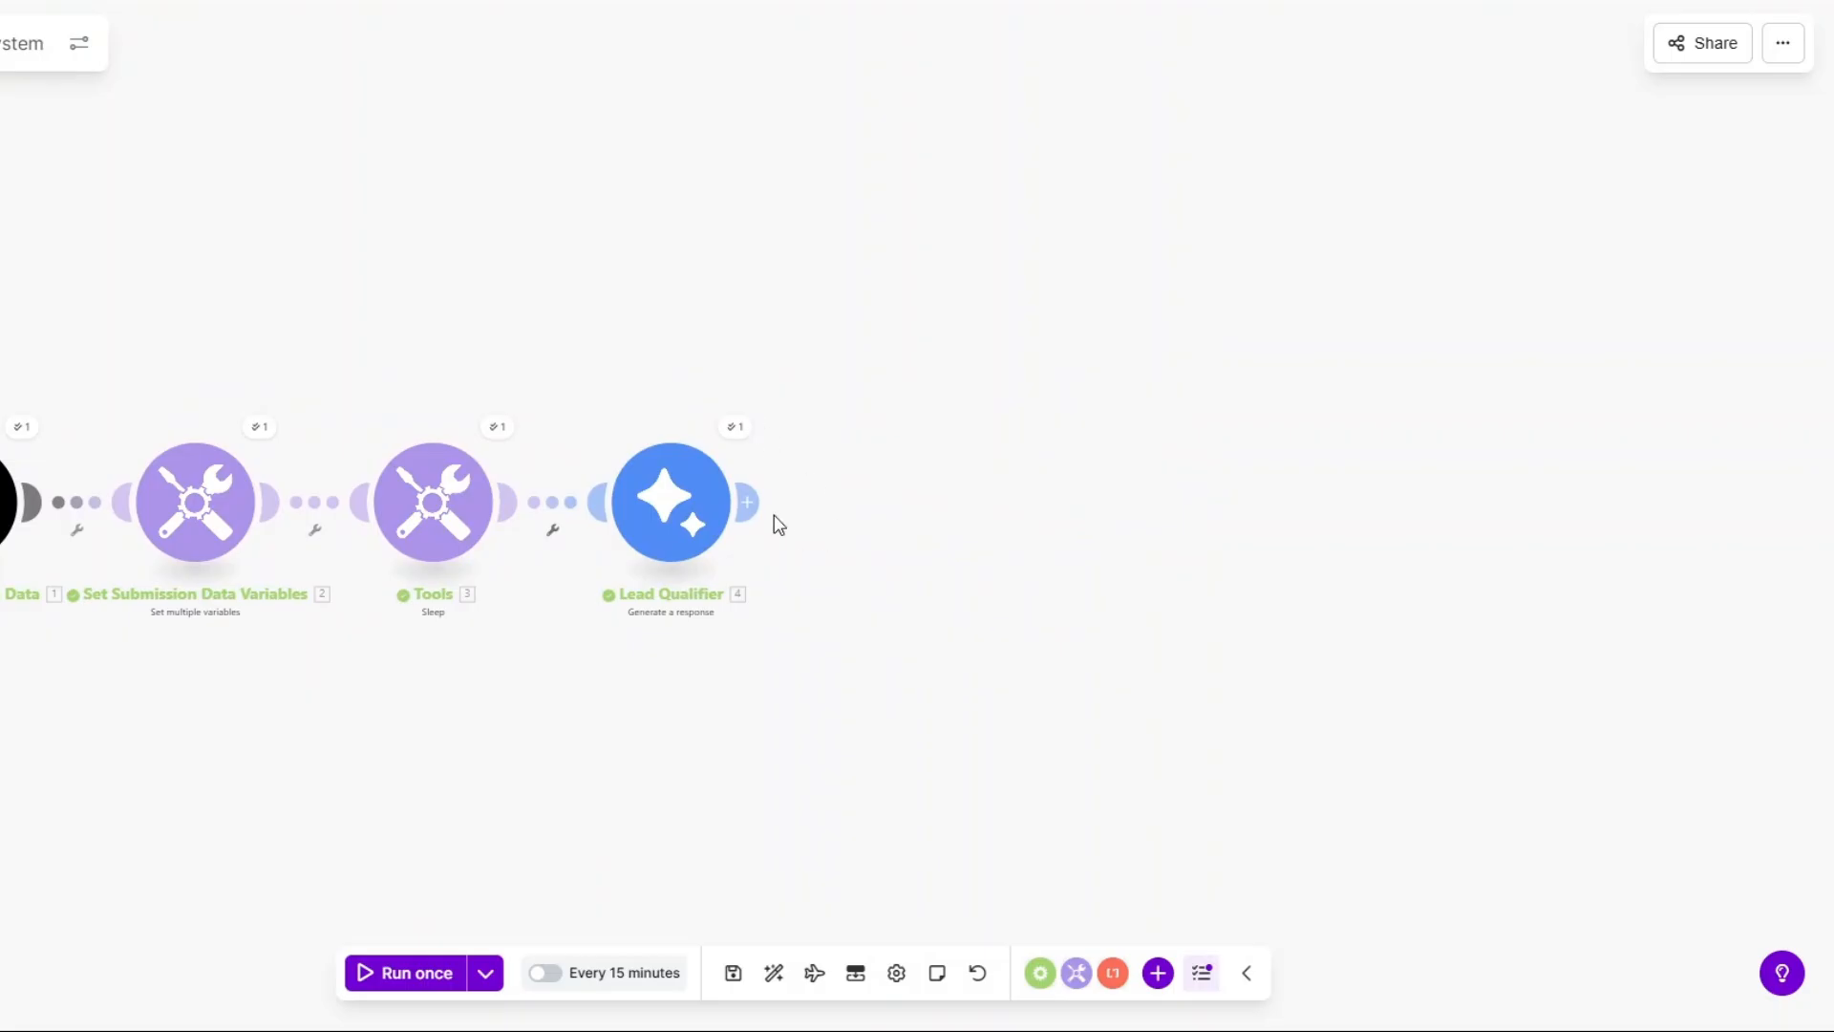
click(776, 521)
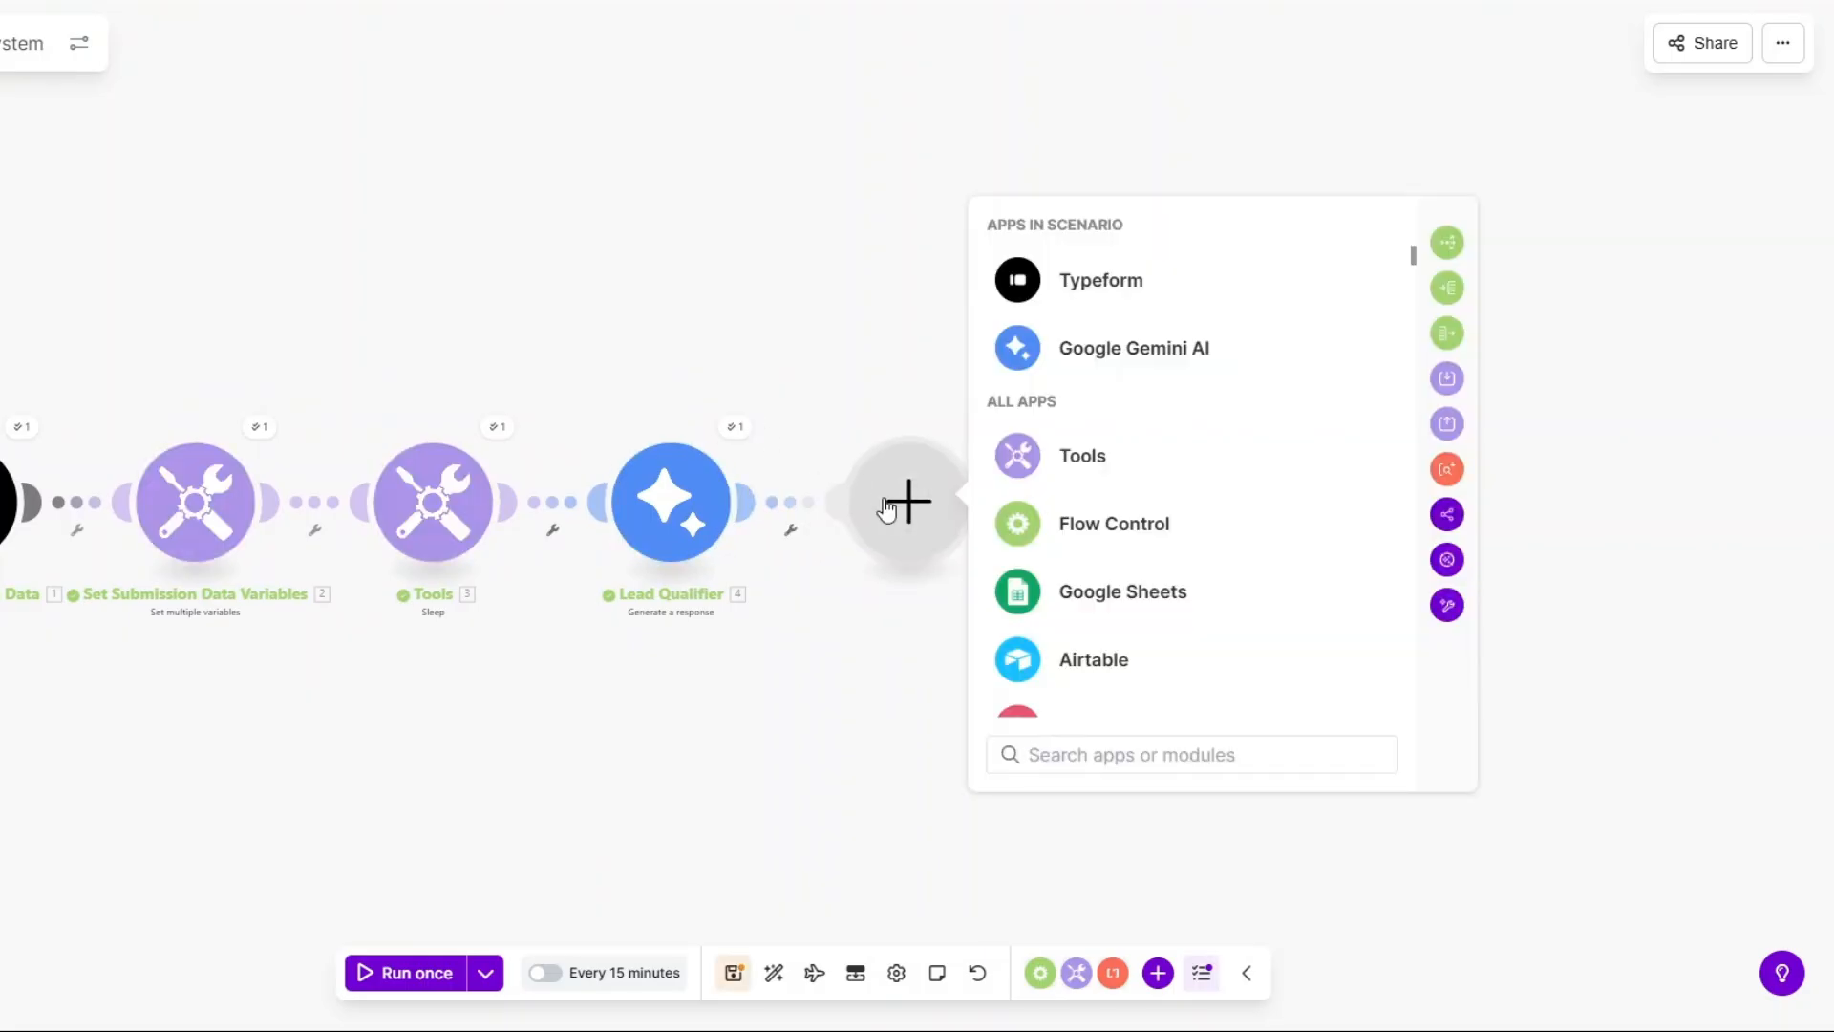
Add a Tools Sleep module with a 3-second delay after Lead Qualifier.
click(1084, 460)
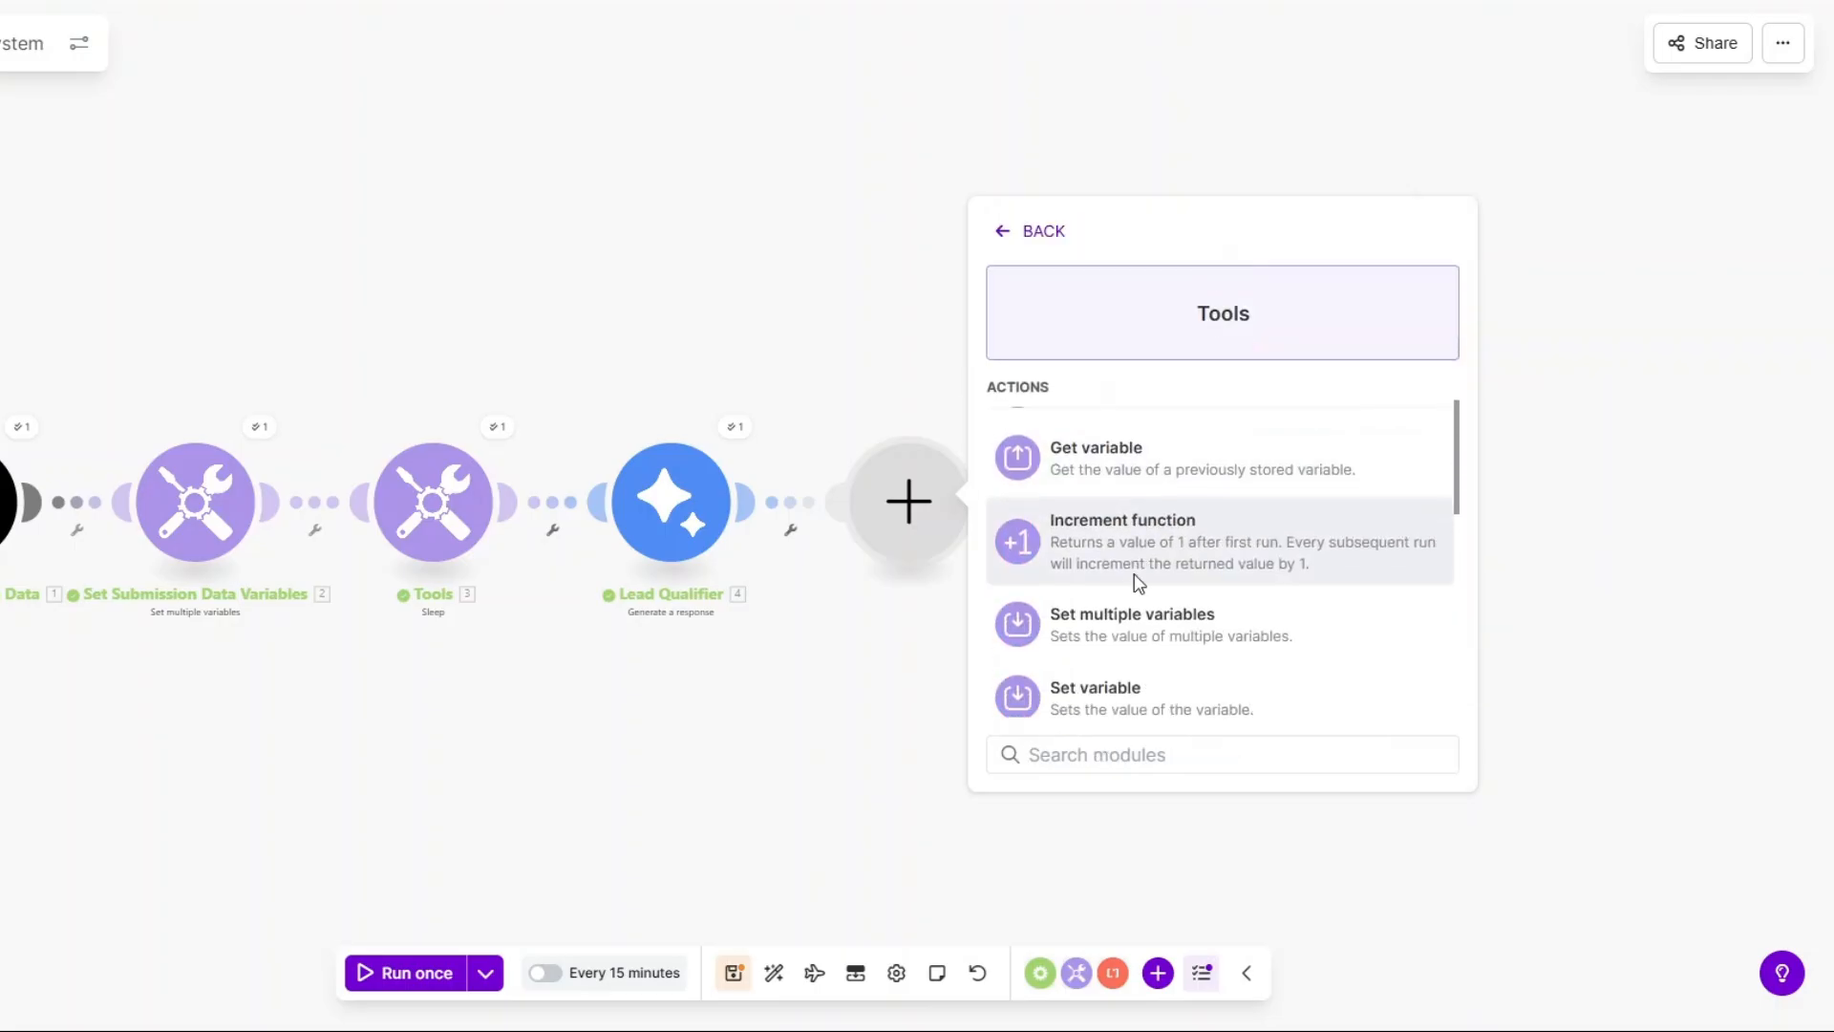
scroll(1138, 582, down, 2)
click(1097, 589)
click(1076, 468)
text(1)
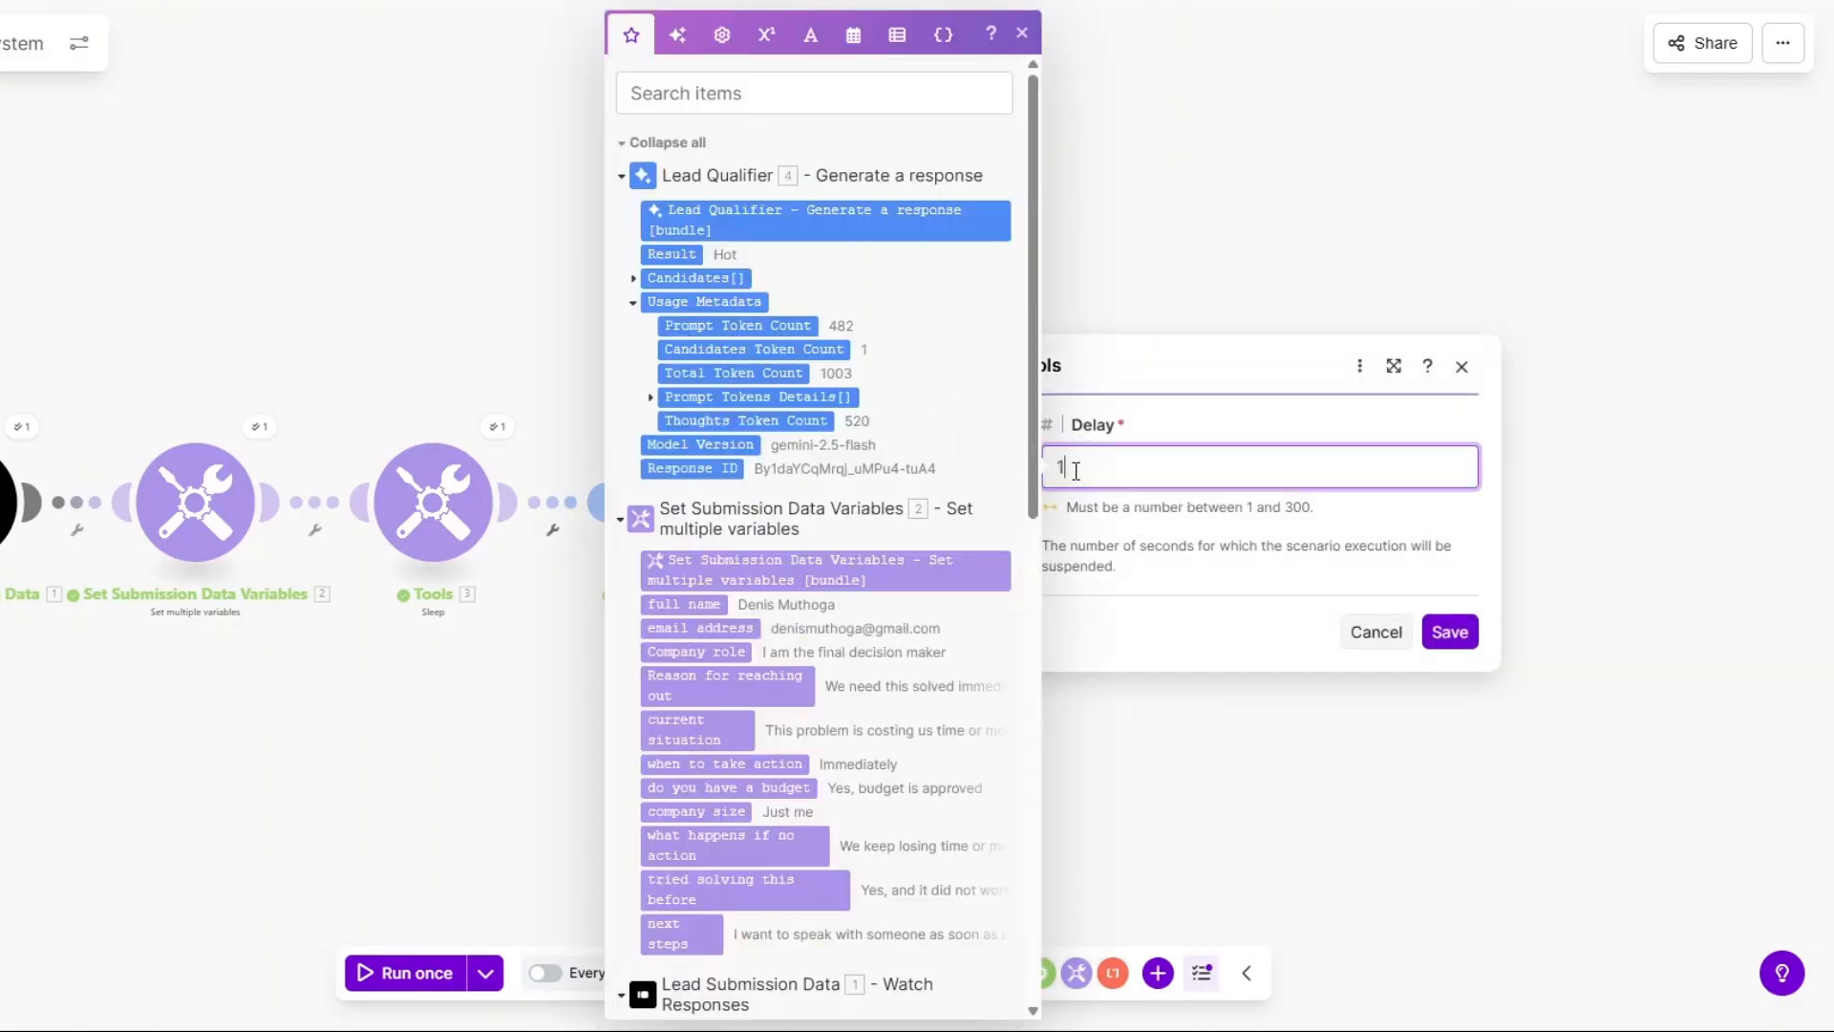
drag(1076, 471, 983, 475)
text(3)
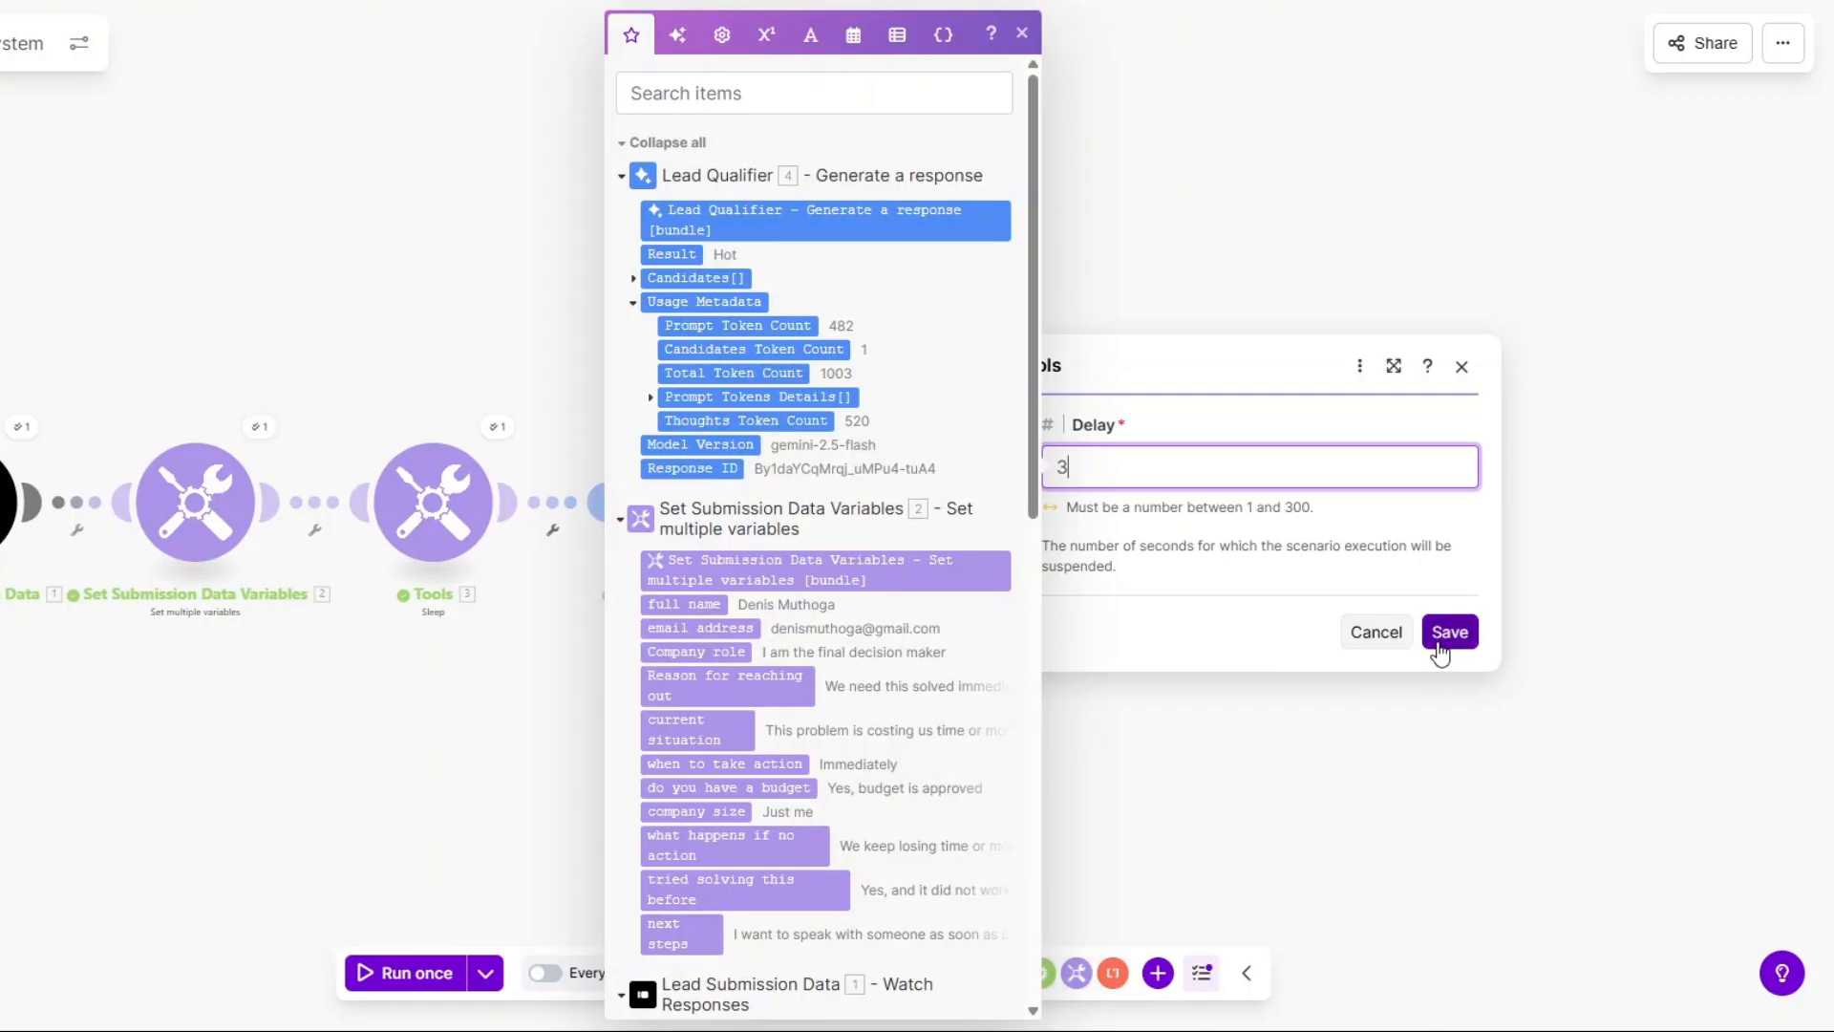
click(1450, 631)
Rename both the new Sleep module and module 3 to 'Wait 3 Seconds'.
right_click(898, 516)
click(951, 651)
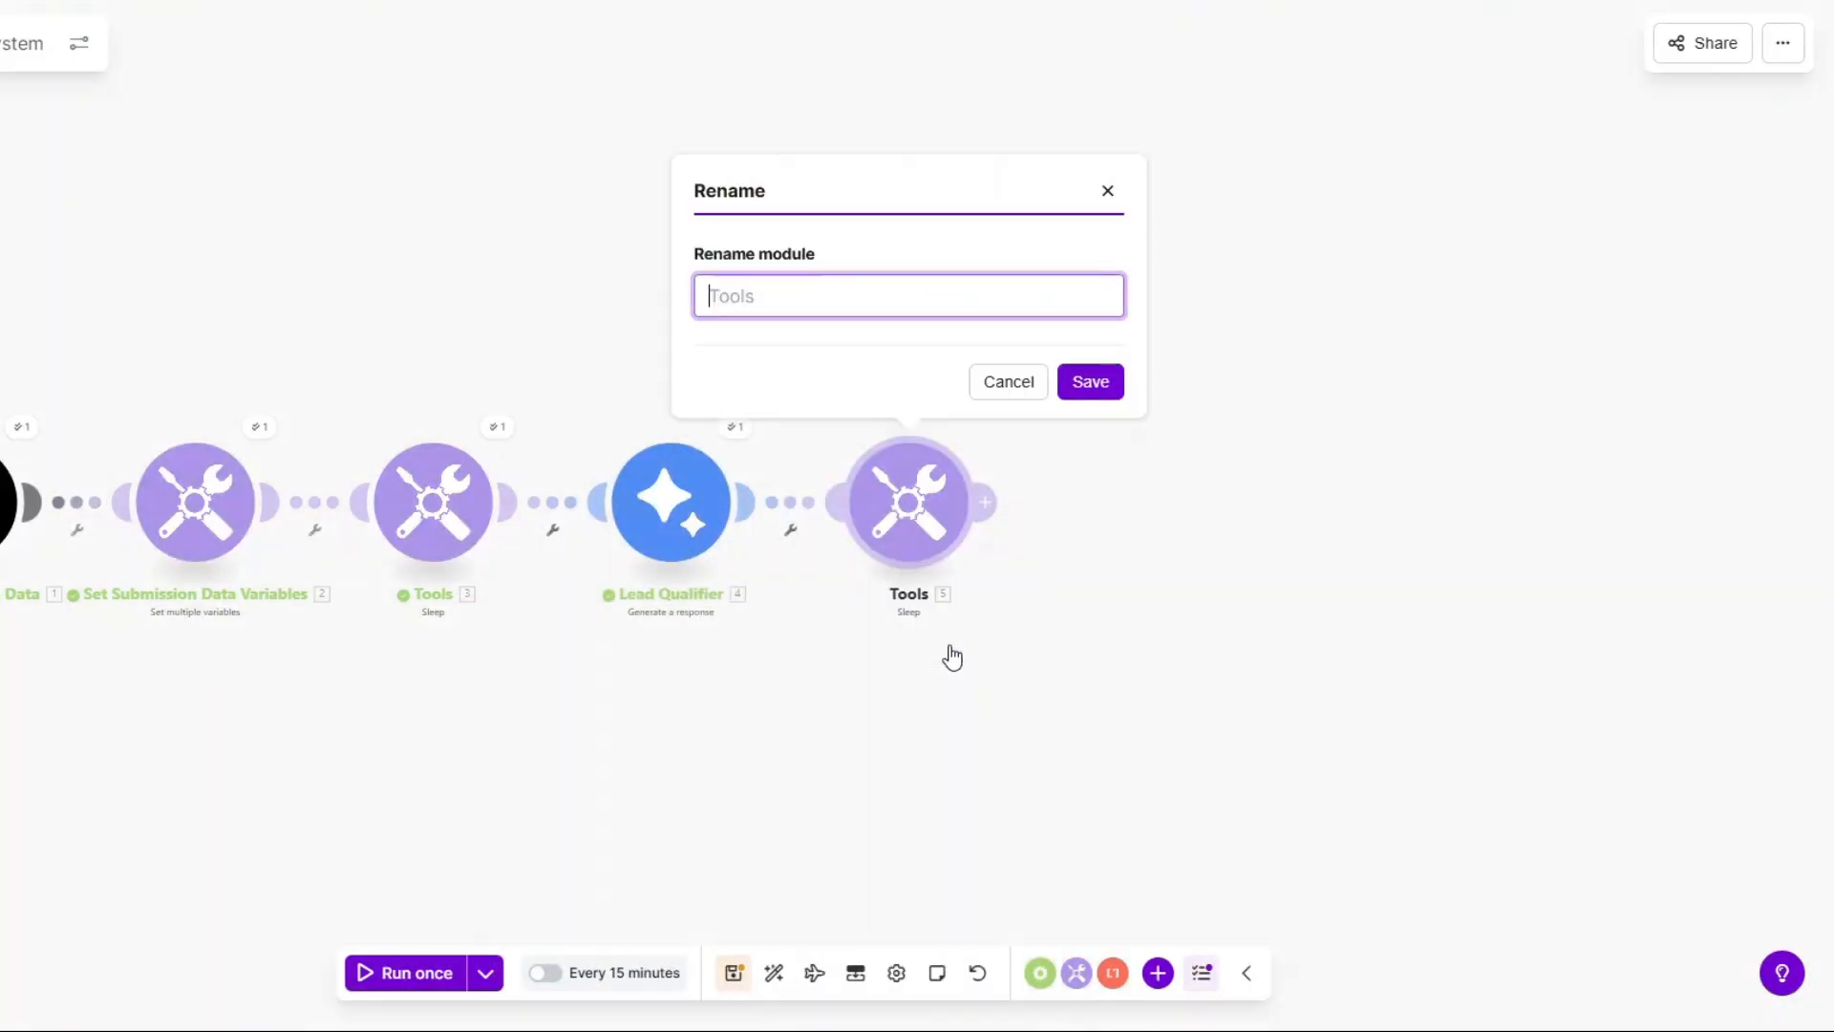
text(Wait 3 Seconds)
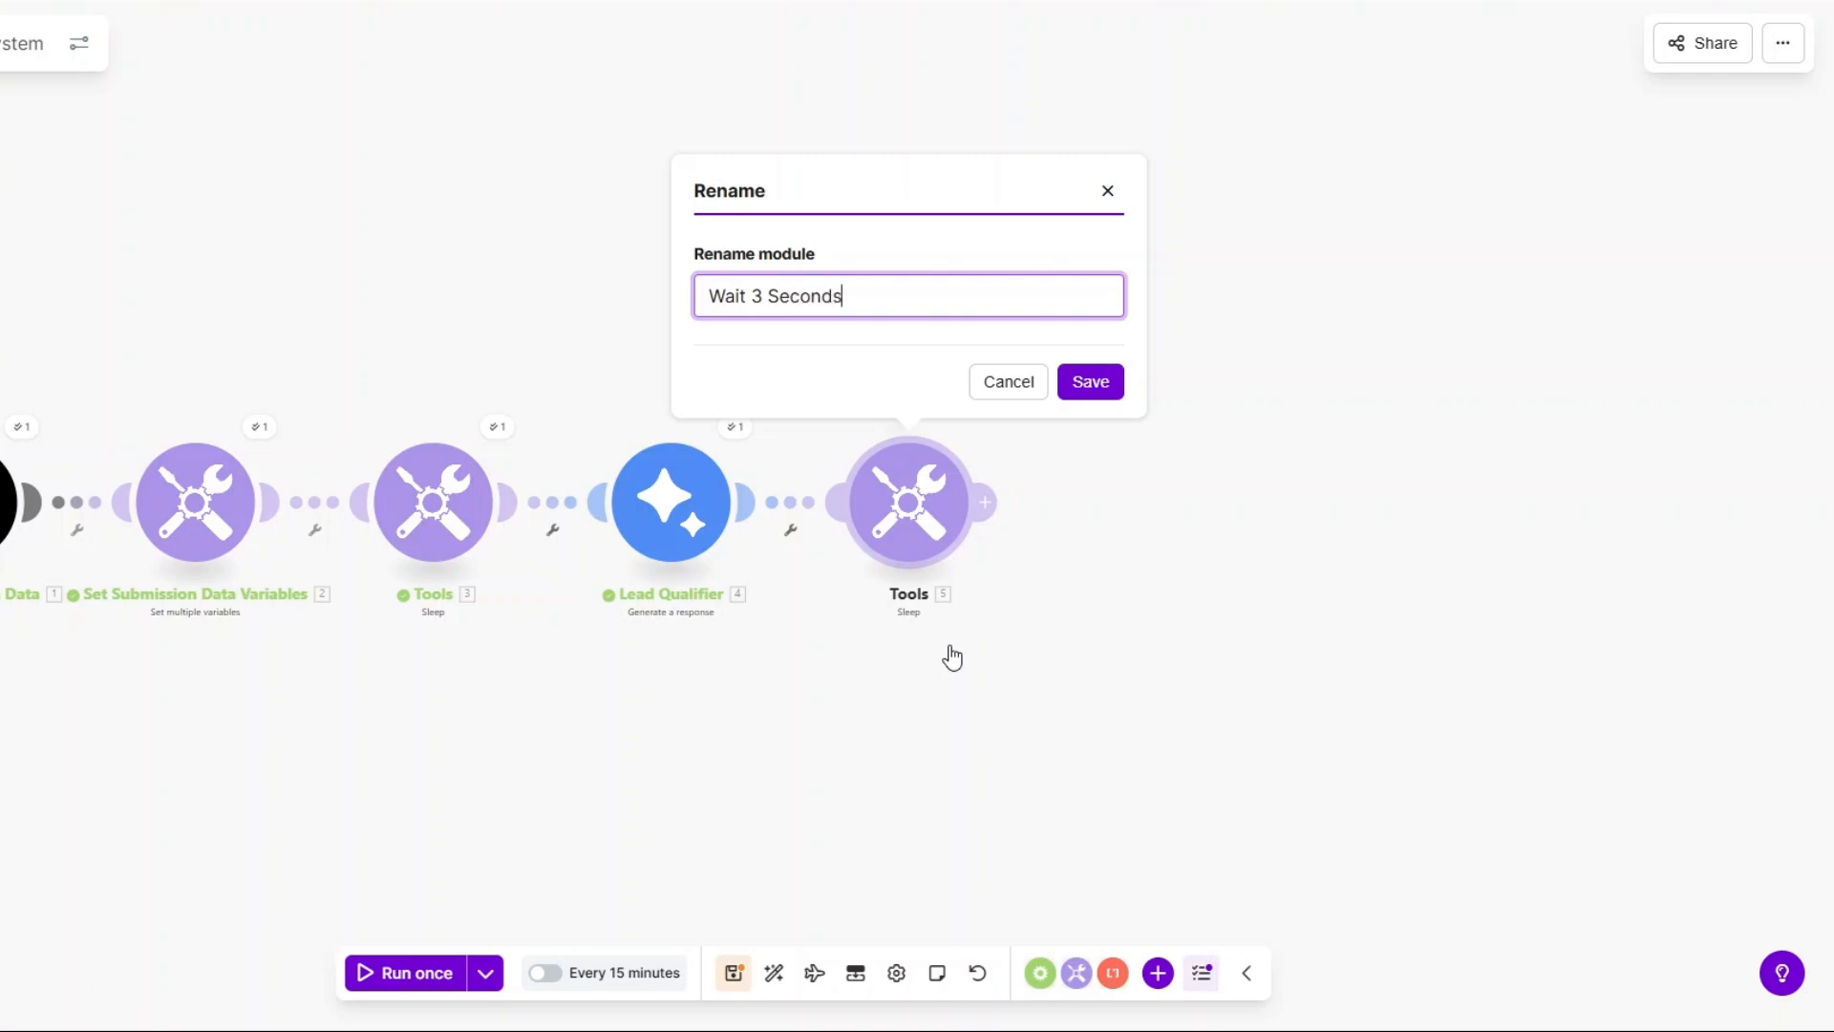
click(1098, 390)
right_click(468, 530)
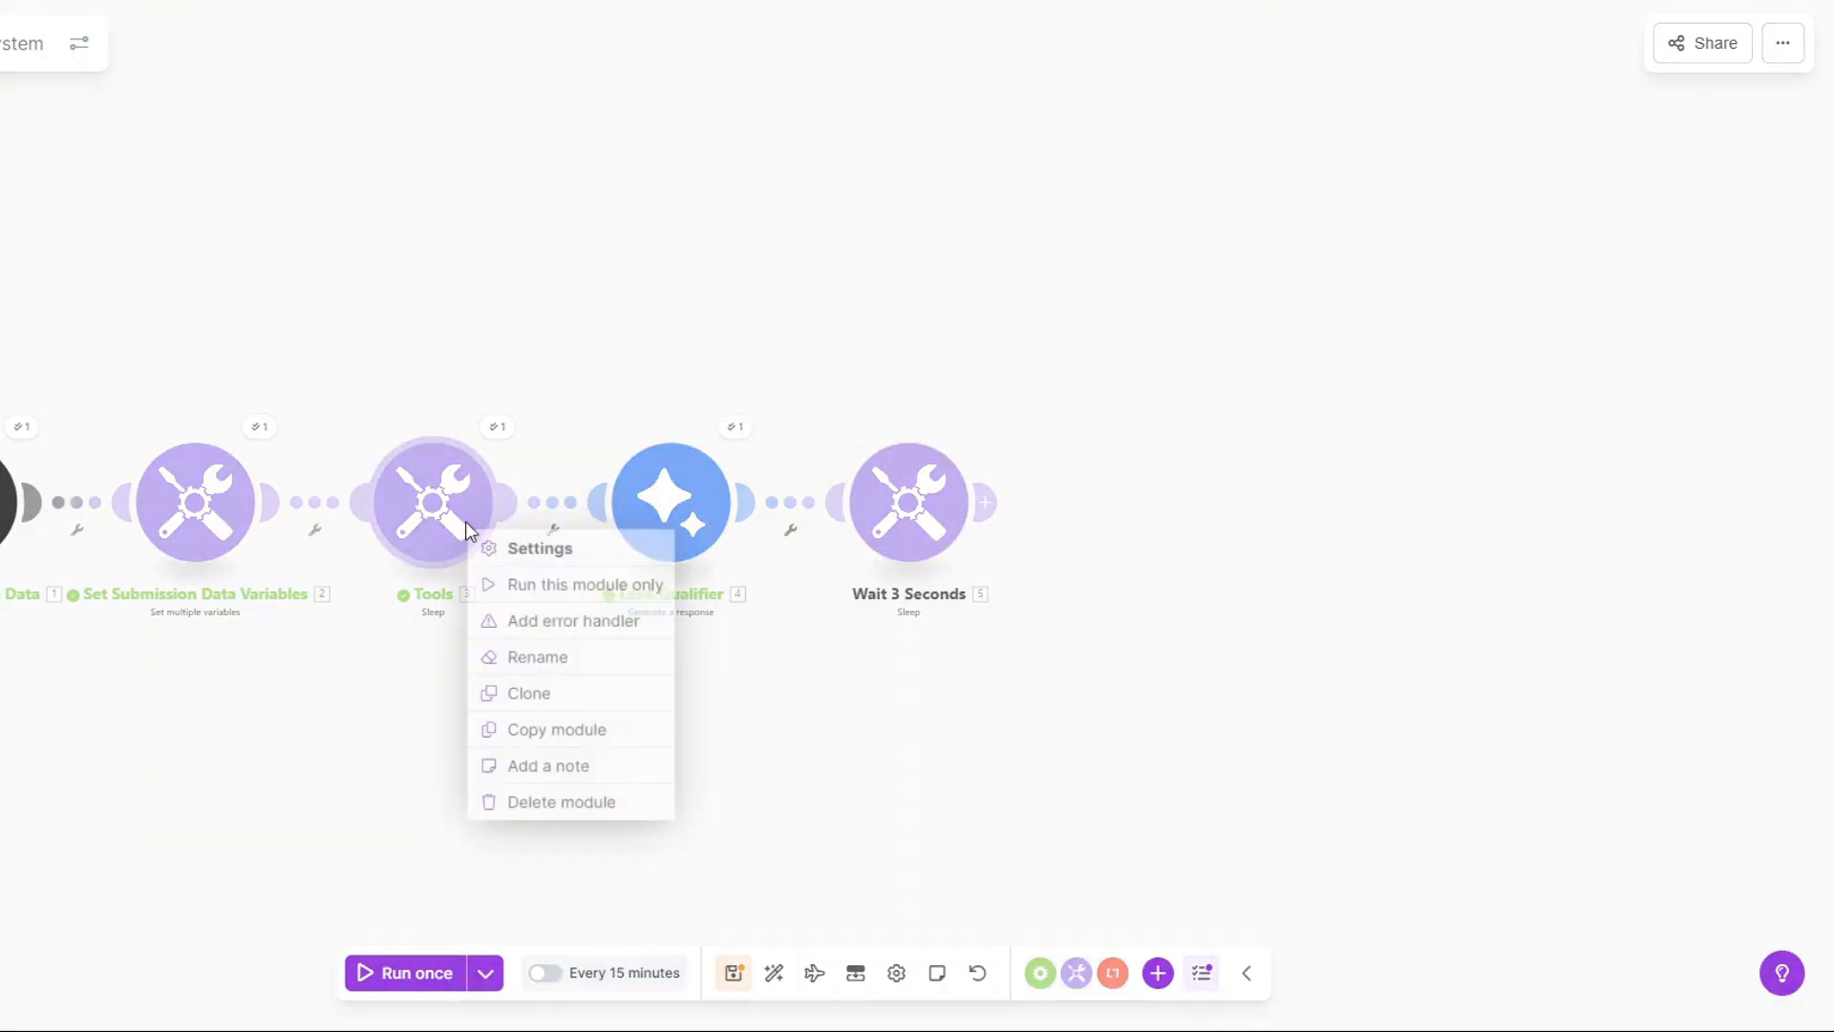
click(516, 667)
text(Wai)
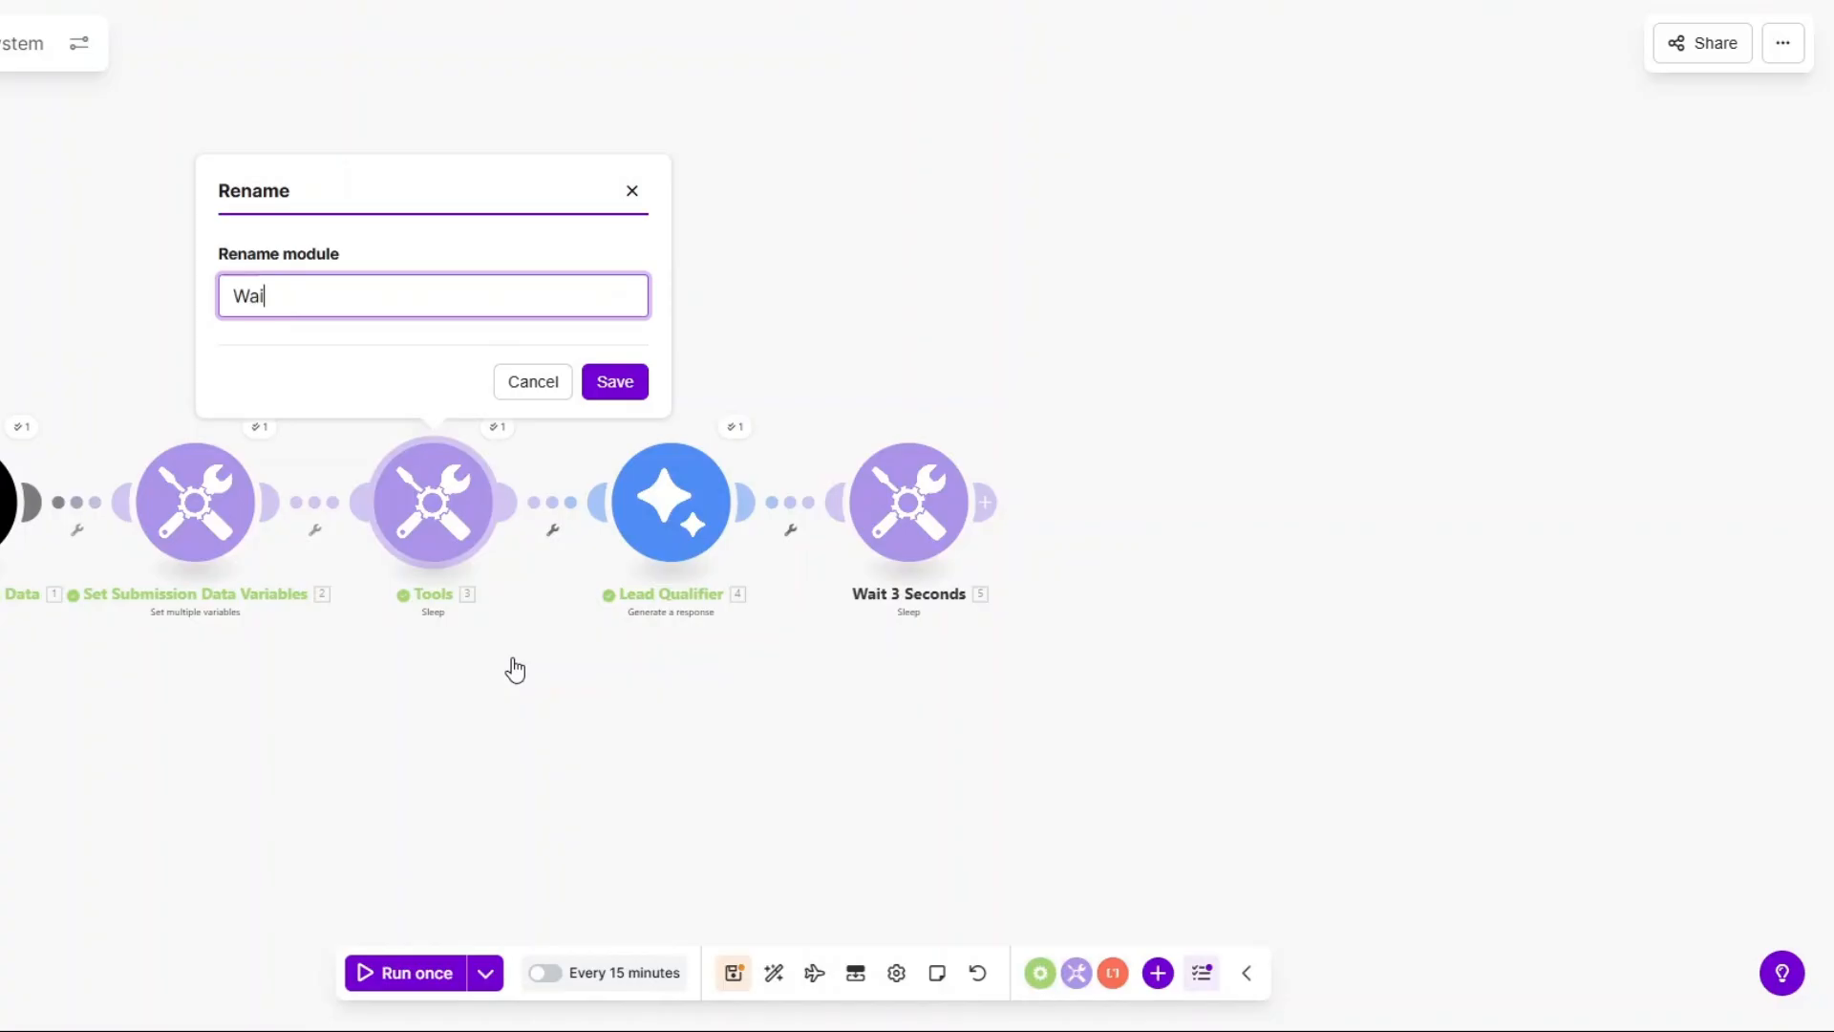
text(t 3 Seconds)
click(621, 384)
Check module 3's delay, save the scenario, and add another module after the last wait.
click(441, 527)
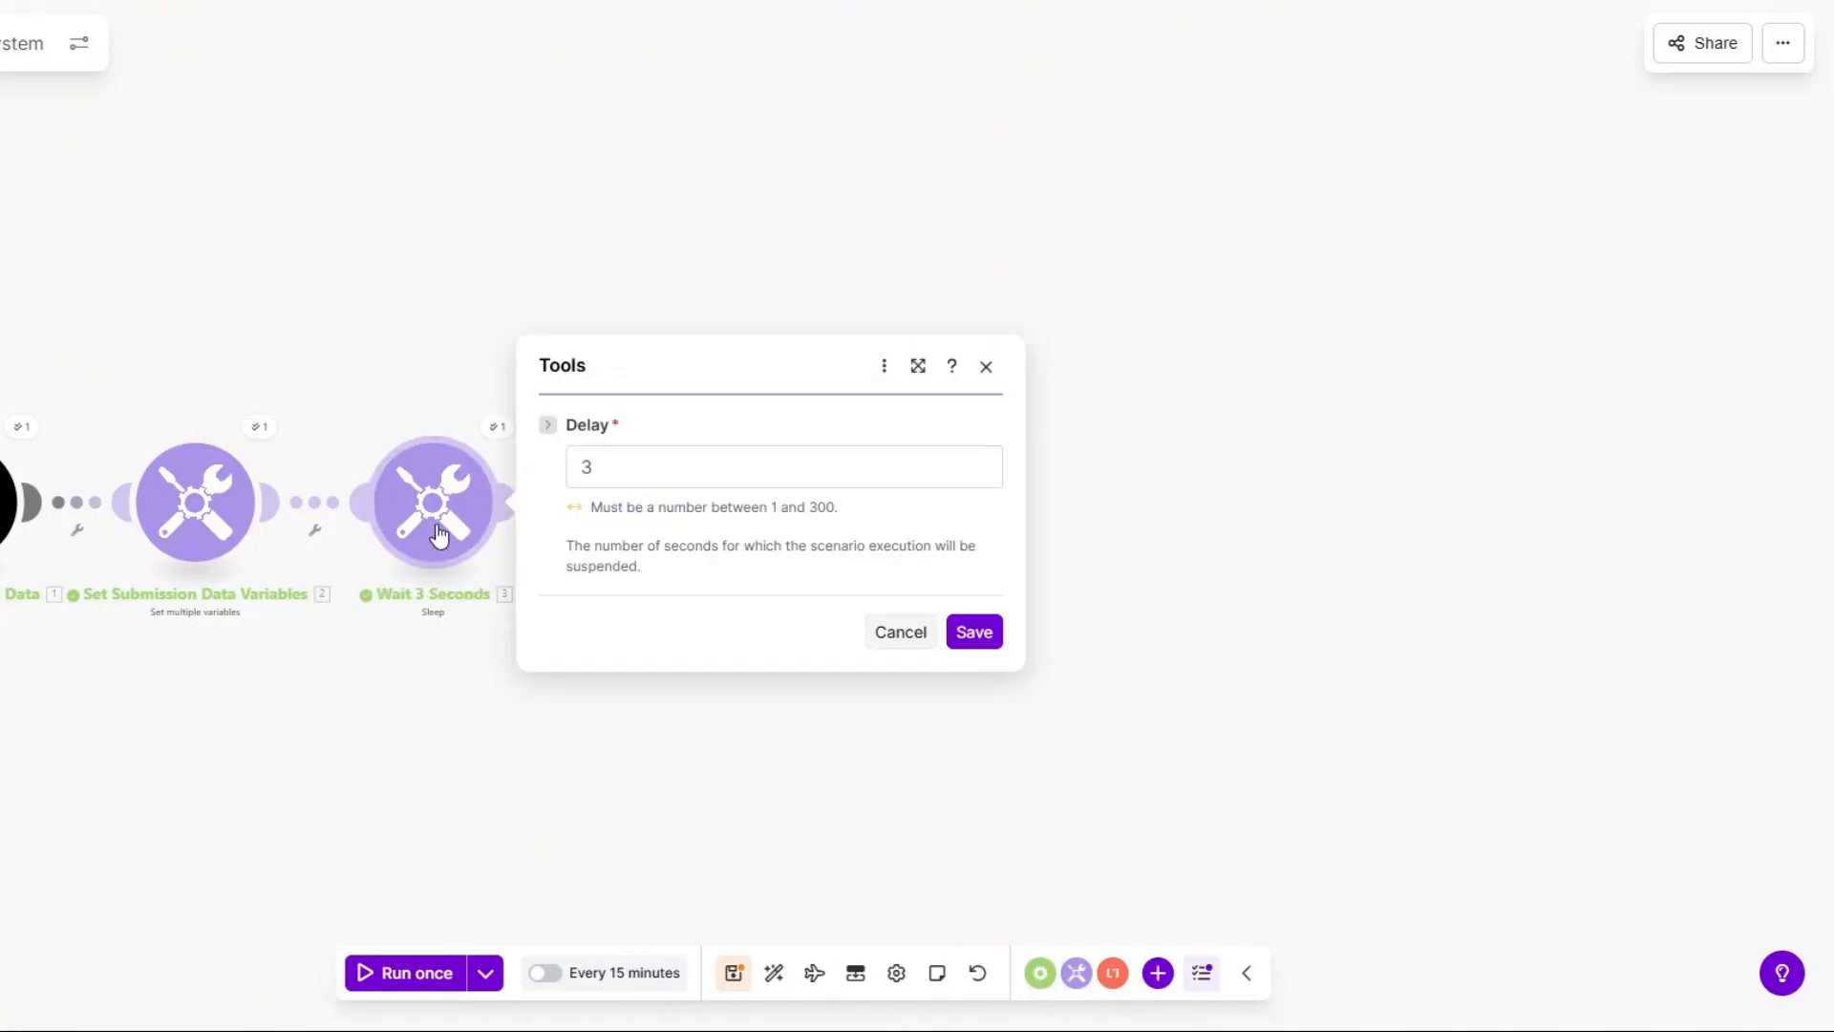
click(450, 633)
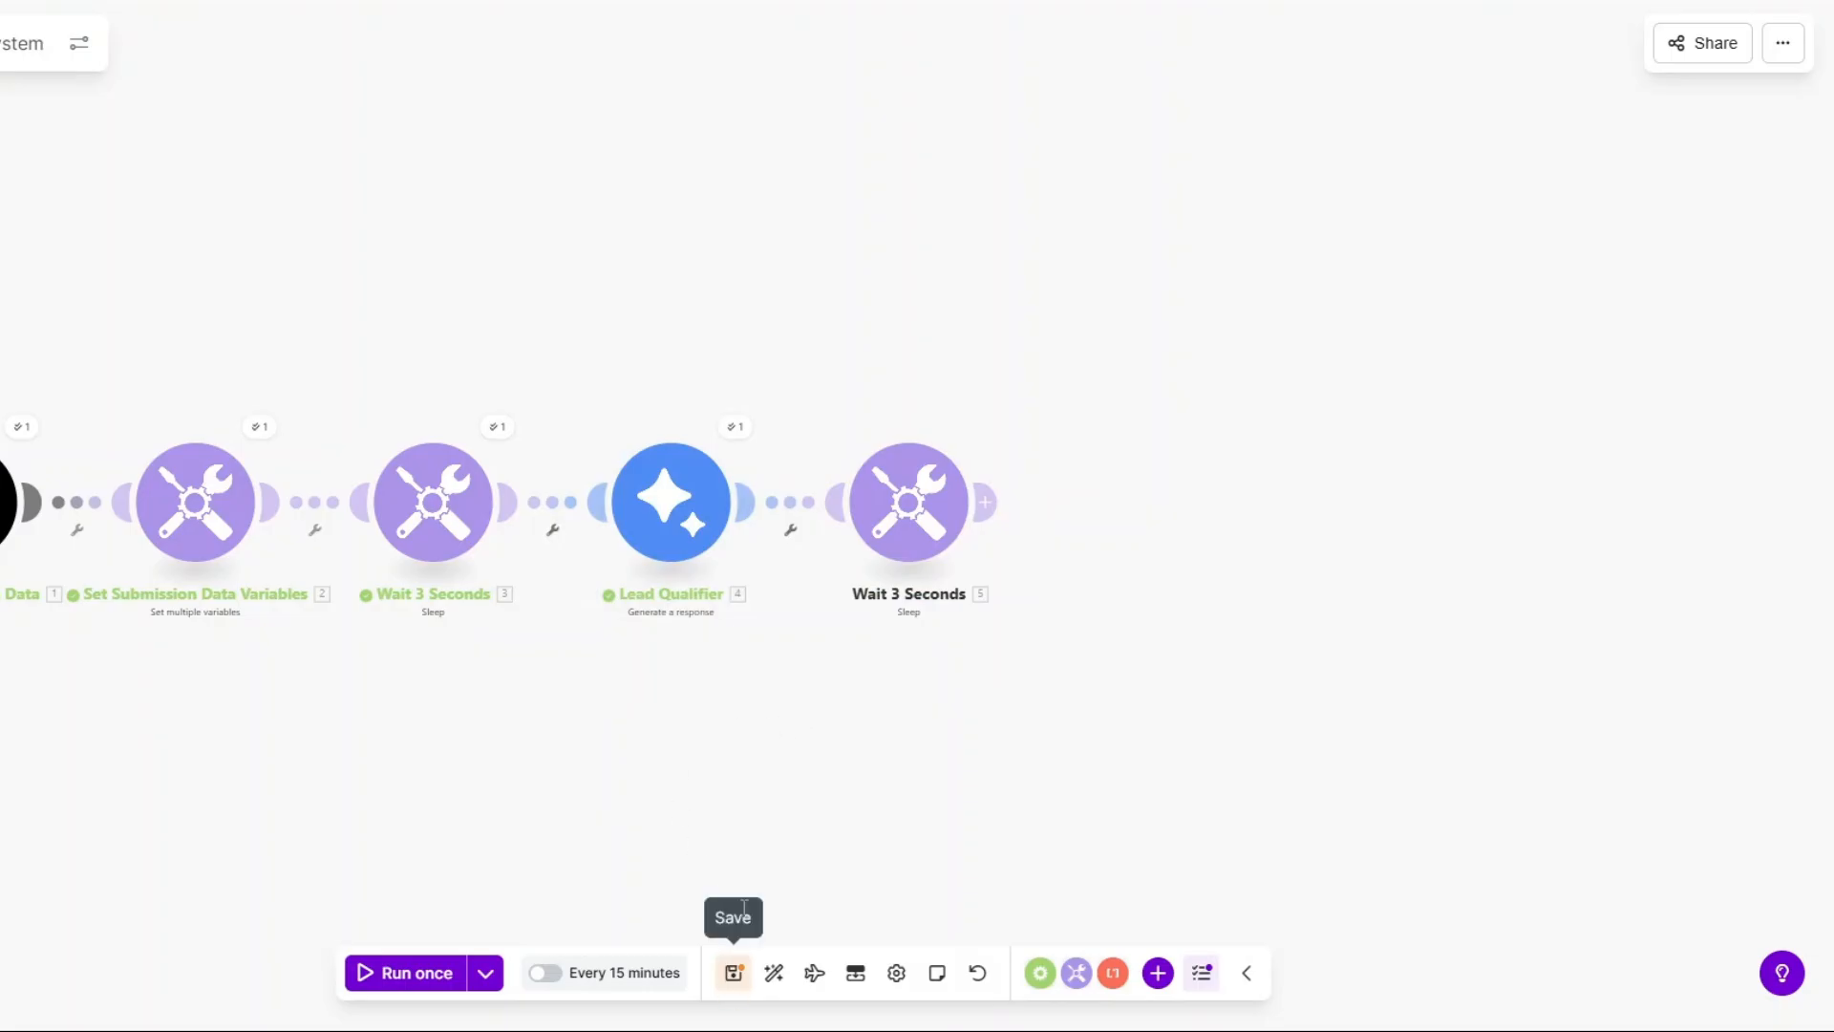
click(732, 973)
drag(599, 776, 530, 787)
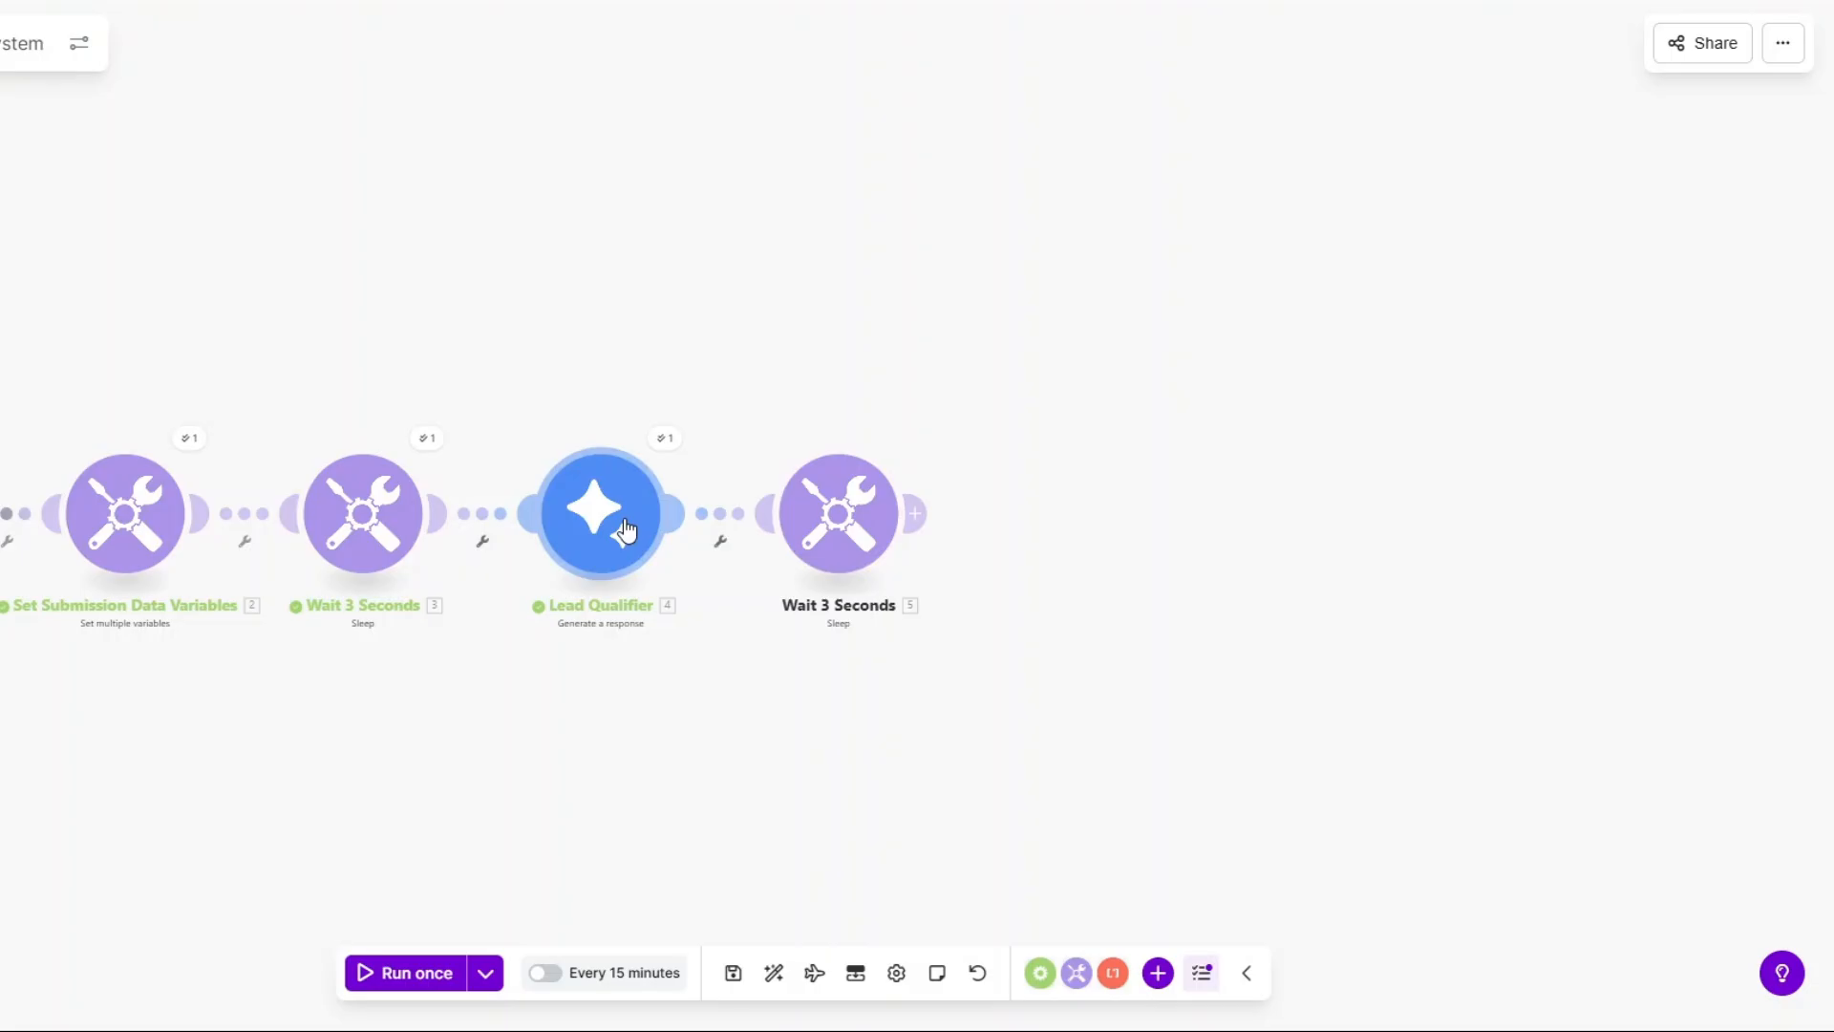
click(915, 513)
Add a Router from flow control and give it a third route.
click(1202, 536)
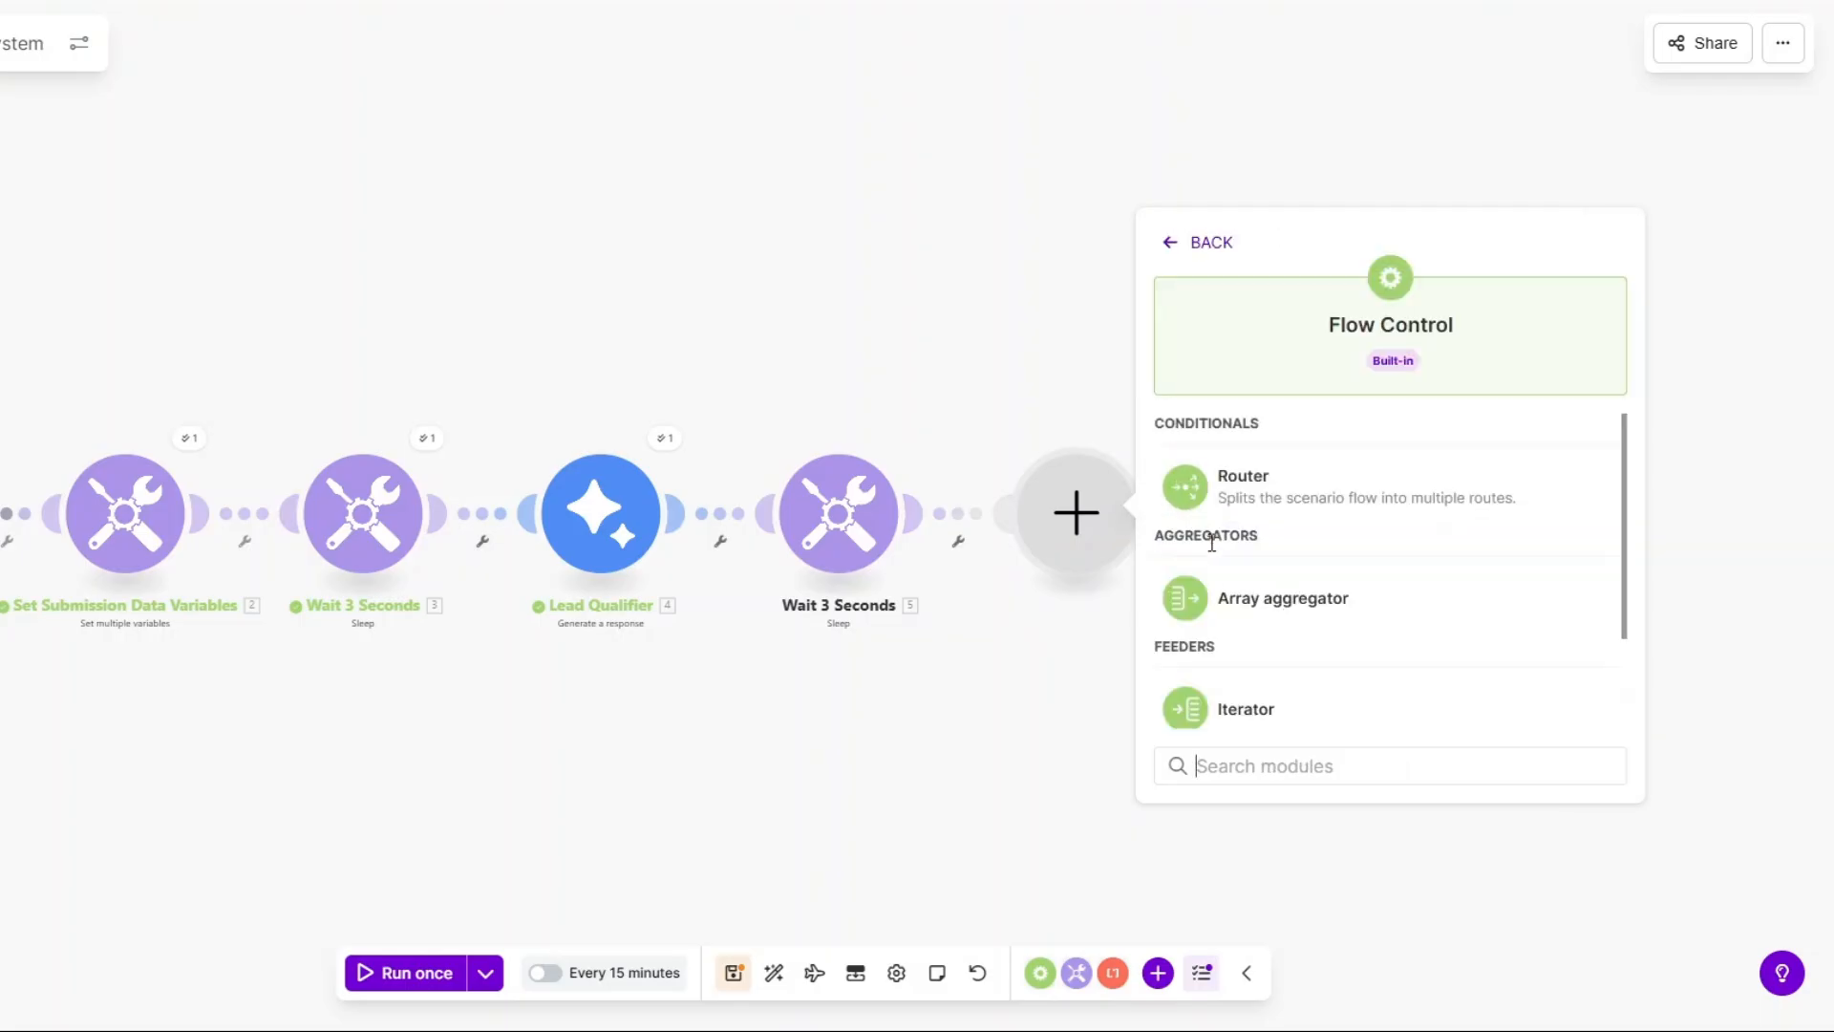
click(1247, 492)
click(1037, 514)
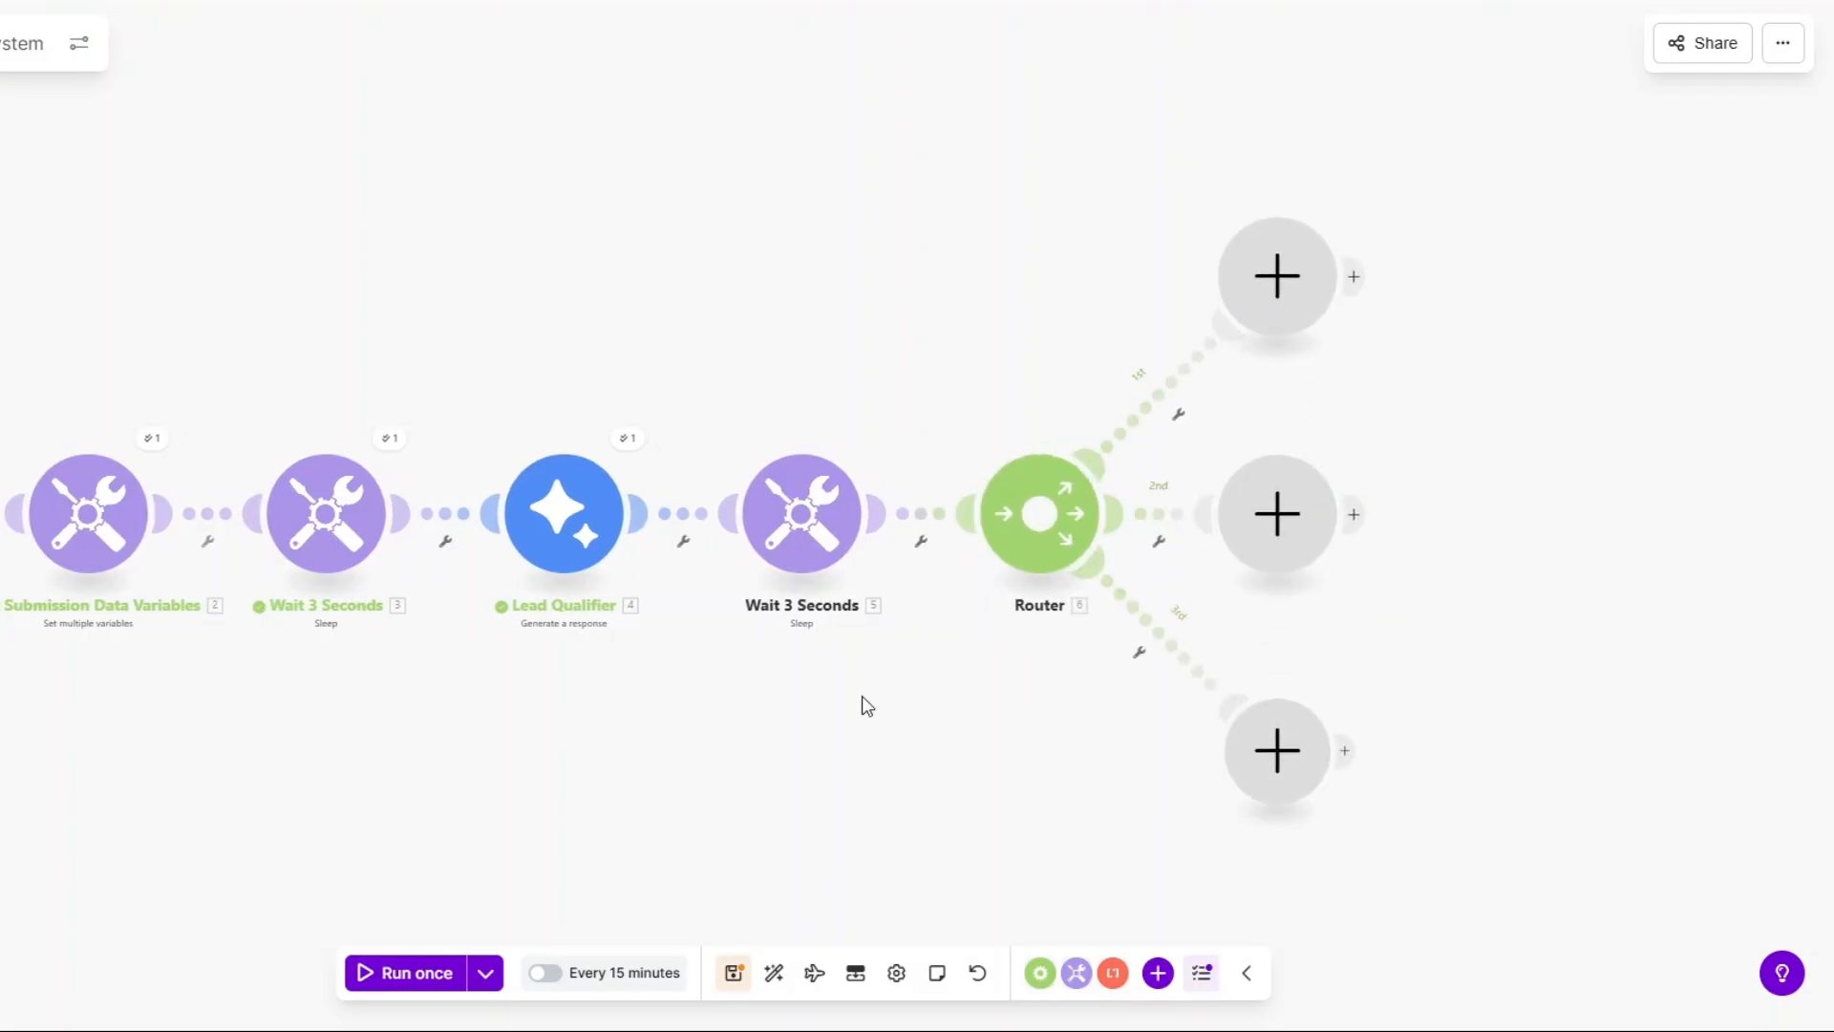
scroll(861, 695, down, 1)
Add a Tools Sleep module to the first route with a delay of 2 seconds.
click(1066, 337)
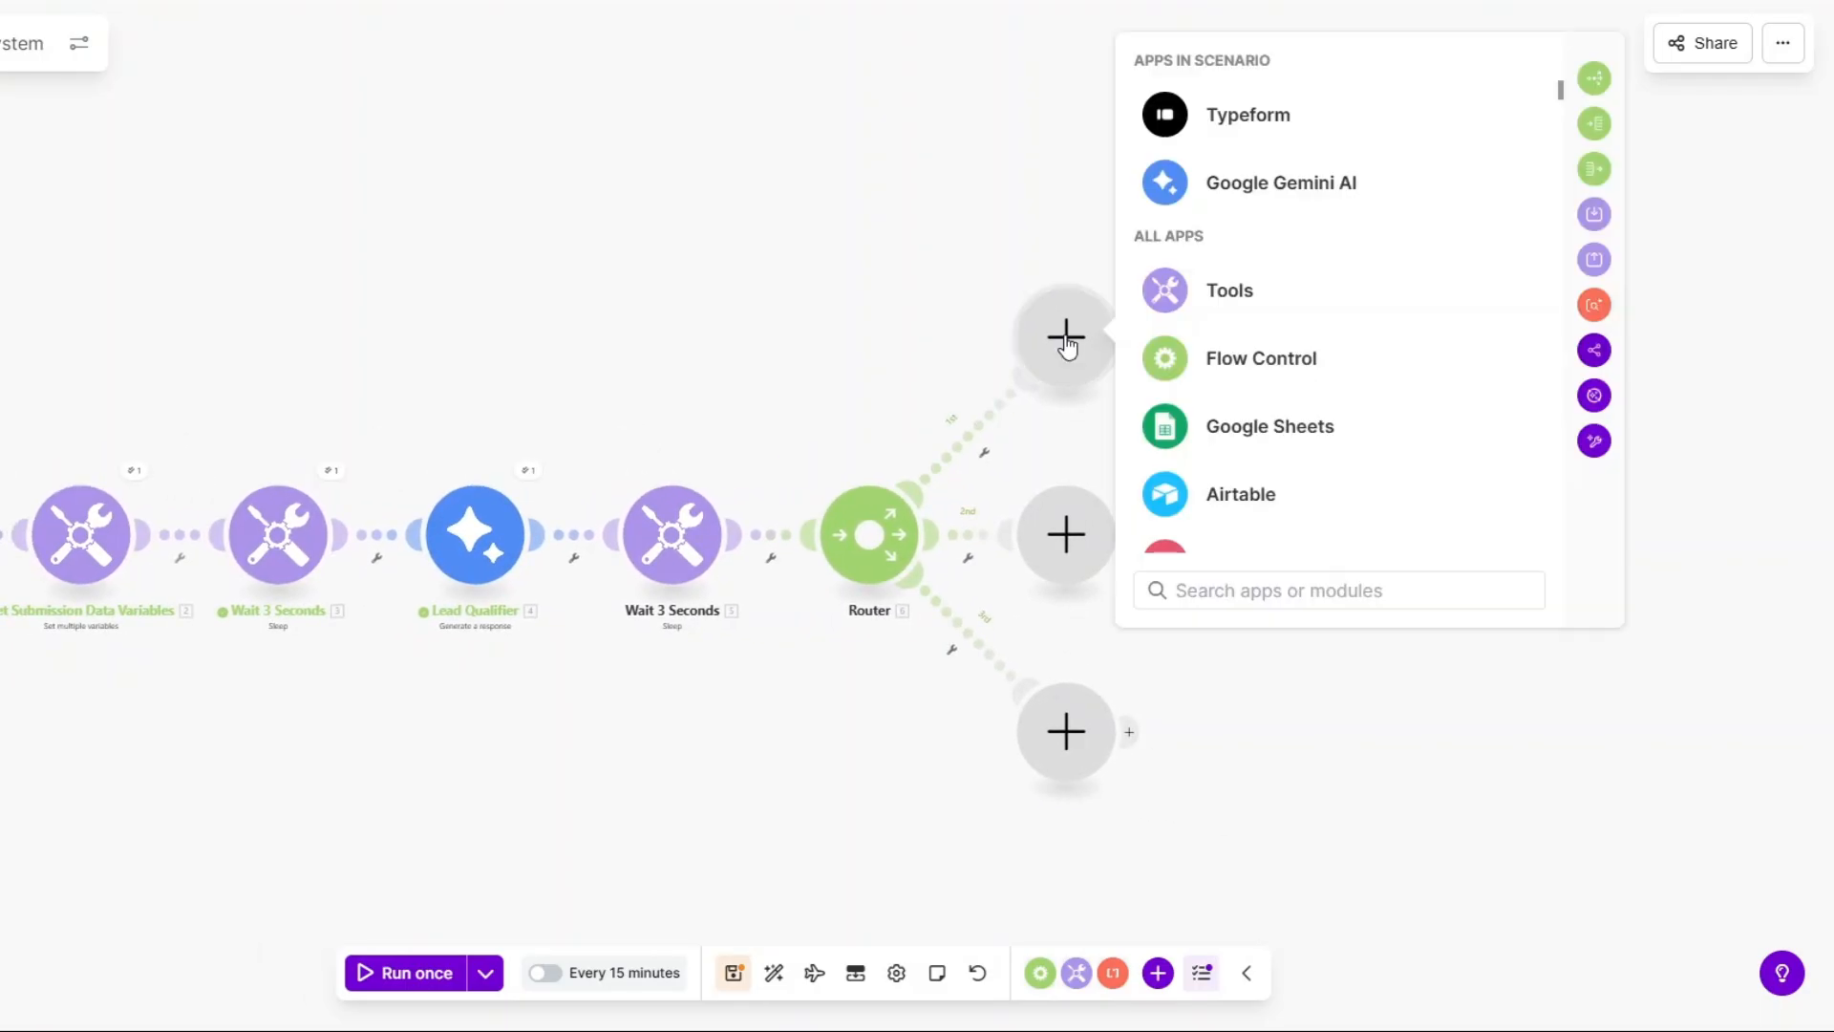
click(1220, 301)
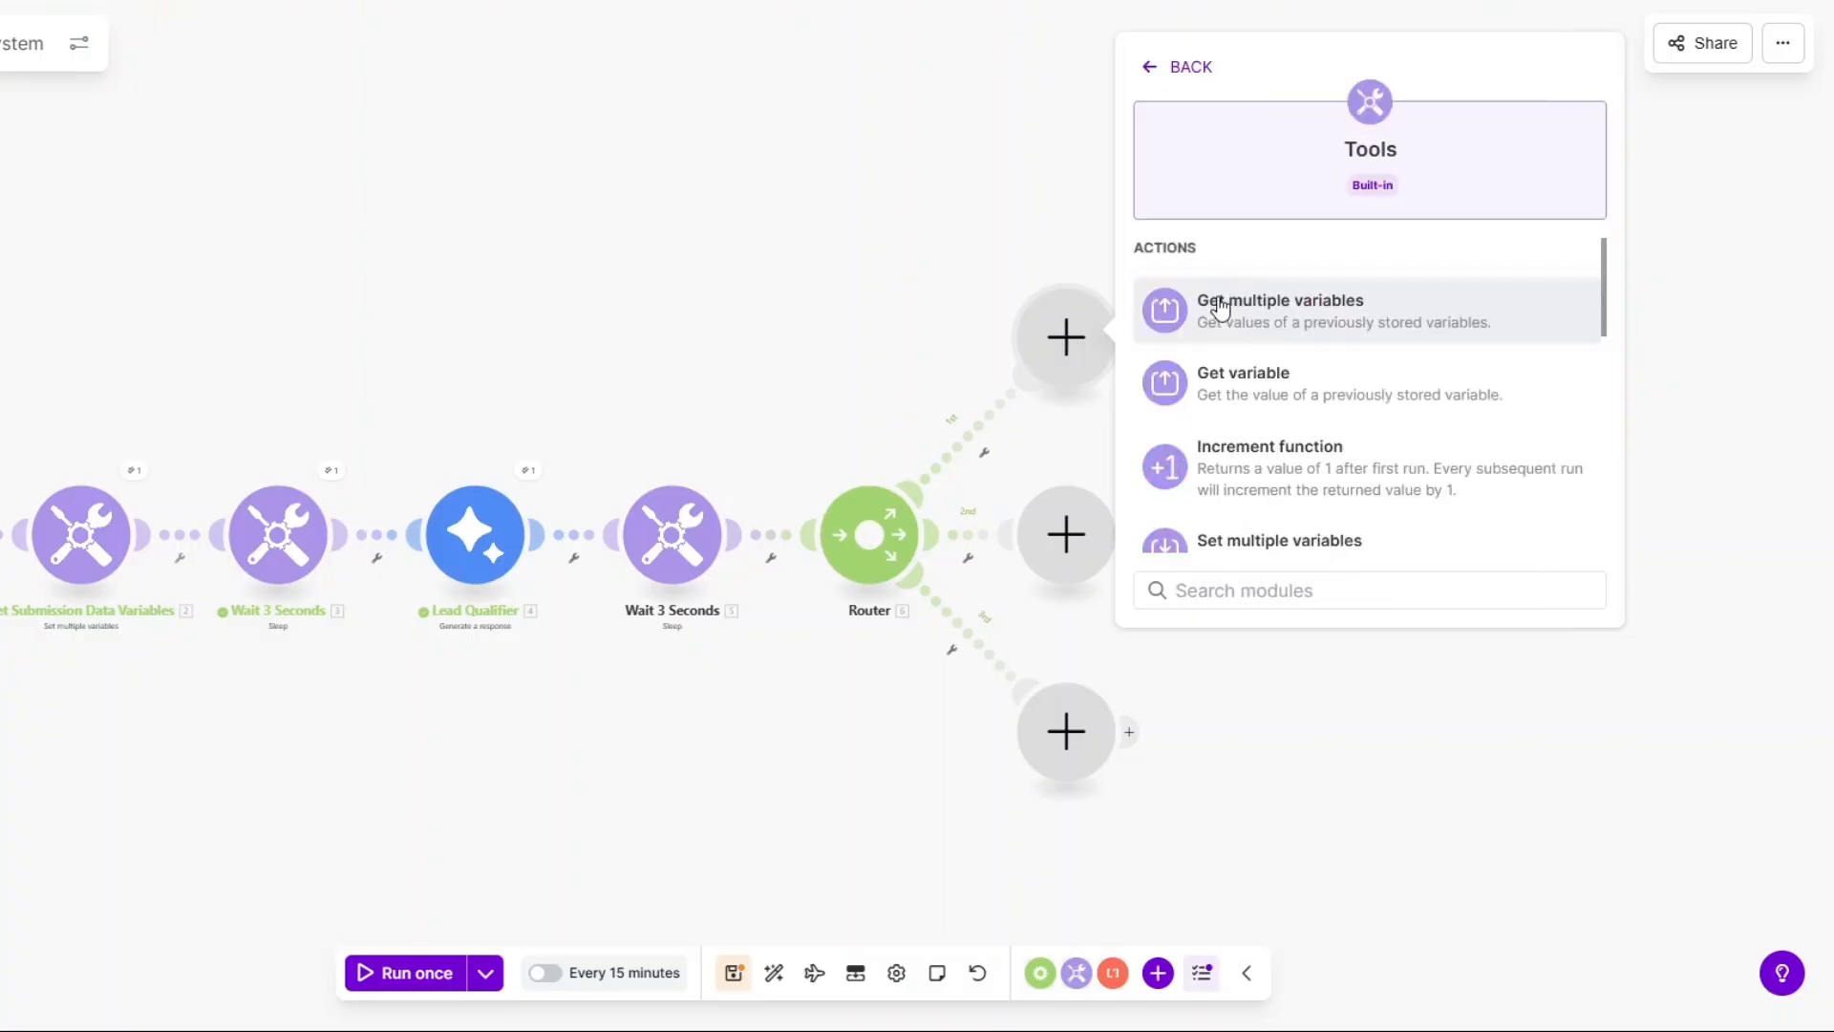
scroll(1242, 487, down, 3)
click(1242, 488)
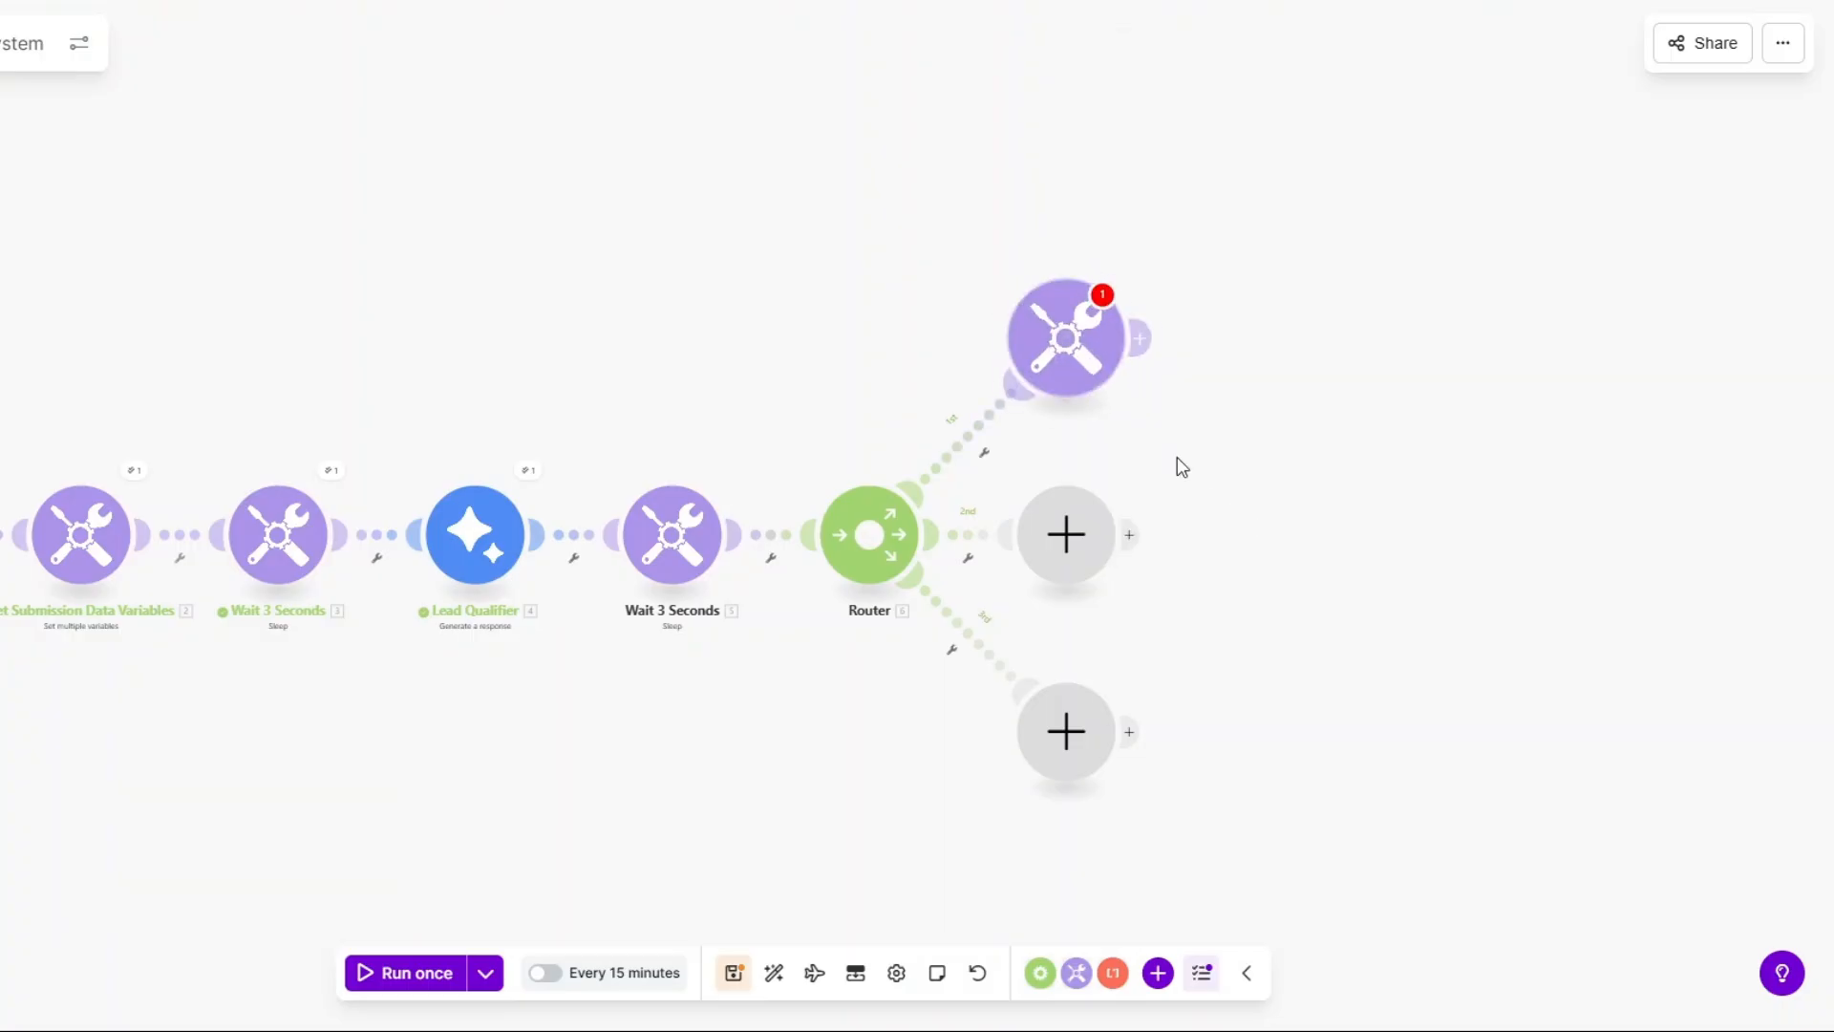
click(1200, 302)
double_click(1200, 302)
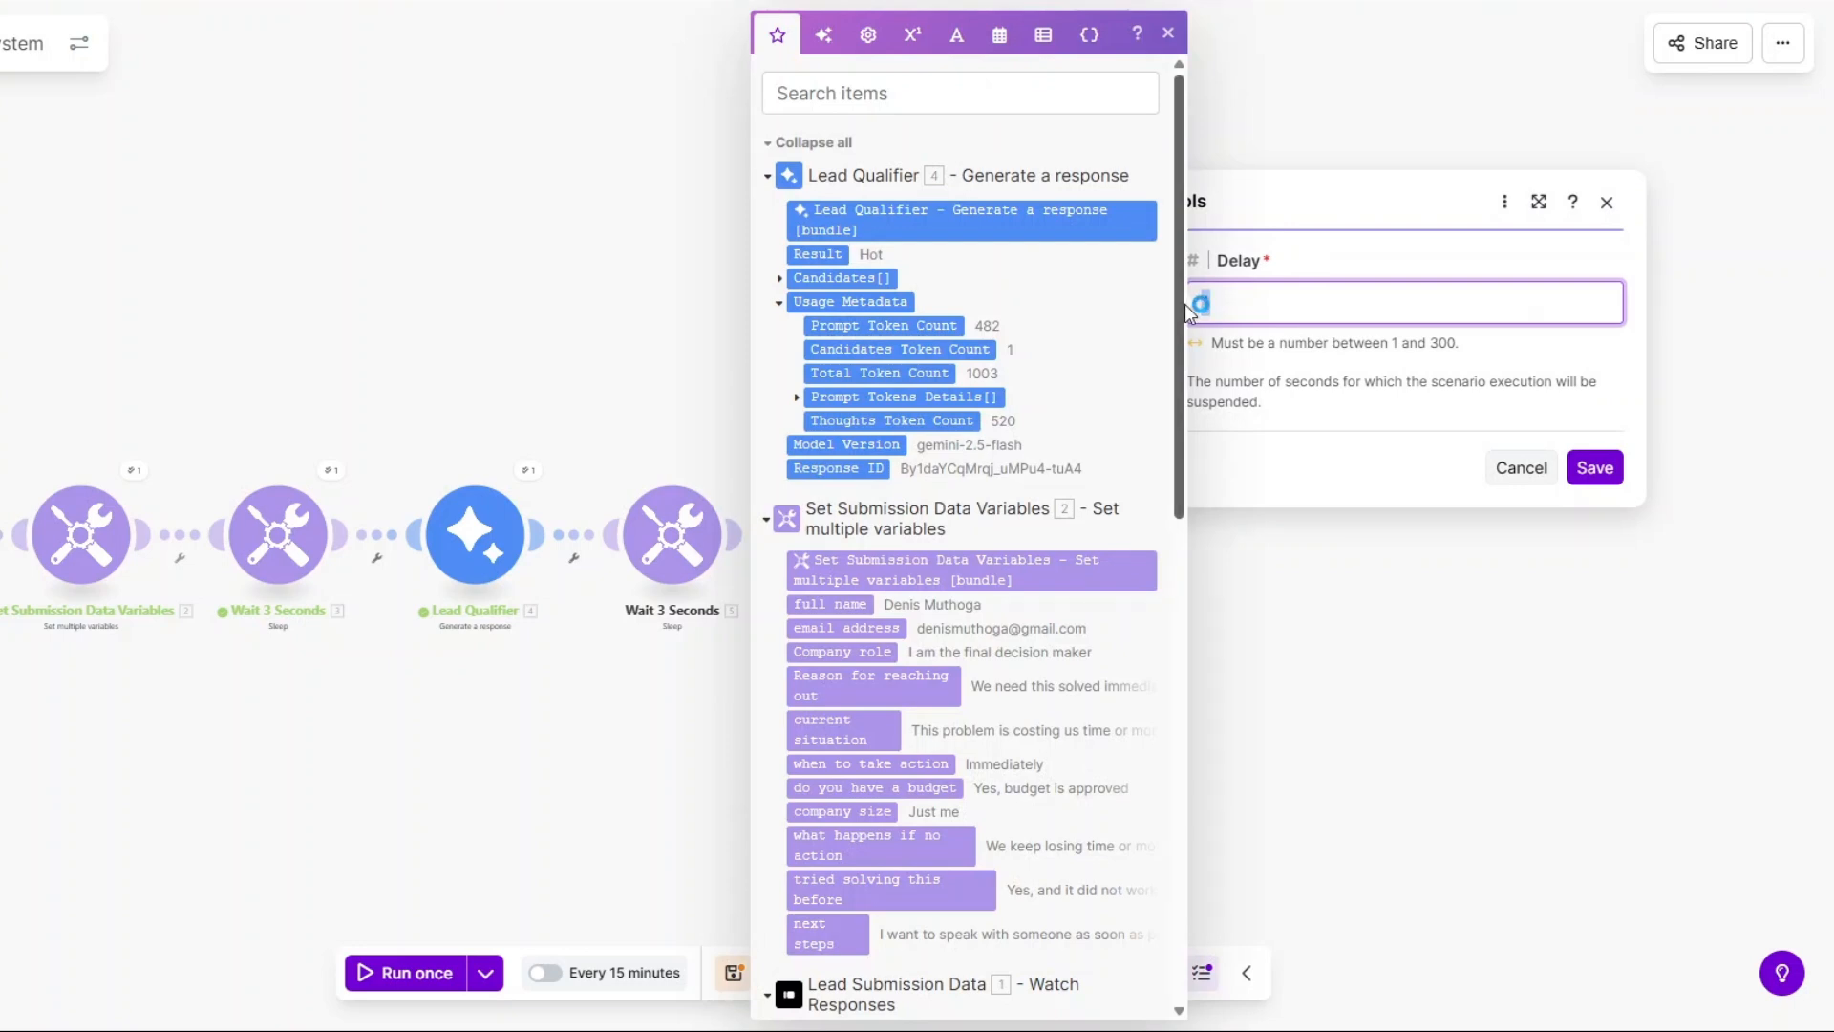
text(2)
click(1592, 467)
Rename the top-branch Sleep module to 'Wait 2 Seconds'.
right_click(1063, 338)
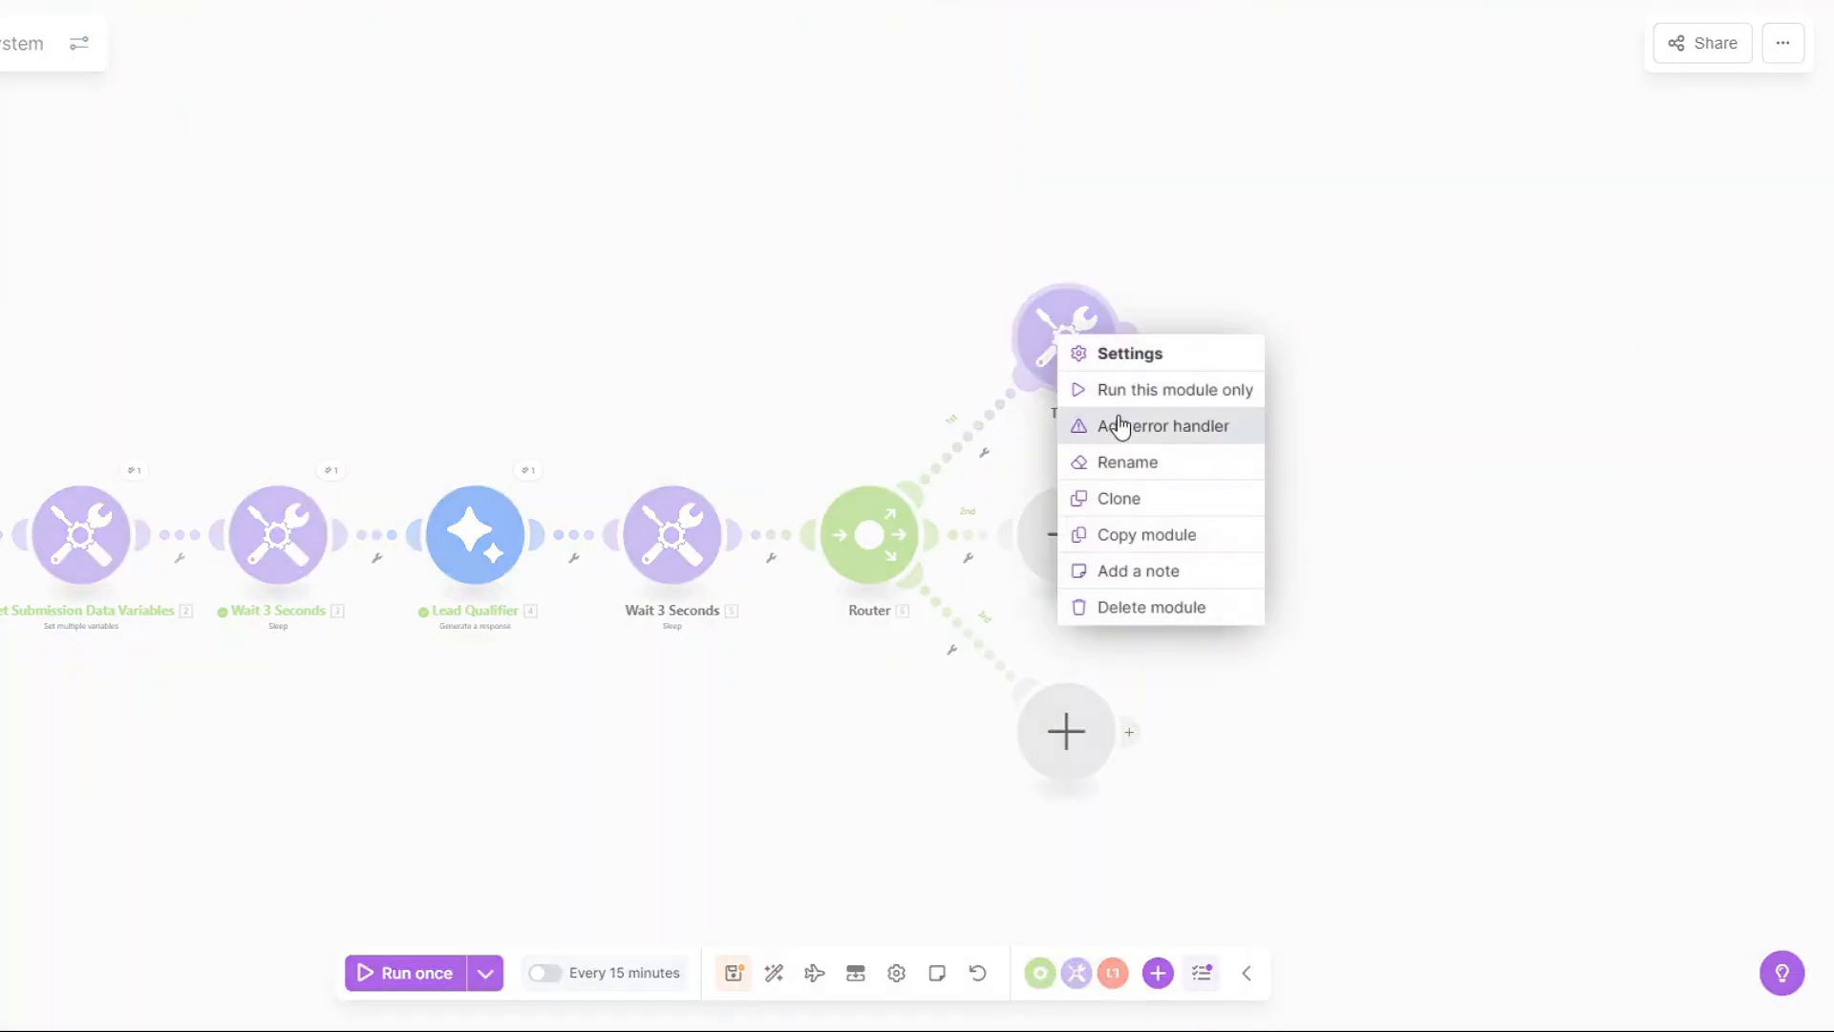
click(1125, 464)
text(Wait 2 Seconds)
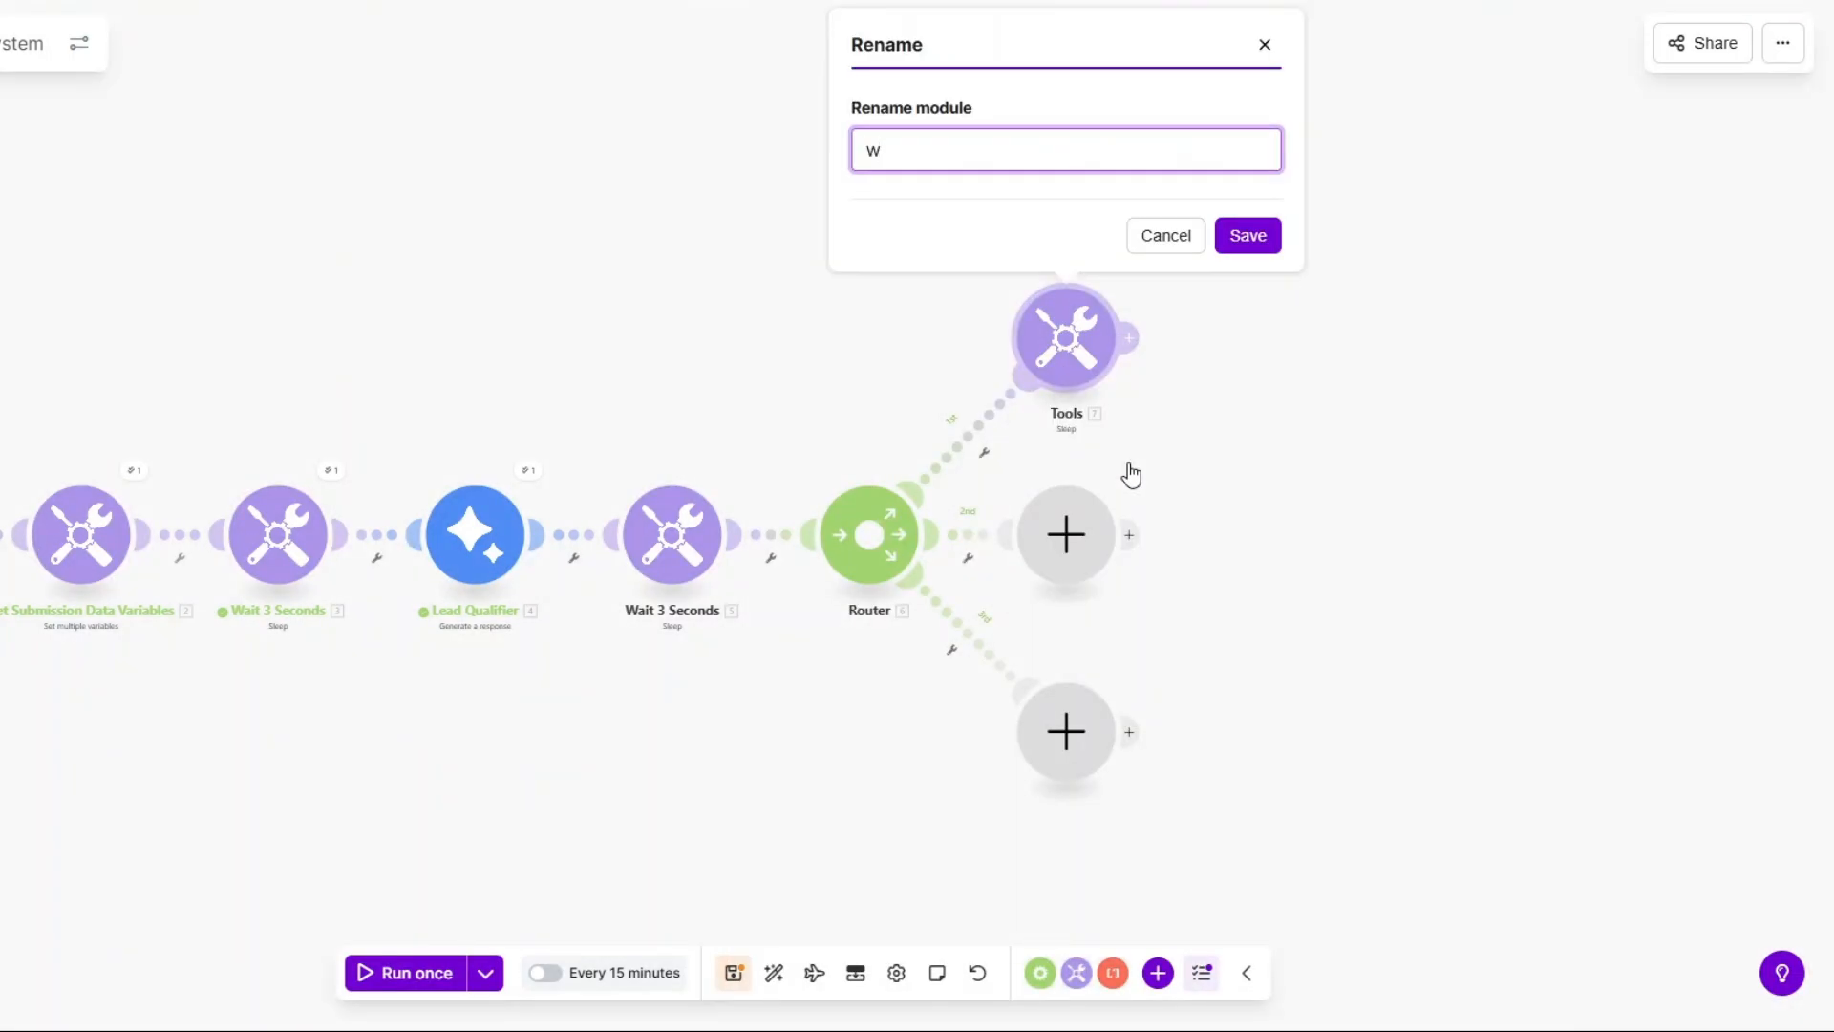
click(1247, 235)
Add a Tools Sleep module with a 2-second delay on the second branch.
right_click(1068, 341)
click(1051, 535)
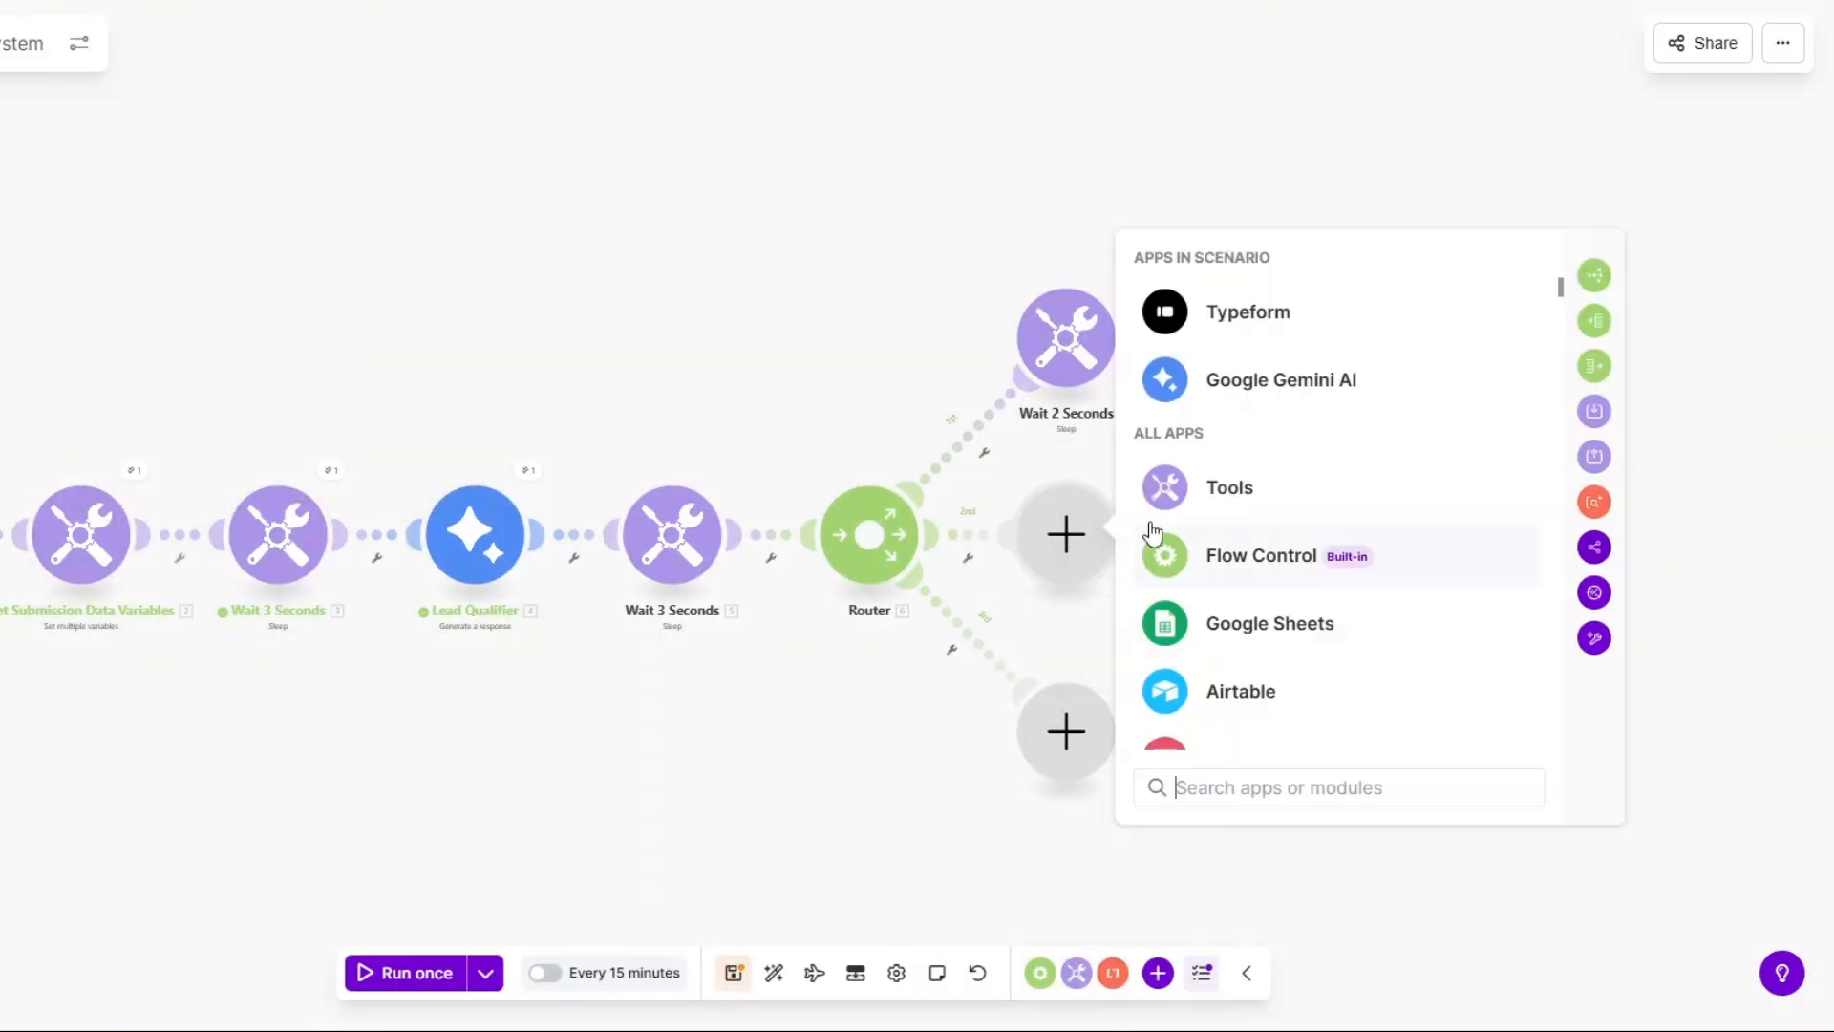
click(1229, 487)
scroll(1236, 536, down, 3)
click(1237, 487)
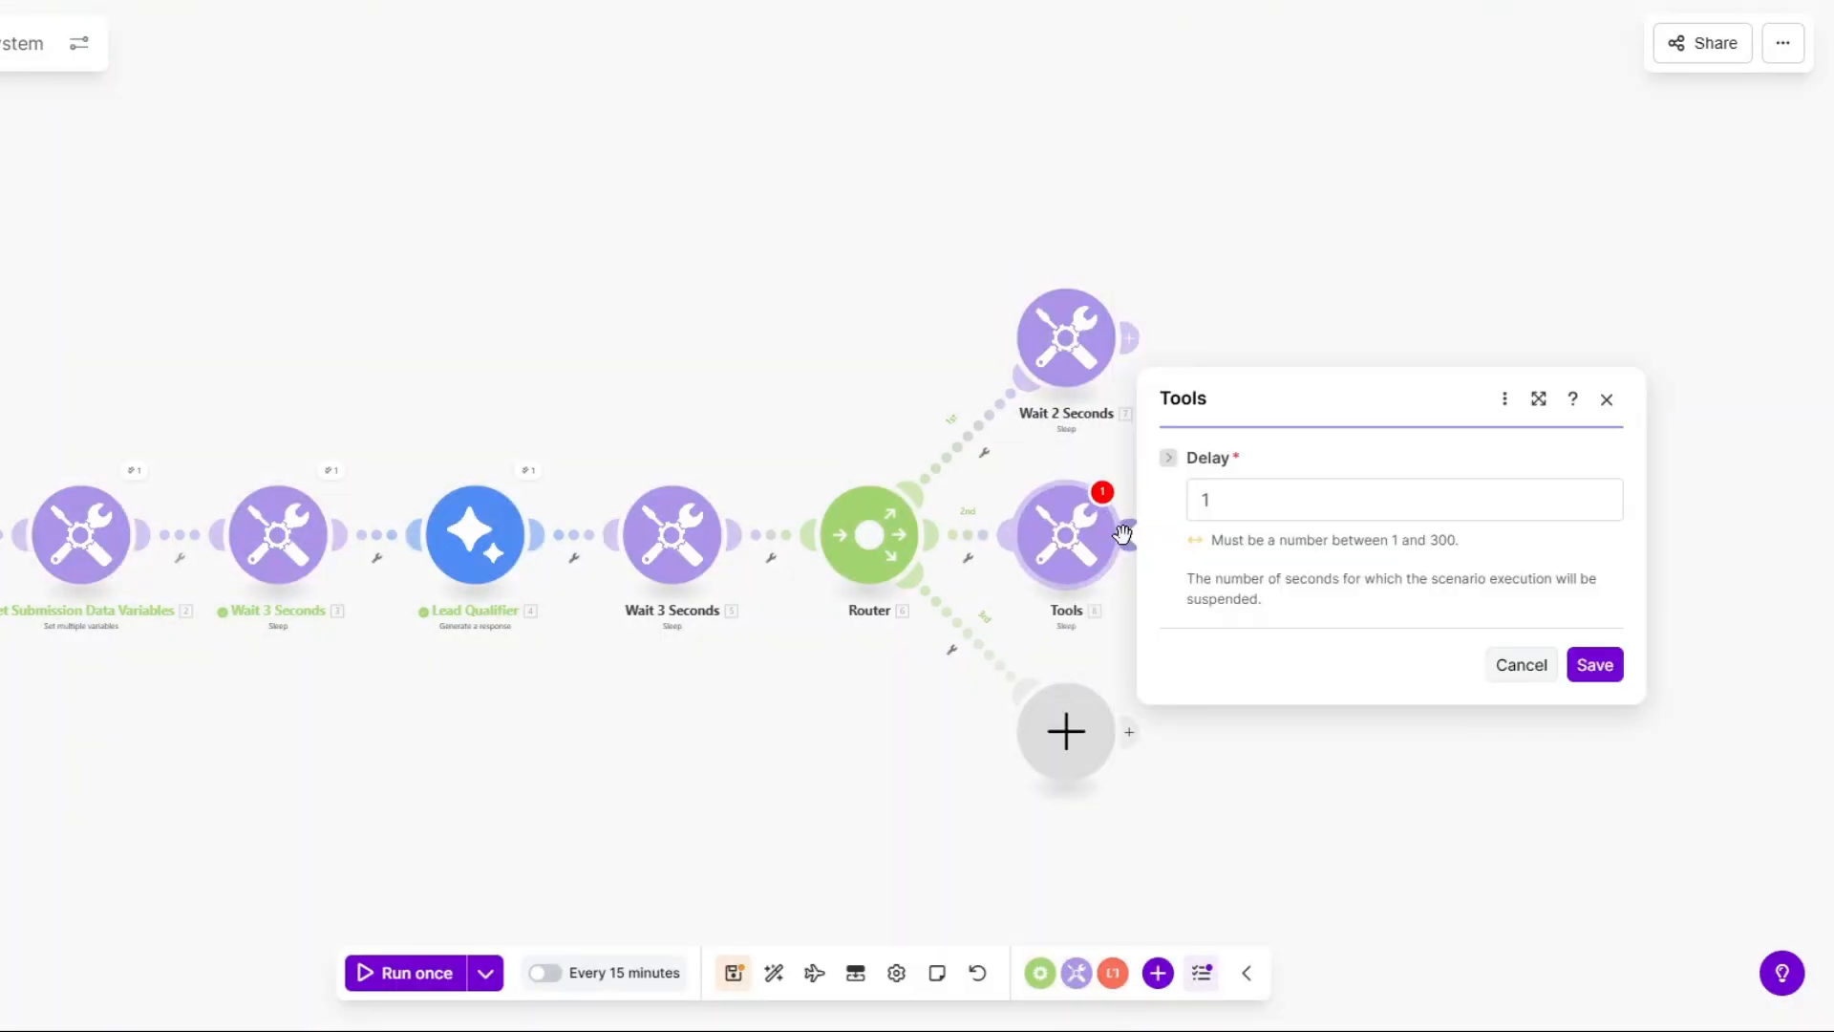
click(1233, 513)
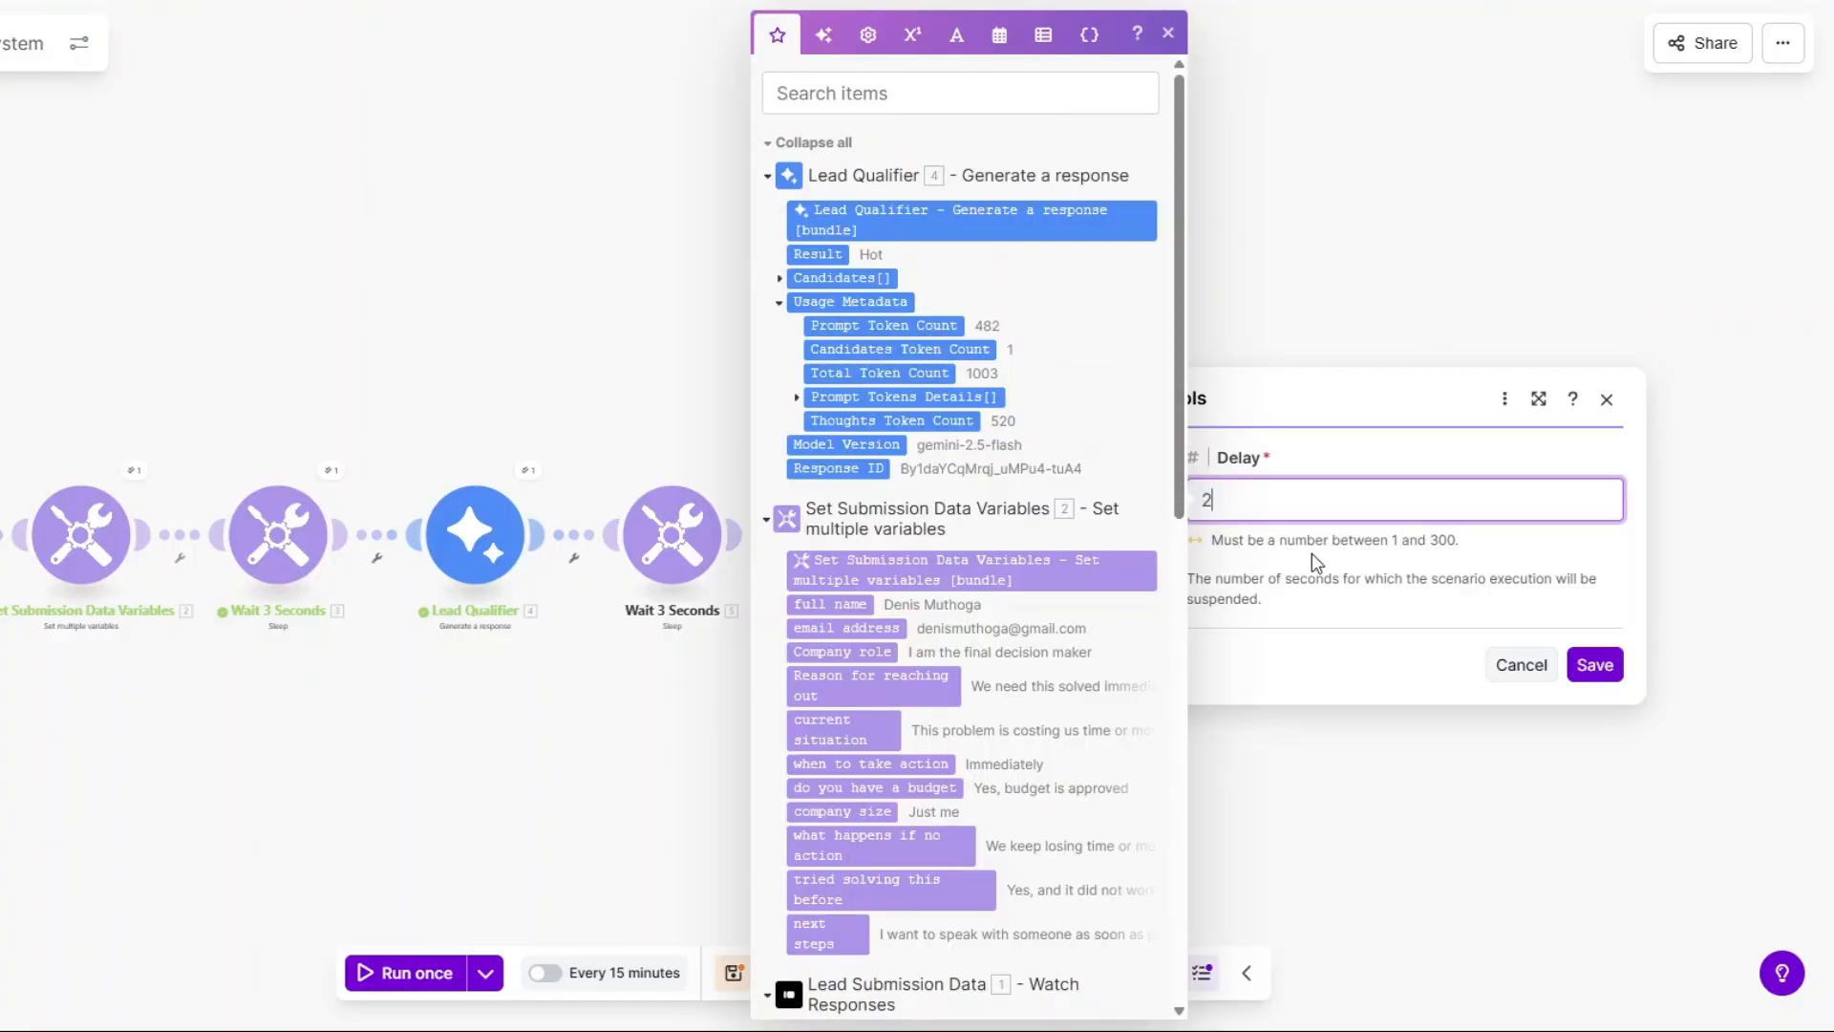
text(2)
click(1594, 664)
Add a Tools Sleep module on the third branch, changing its delay from 1 to 2.
click(1070, 724)
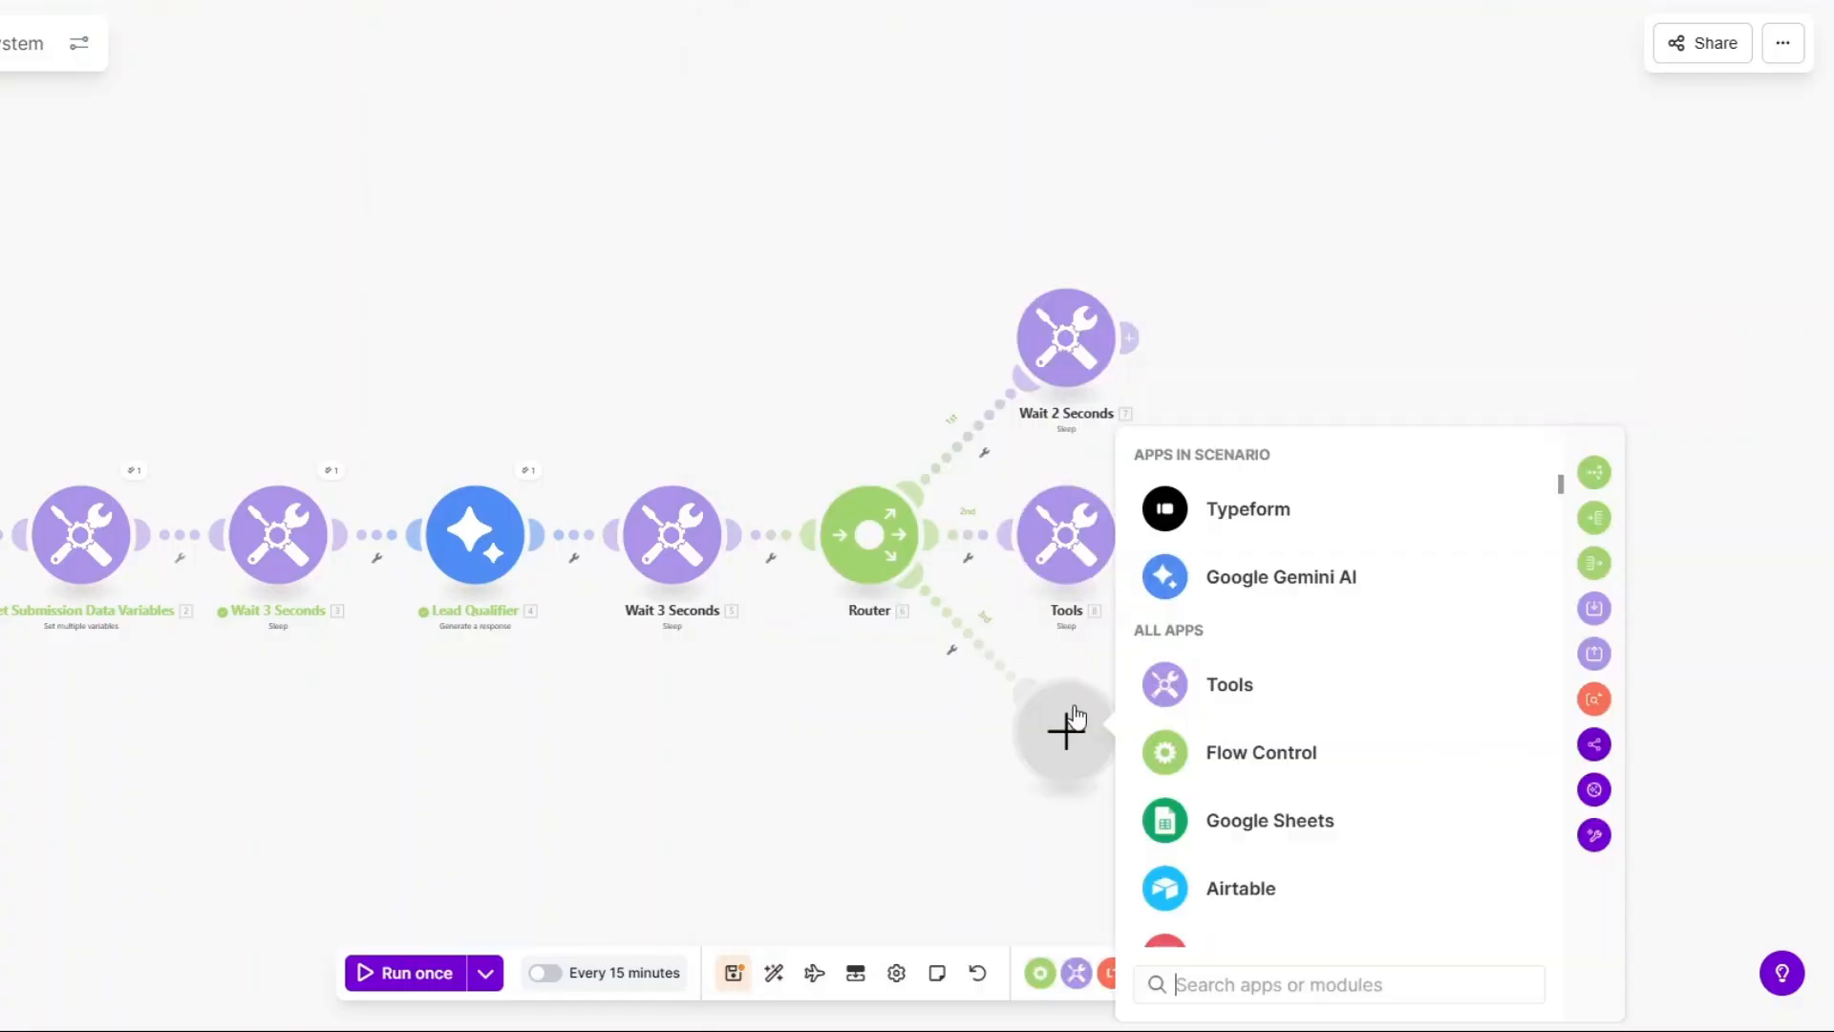
click(1230, 696)
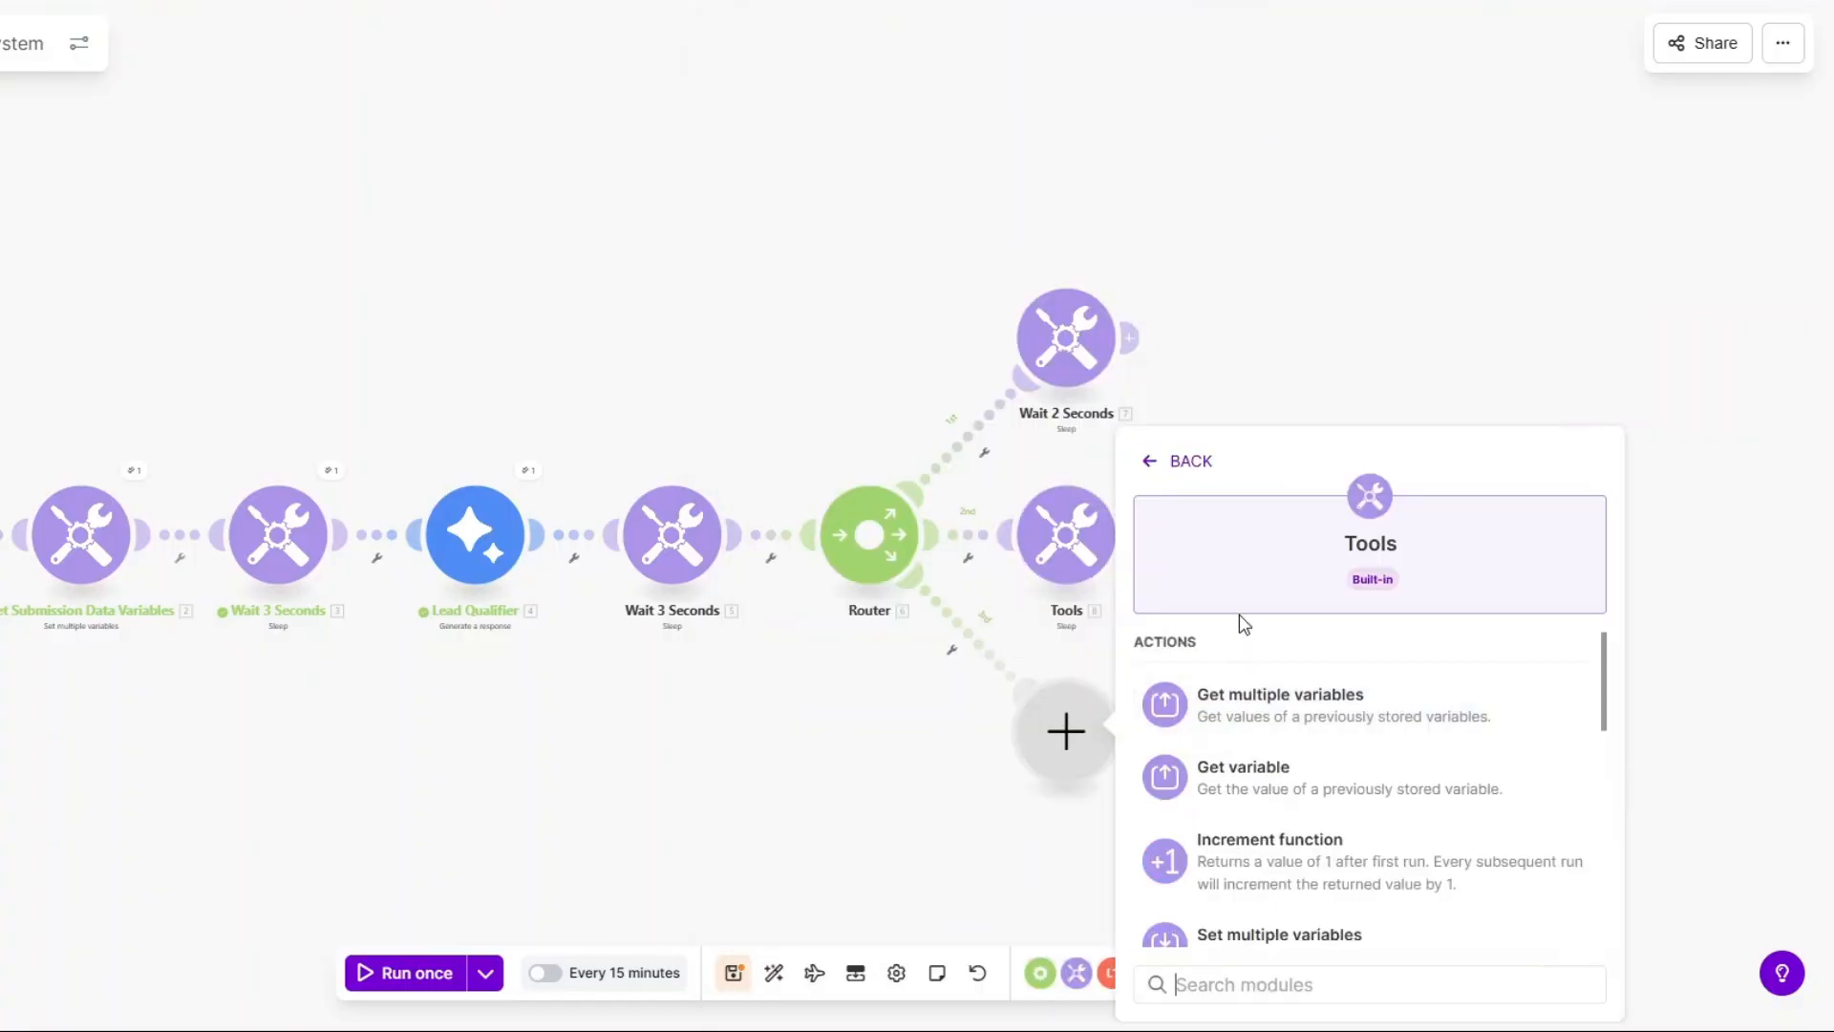
scroll(1270, 735, down, 5)
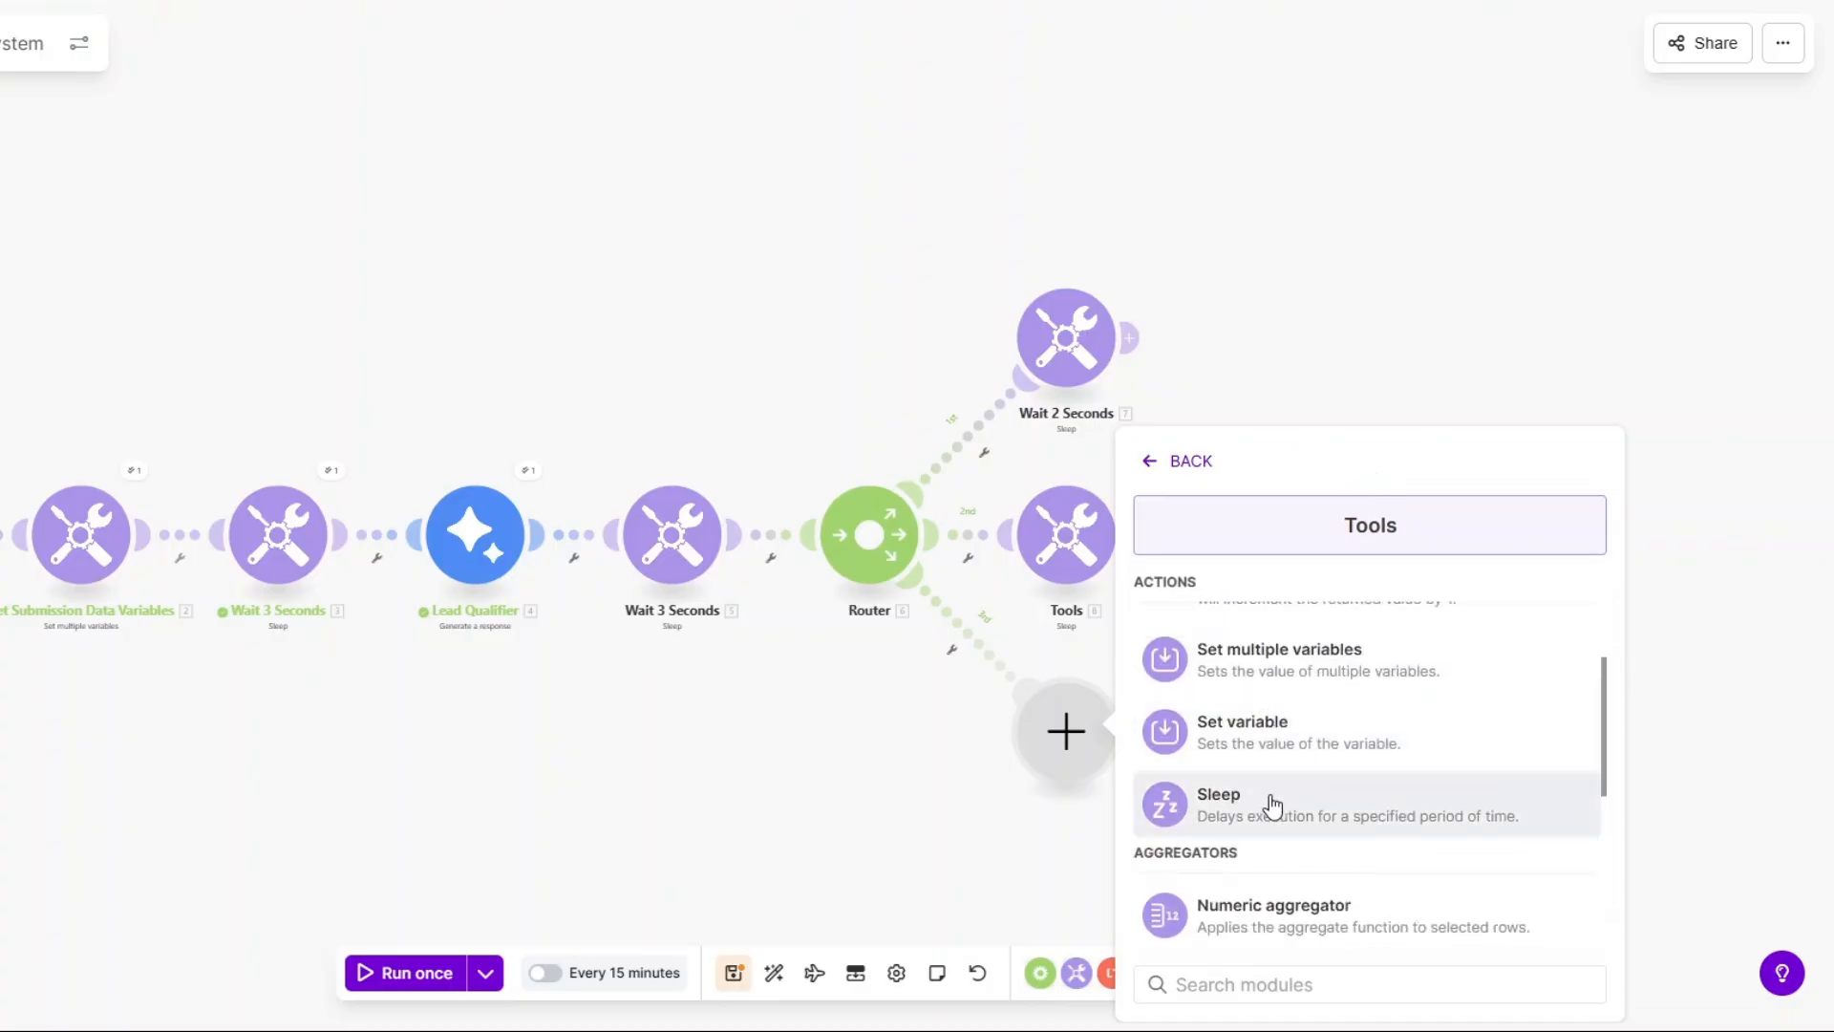
click(1270, 804)
click(1230, 699)
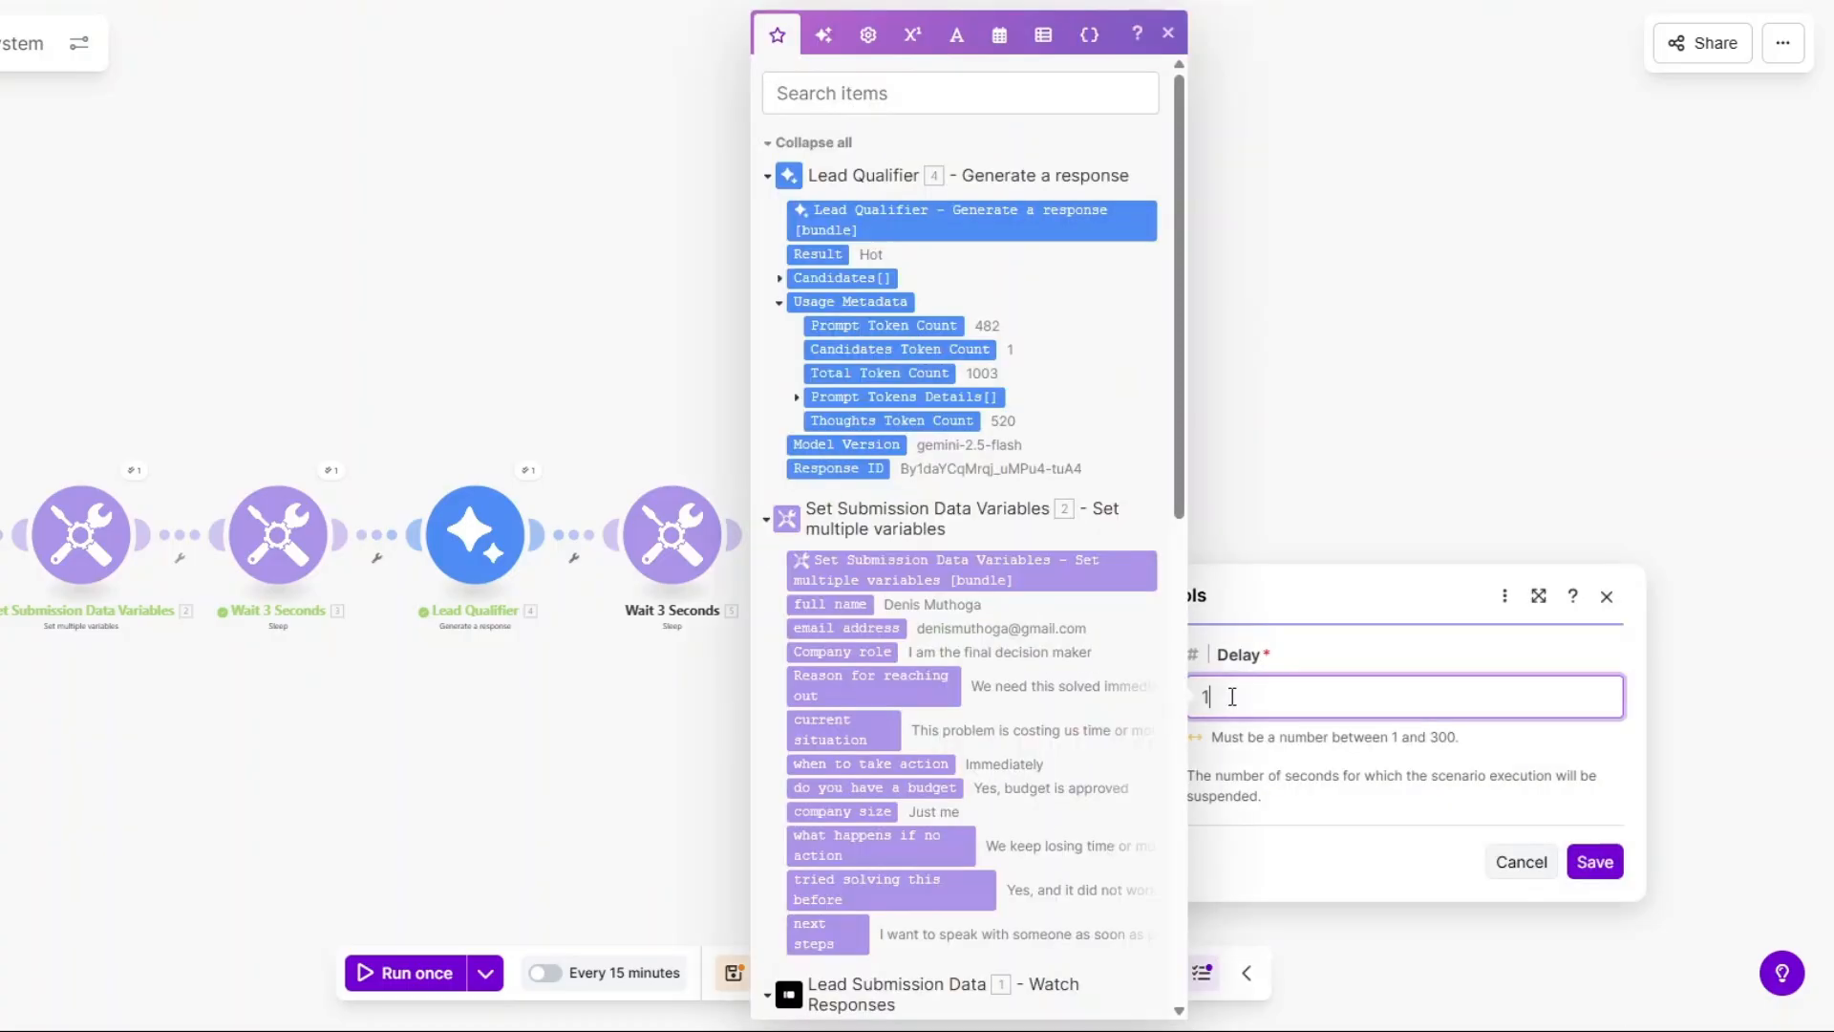
drag(1231, 698, 1172, 705)
text(2)
click(1586, 862)
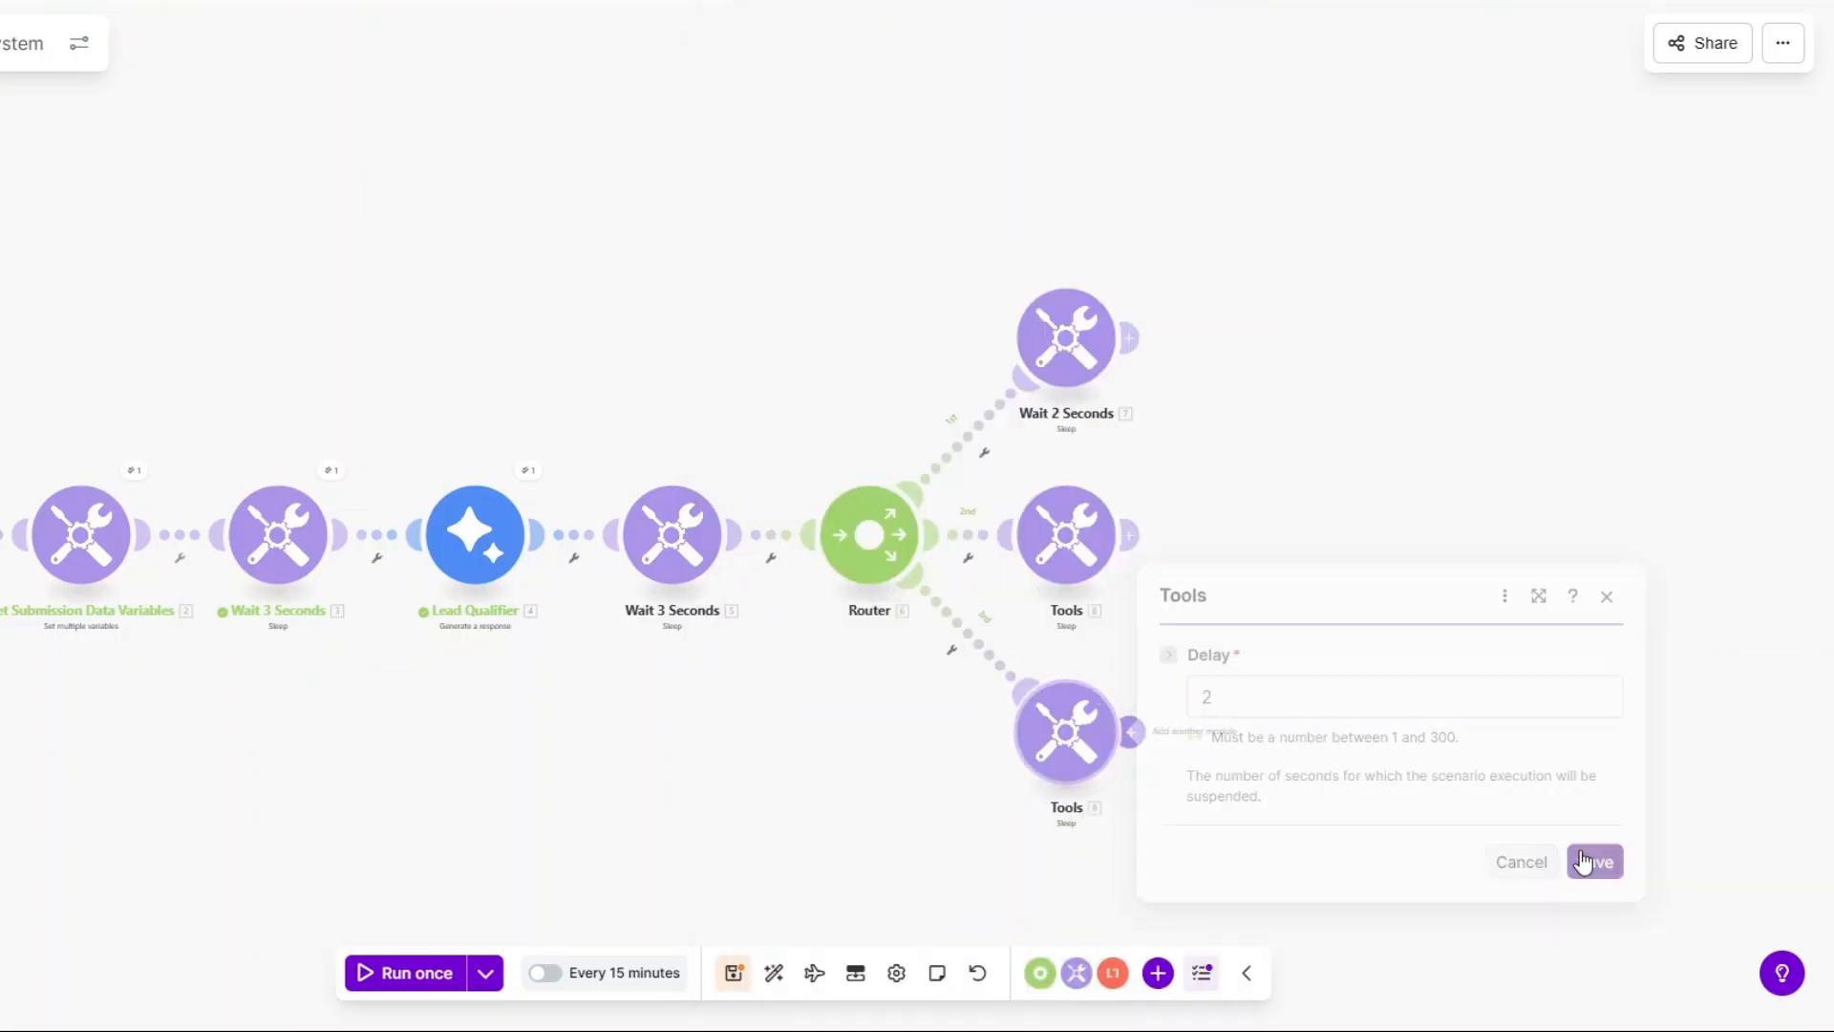
Rename the middle and bottom Sleep modules to 'Wait 2 Seconds'.
right_click(1044, 542)
click(1125, 669)
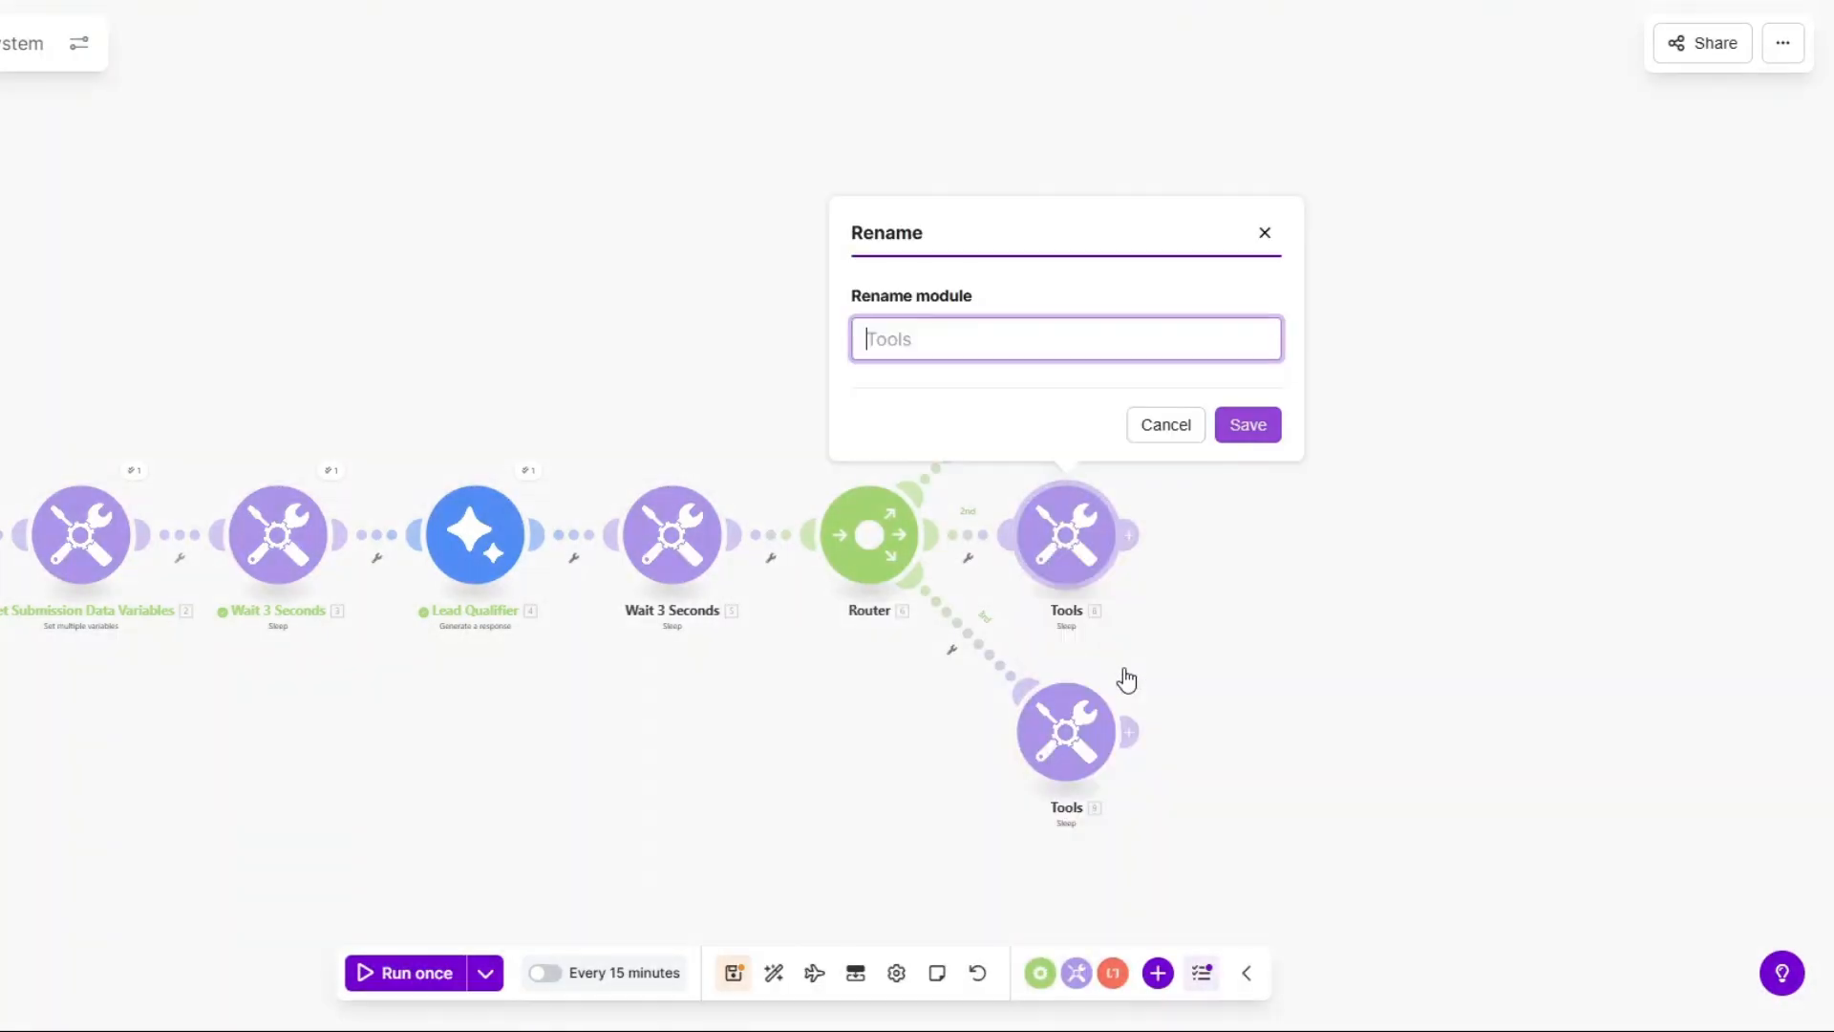
text(Wait 2 Seconds)
click(1249, 426)
right_click(1080, 717)
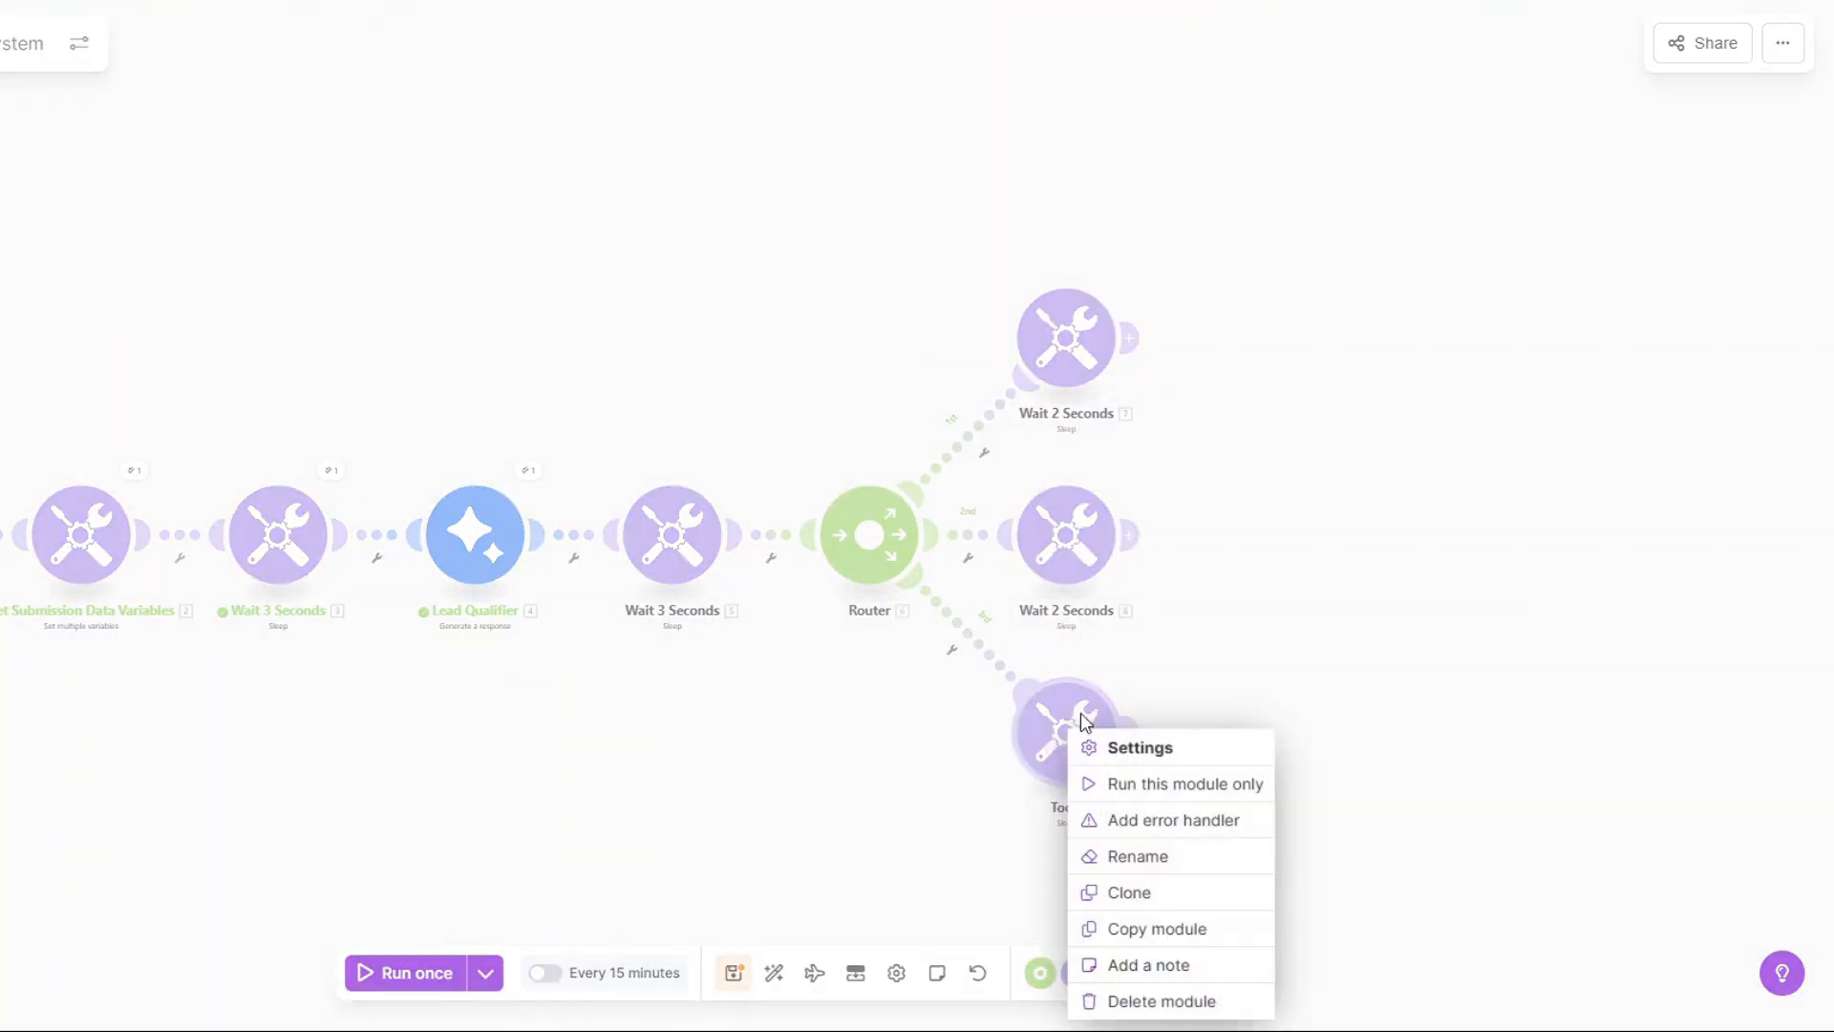
click(1158, 858)
click(1248, 622)
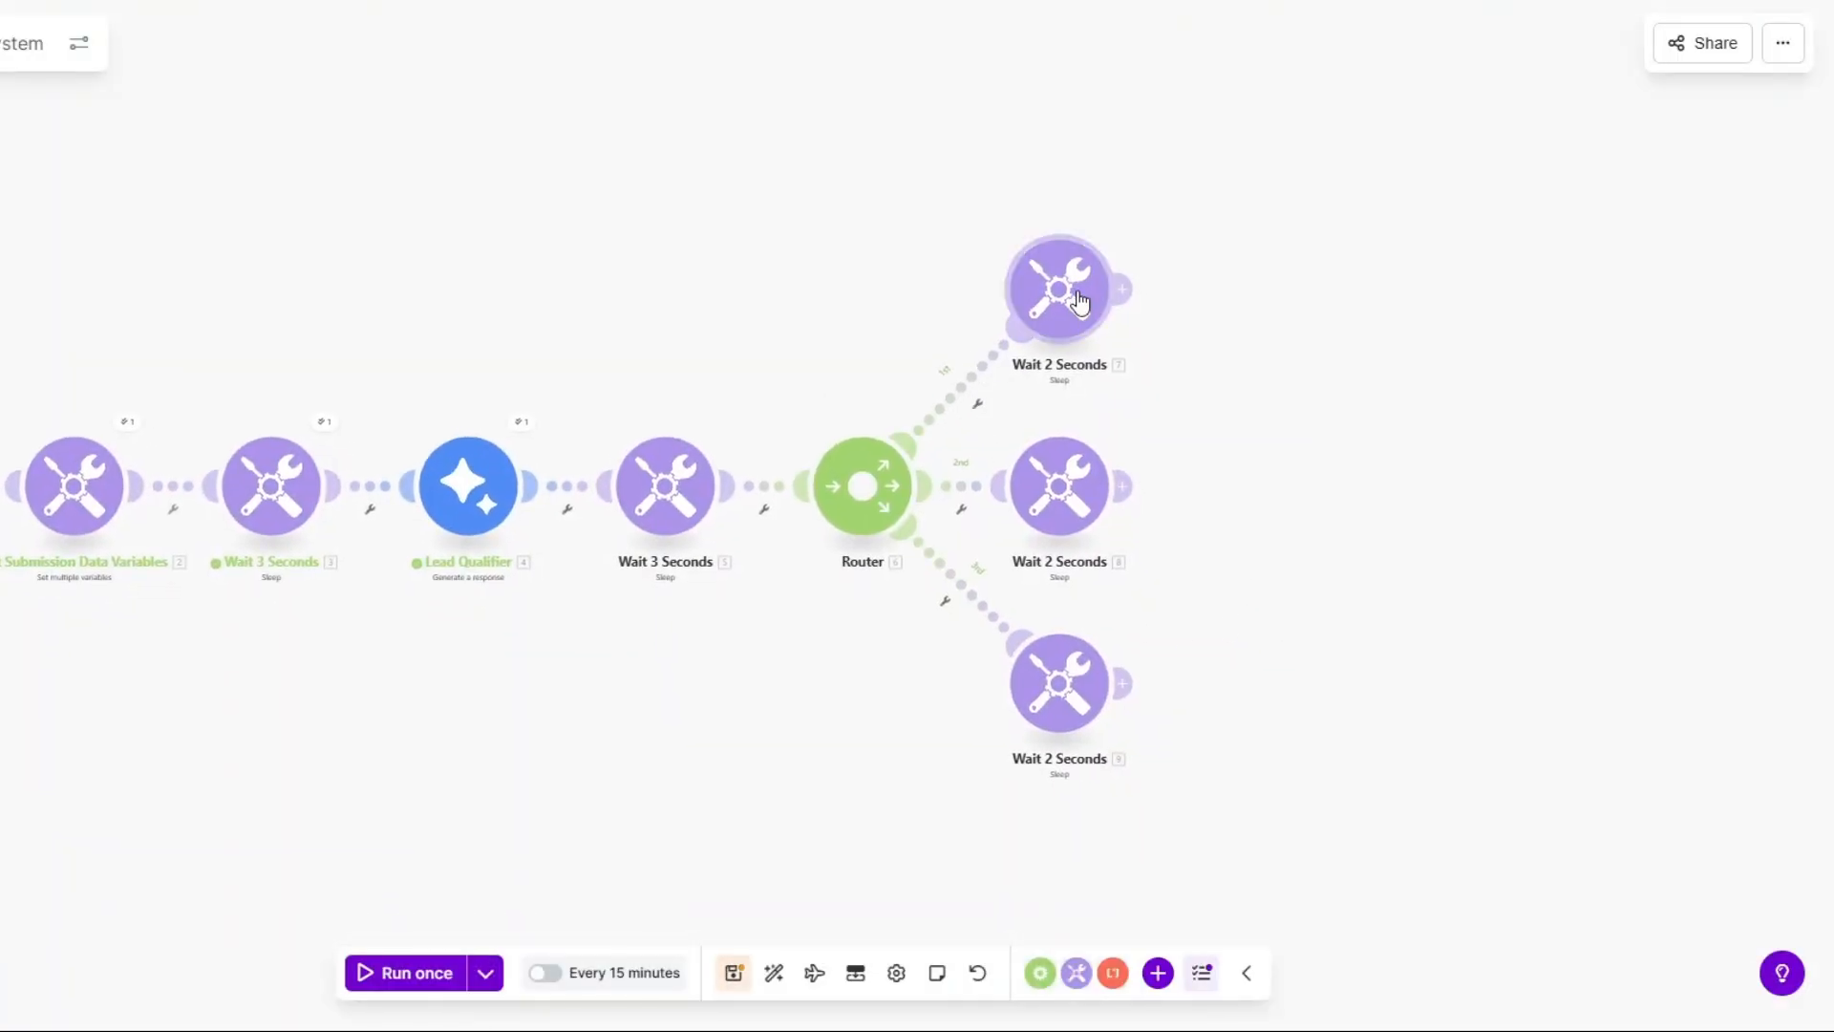
click(978, 404)
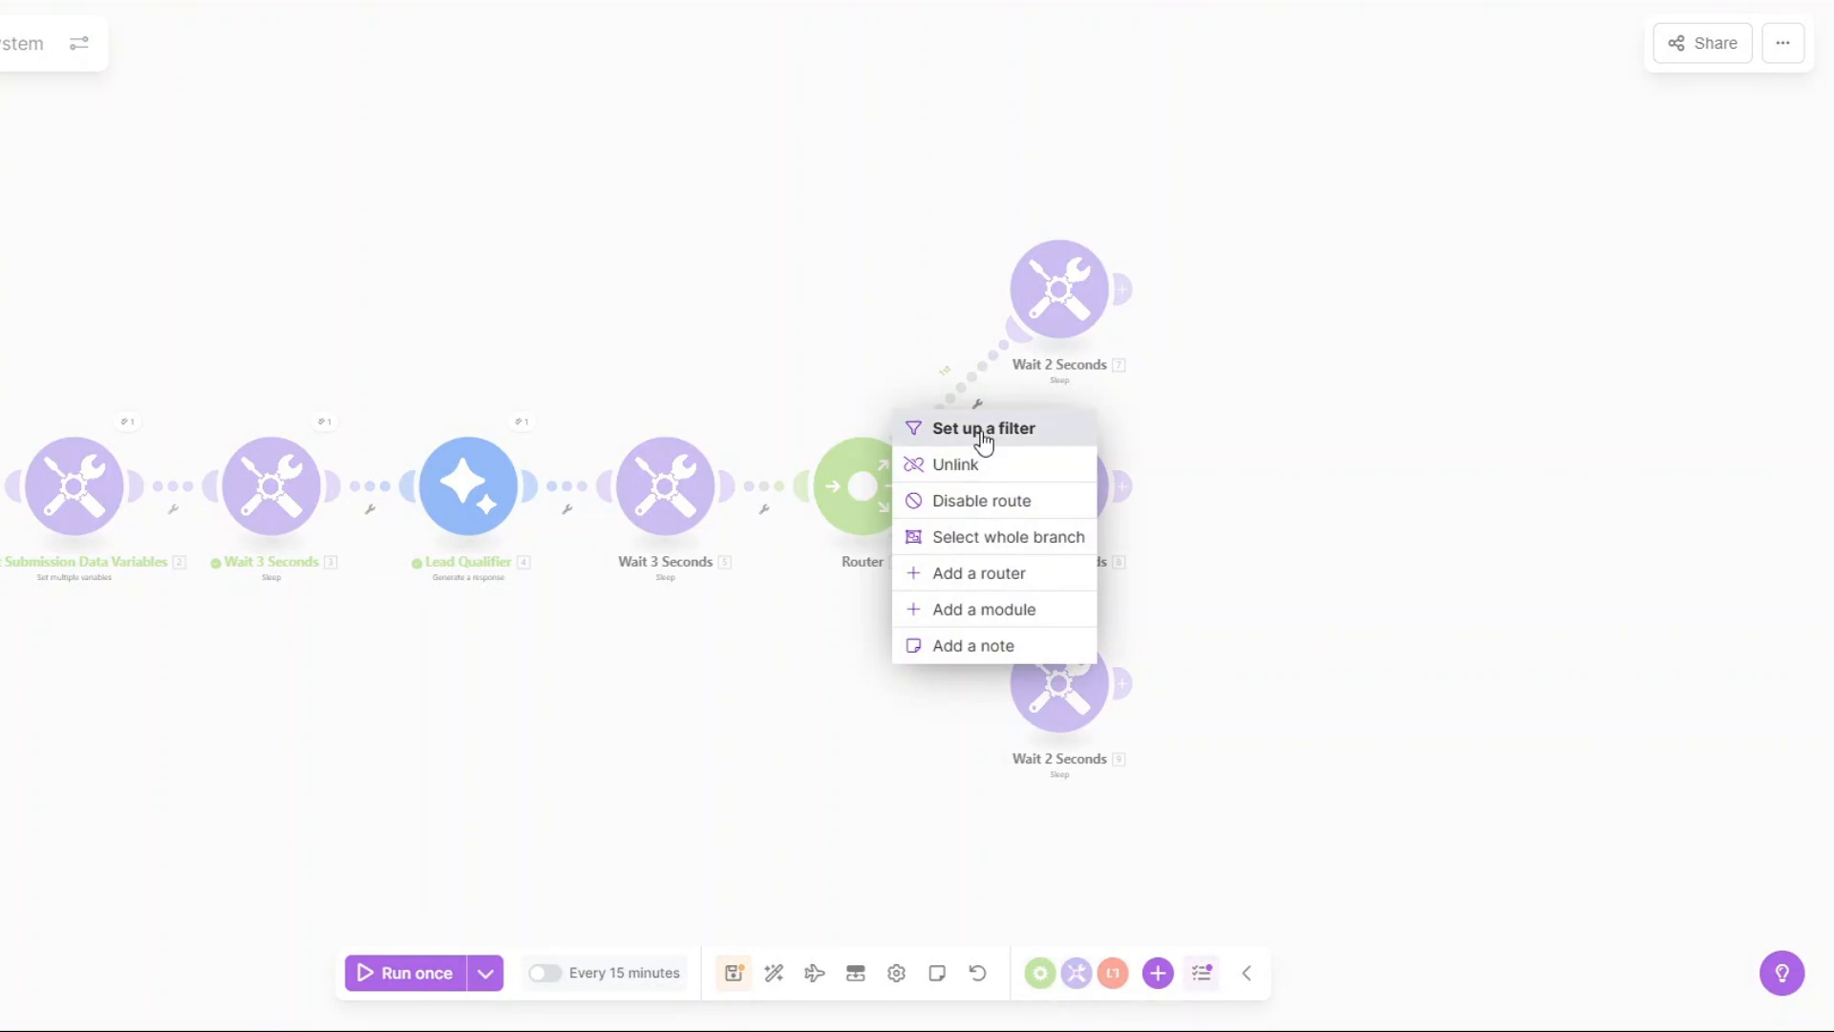
Filter the first route as Hot Leads, matching Lead Qualifier Result to Hot.
click(983, 432)
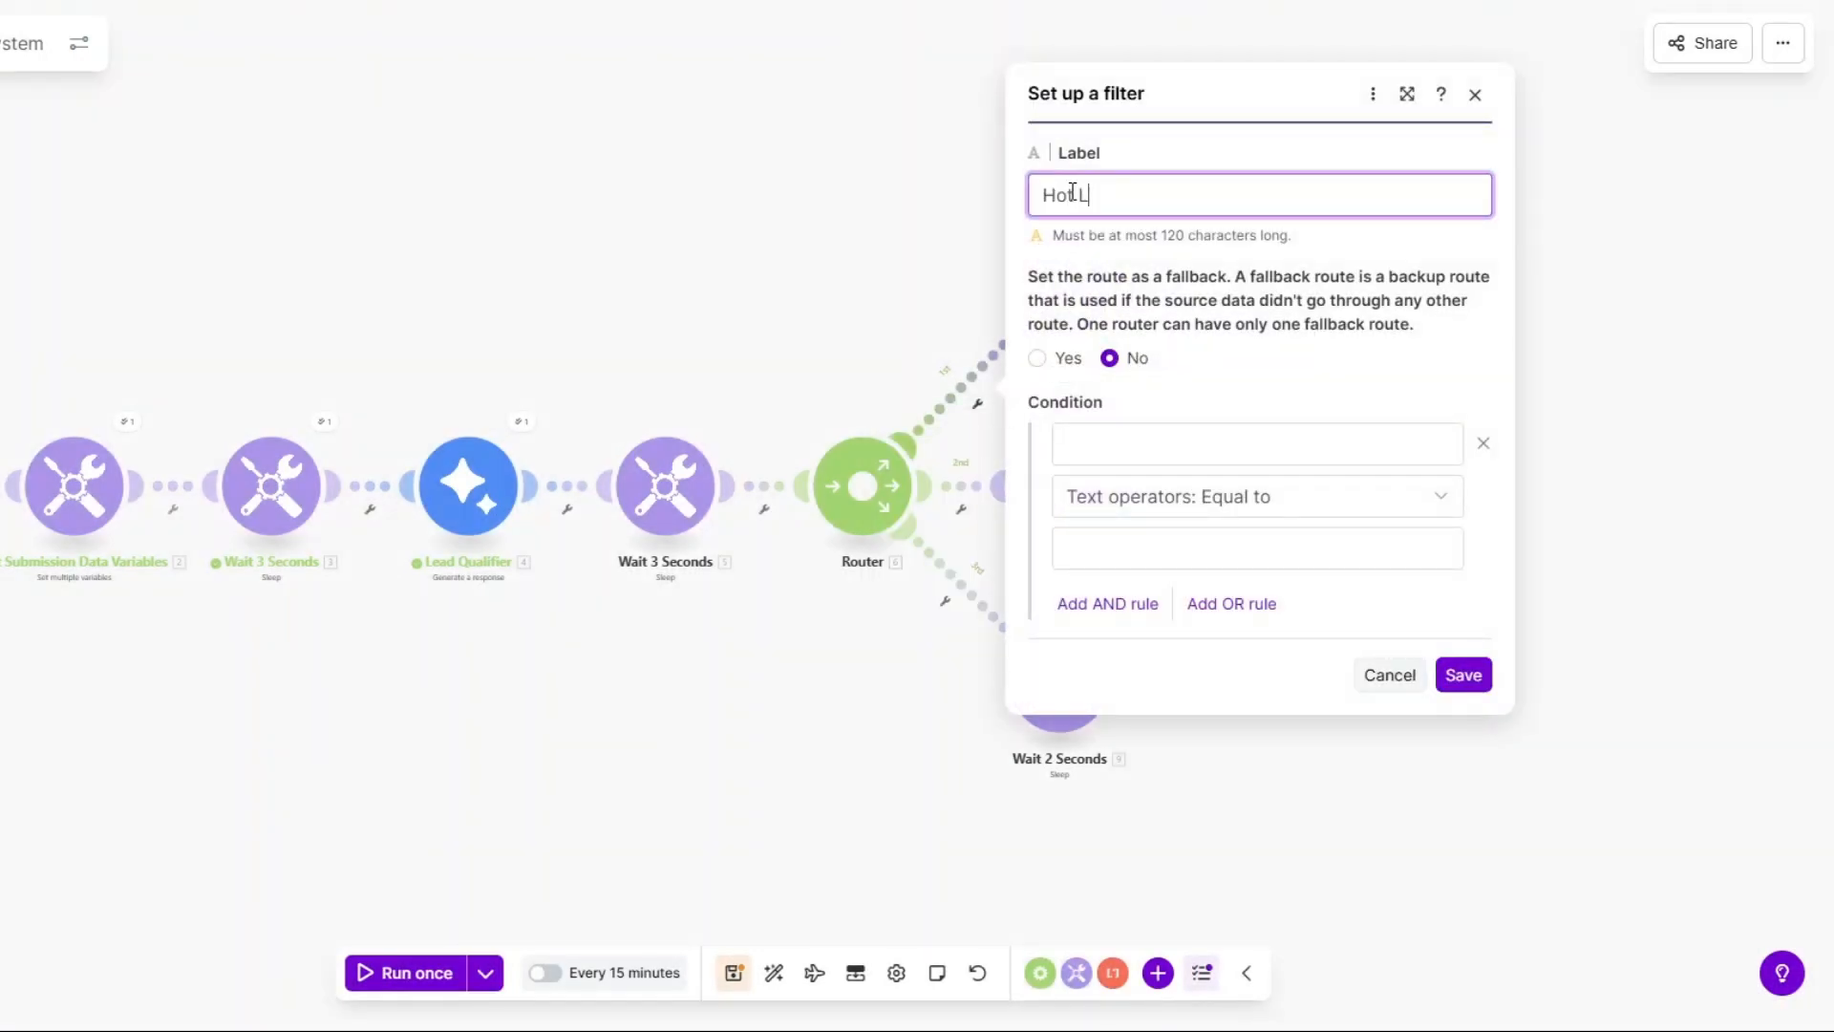
click(1262, 456)
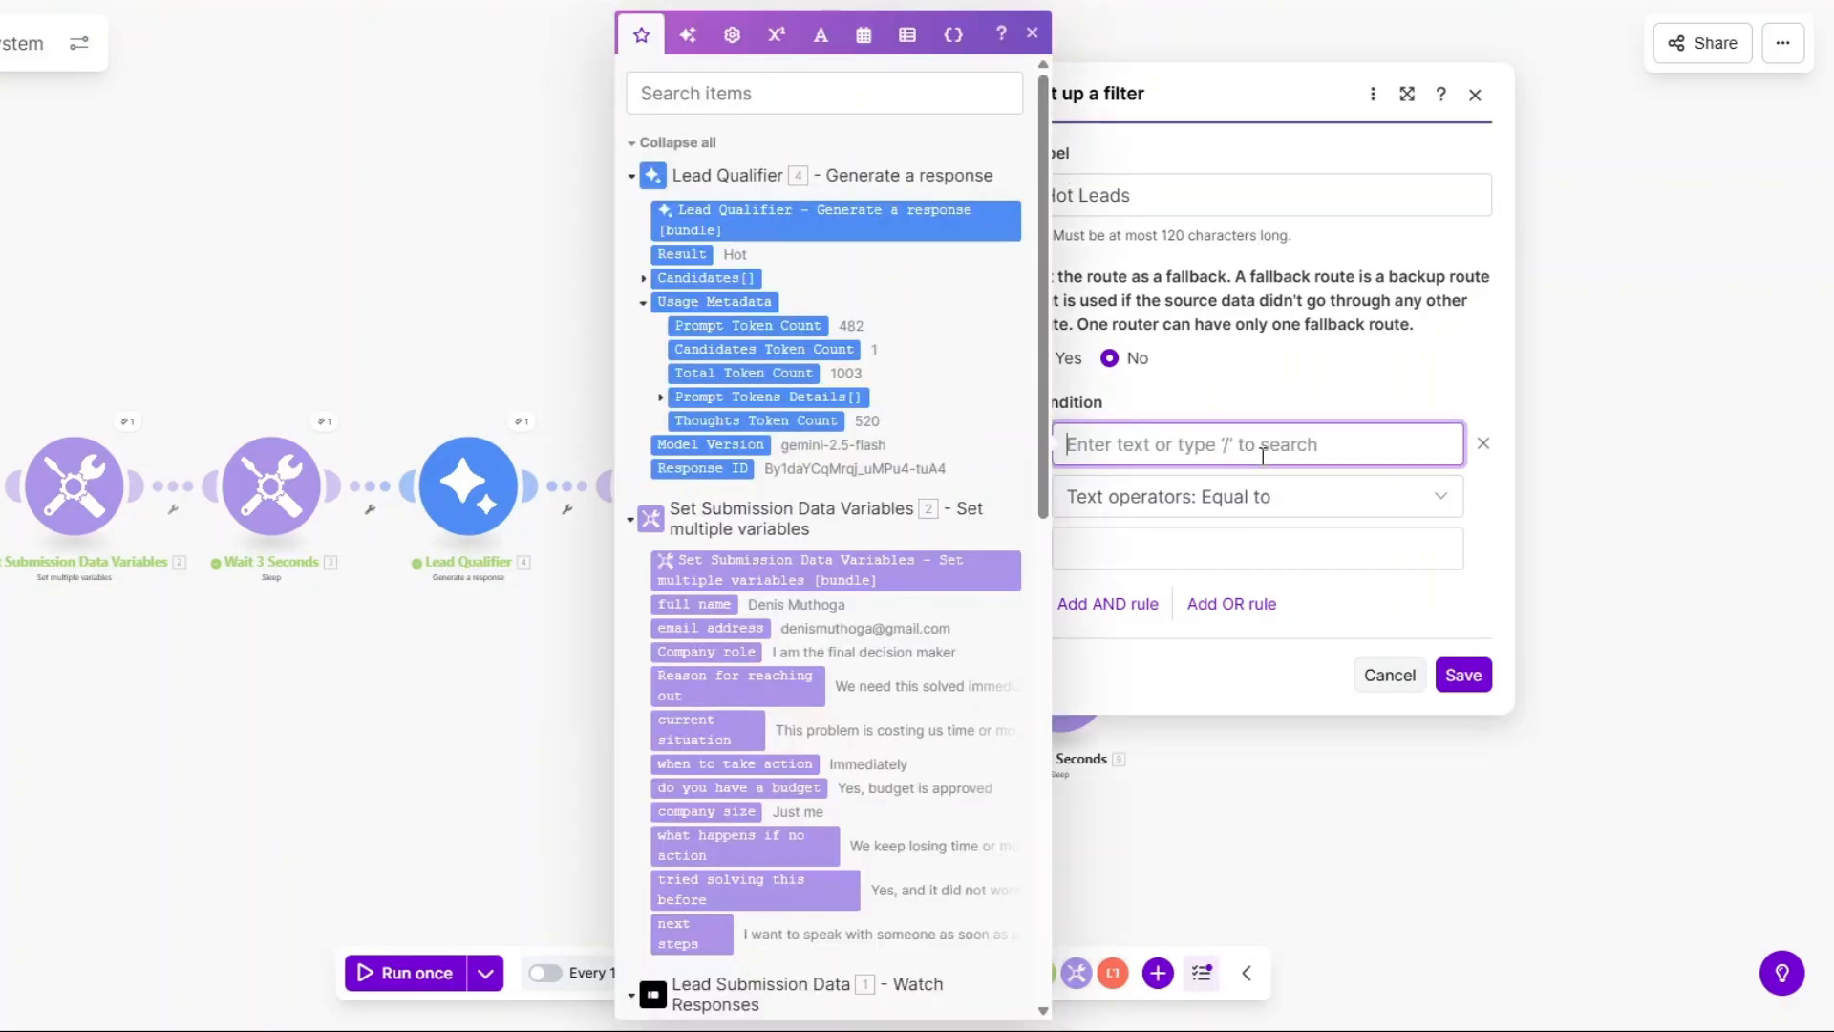
click(682, 254)
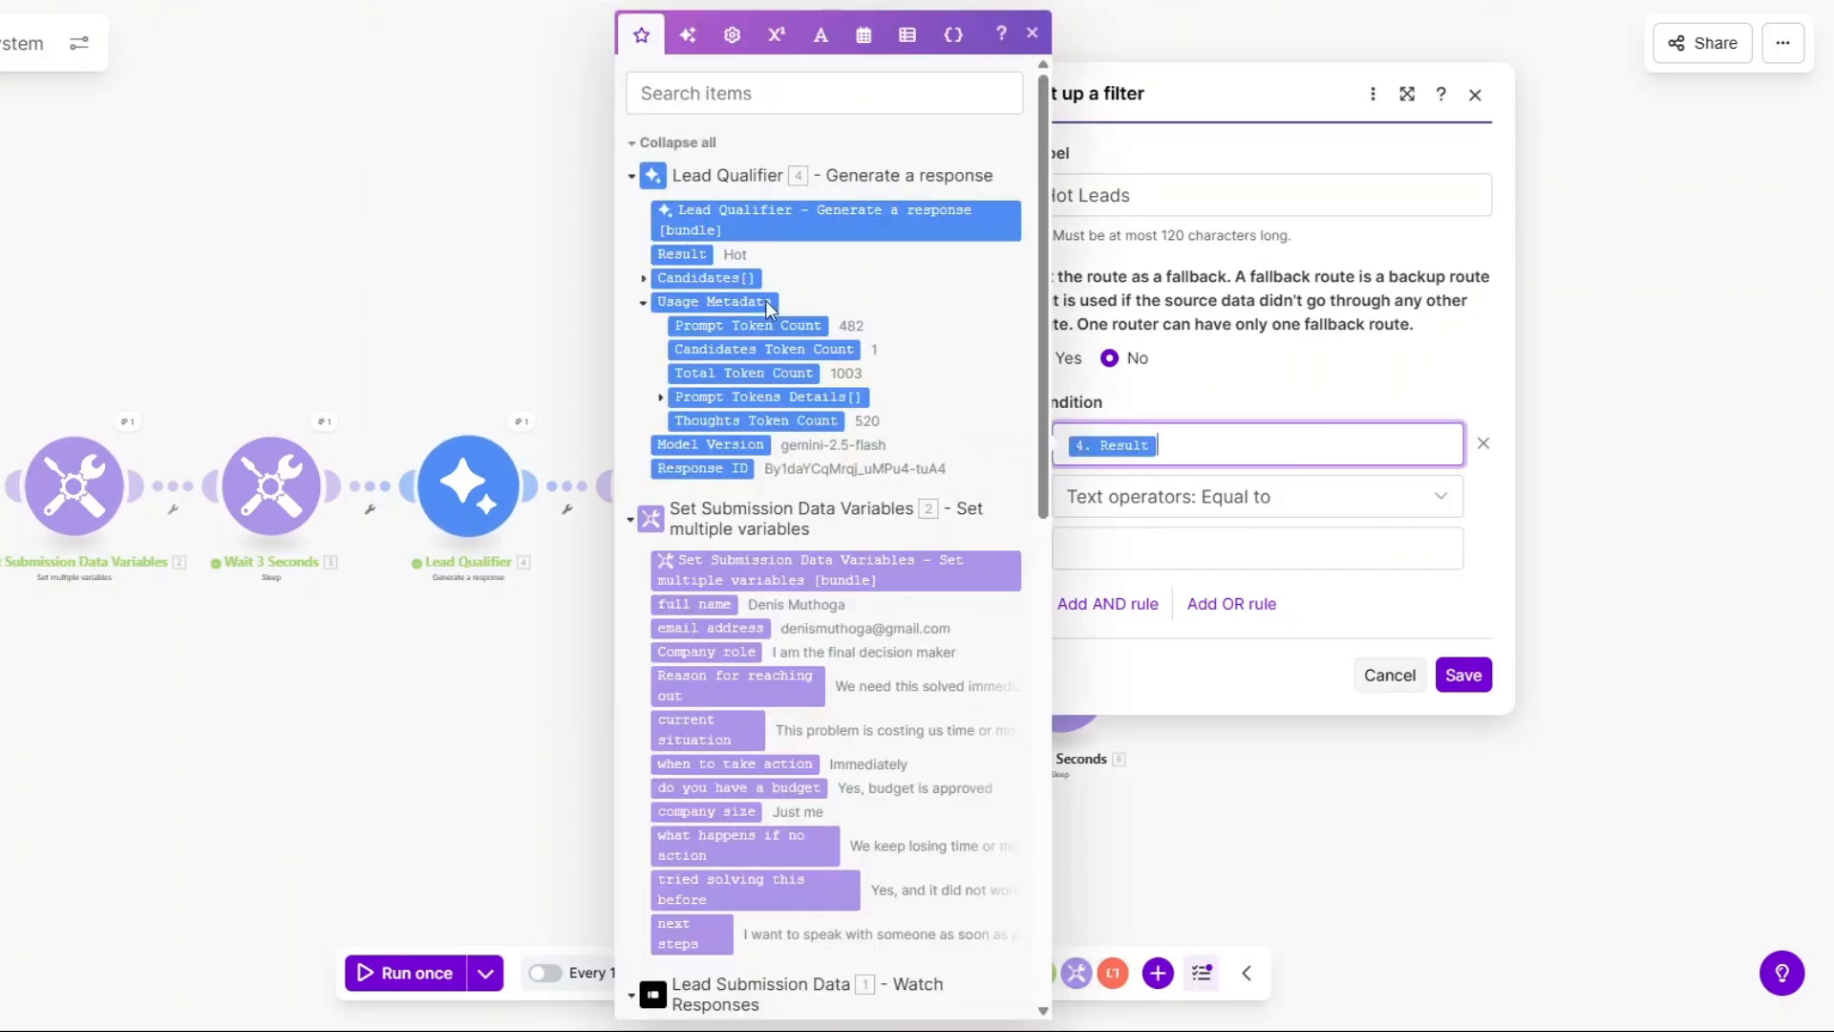
click(1144, 542)
text(Hot)
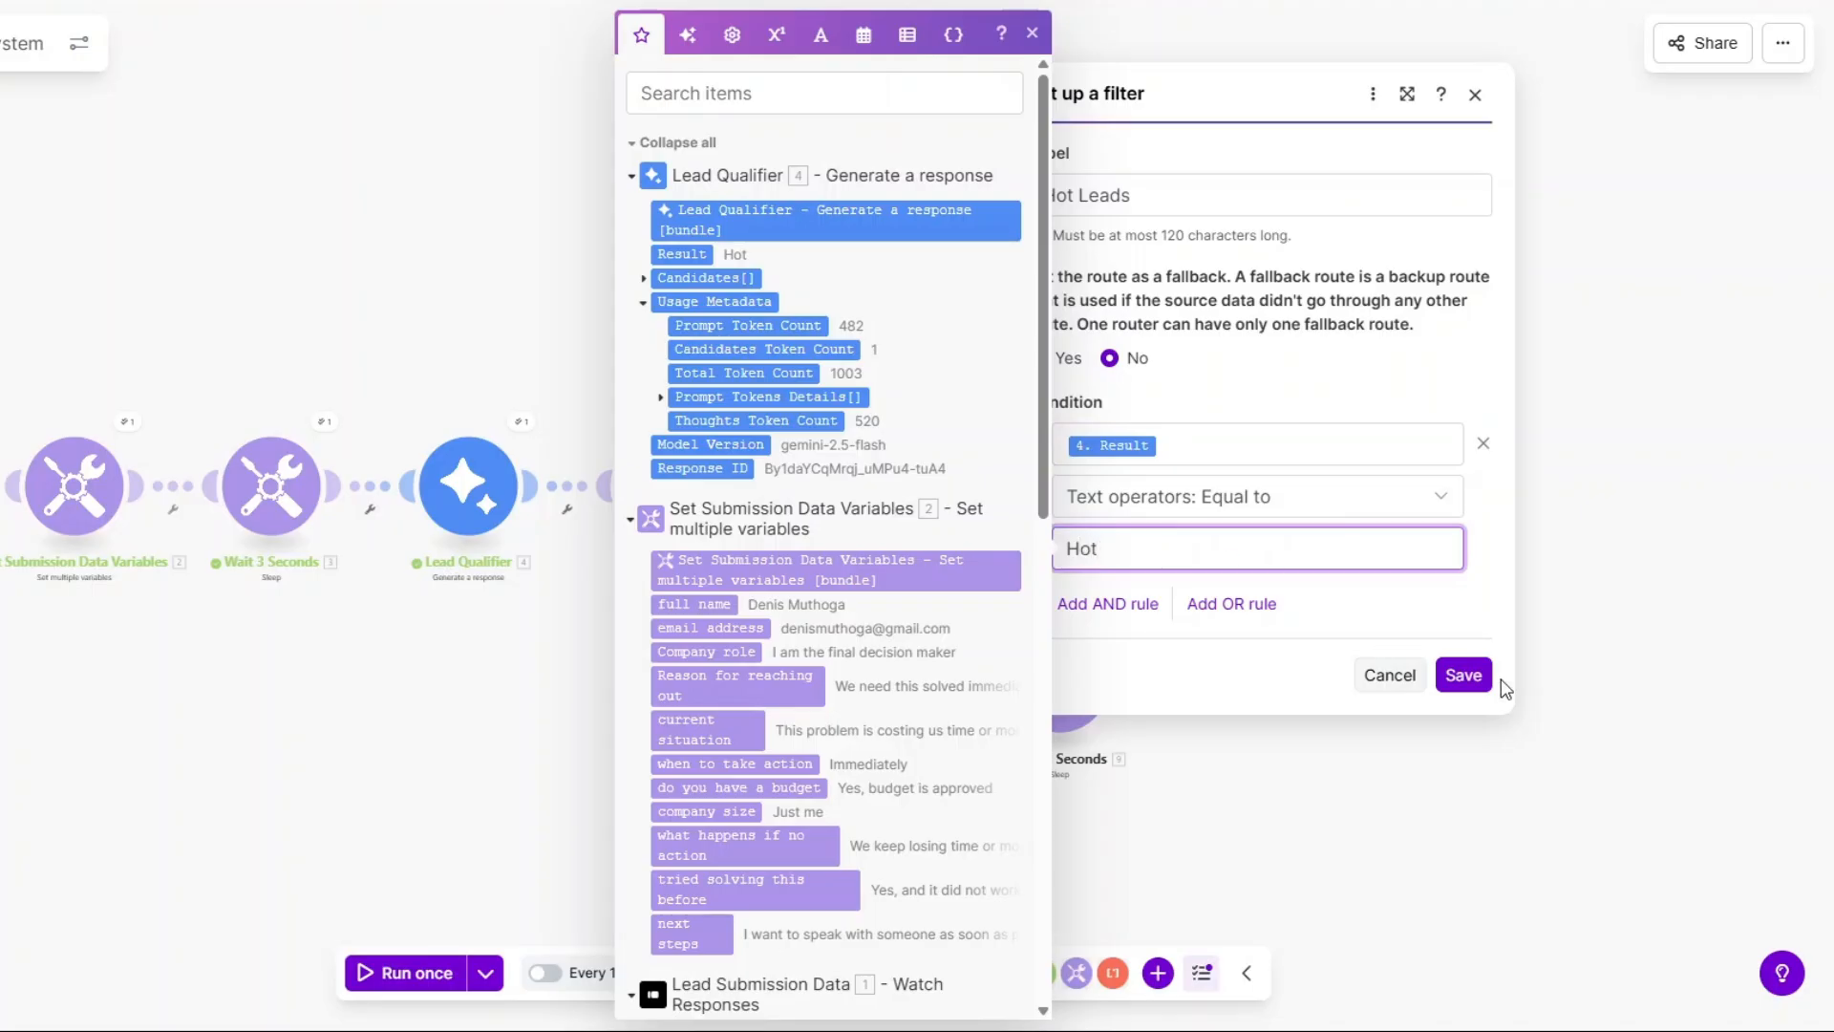
click(1463, 676)
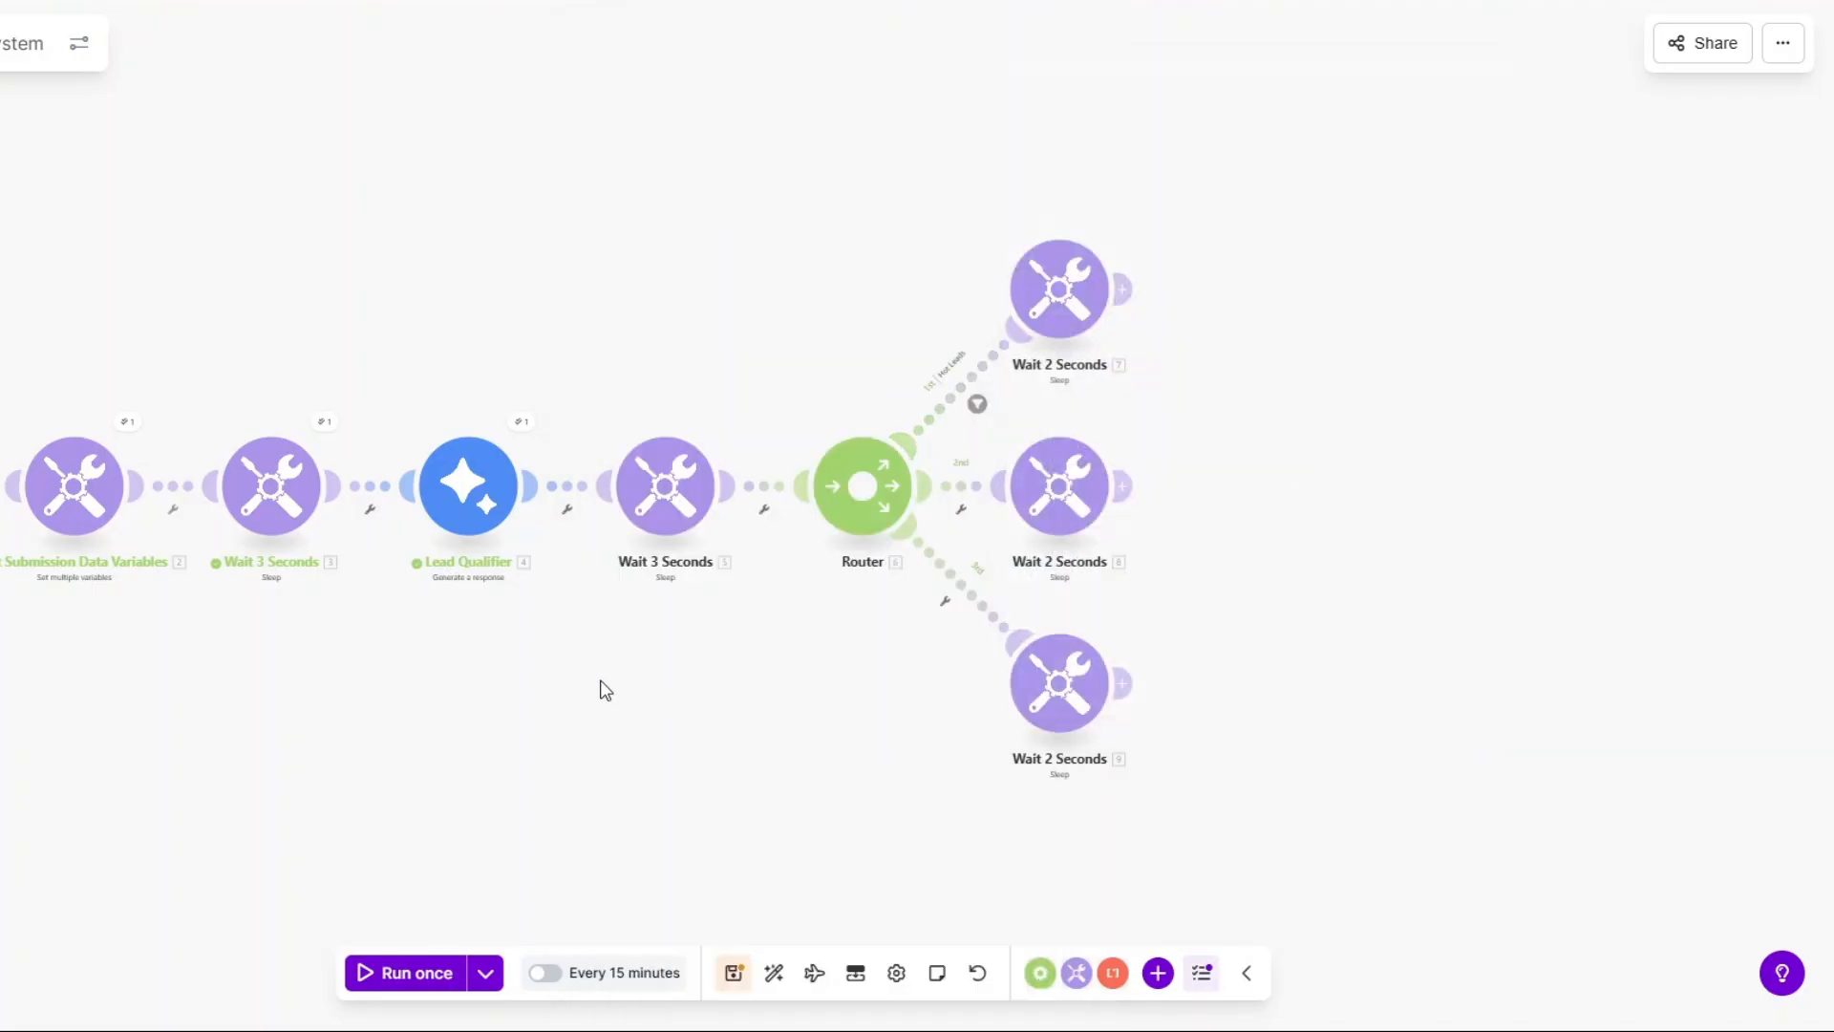
Filter the second route as Warm Leads, matching Lead Qualifier Result to Warm.
drag(598, 687, 458, 679)
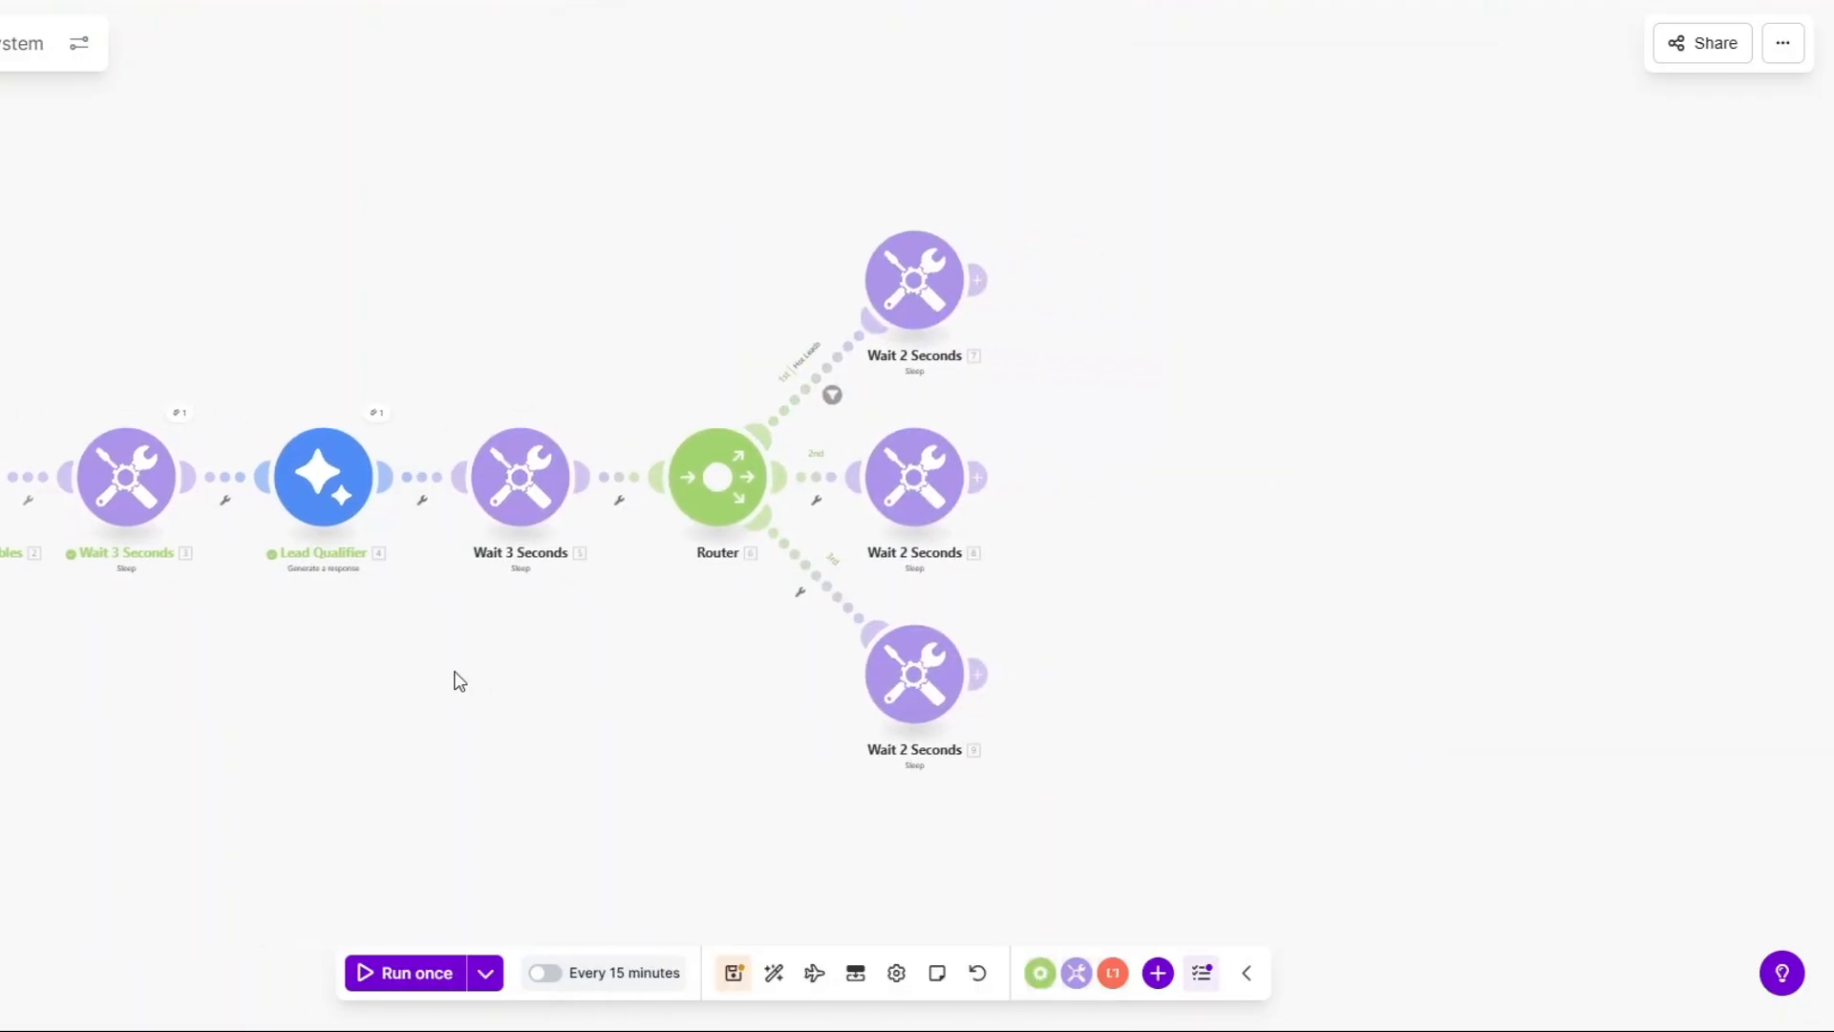
click(811, 506)
click(815, 525)
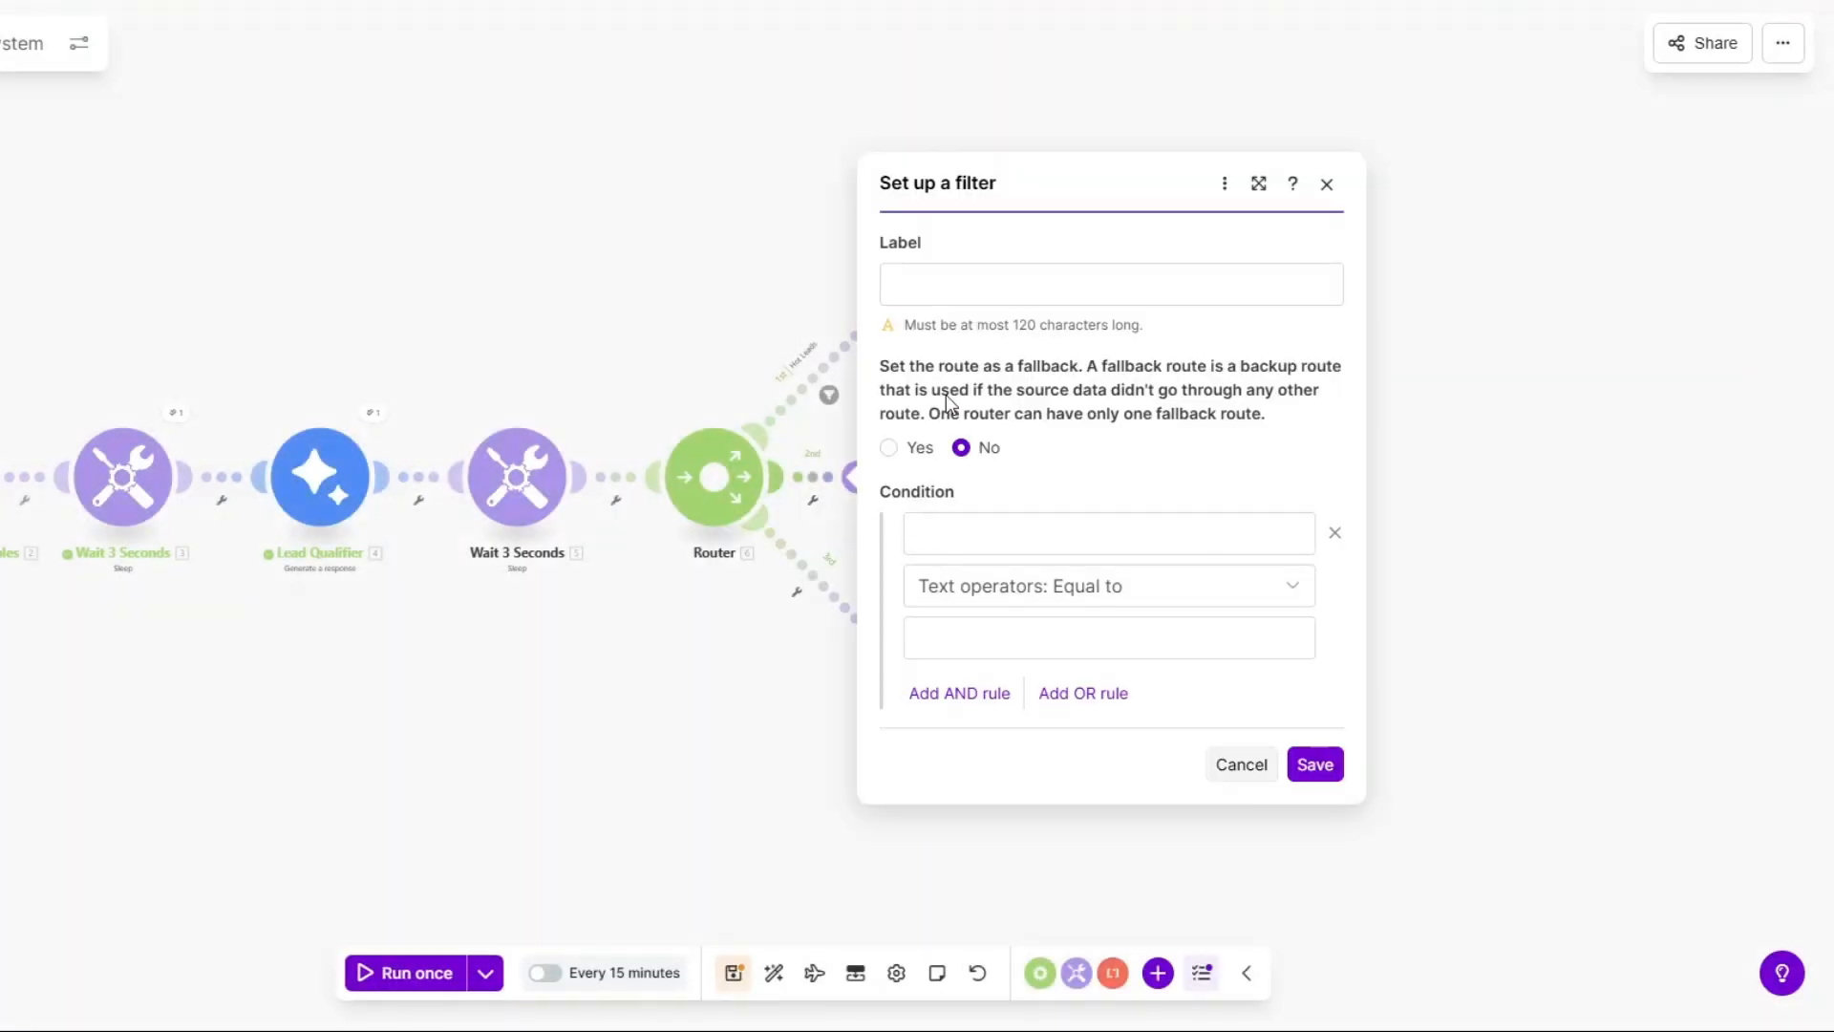
click(950, 274)
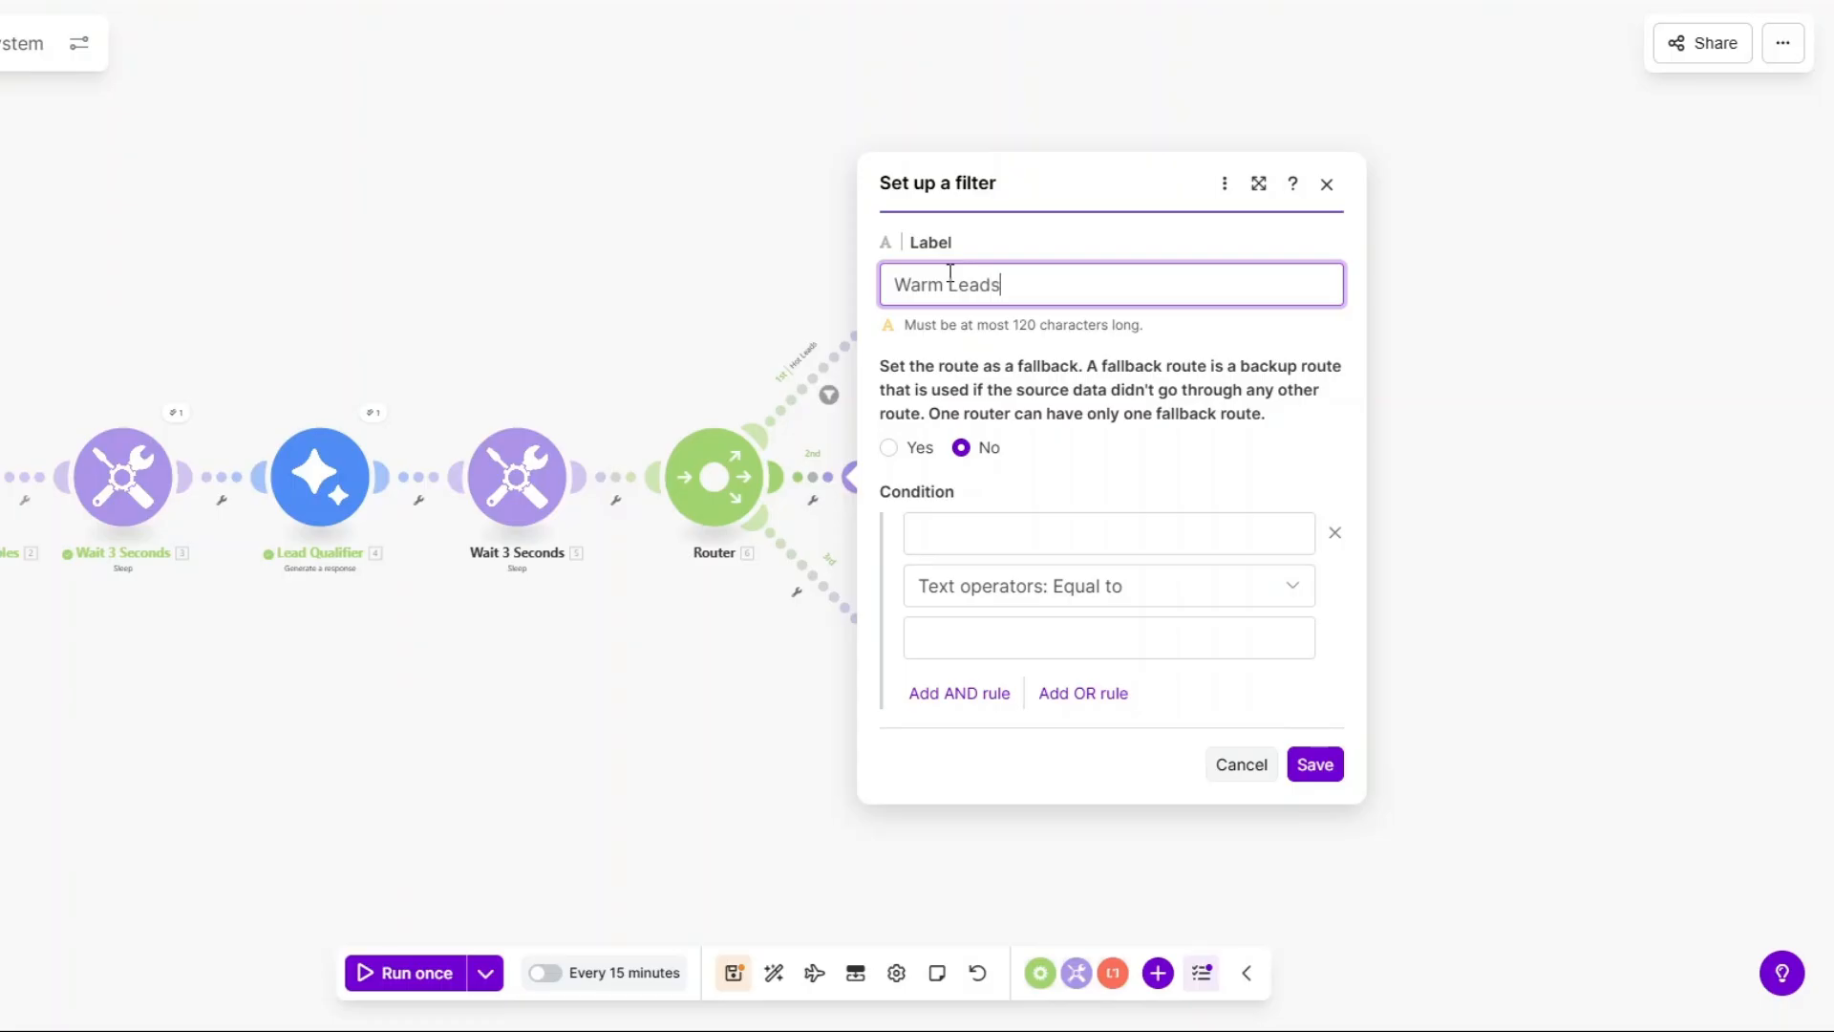
click(1032, 532)
click(1384, 253)
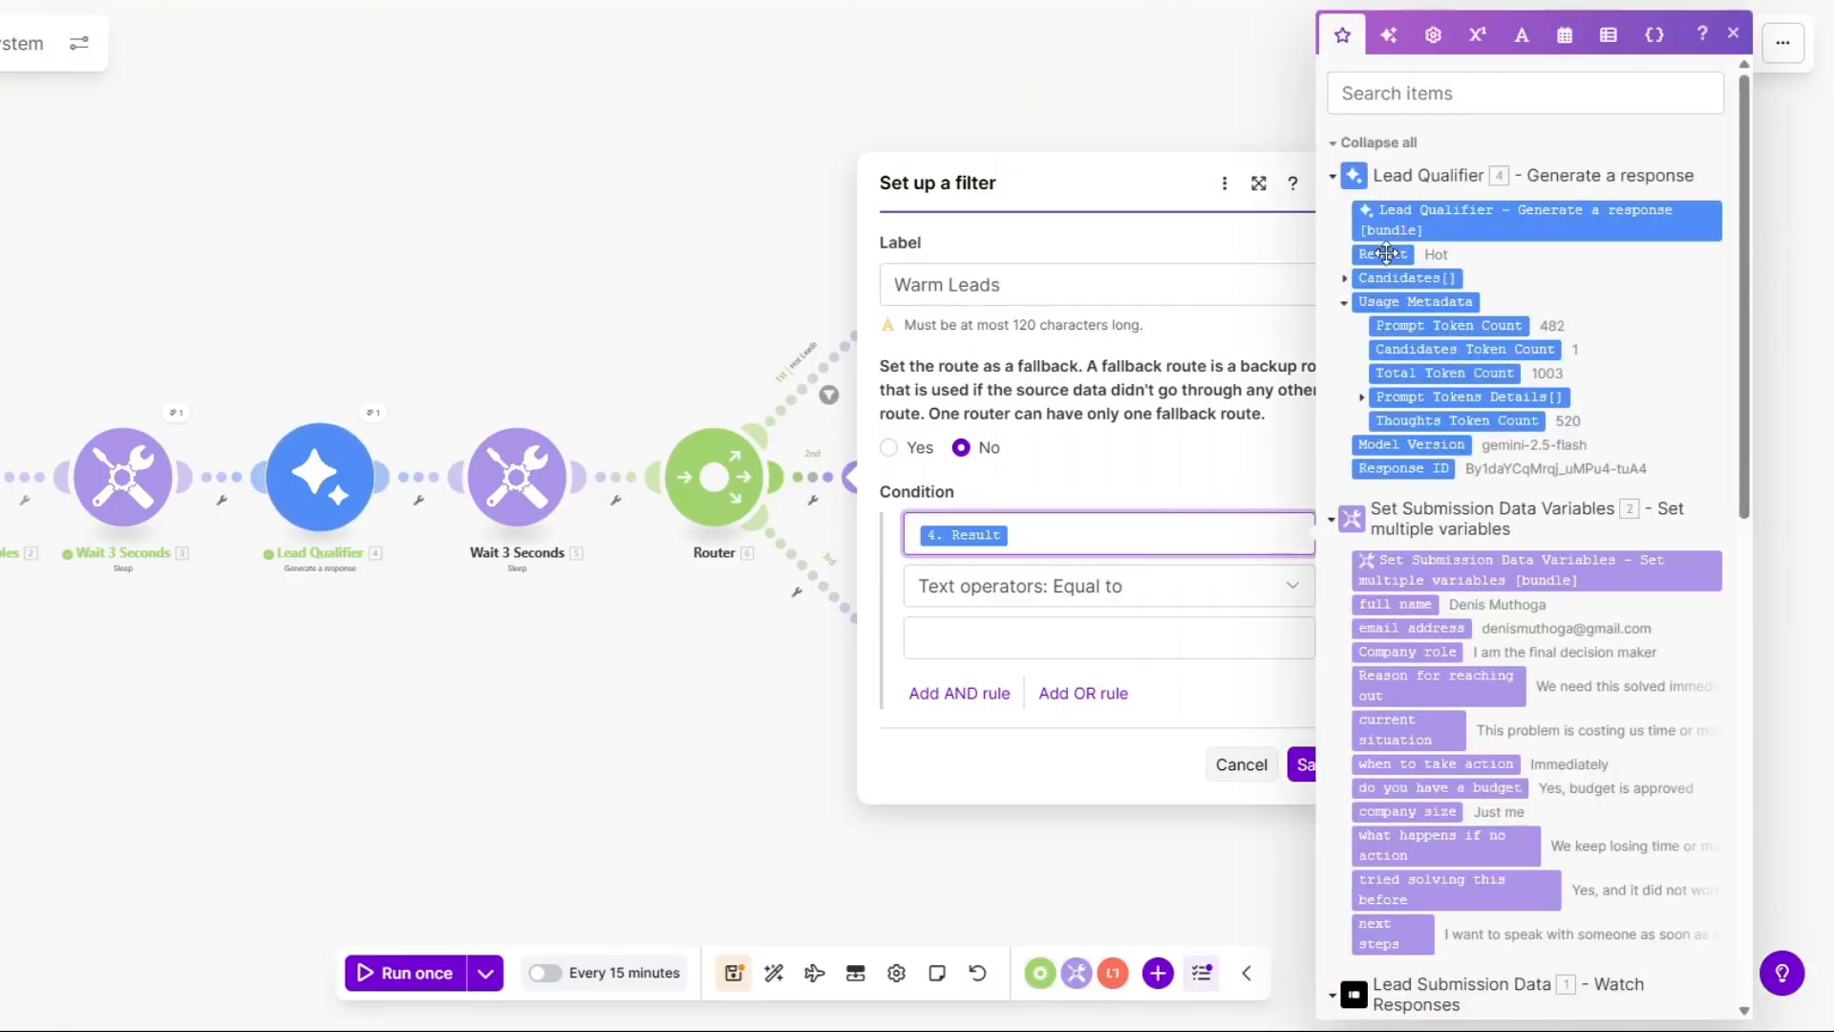
click(1025, 638)
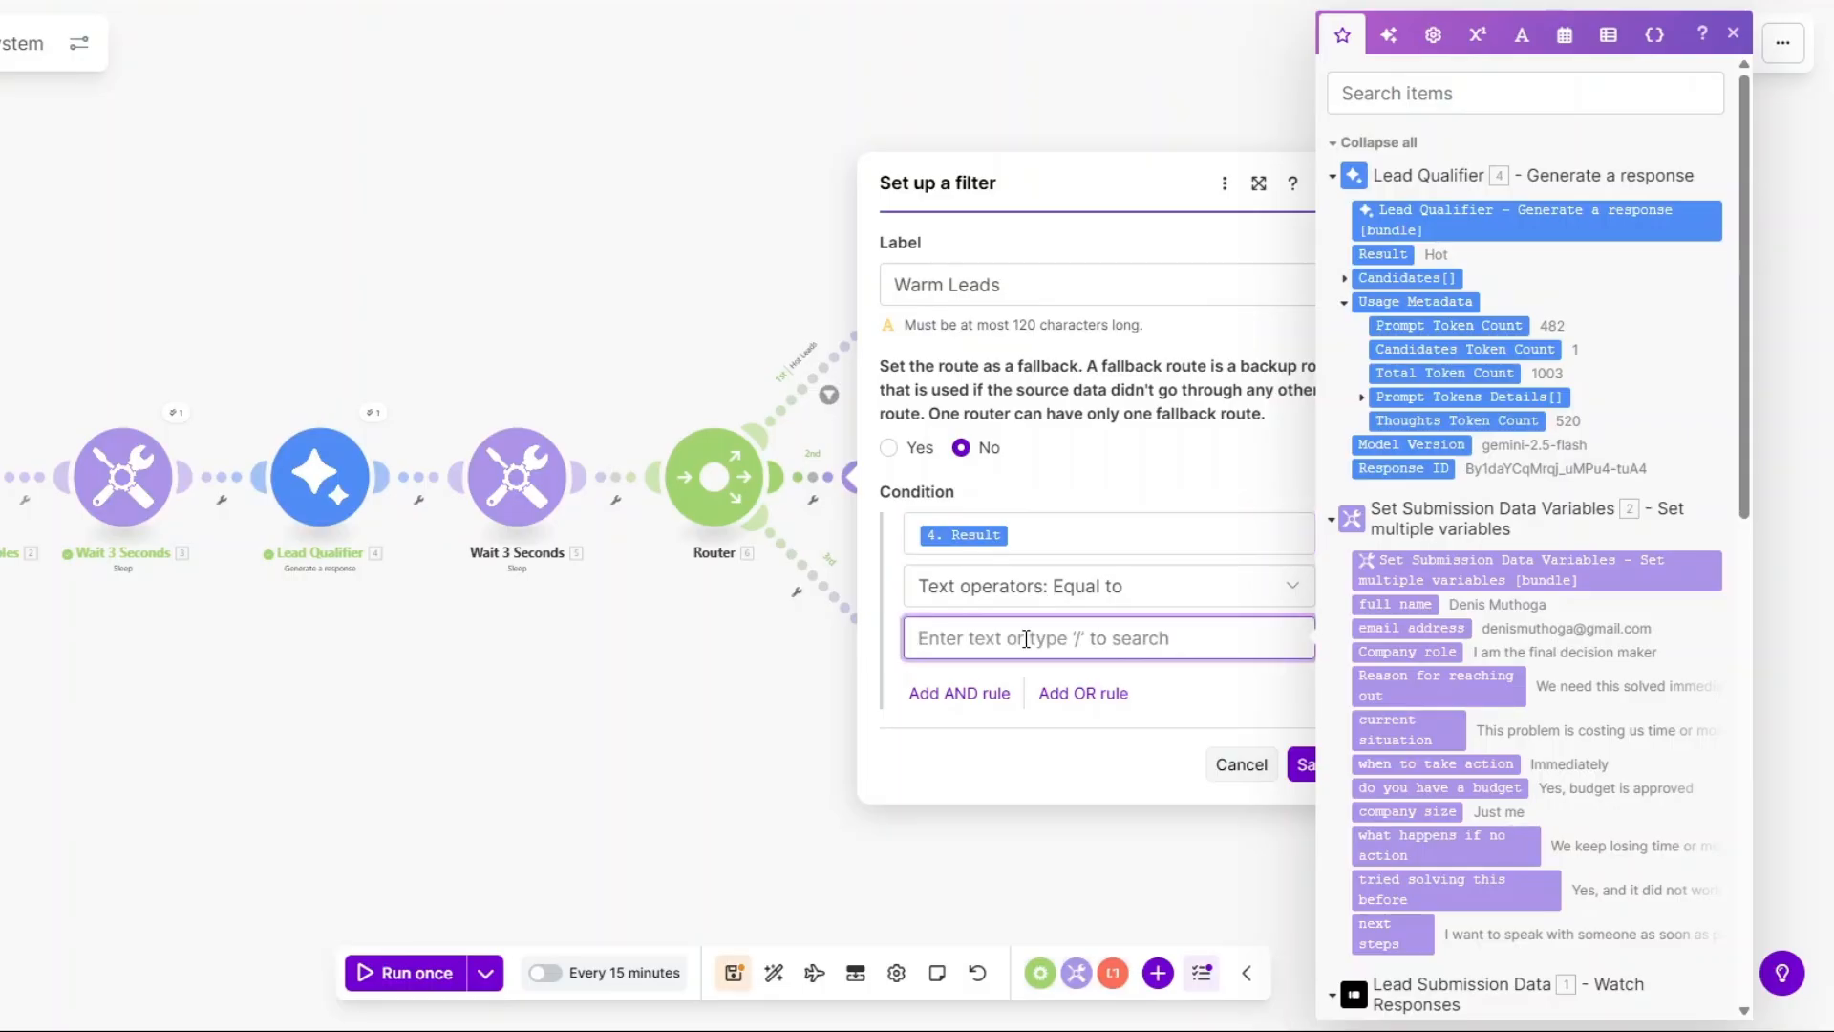
text(Warm)
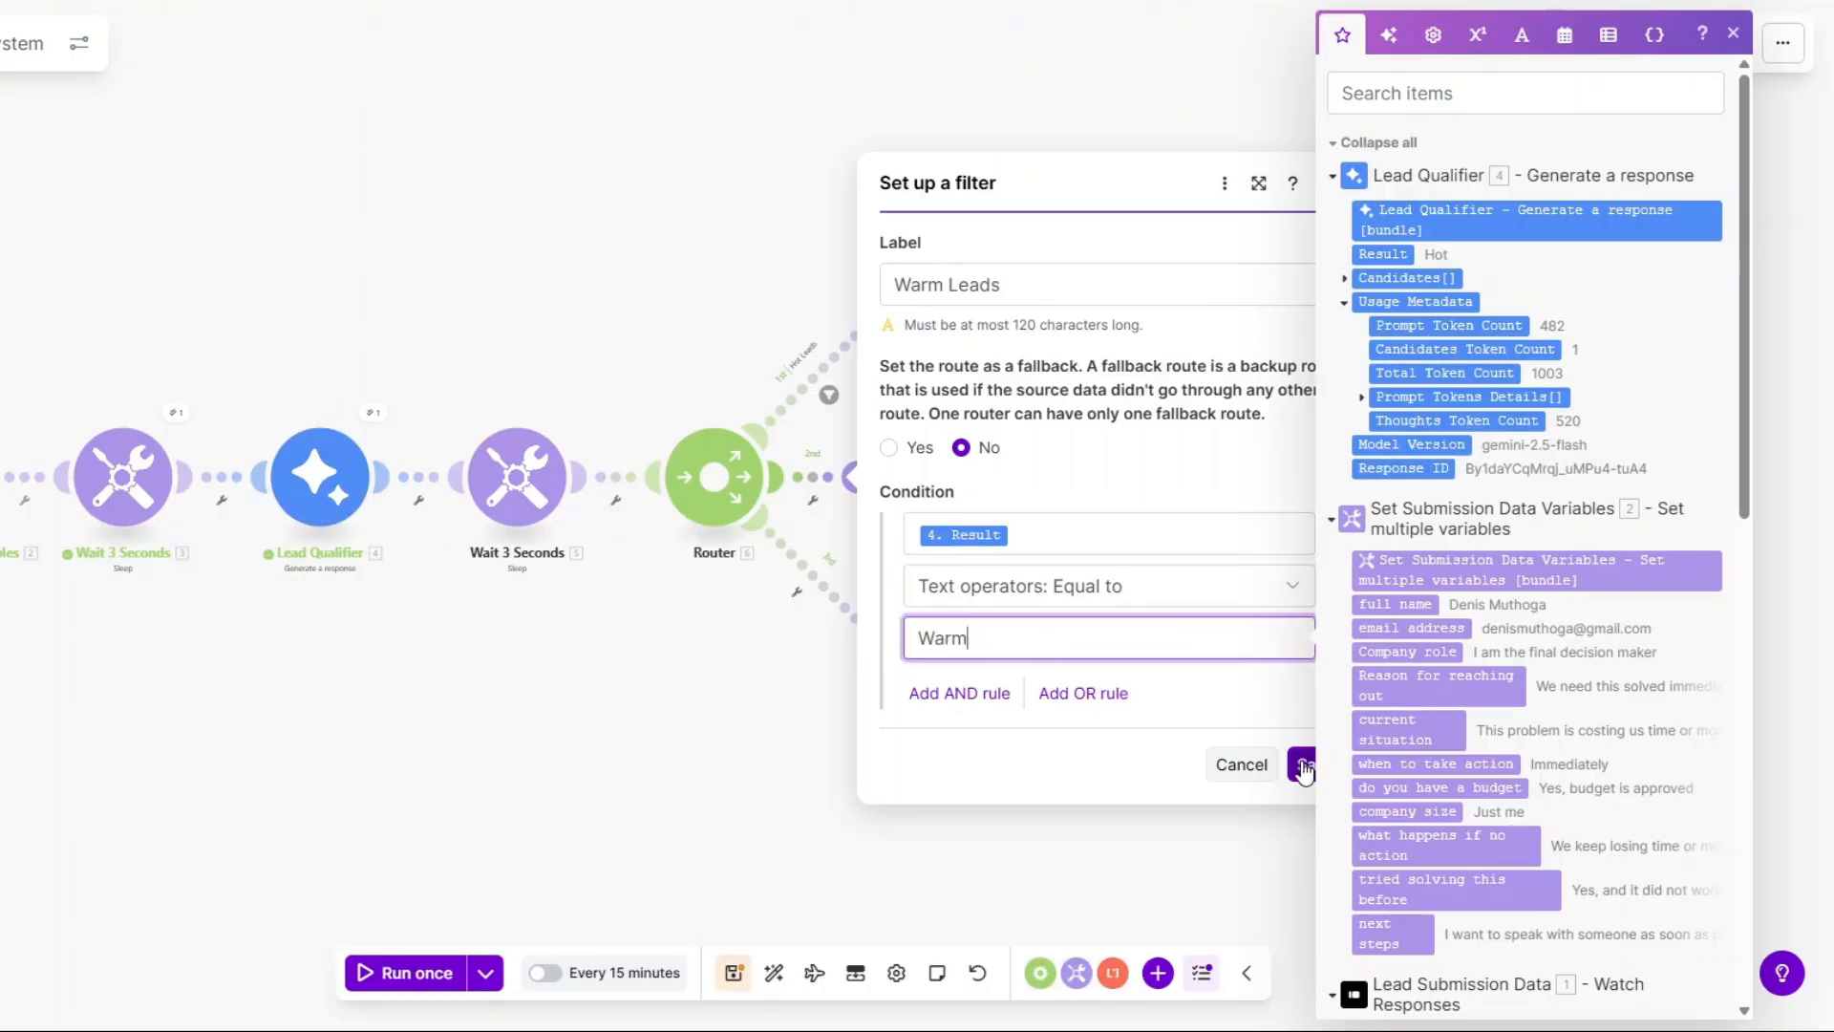
click(1304, 764)
Add the Cold Leads filter (Lead Qualifier Result = Cold) to route three and save the scenario.
click(800, 595)
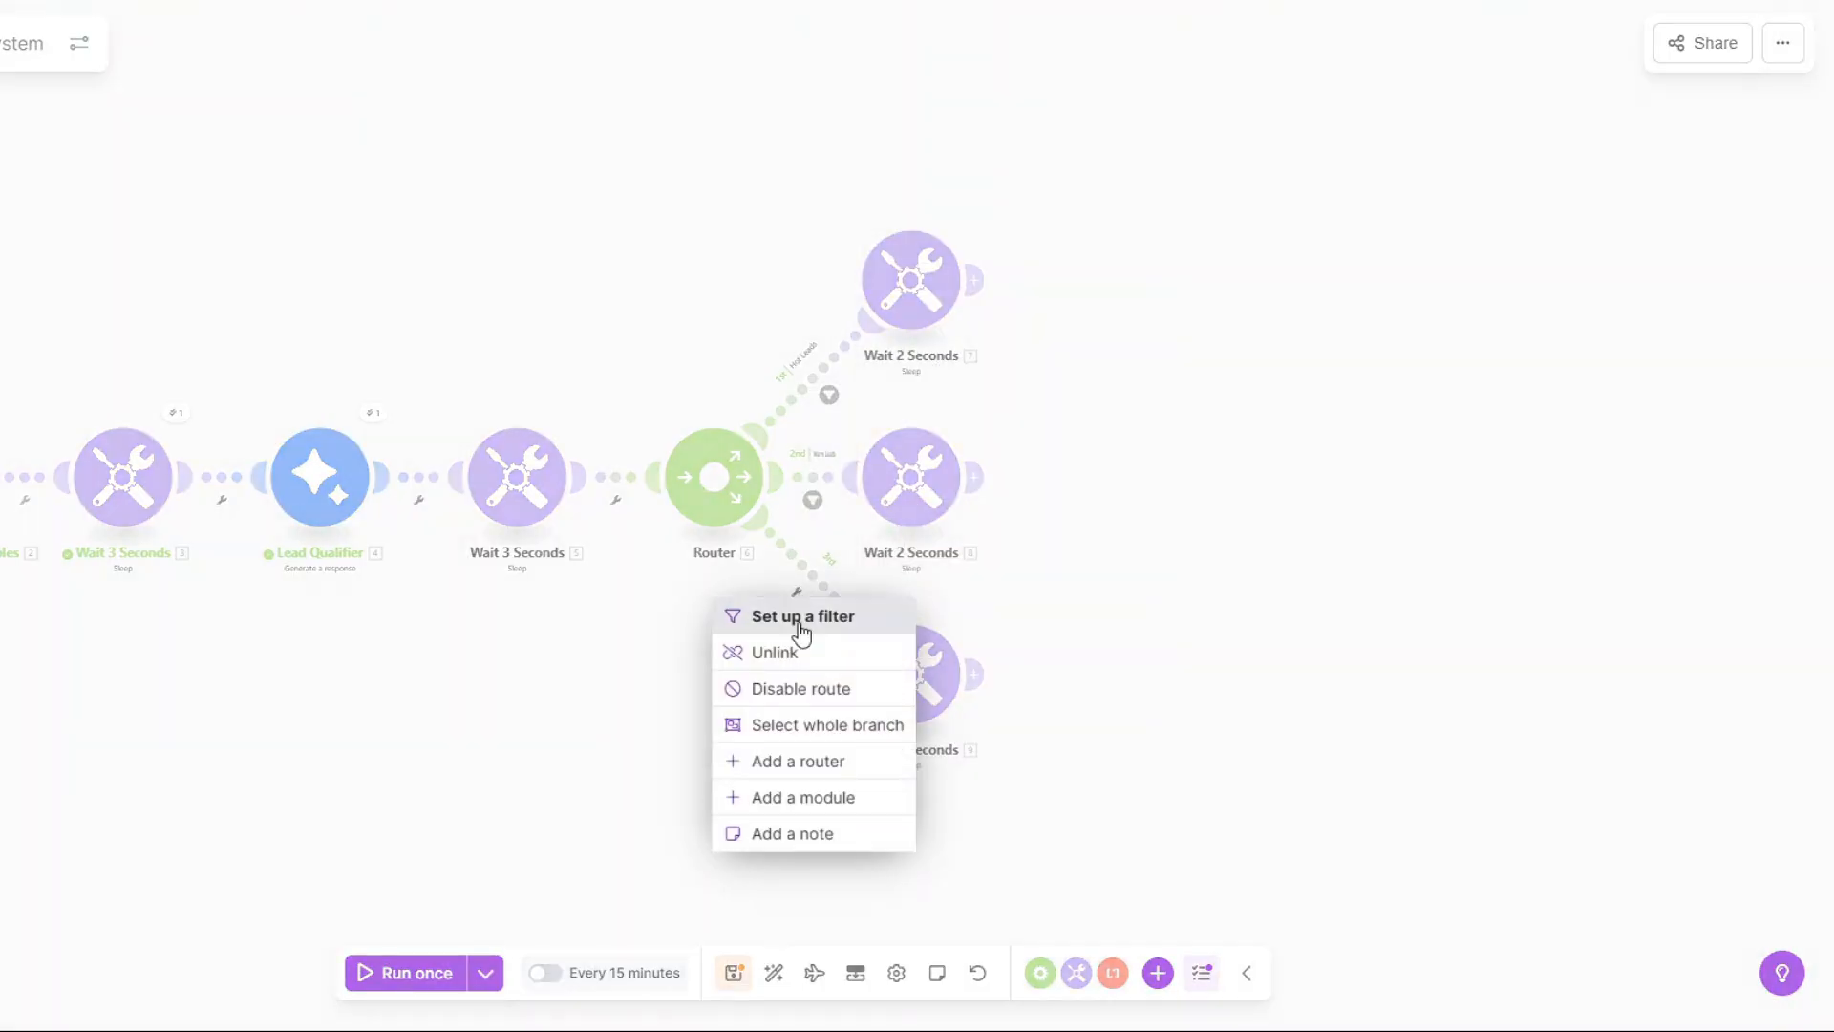
click(801, 616)
text(C)
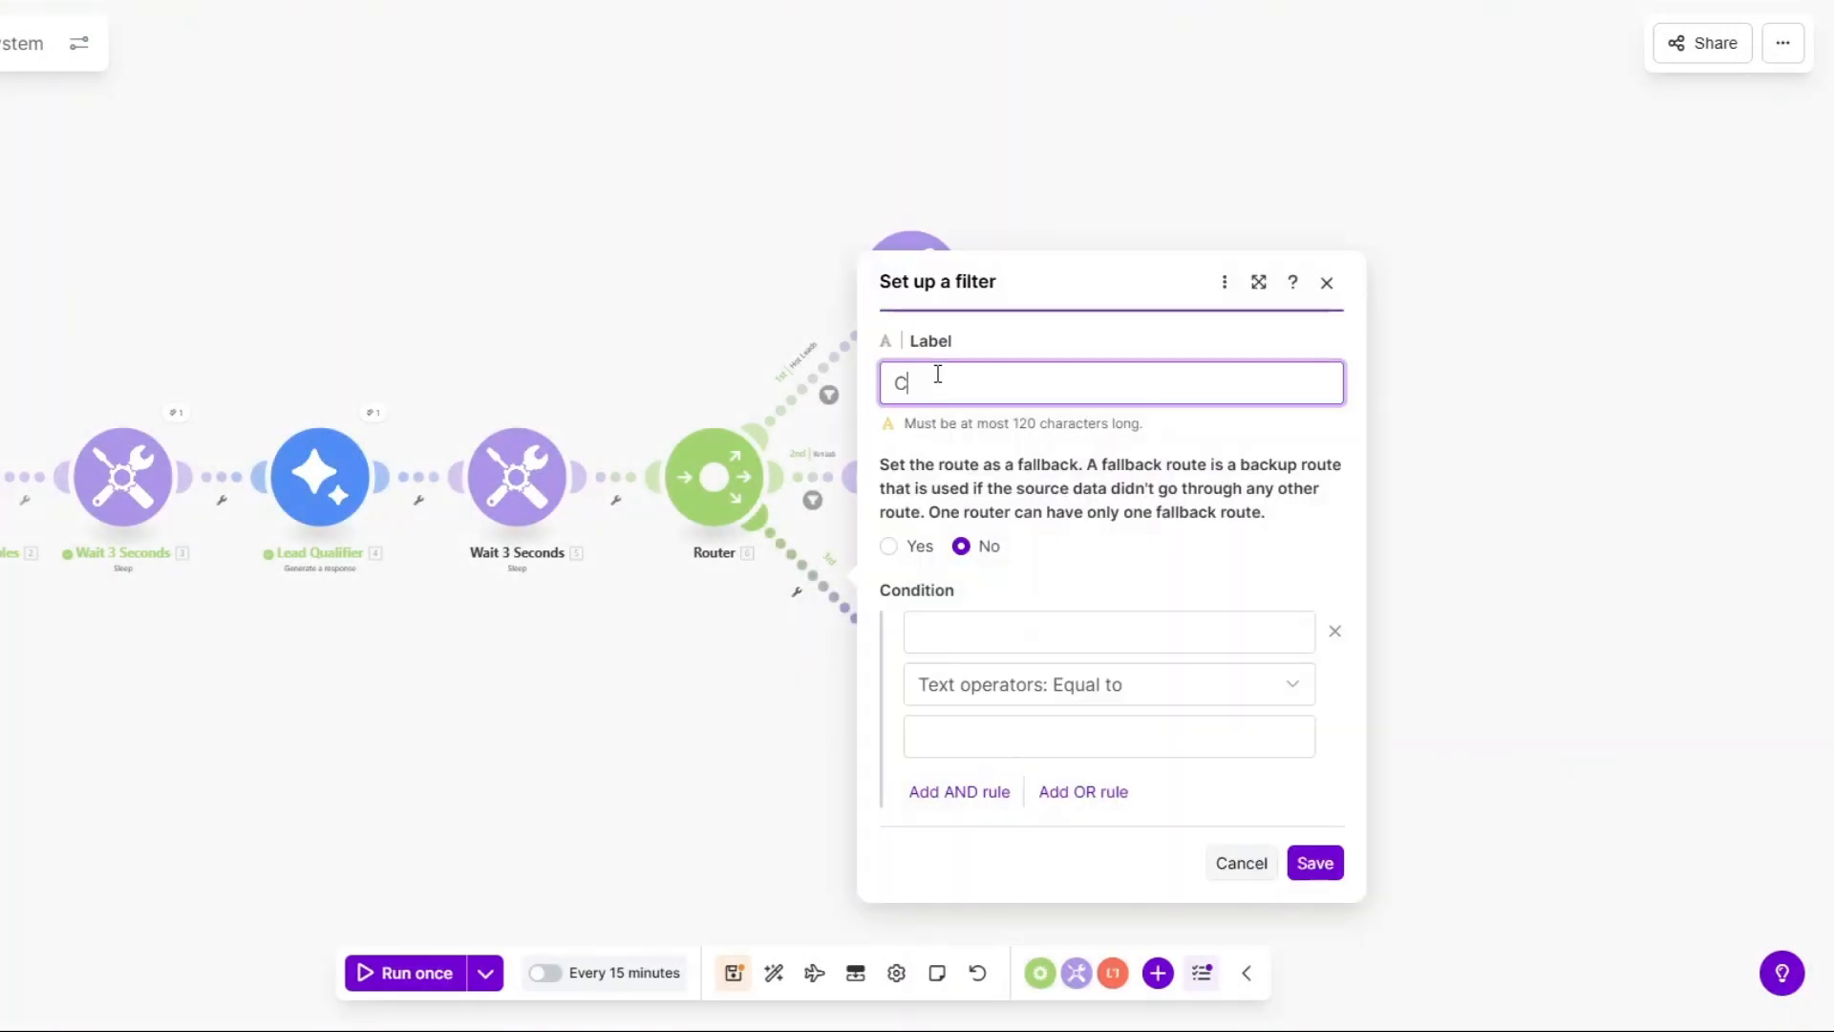
text(old Leads)
click(993, 629)
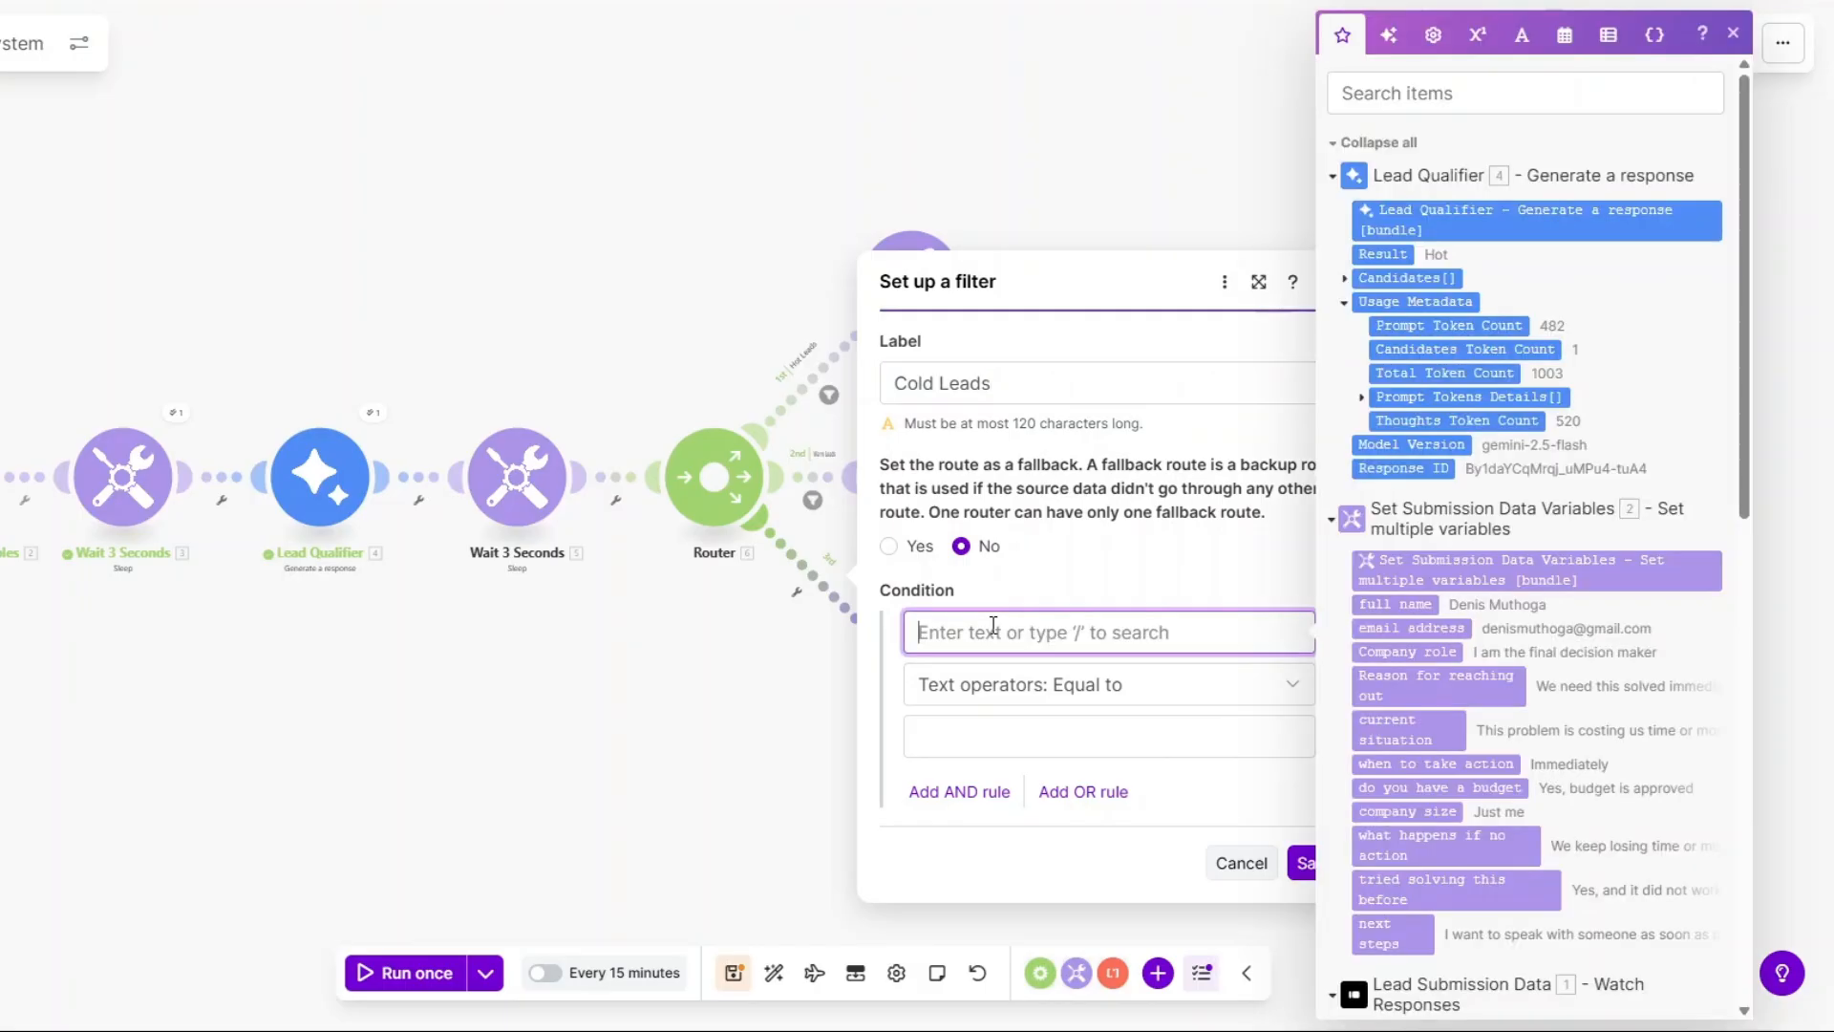
click(1409, 256)
click(1014, 740)
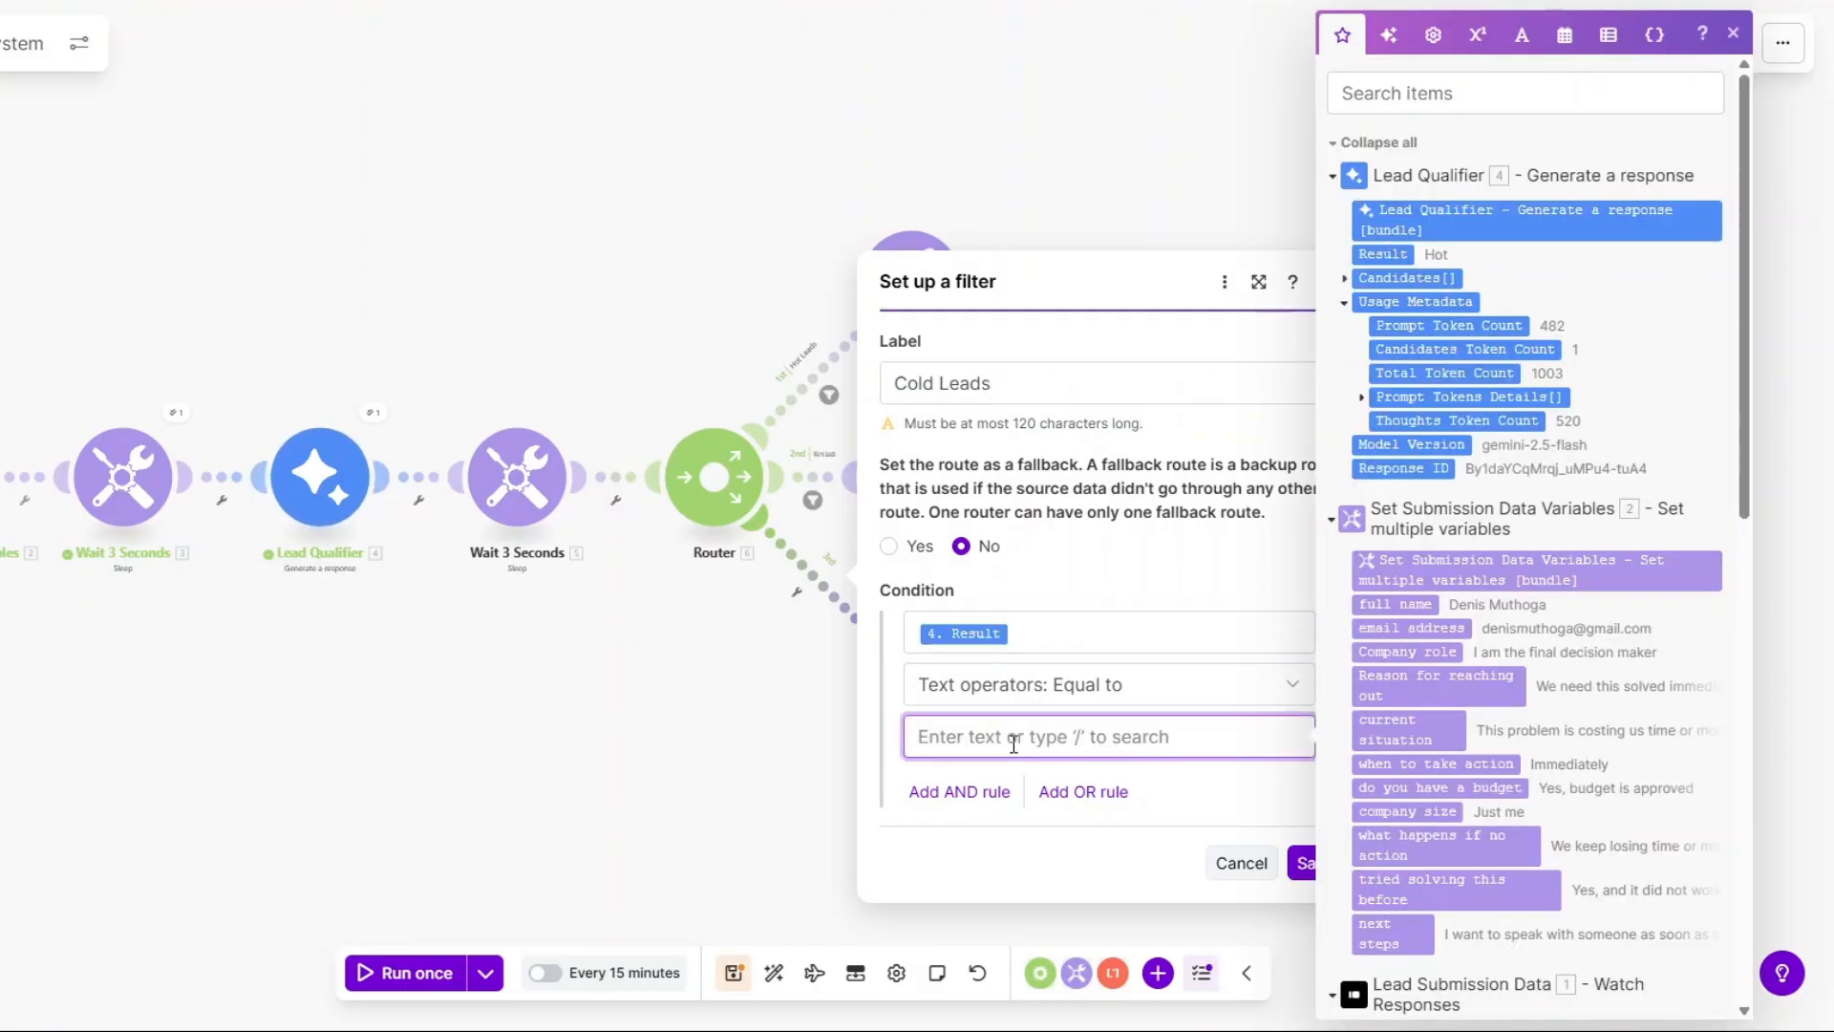
text(Cold)
click(1300, 865)
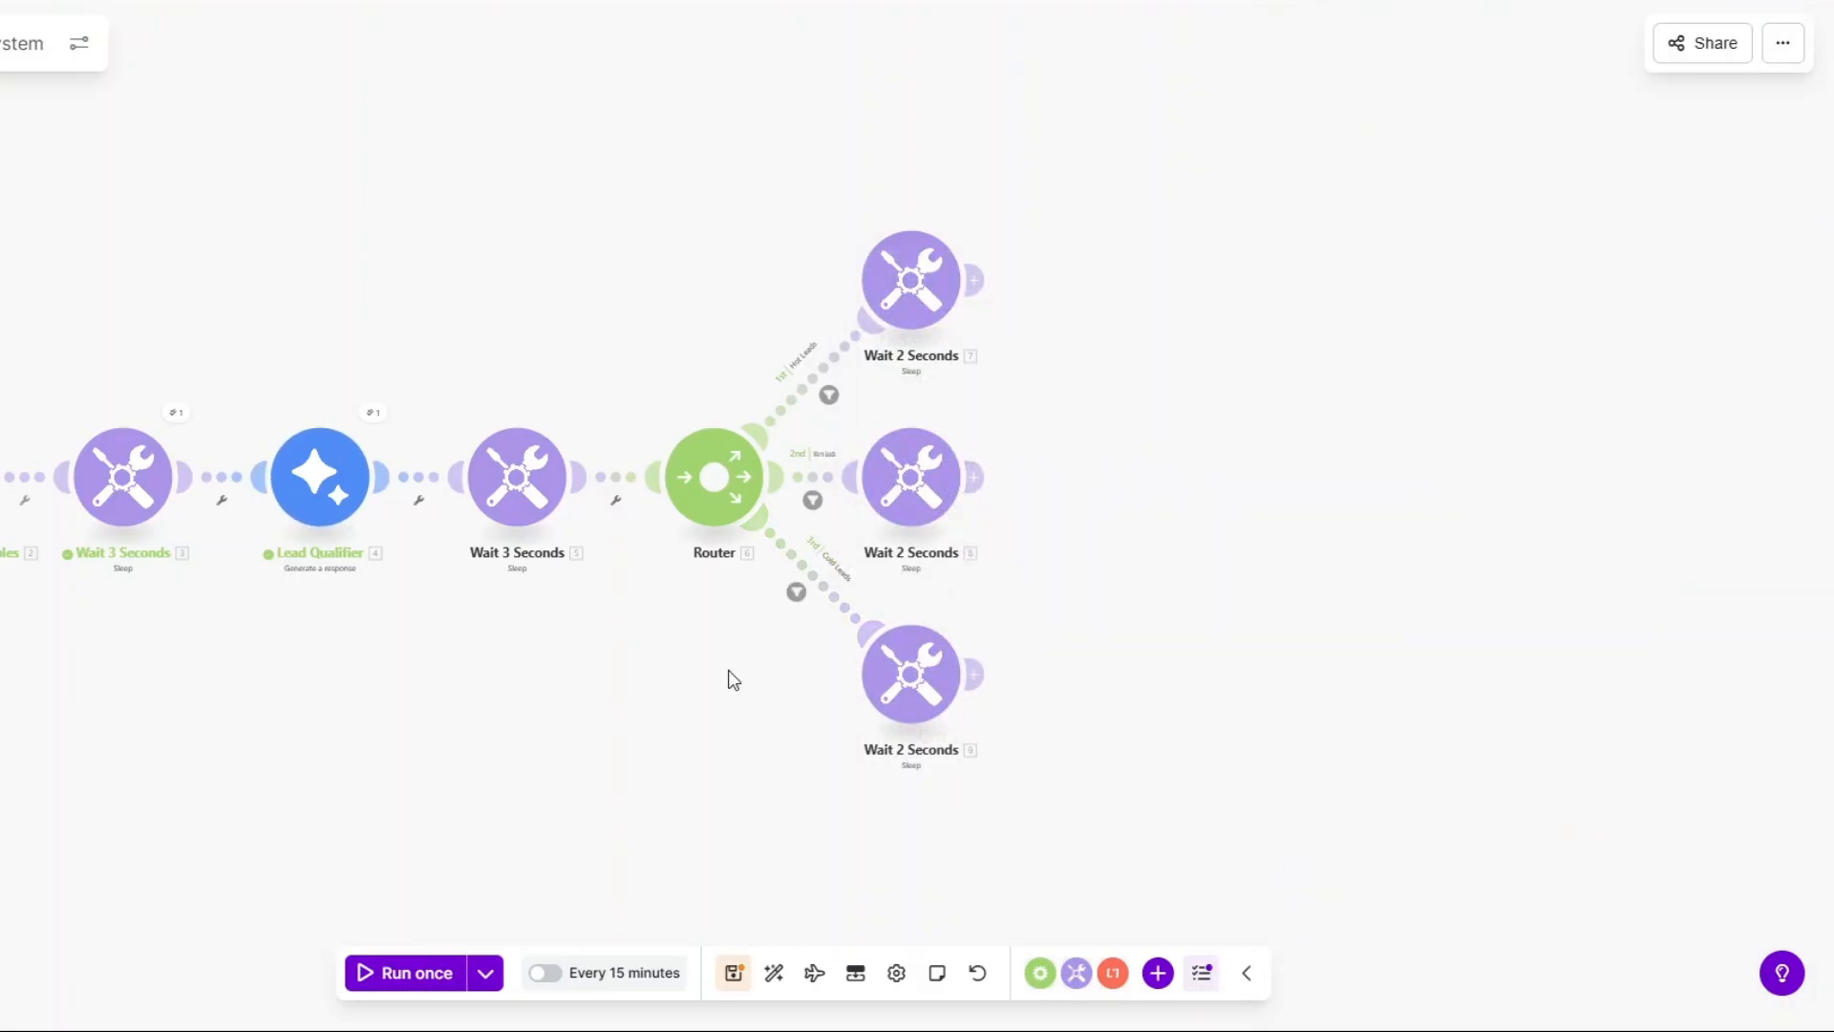
drag(729, 680, 889, 684)
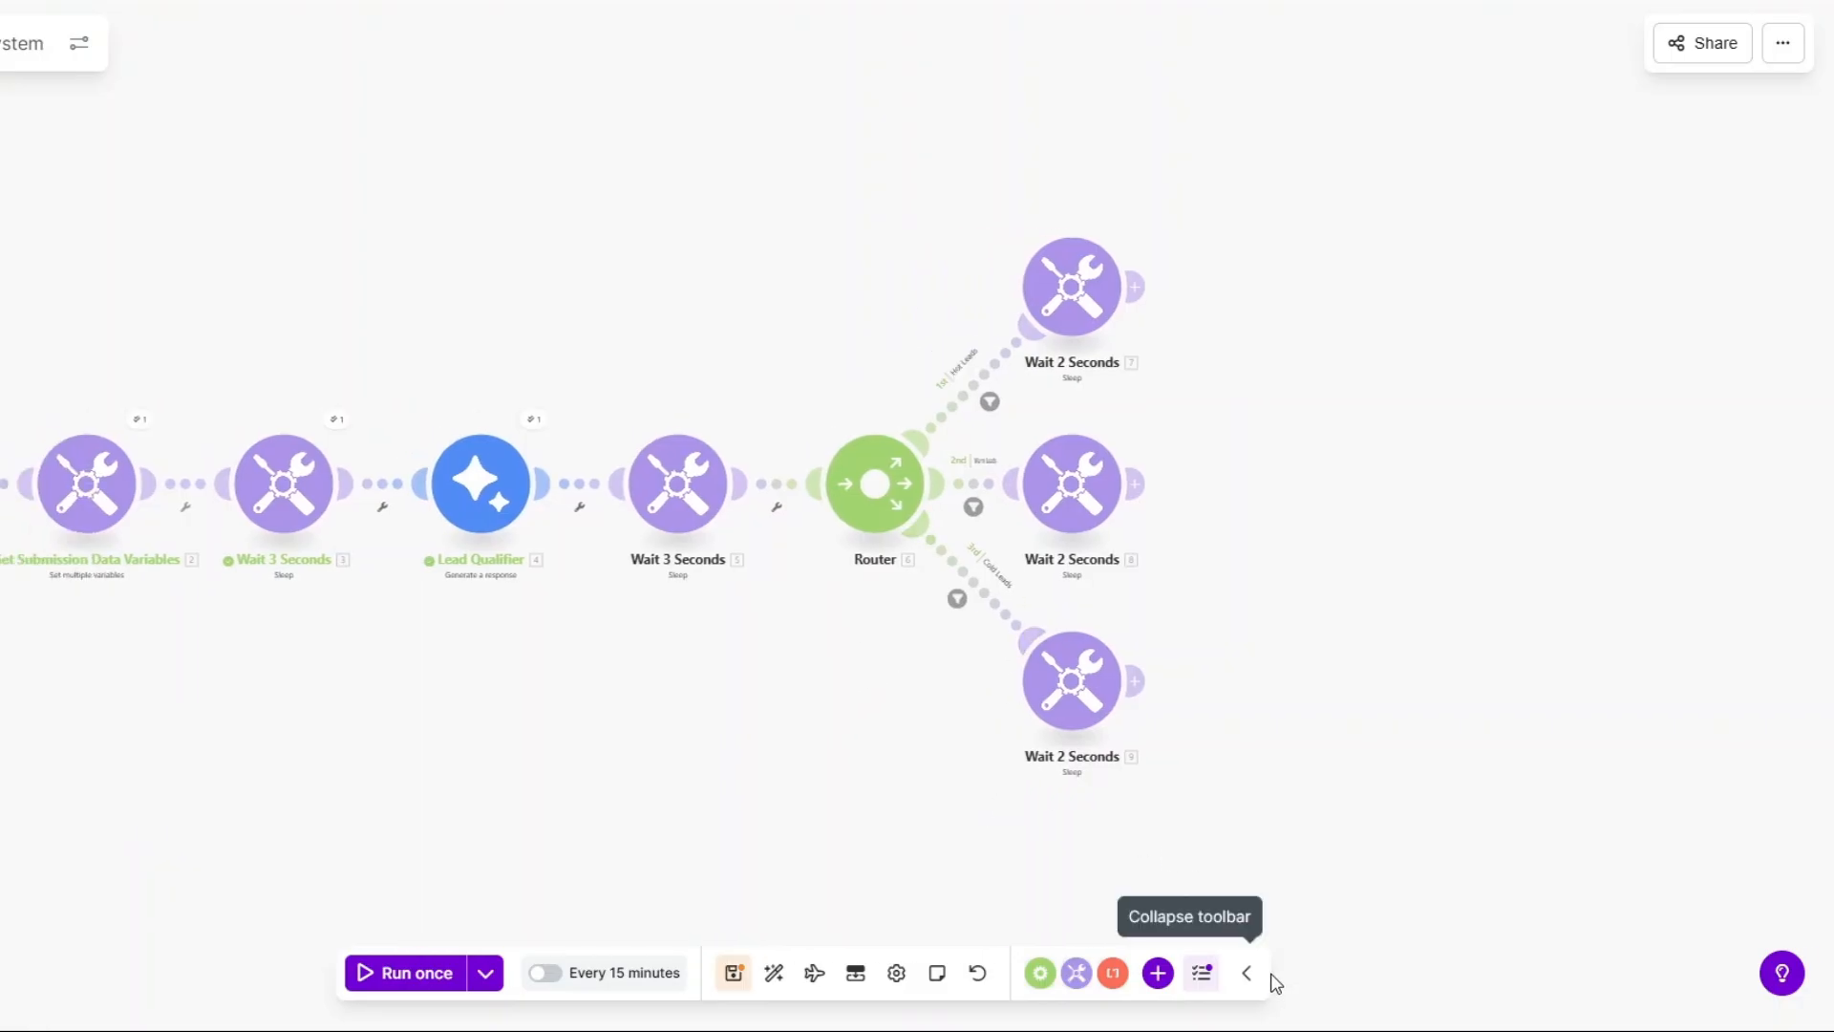
click(730, 967)
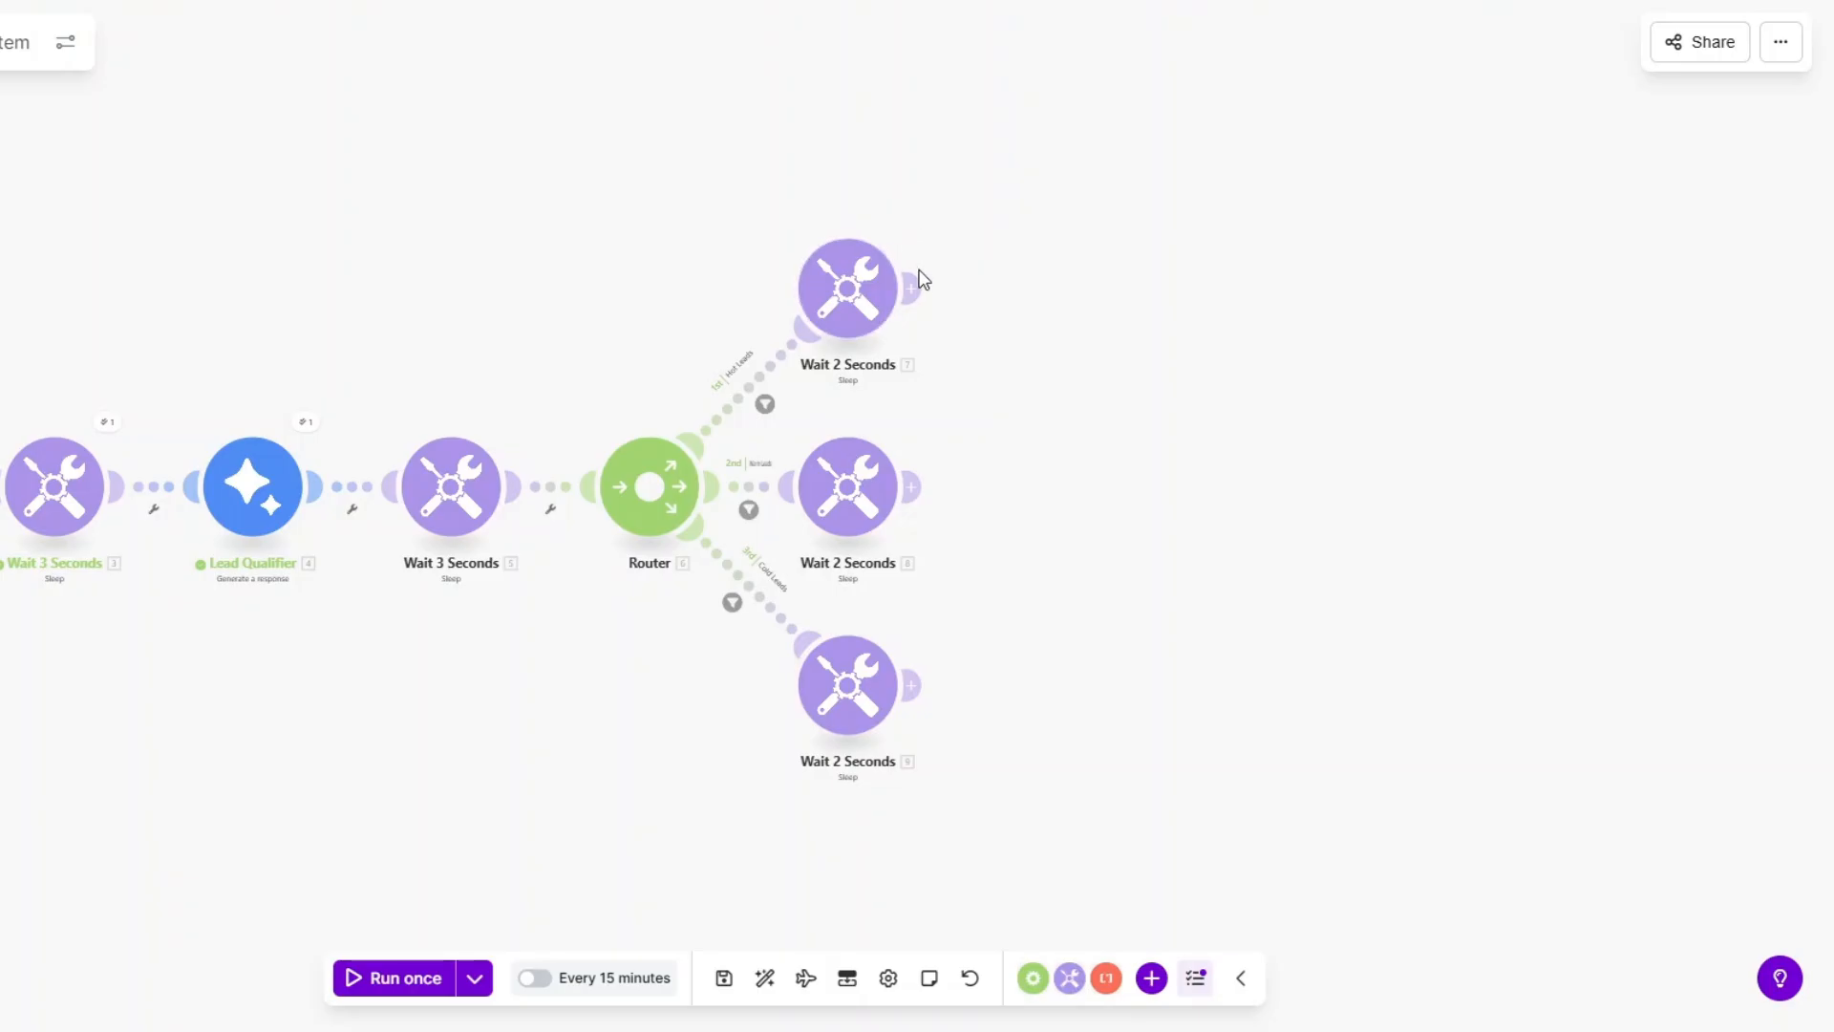
Add an Email 'Send an Email' module after the top branch's Wait 2 Seconds.
click(912, 287)
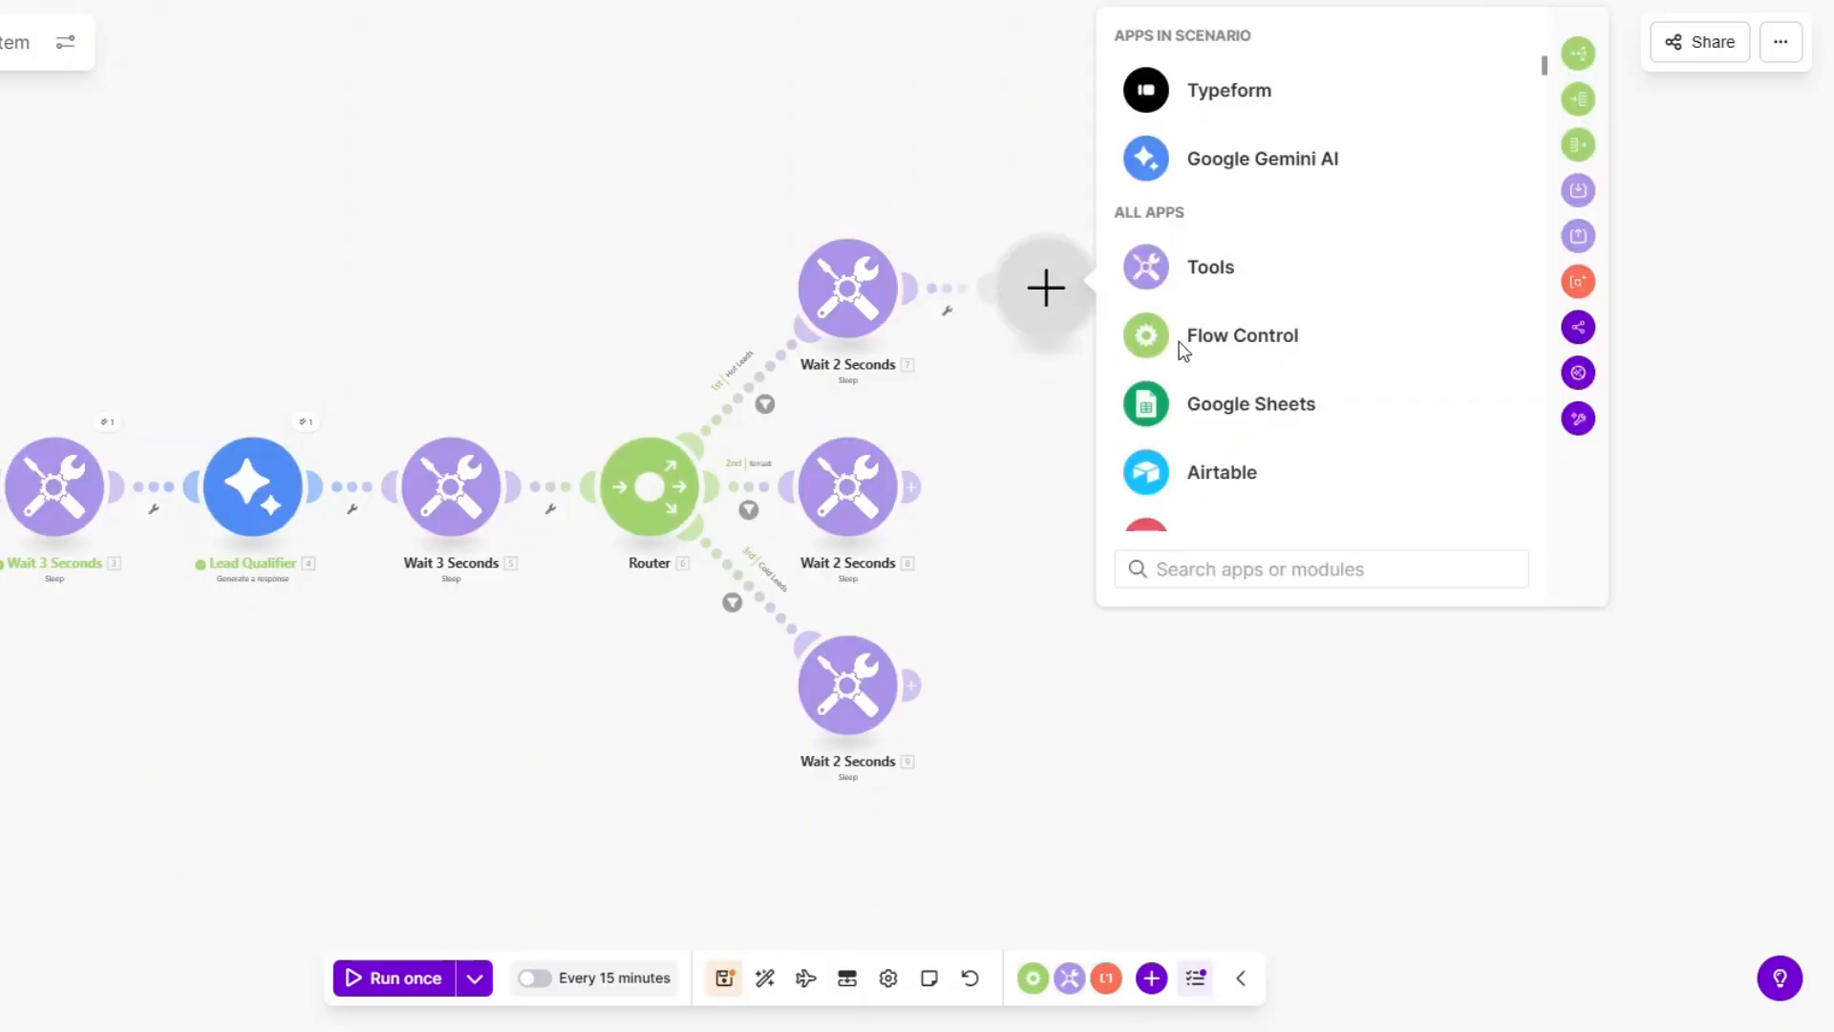
scroll(1220, 344, down, 4)
click(1206, 312)
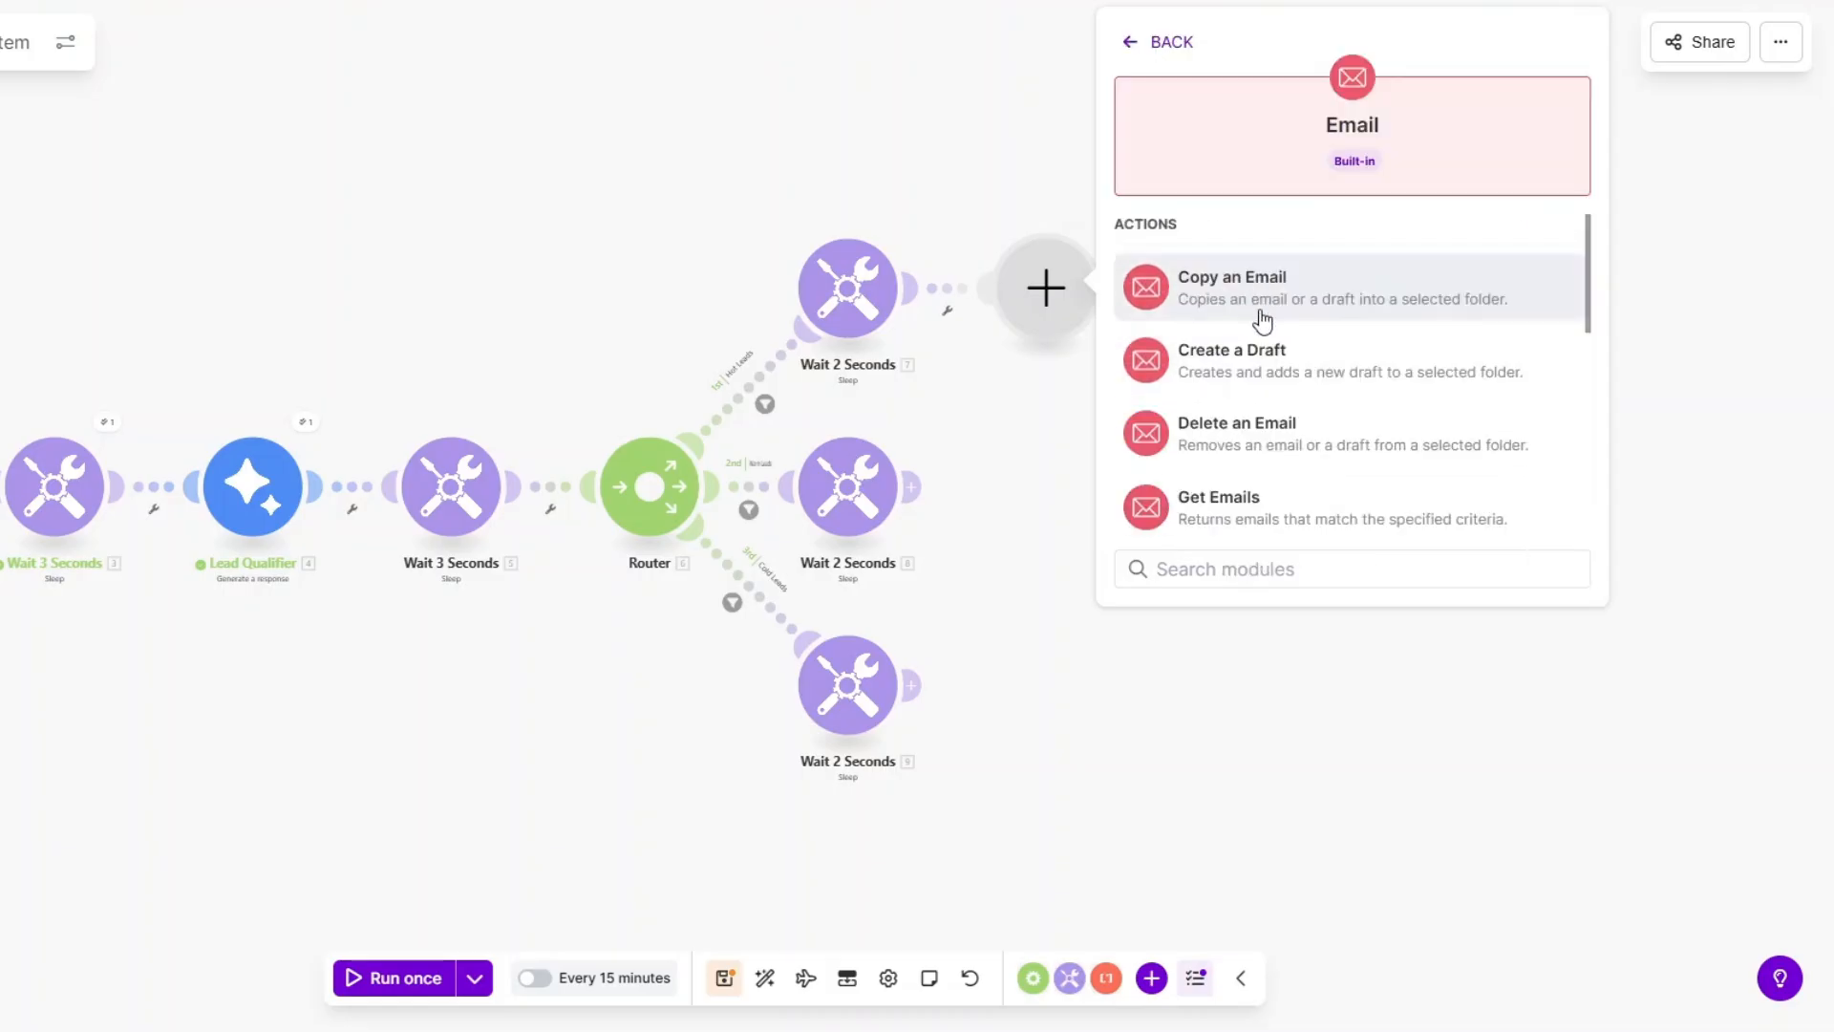
scroll(1257, 319, down, 4)
scroll(1247, 420, down, 2)
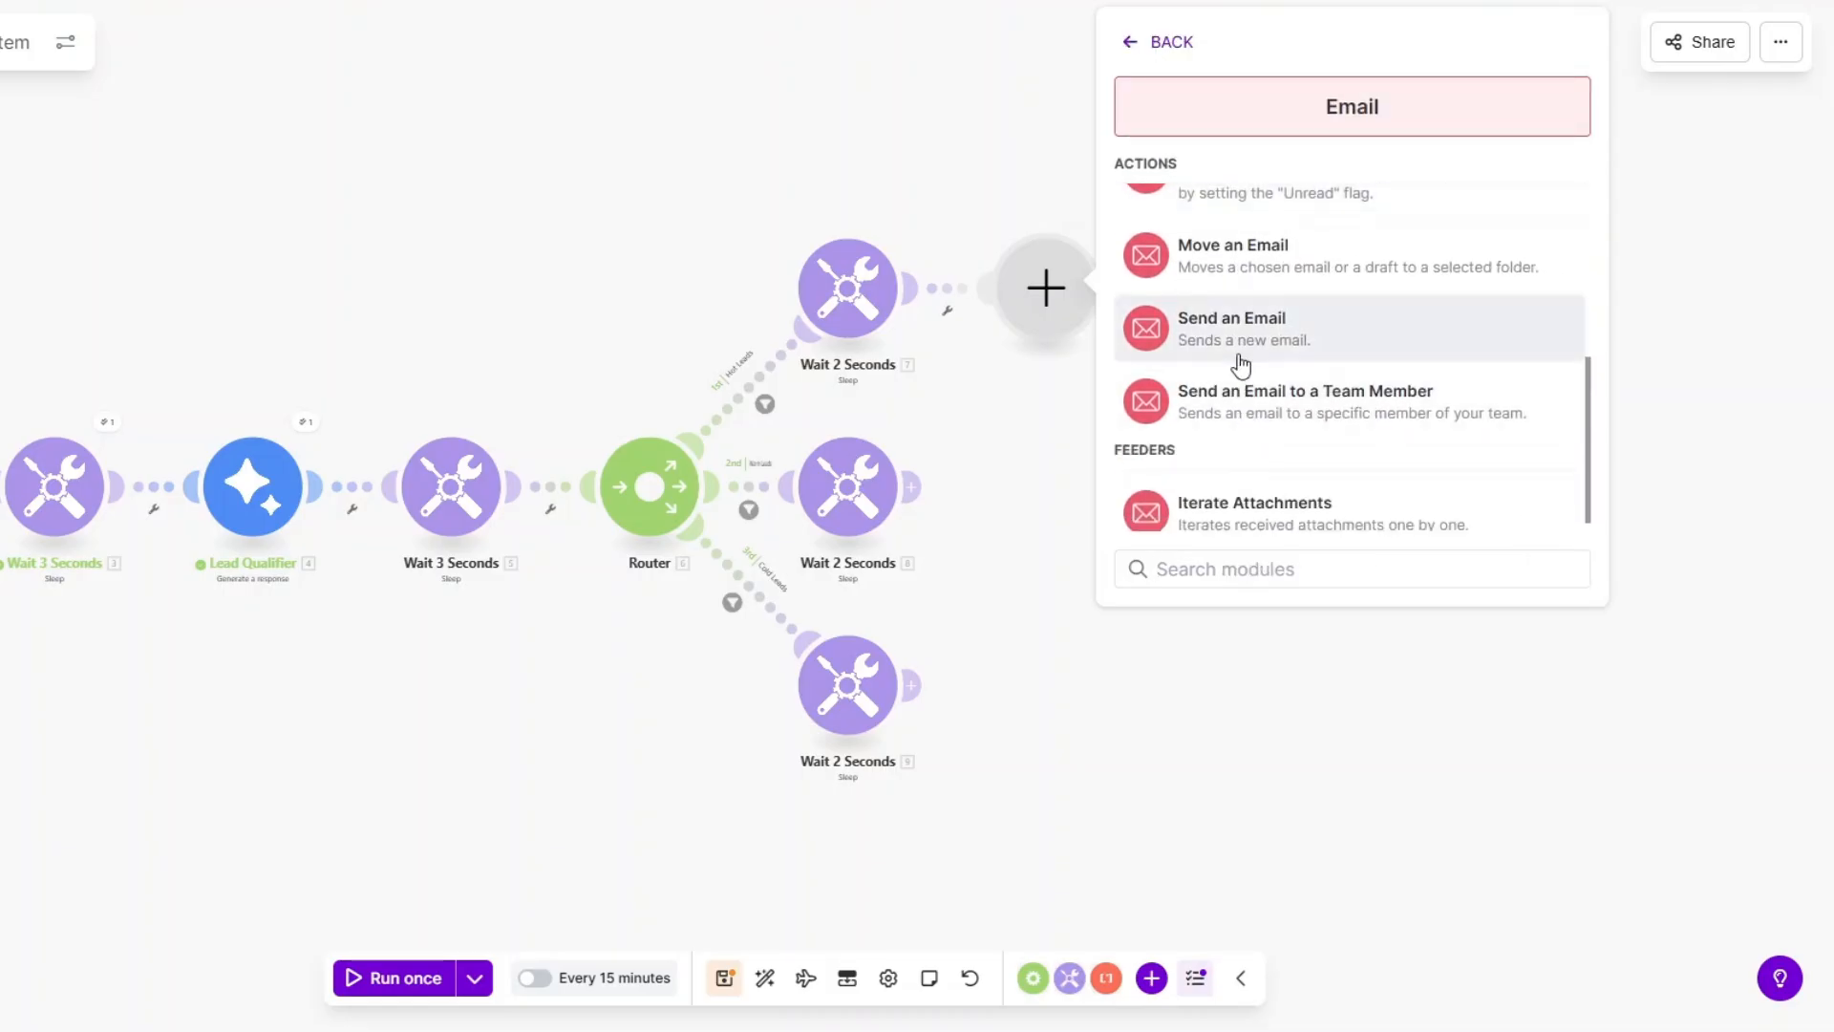
click(1237, 349)
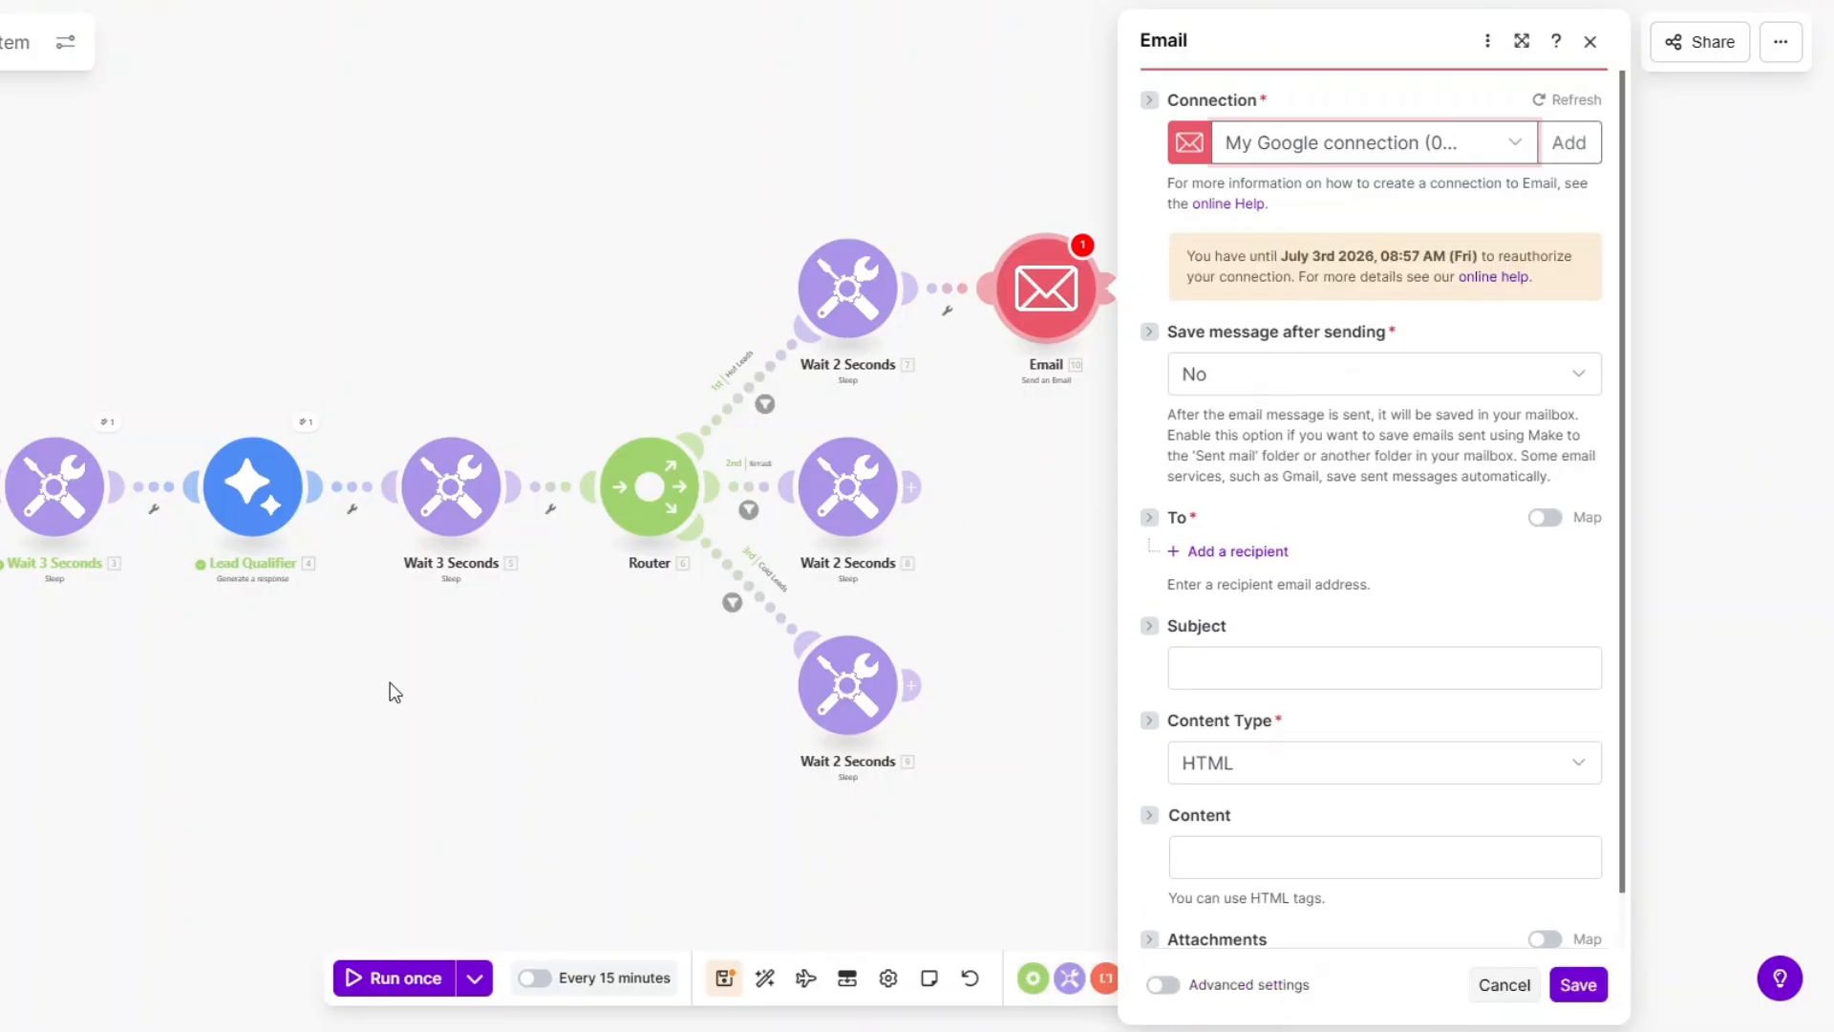
Add an empty Email address 1 recipient field to the email module.
drag(367, 697, 139, 694)
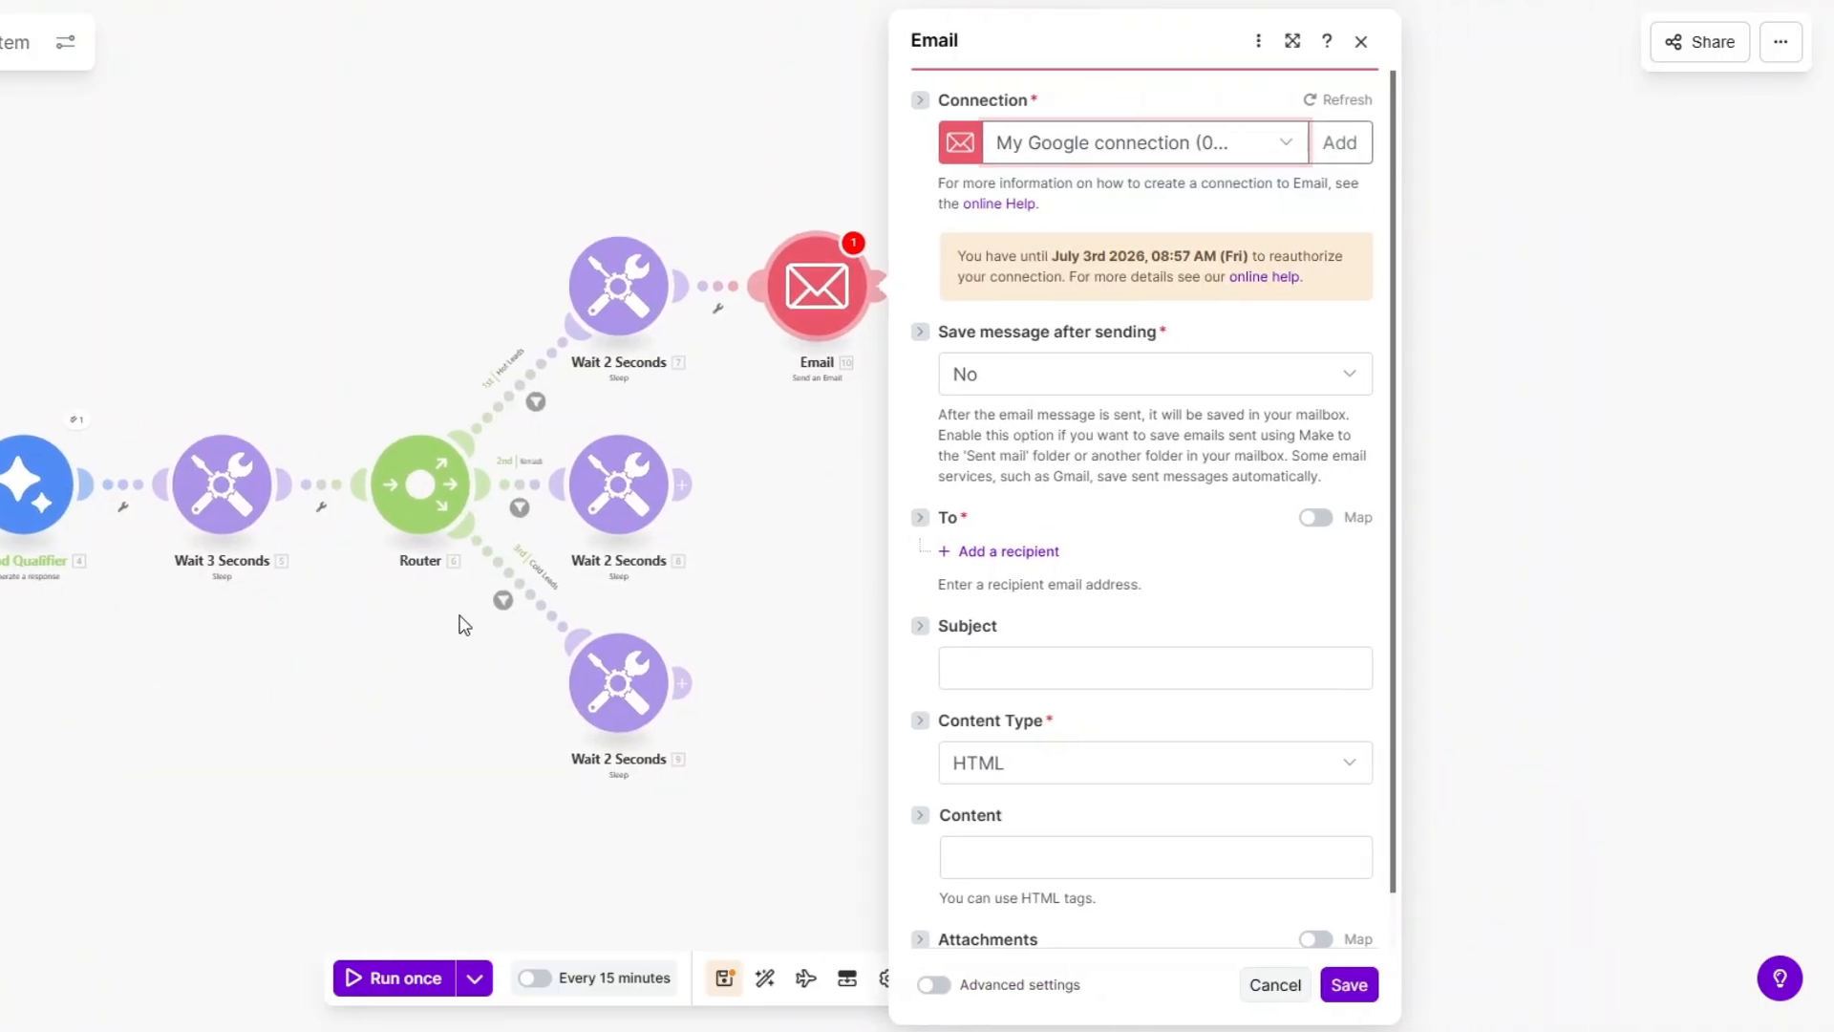
scroll(464, 626, down, 2)
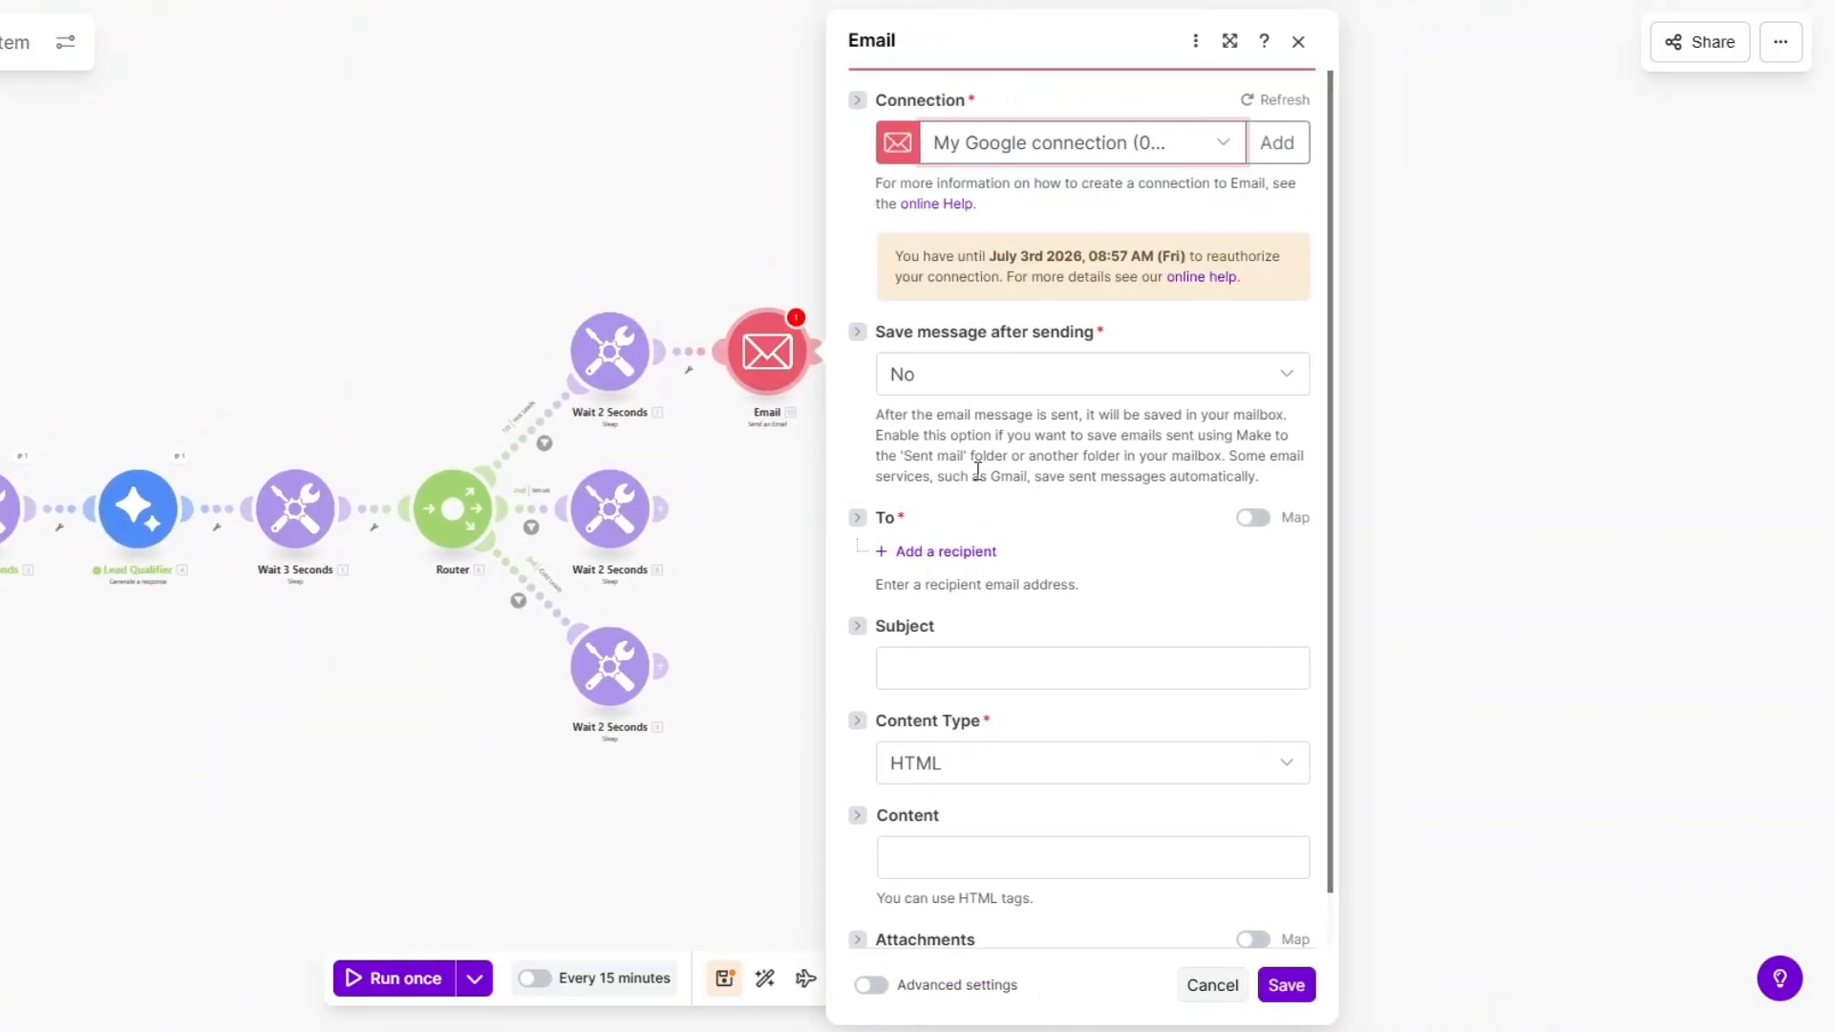
scroll(977, 470, down, 1)
click(975, 494)
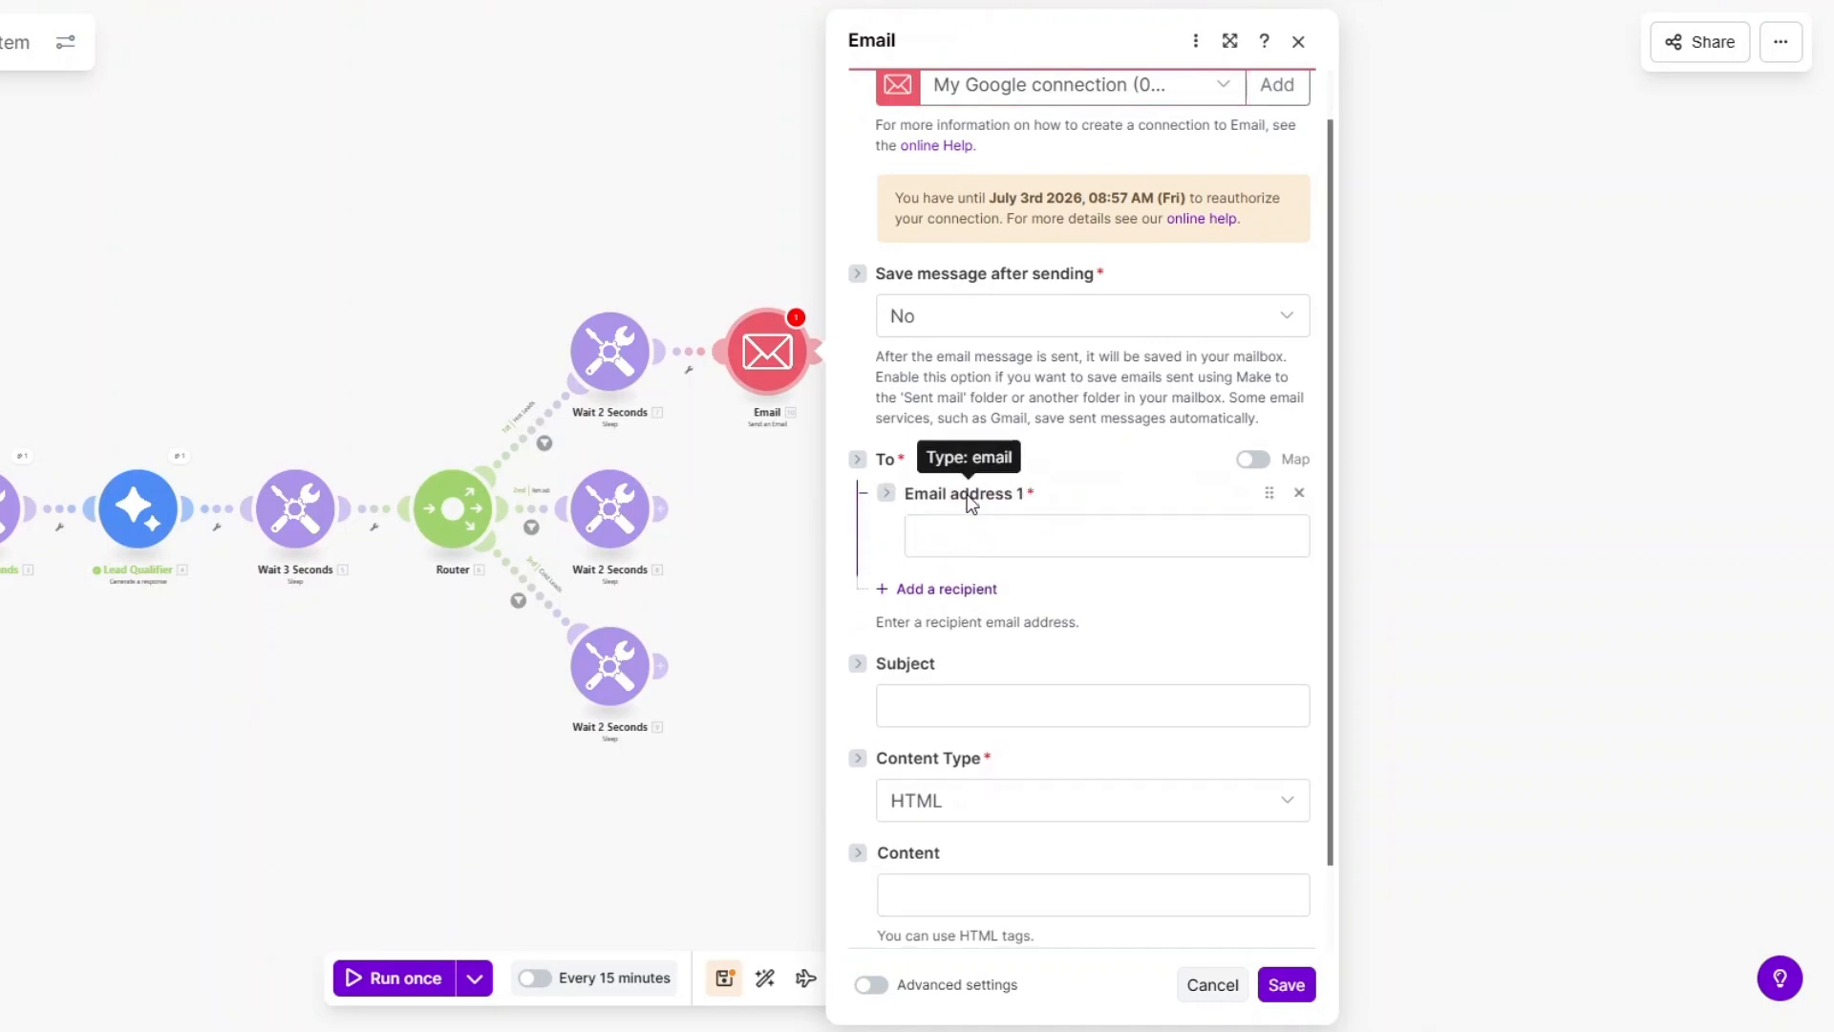
click(962, 546)
Start a Google Restricted email connection, view its Client ID/Secret fields, then discard it.
click(1271, 85)
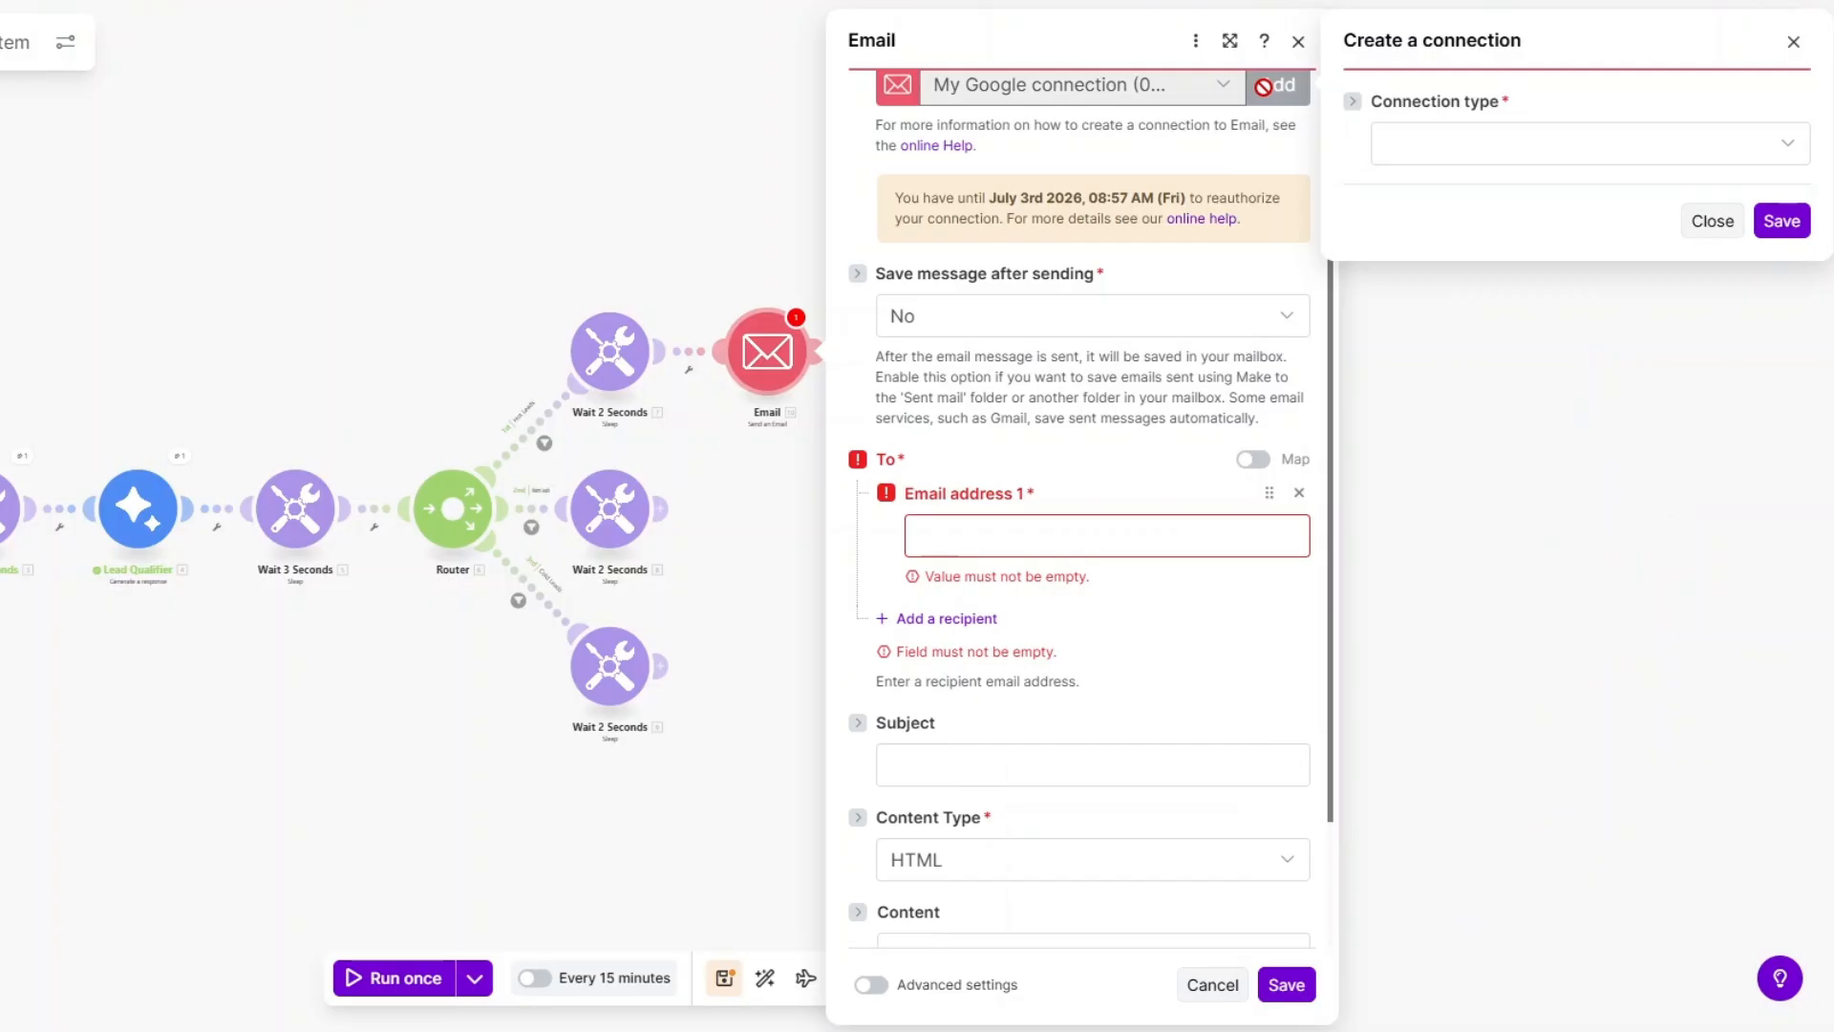
click(1517, 157)
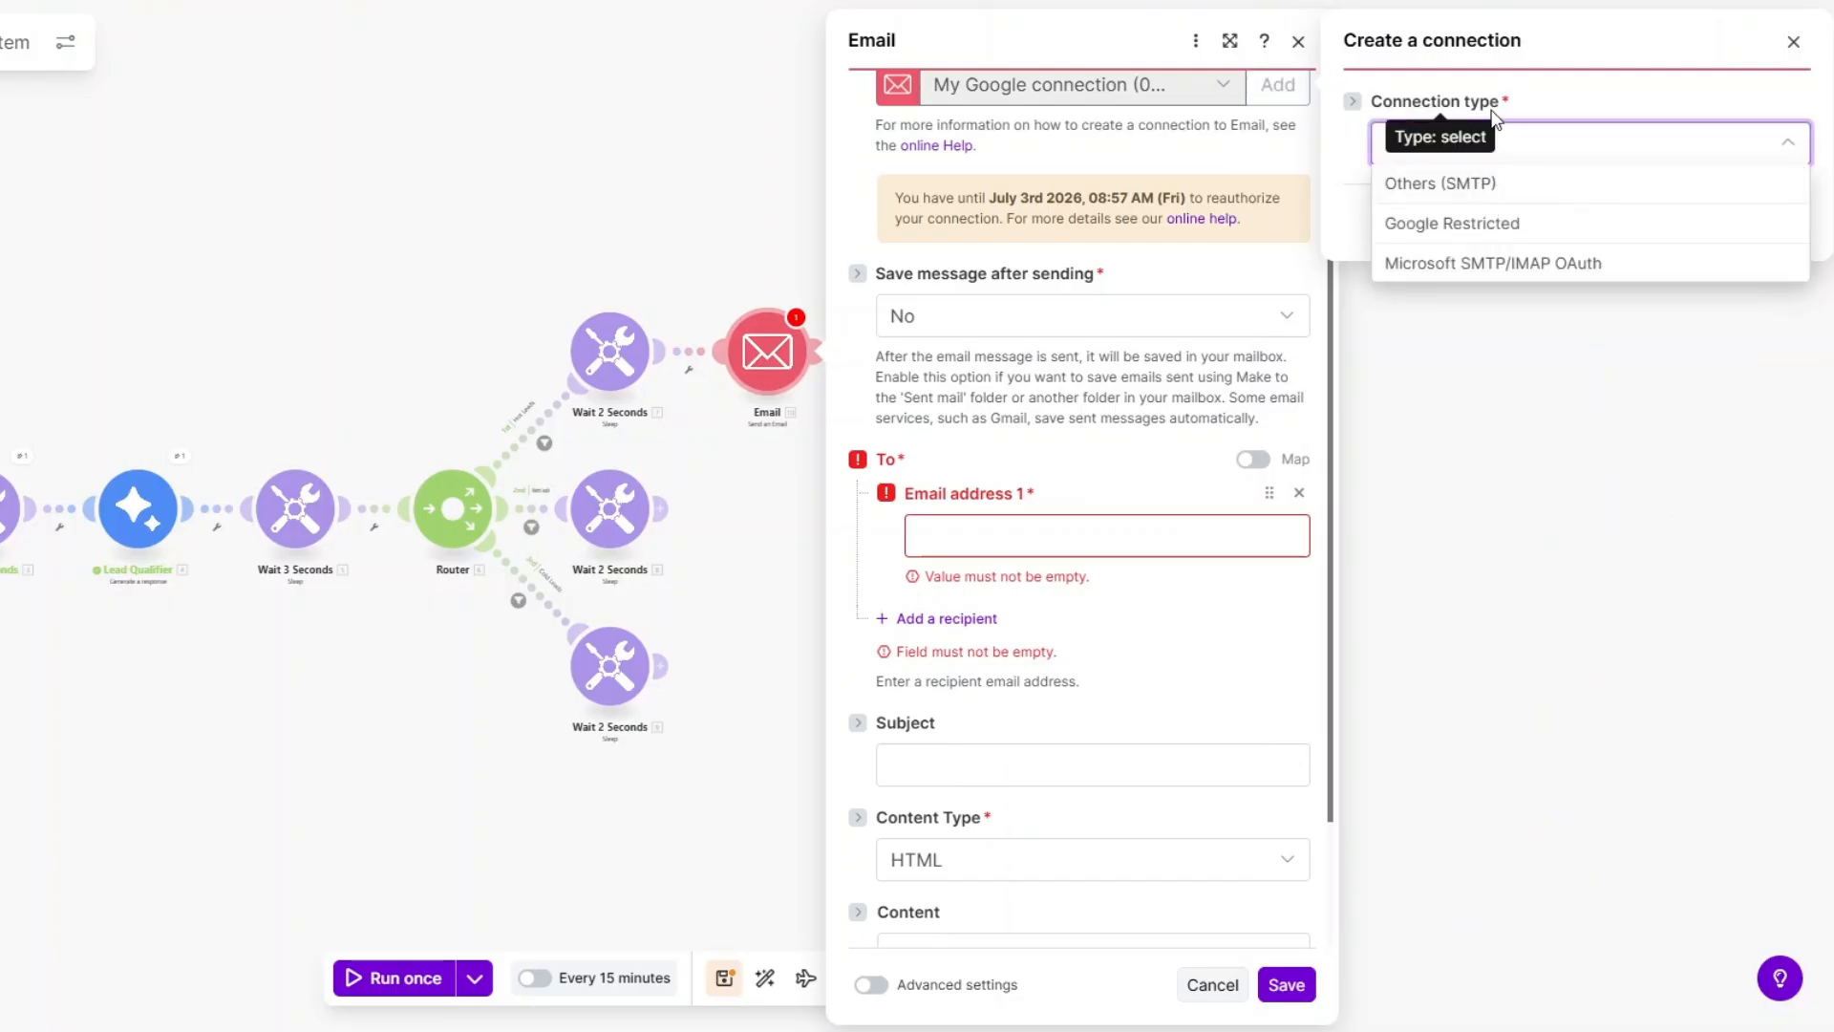
click(1491, 222)
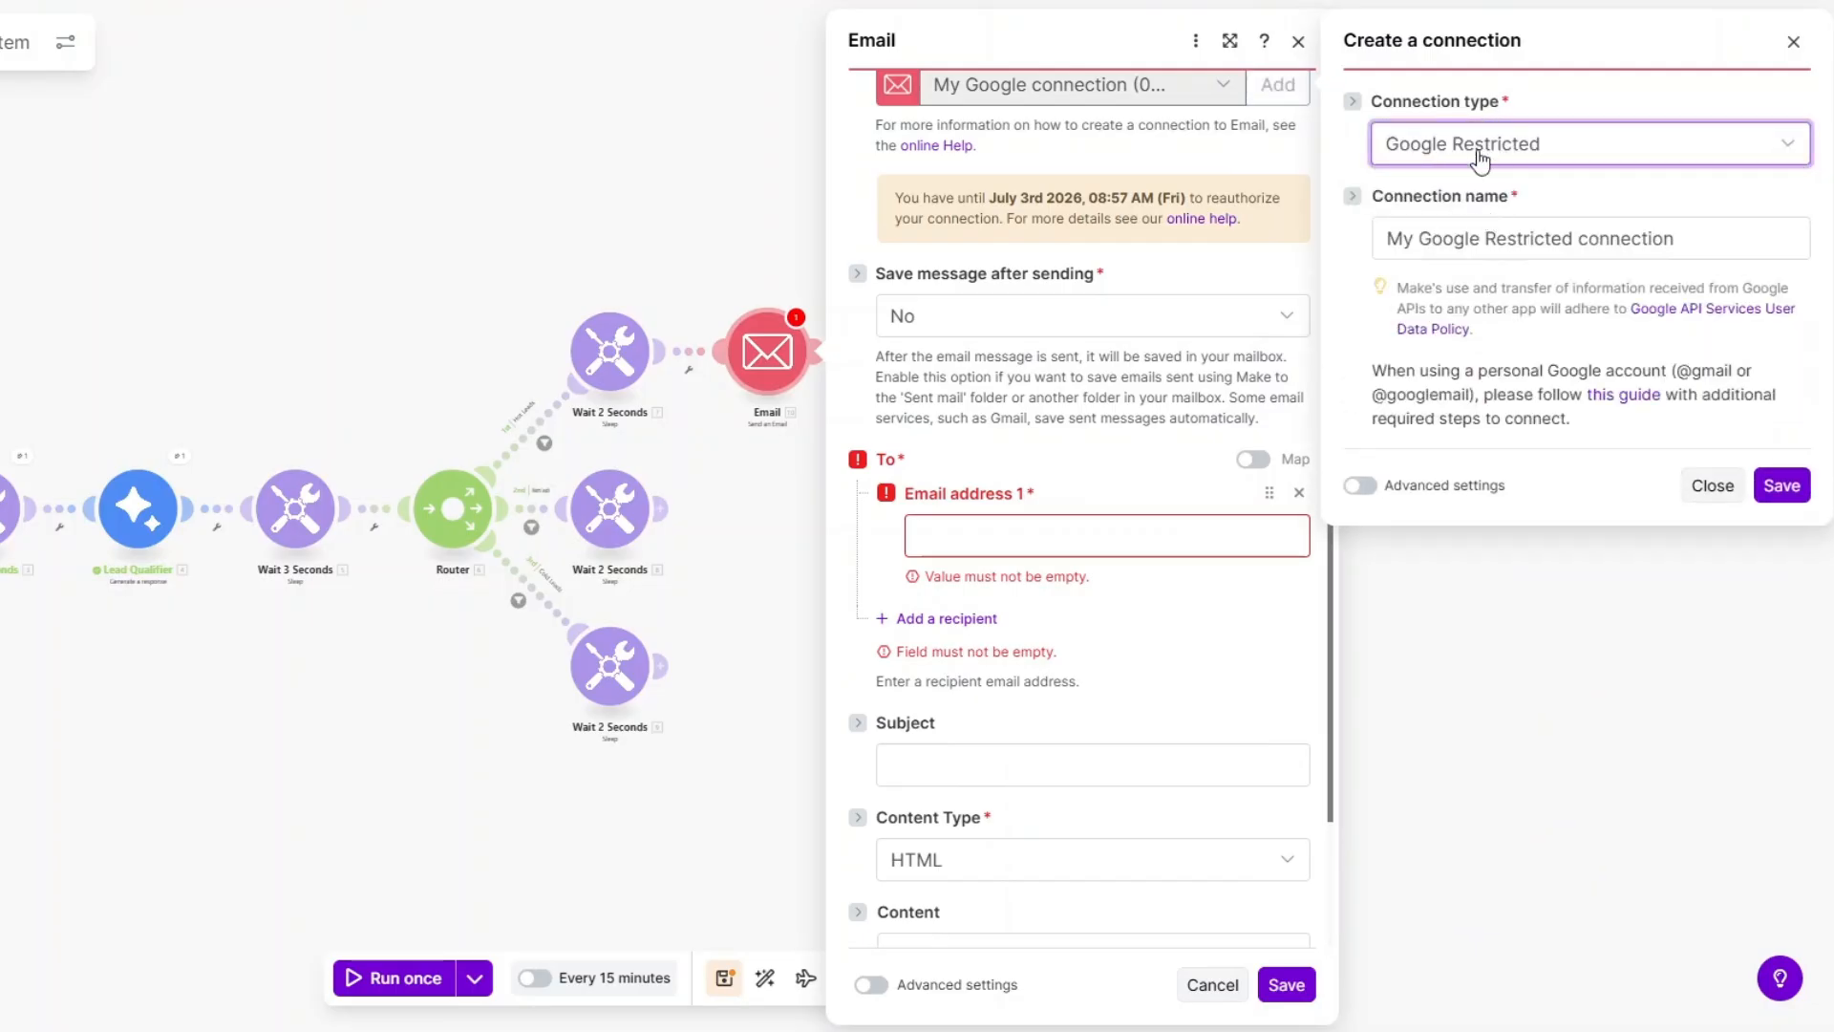
click(1429, 241)
click(1395, 485)
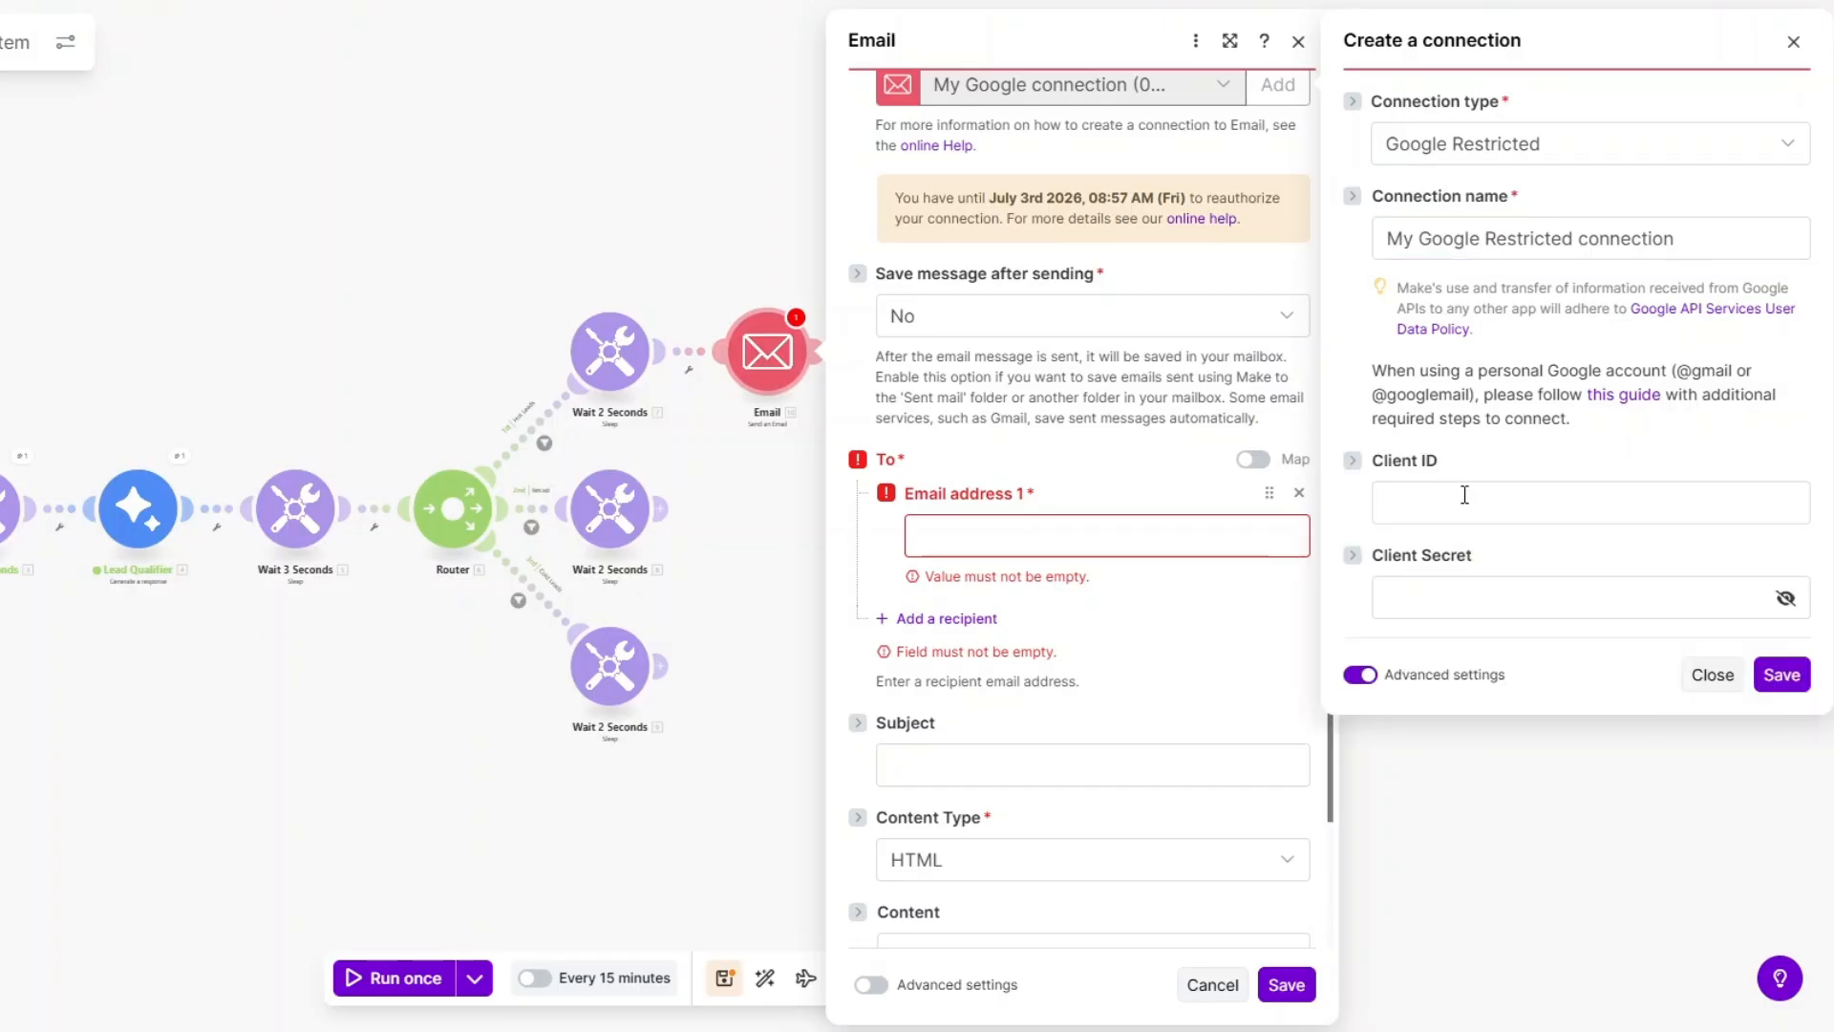
click(1461, 497)
click(1447, 587)
click(1516, 460)
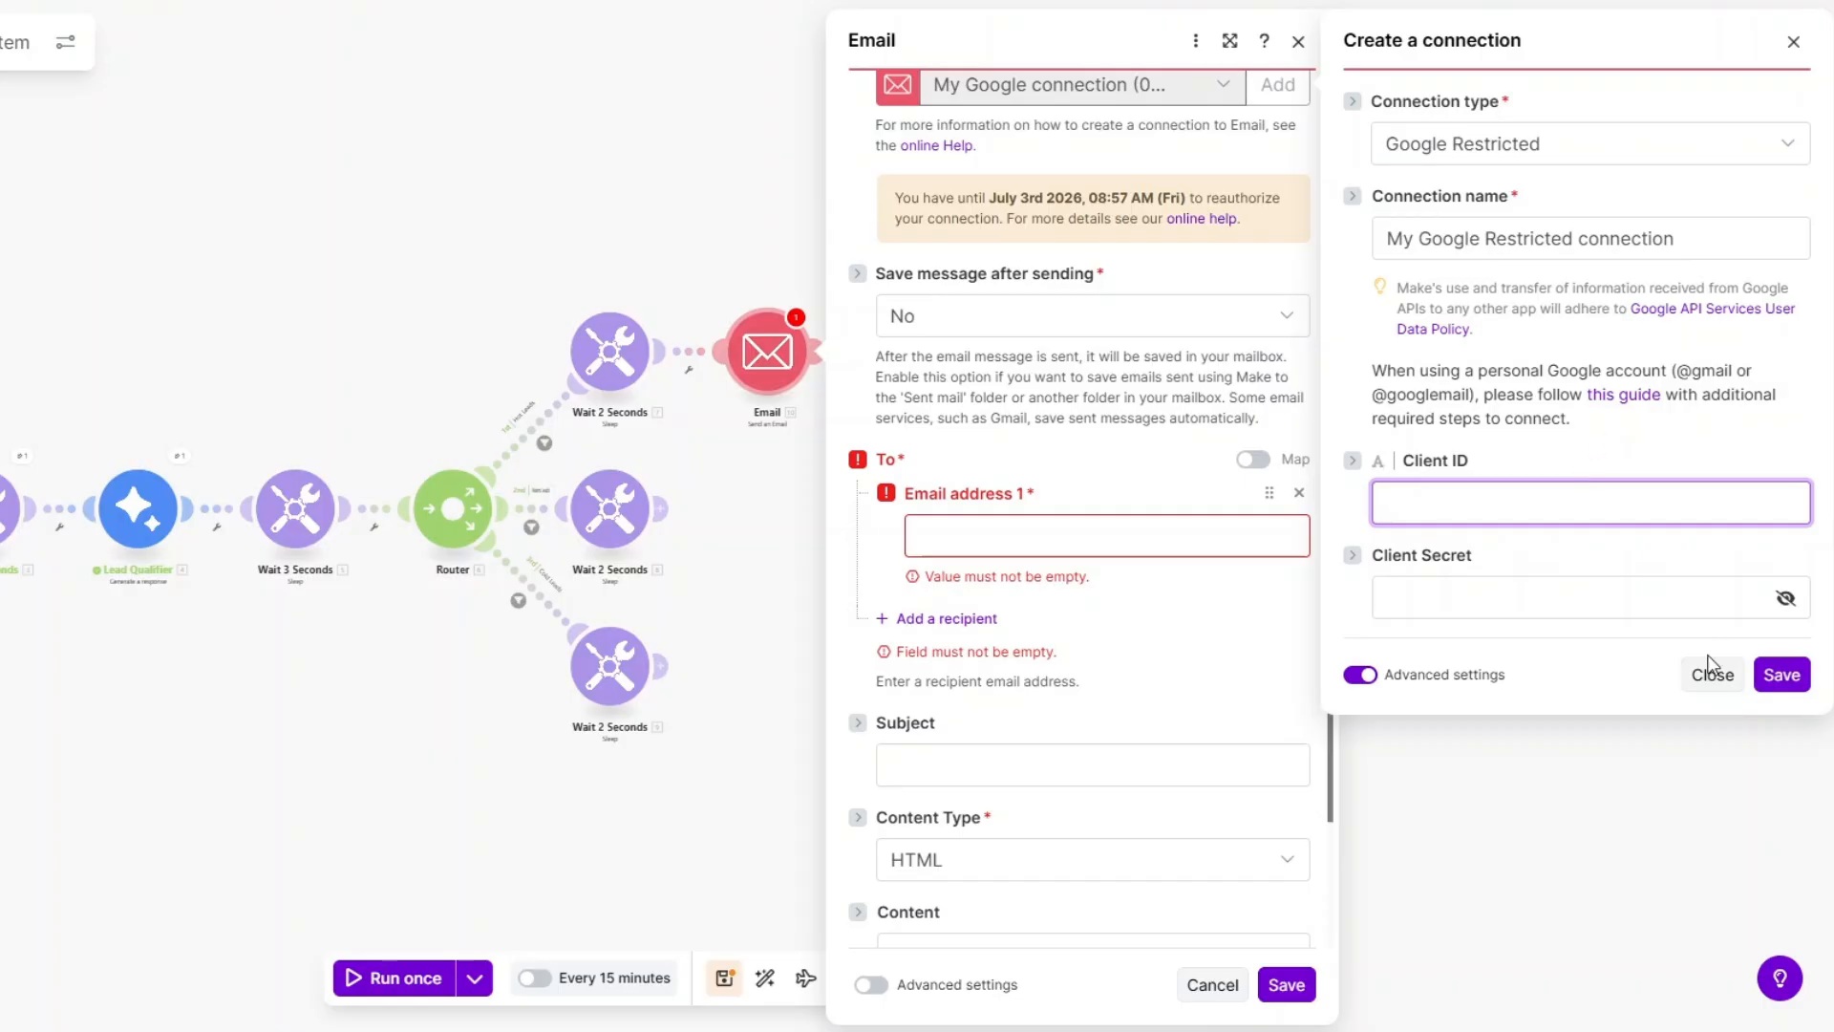
click(1711, 686)
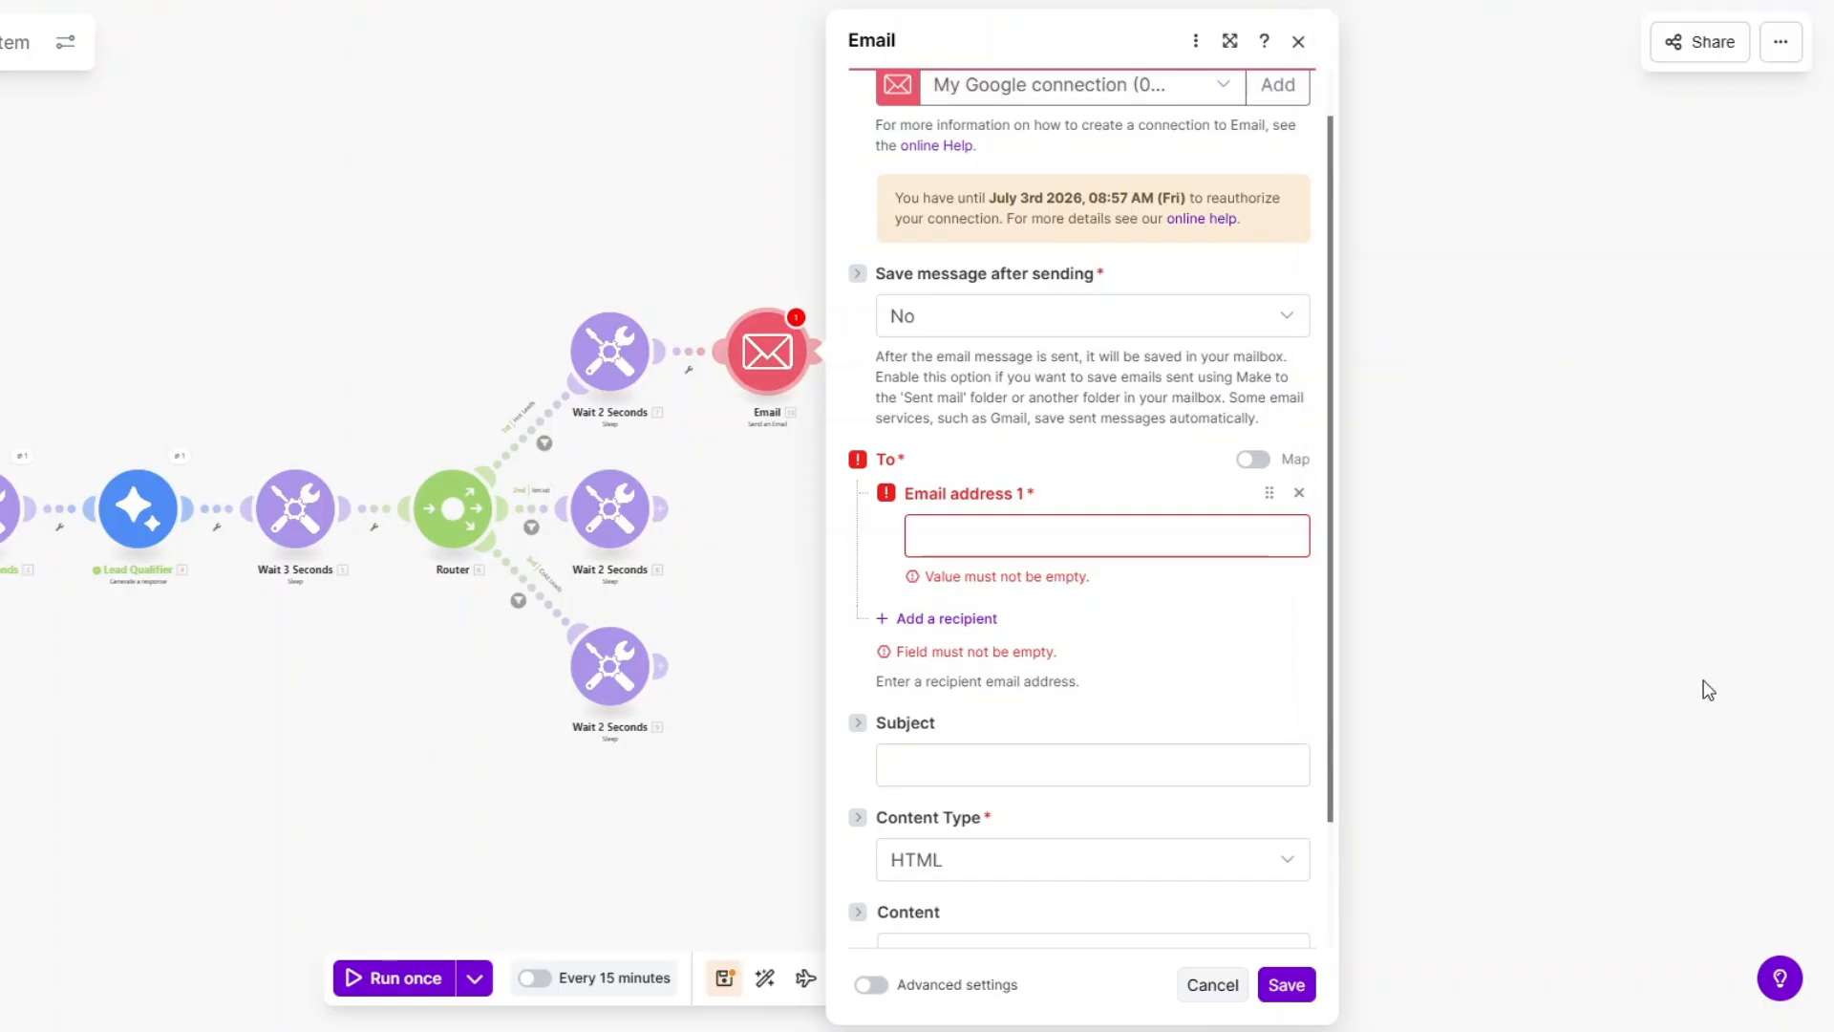
Map the submitted email address into the Email address 1 recipient field.
click(1060, 531)
scroll(1516, 425, down, 3)
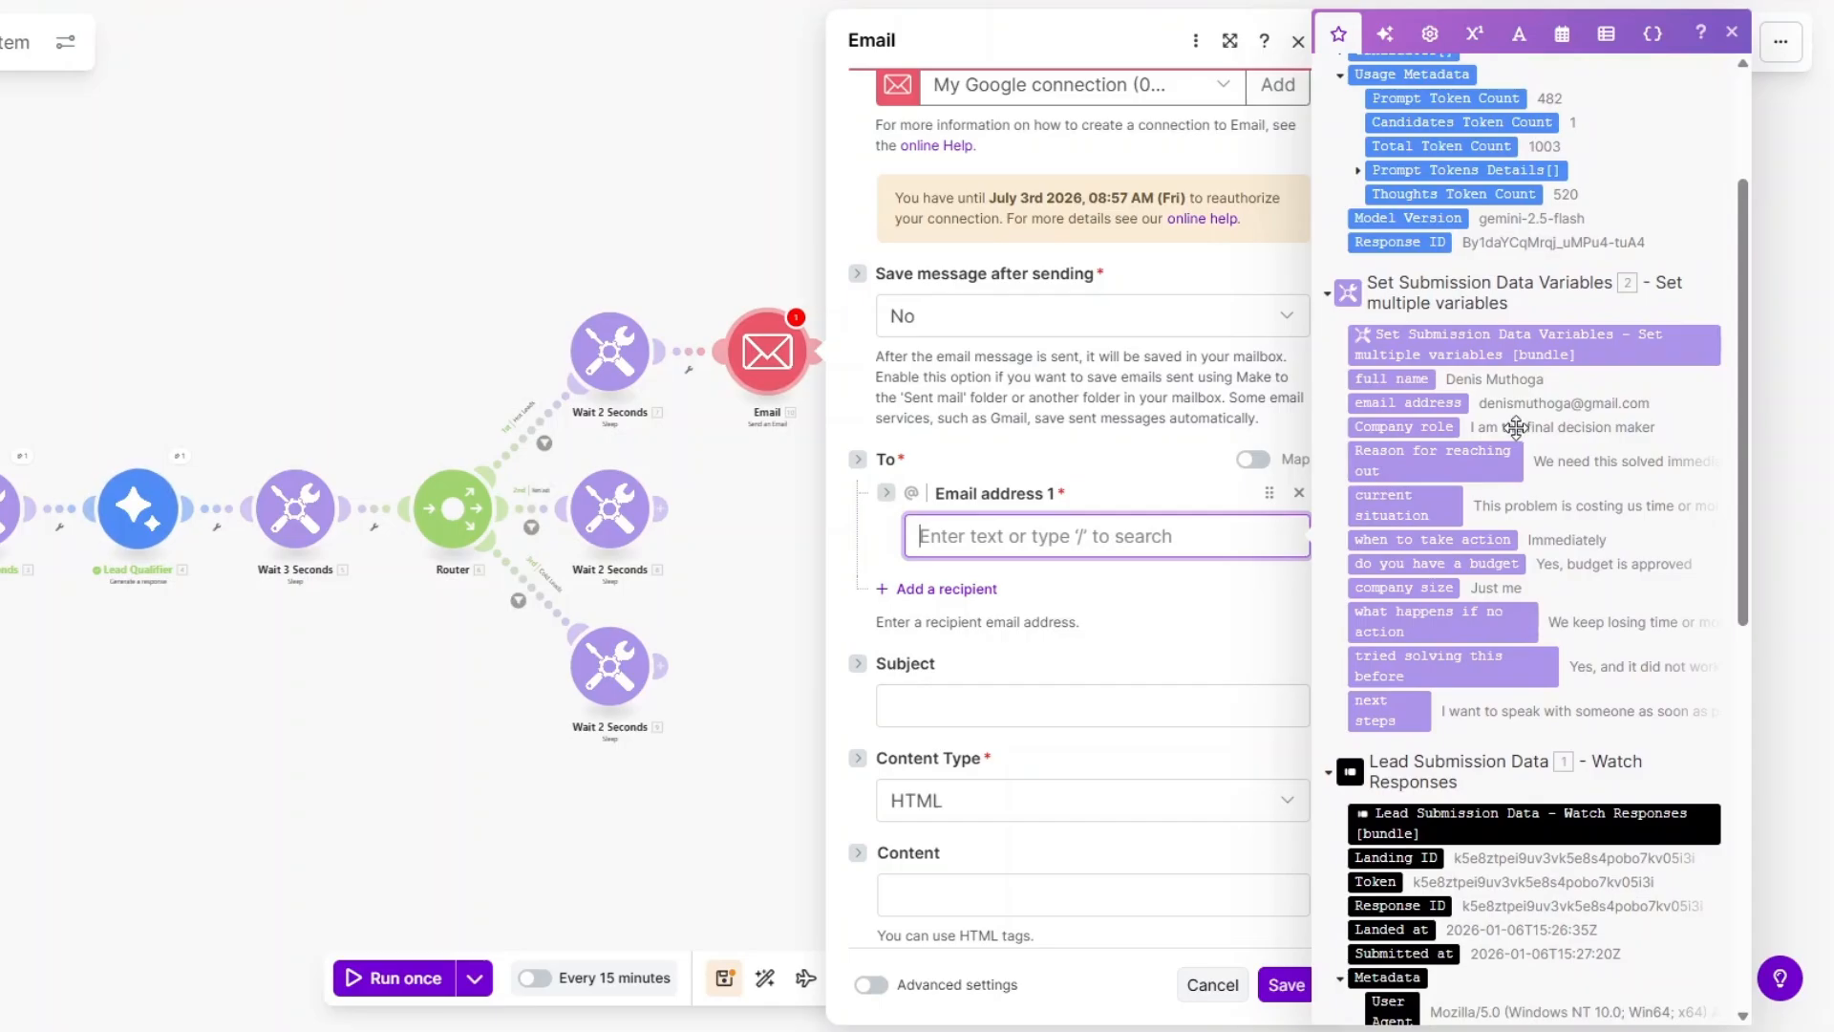
click(1433, 402)
scroll(1006, 440, down, 1)
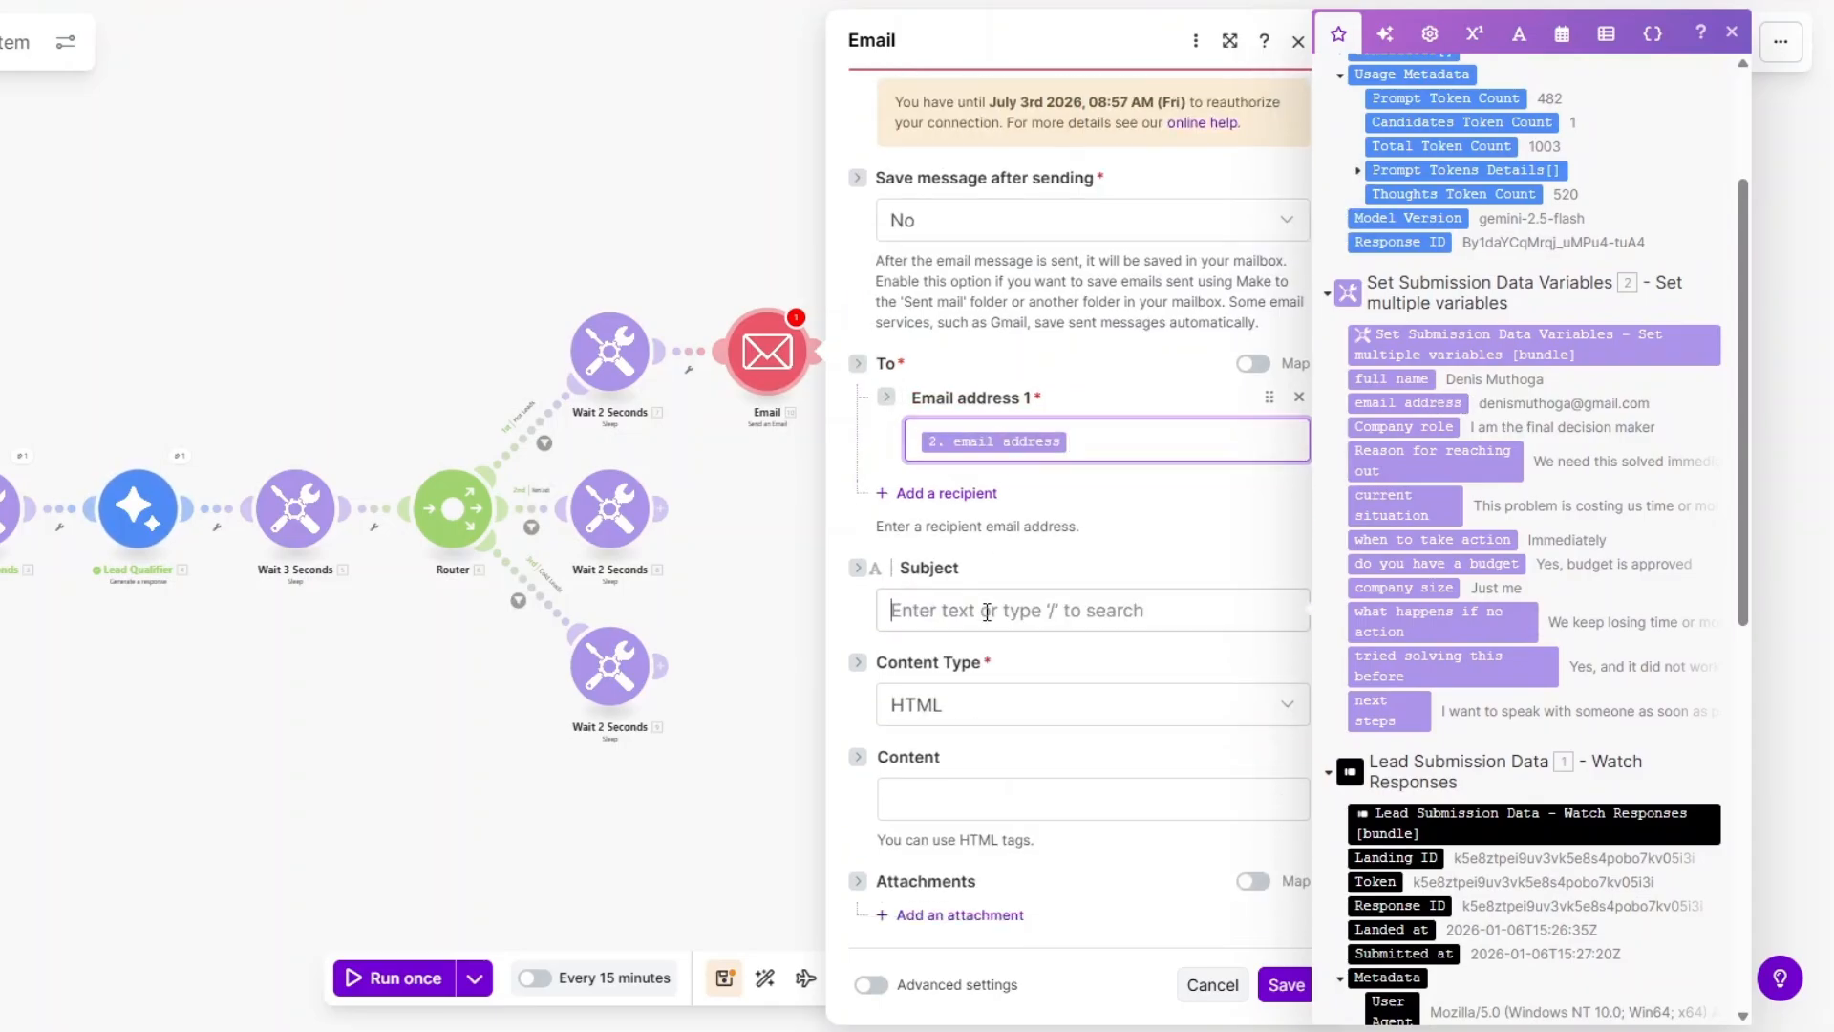
Enter the subject 'Next step after your submission.' and a body greeting the lead by full name.
click(991, 610)
click(967, 707)
click(965, 709)
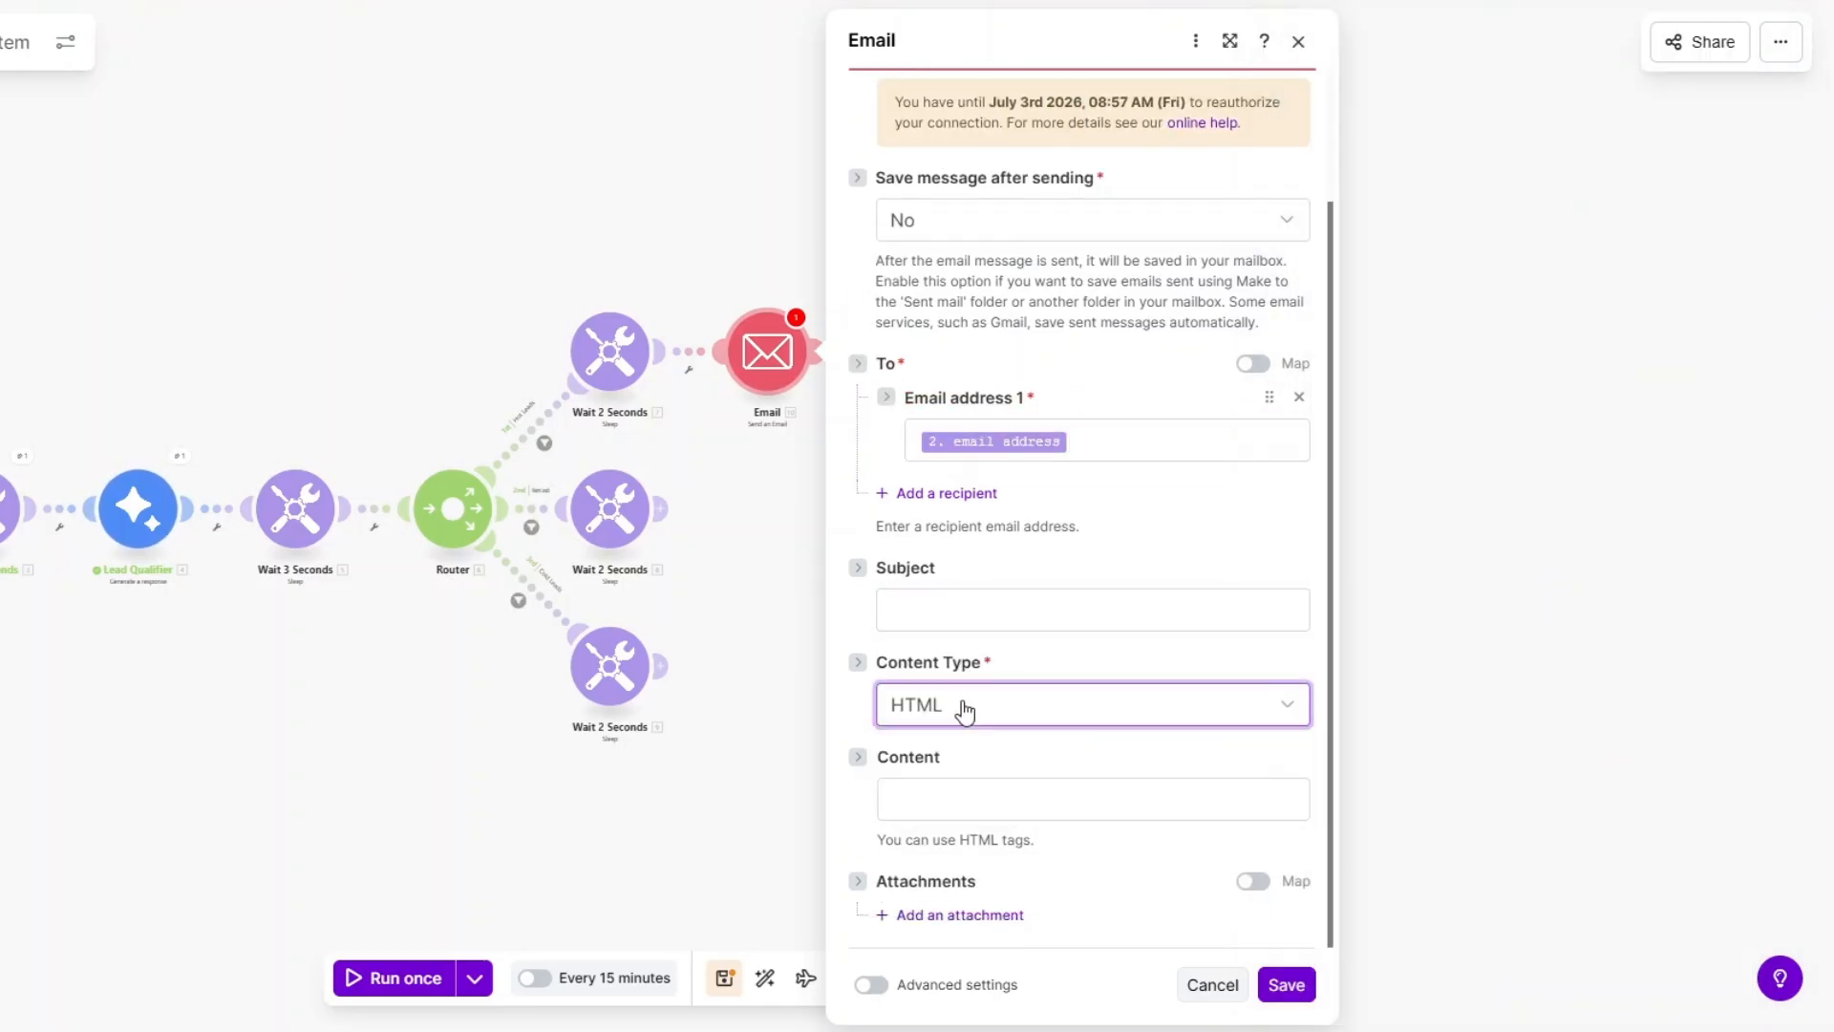
click(959, 801)
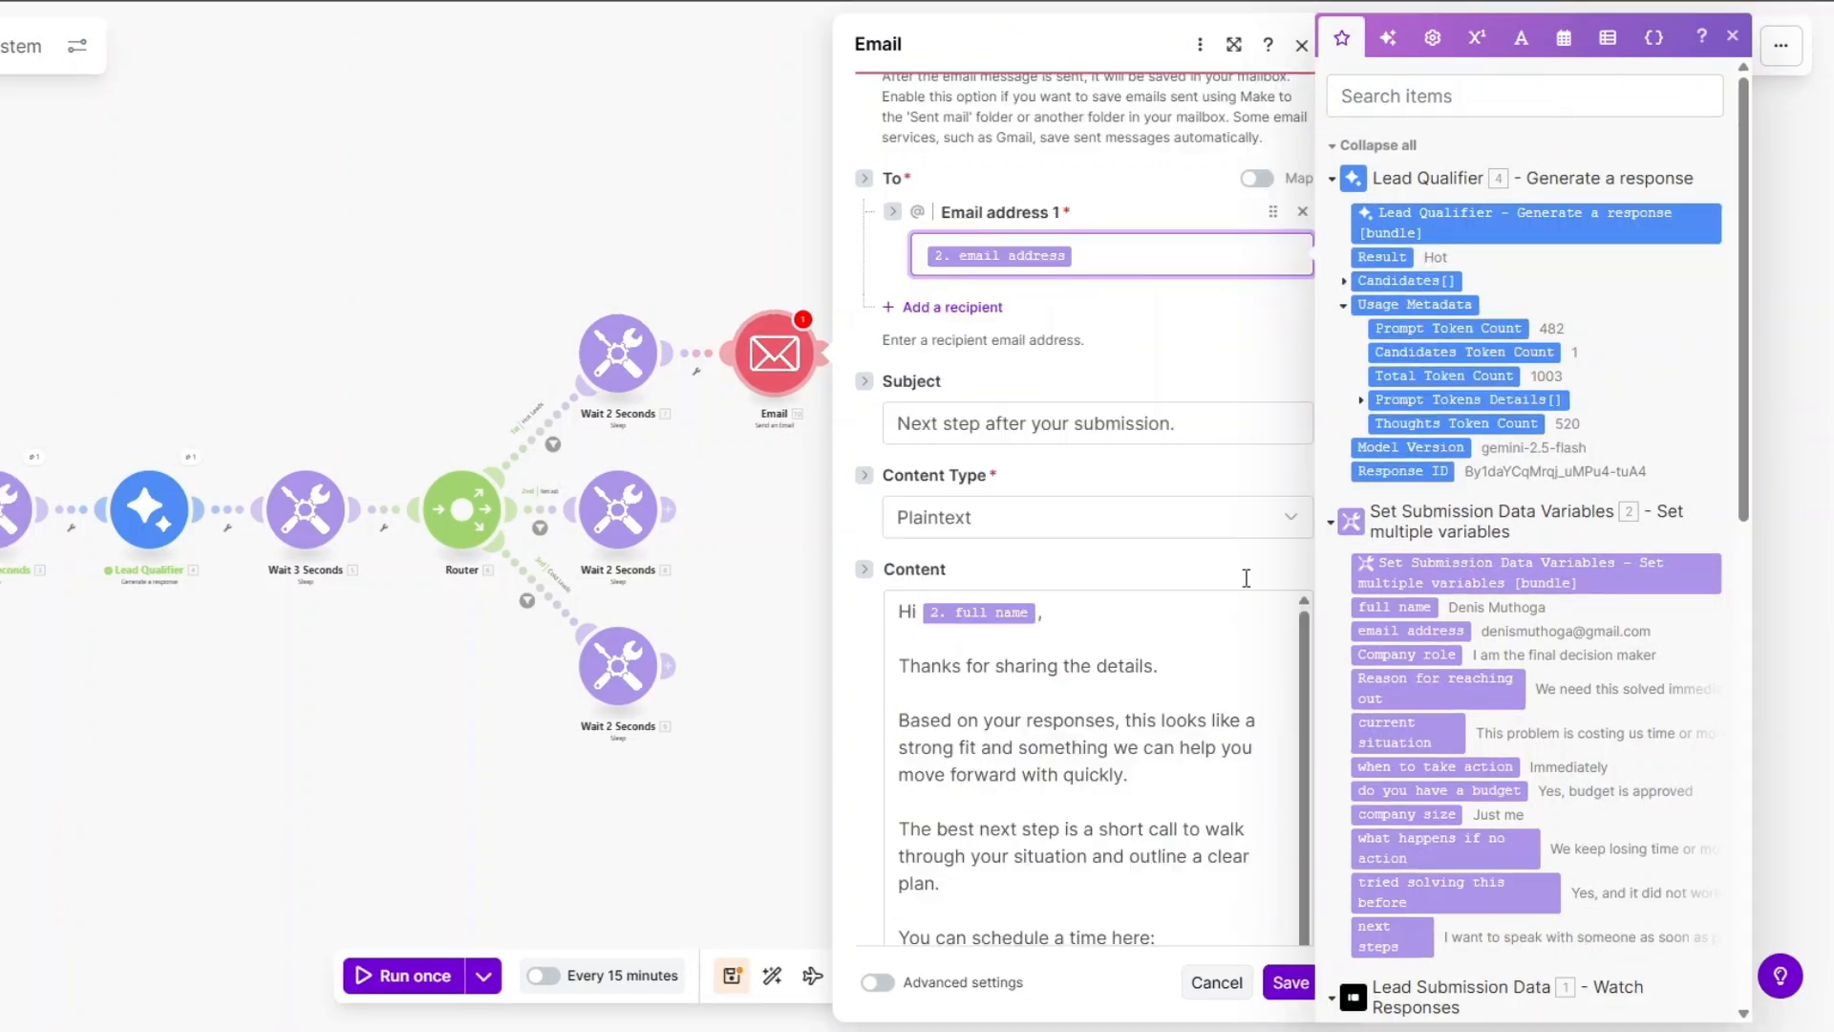
click(1202, 423)
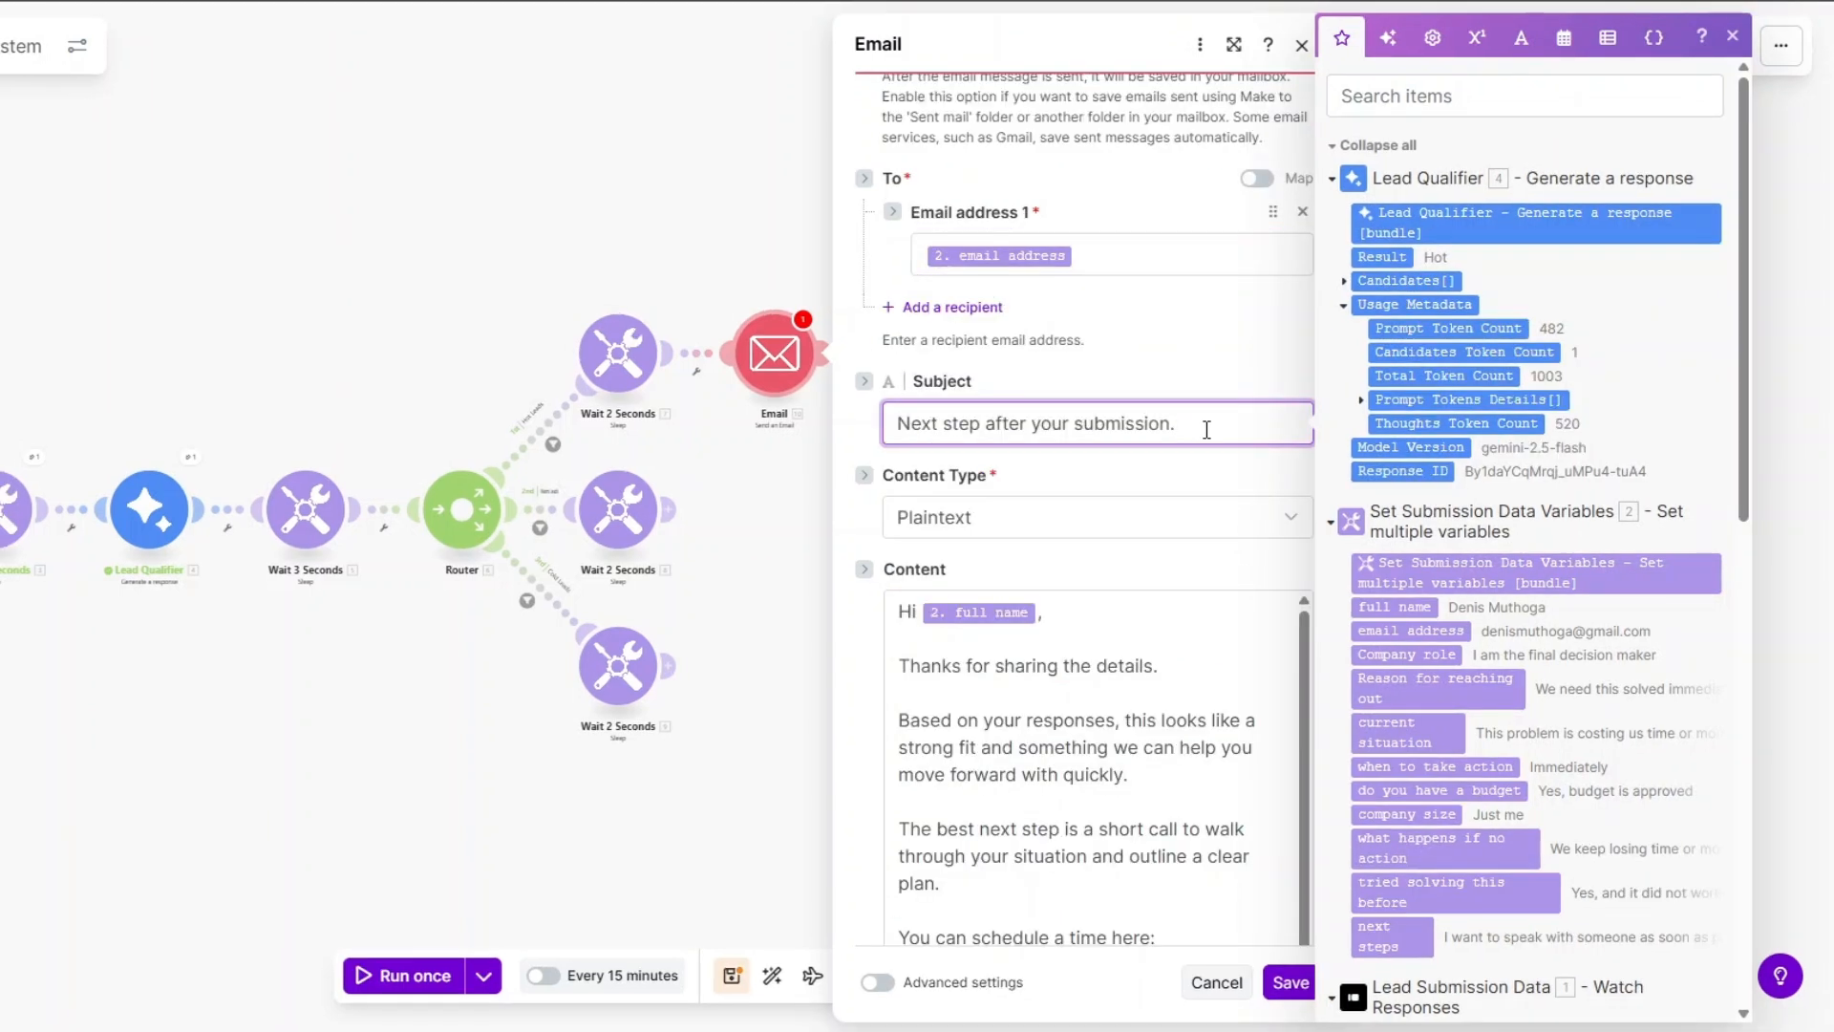
scroll(1206, 430, down, 2)
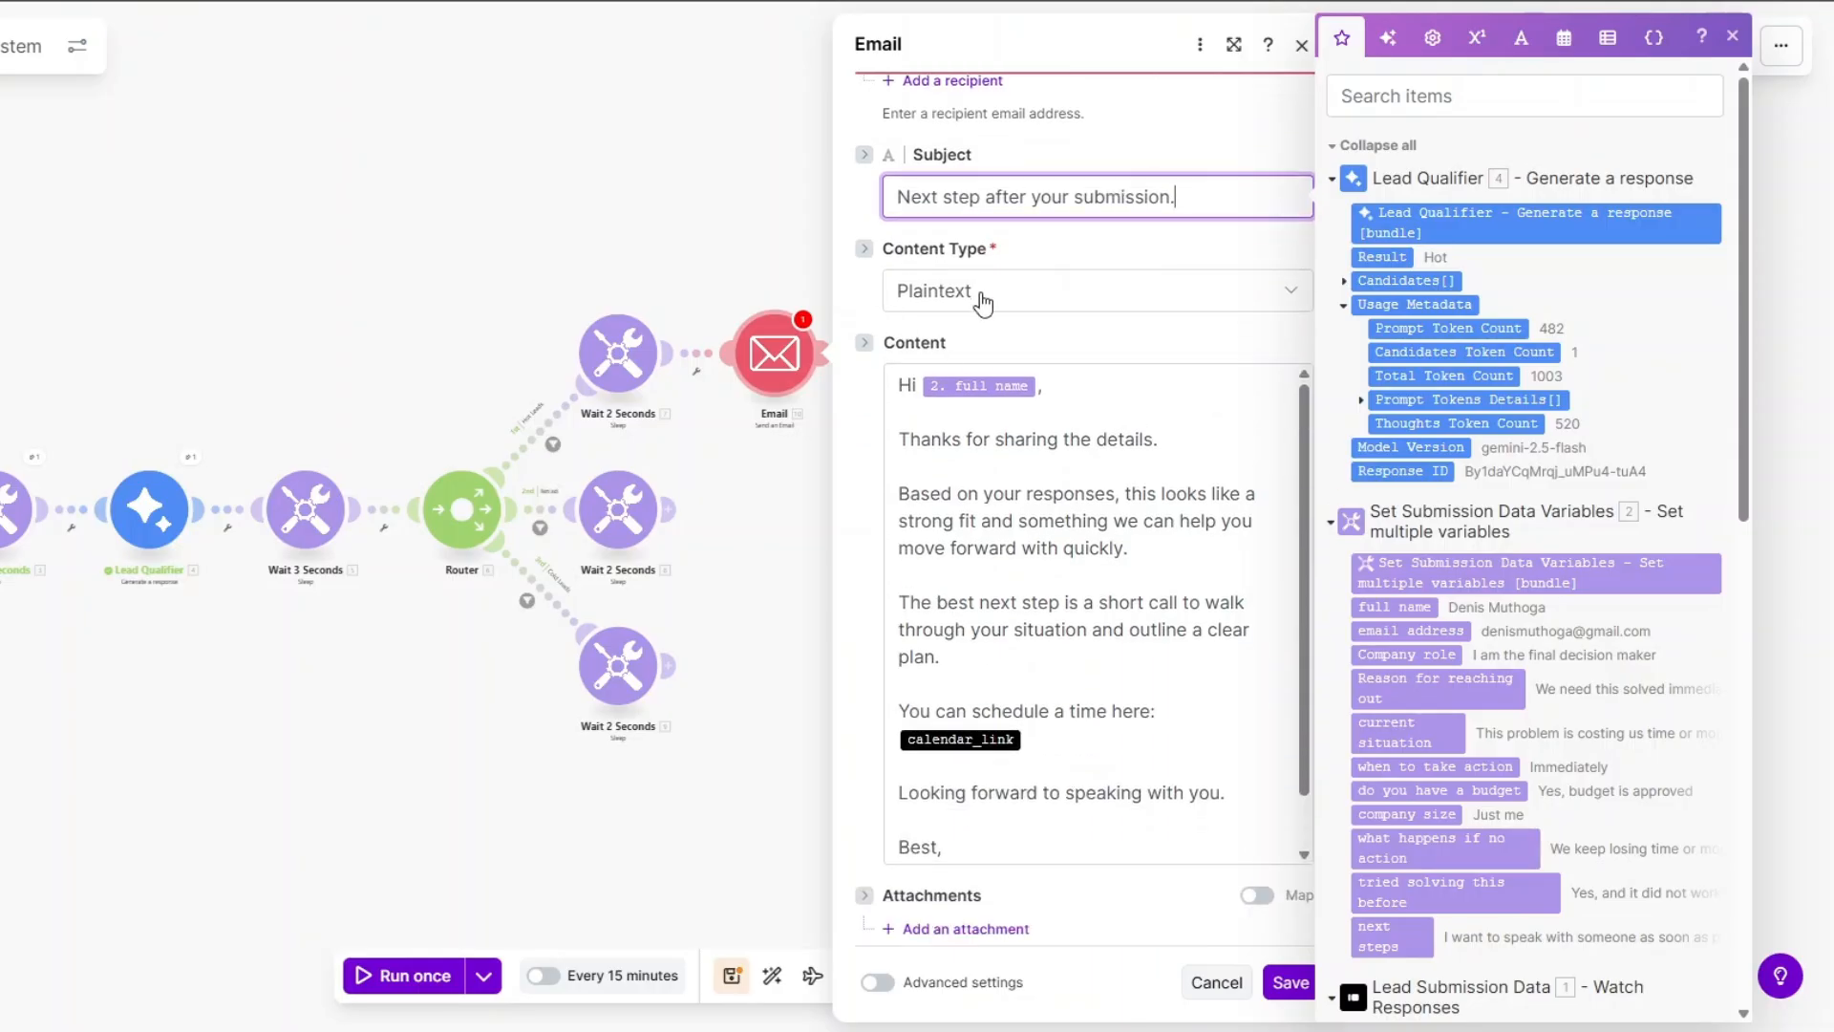
click(1142, 421)
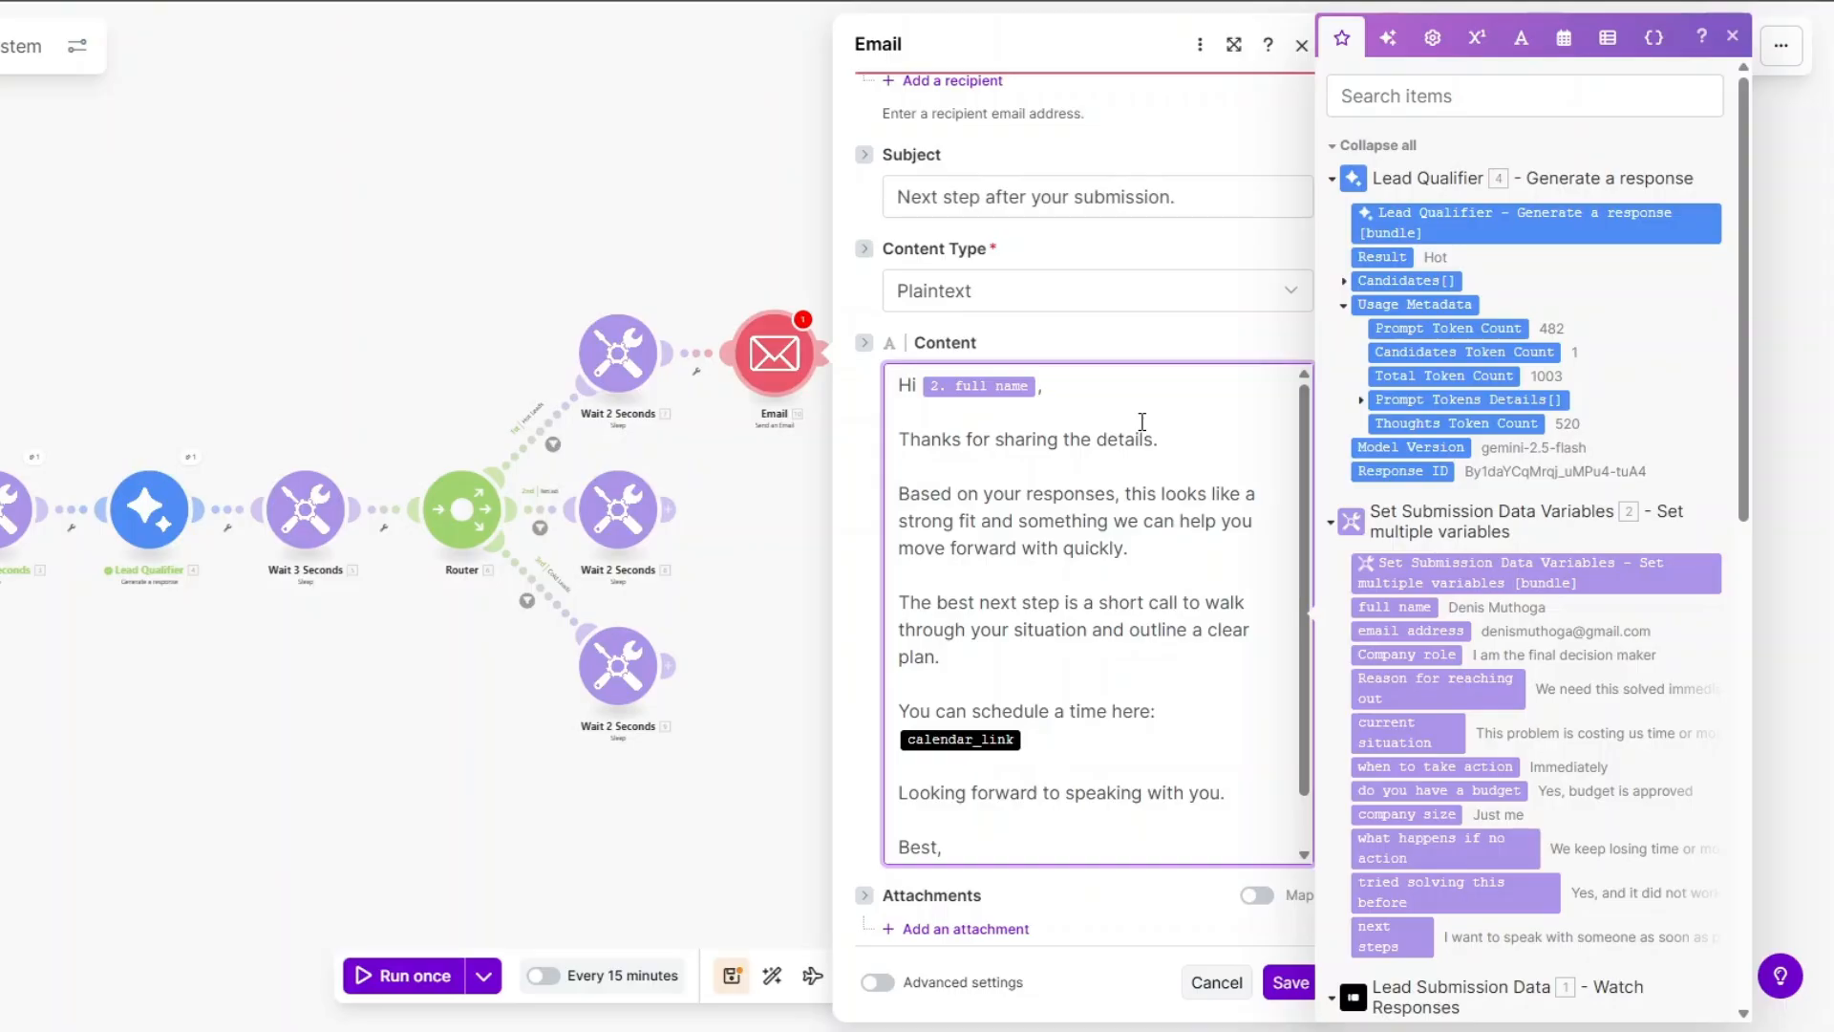
Check the email body's closing sign-off and save the Email module settings.
scroll(1181, 614, down, 1)
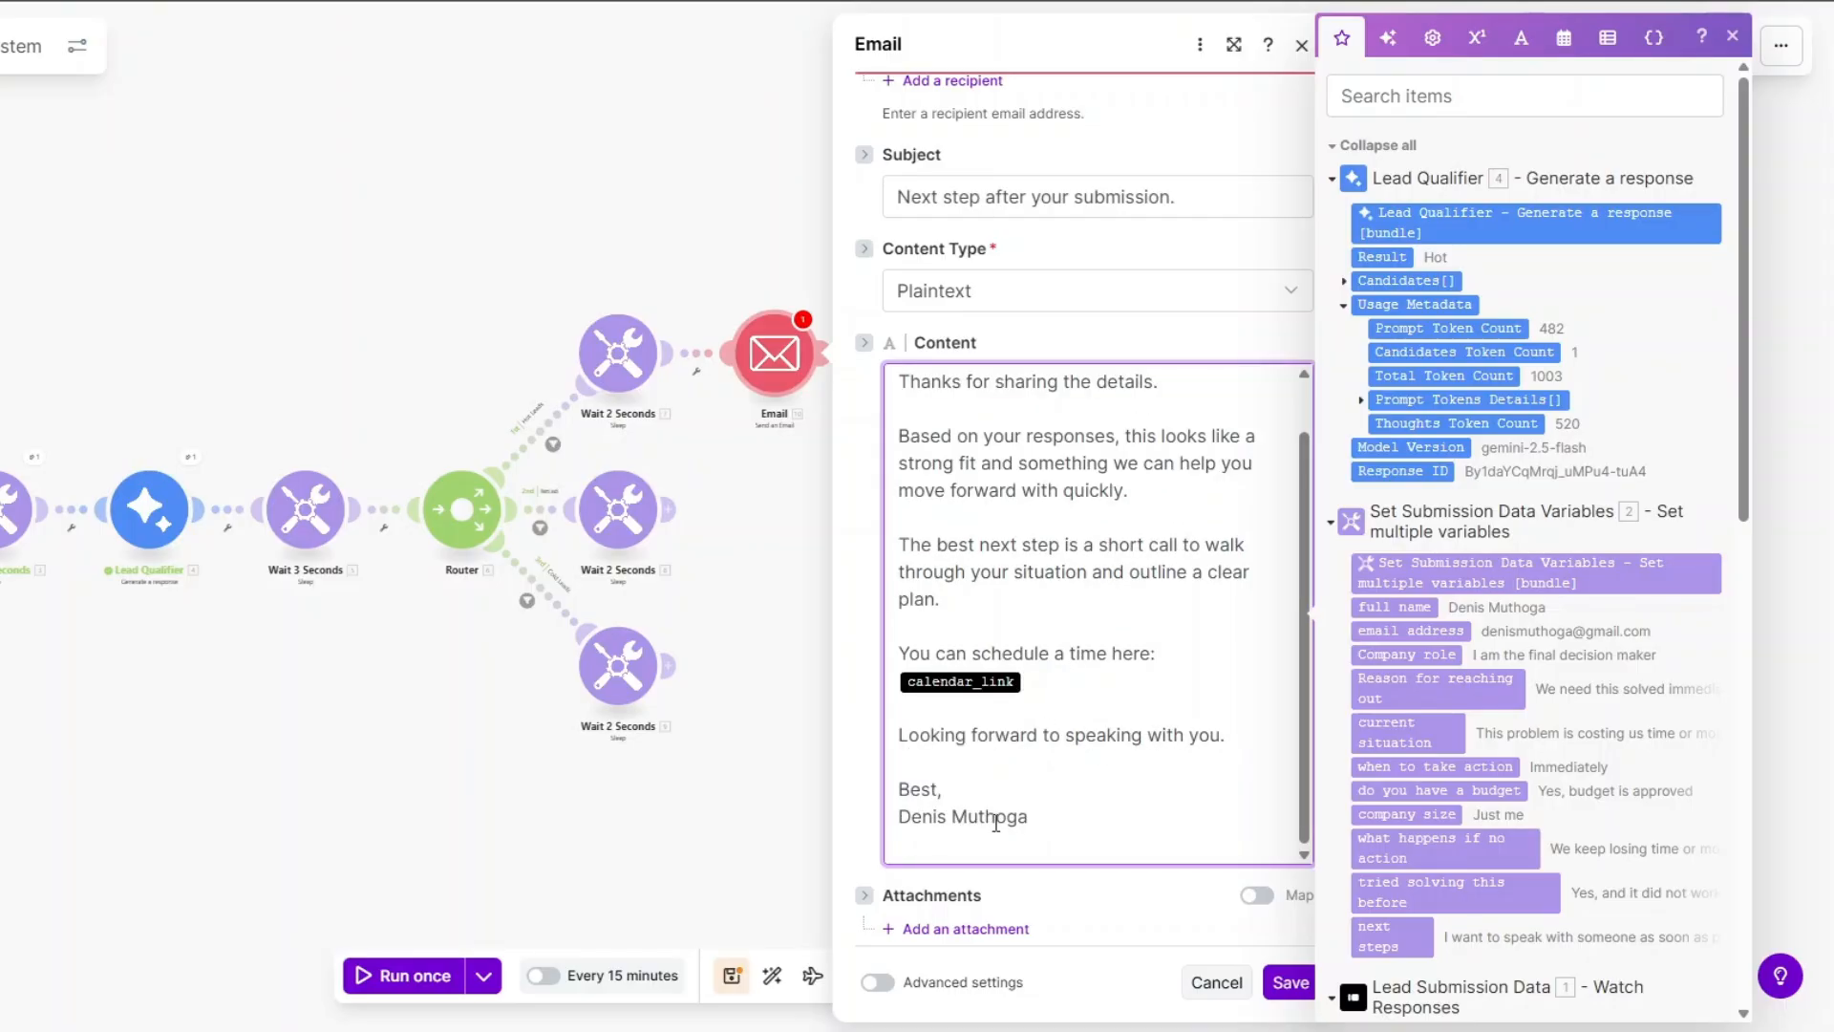
click(954, 849)
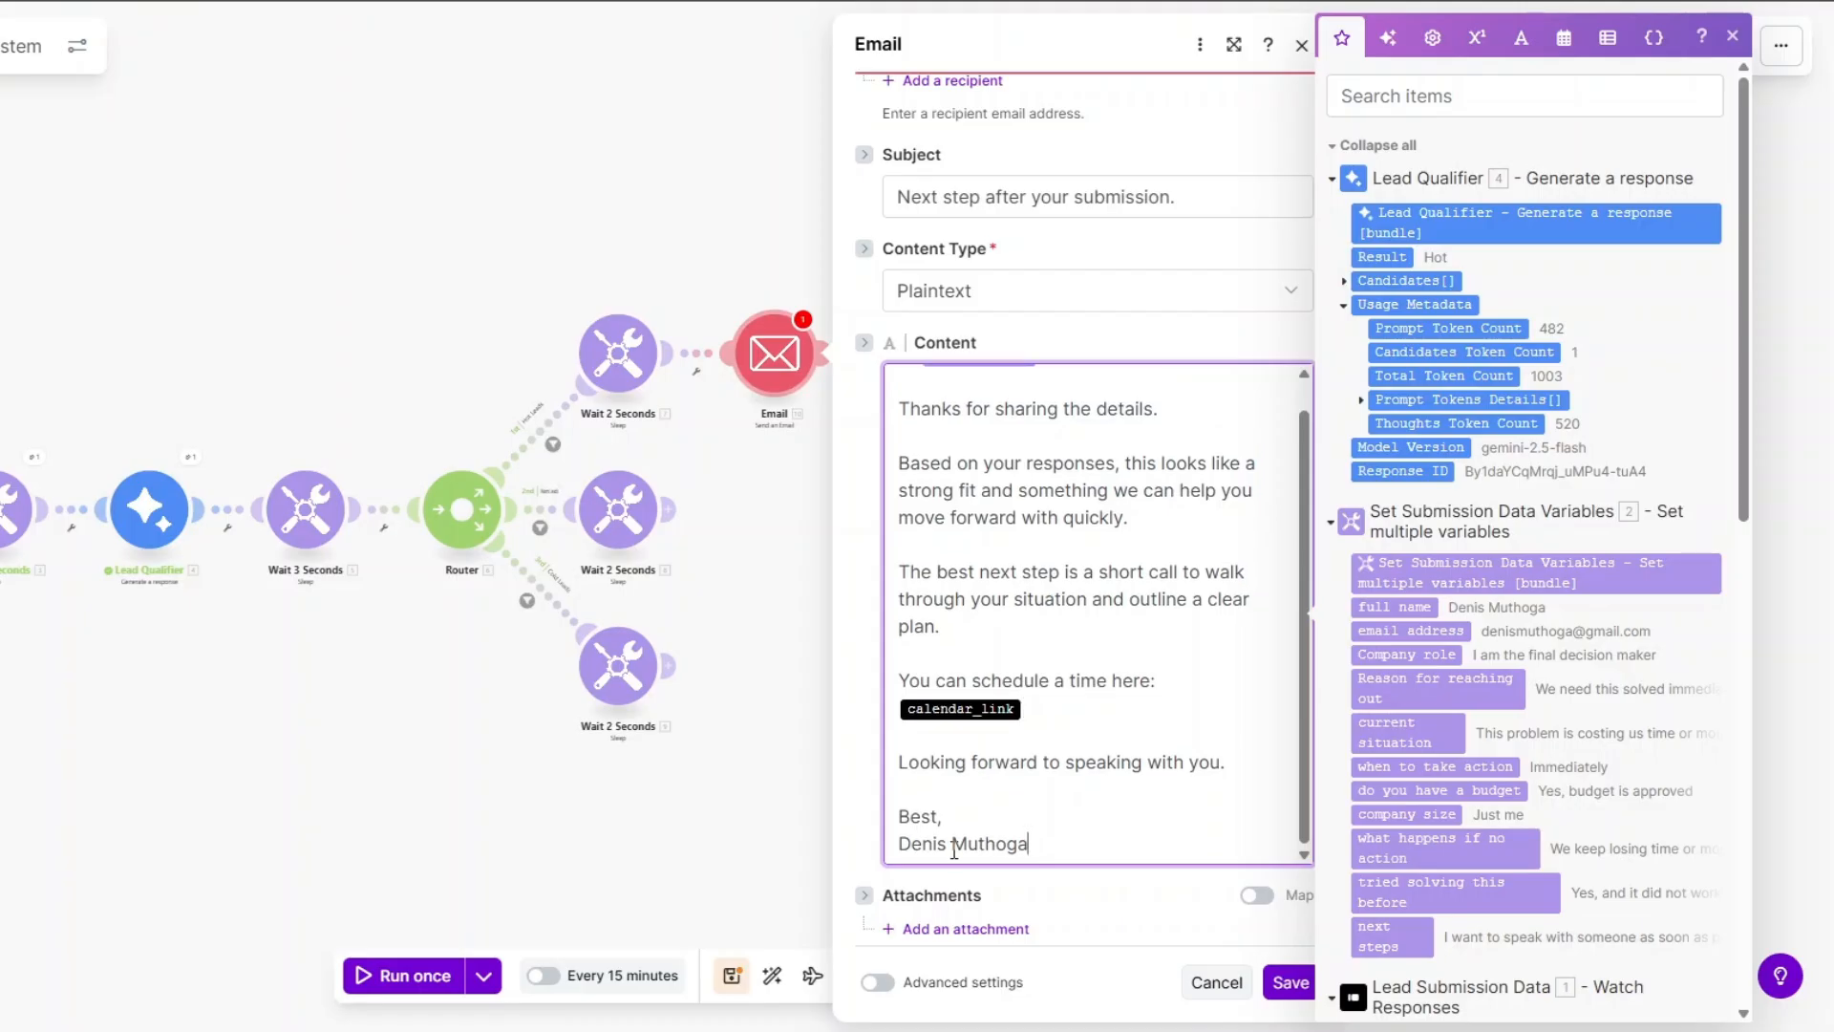
click(1277, 984)
Rename the top-branch email module to 'First Follow Up Email'.
right_click(778, 376)
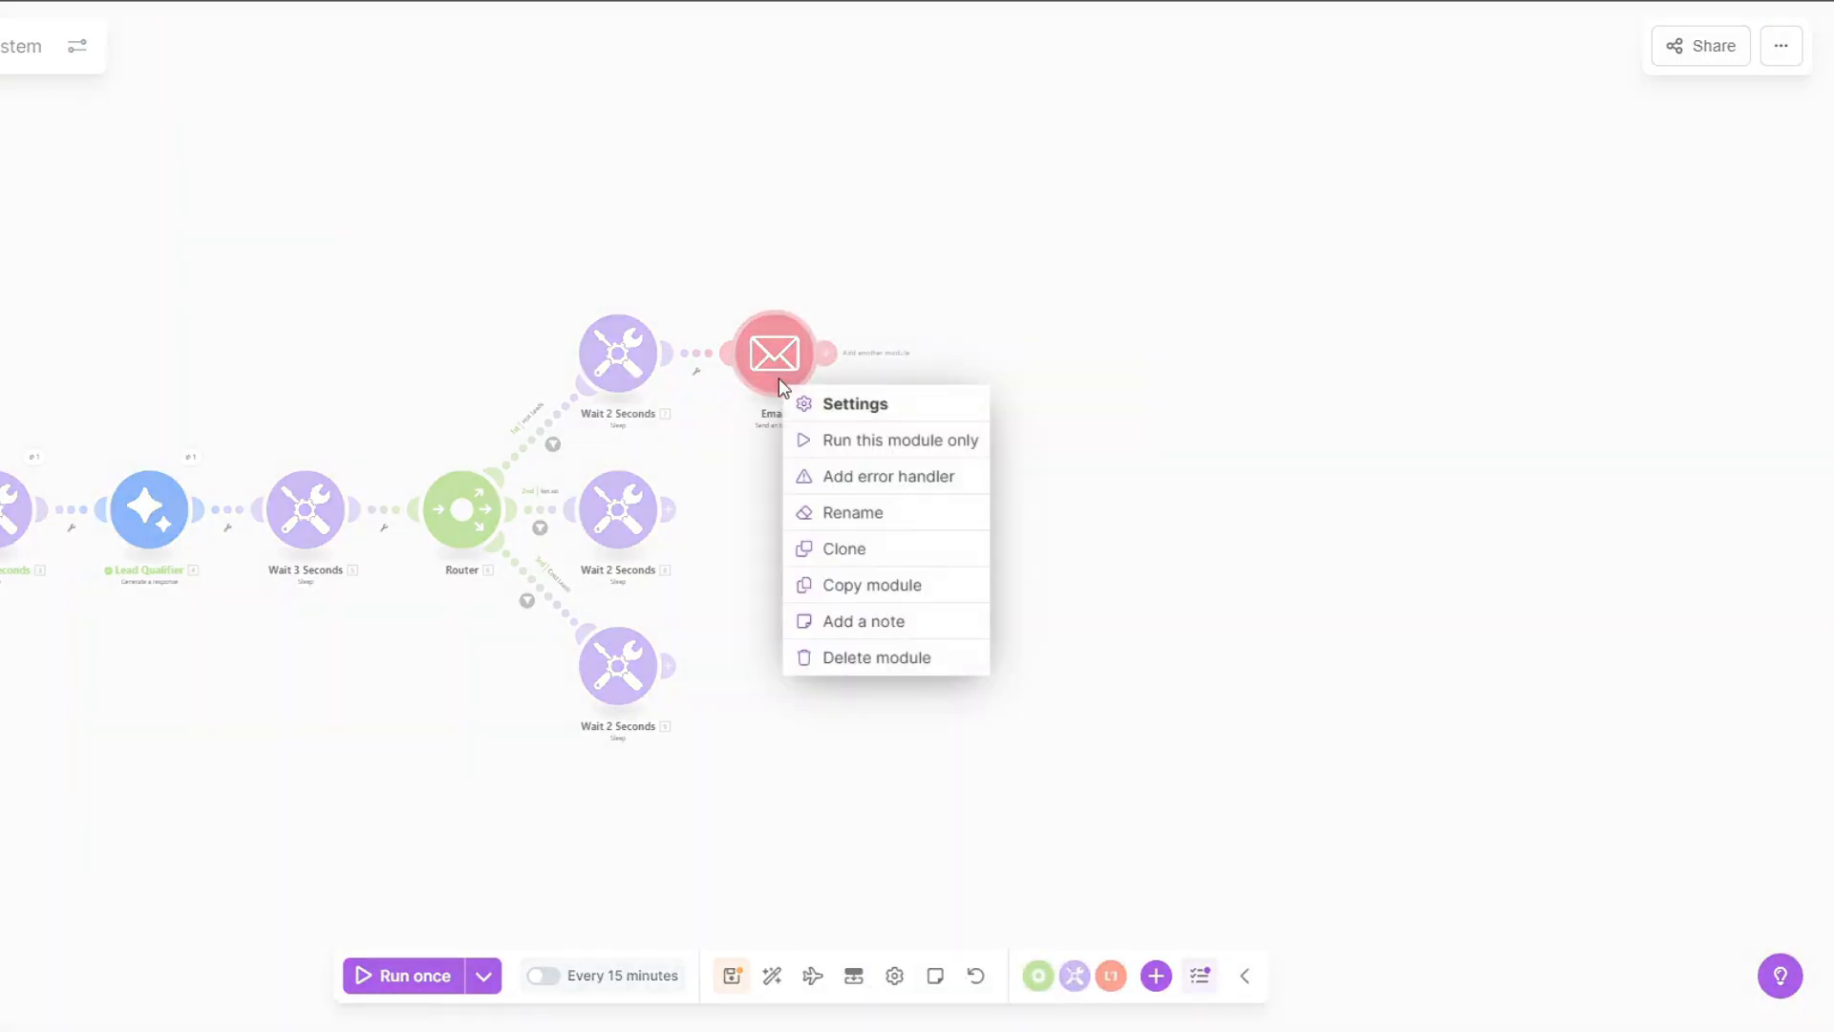
click(848, 512)
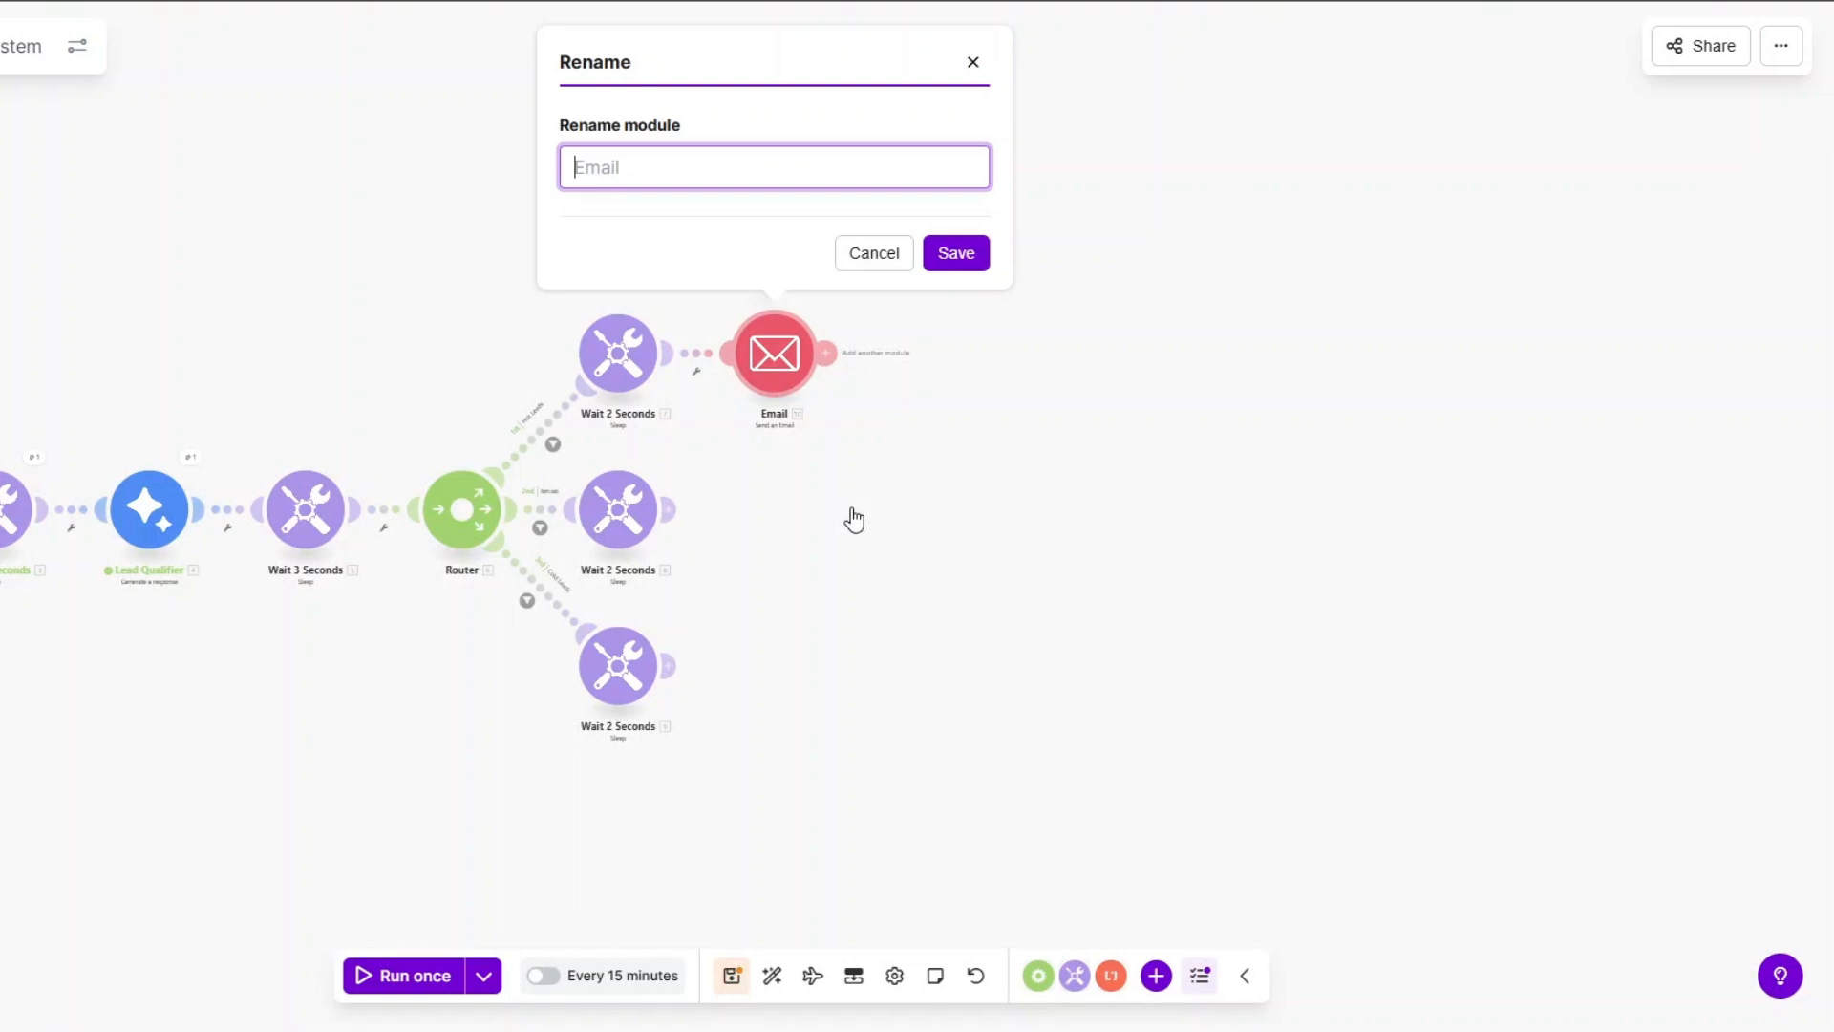
text(First Follow Up Email)
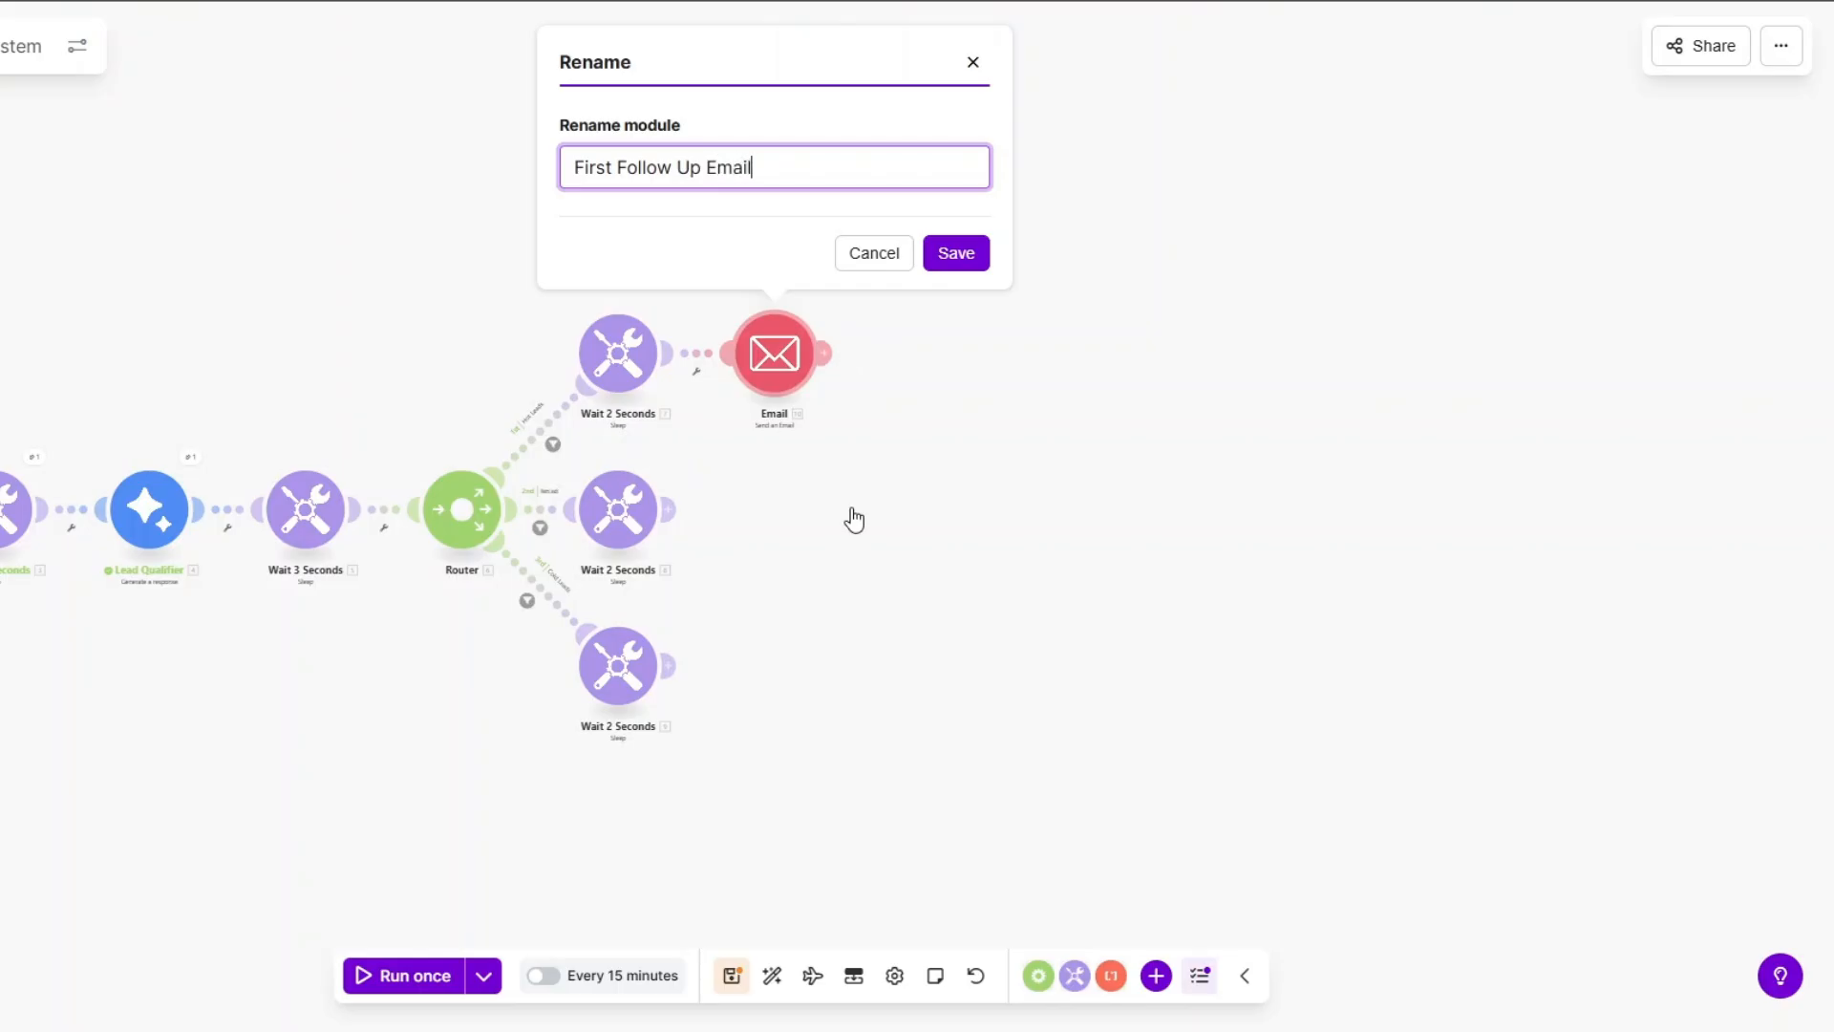
click(955, 254)
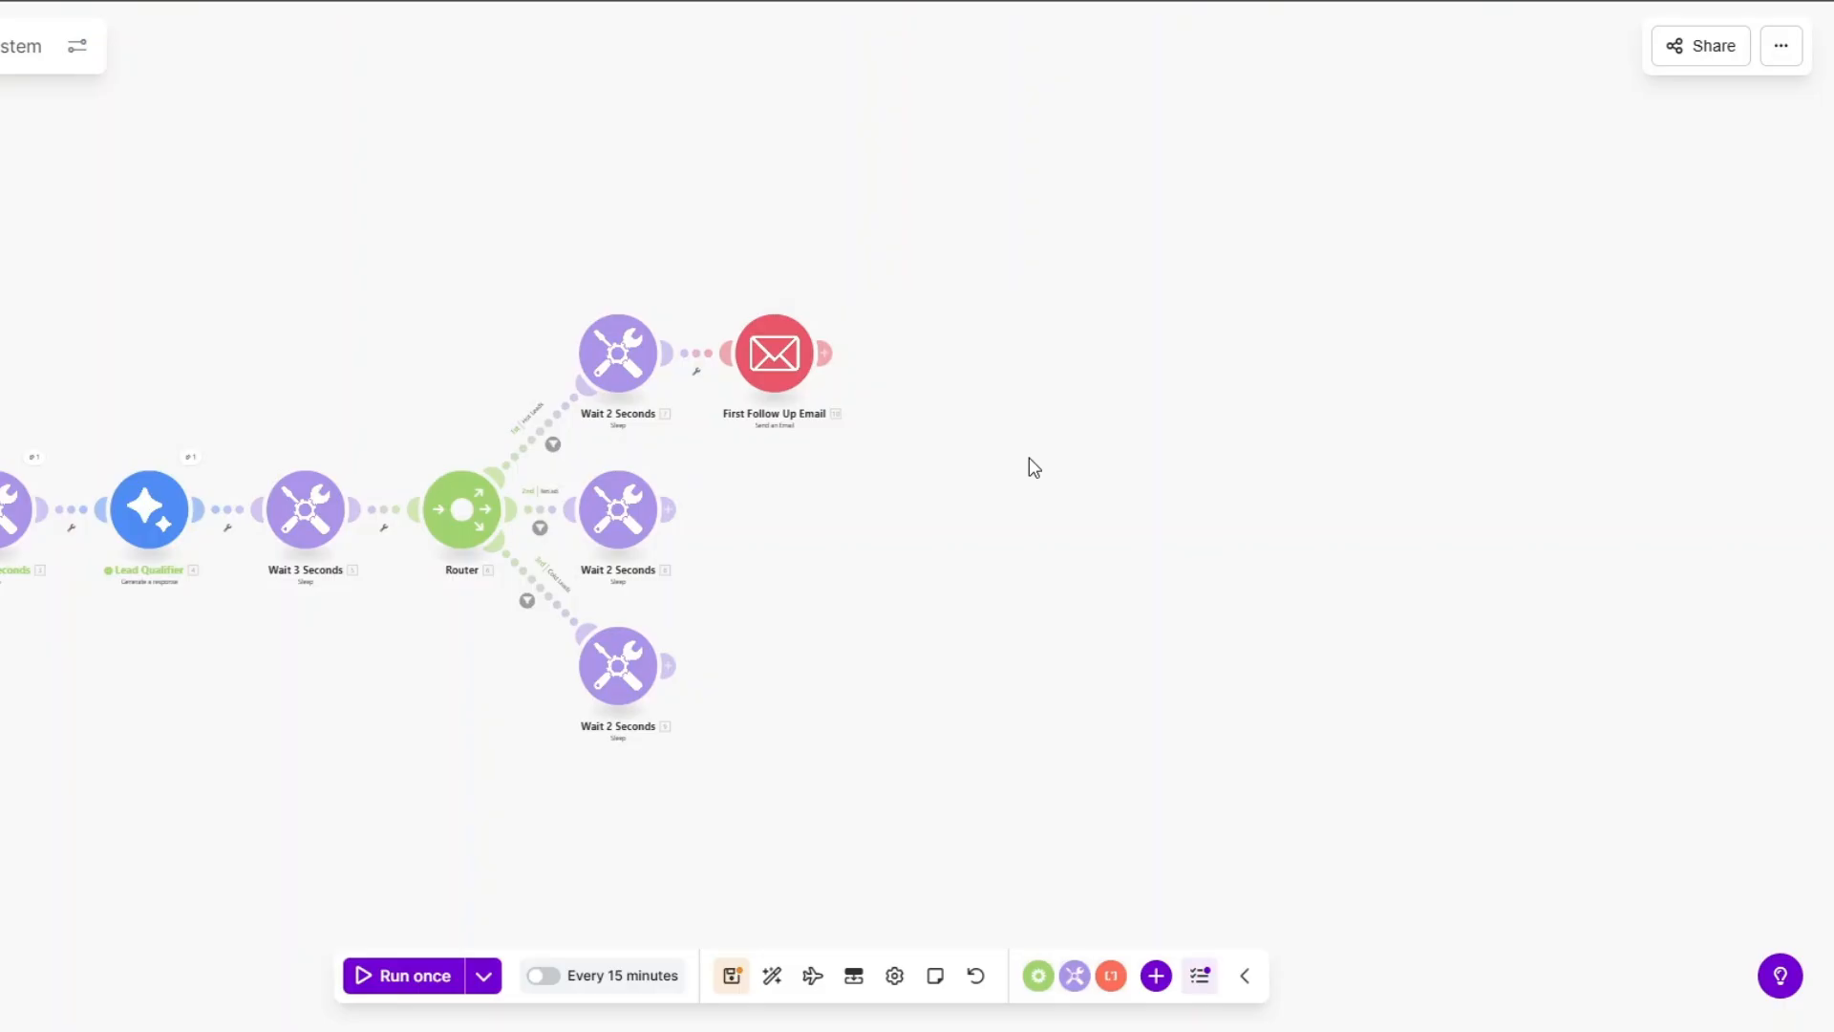
drag(409, 746, 722, 712)
drag(645, 662, 420, 663)
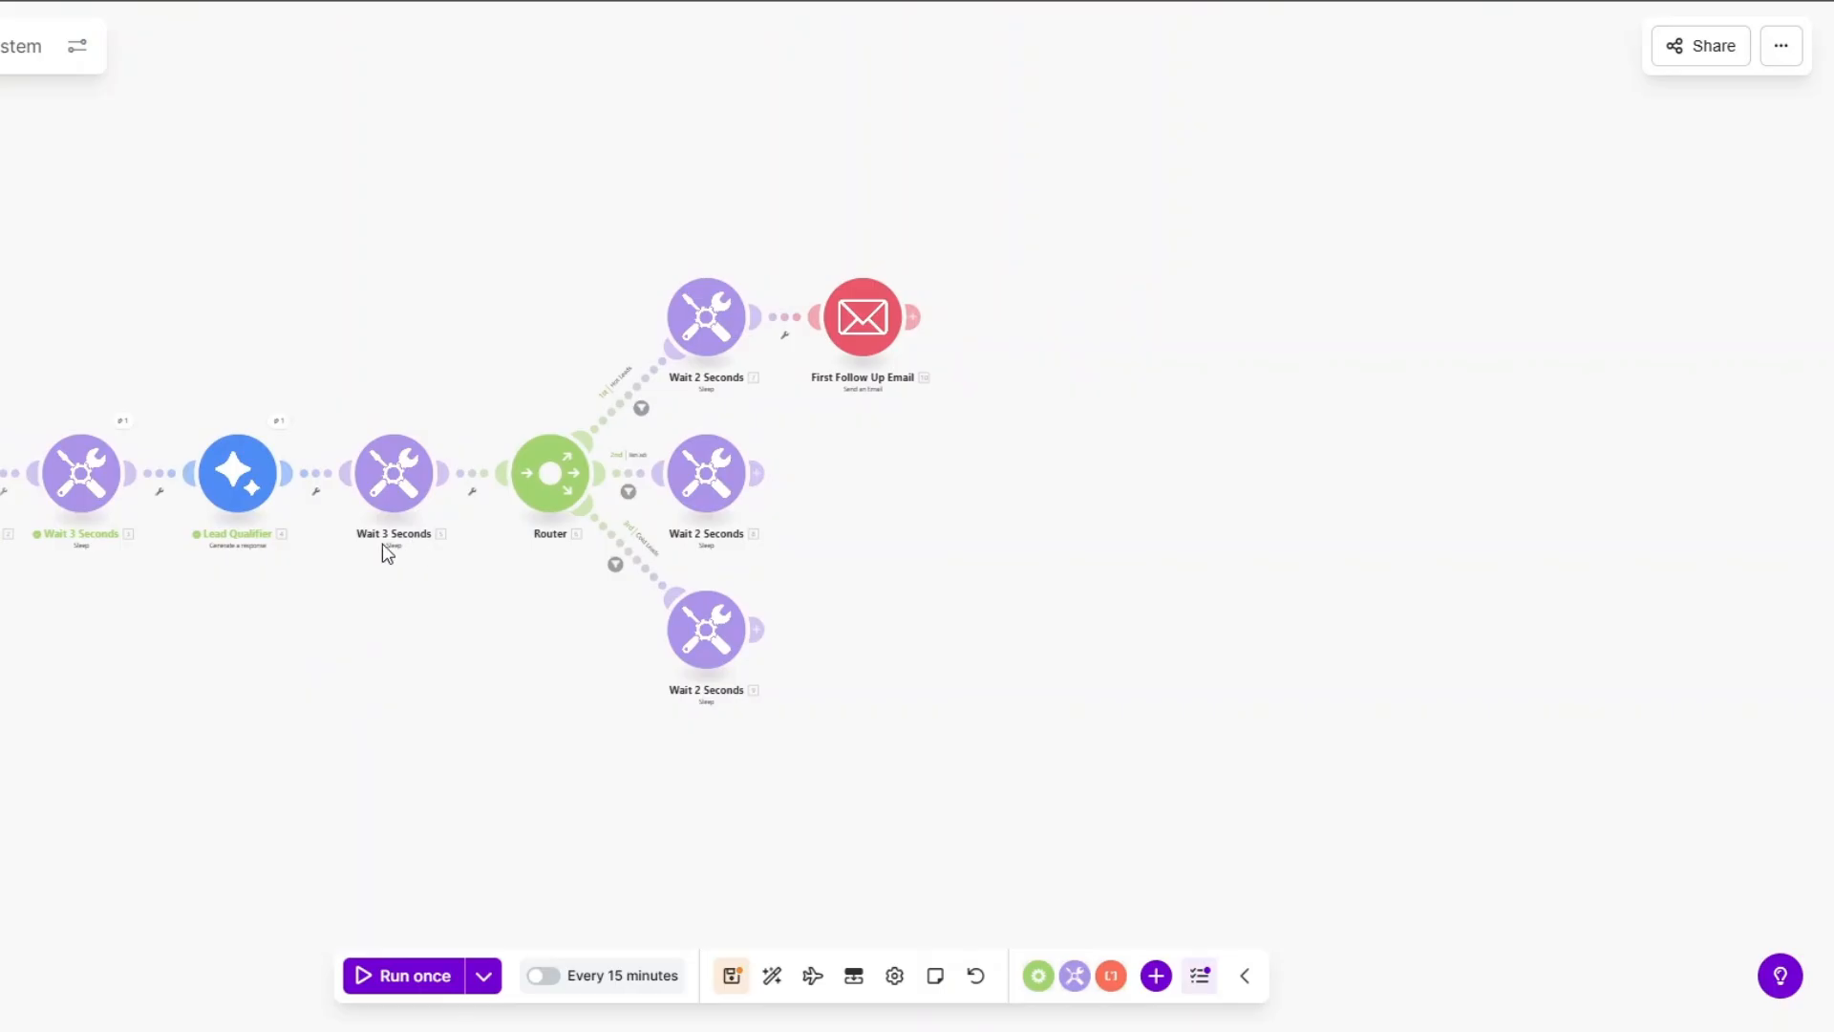
drag(881, 568, 831, 573)
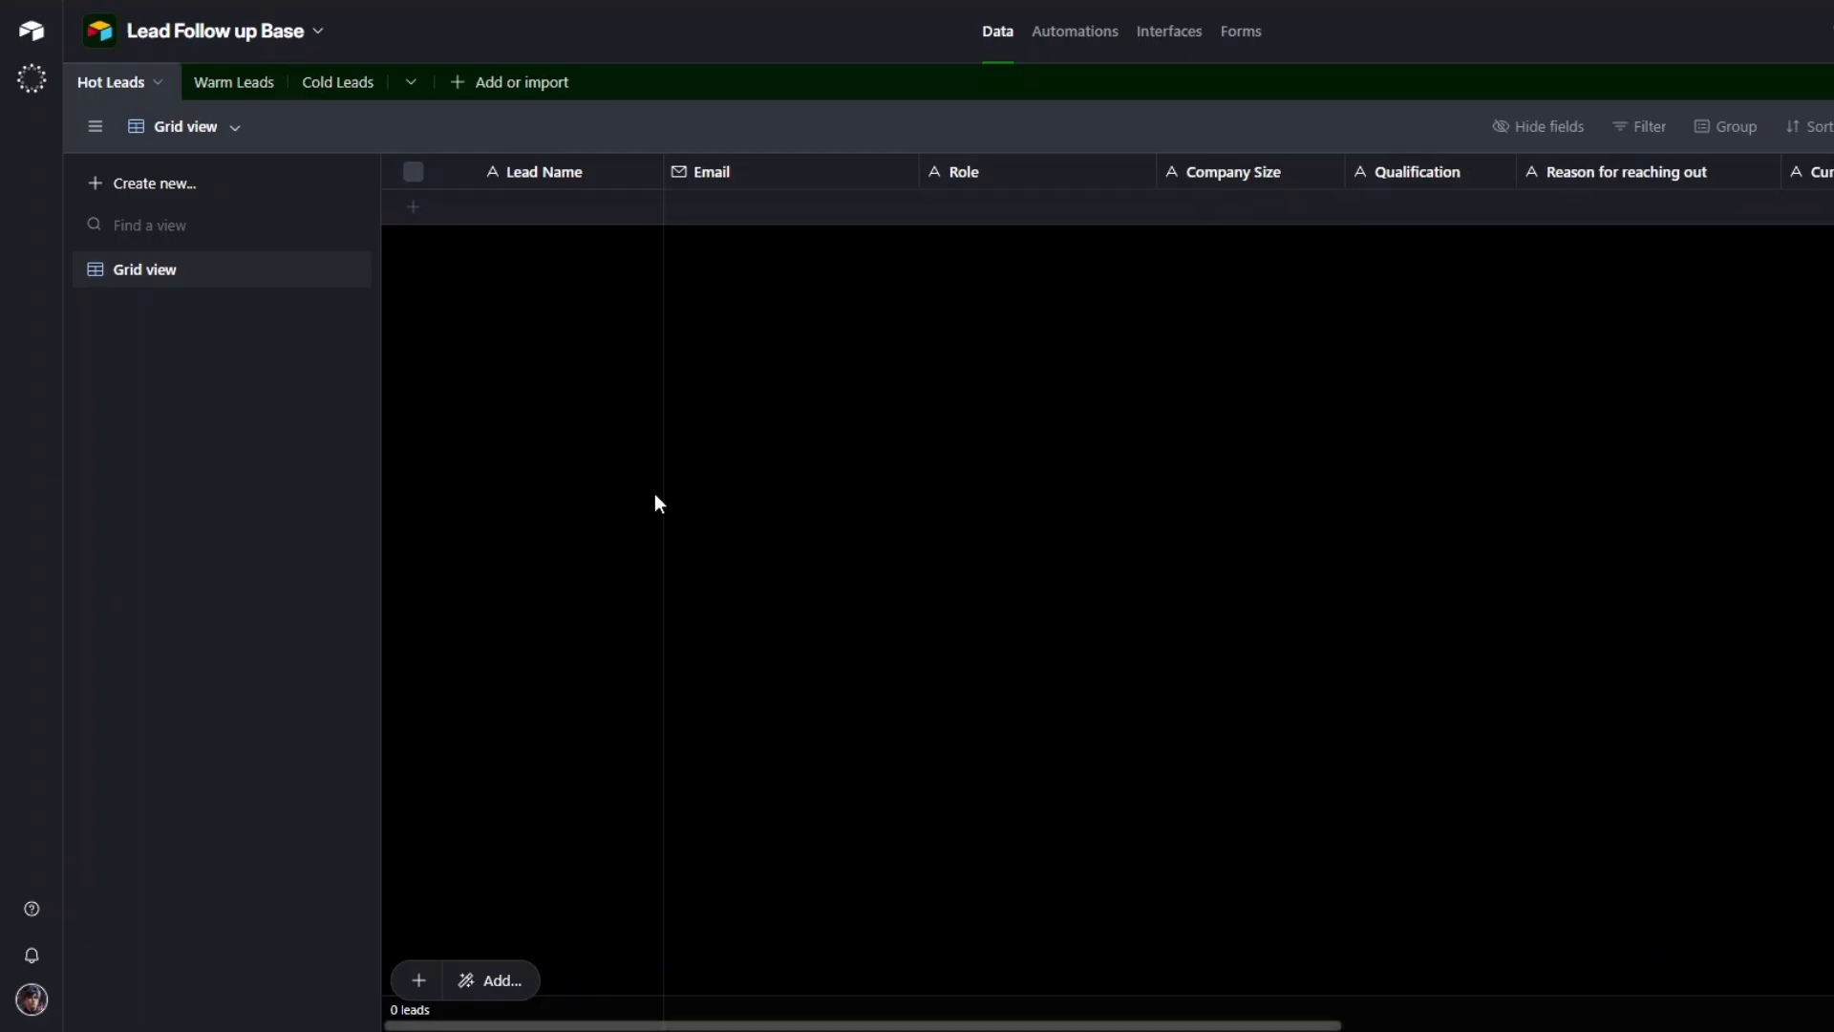
Review the empty Hot Leads, Warm Leads and Cold Leads tables and their columns in Airtable.
click(233, 82)
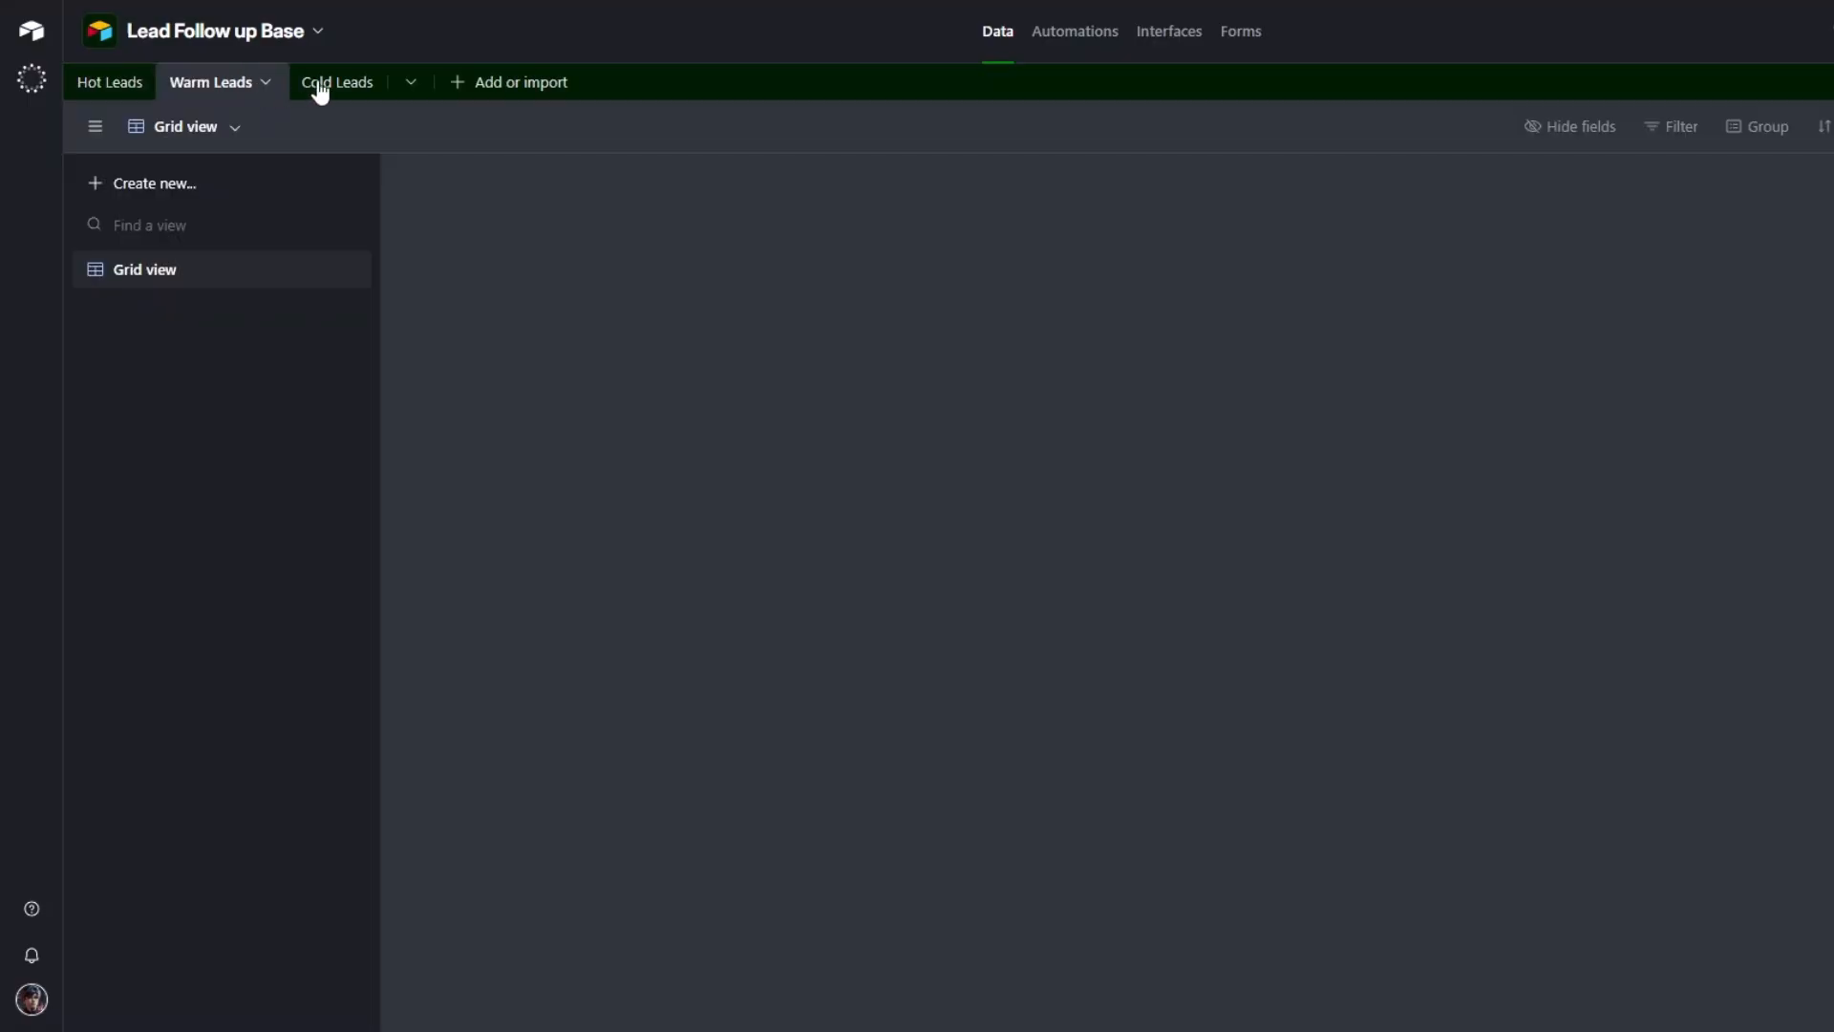
click(330, 86)
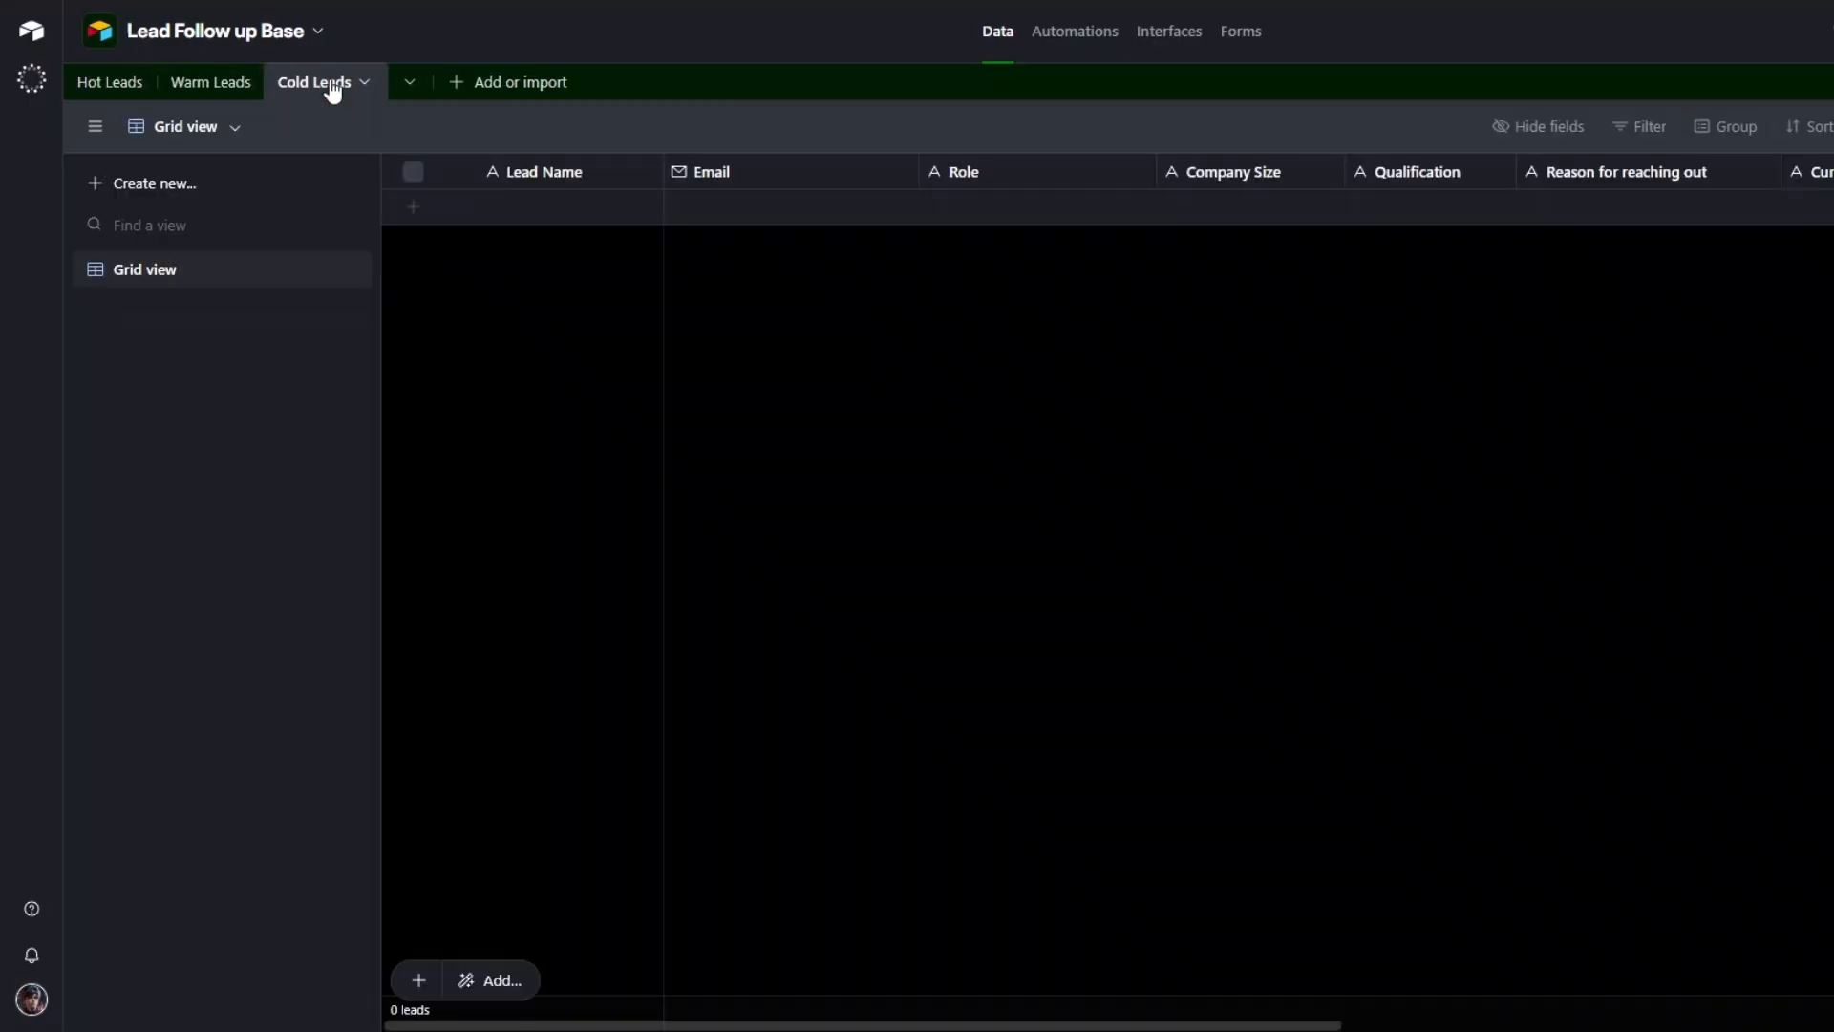
click(138, 86)
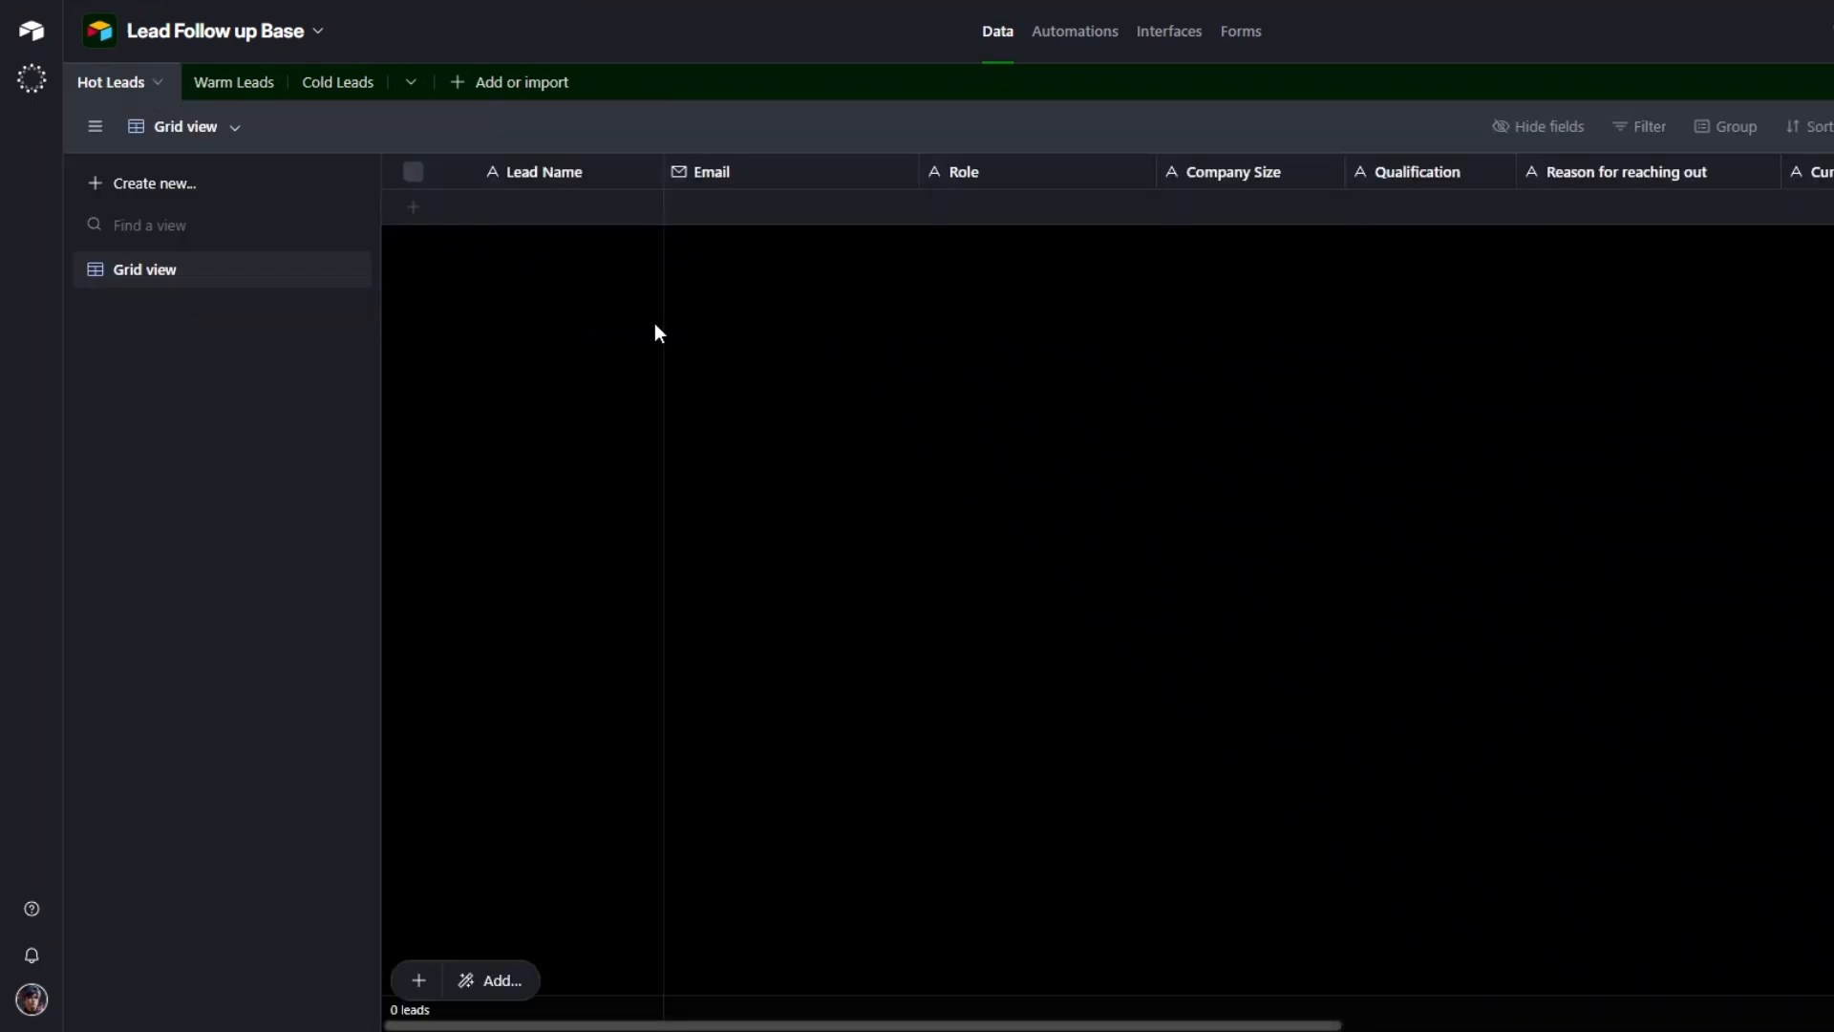
click(237, 83)
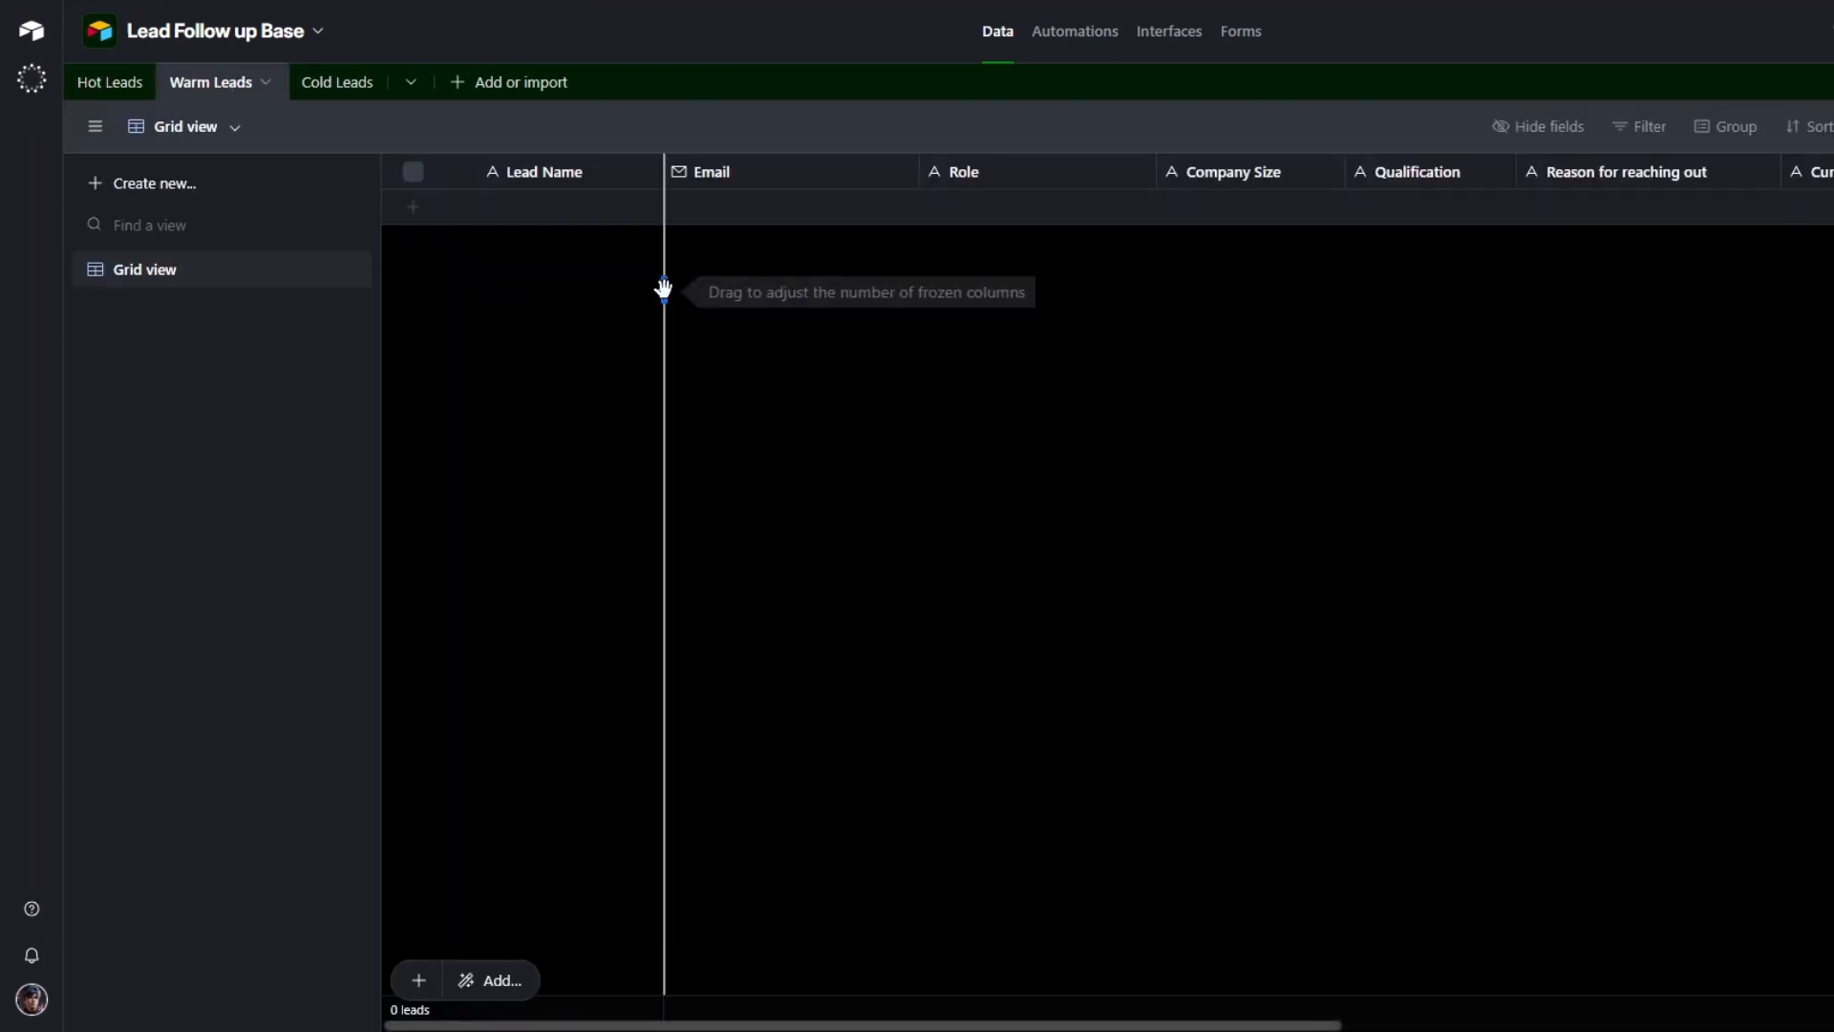
click(346, 84)
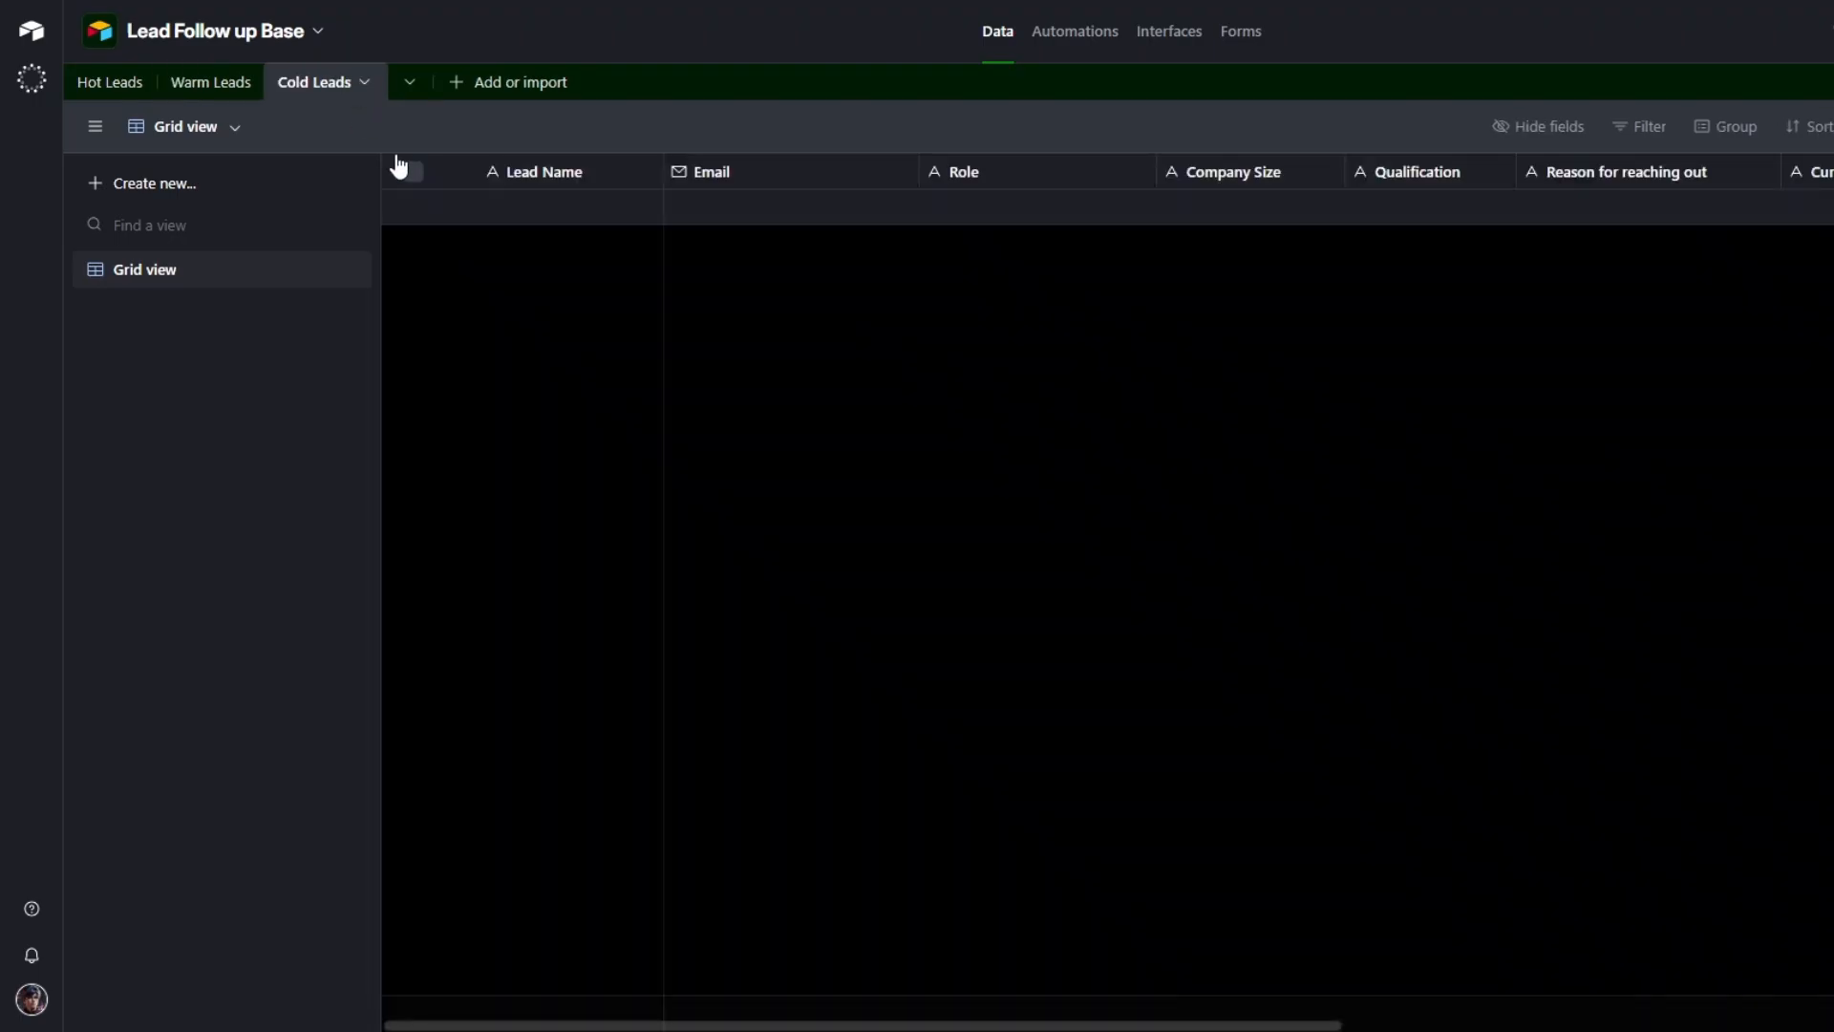
click(107, 84)
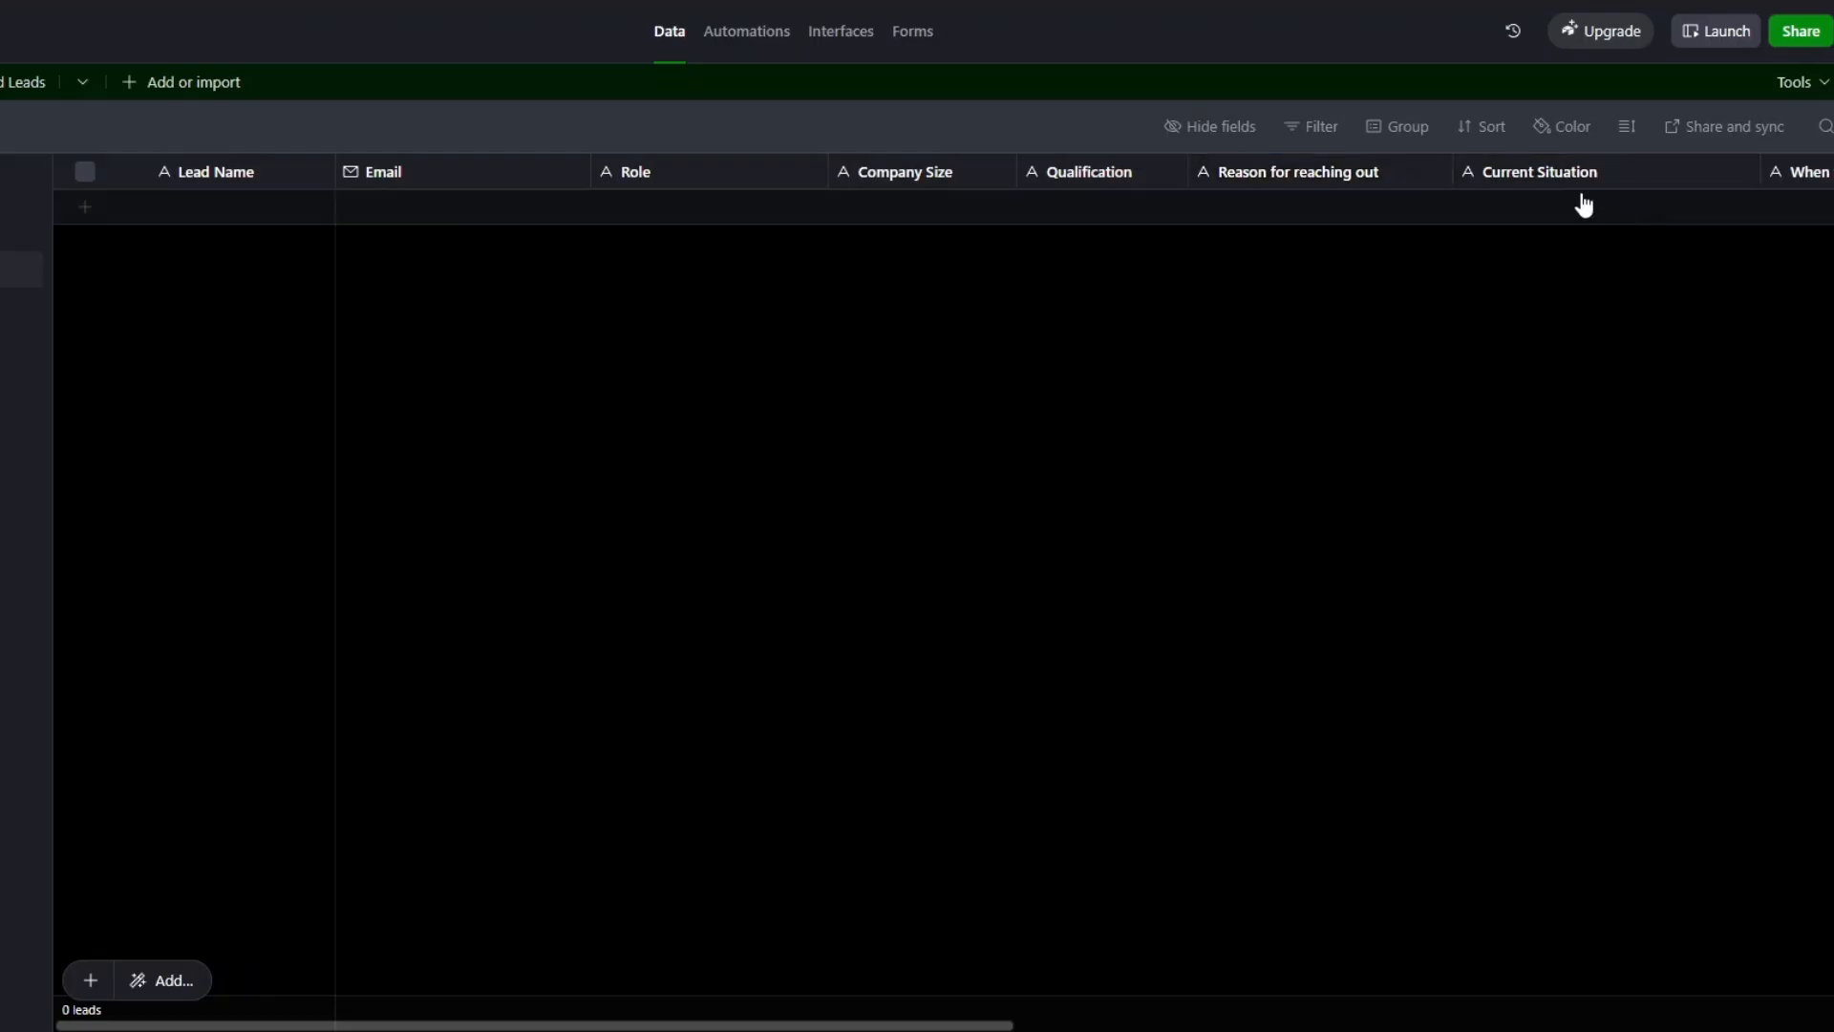
drag(777, 1024, 1200, 823)
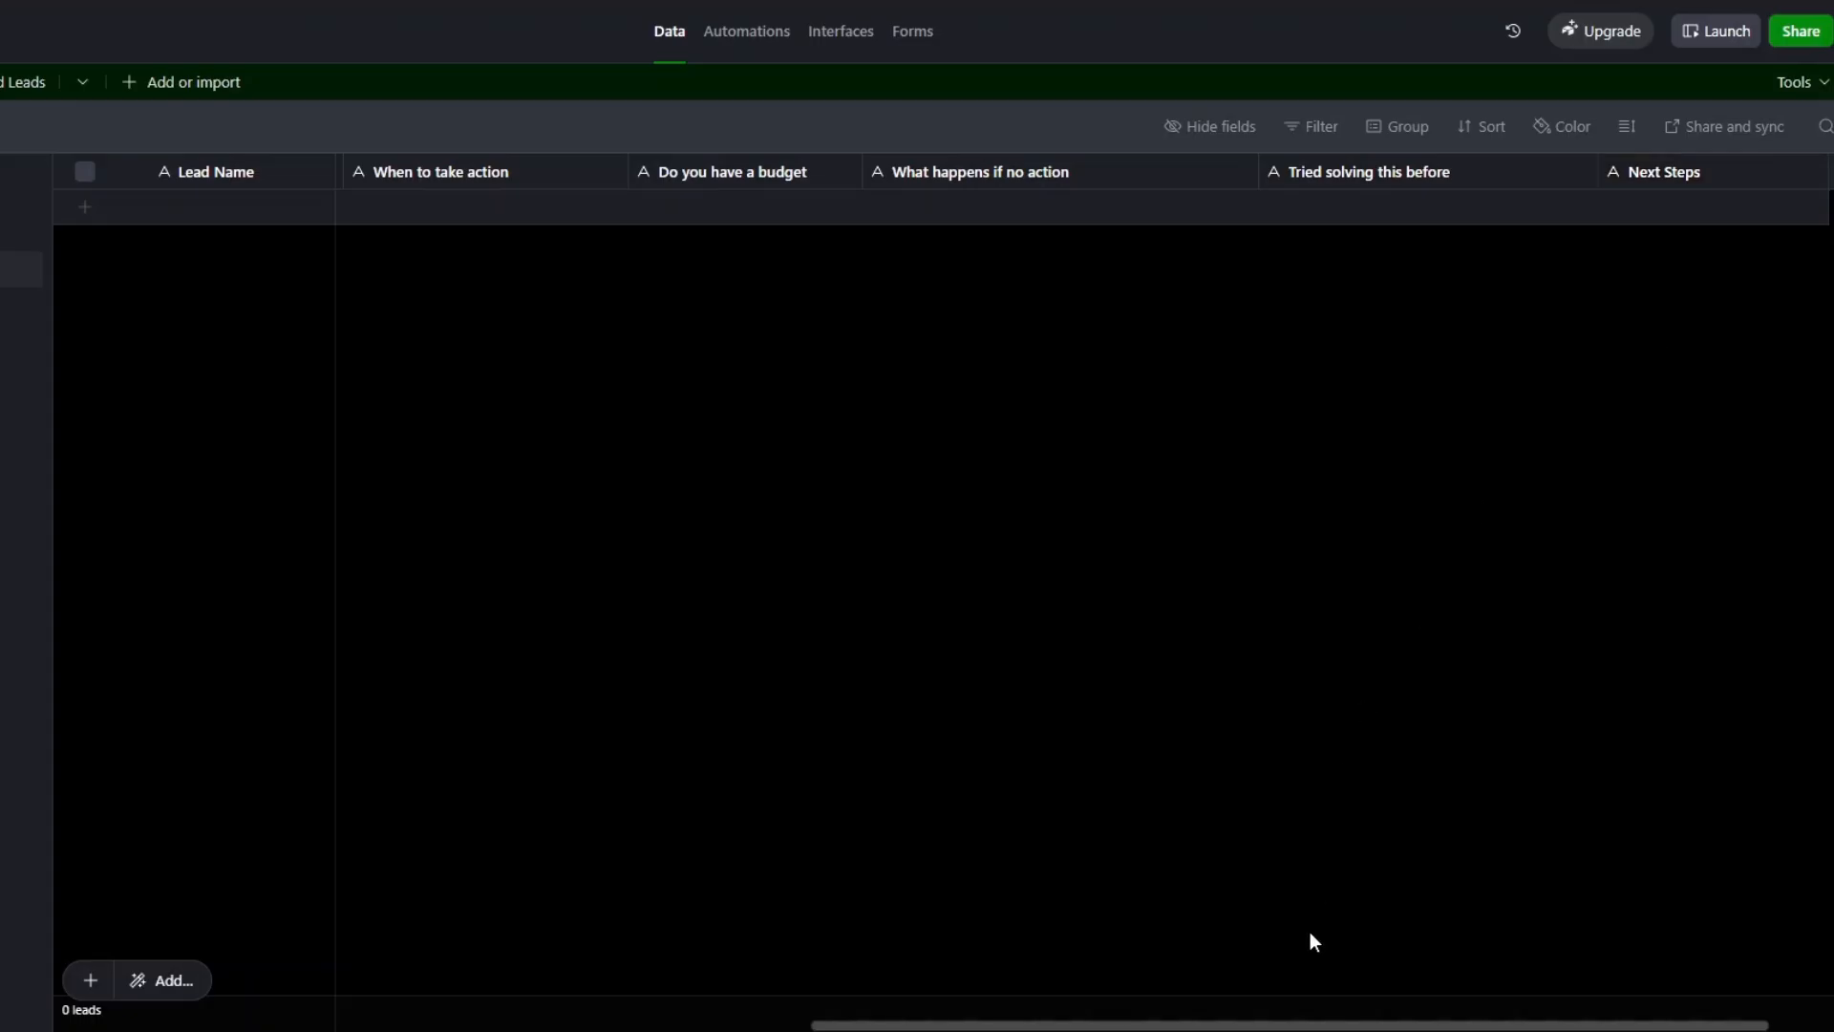
drag(1302, 1024, 340, 966)
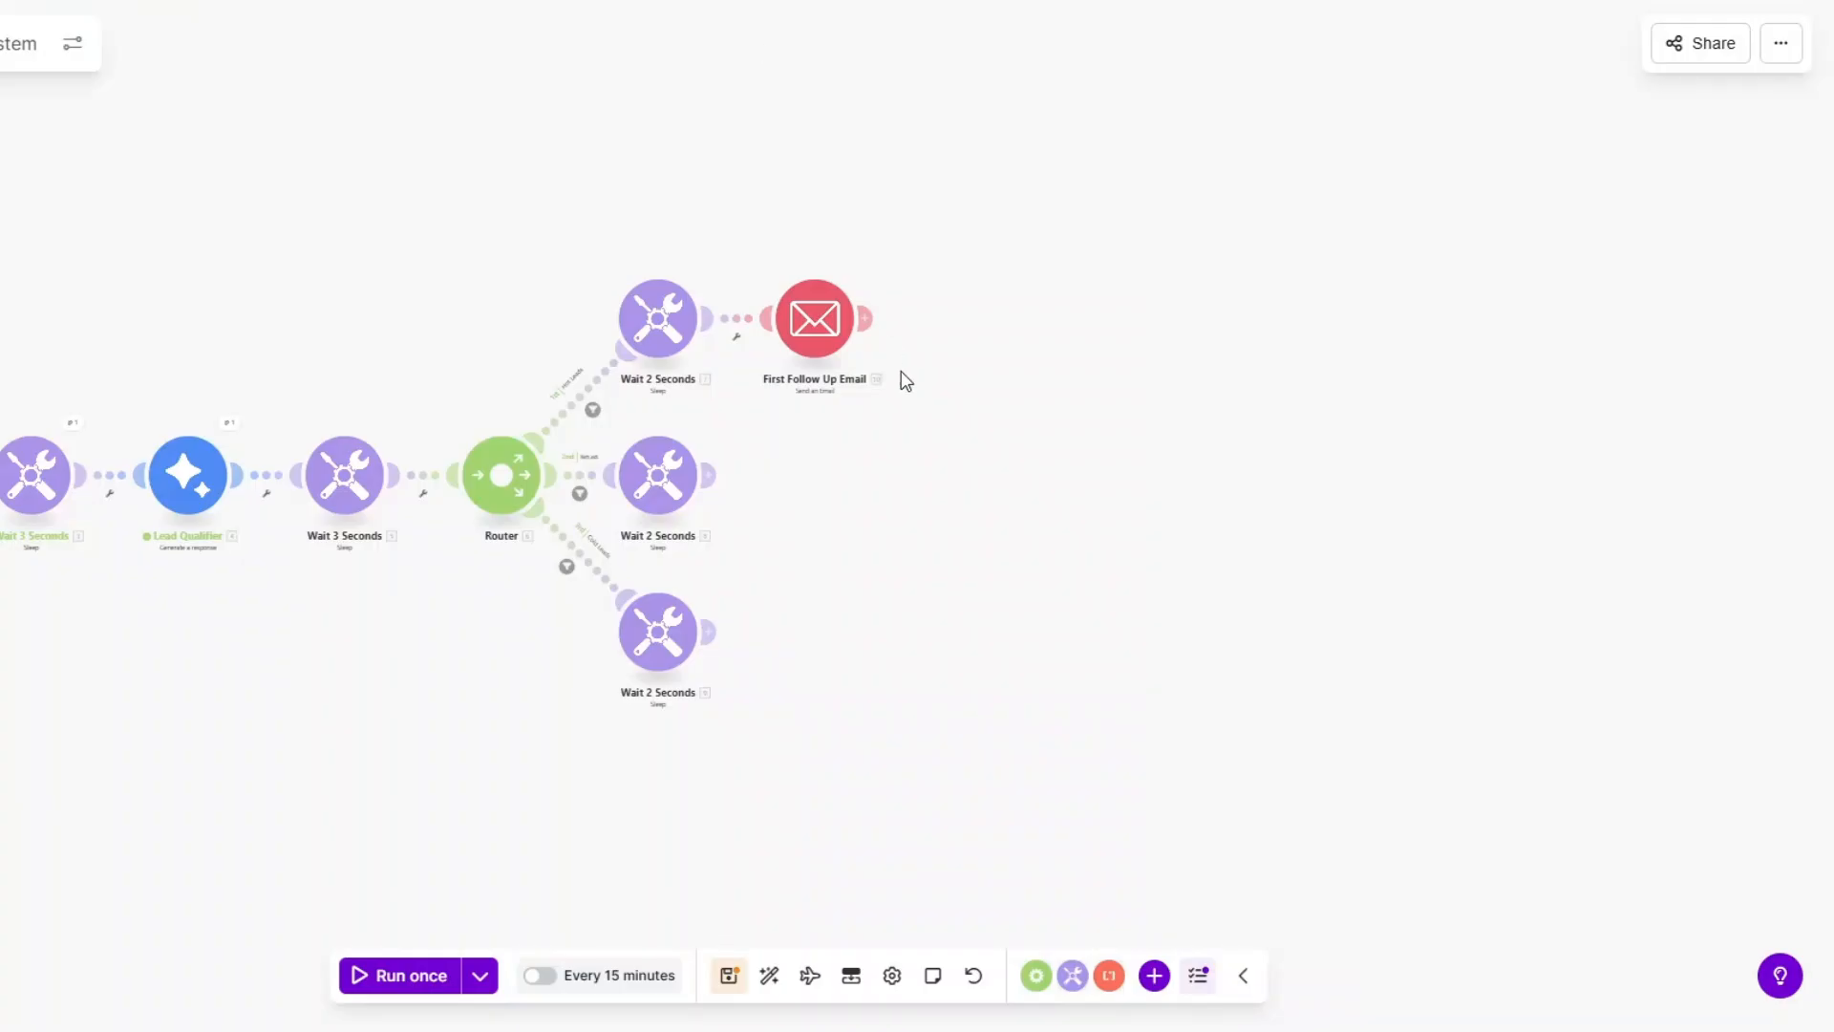
Add an Airtable create-record module after First Follow Up Email, keeping the existing connection.
click(877, 323)
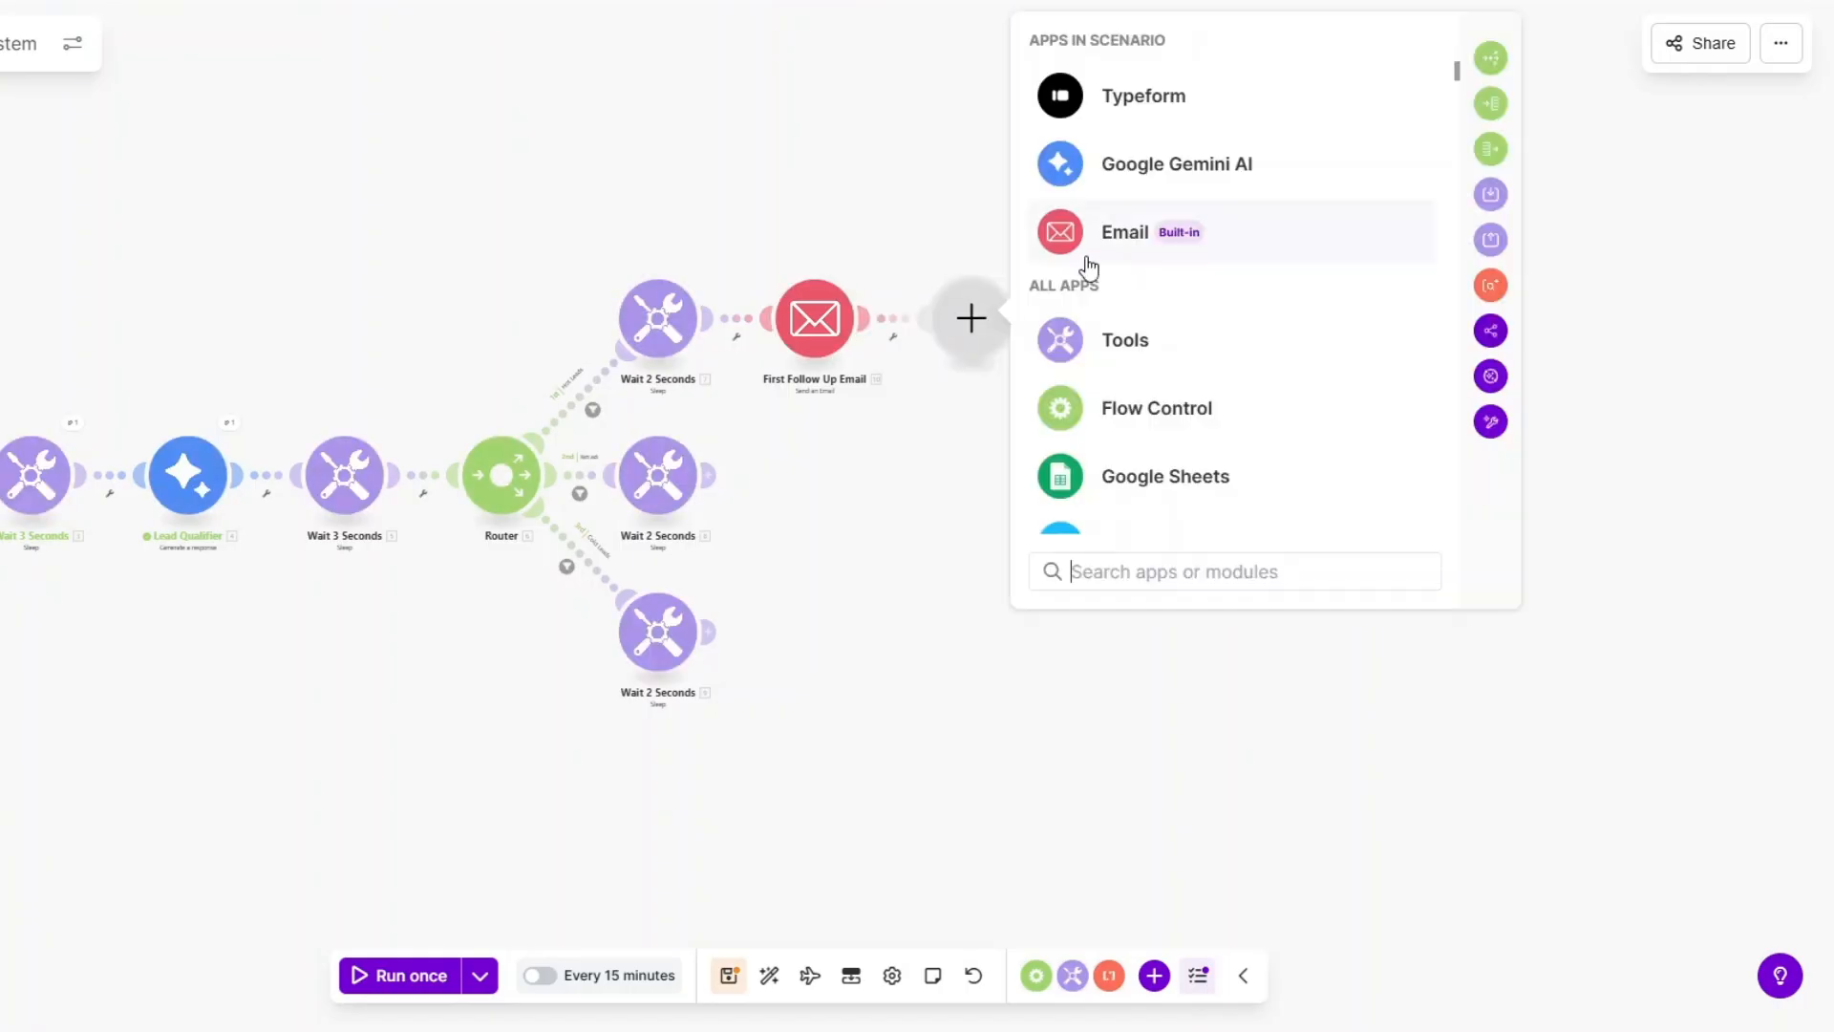
scroll(1145, 409, down, 3)
click(1105, 313)
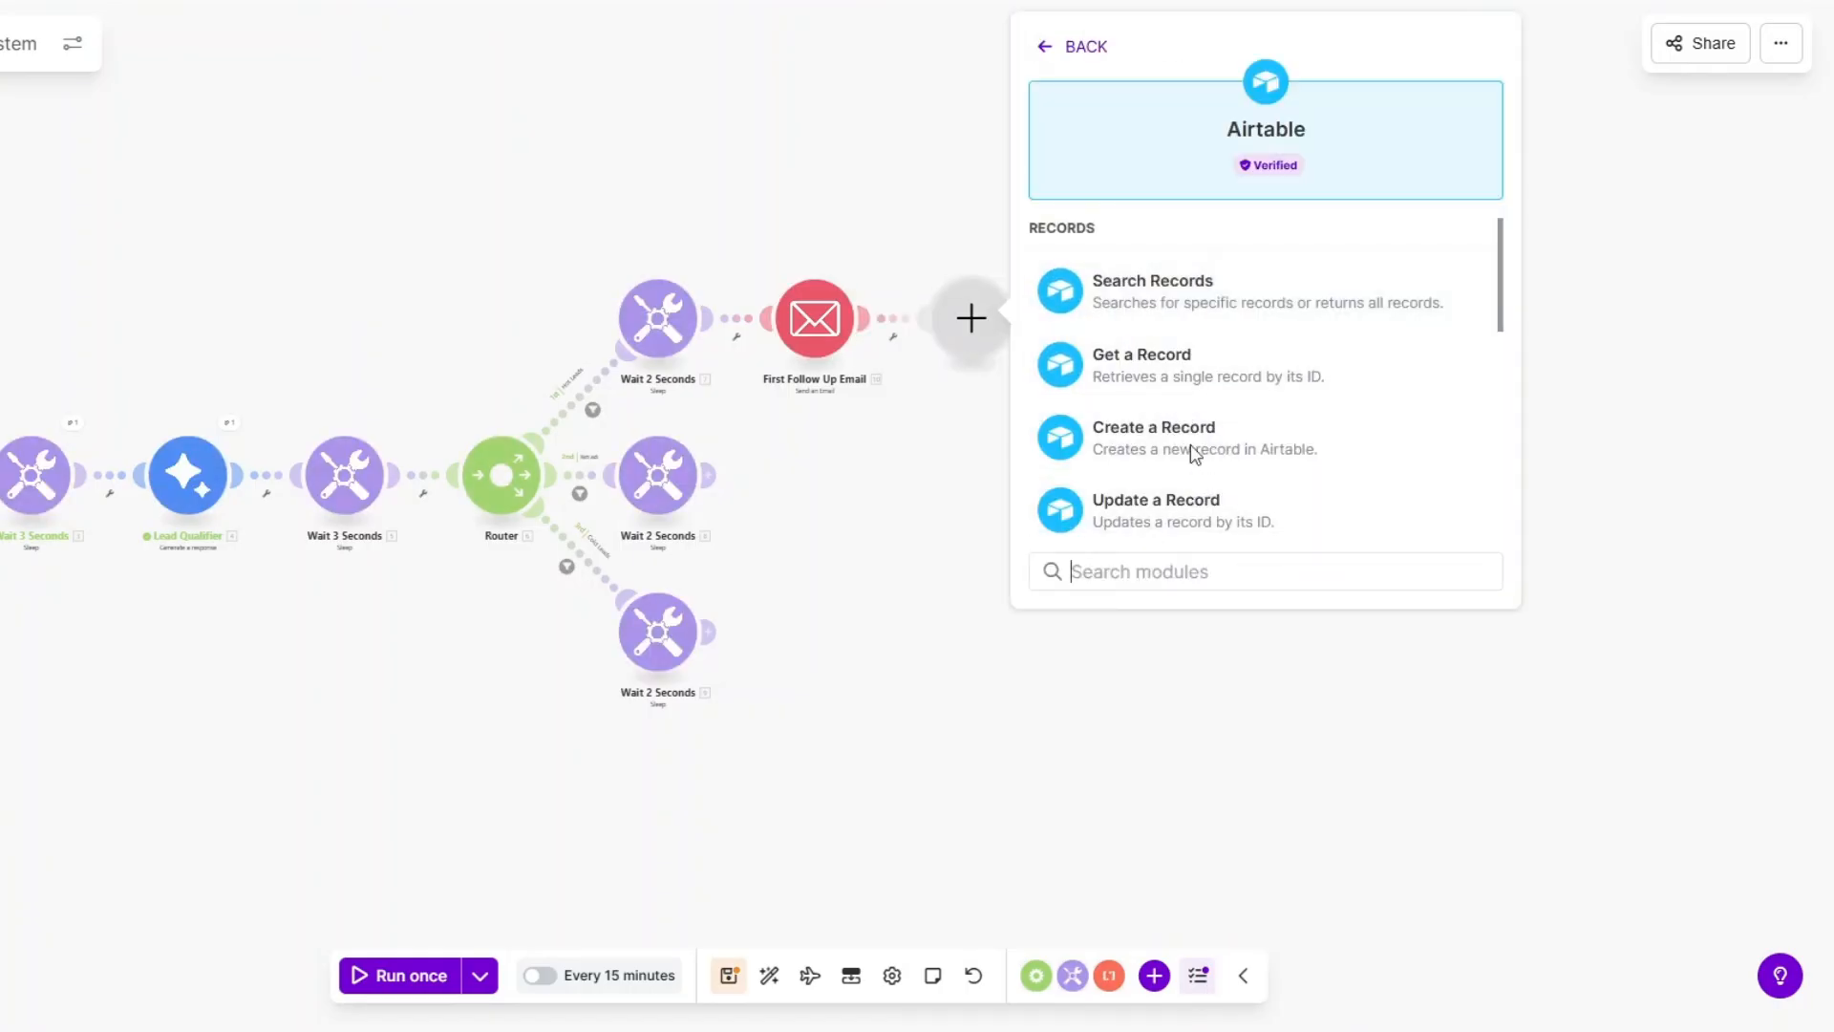
key(Escape)
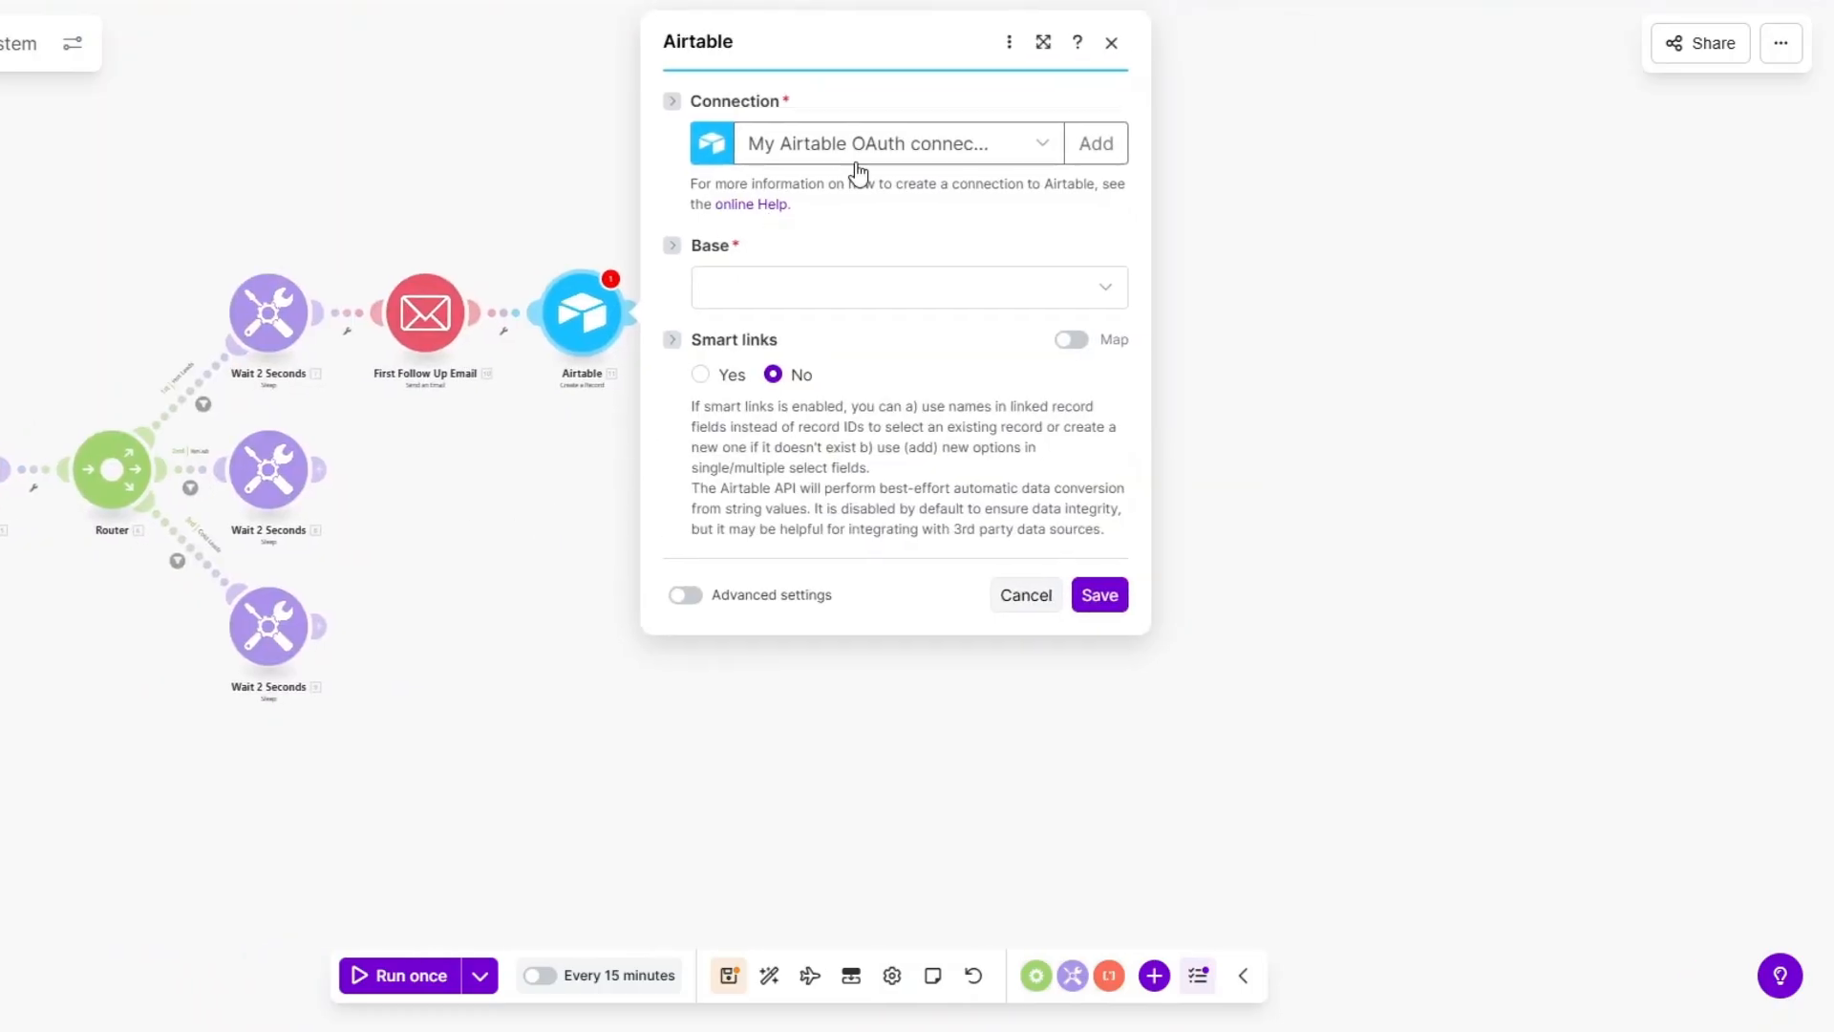
click(895, 158)
click(1096, 143)
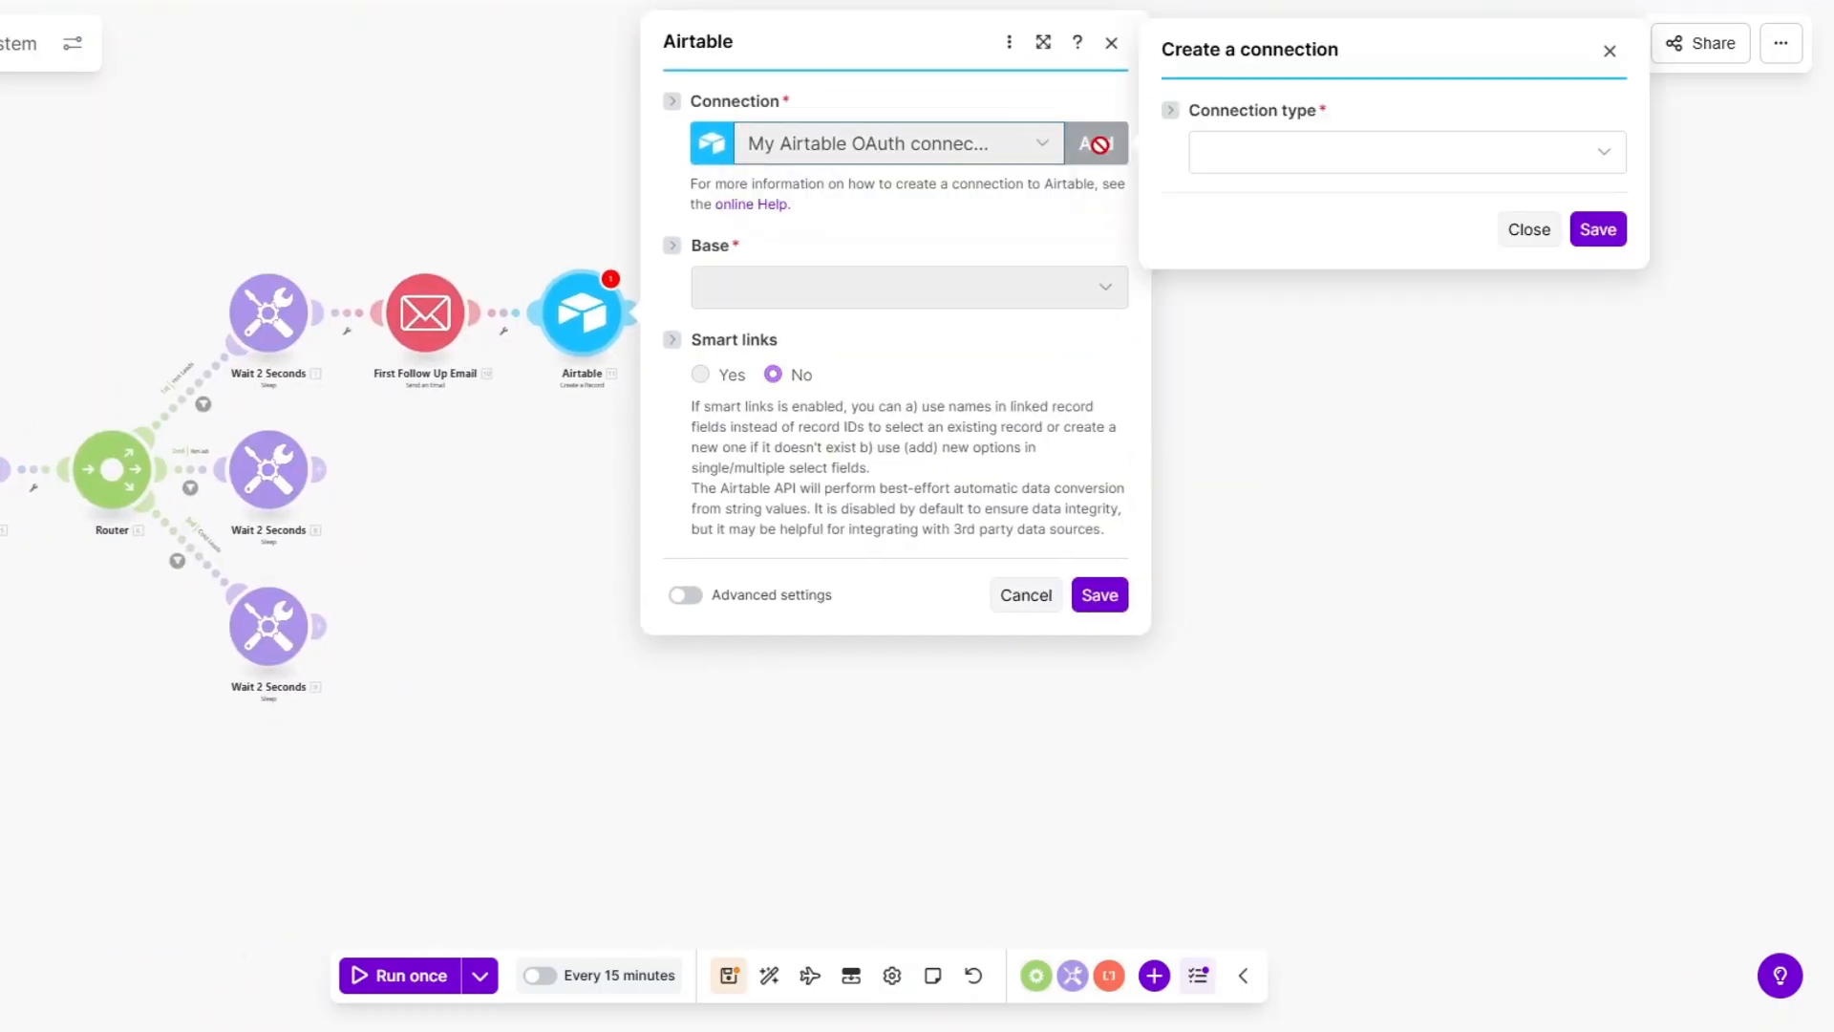
click(1343, 162)
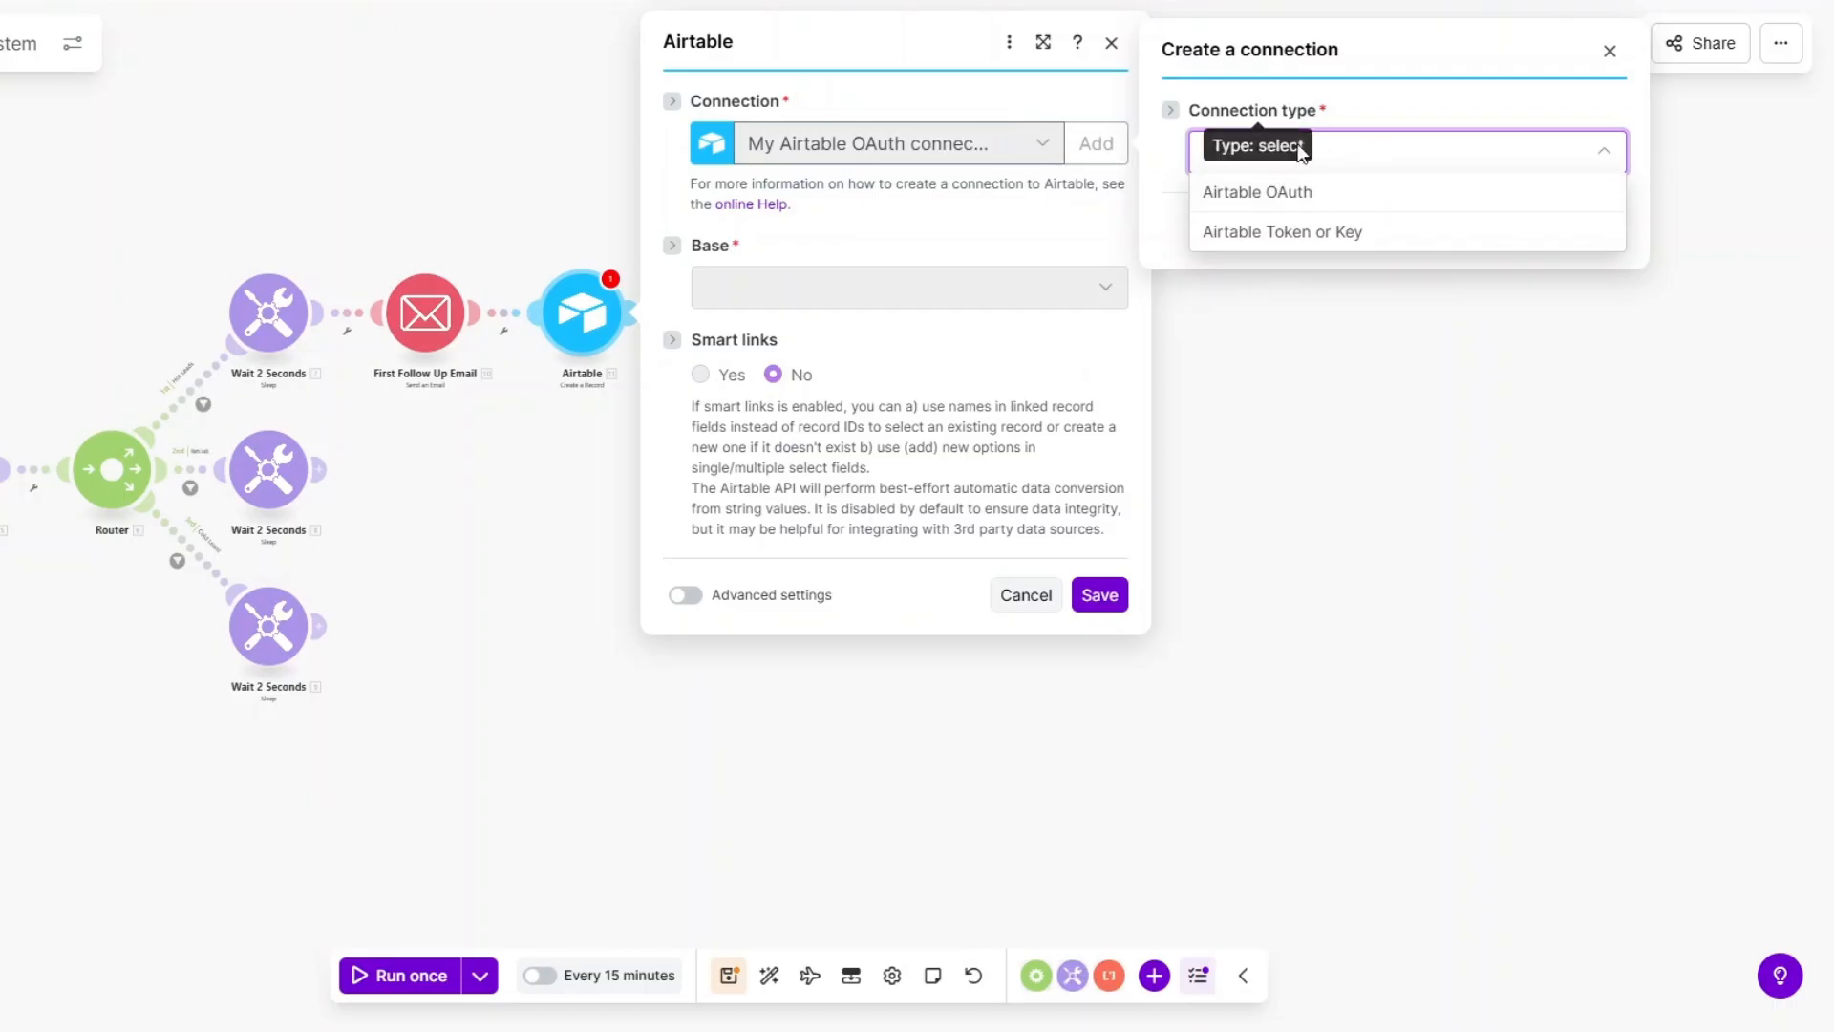
click(1347, 96)
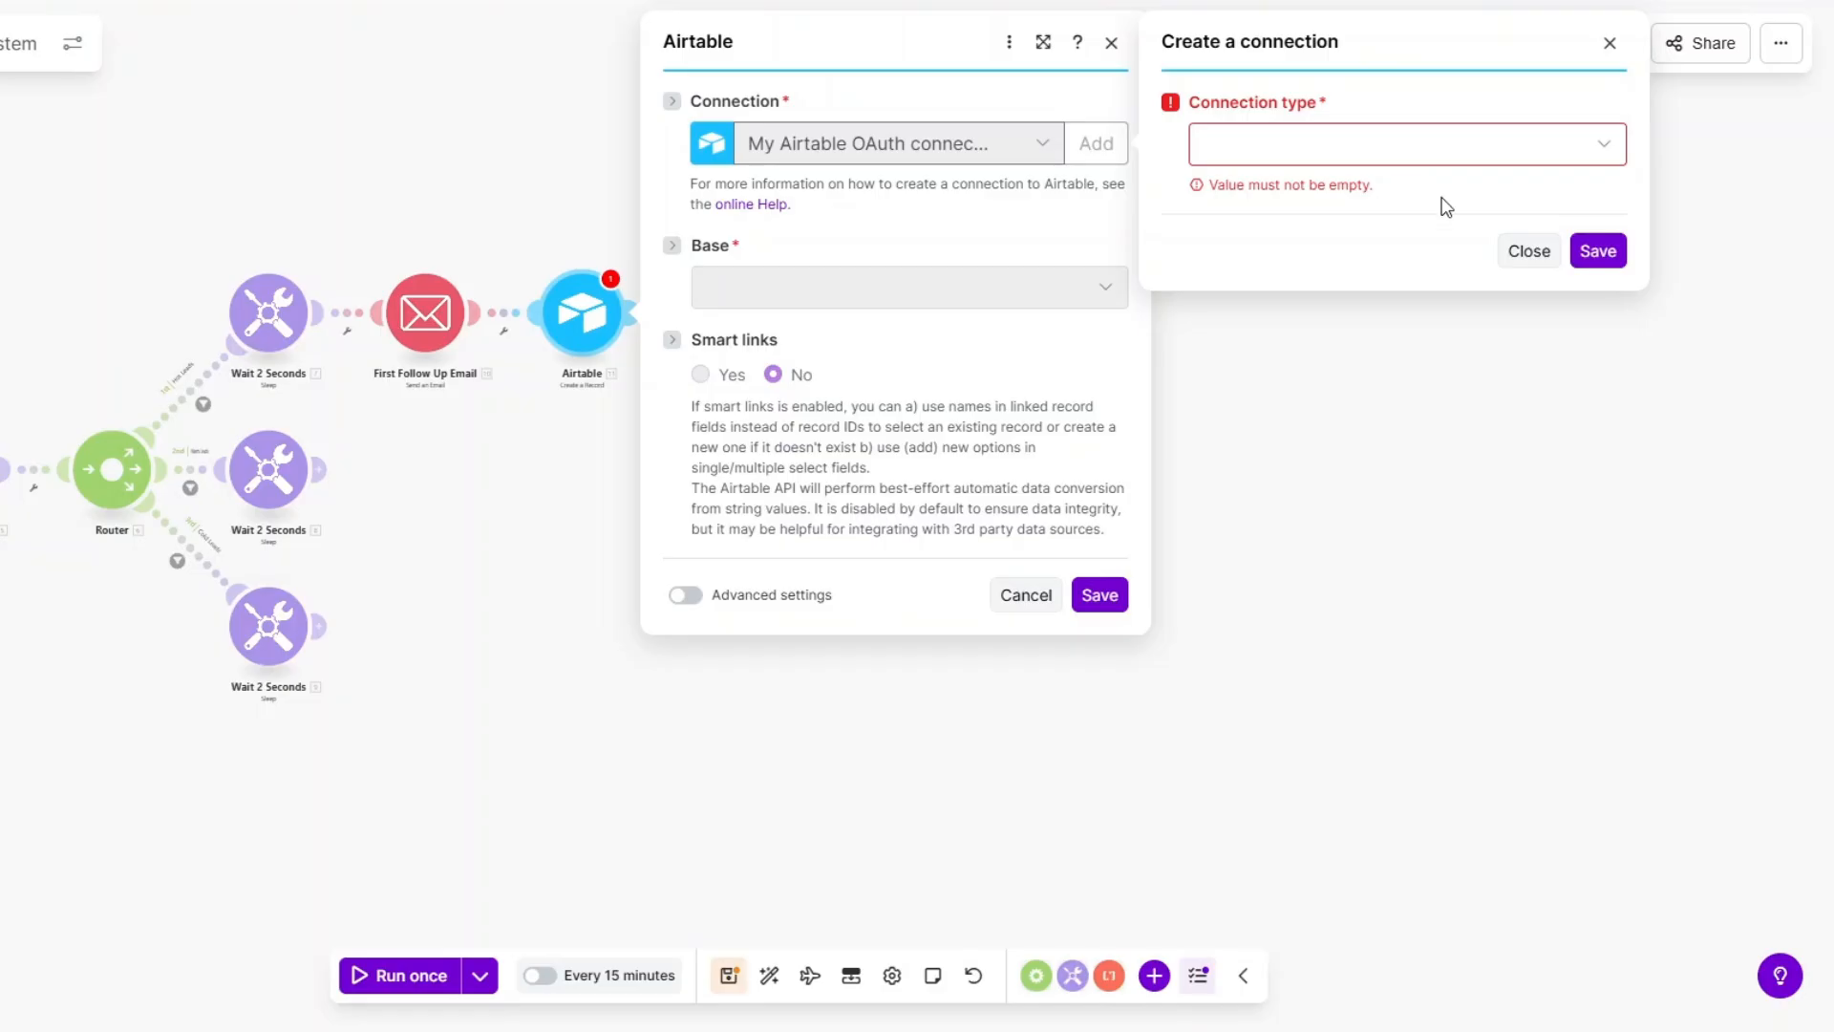
click(1529, 254)
Set the Airtable module's base to Lead Follow up Base and table to Hot Leads.
click(862, 291)
scroll(965, 684, down, 5)
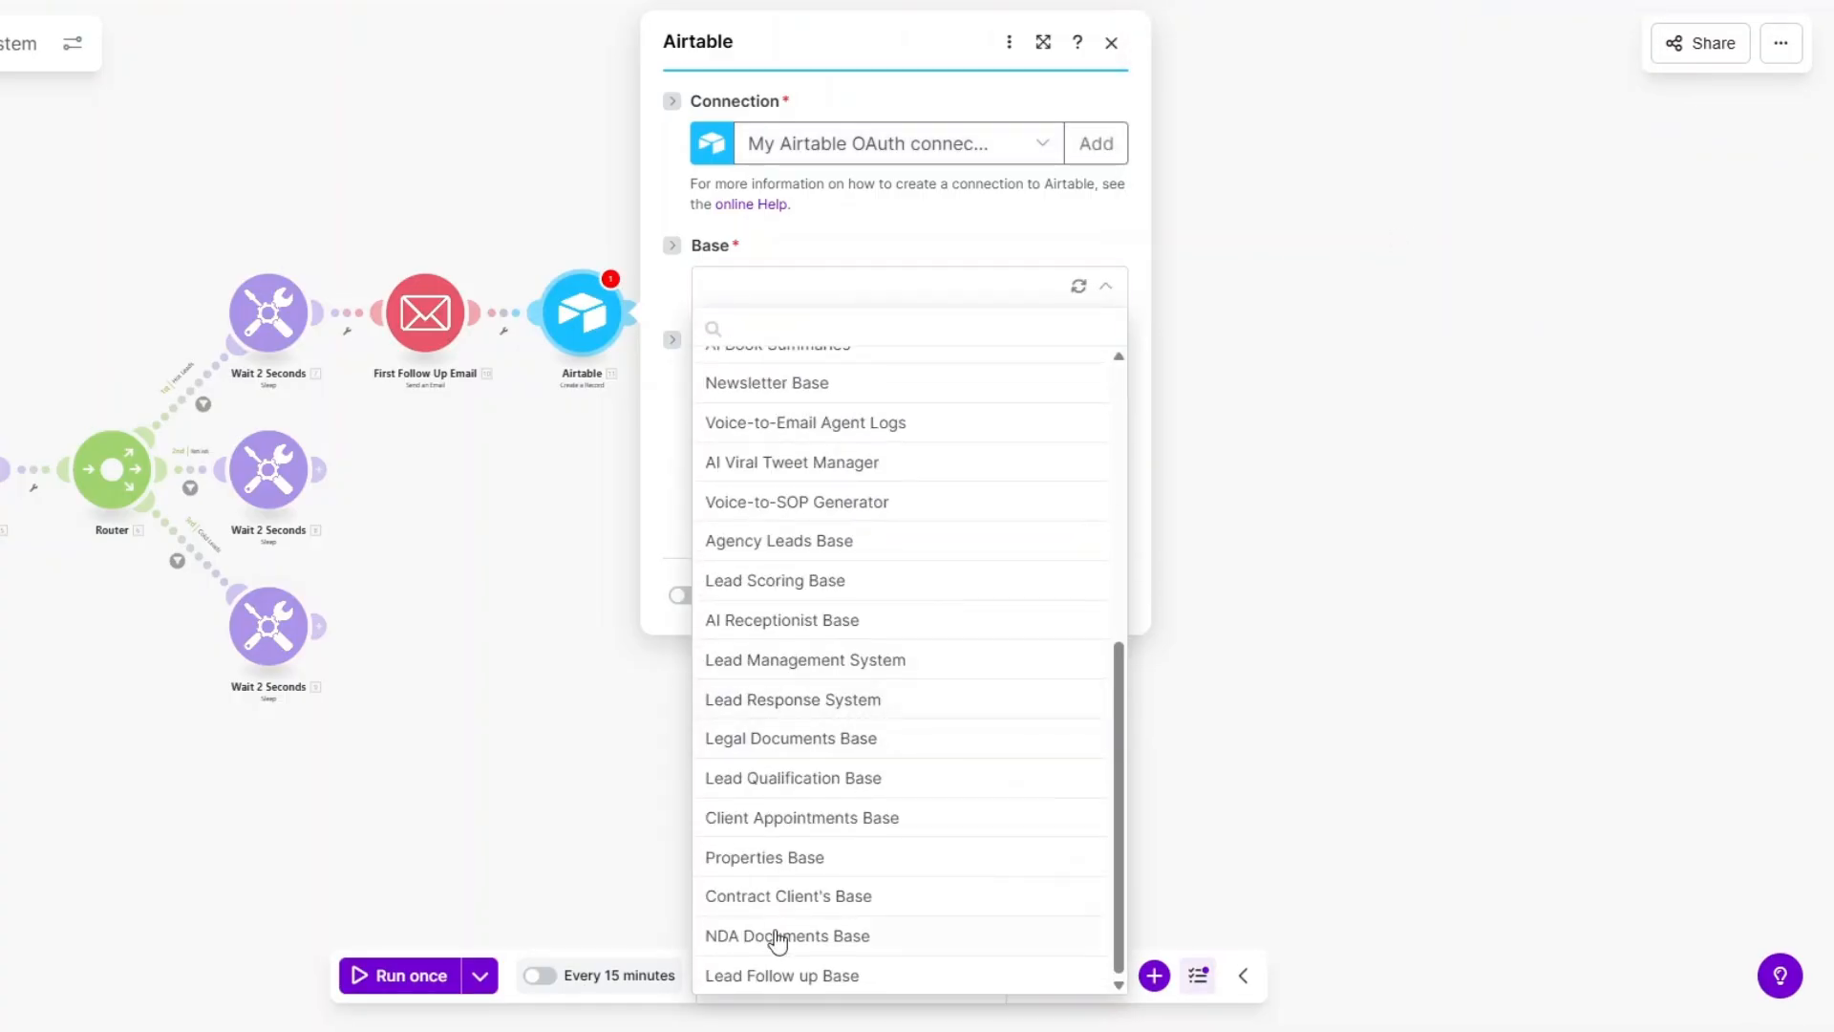
click(799, 982)
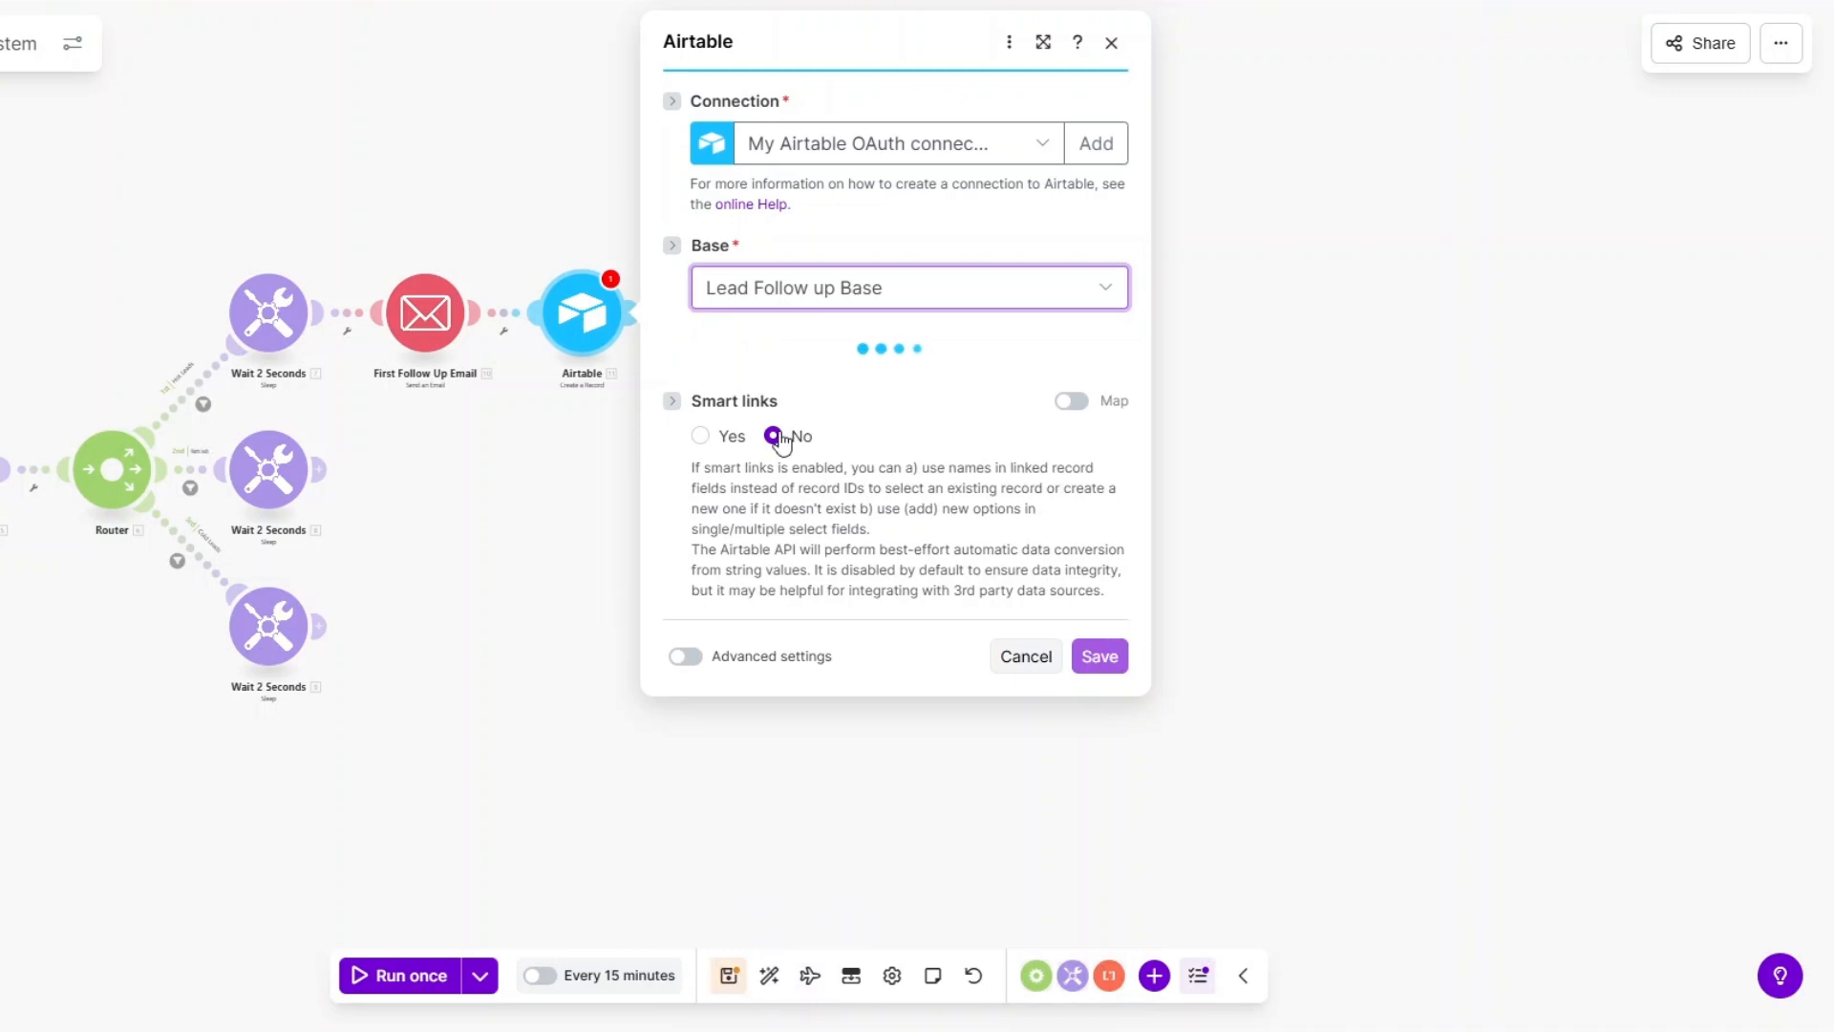
click(786, 379)
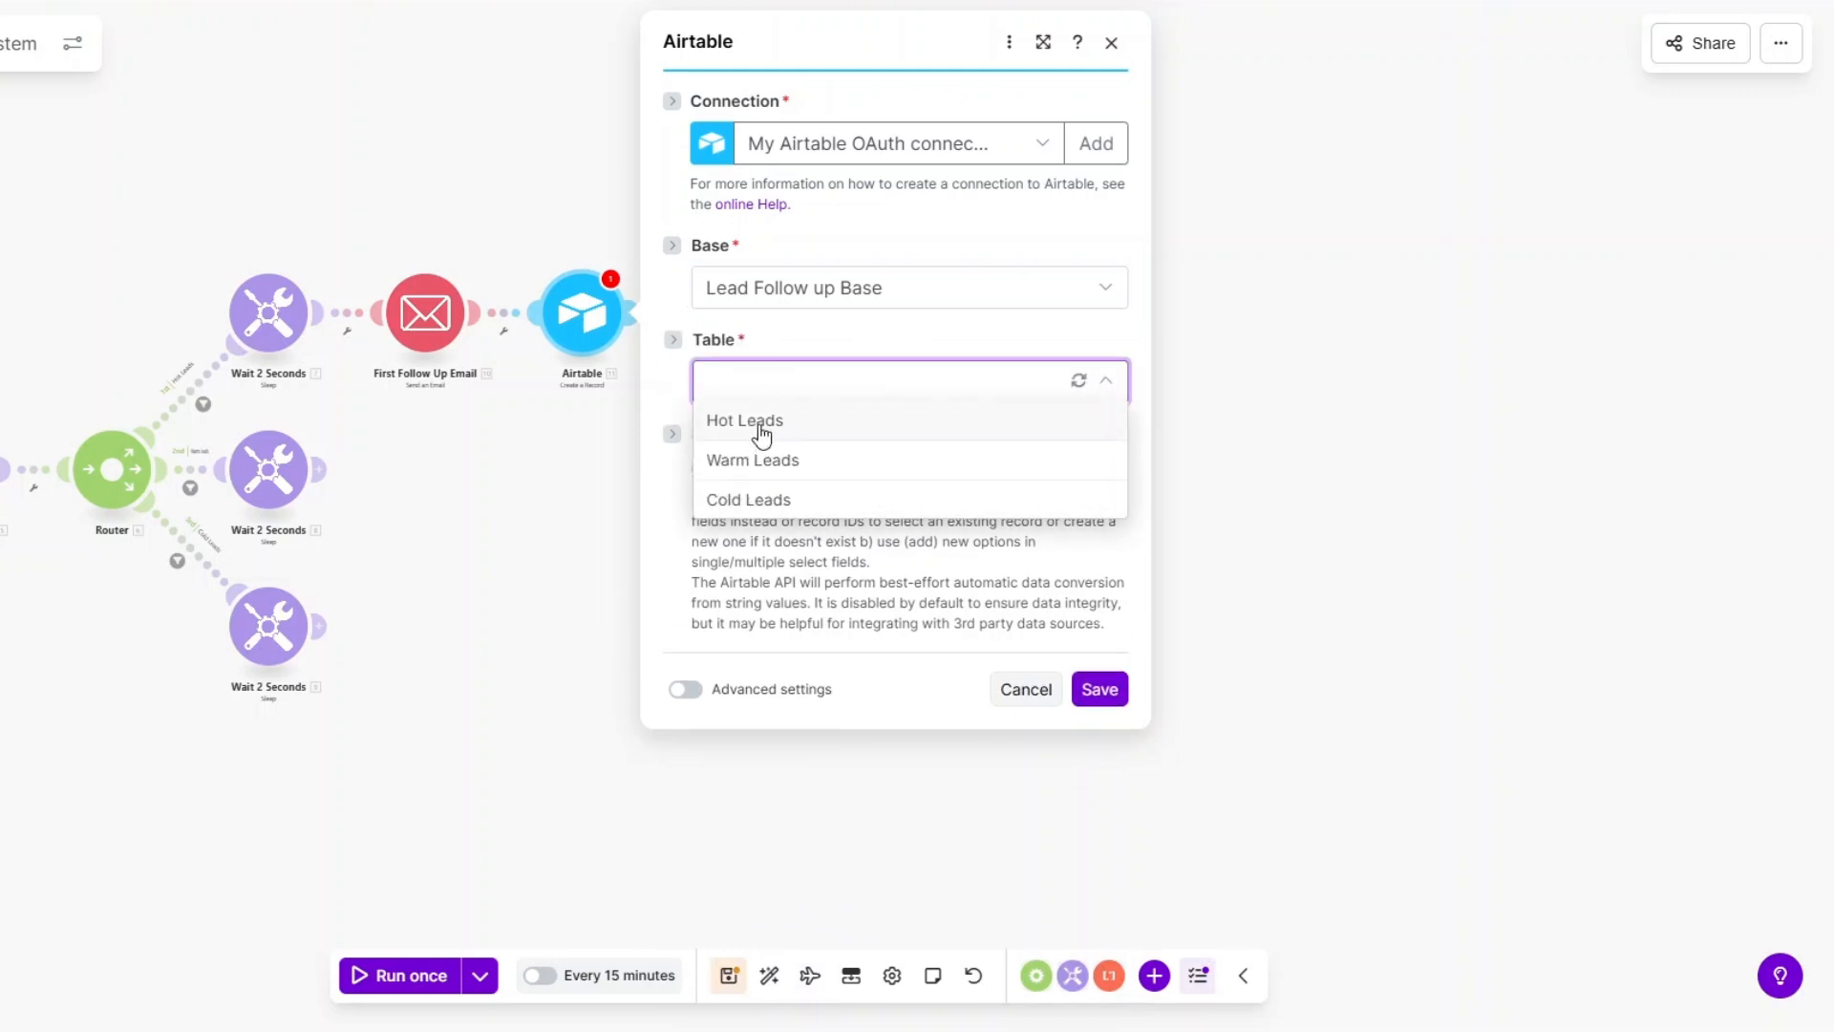
click(759, 428)
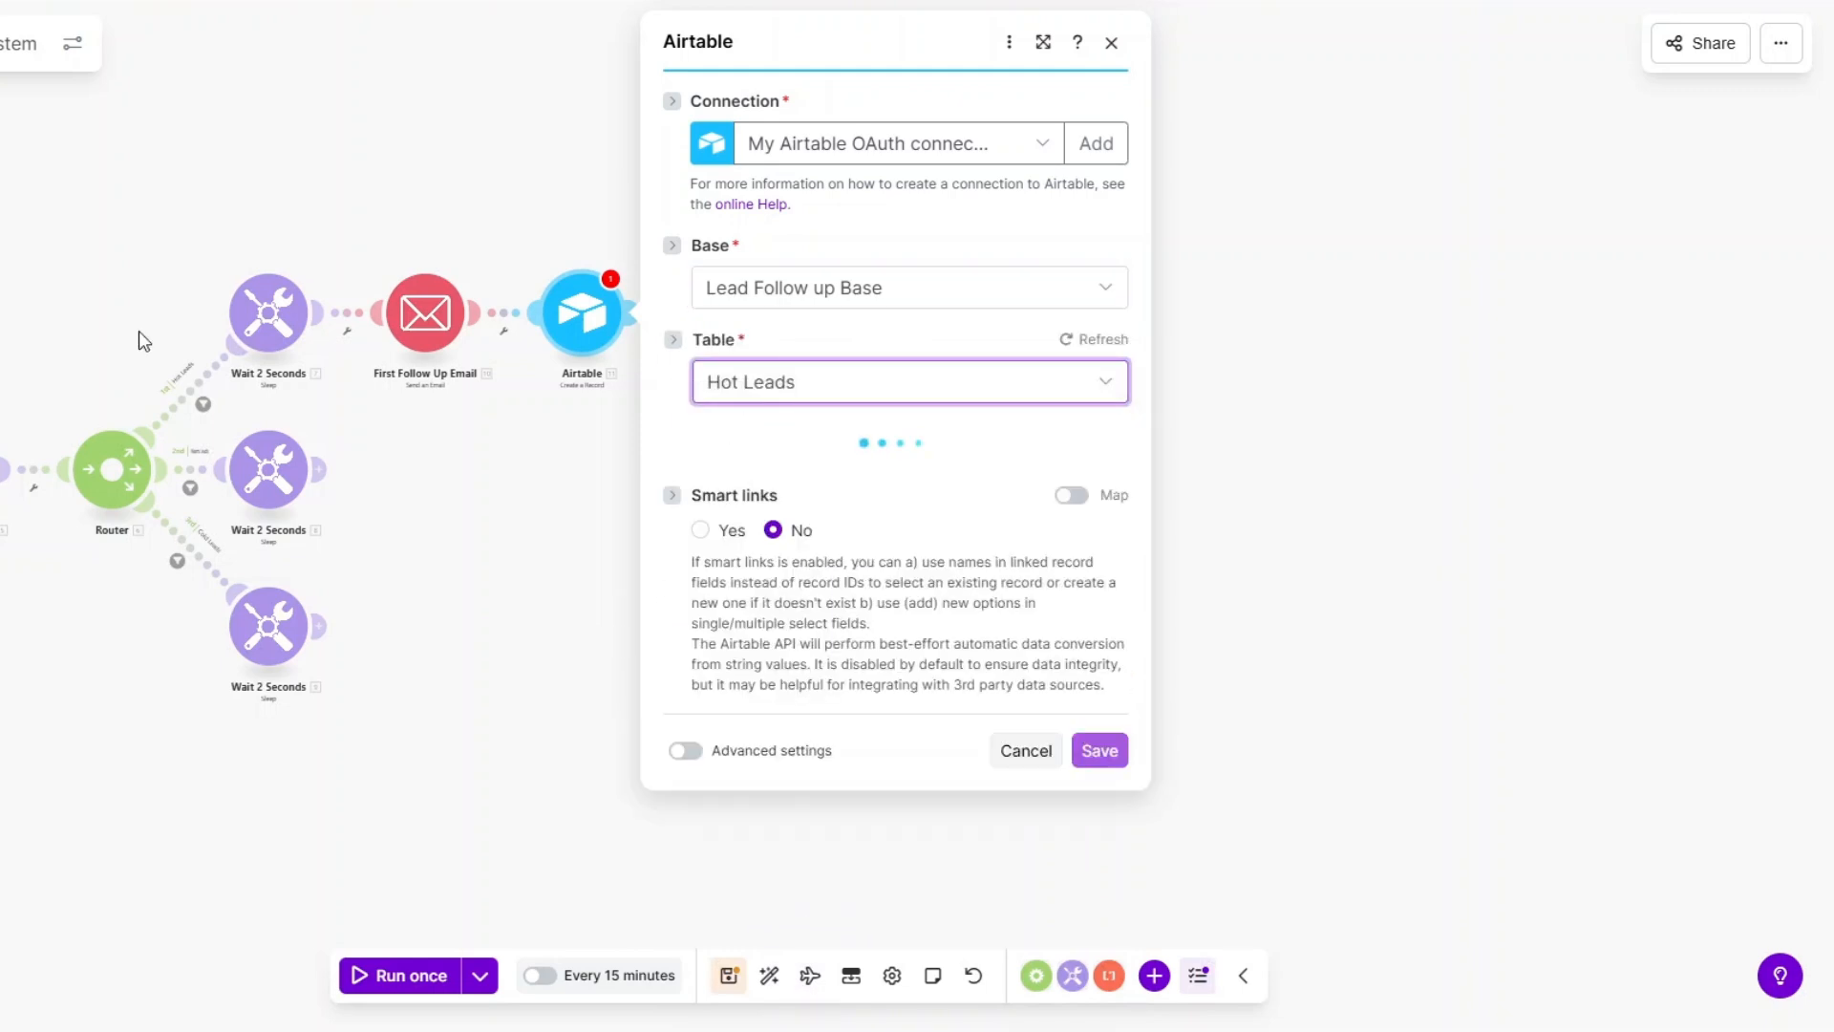
scroll(903, 406, down, 1)
Map full name, email, role, company size and the qualifier's Result into the record fields.
click(869, 409)
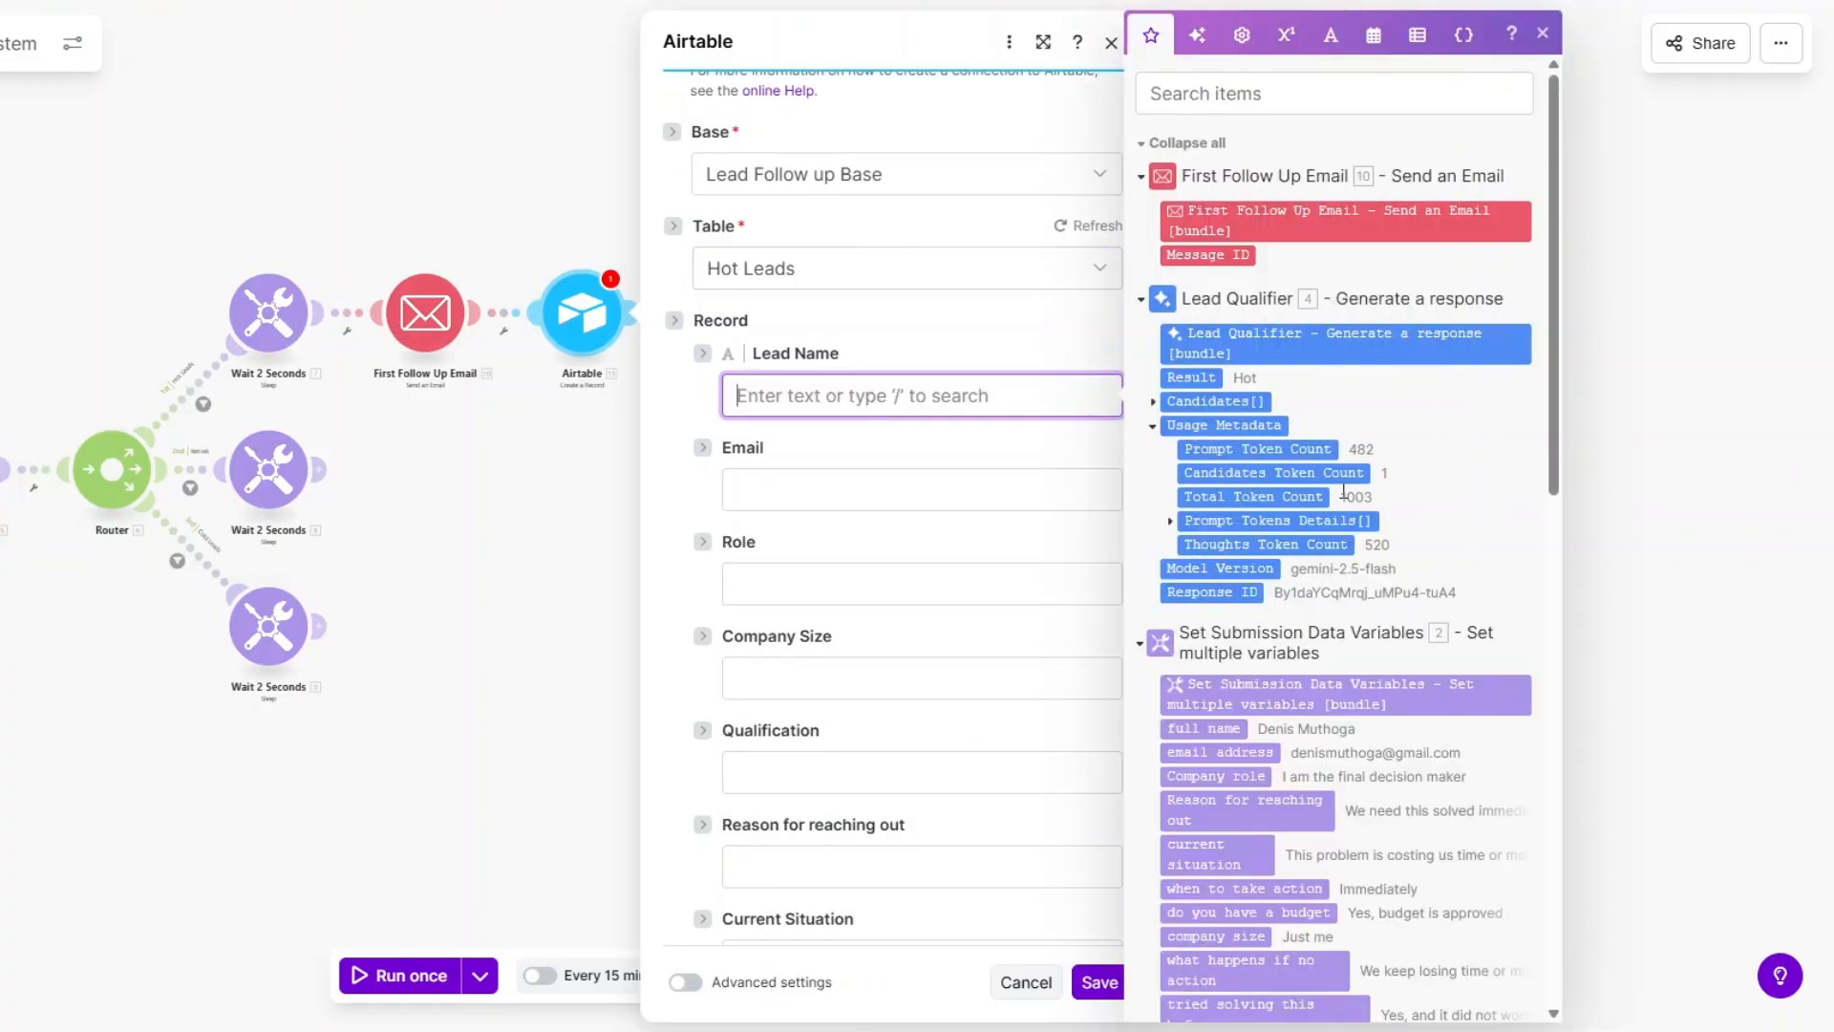
scroll(1343, 491, down, 3)
click(1203, 500)
click(967, 493)
click(1213, 525)
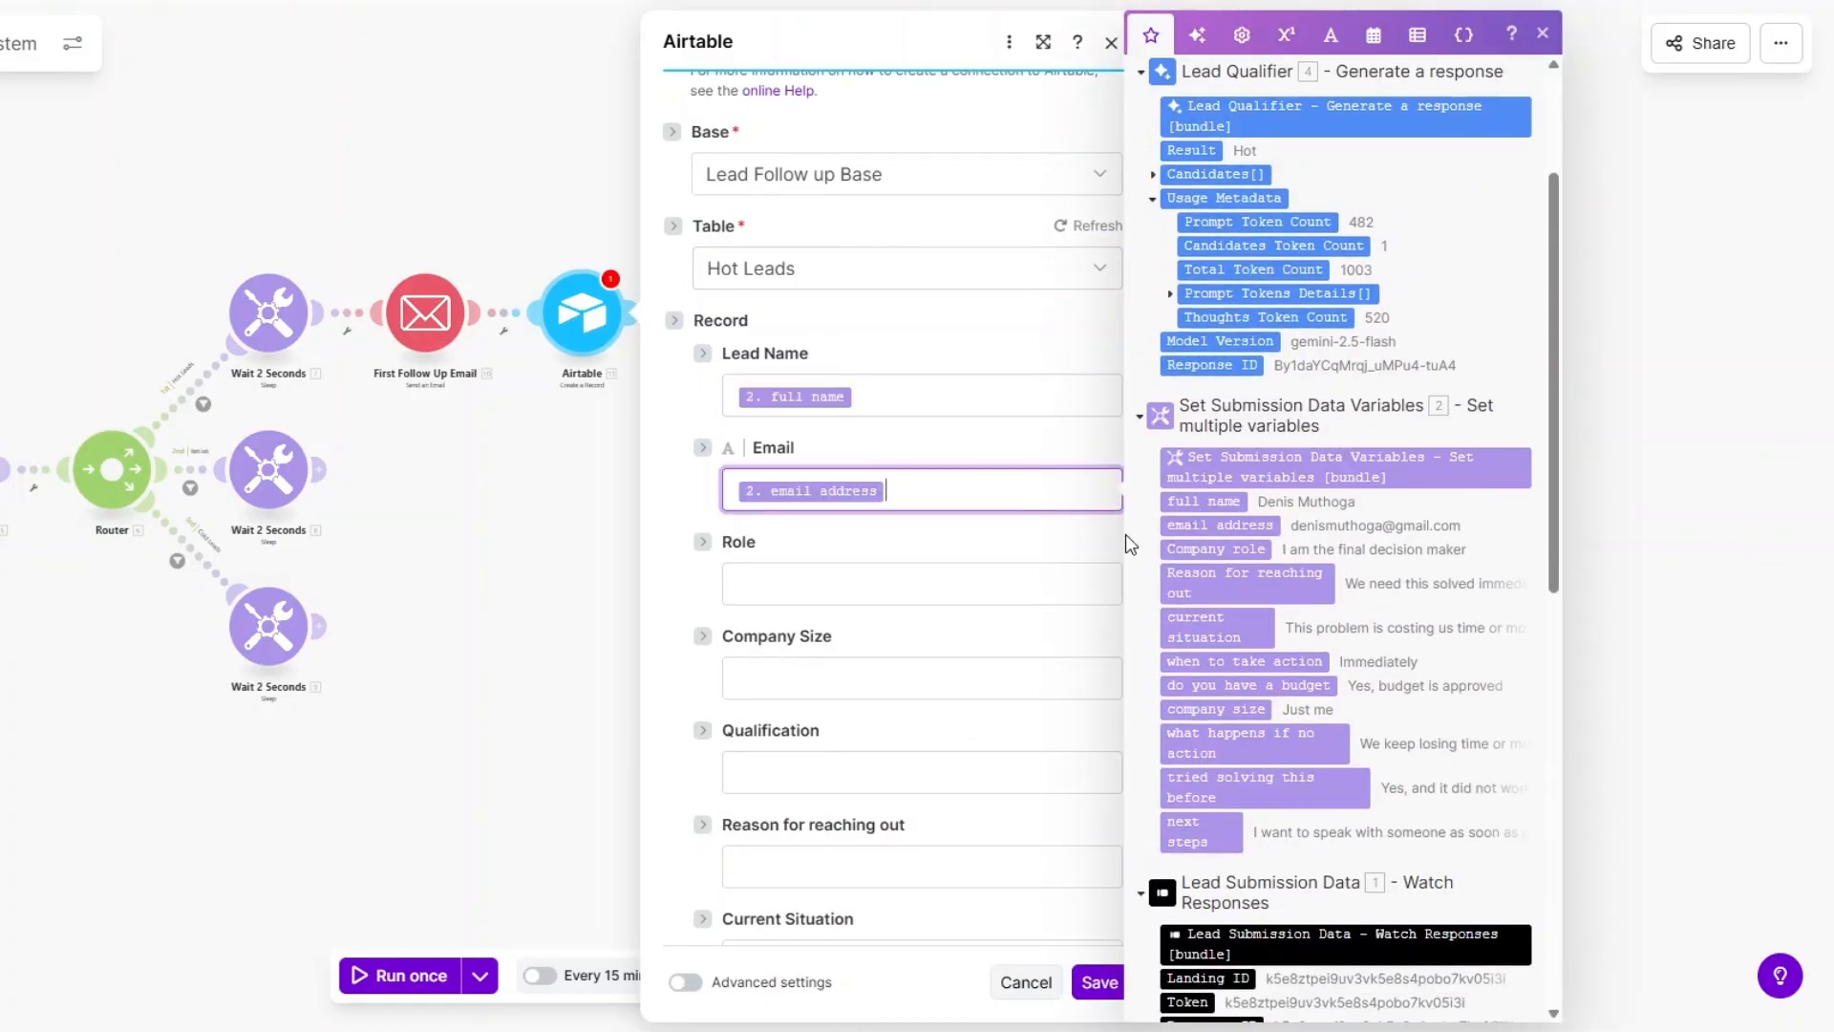
click(1108, 585)
click(1213, 549)
click(1113, 679)
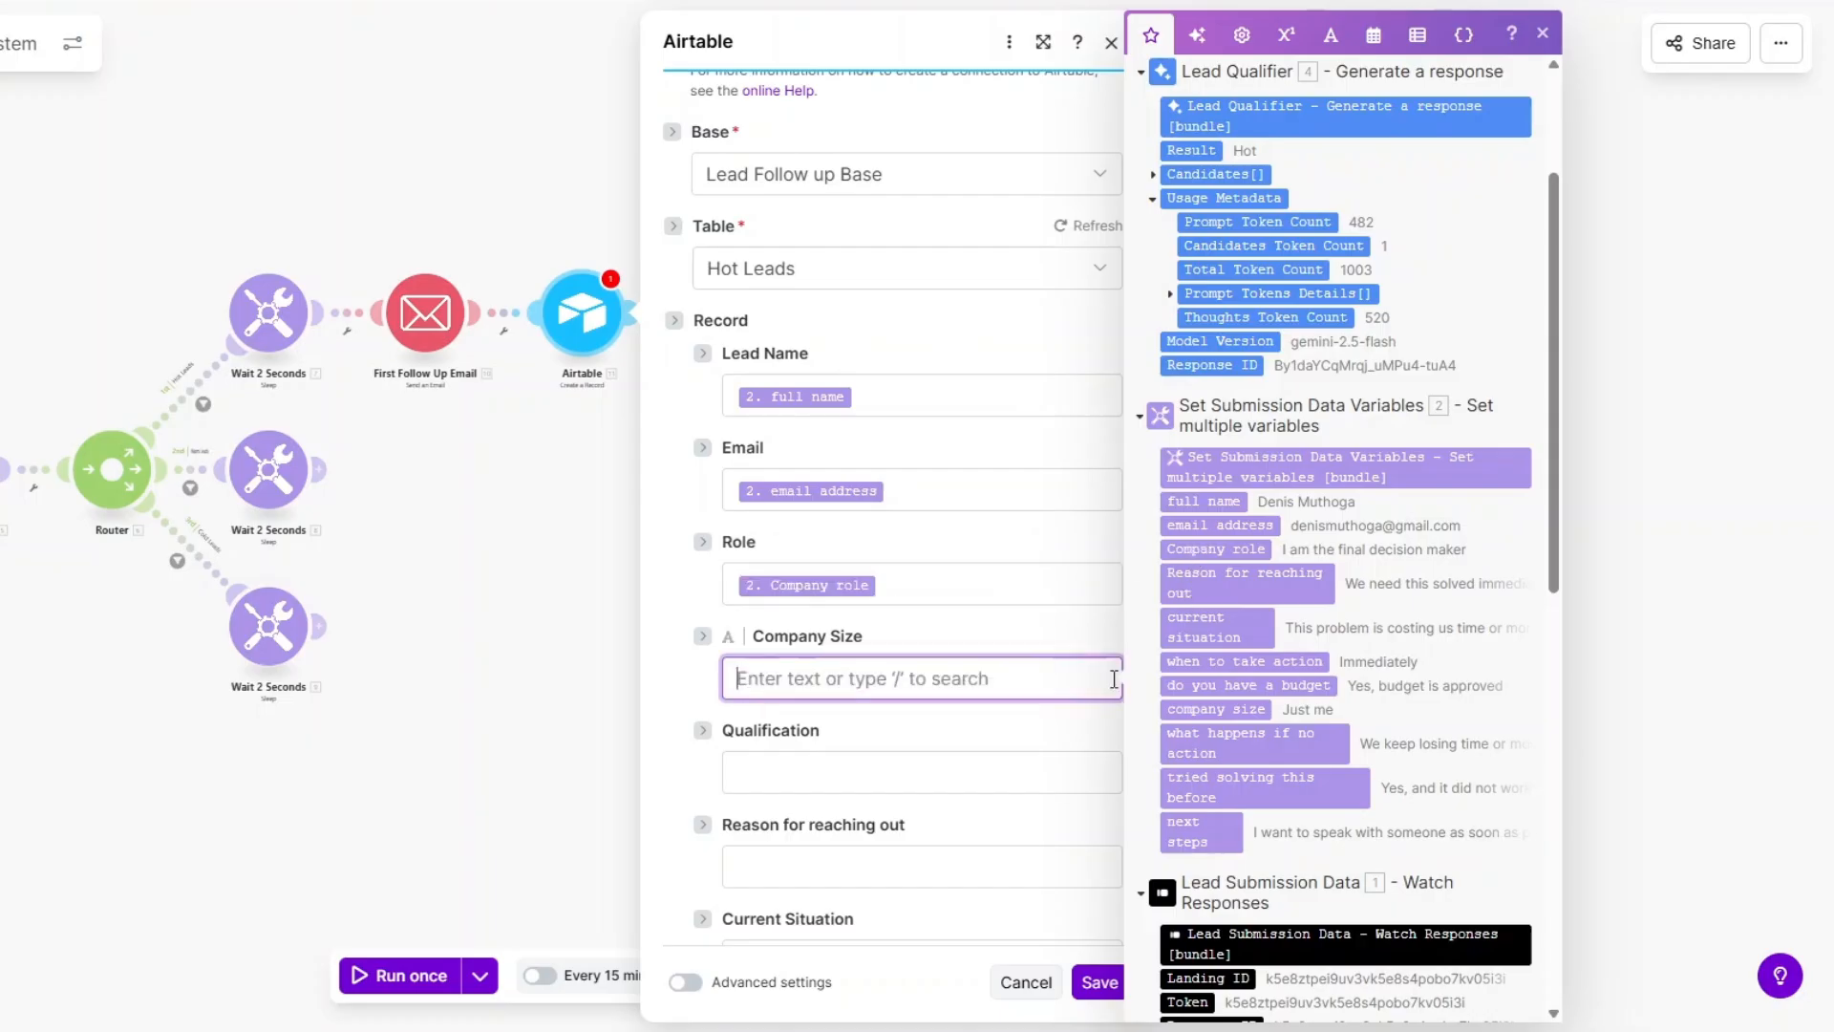
click(1213, 709)
key(Tab)
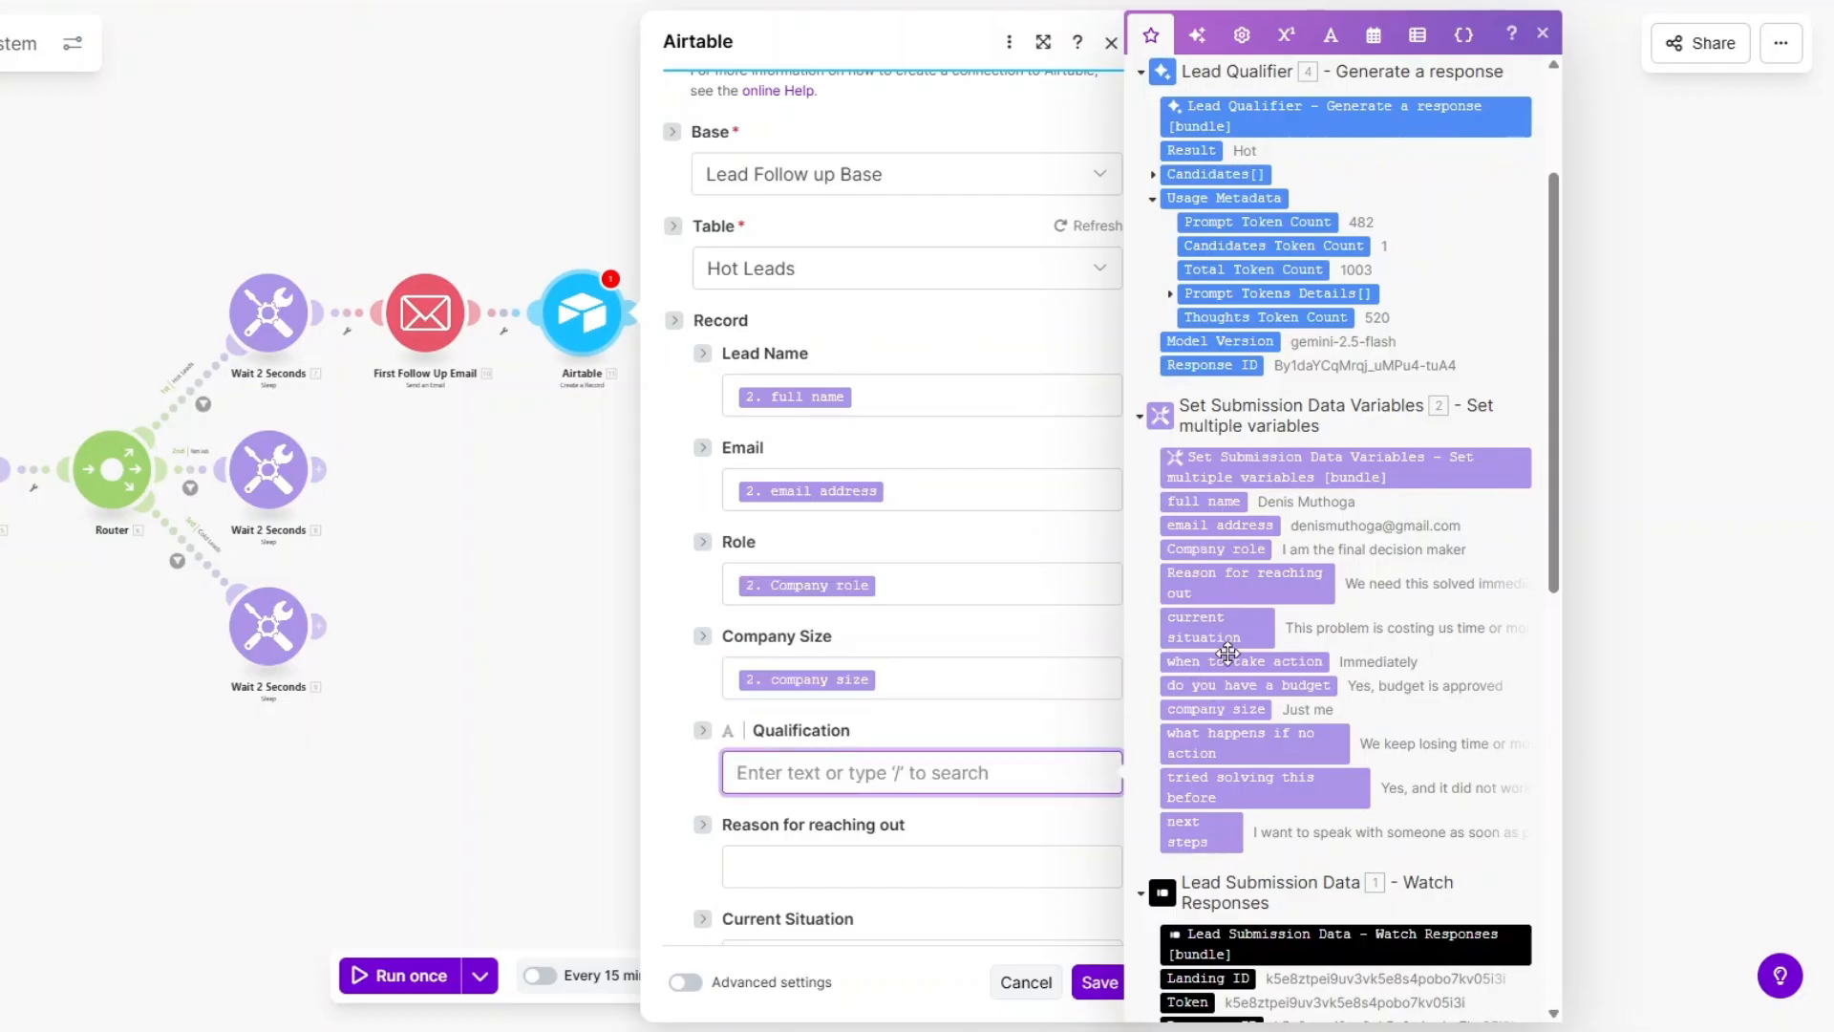
scroll(1224, 643, up, 2)
click(1194, 264)
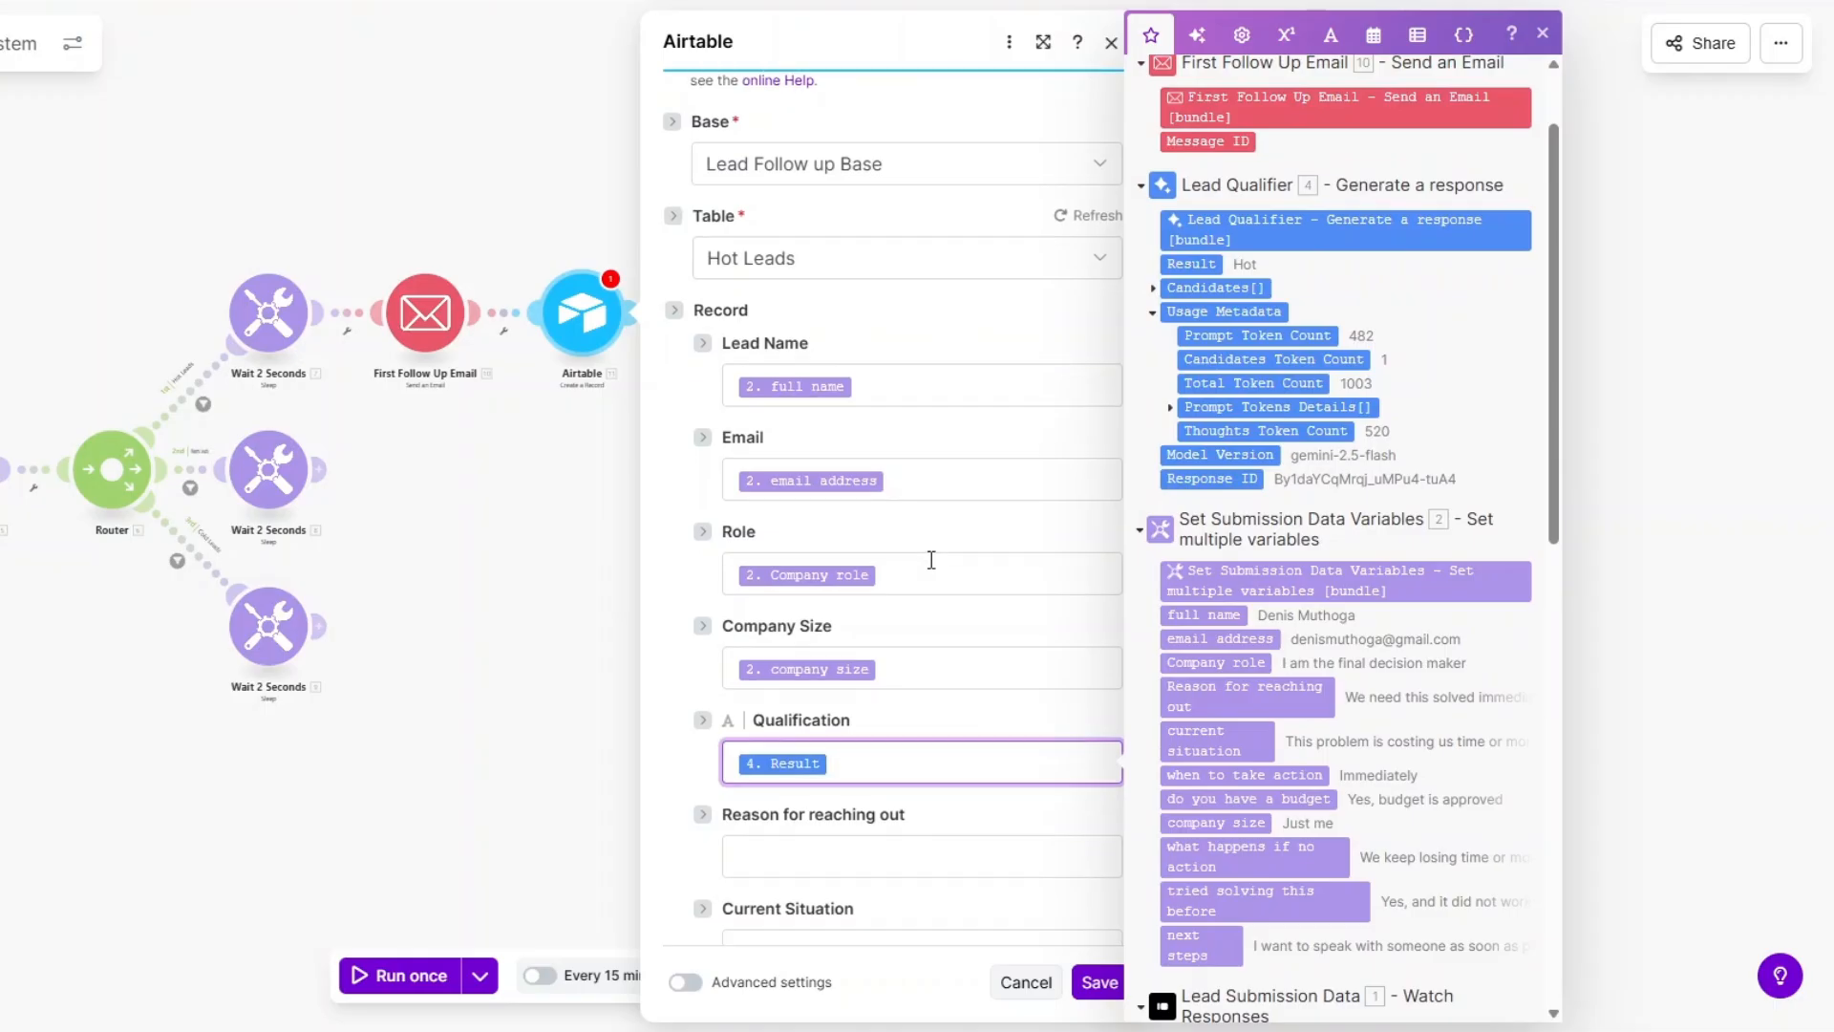
Map the reason for reaching out, current situation, timing and budget answers.
scroll(932, 560, down, 5)
scroll(1187, 573, down, 3)
click(872, 406)
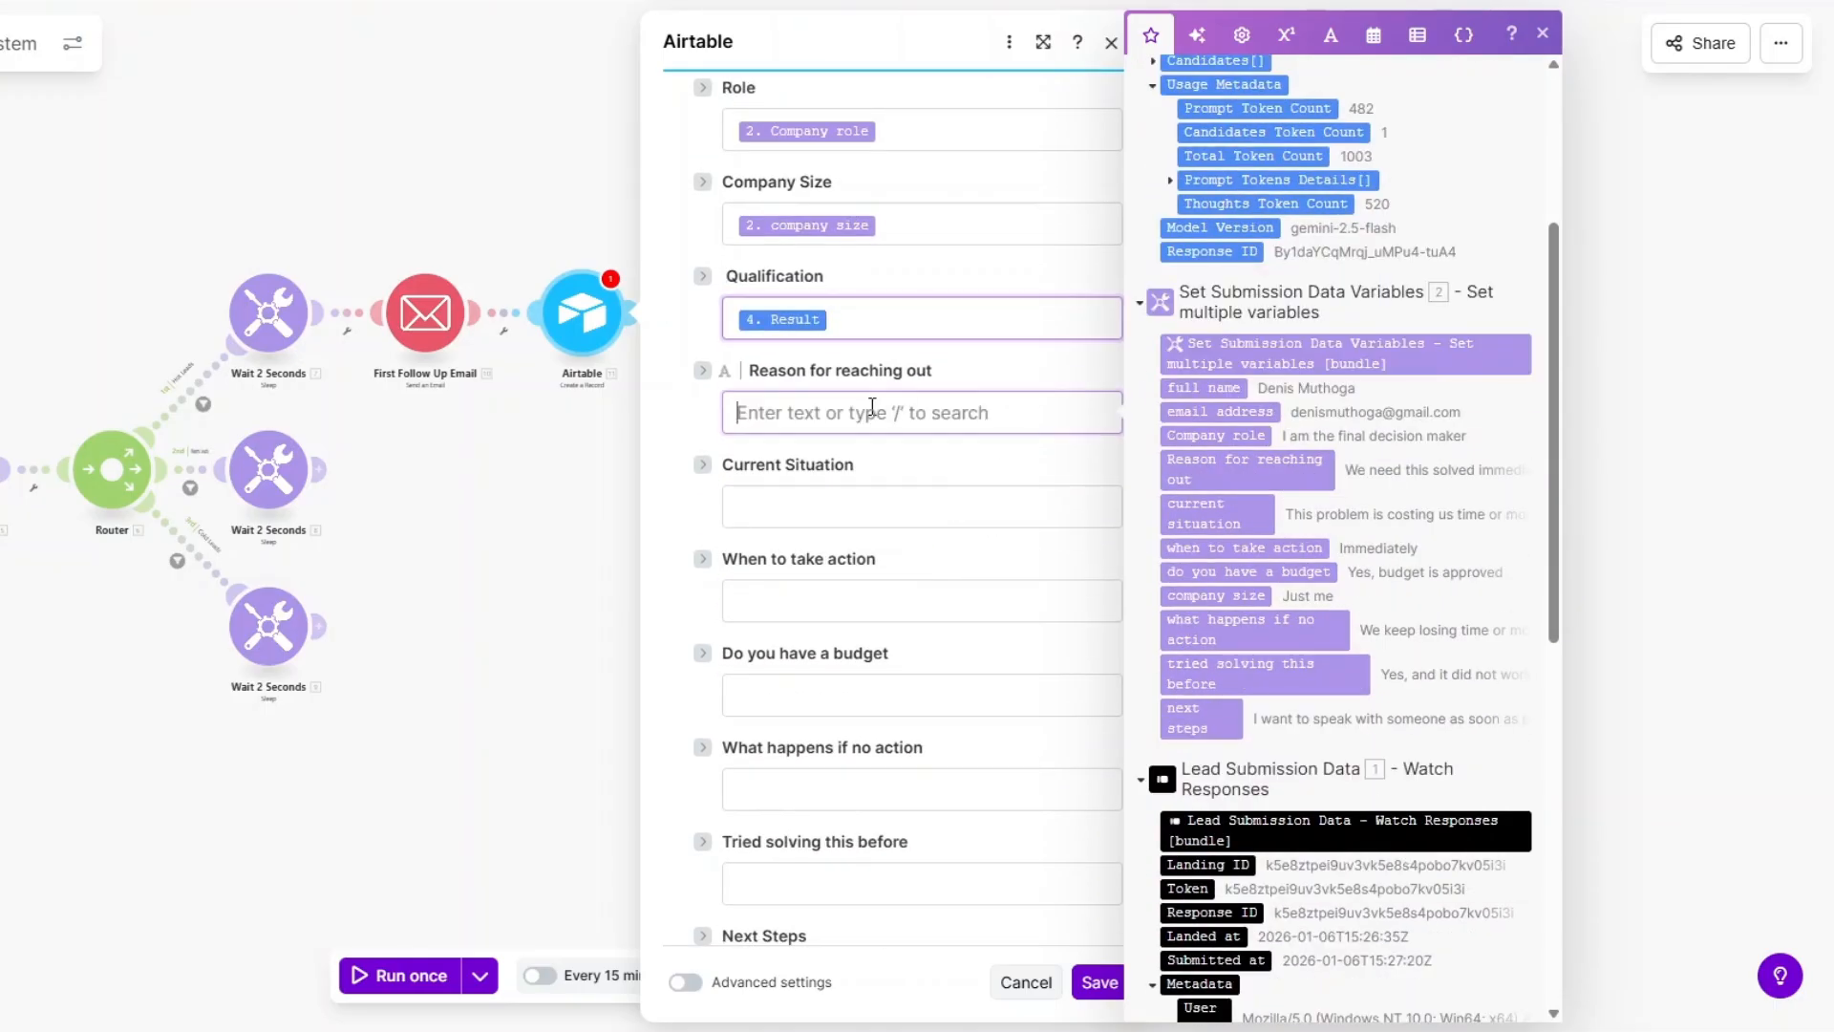
click(1218, 468)
key(Tab)
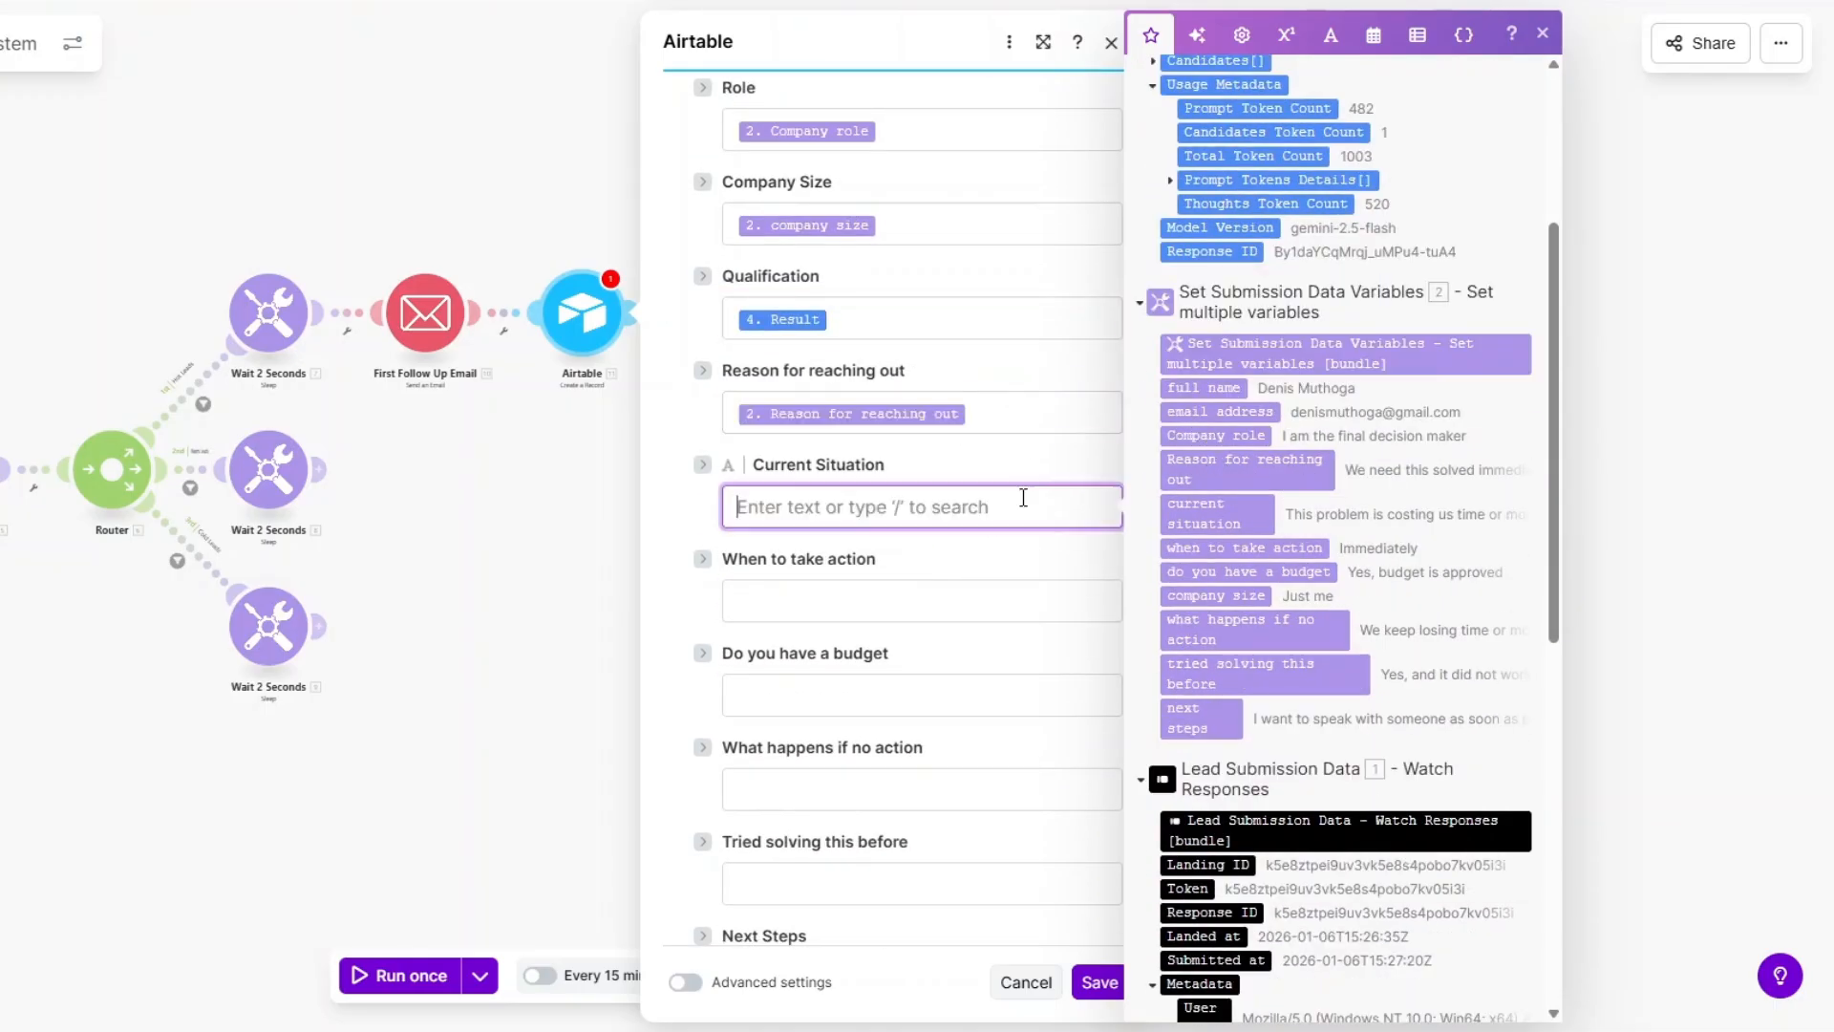
click(1241, 525)
key(Tab)
click(1237, 548)
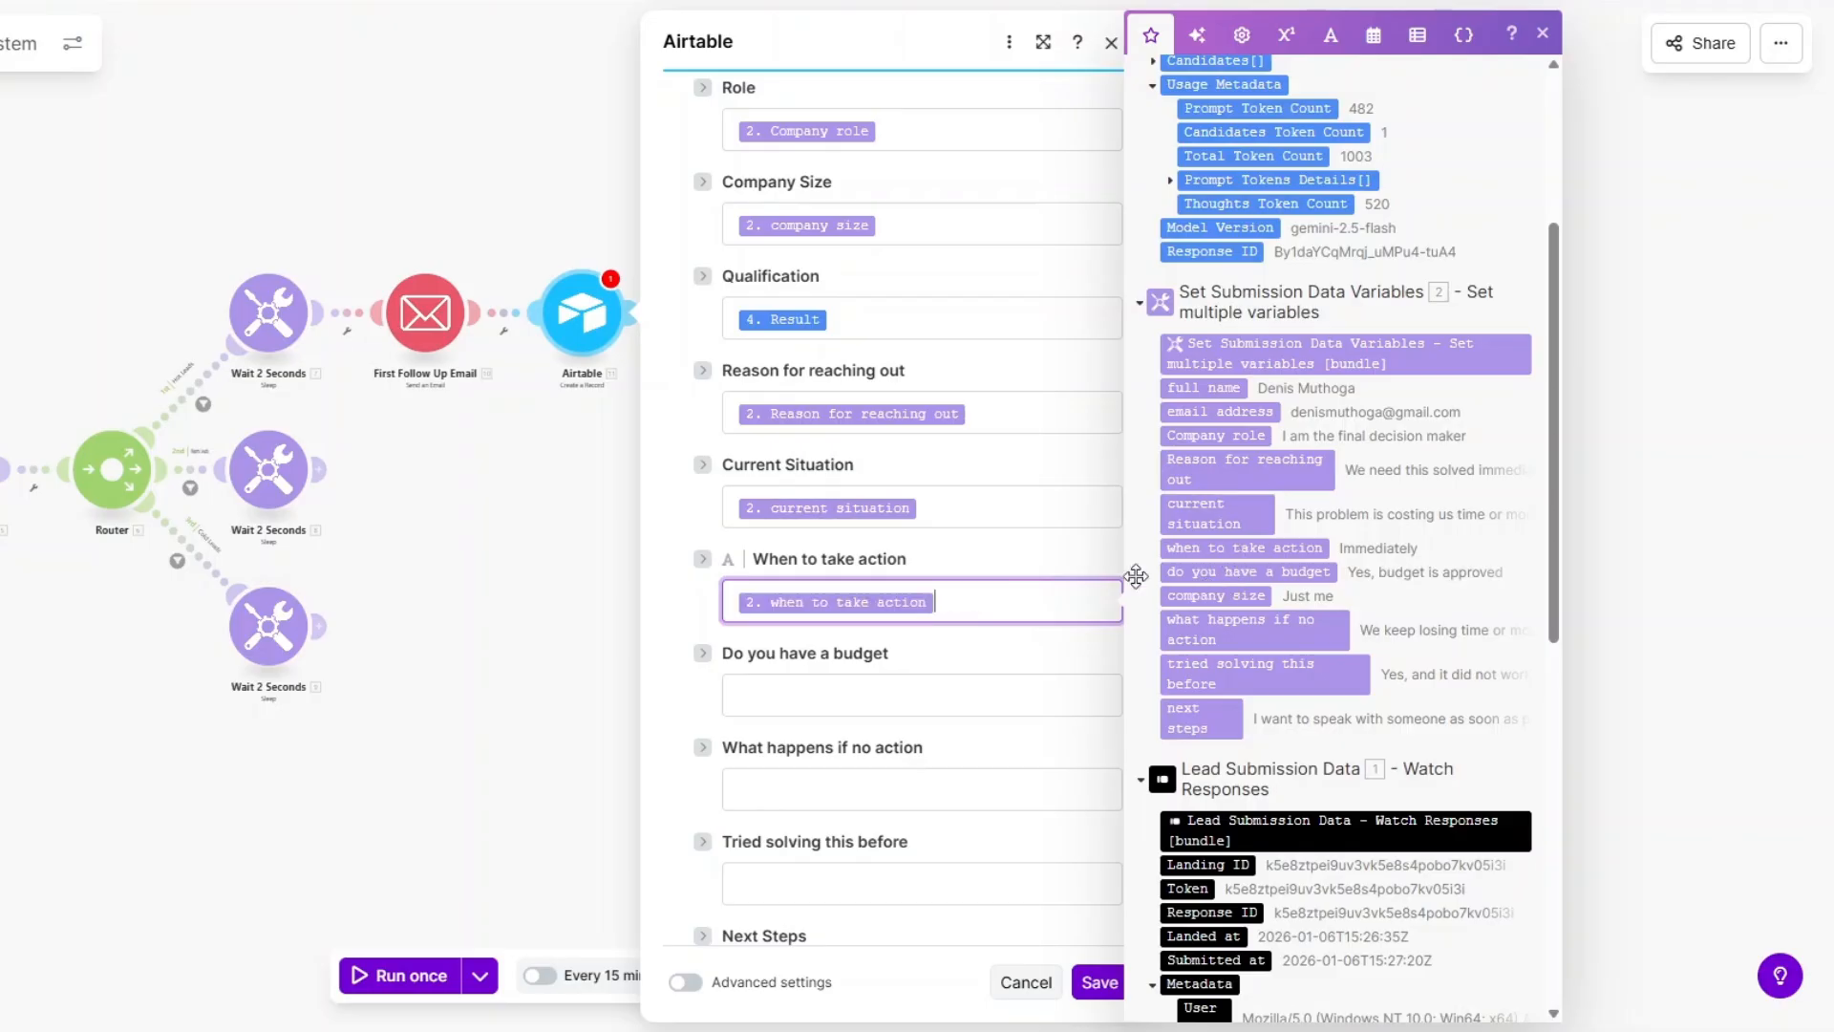
click(955, 685)
click(1213, 573)
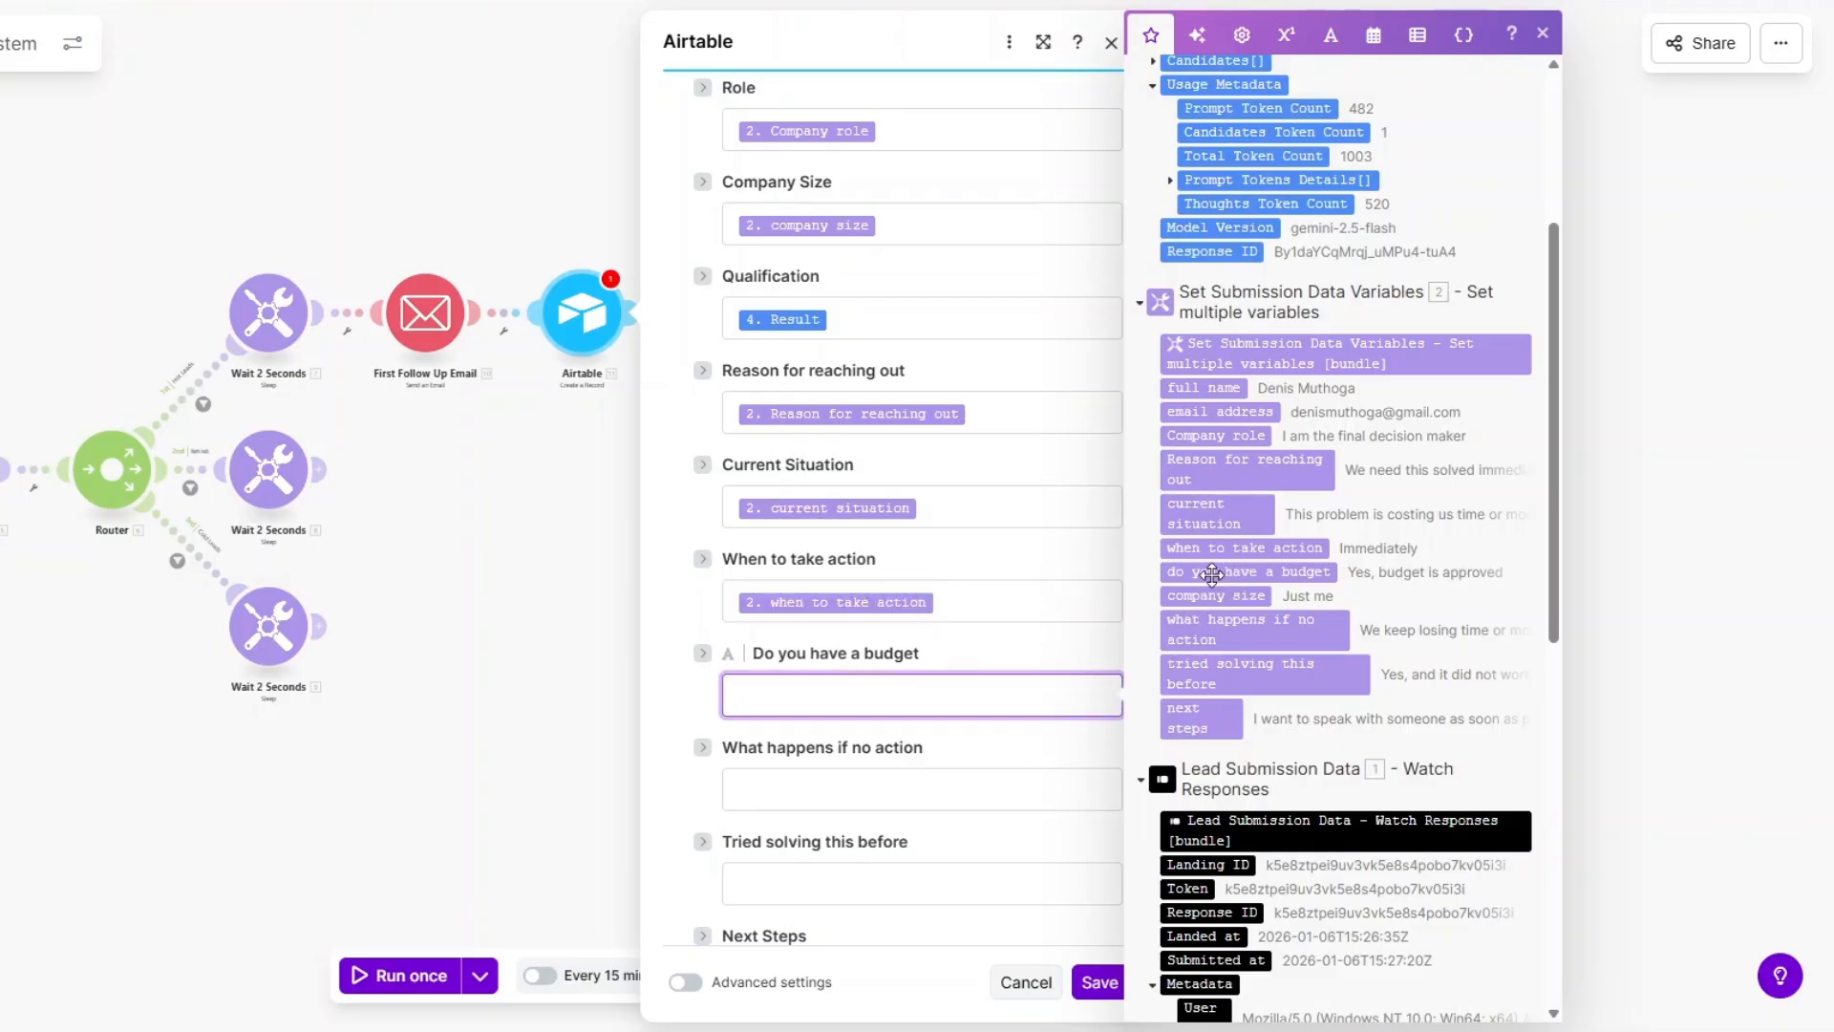
Map the no-action, tried-before and Next Steps answers, then save the record settings.
click(967, 779)
scroll(1206, 717, down, 2)
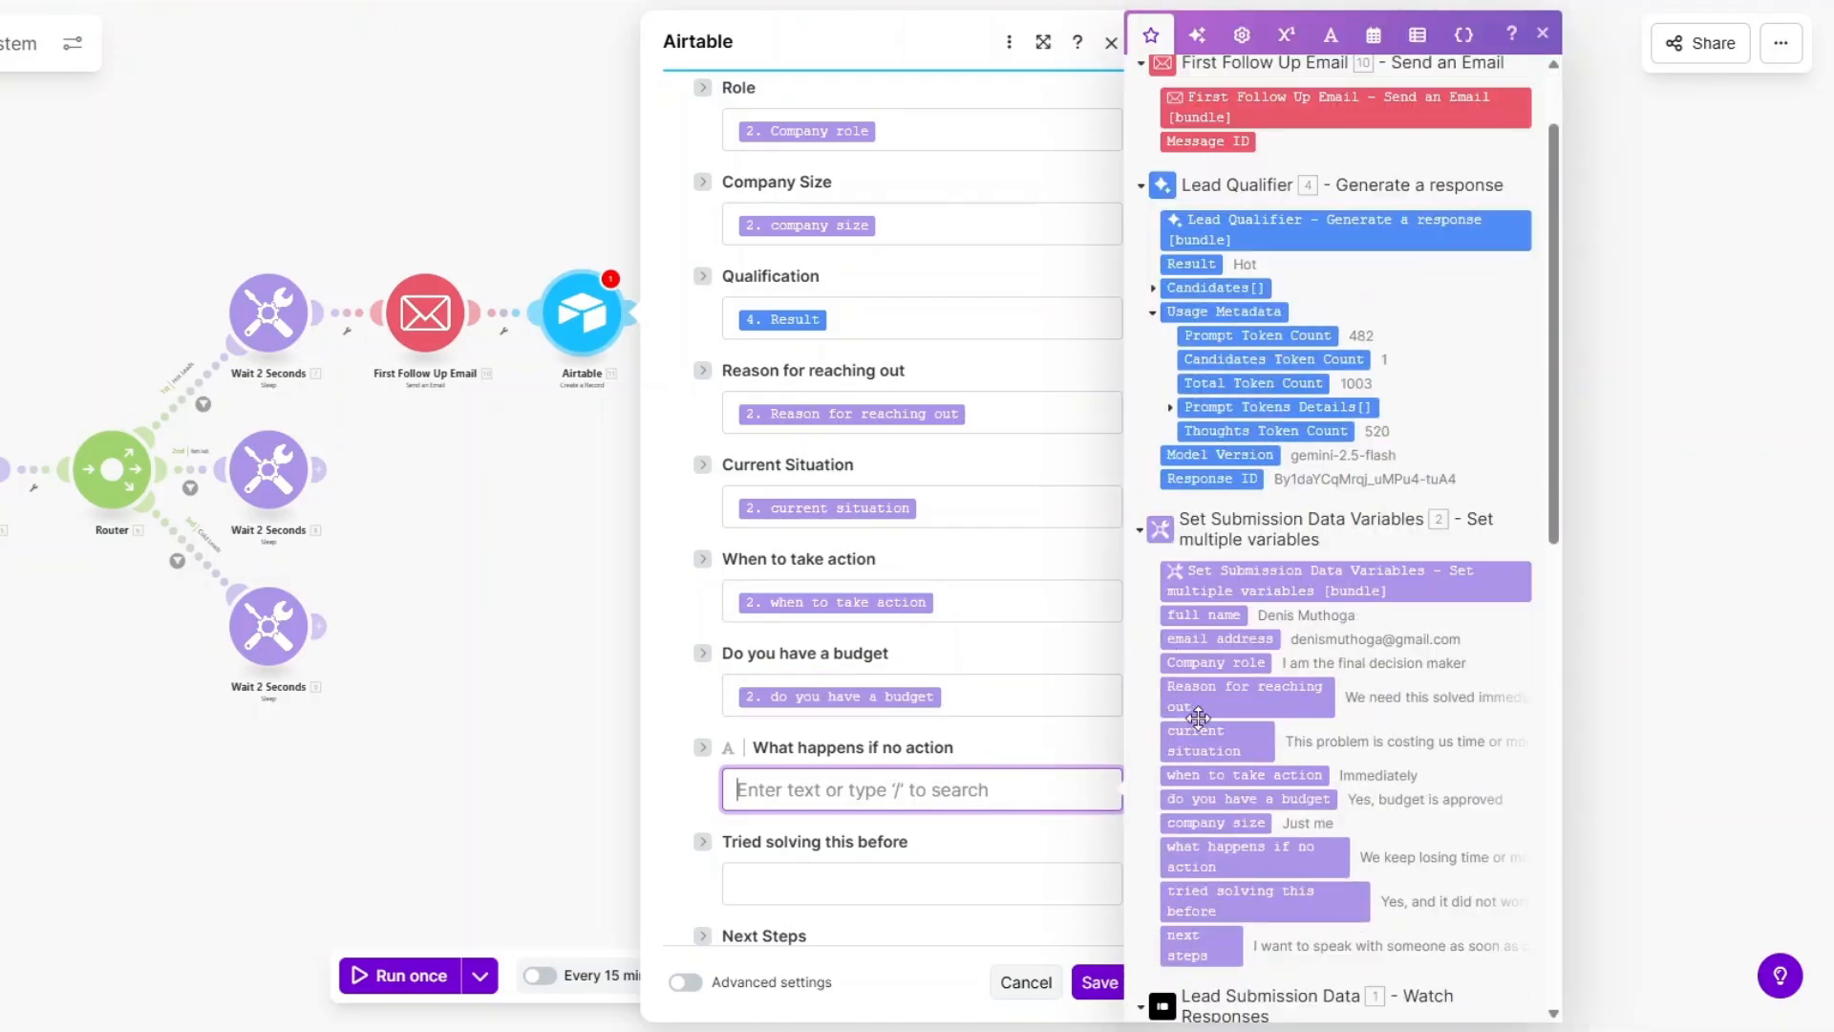
click(1218, 855)
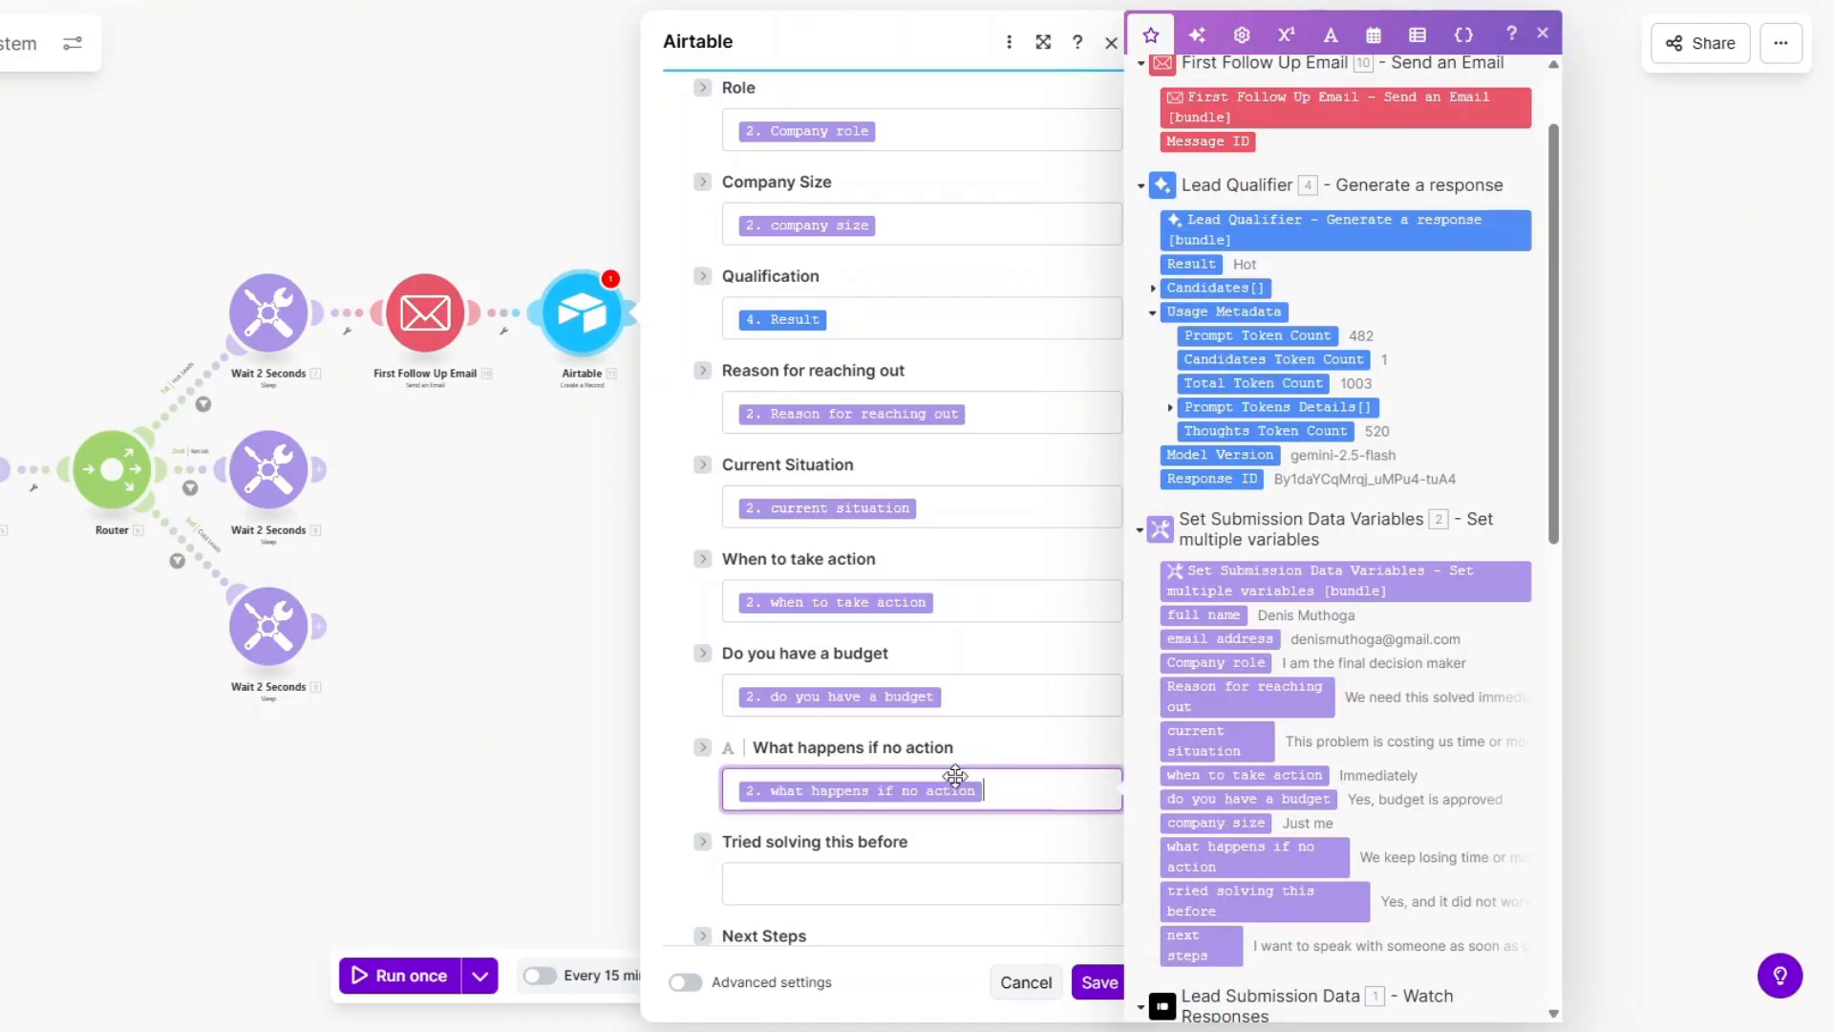
click(936, 880)
click(1220, 901)
scroll(924, 664, down, 3)
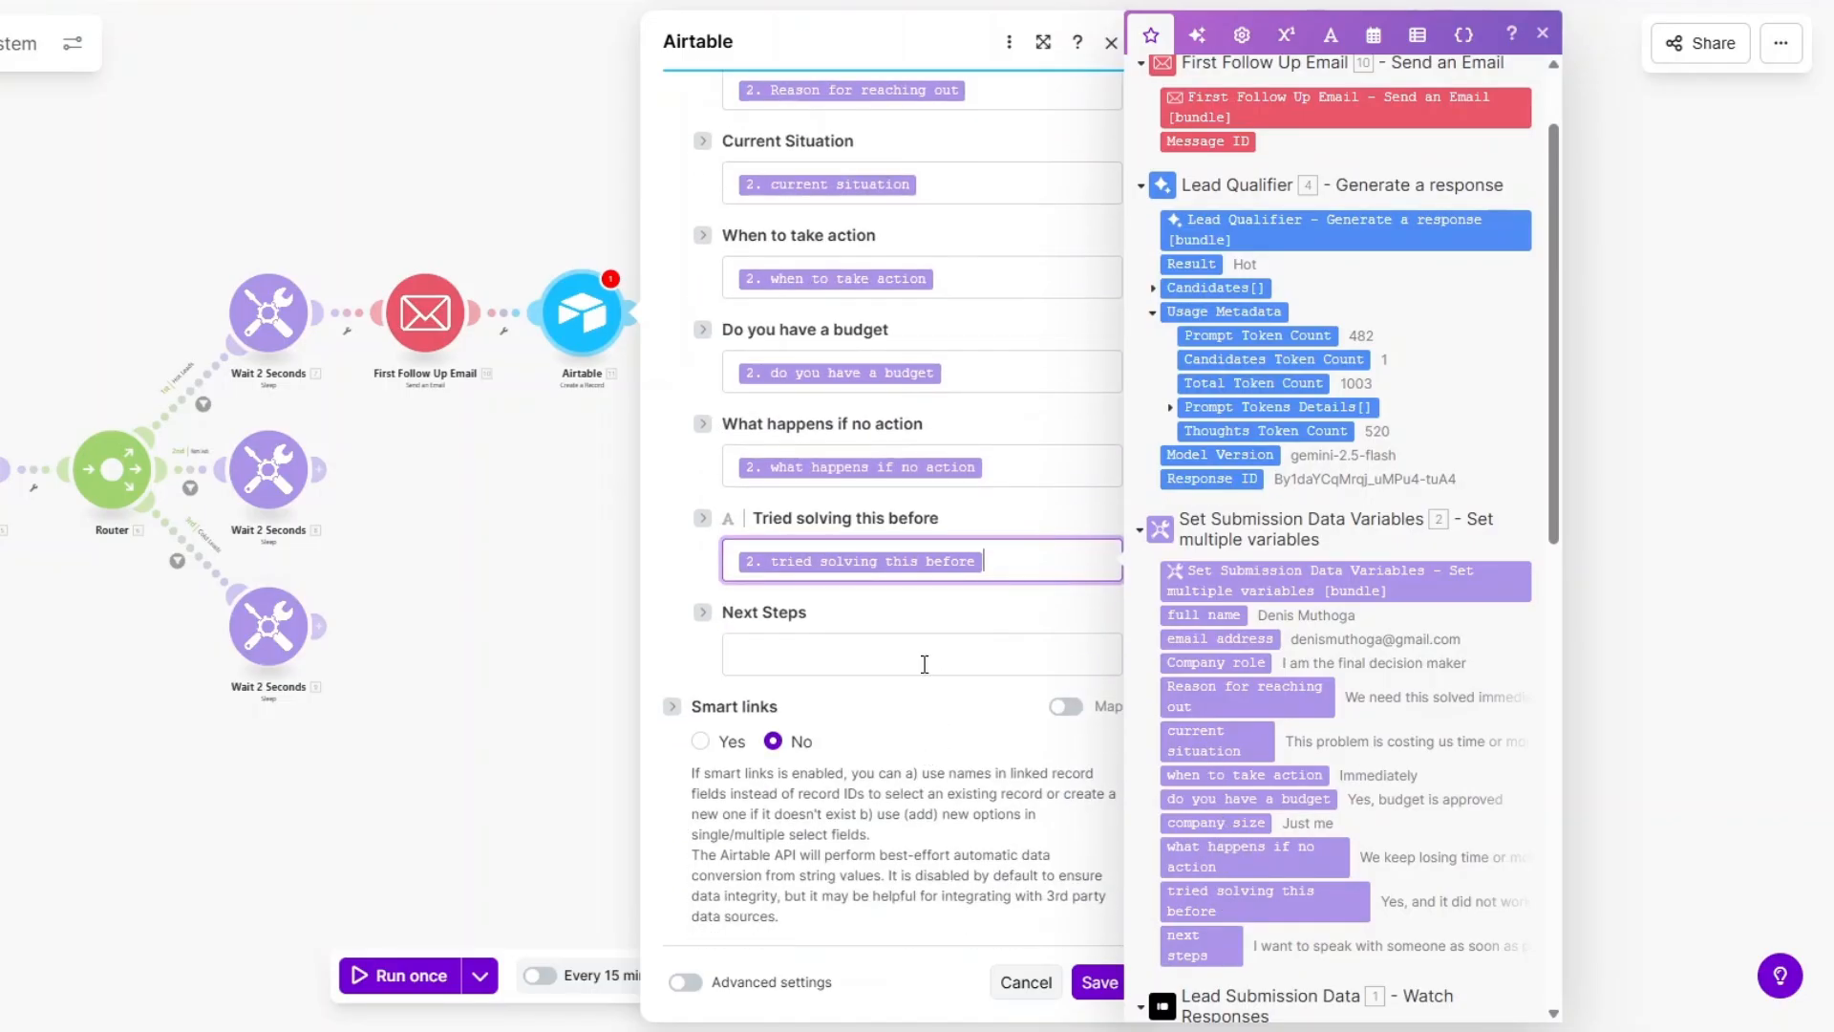
click(924, 664)
click(1202, 945)
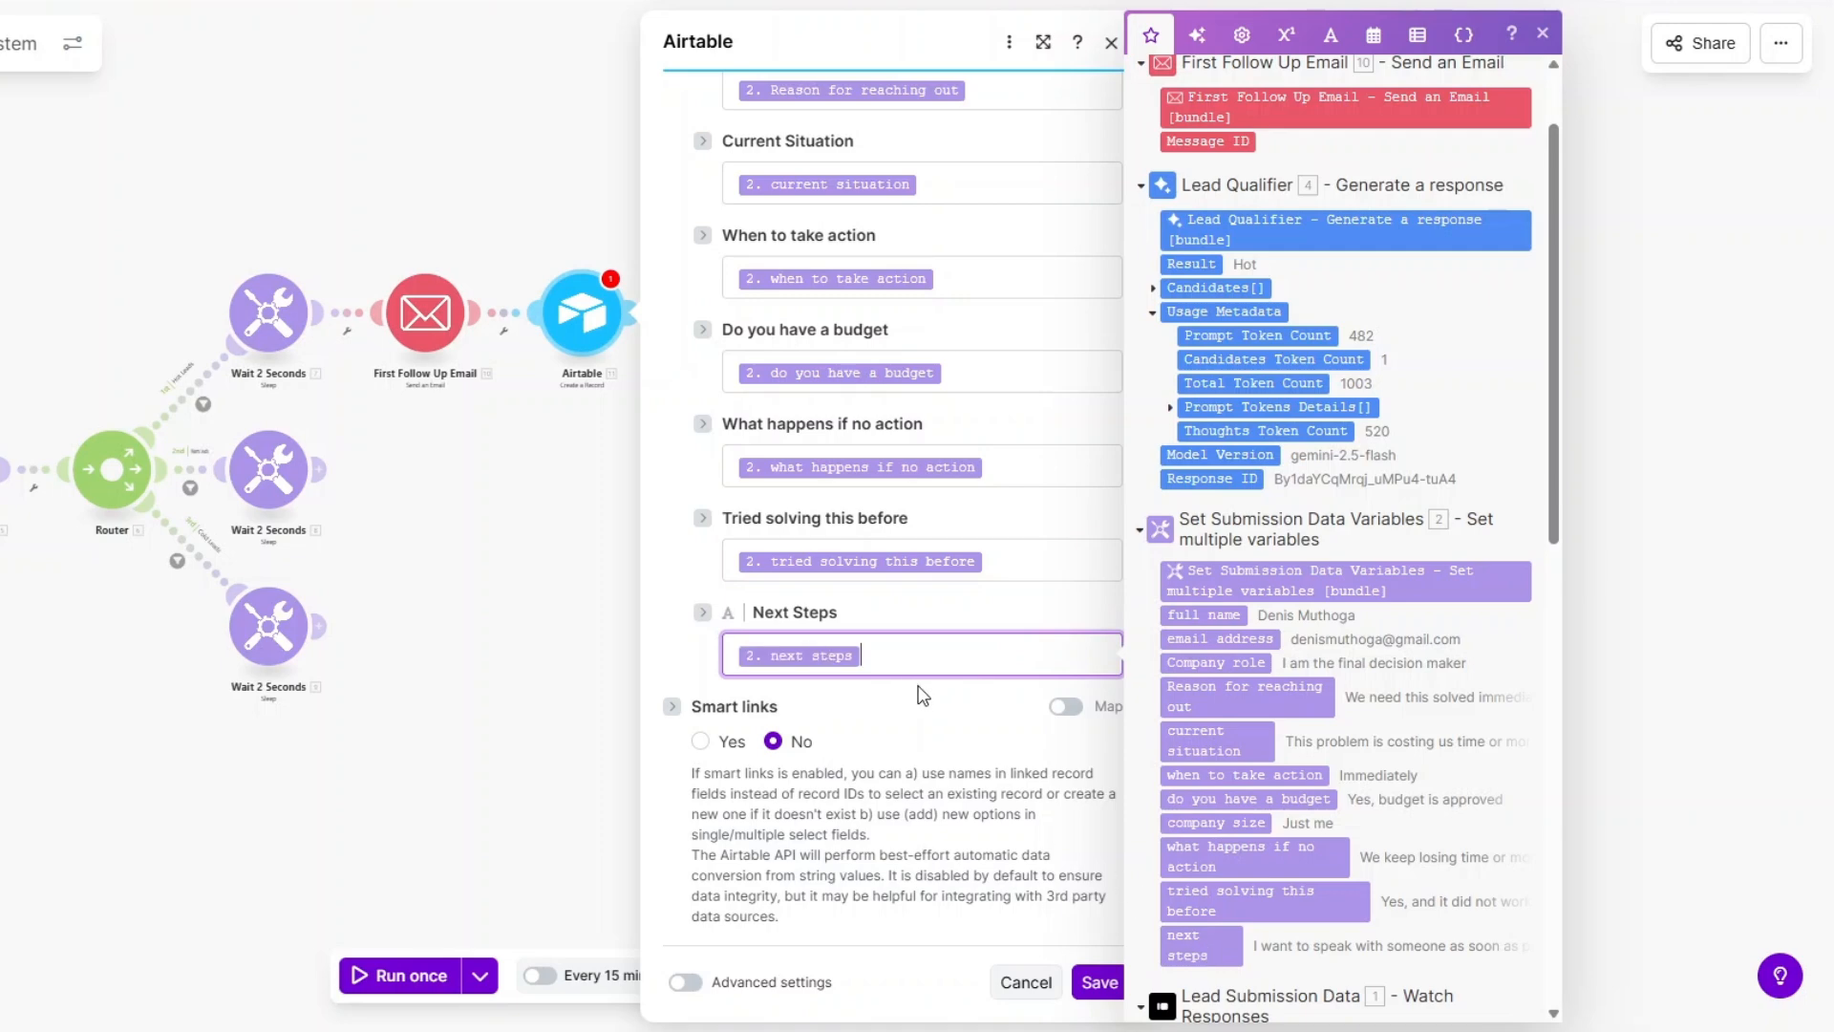
click(1099, 982)
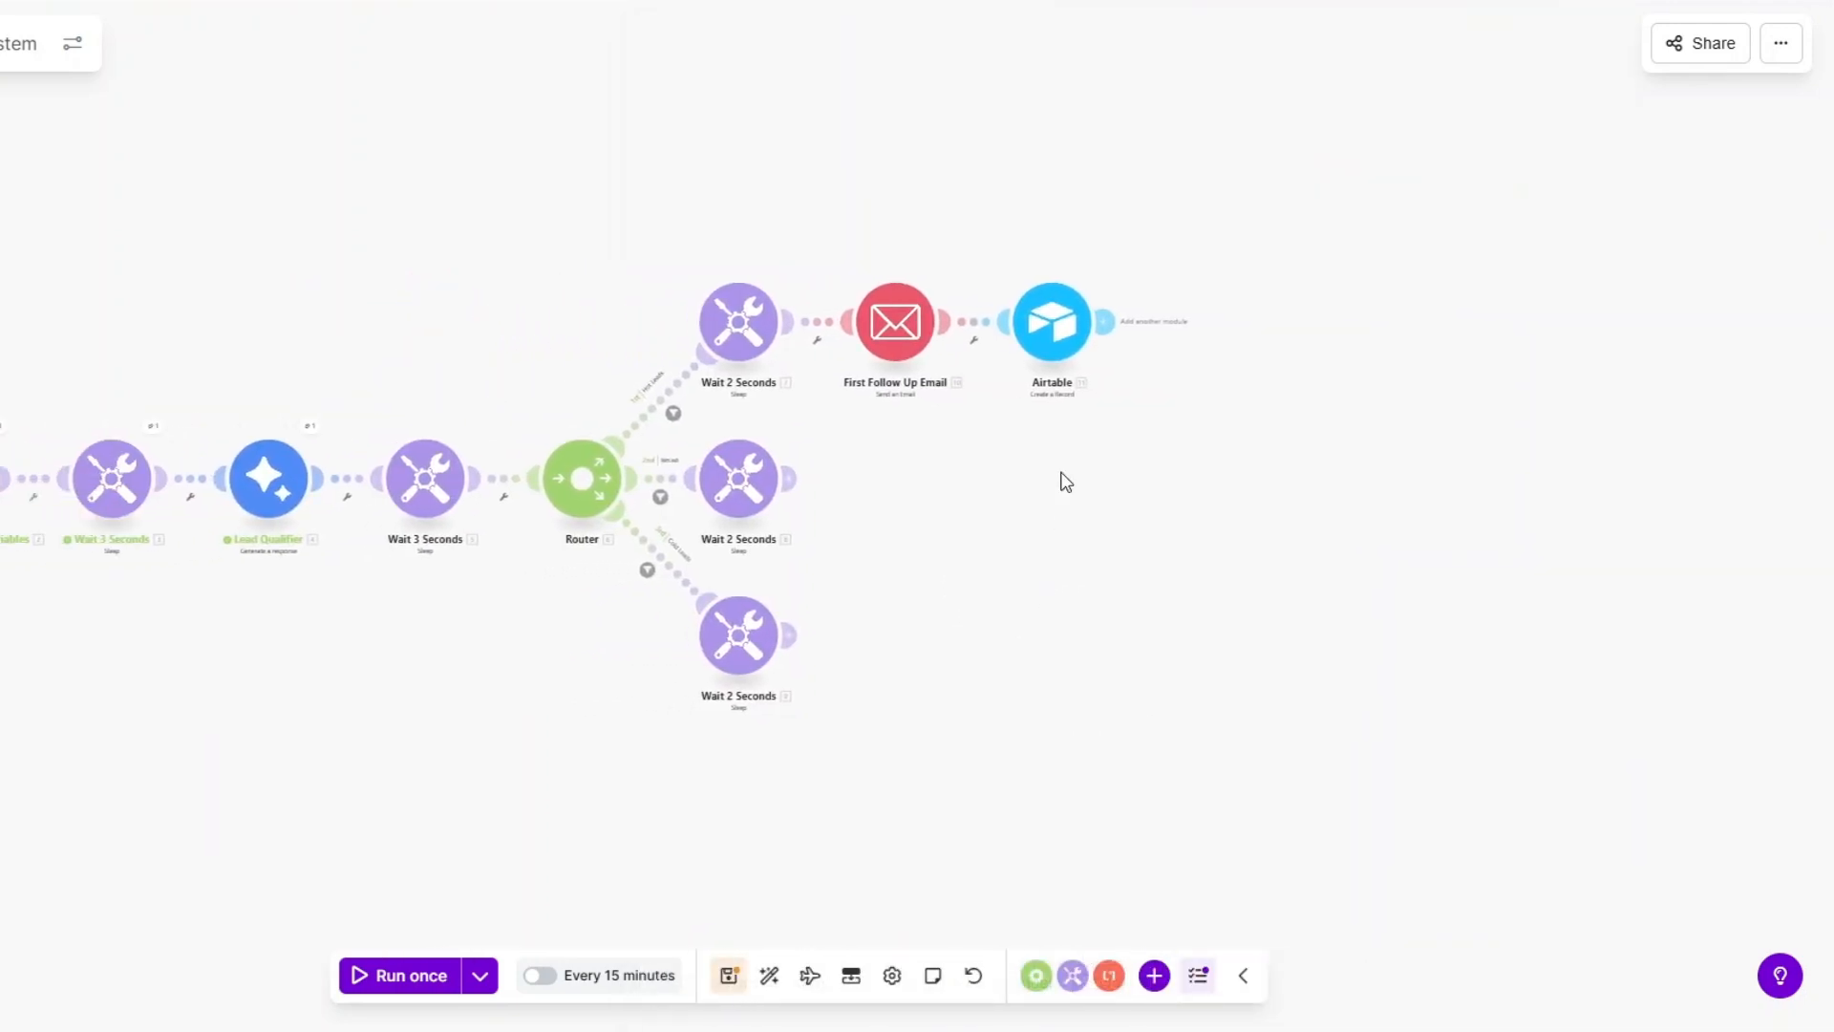
Rename the Airtable module to 'Hot Leads Record'.
right_click(1049, 334)
click(1095, 470)
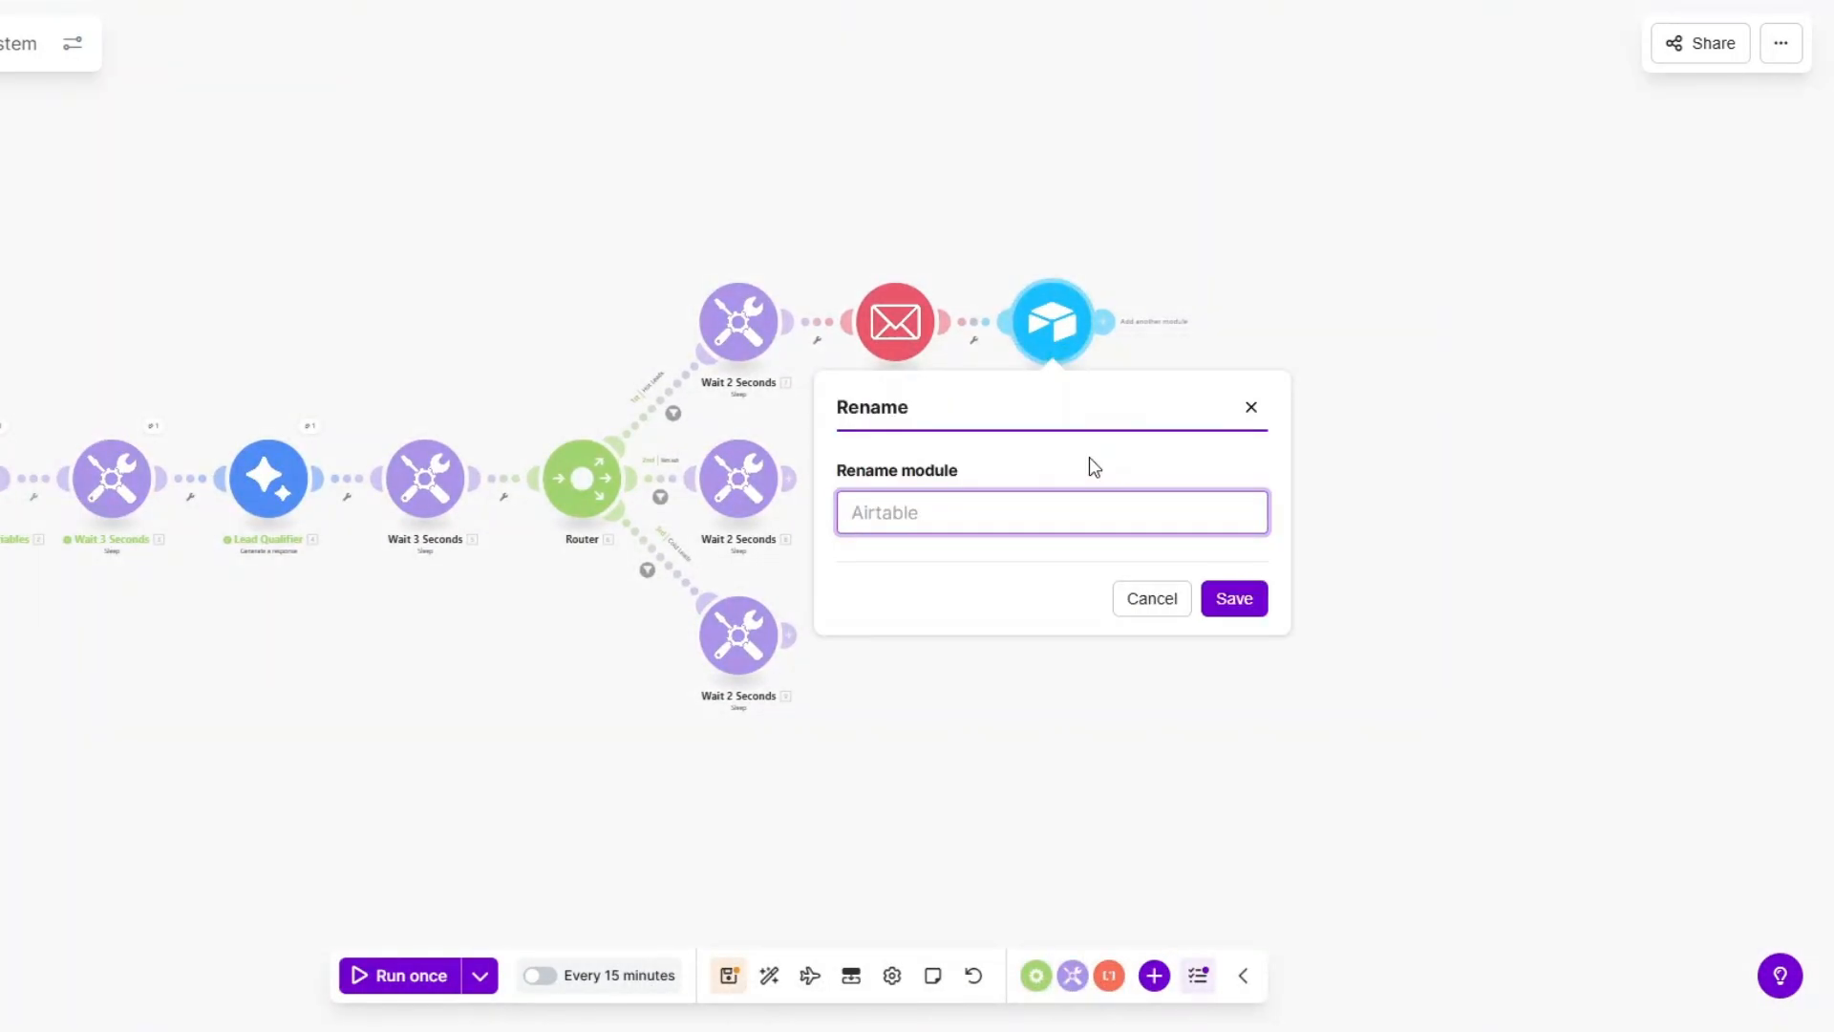
text(Hot Leads Record)
click(1235, 604)
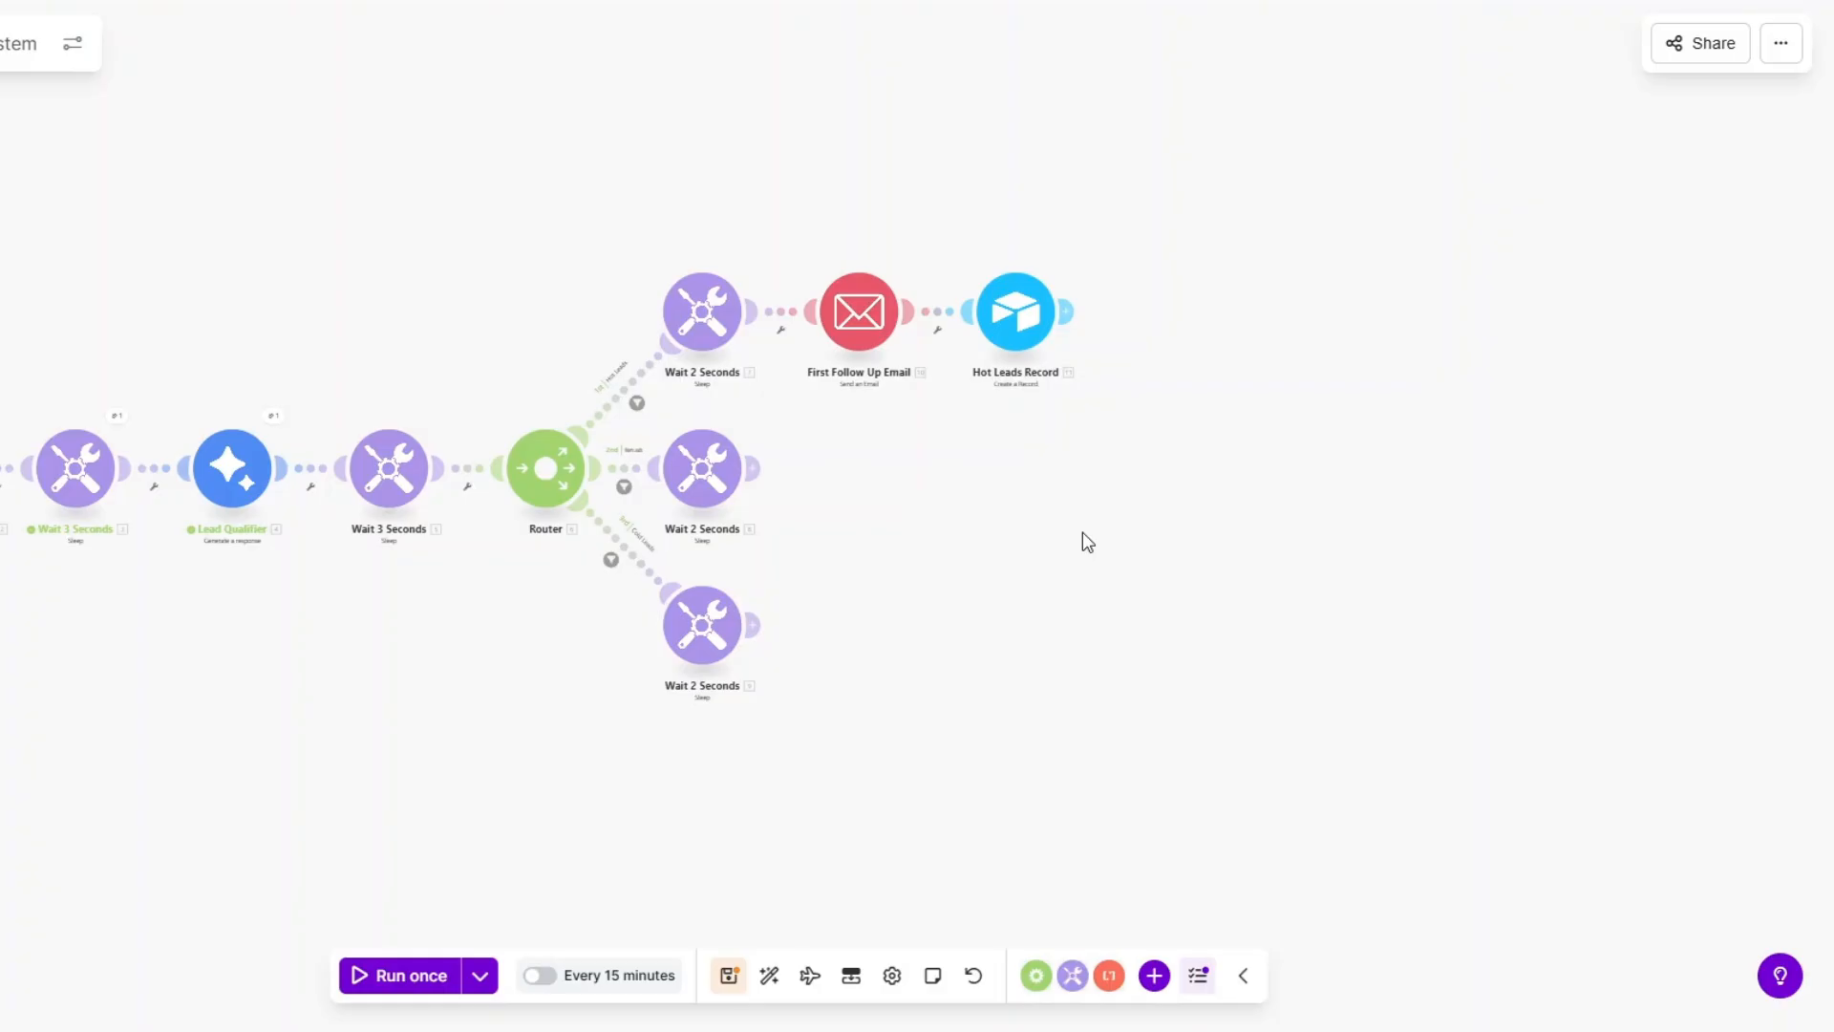
Add an Email 'Send an Email' module after Hot Leads Record, sending to the lead's email address.
click(1066, 311)
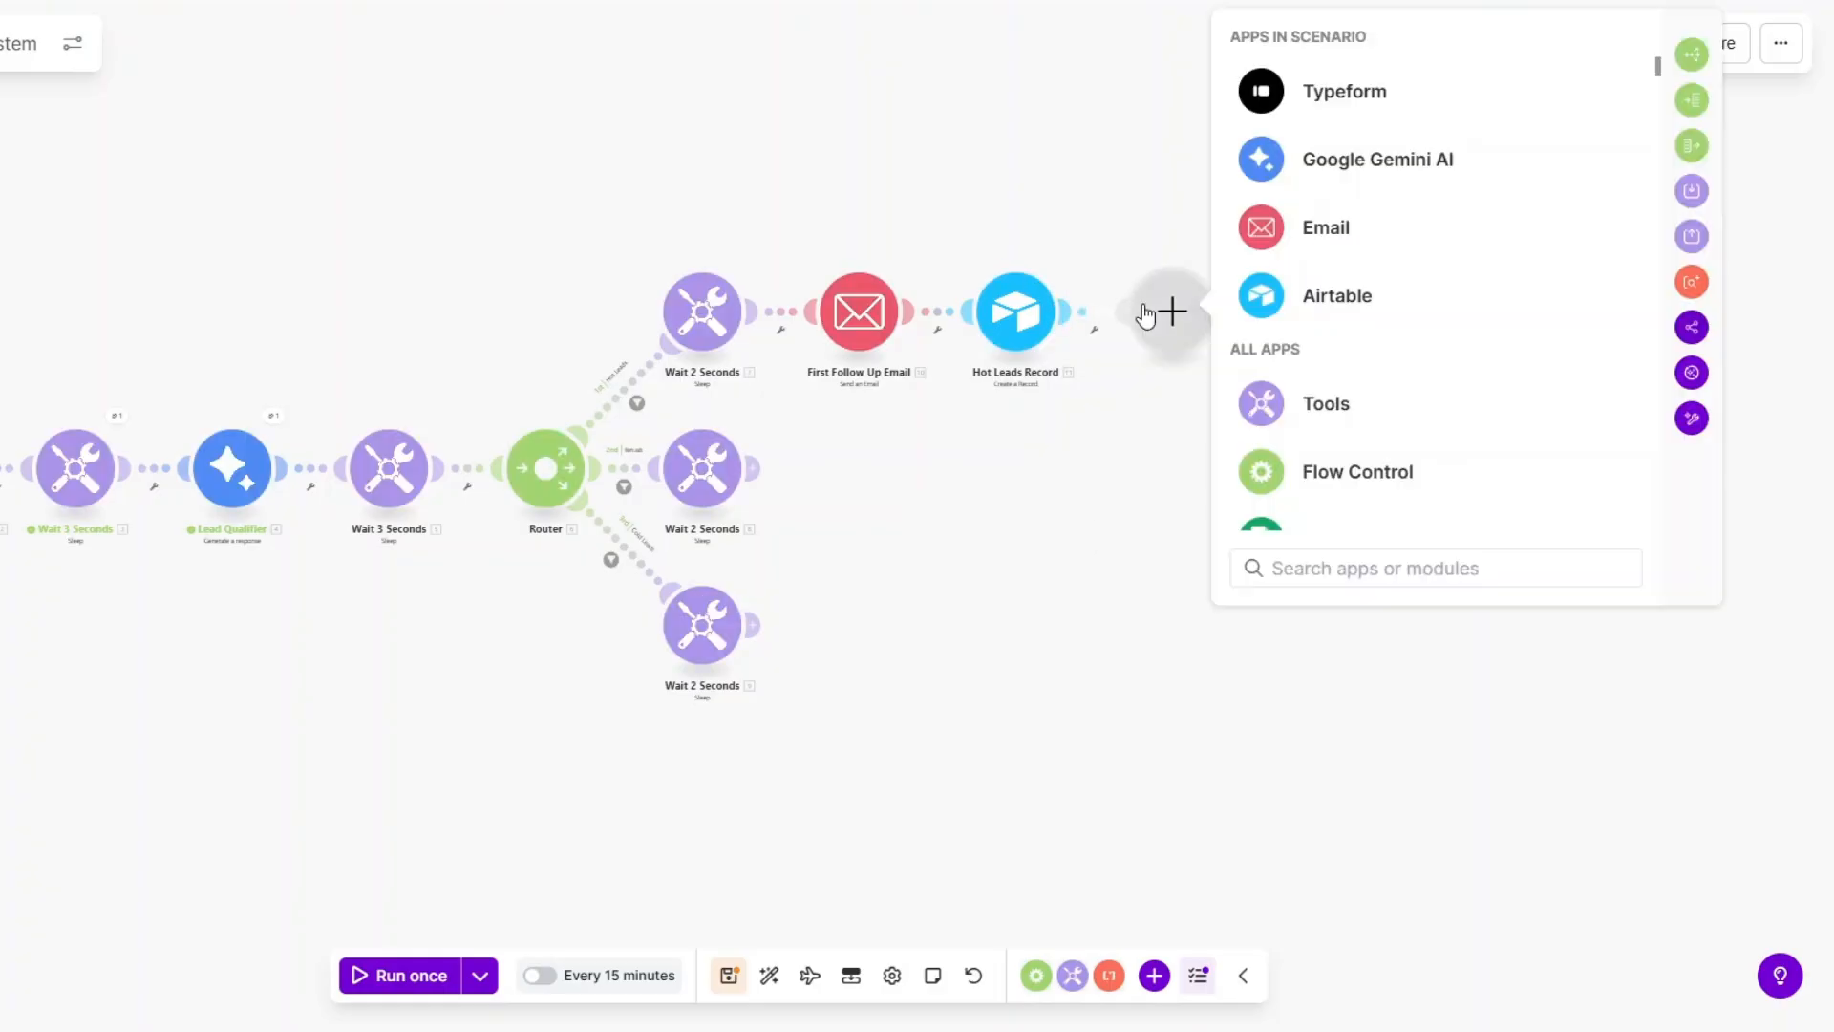
click(1311, 251)
scroll(1347, 438, down, 2)
click(1347, 438)
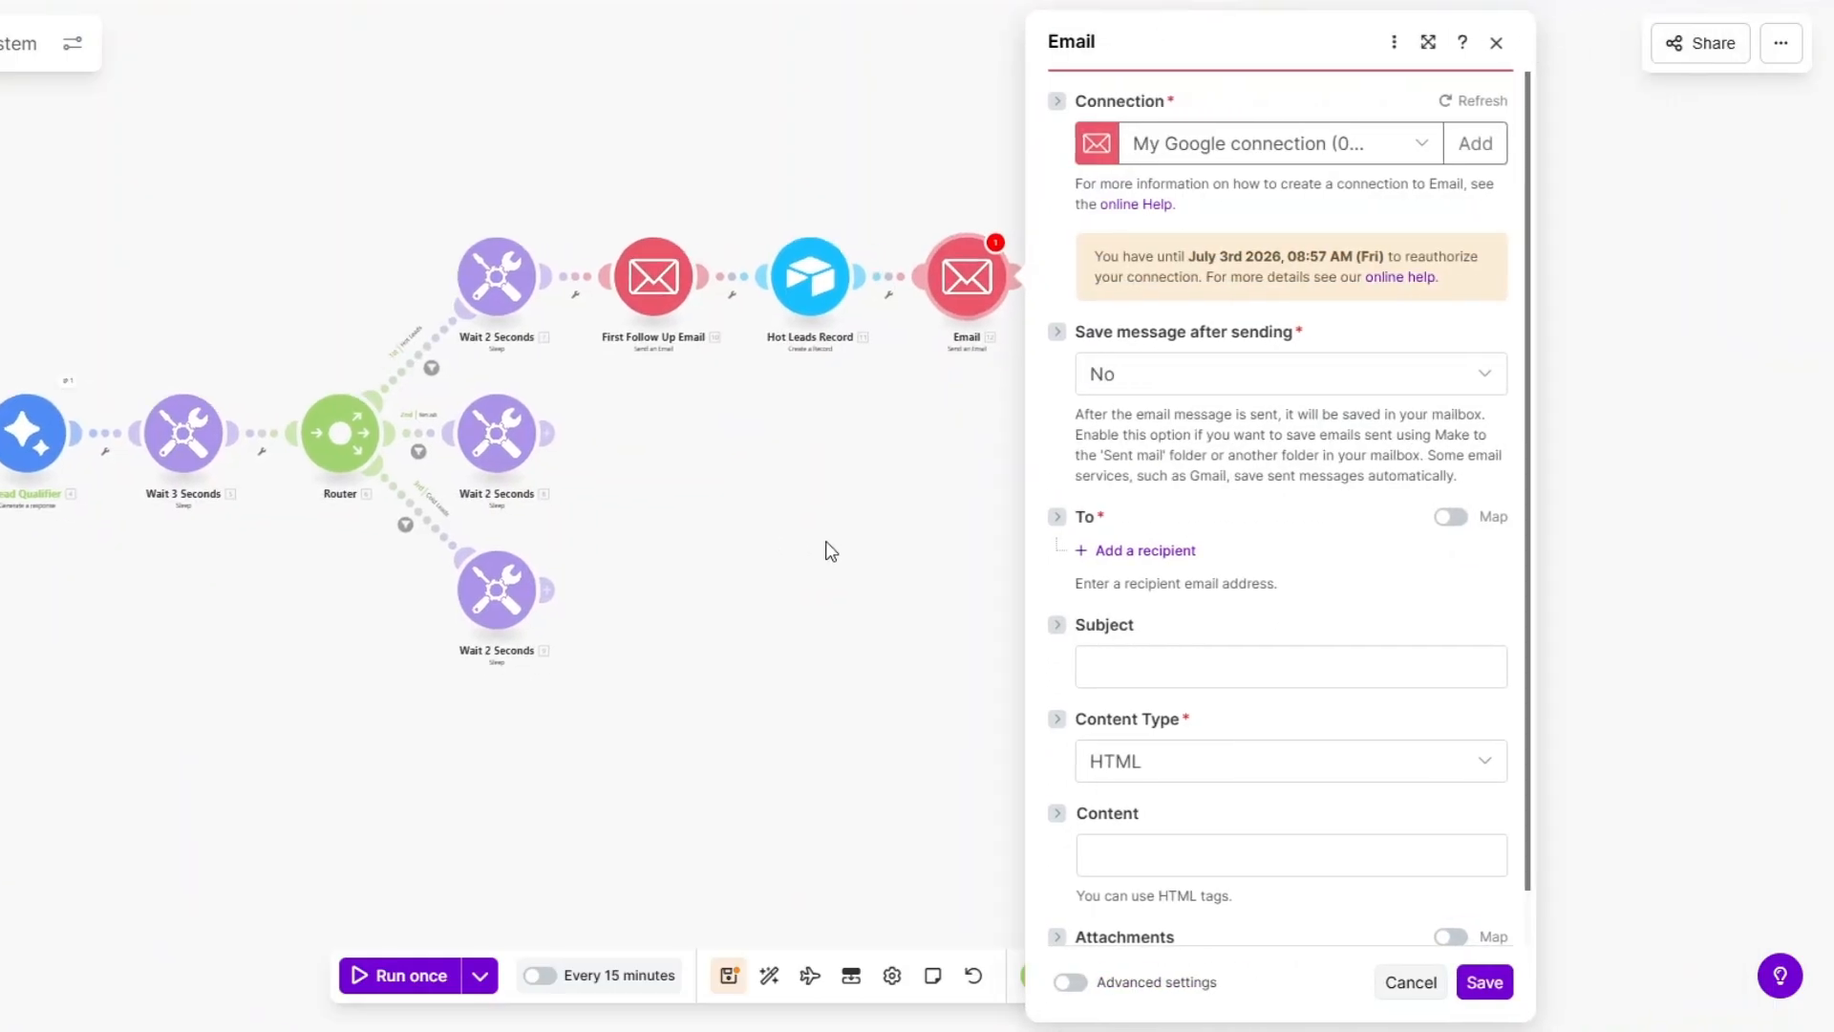
click(1145, 550)
click(1178, 577)
scroll(840, 592, down, 5)
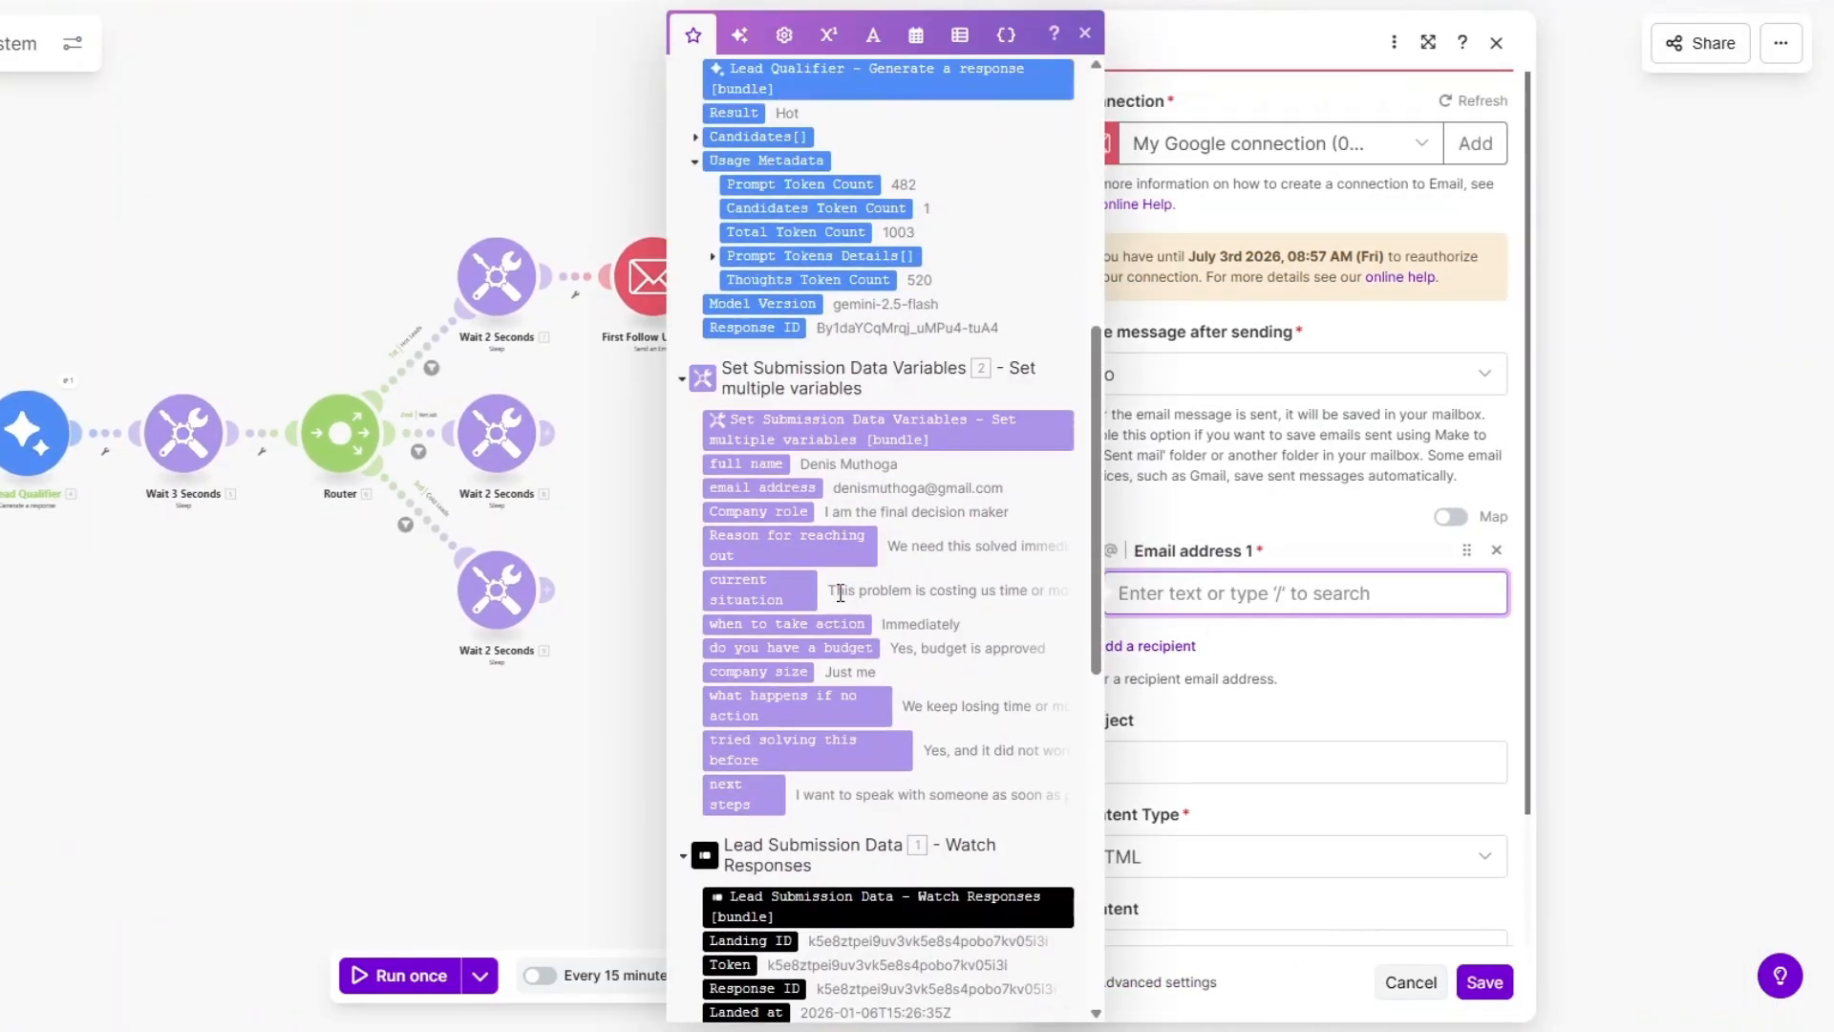
scroll(840, 592, down, 1)
click(760, 388)
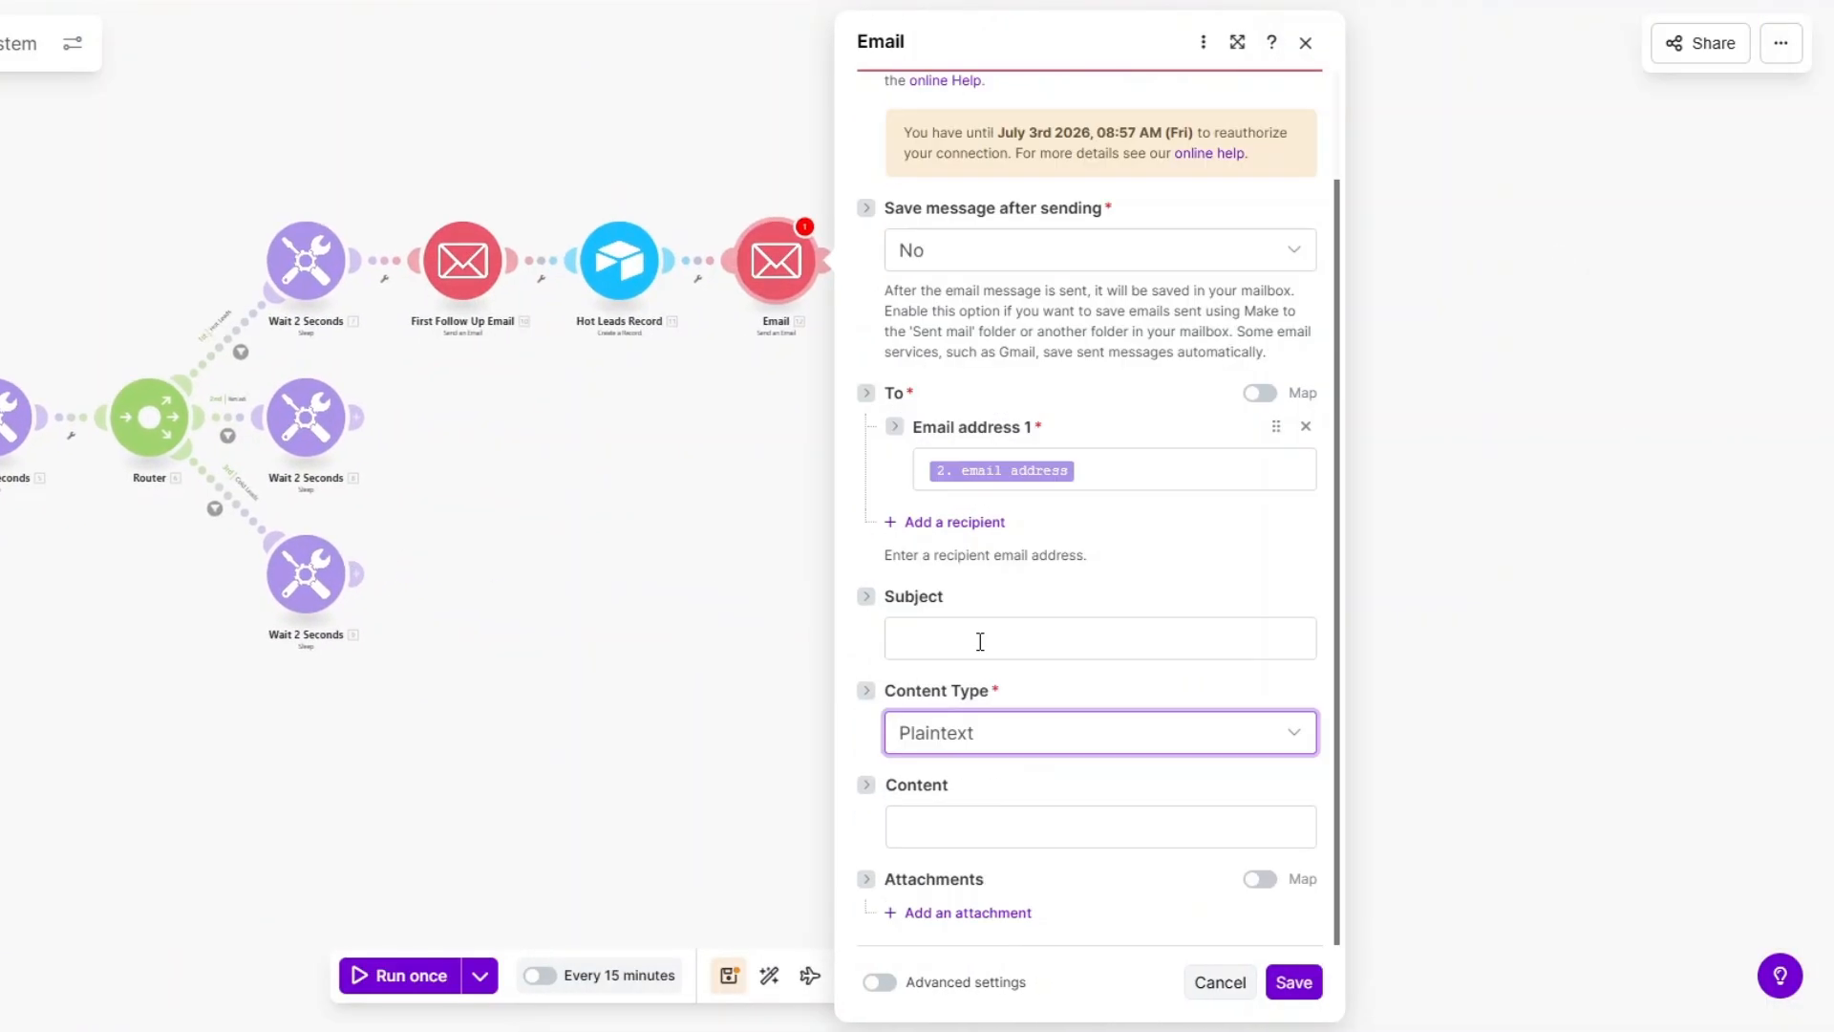
Give the email the subject 'Quick follow up' and a plaintext body, then save.
click(980, 641)
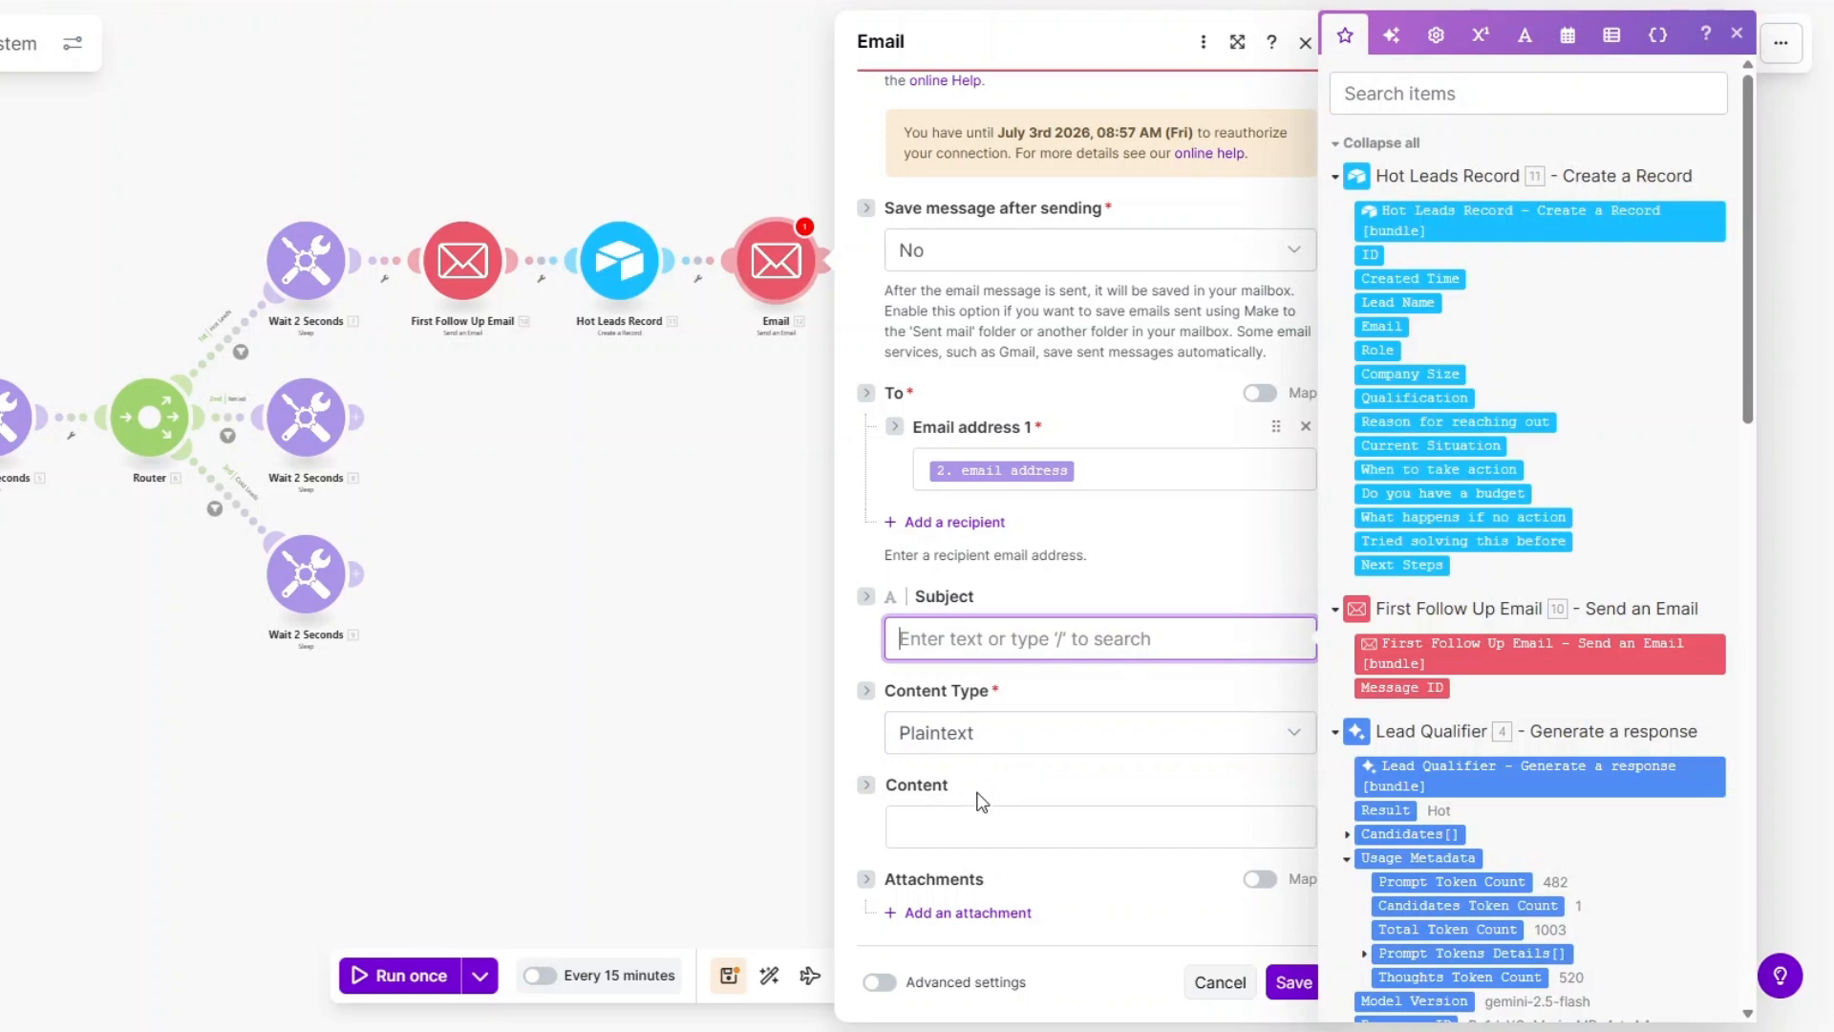
click(983, 807)
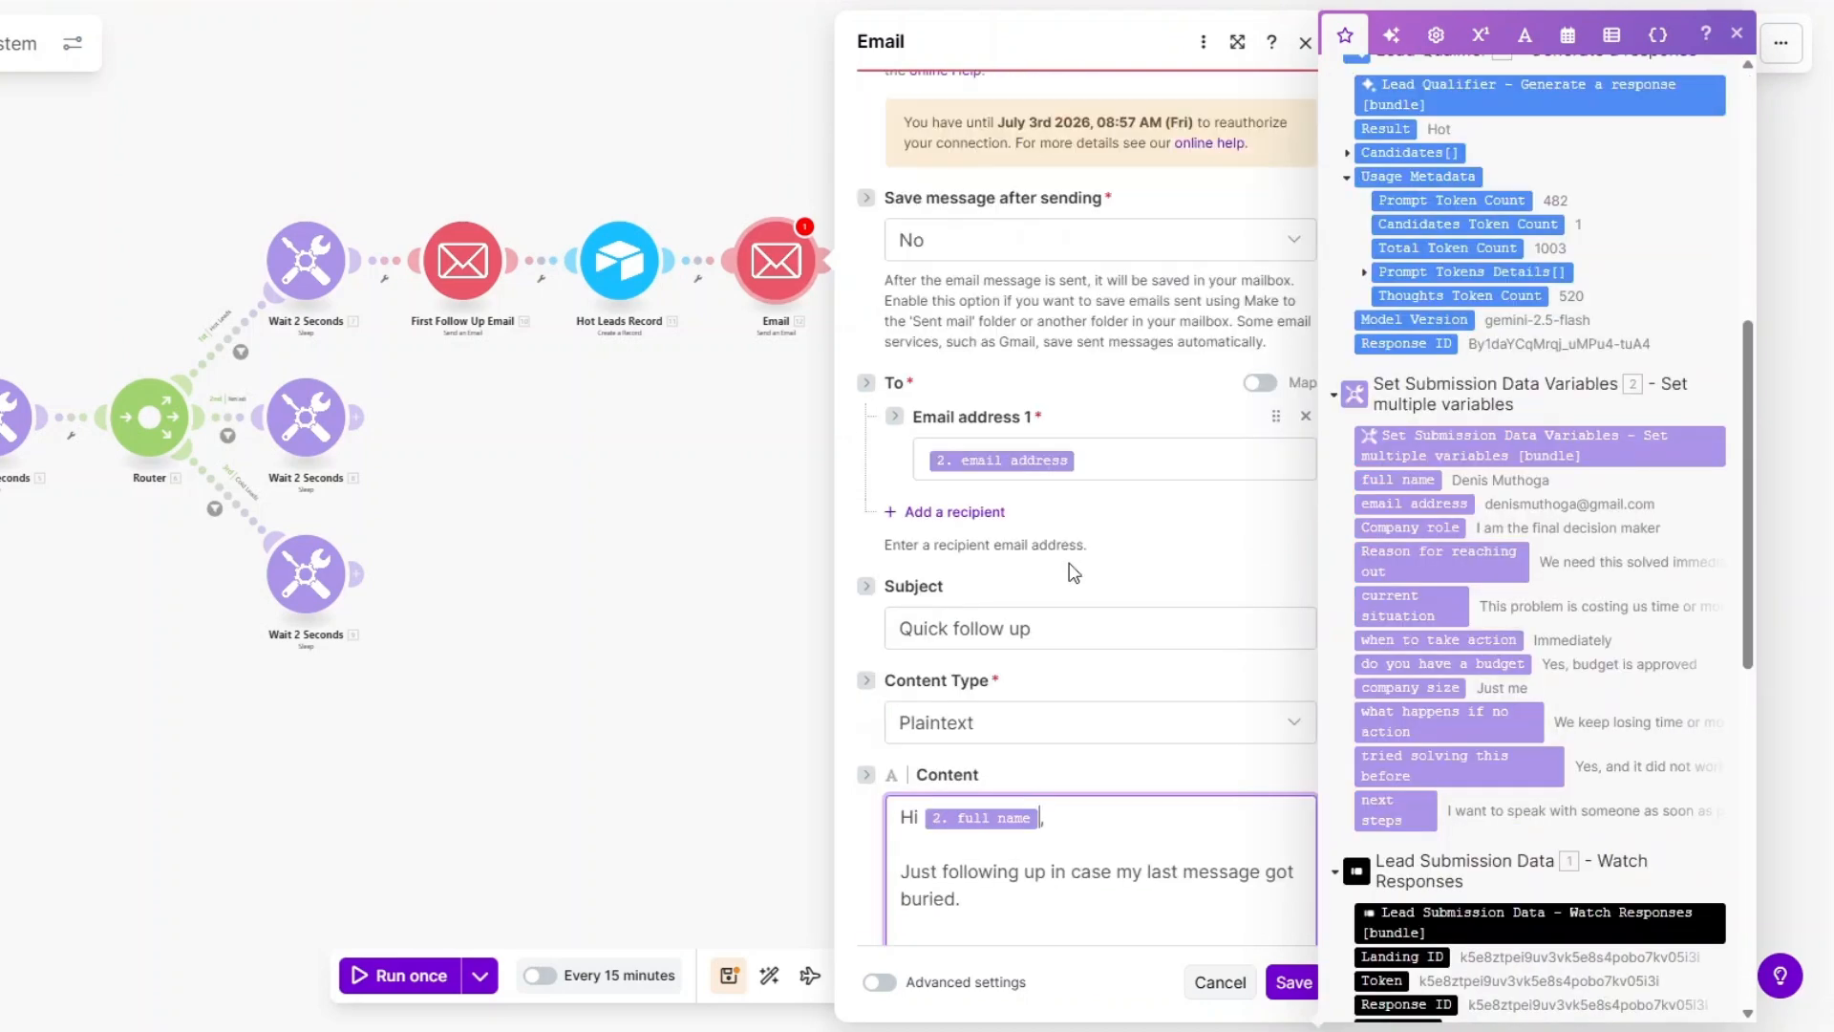
scroll(1068, 645, up, 1)
click(1063, 685)
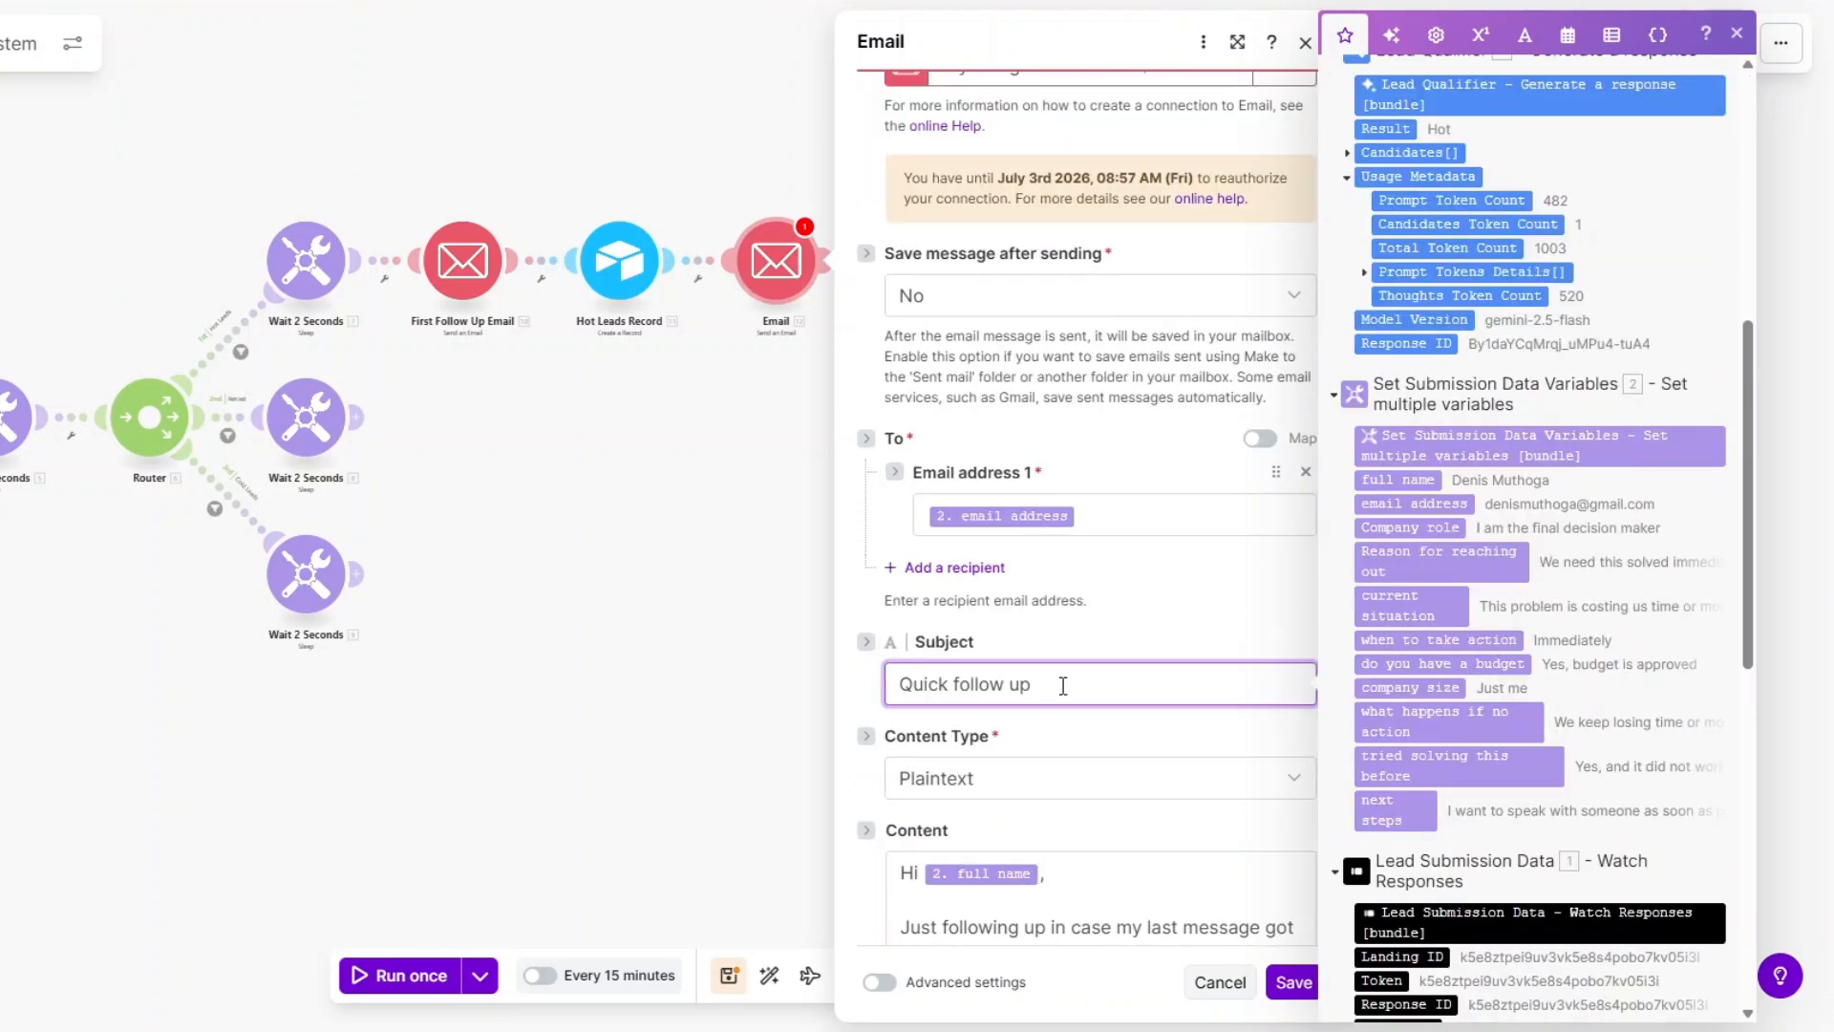
scroll(1062, 685, down, 3)
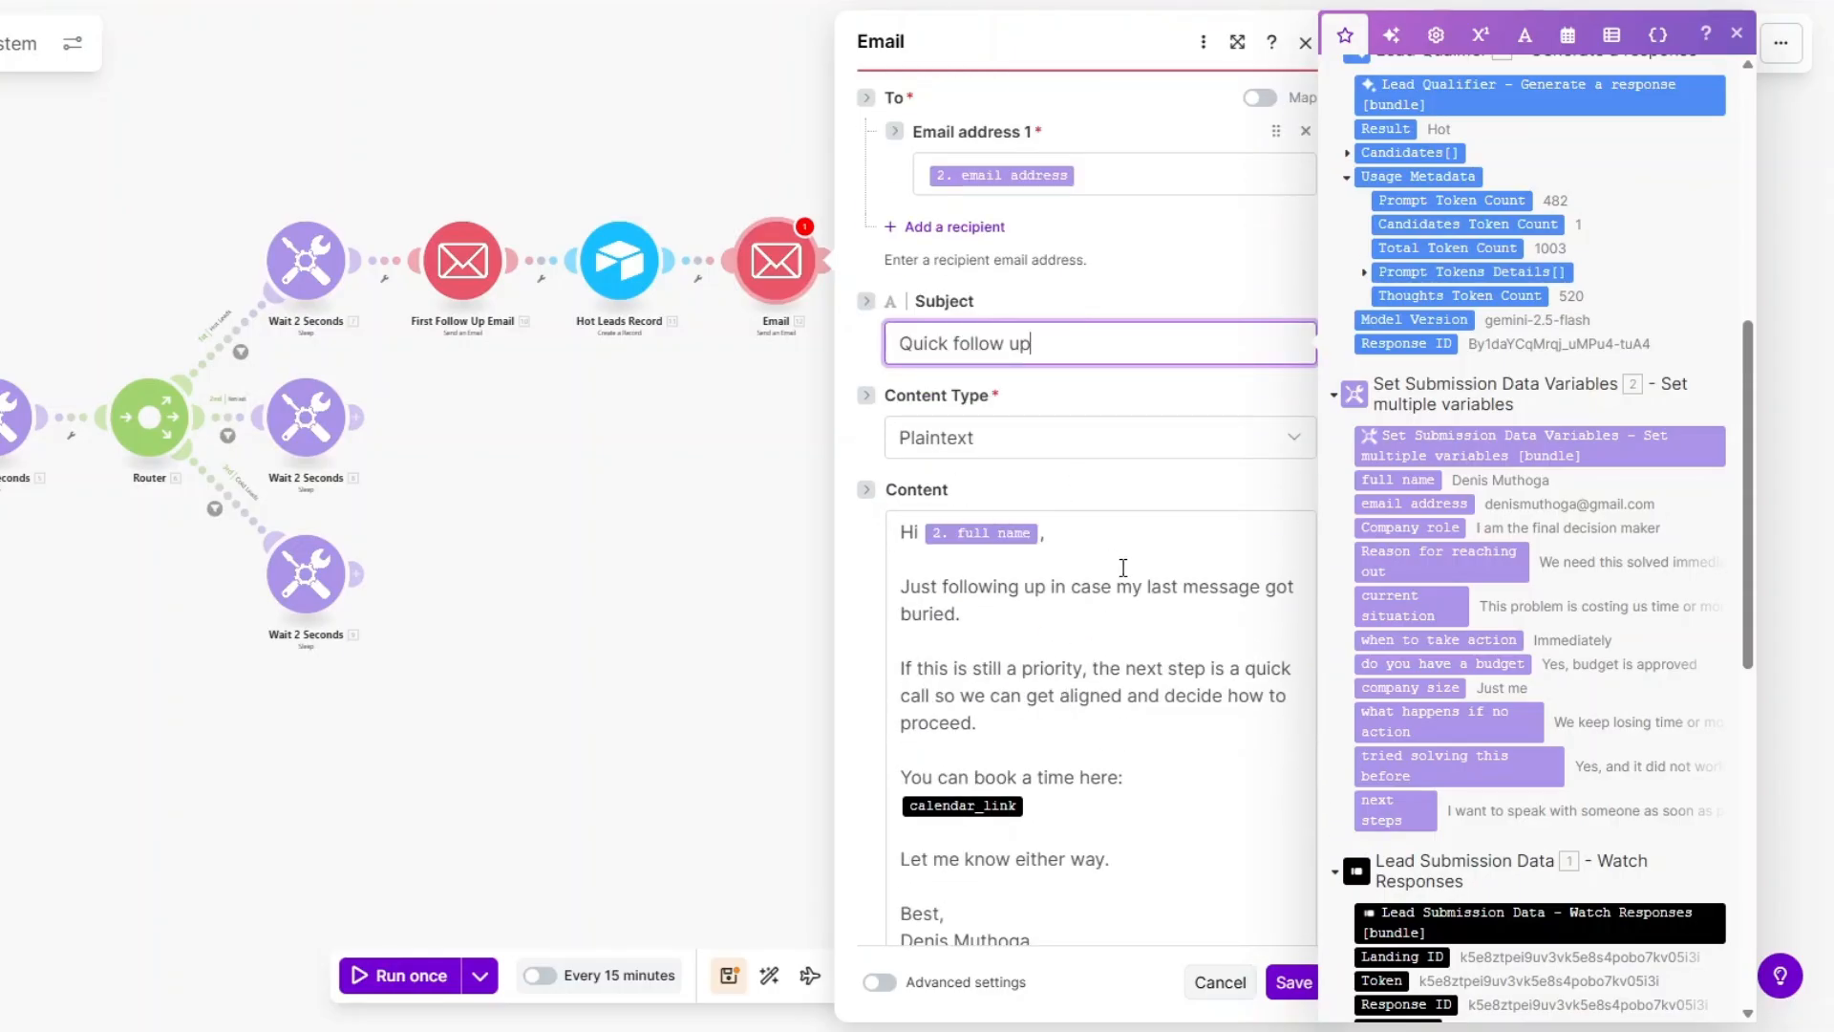
scroll(1124, 568, down, 1)
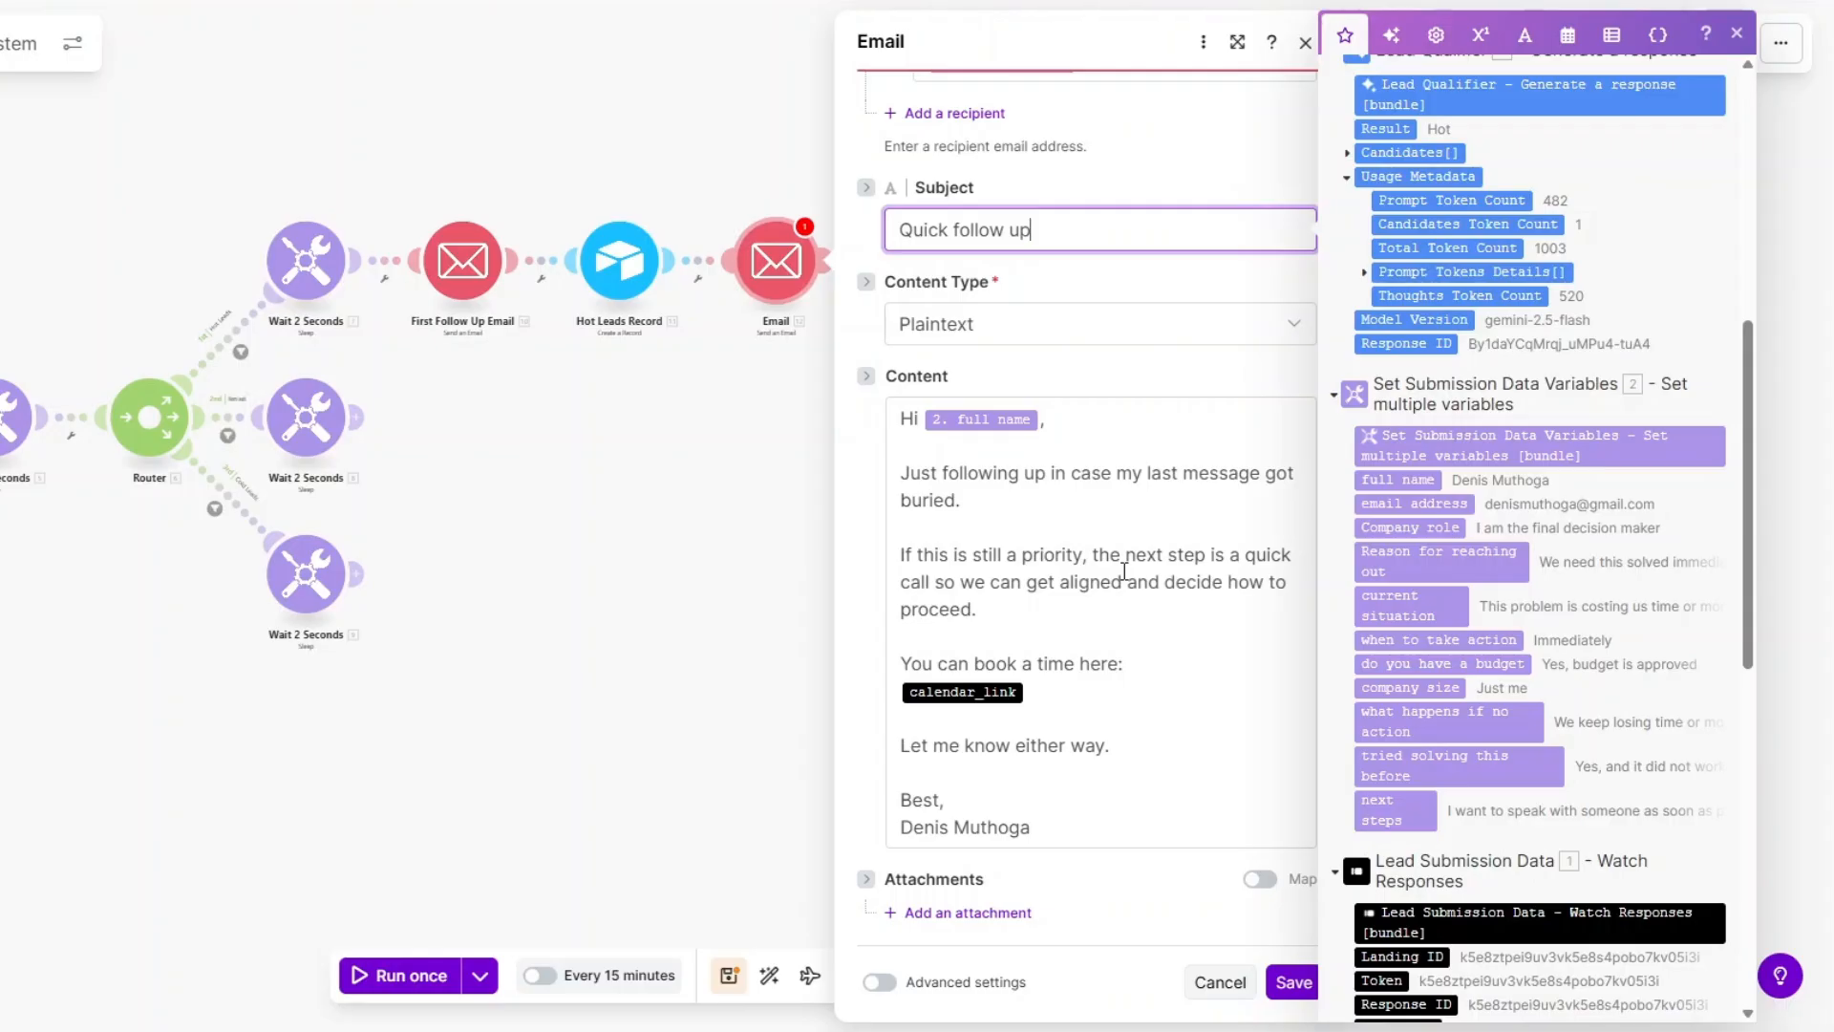
click(1071, 693)
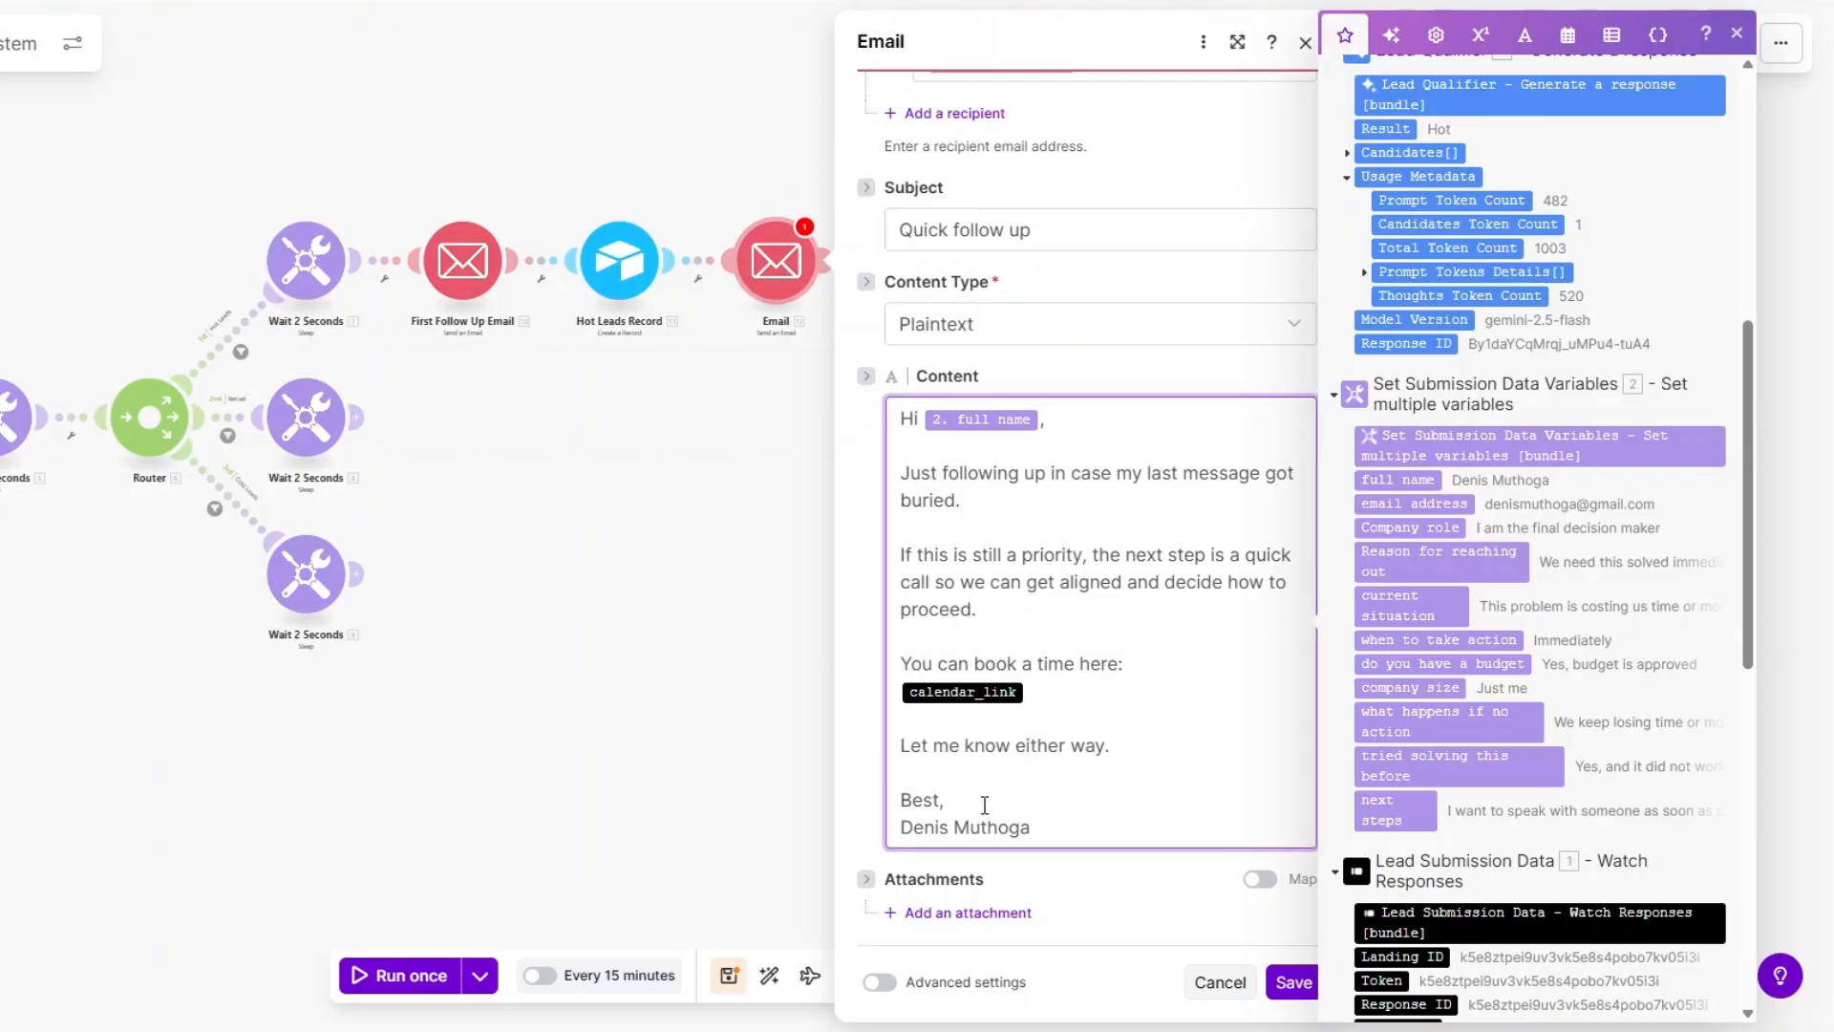
click(1294, 982)
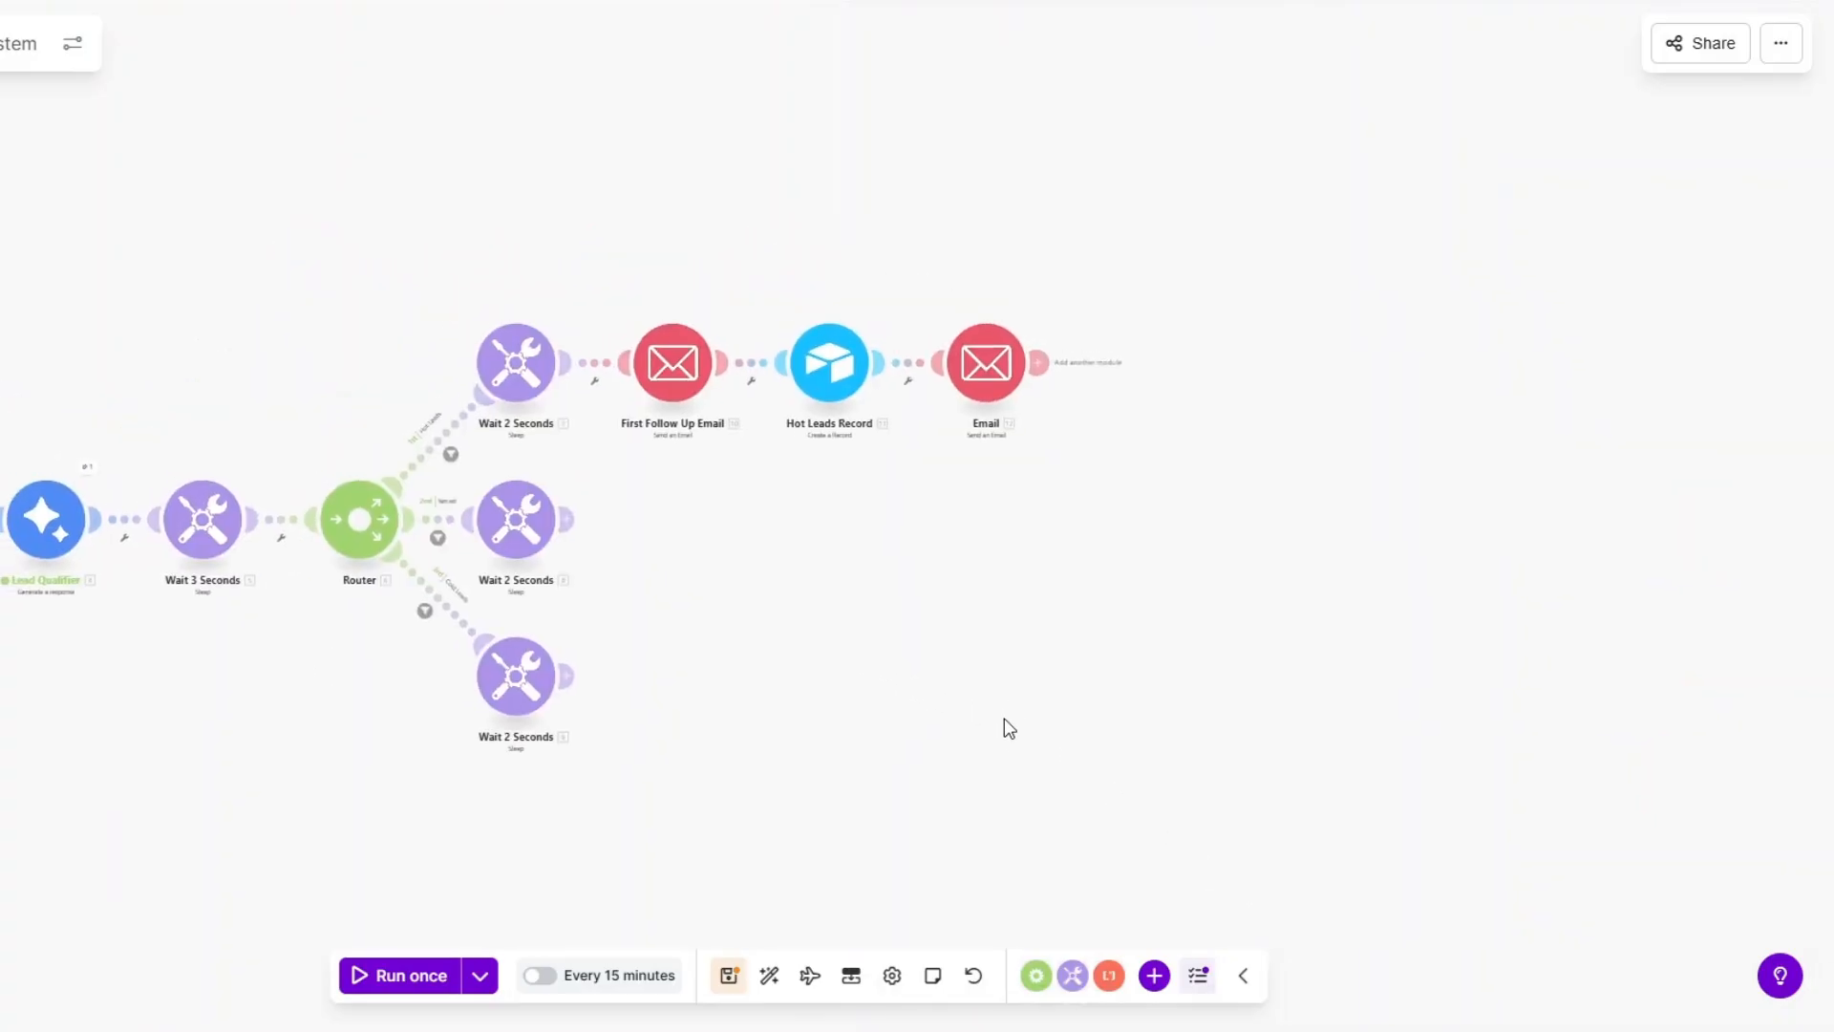
Rename the new Email module to 'Second Follow Up Email'.
right_click(984, 389)
click(1038, 520)
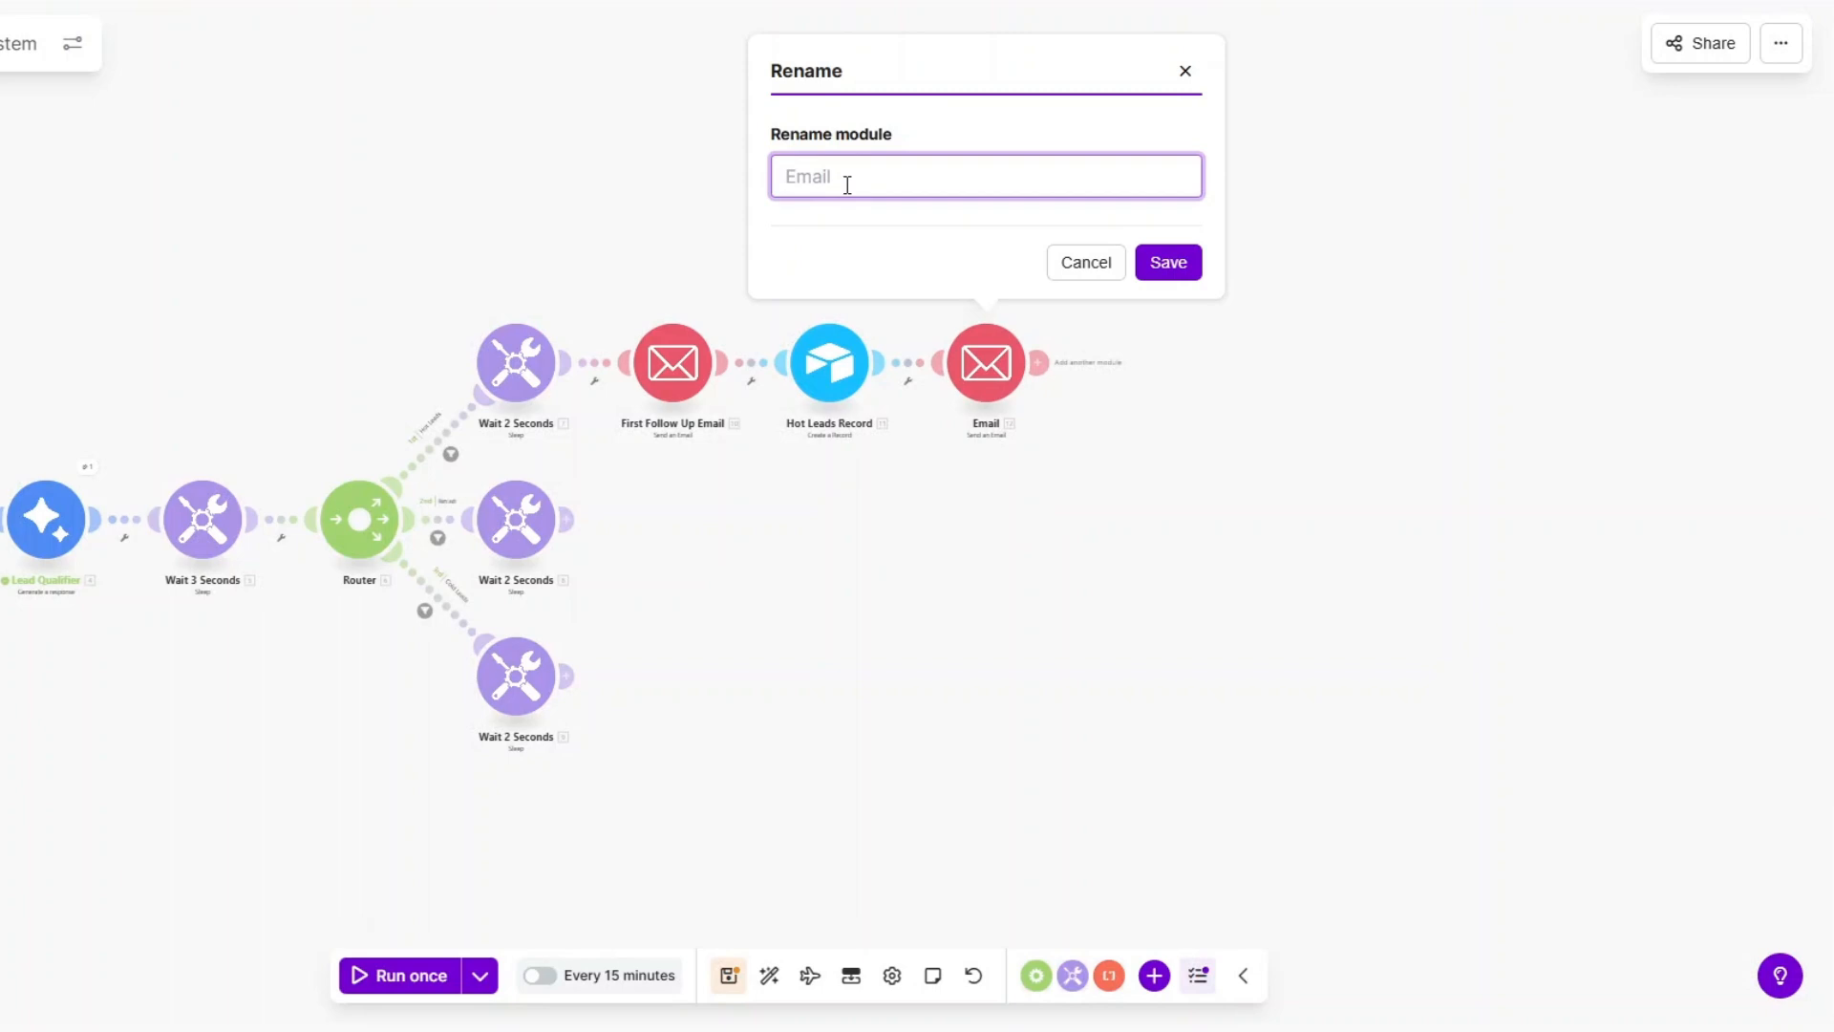
text(Second Follow Up Email)
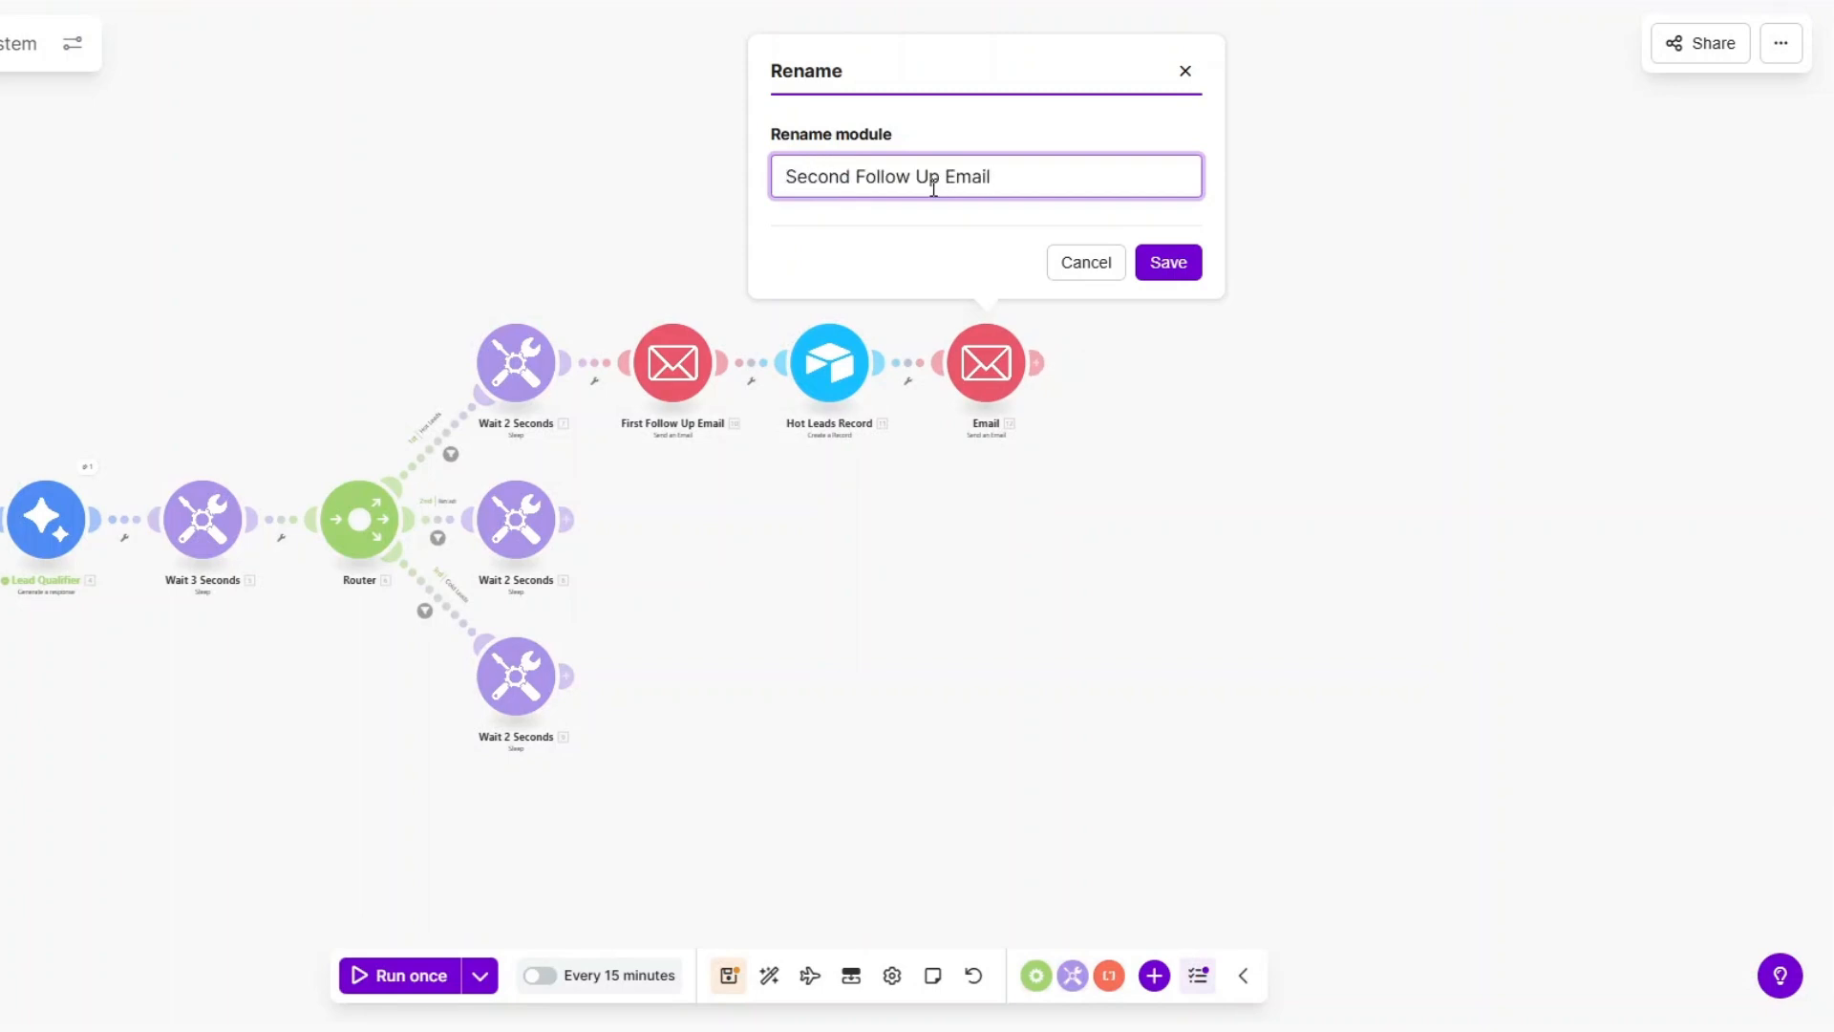
click(1167, 263)
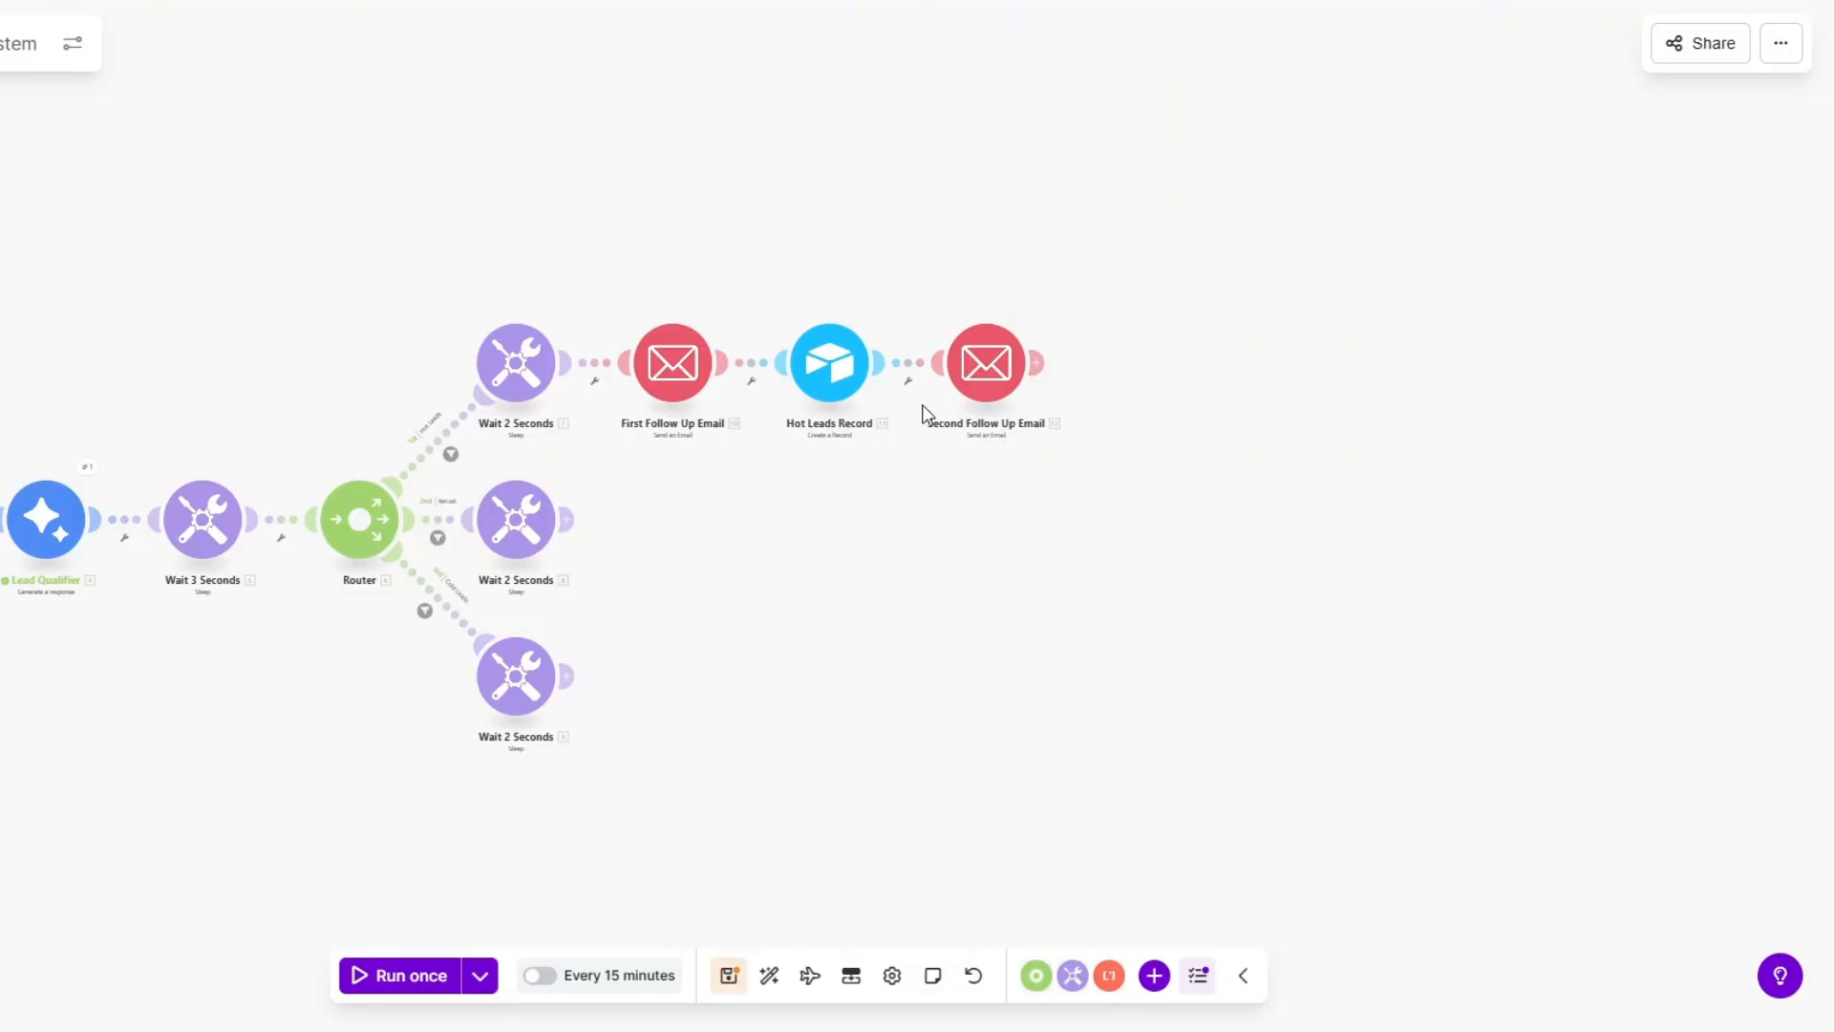
Add a 'Wait 3 days' filter before it, comparing Submitted at to addDays(now; 3).
click(907, 382)
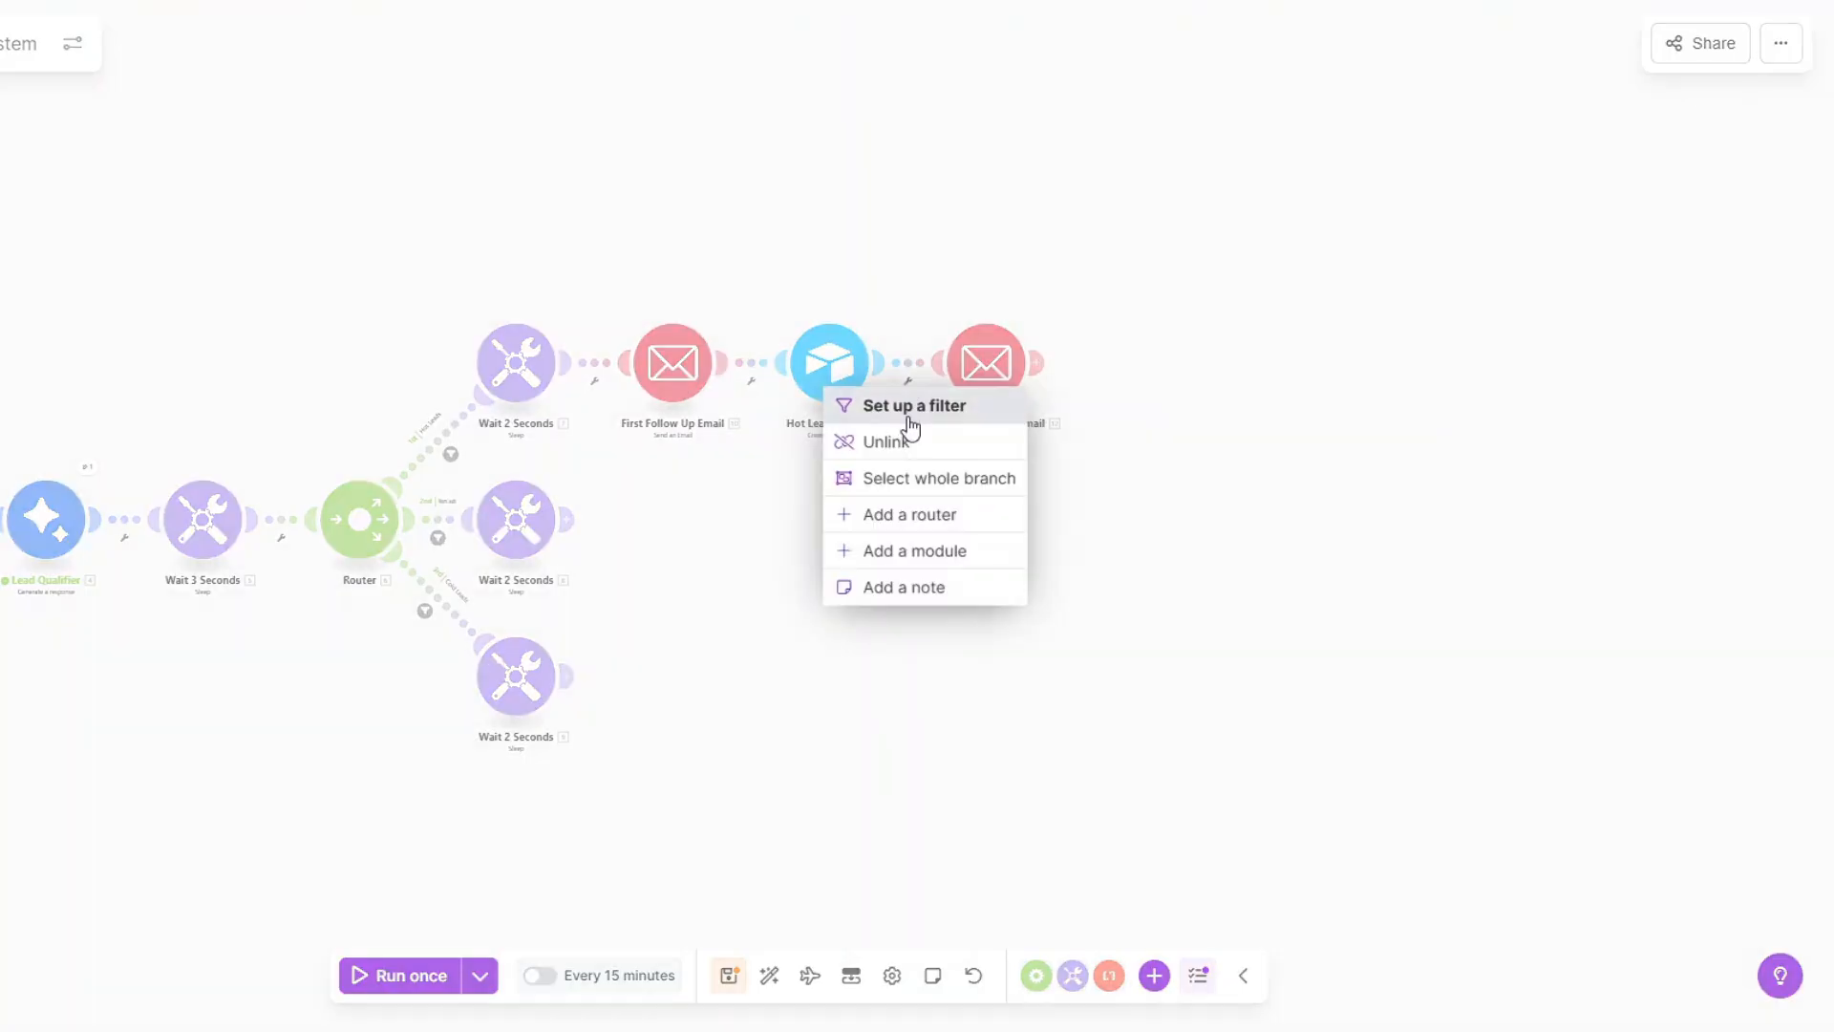
click(911, 408)
click(1044, 231)
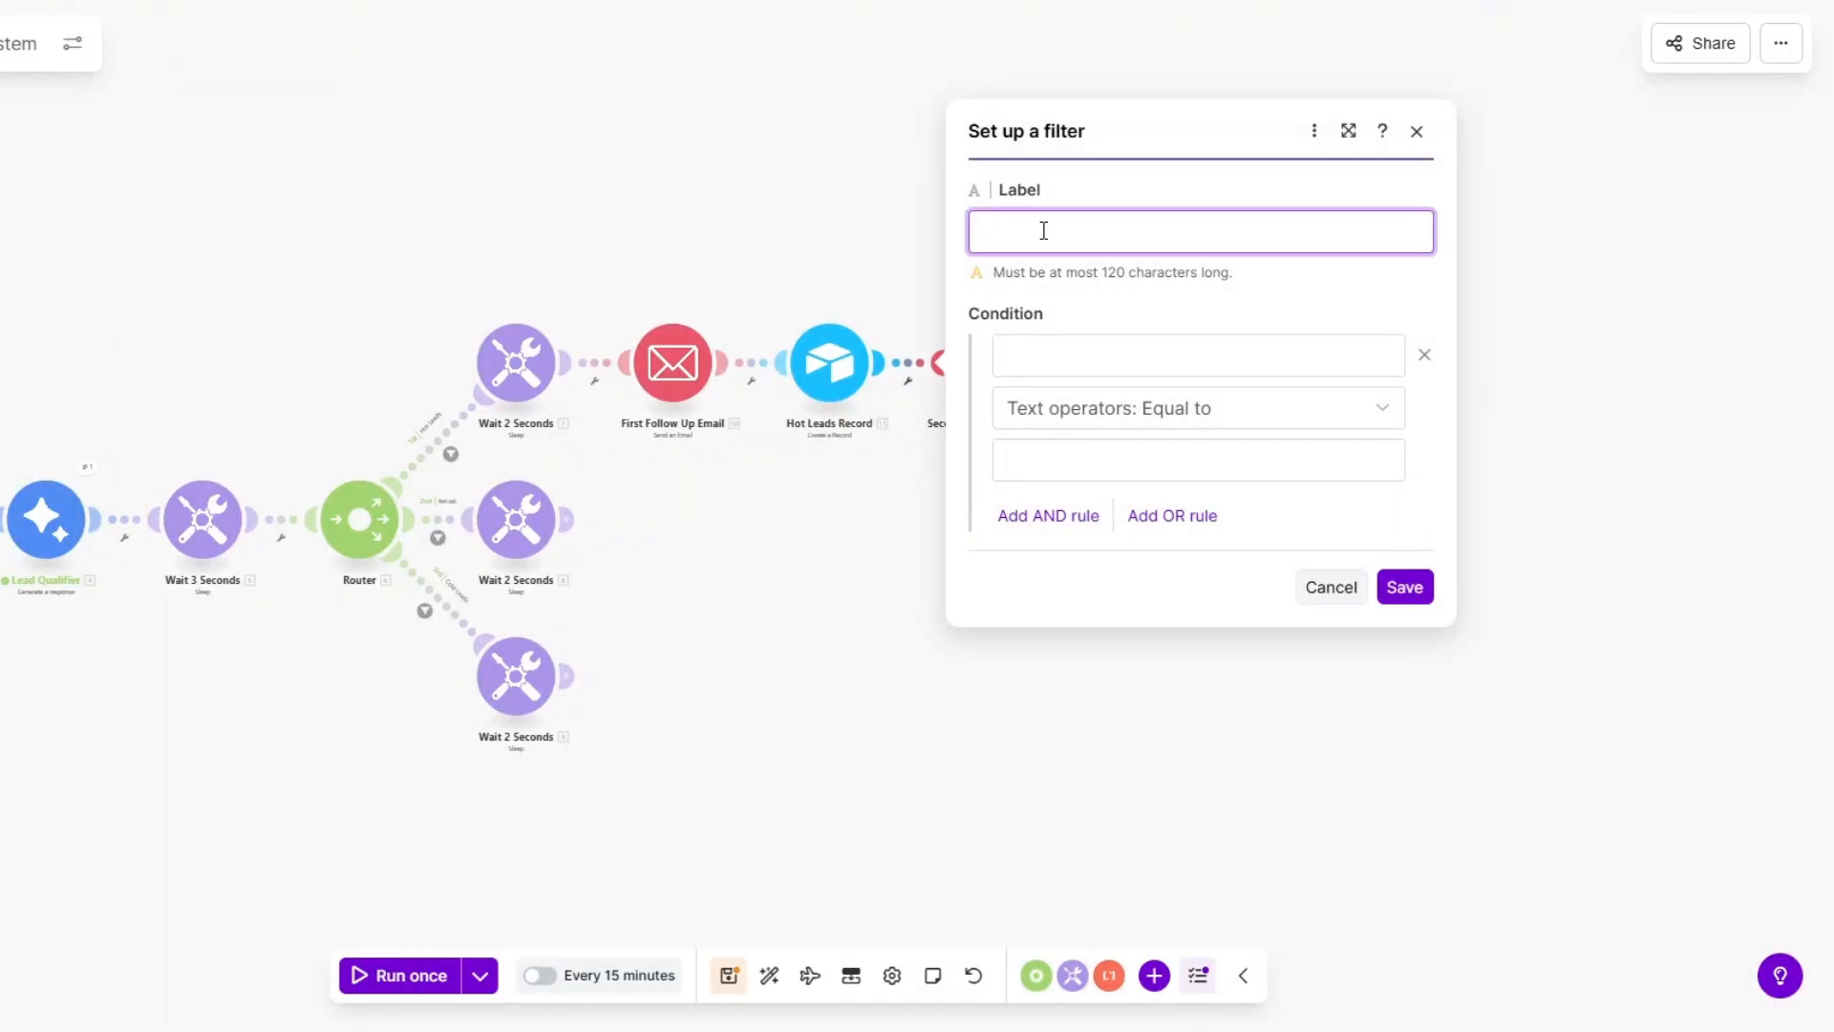
text(Wait 3 days)
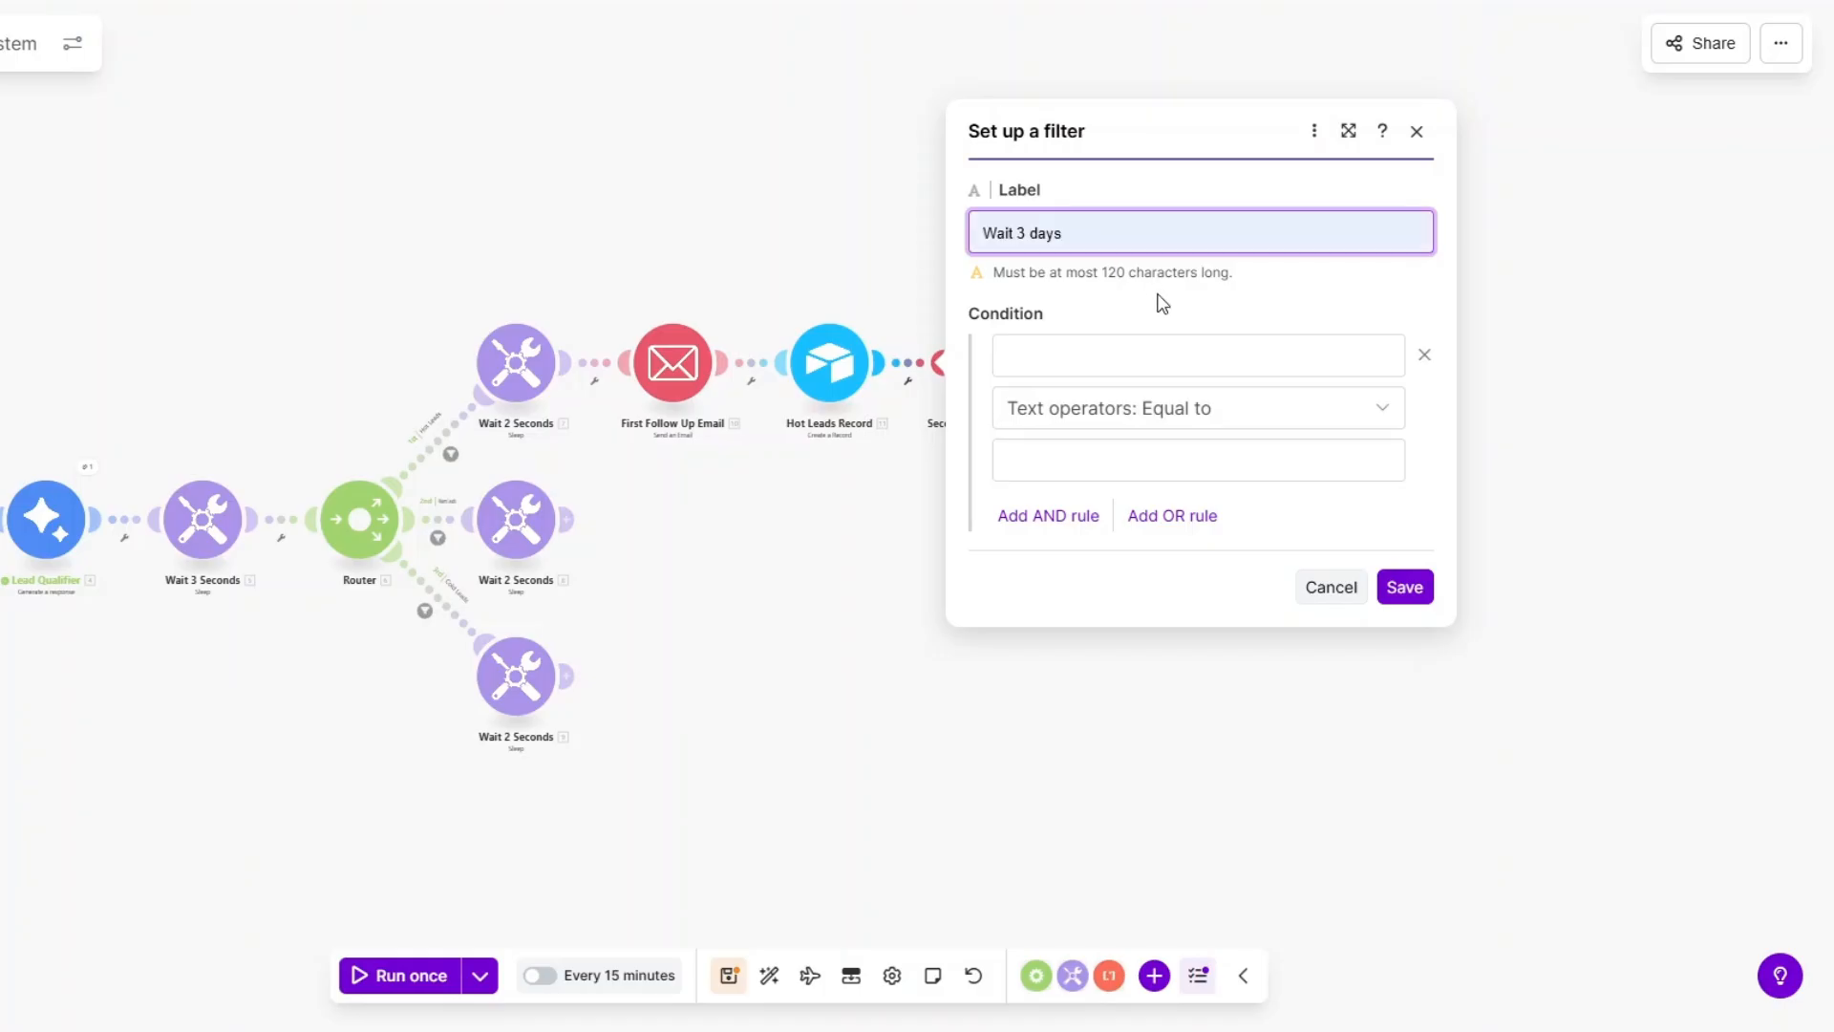
click(1106, 357)
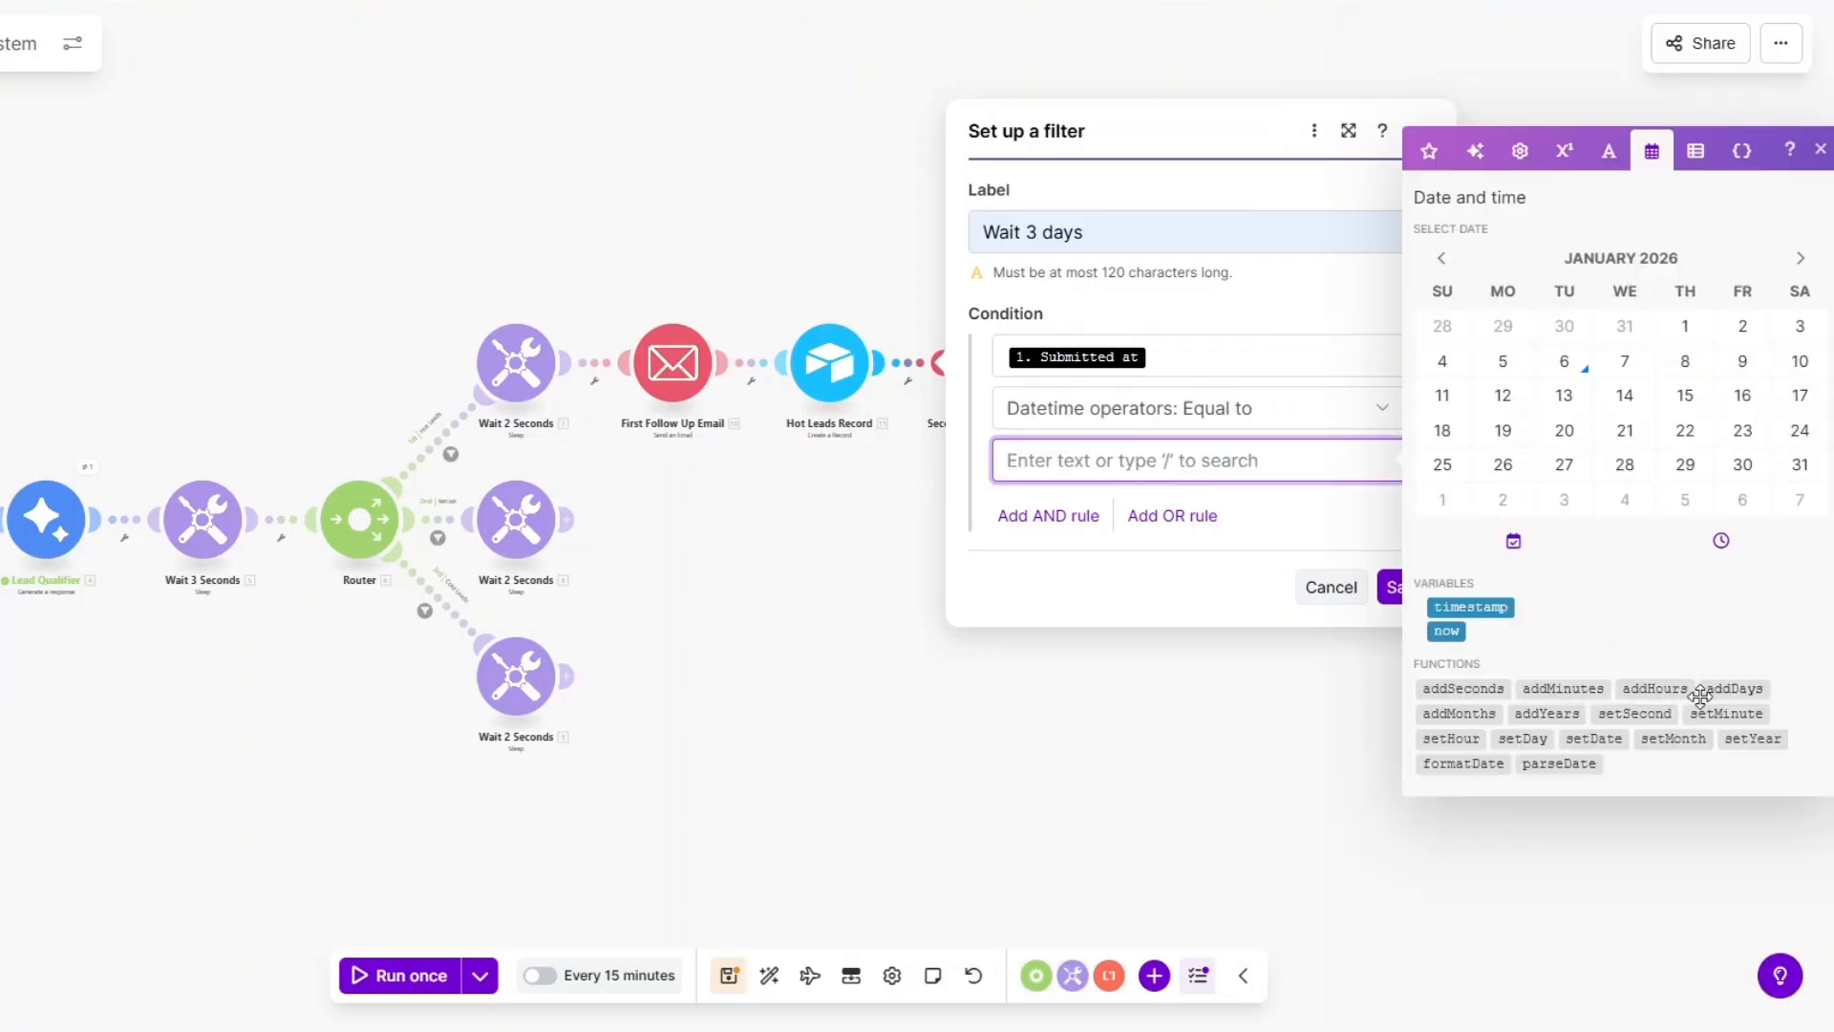
click(1710, 690)
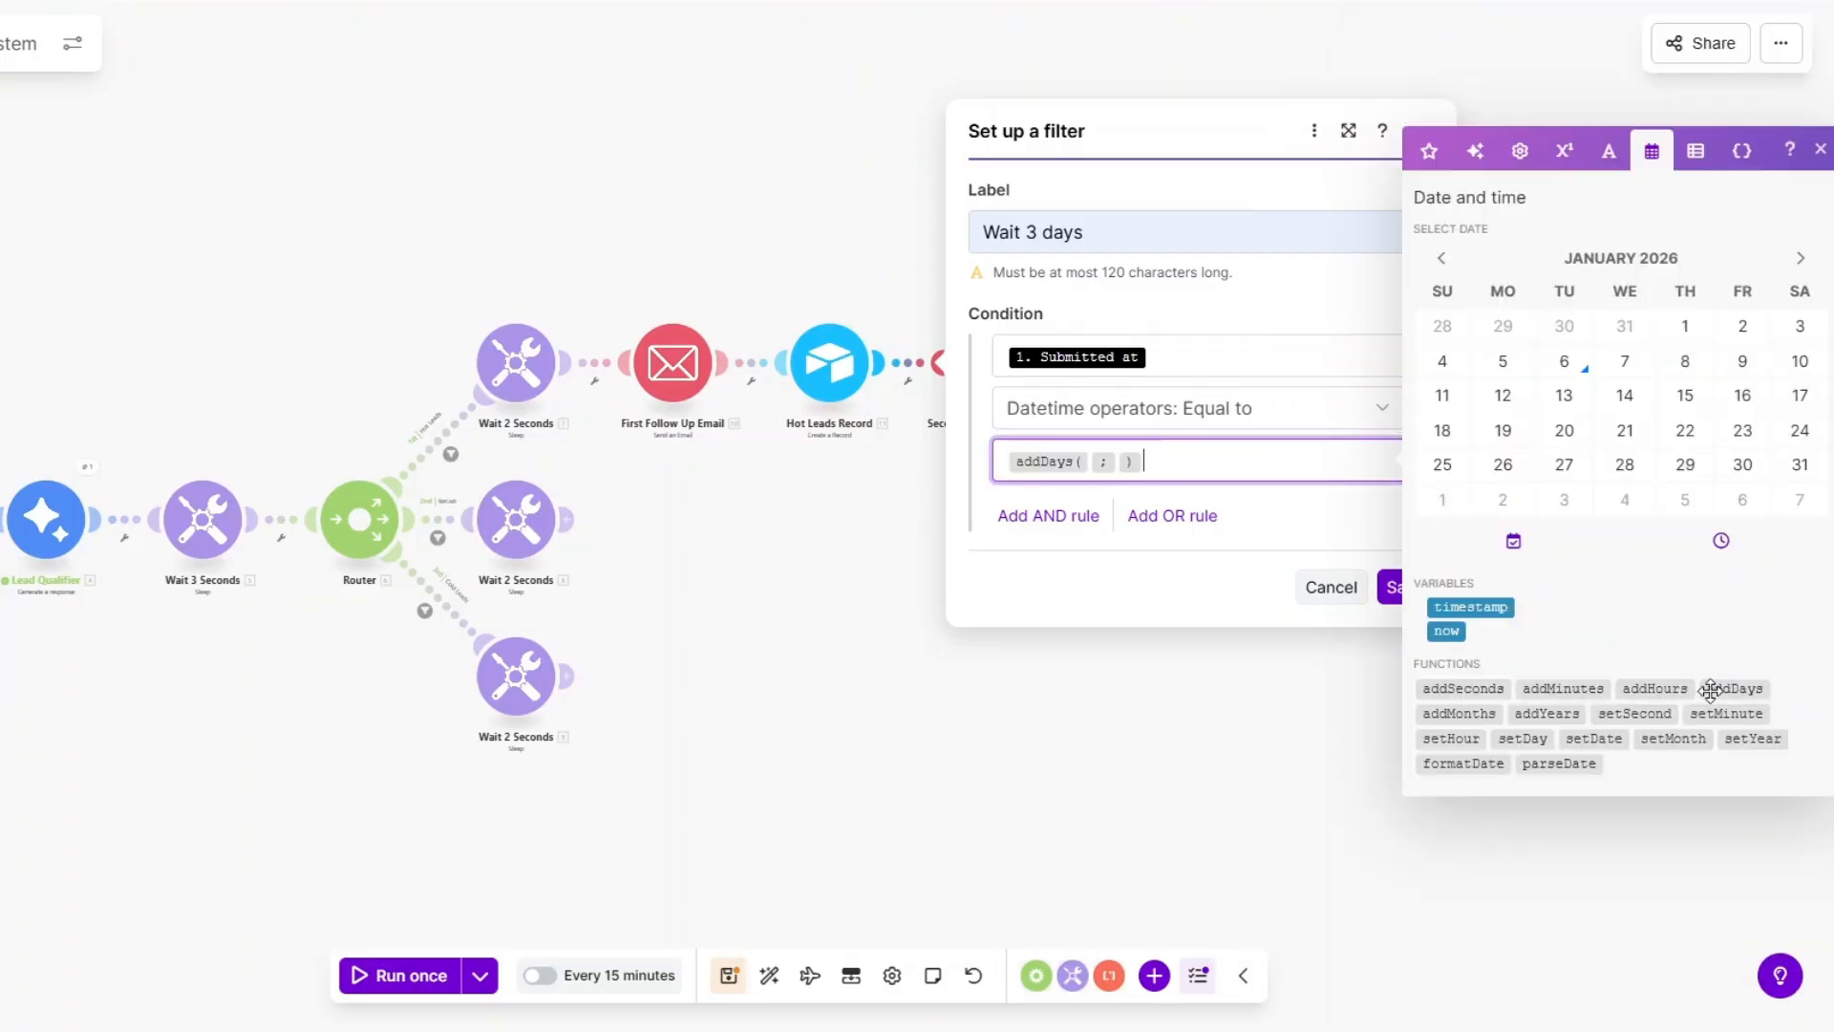
click(1091, 463)
click(1446, 630)
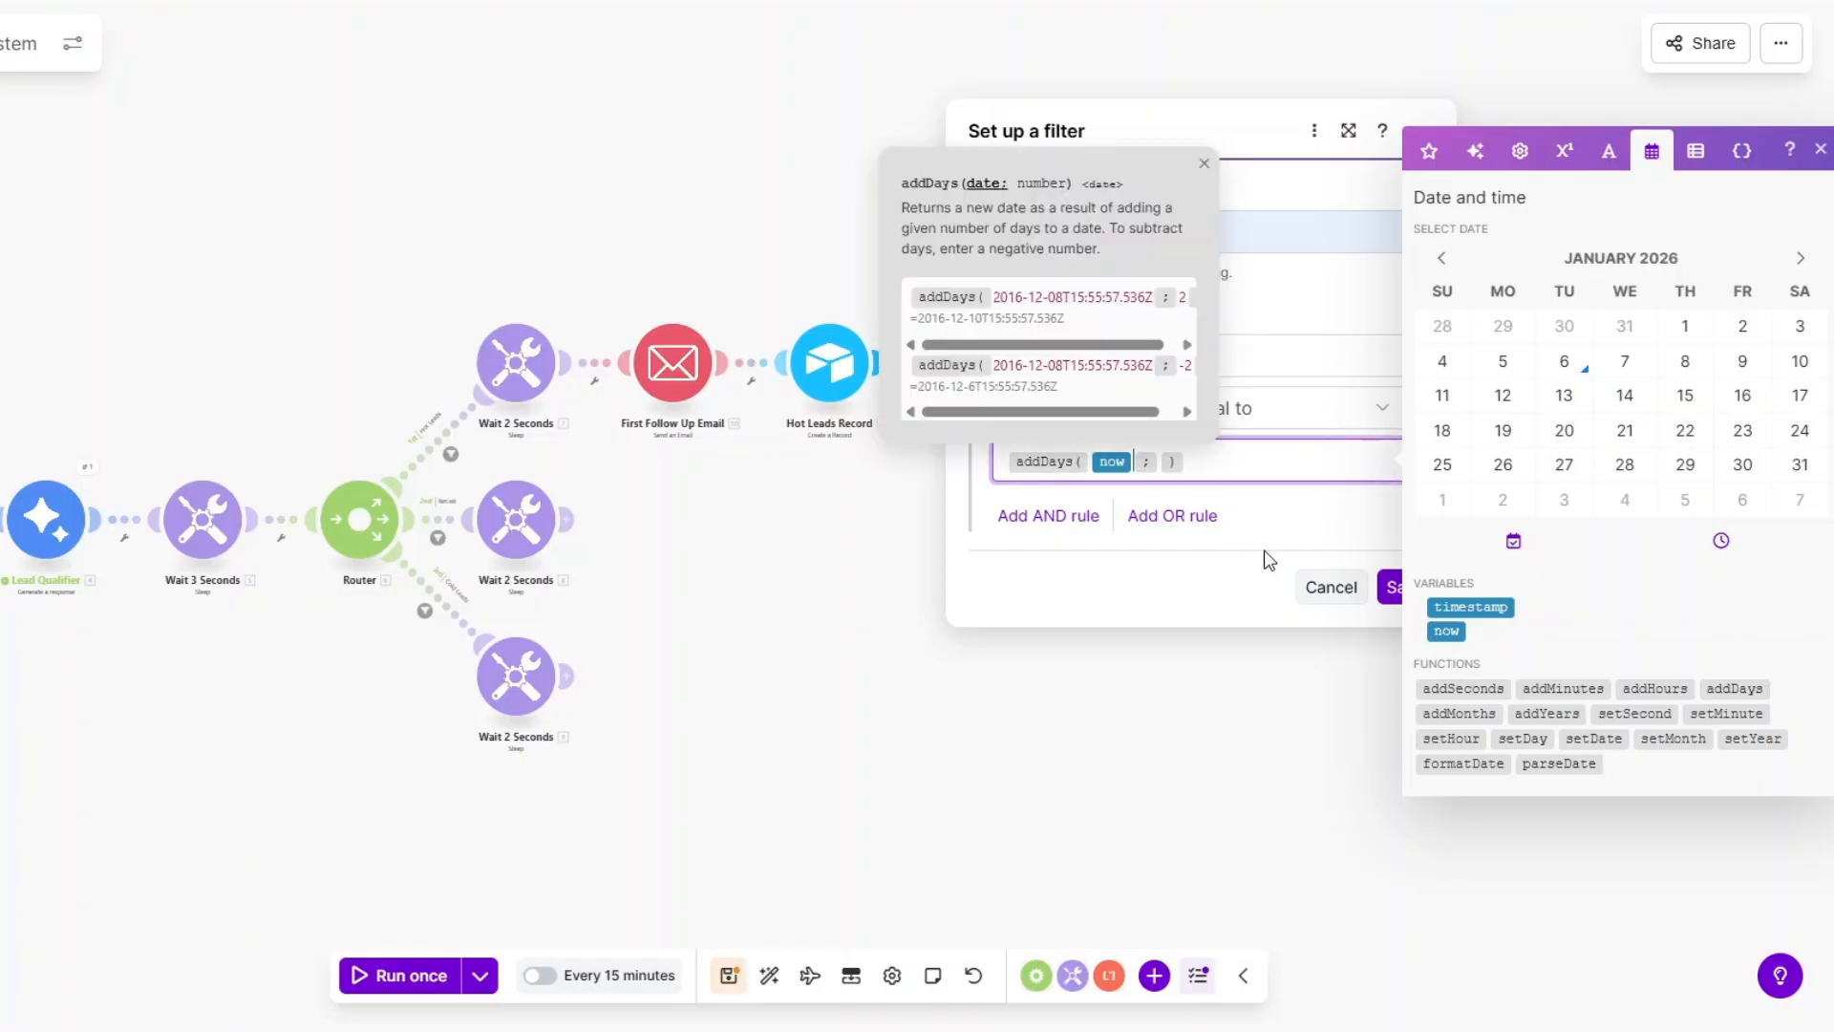
click(1162, 463)
text(3)
click(1334, 533)
click(1408, 591)
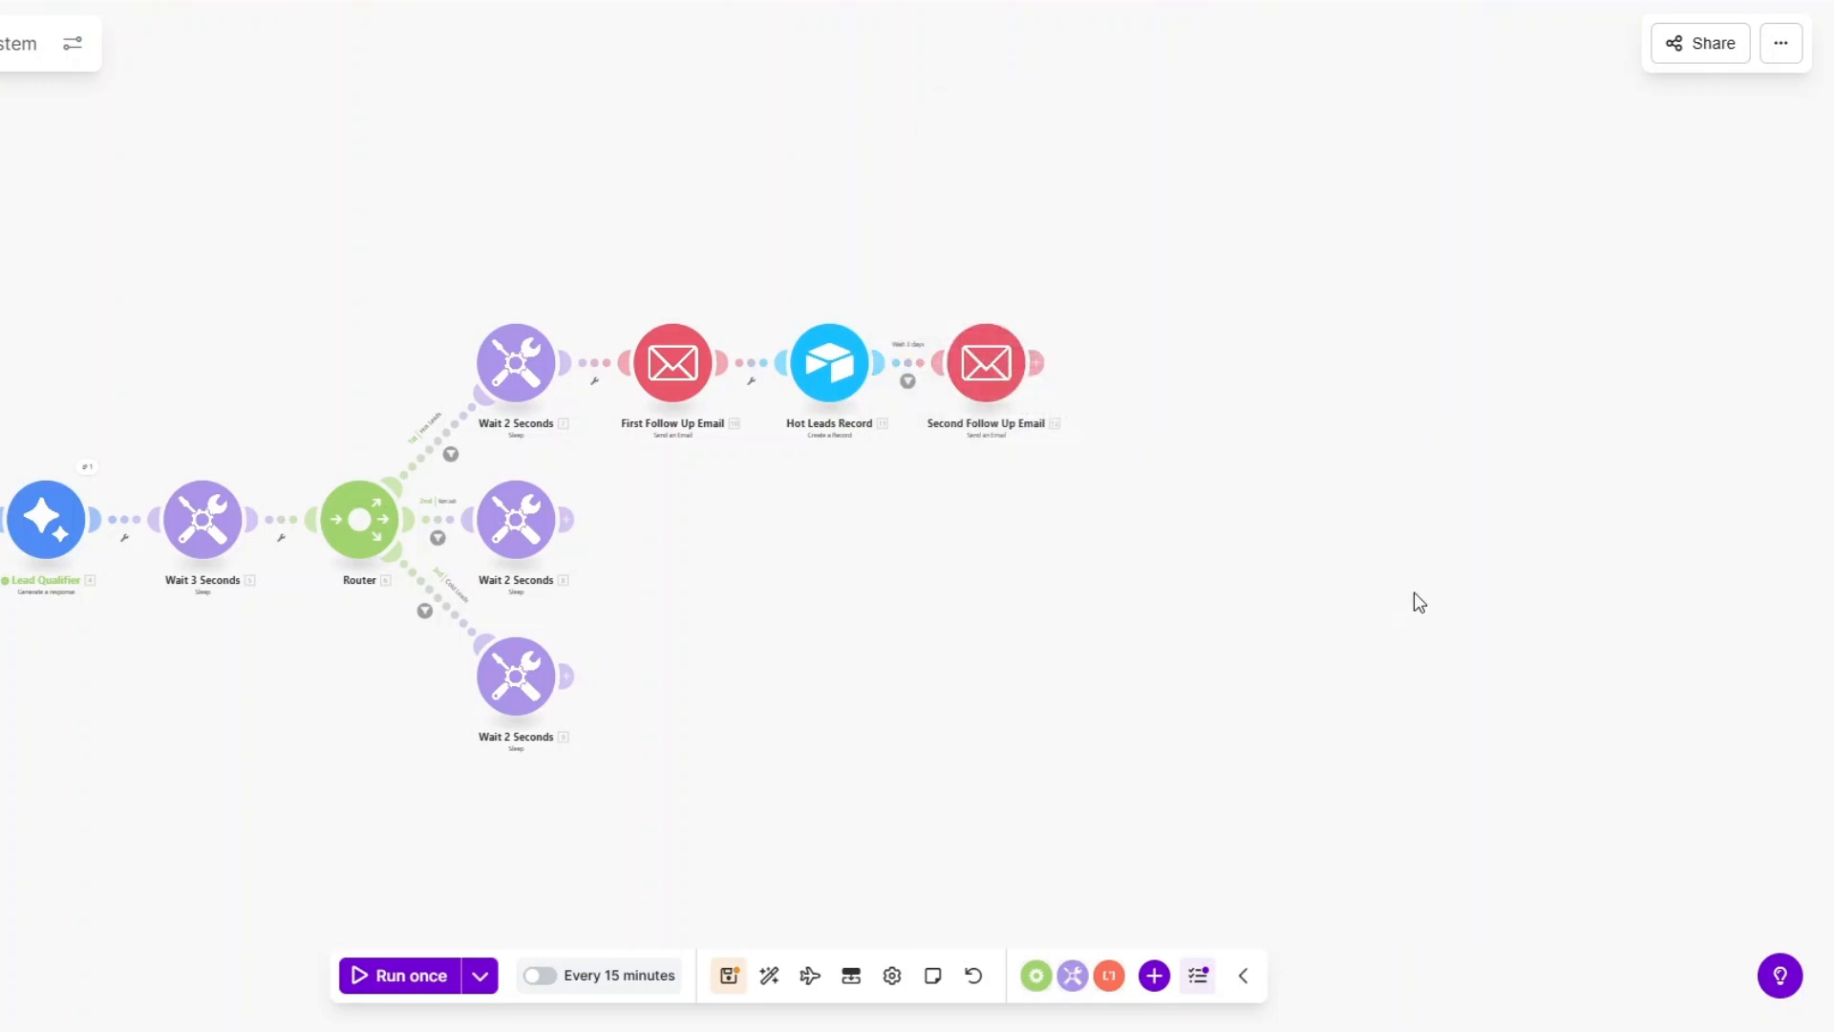
Add a Tools Sleep module with a 3-second delay after Second Follow Up Email.
click(1046, 366)
click(1282, 465)
scroll(1299, 440, down, 3)
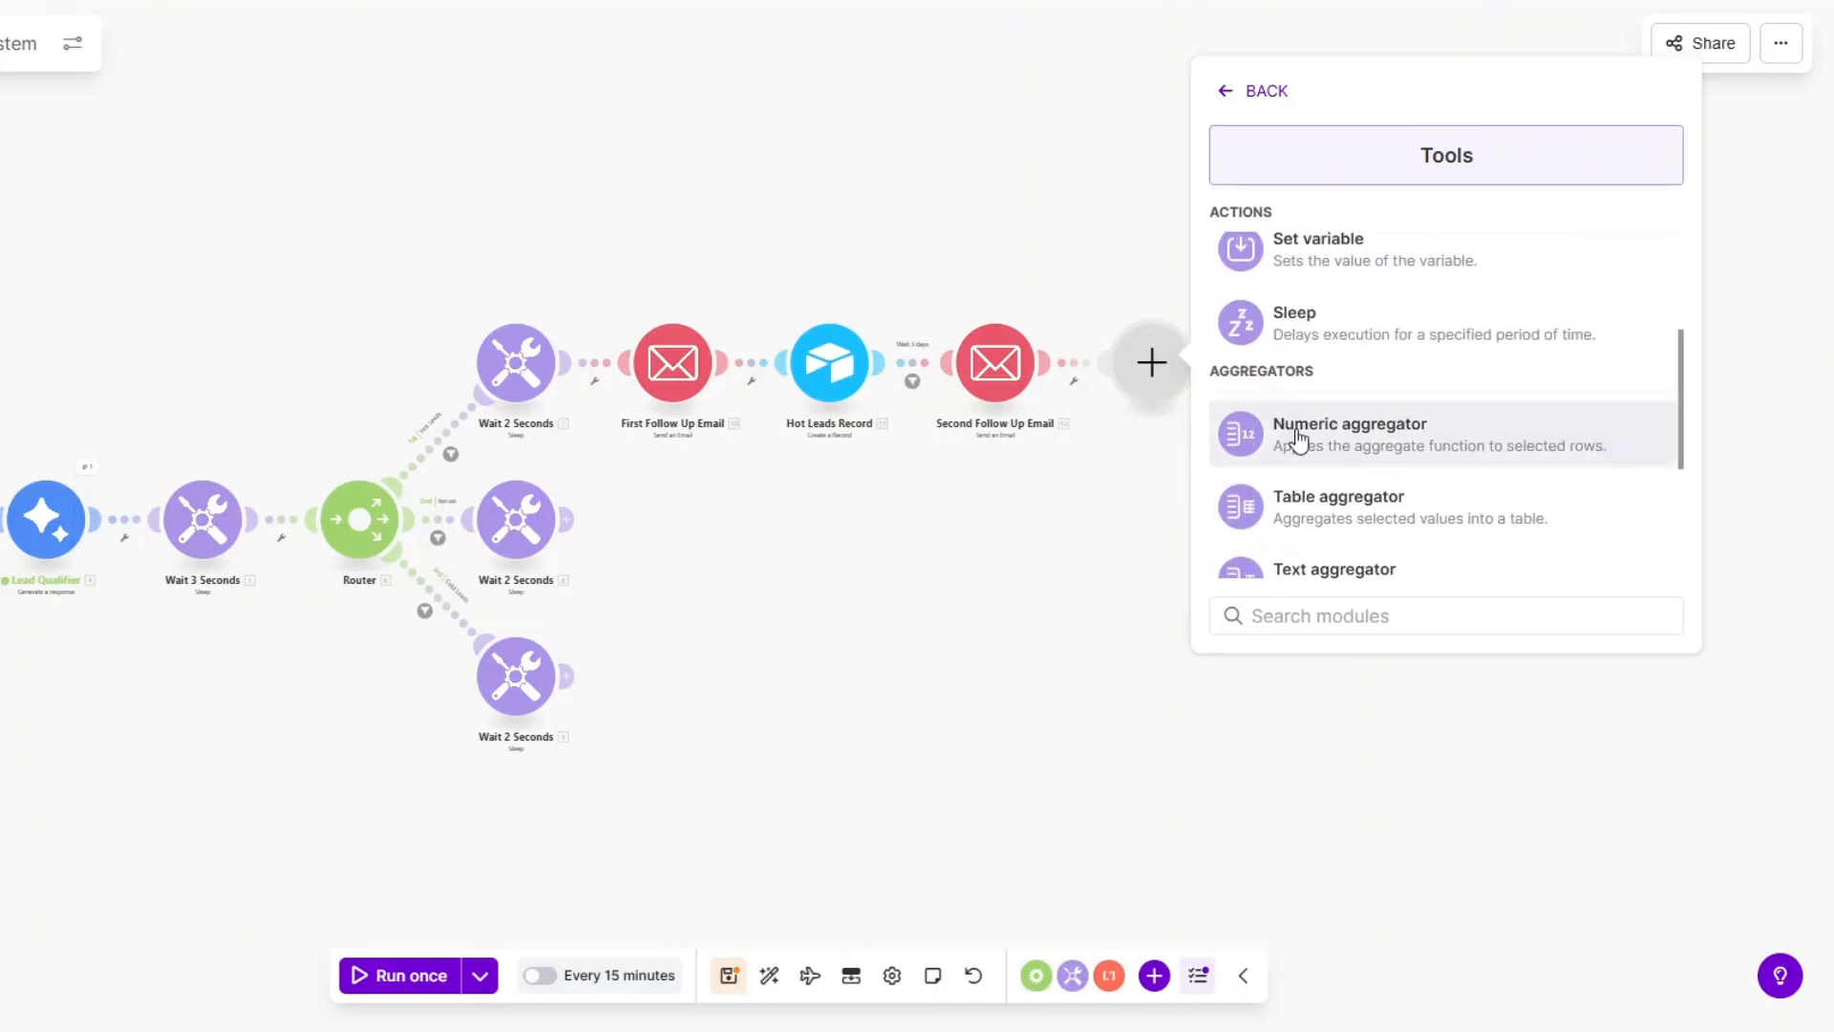
scroll(1316, 470, up, 1)
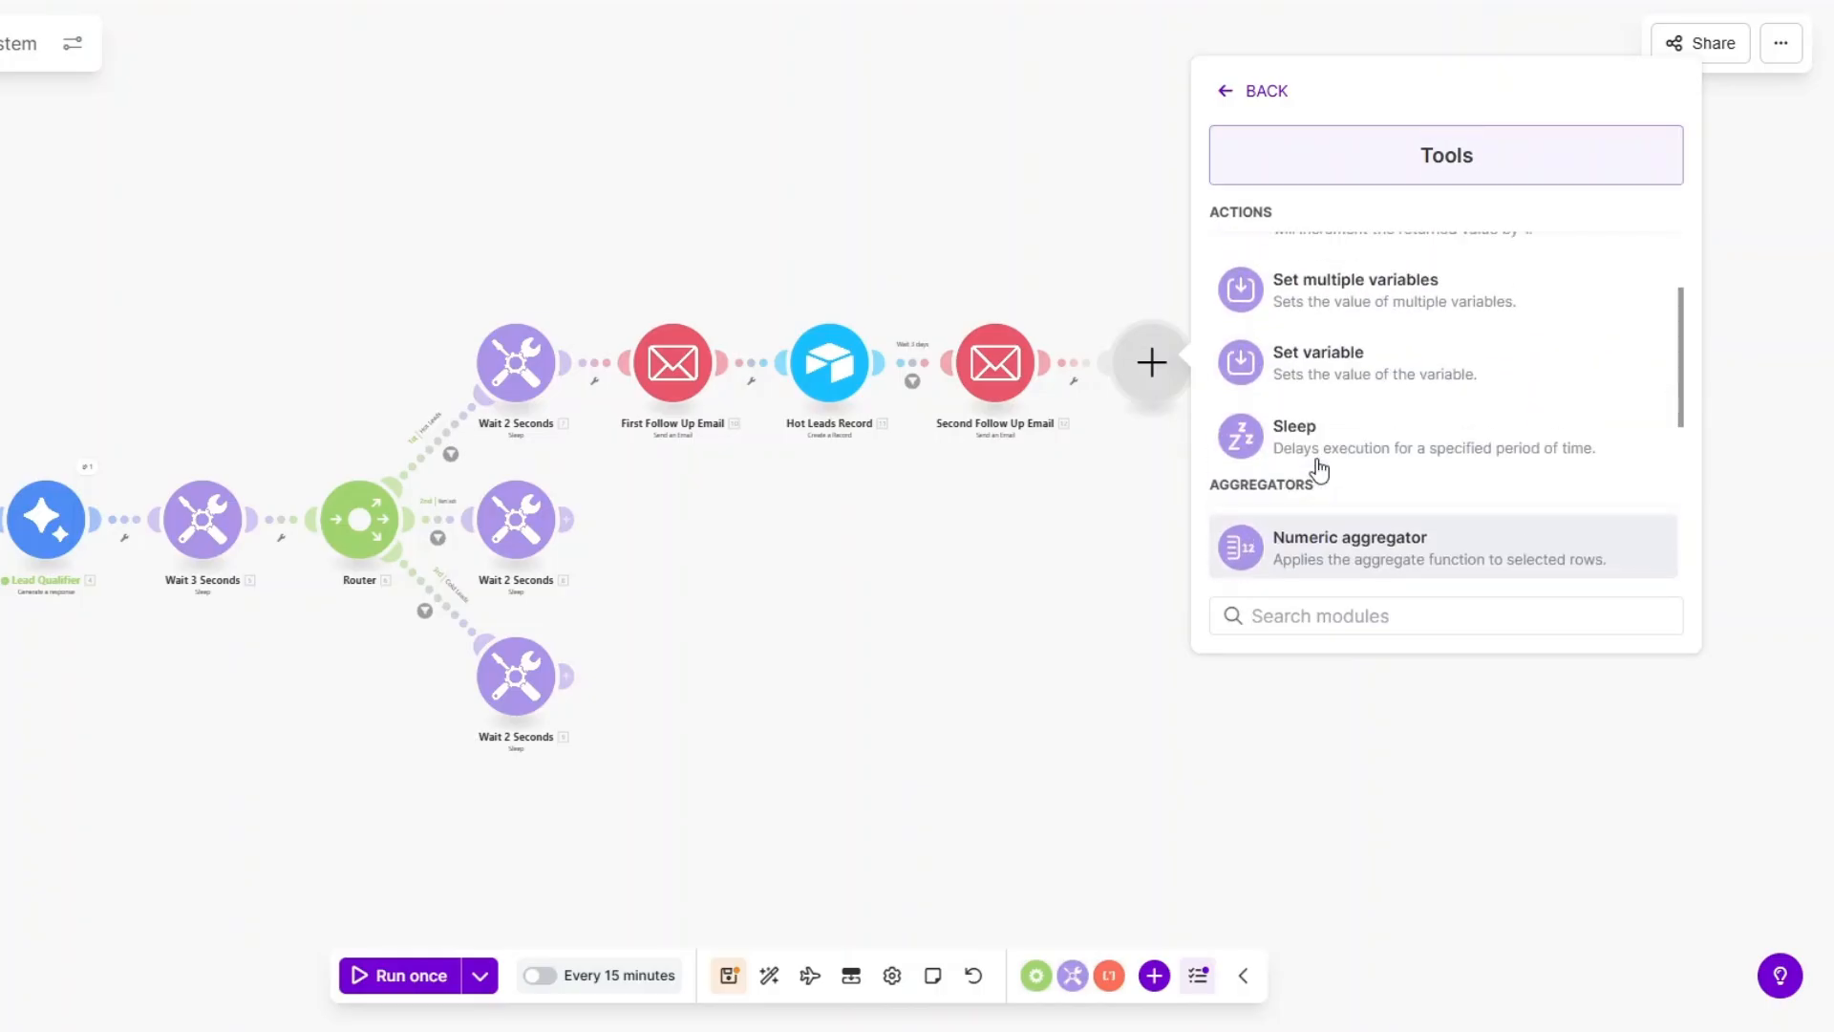
click(1318, 451)
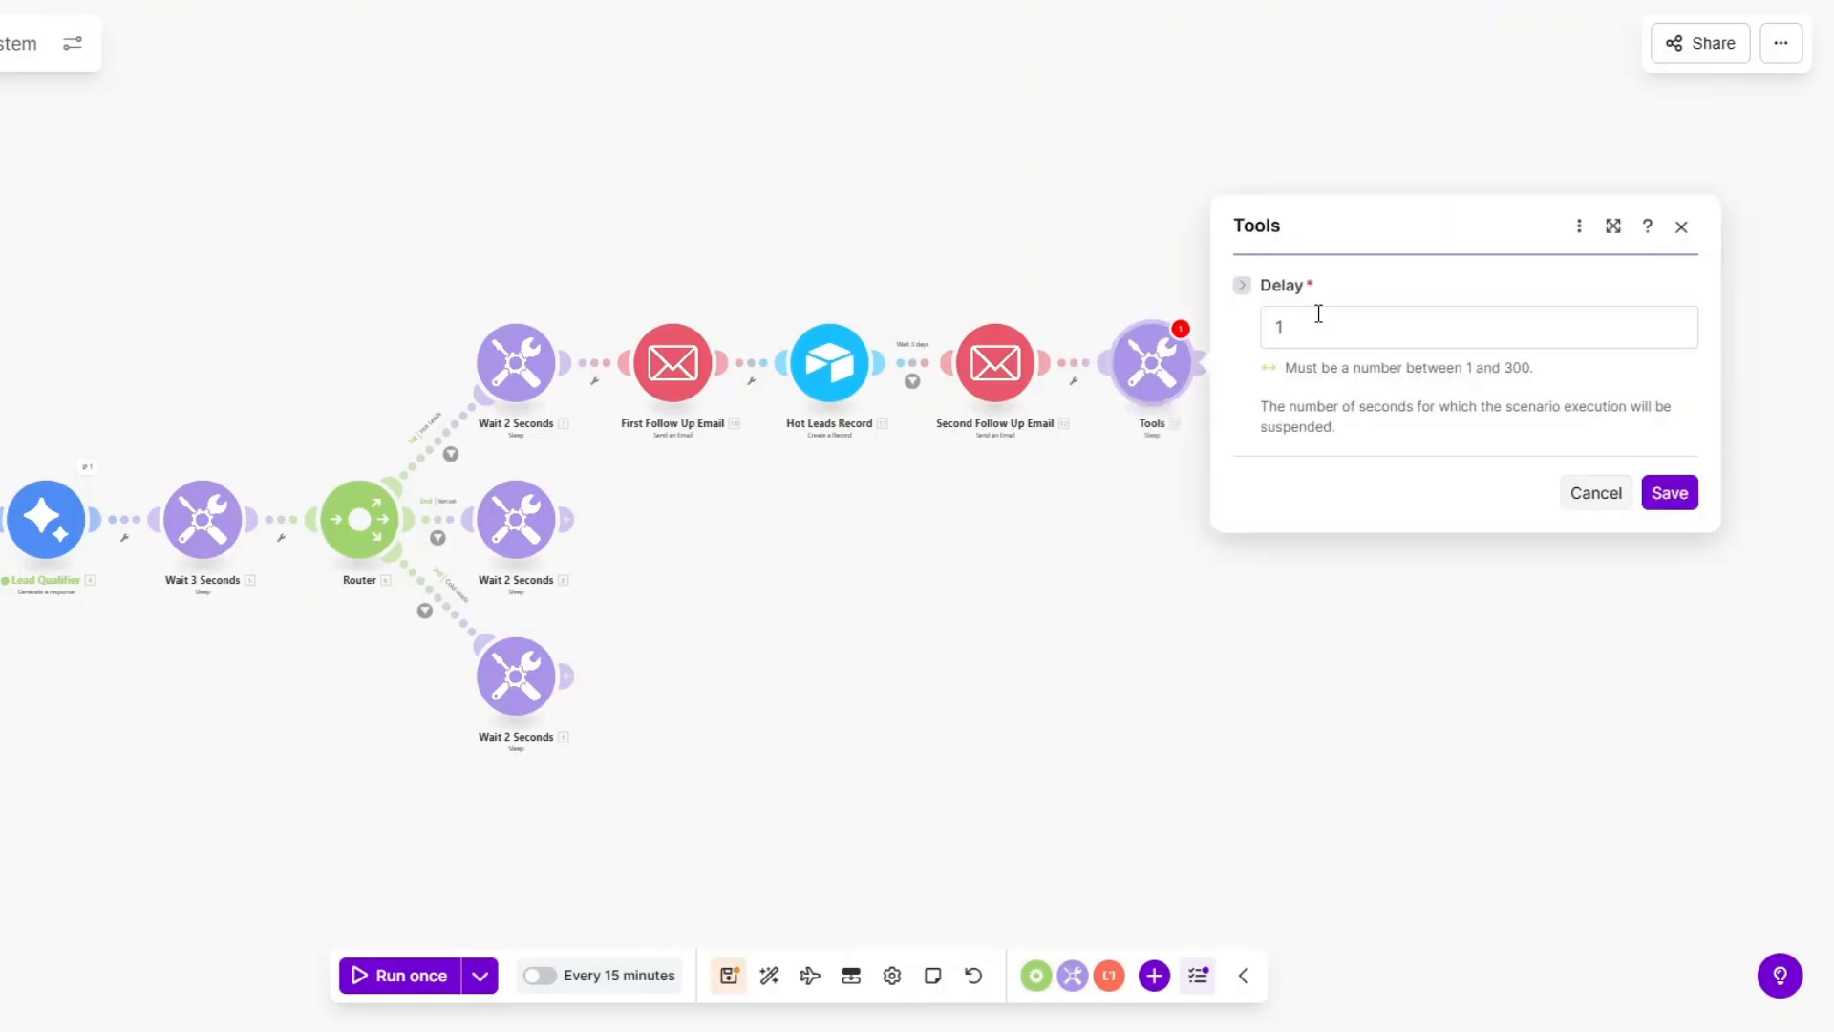
click(1318, 313)
text(3)
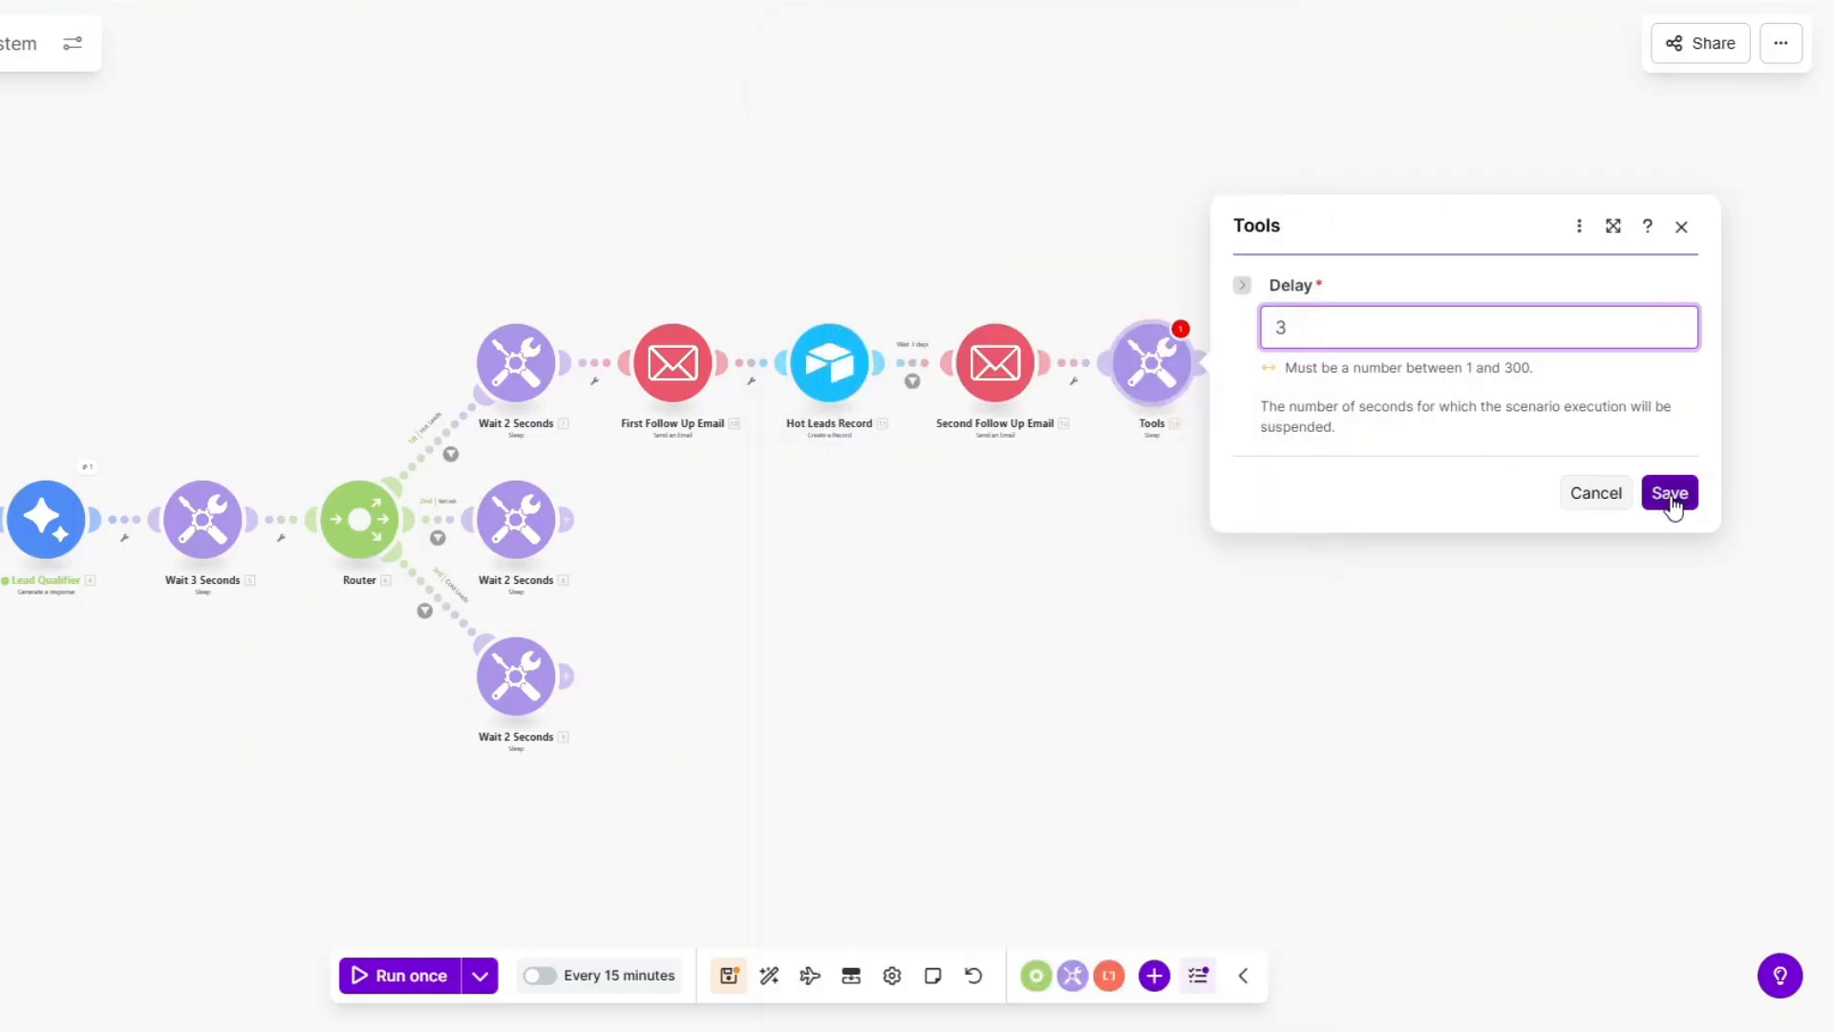
click(1672, 506)
Rename the Sleep module to 'Wait 3 Seconds'.
right_click(1154, 368)
click(1218, 508)
text(Wait 3 Seconds)
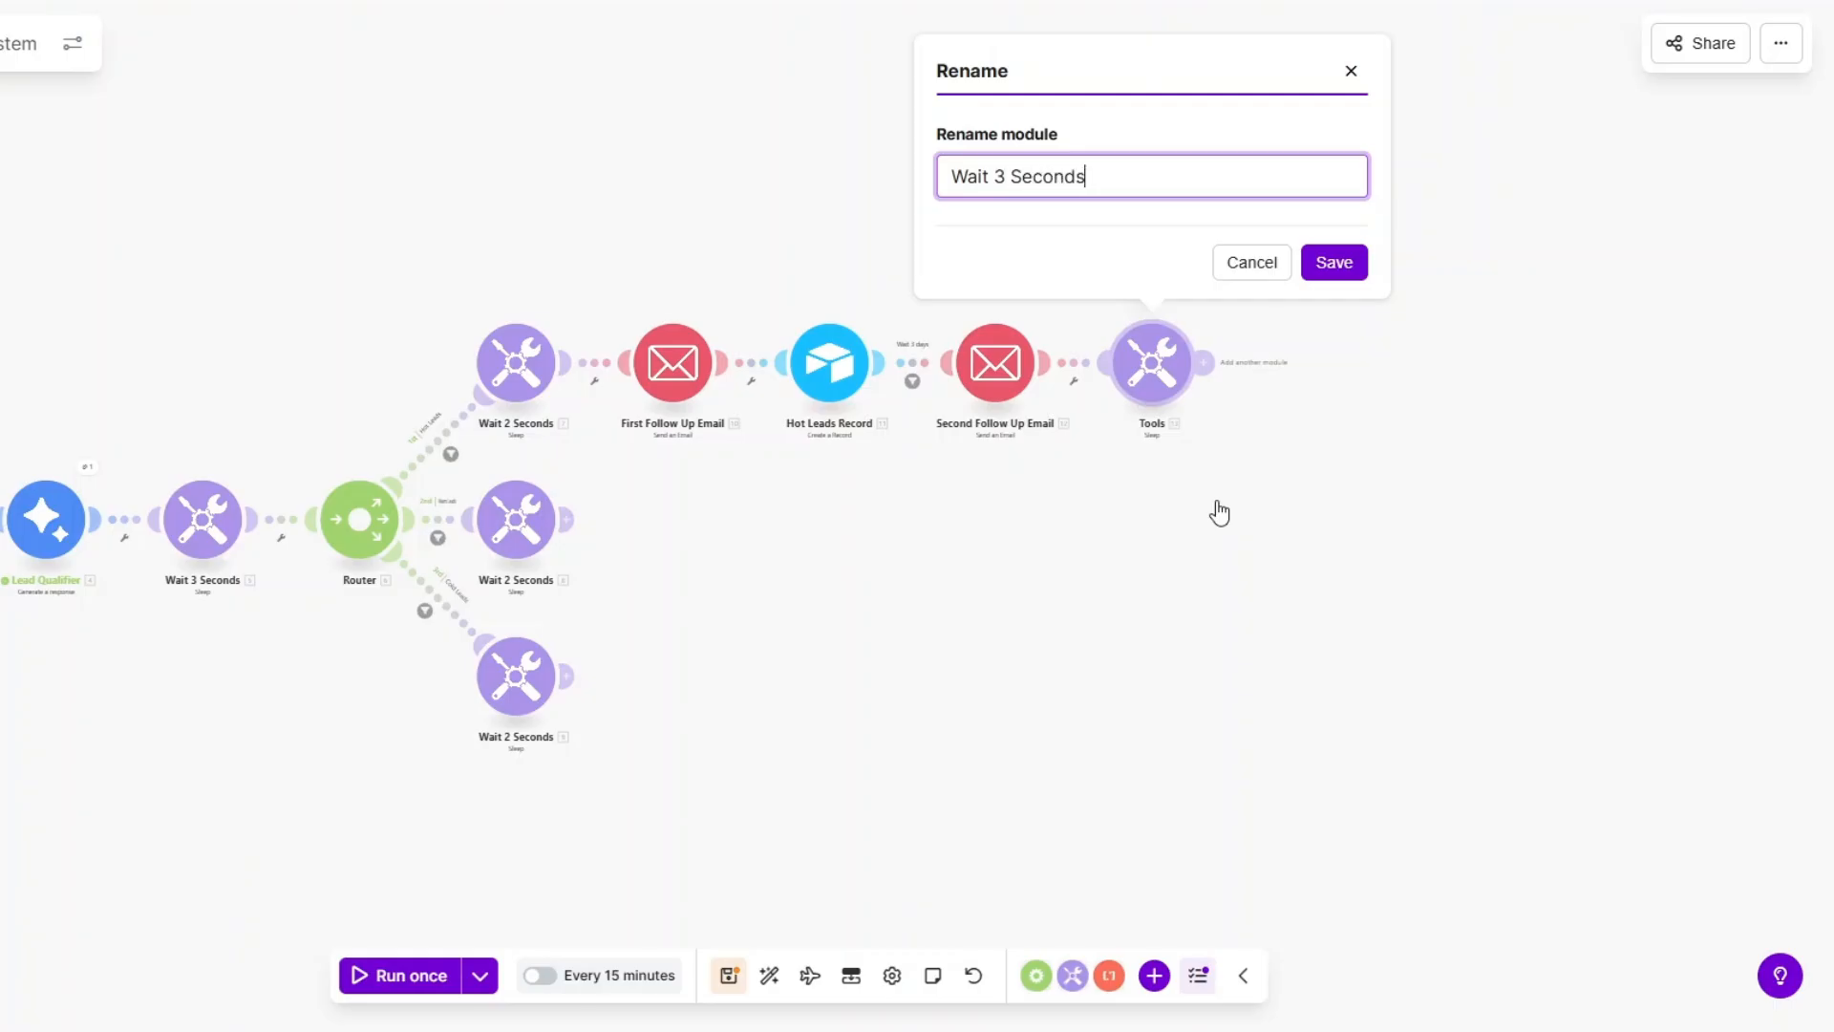
click(1327, 275)
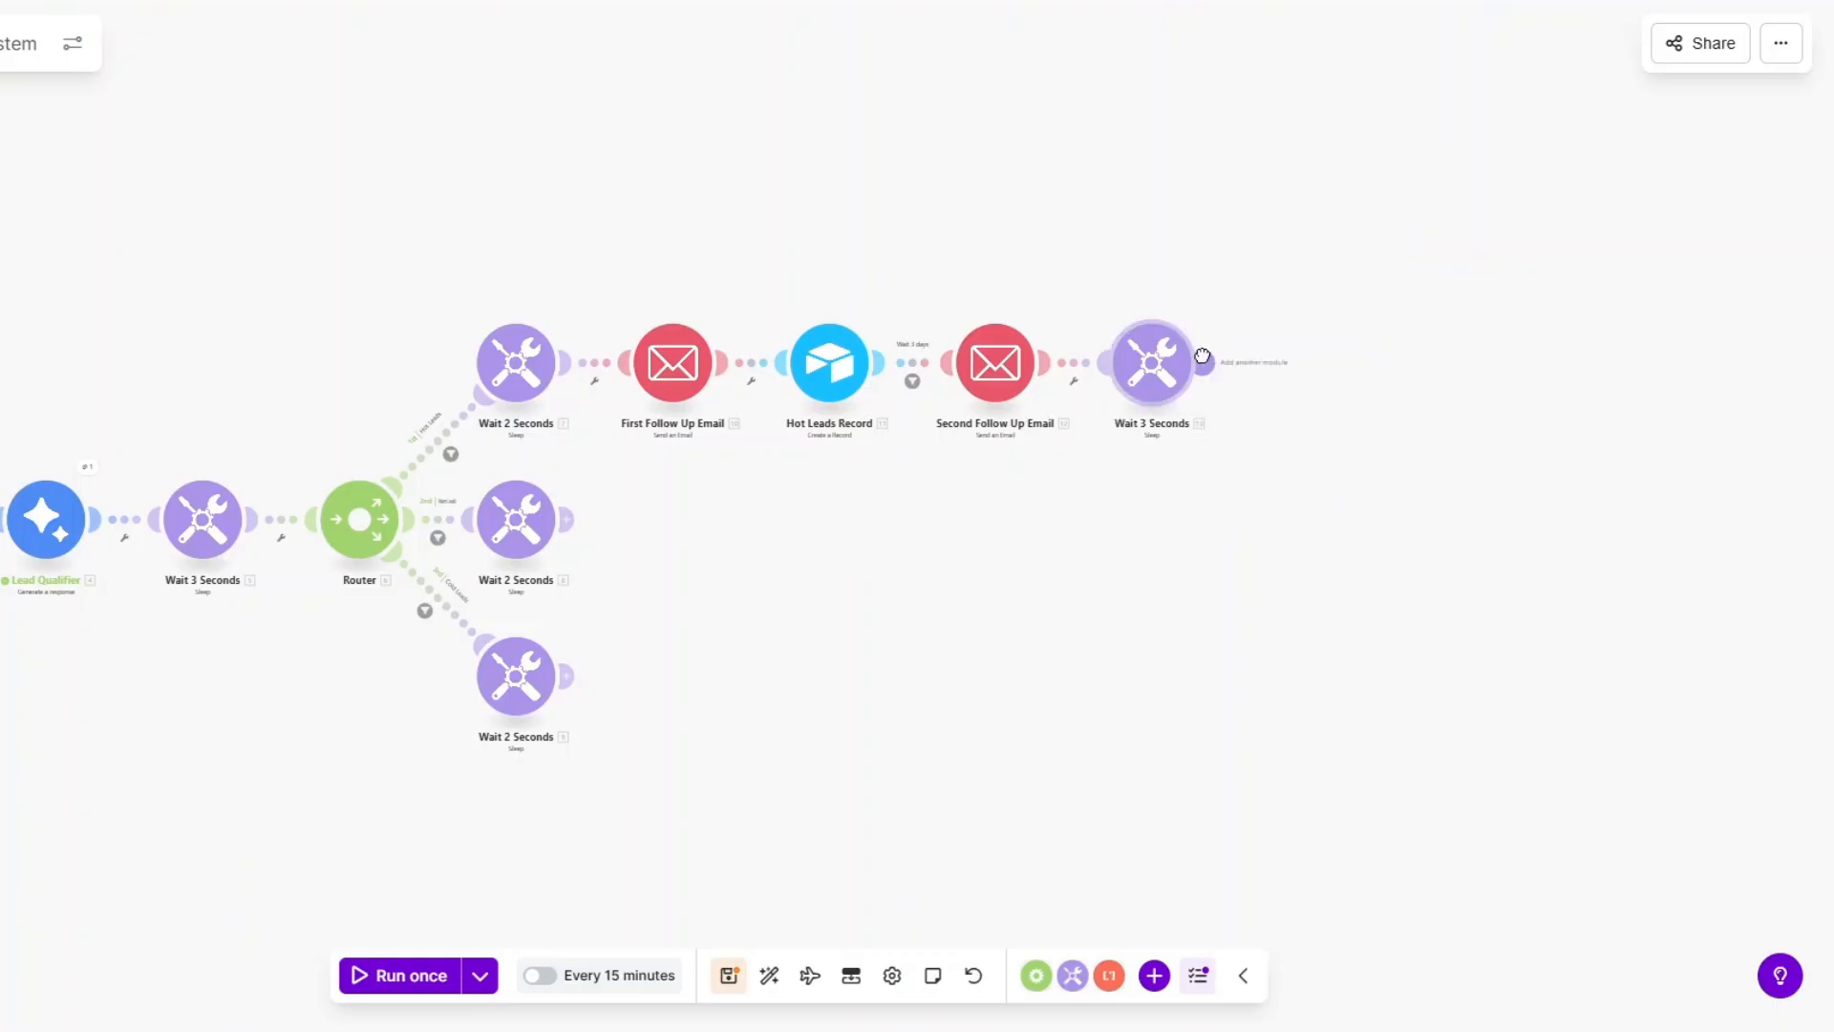
click(1298, 363)
Add a Send an Email module after Wait 3 Seconds, mapping the submitter's email address as recipient.
click(860, 276)
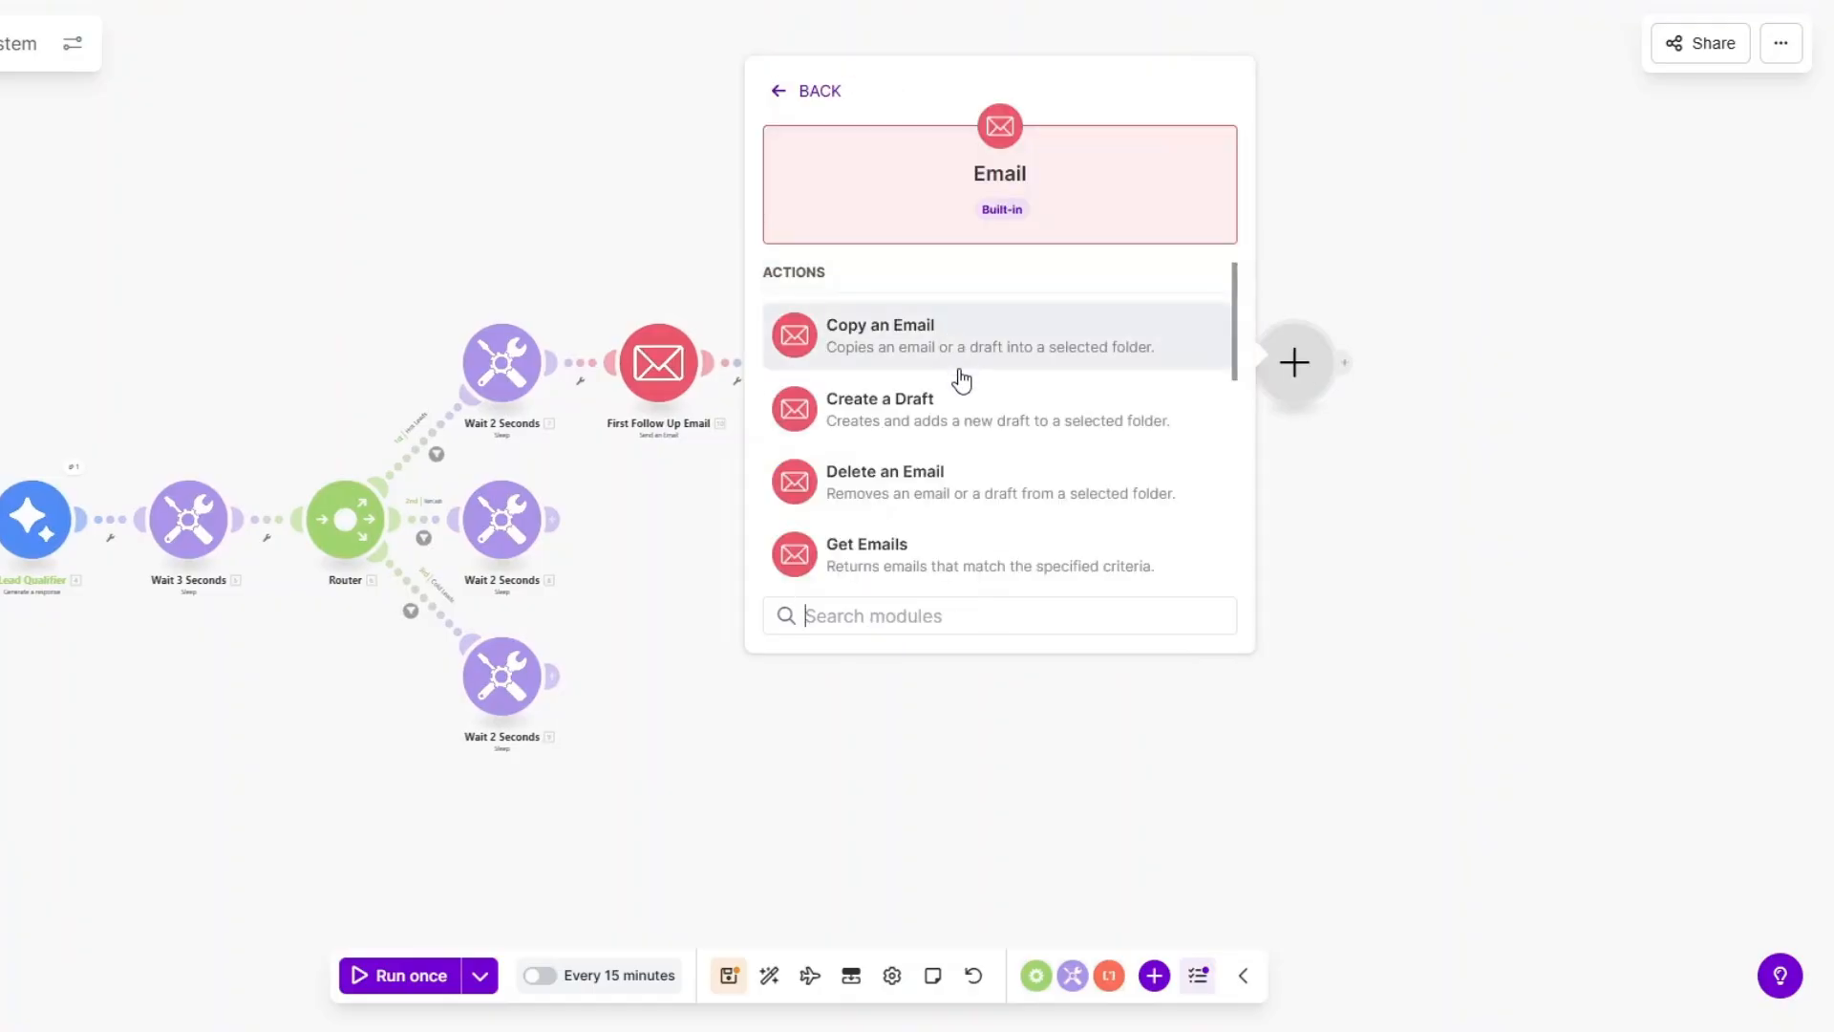
scroll(958, 411, down, 3)
scroll(962, 445, down, 3)
click(962, 392)
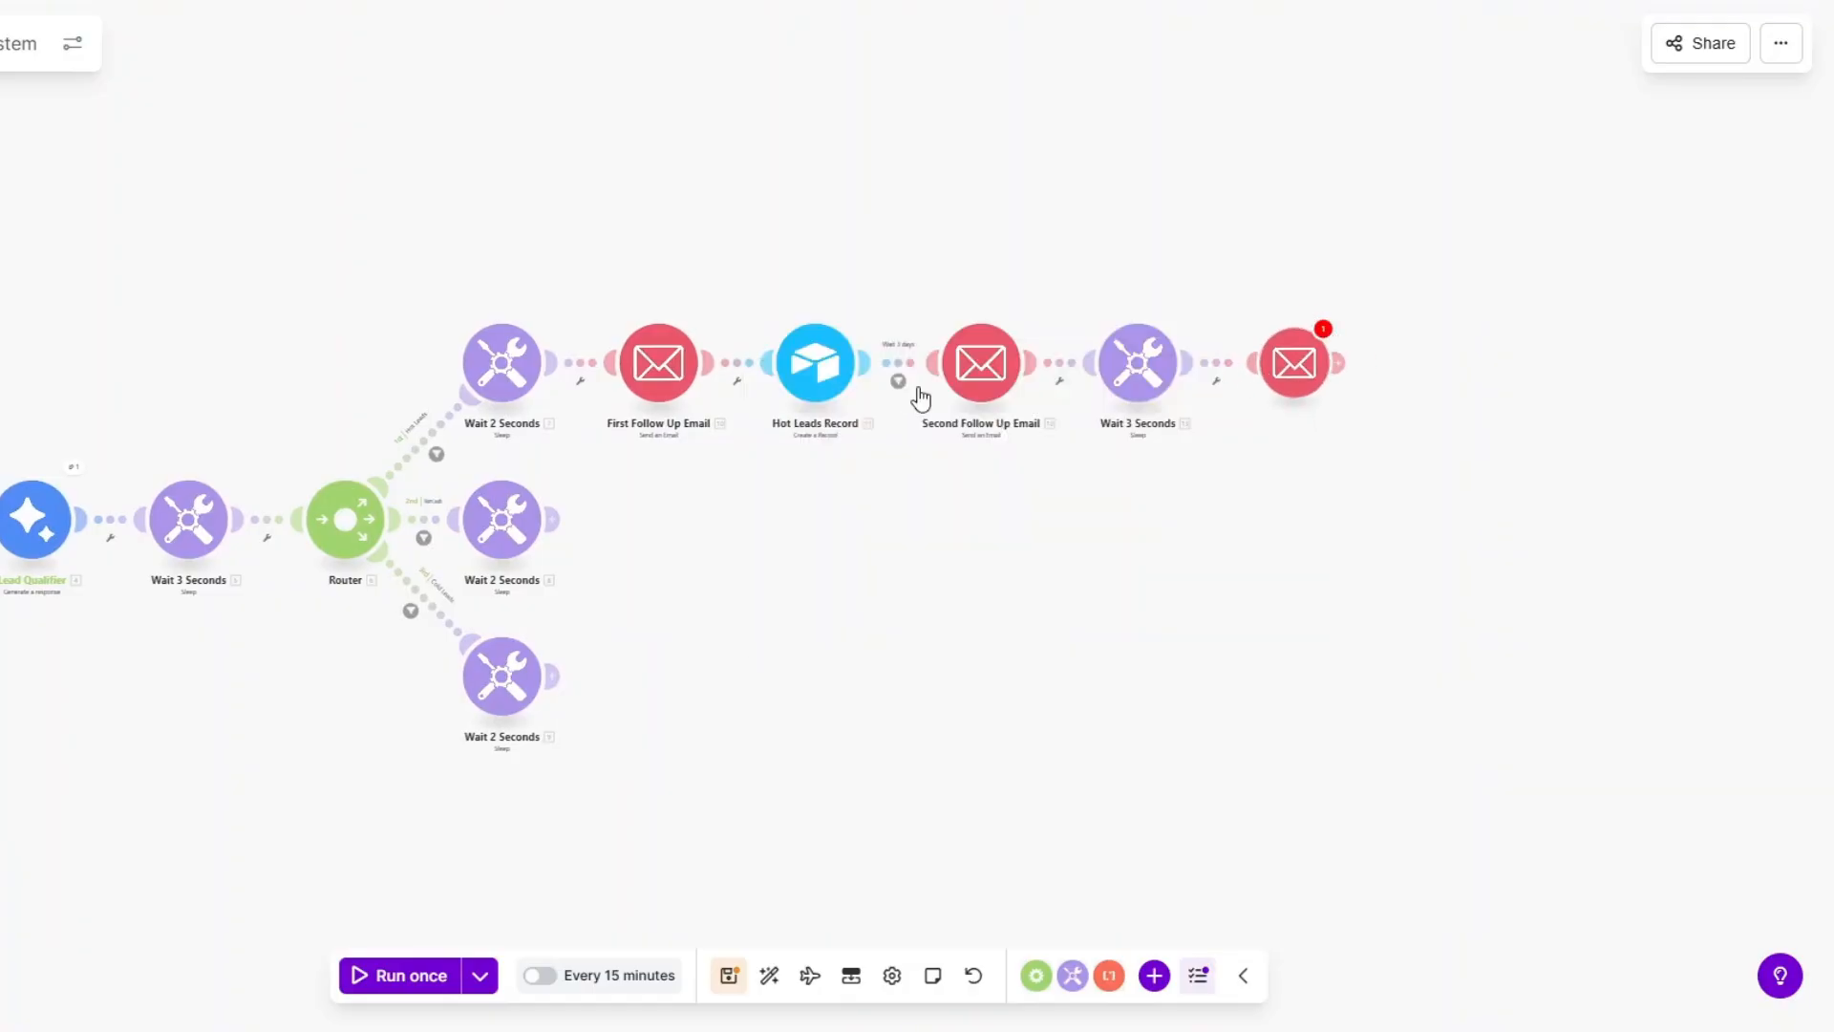
click(931, 553)
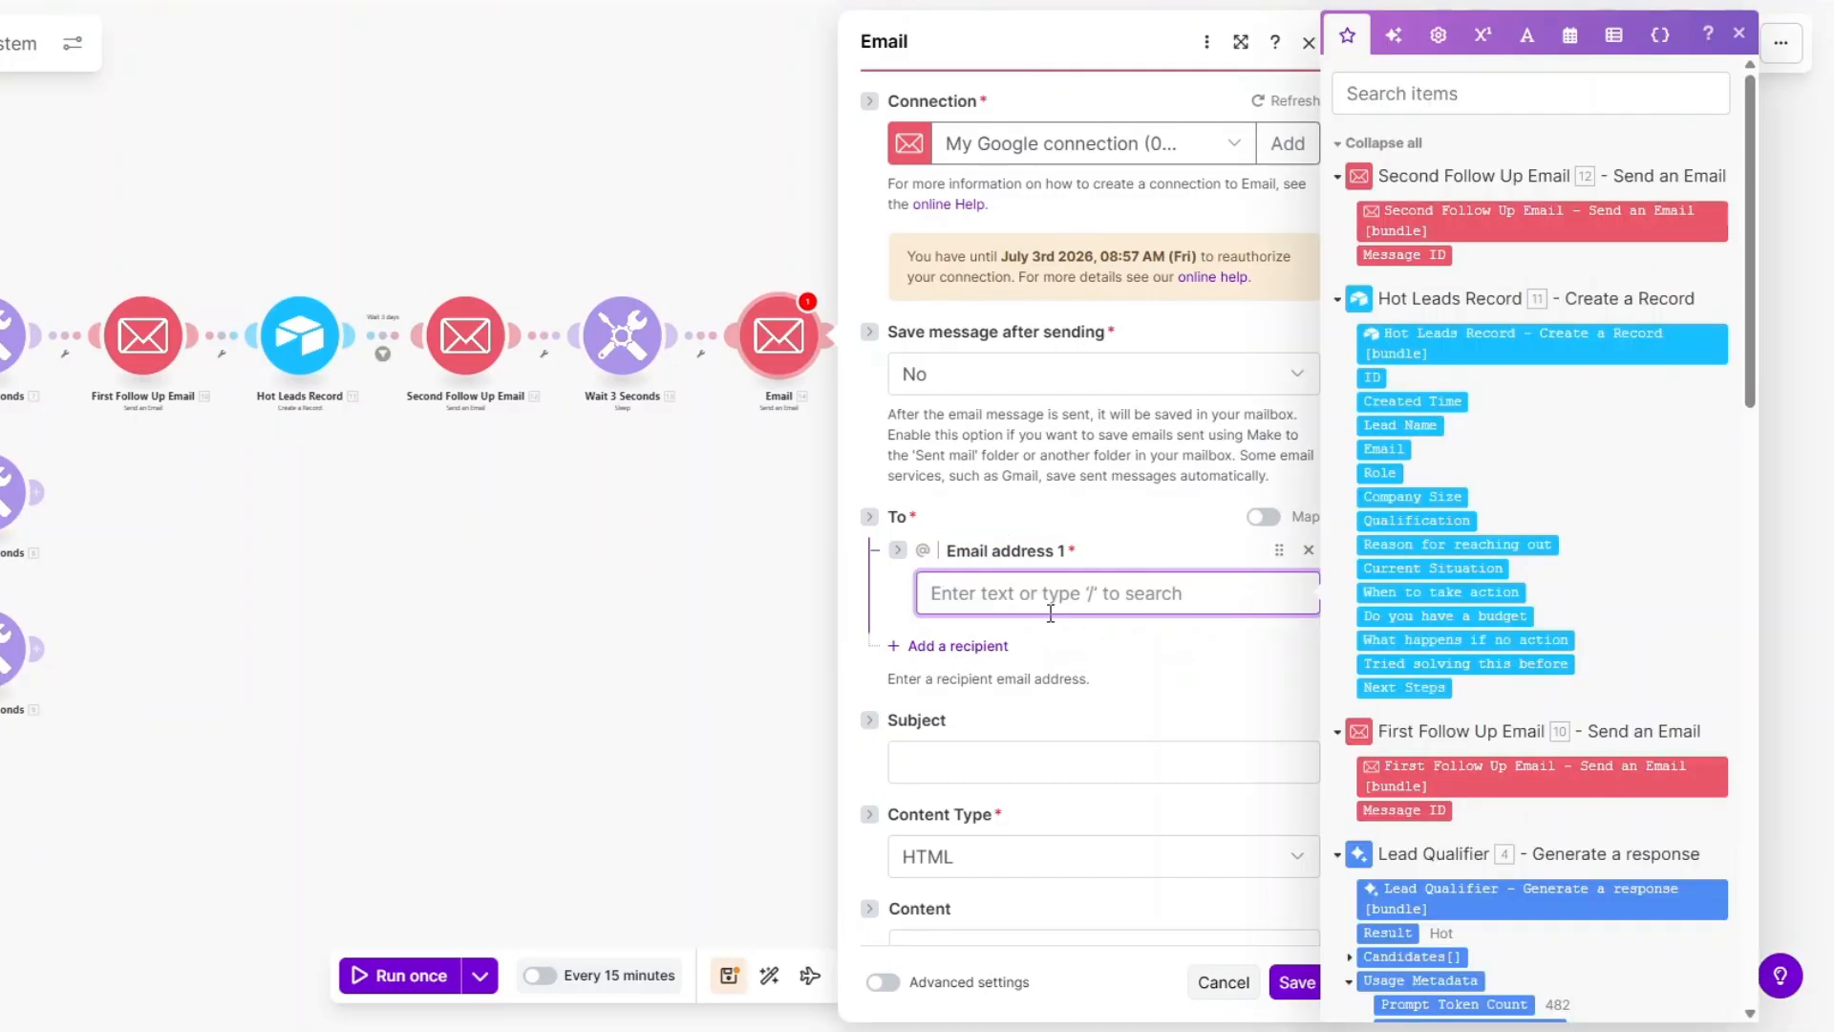
scroll(1612, 500, down, 8)
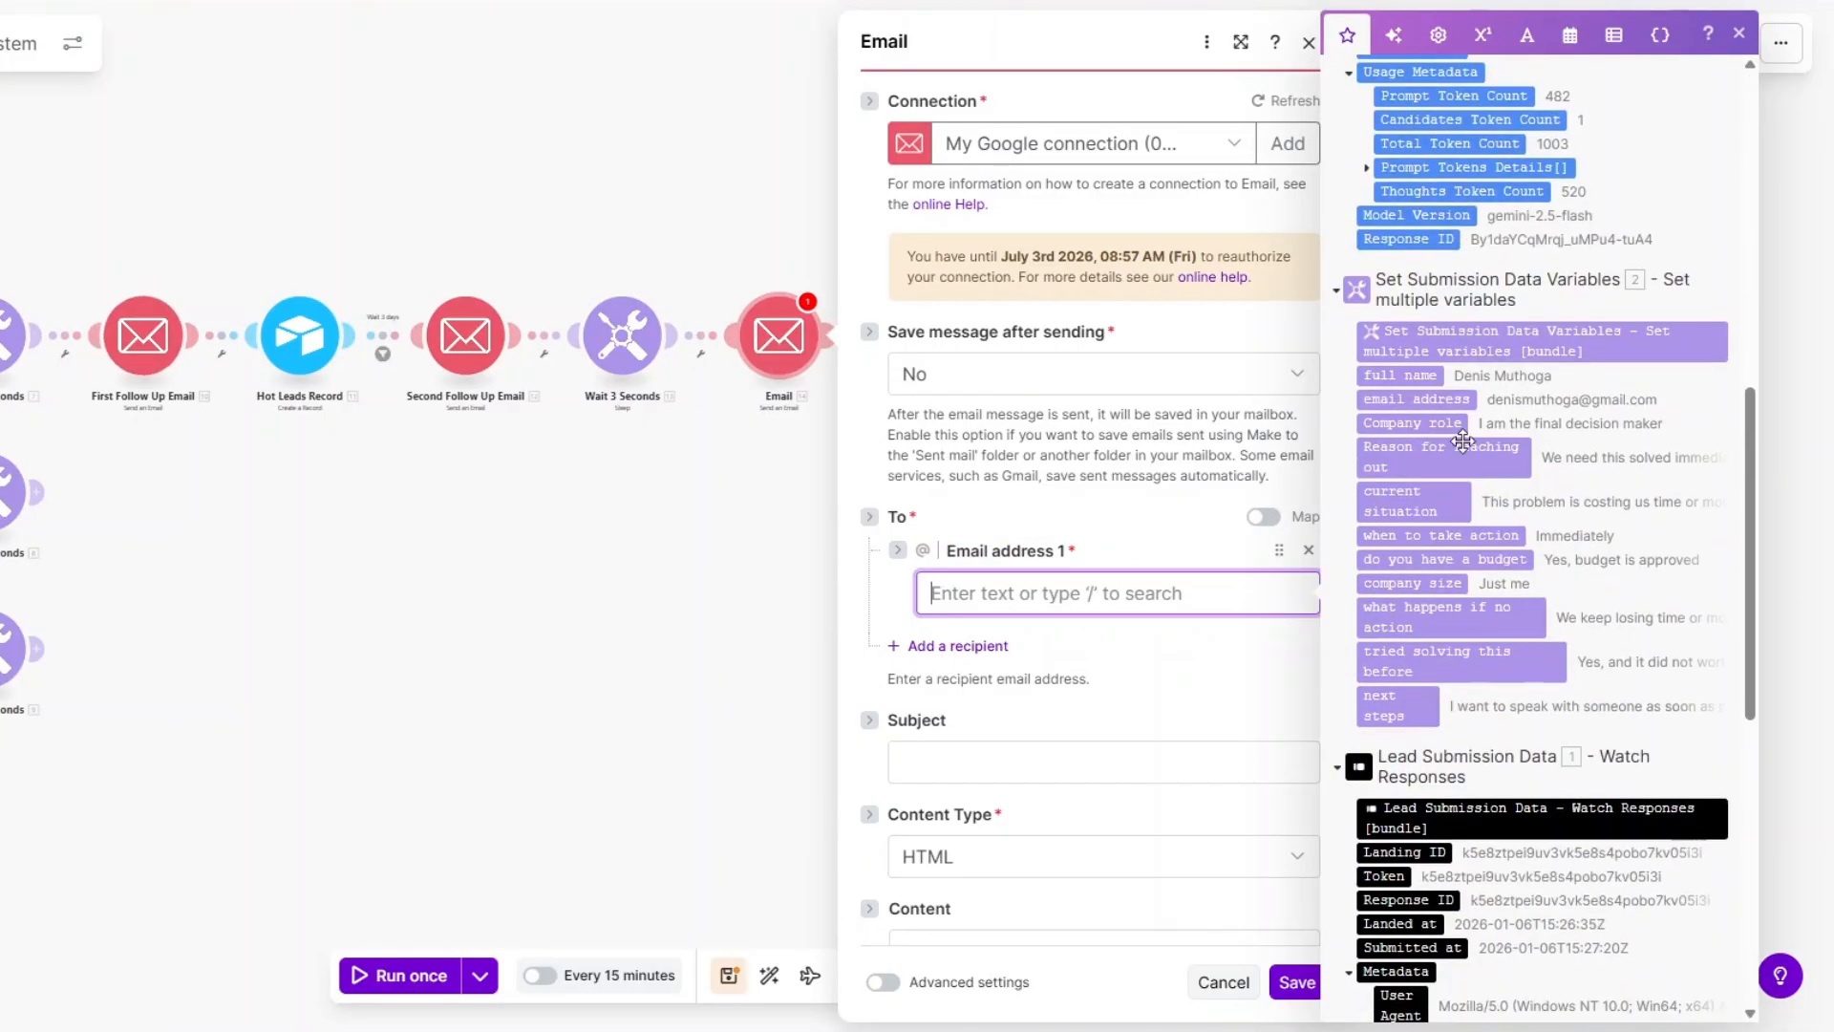
click(1426, 399)
scroll(1010, 456, down, 2)
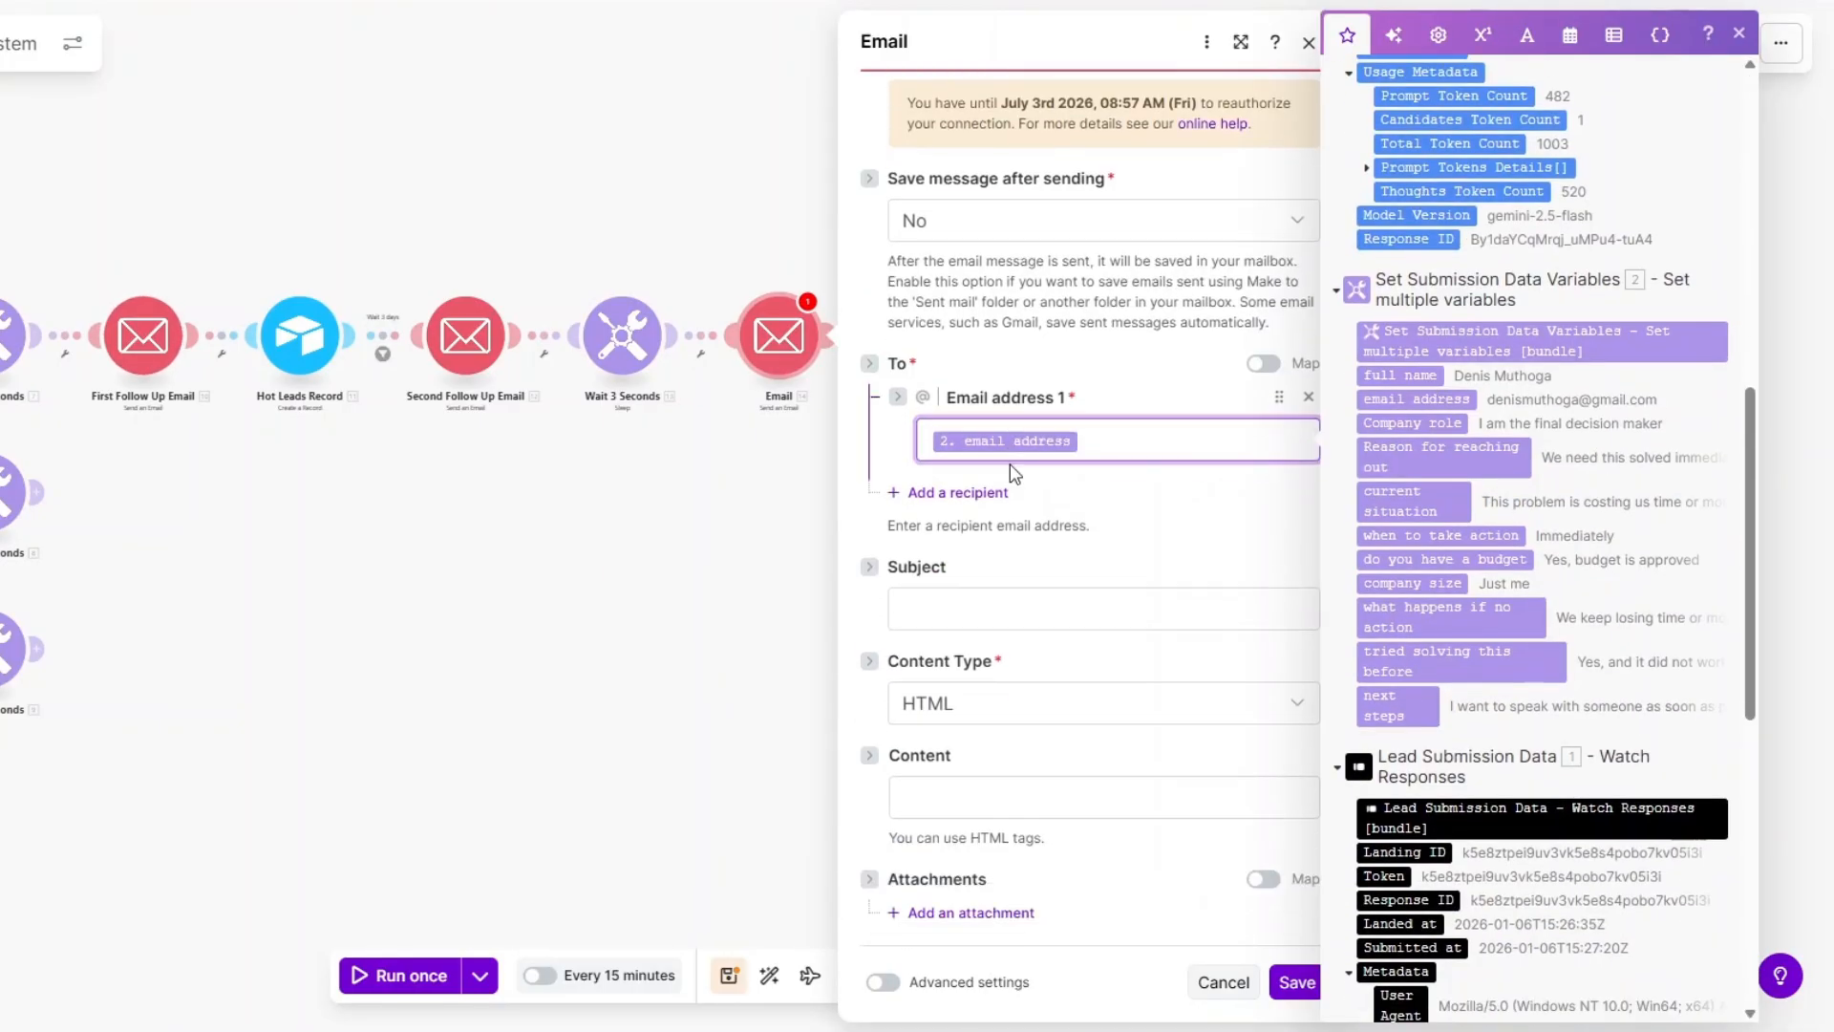
Set subject 'Closing the loop.' with Plaintext content greeting the lead by name, then save.
click(995, 610)
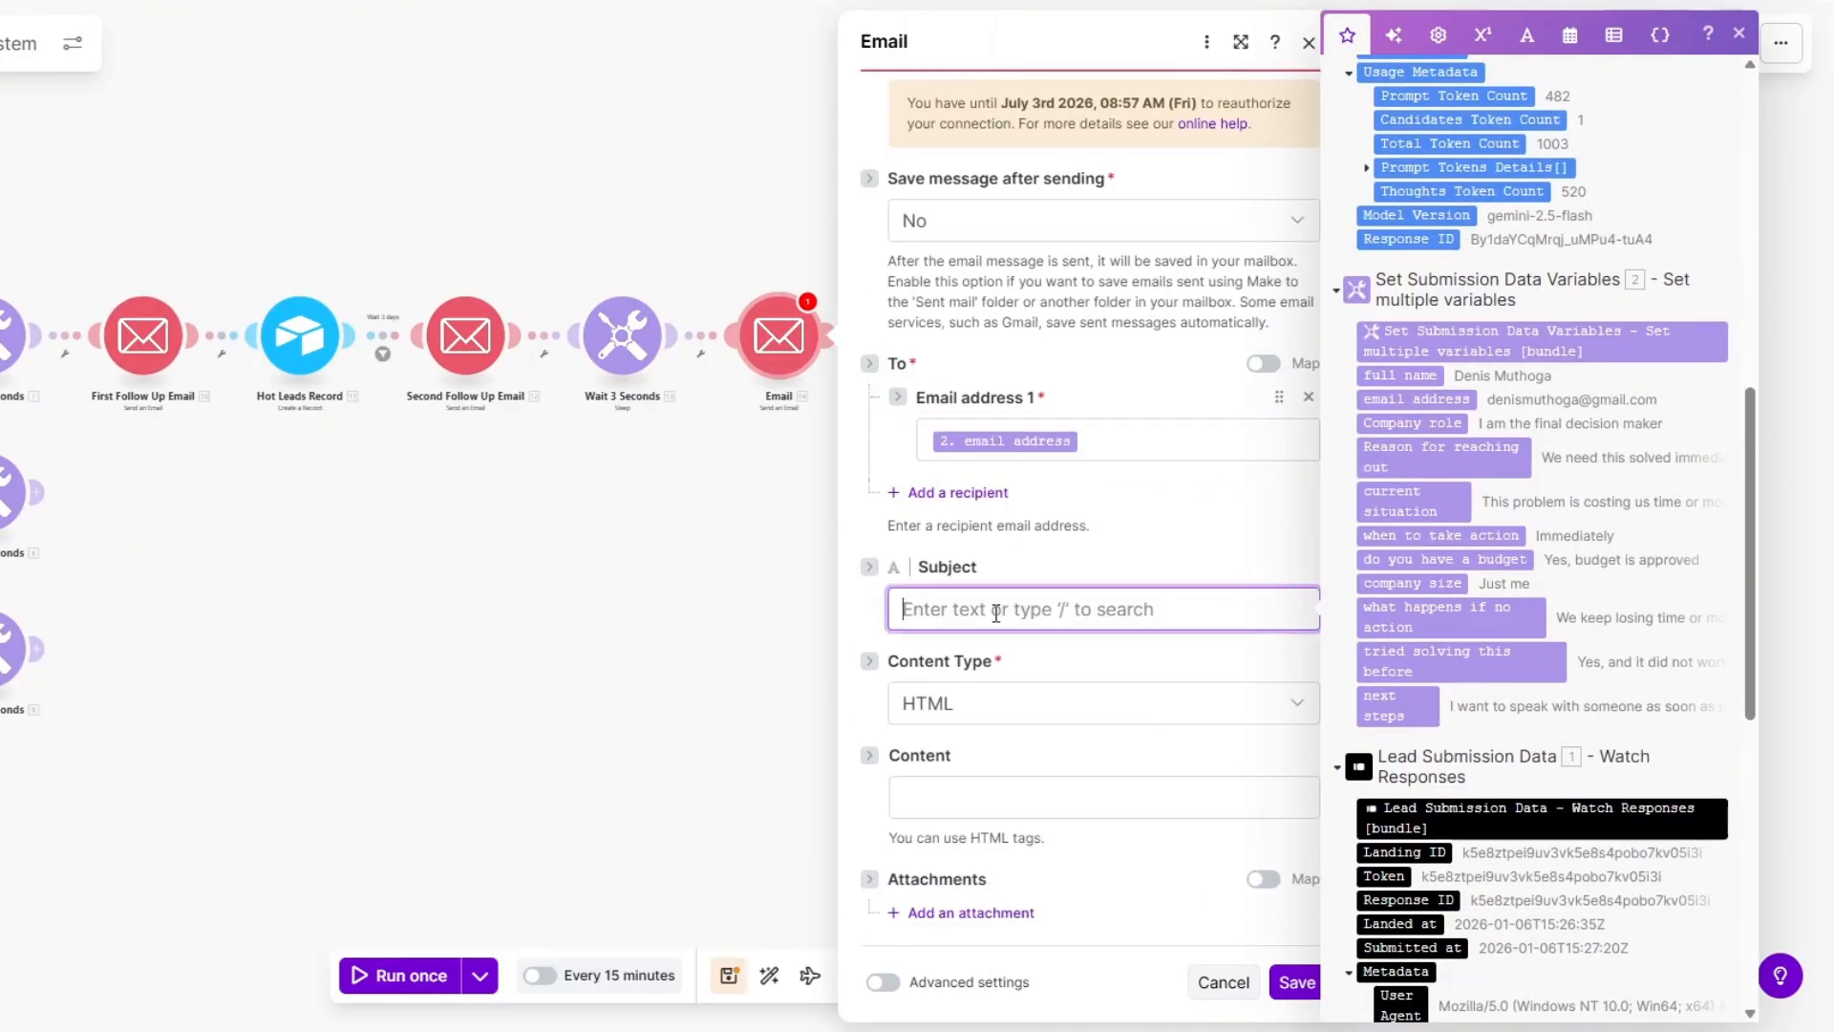
click(950, 719)
click(974, 781)
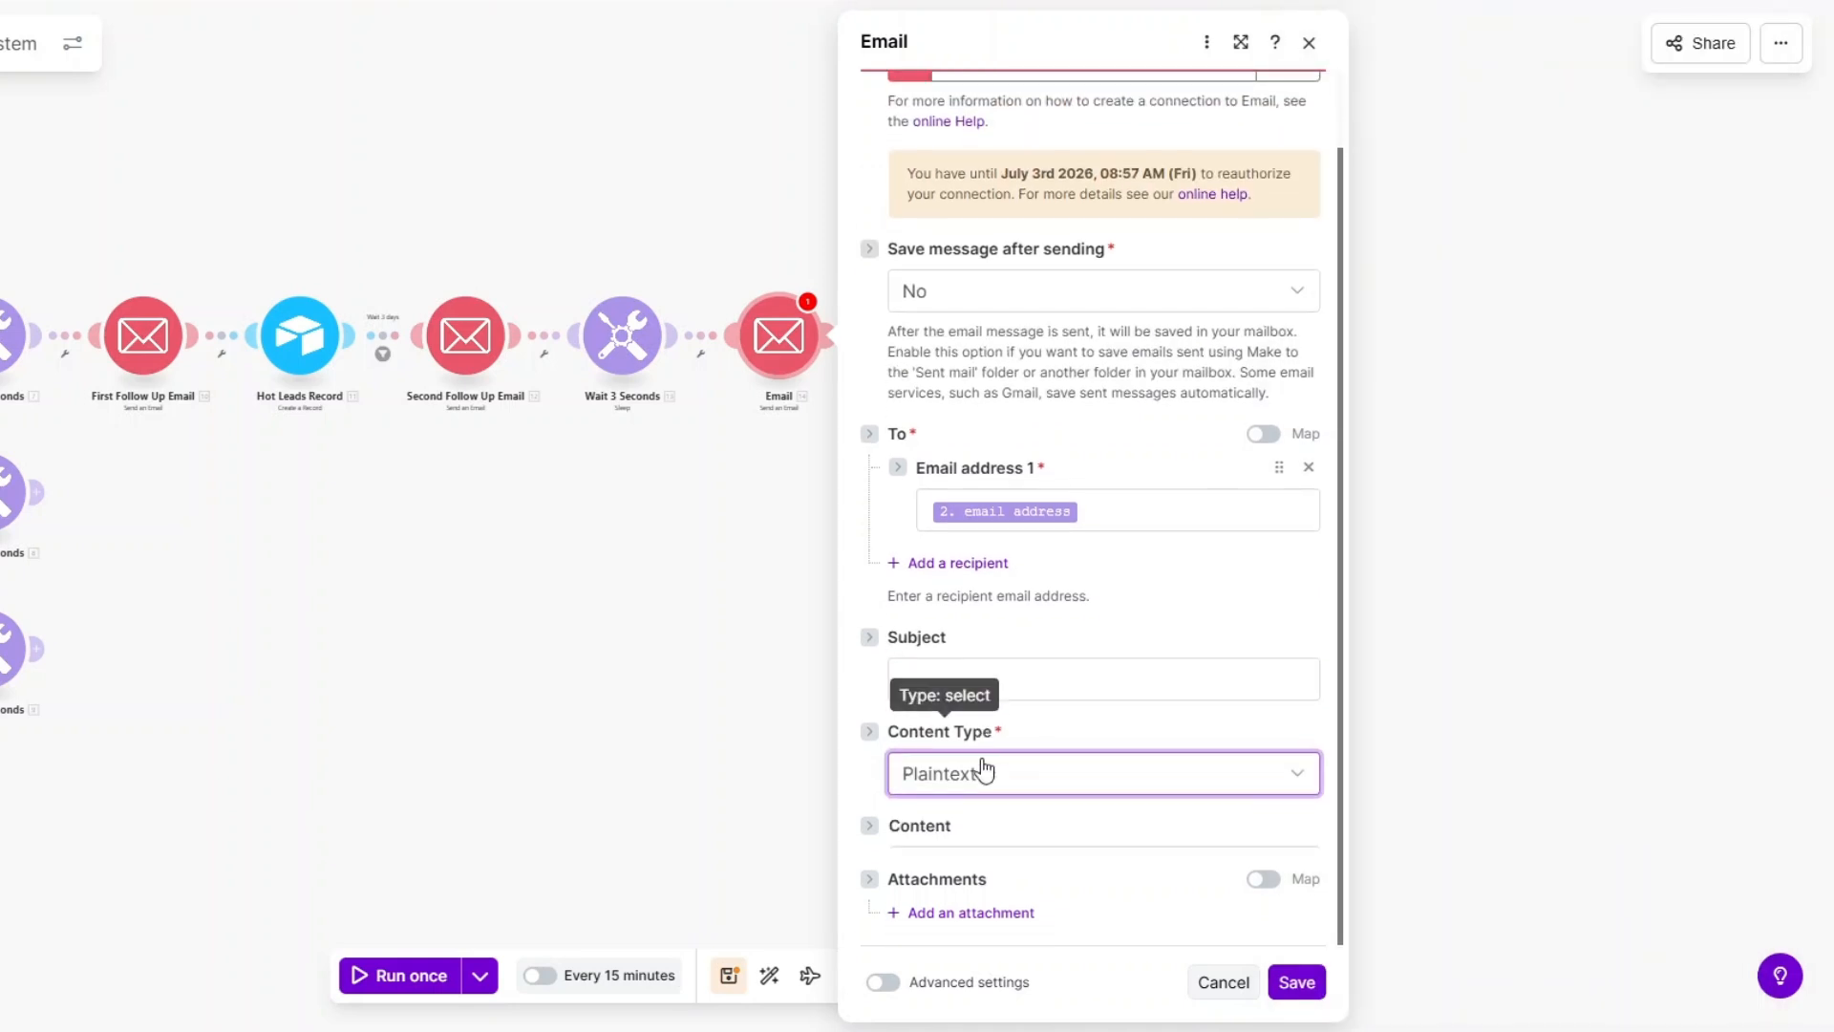
click(983, 640)
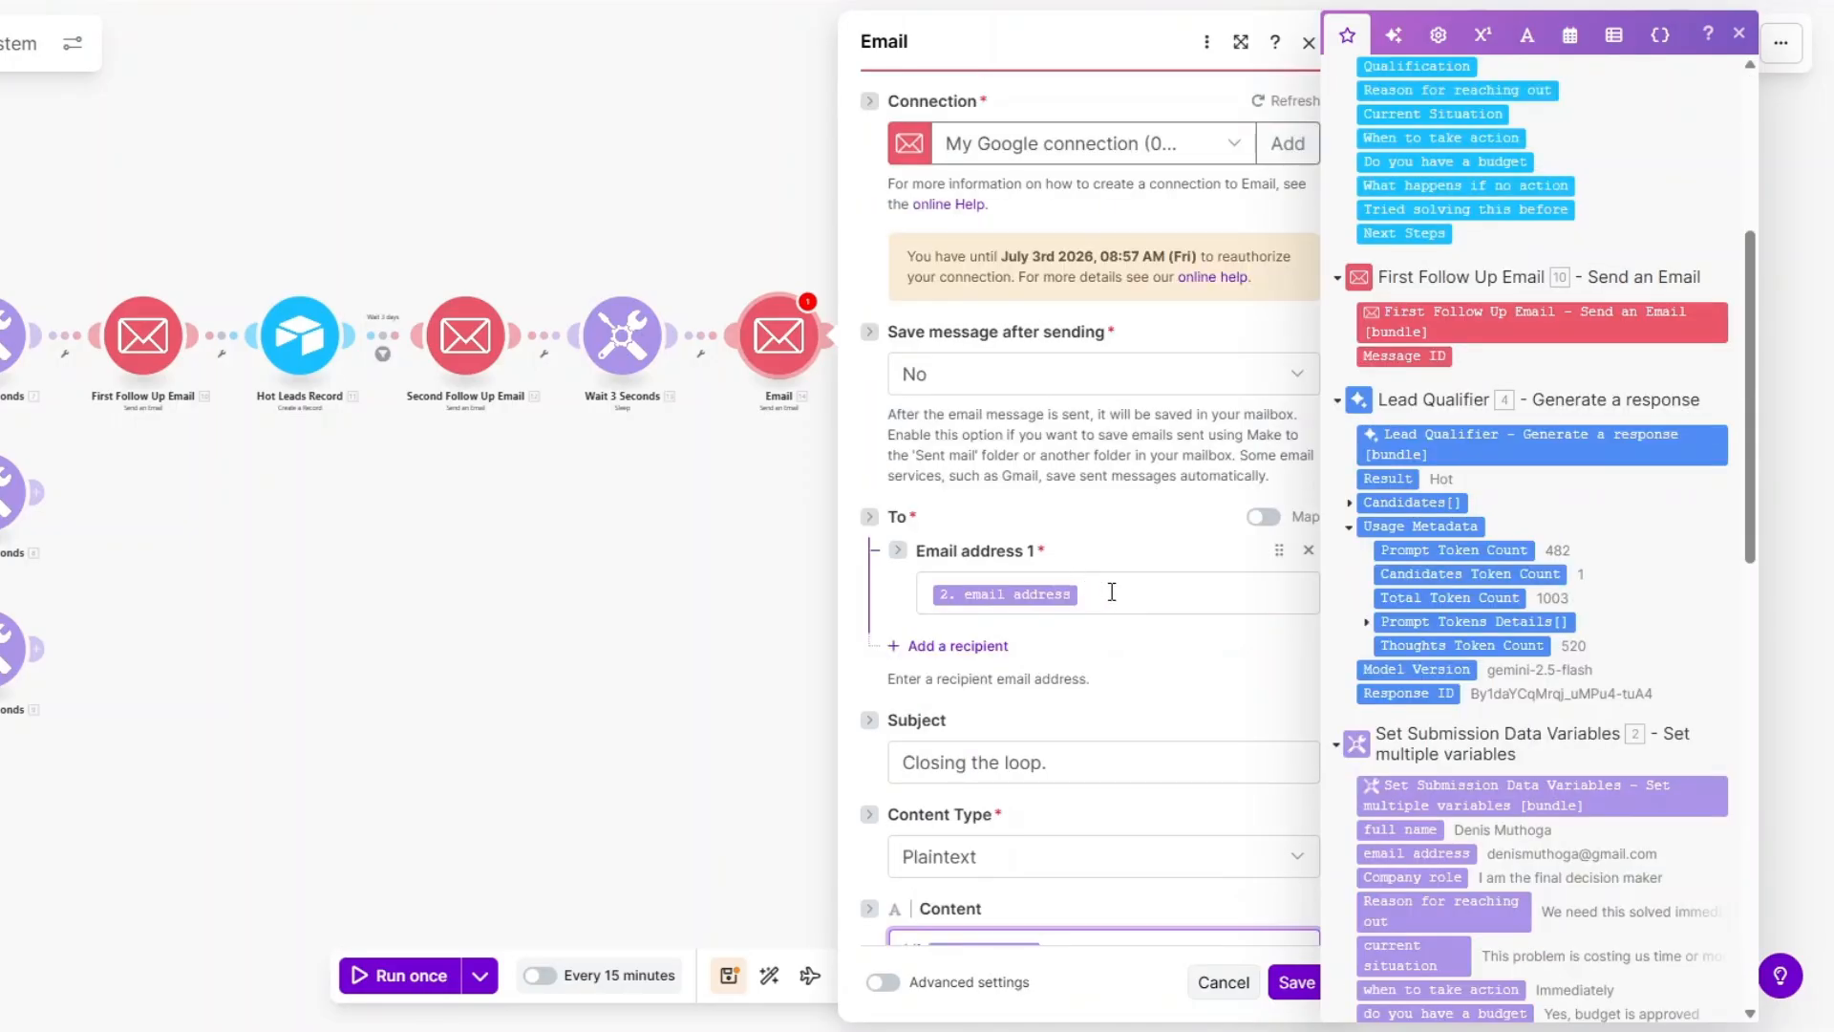
click(1112, 592)
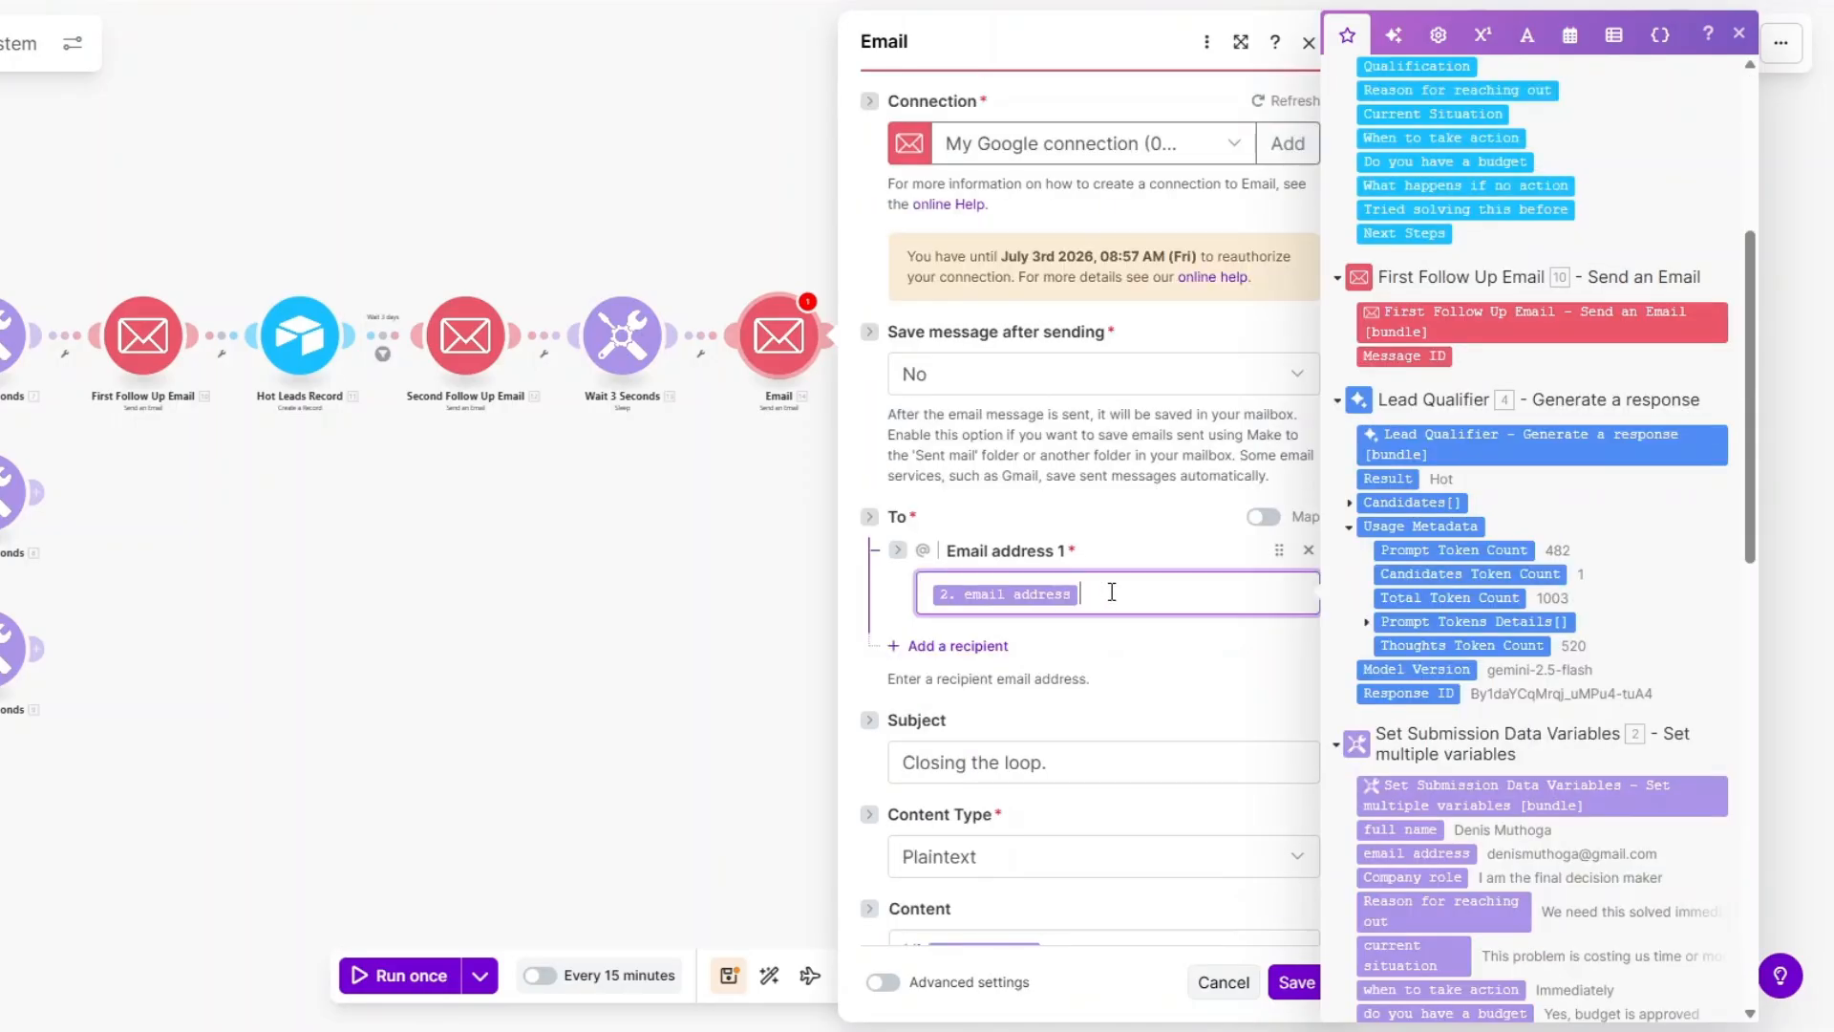
scroll(1534, 769, down, 2)
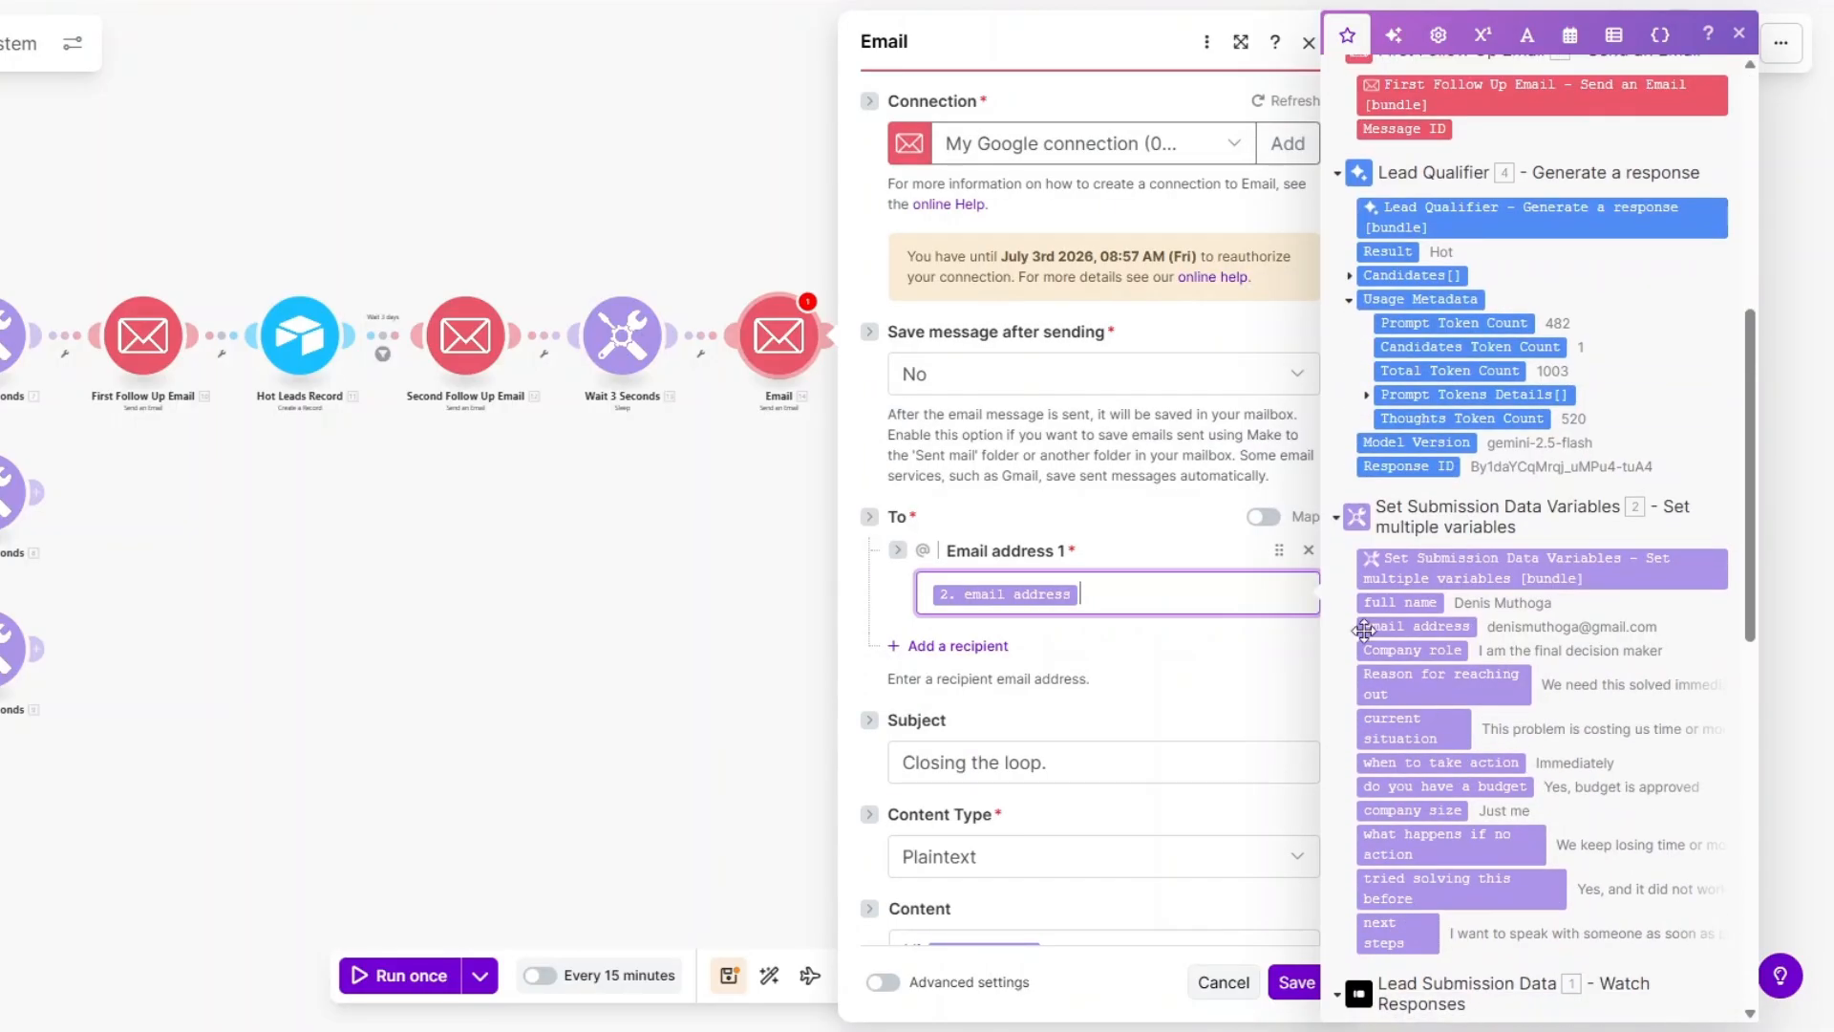
scroll(1153, 664, down, 2)
scroll(1153, 664, down, 2)
click(1088, 420)
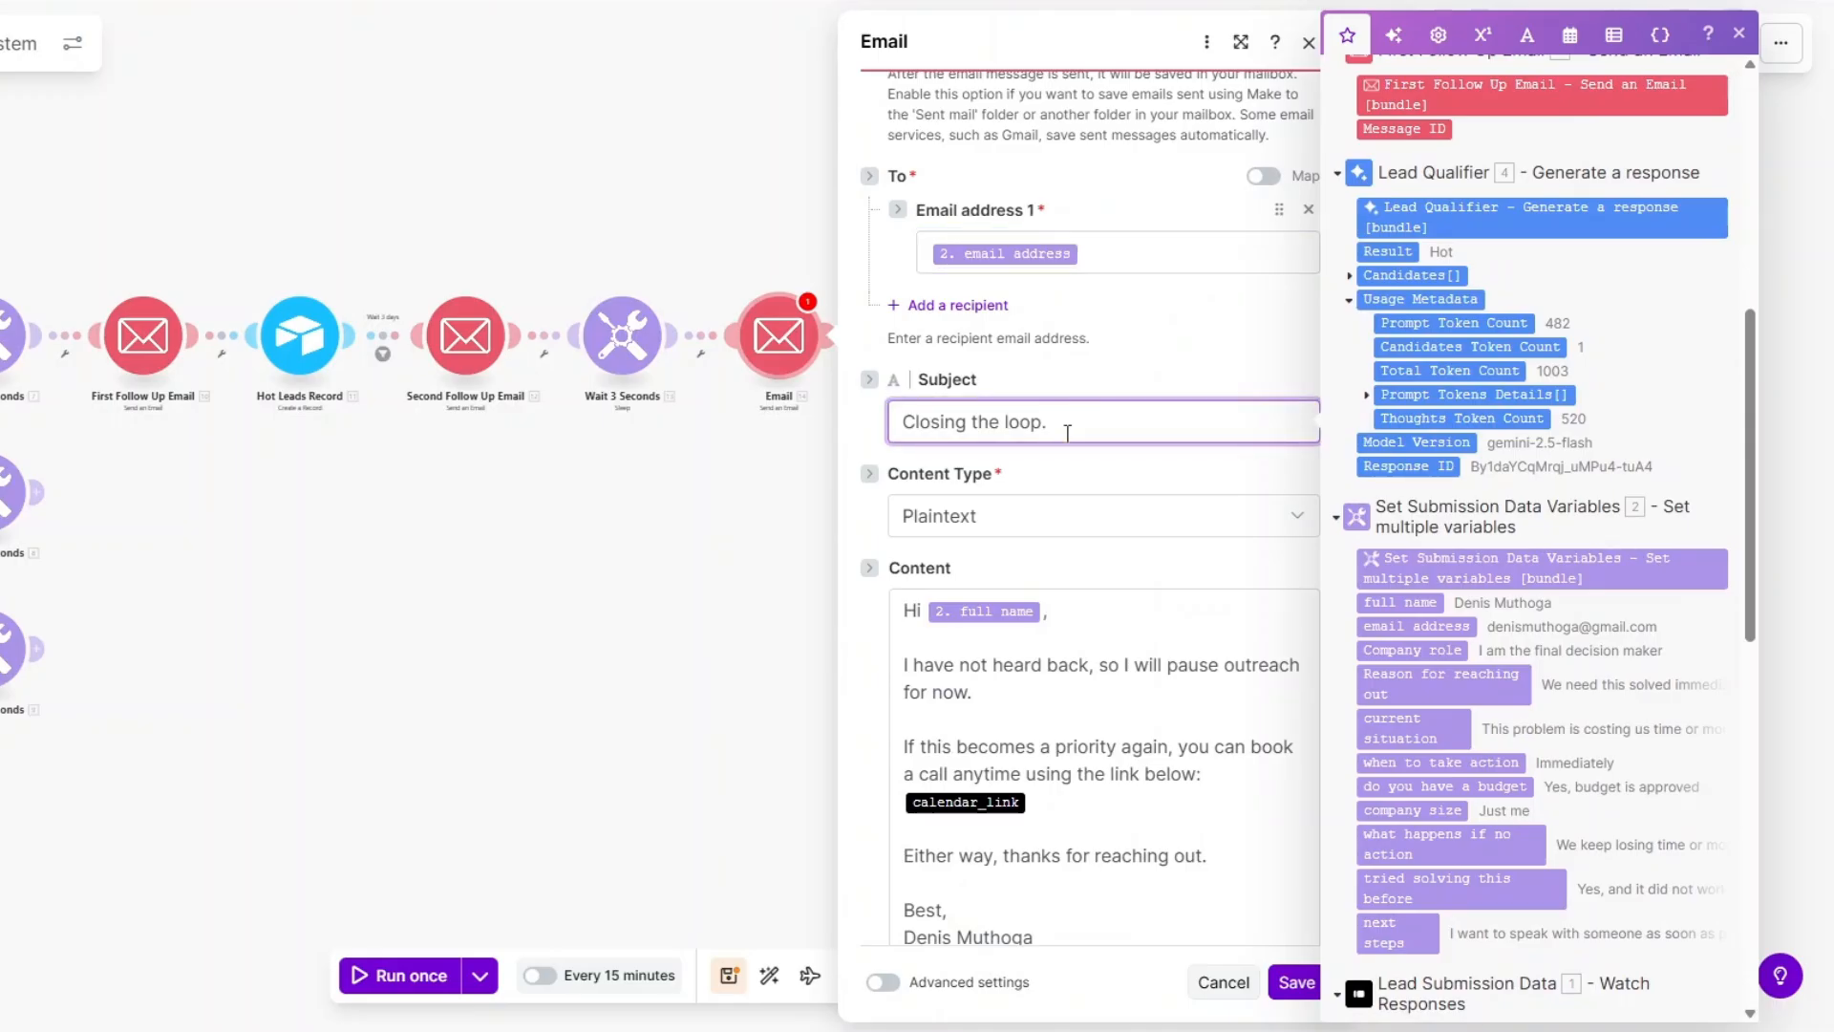
scroll(1106, 597, down, 1)
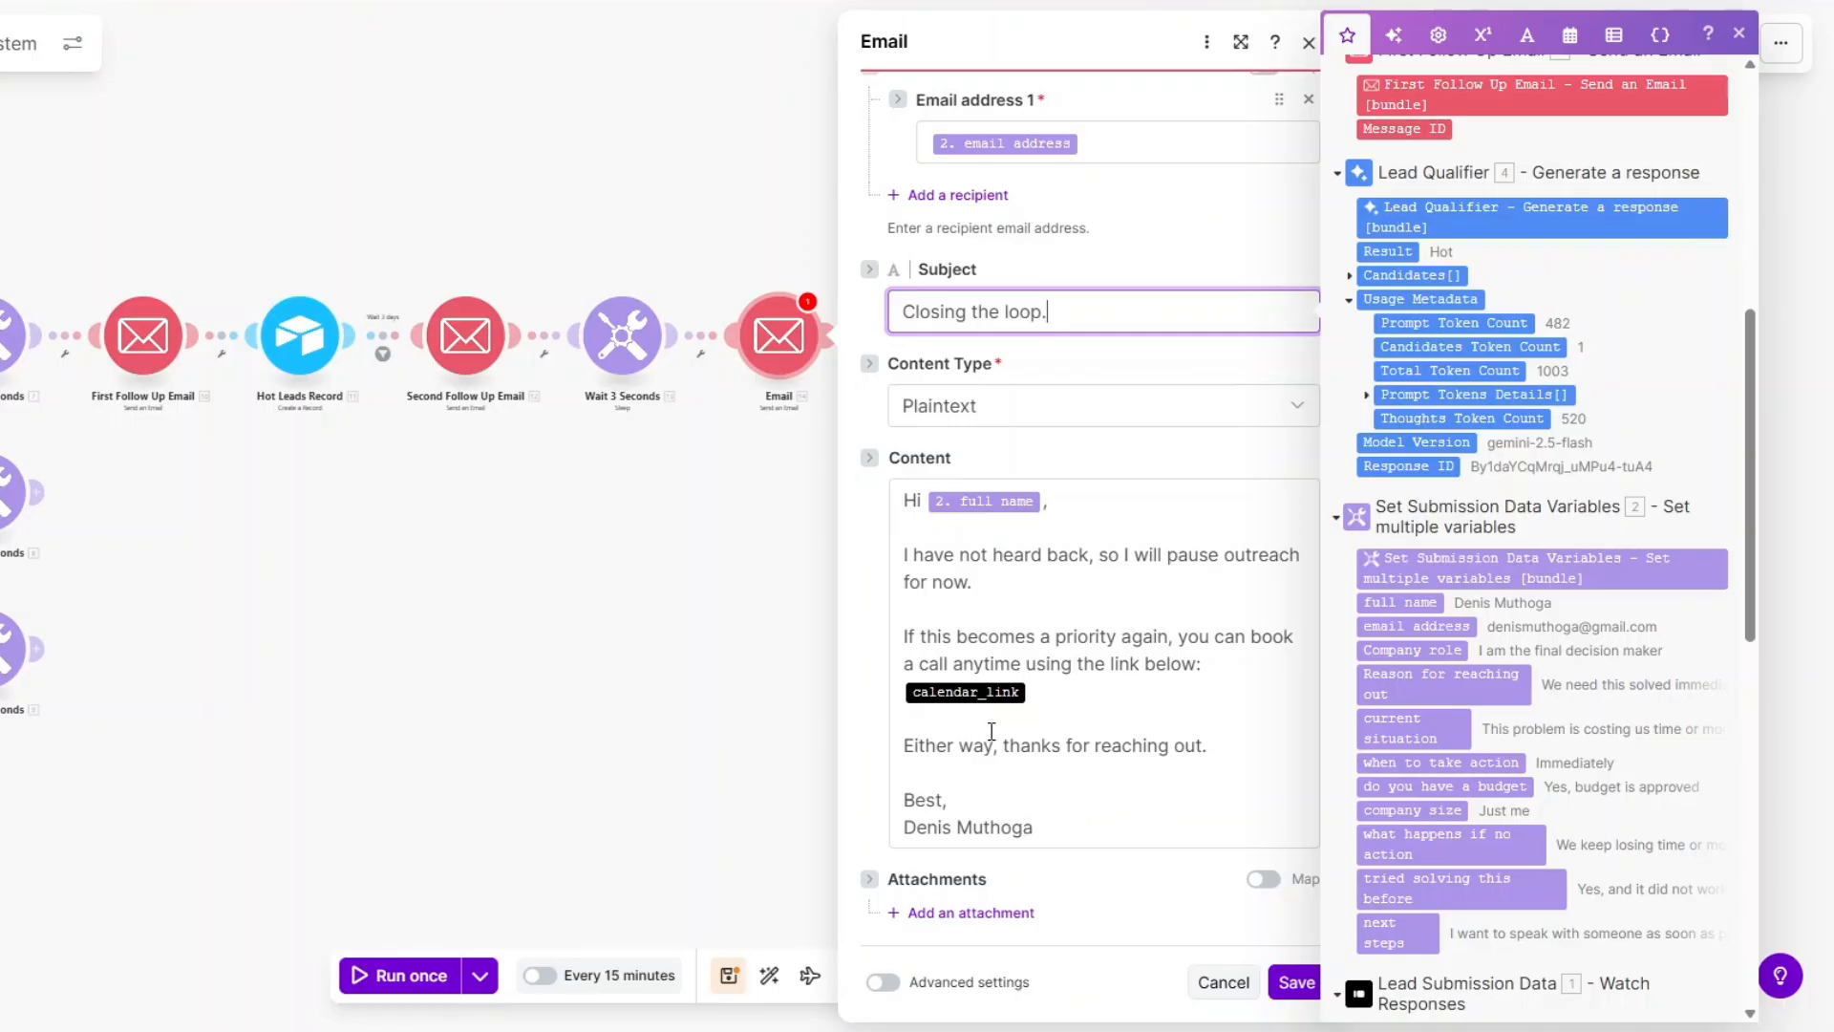
click(1296, 982)
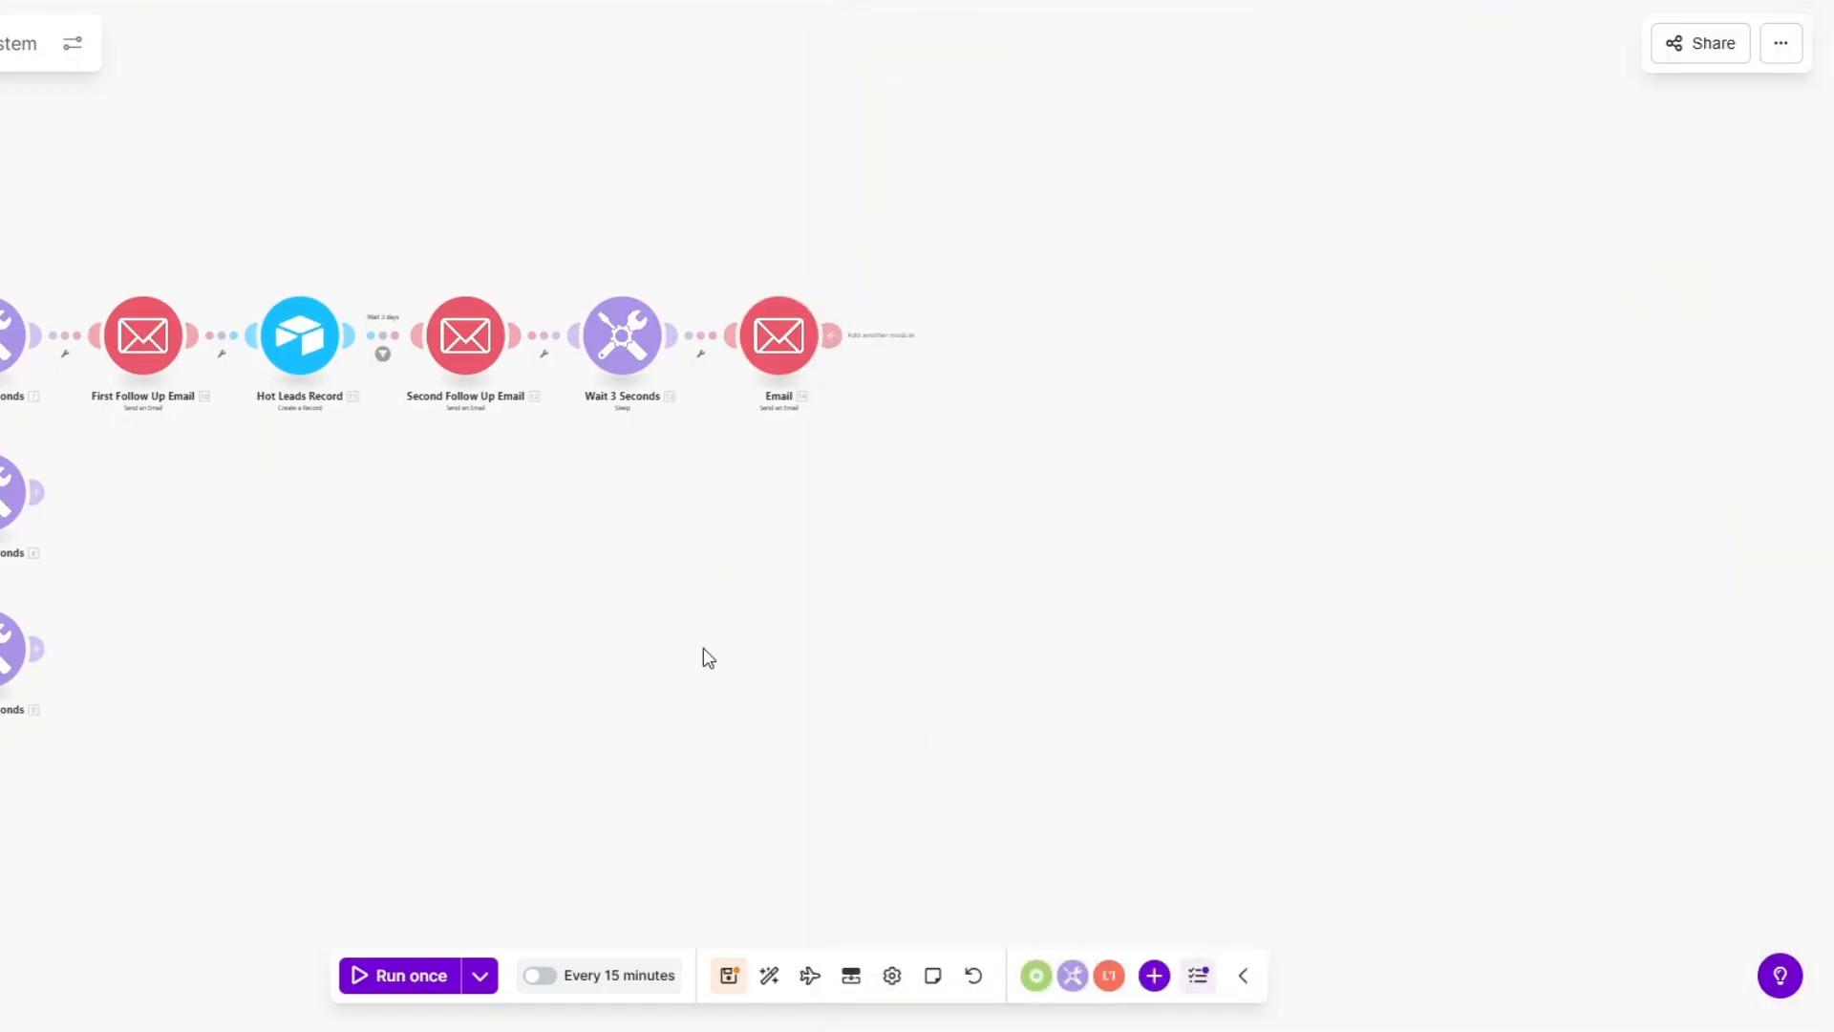
Add a 'Wait 5 days' filter before the Email module comparing Submitted at with the date Equal to operator.
click(1126, 391)
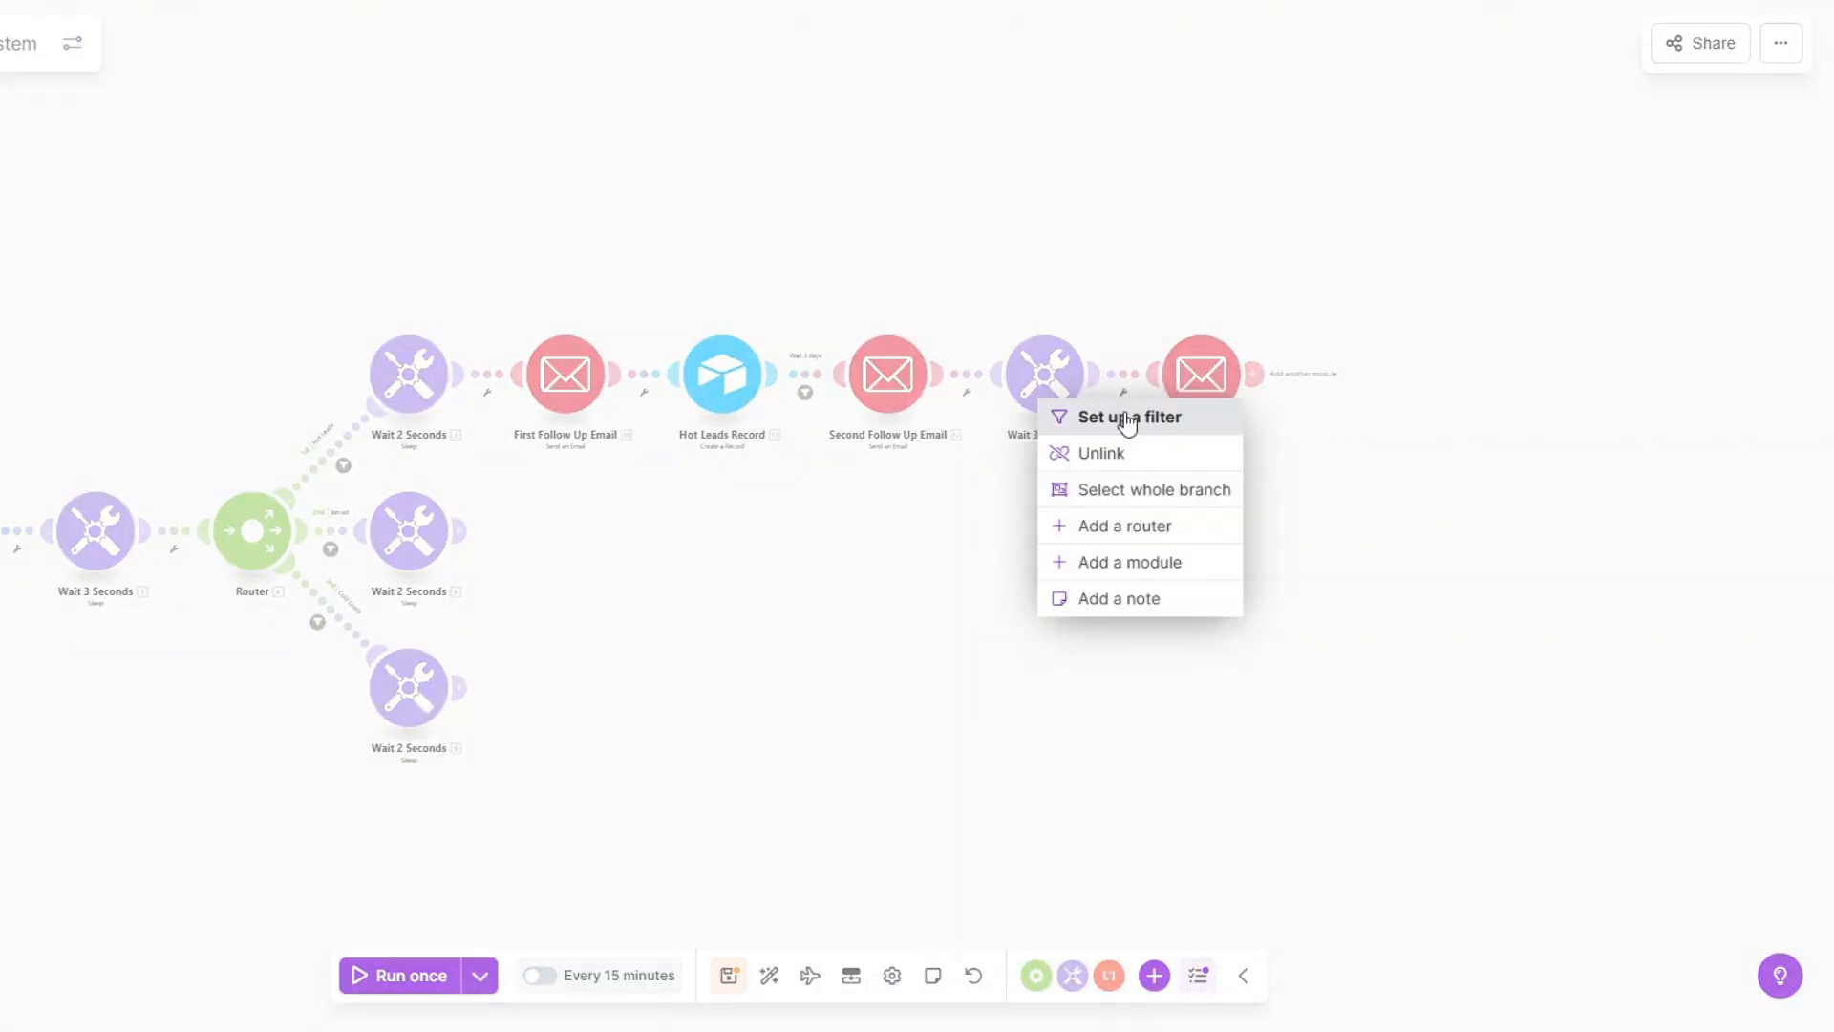
click(1127, 418)
click(1237, 243)
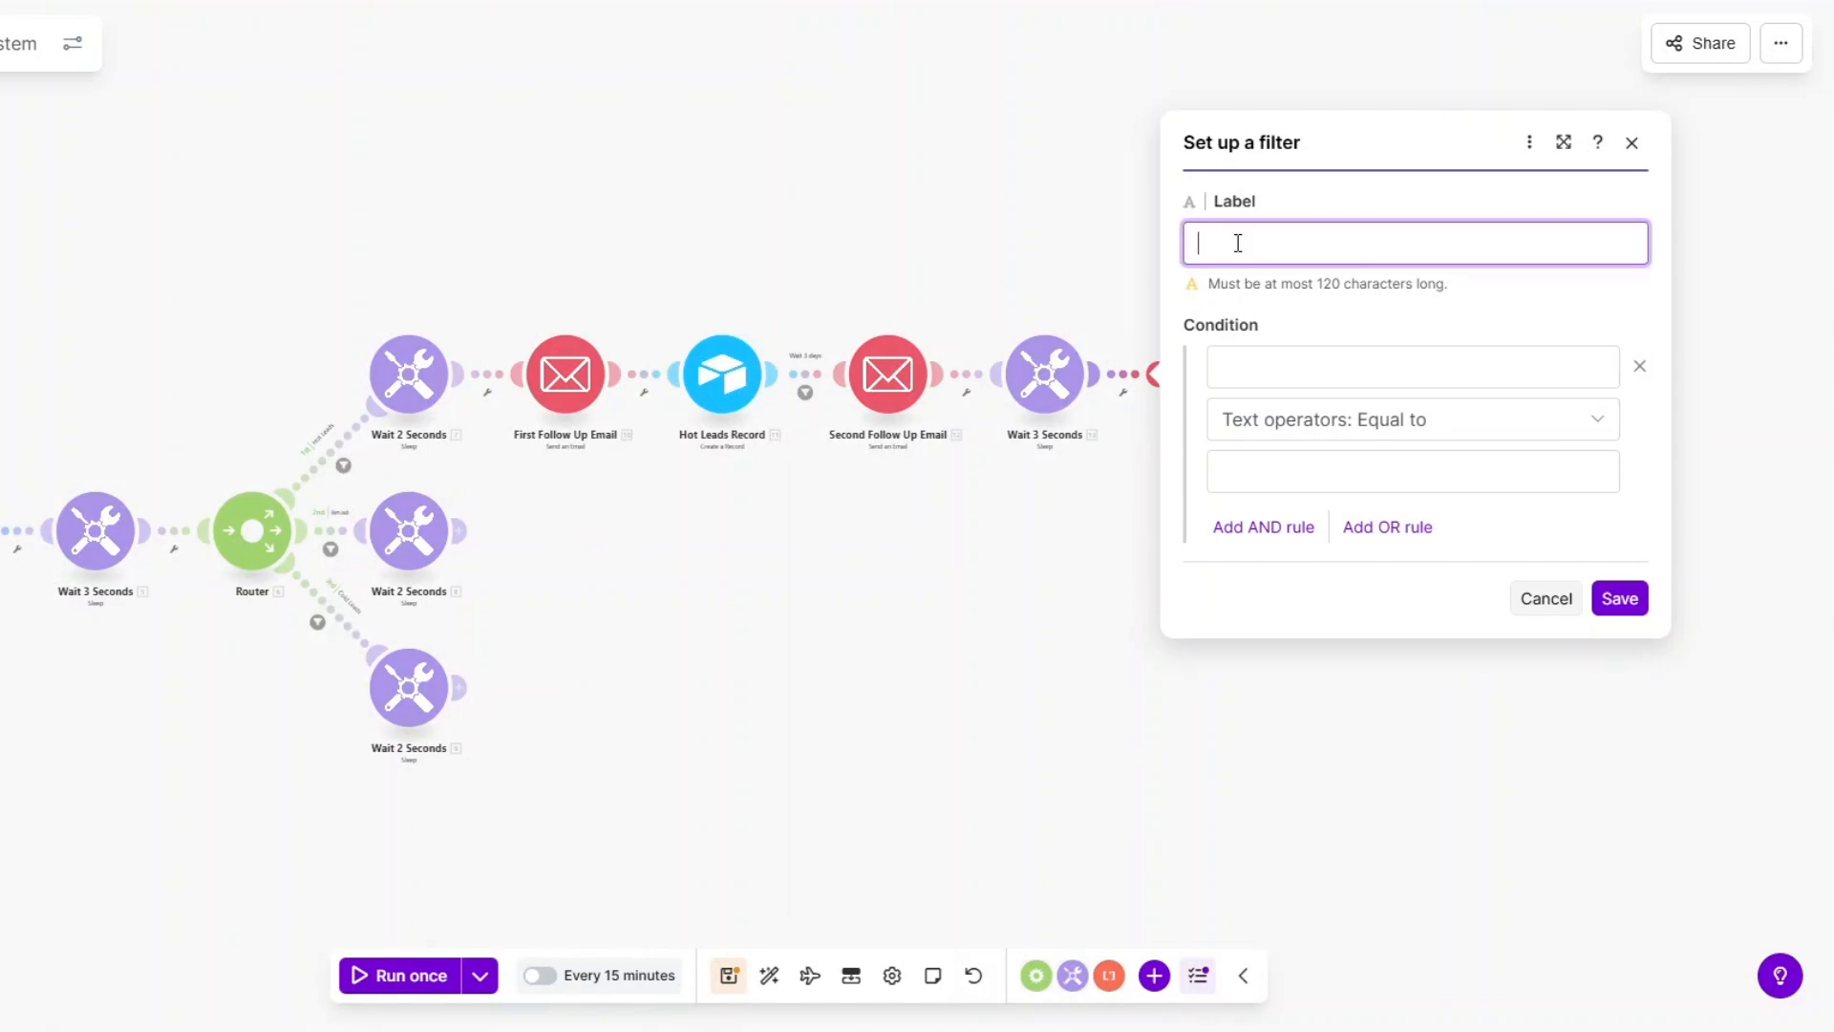
text(wa)
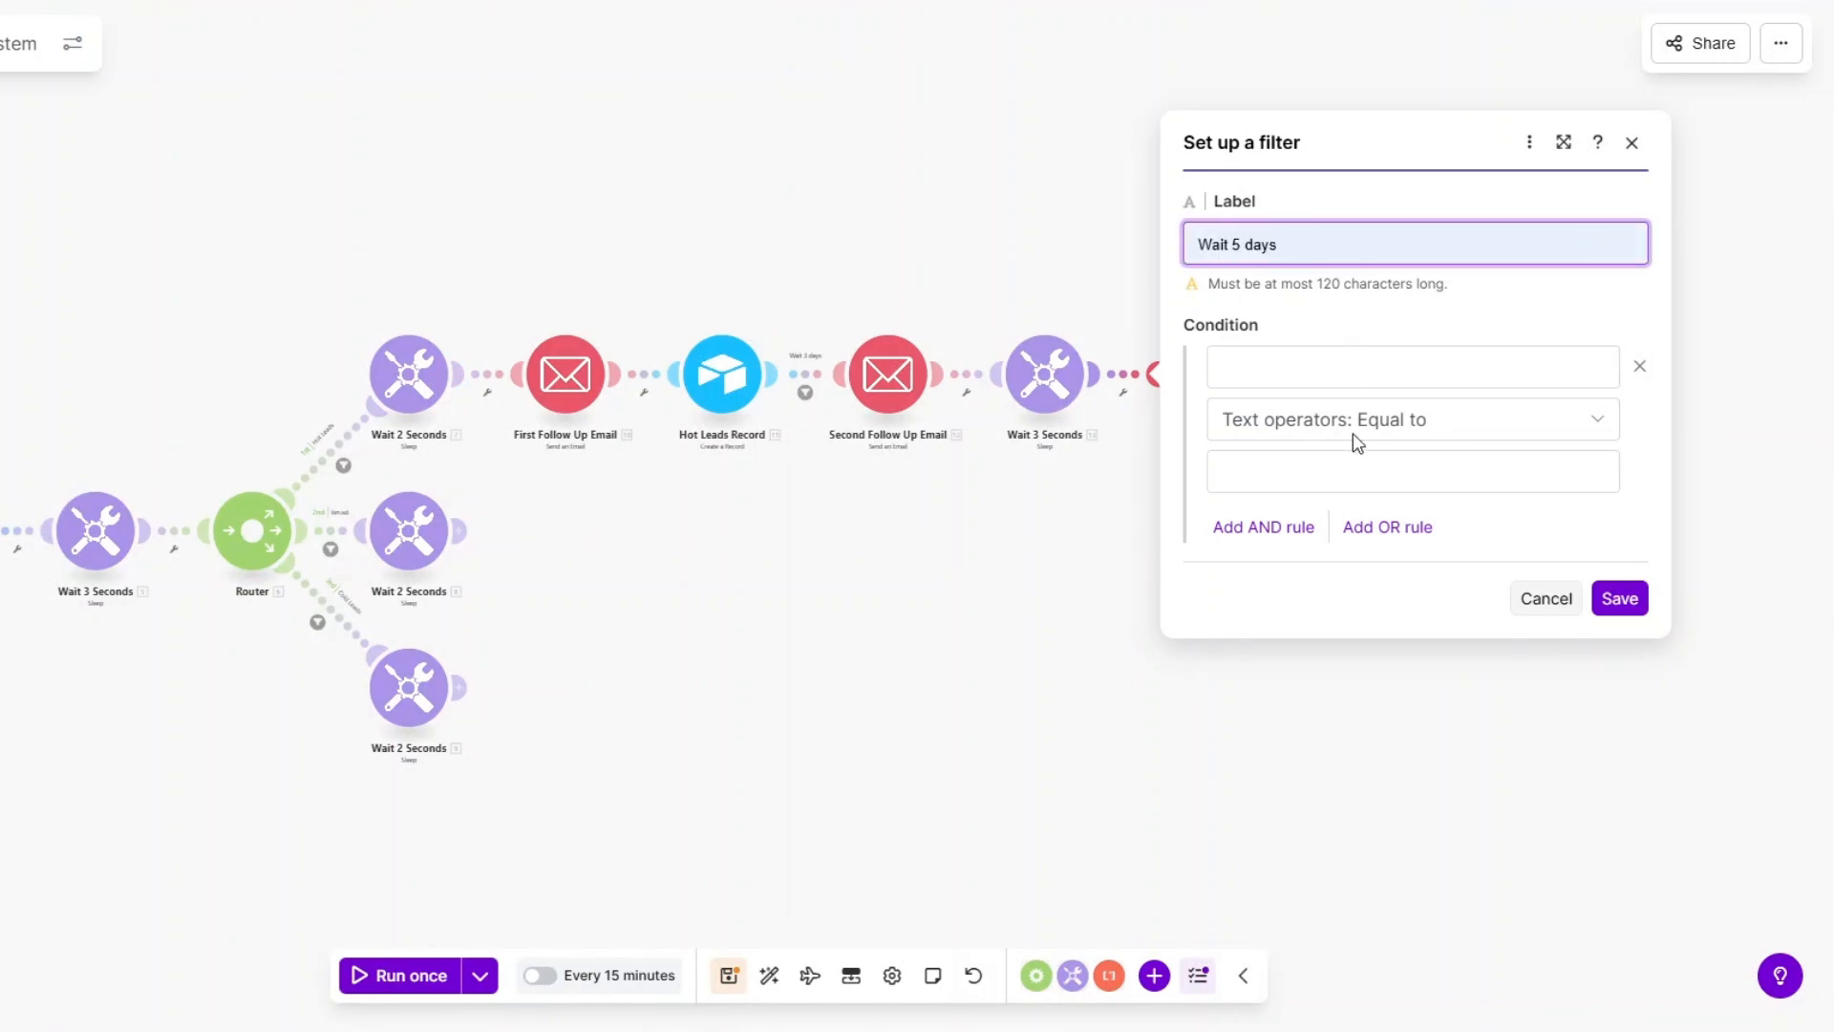
click(1278, 368)
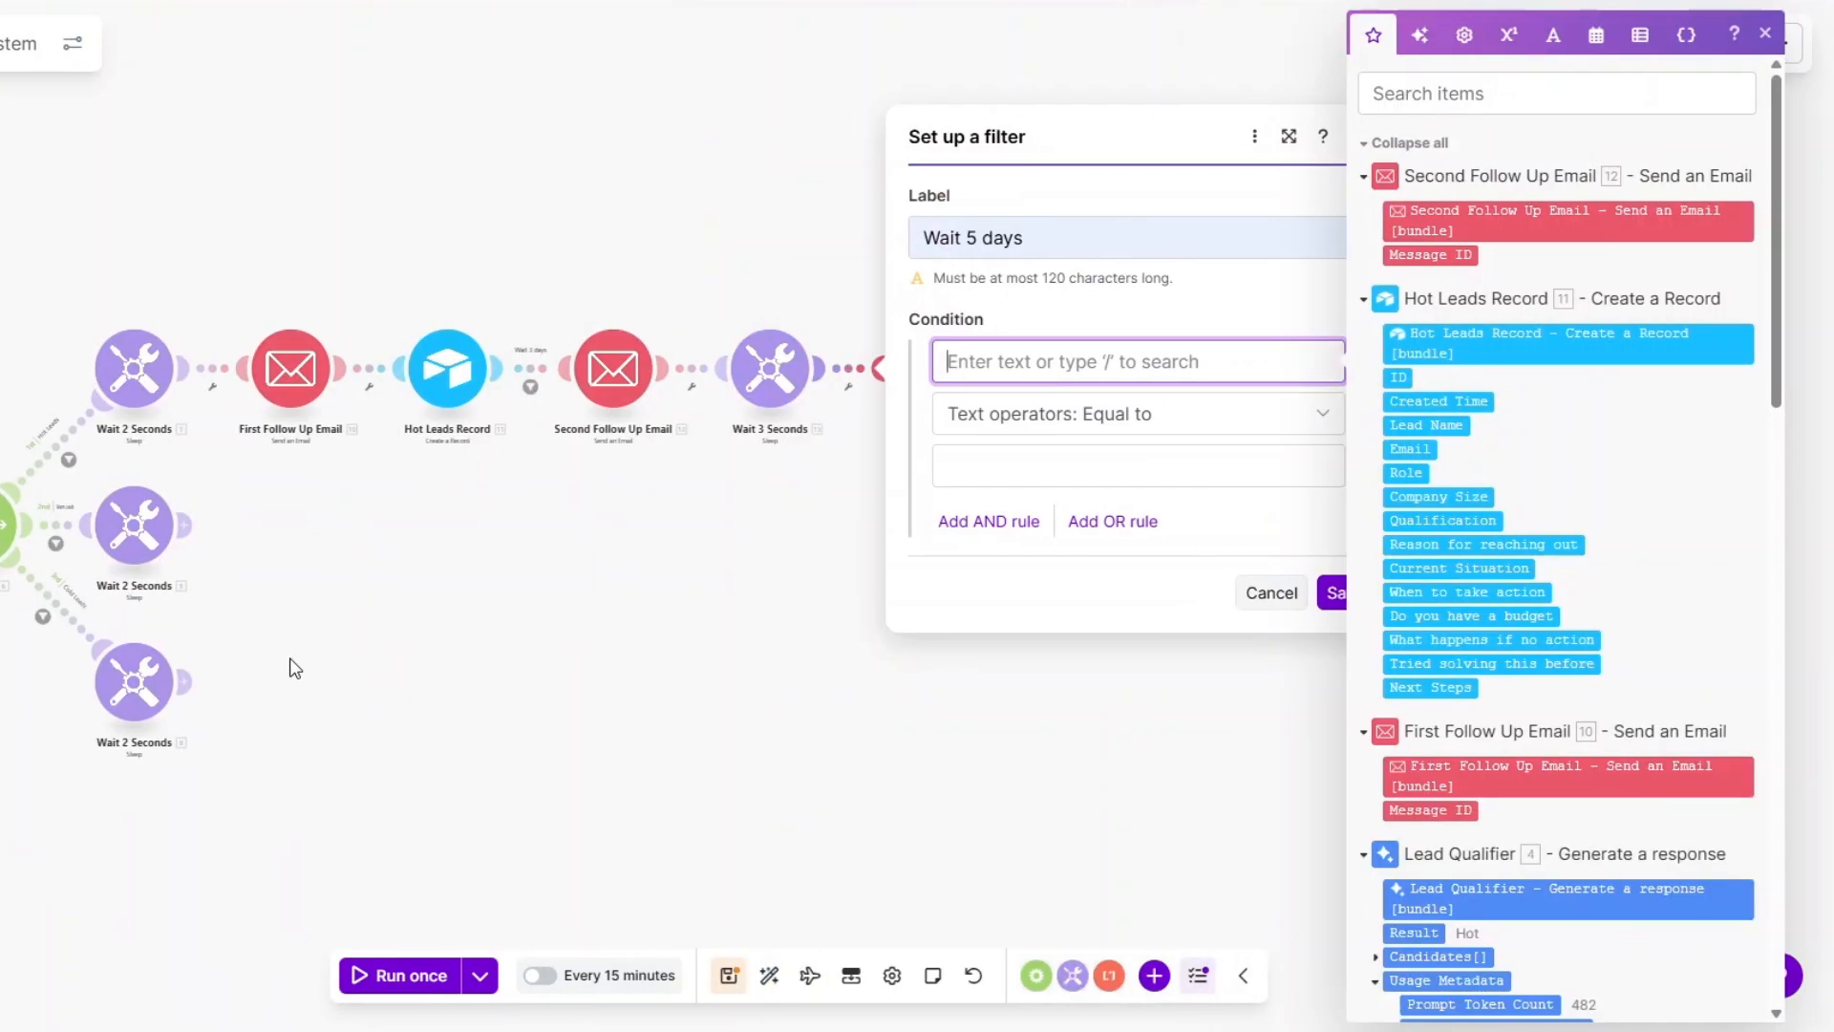
scroll(1529, 601, down, 15)
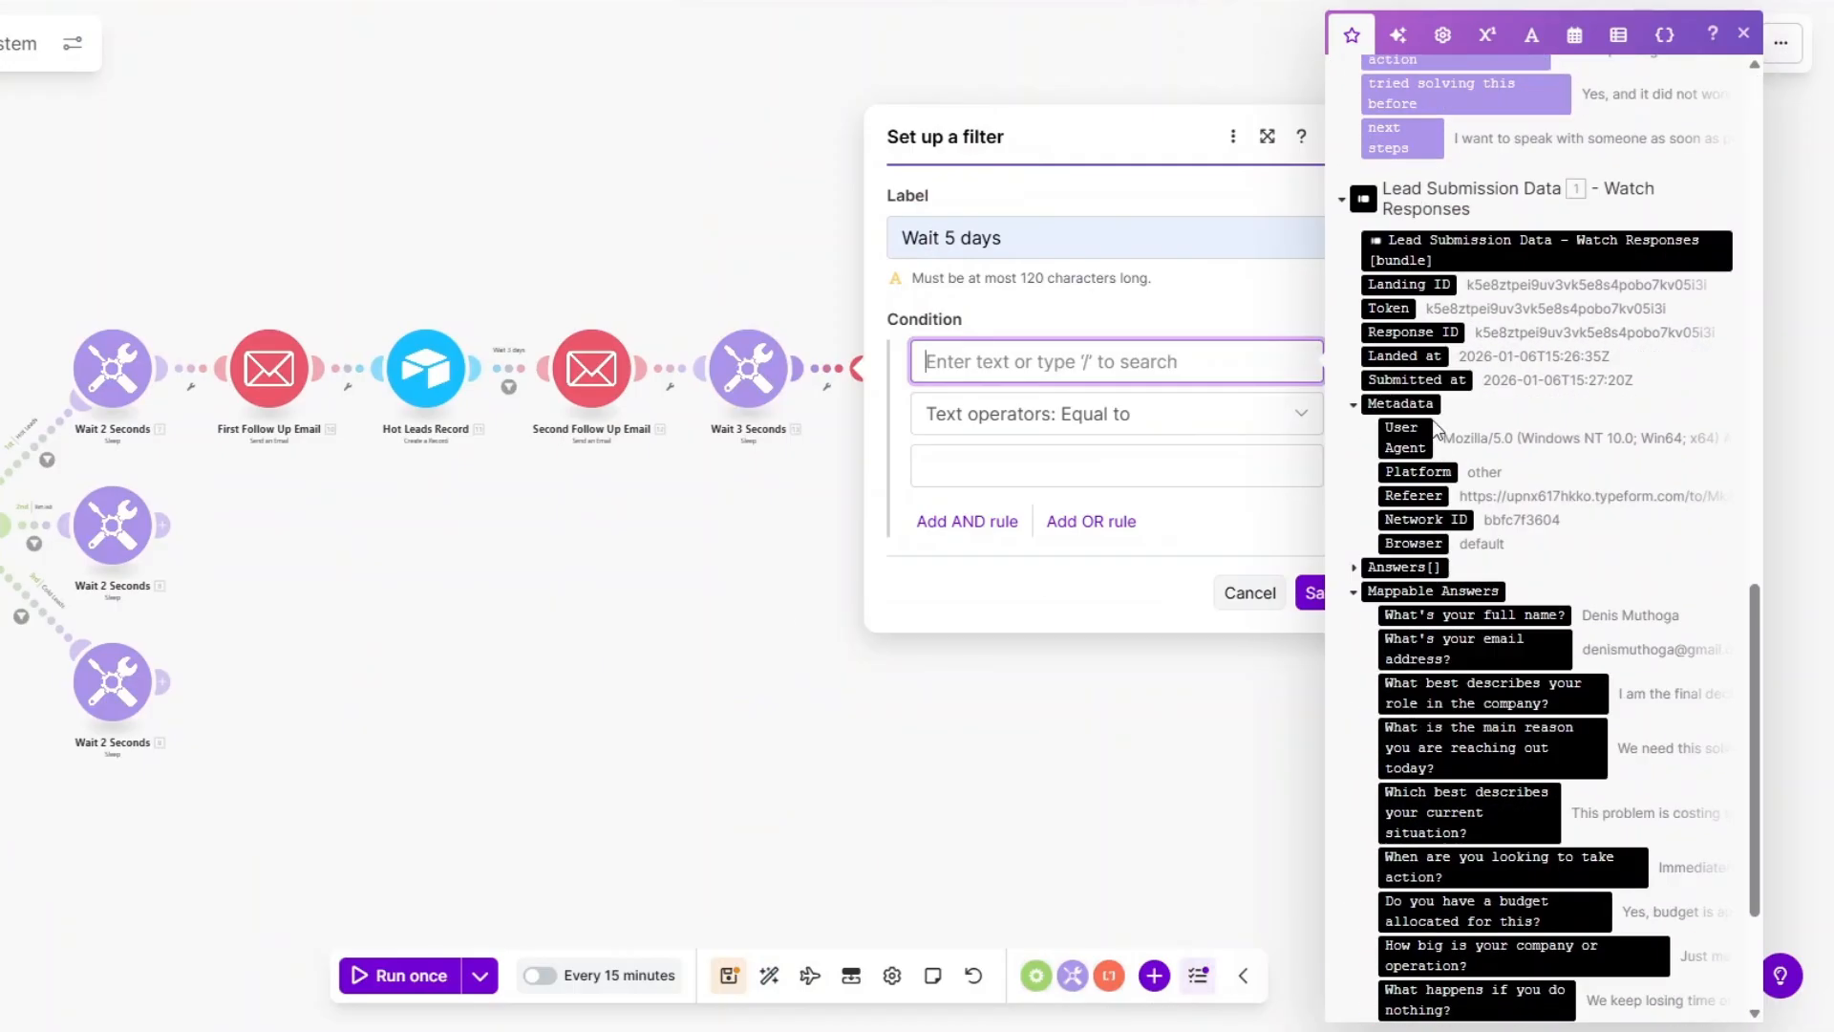
click(1428, 379)
click(1068, 418)
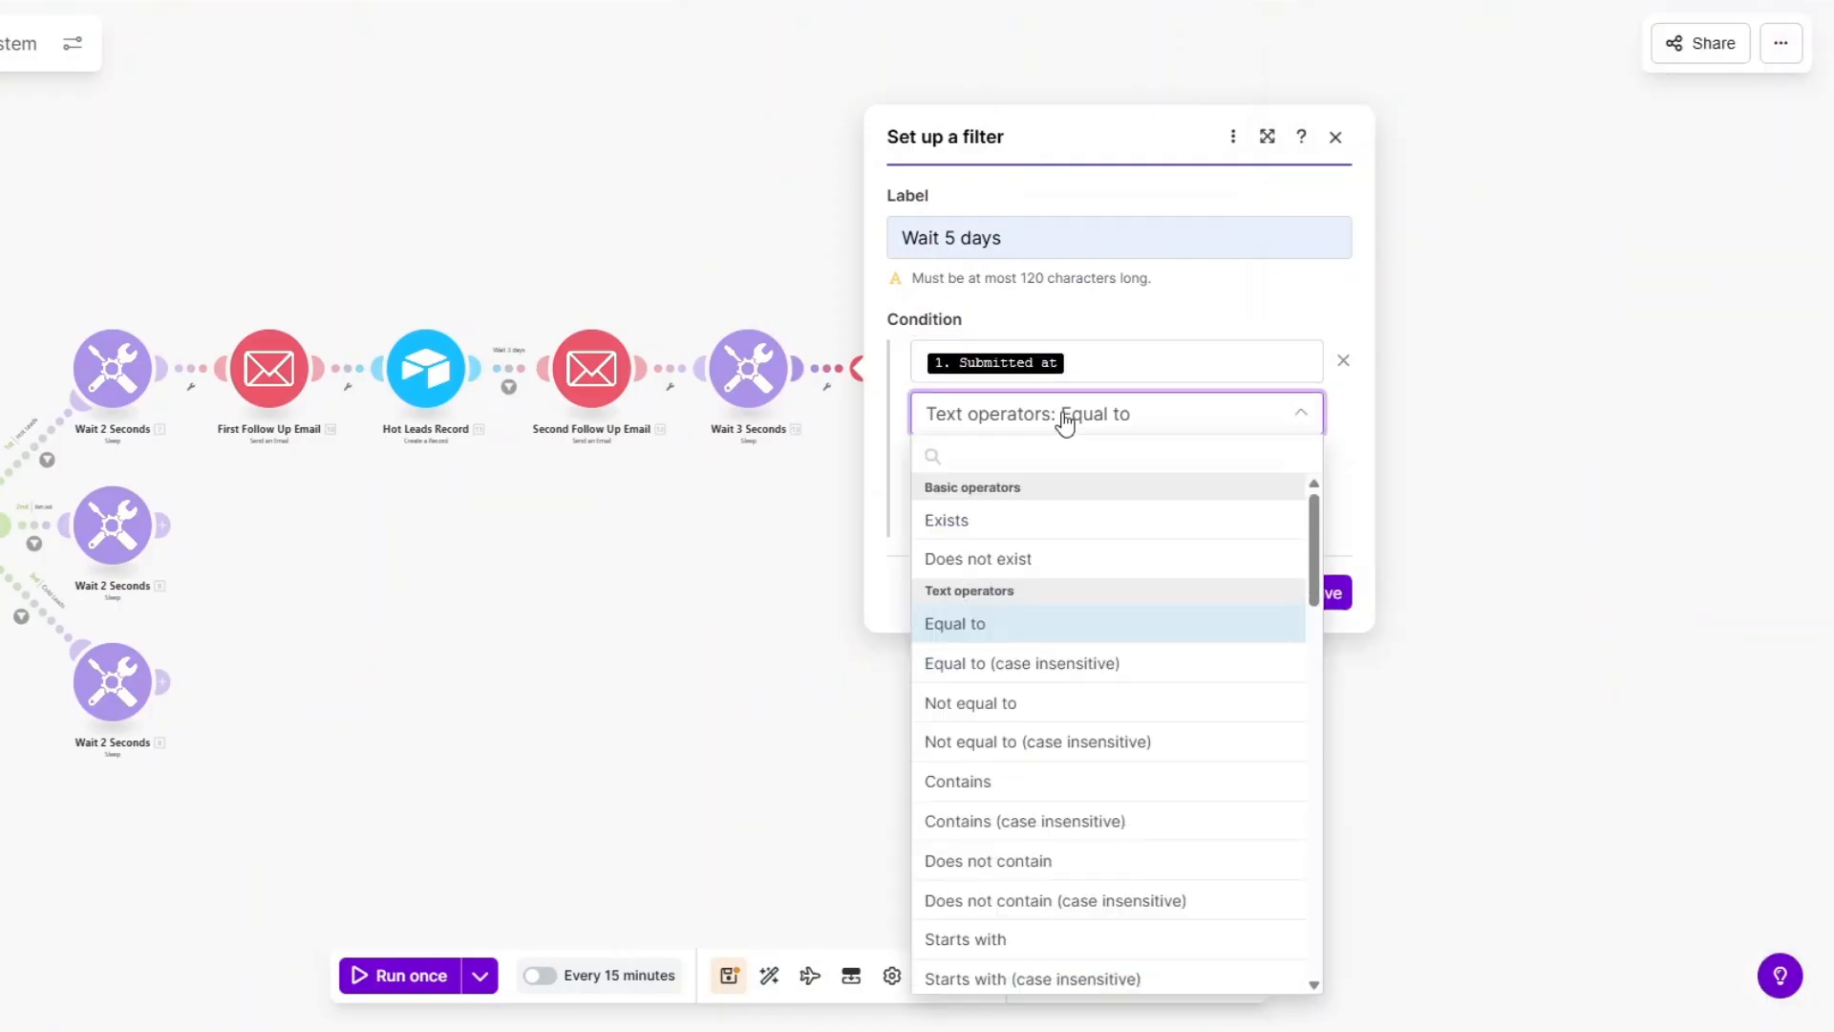
scroll(1047, 769, down, 10)
click(1031, 759)
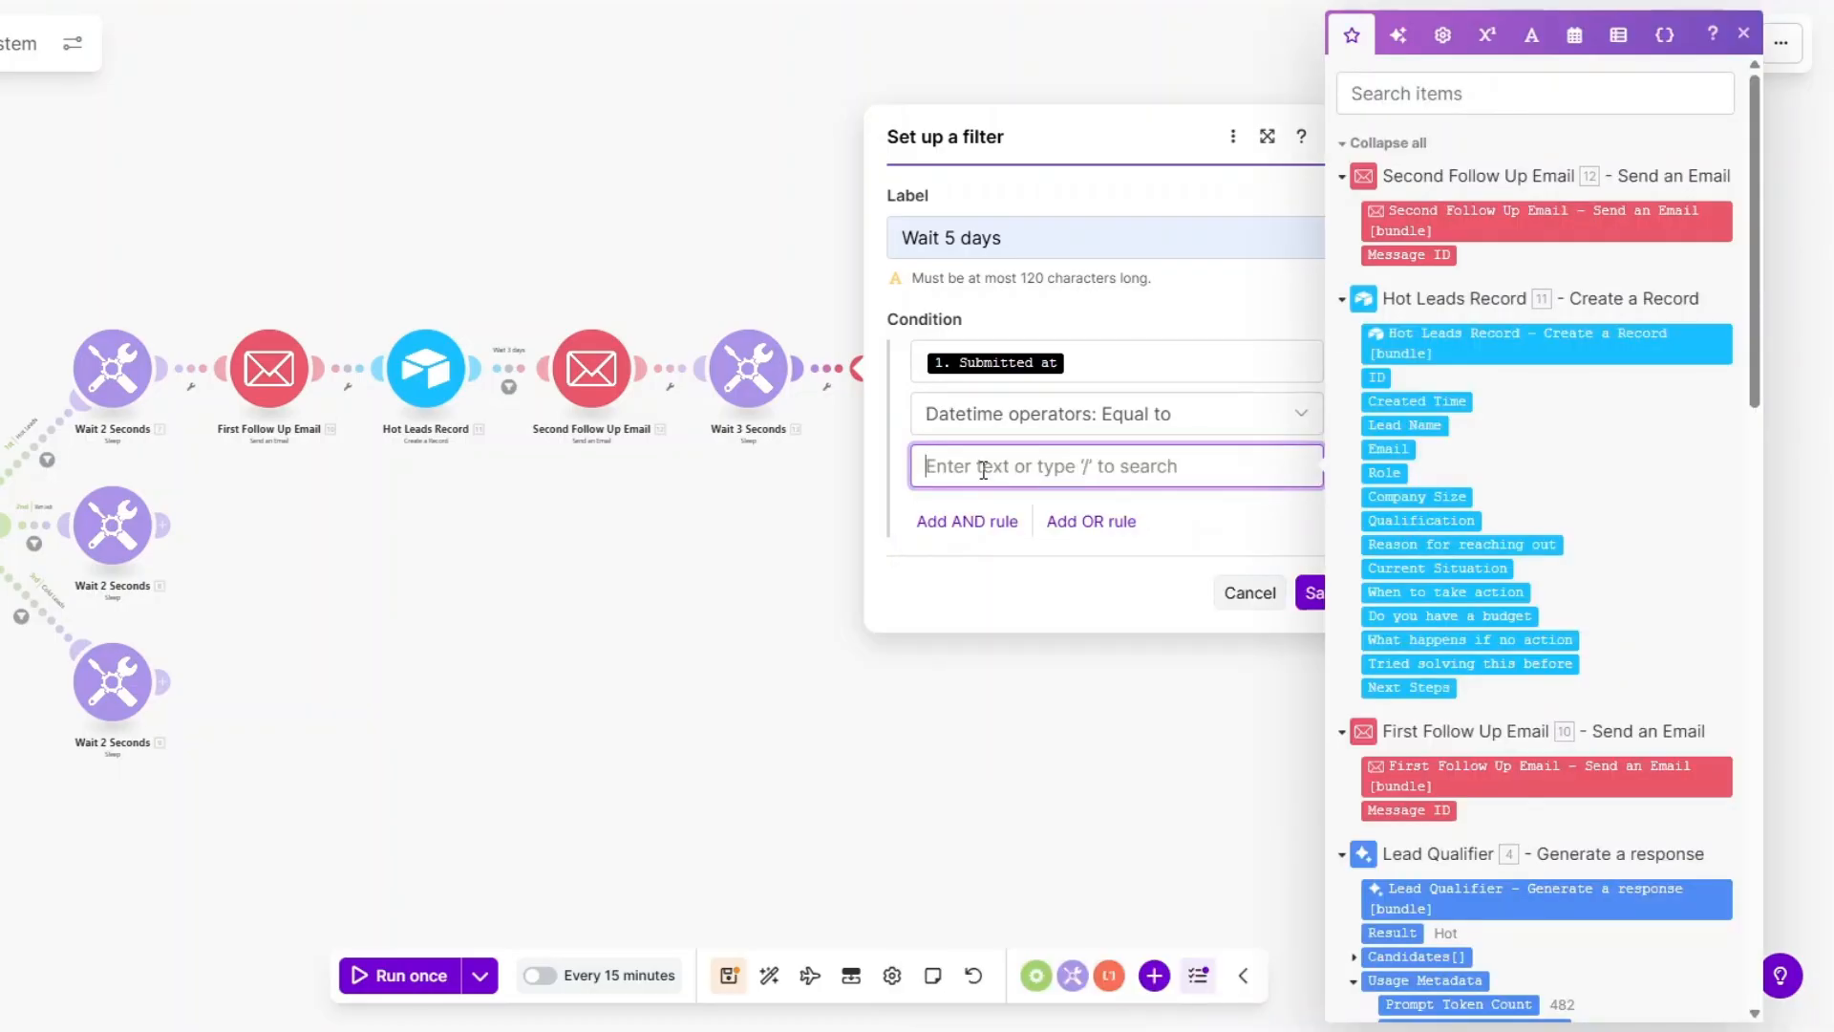
Set the comparison value to addDays(Submitted at; 3) and save the filter.
click(1574, 36)
click(1657, 695)
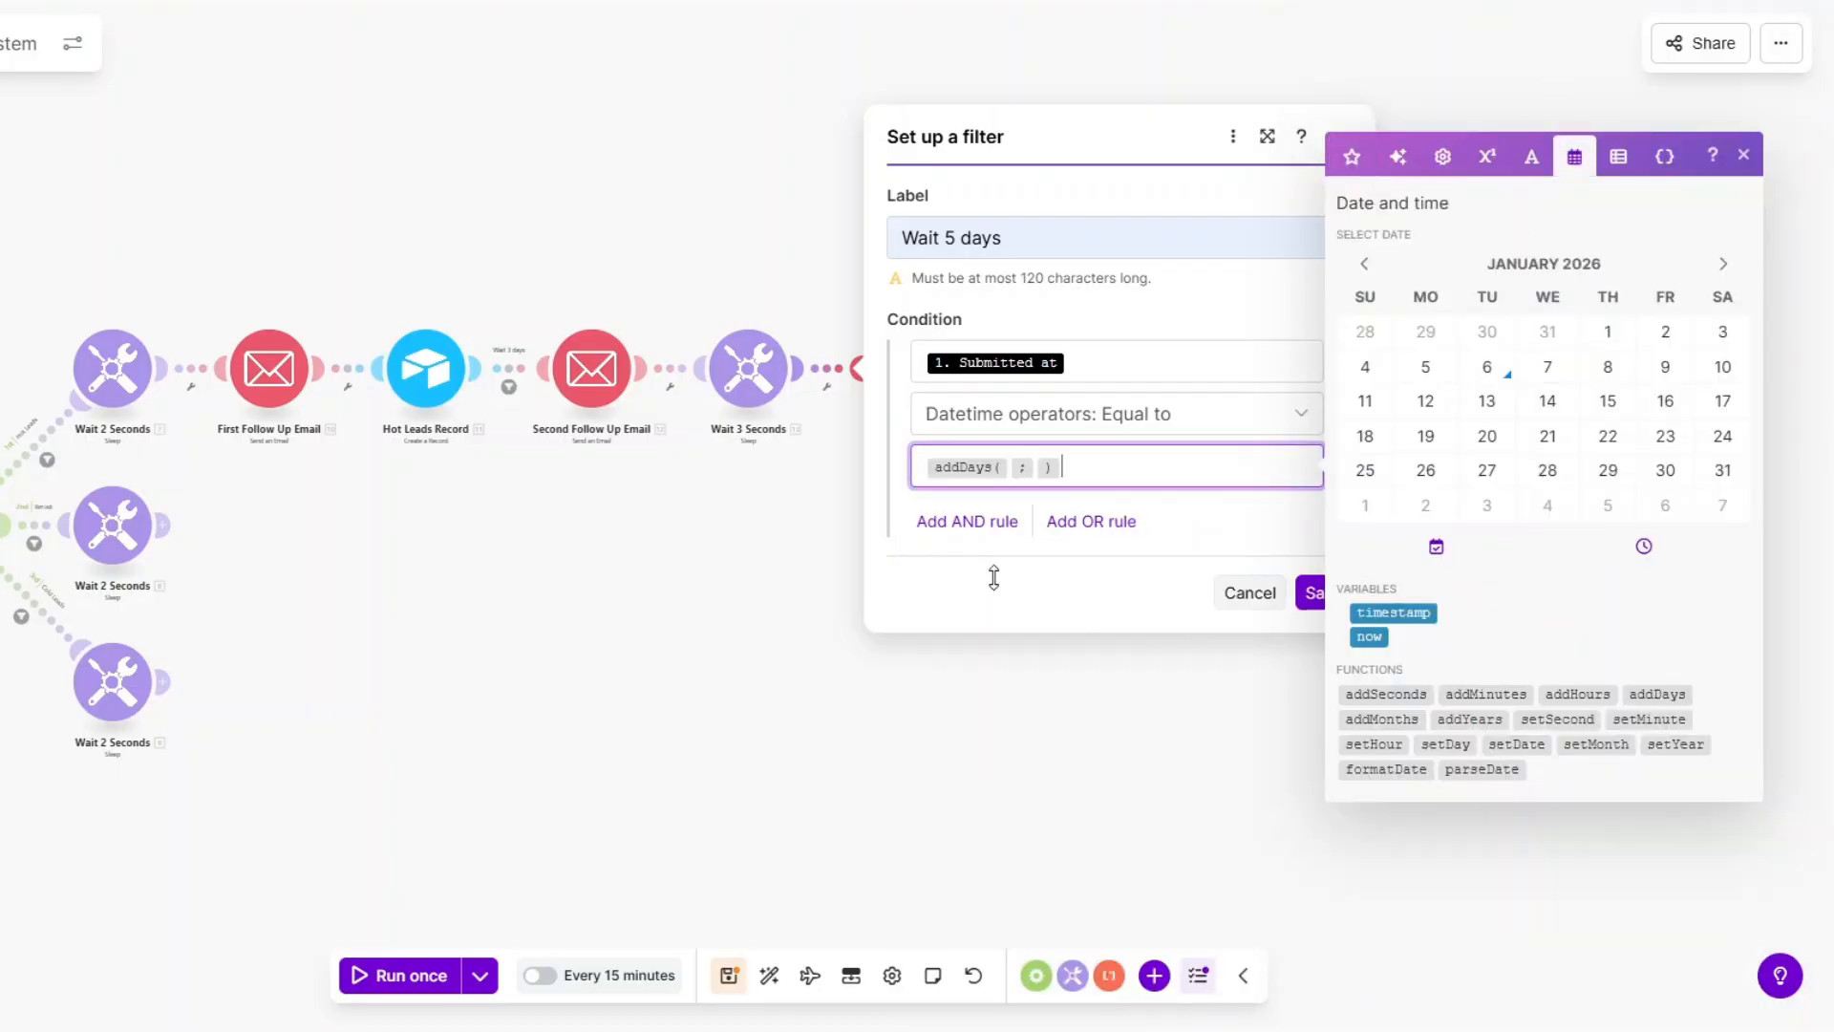
click(1368, 635)
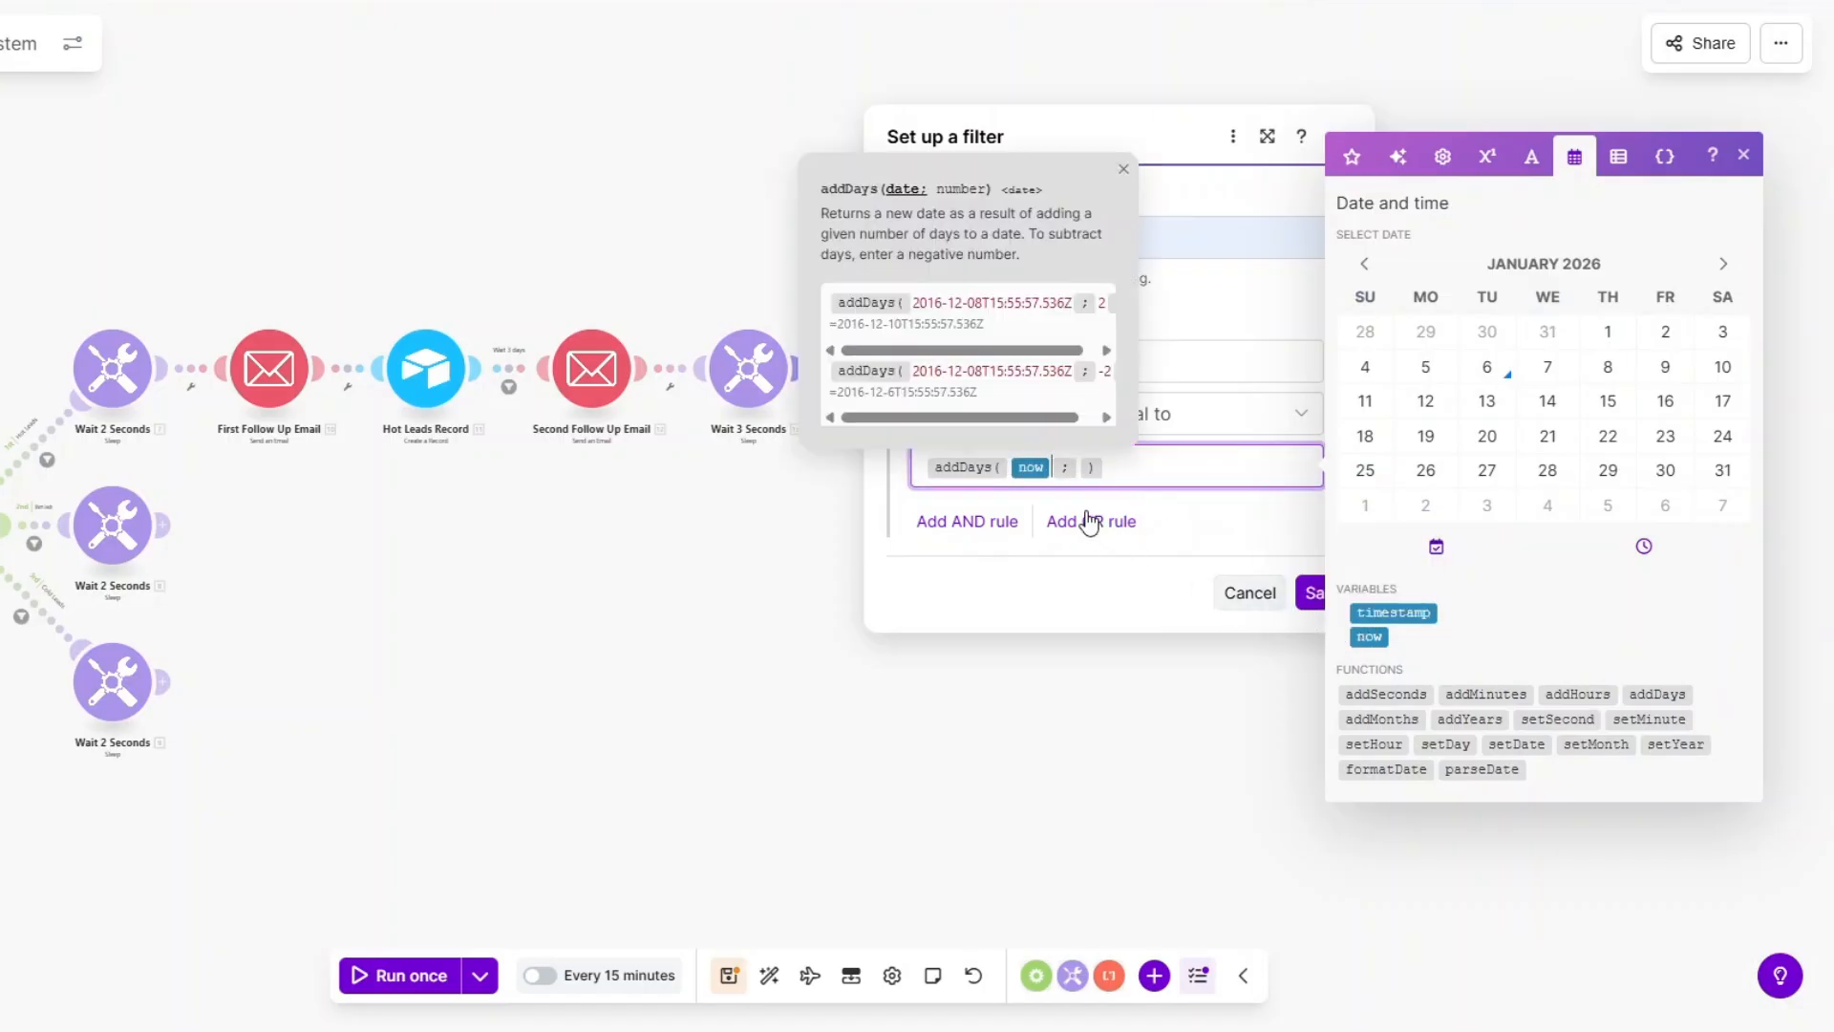
key(BackSpace)
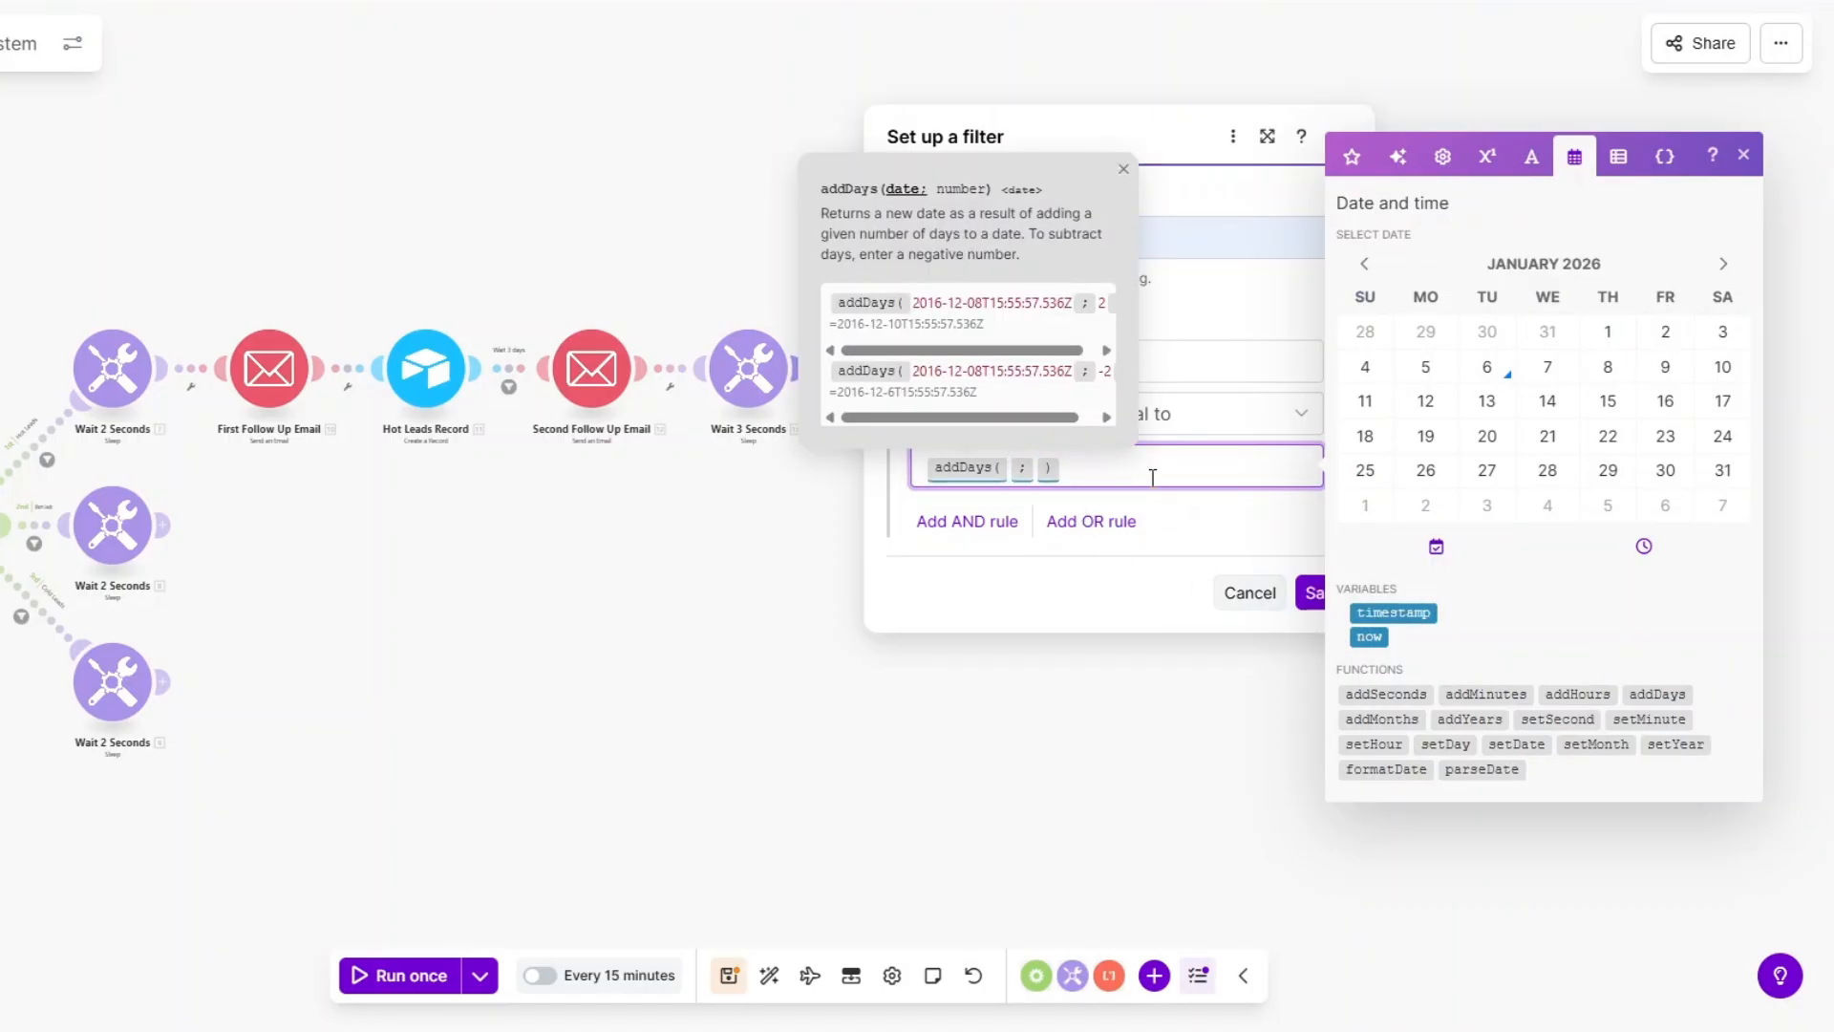
click(1352, 158)
scroll(1481, 535, down, 10)
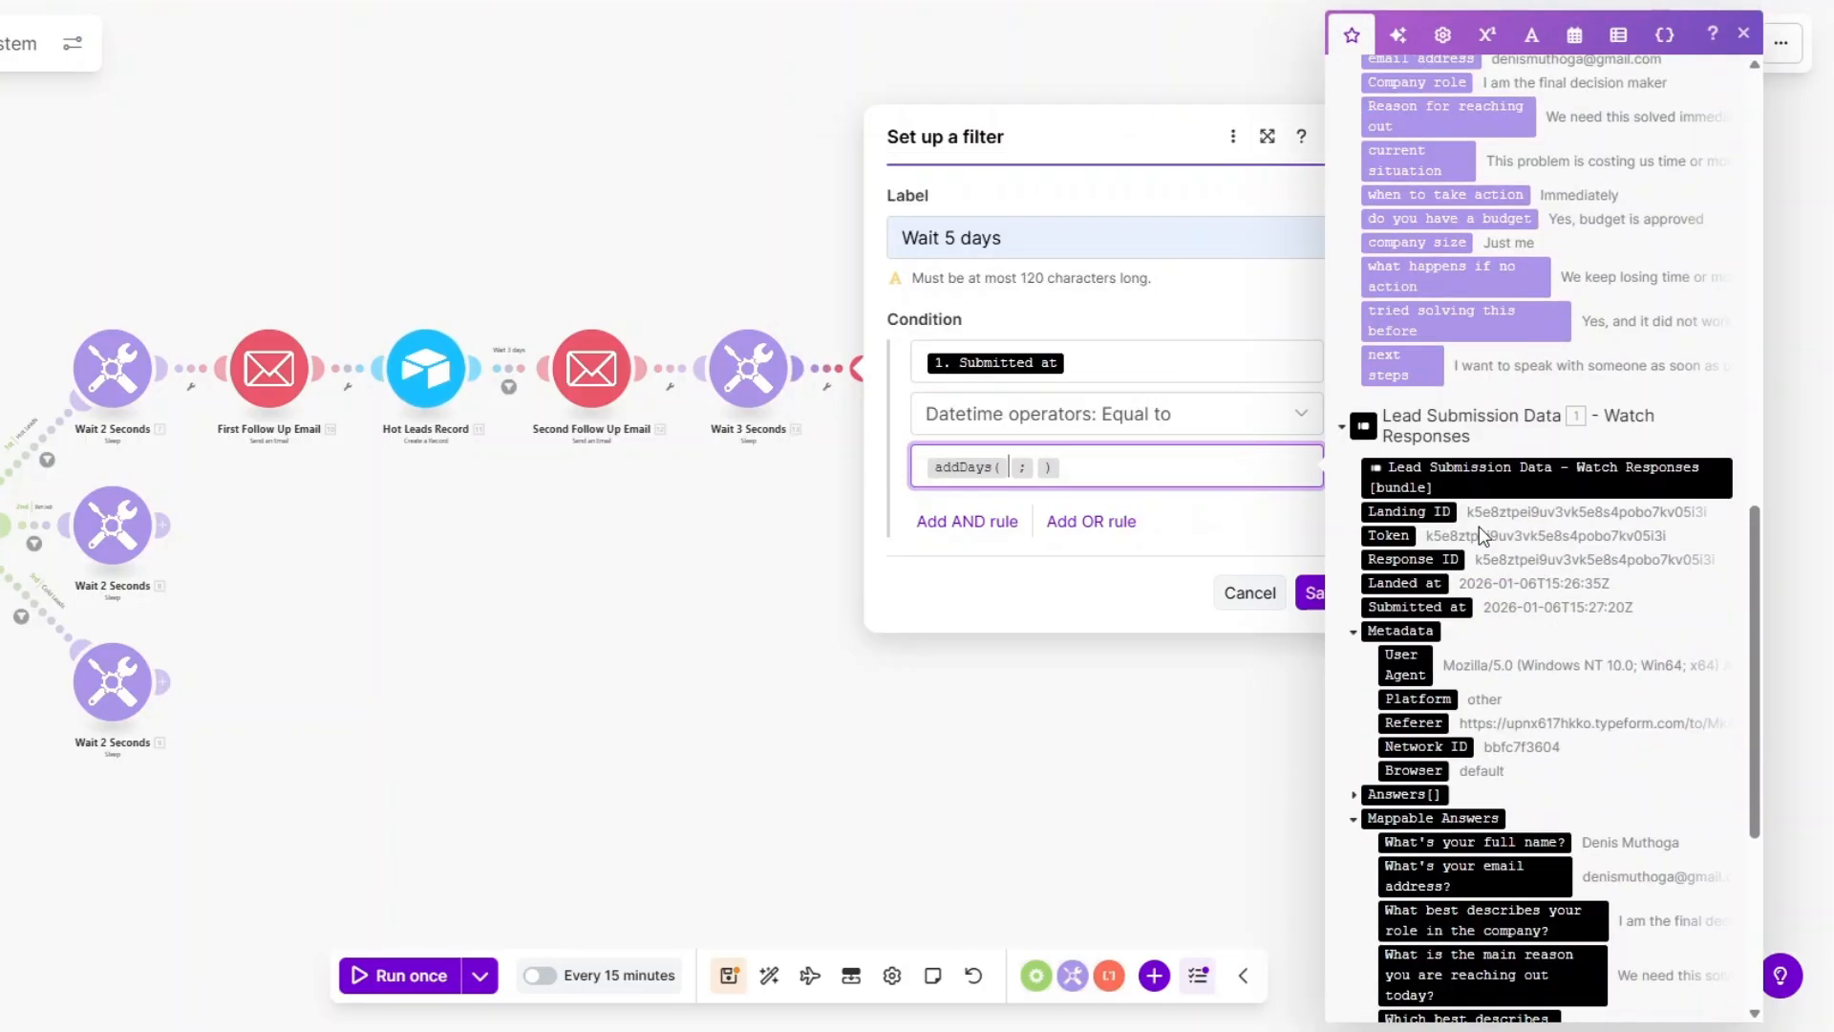
click(1419, 607)
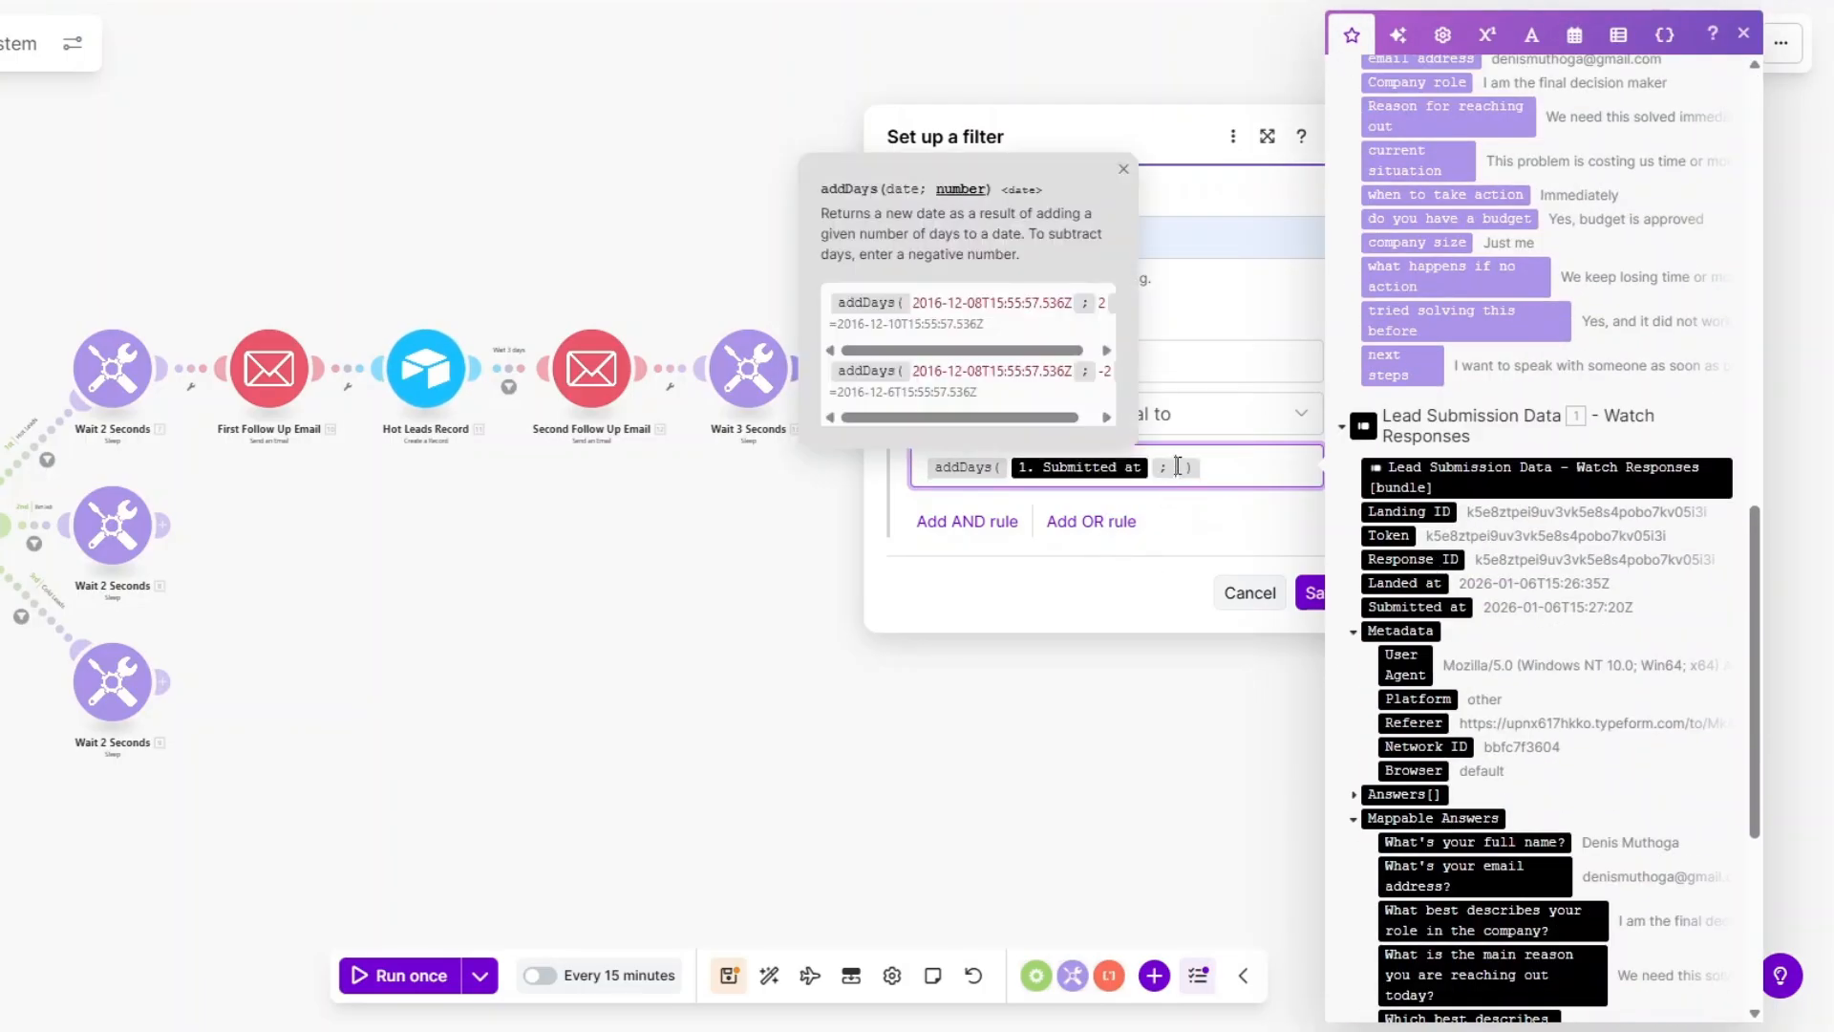
text(3)
click(1233, 459)
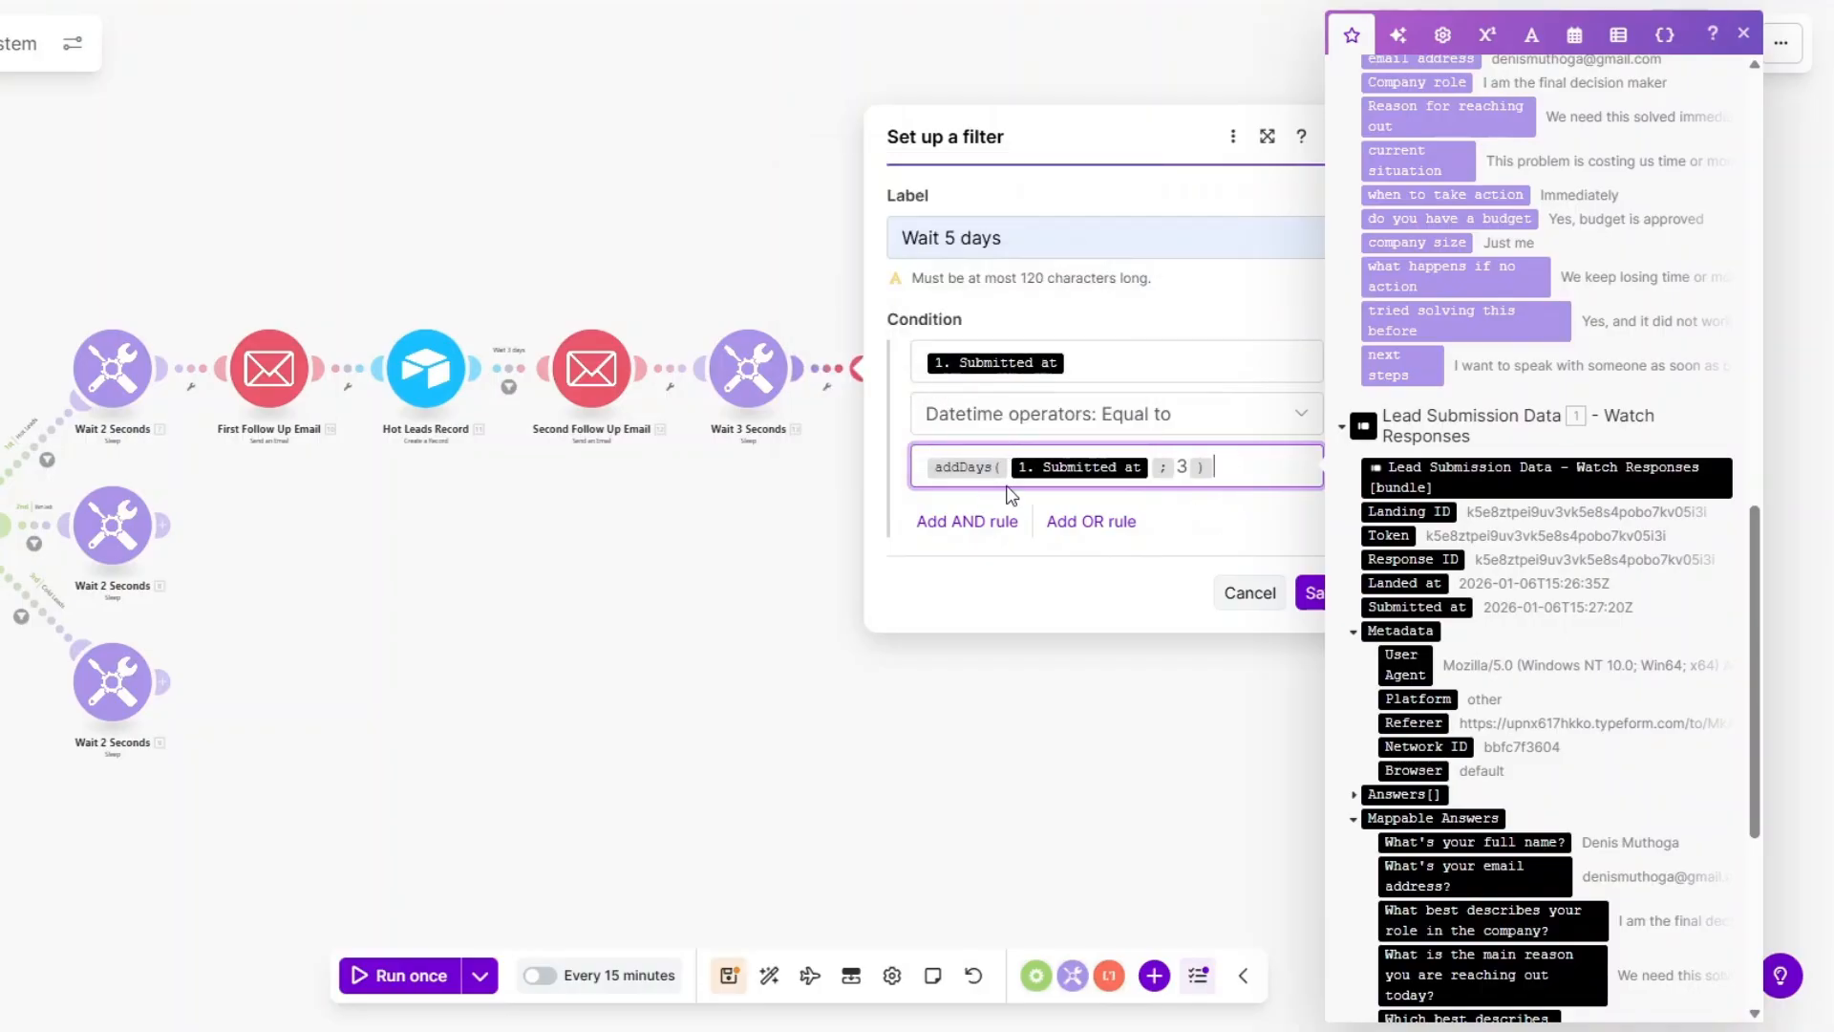
click(1310, 594)
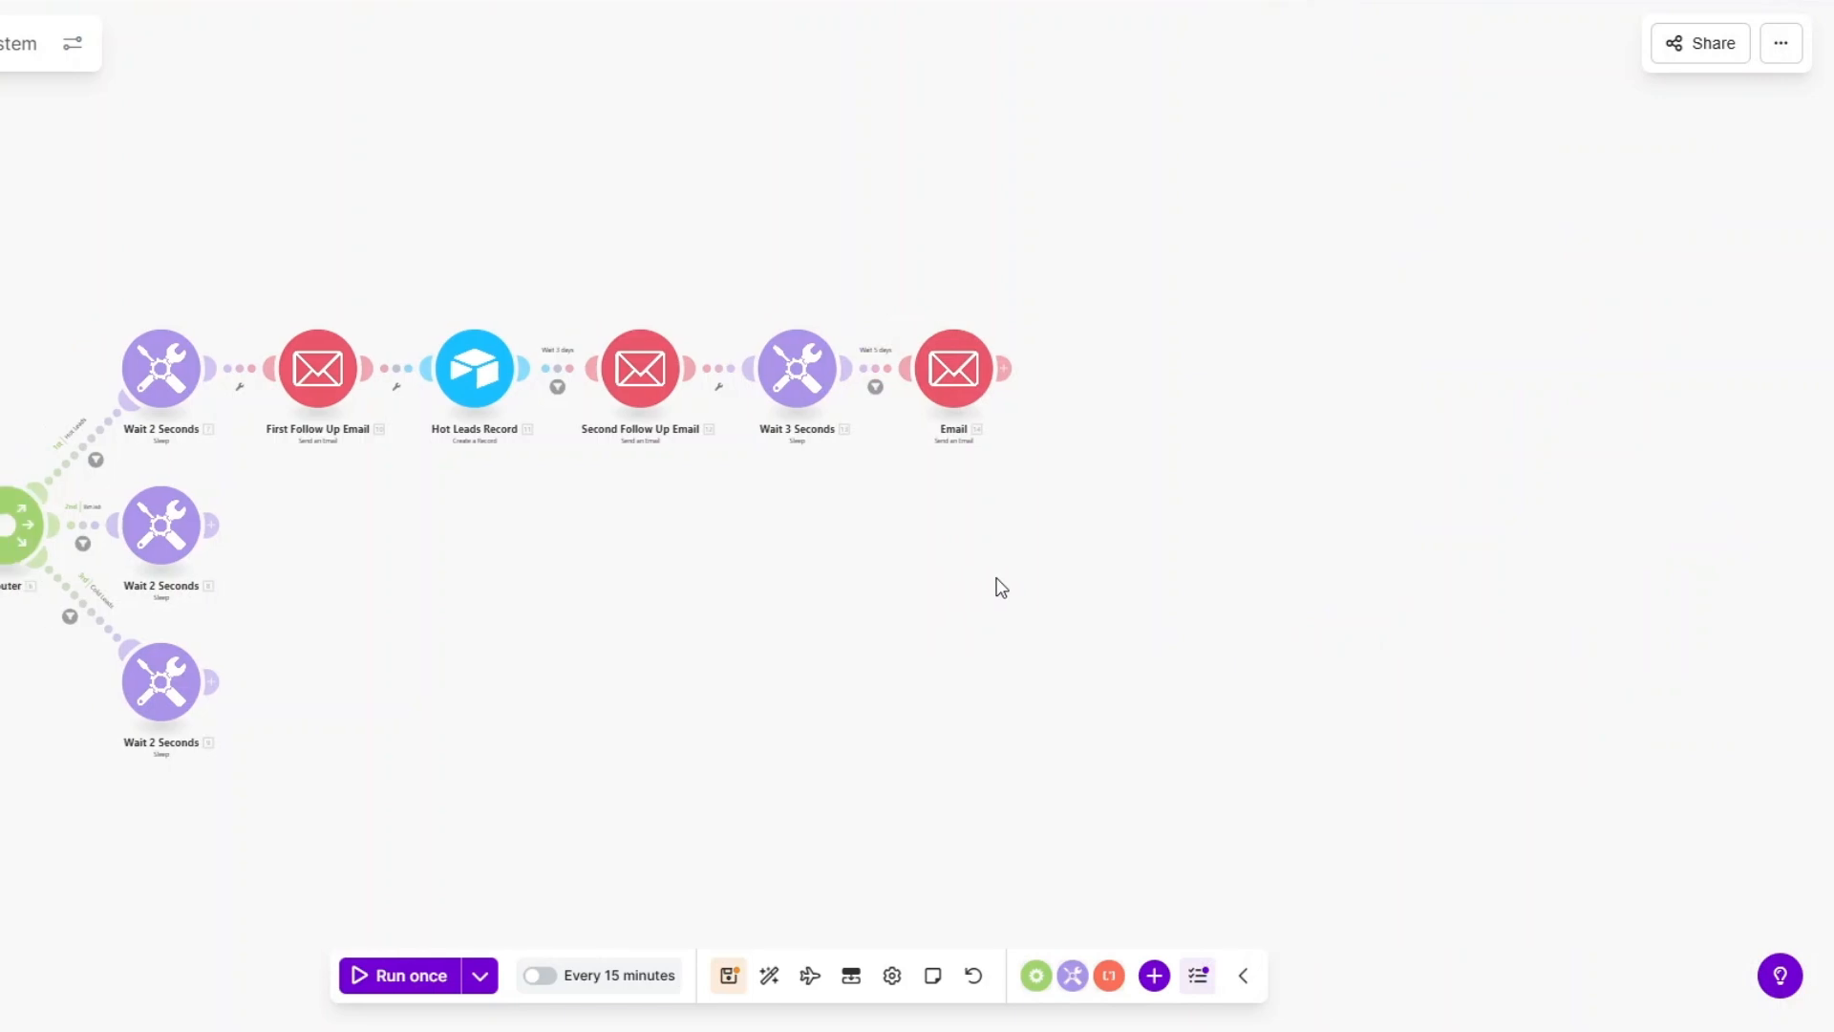
In the Wait 3 days filter, replace now with Submitted at in addDays and save.
click(741, 385)
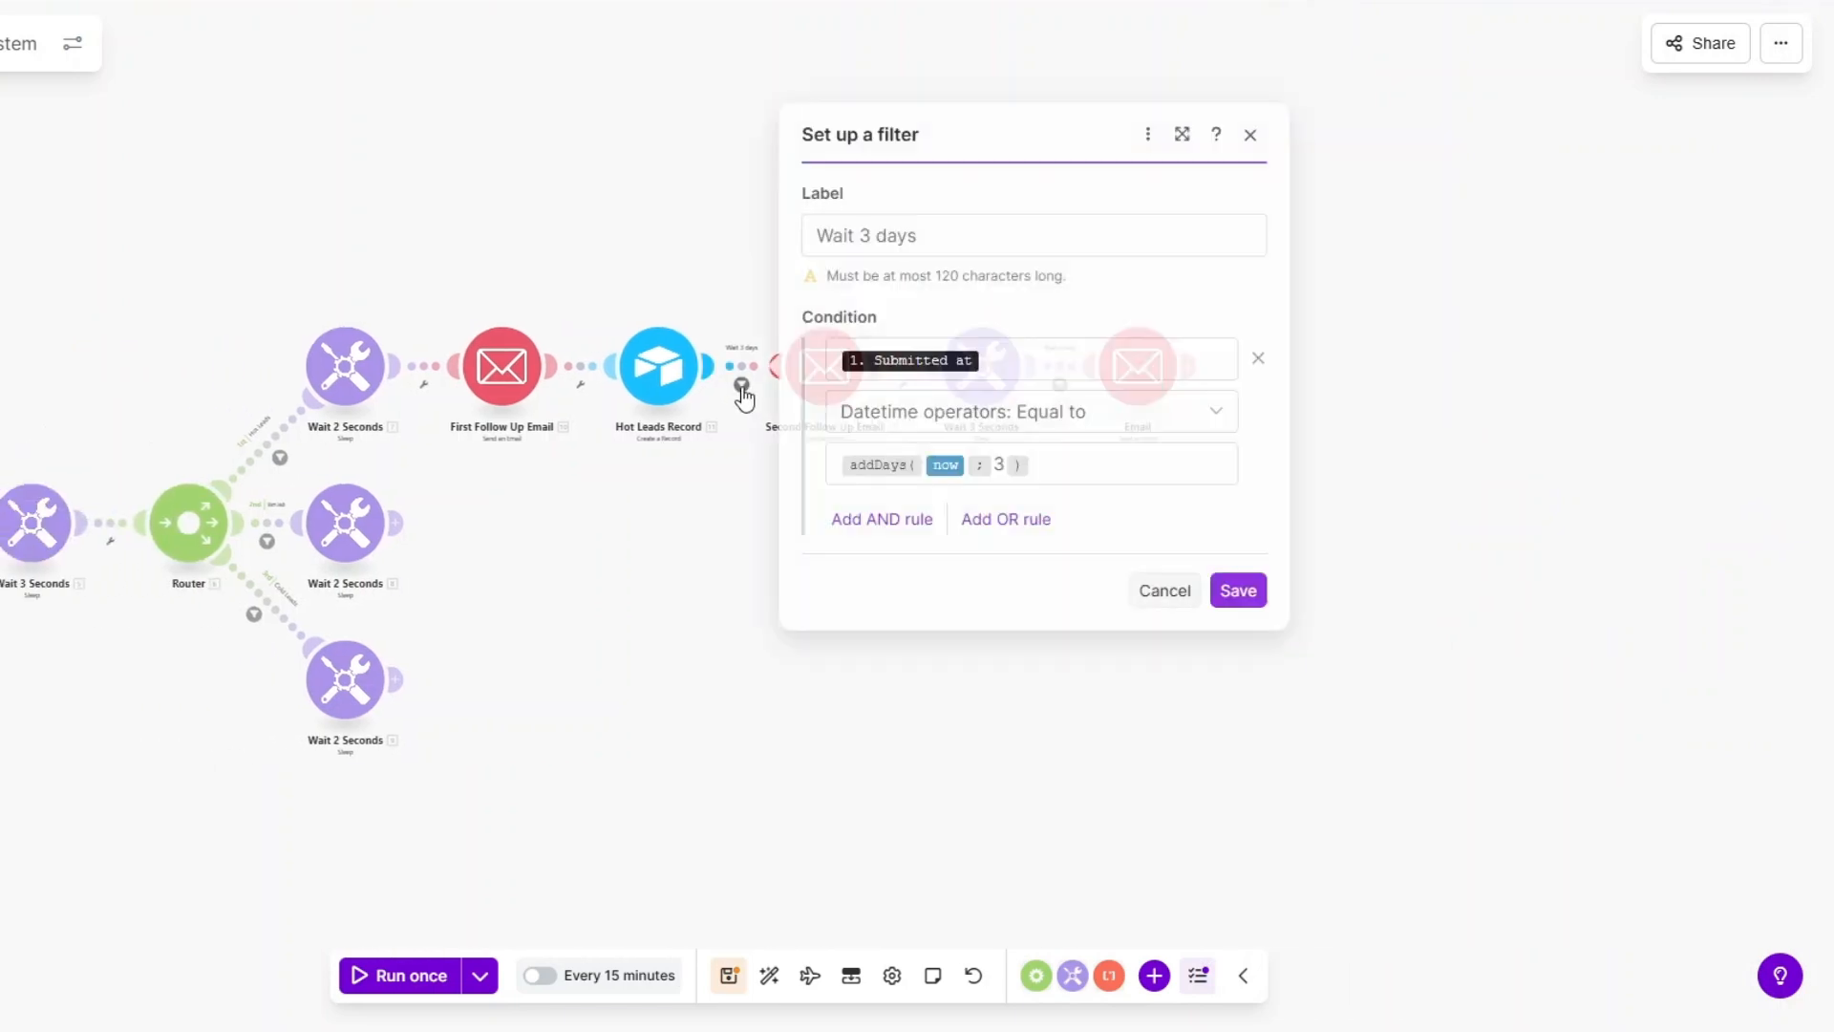
click(967, 466)
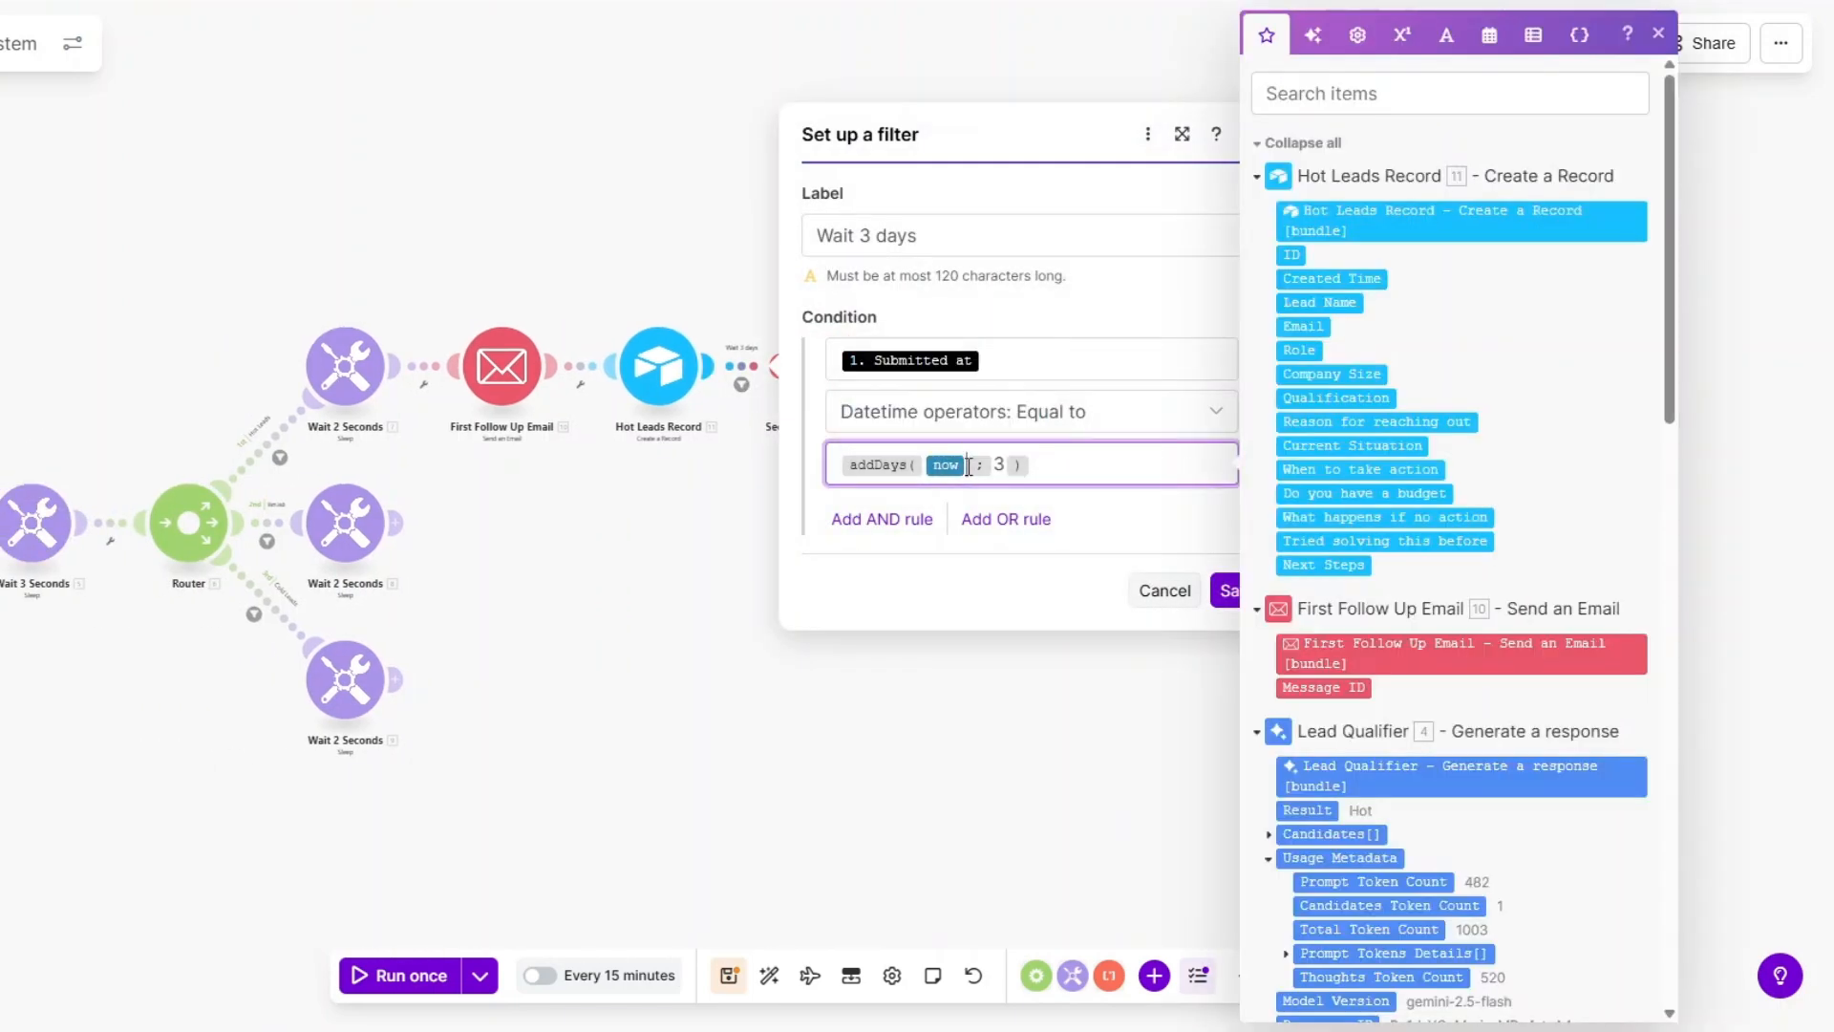
key(BackSpace)
scroll(1361, 482, down, 15)
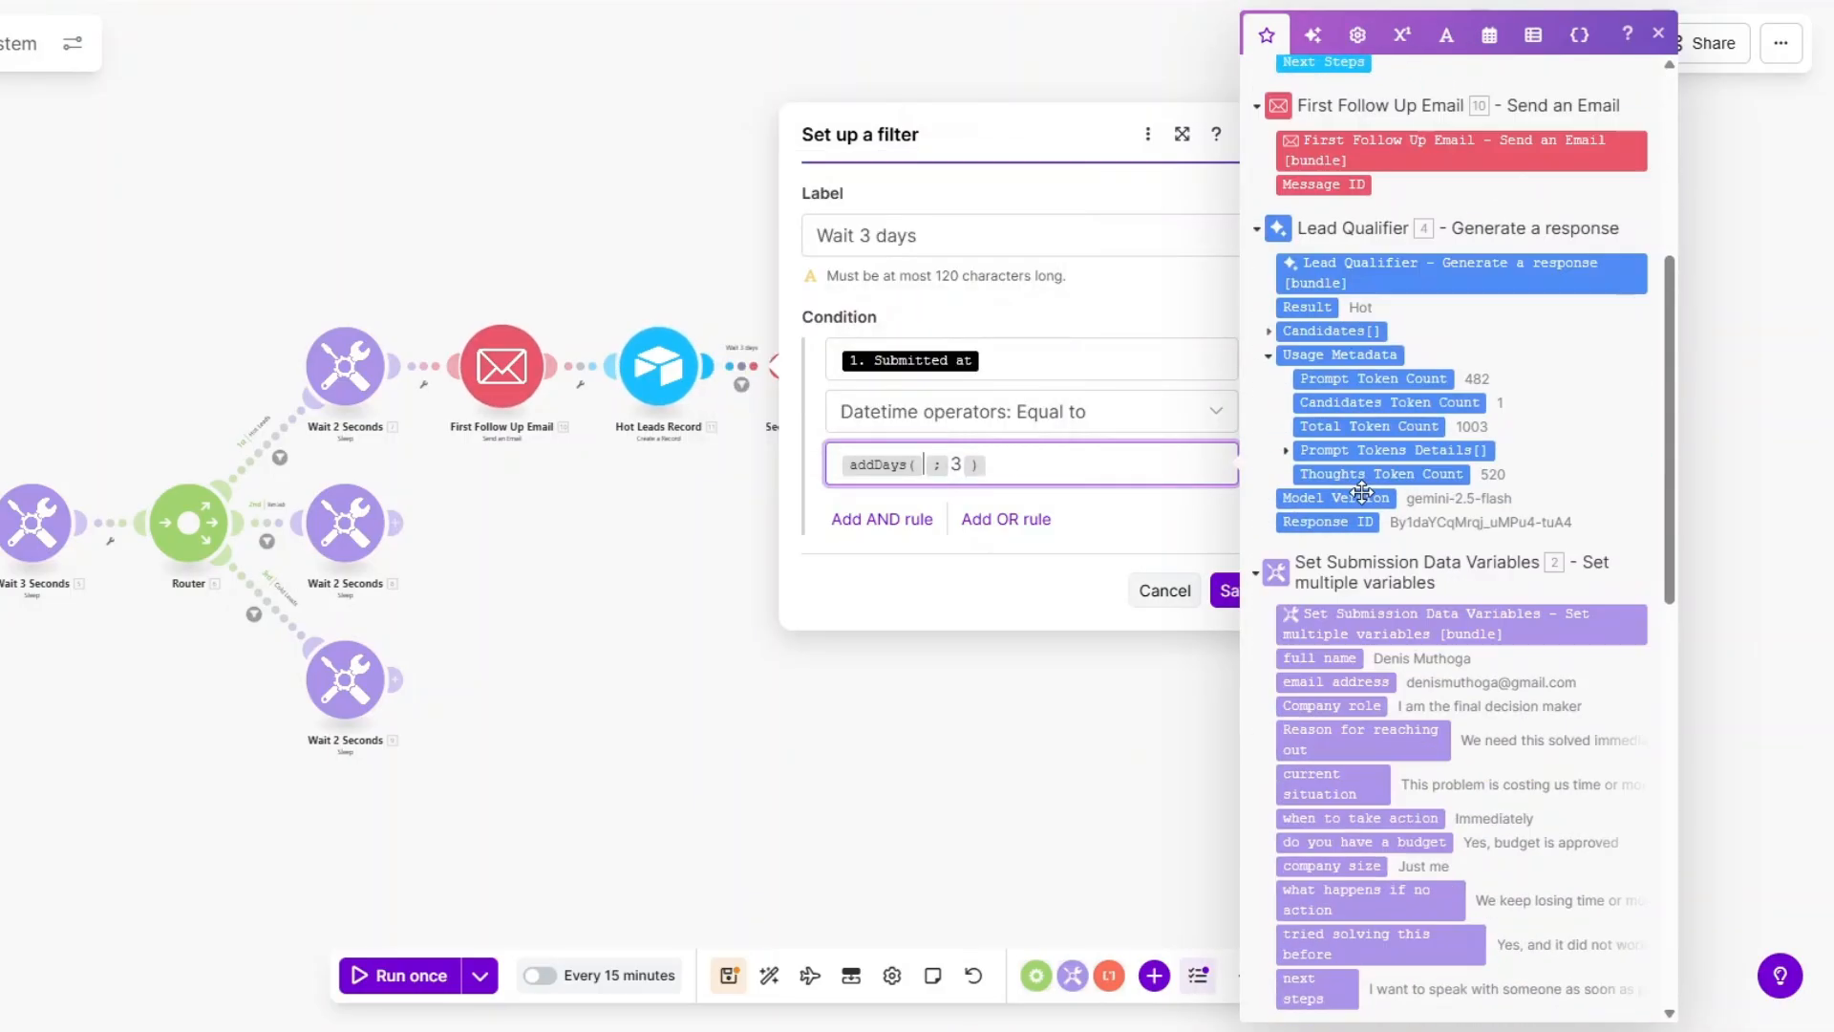
scroll(1361, 494, up, 10)
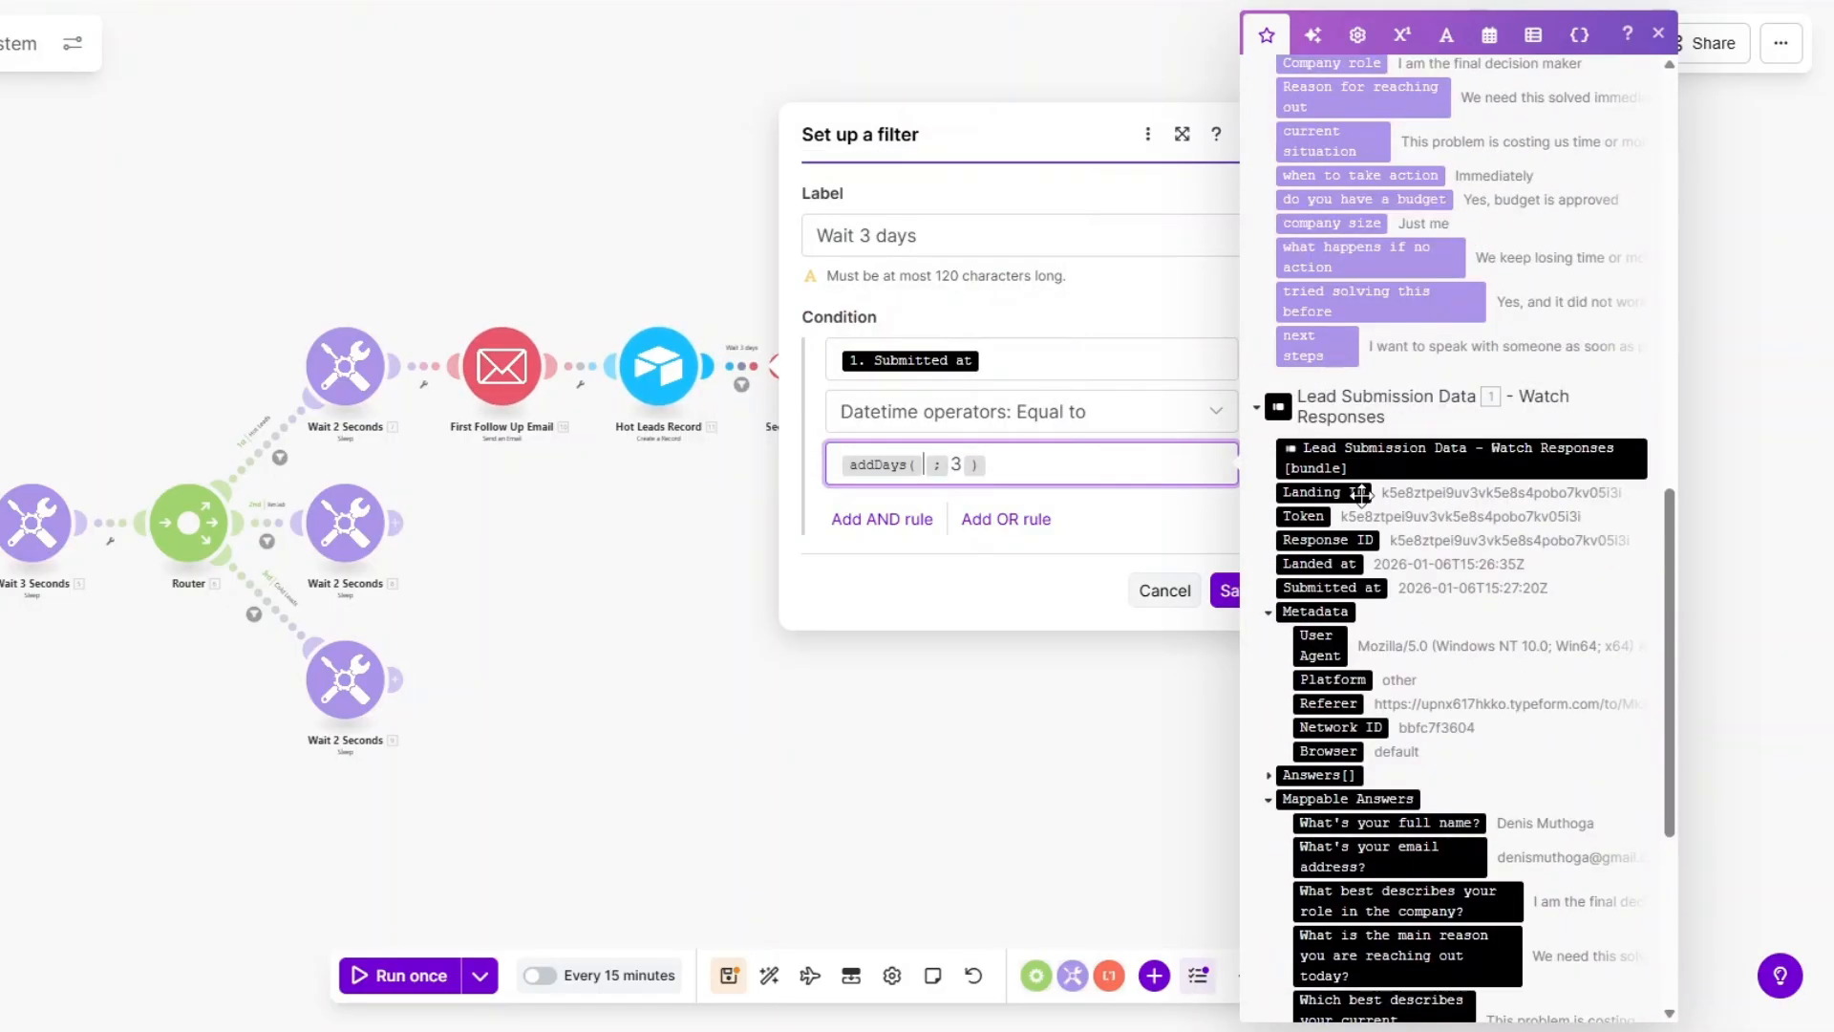
click(1329, 585)
click(1029, 566)
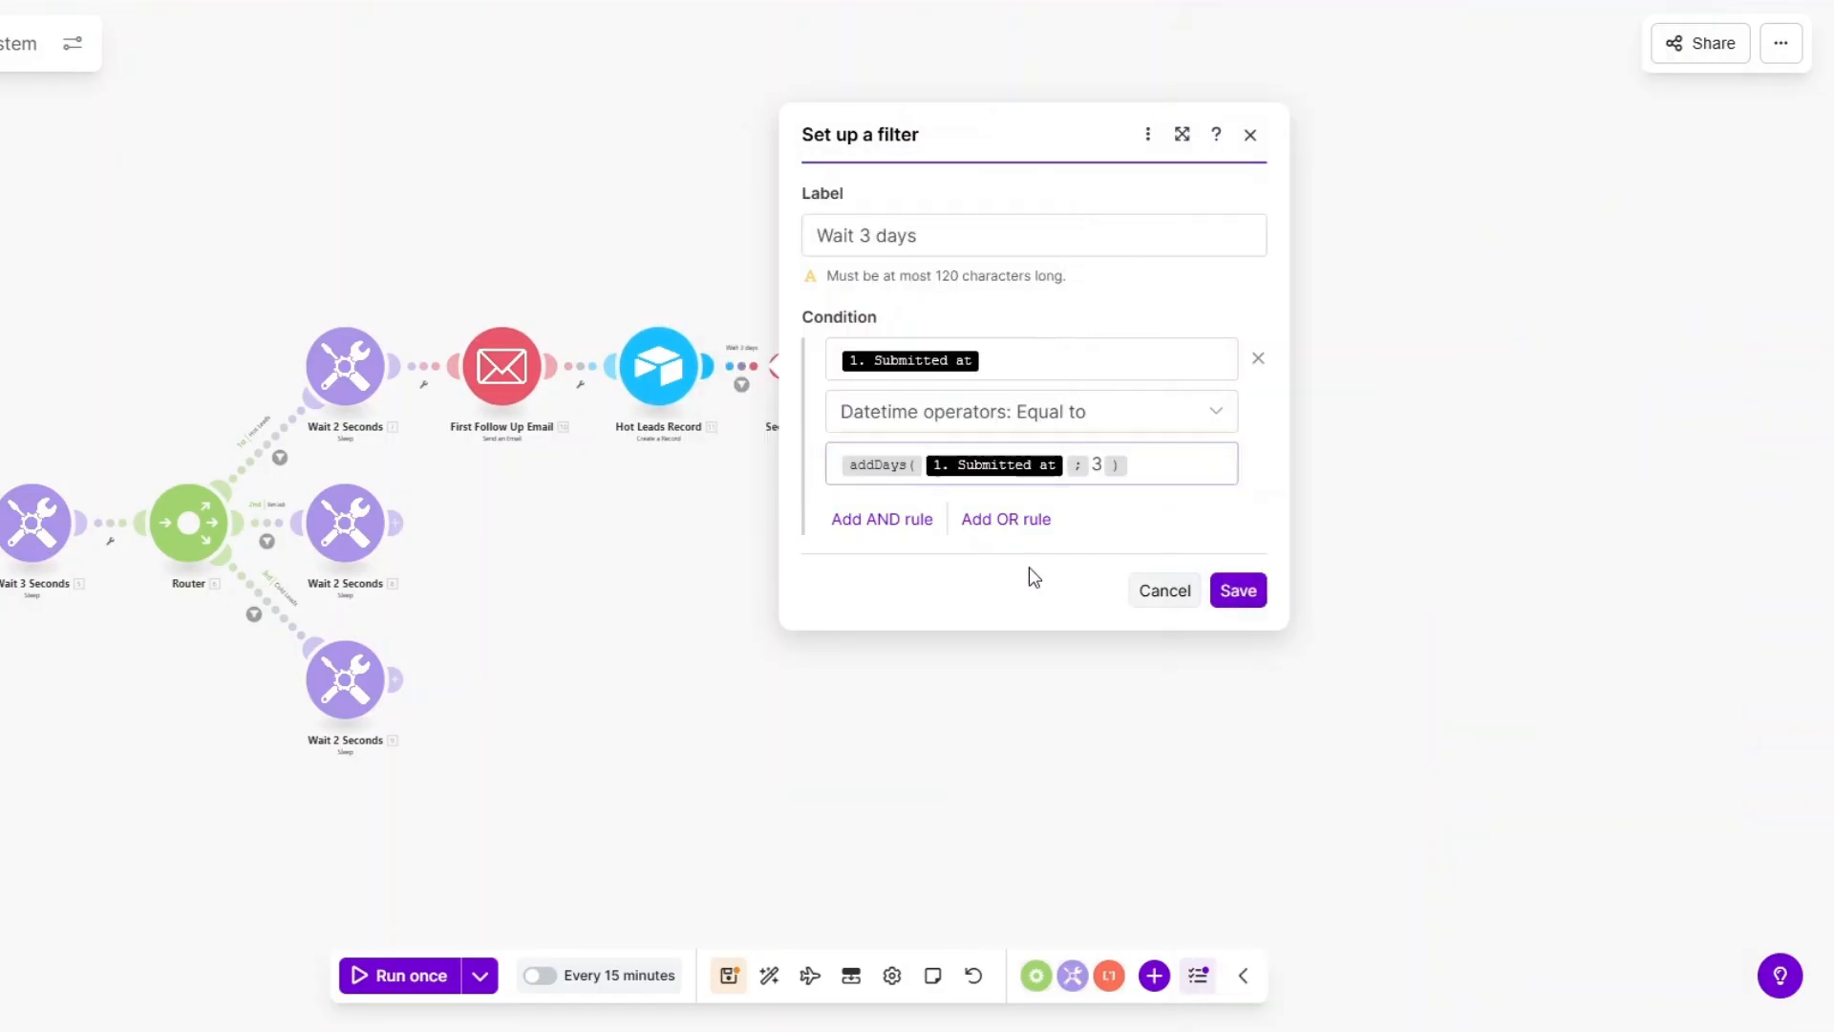
click(1237, 590)
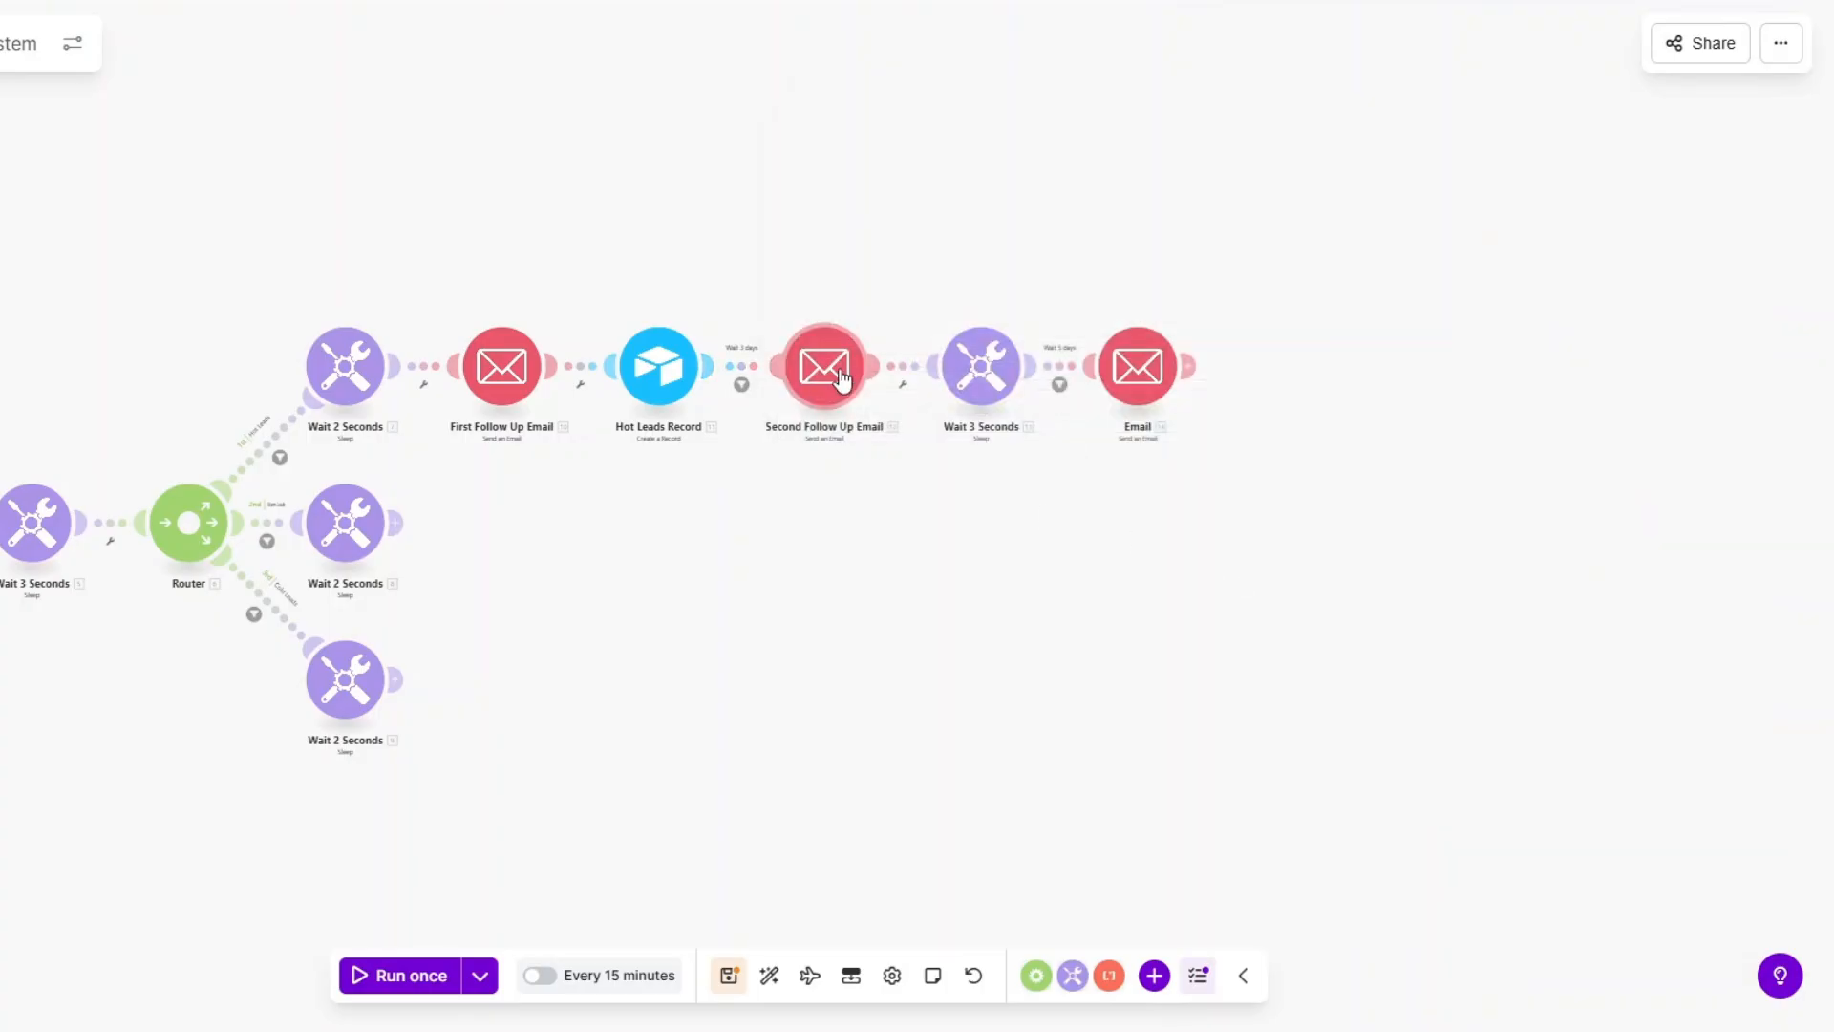
Recheck the Wait 5 days filter's addDays value of 3, then close it.
click(1061, 386)
click(1413, 466)
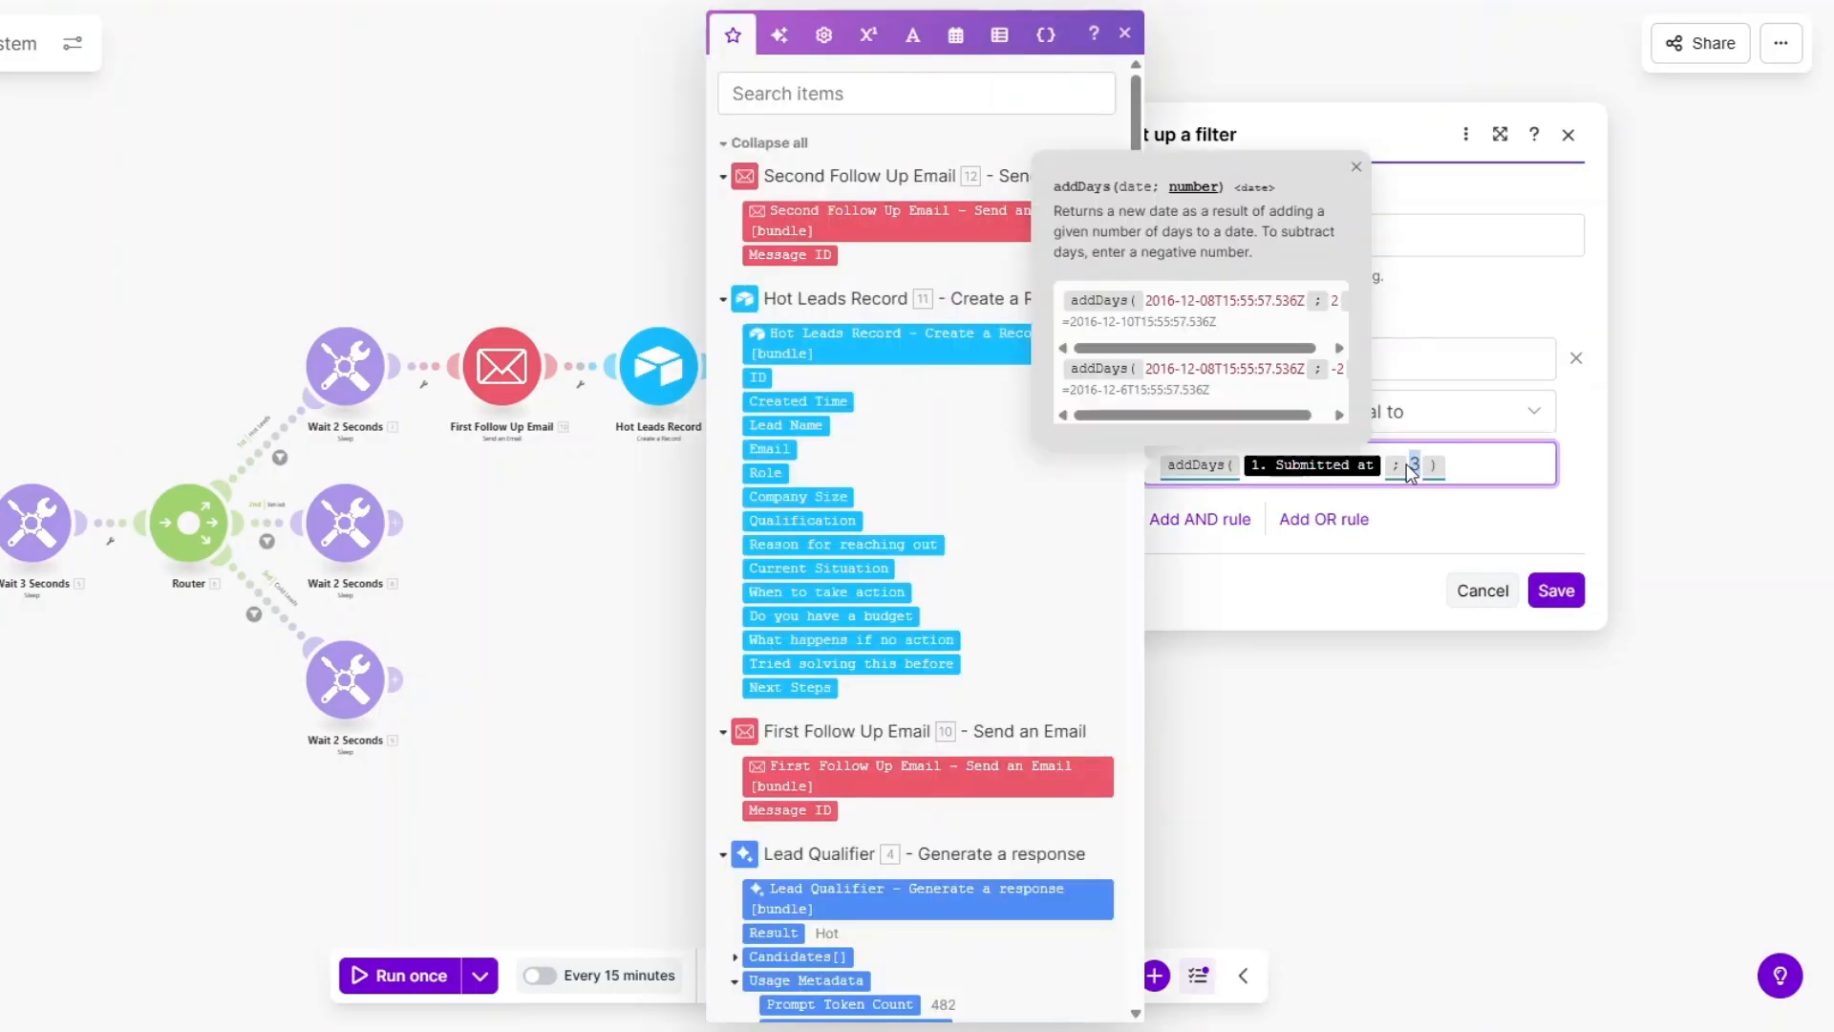
click(1554, 589)
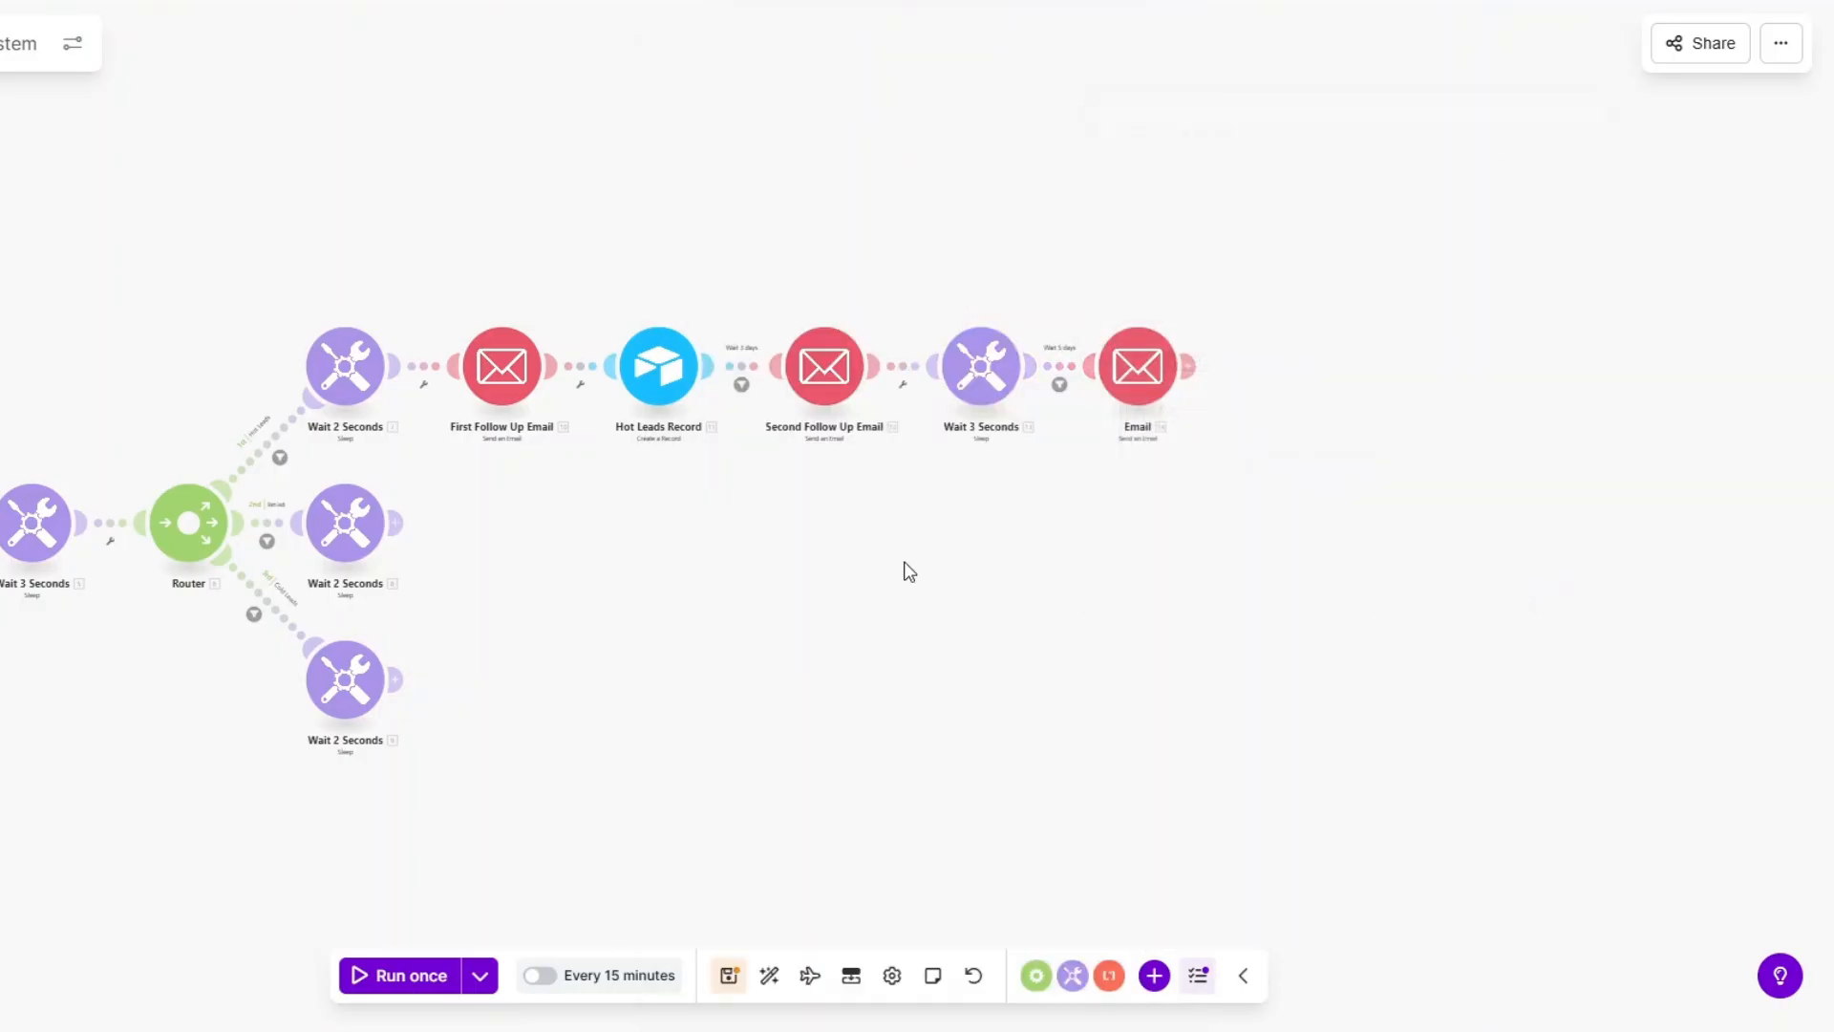
Rename the final Email module to 'Third Follow Up Email'.
right_click(1245, 391)
click(1294, 514)
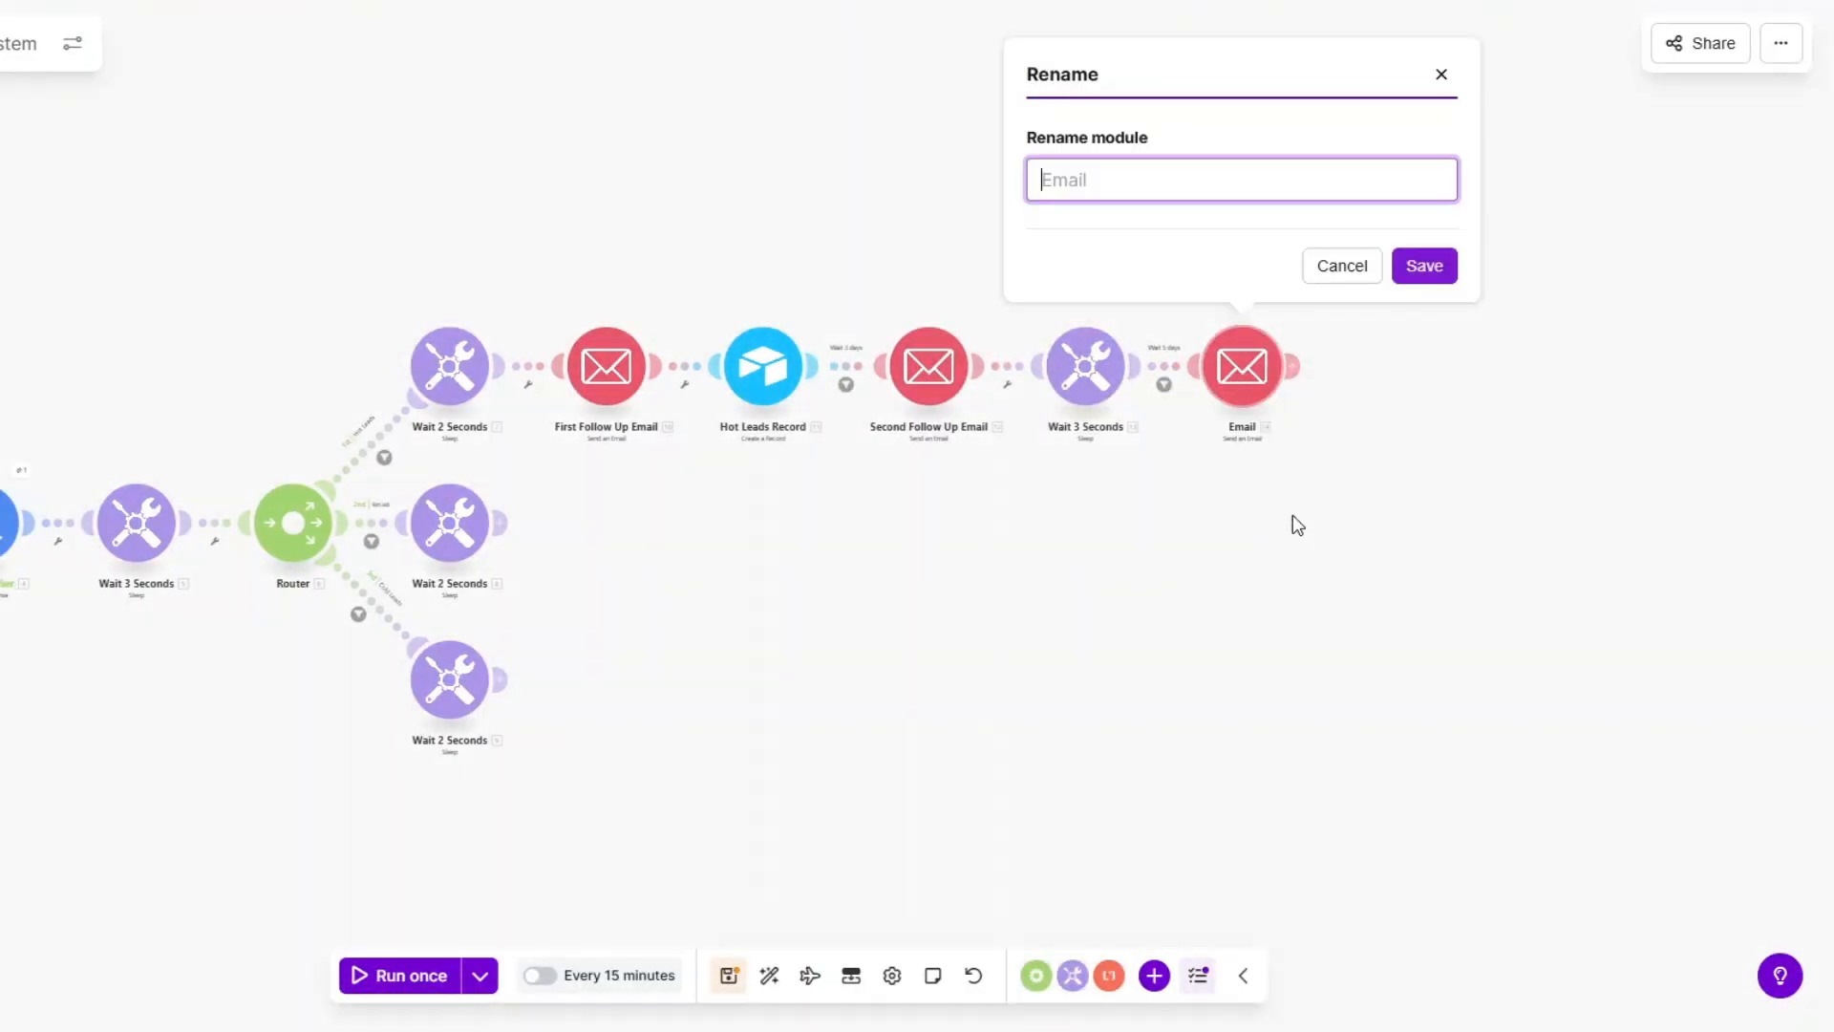
text(Third Follow Up Email)
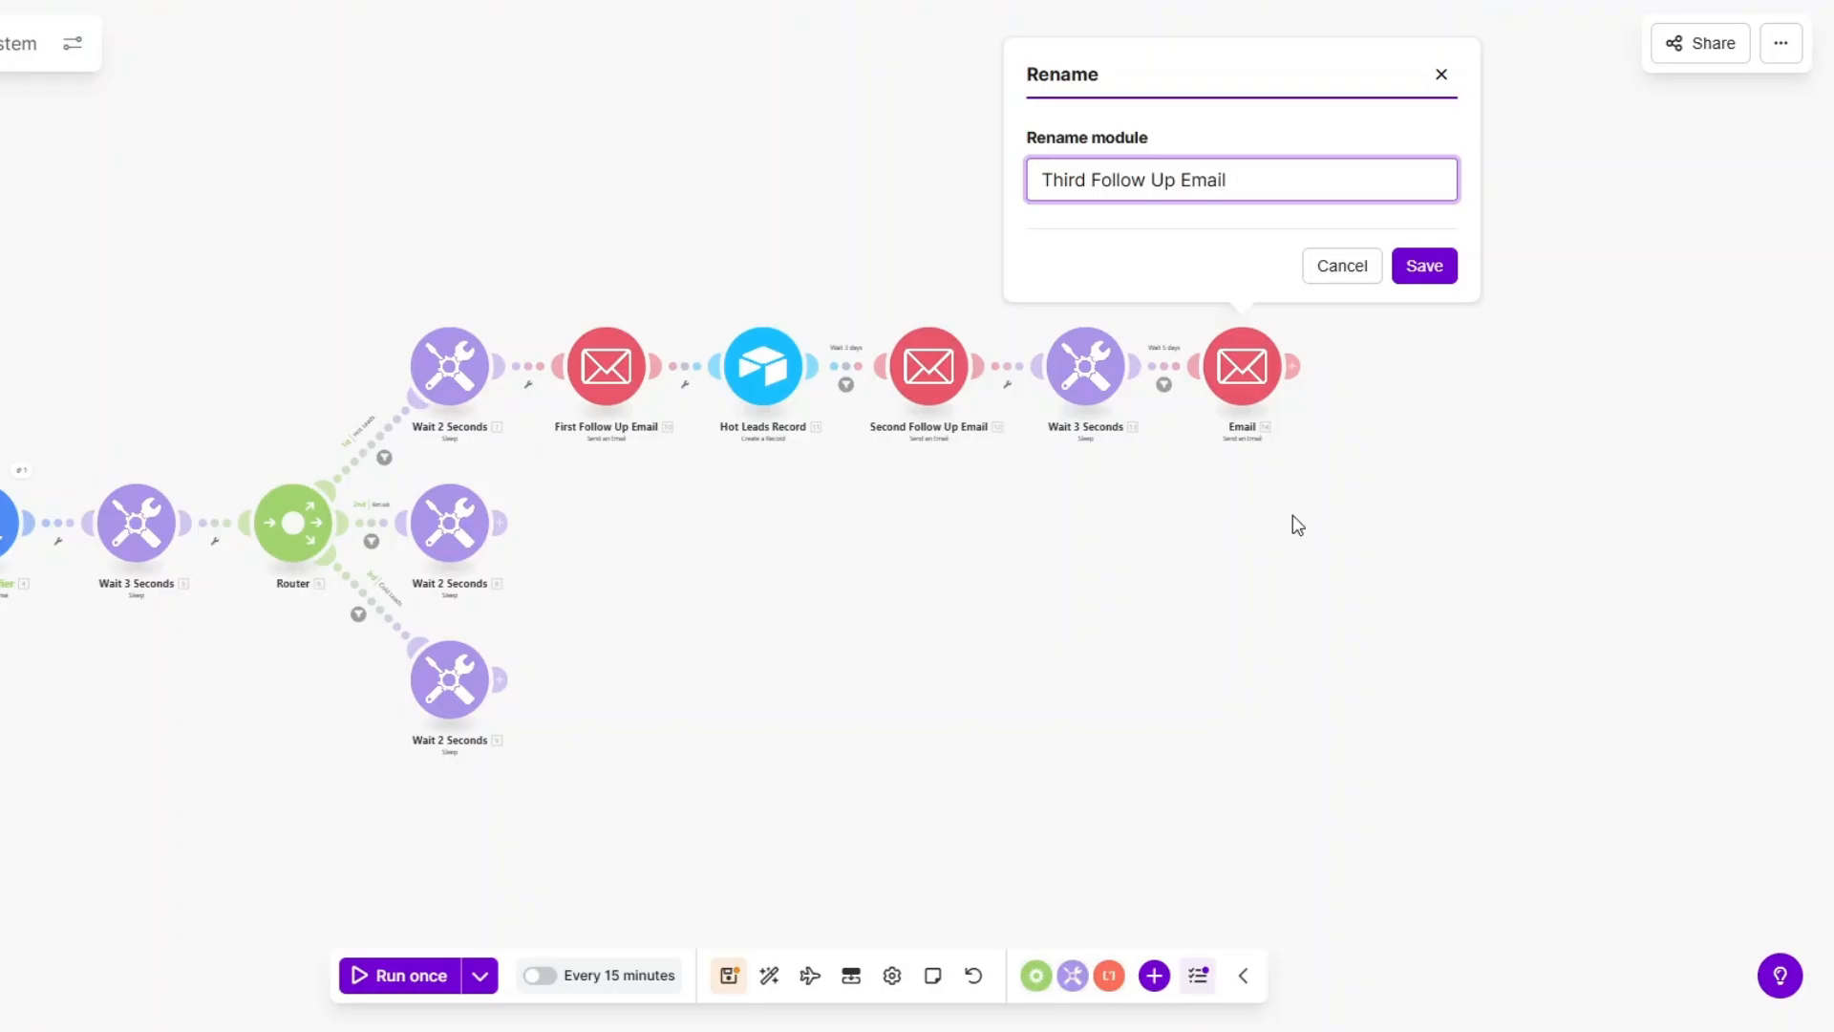
click(1414, 268)
drag(965, 668, 1297, 662)
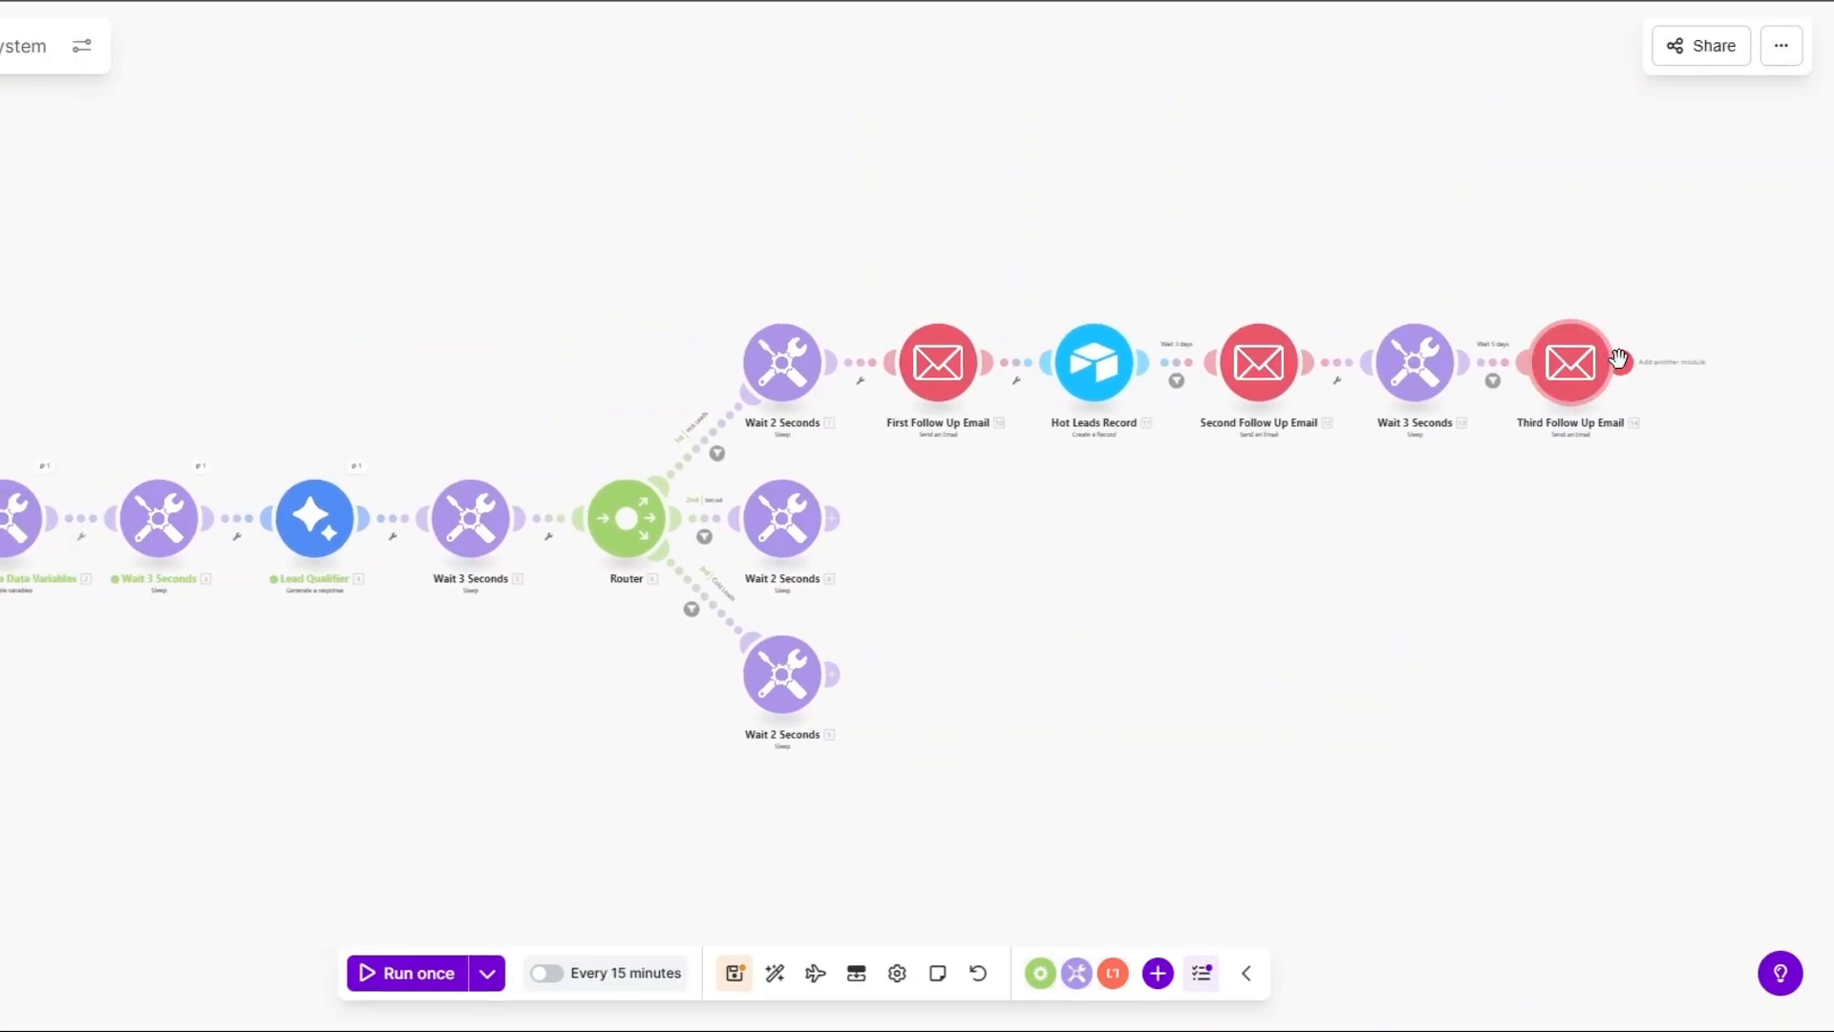
Add a Slack Send a Message module after Third Follow Up Email.
click(1698, 360)
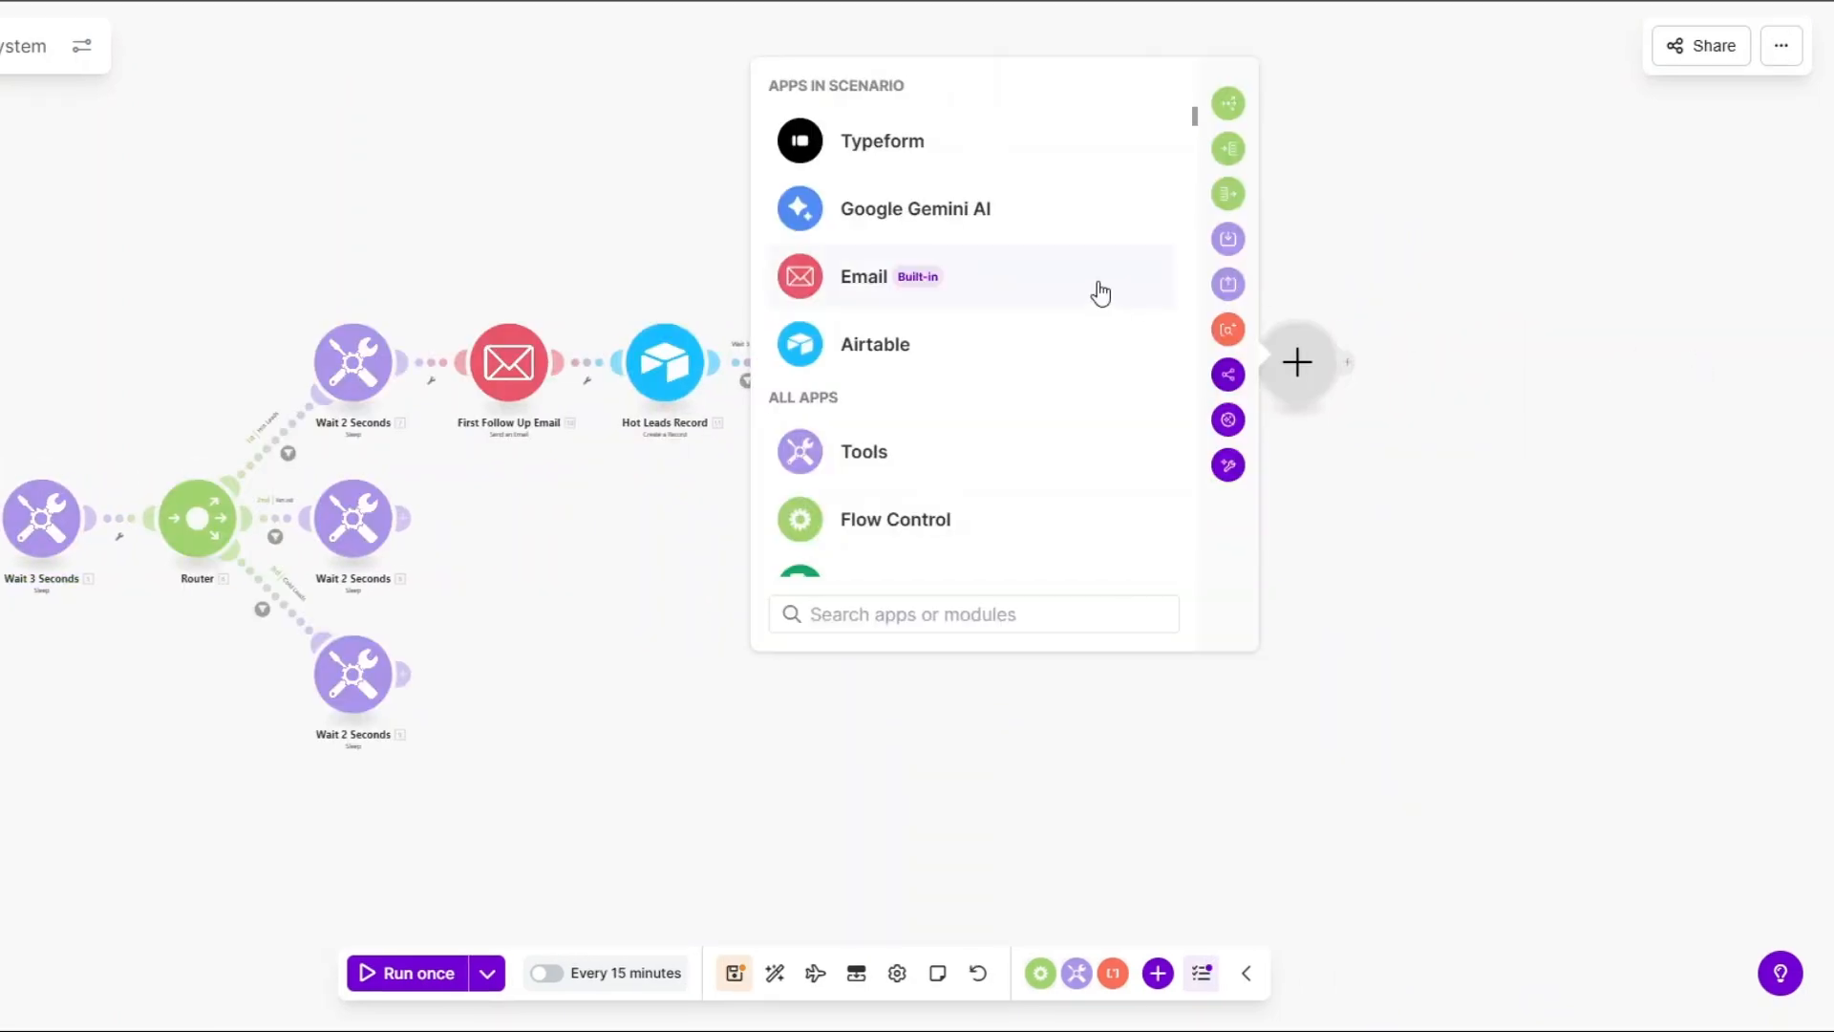
scroll(1036, 358, down, 5)
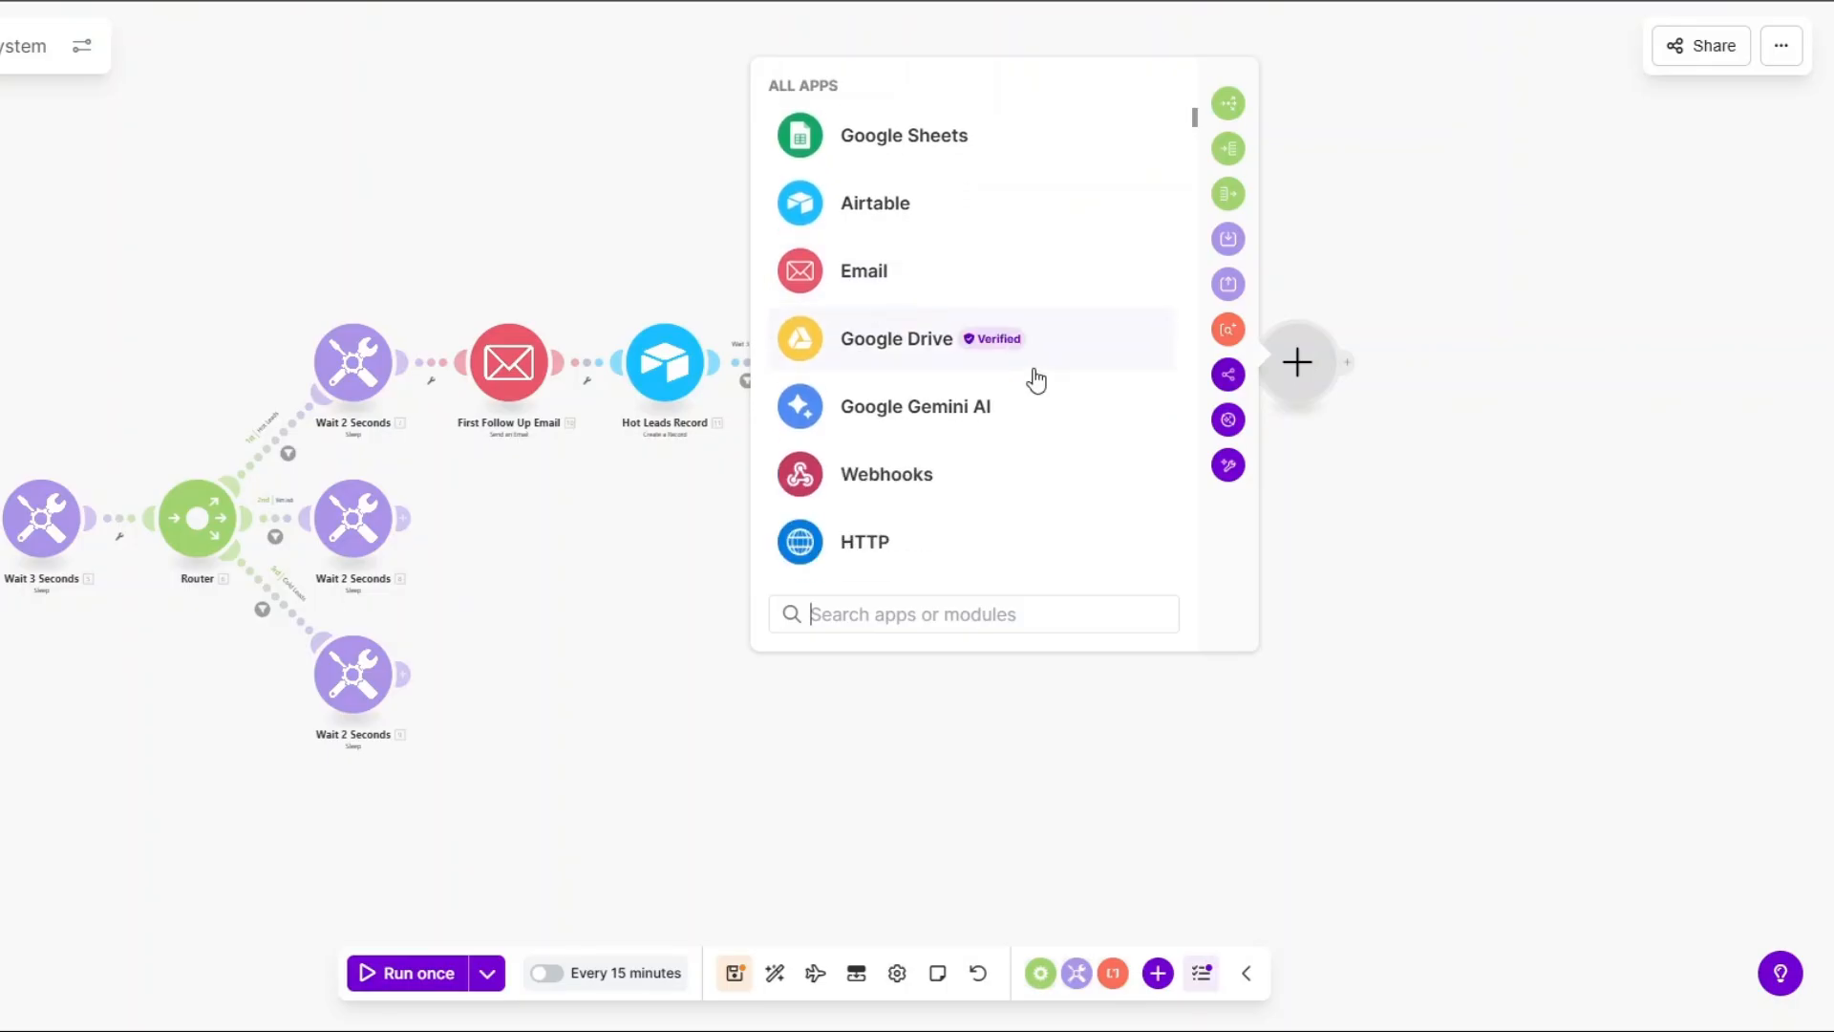
text(slack)
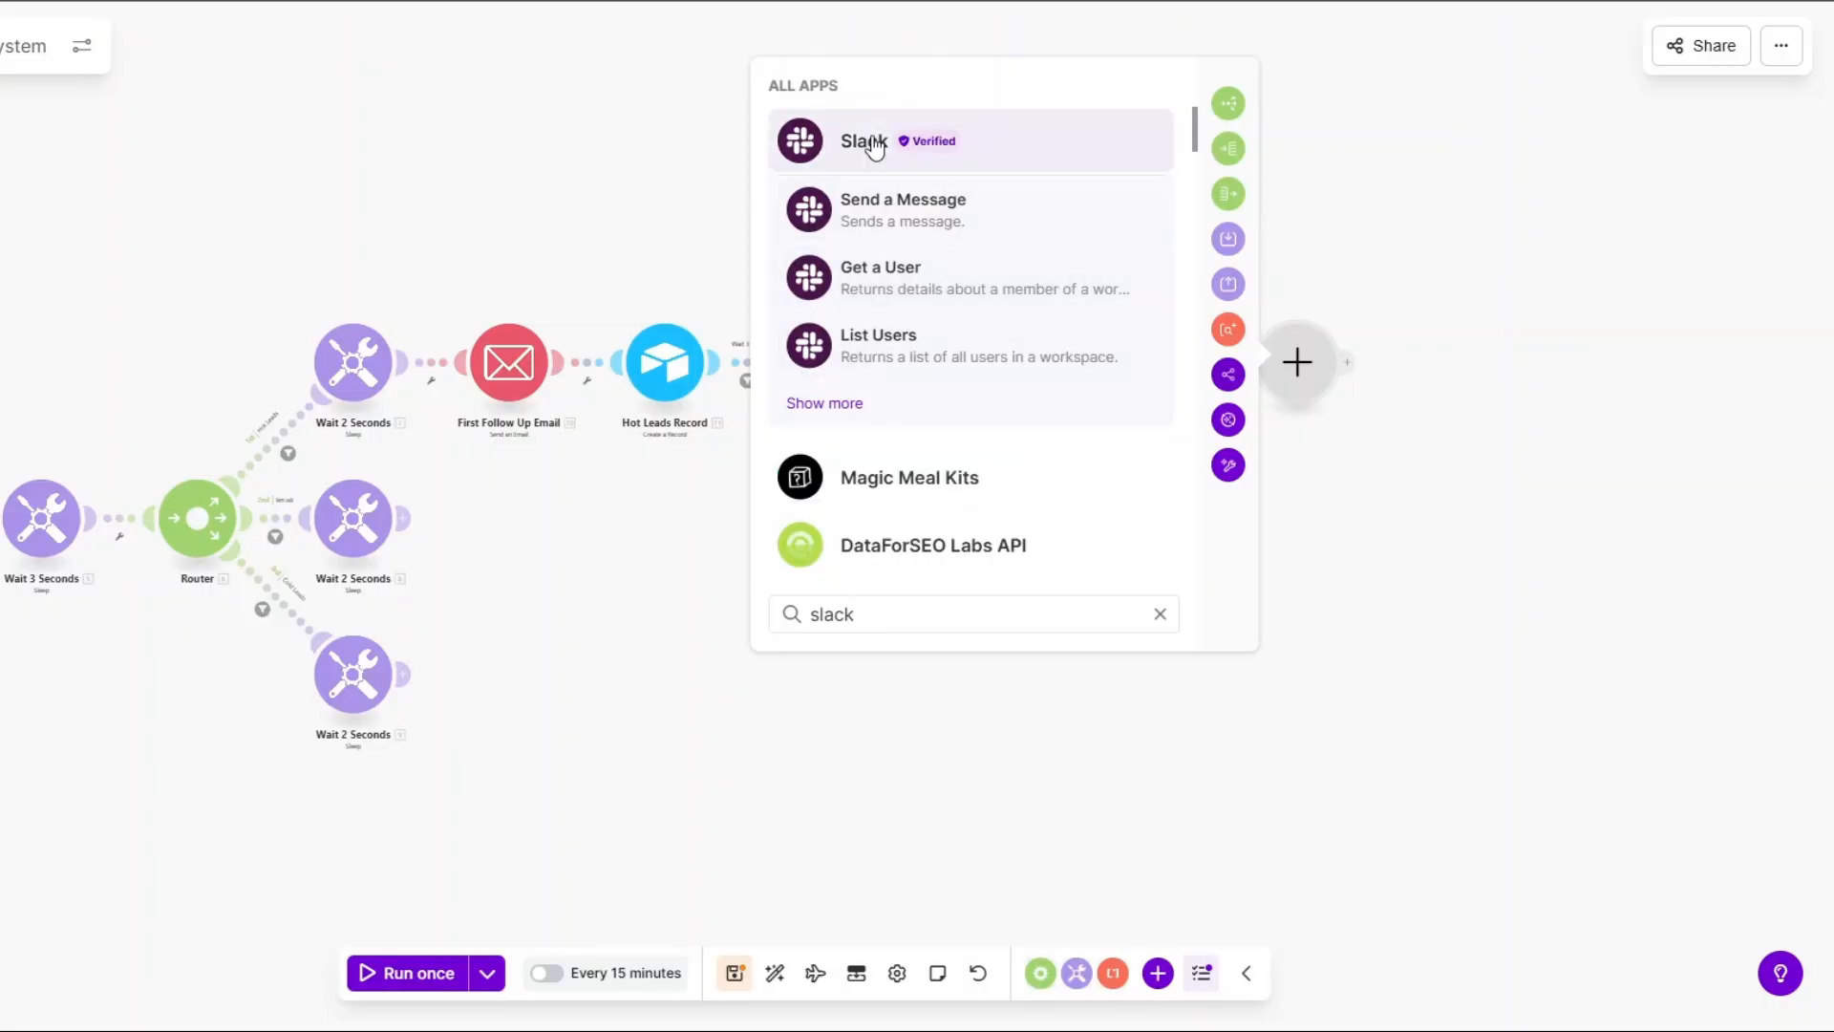
click(874, 145)
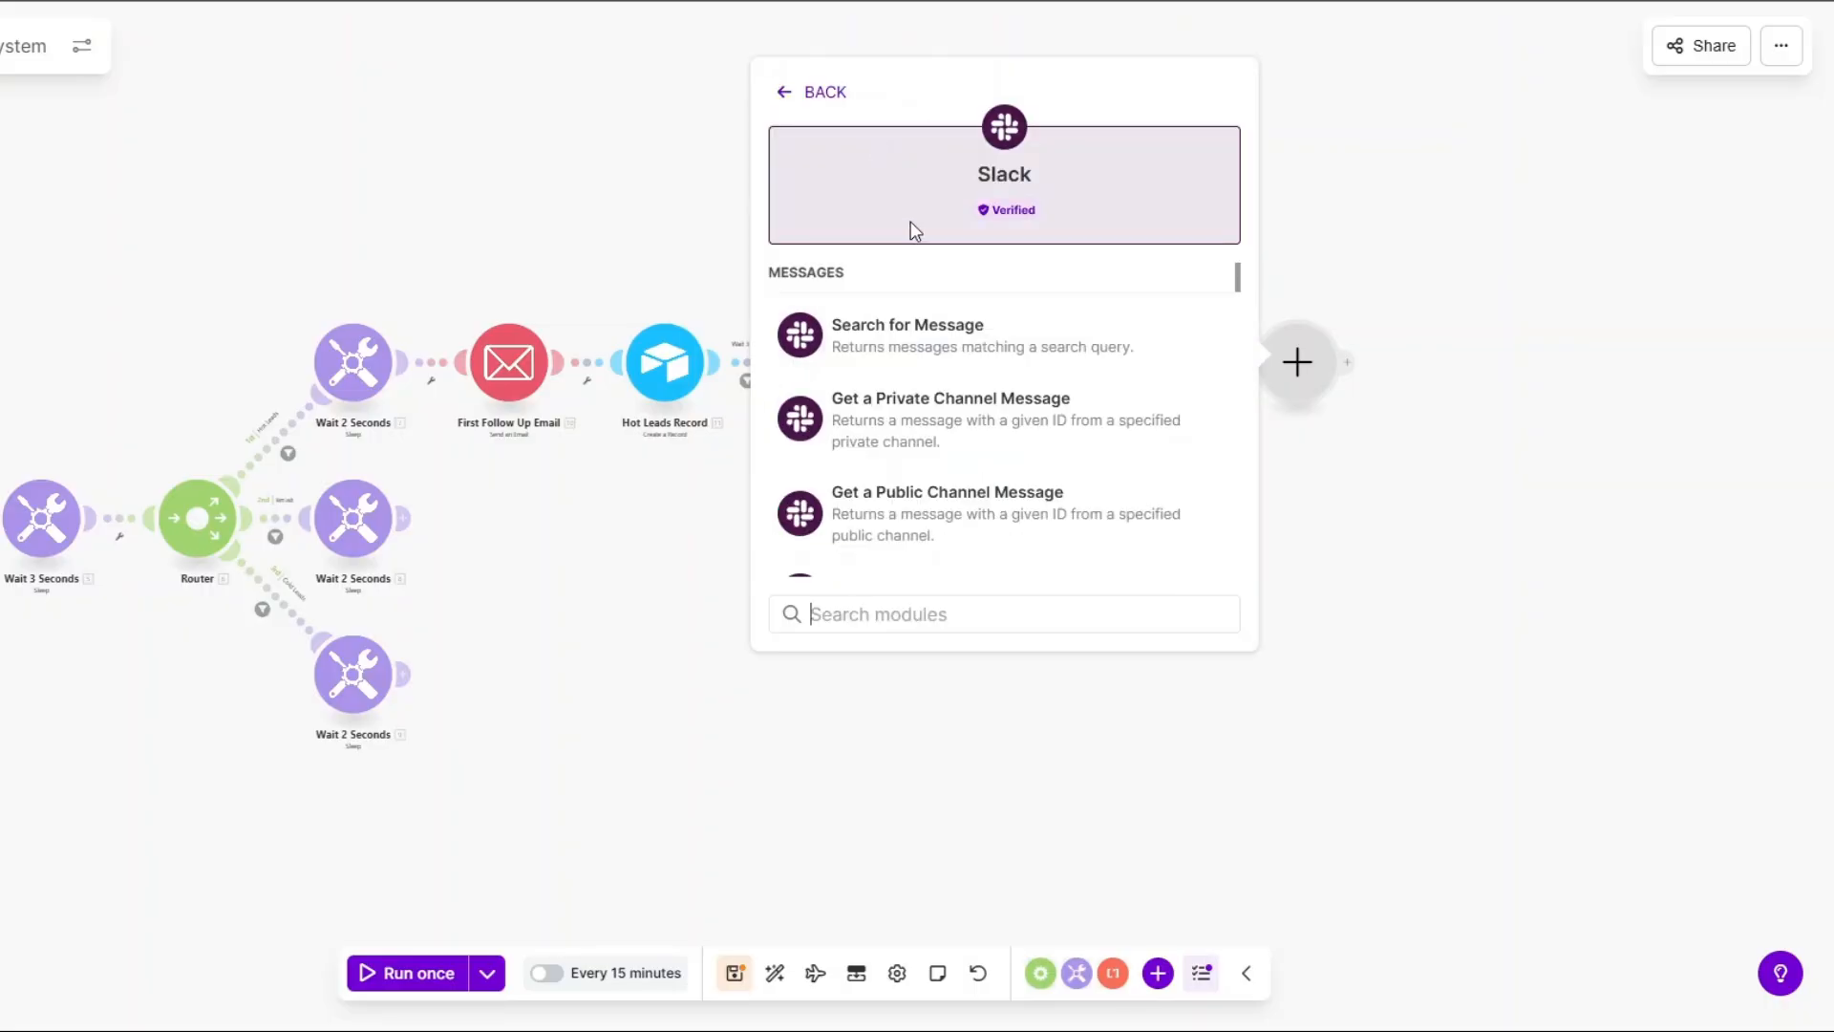
scroll(917, 418, down, 3)
scroll(917, 411, up, 2)
click(905, 393)
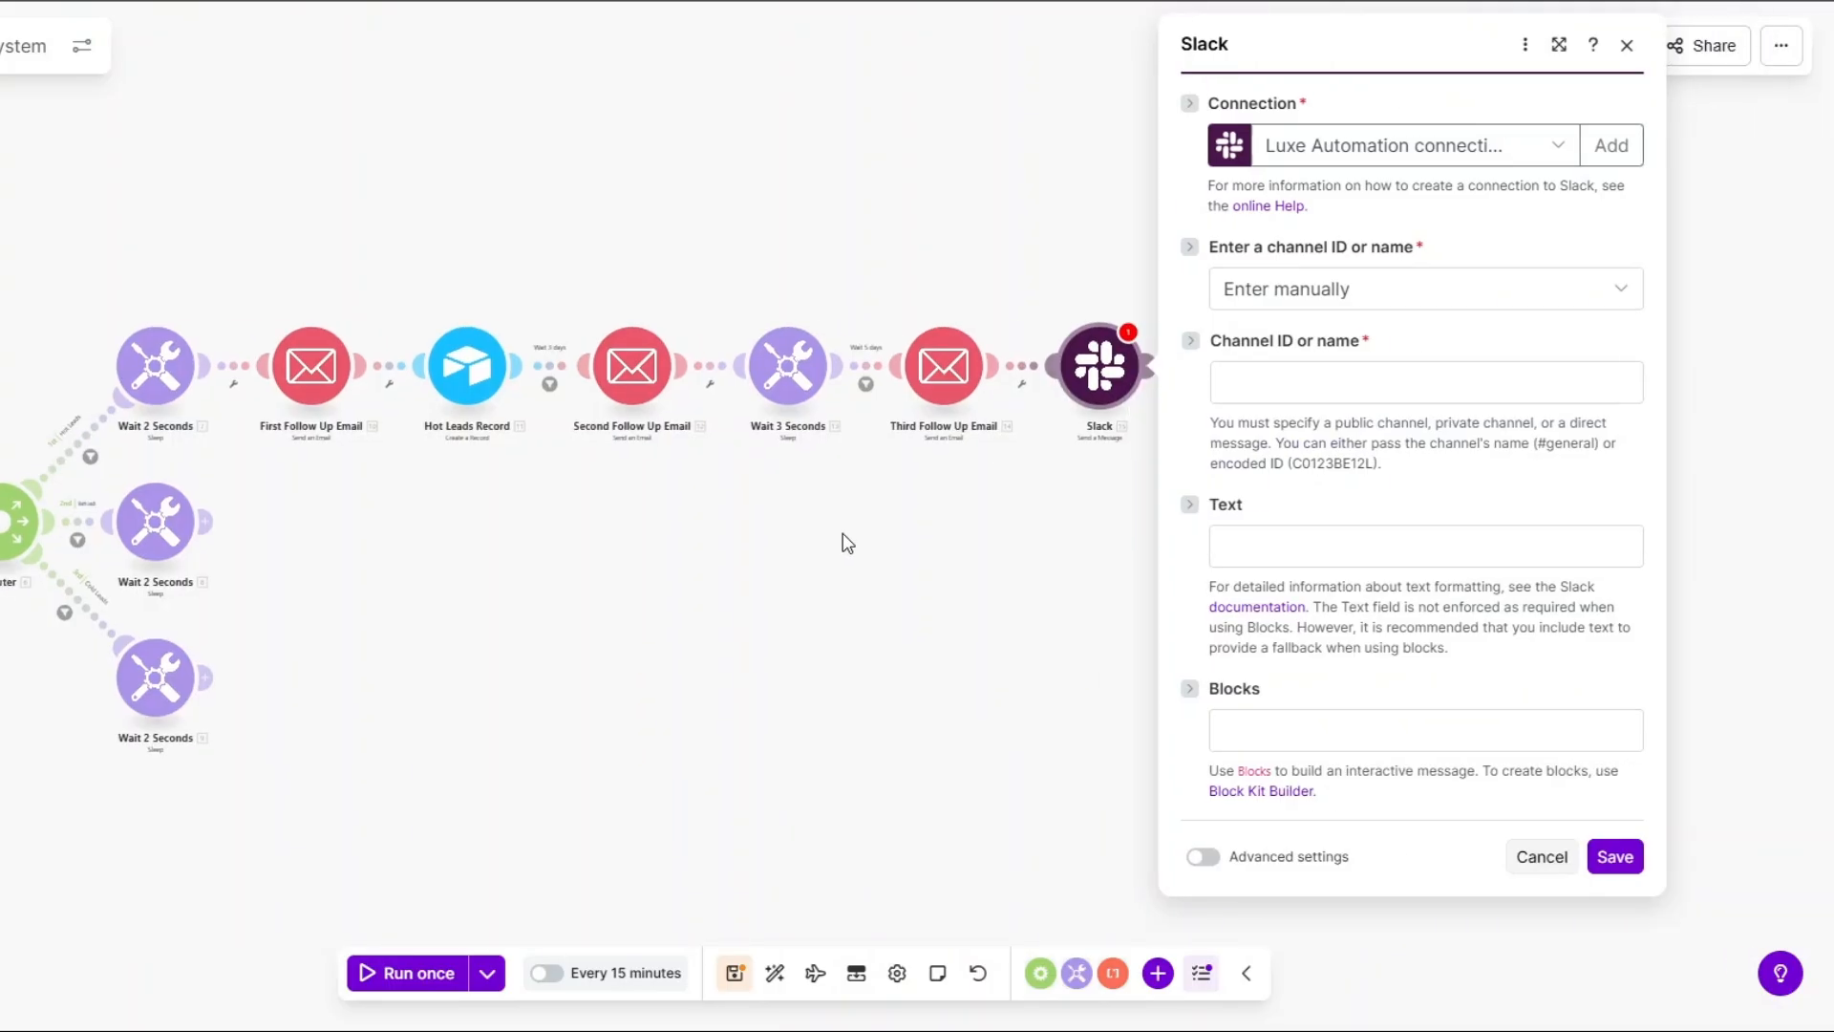
Create and save a new Slack (user) connection for the module.
click(1306, 155)
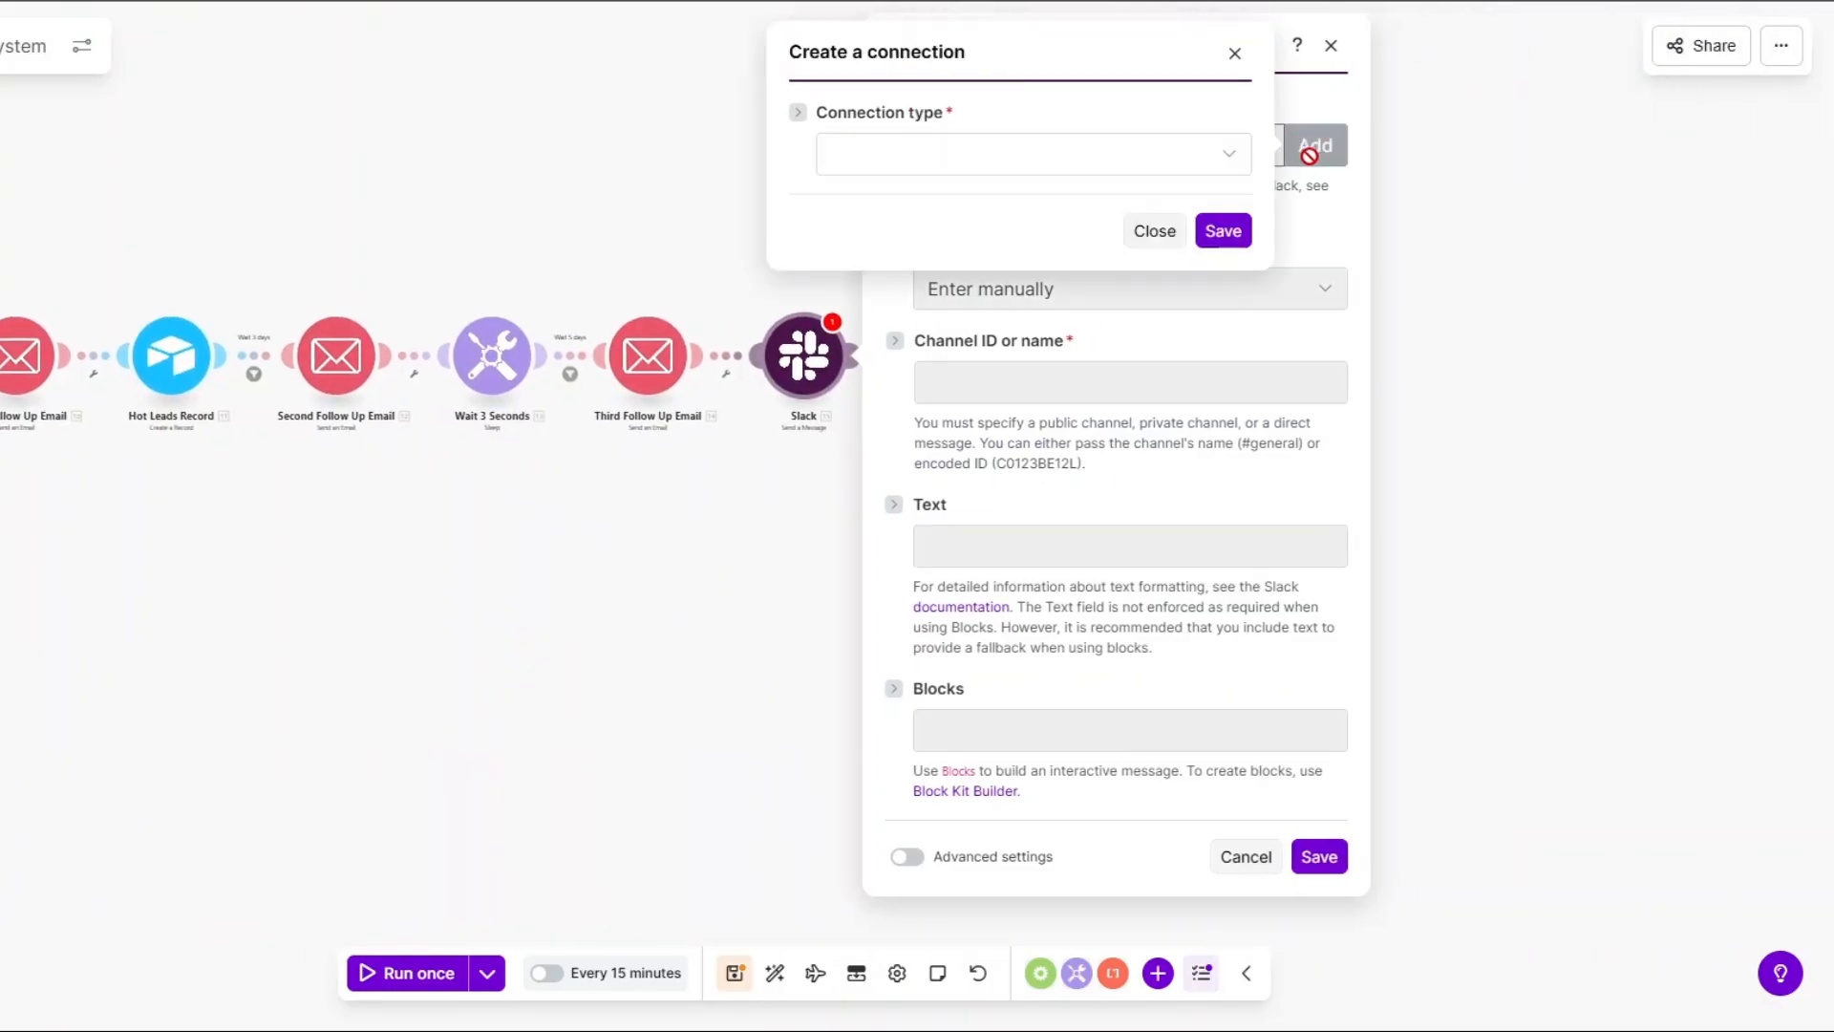
click(1098, 157)
click(963, 199)
triple_click(995, 240)
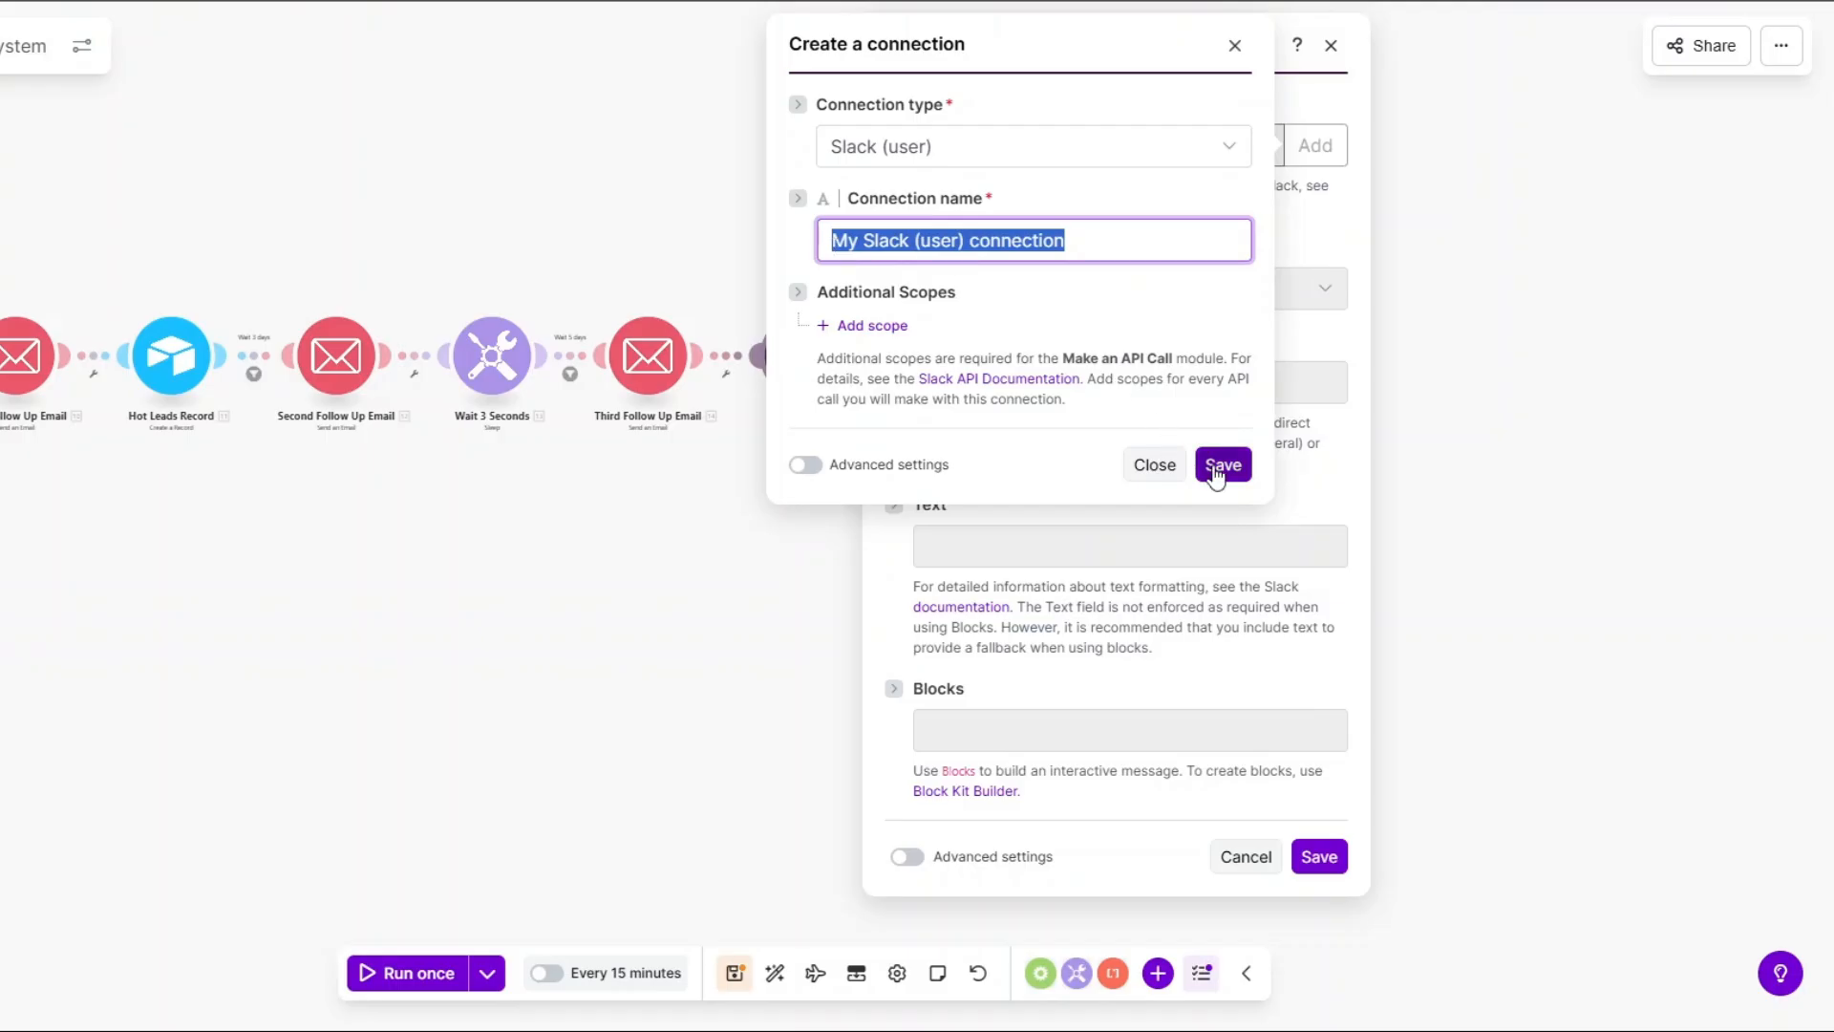
click(1214, 468)
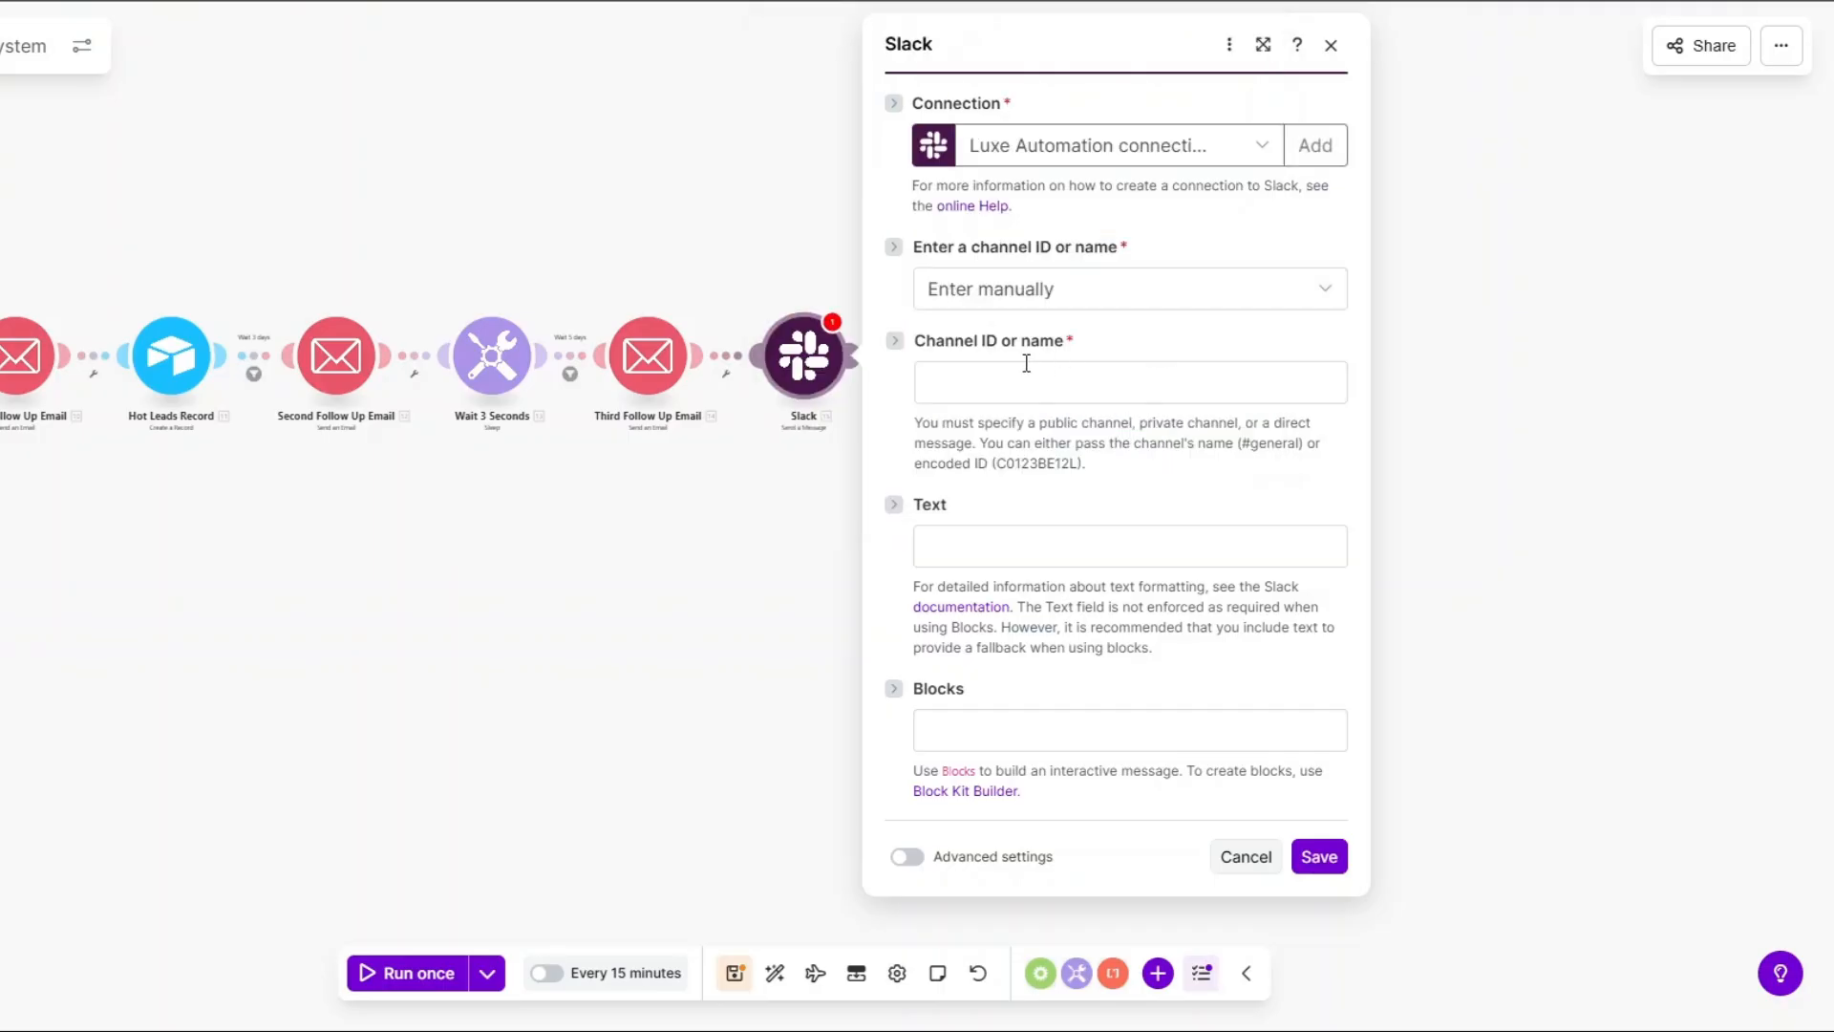
Set the Slack module to post the pasted HOT LEAD ALERT text to public channel luxe, then save.
click(1015, 298)
click(1014, 364)
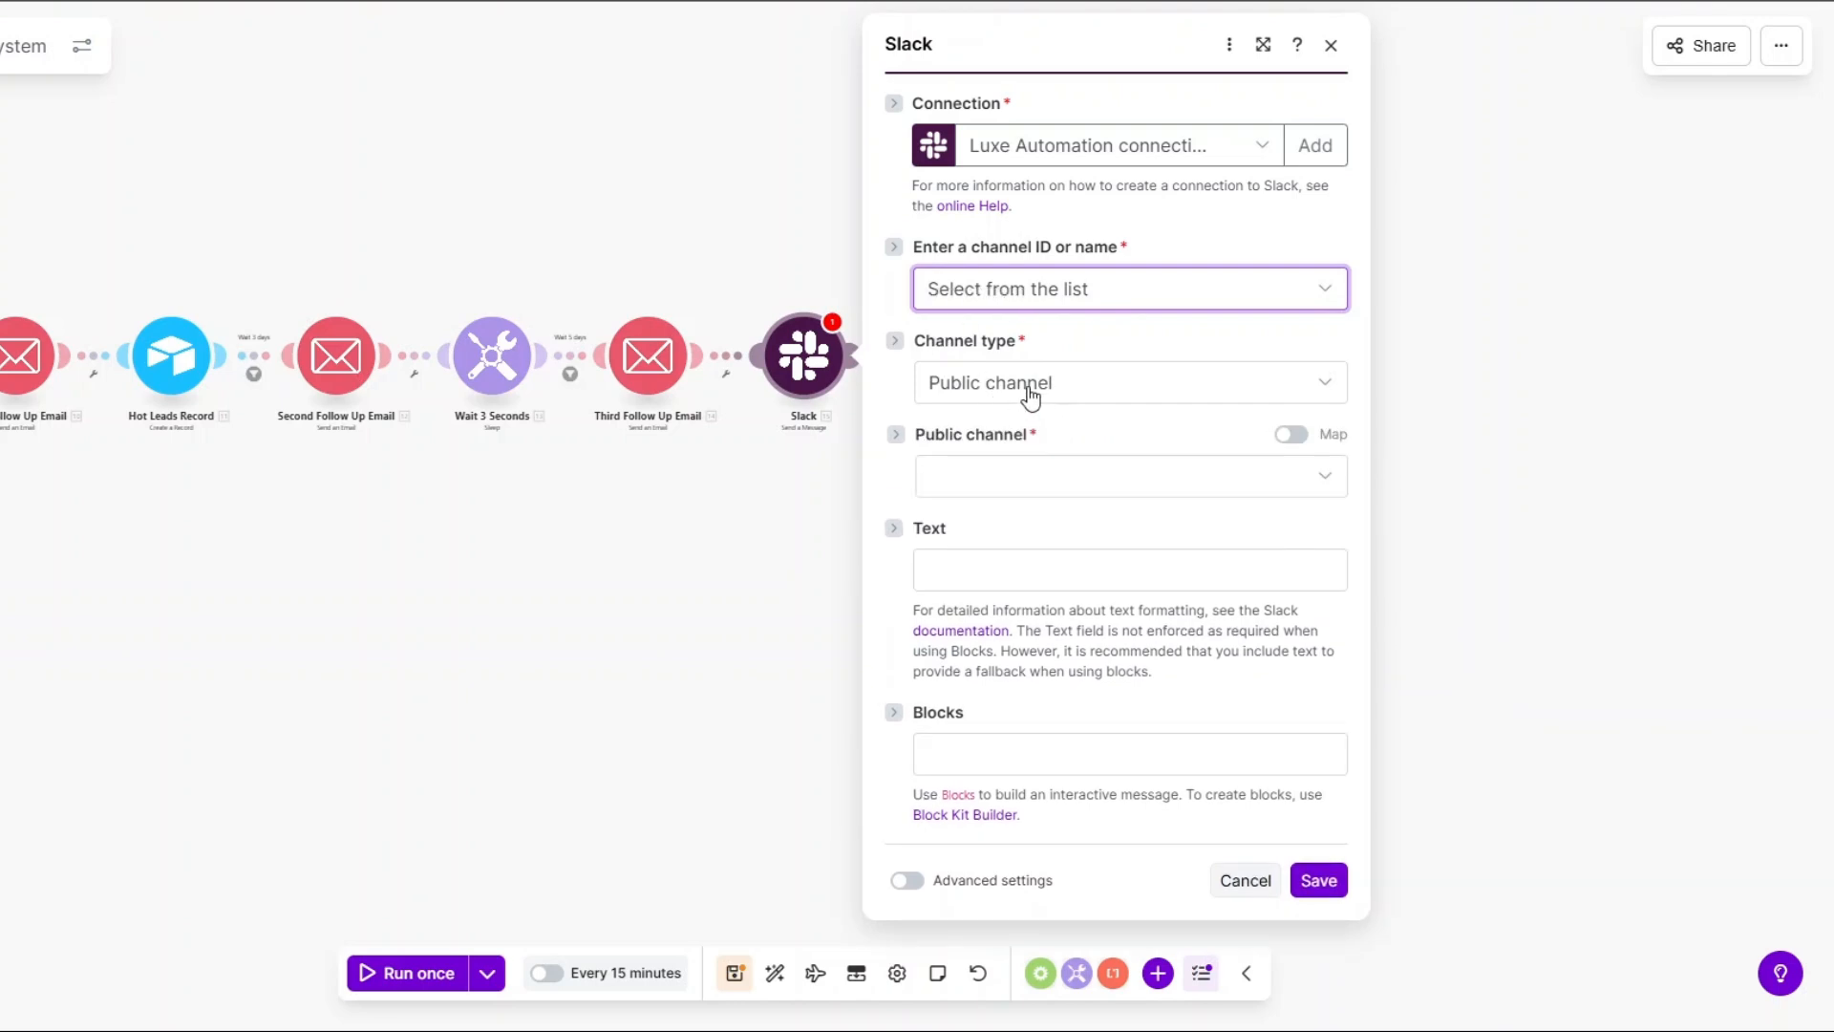
click(1011, 487)
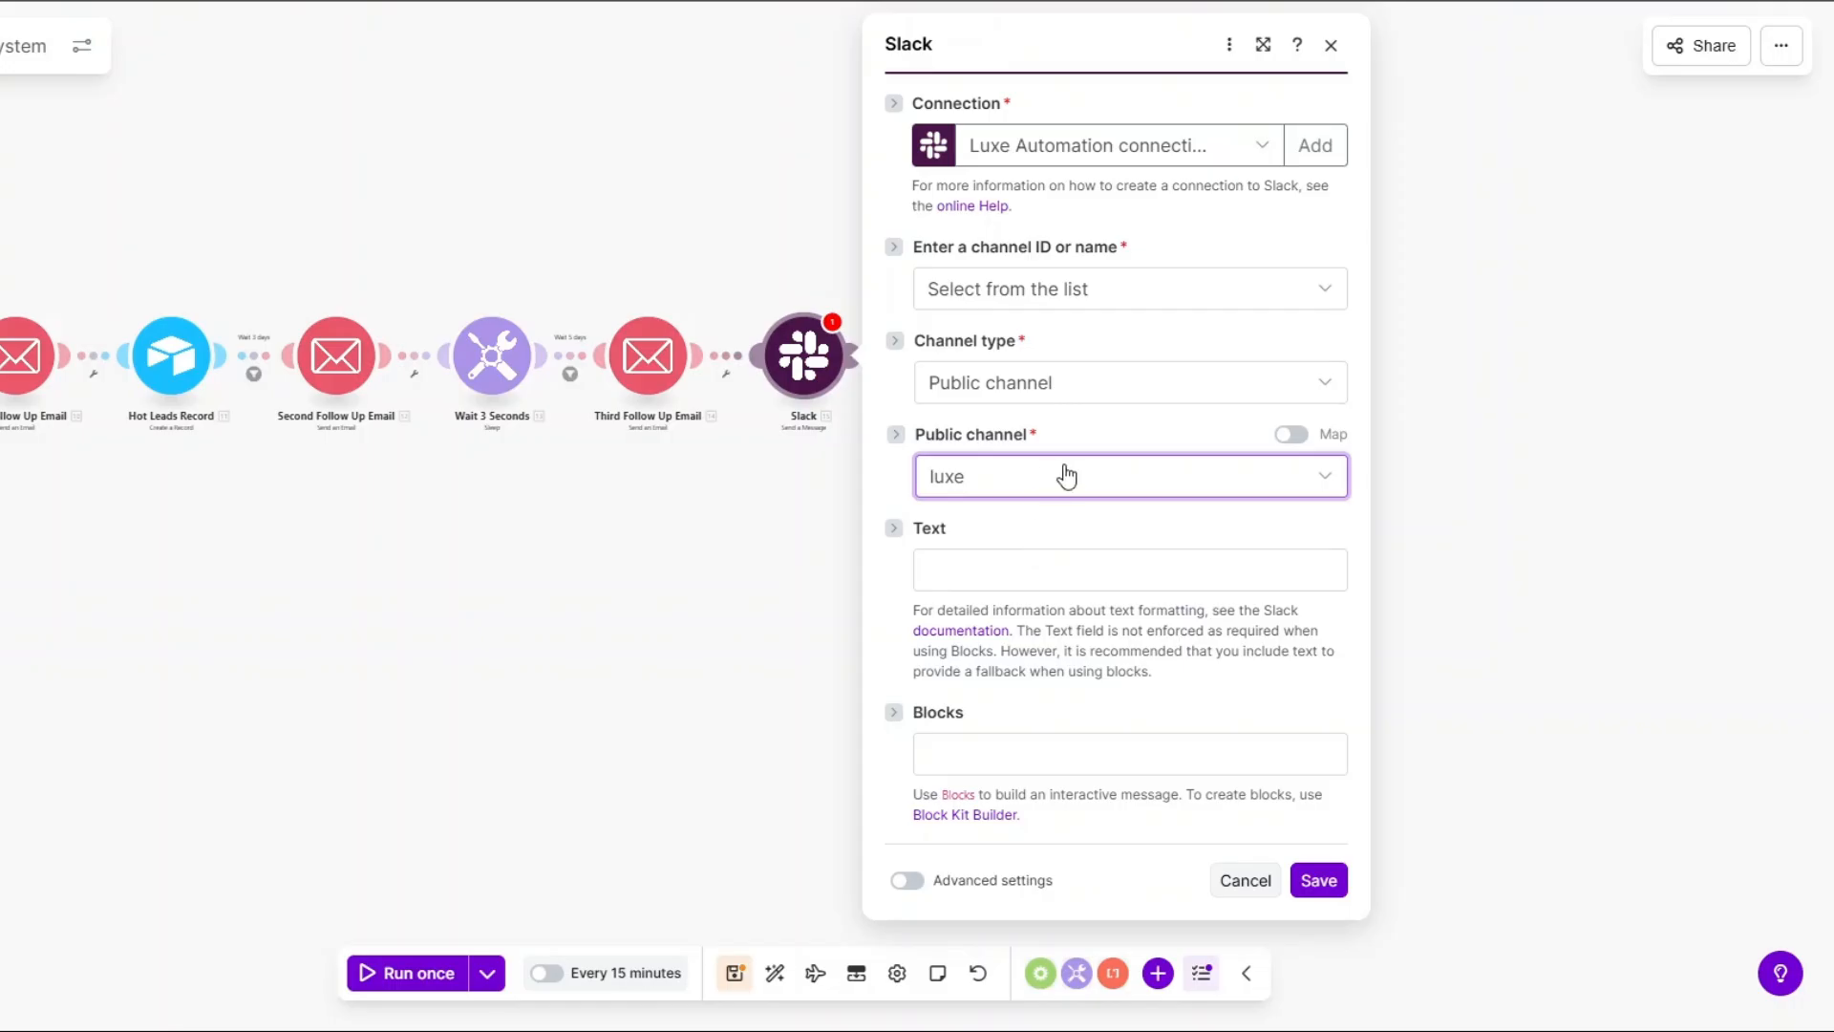
click(1024, 579)
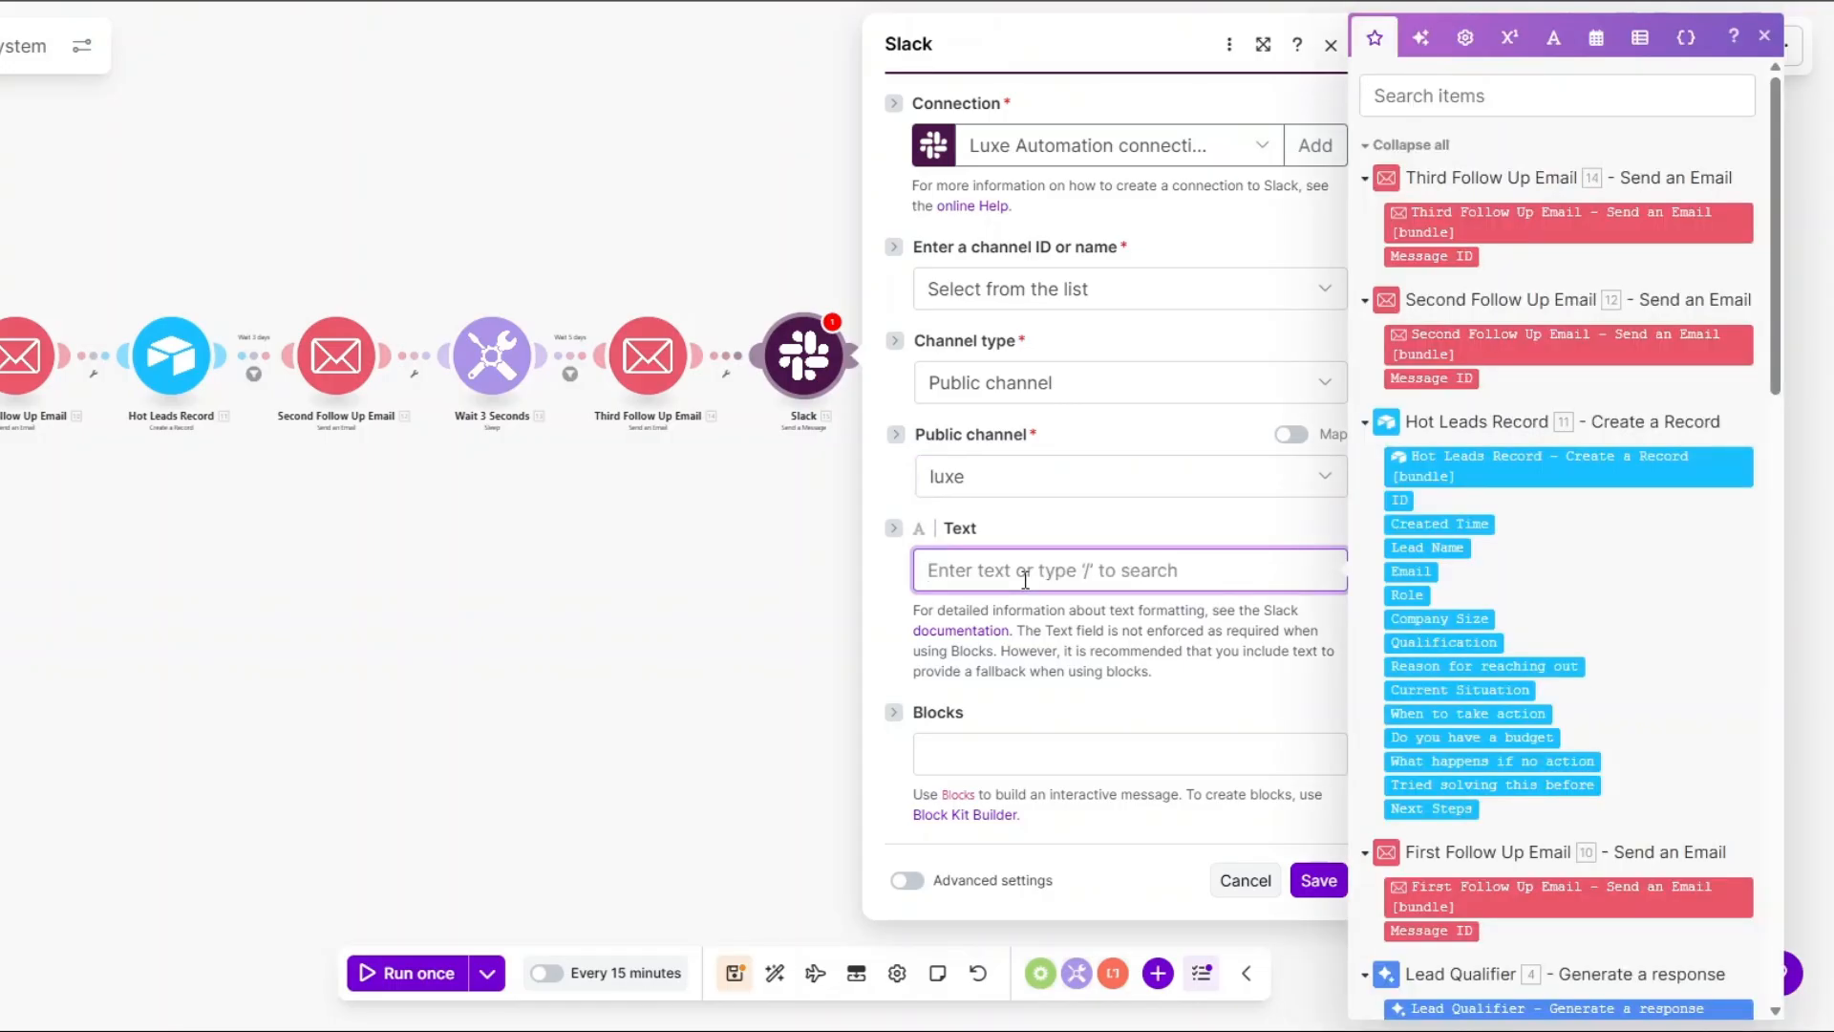
text(🚨 HOT LEAD ALERT  A new HOT lead just came in and requires immediate follow-up.  Name: 2. full name Email Address: 2. email address Role: 2. Company role Current Situation: 2. current situation Budget: 2. do you have a budget Next step requested: 2. next steps  Action required now. Schedule a call ASAP and update the CRM)
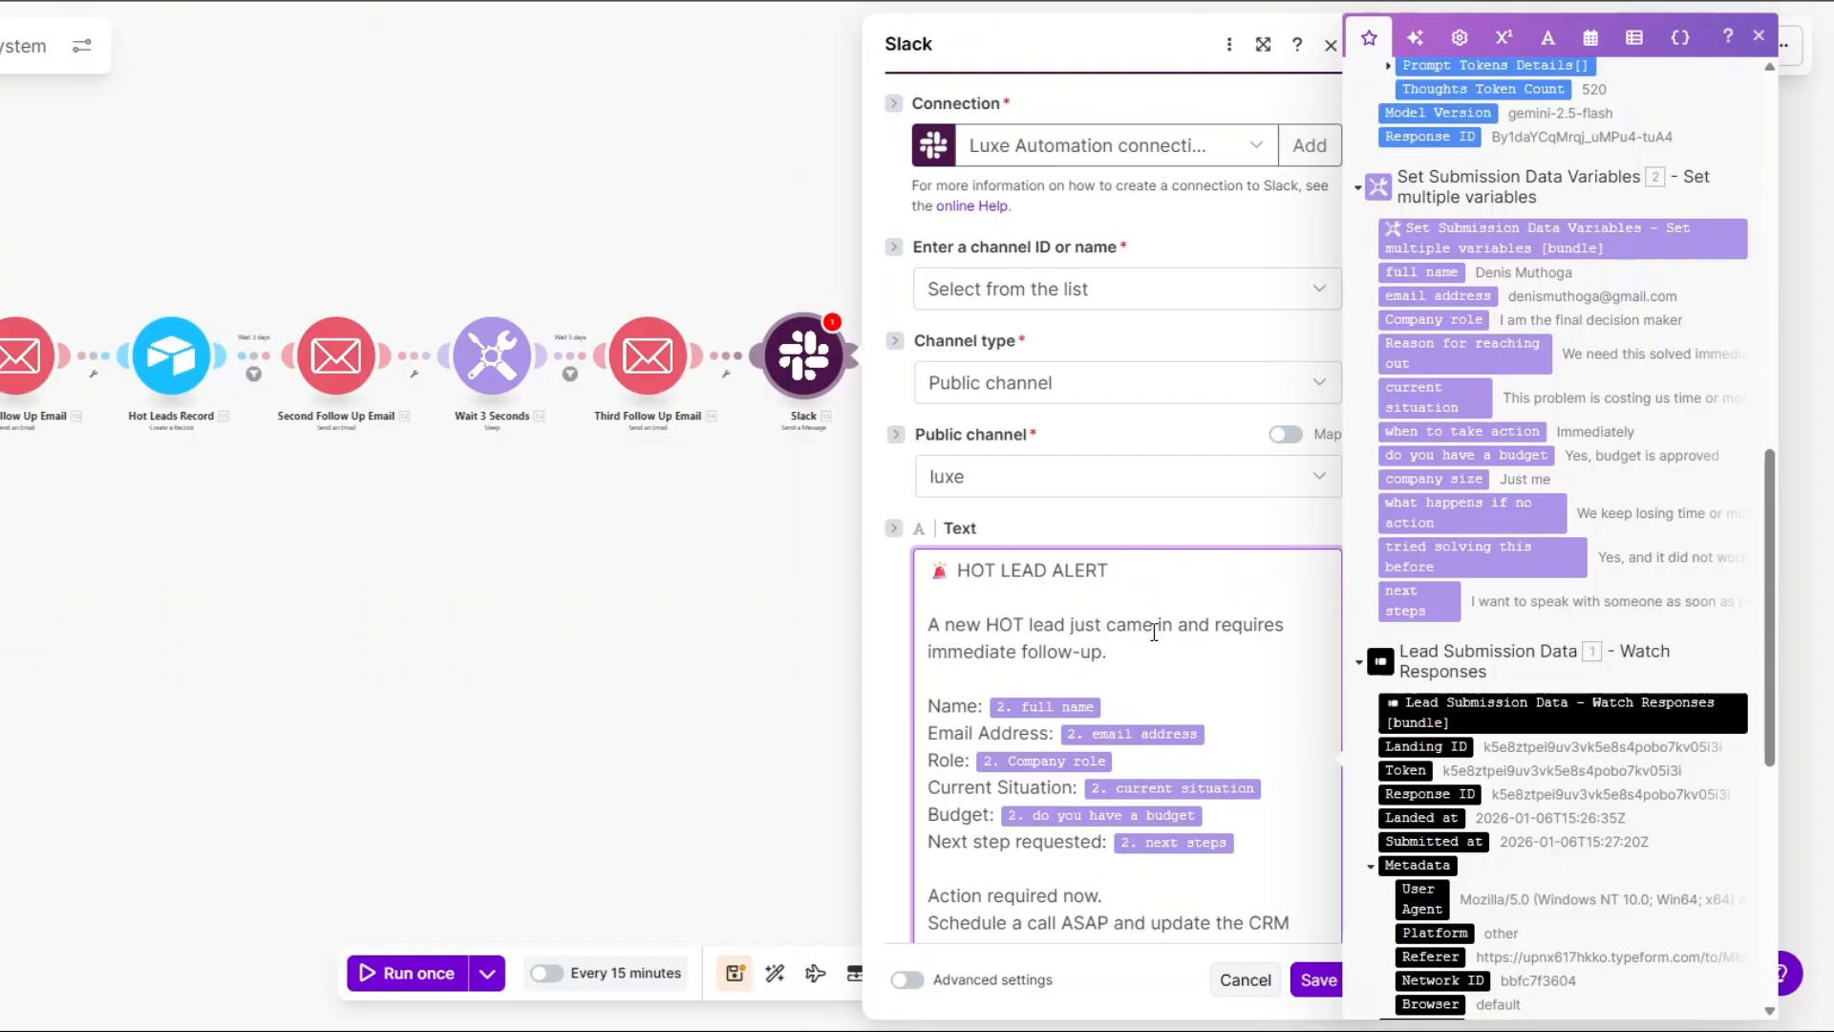
click(1240, 655)
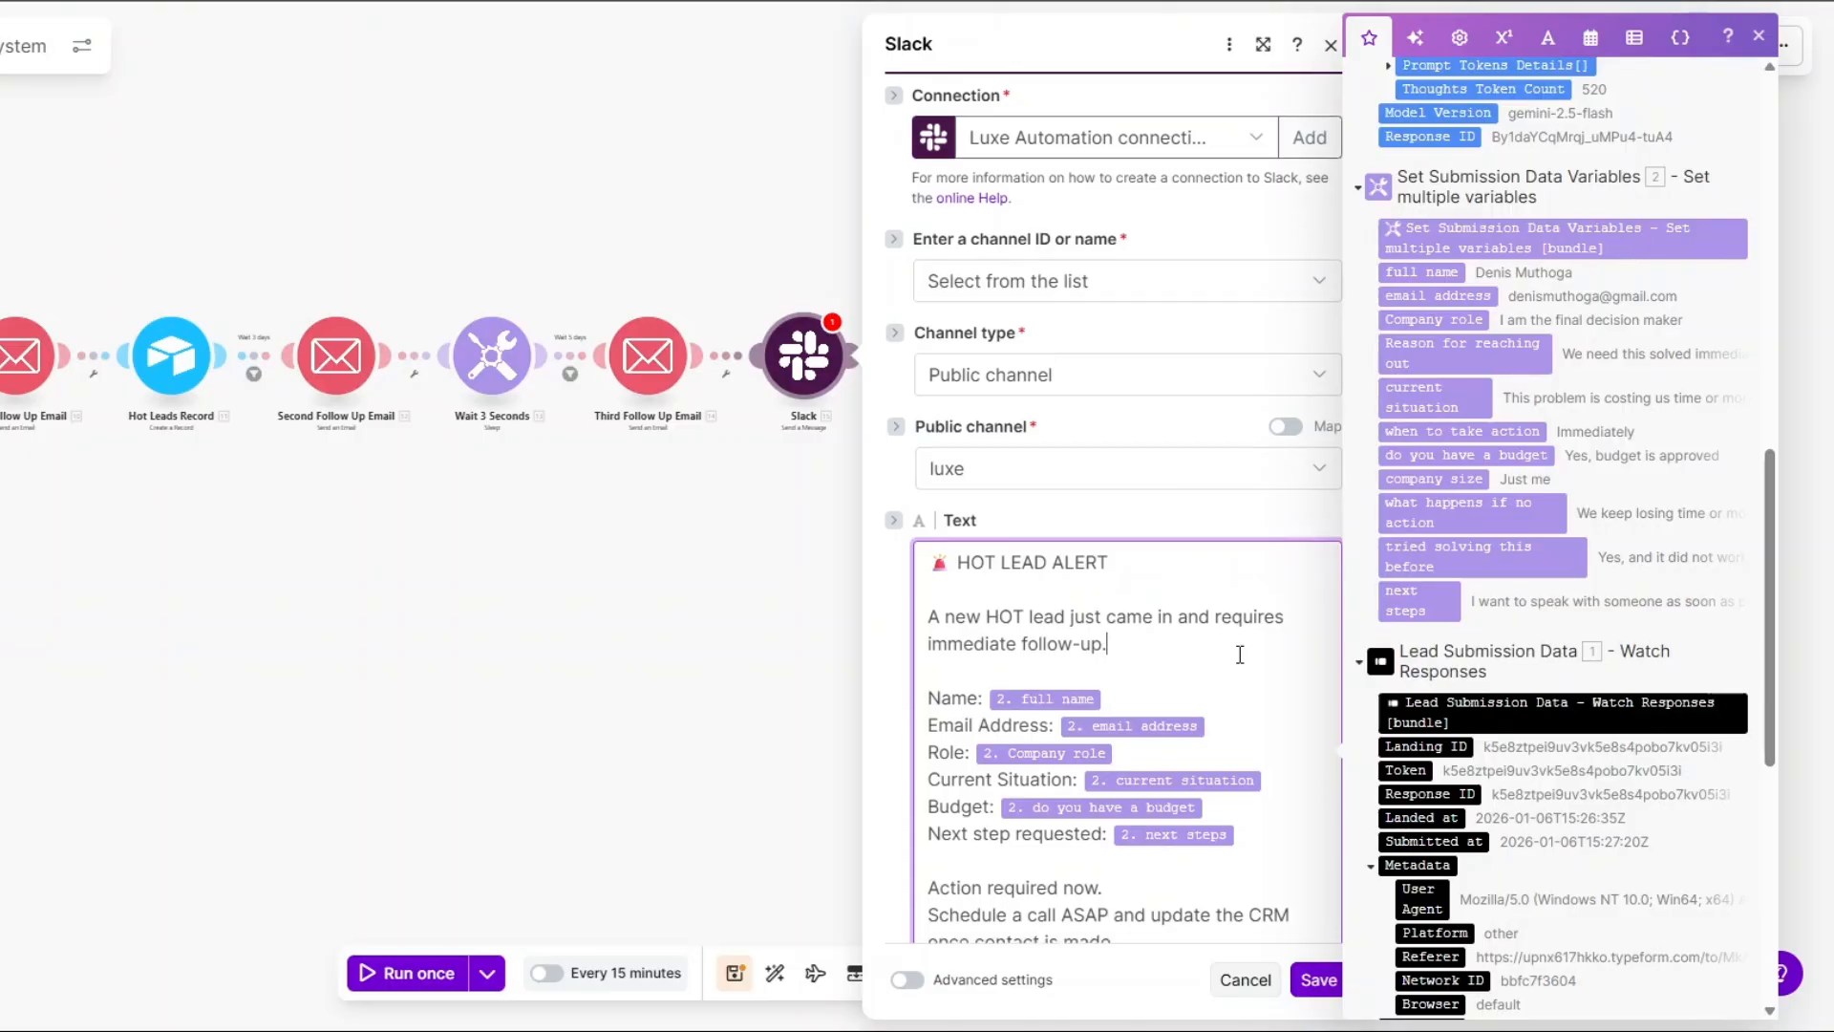
scroll(1050, 573, down, 3)
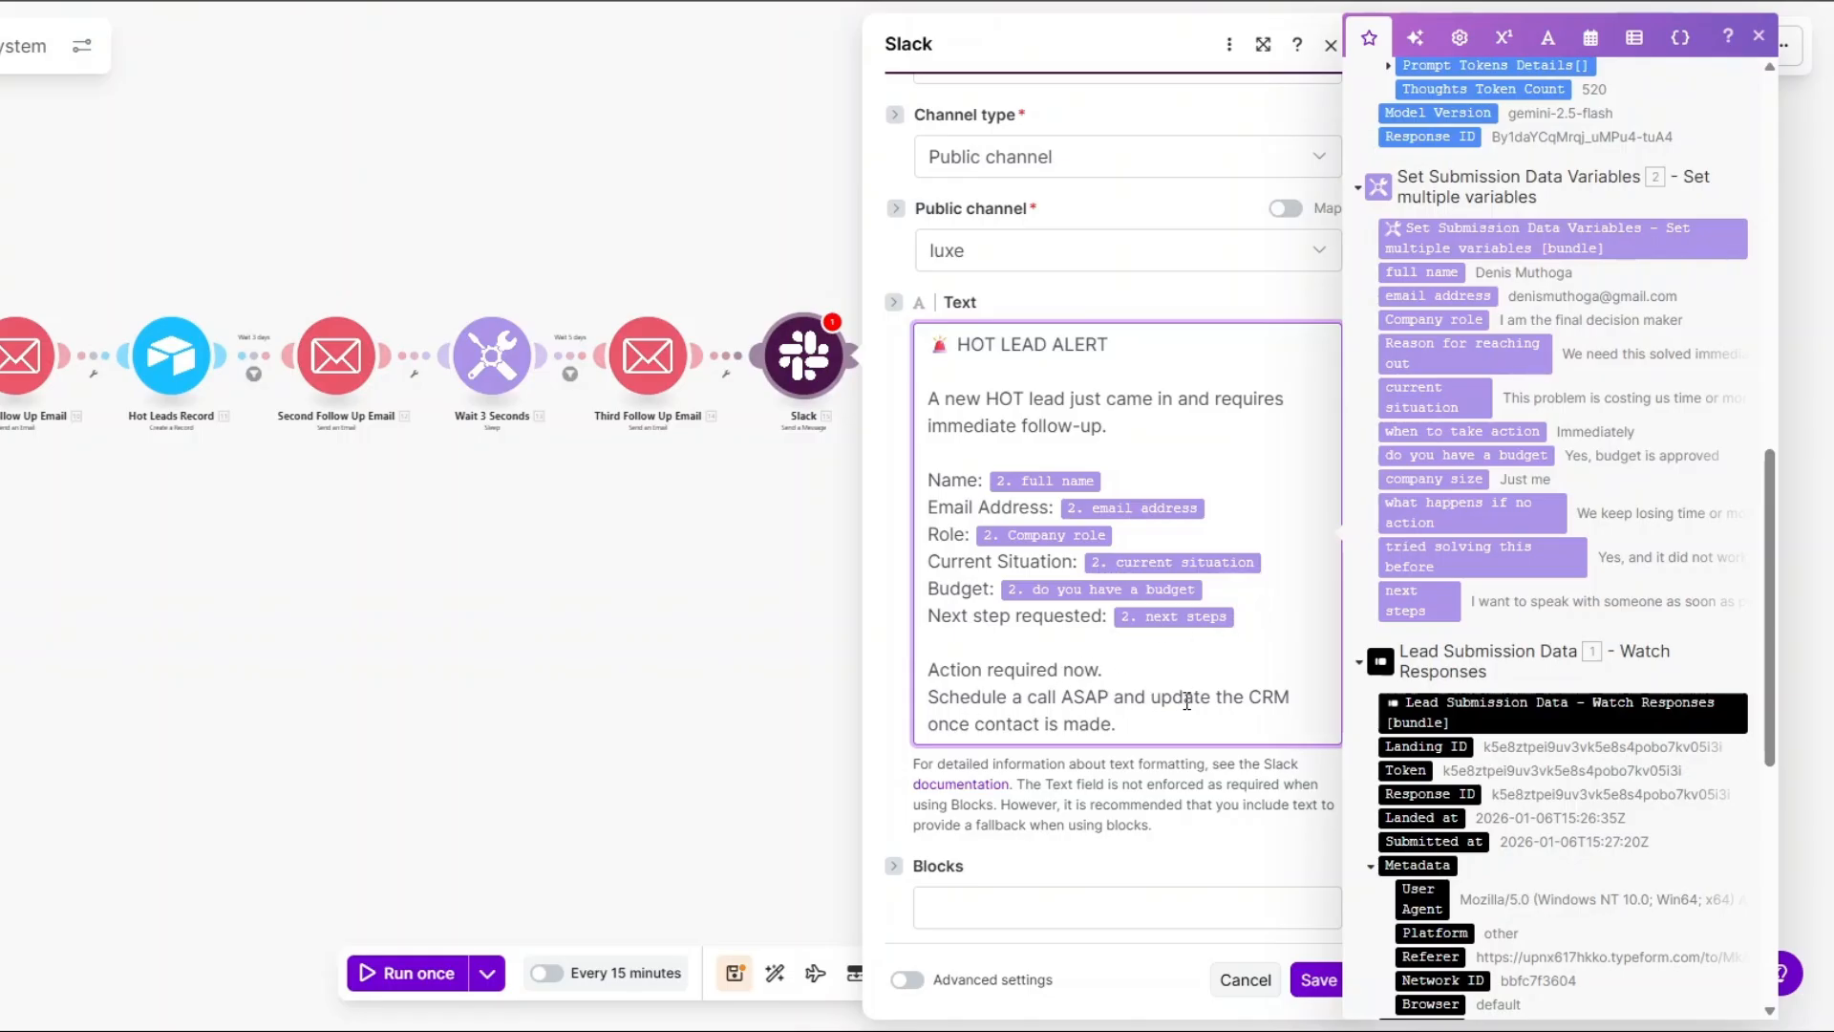
click(1318, 977)
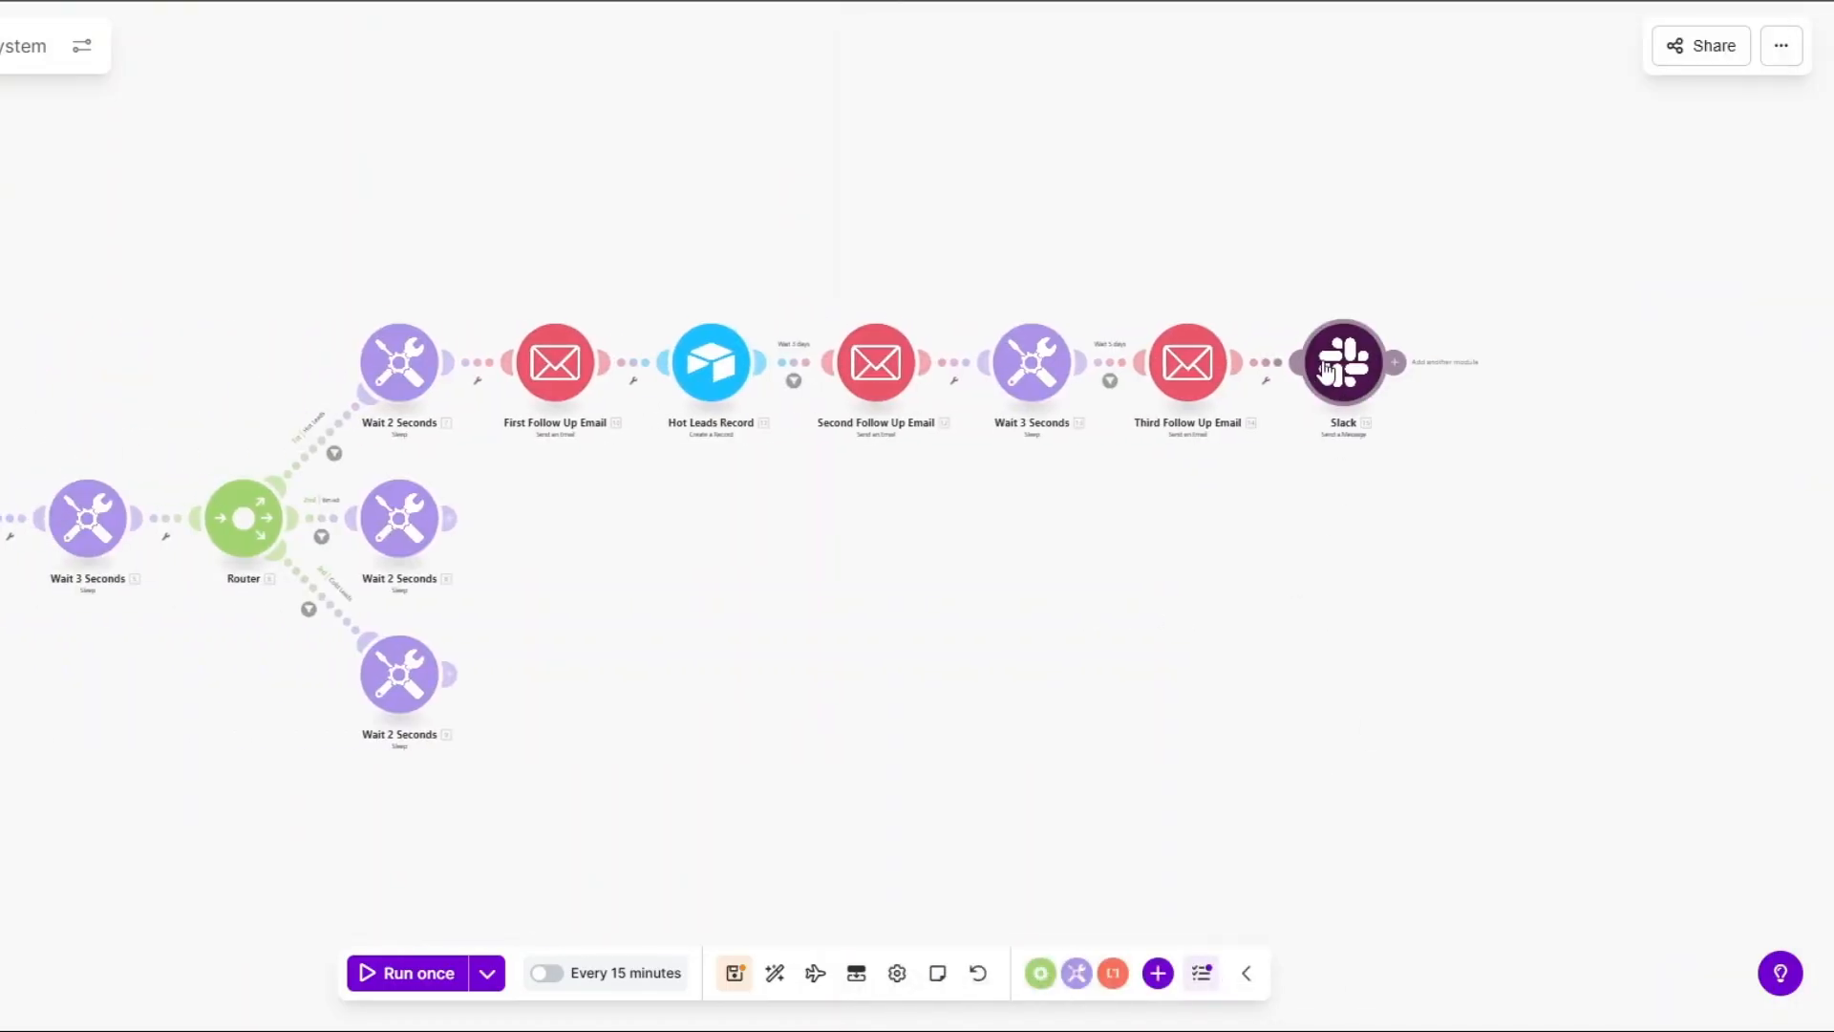
Rename the Slack module to 'Team Notification'.
right_click(1338, 363)
click(1347, 500)
text(T)
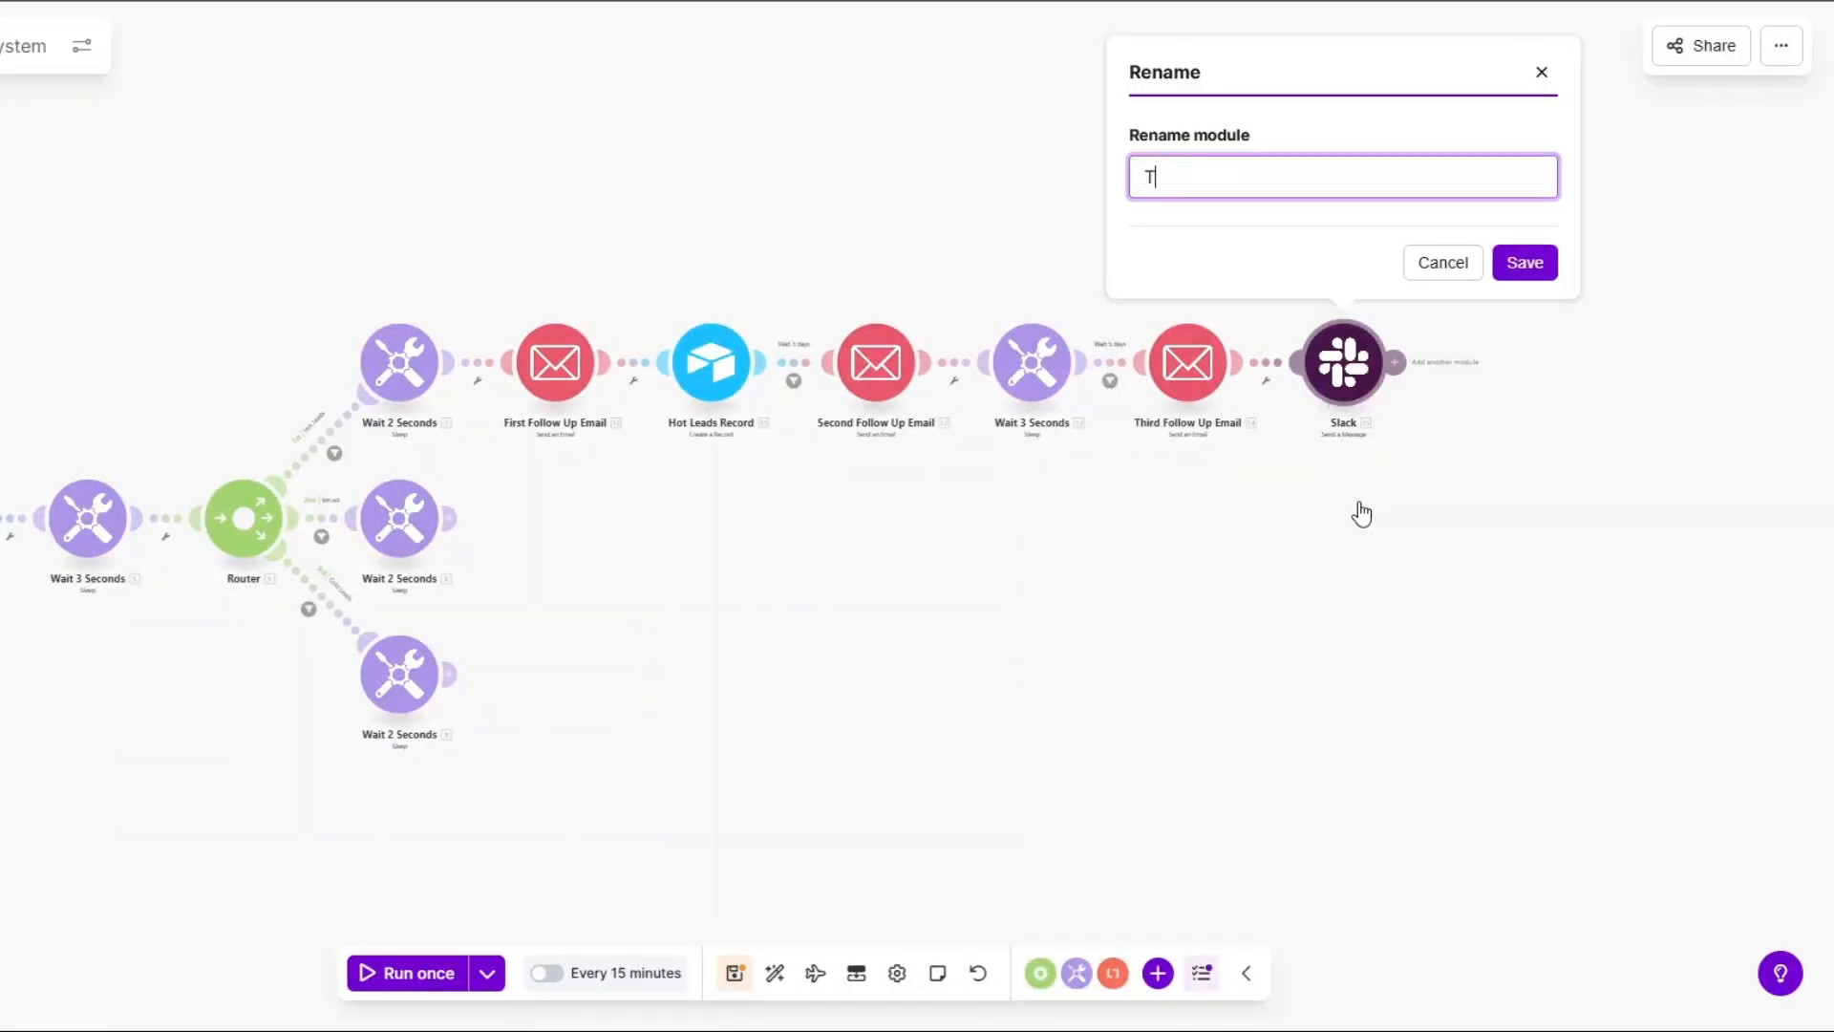
text(eam Notification)
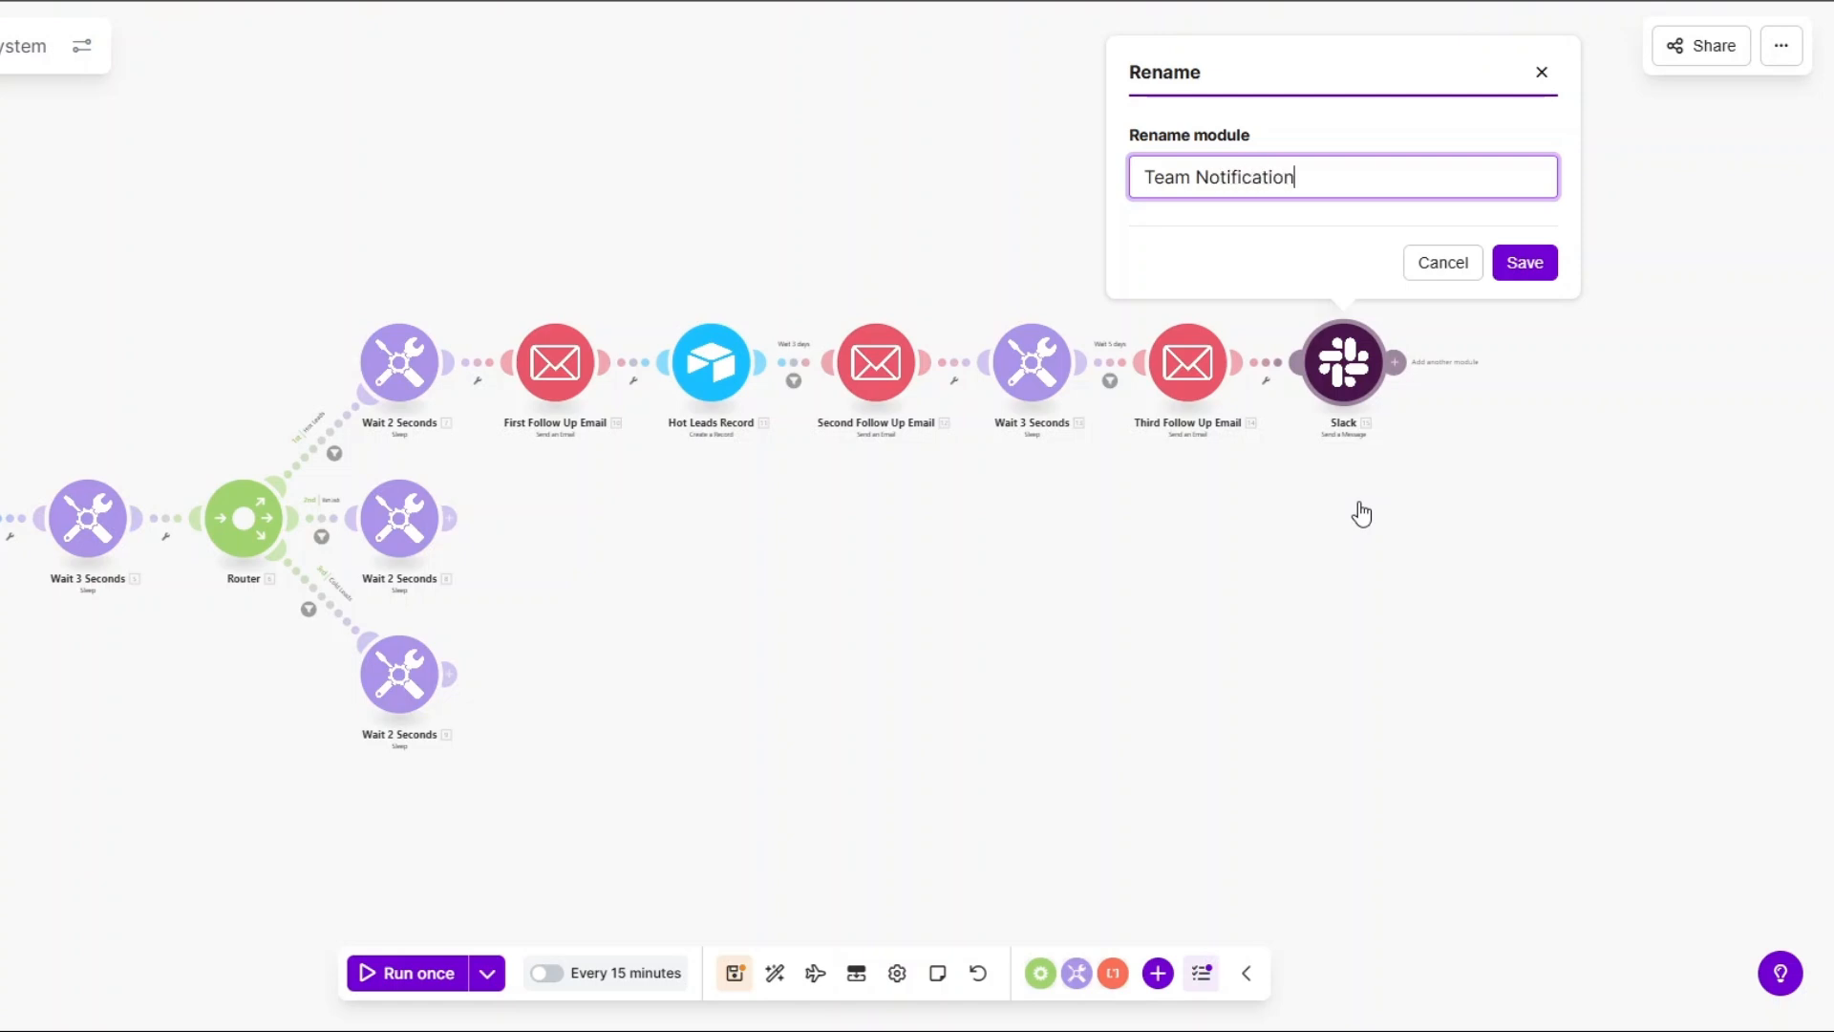
click(1521, 267)
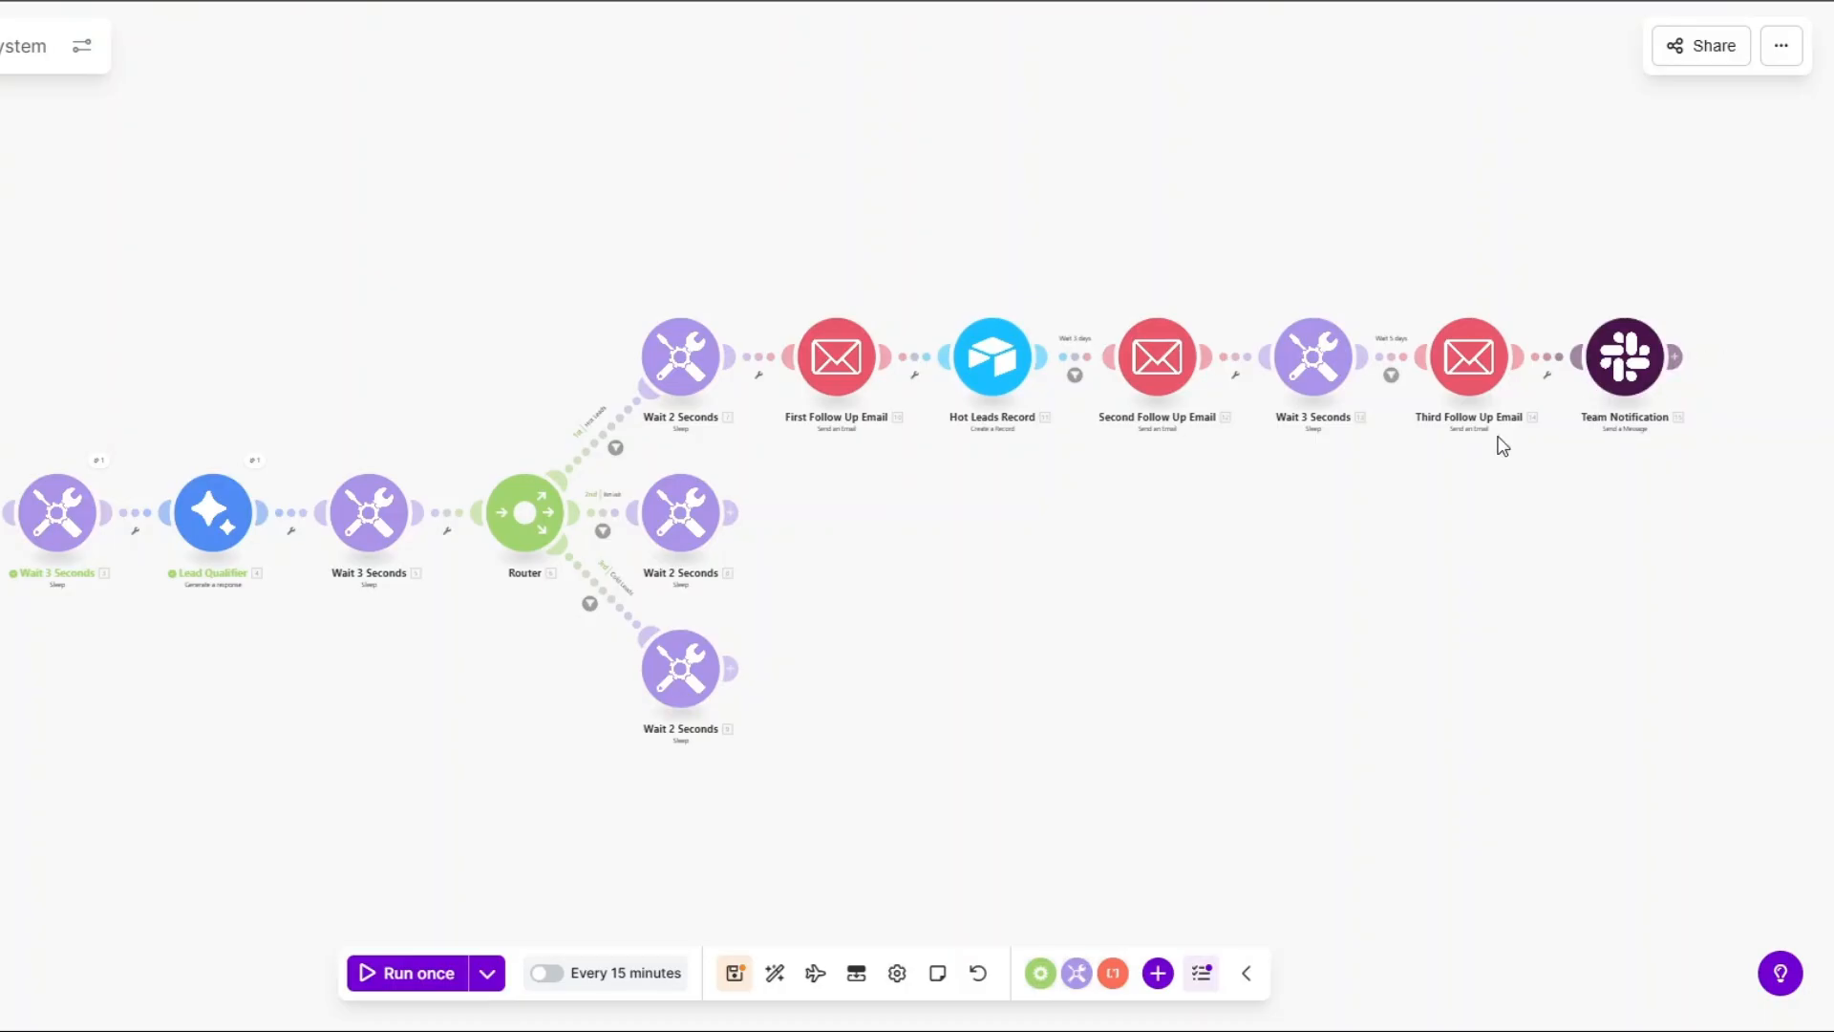
Copy the six-module follow-up chain and paste two copies below it.
drag(753, 190, 1735, 496)
right_click(1154, 358)
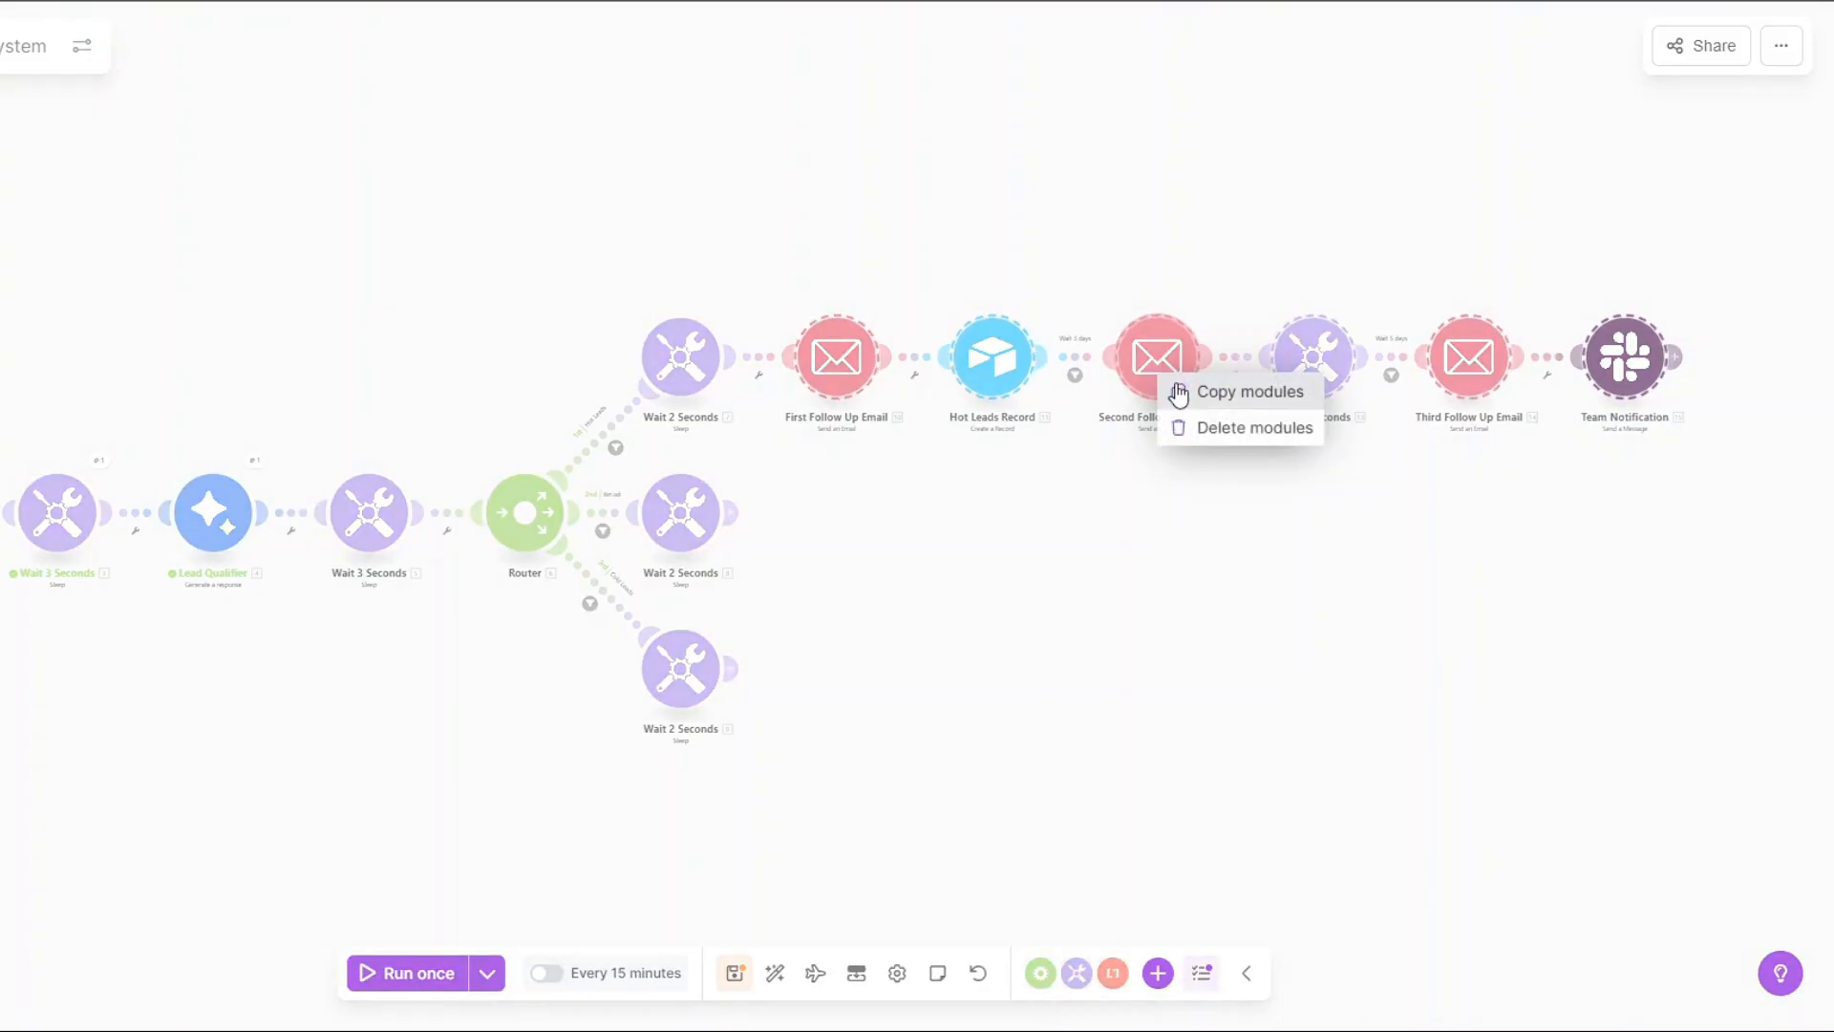
click(1178, 392)
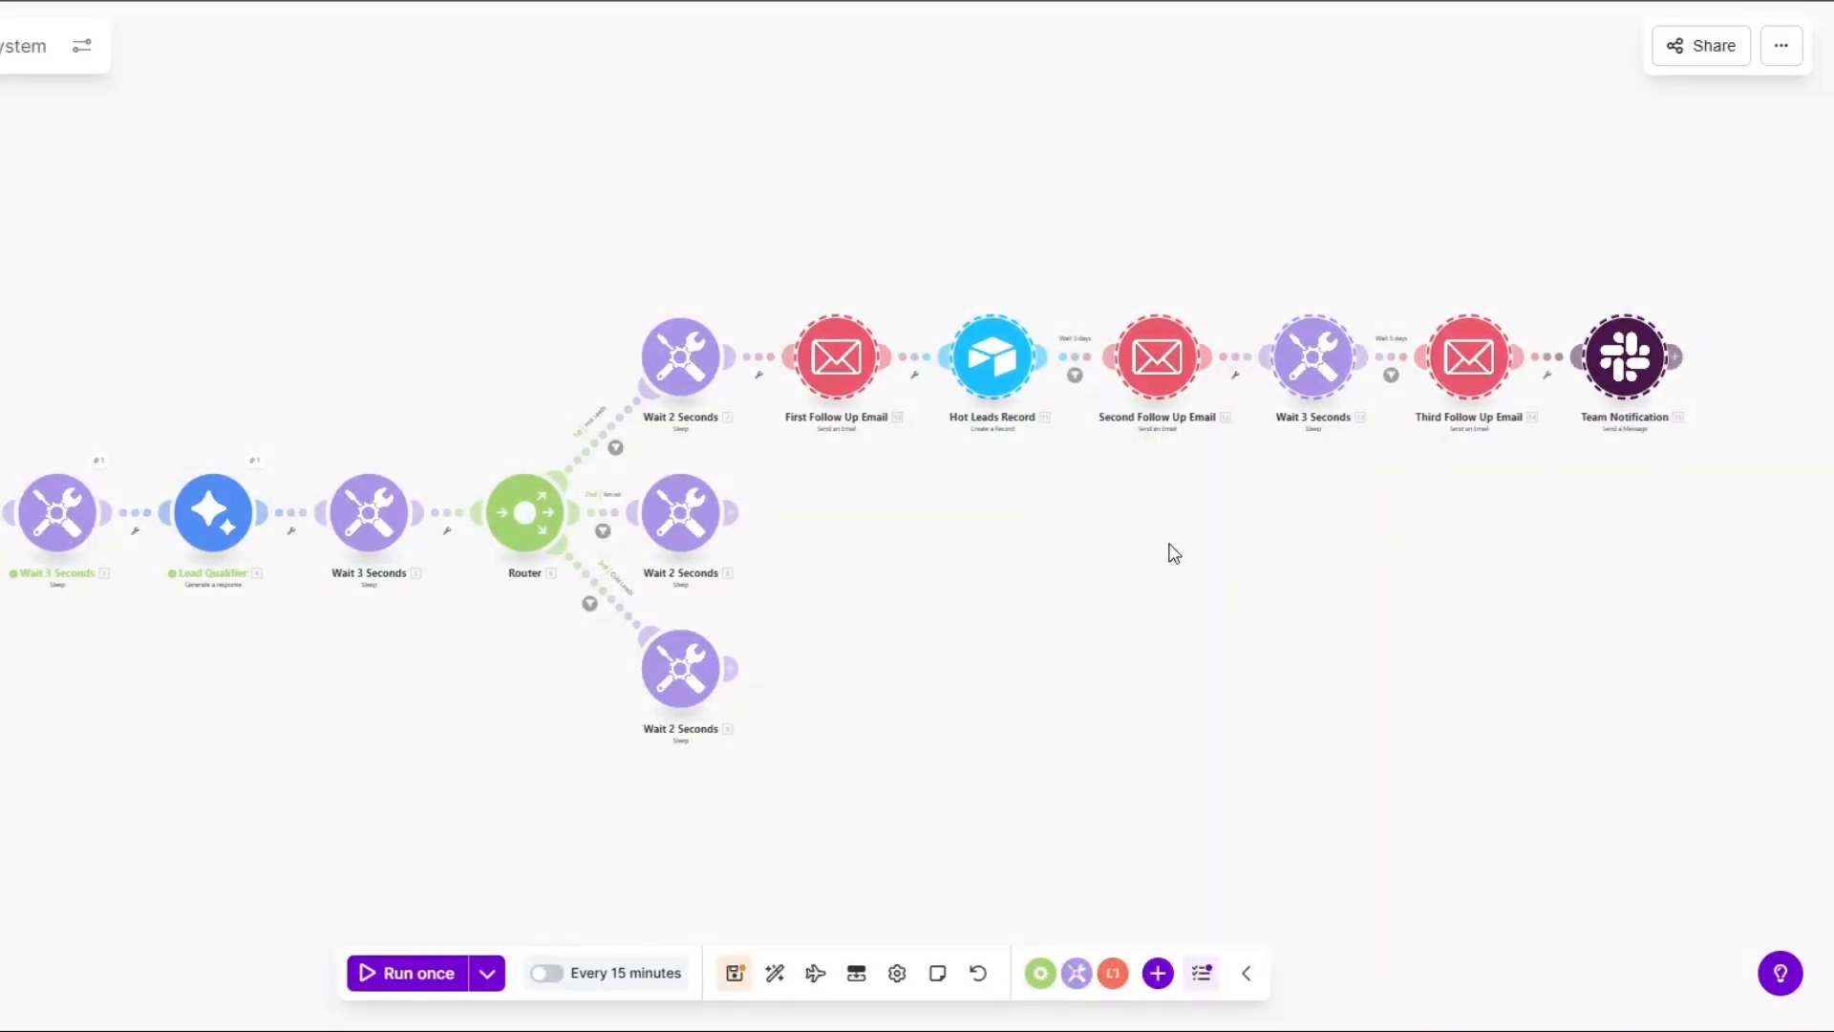
right_click(1094, 559)
click(1154, 616)
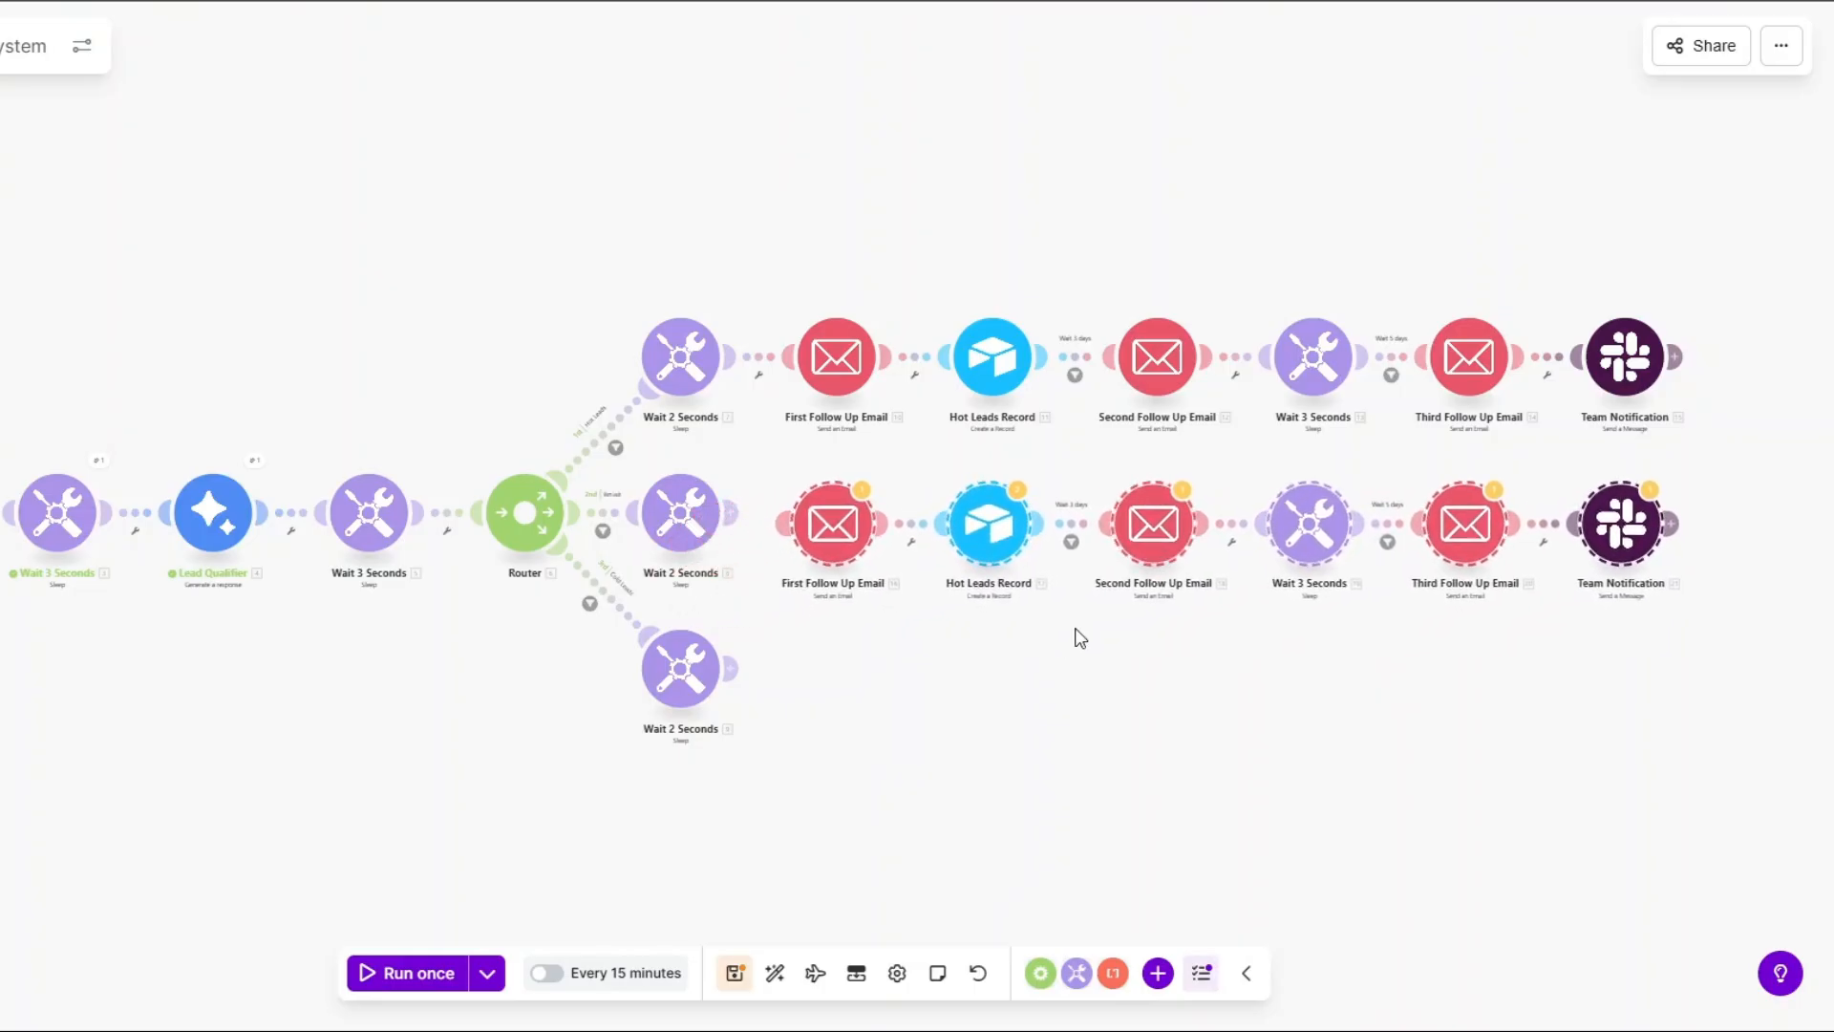
right_click(999, 554)
click(1044, 585)
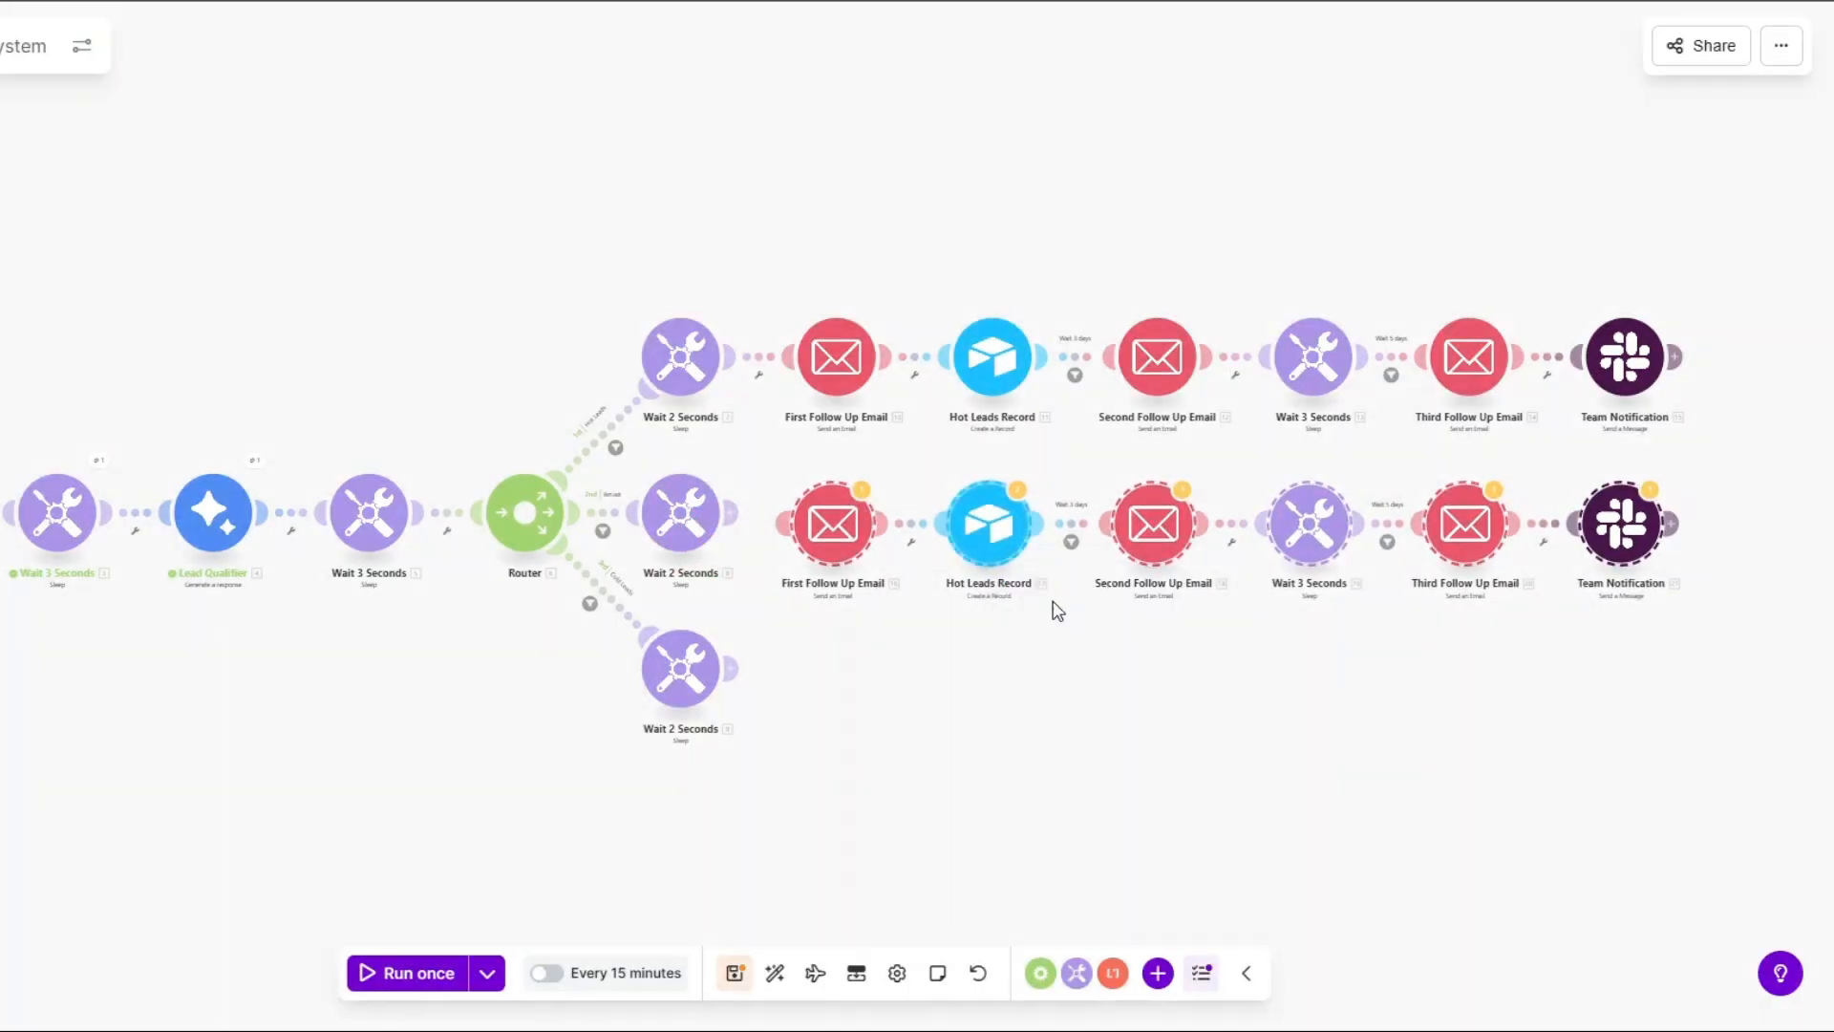
right_click(1030, 616)
click(1091, 673)
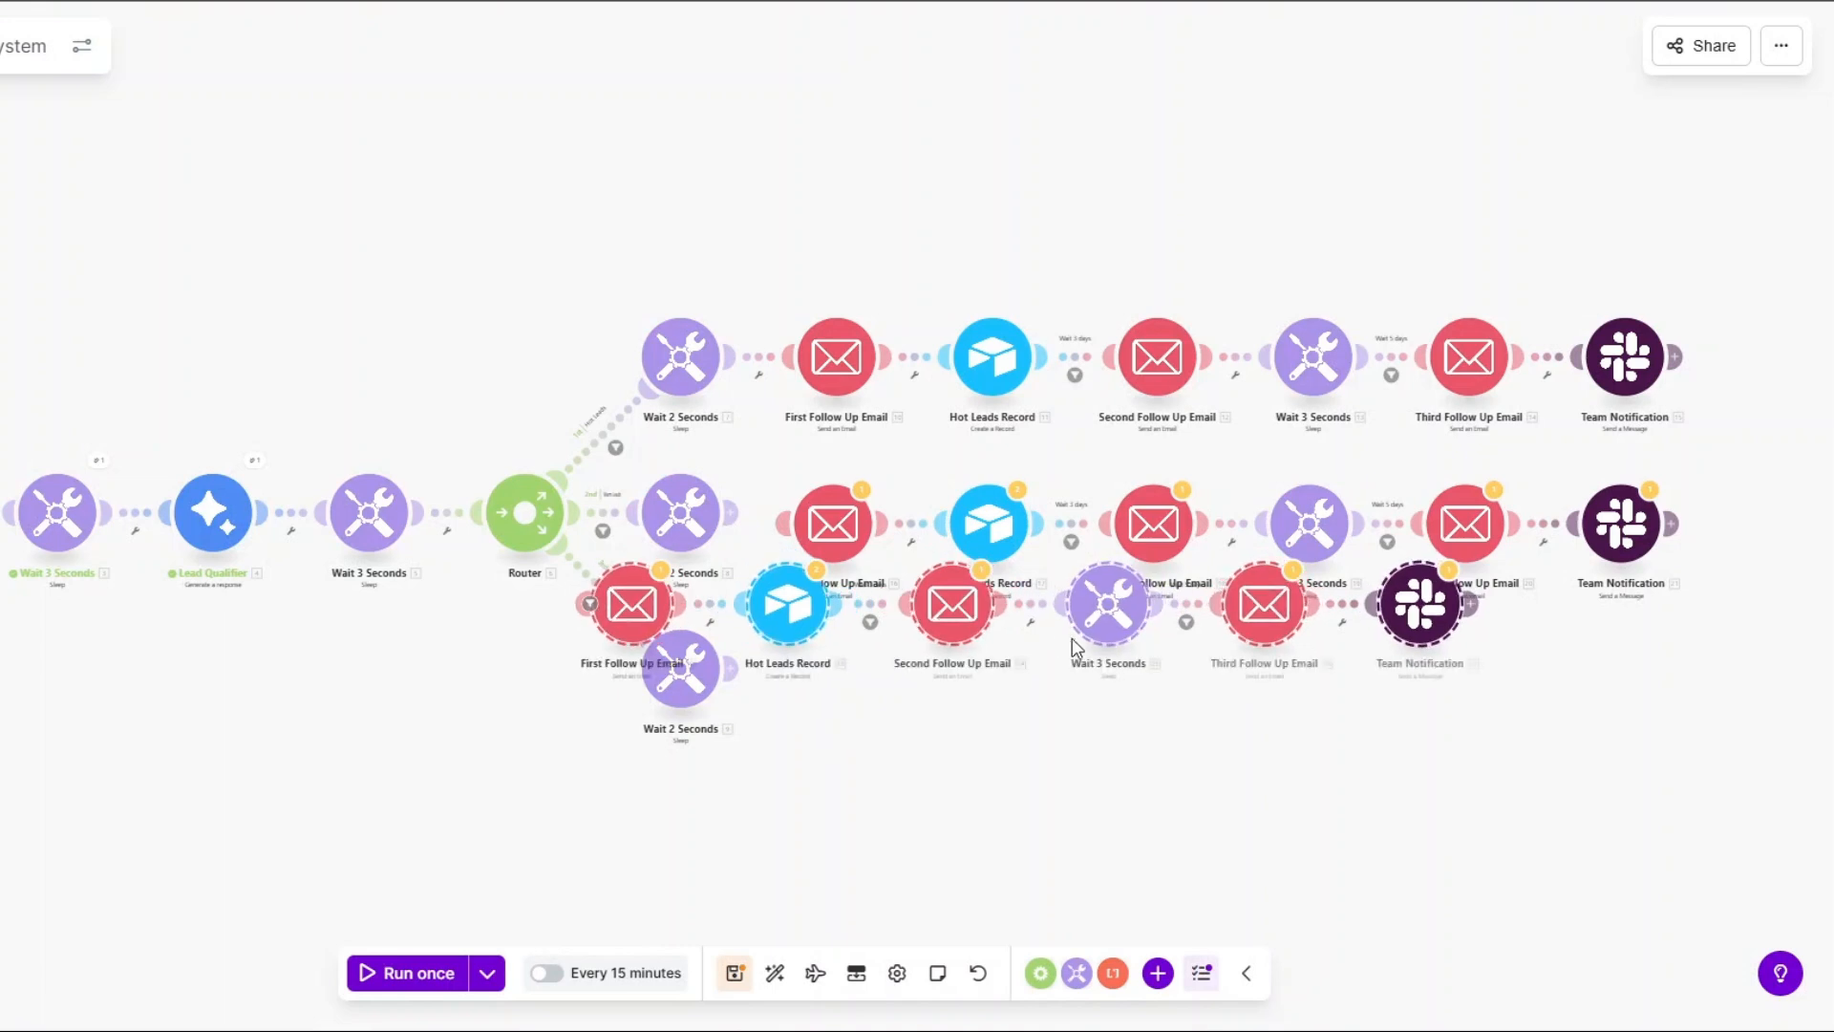
Position the copies and link the middle and bottom Wait 2 Seconds modules to them.
drag(1109, 619, 1307, 690)
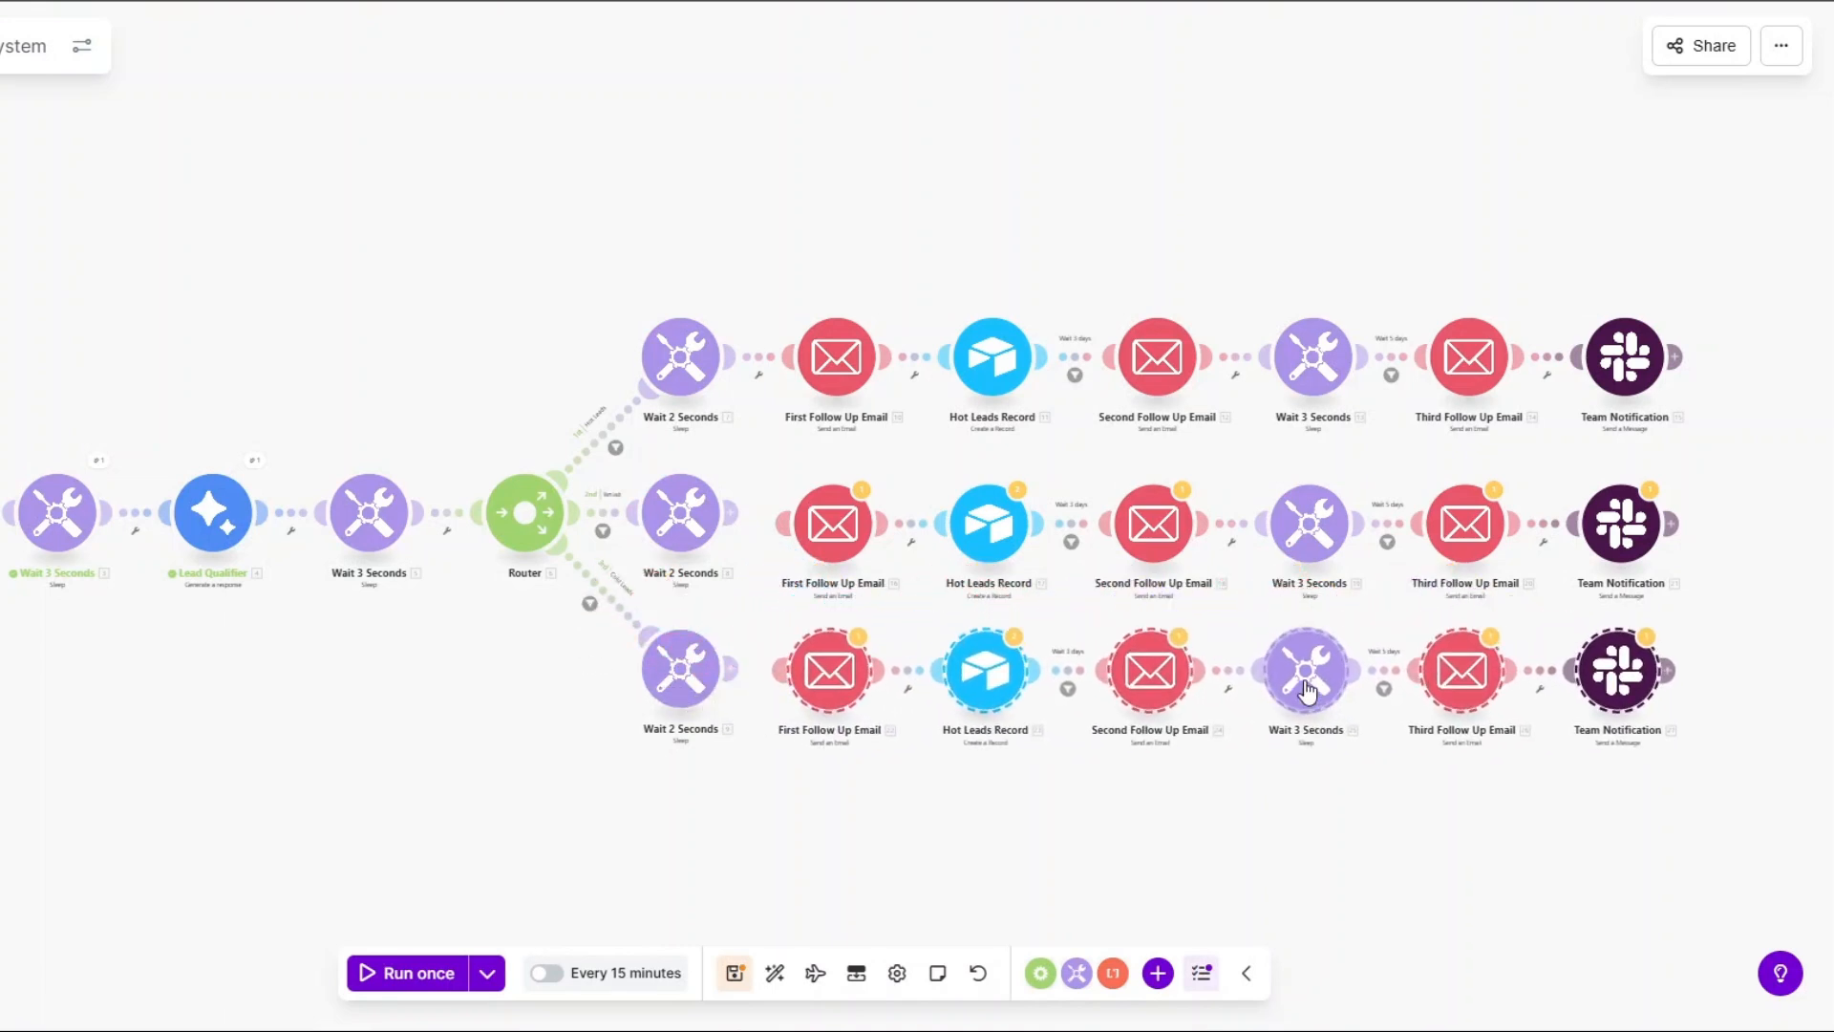
drag(732, 513, 806, 542)
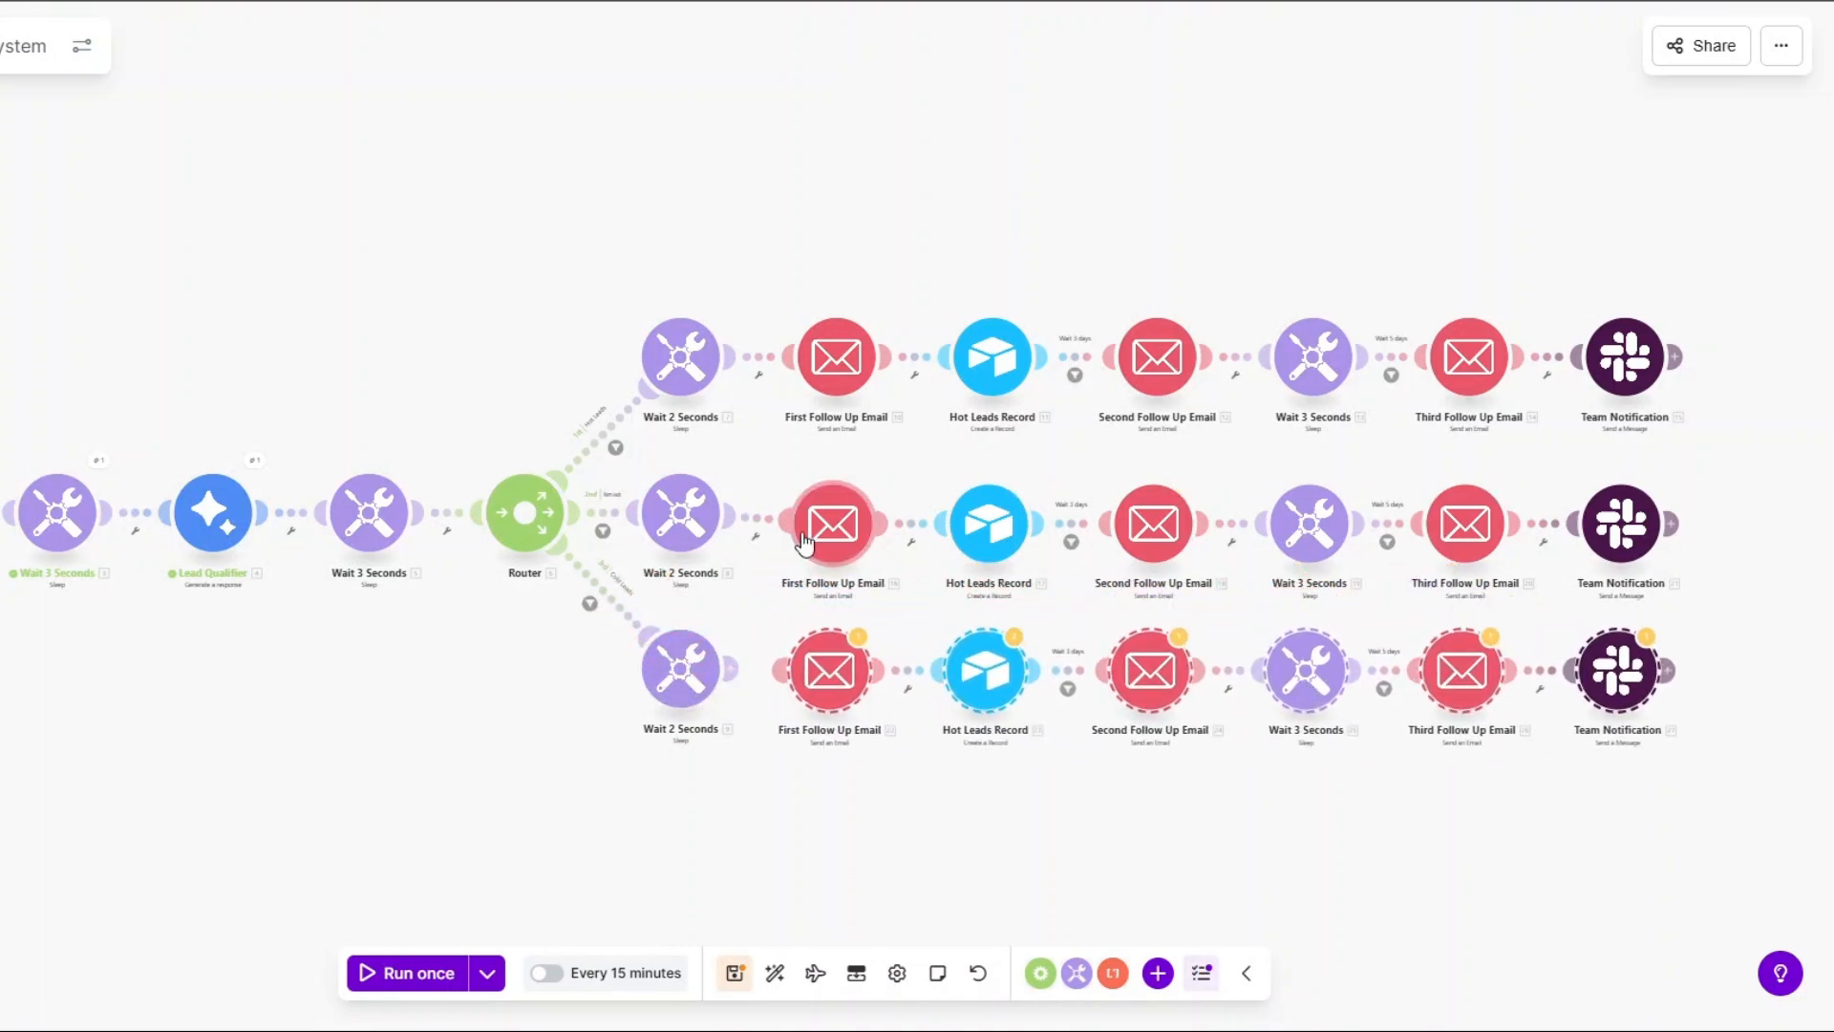
drag(732, 668, 815, 684)
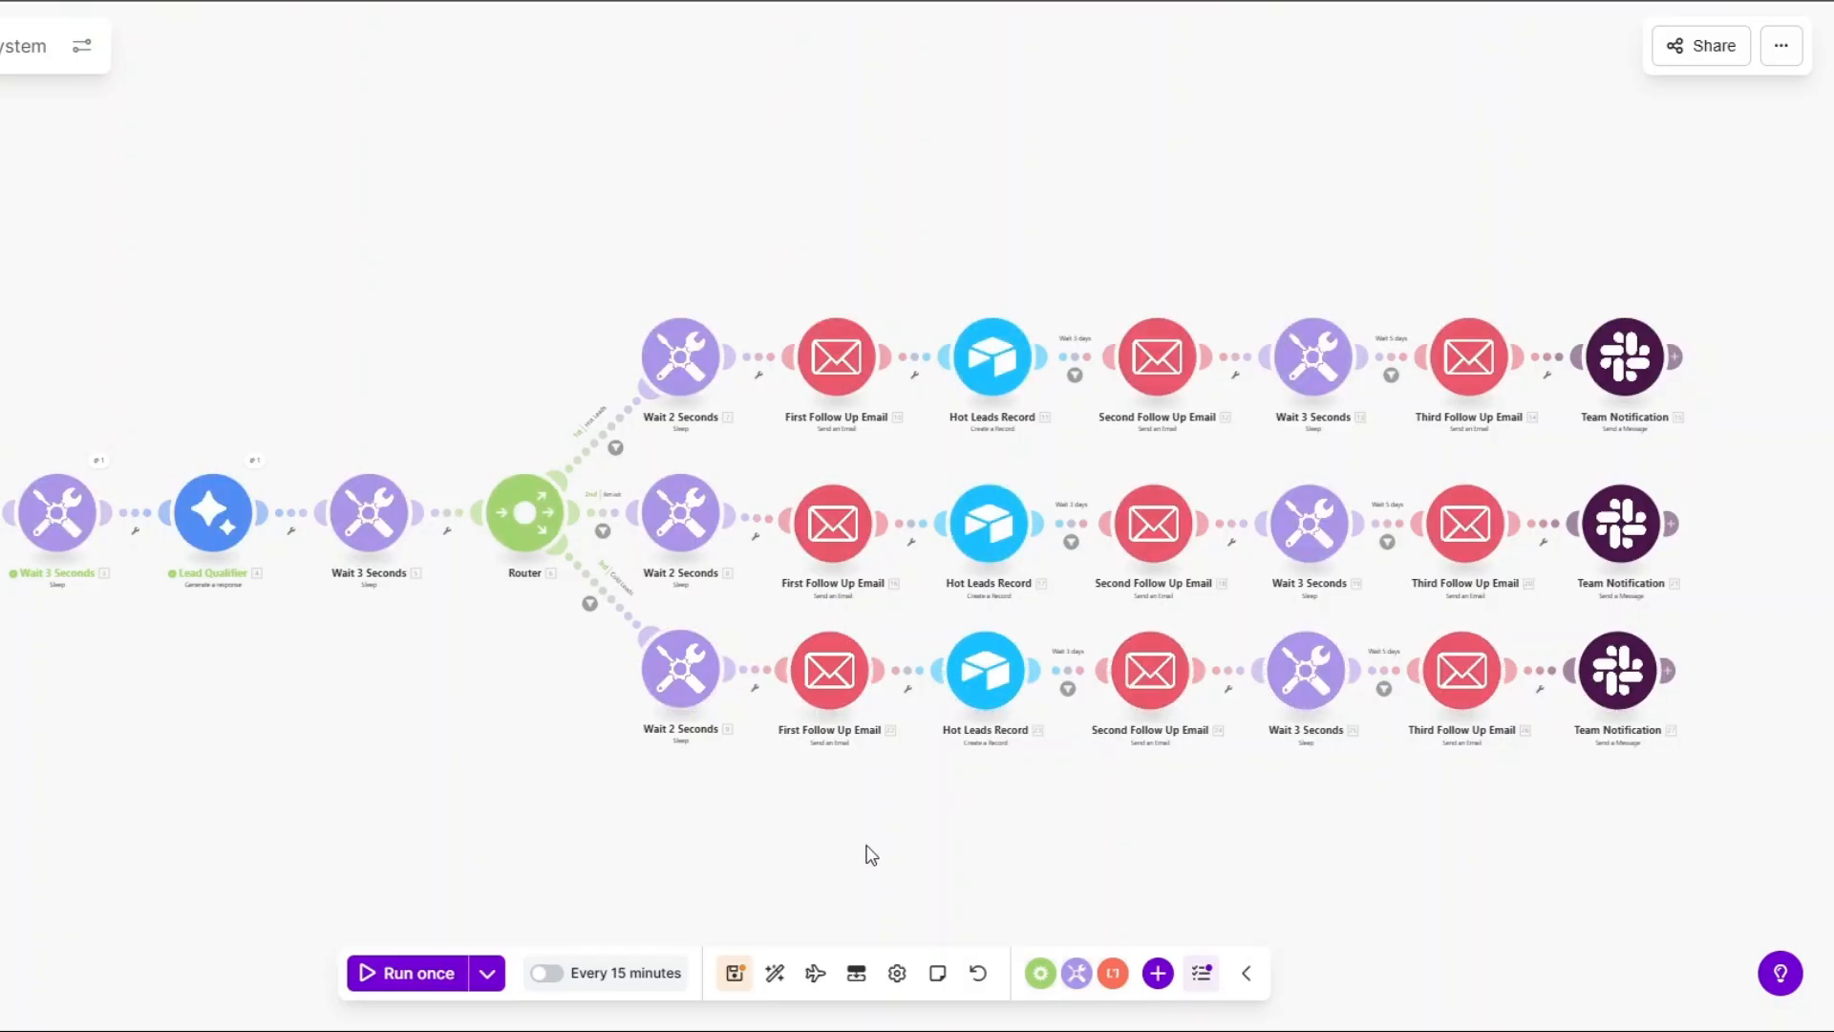
Save the scenario and auto-align all modules into evenly spaced rows.
click(735, 972)
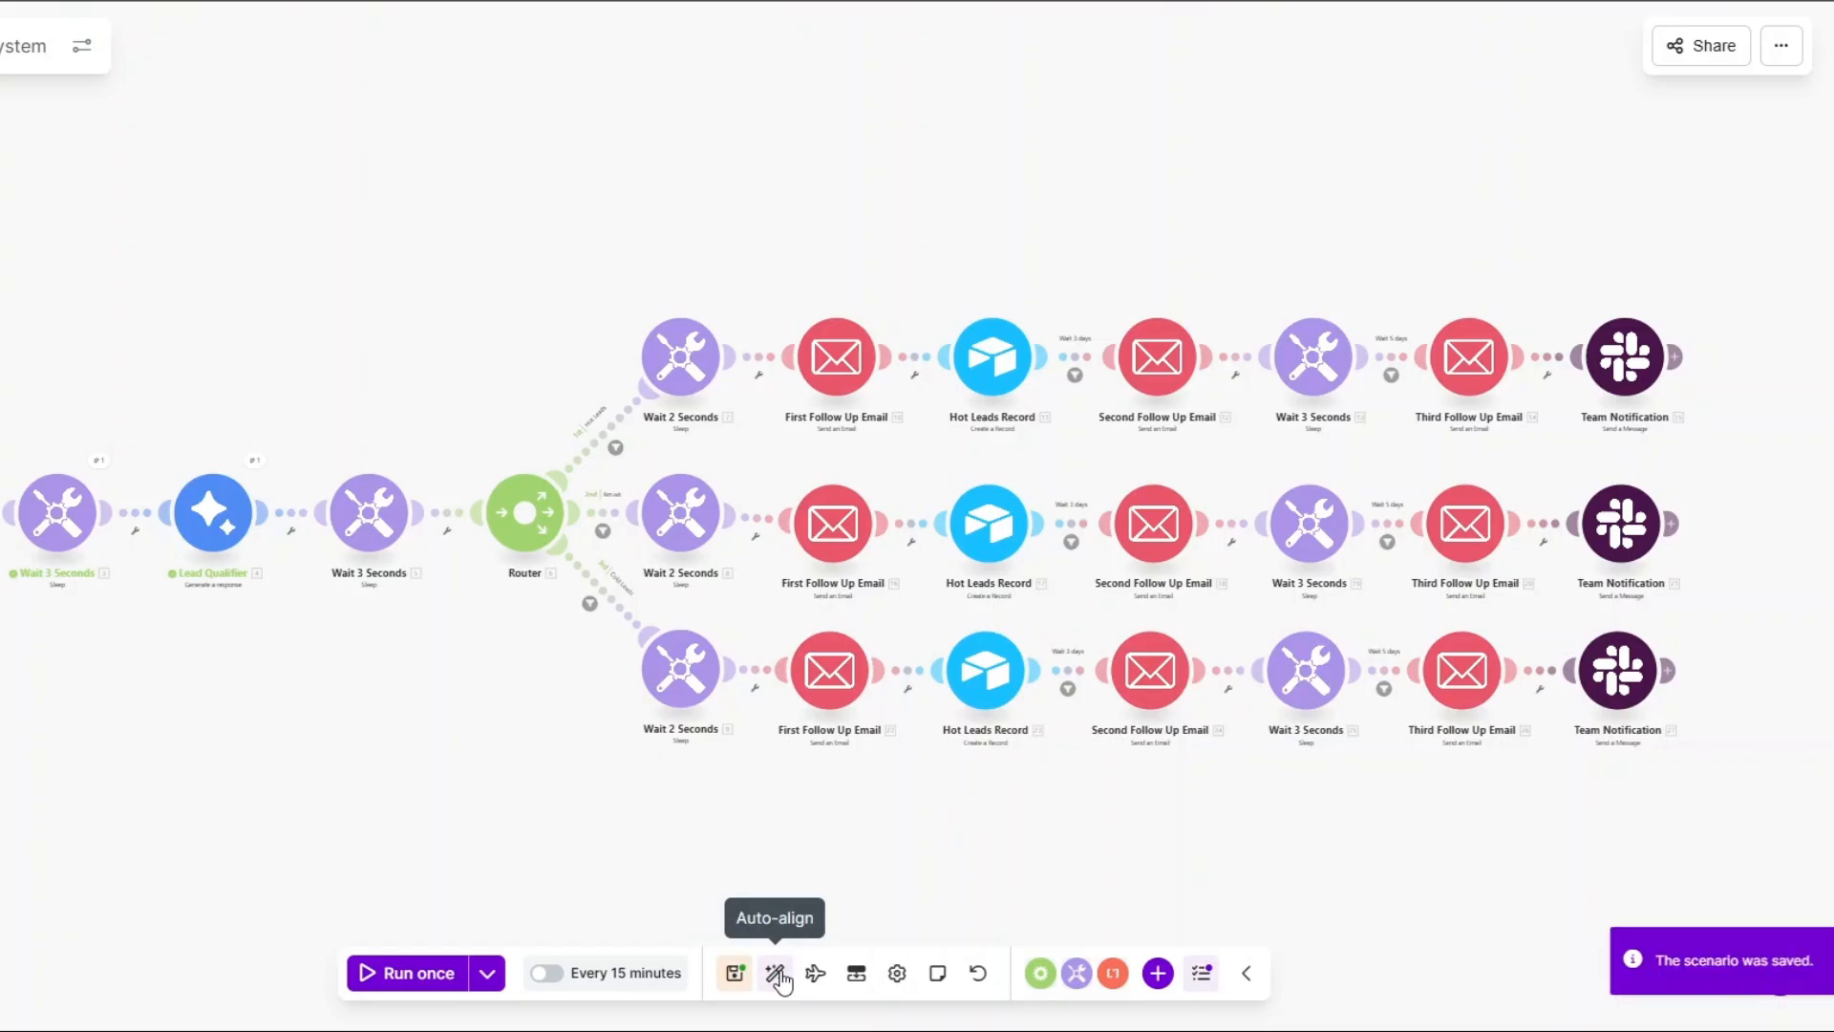
click(776, 972)
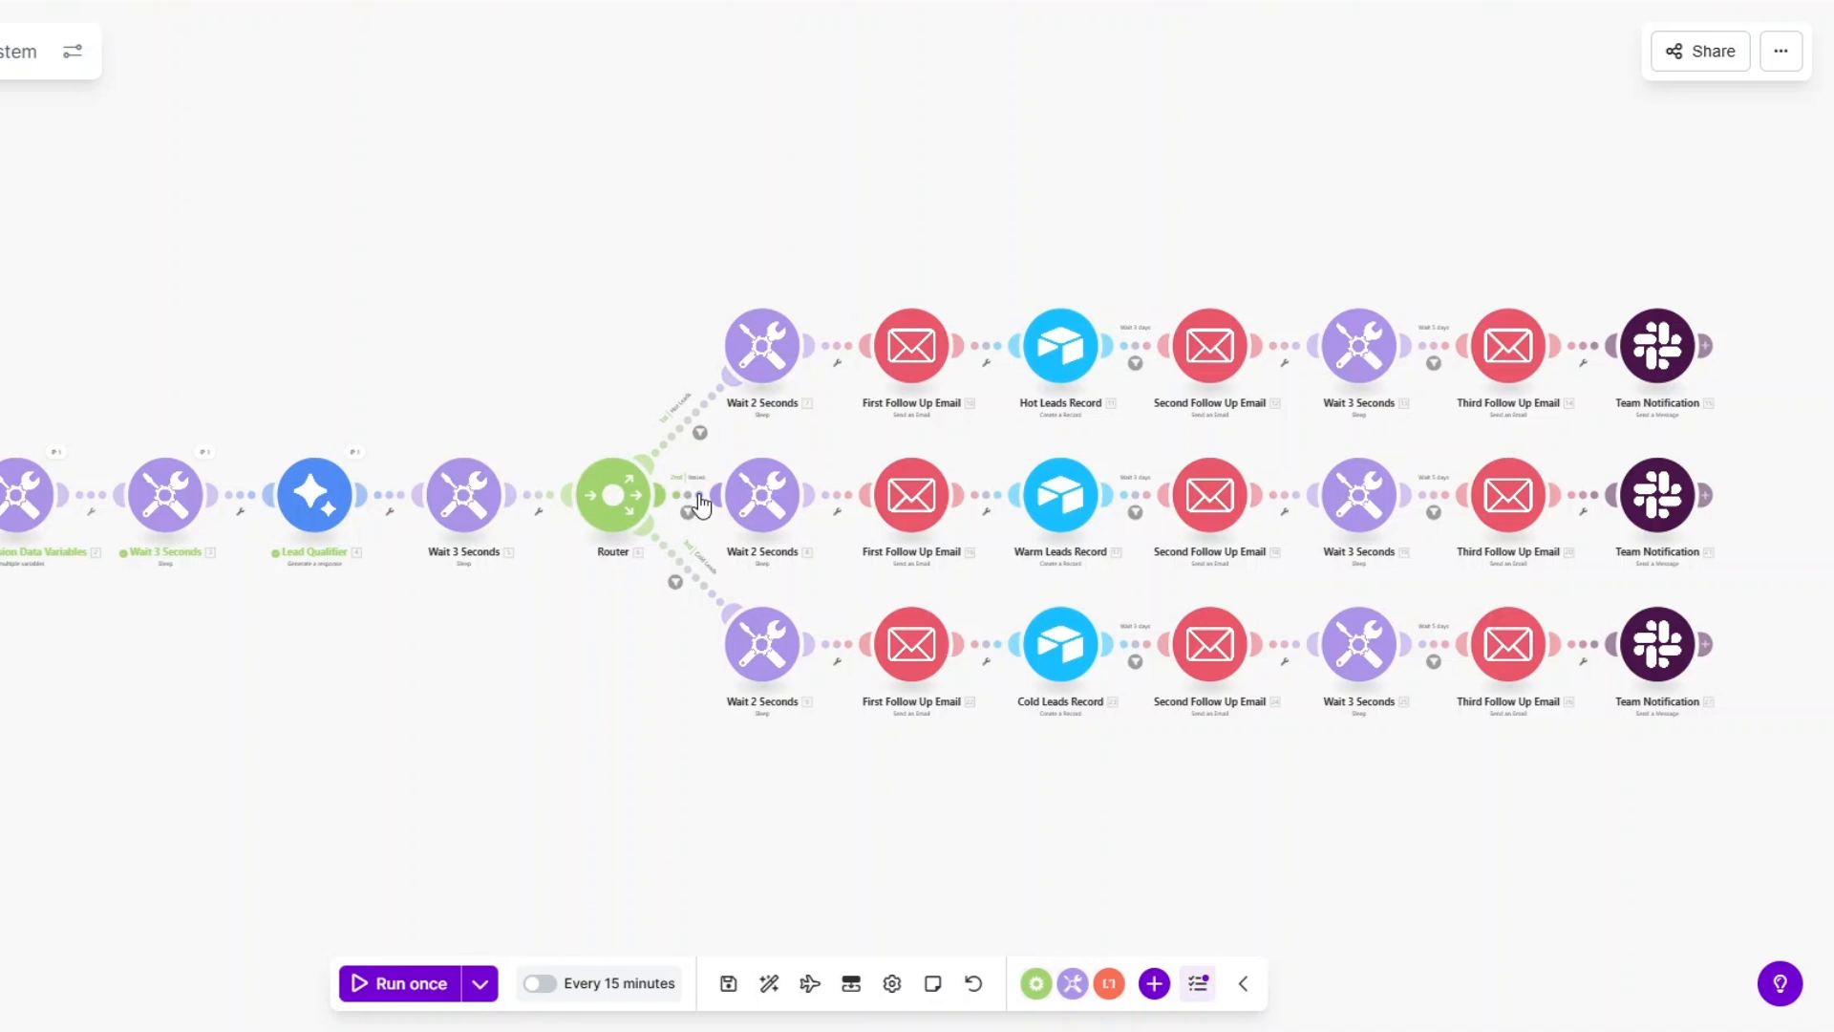
click(924, 514)
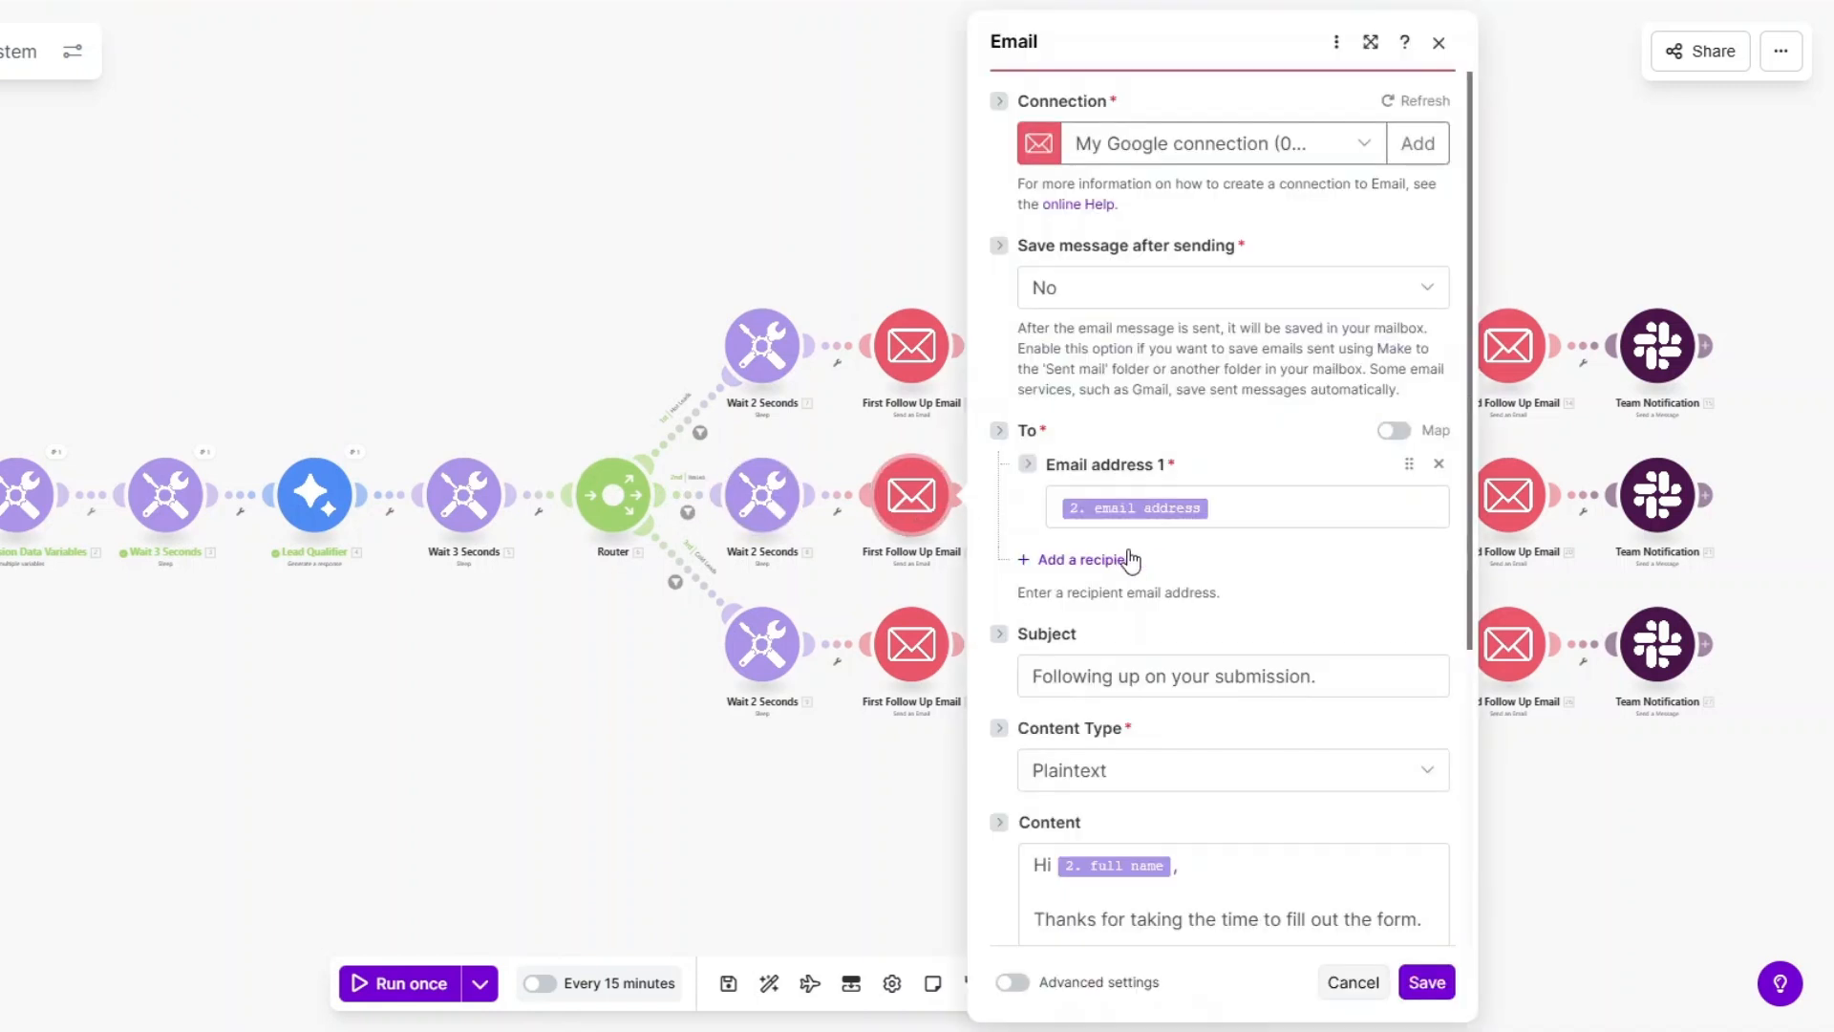
scroll(1278, 593, down, 5)
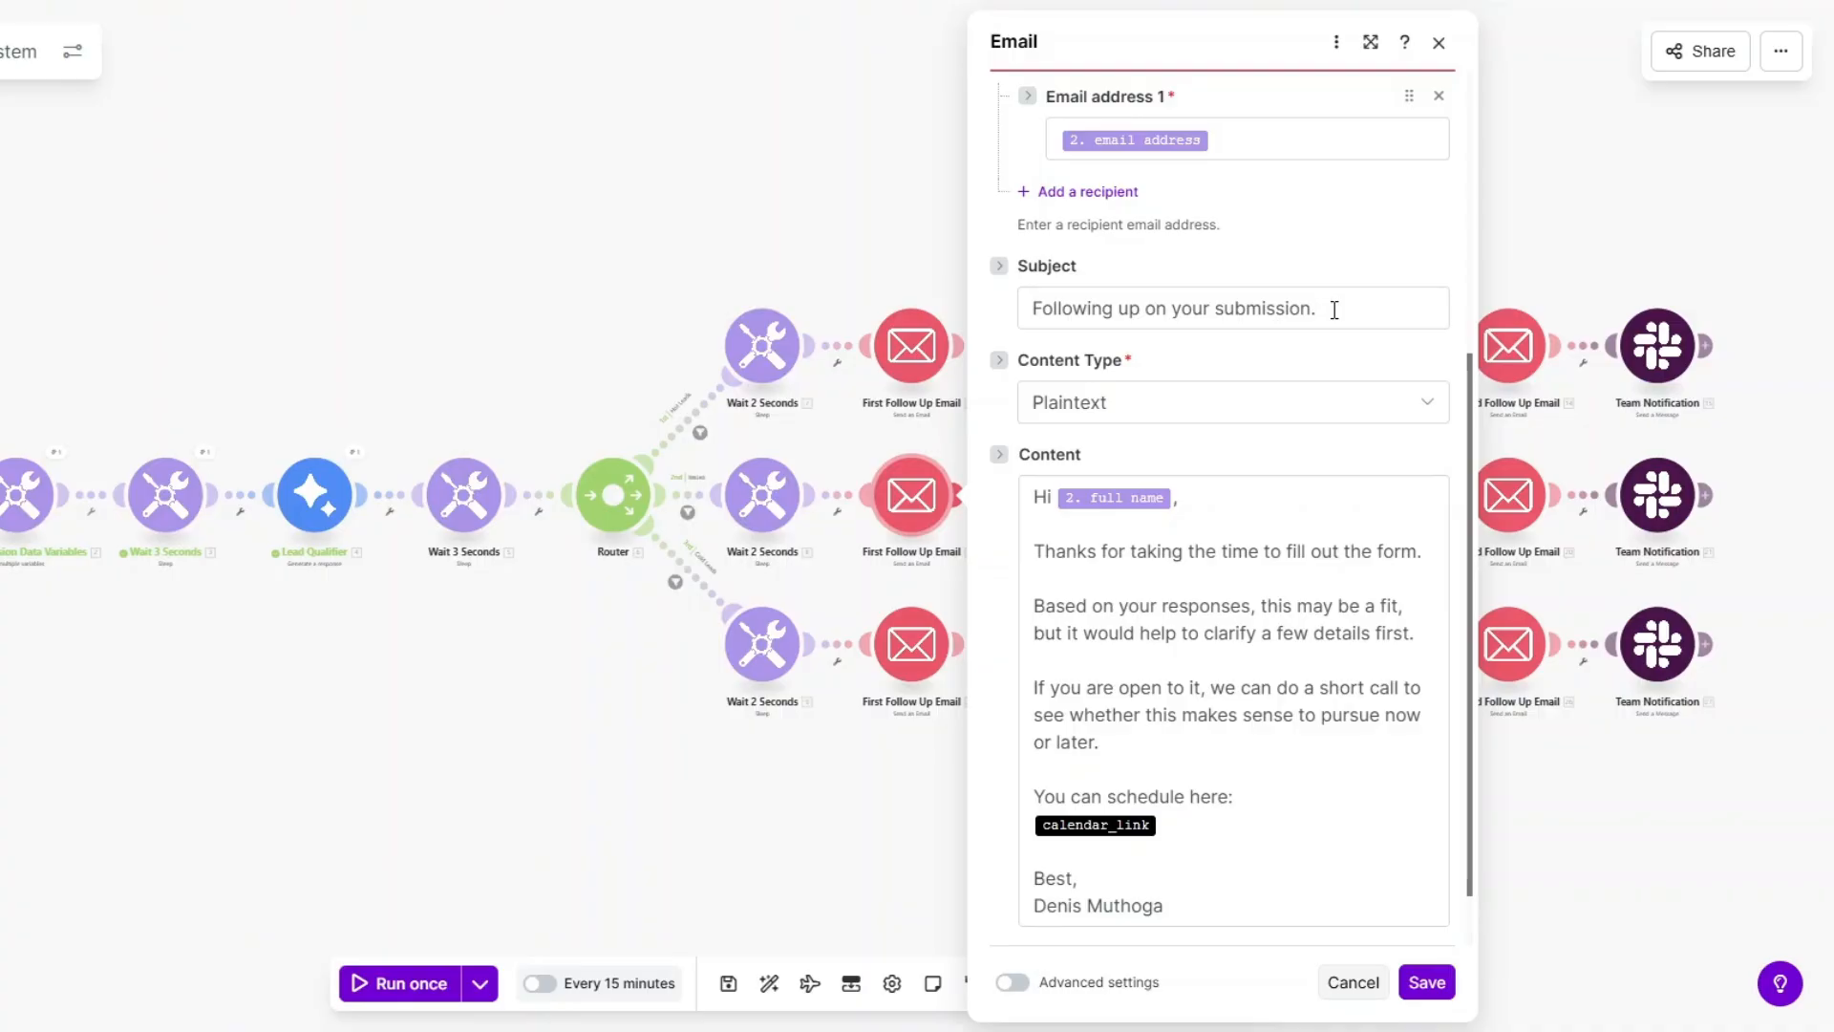
click(1175, 530)
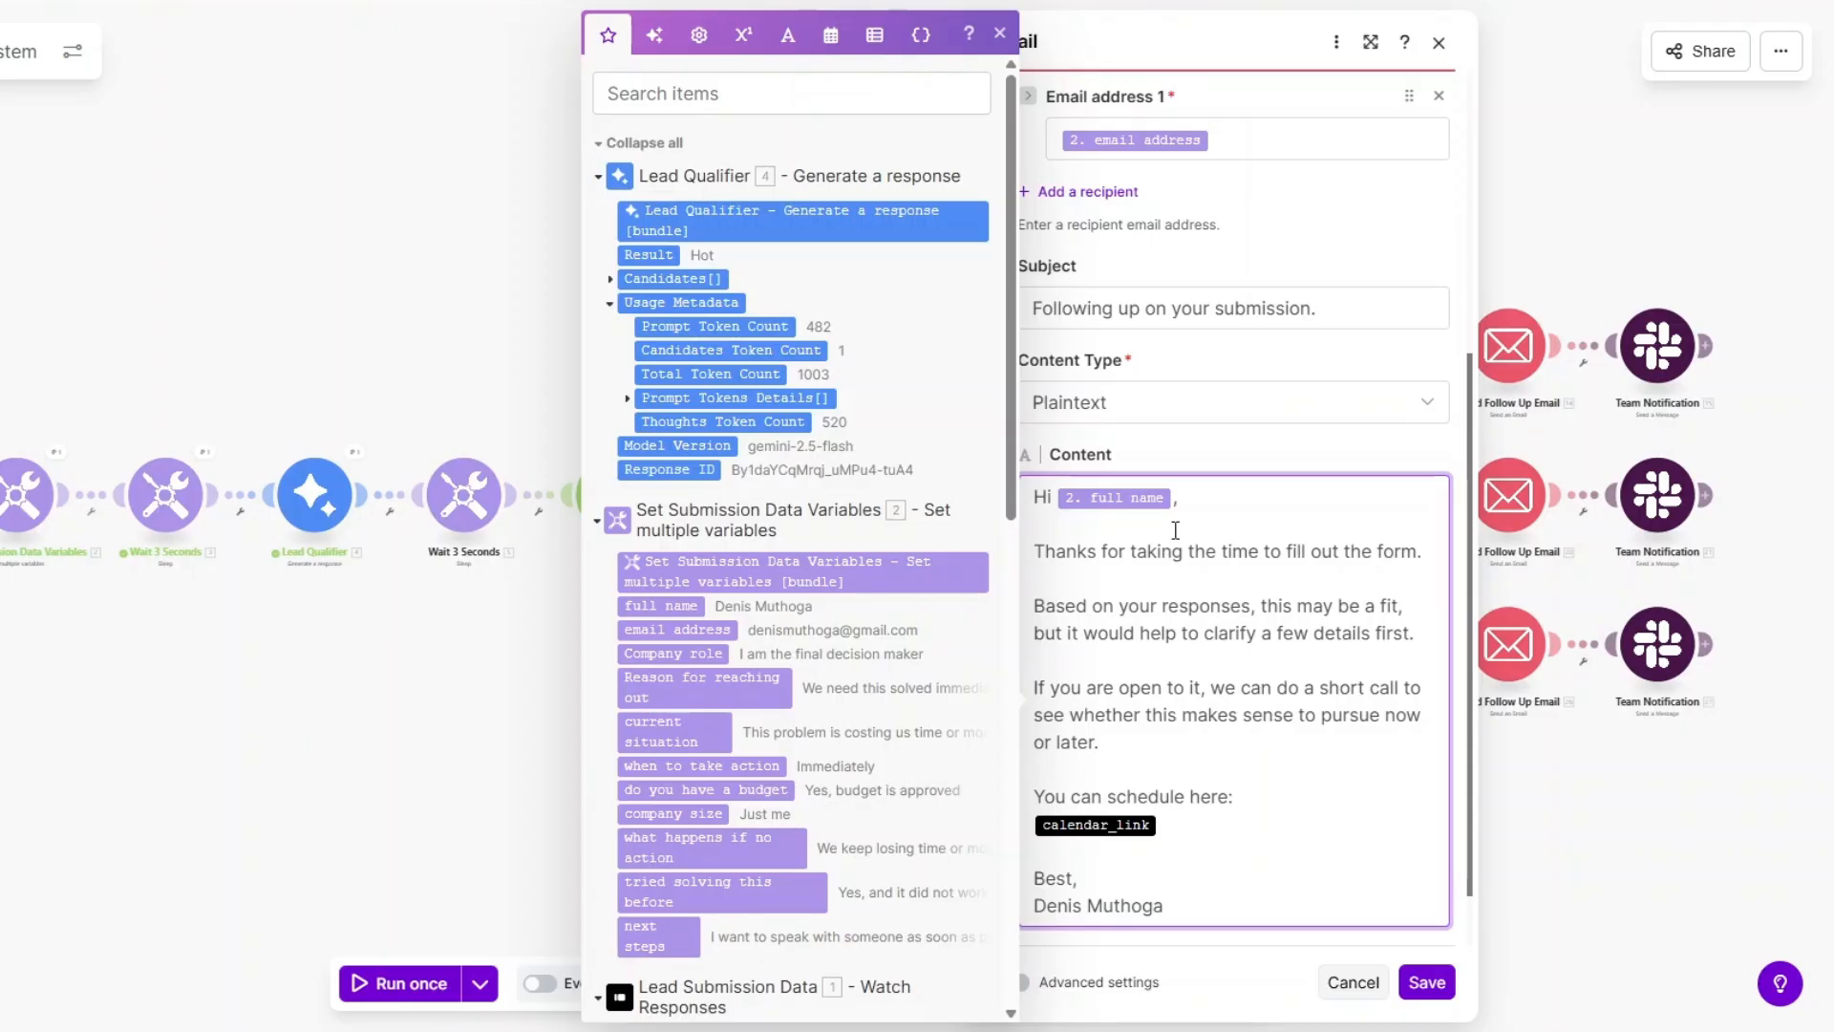
scroll(1184, 574, down, 2)
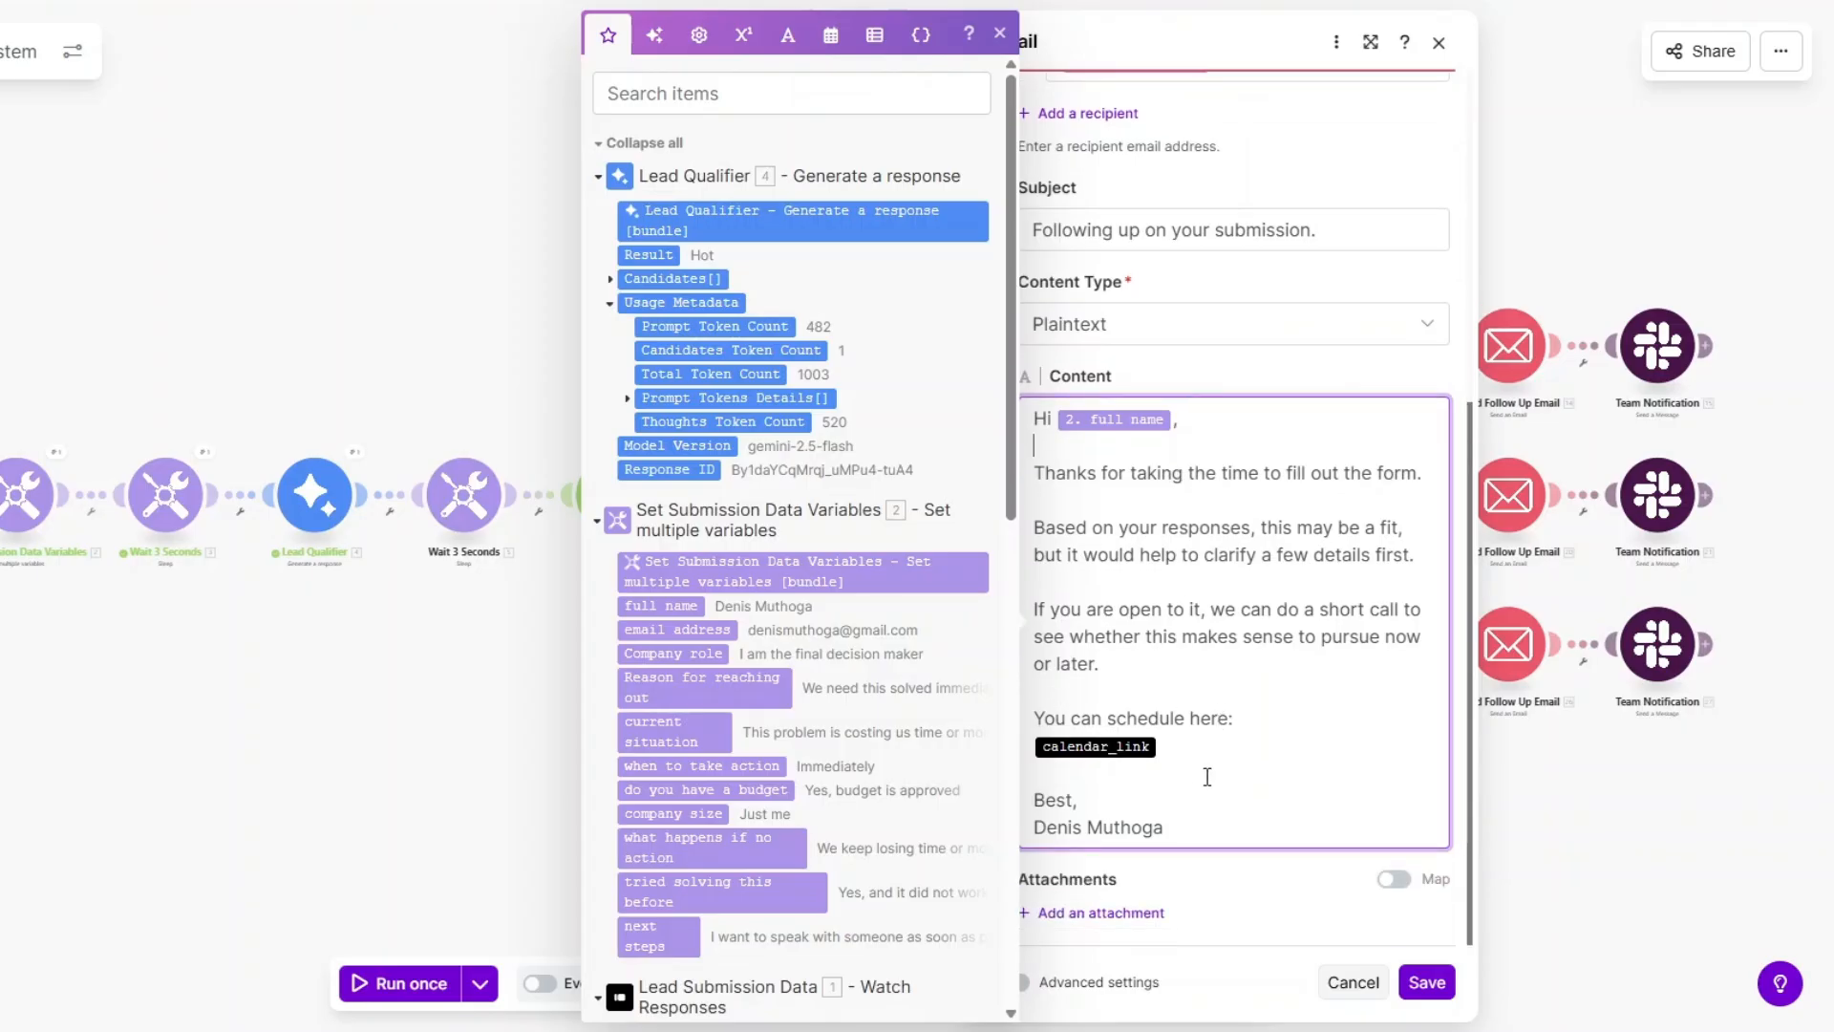
click(1425, 982)
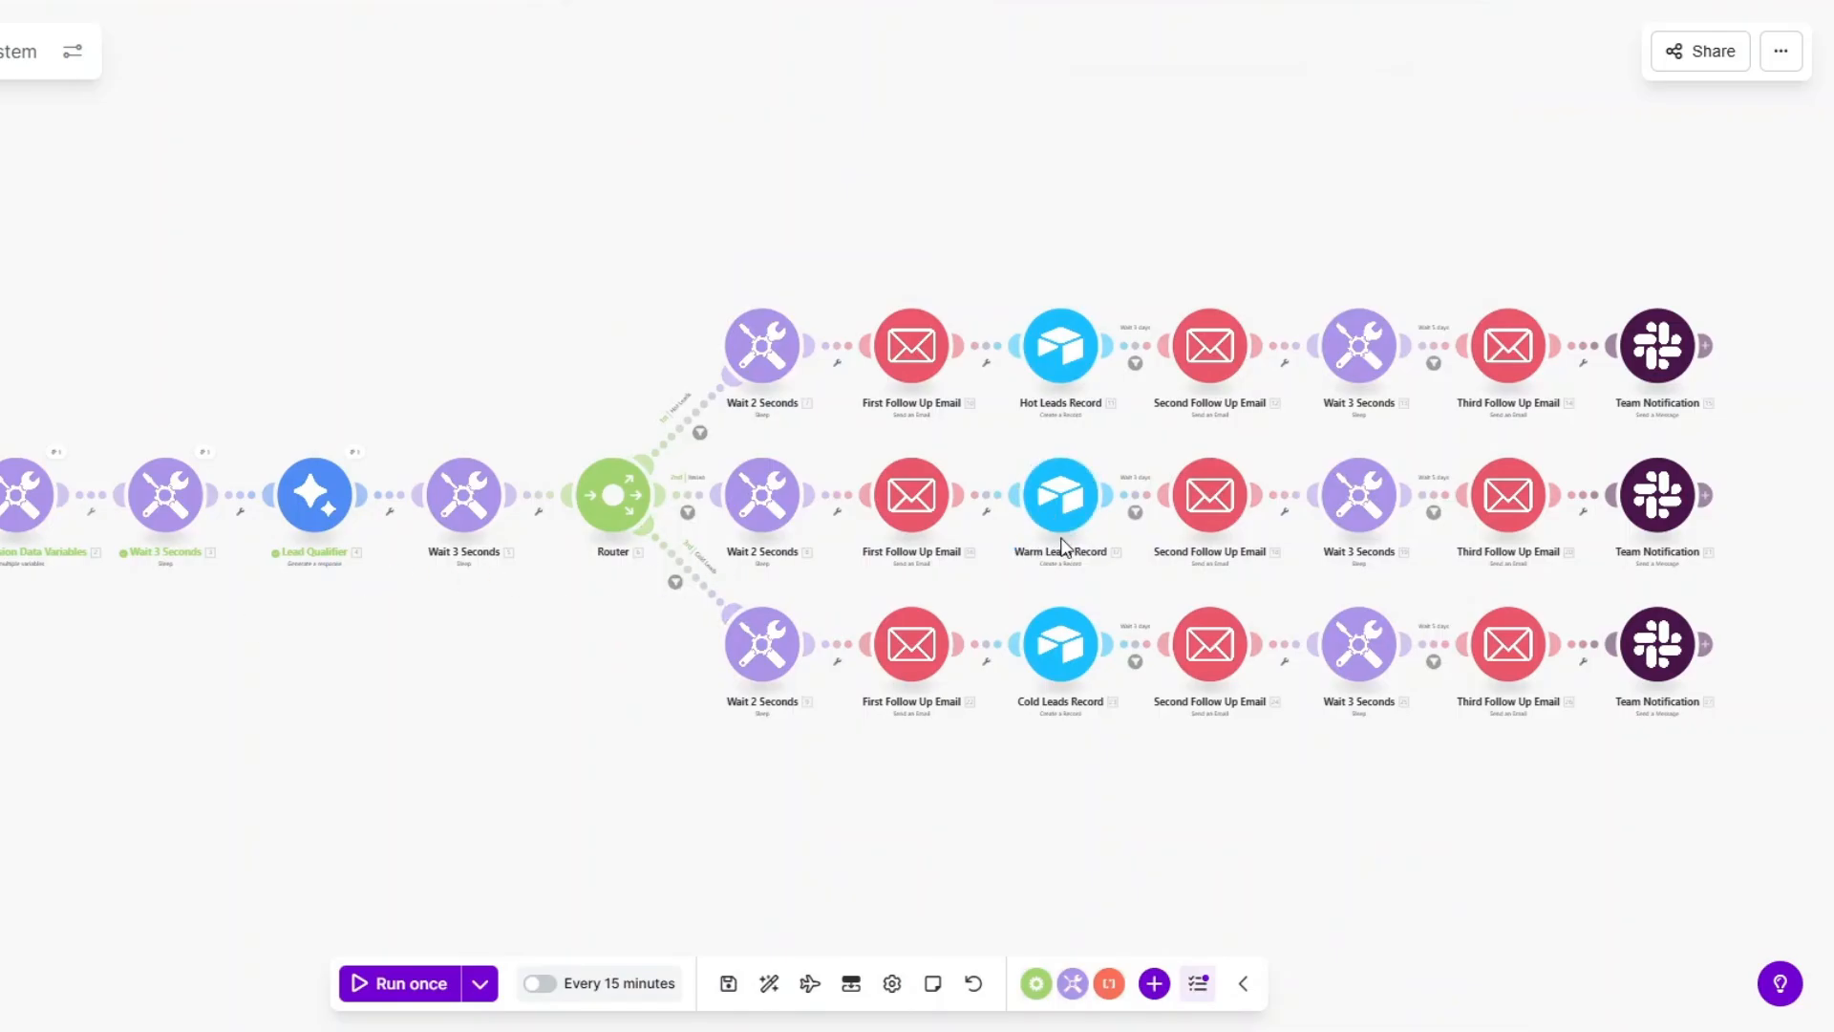
click(1059, 497)
click(1208, 503)
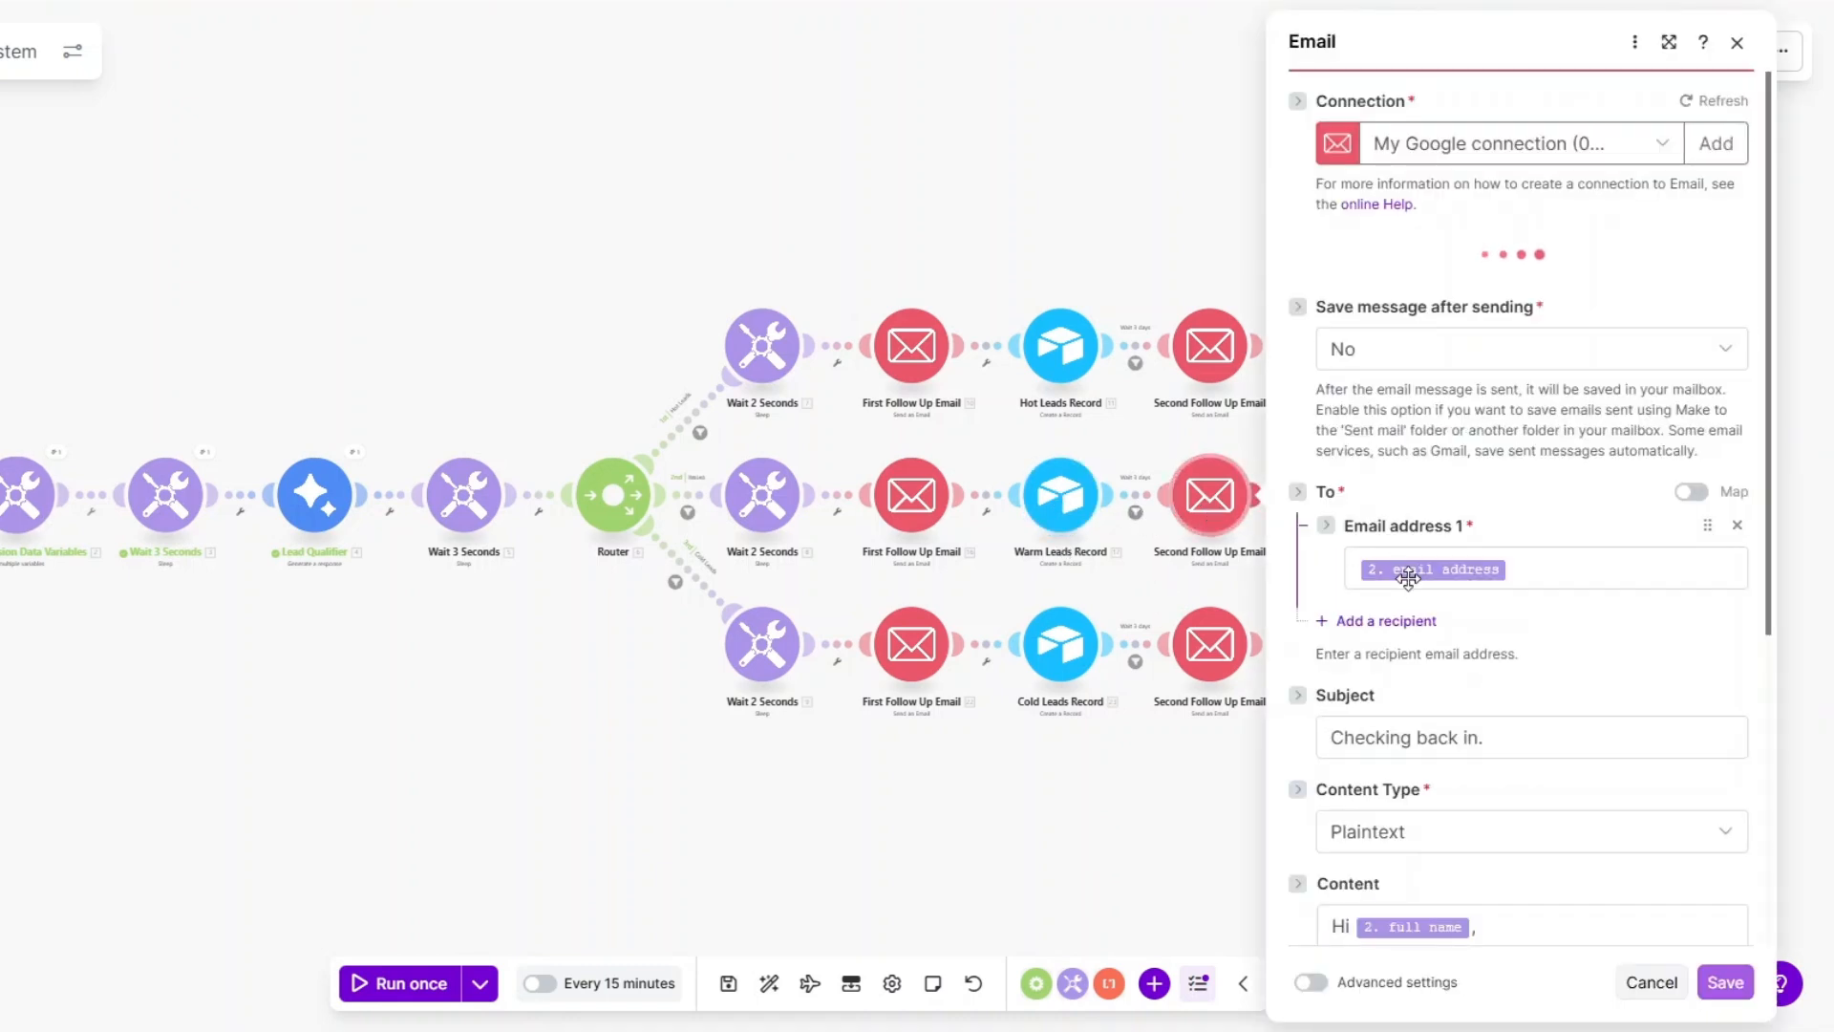
scroll(1409, 583, down, 2)
click(1528, 538)
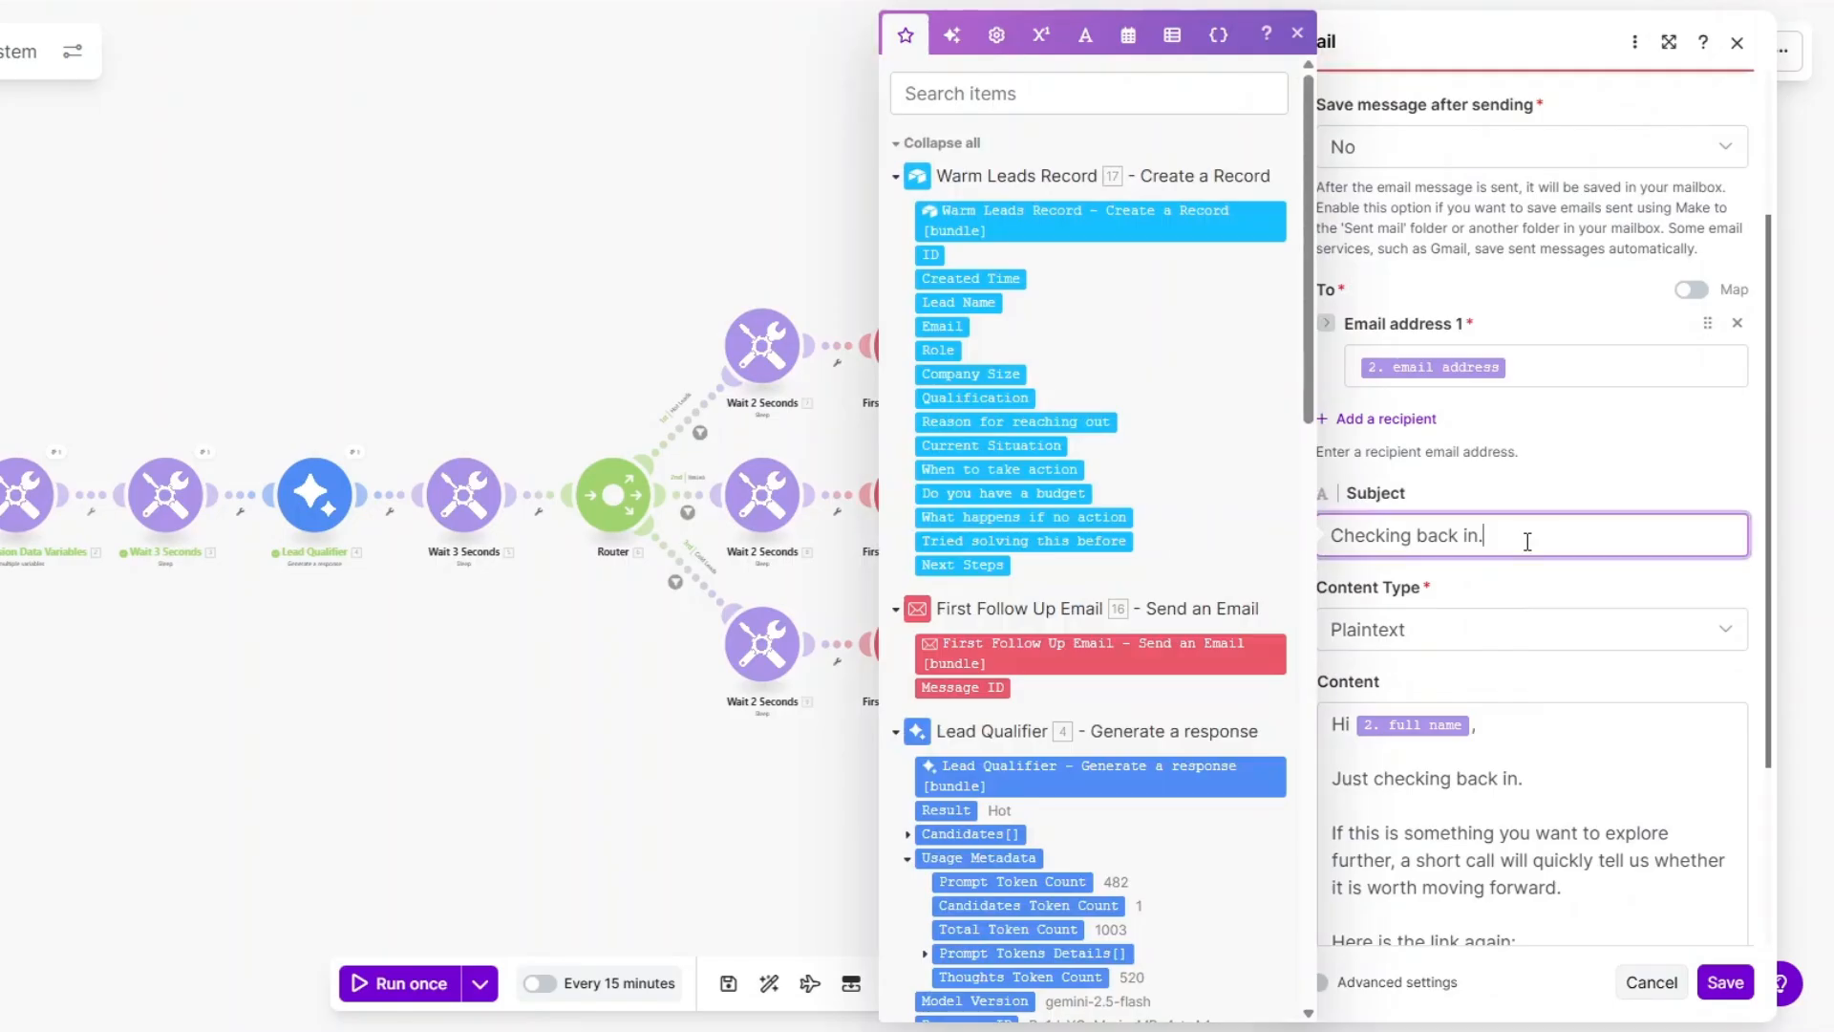
scroll(1510, 632, down, 3)
click(1511, 530)
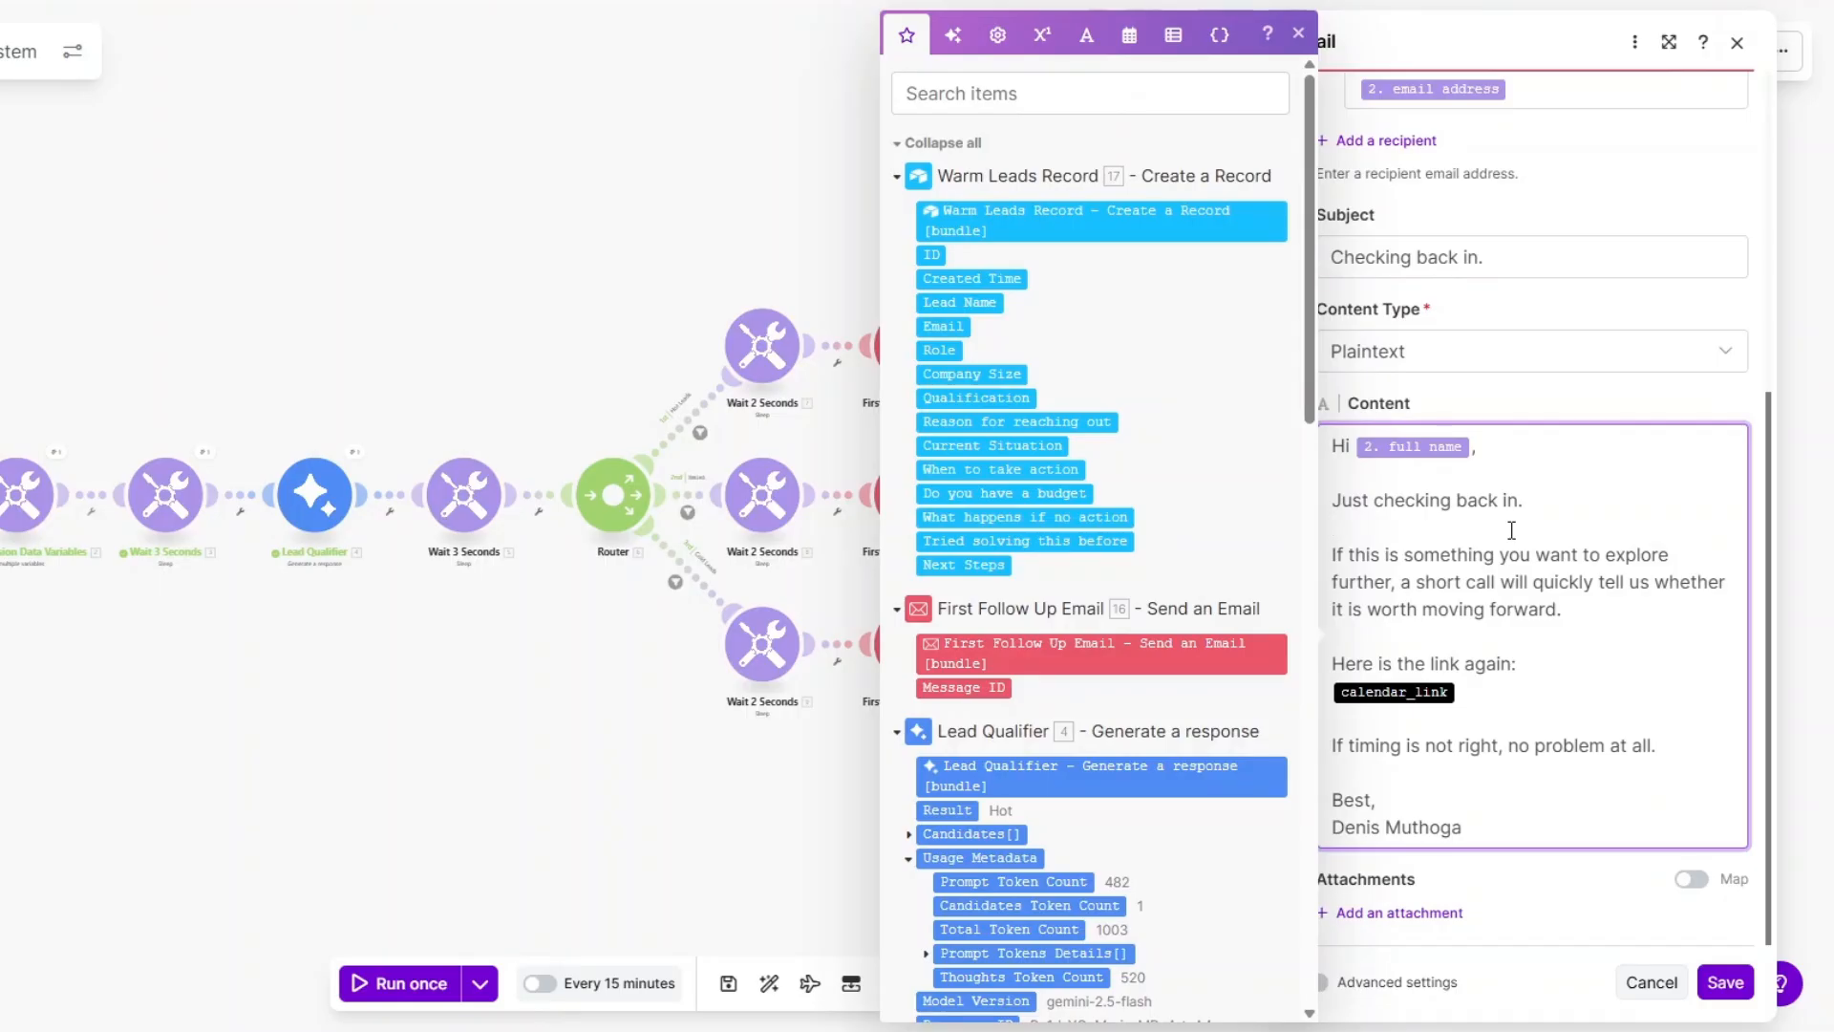
click(1500, 686)
click(1726, 983)
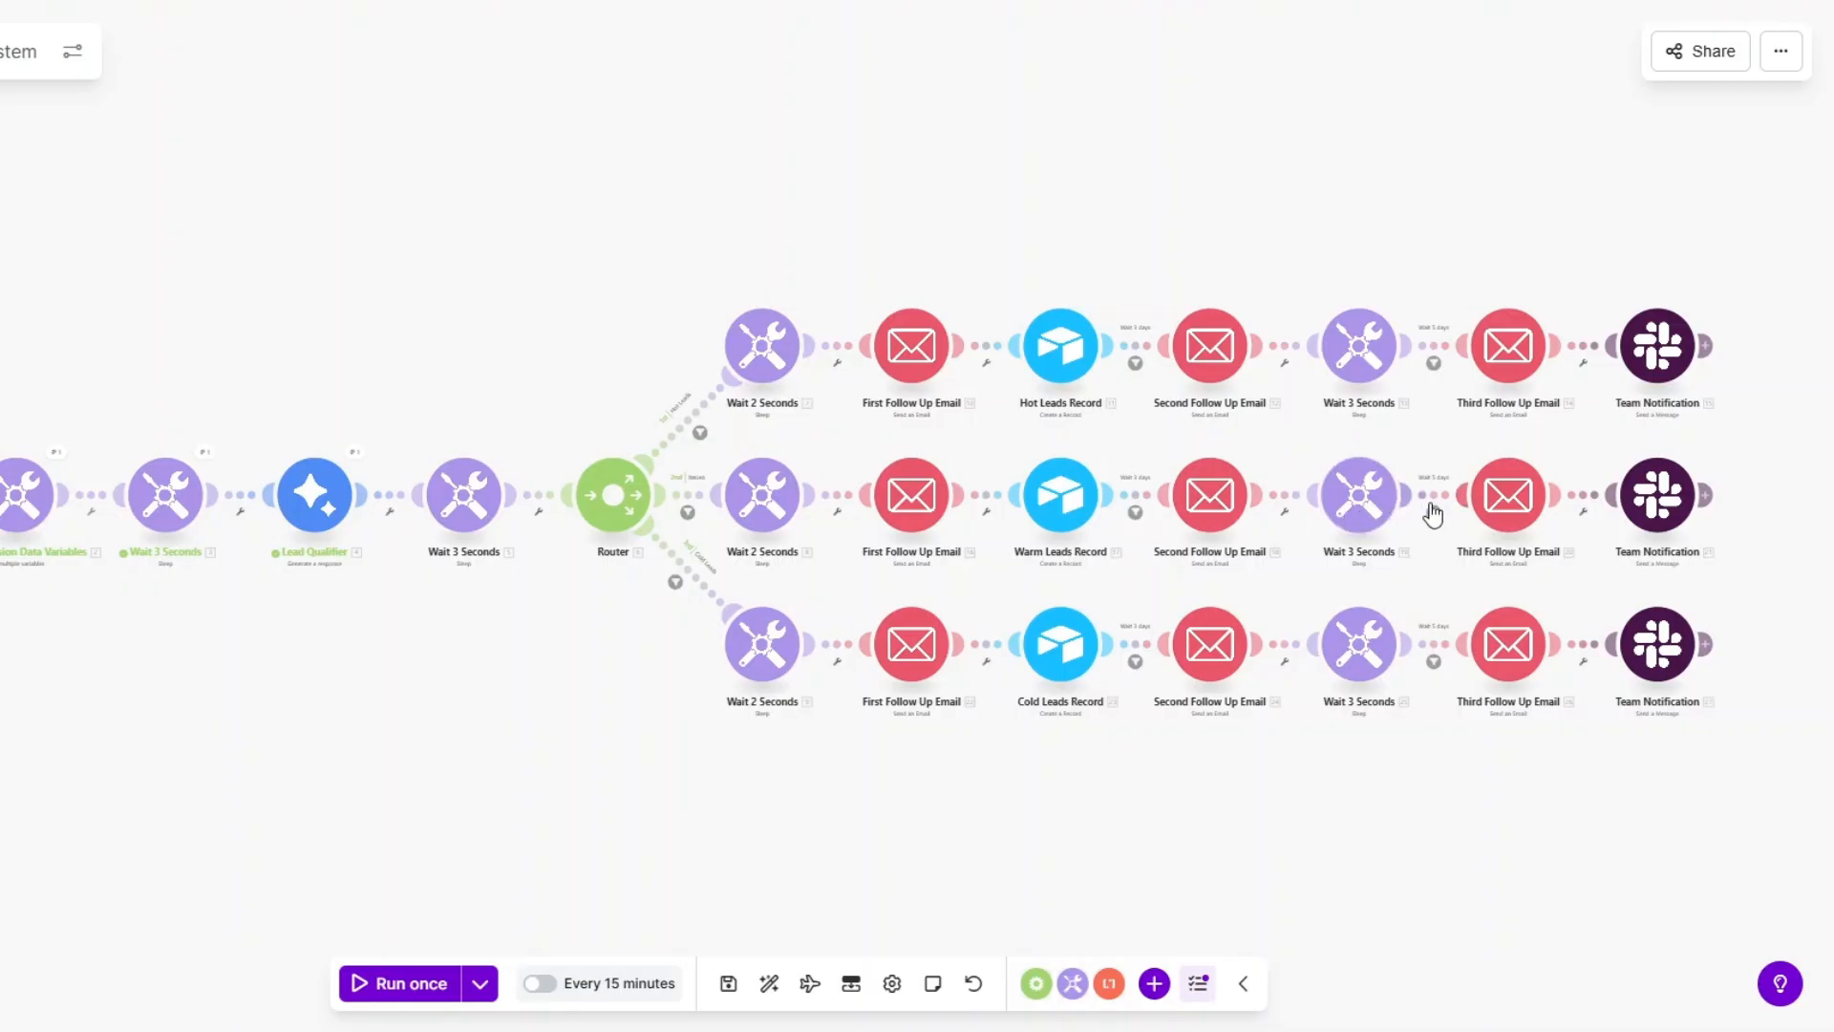
click(1506, 495)
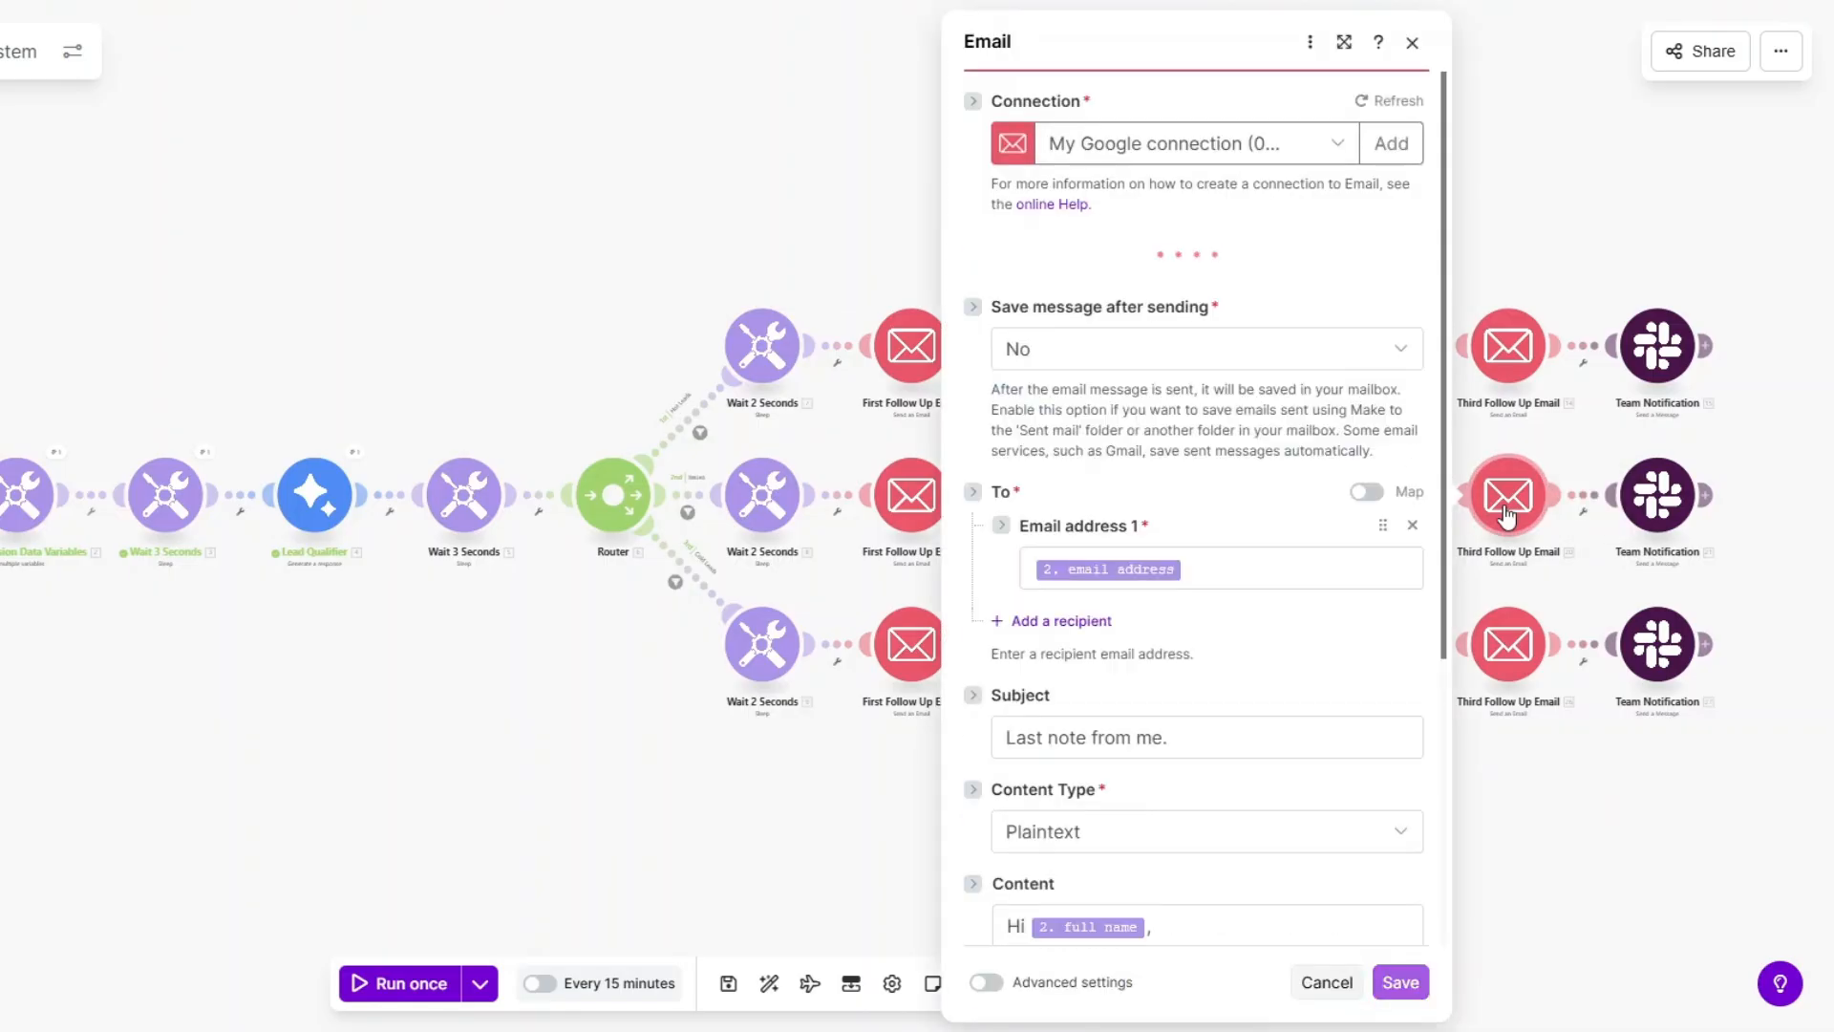
scroll(1238, 554, down, 5)
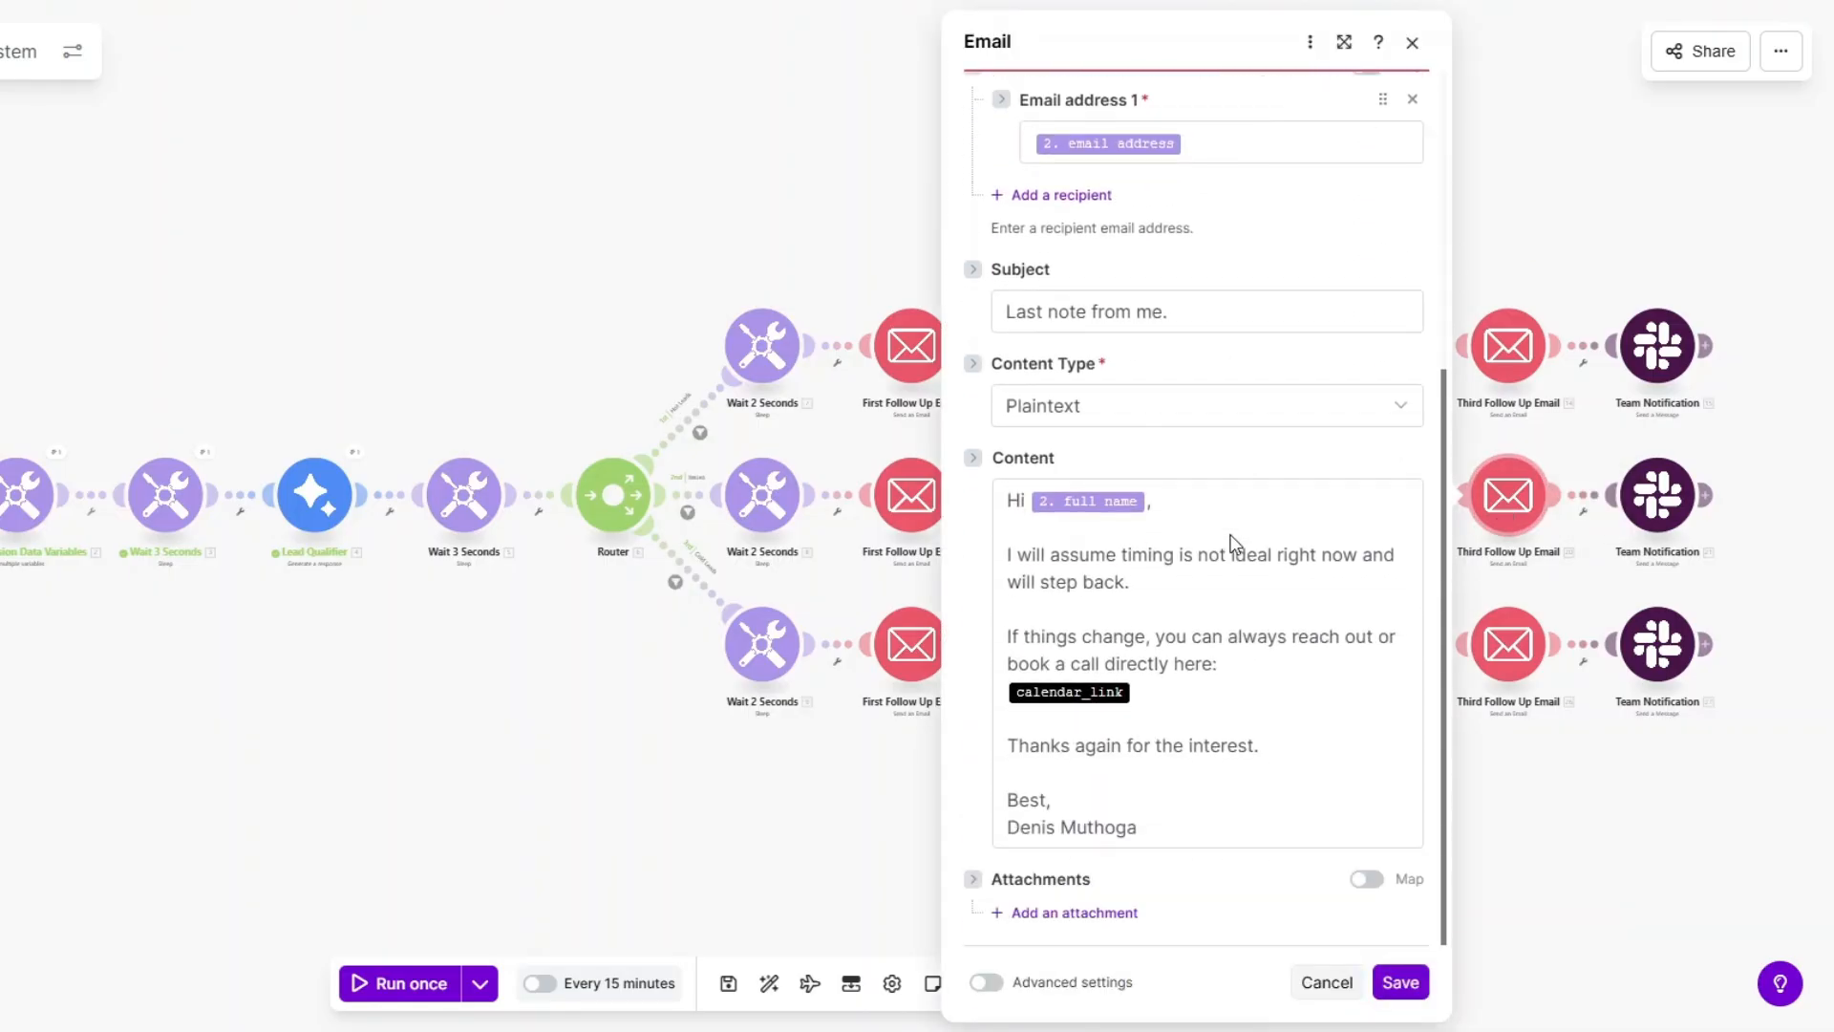
click(1167, 311)
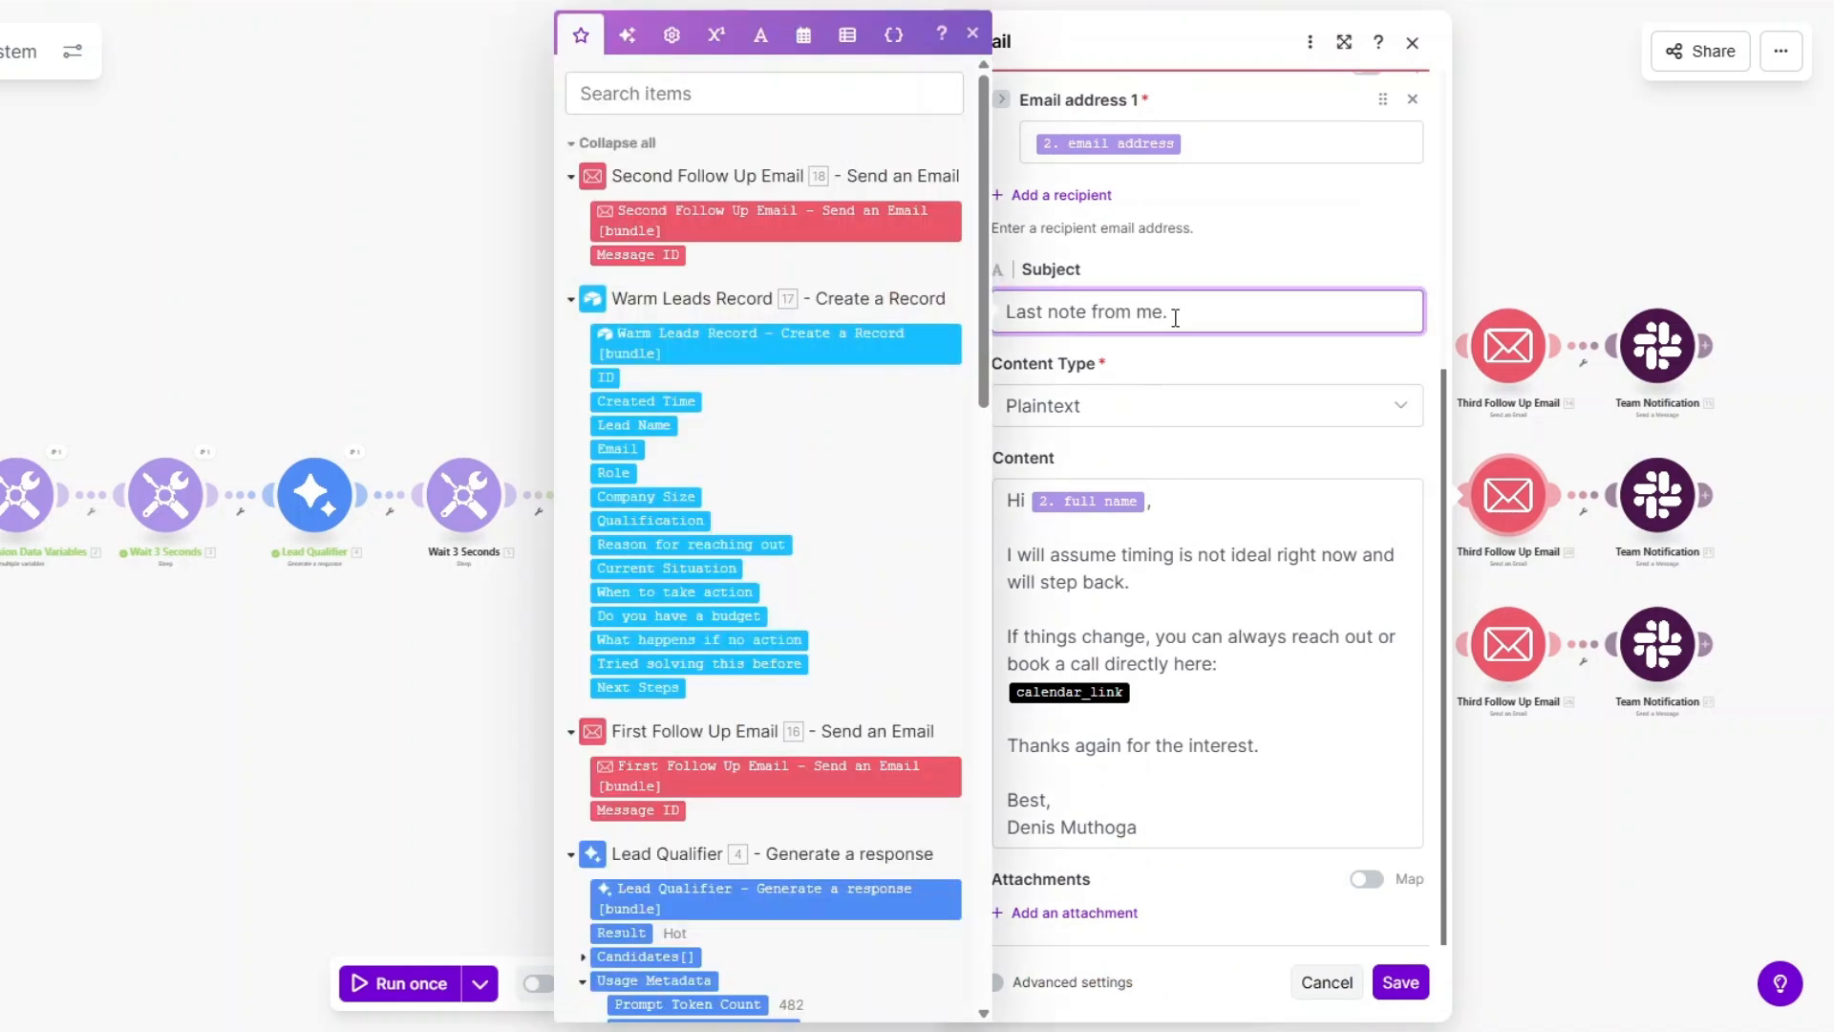
click(1205, 528)
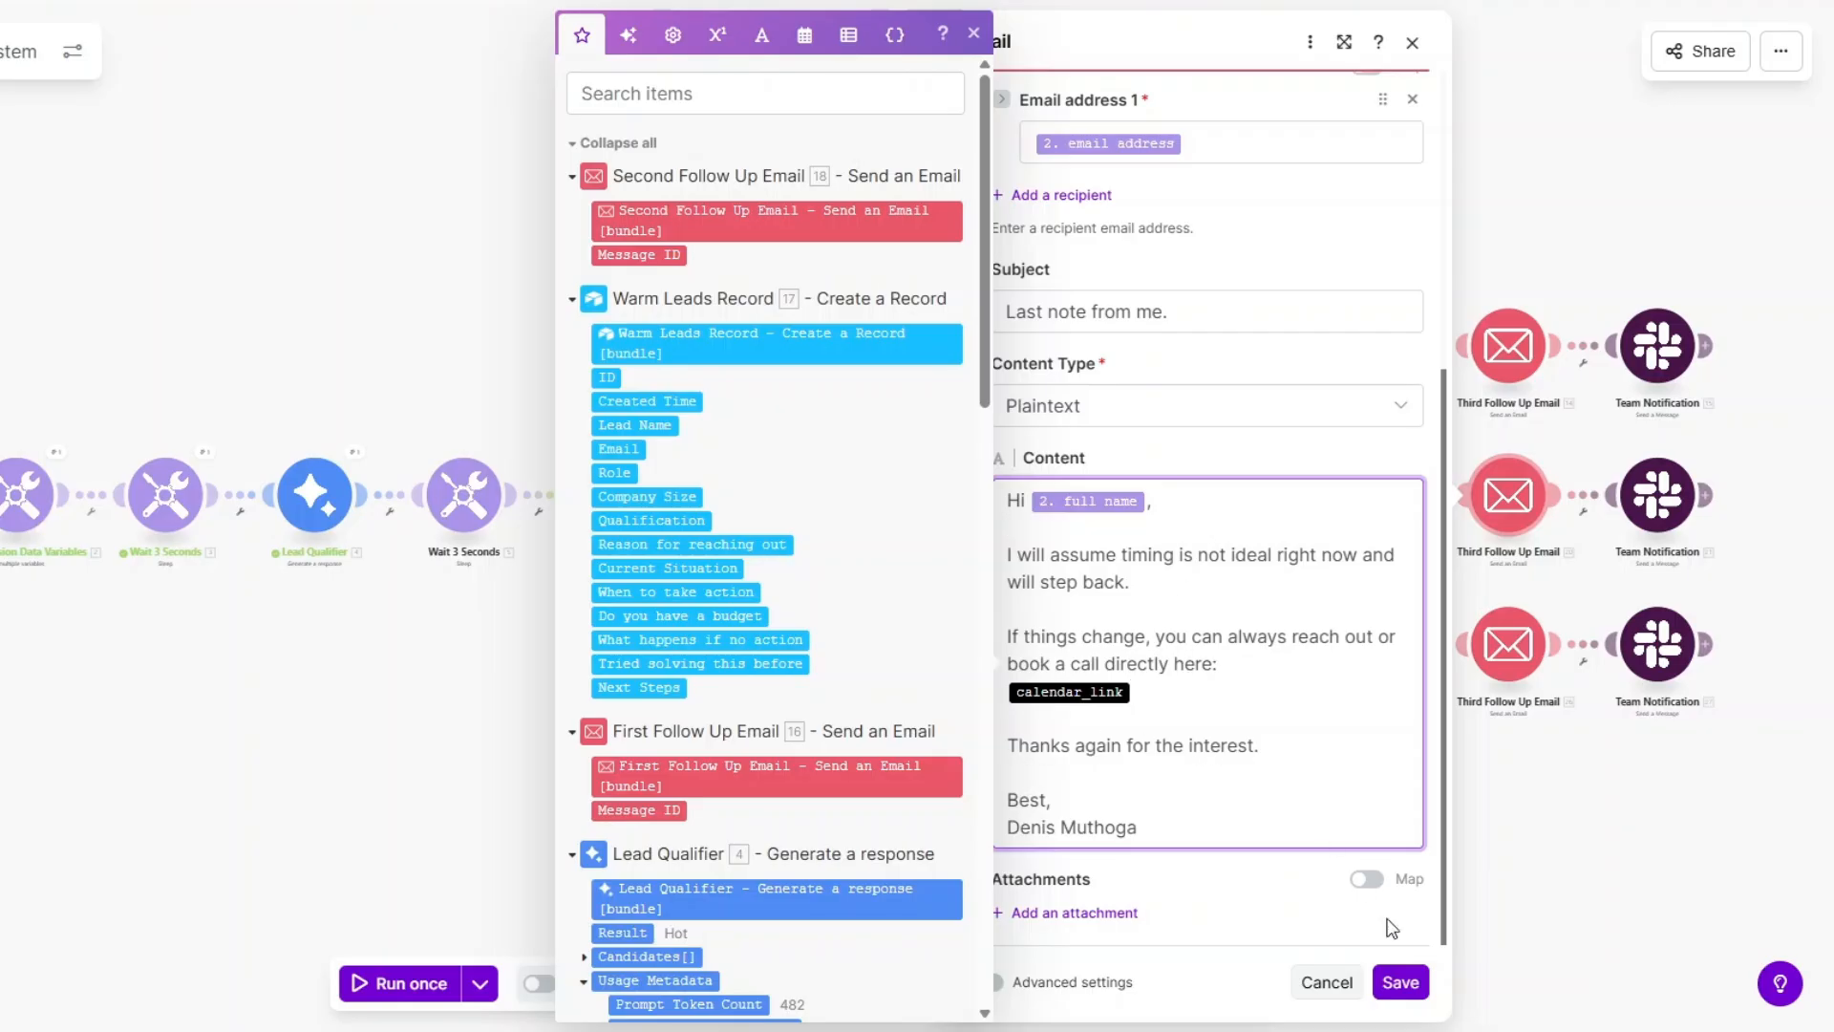
click(1400, 982)
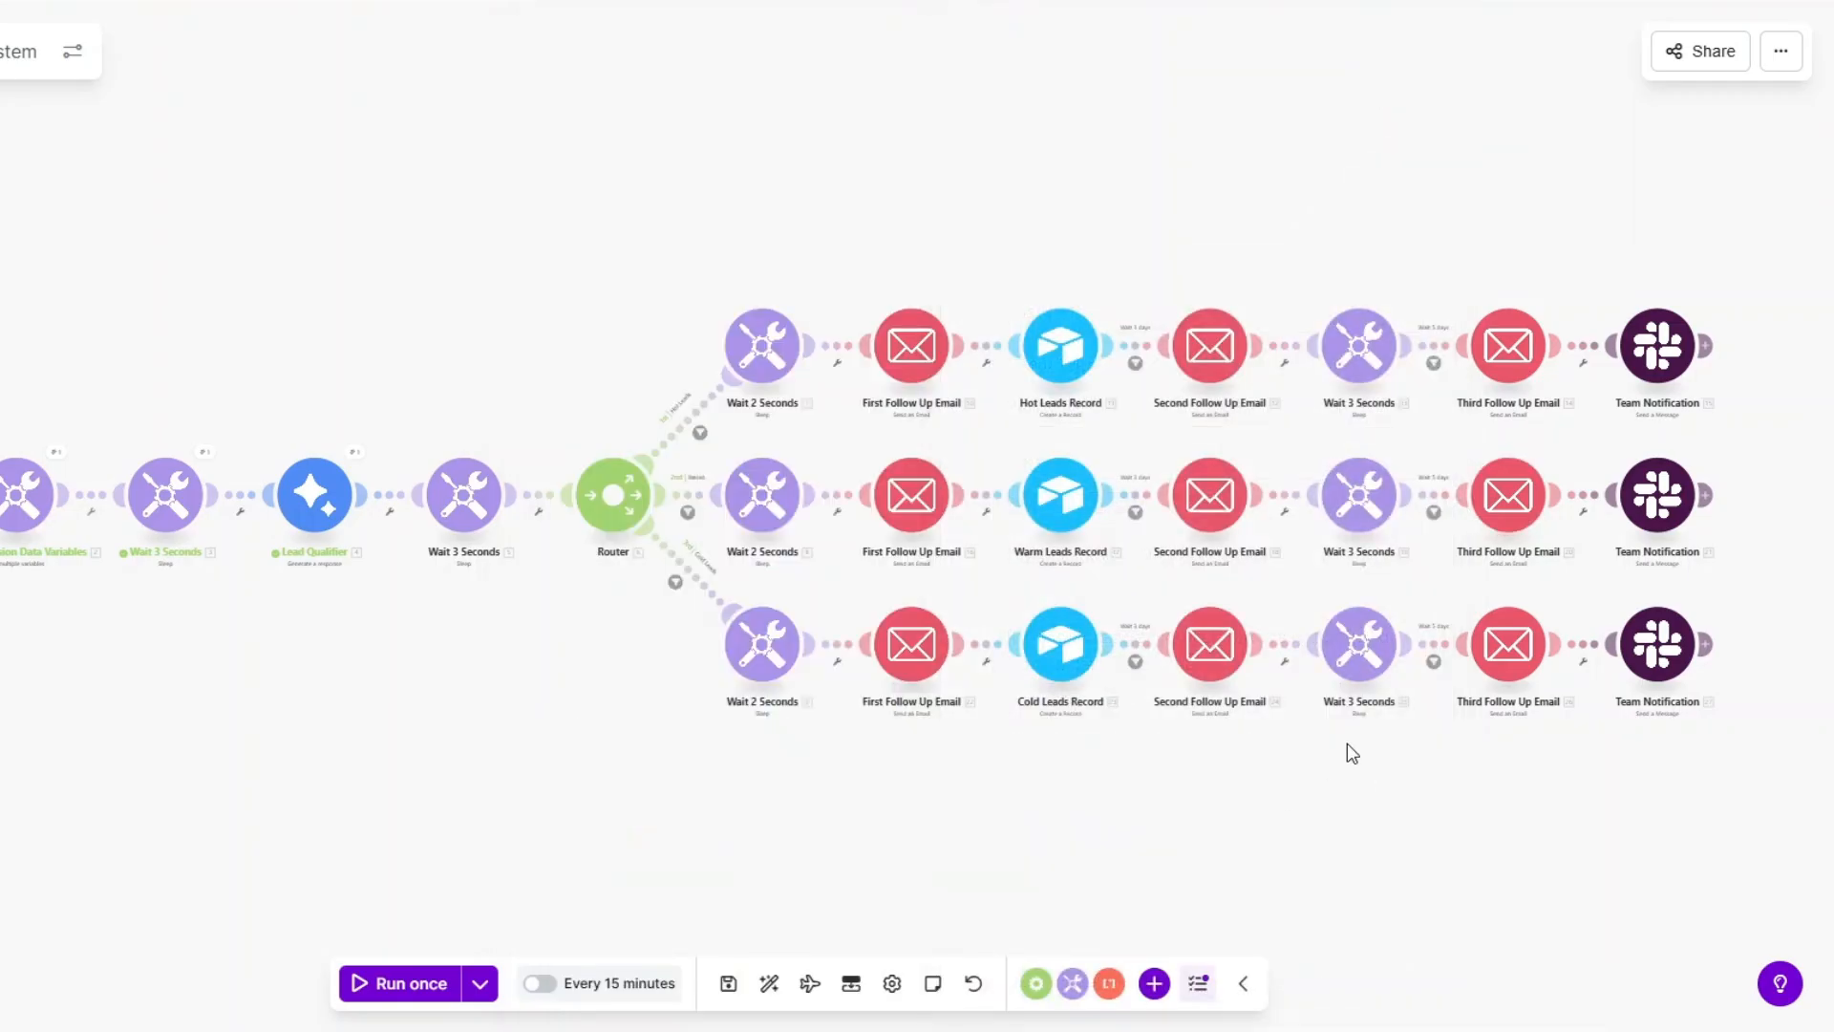
Map the submitter's email address after 'Email Address:' in the middle Team Notification message, then save.
click(1657, 511)
scroll(1454, 426, down, 2)
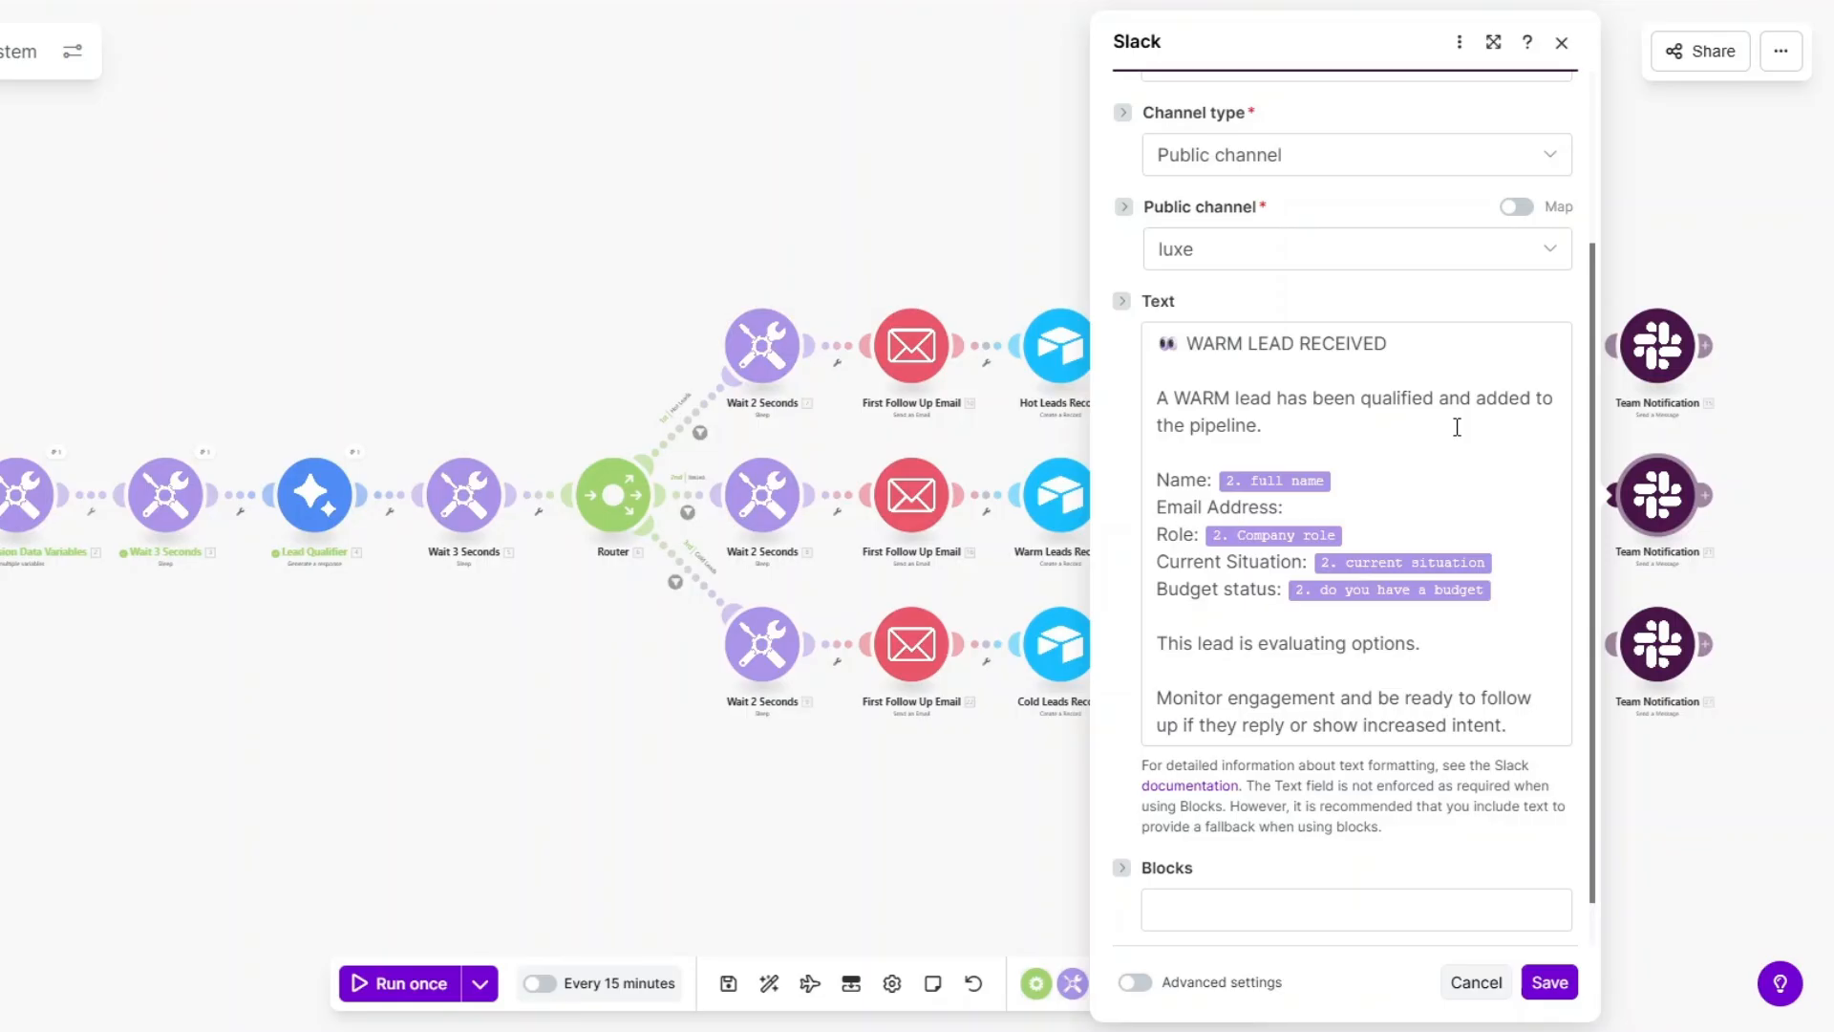
click(1342, 506)
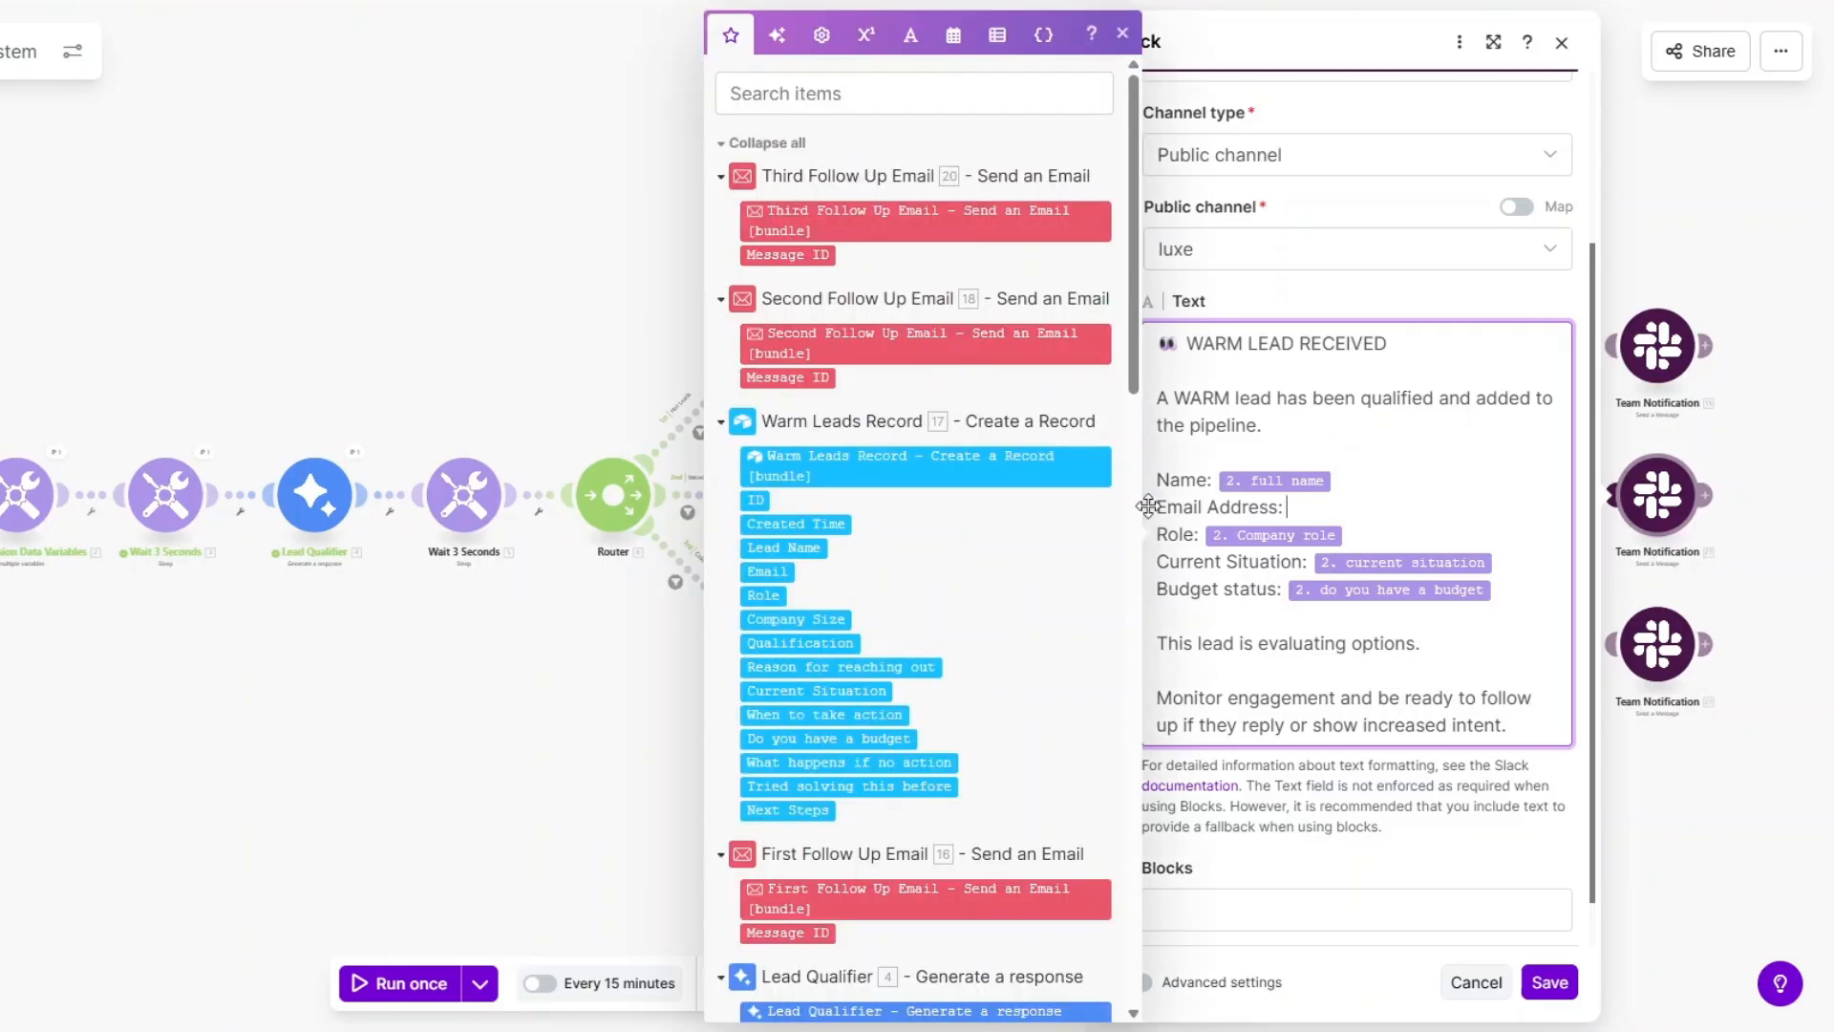
scroll(1068, 559, down, 5)
scroll(1068, 559, down, 5)
click(786, 408)
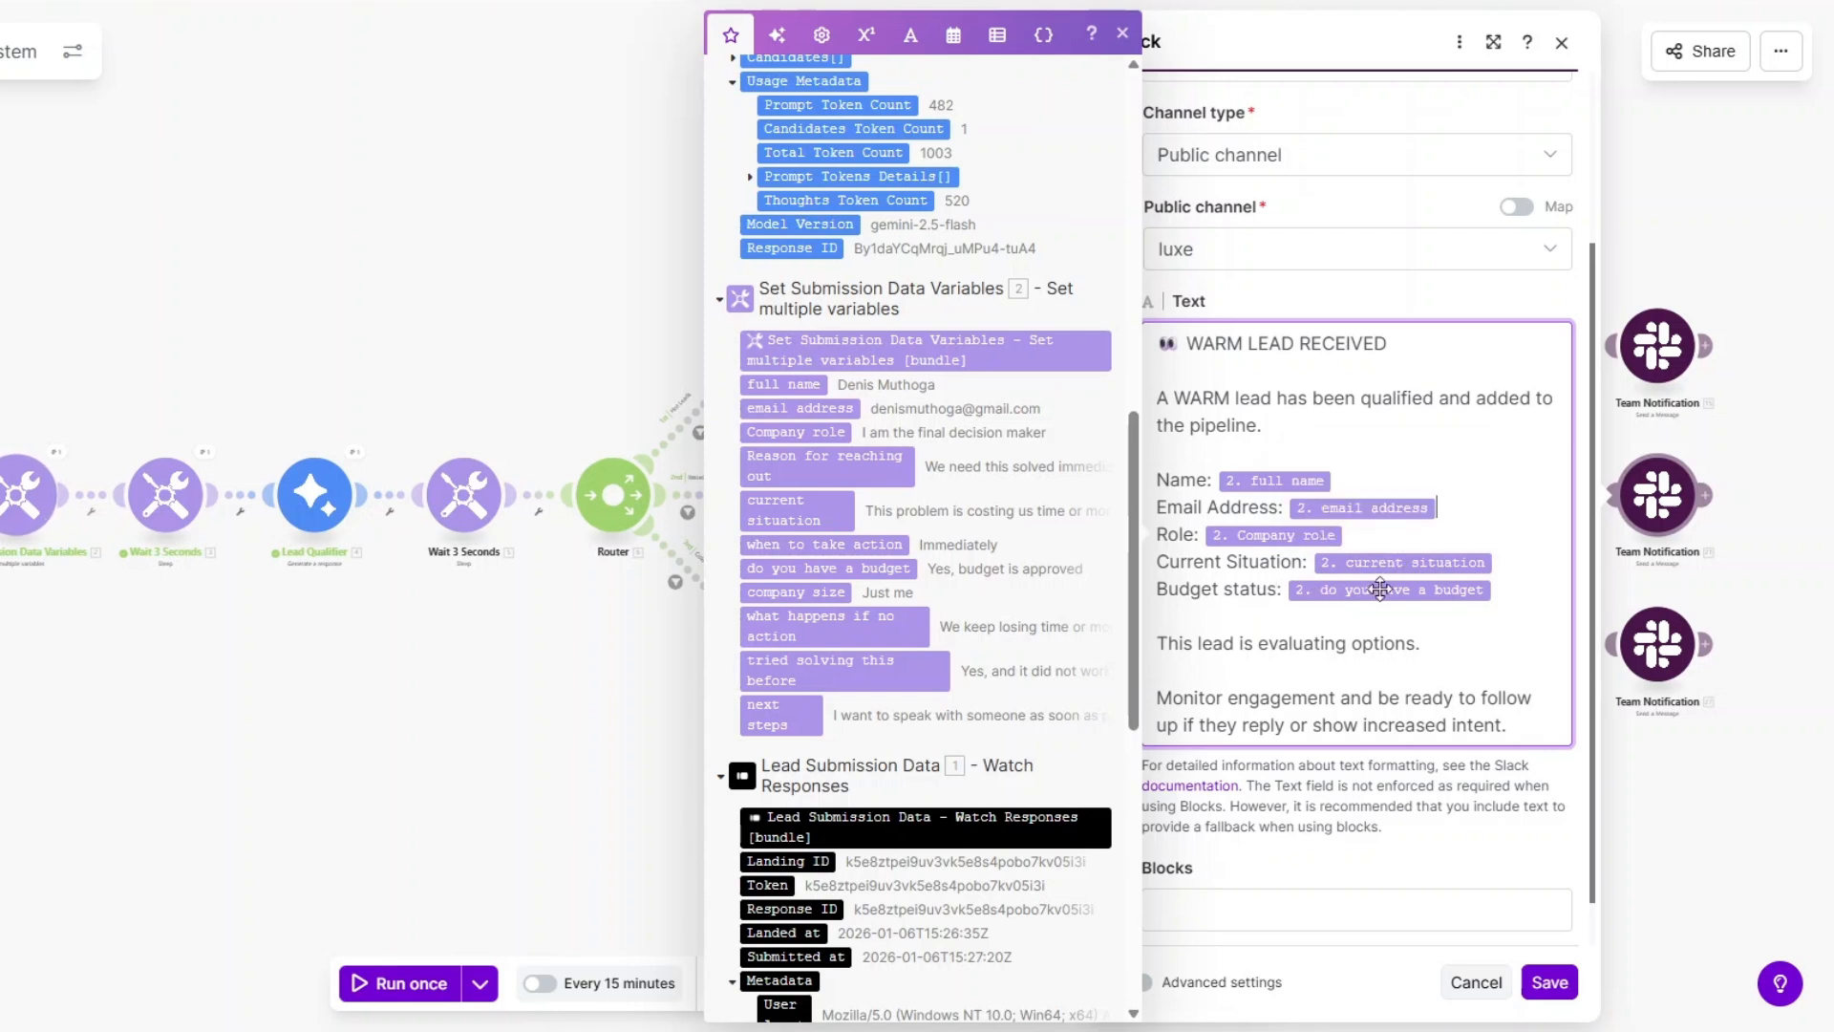
click(1450, 650)
click(1550, 982)
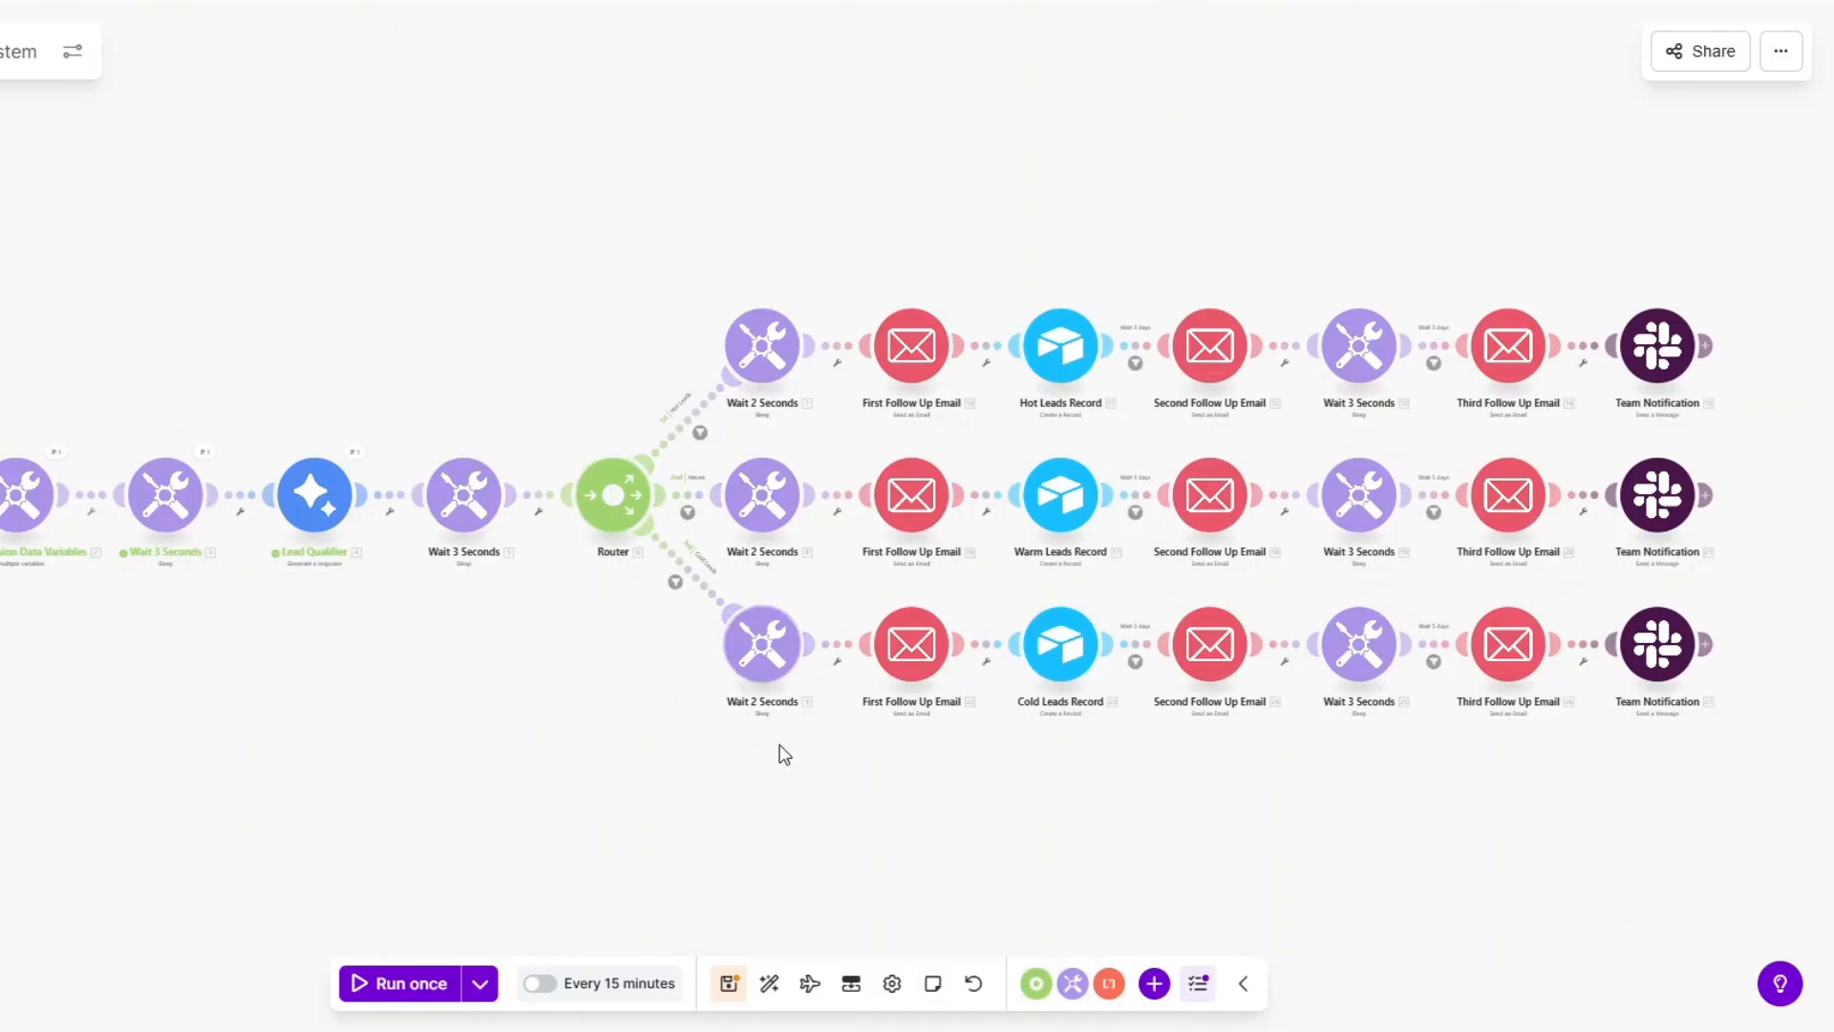
Review the cold First Follow Up Email with subject 'Regarding your submission.' and save it.
click(912, 649)
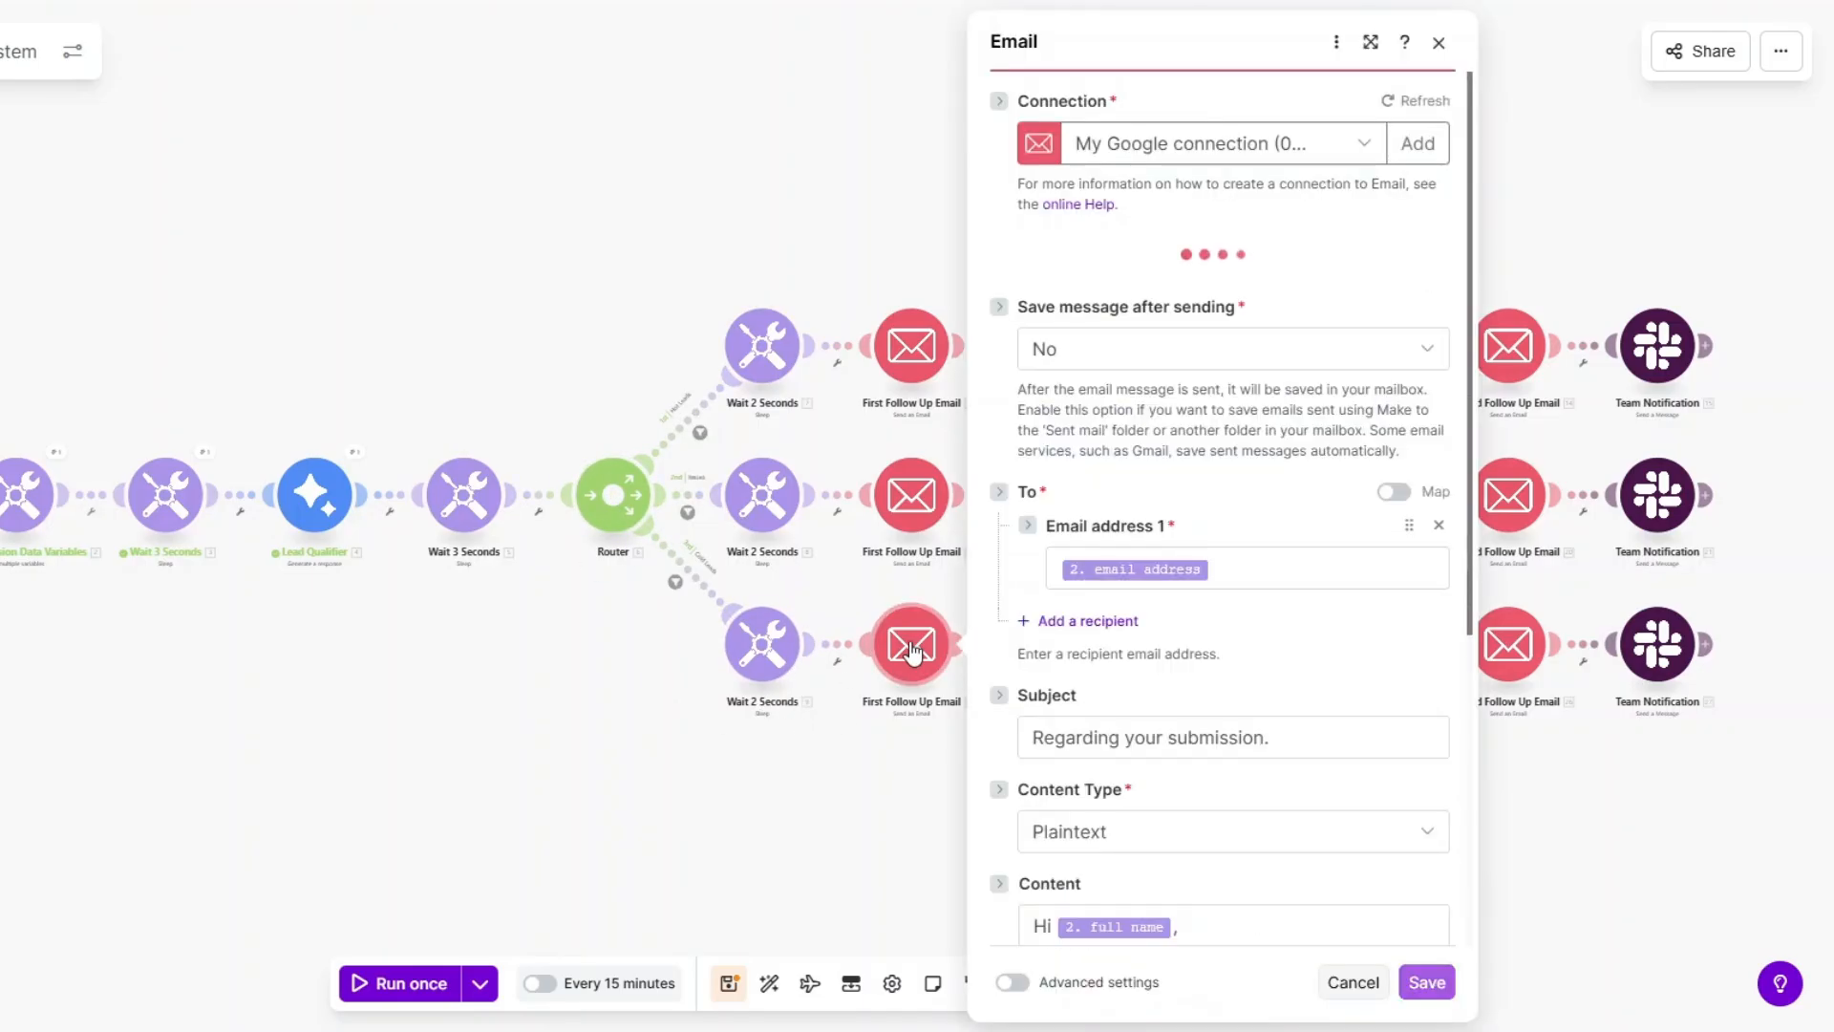
scroll(1159, 638, down, 5)
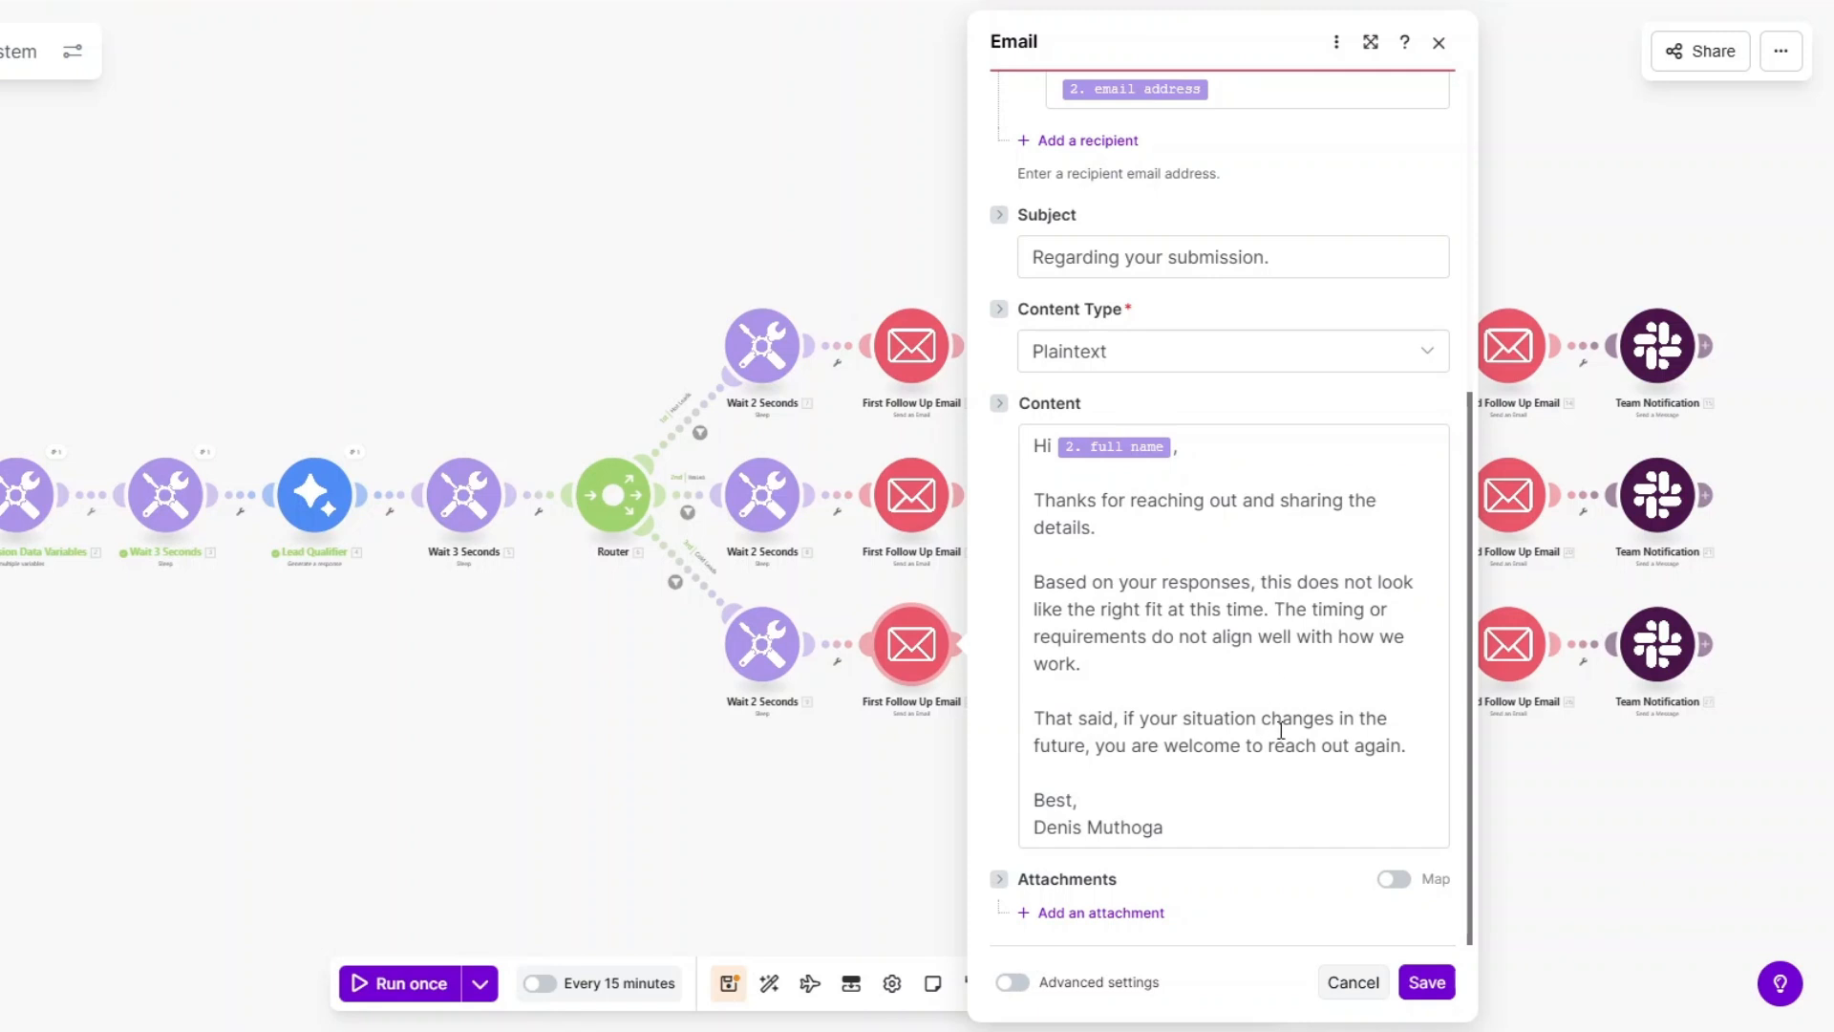
click(1428, 982)
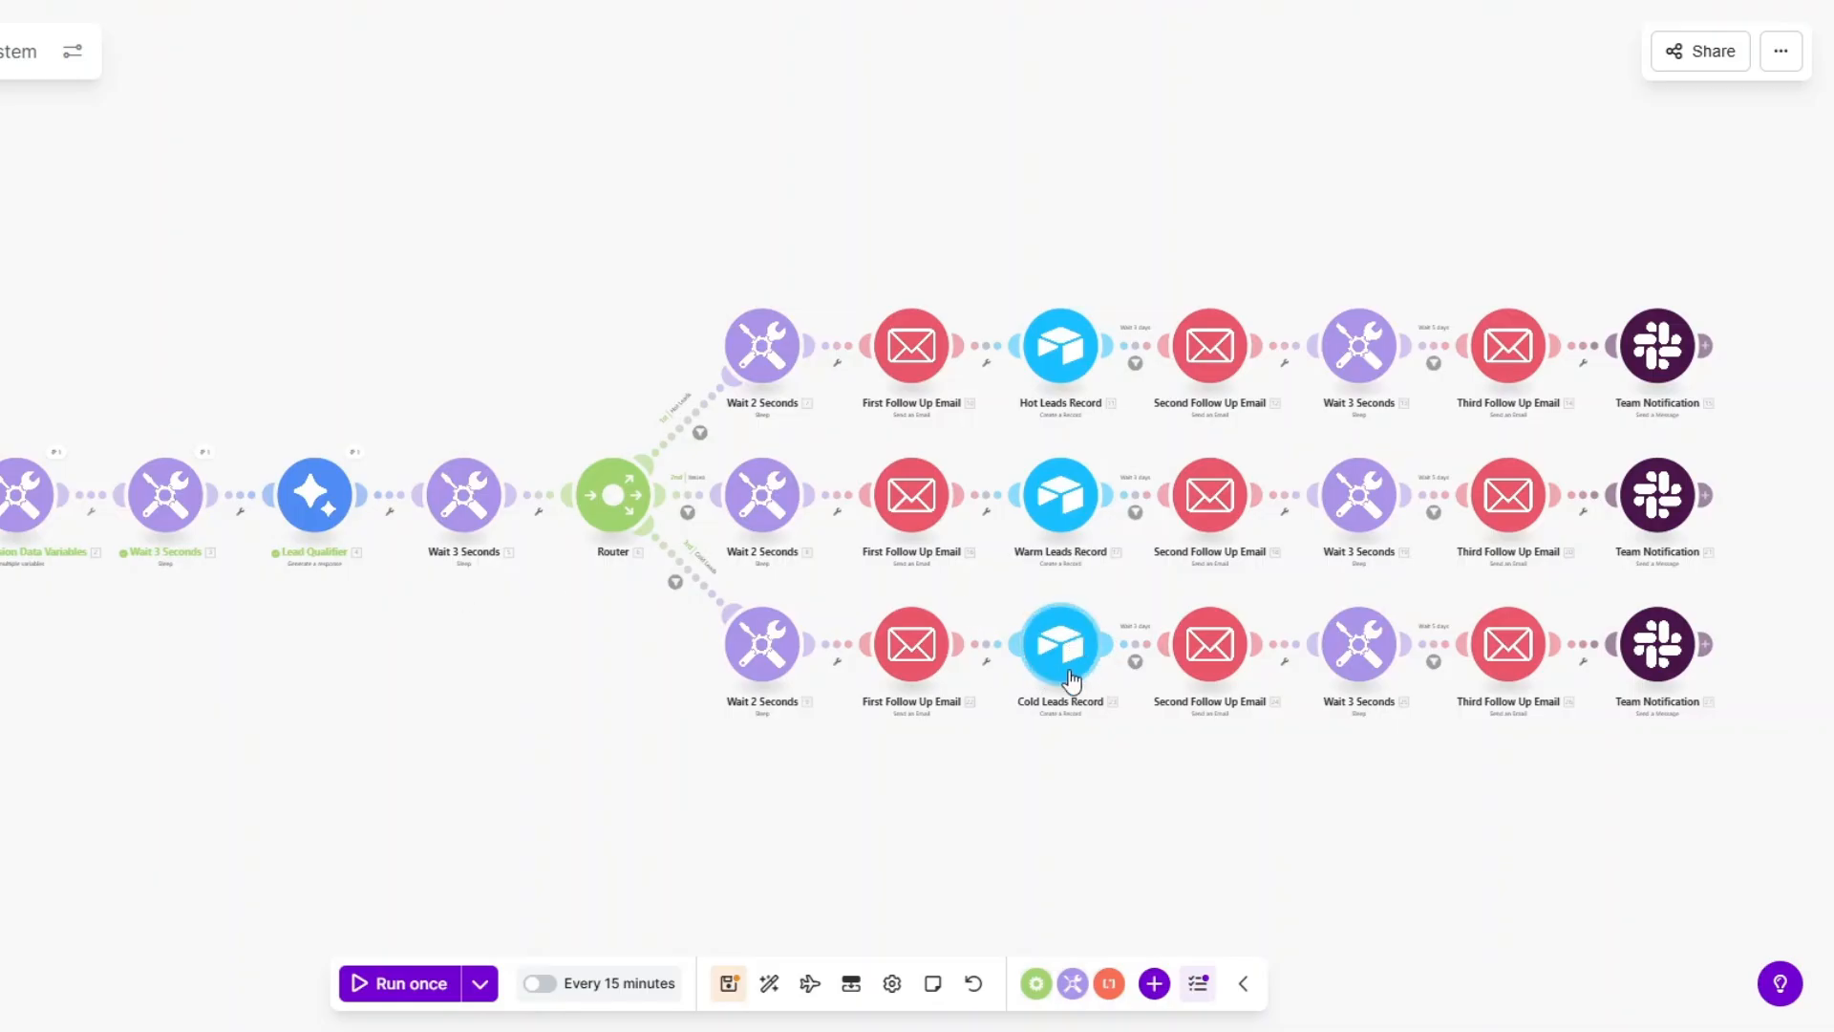
Check and save the Cold Second Follow Up Email with subject 'Quick follow up' and its check-in note.
click(1219, 659)
scroll(1454, 654, down, 3)
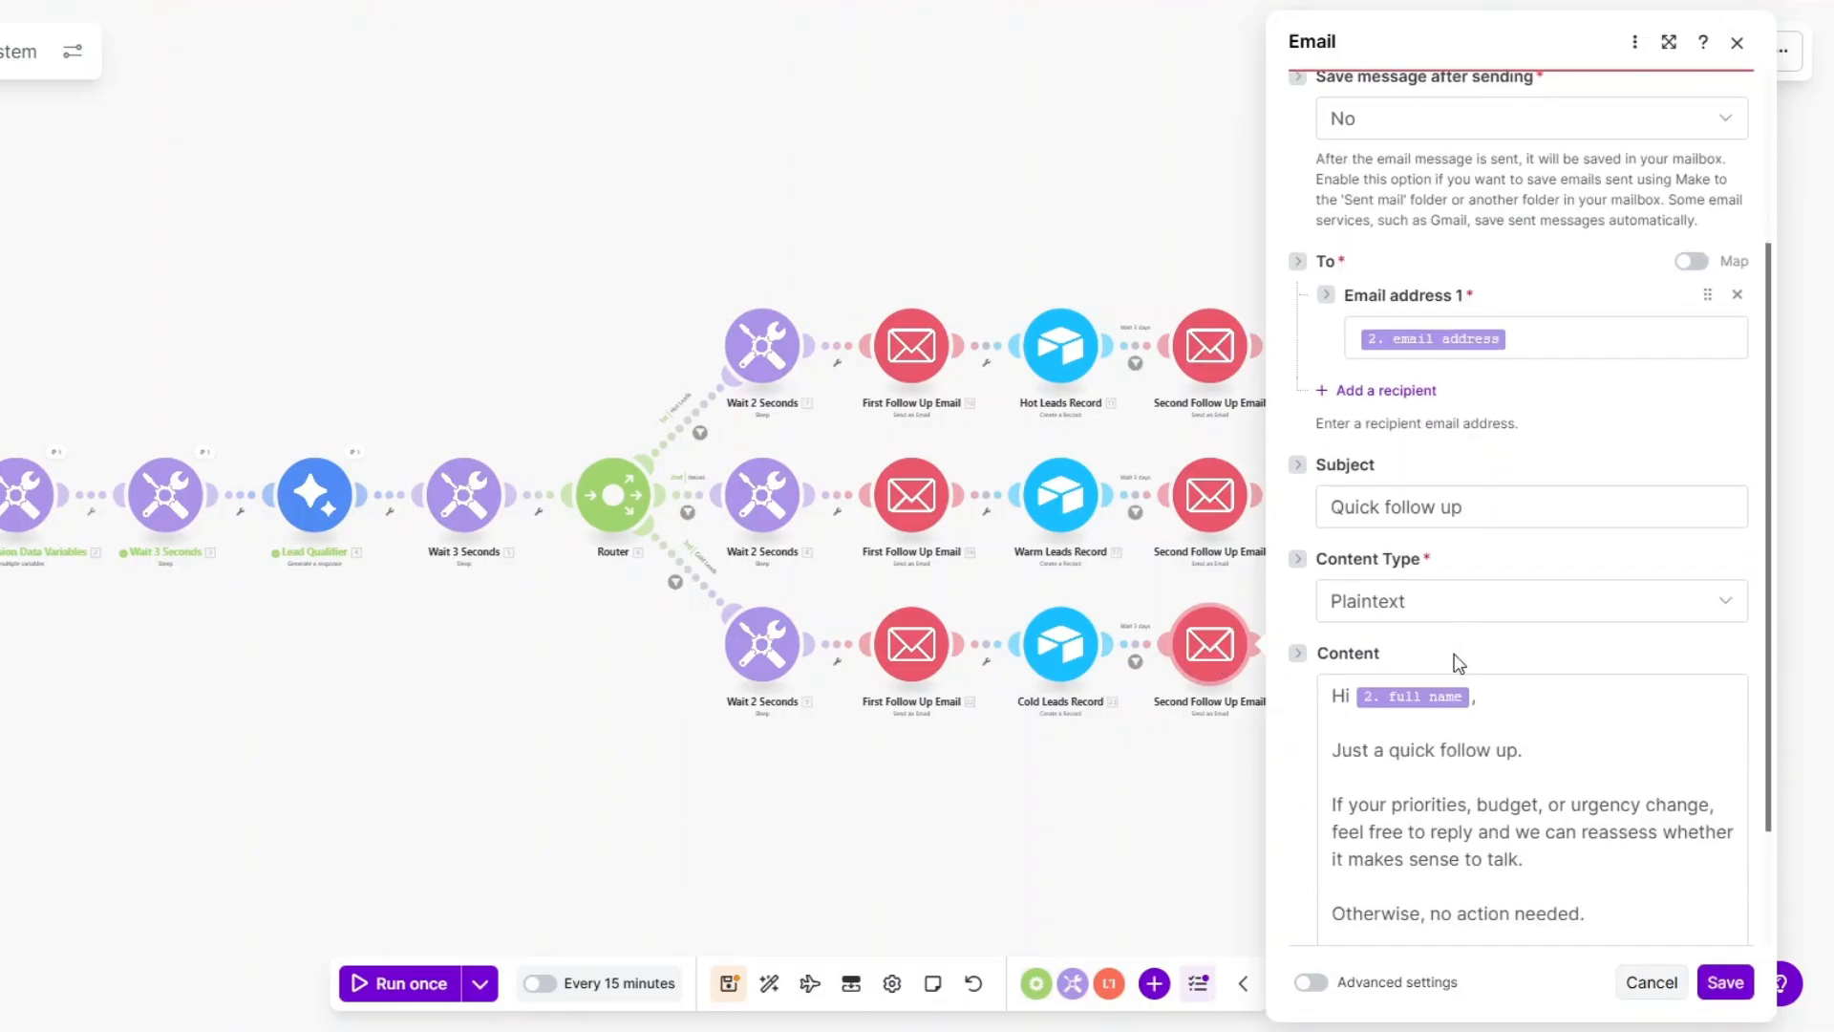
click(1500, 507)
scroll(1500, 507, down, 2)
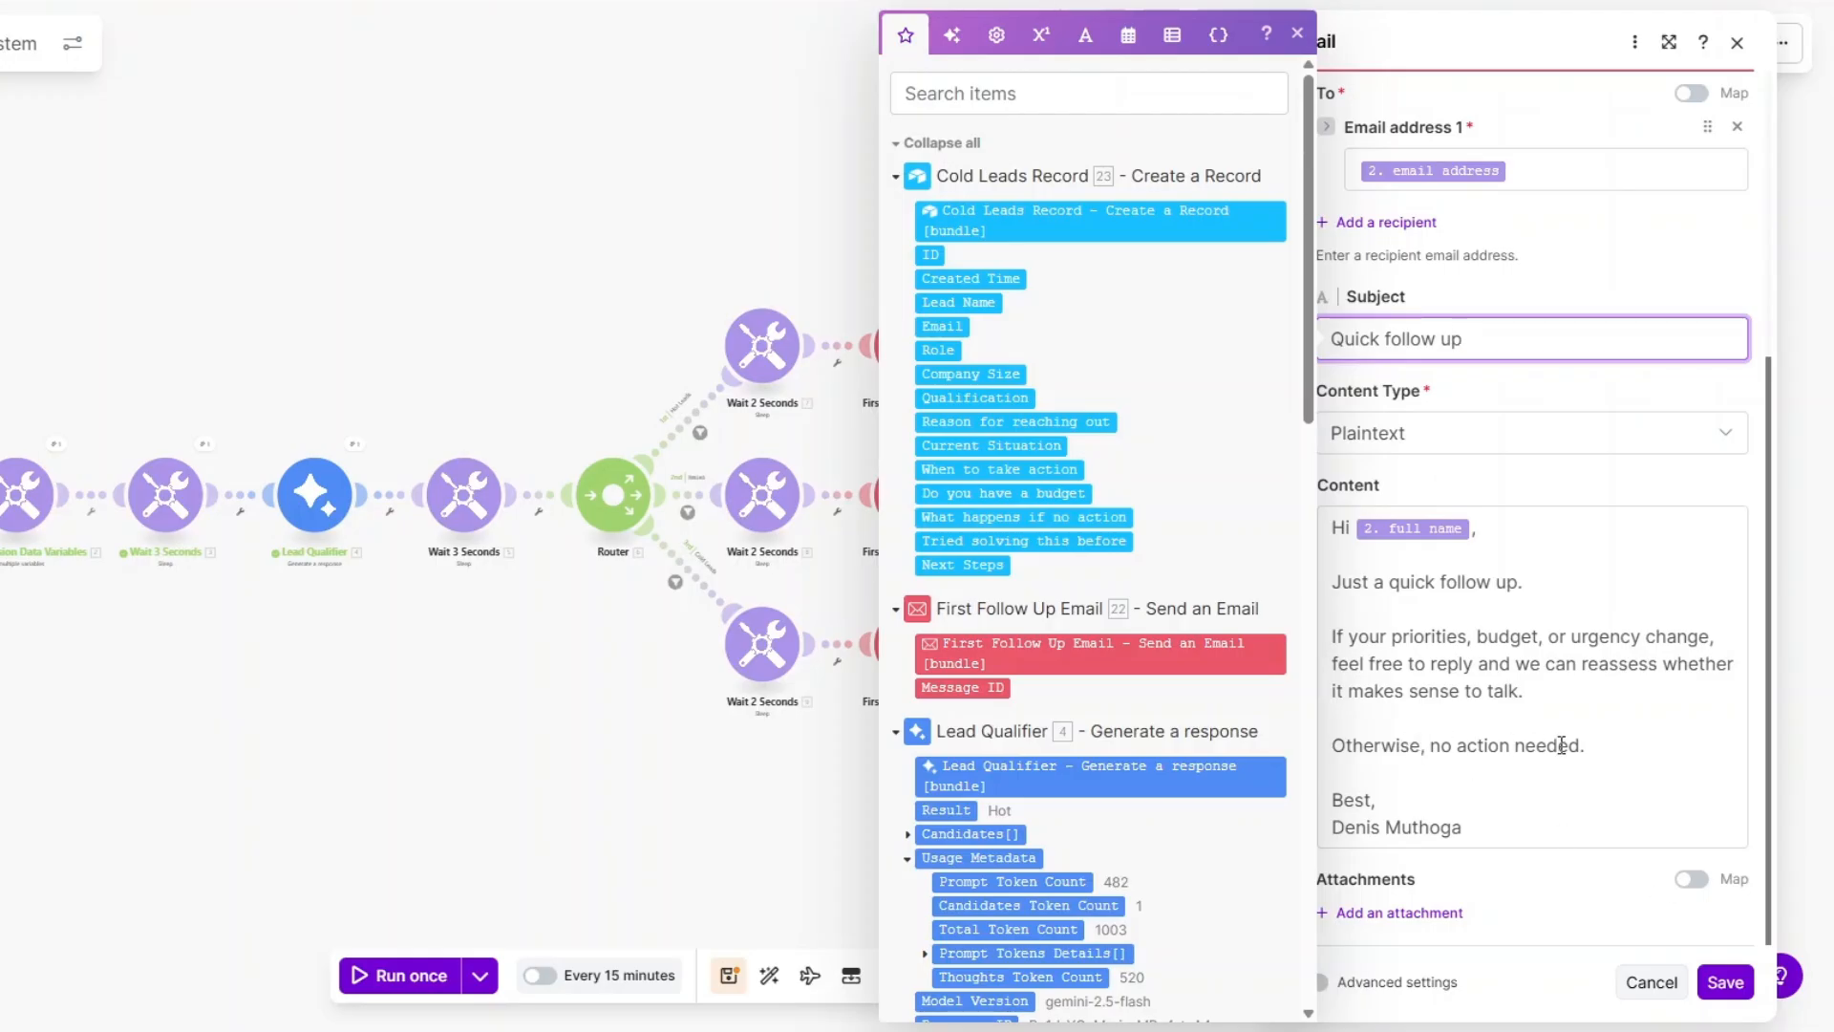
click(1735, 993)
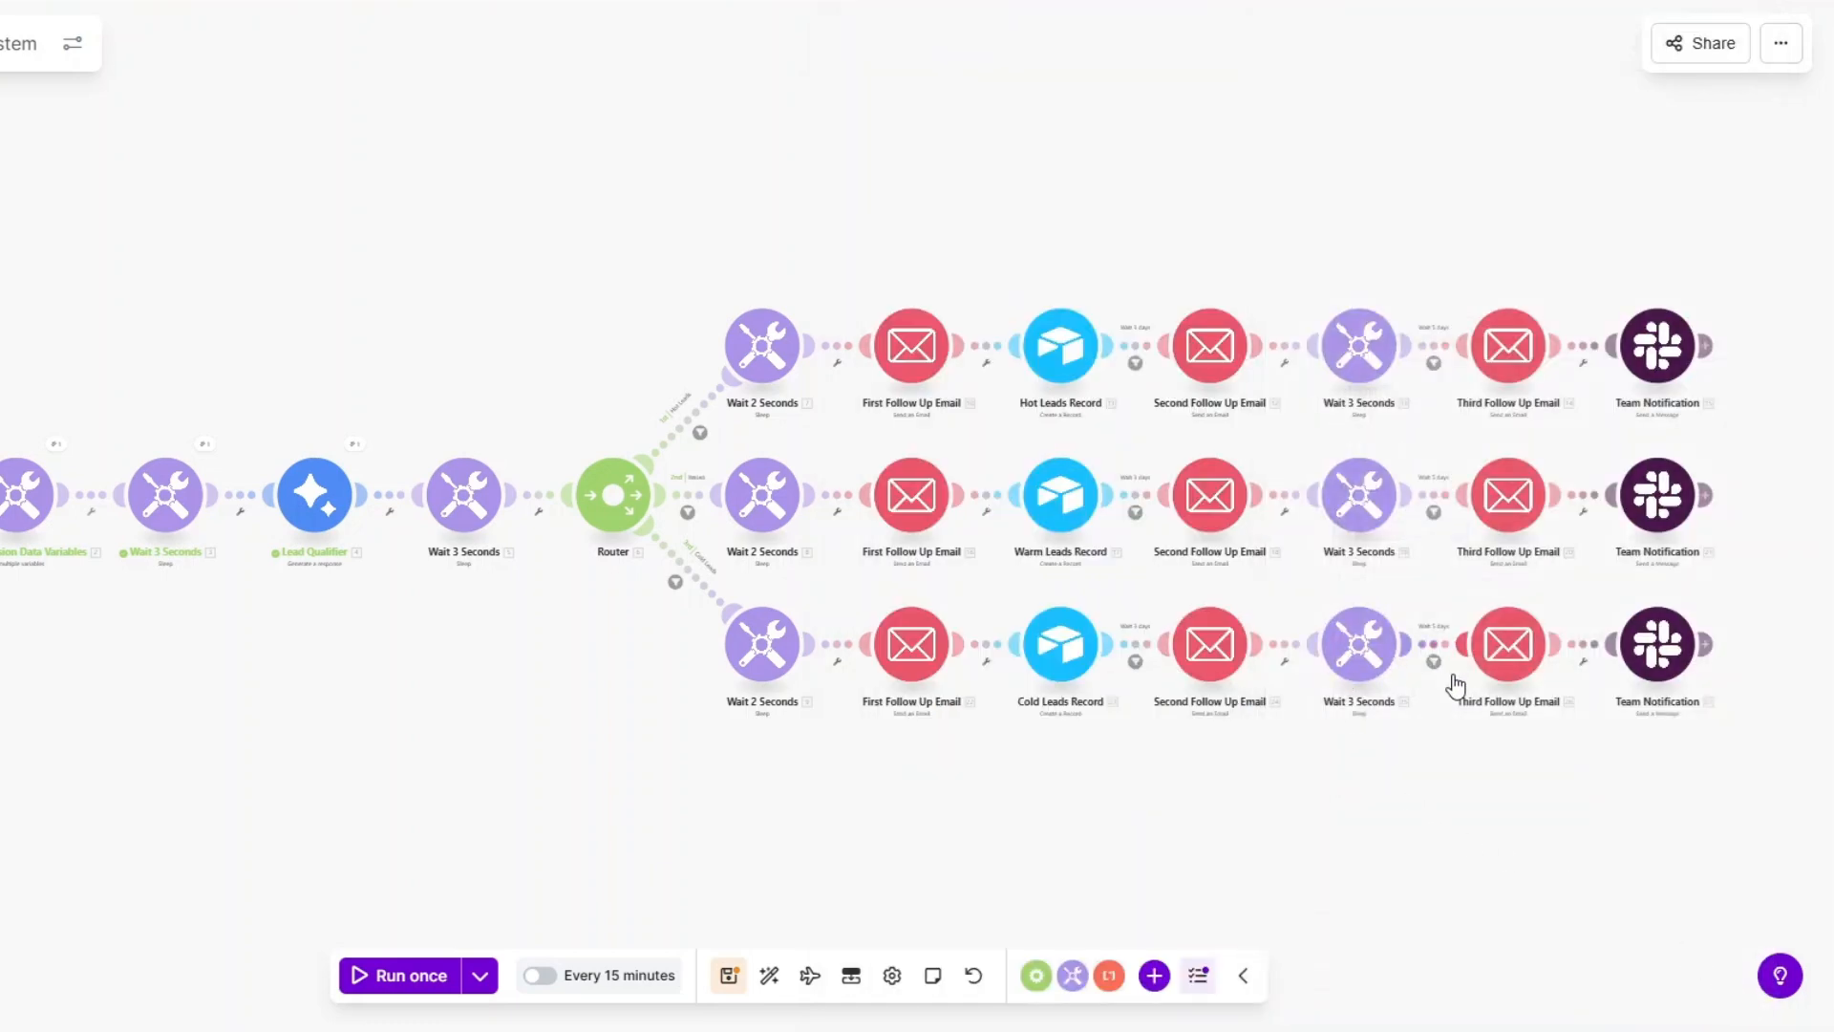
Review and save the Cold Third Follow Up Email with subject 'Closing this out.' and its close-the-loop note.
scroll(1216, 626, down, 3)
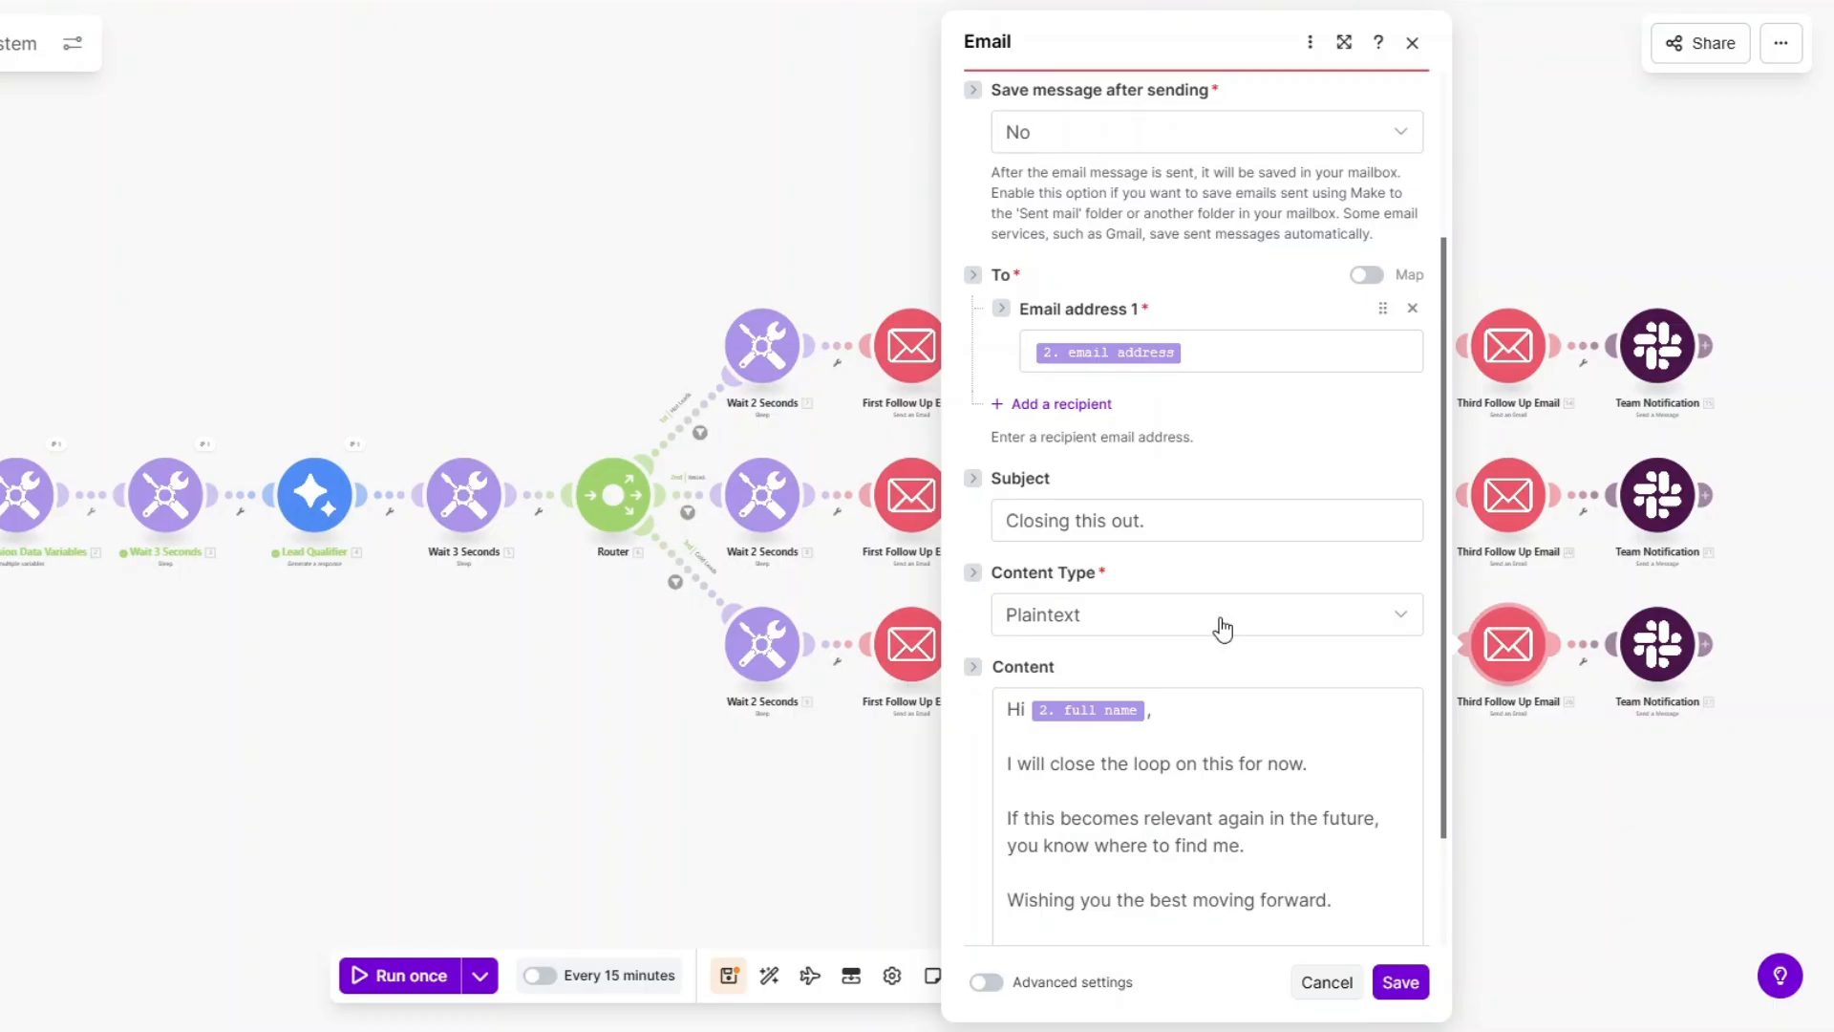
scroll(1113, 613, down, 2)
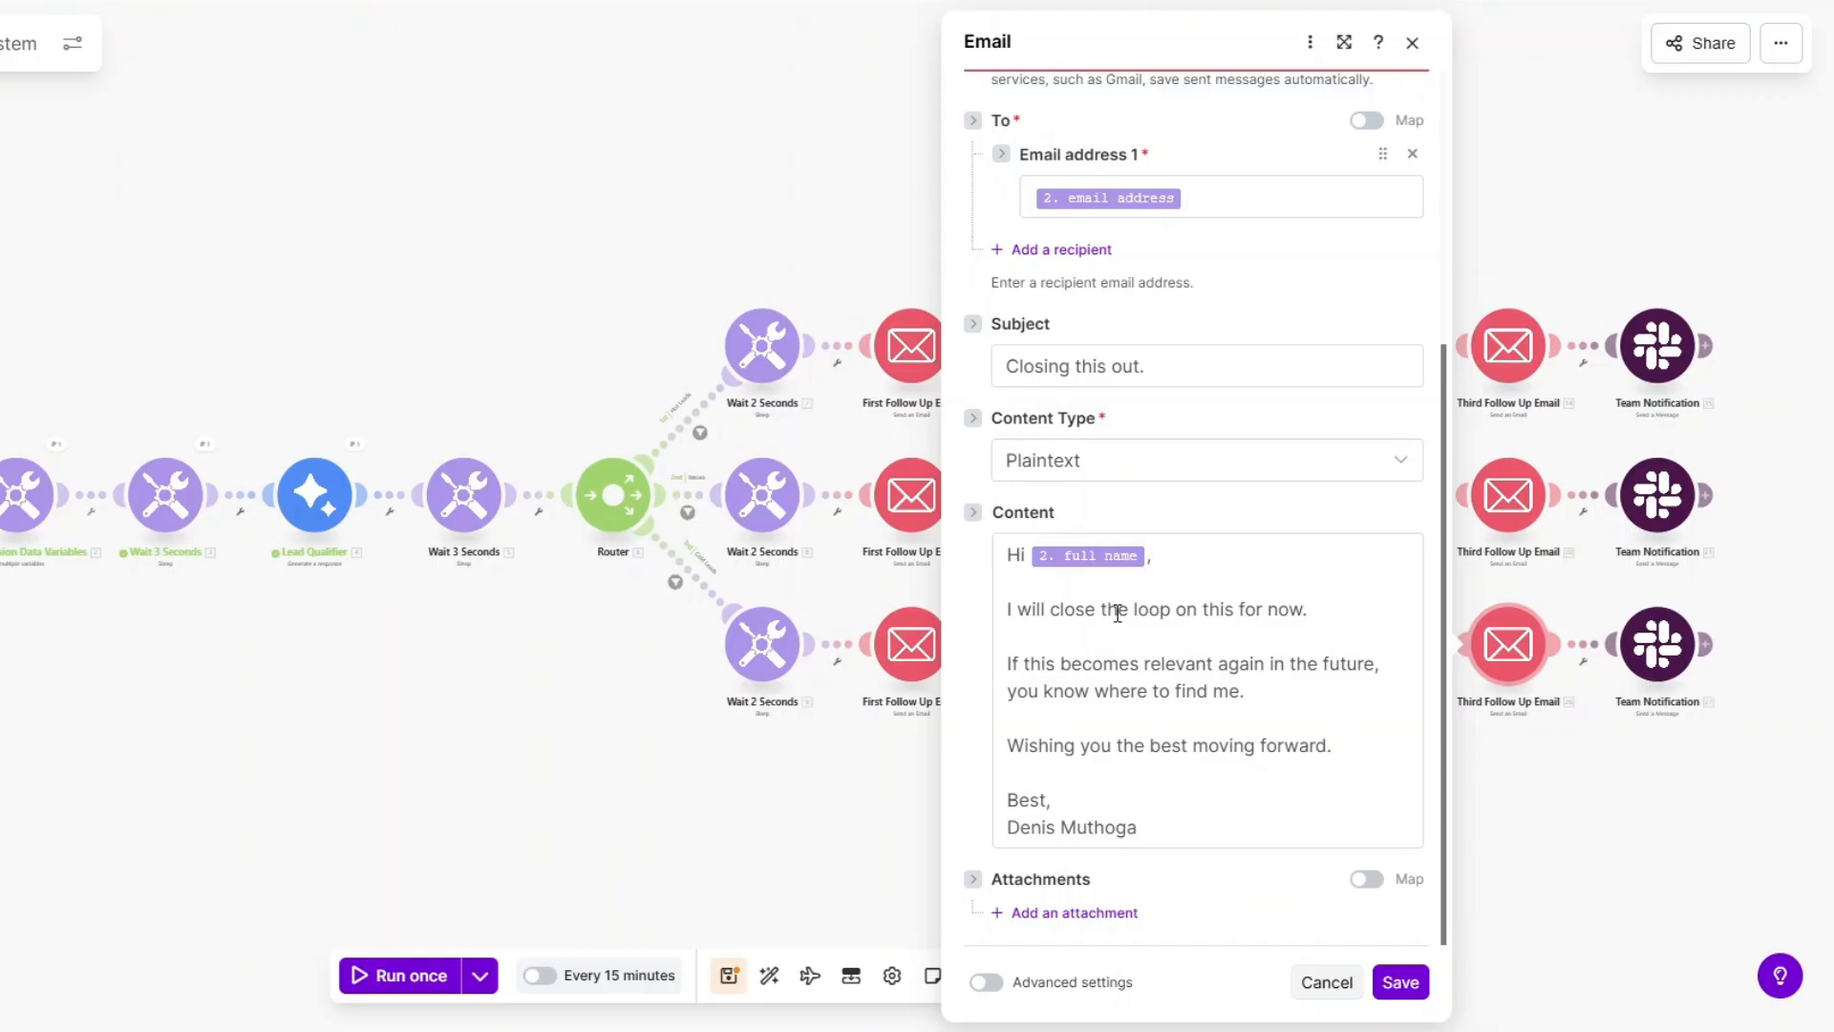
click(1399, 982)
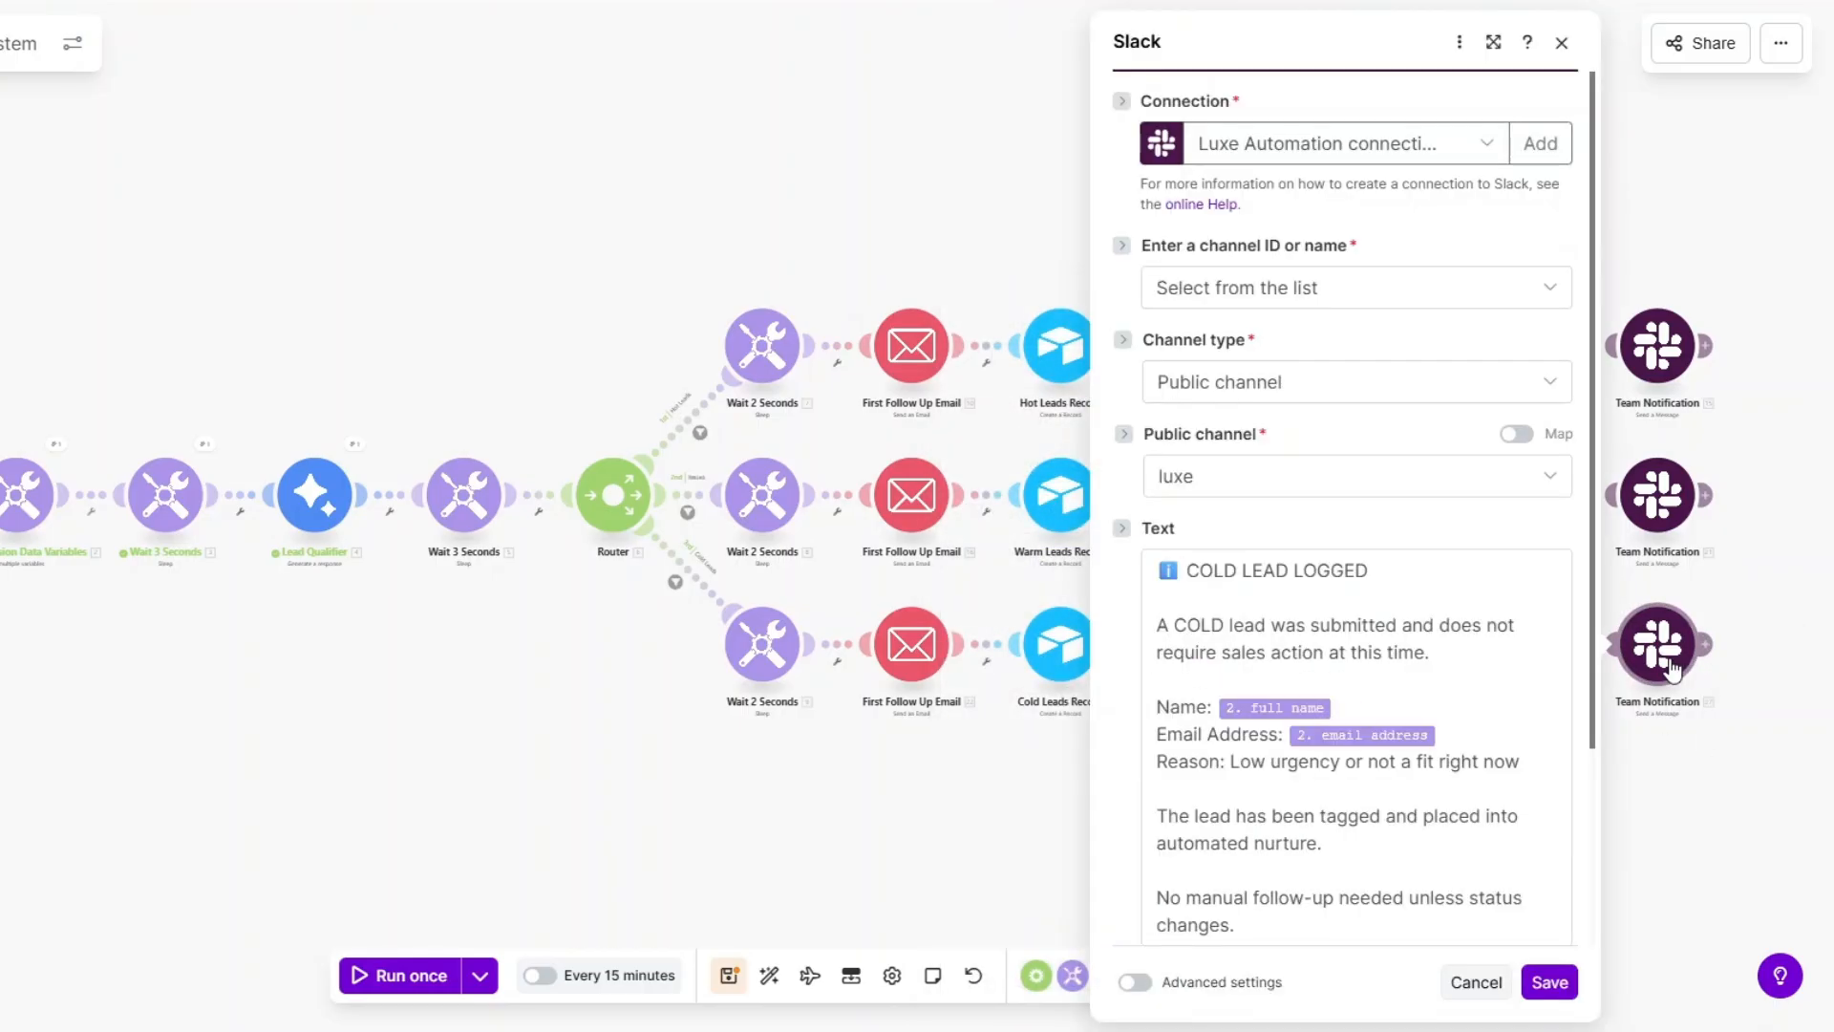
Add a blank line after the Email Address line in the Cold Slack message, then save it and the scenario.
scroll(1548, 631, down, 3)
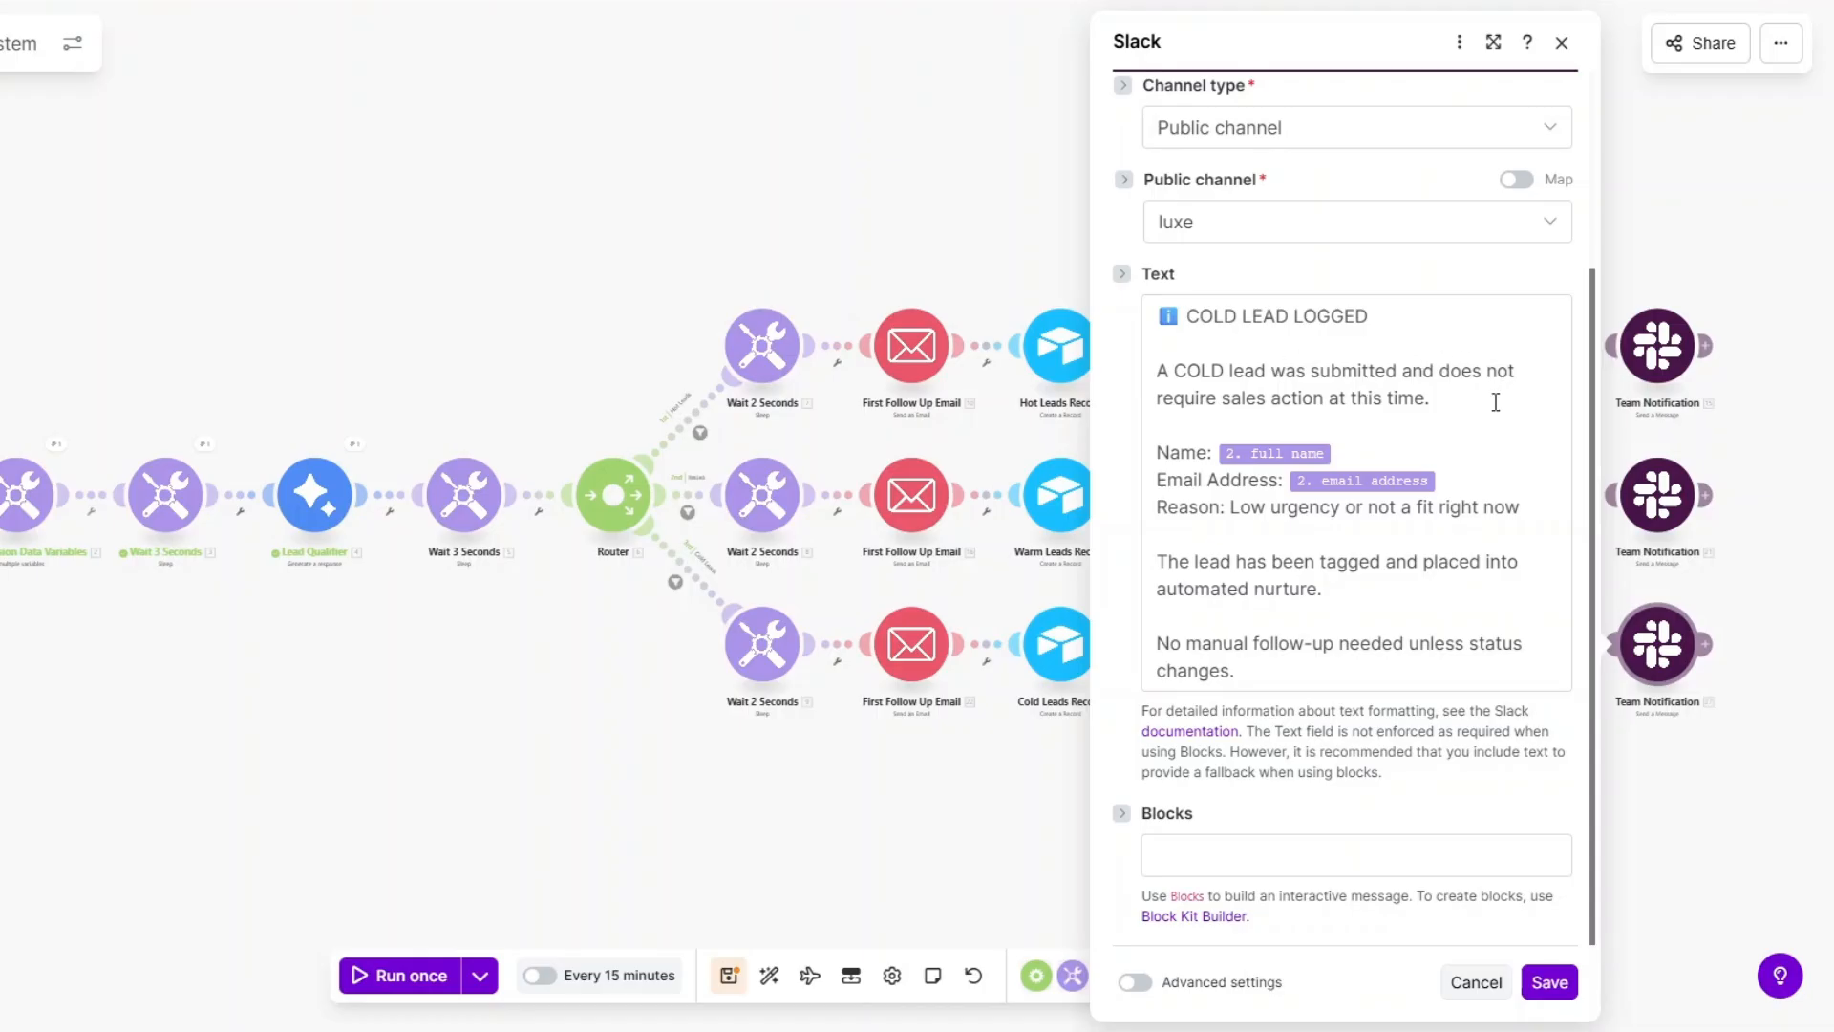
click(1462, 478)
key(Return)
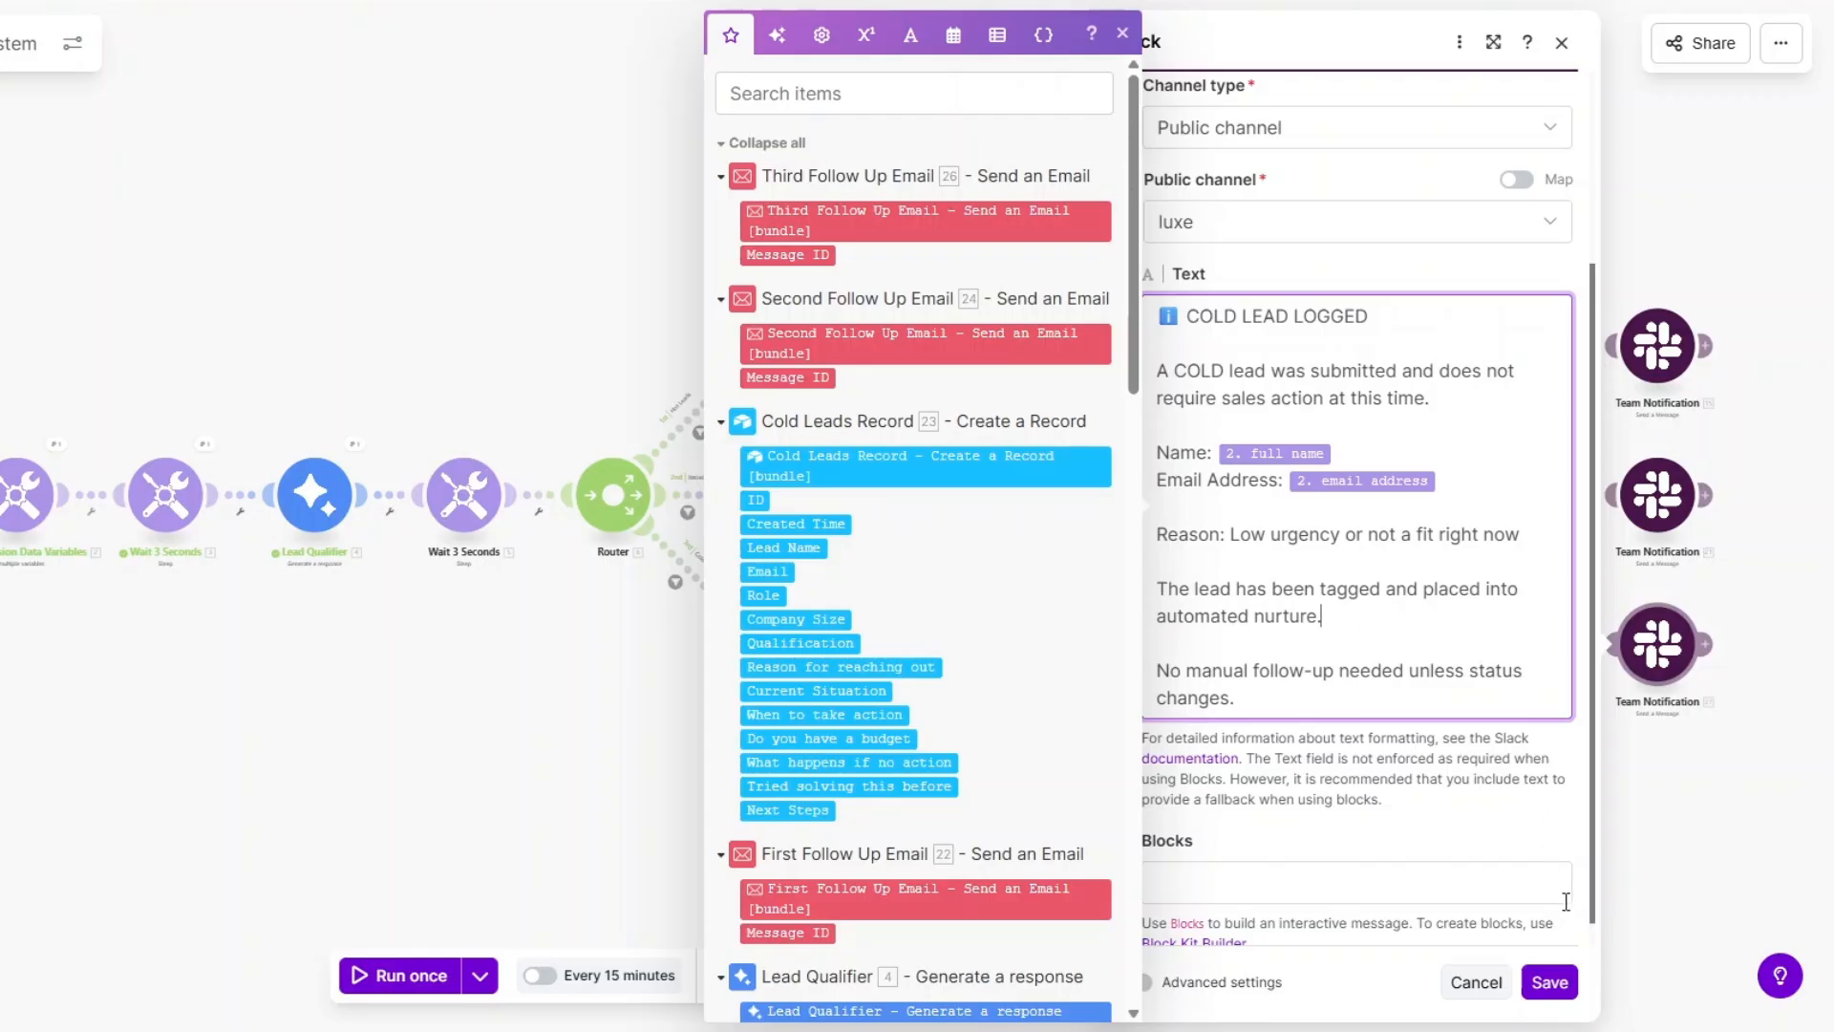
click(1550, 982)
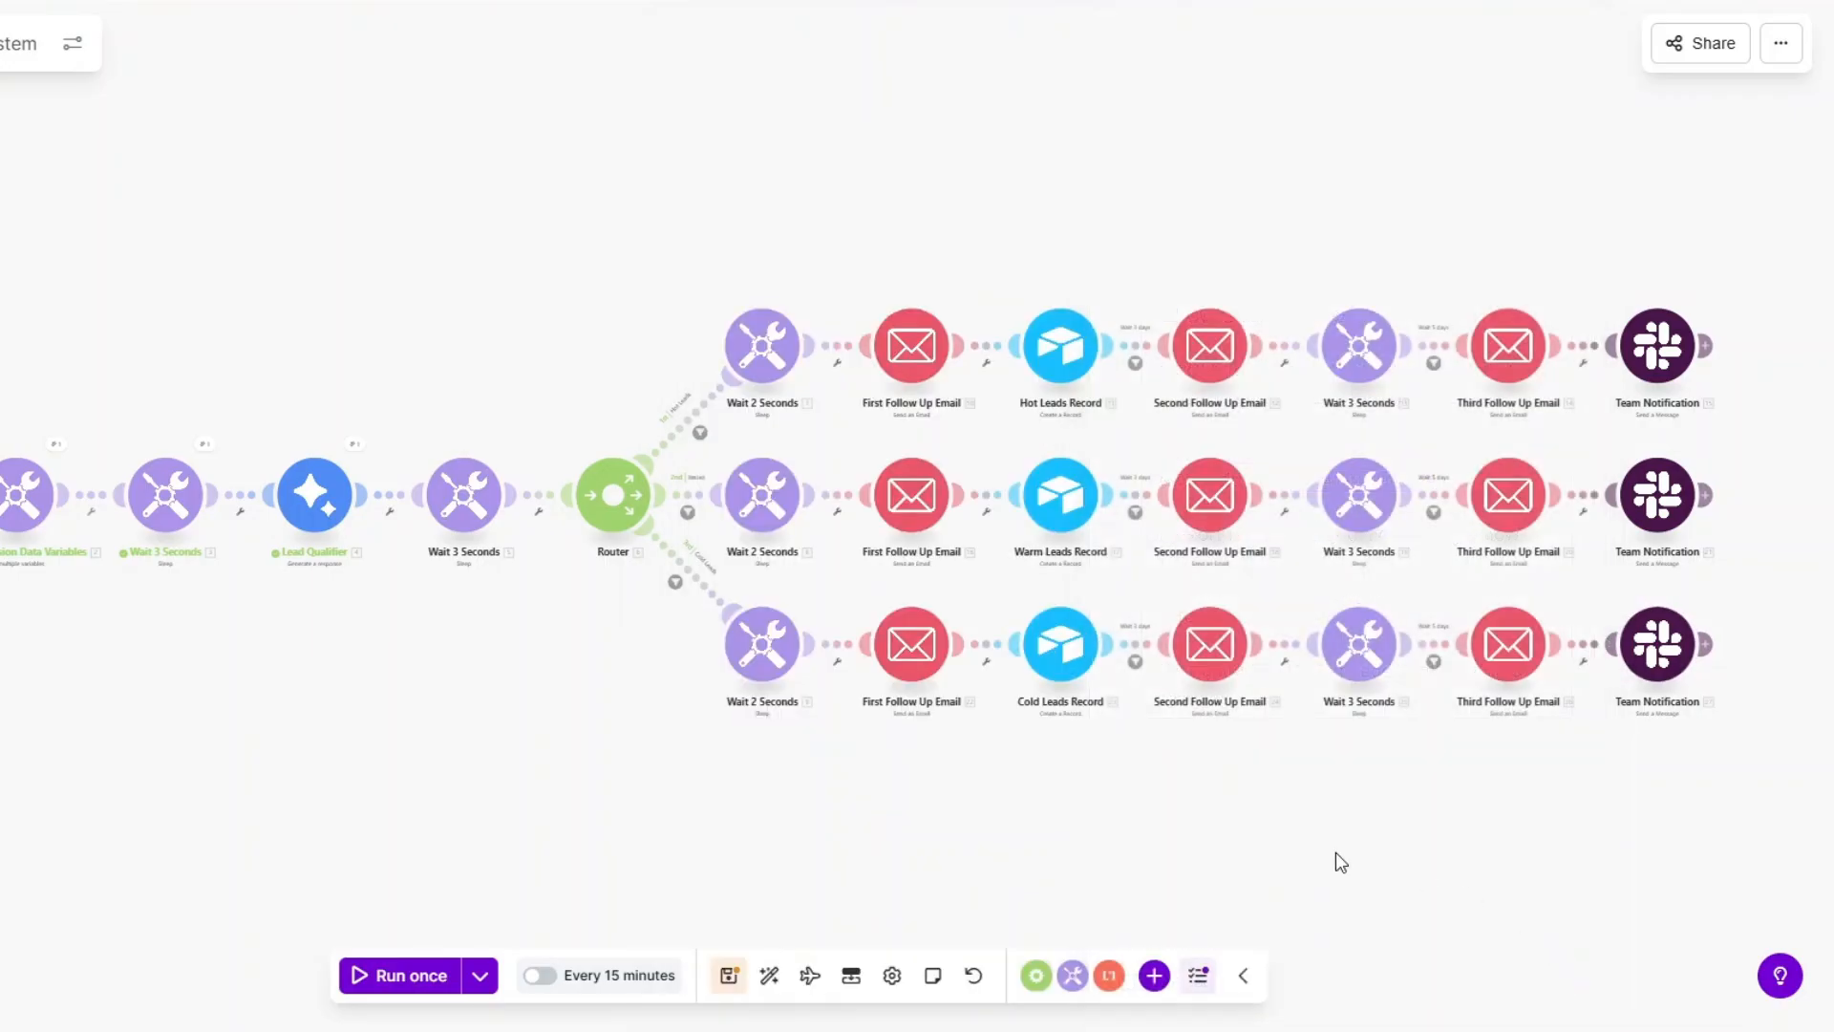
click(729, 974)
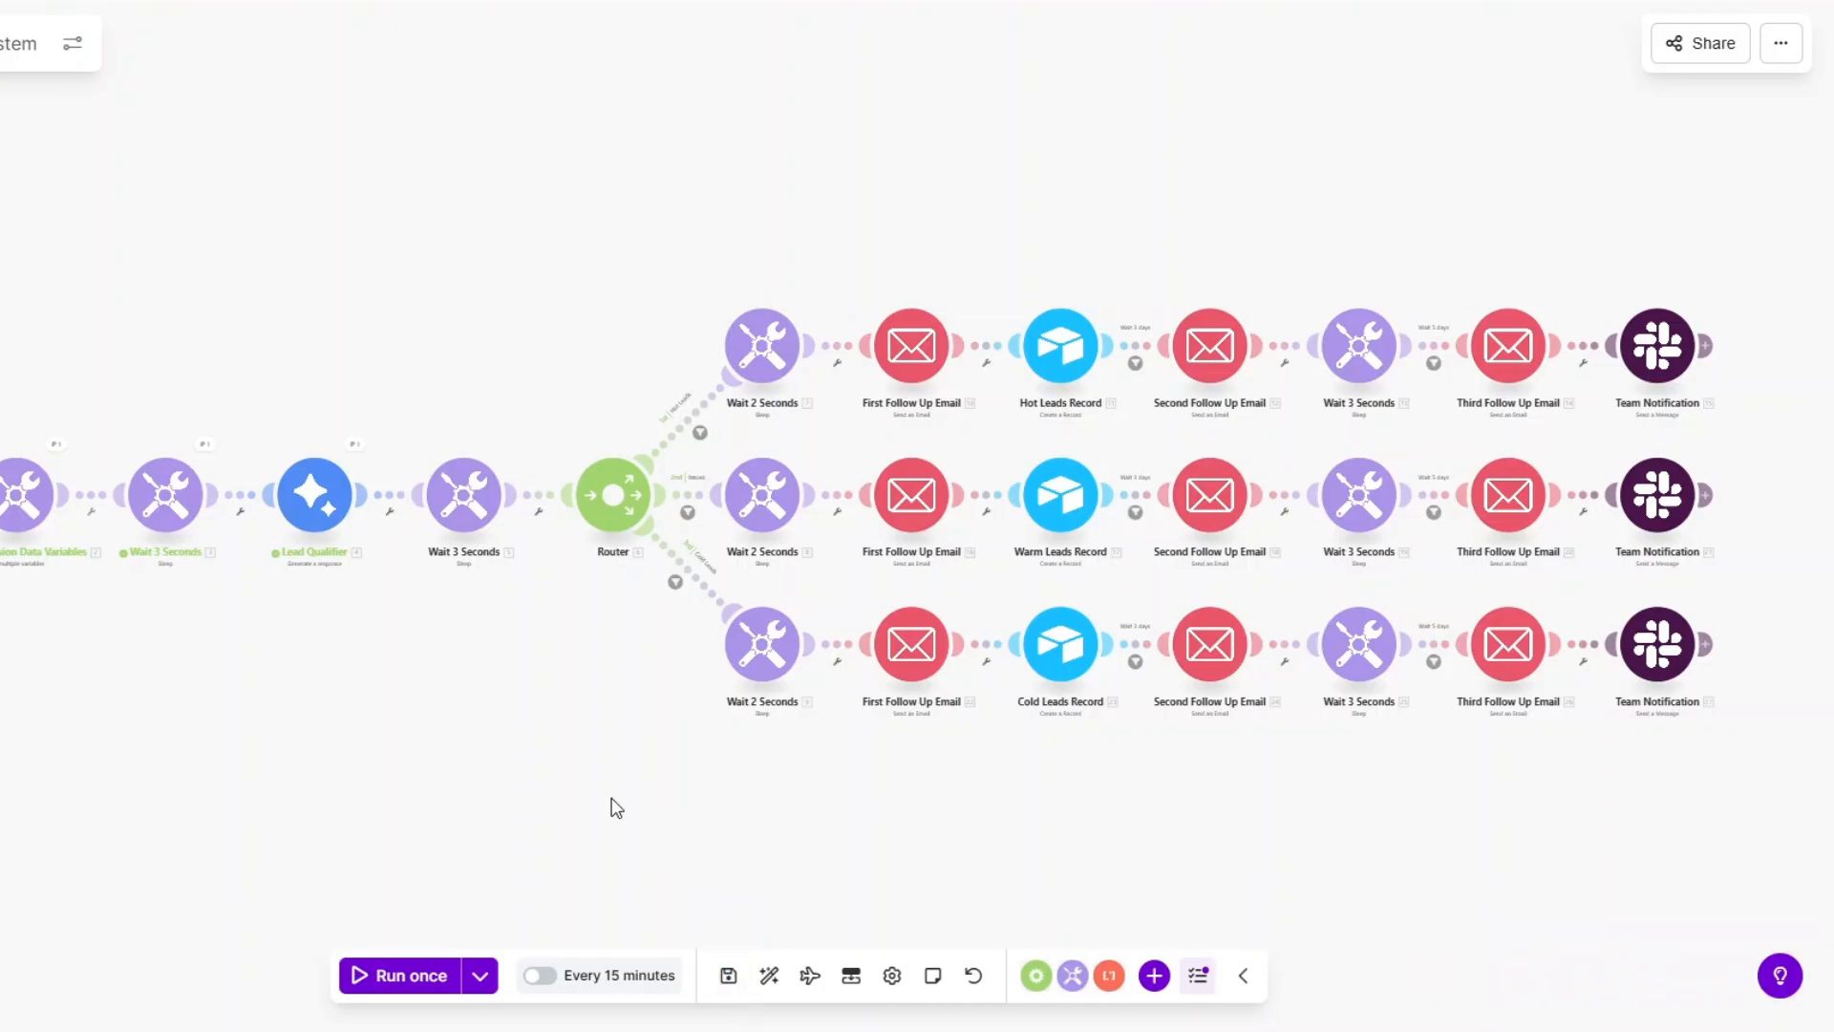
Tidy the scenario layout, reload the form, and enter the test lead's full name and email.
click(769, 975)
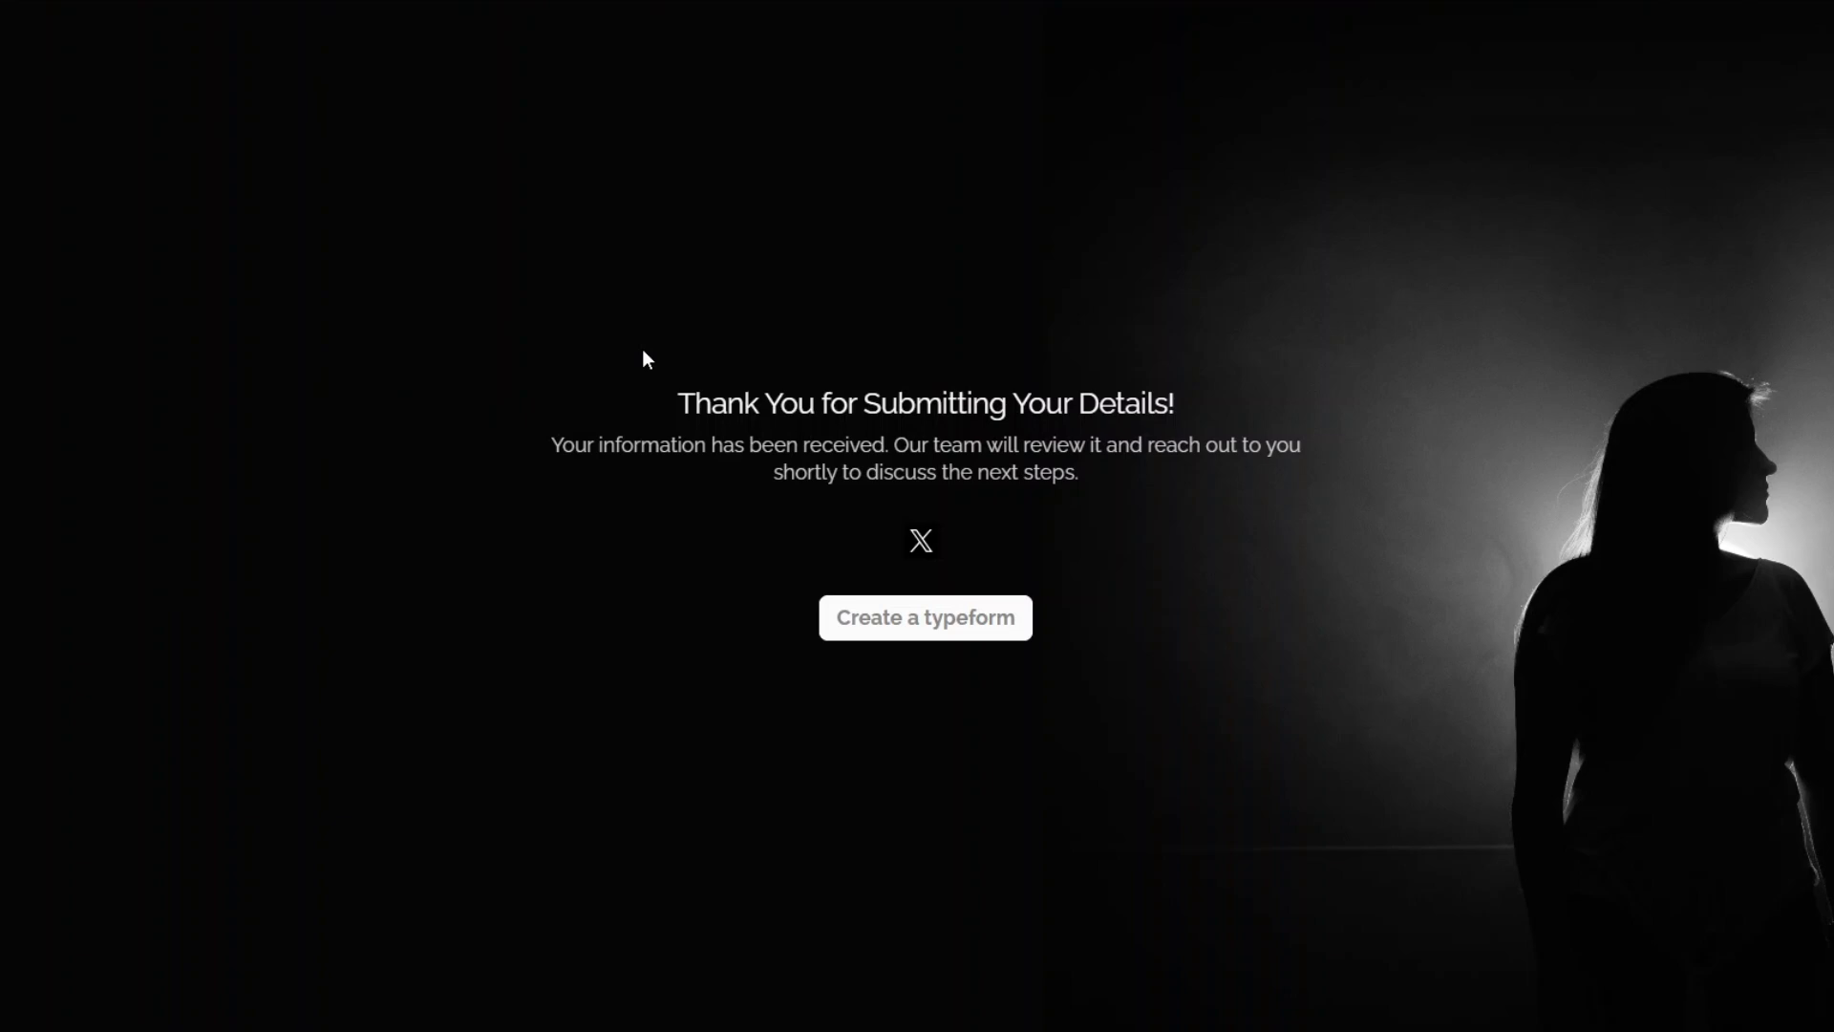
key(F5)
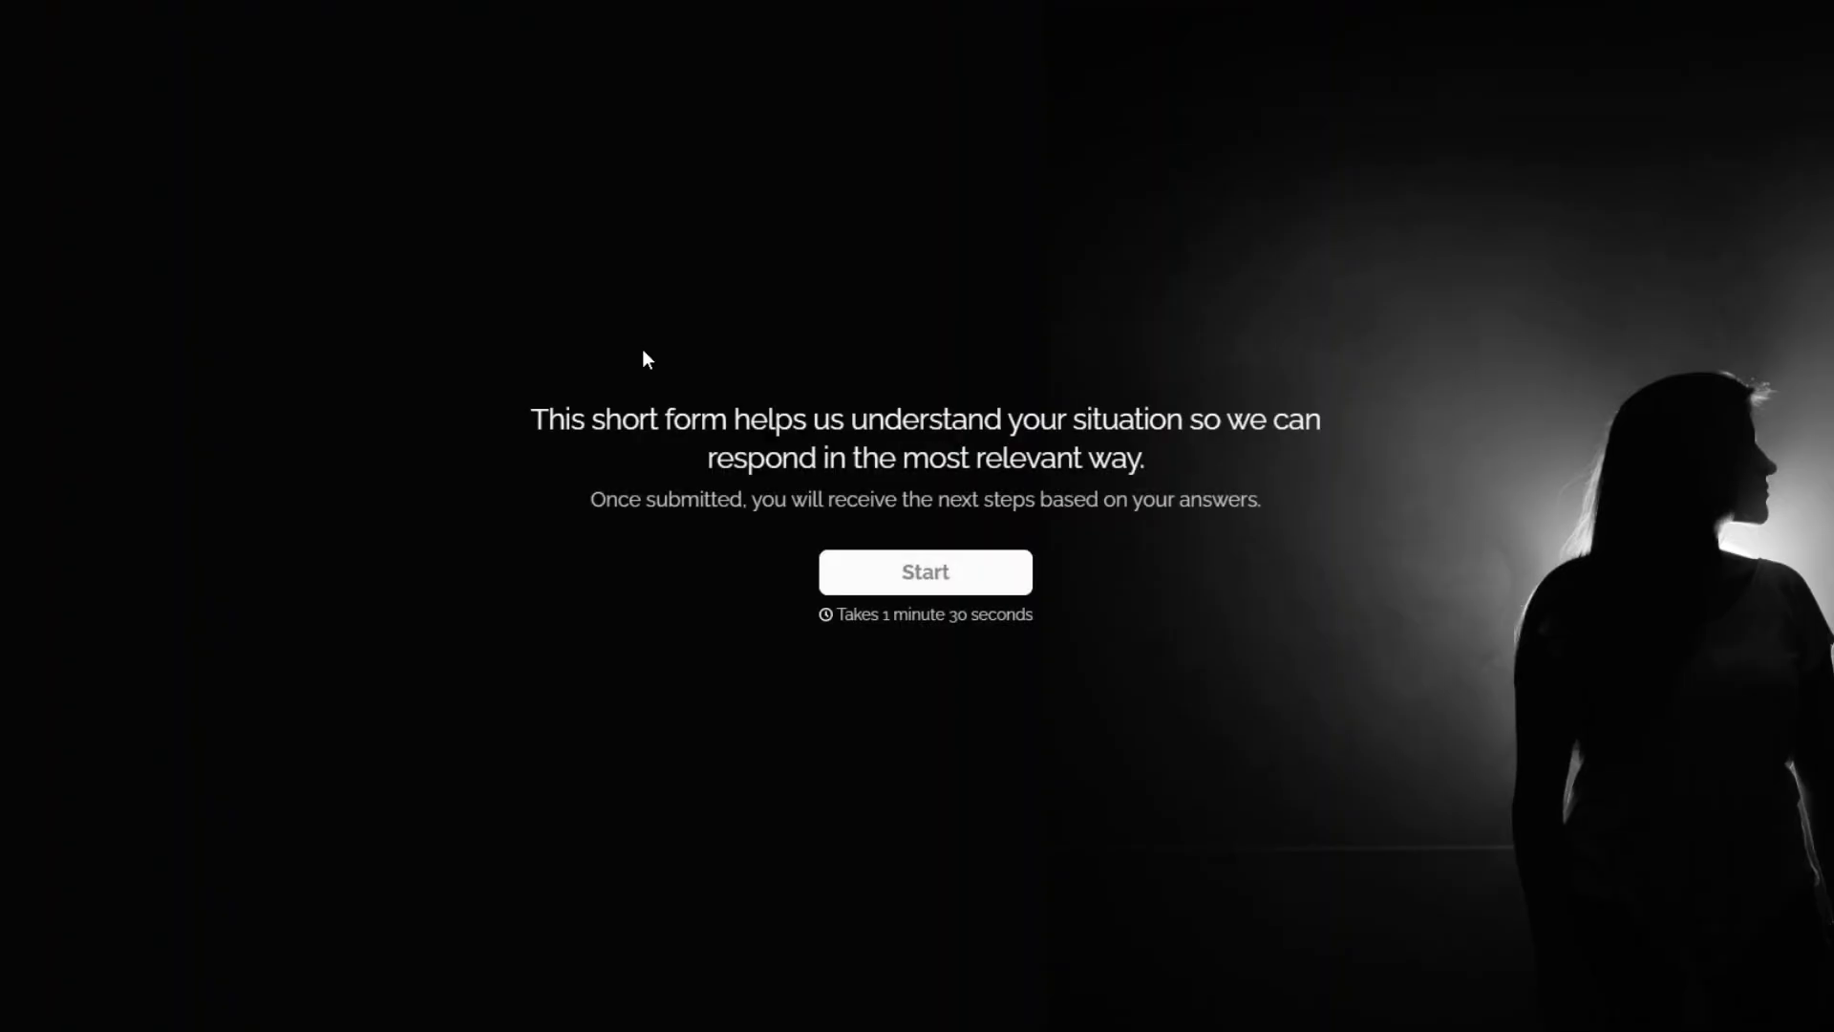
click(920, 567)
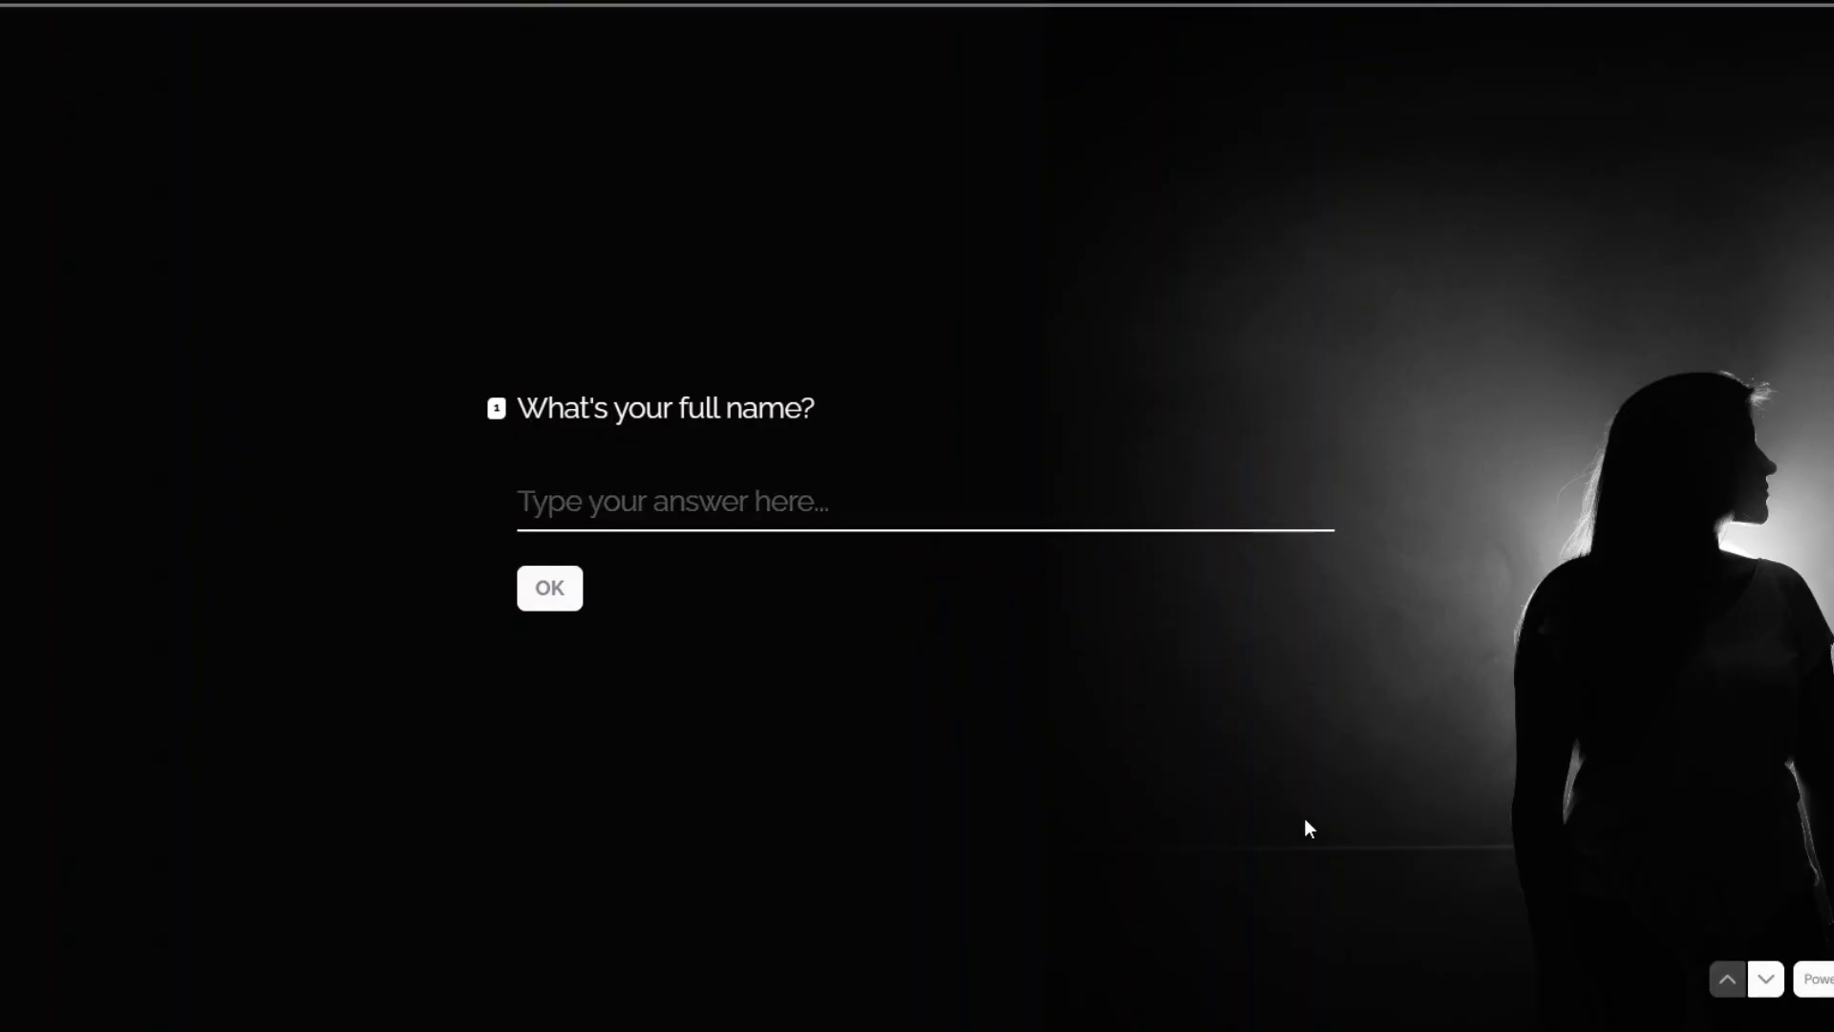
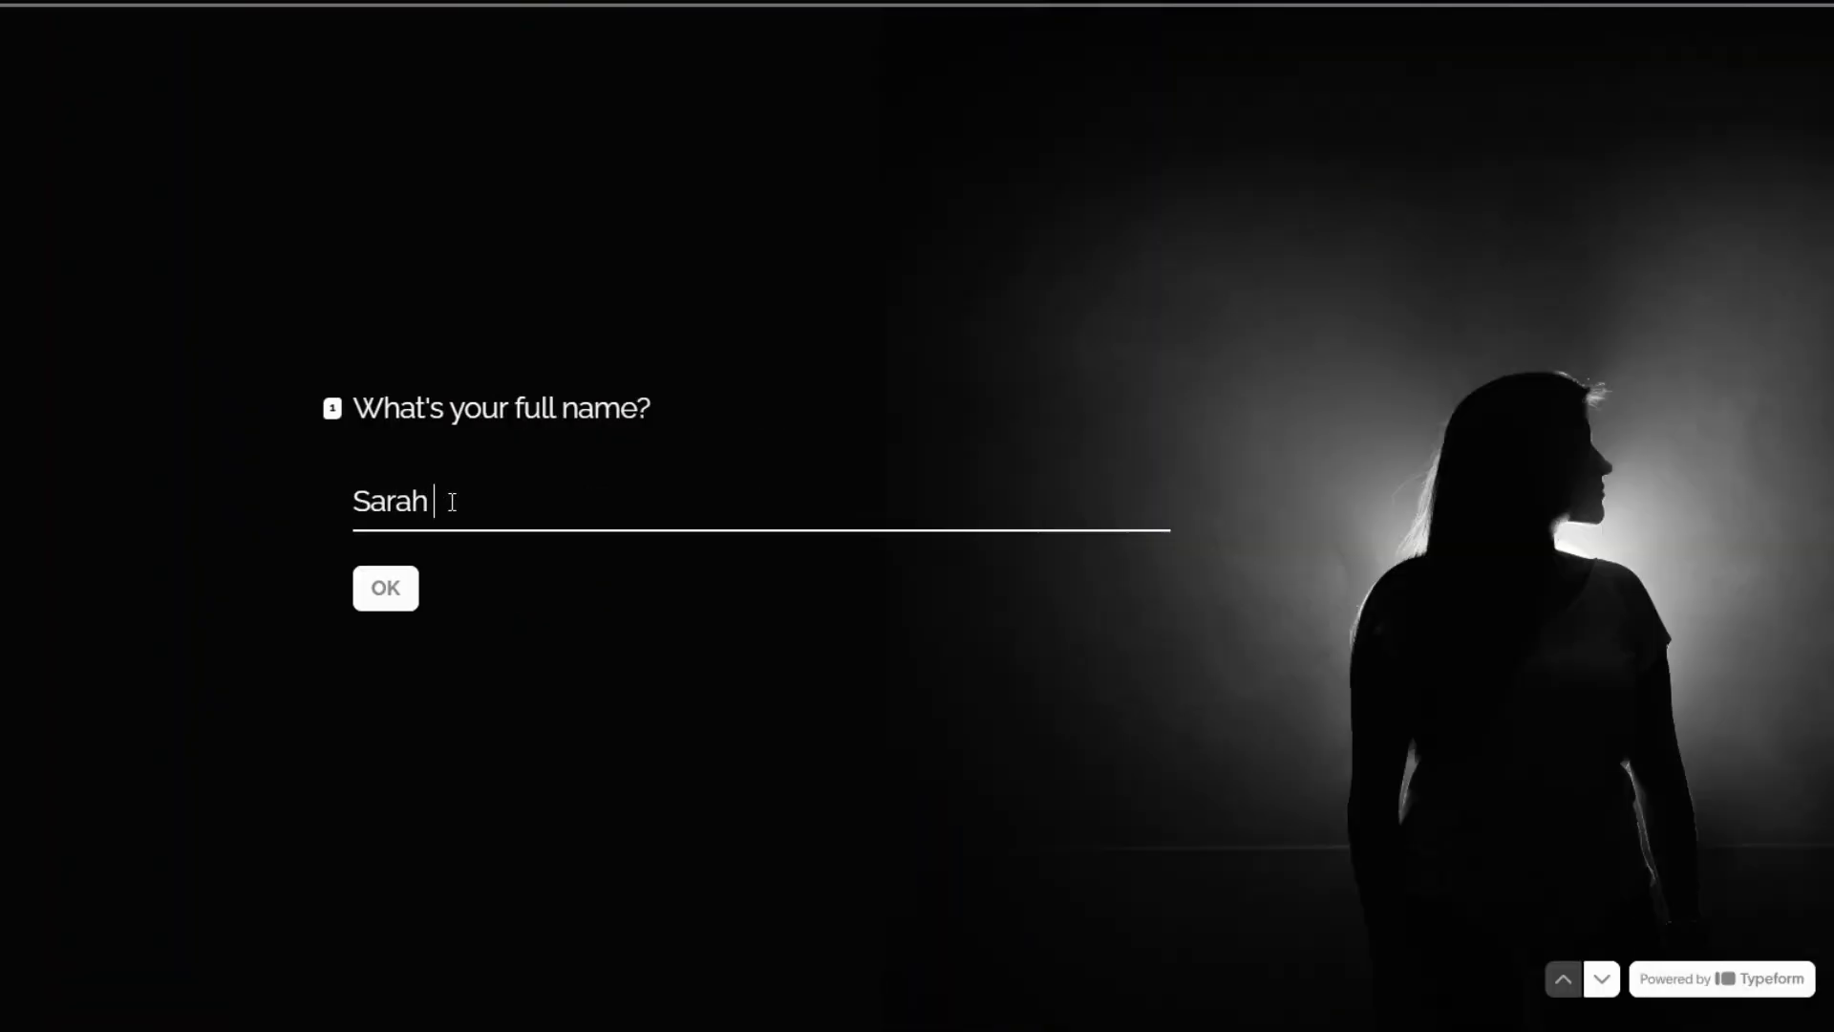
click(389, 597)
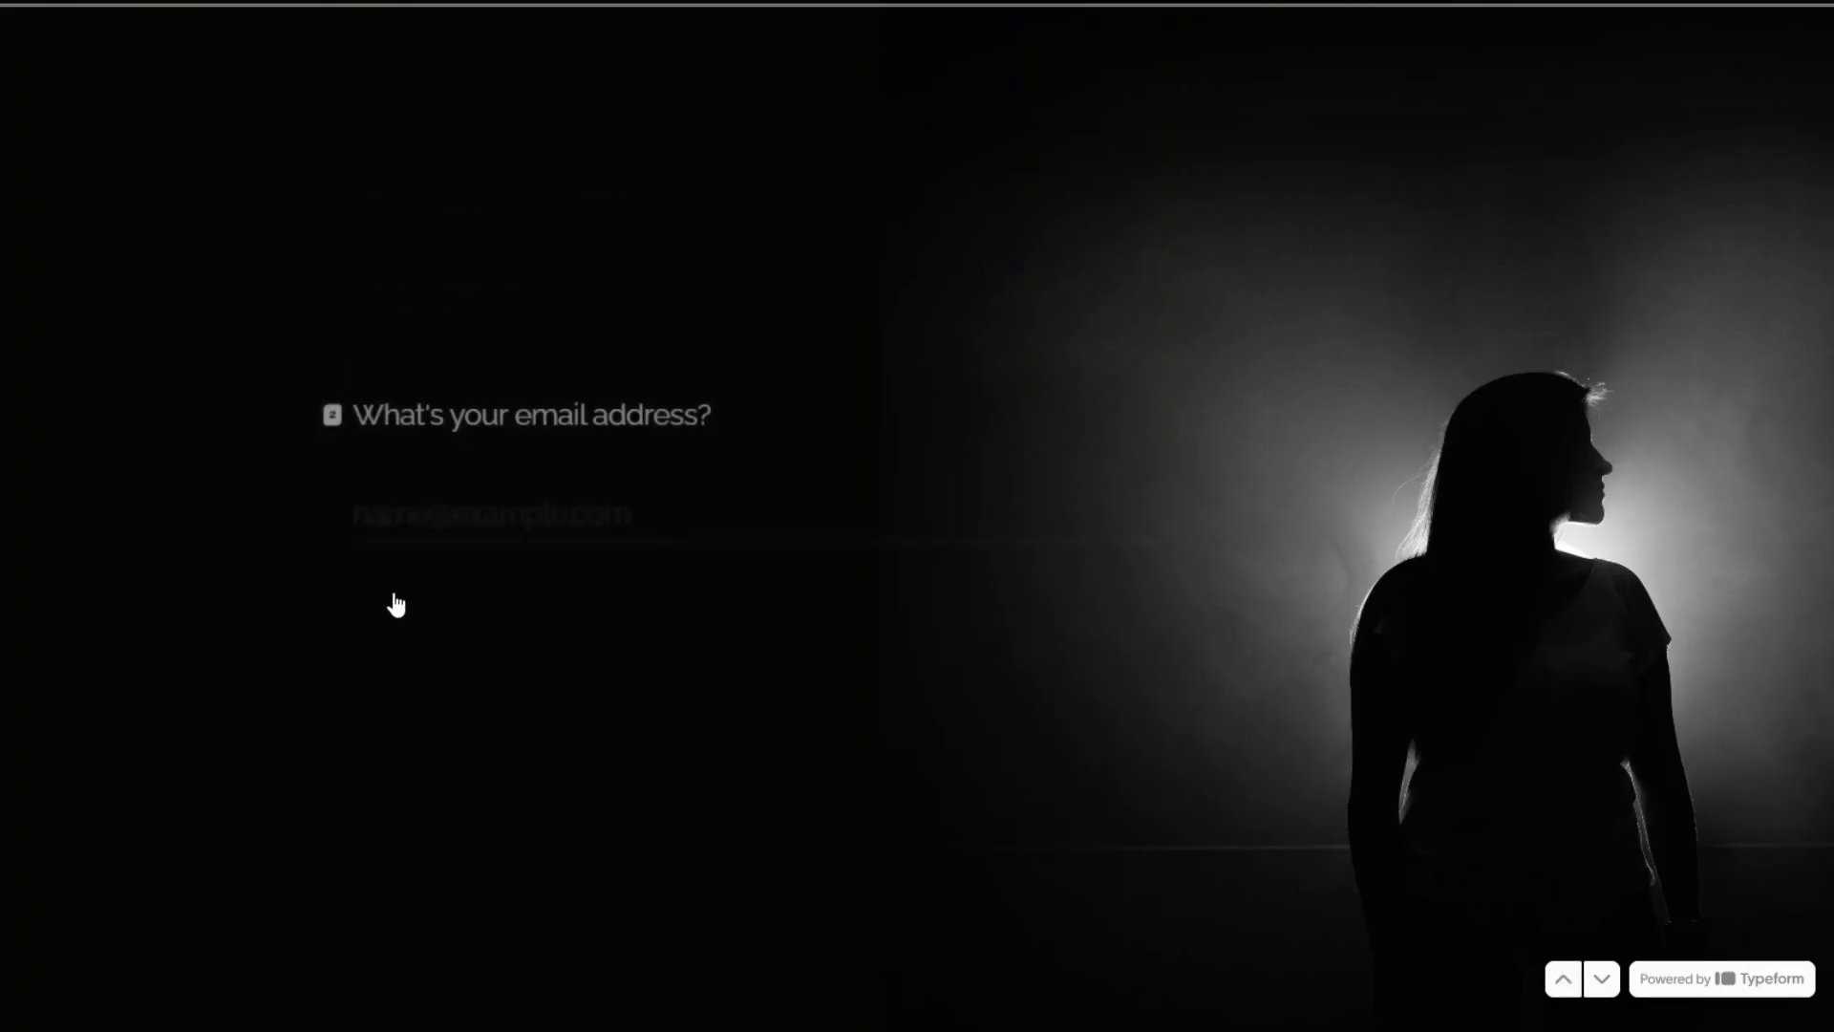
click(403, 501)
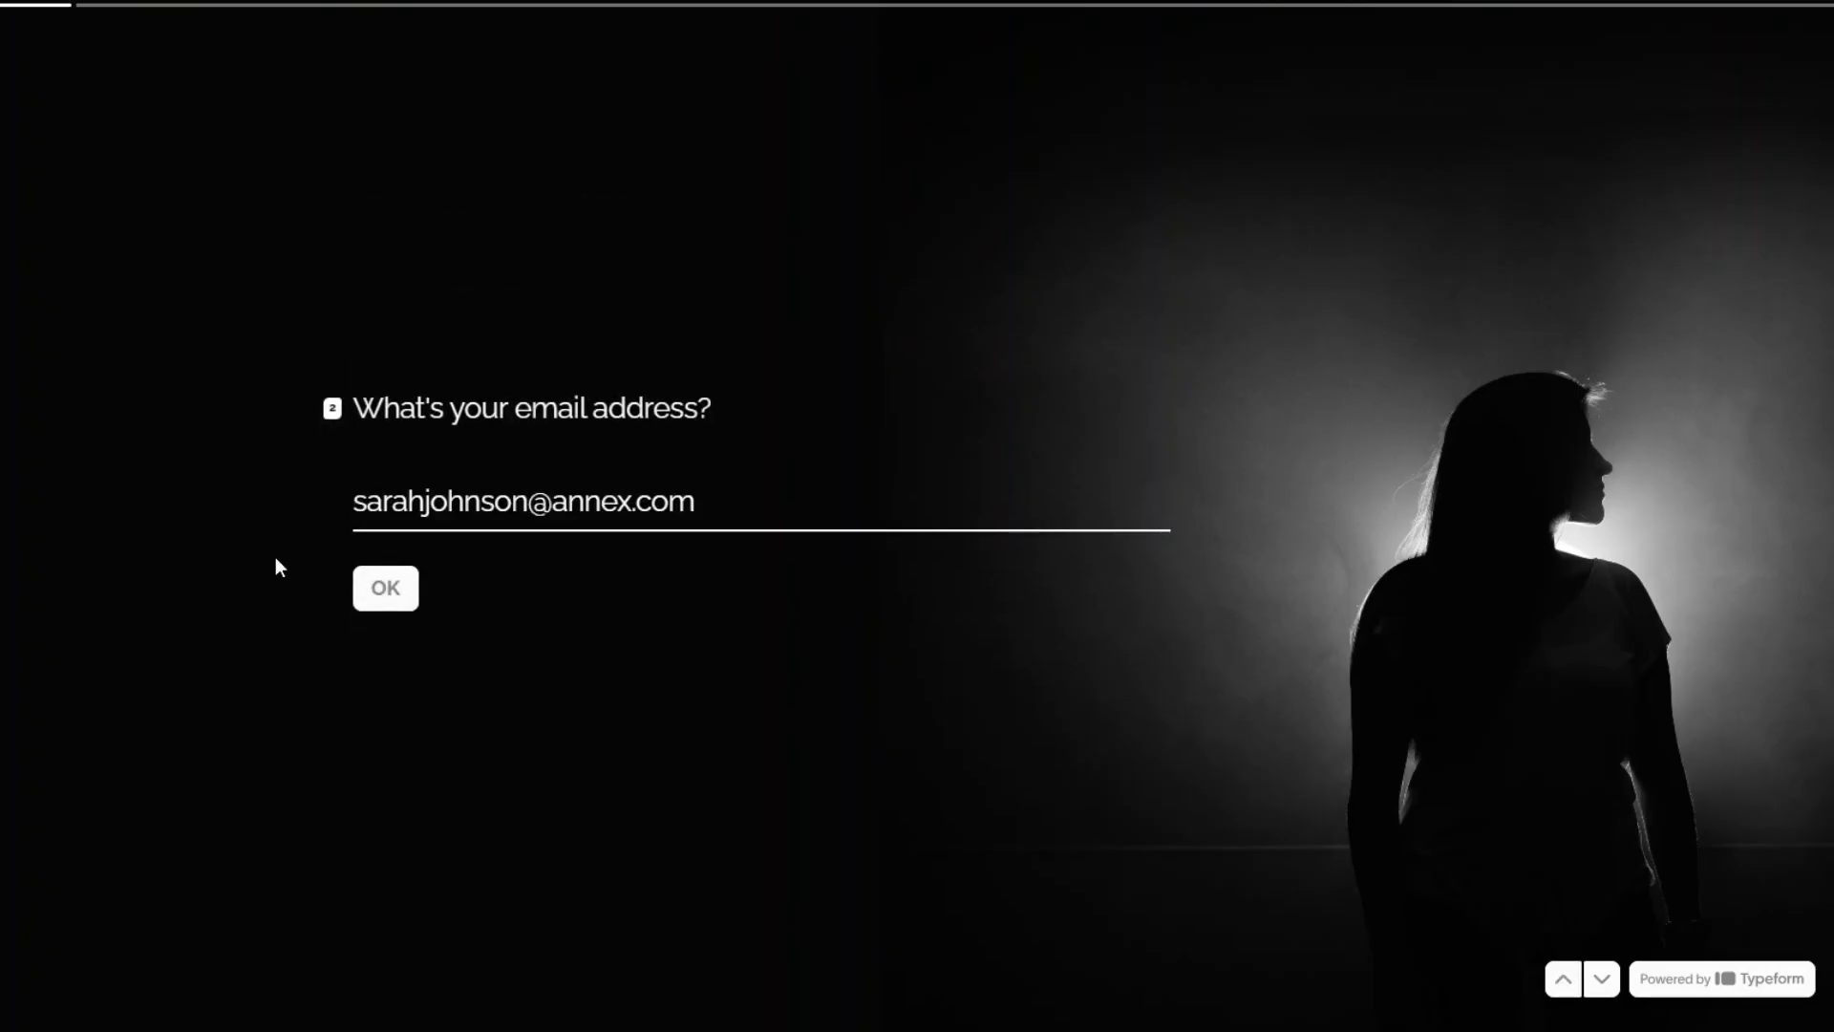
click(275, 559)
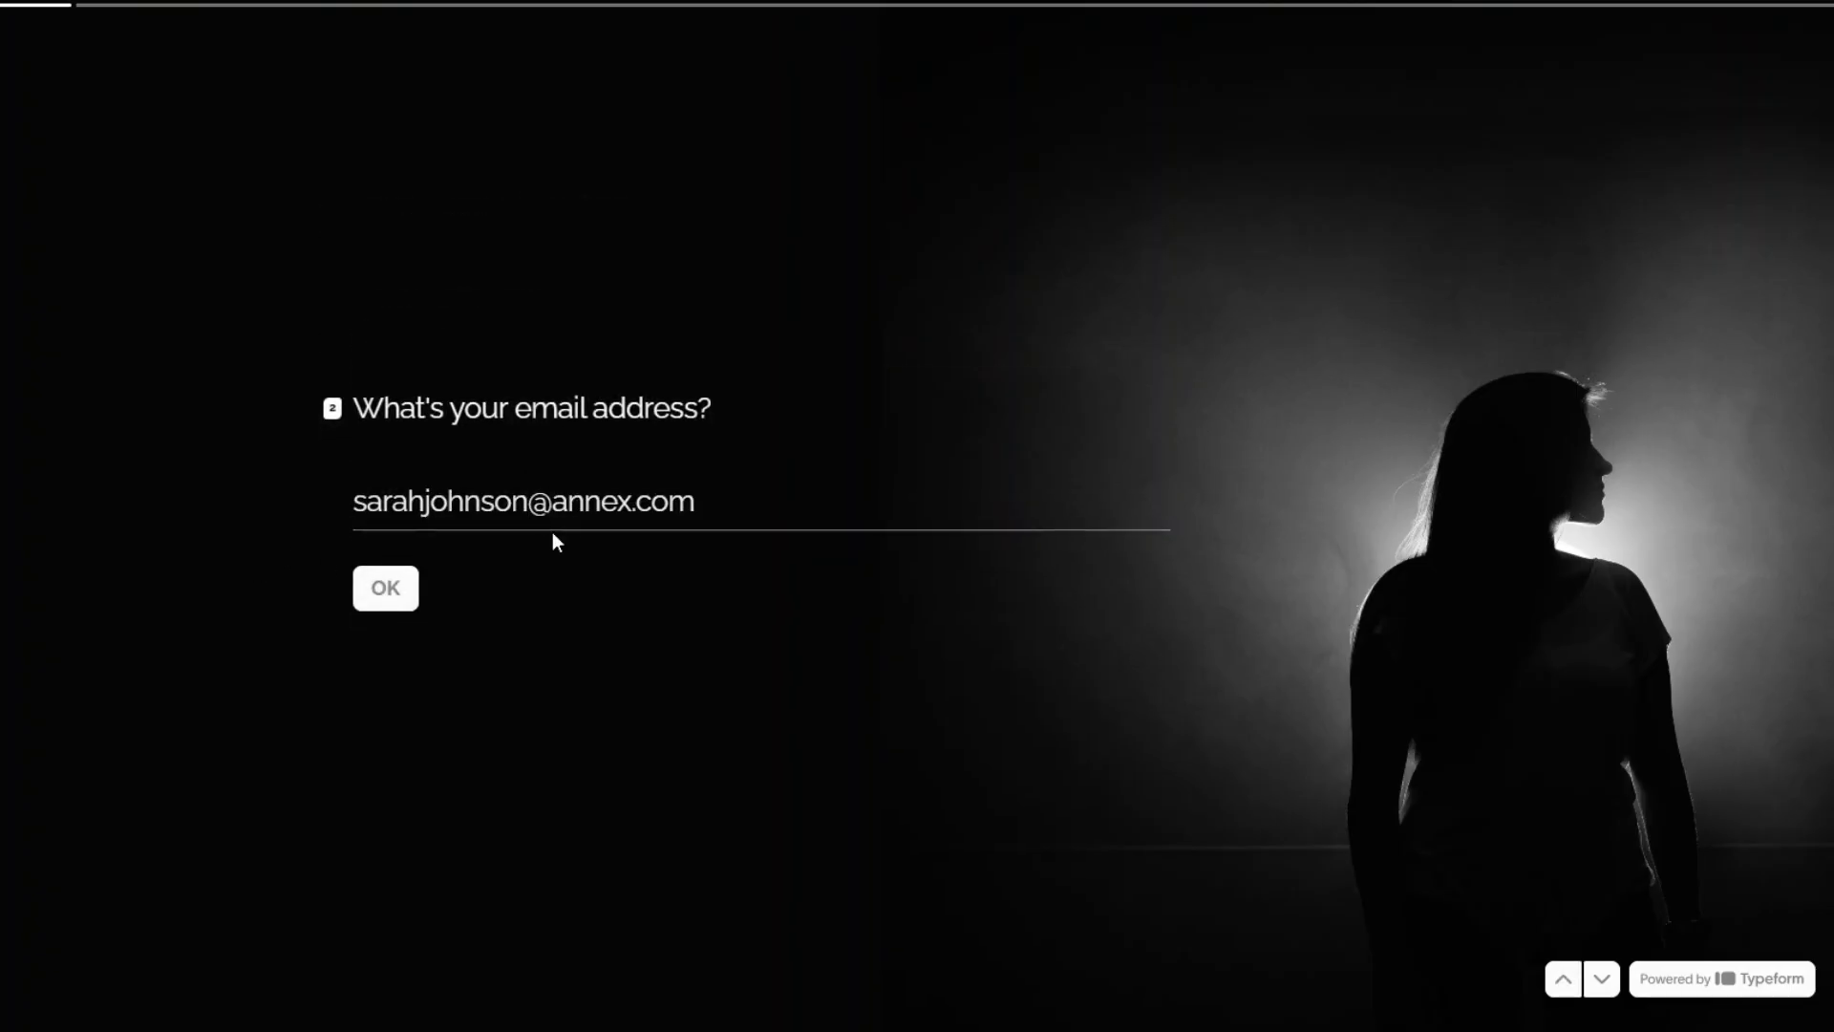
click(389, 592)
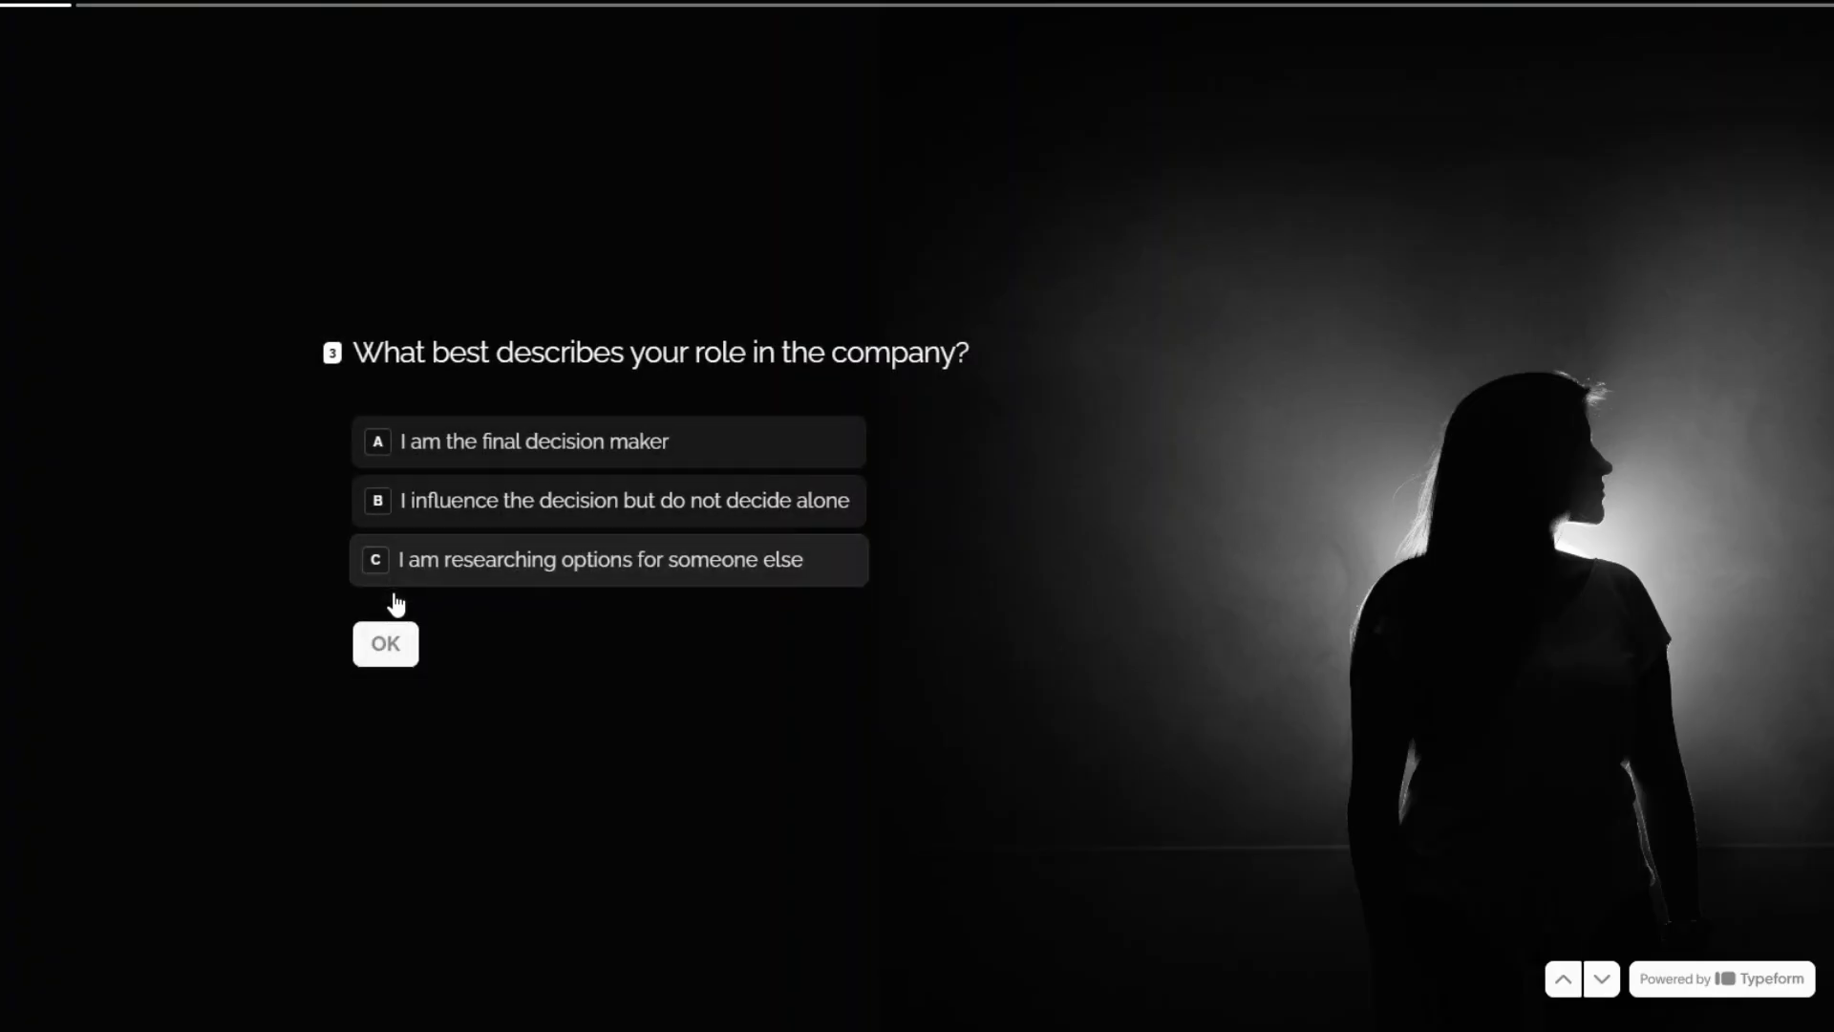
Answer: influences but doesn't decide alone, exploring options, problem slowing us down, 1-3 months, budget depends, 2-5 people.
click(561, 506)
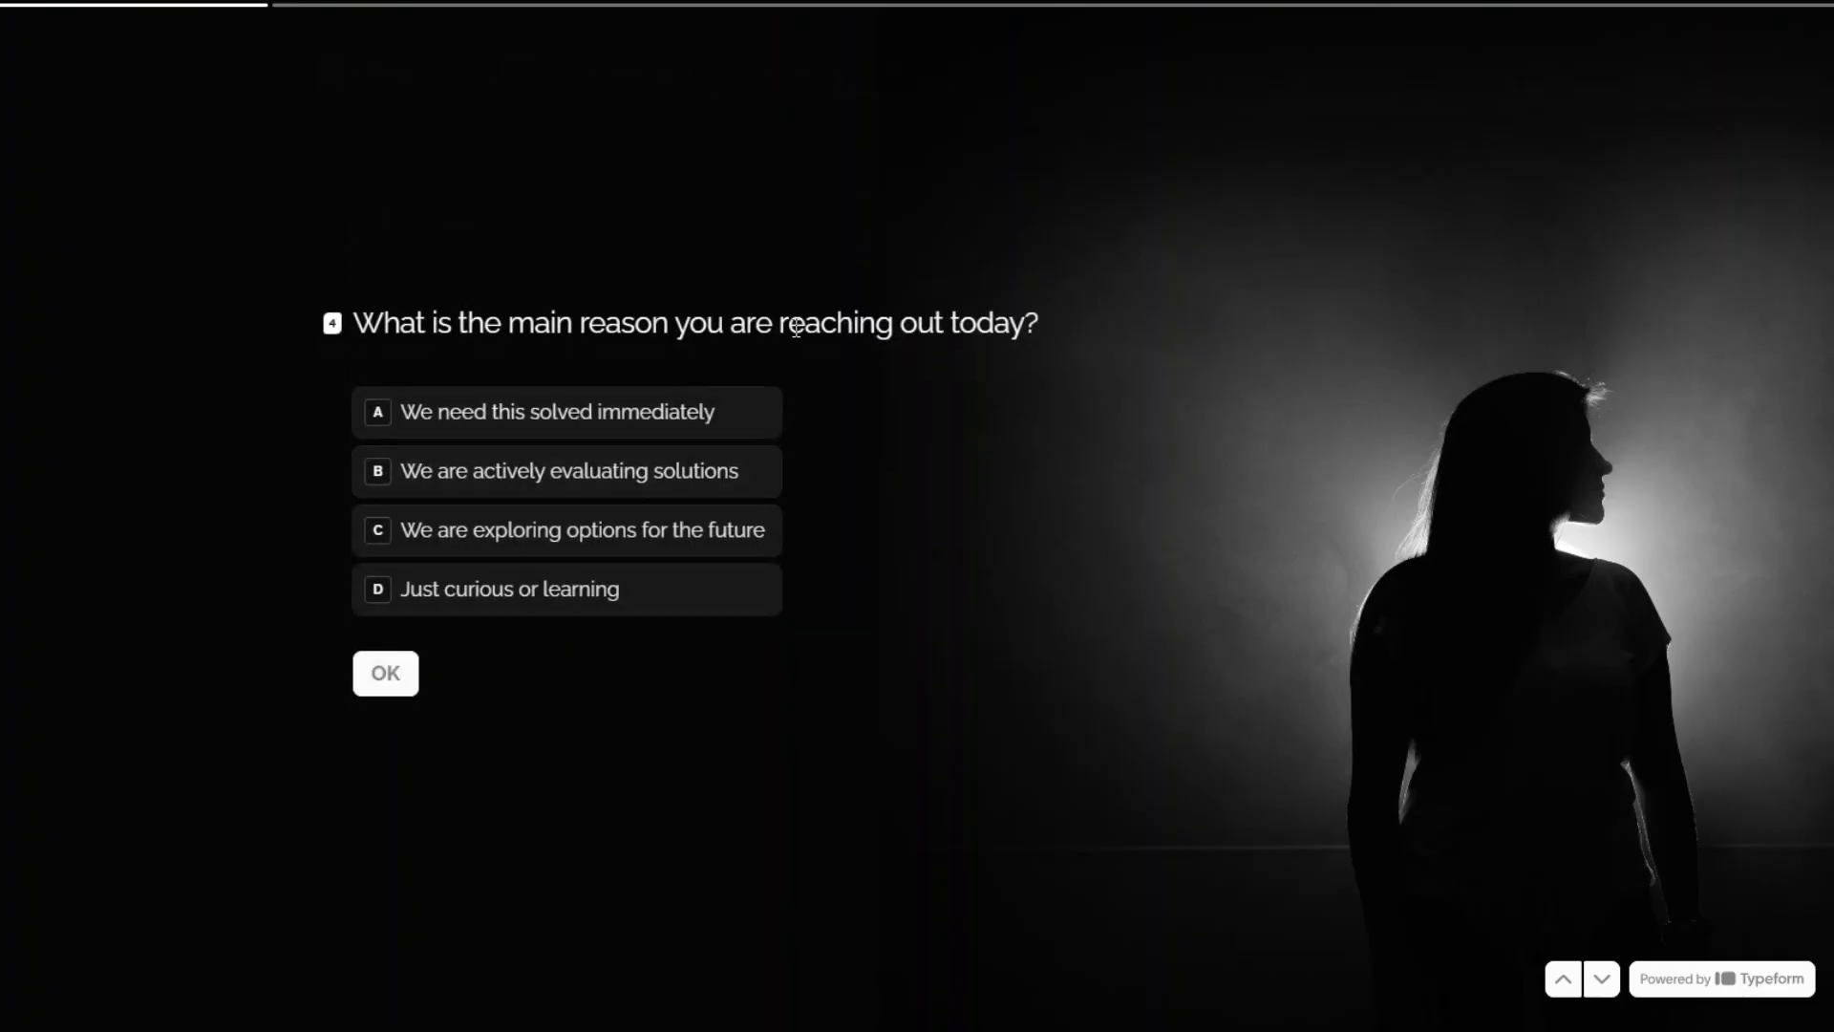
click(525, 533)
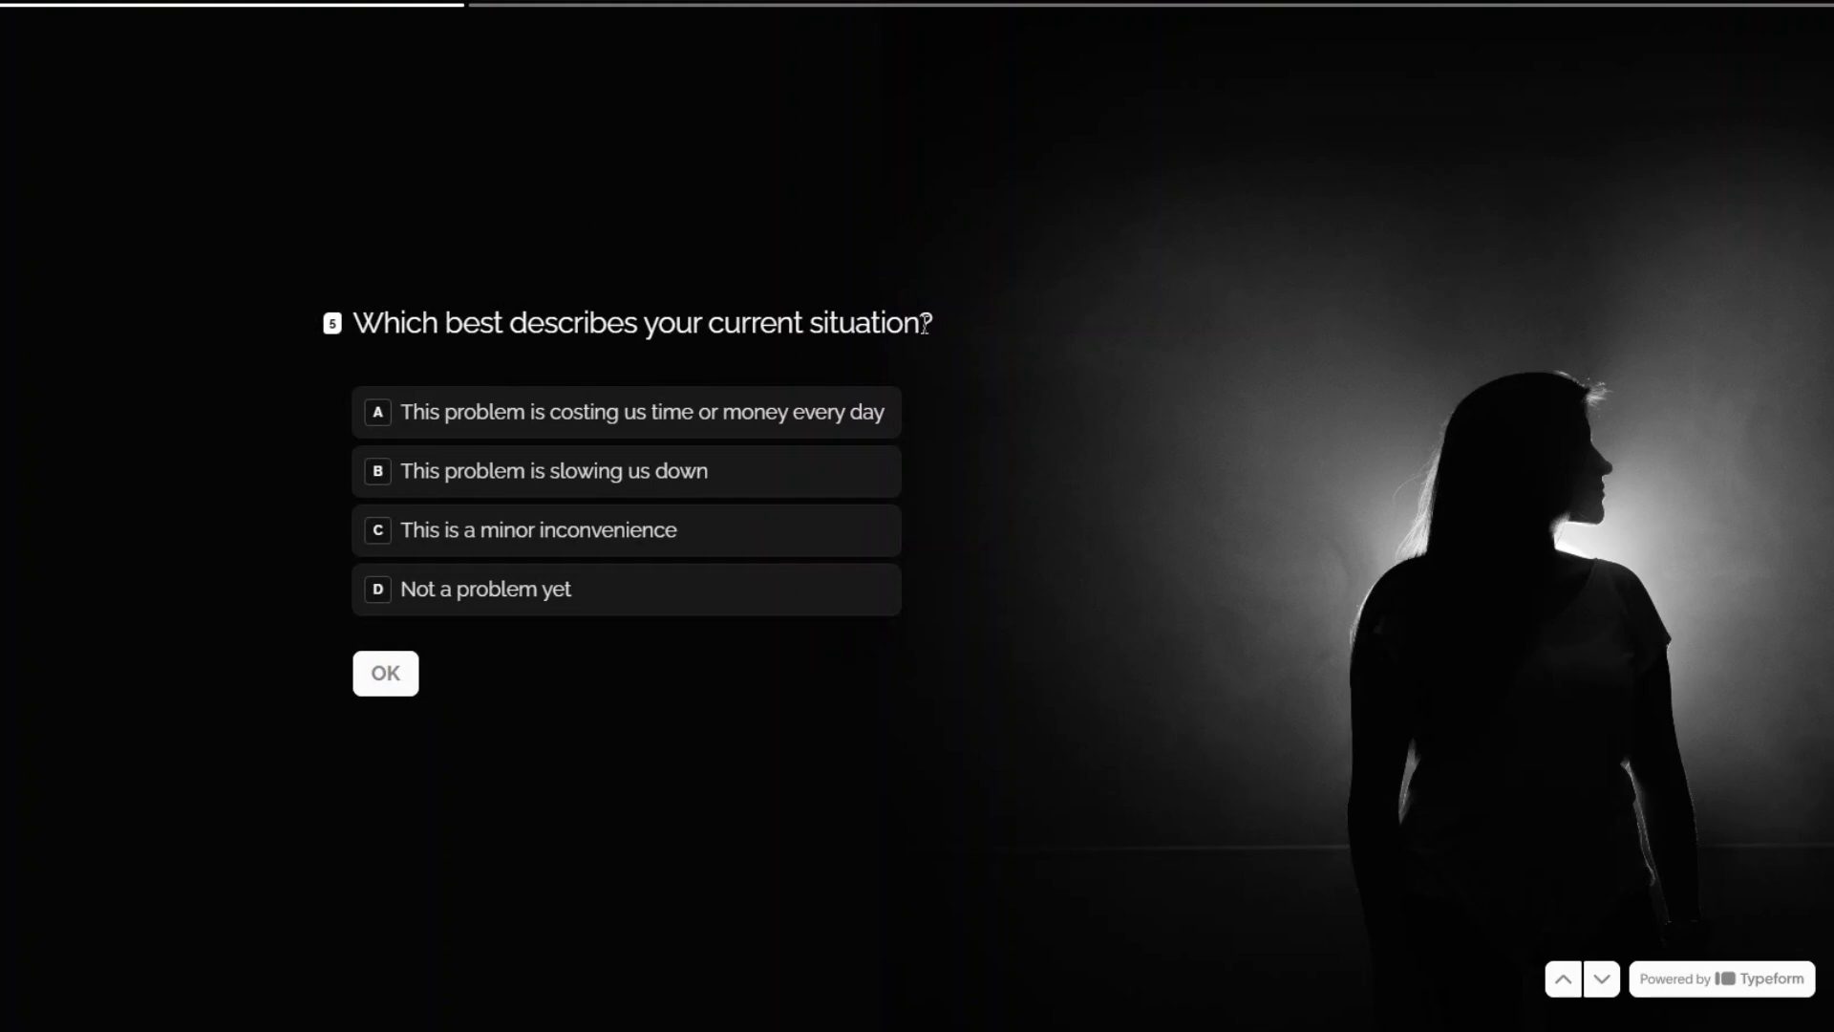
click(609, 500)
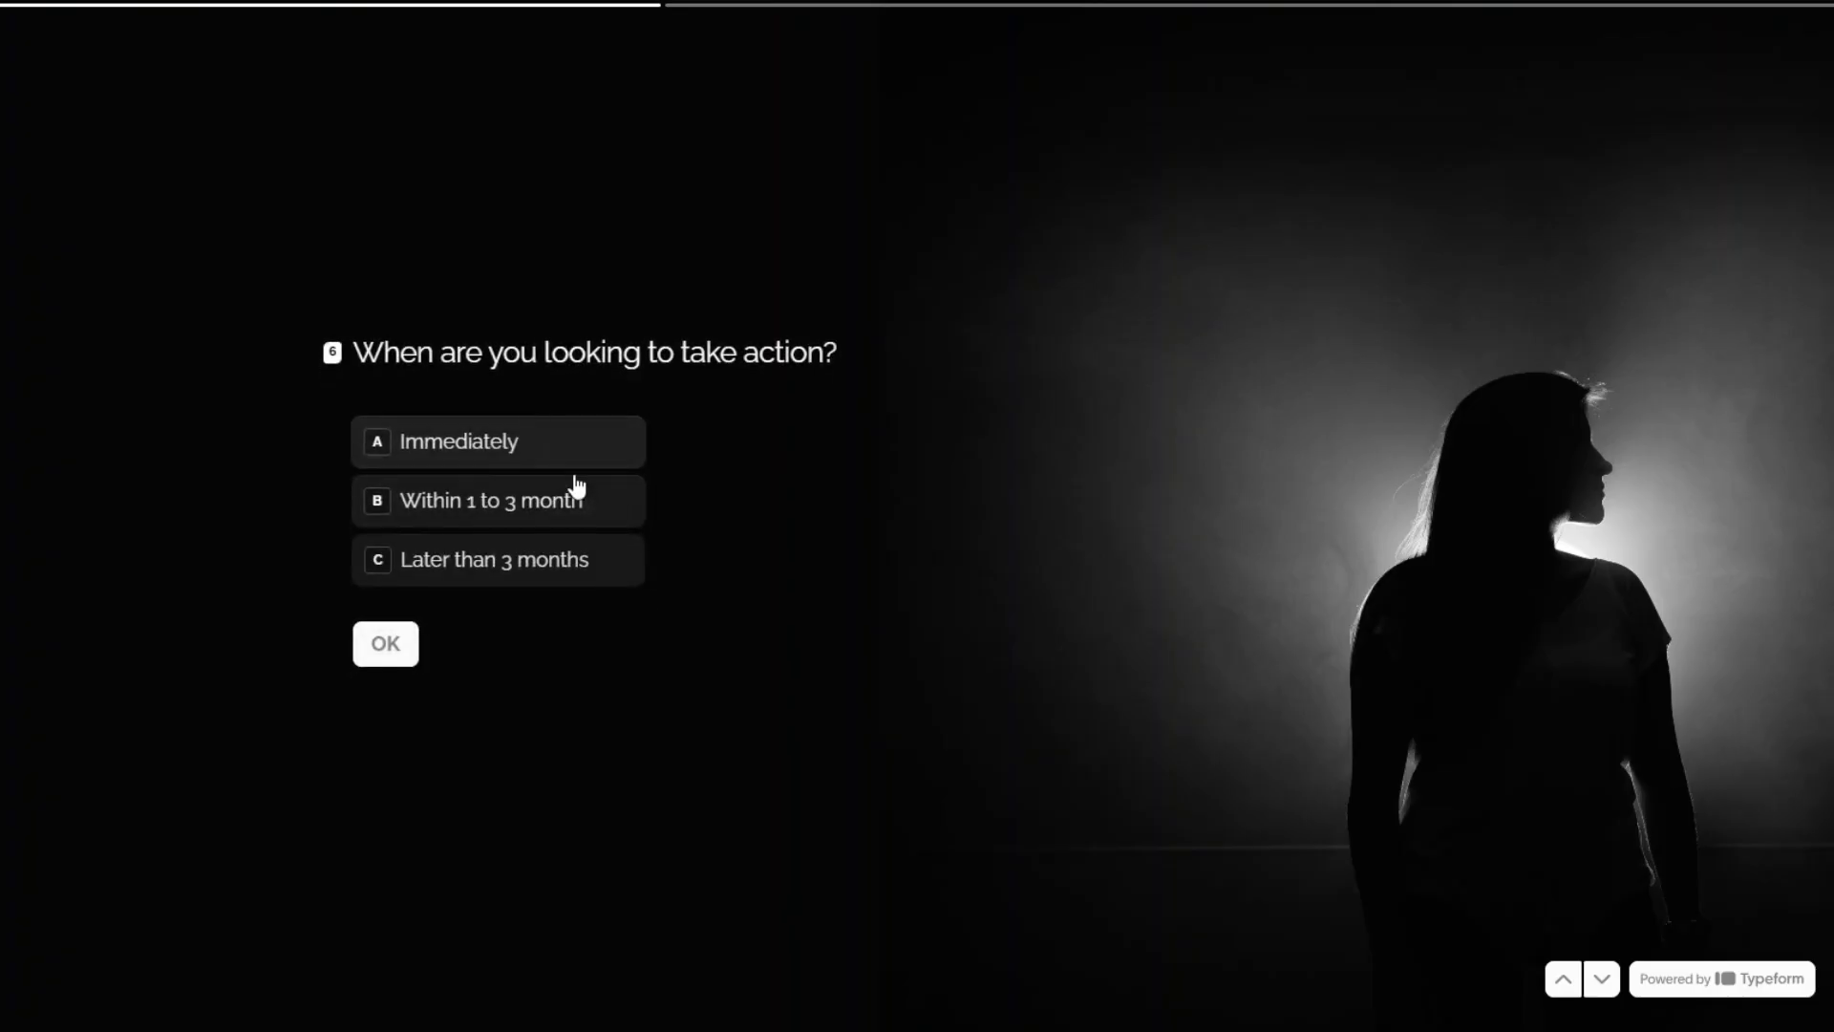
click(563, 504)
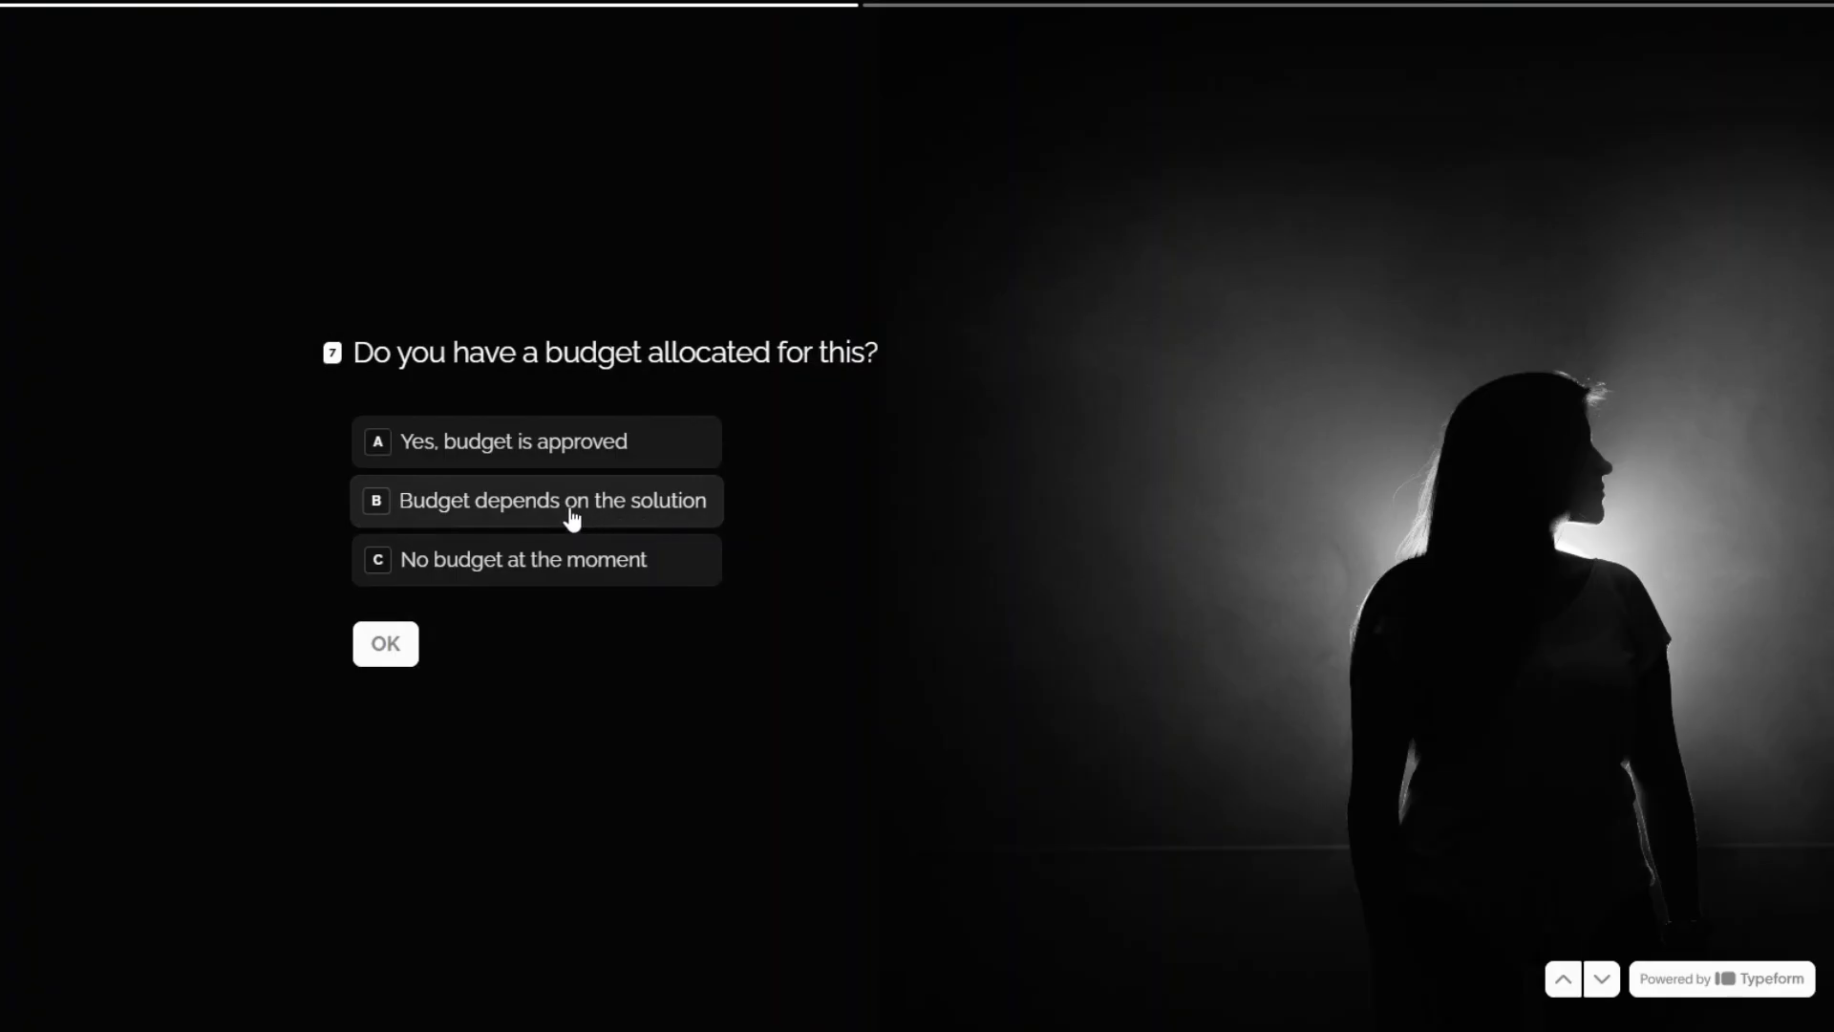
click(569, 514)
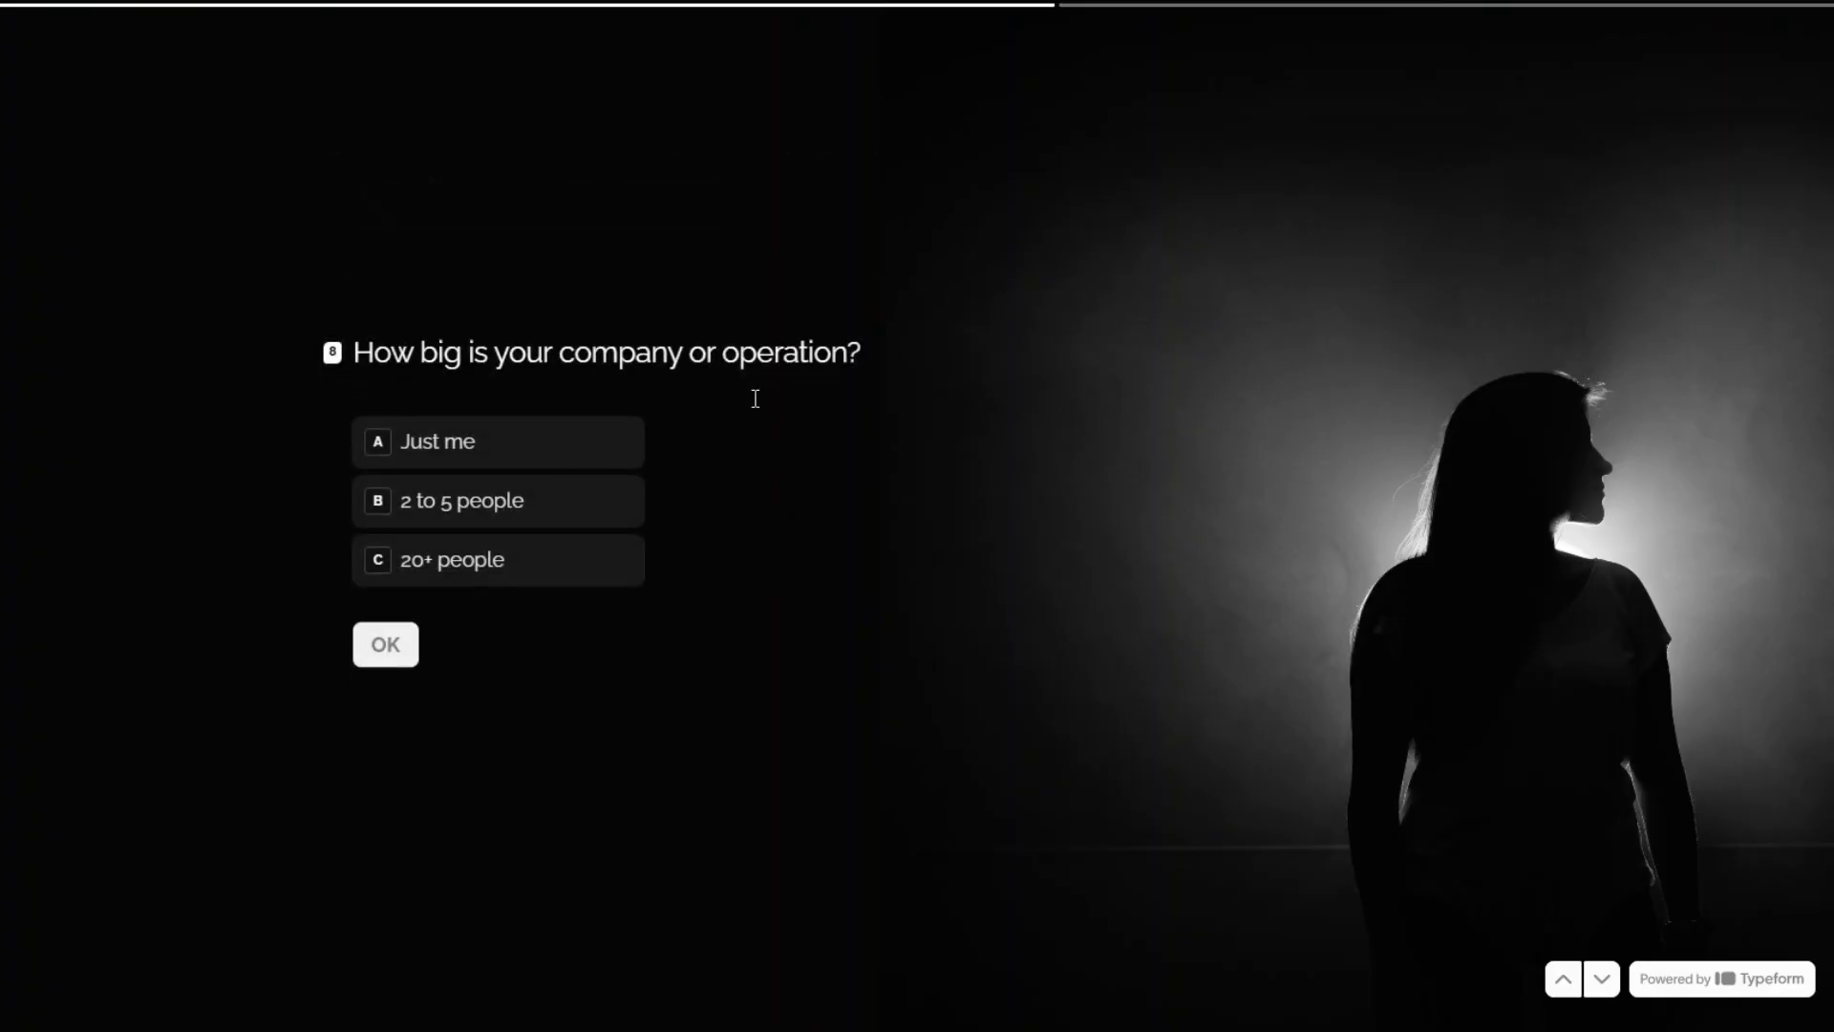
click(458, 507)
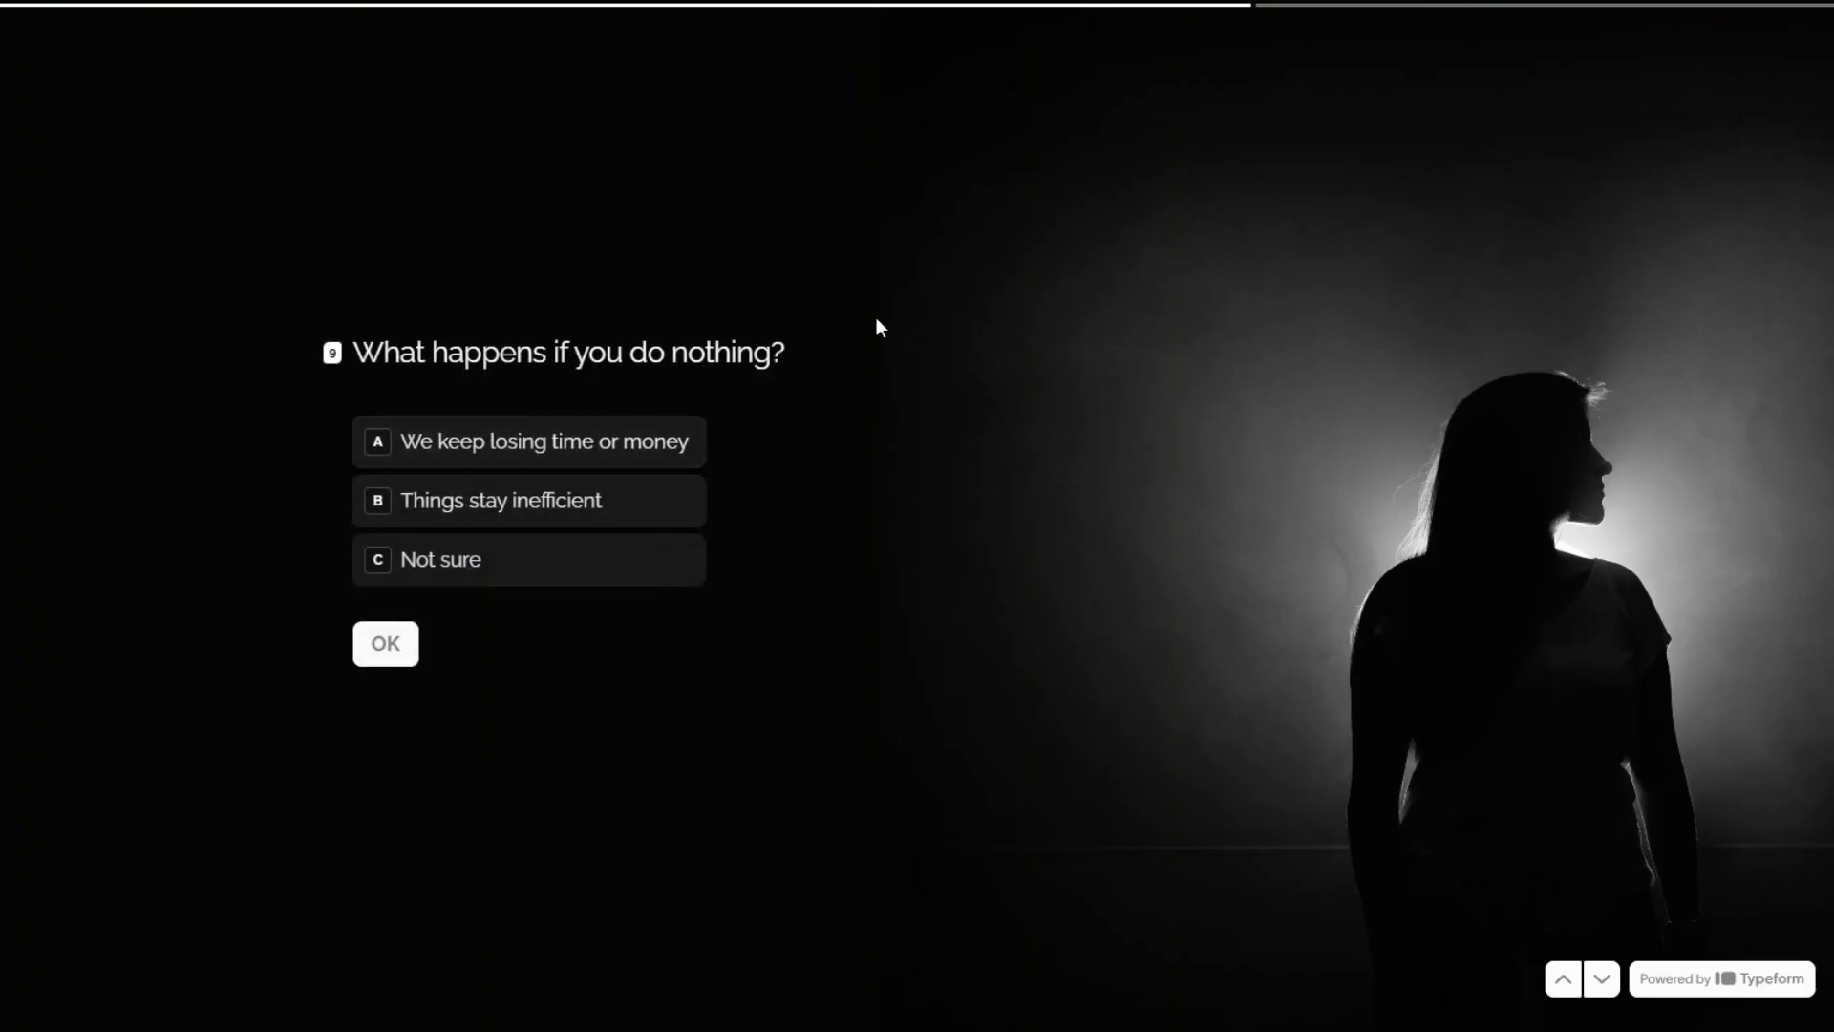
Answer 'Things stay inefficient', 'Yes, partially successful', 'I want to understand the solution better', and submit the form.
click(507, 508)
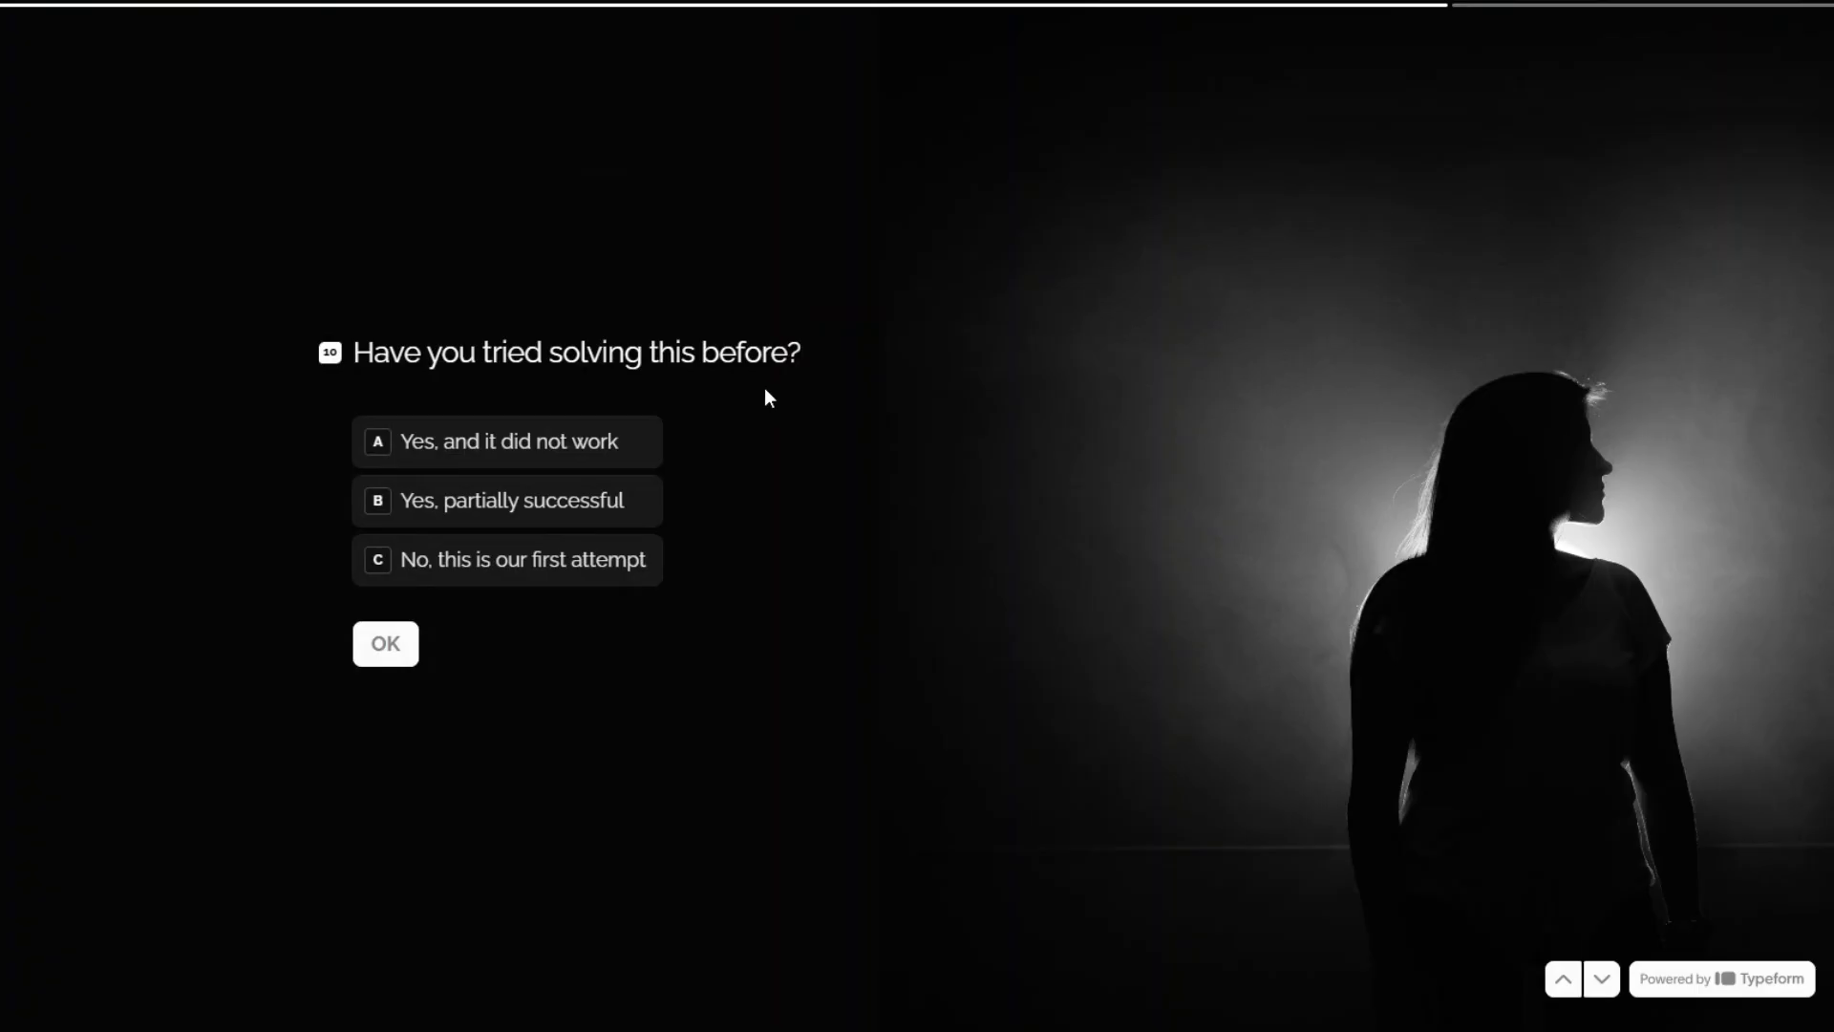
click(483, 507)
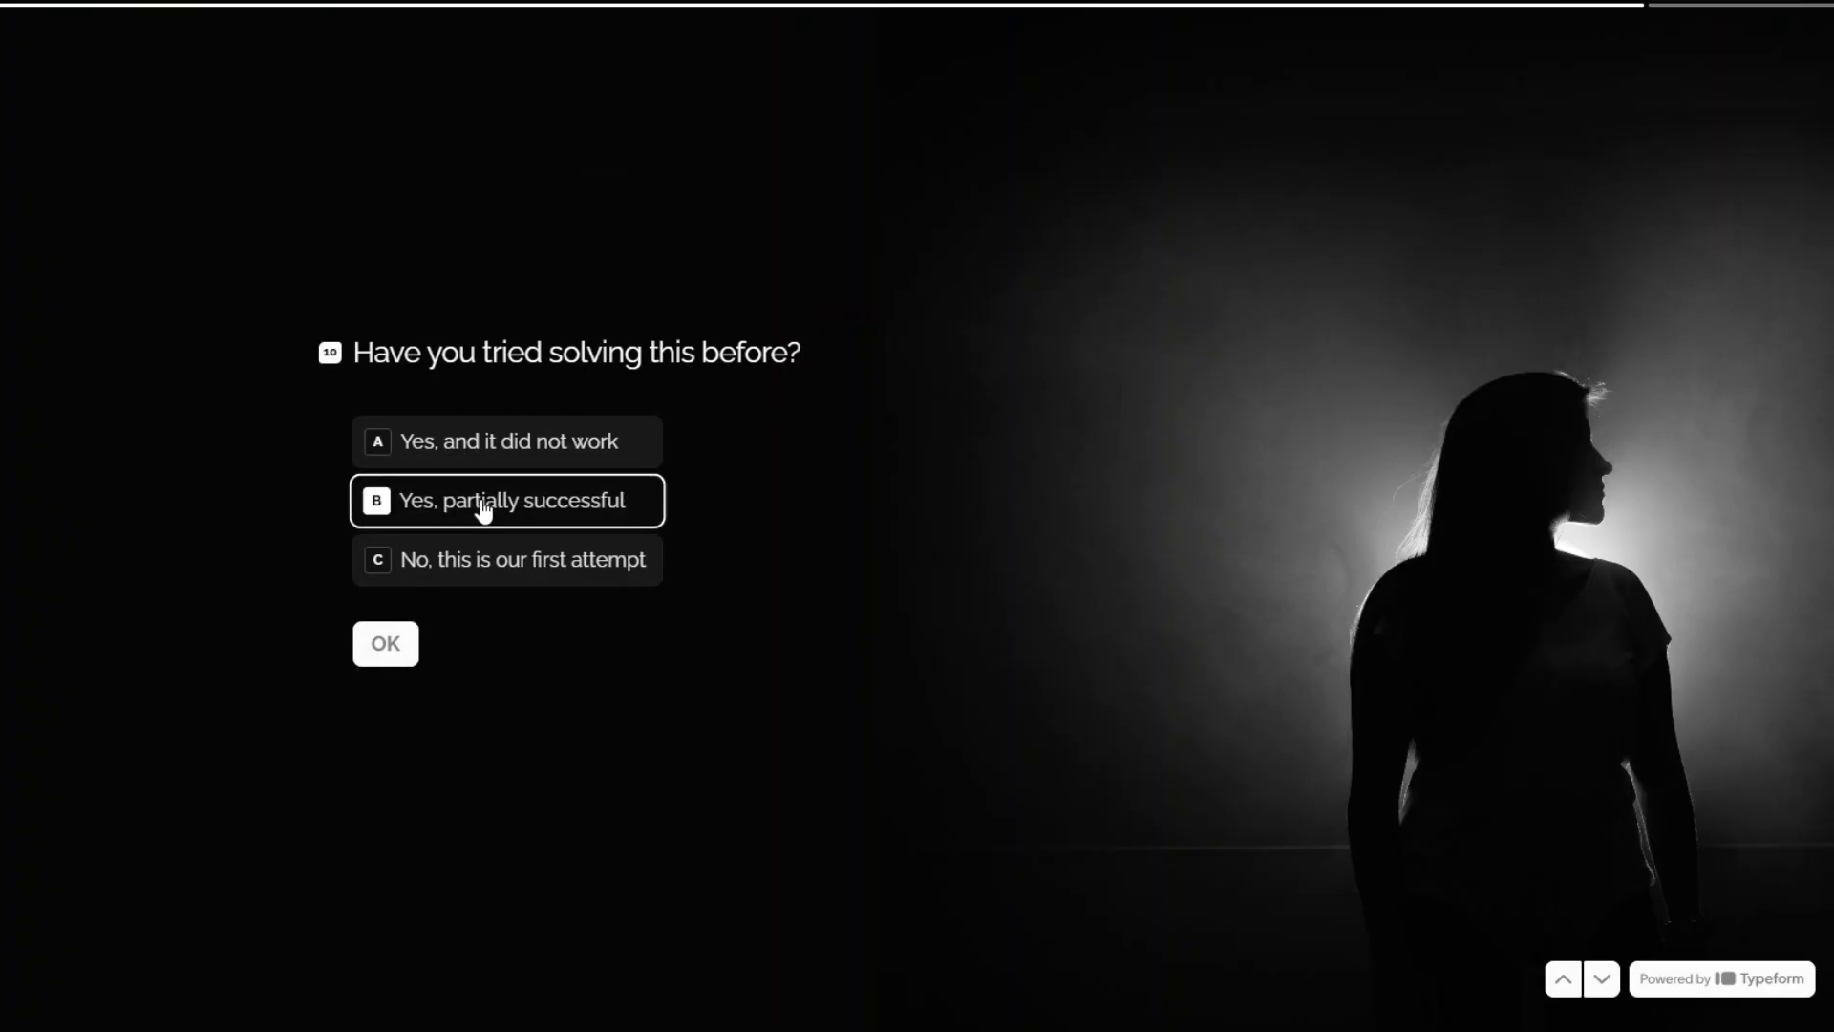
click(409, 645)
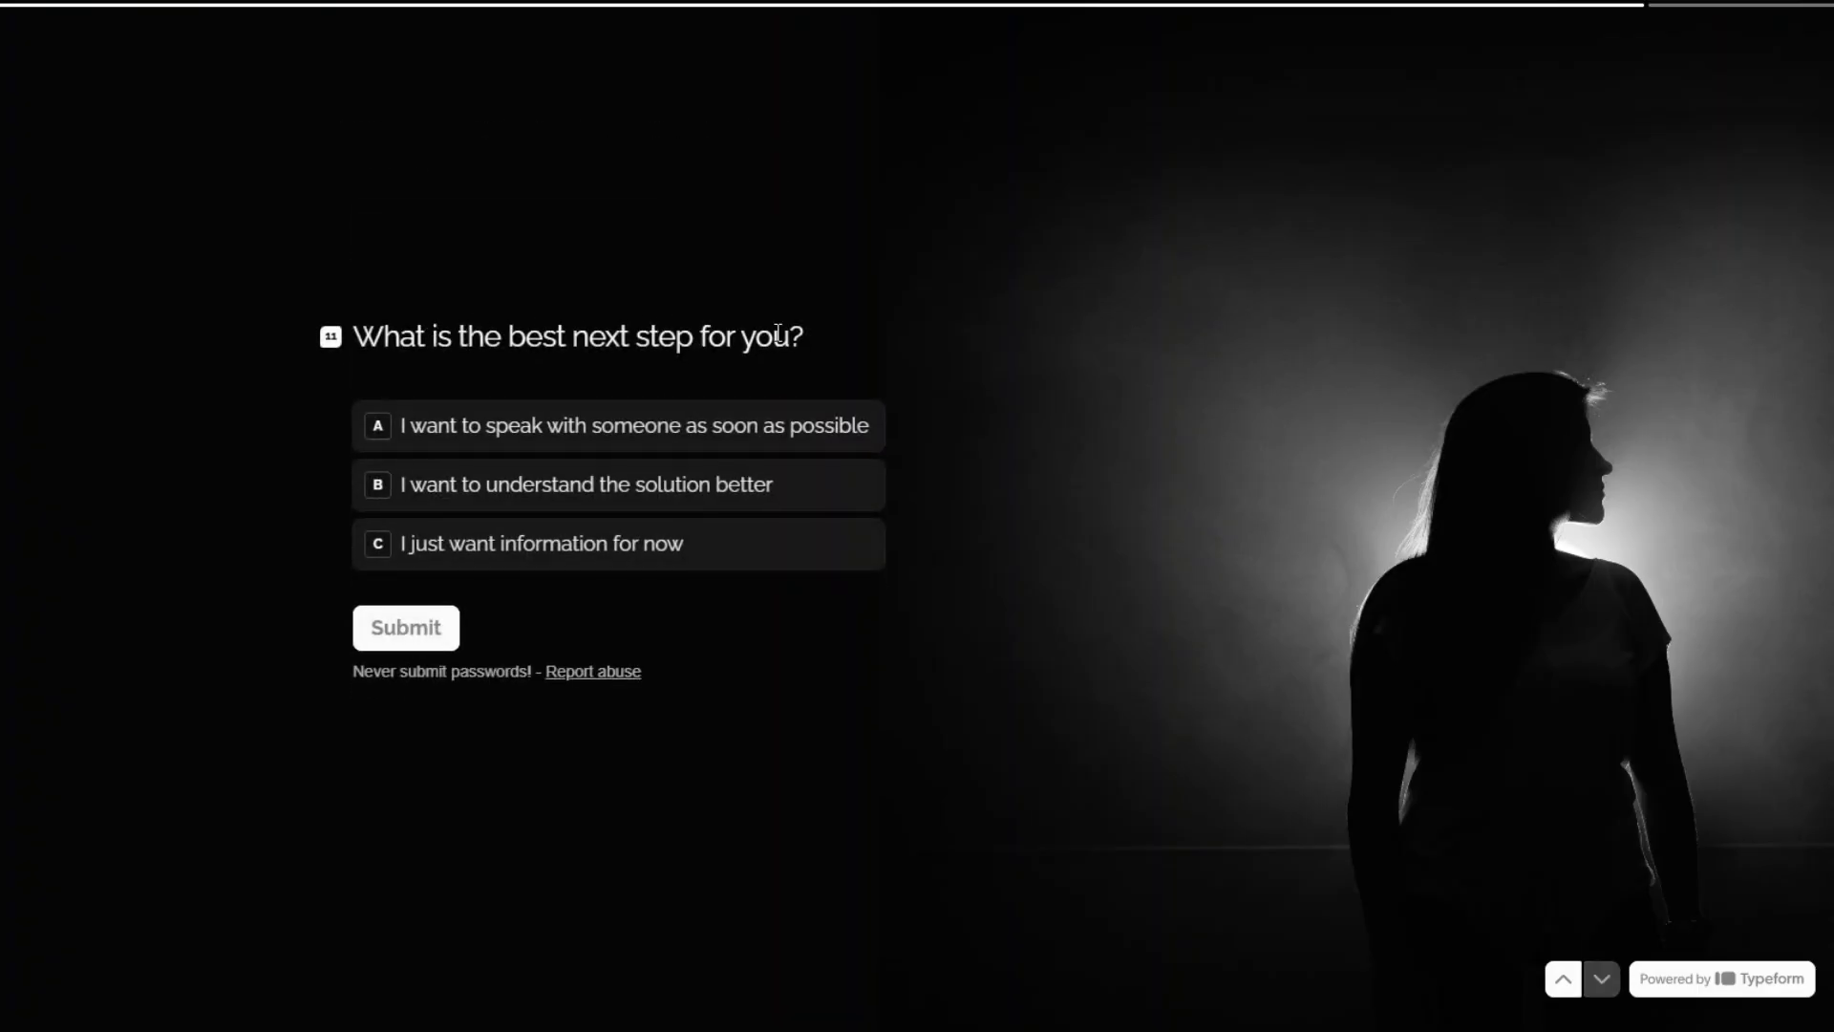
click(621, 487)
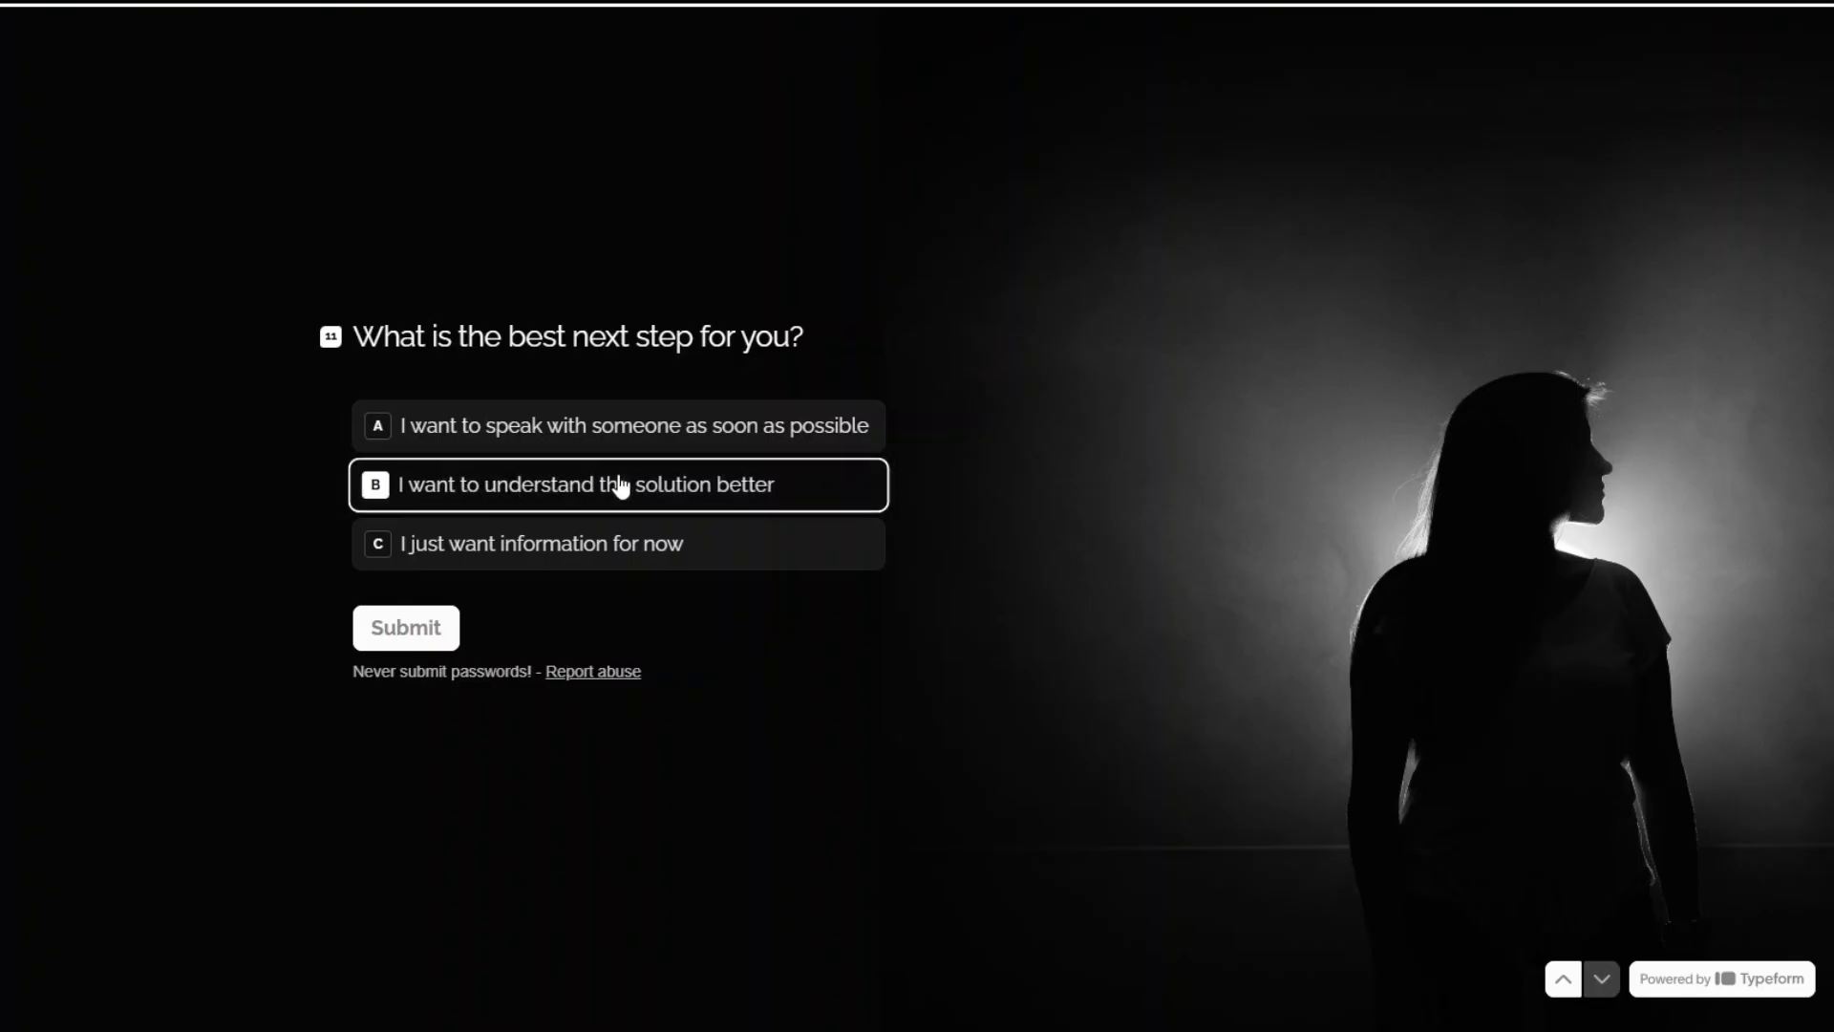
click(401, 625)
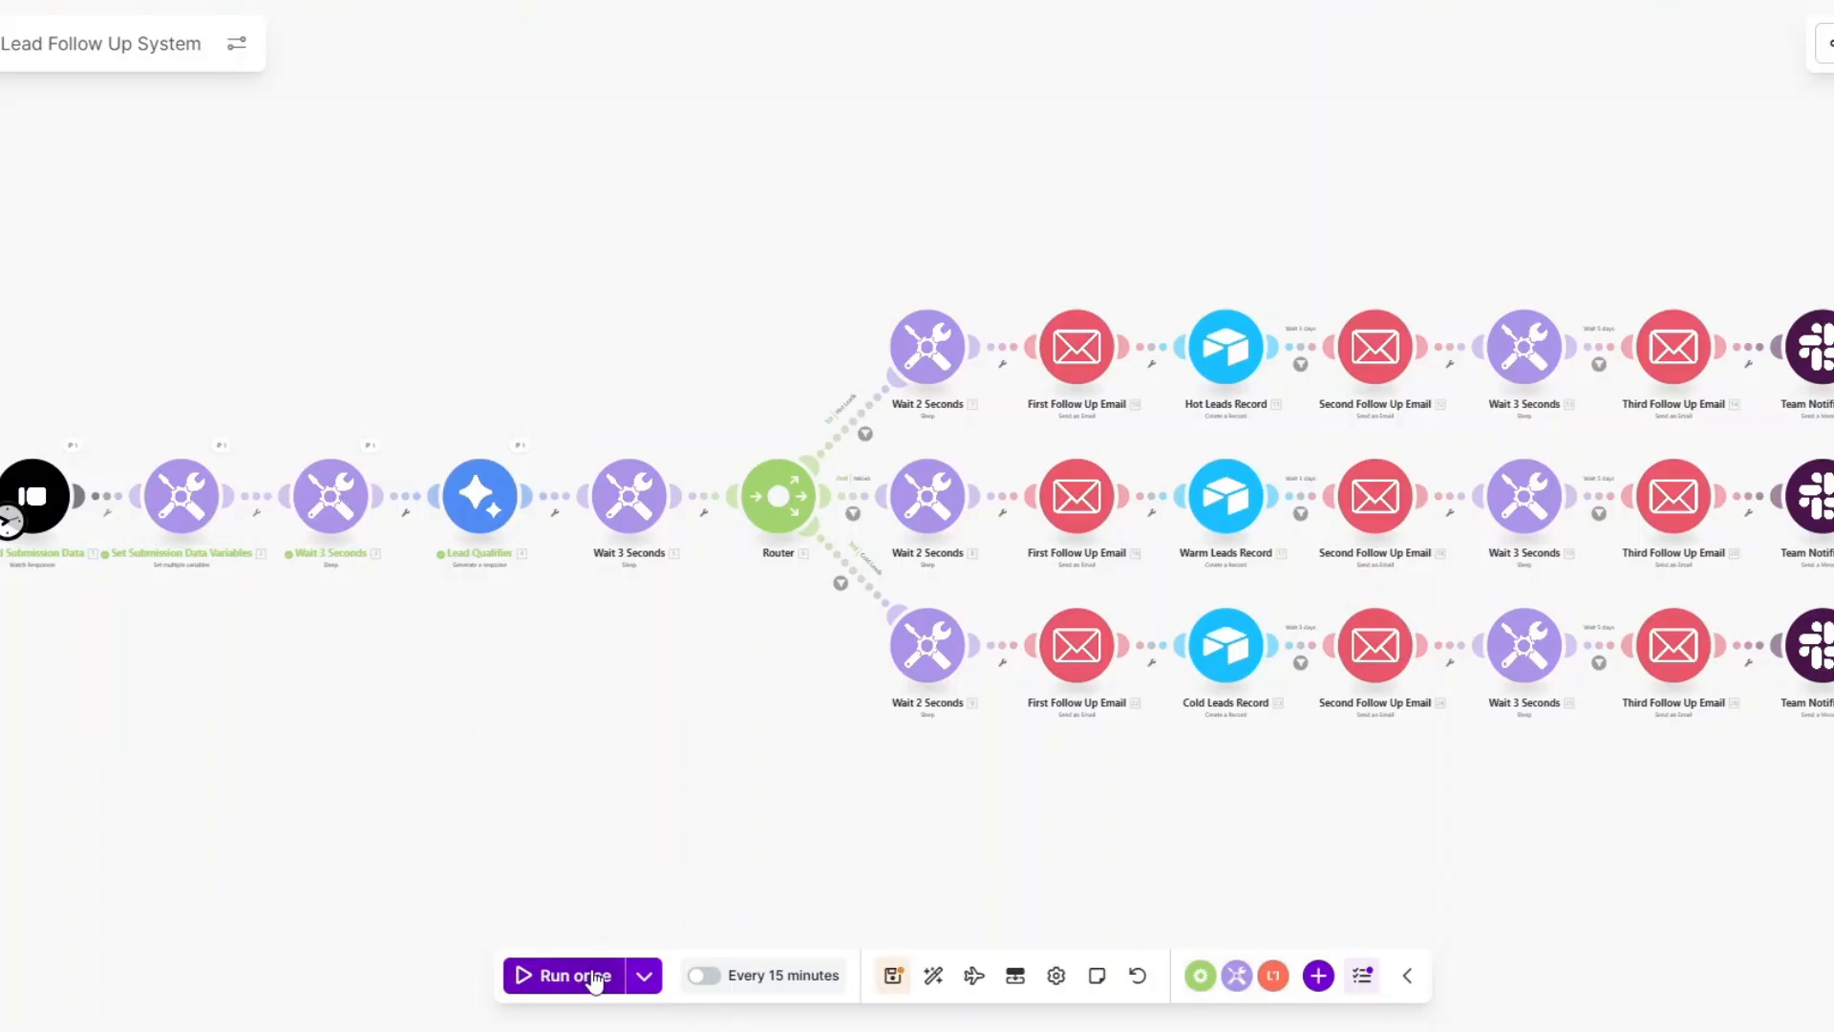
Run the scenario once on the new submission and inspect the answers the trigger received.
click(594, 975)
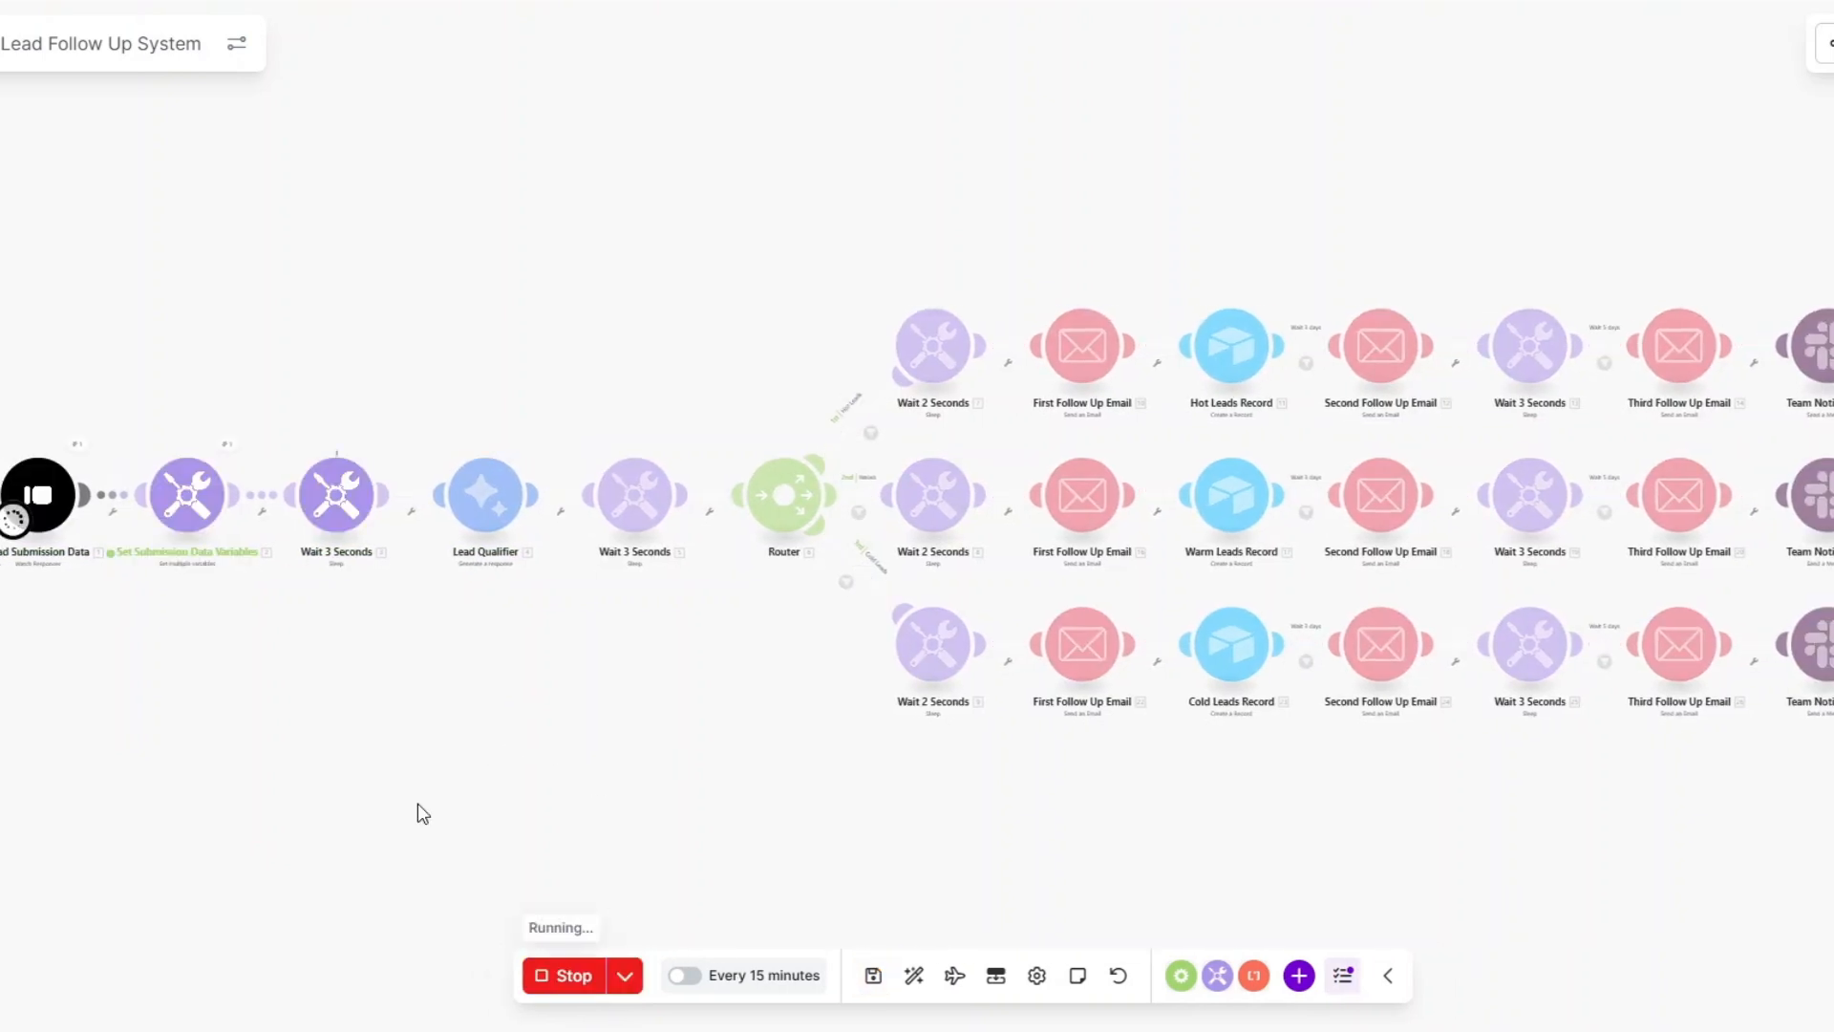
drag(417, 805, 393, 804)
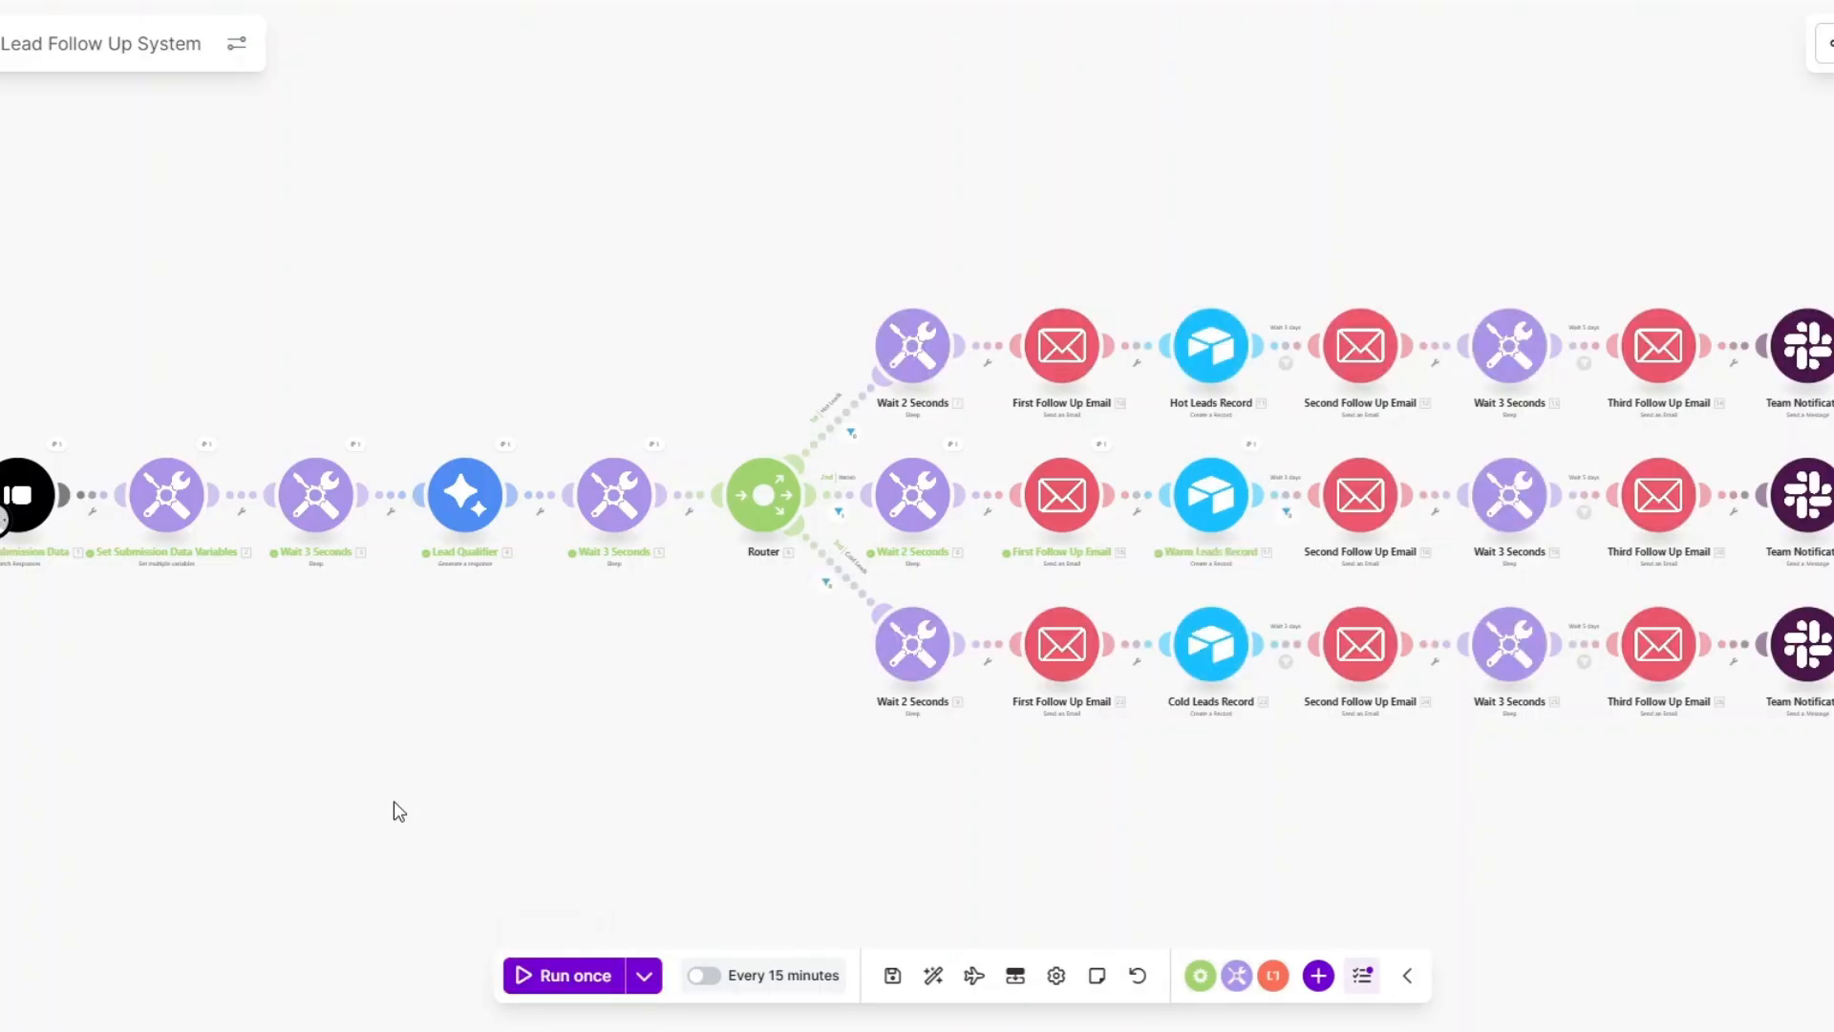
click(57, 444)
Review the form submission output and the Lead Qualifier's Warm result from the test run.
click(159, 674)
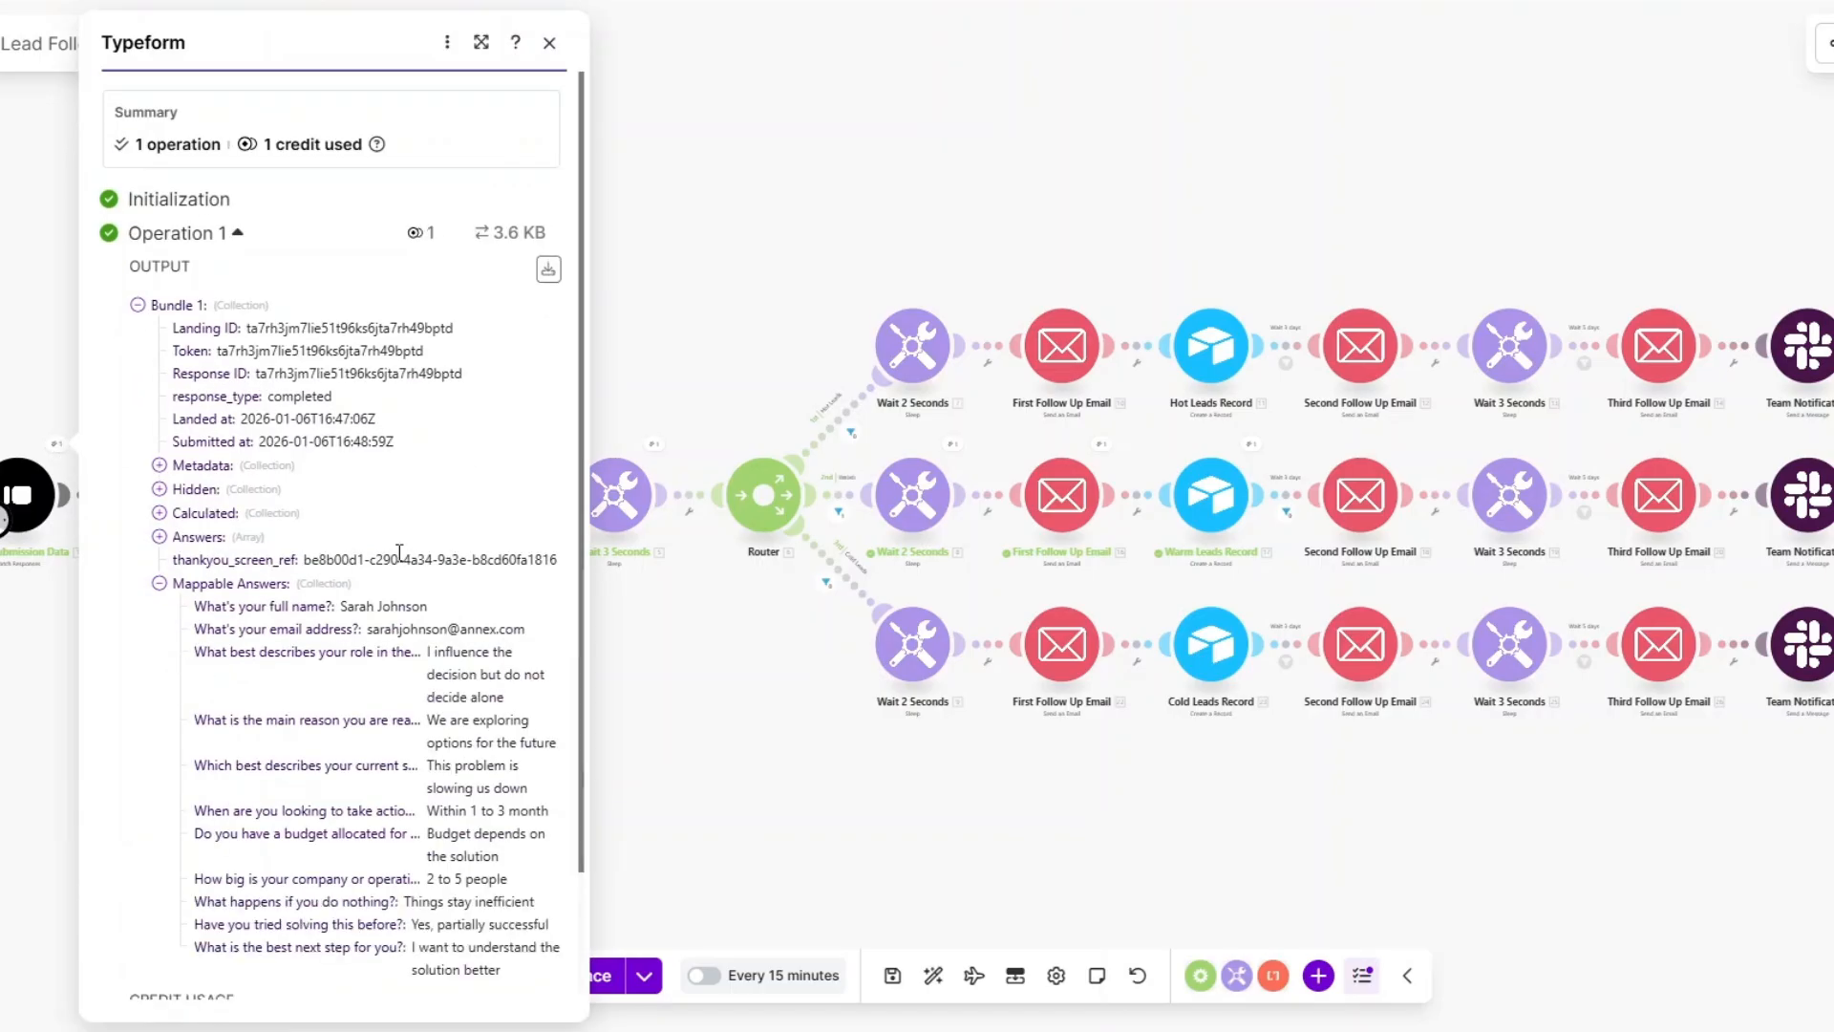
scroll(382, 554, down, 3)
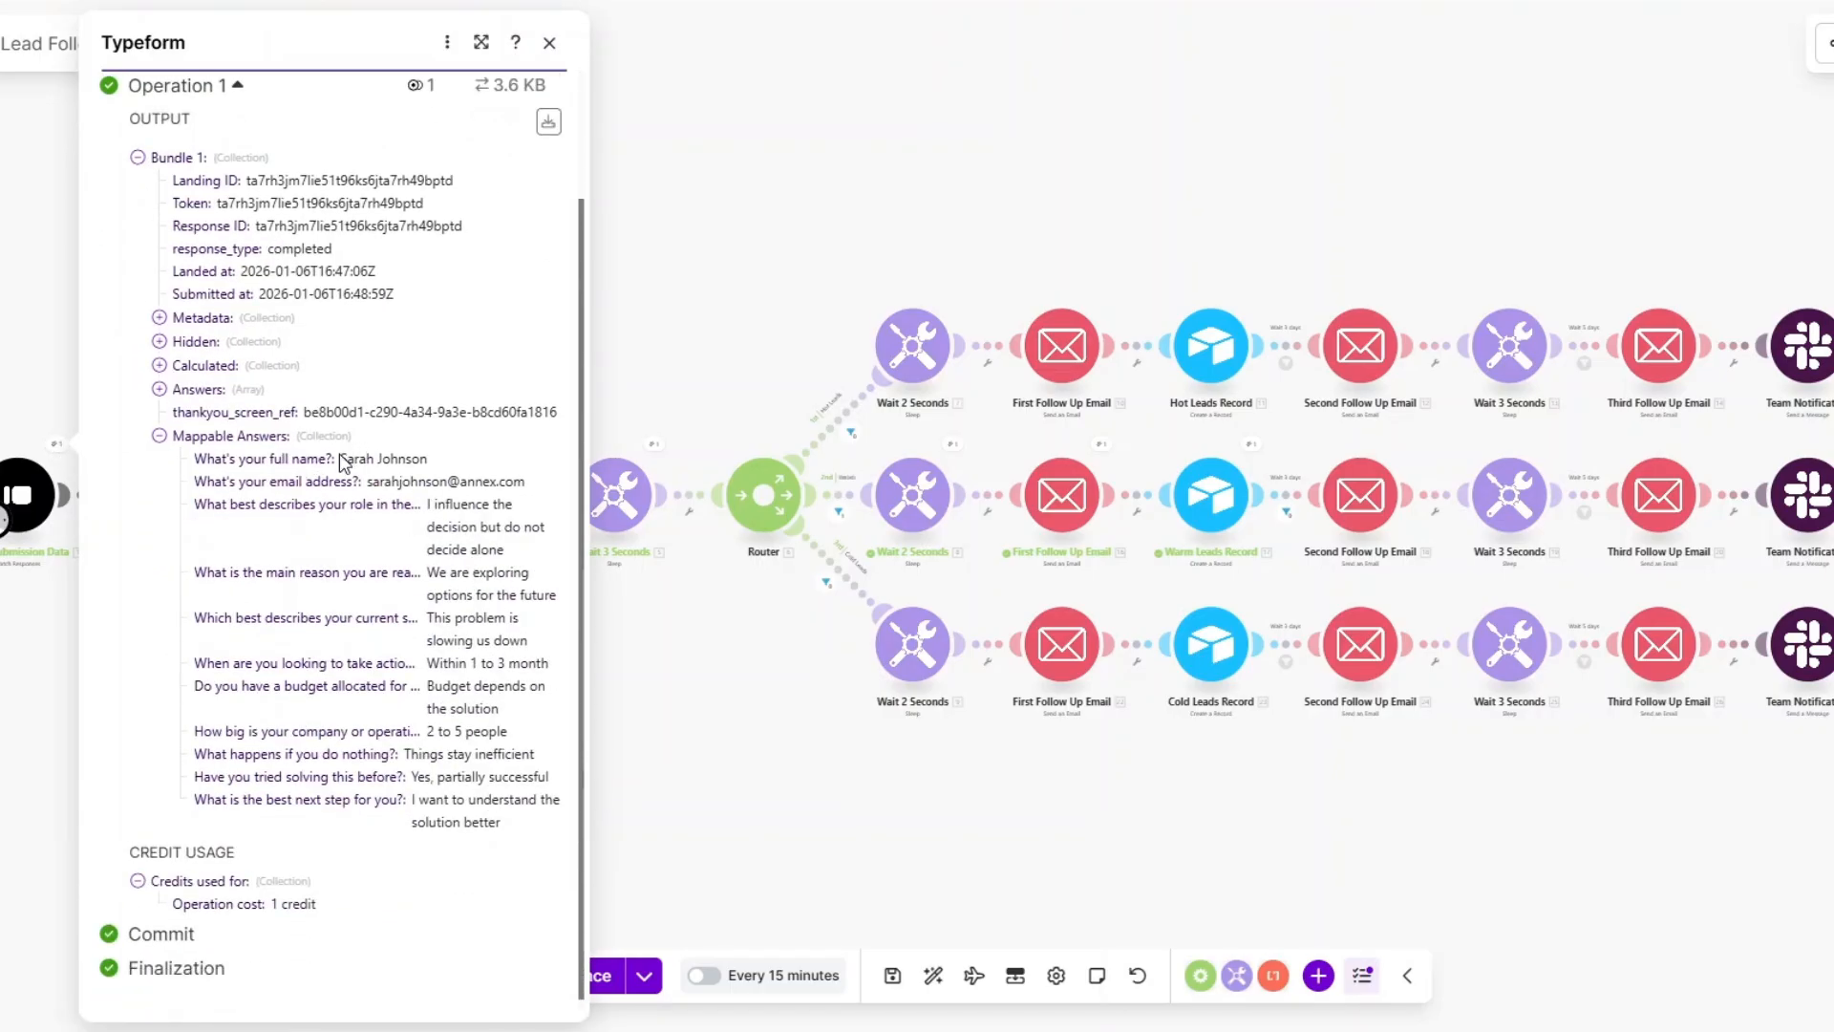
drag(341, 458, 490, 482)
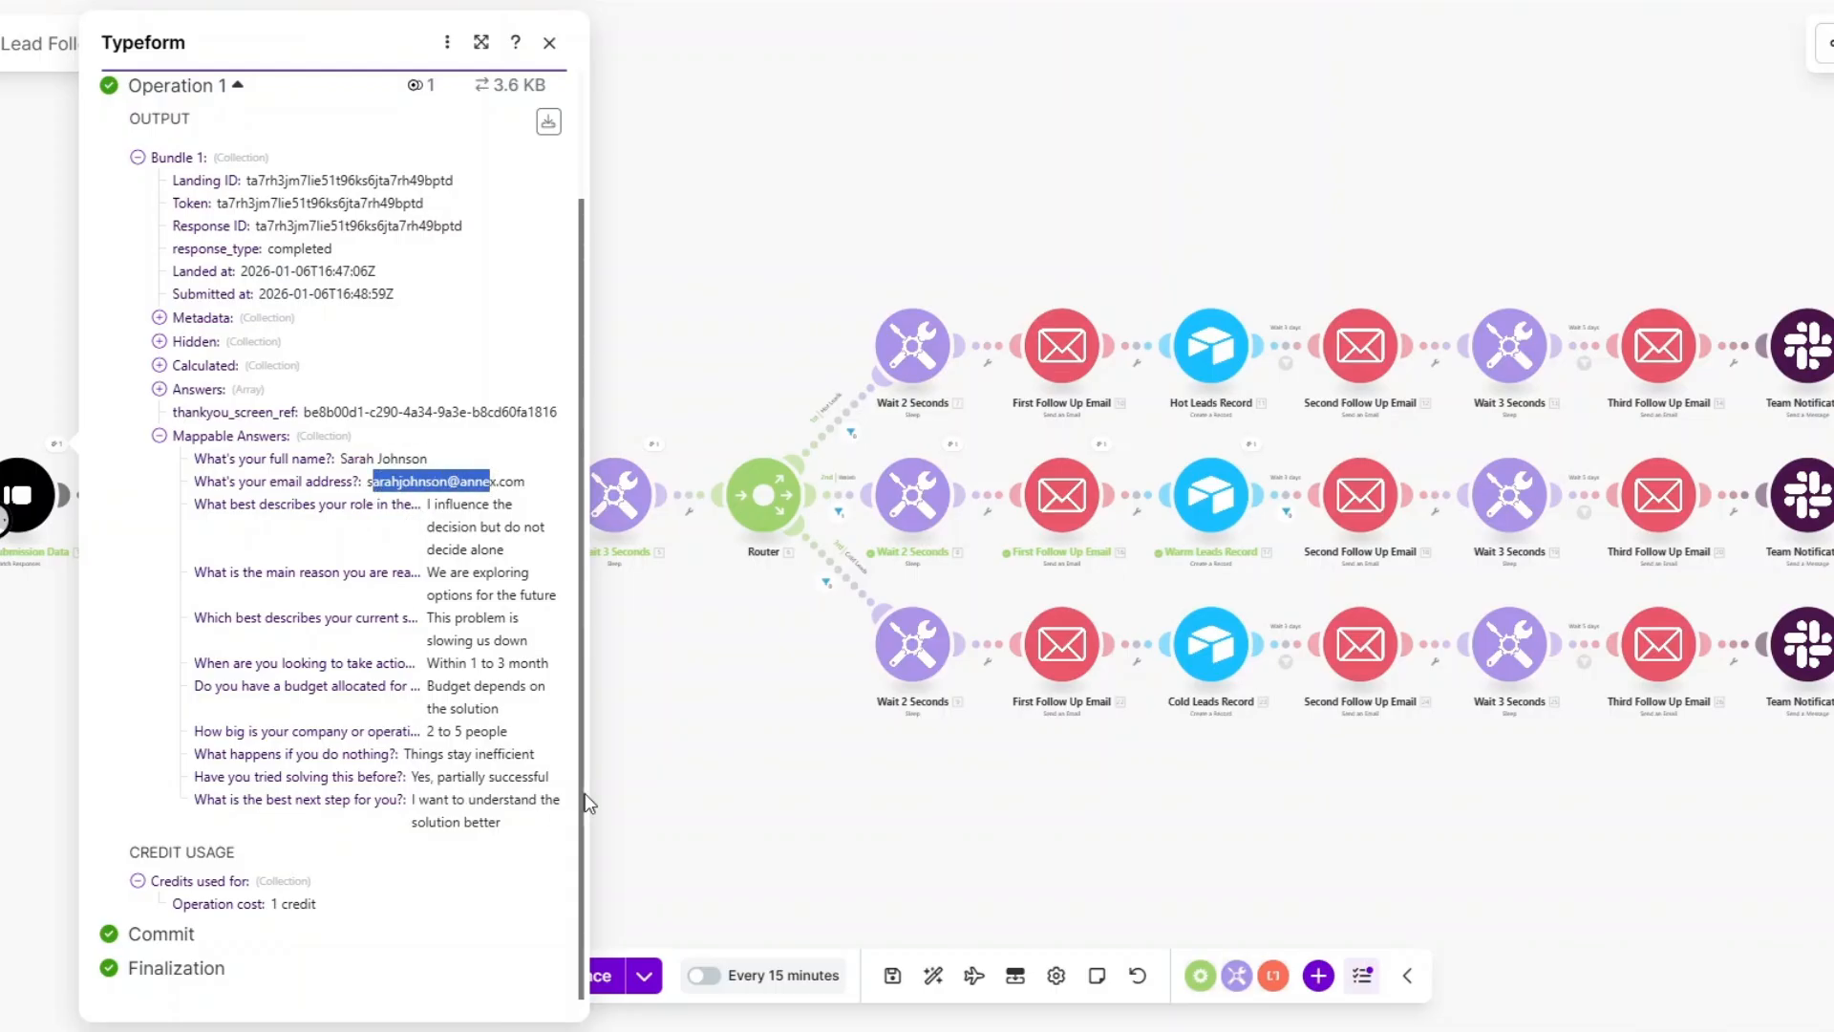
click(692, 793)
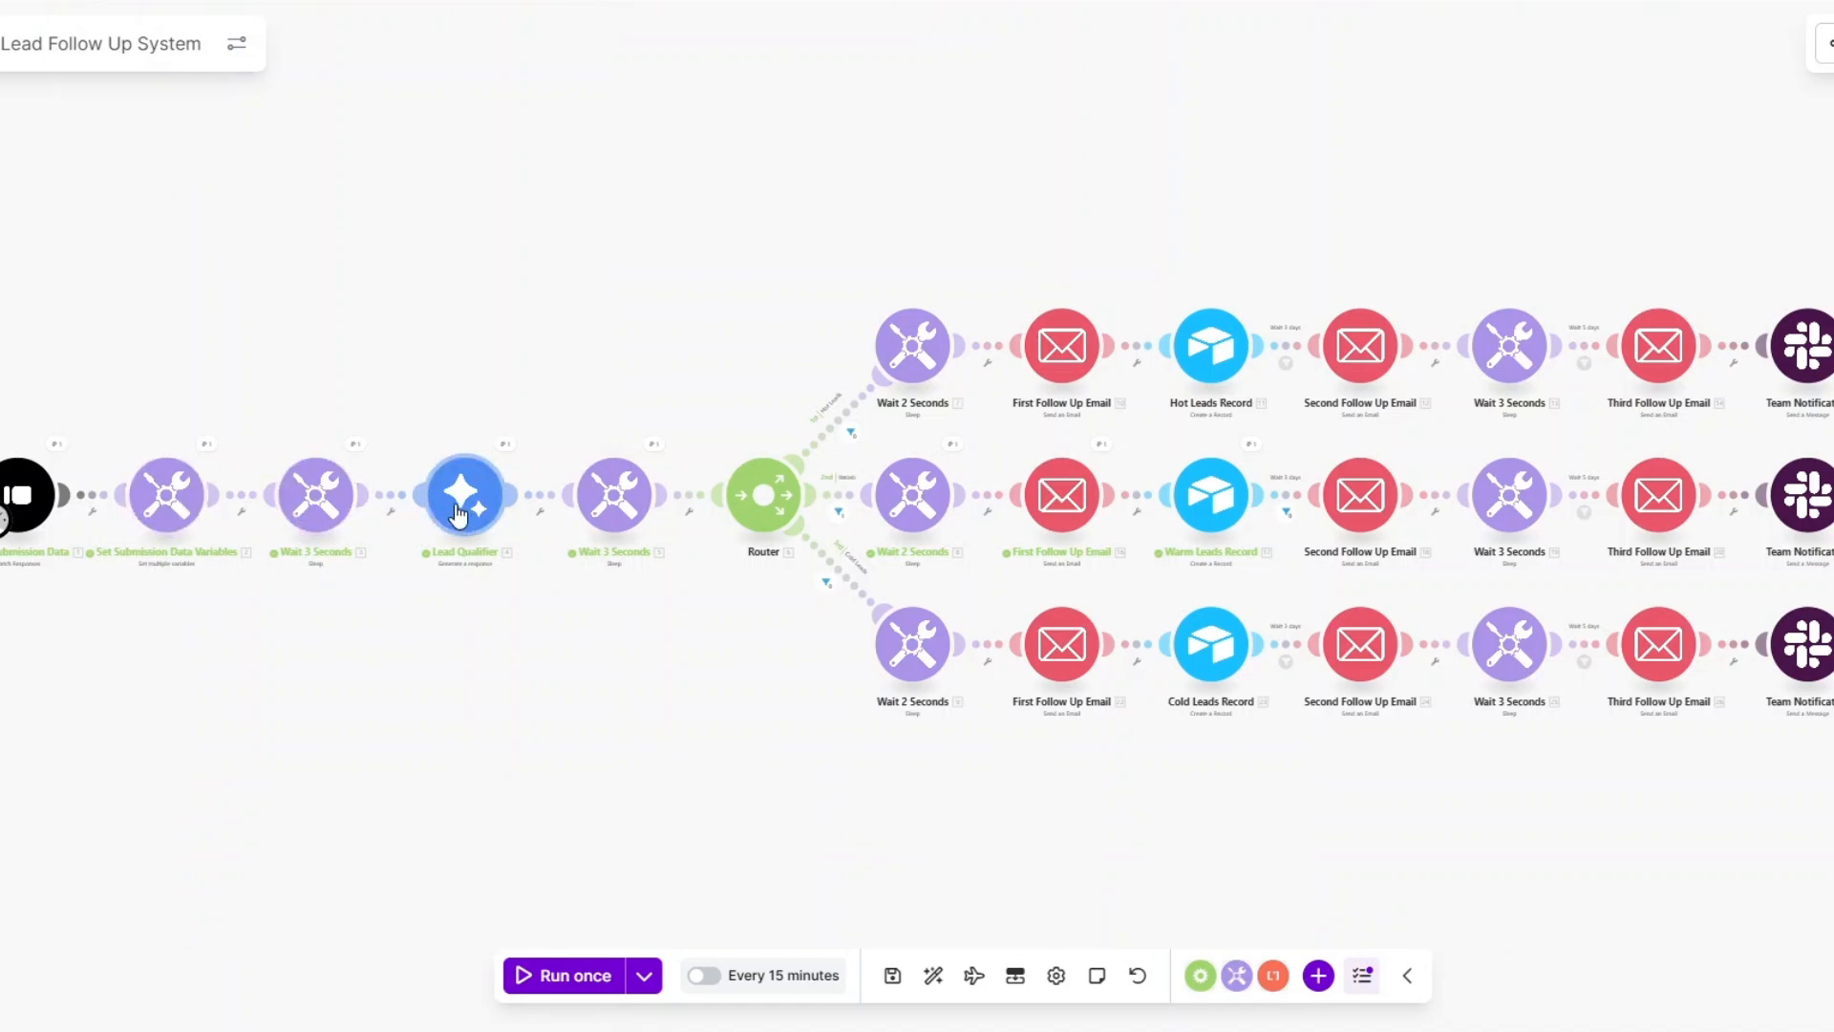
click(505, 444)
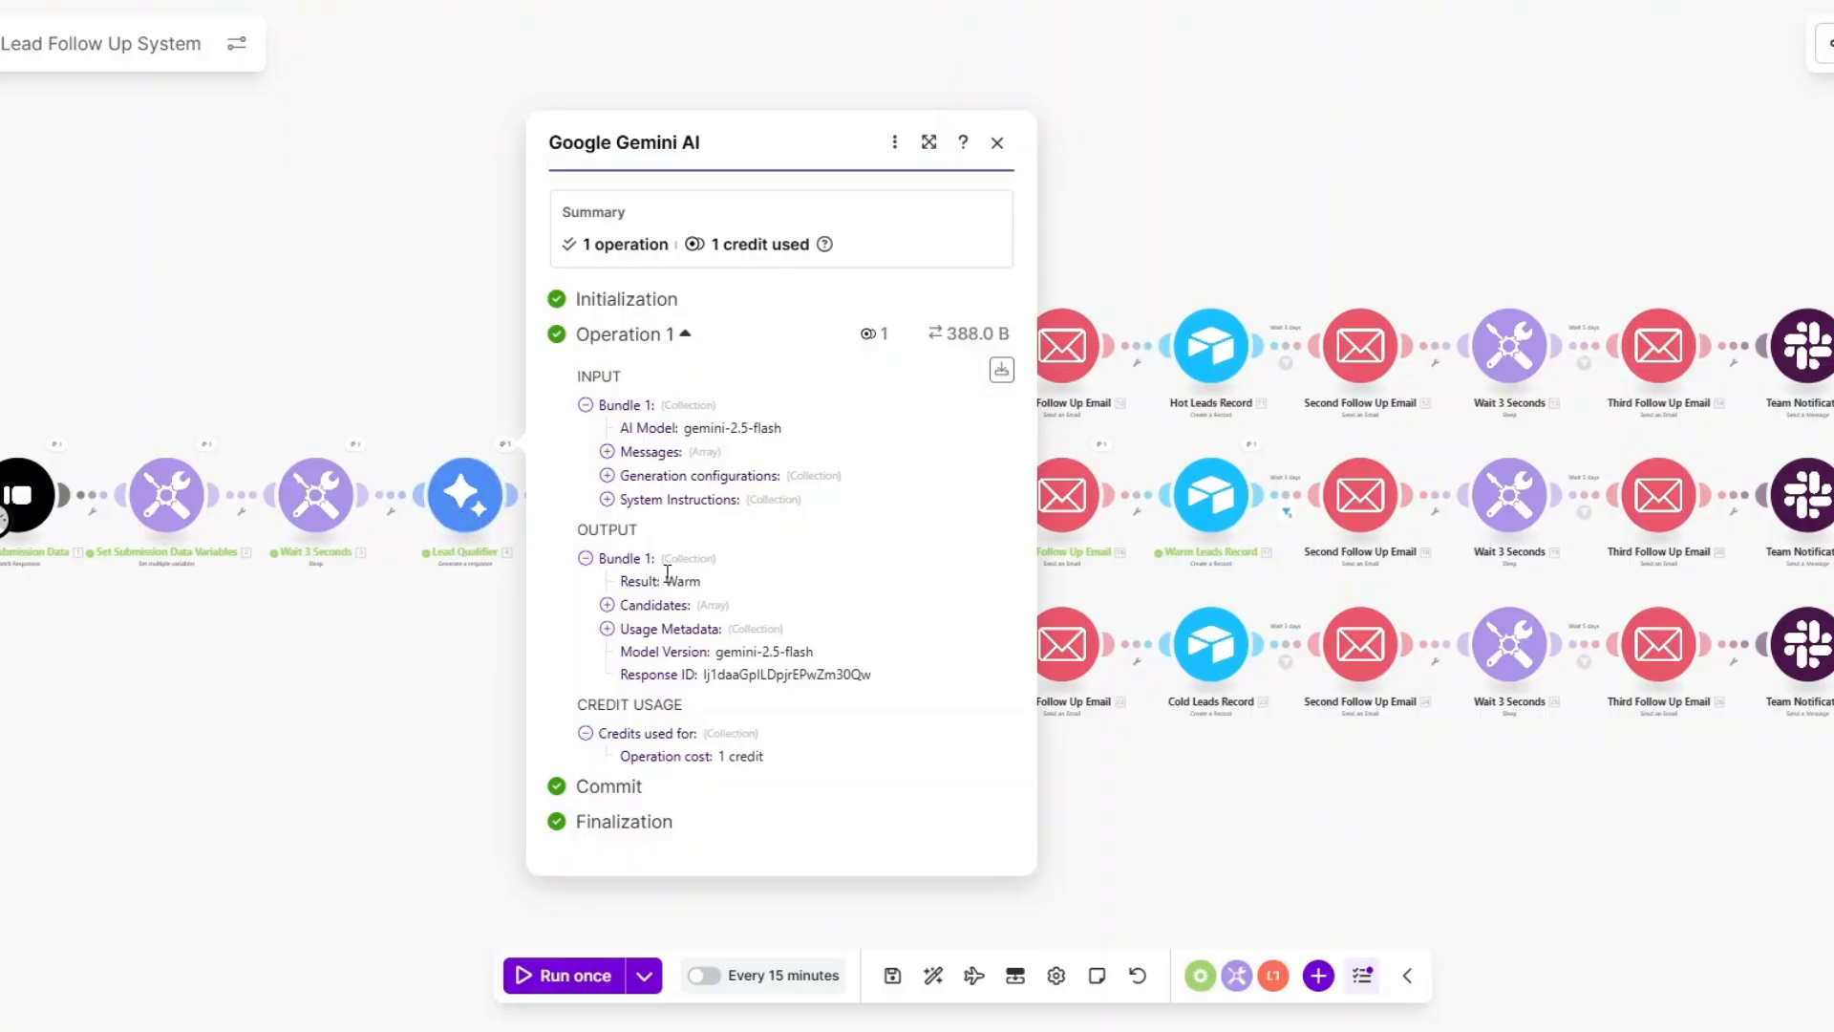
double_click(680, 581)
click(472, 604)
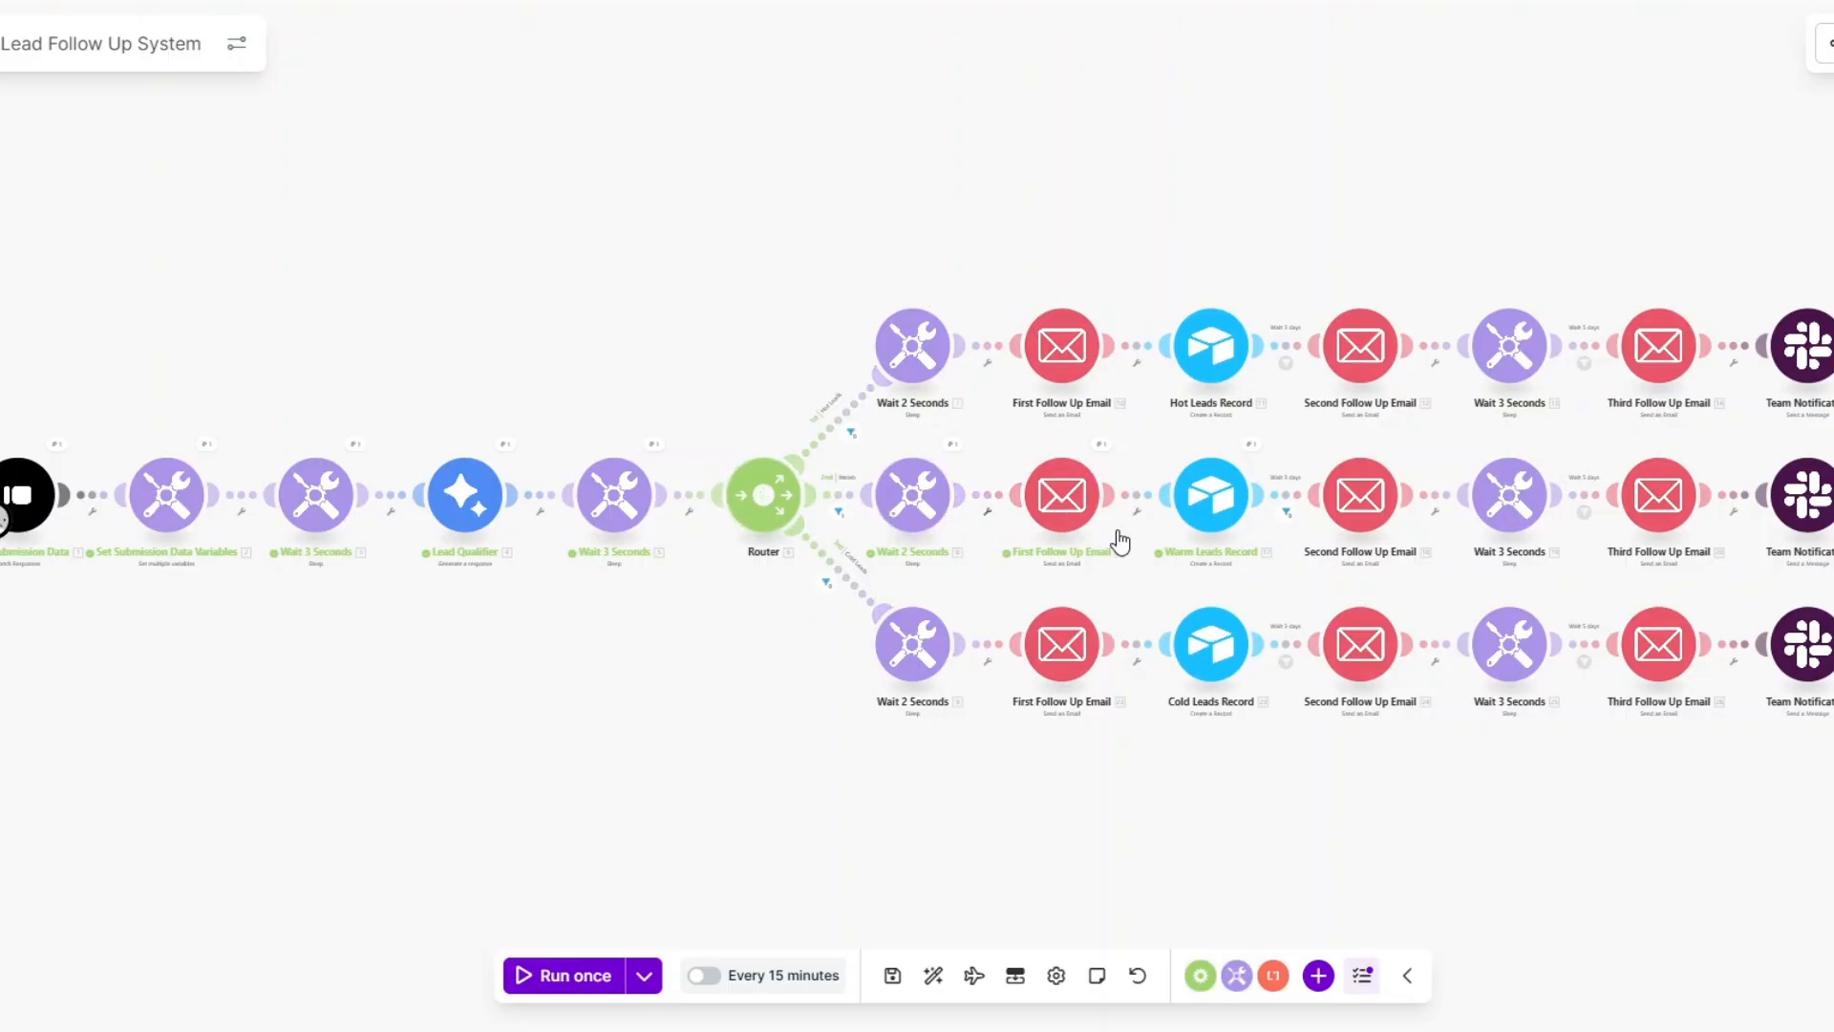
Read the warm First Follow Up Email's sent body, then open the Warm Leads Record settings.
click(1102, 446)
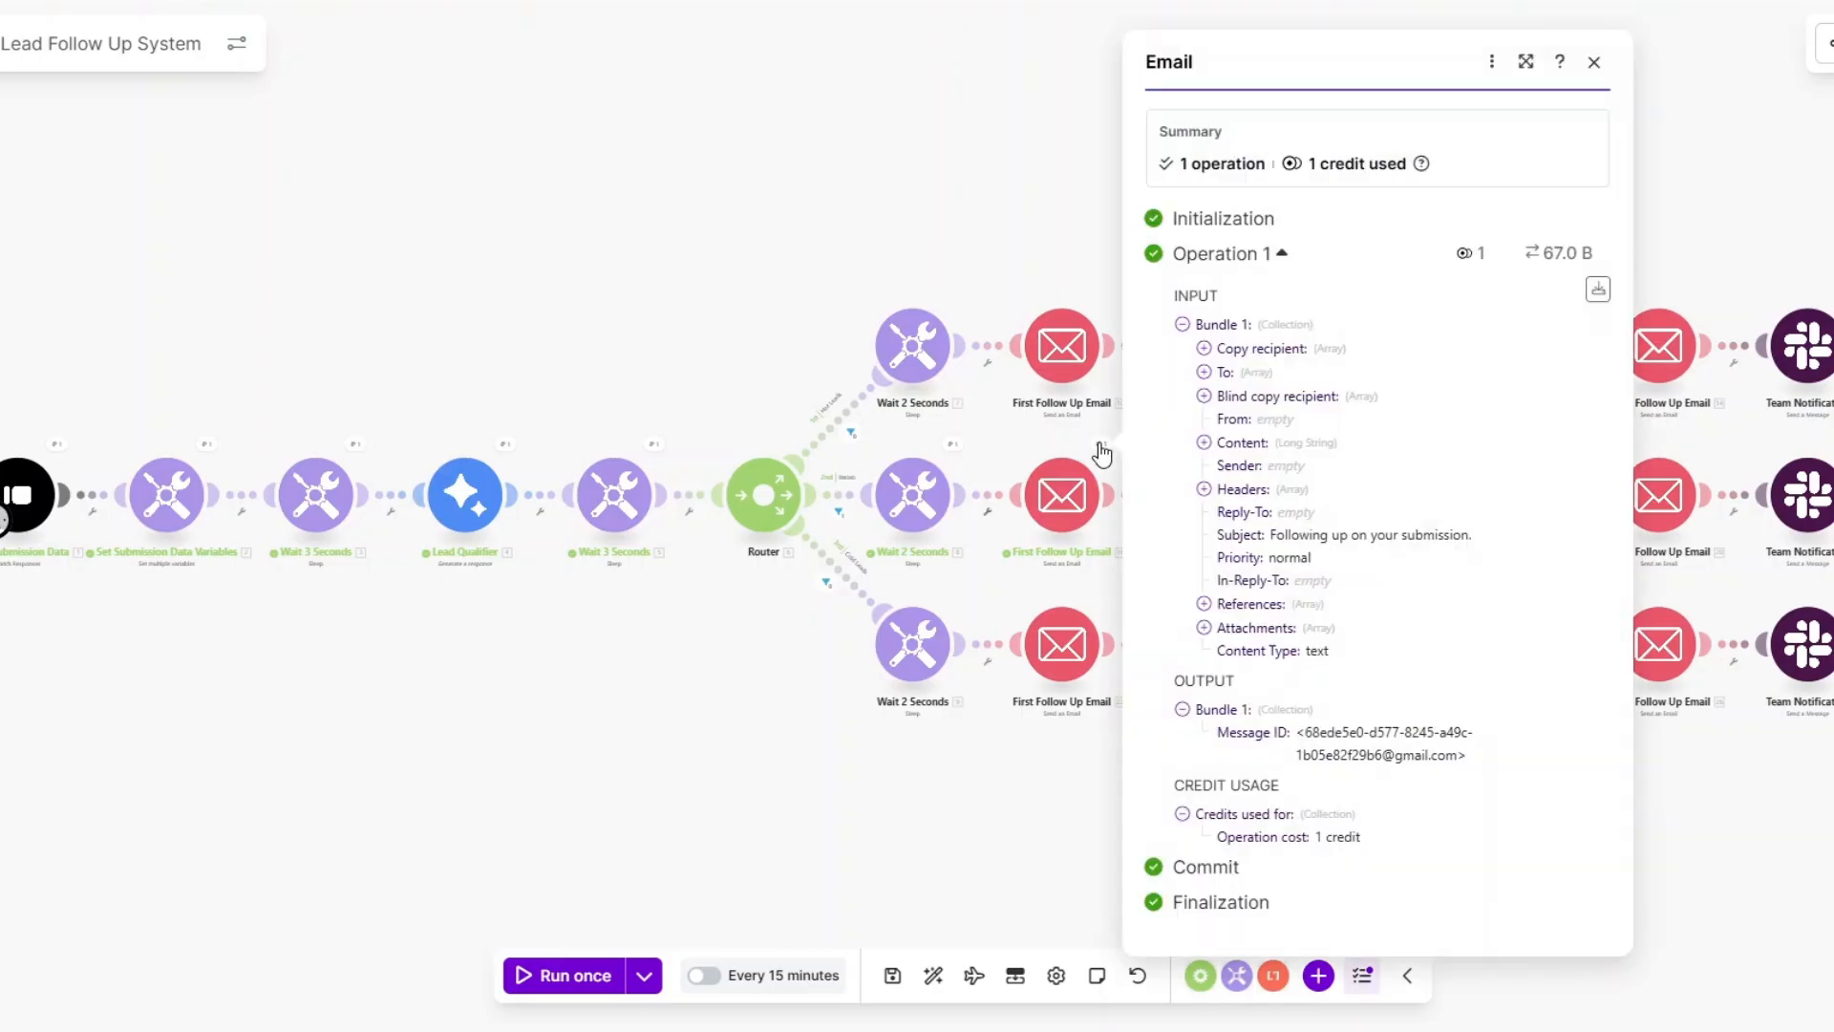
click(1207, 445)
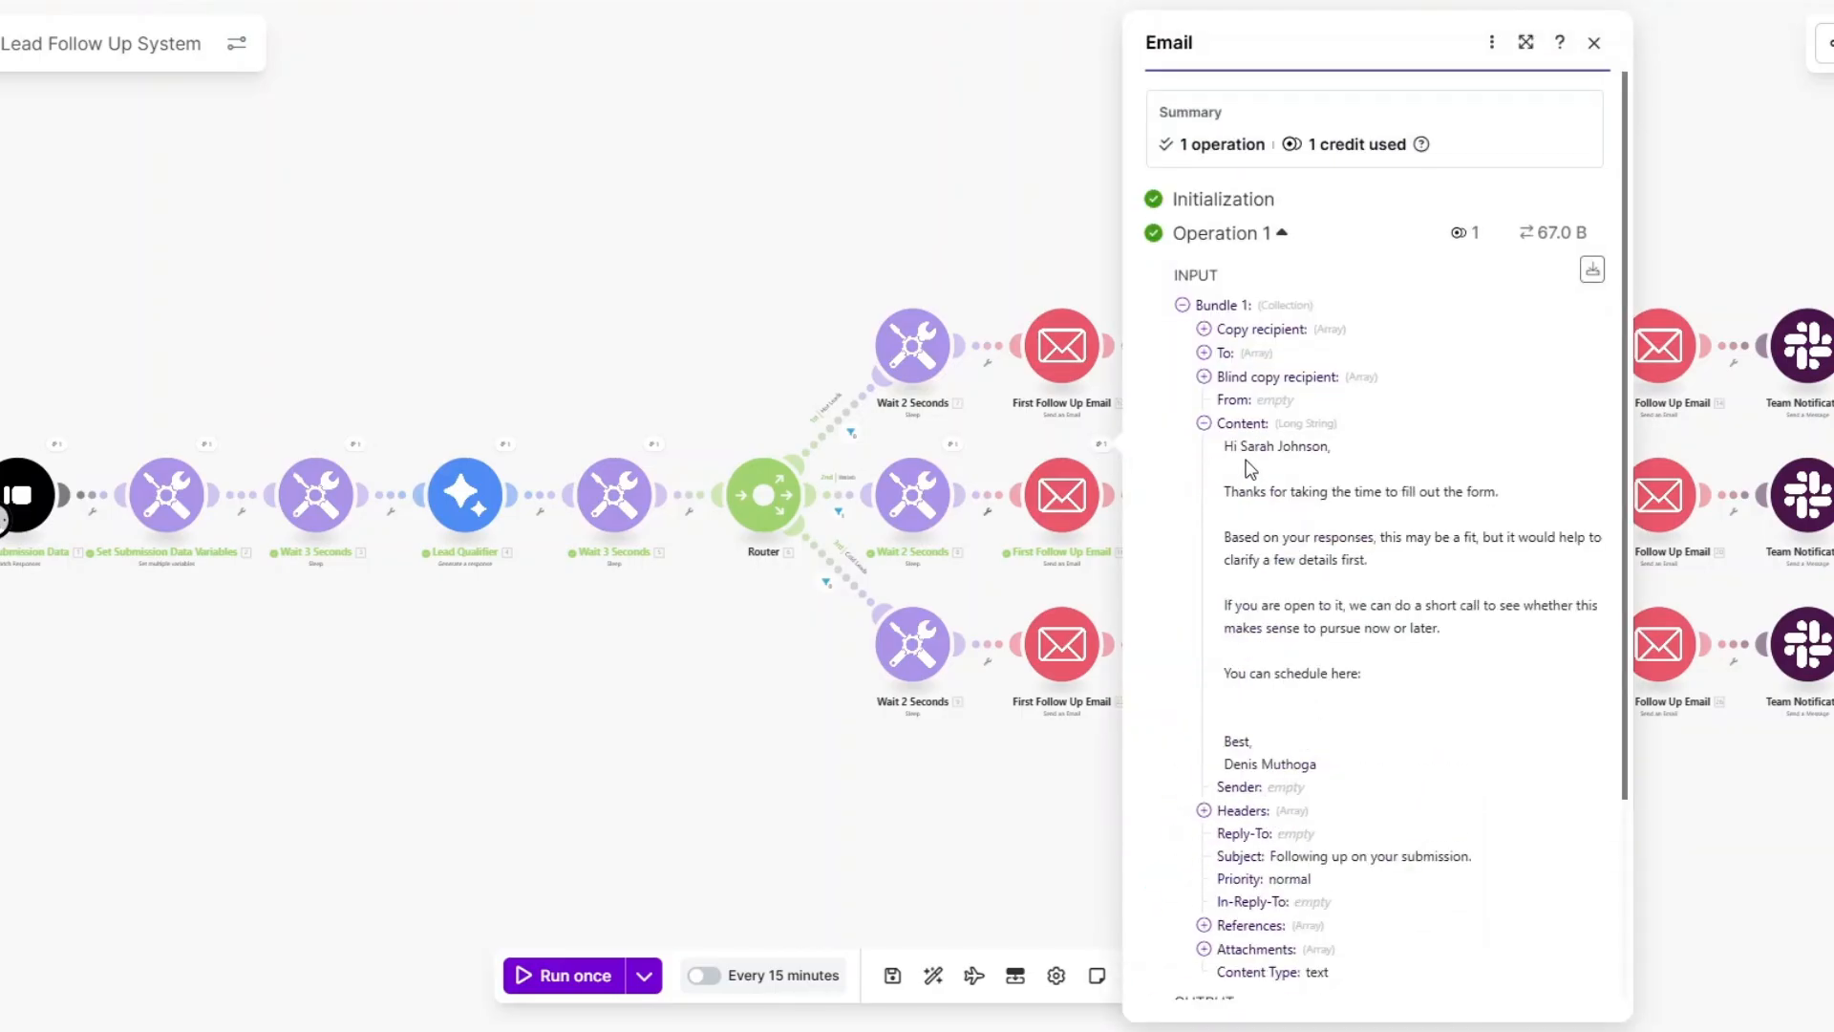
drag(1220, 446, 1429, 764)
click(1391, 698)
click(873, 798)
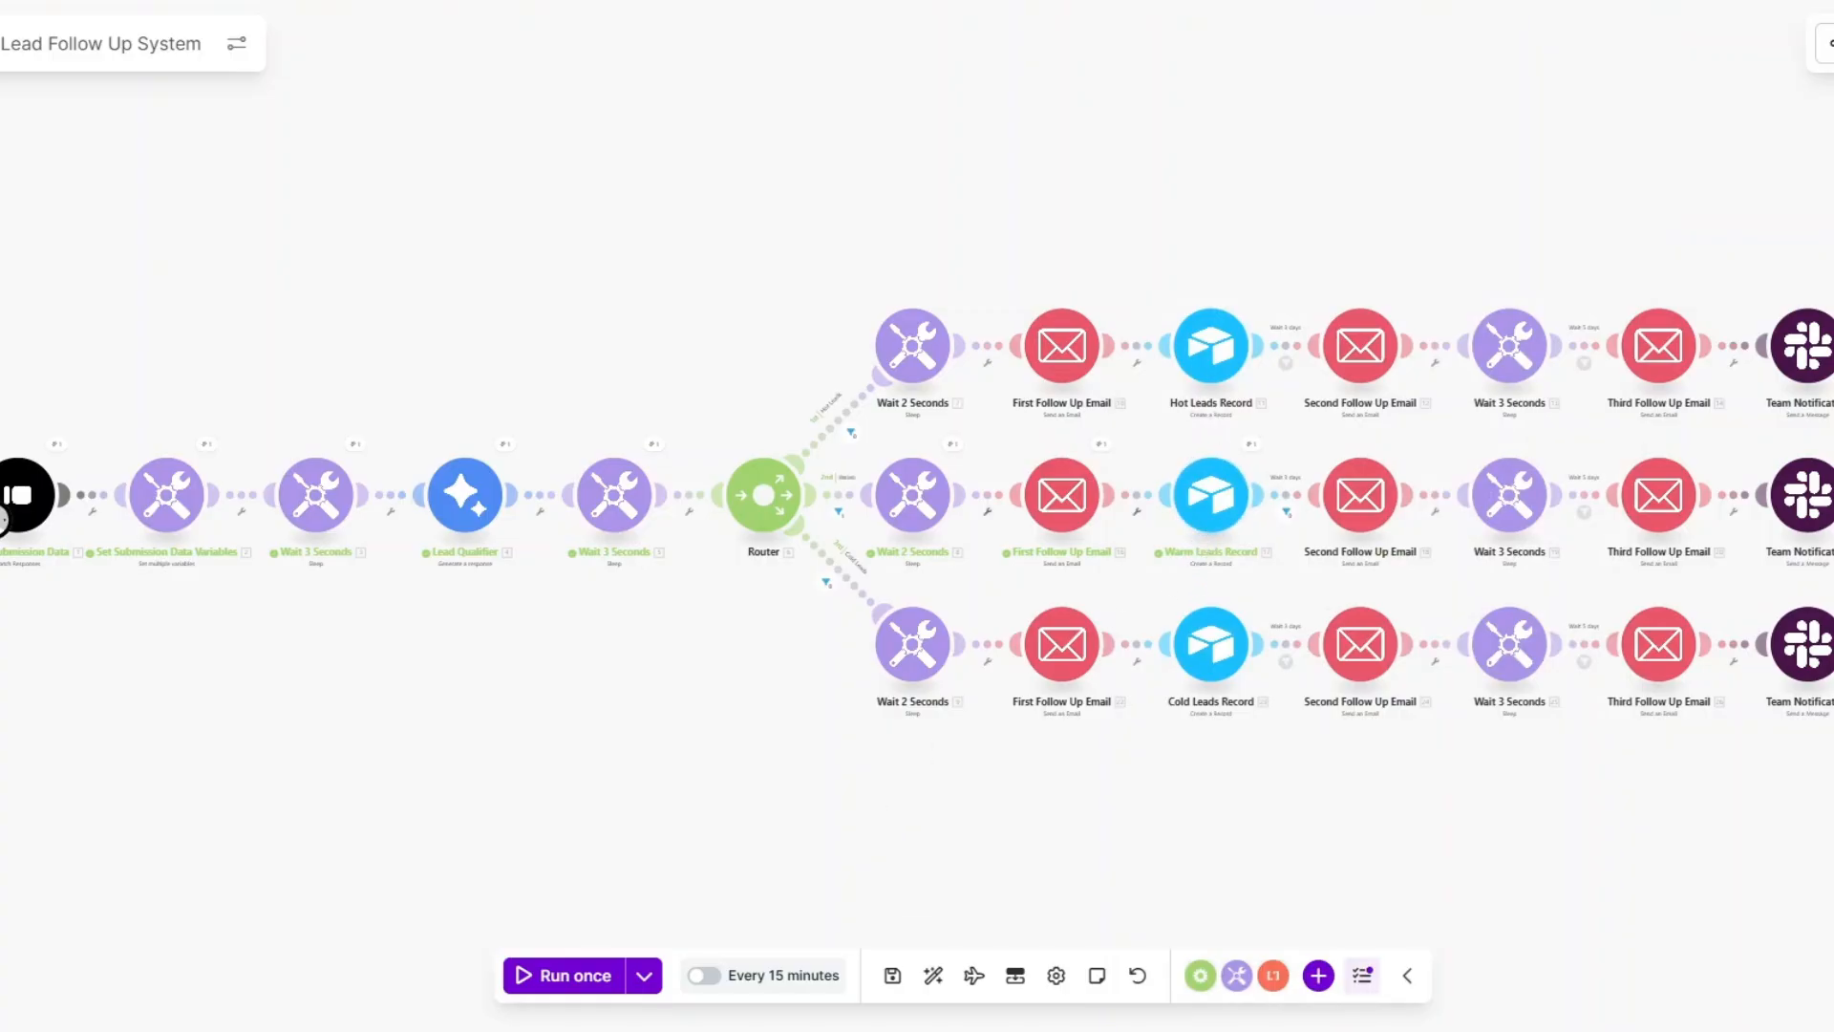
click(1202, 517)
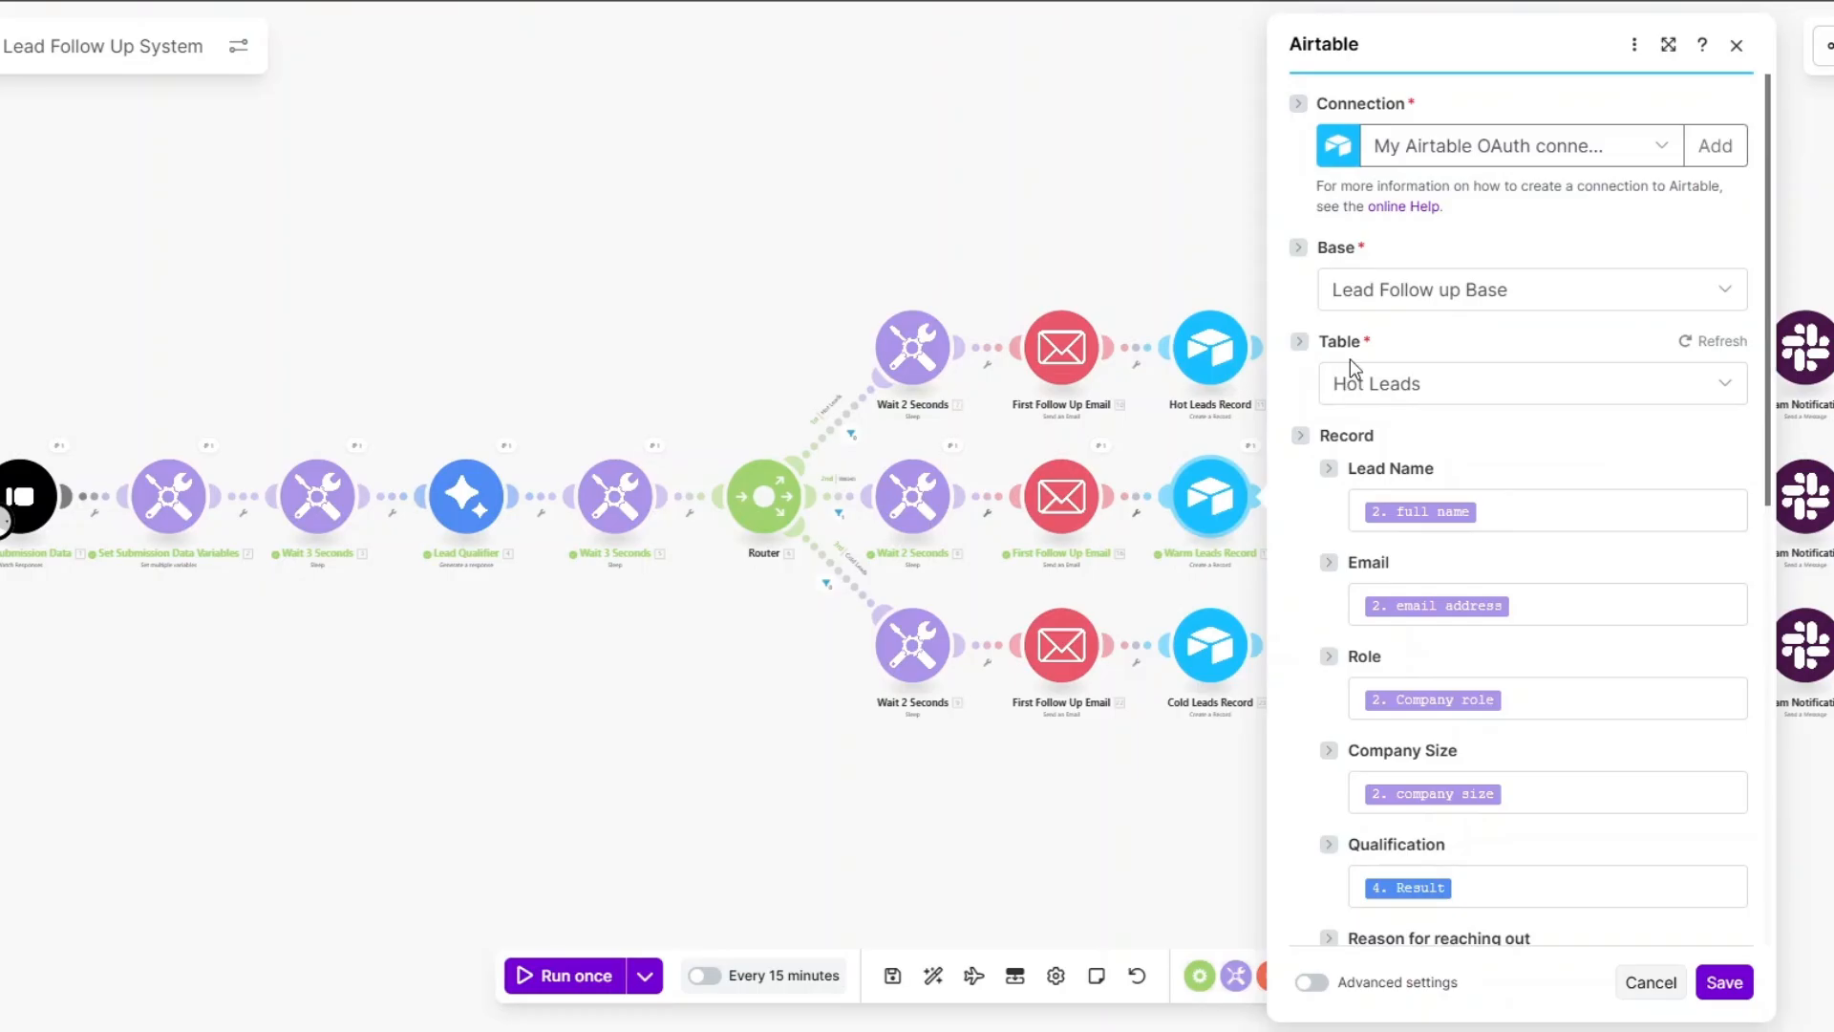
Point Warm Leads Record at the Warm Leads table and Cold Leads Record at the Cold Leads table.
click(1384, 382)
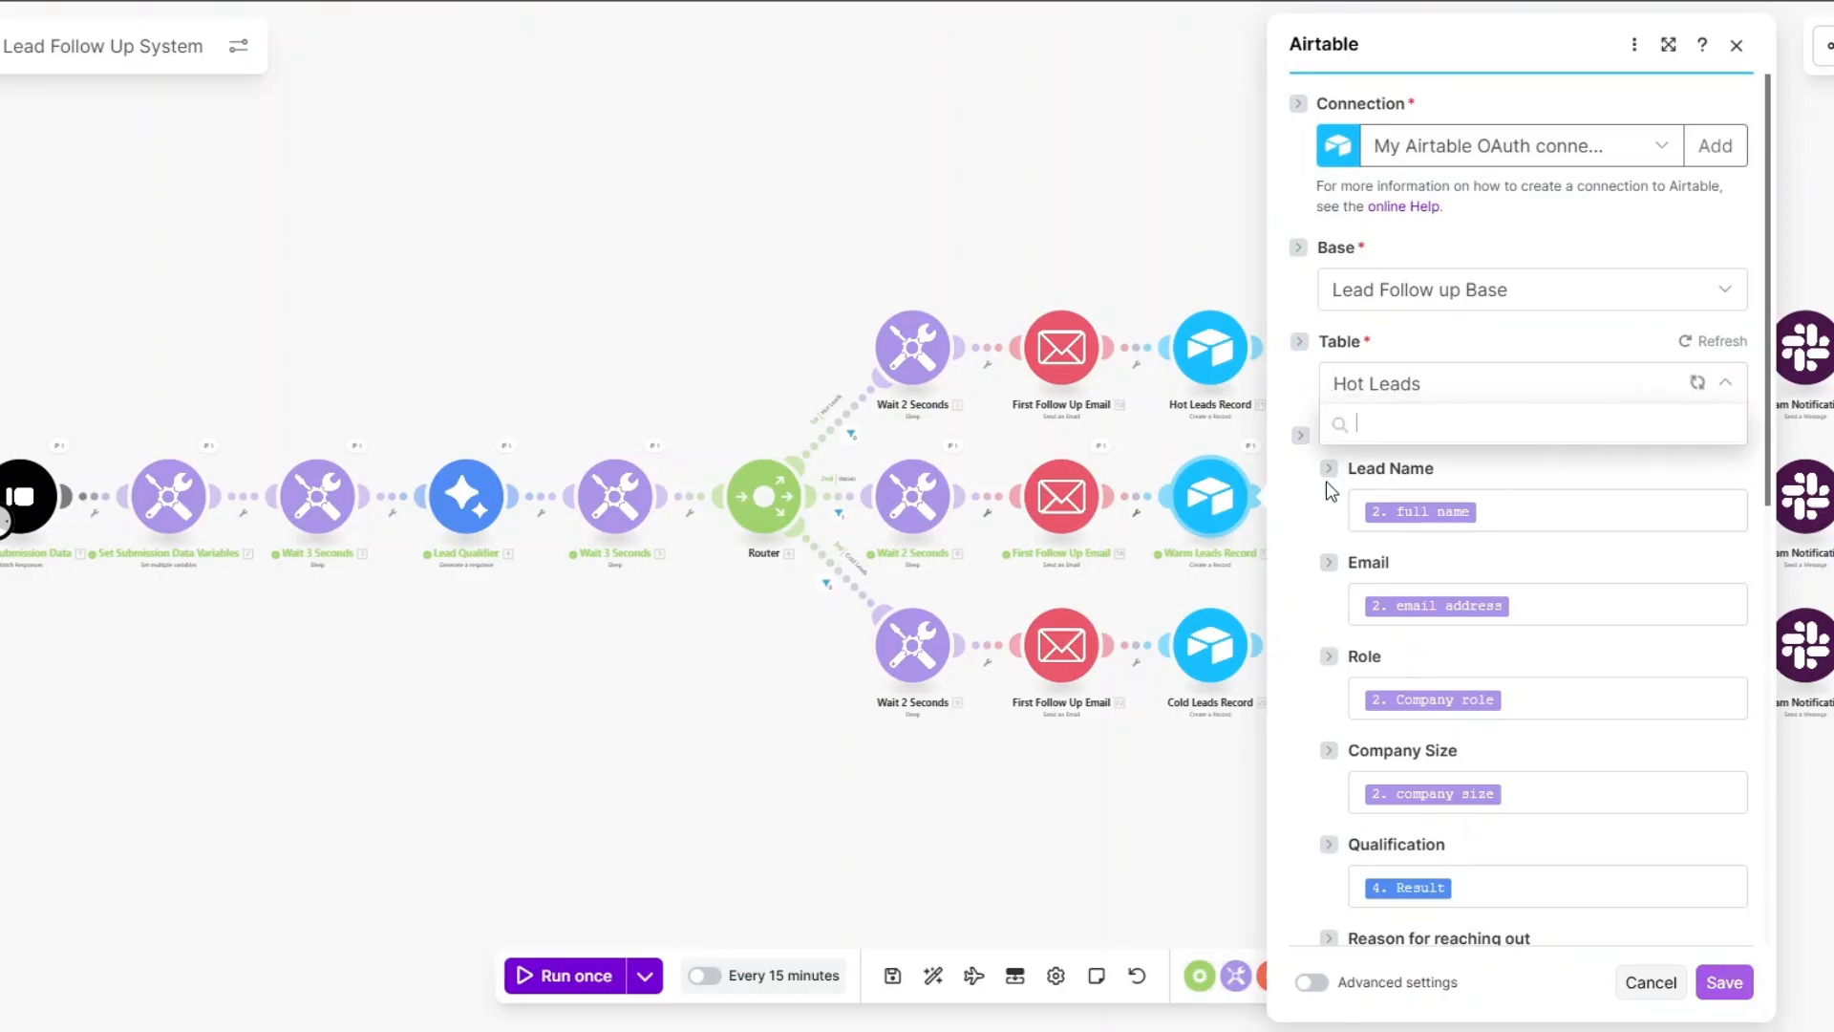
click(1412, 462)
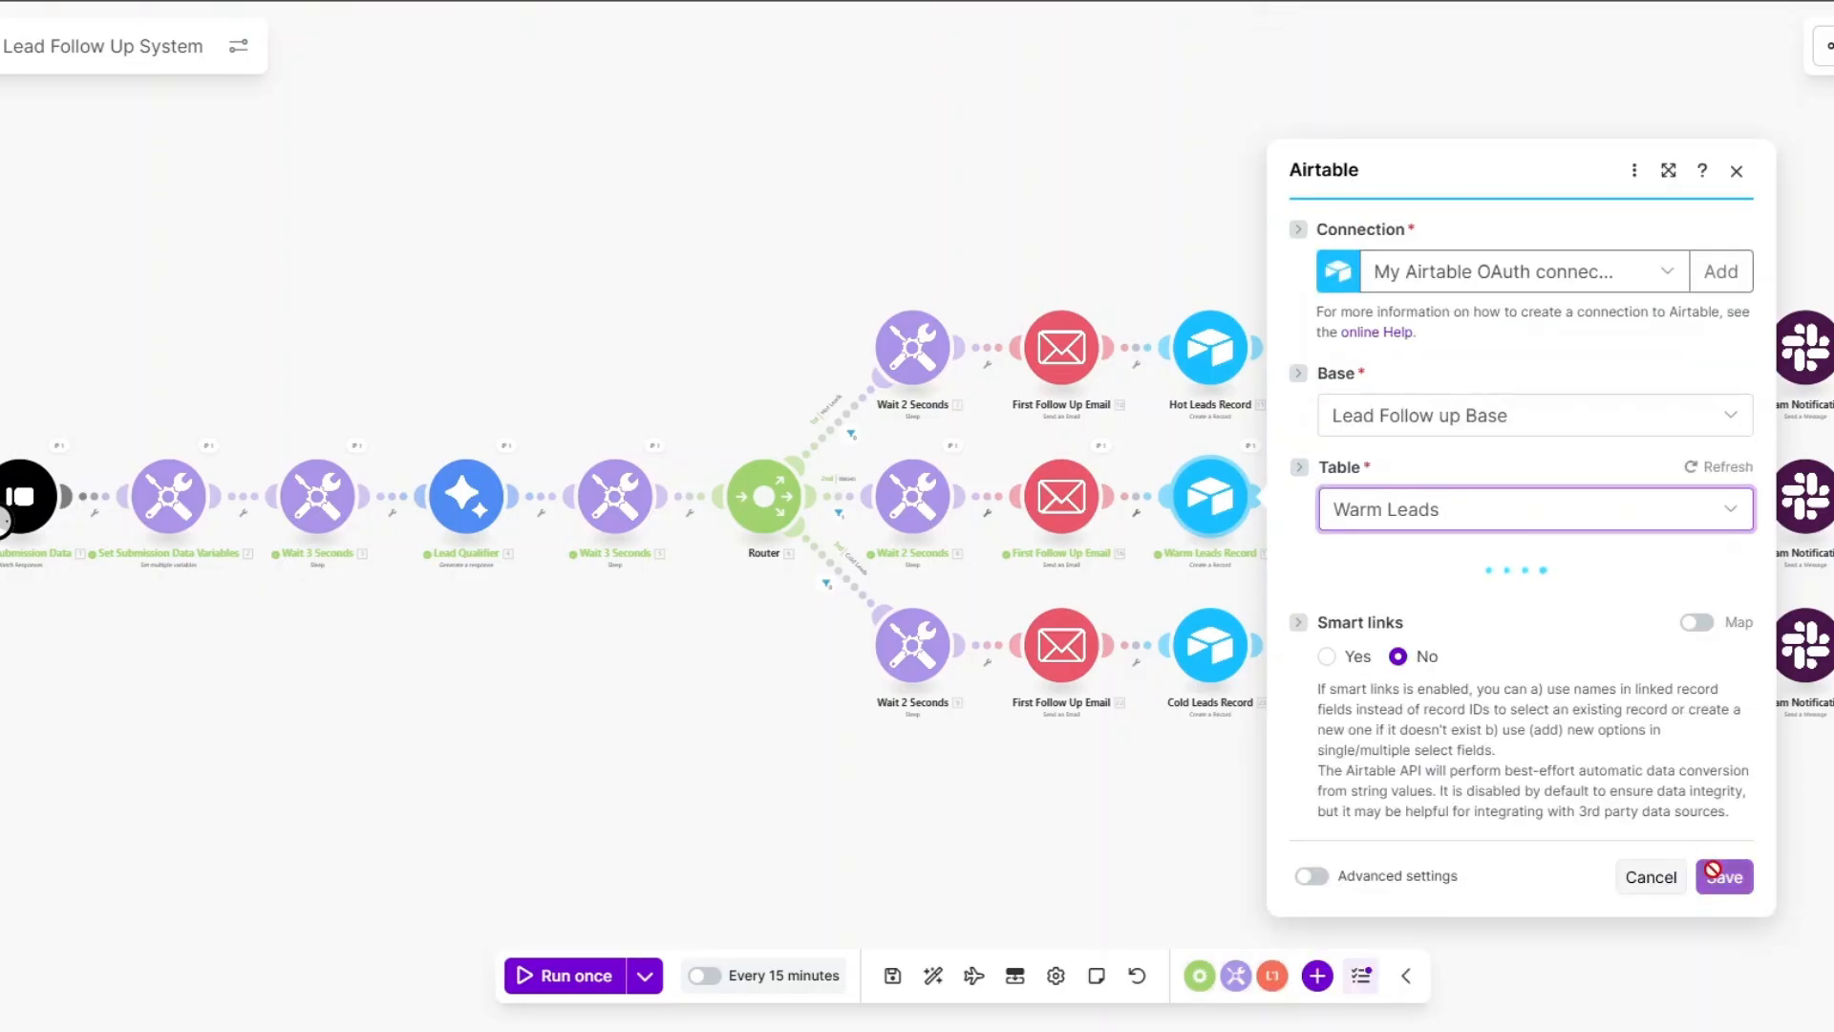
click(1720, 981)
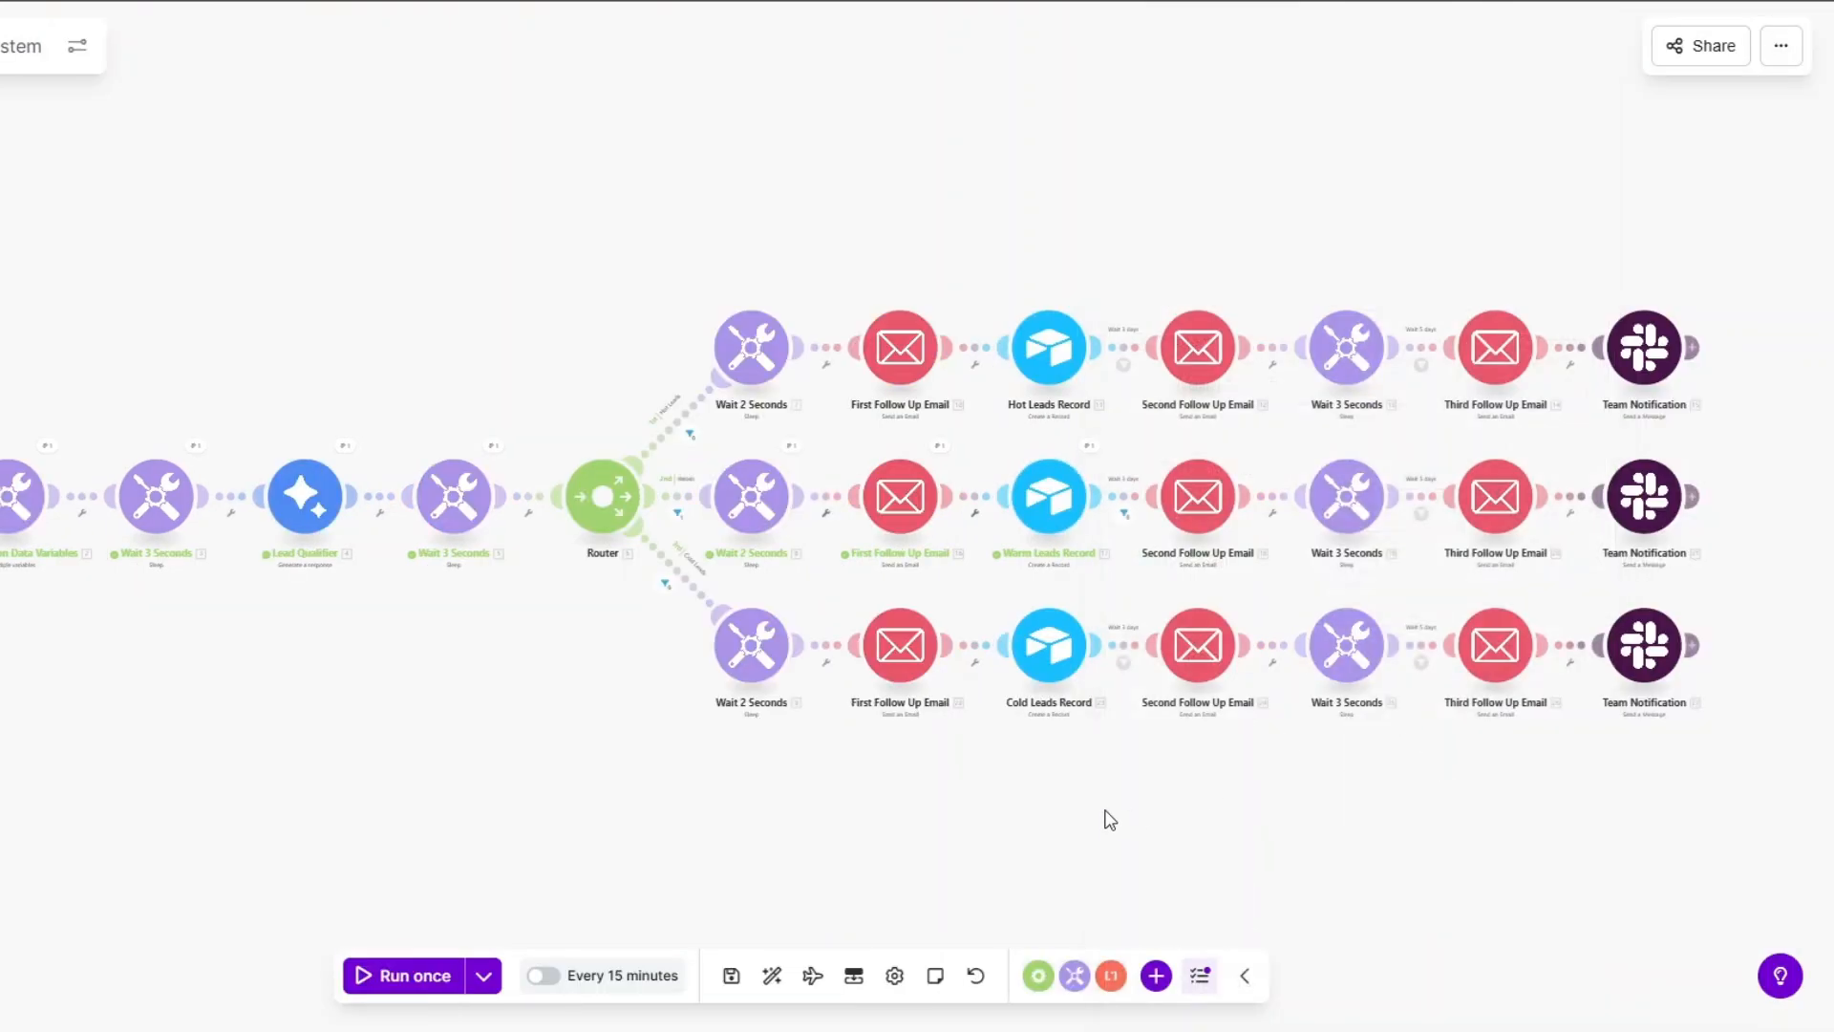
click(1048, 650)
click(1219, 383)
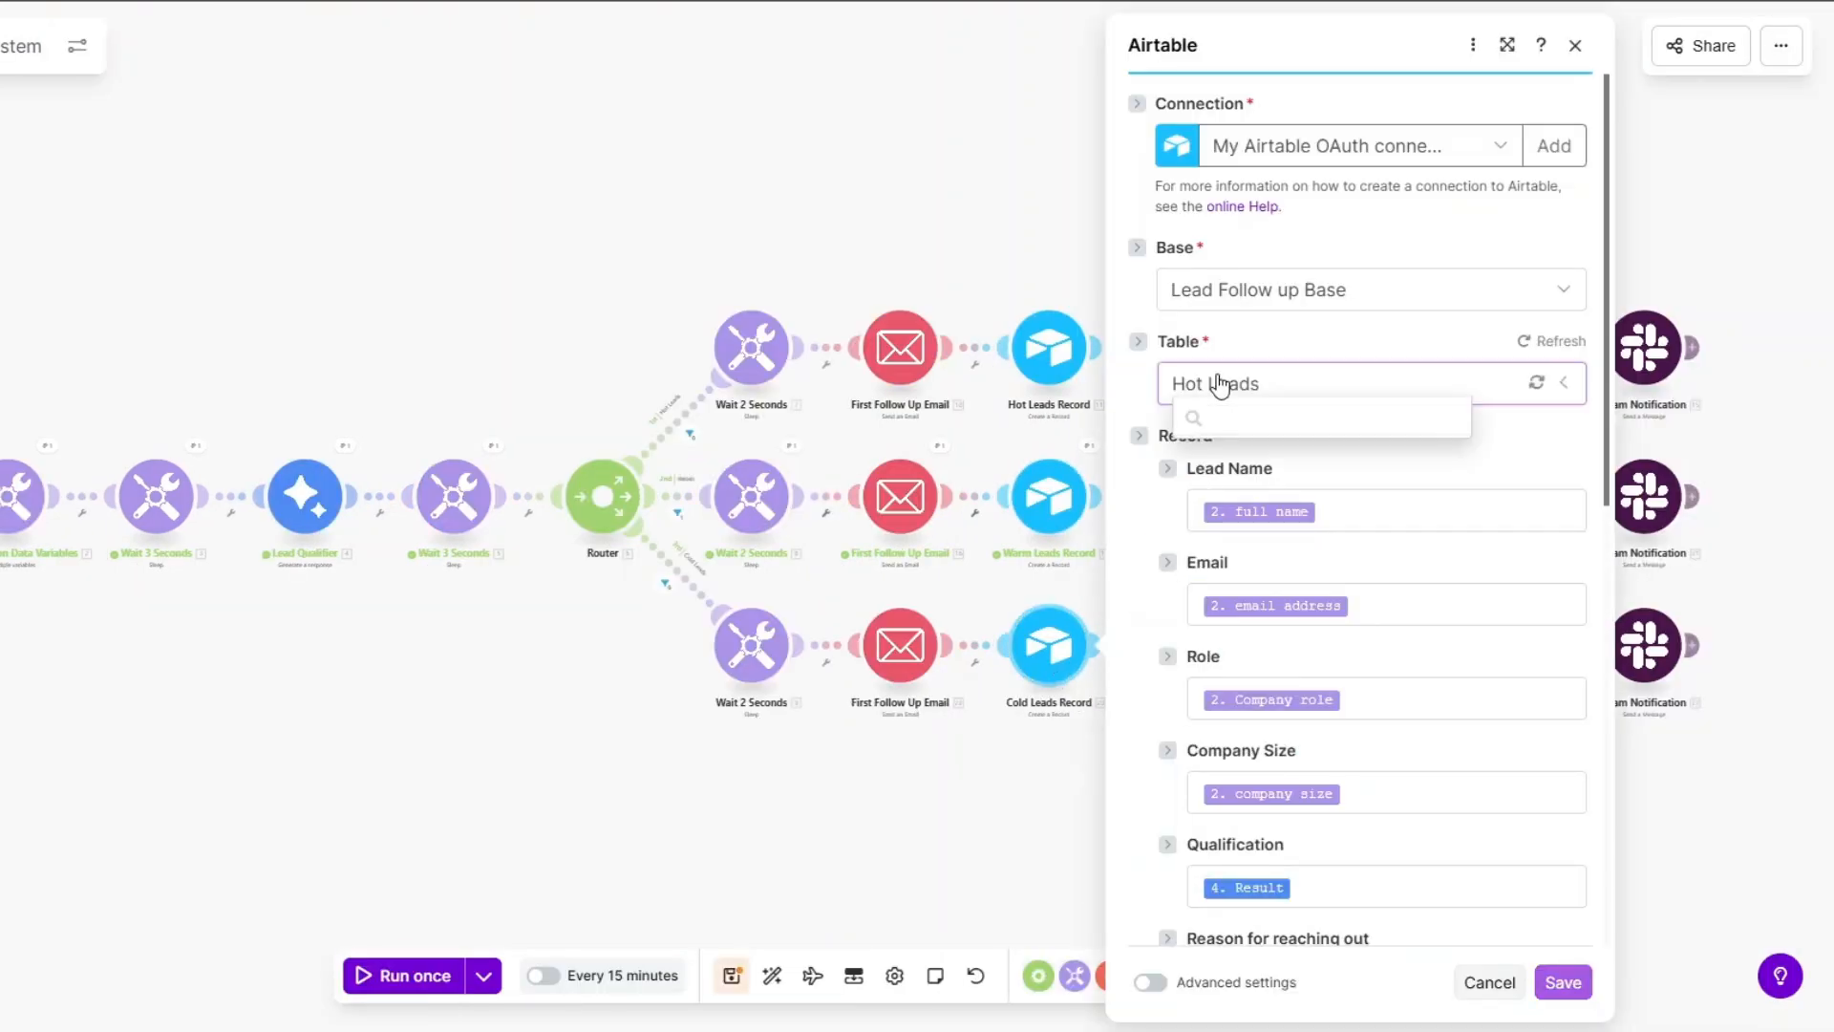
click(1237, 493)
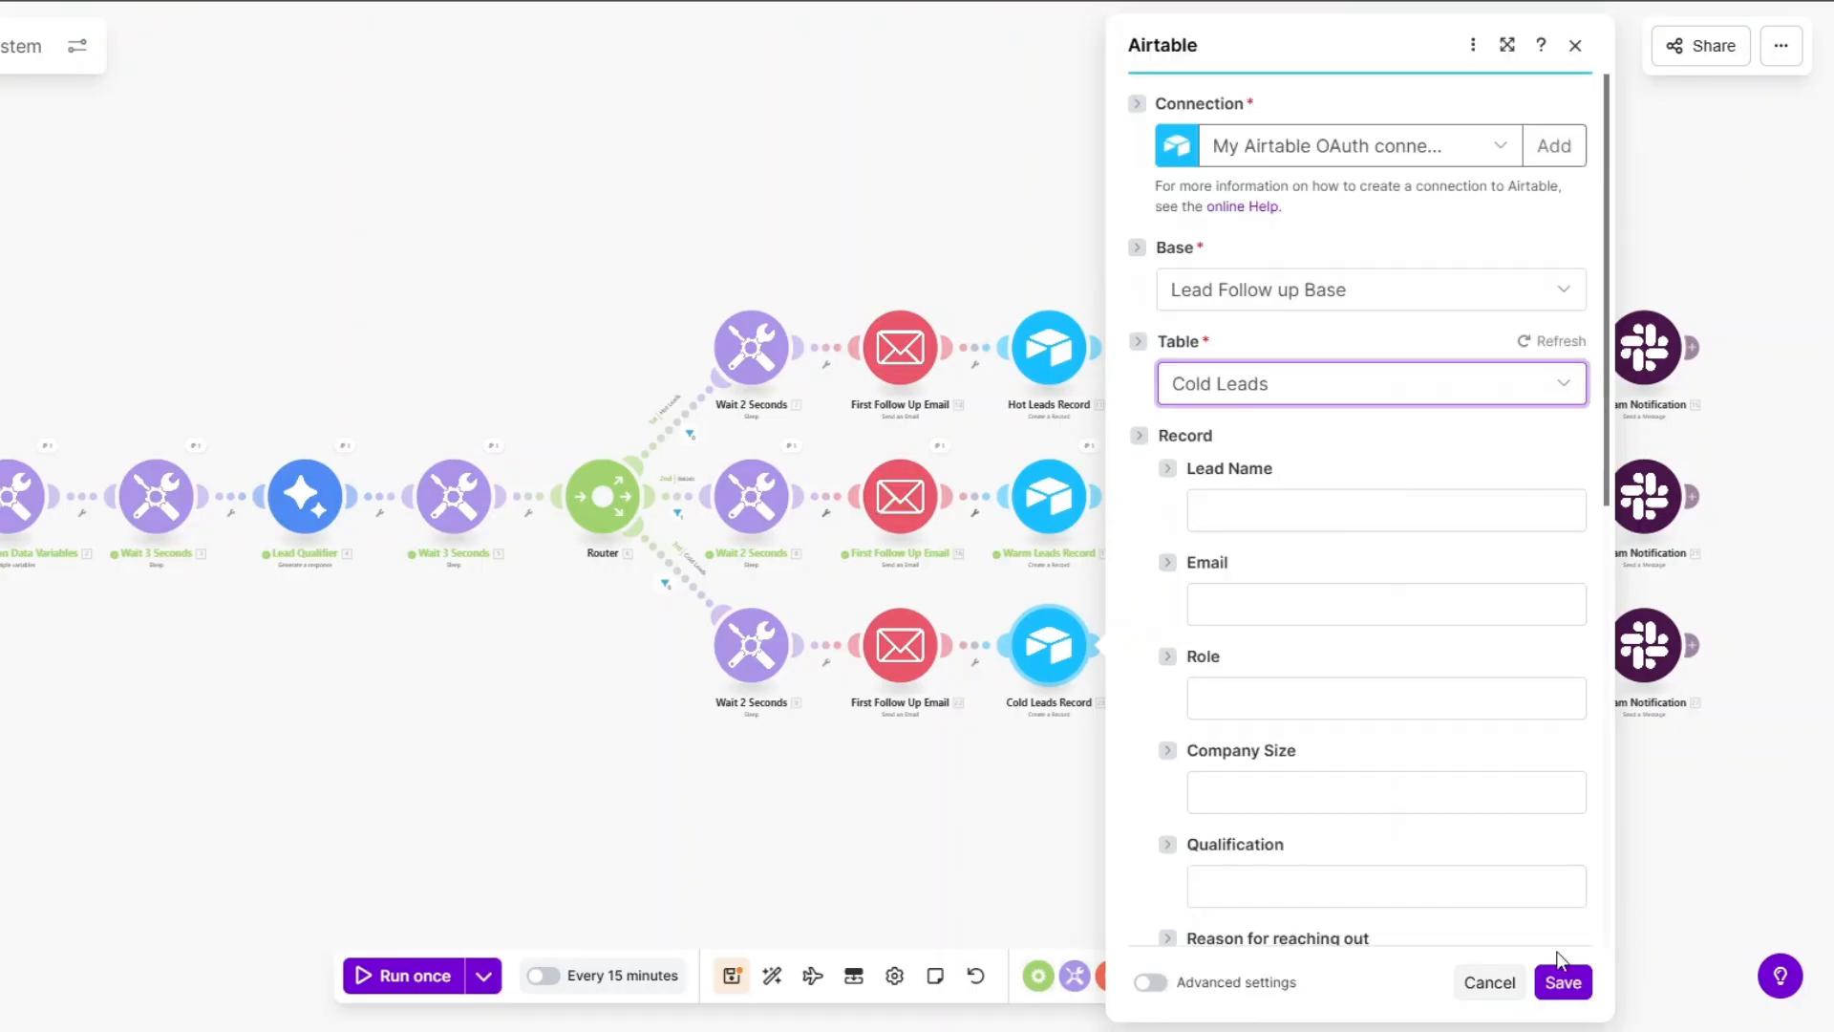
click(1572, 993)
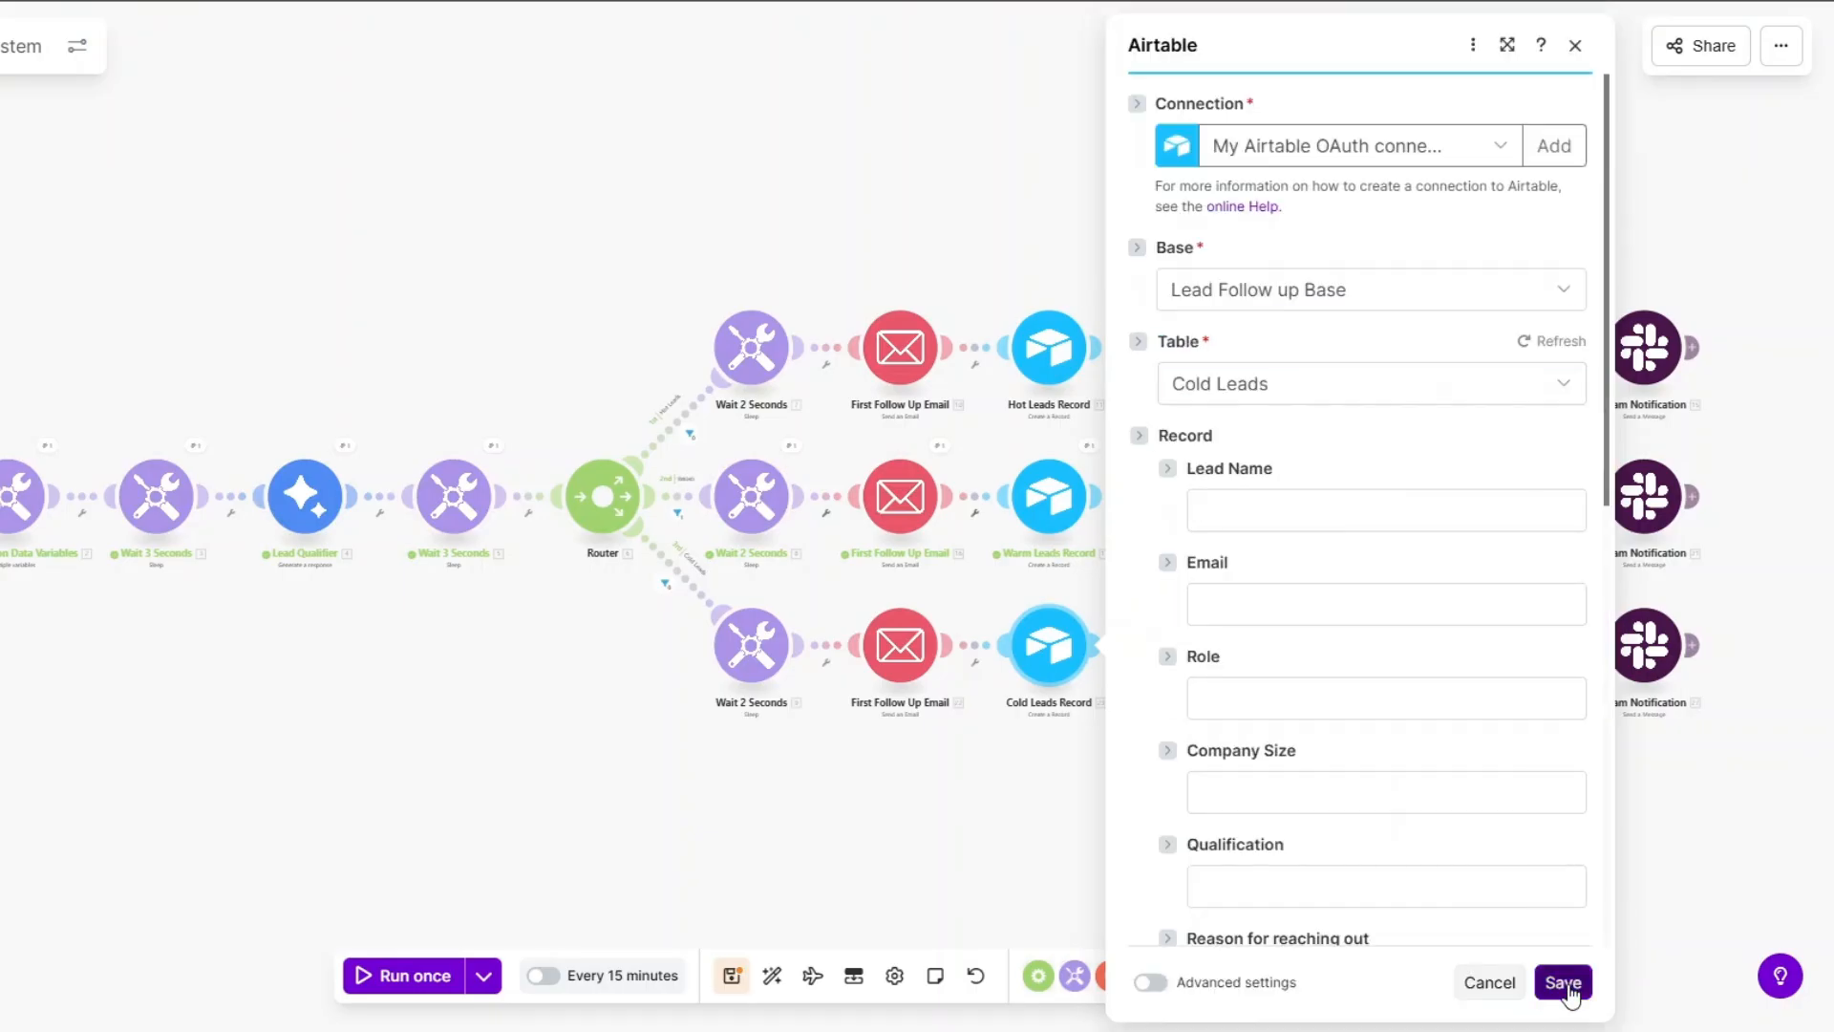
Map full name, email, role, company size and Lead Qualifier Result into the Cold Leads Record fields.
click(1254, 508)
scroll(778, 709, down, 4)
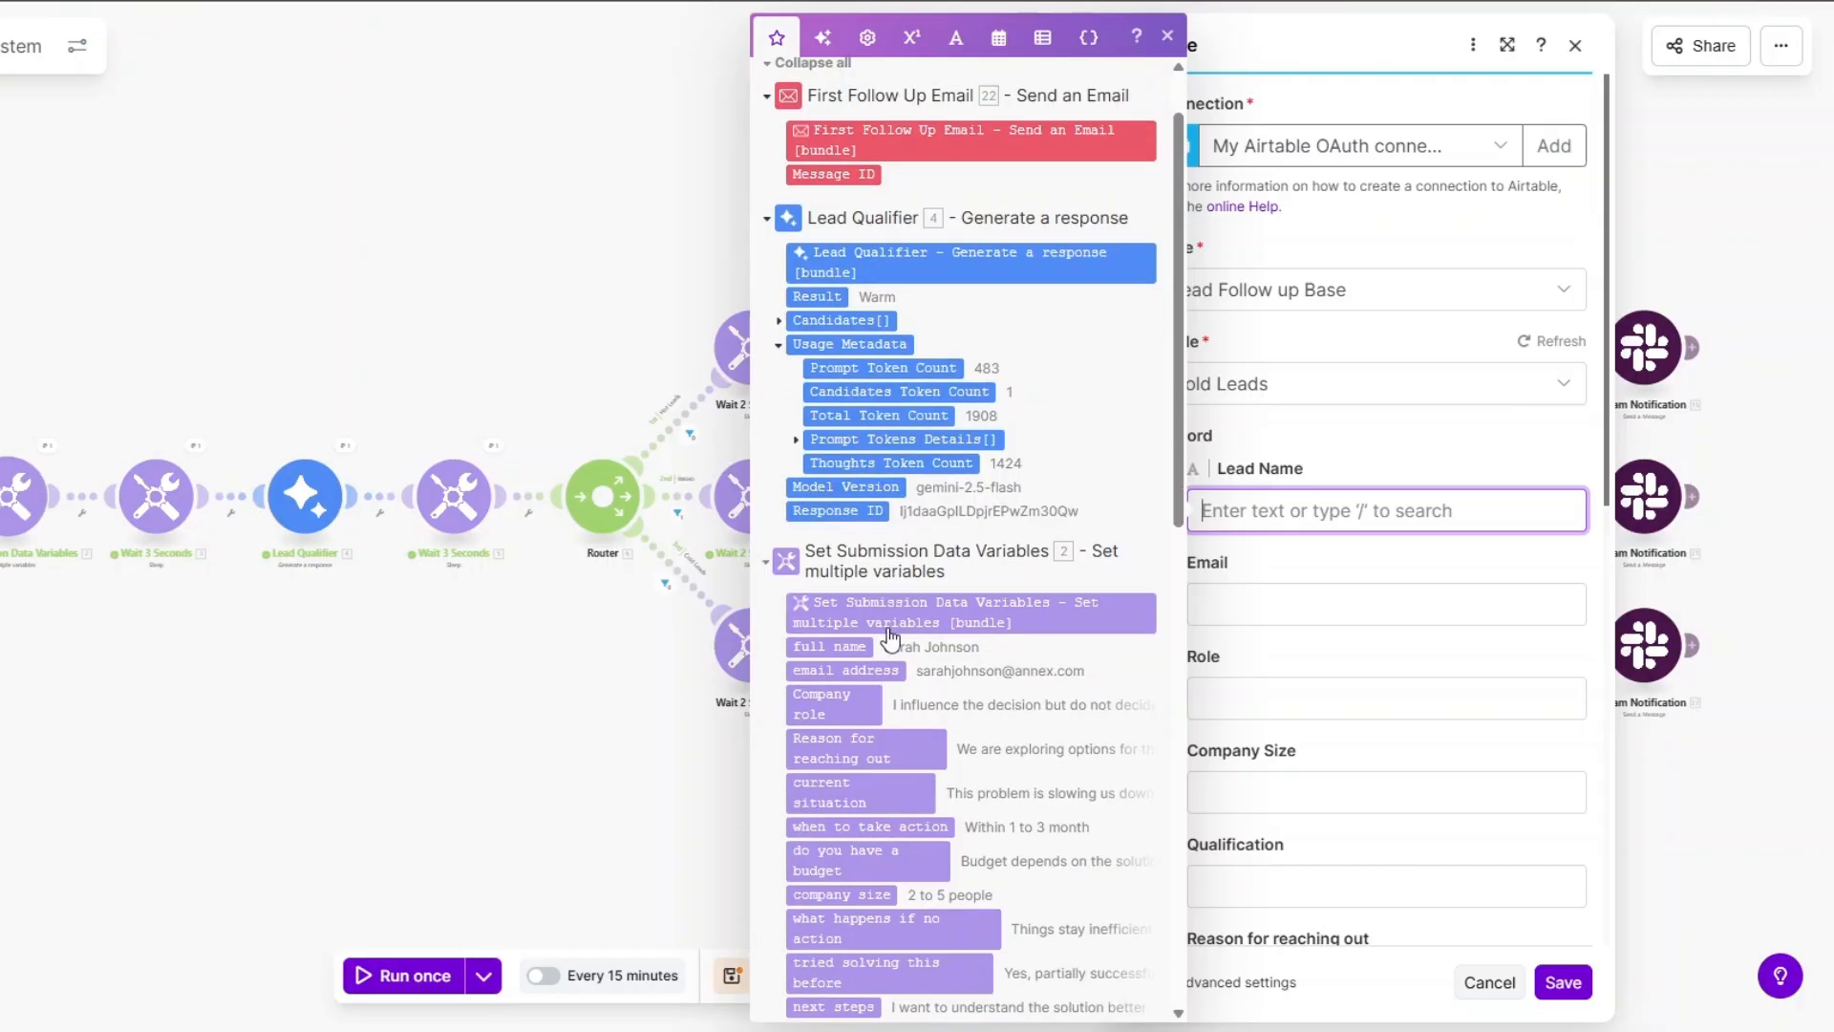
click(832, 390)
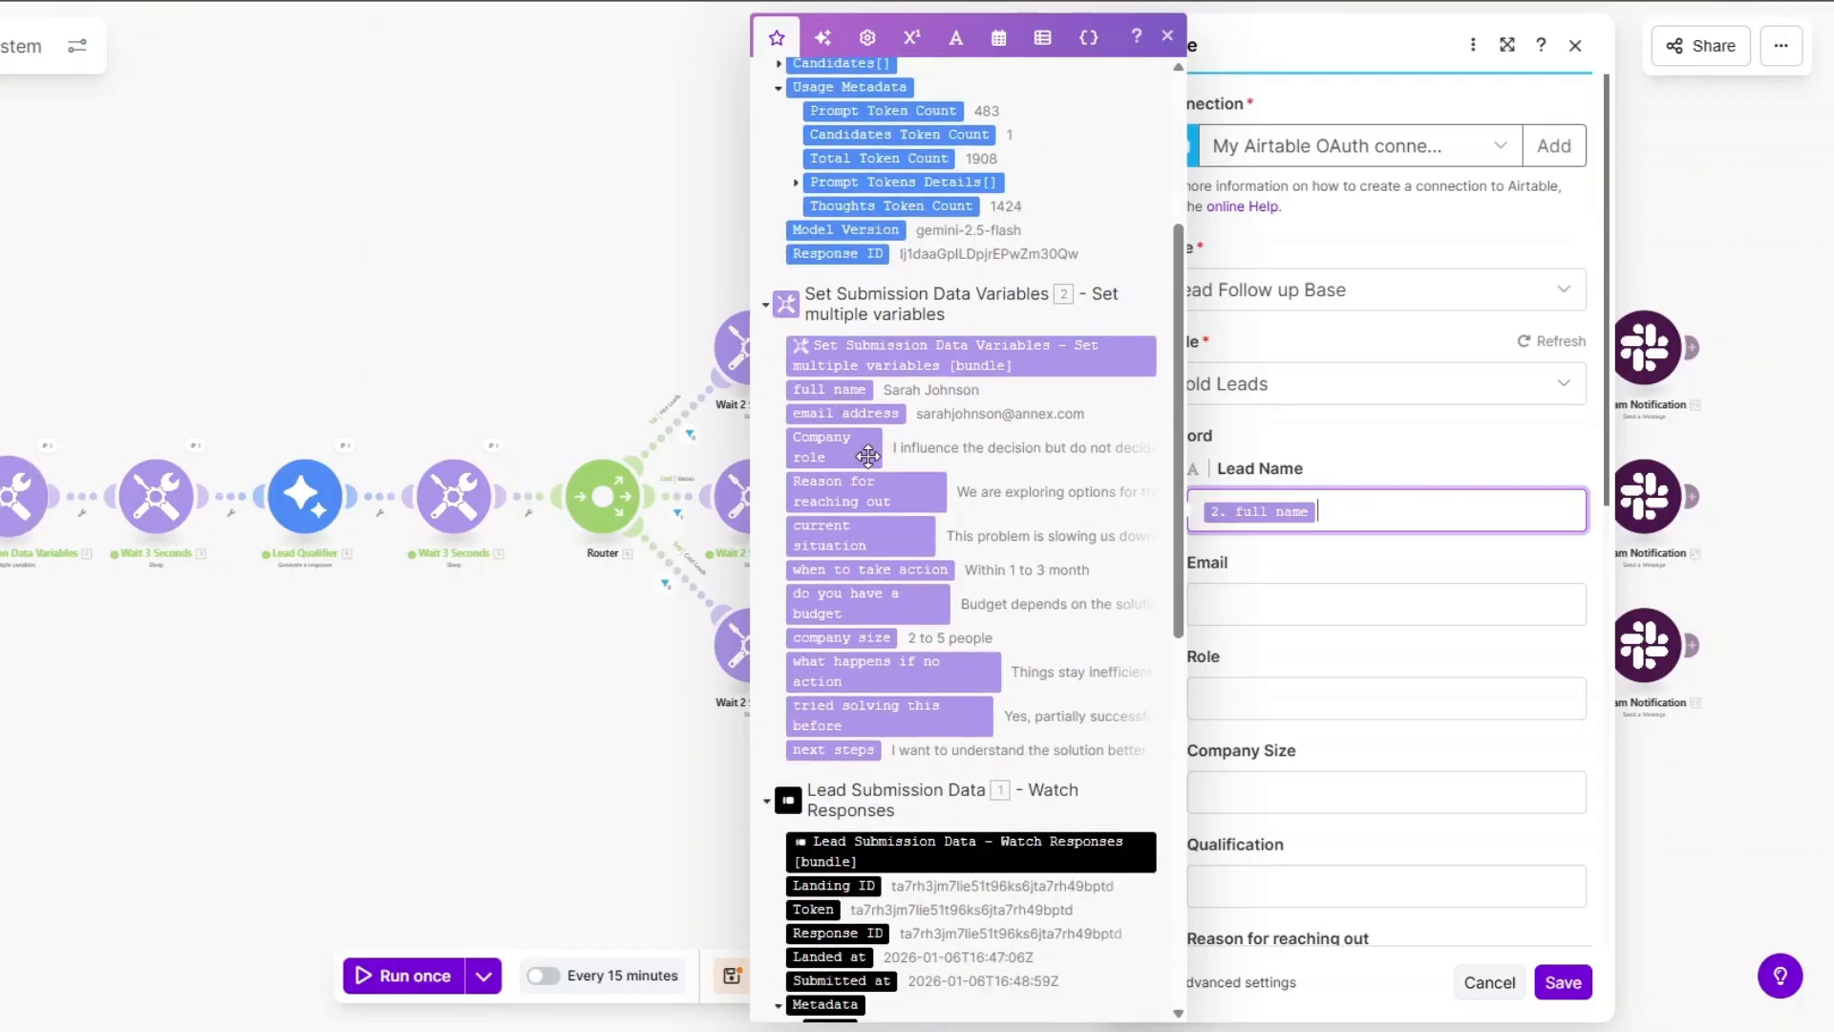
click(1232, 604)
click(830, 412)
click(1244, 691)
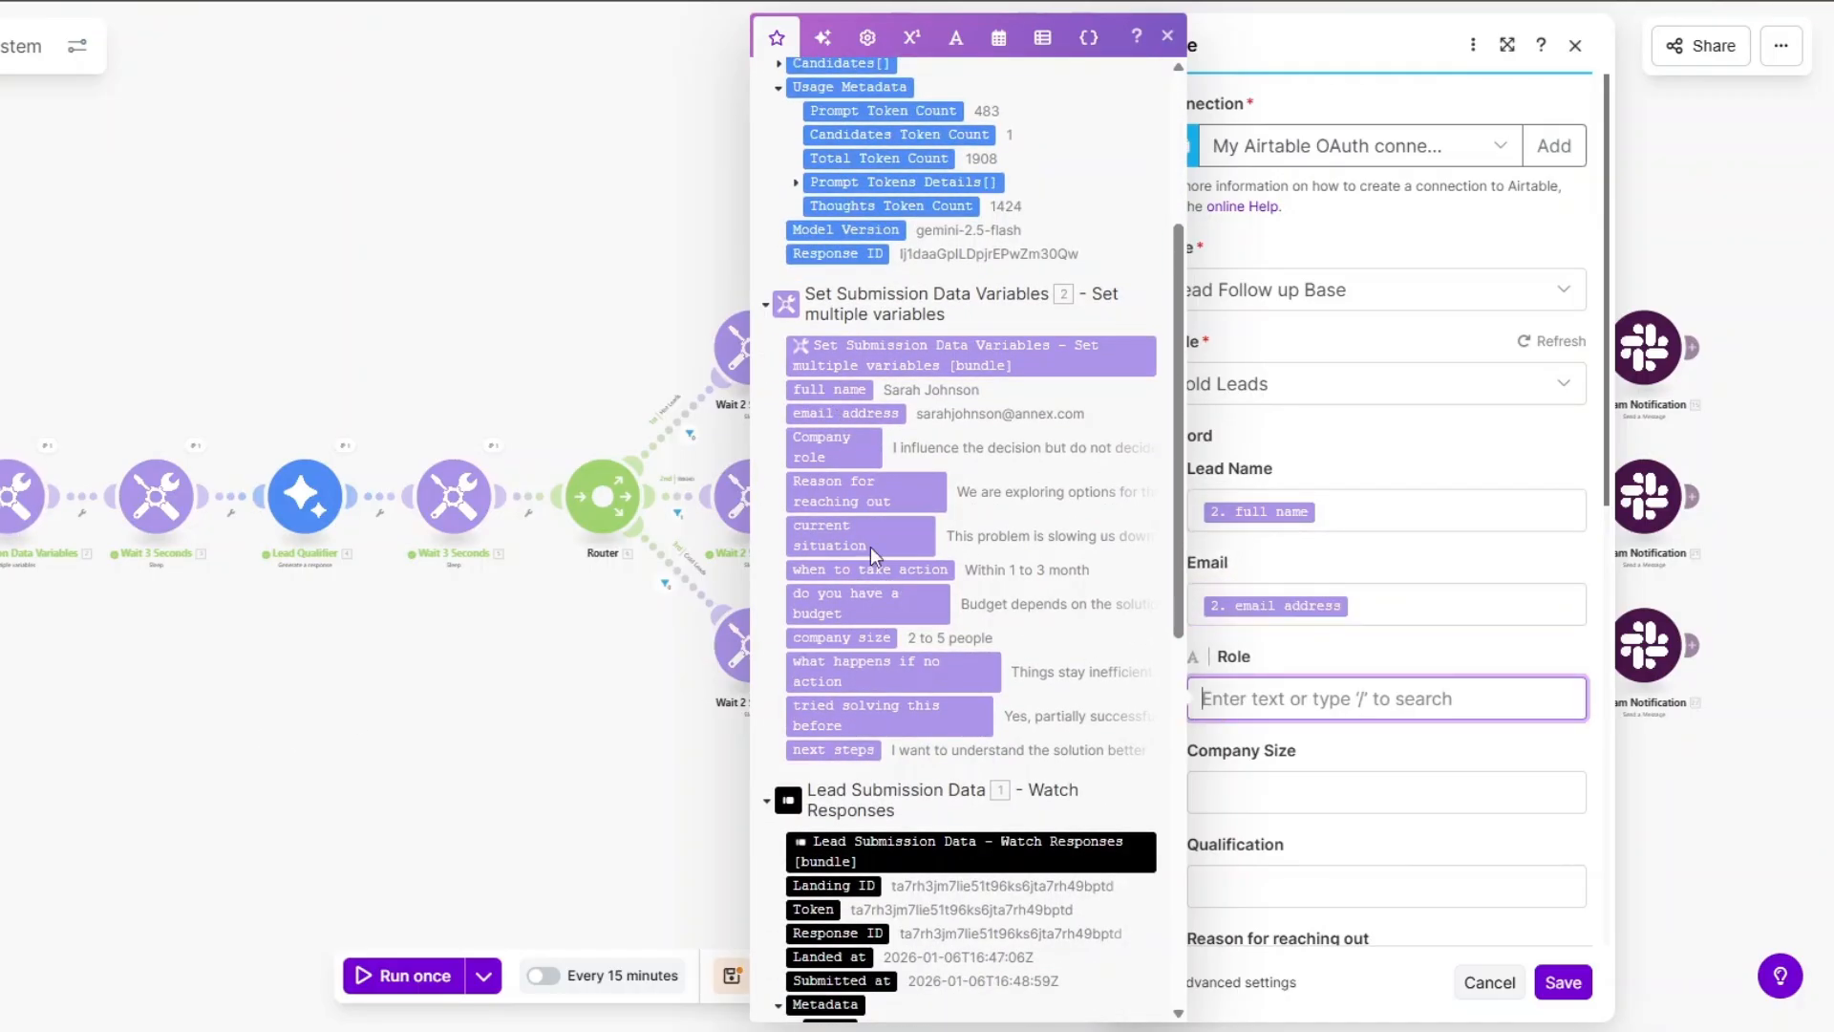
click(822, 447)
scroll(1262, 466, down, 4)
click(1262, 466)
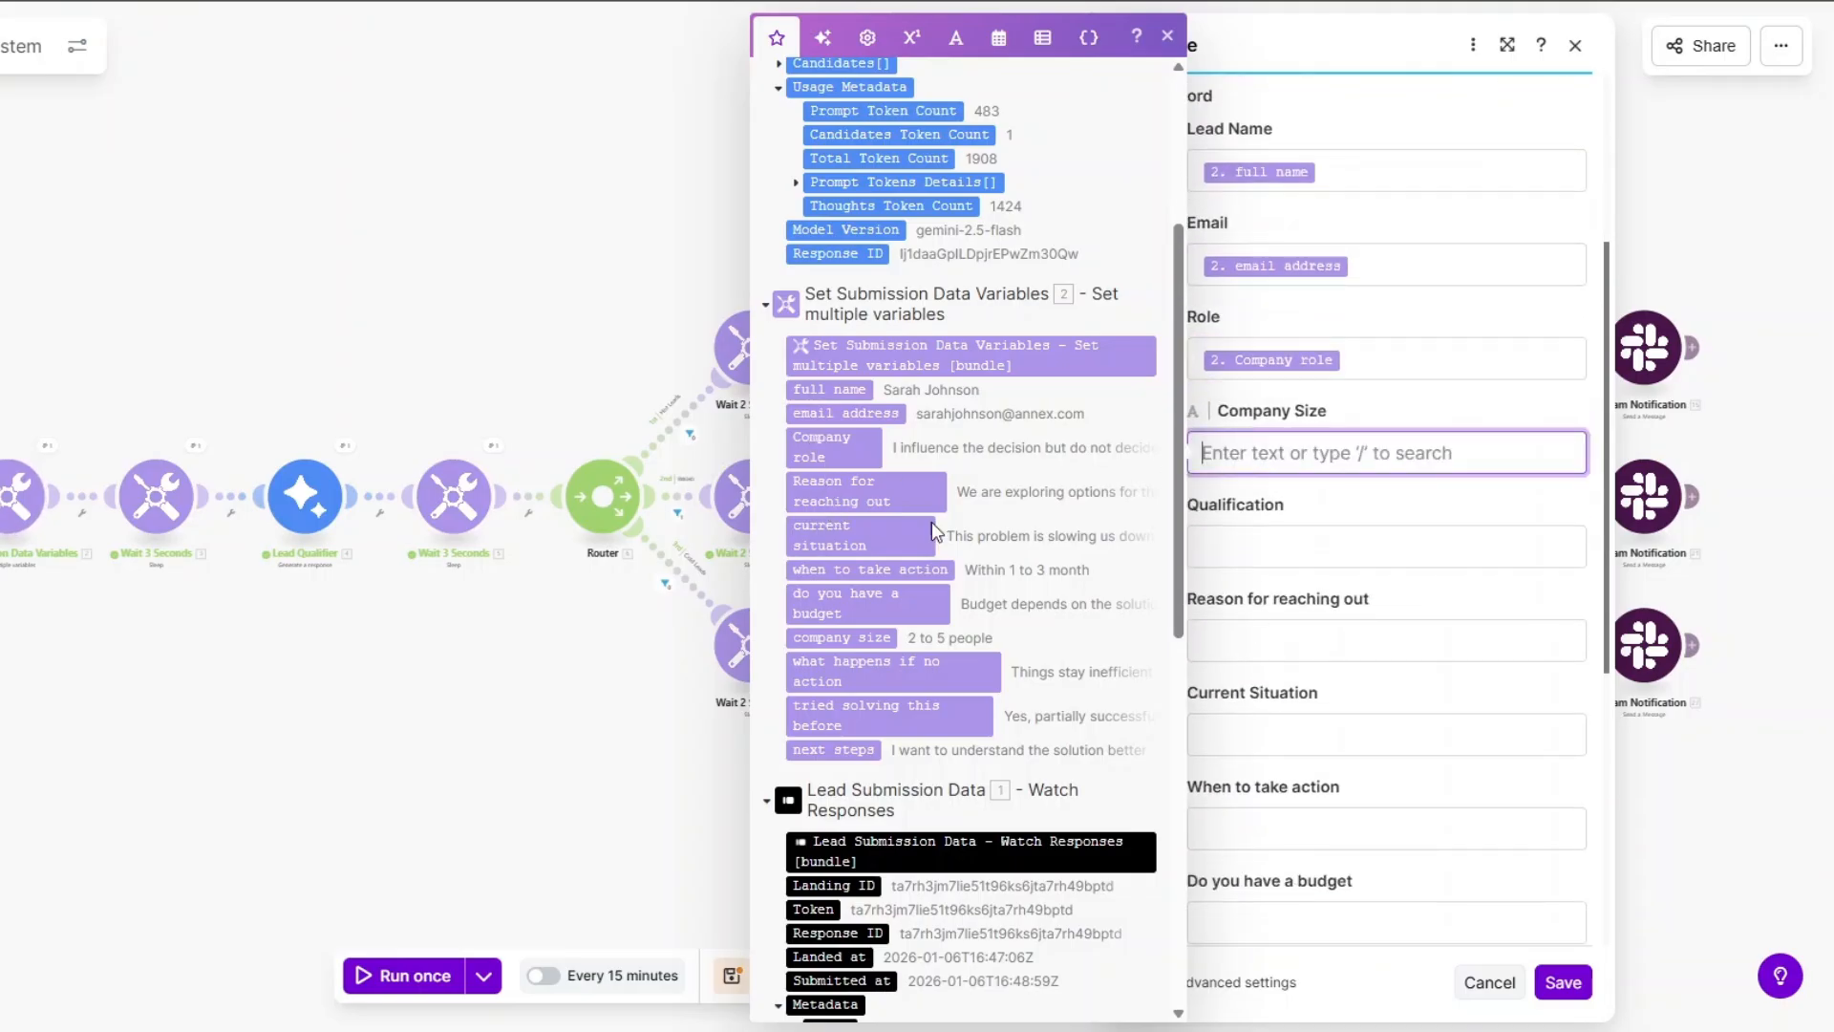
click(841, 637)
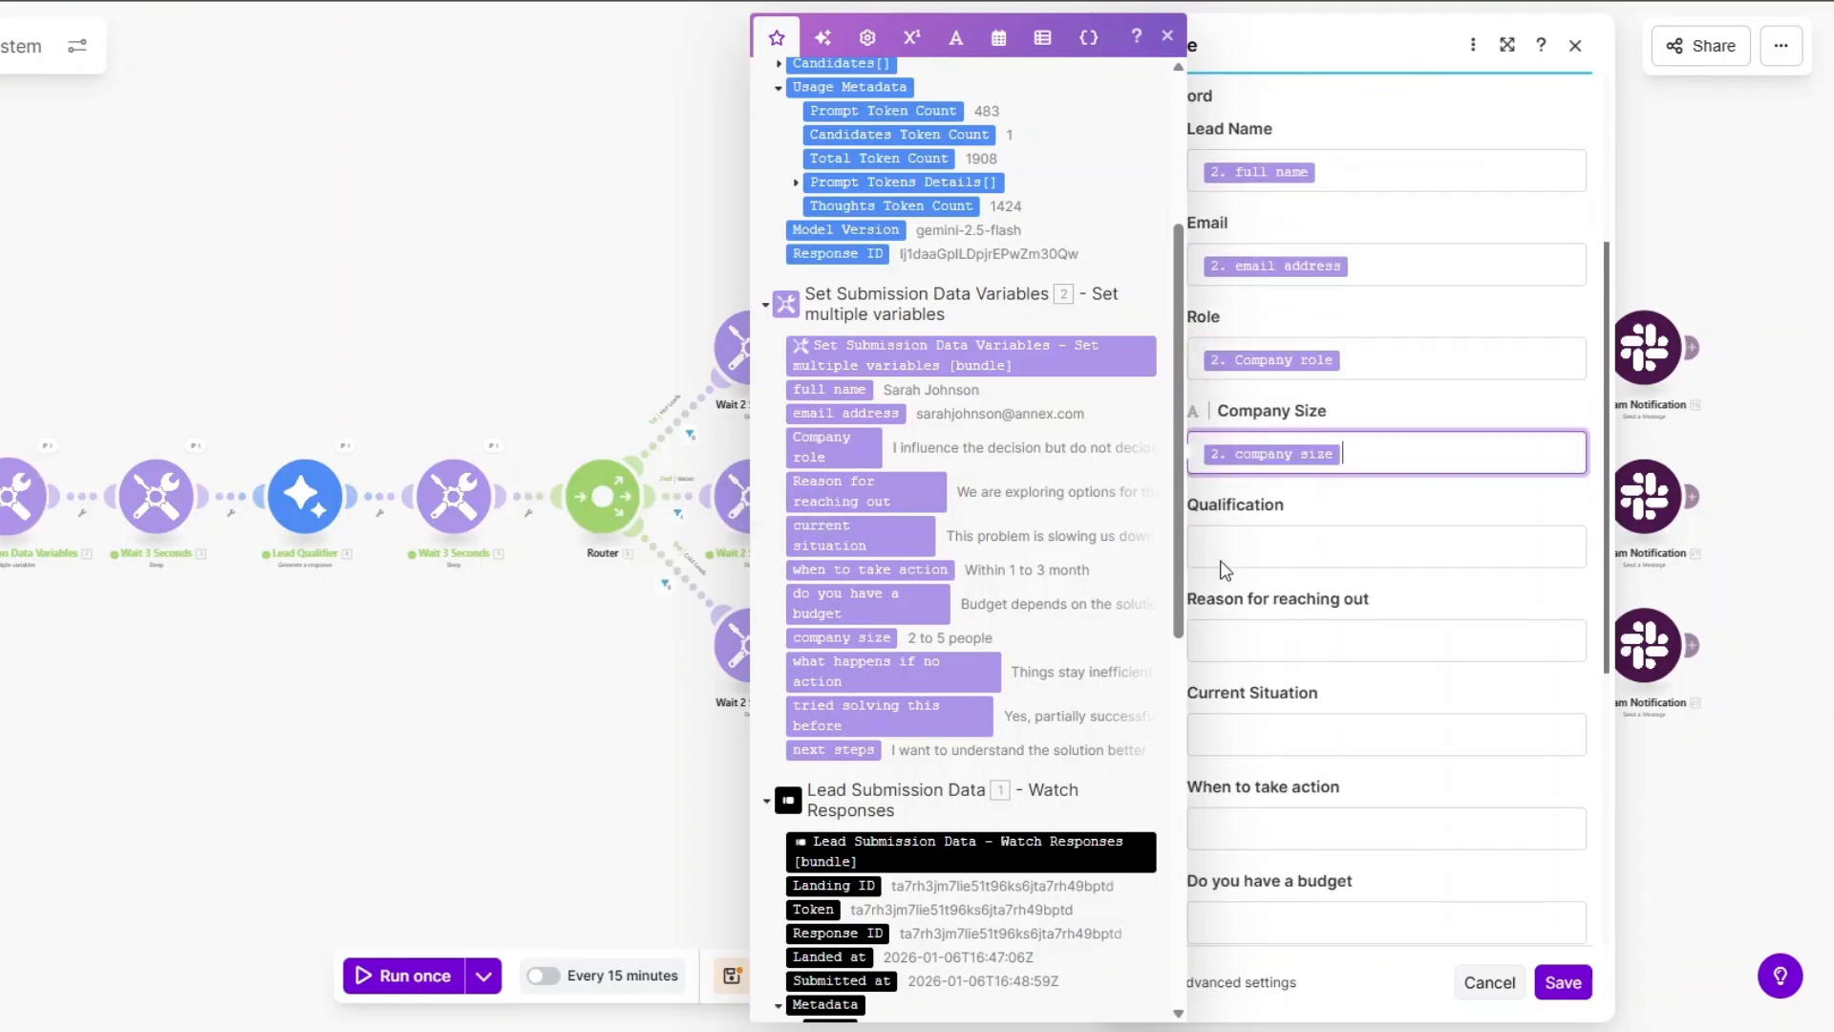
click(1212, 547)
click(811, 379)
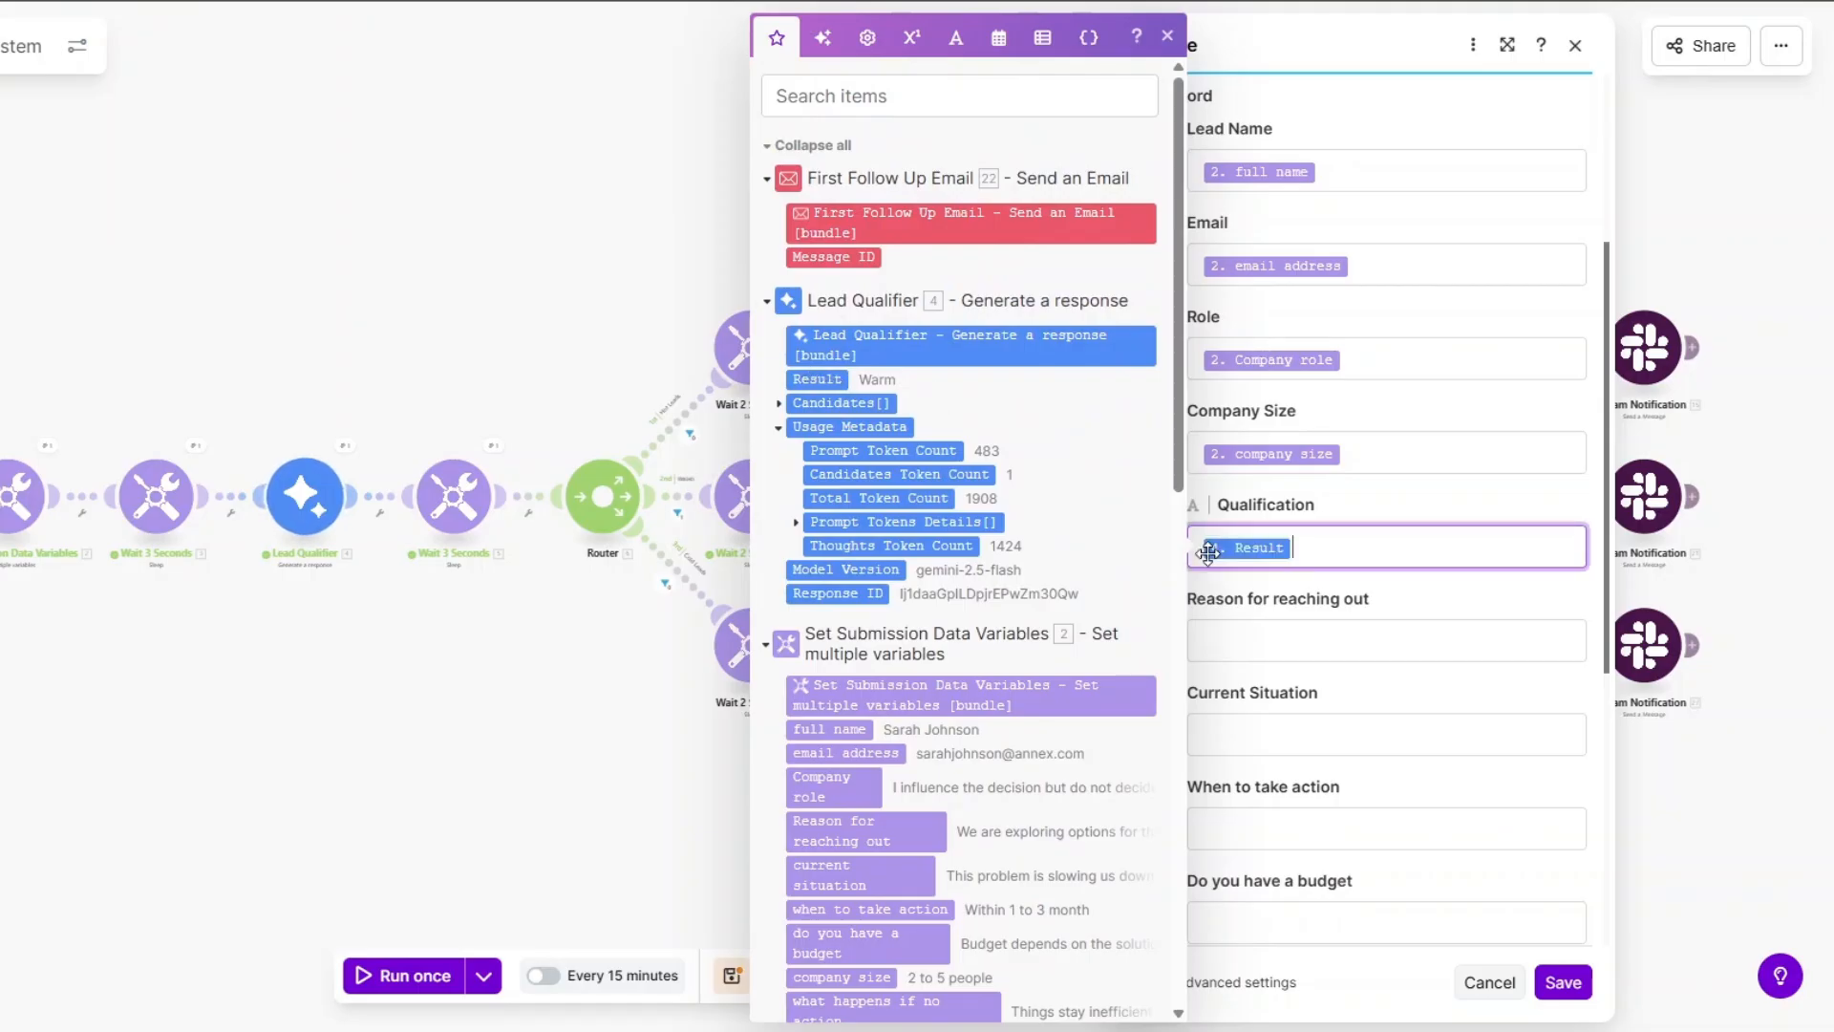
Map reason, current situation, timing, budget, no-action, tried-before and next-steps answers, then save Cold Leads Record.
scroll(1023, 536, down, 5)
click(1259, 643)
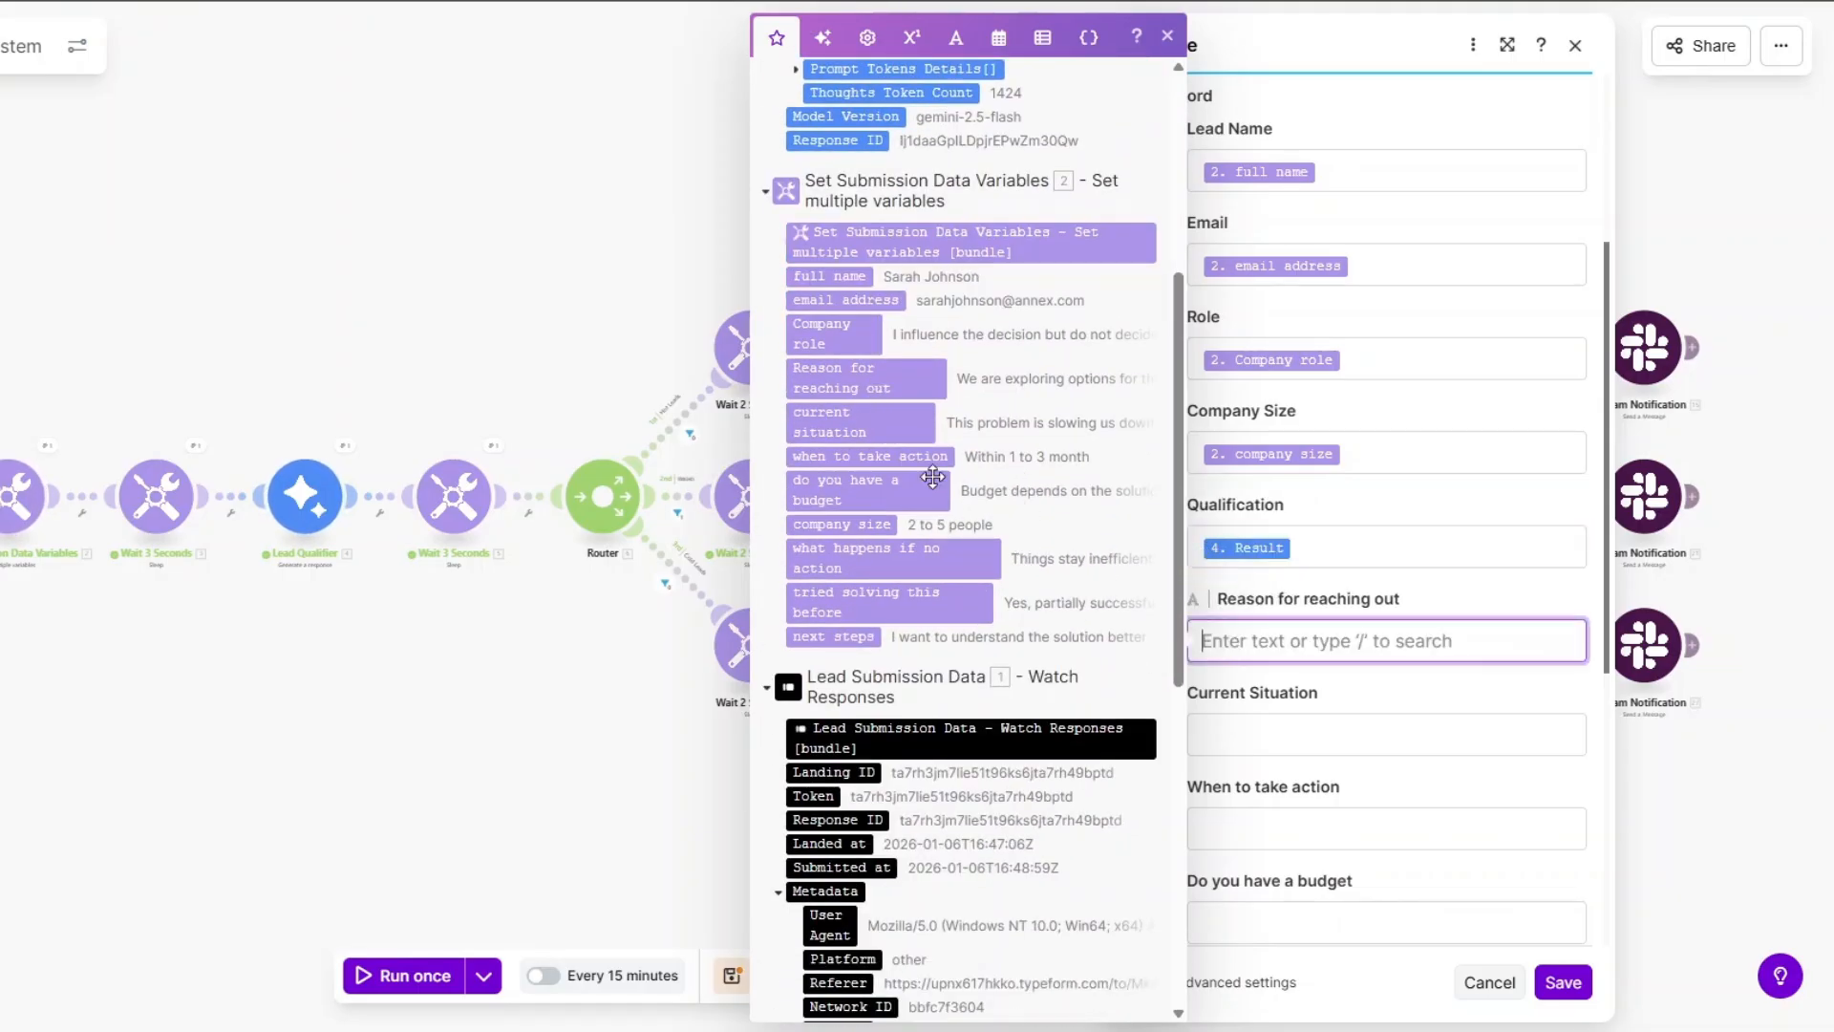
click(841, 377)
key(Tab)
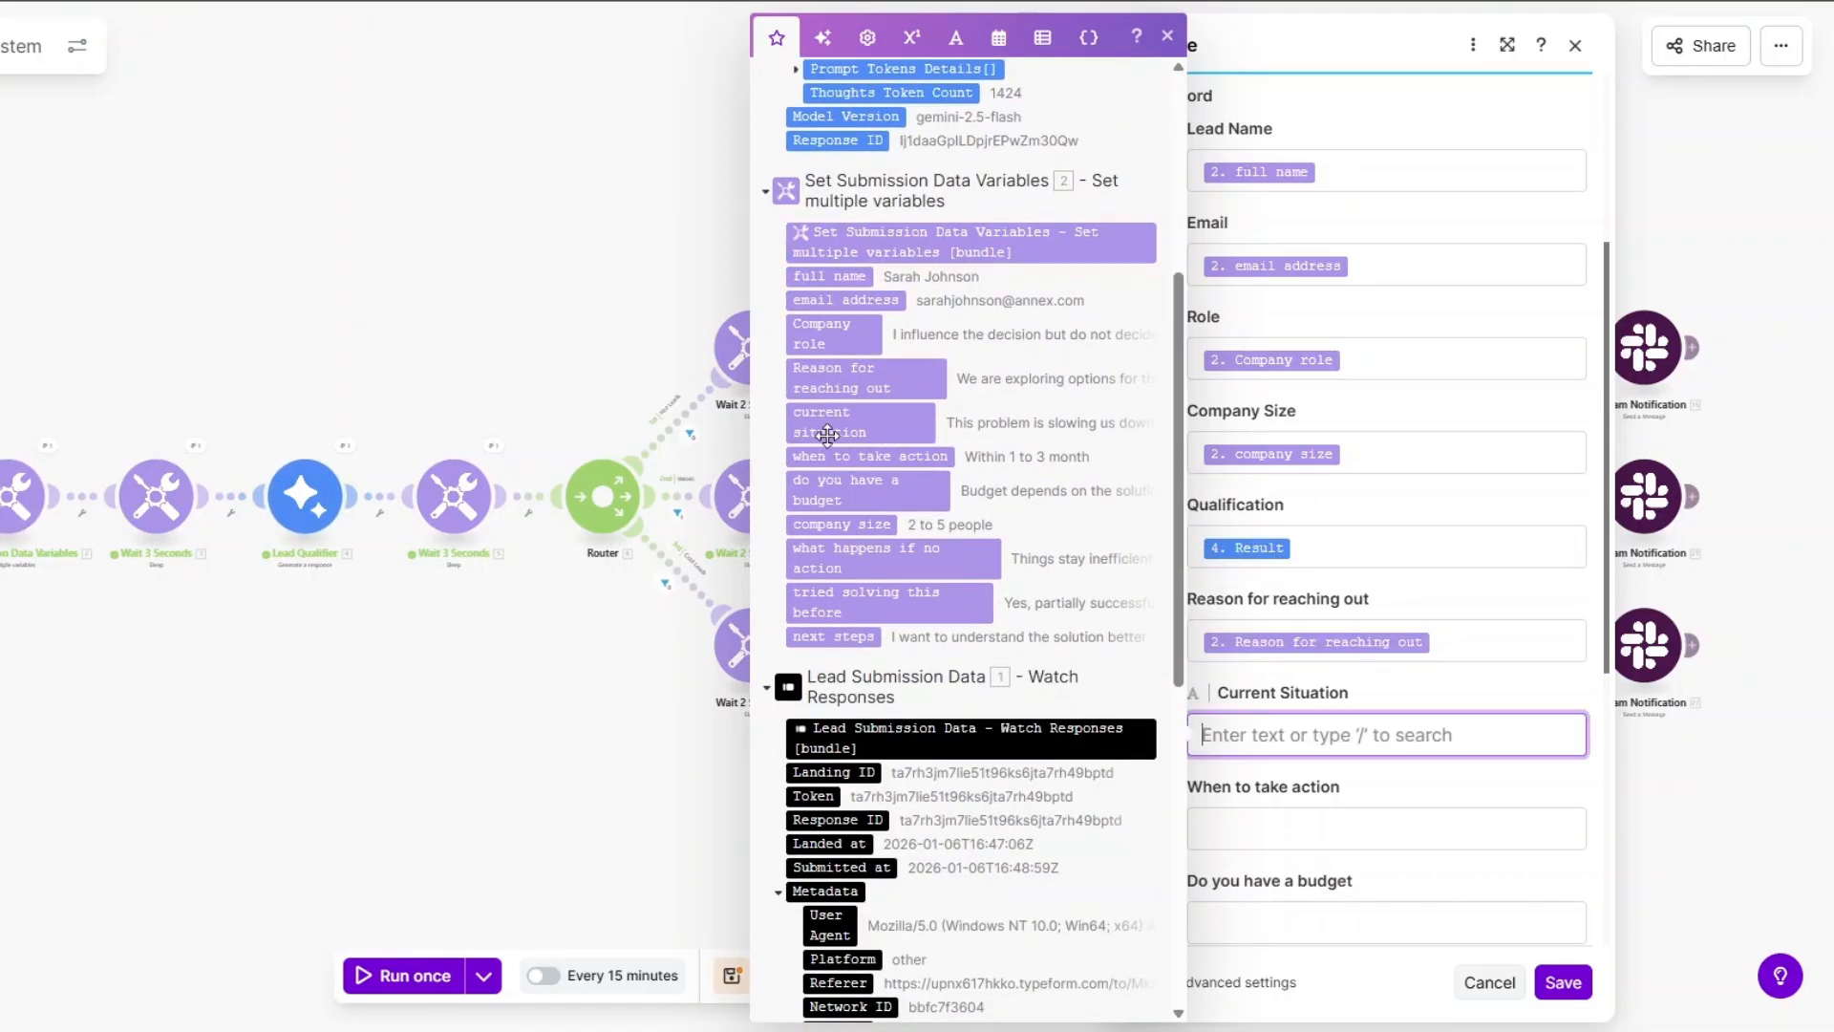
click(827, 421)
scroll(1252, 760, down, 2)
key(Tab)
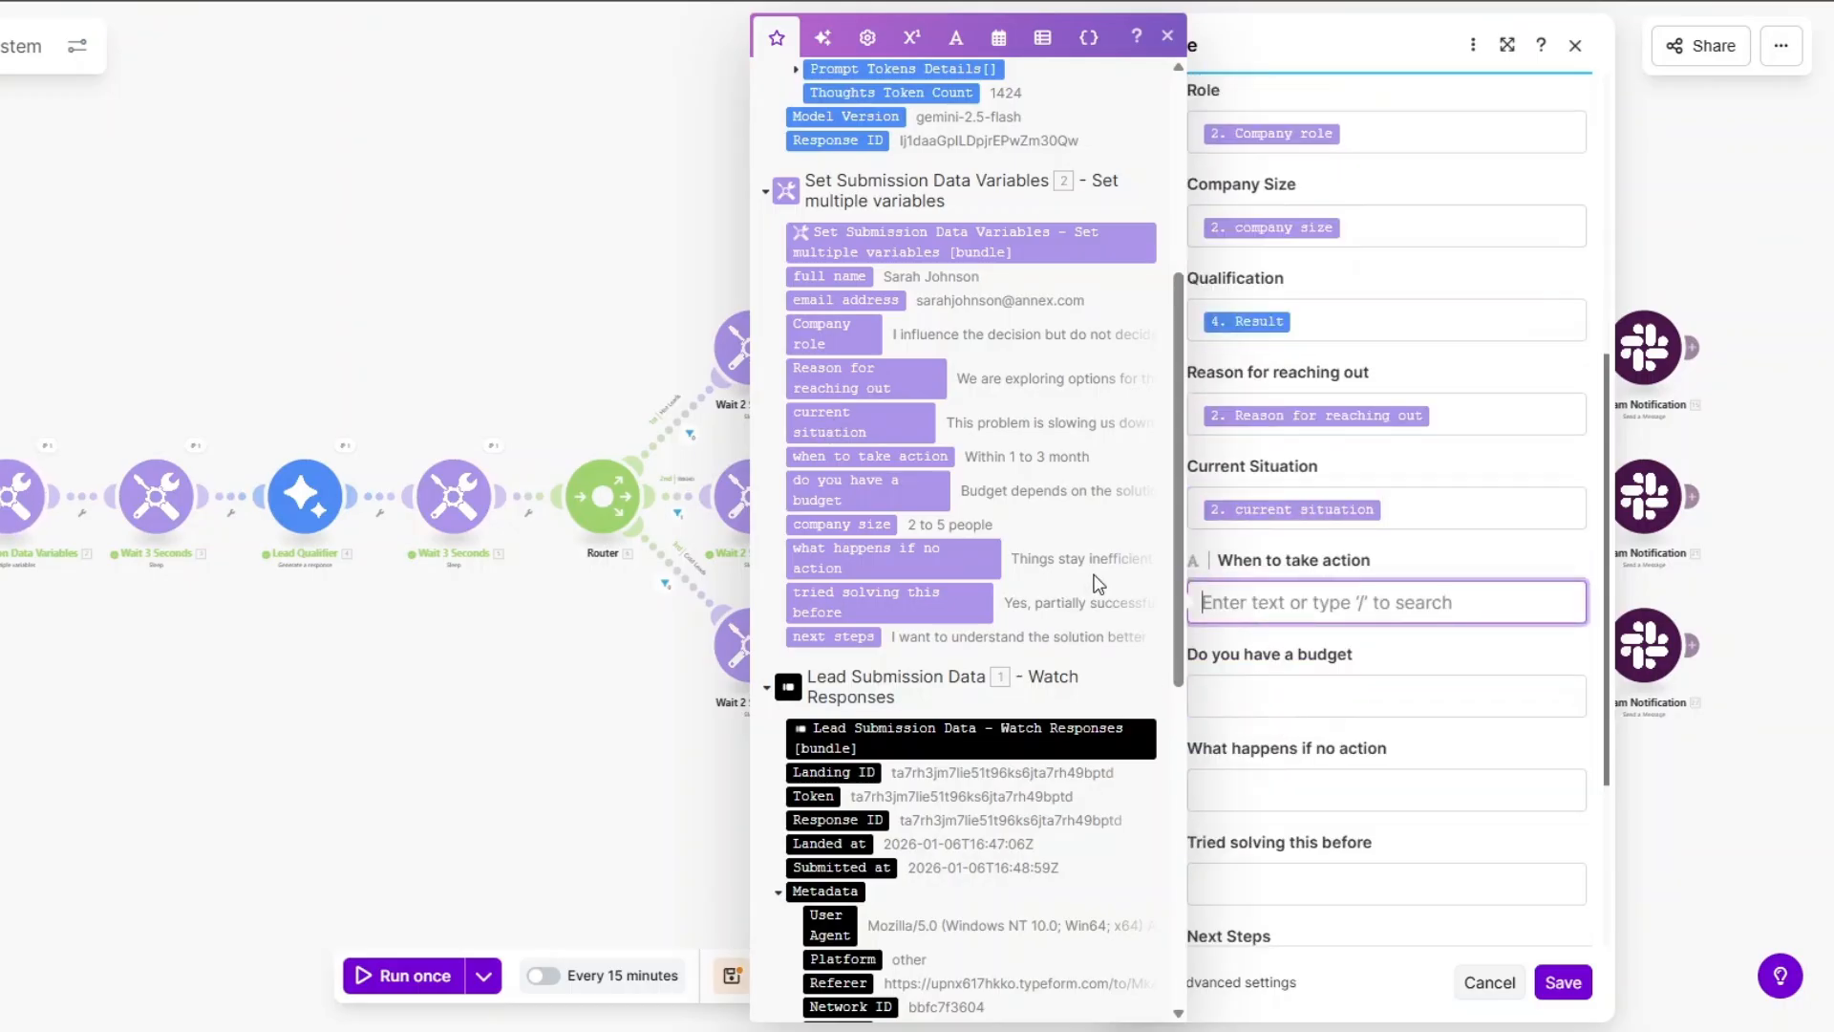
click(865, 457)
click(1239, 689)
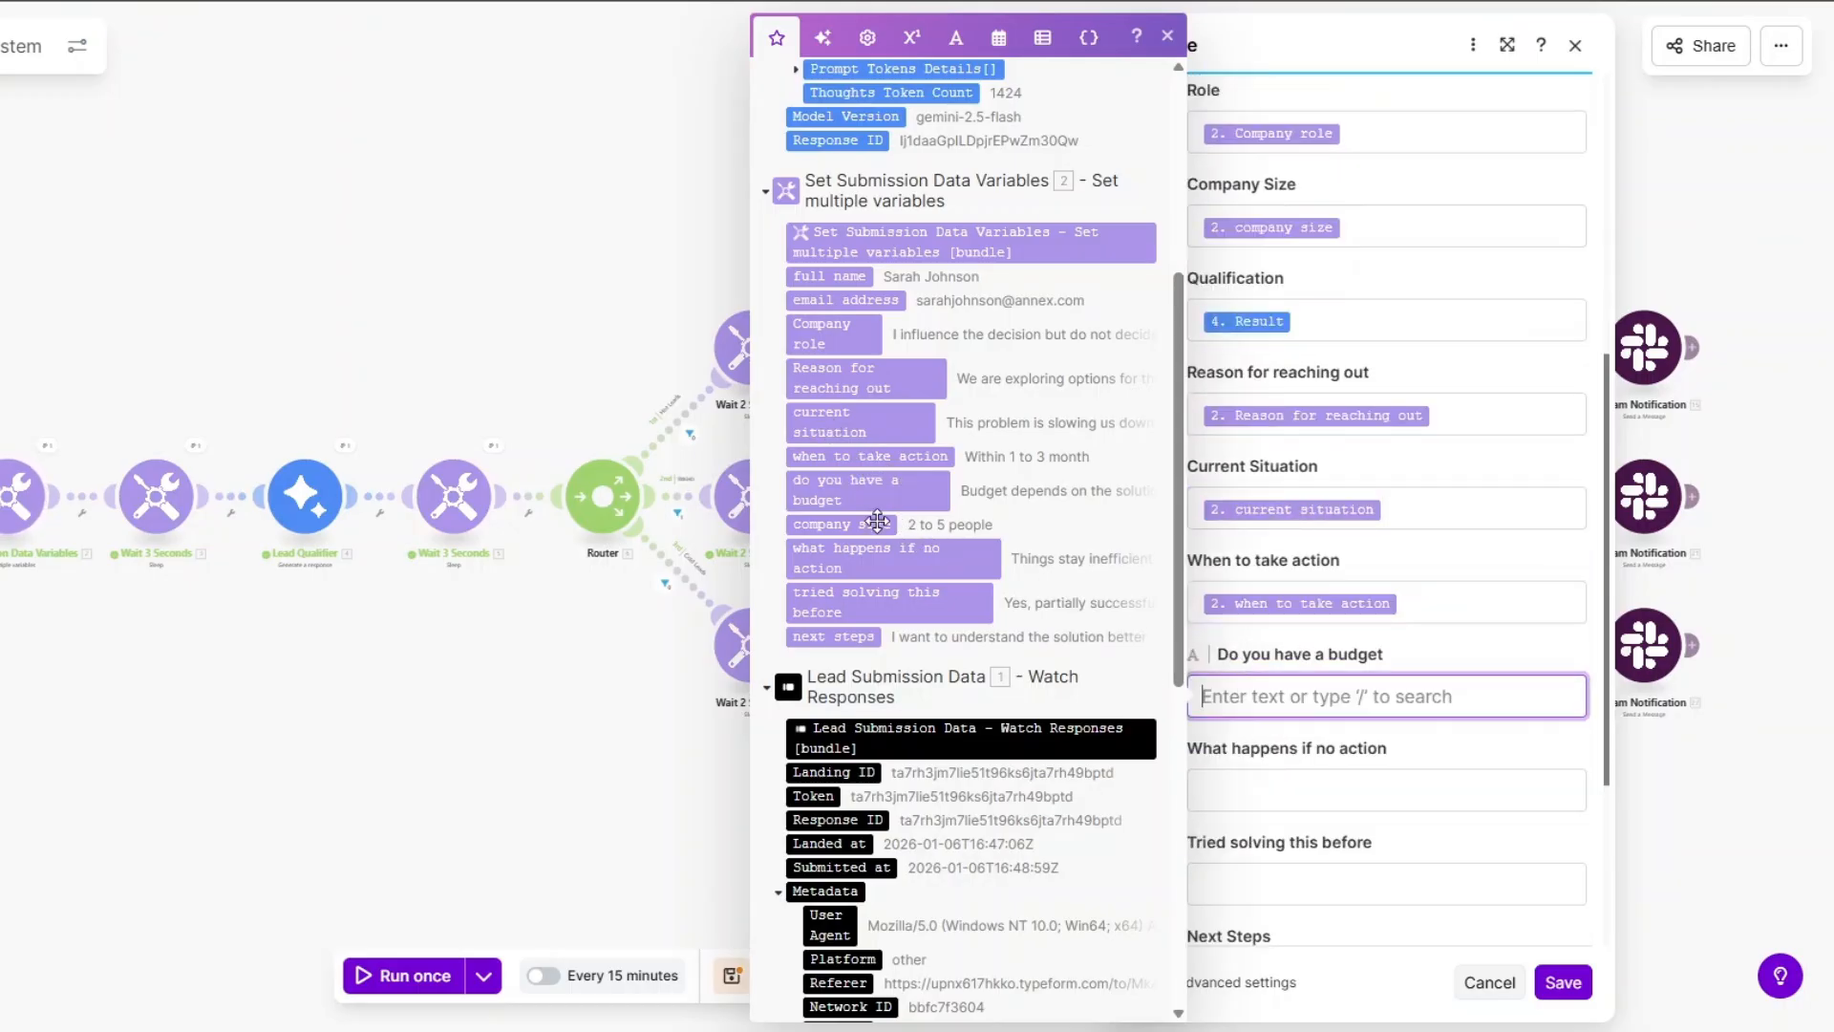
click(845, 490)
click(1252, 800)
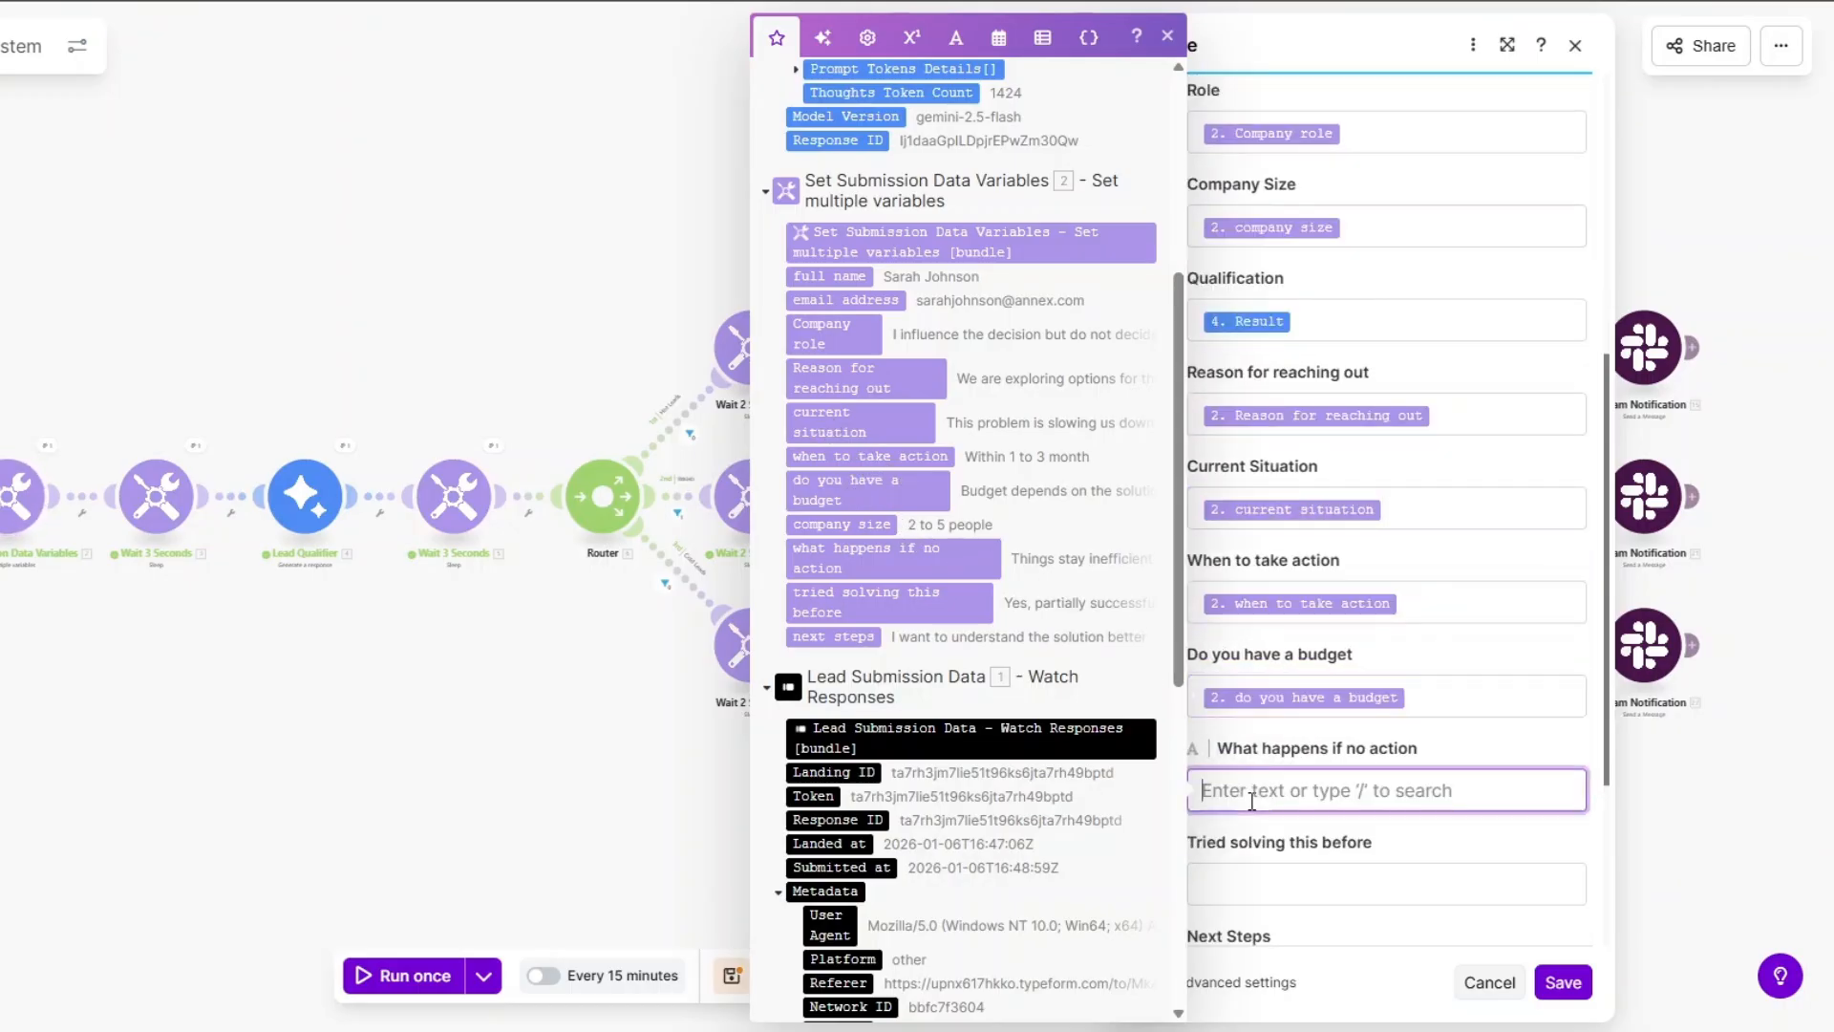
click(855, 558)
scroll(1323, 745, down, 3)
click(1296, 559)
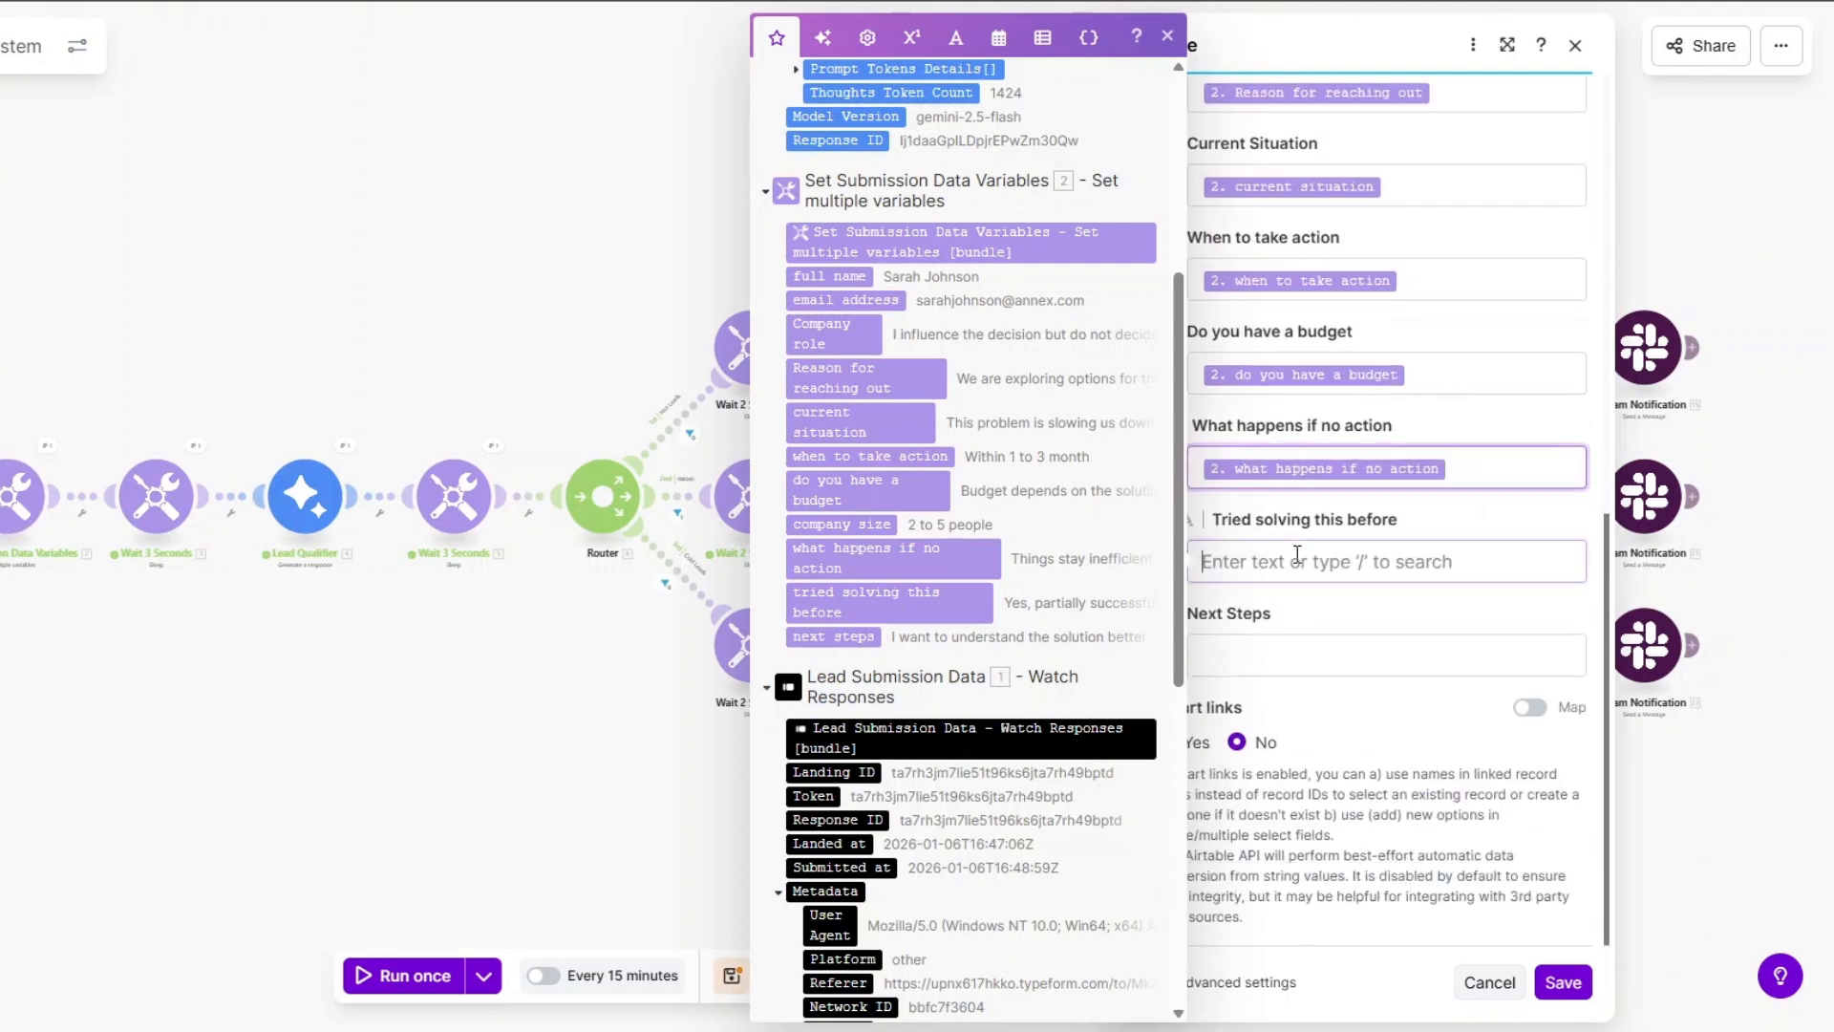
click(923, 613)
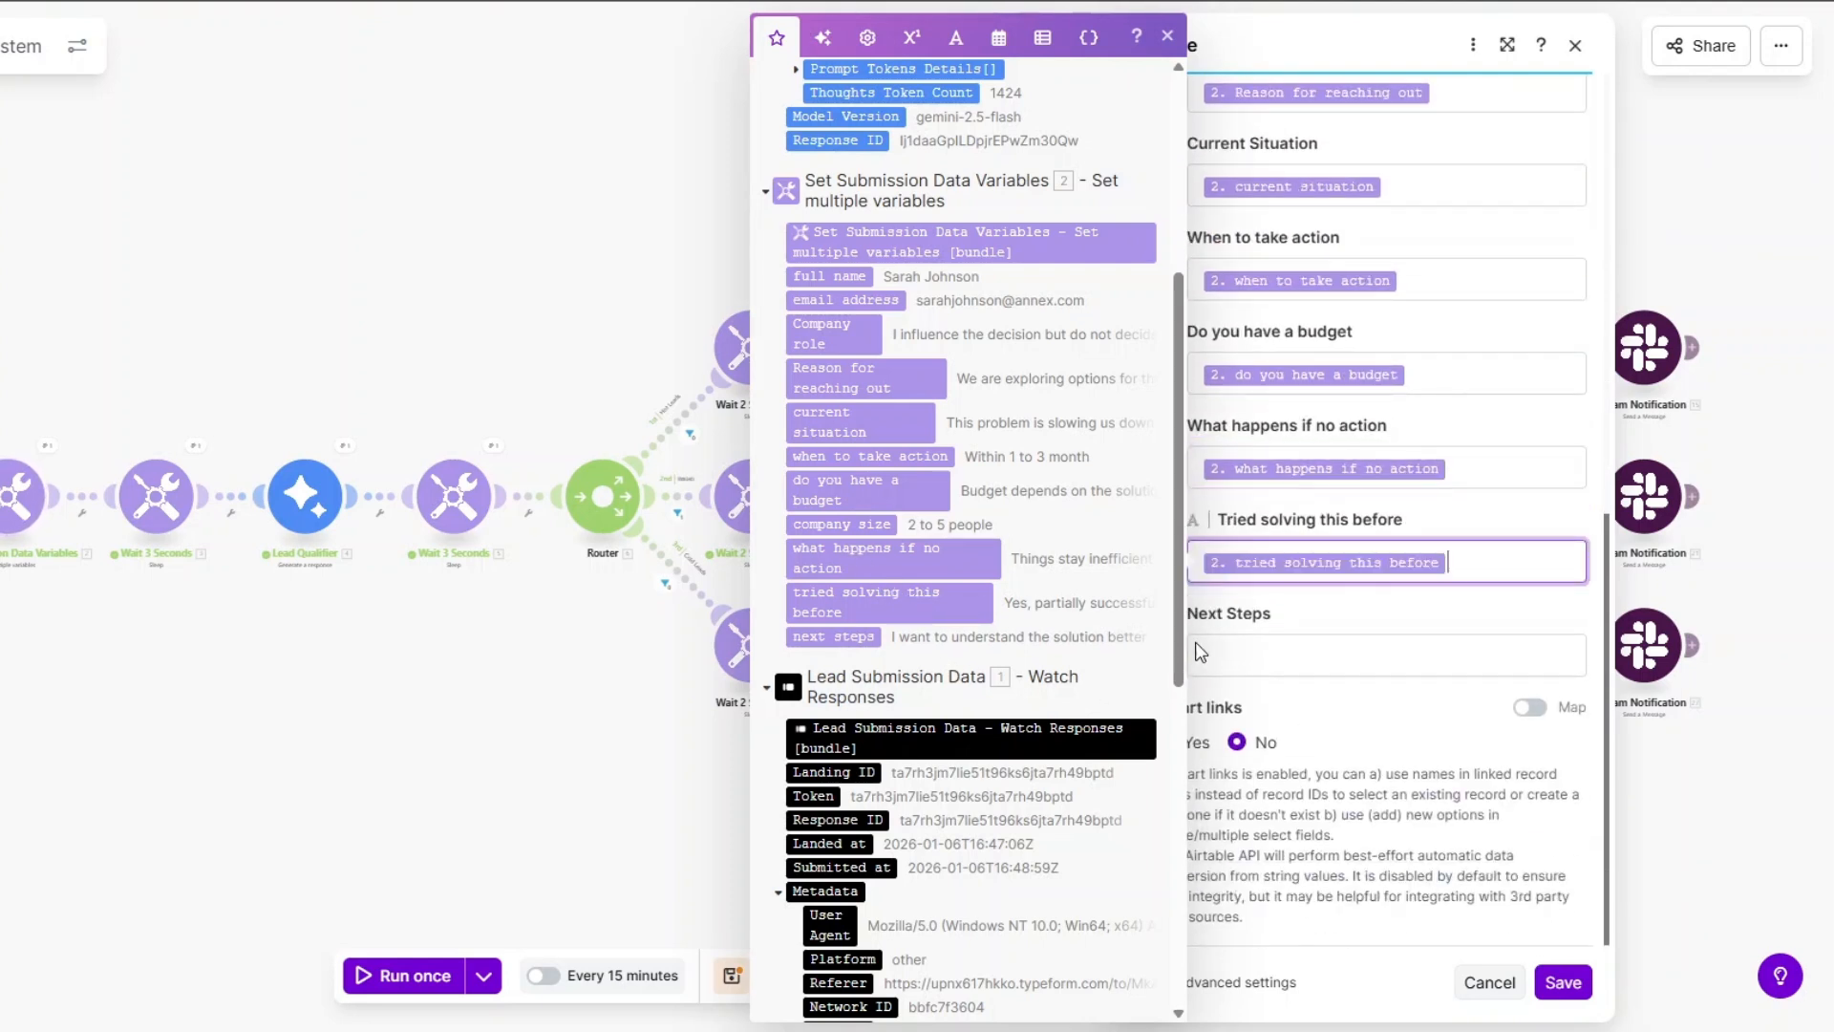
click(831, 636)
click(1556, 984)
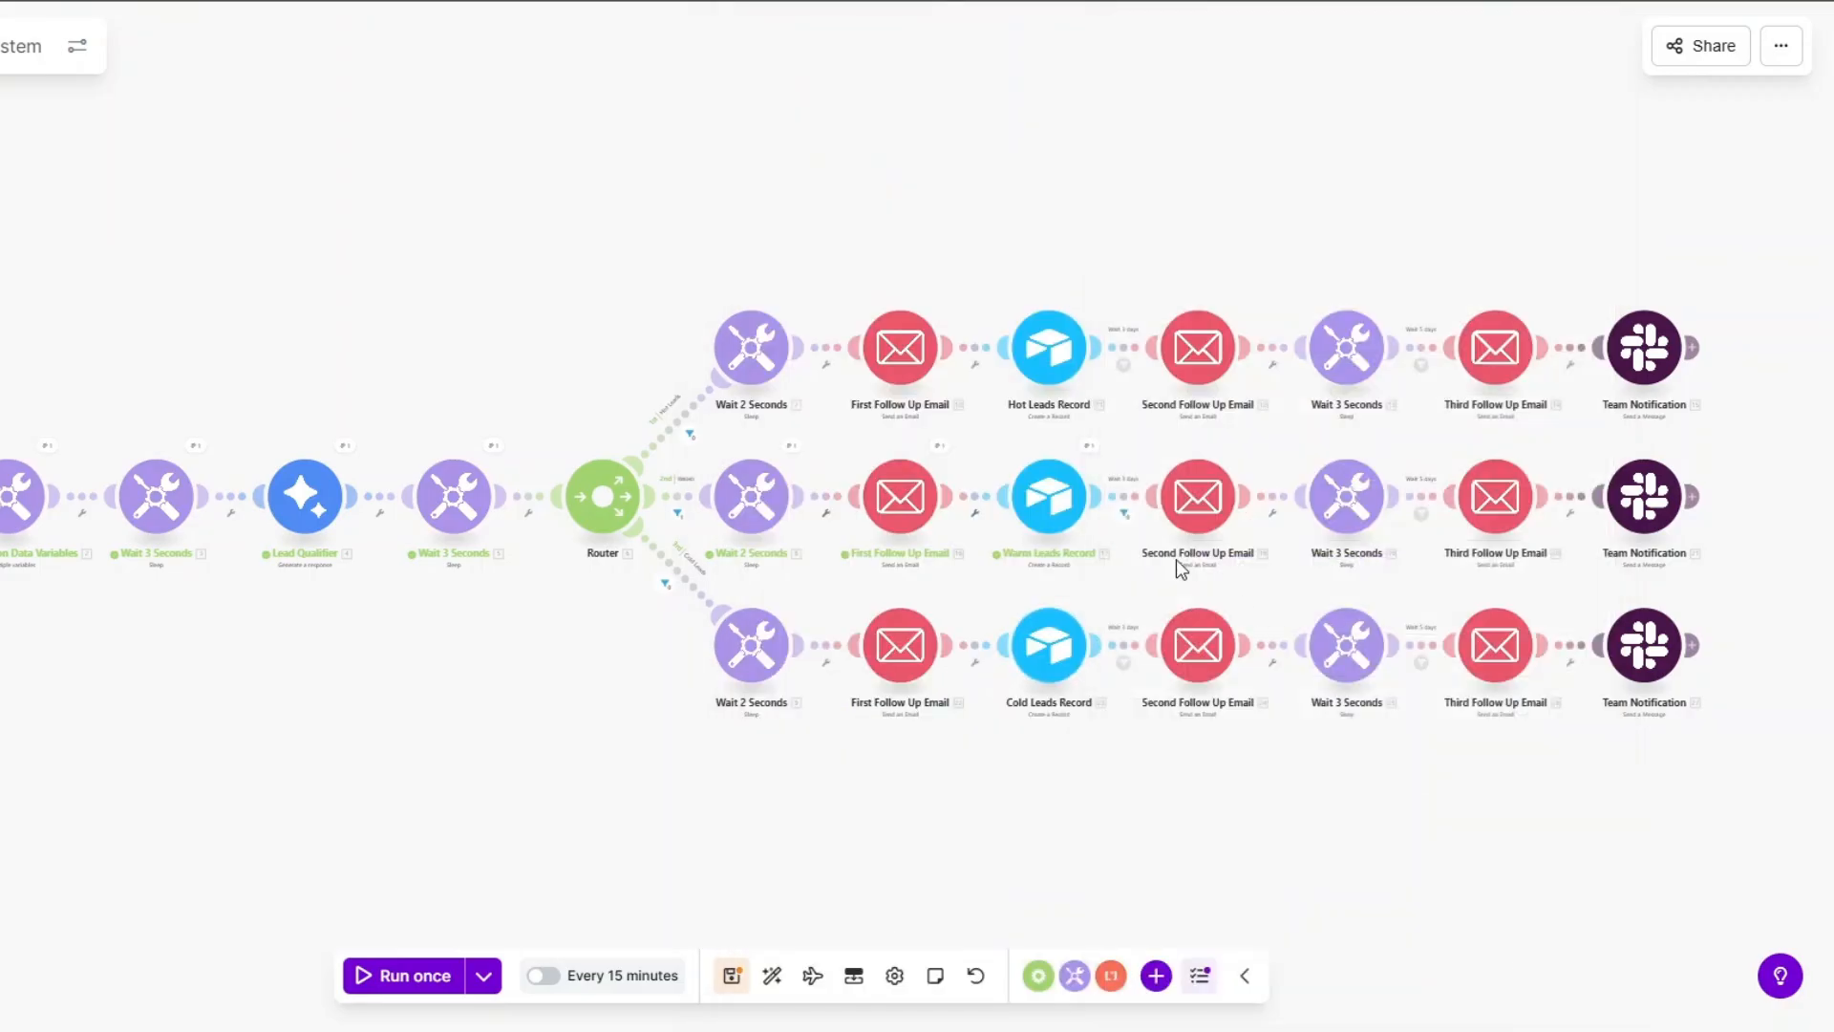
Map full name, email, role, company size and the qualifier's Result into Warm Leads Record.
click(1049, 496)
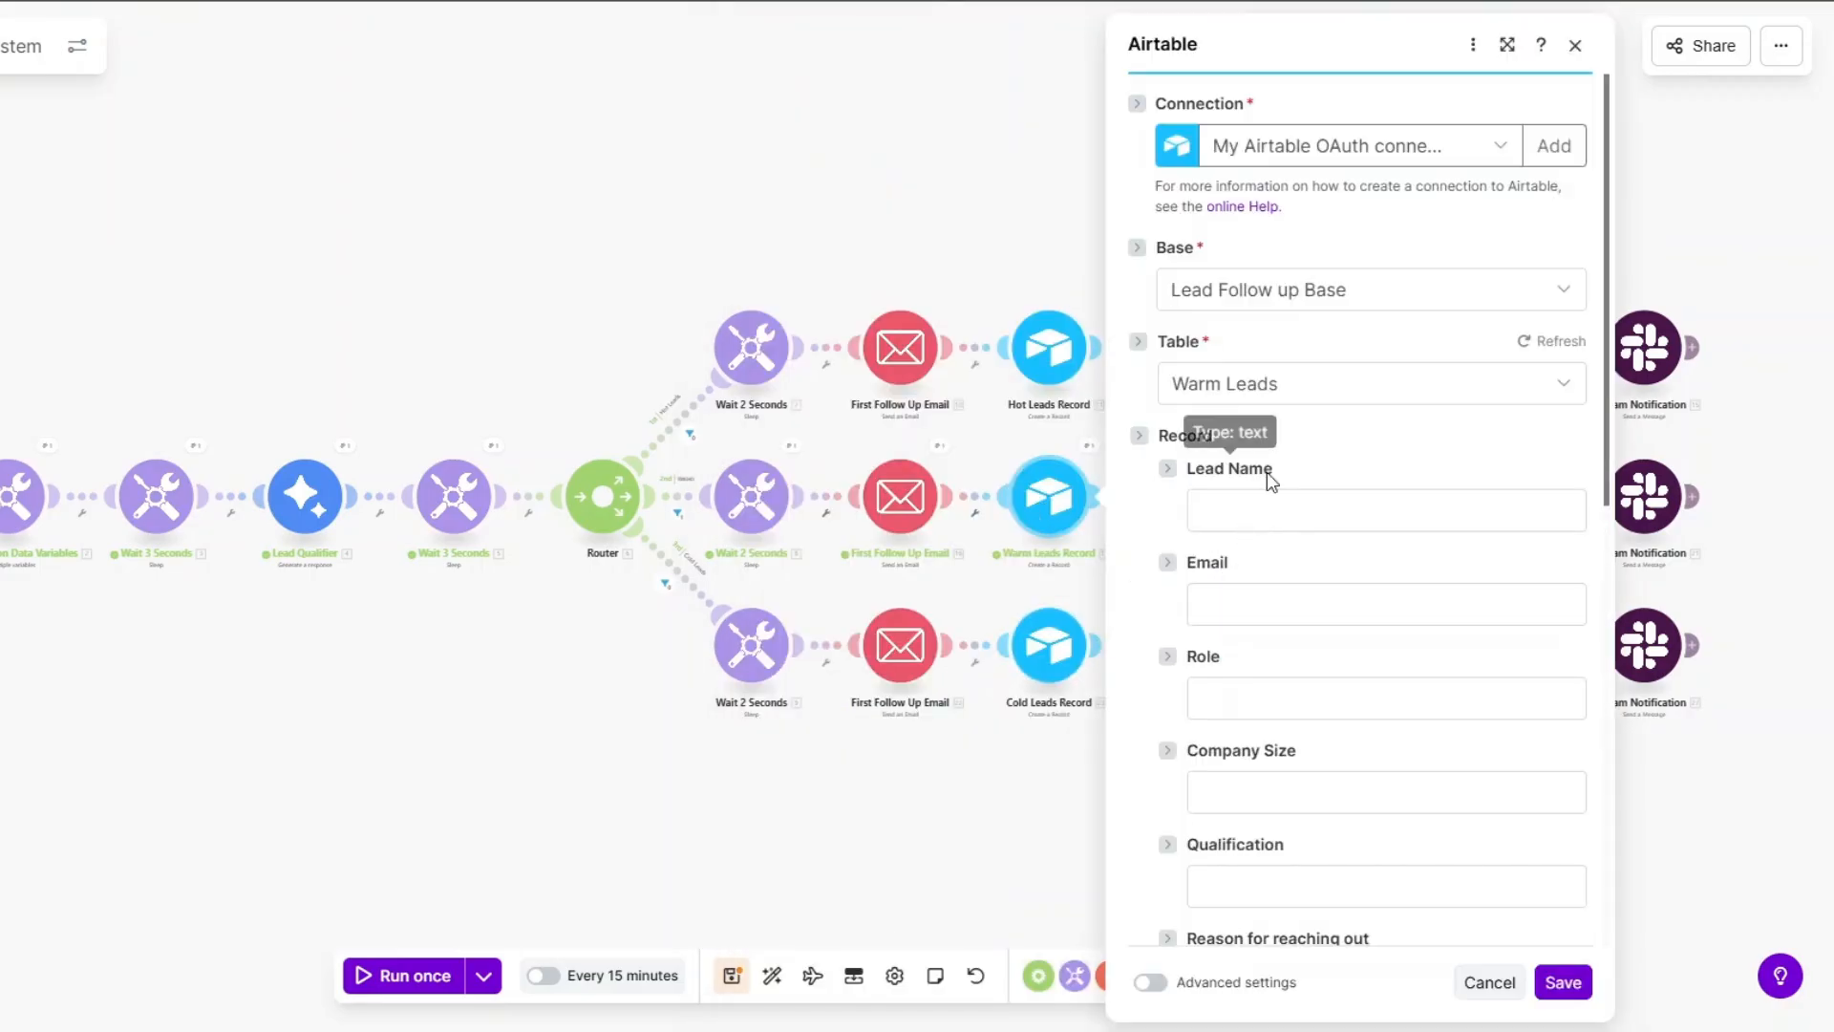
click(1230, 523)
scroll(932, 598, down, 1)
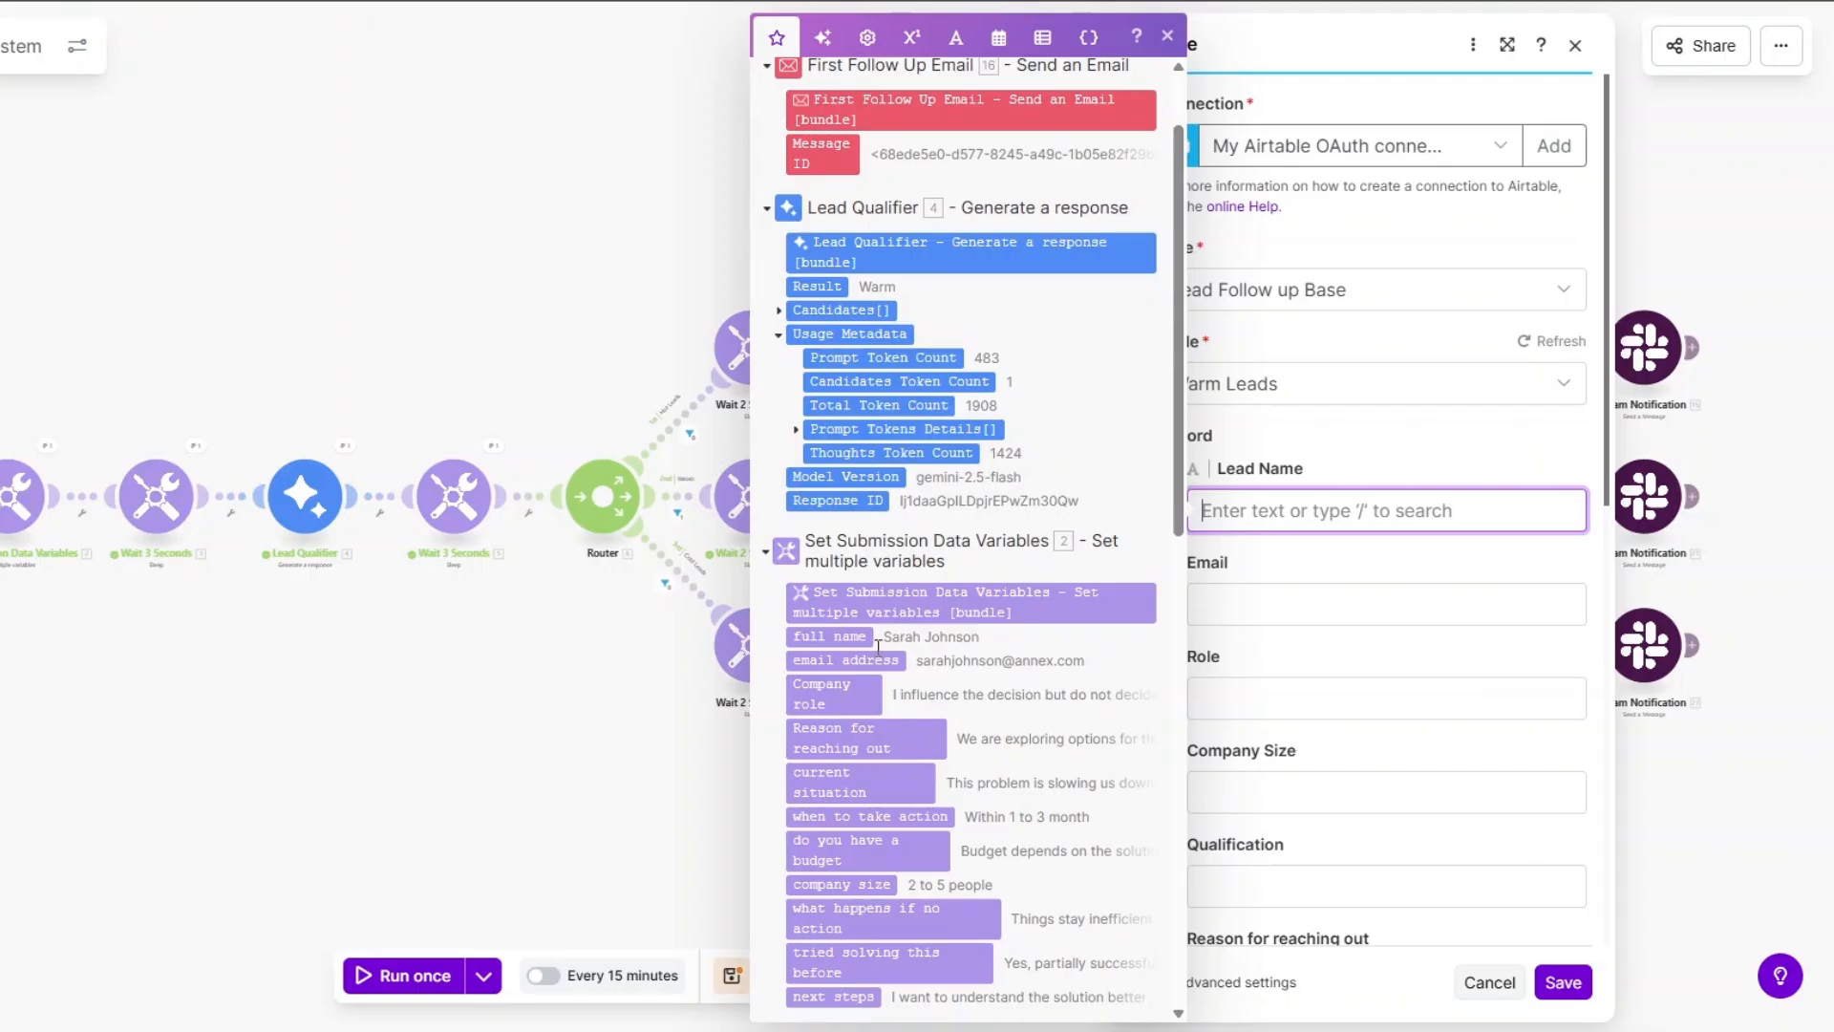
click(829, 636)
click(853, 661)
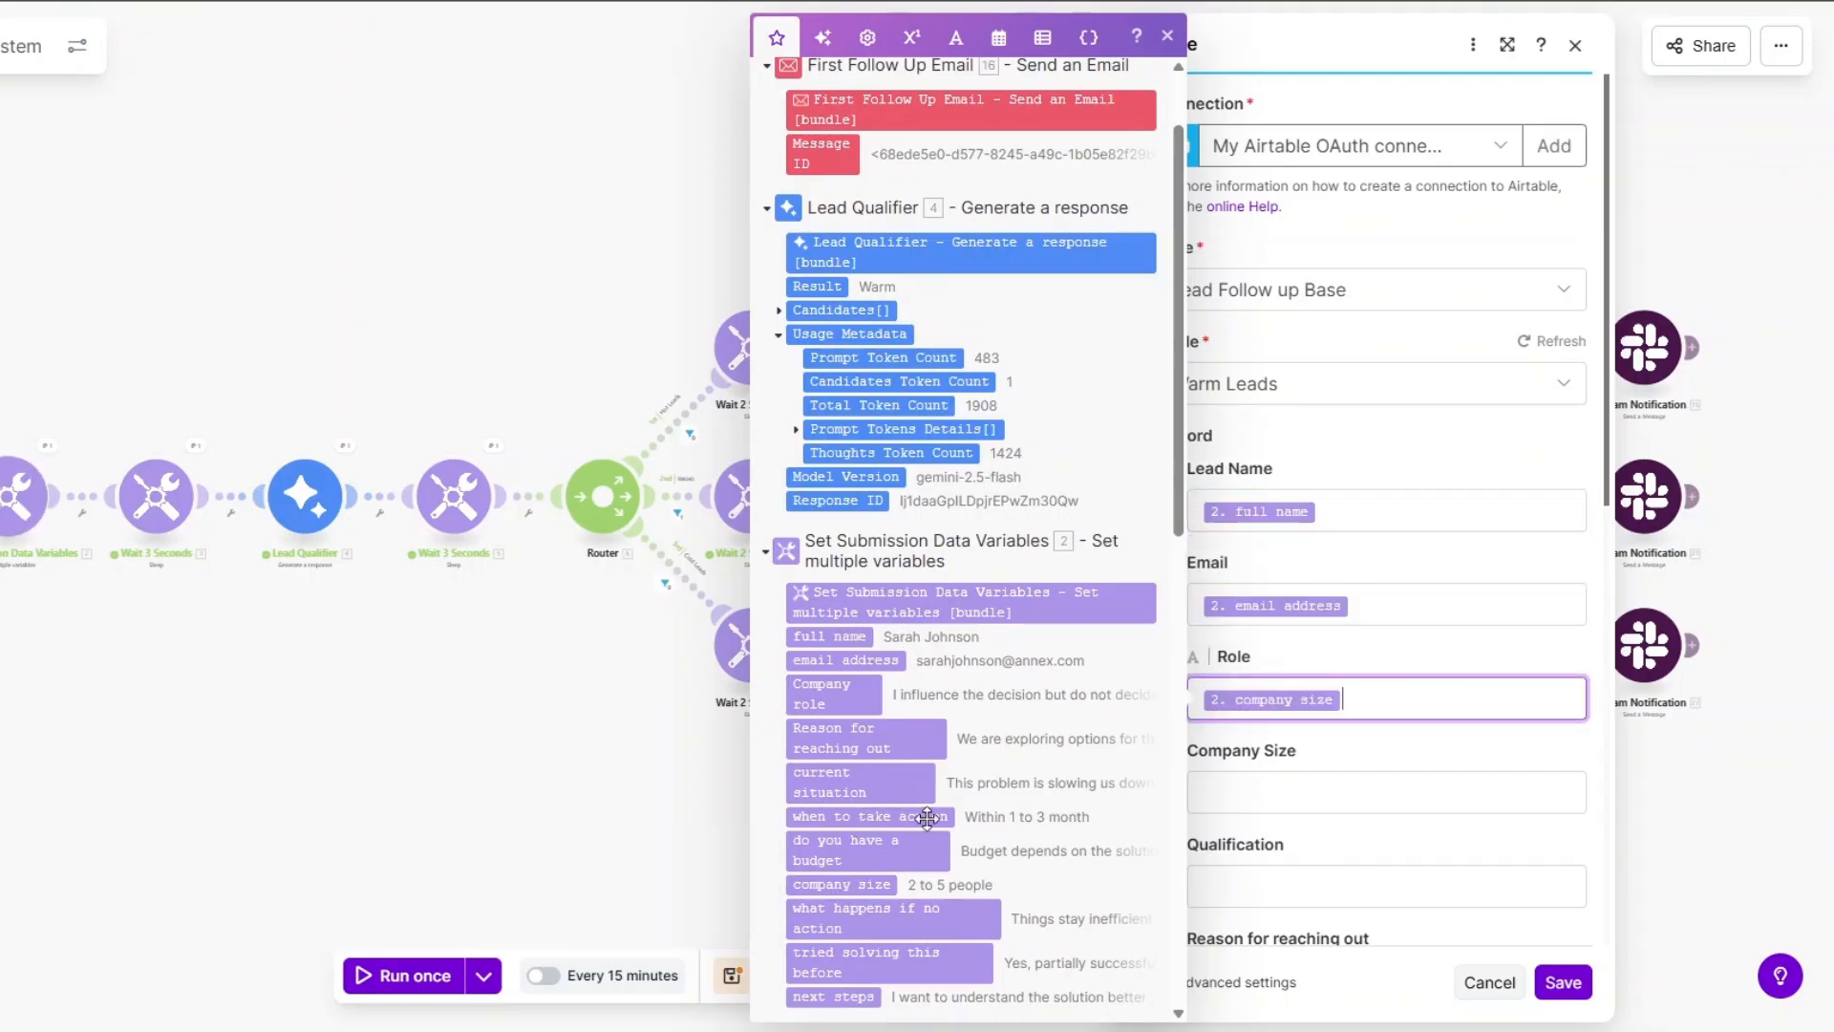
click(845, 690)
click(860, 893)
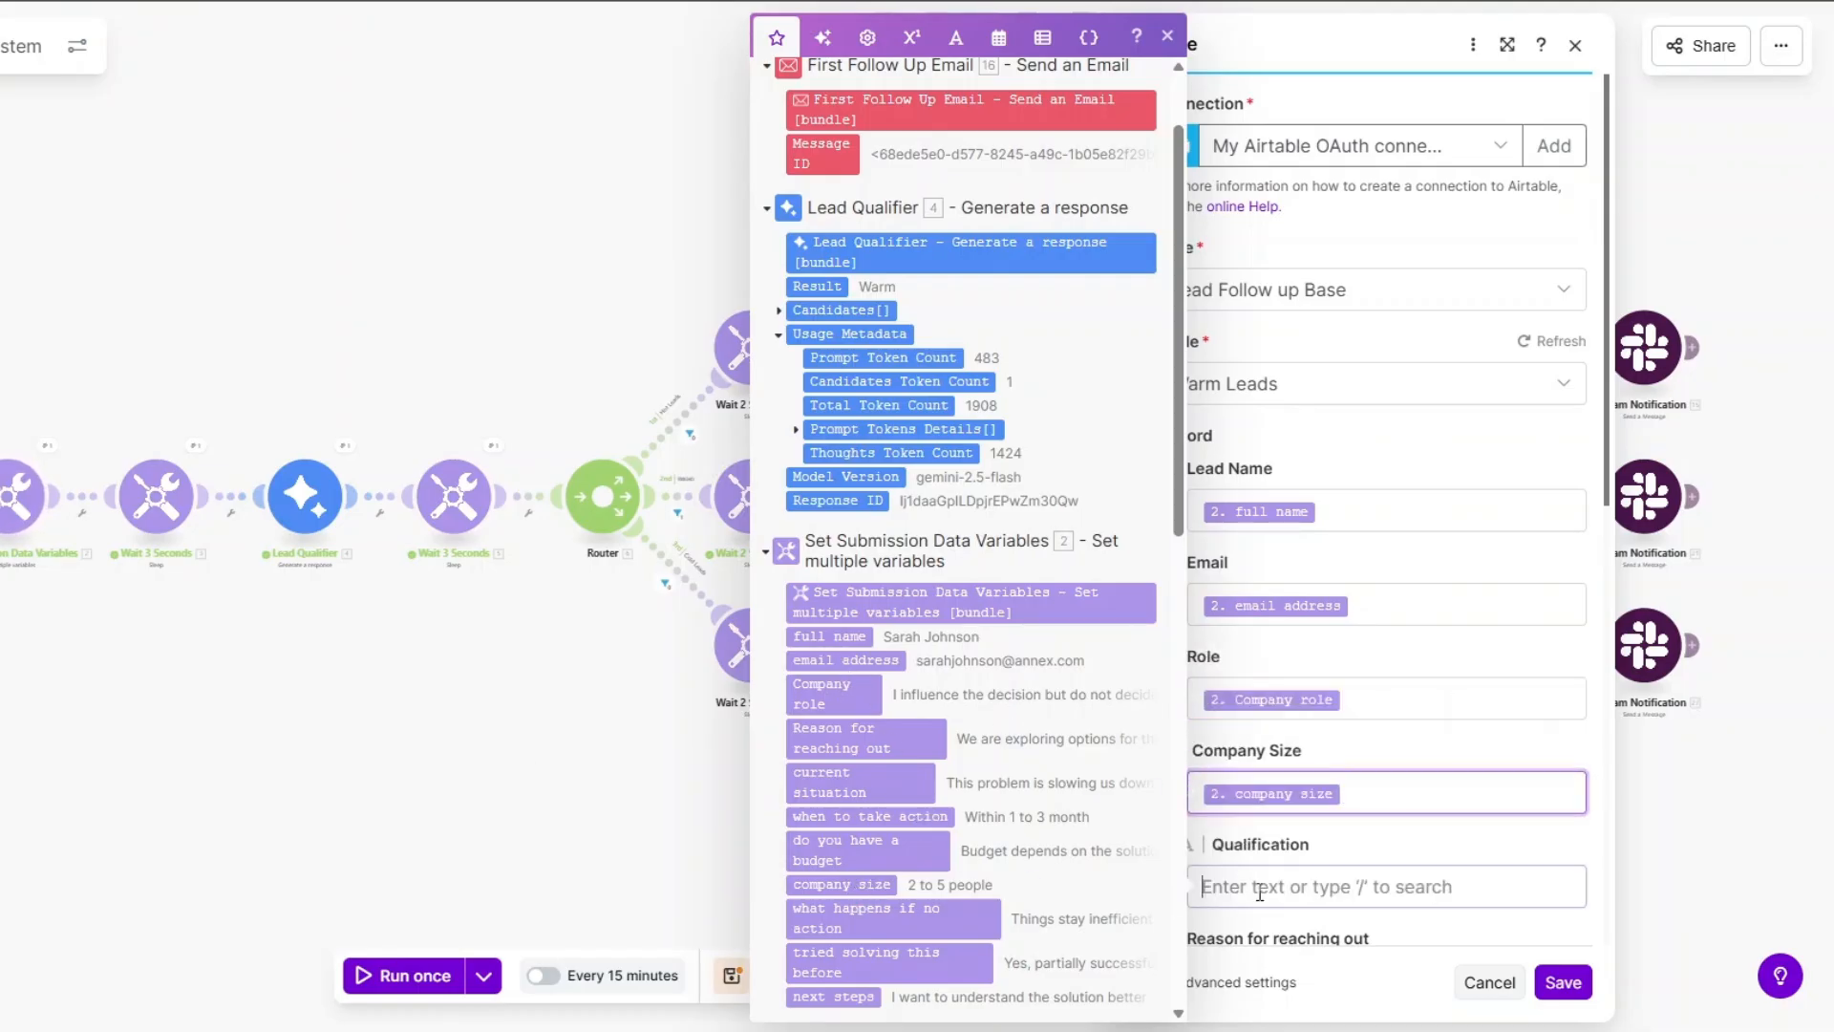
click(822, 286)
Map the reason for reaching out, current situation and when-to-take-action answers.
scroll(1357, 506, down, 5)
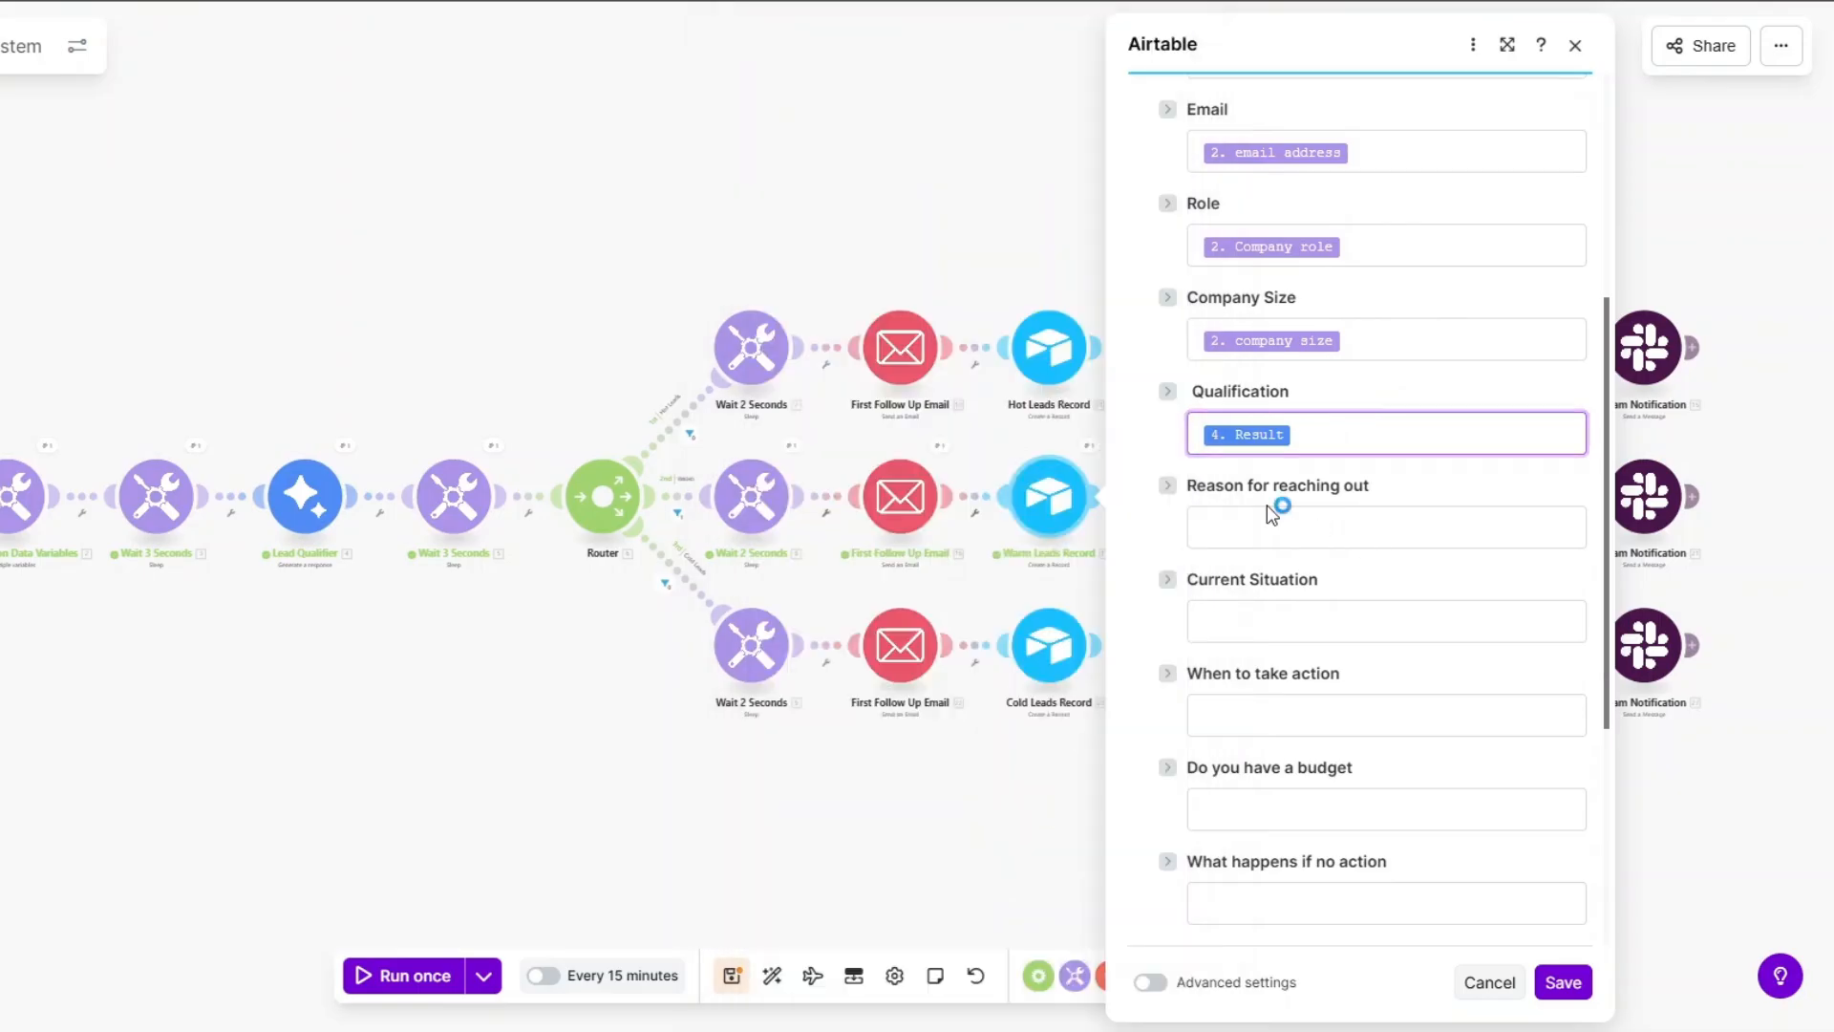
click(1248, 532)
scroll(955, 621, down, 4)
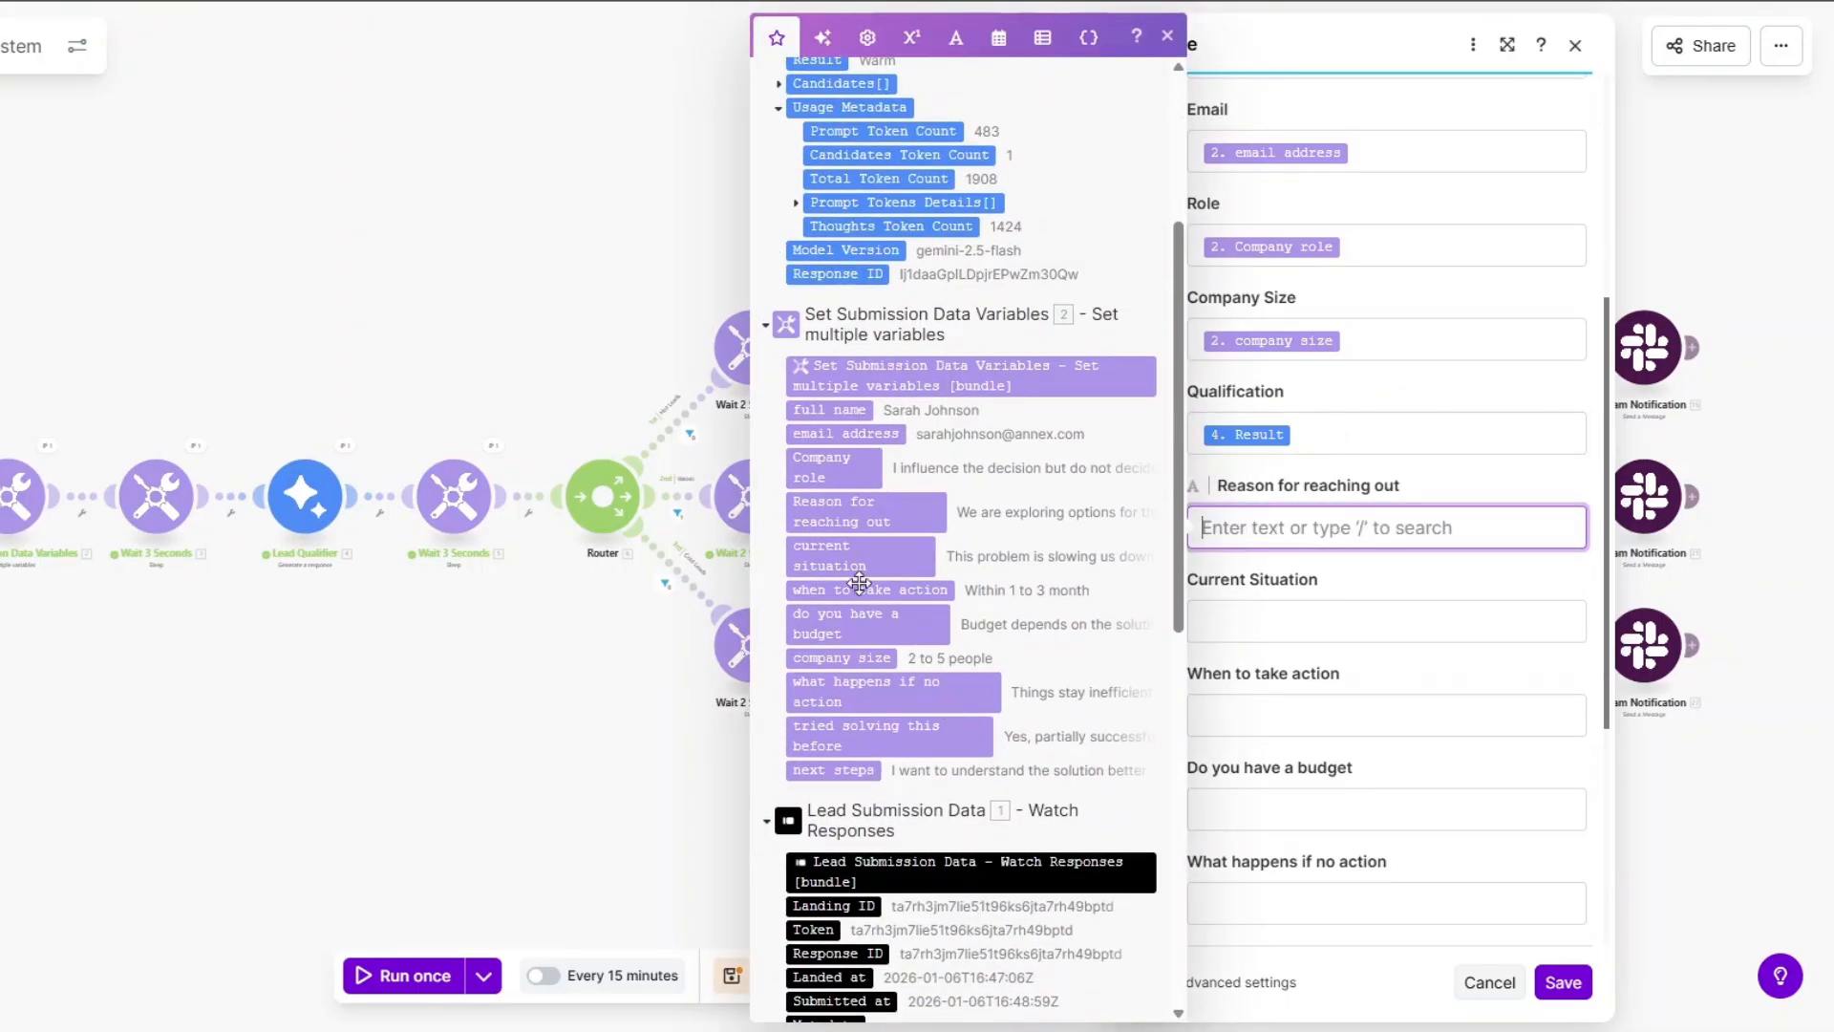
click(860, 520)
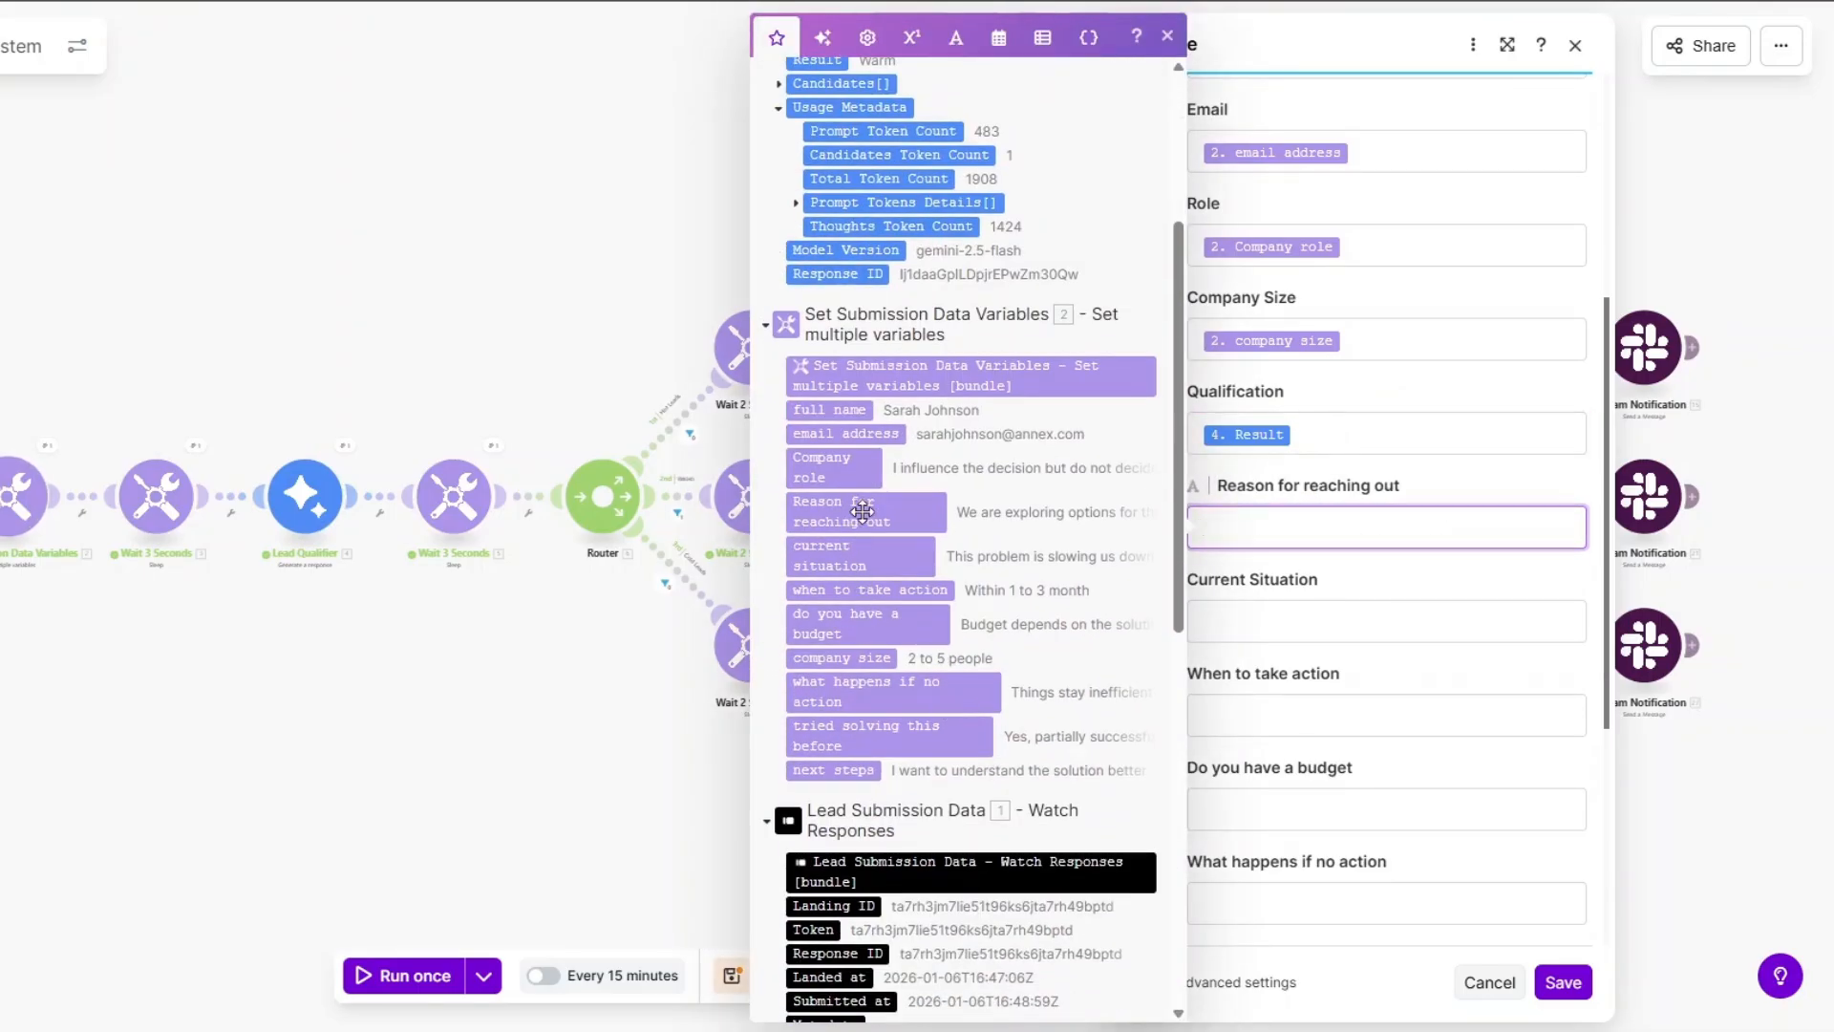
click(829, 555)
click(870, 589)
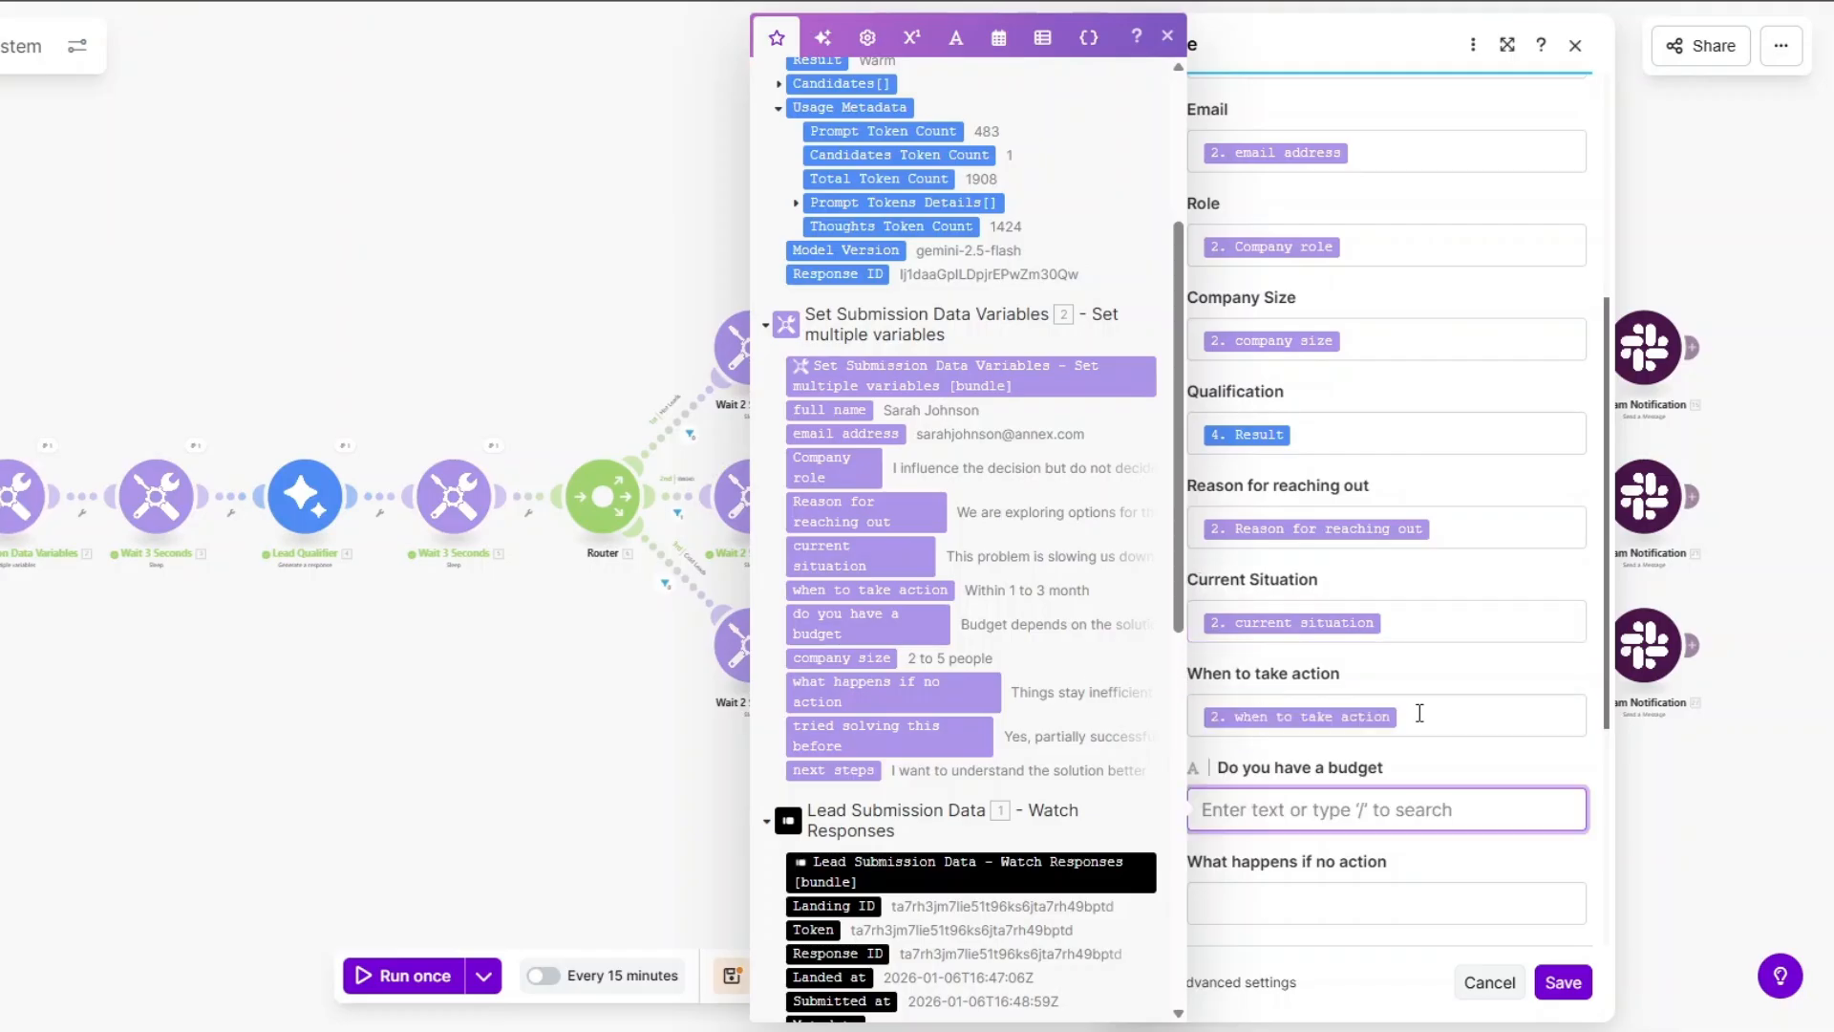
Map budget, no-action, tried-solving-before and next-steps answers, then save the Warm Leads Record mapping.
click(1296, 797)
scroll(941, 726, down, 5)
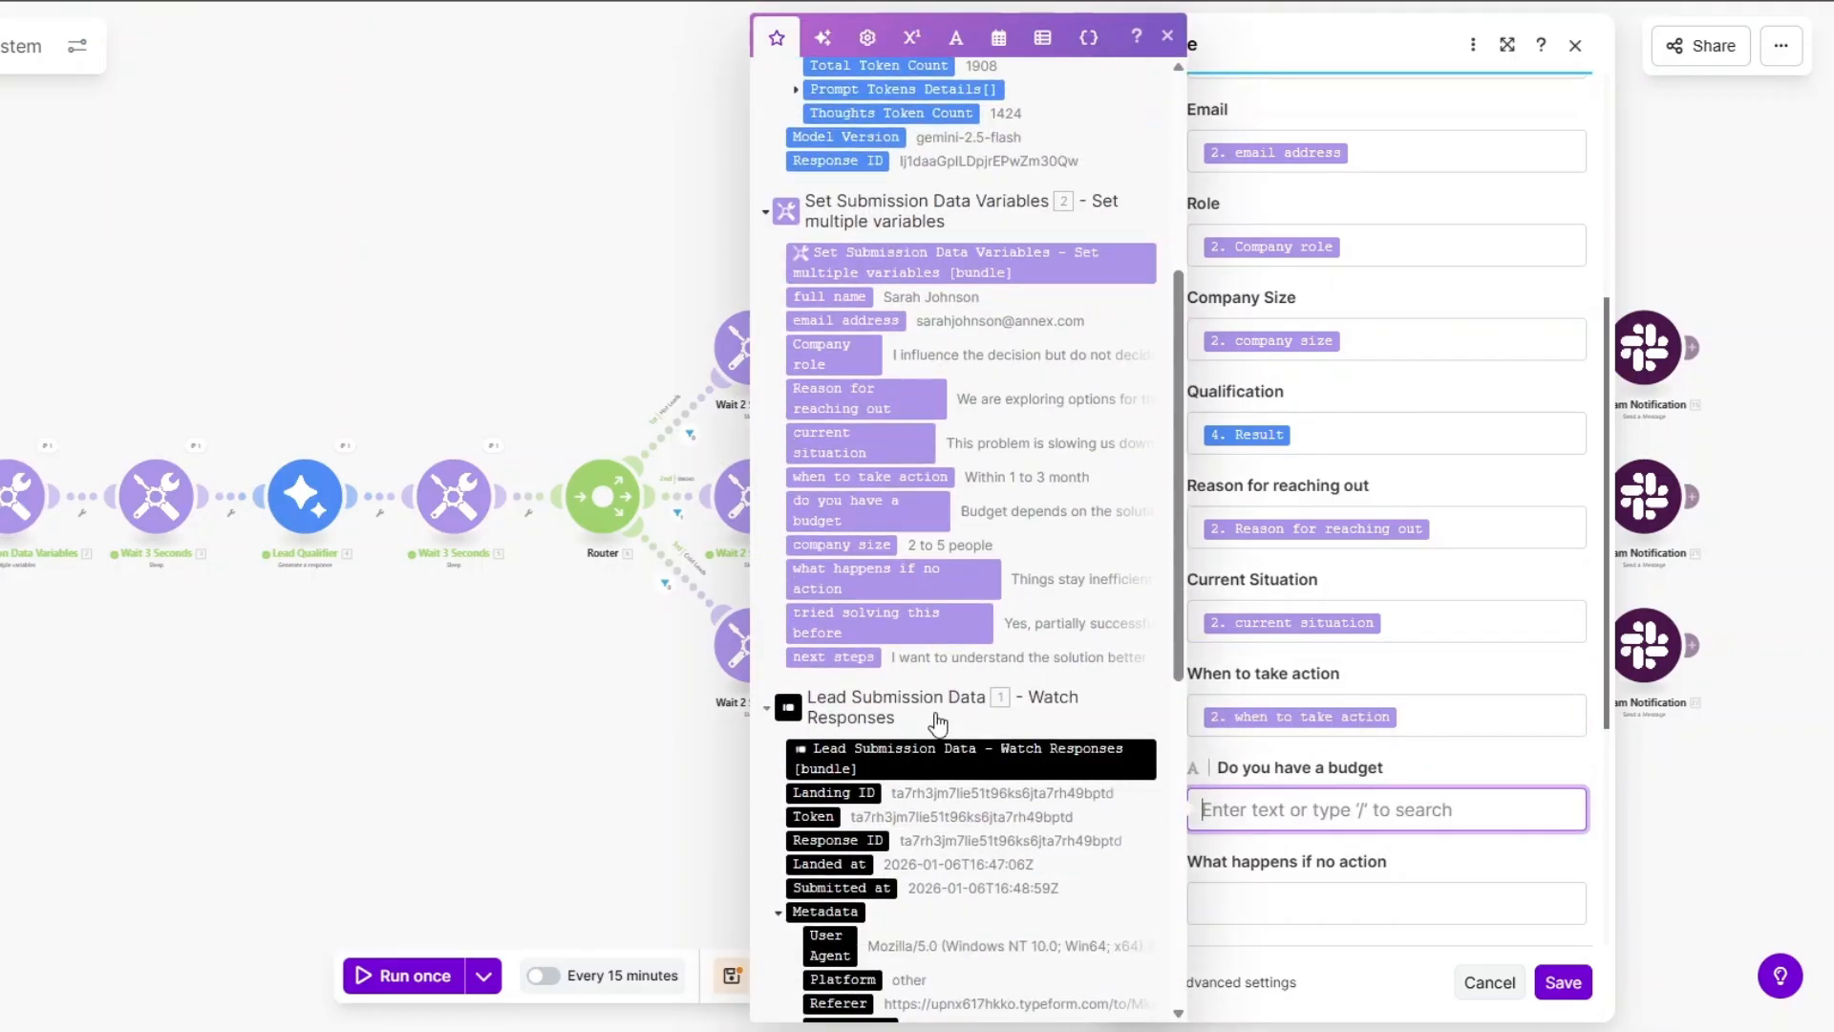
click(860, 513)
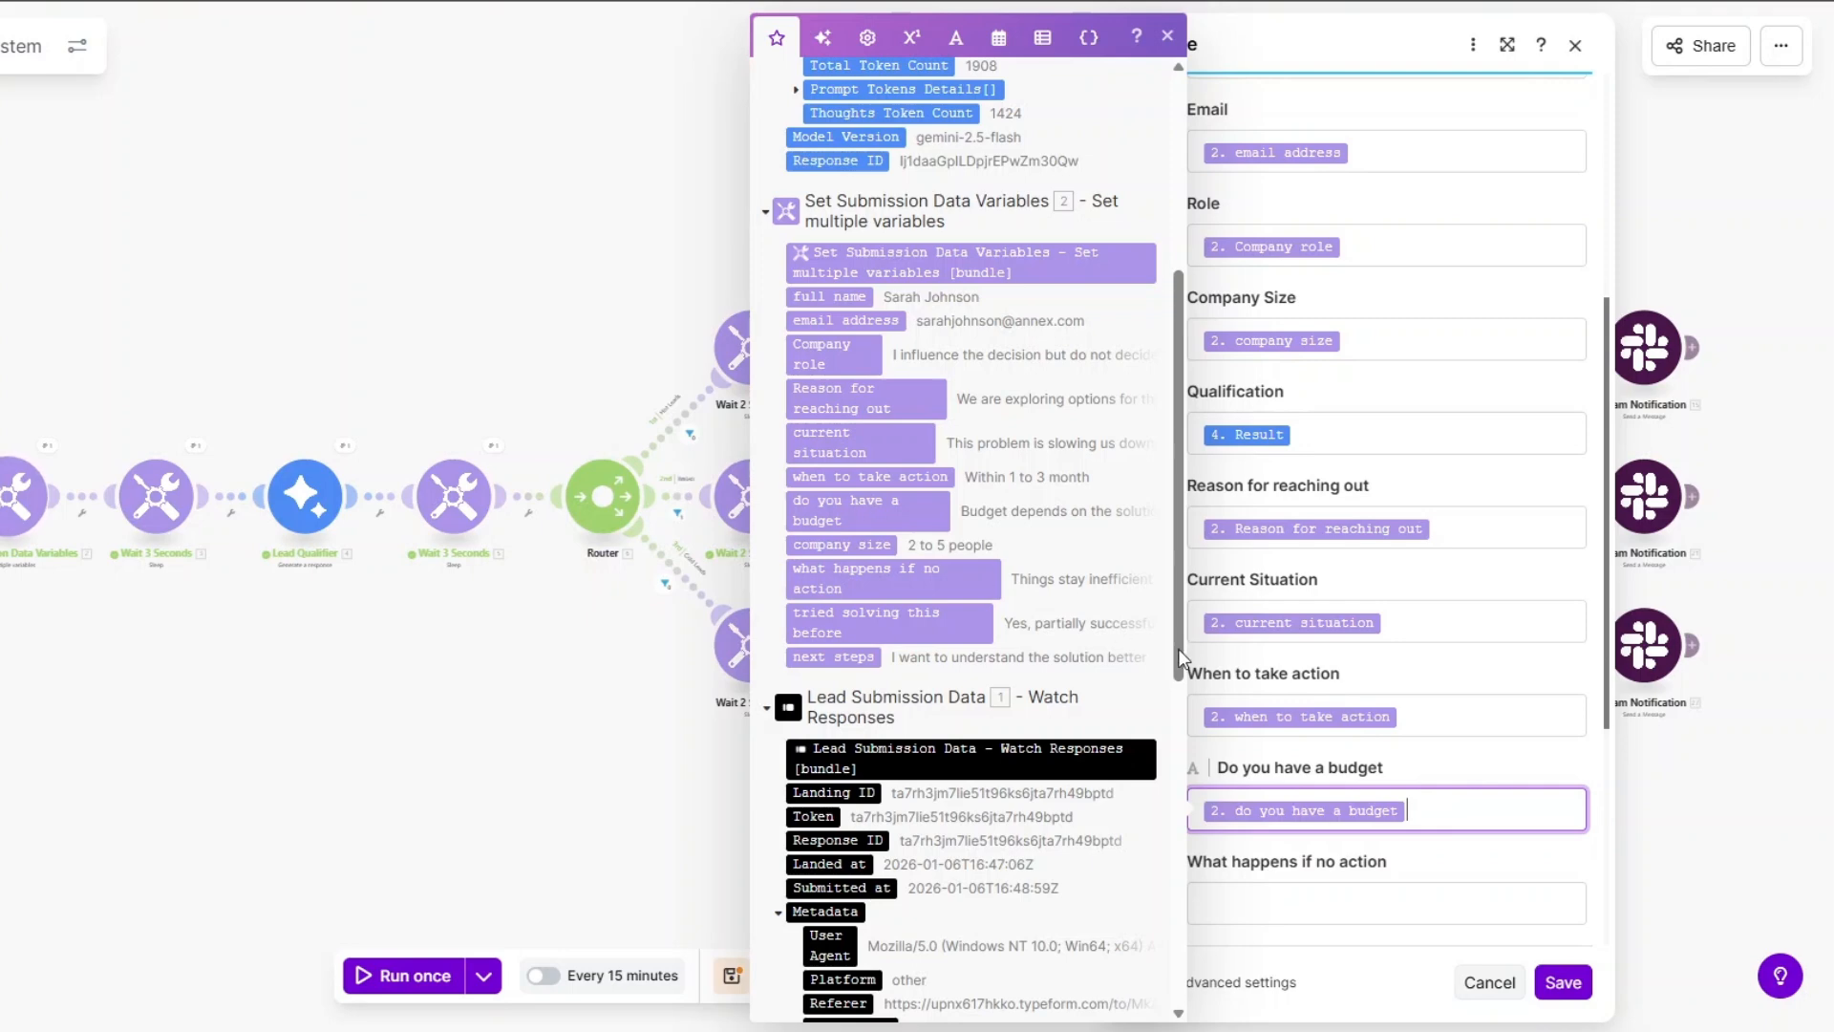
scroll(1242, 902, down, 2)
click(1306, 693)
scroll(903, 612, down, 3)
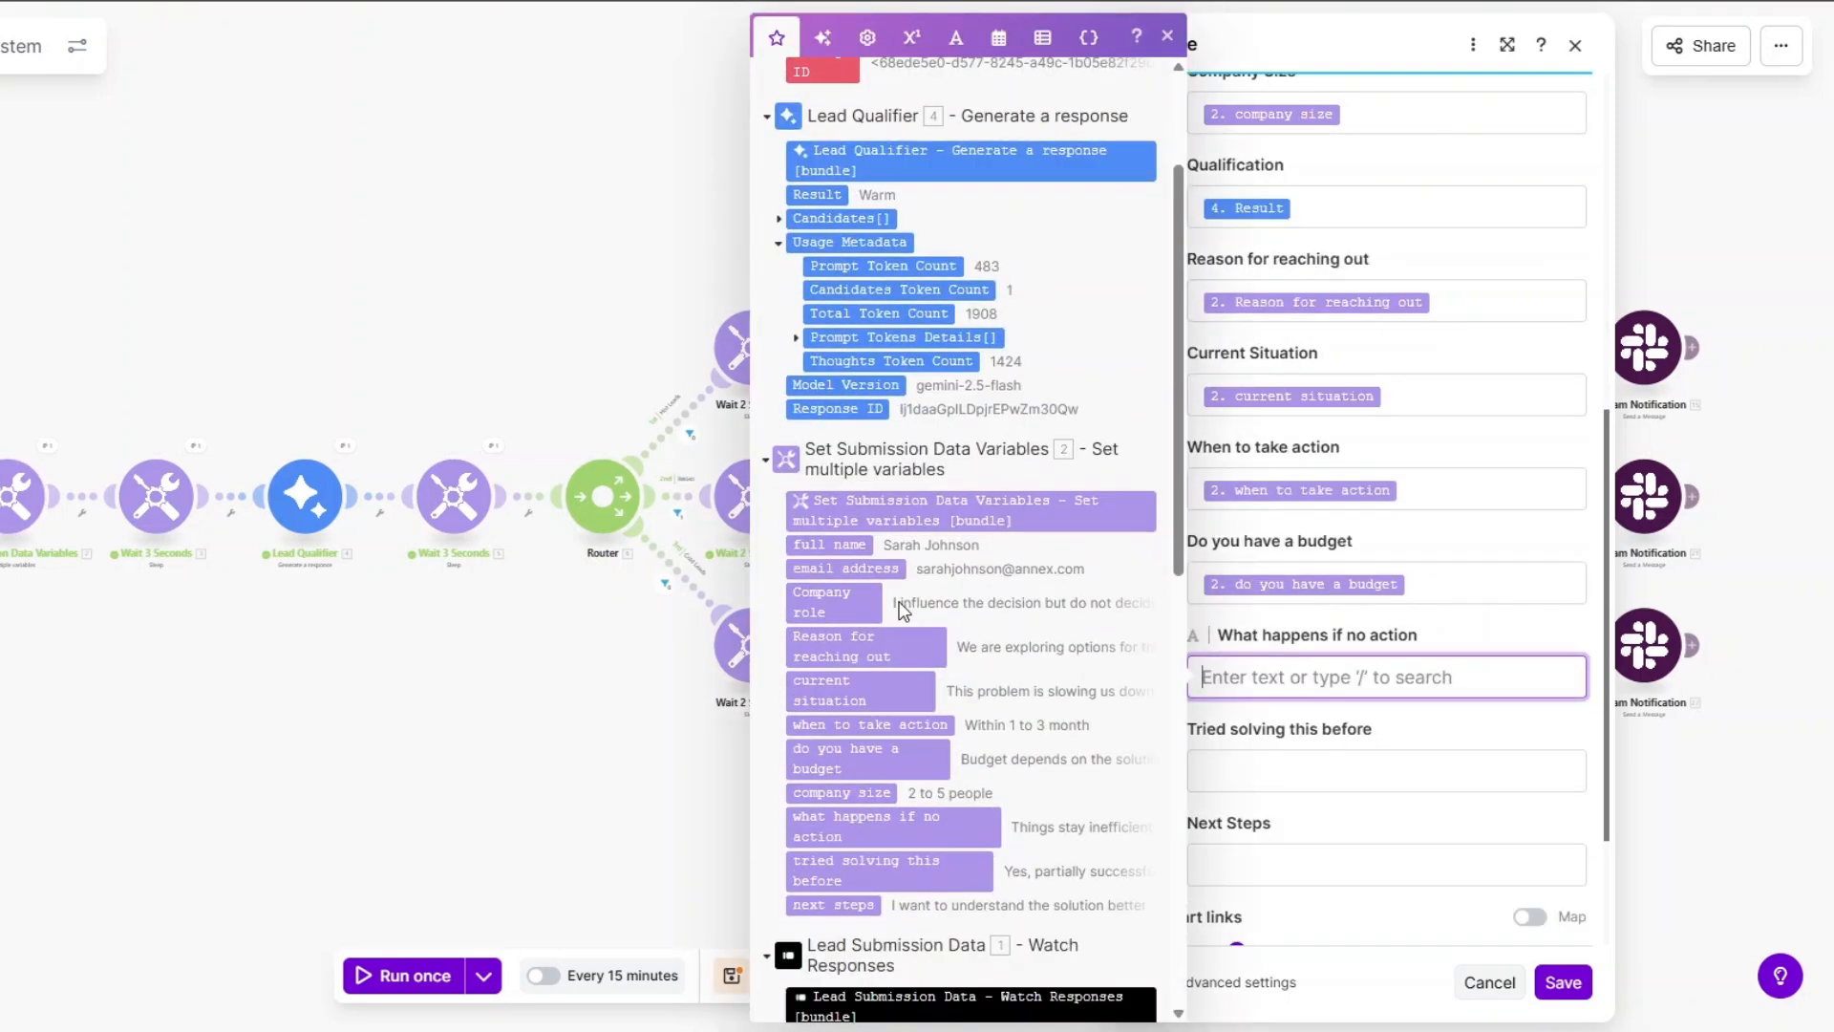
click(851, 686)
click(1170, 753)
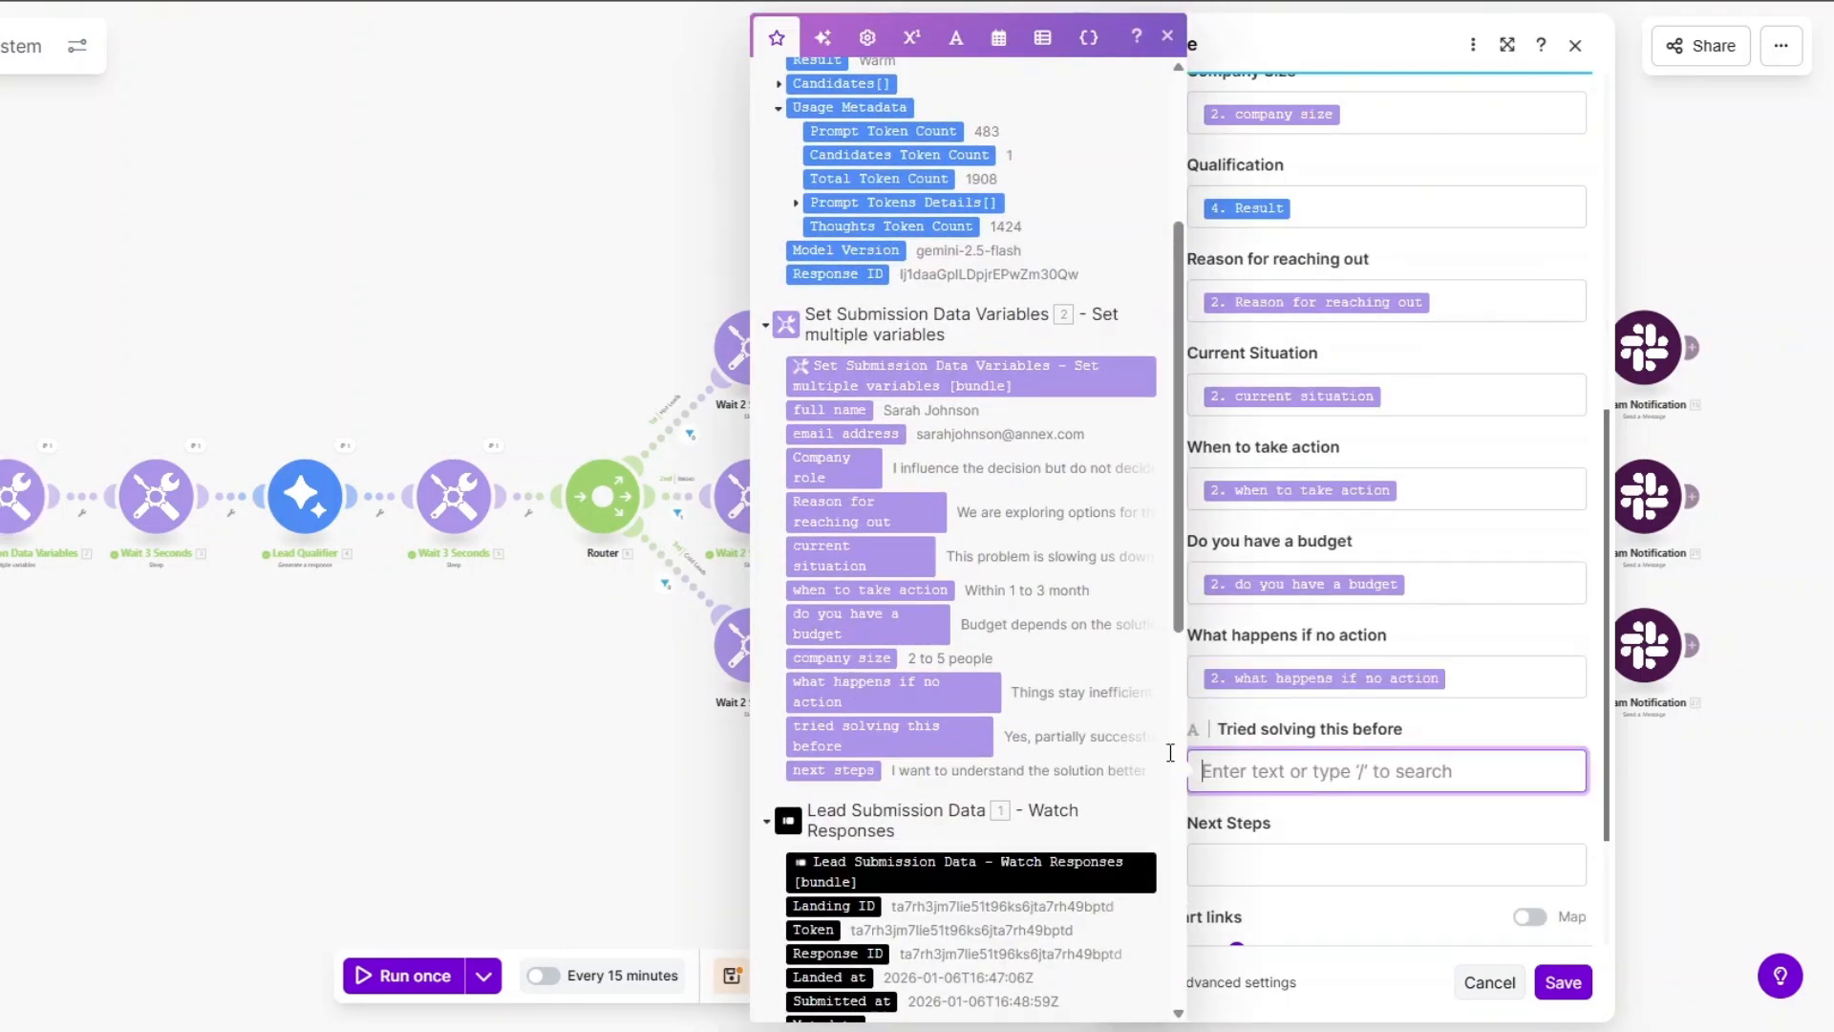
click(849, 724)
click(1241, 838)
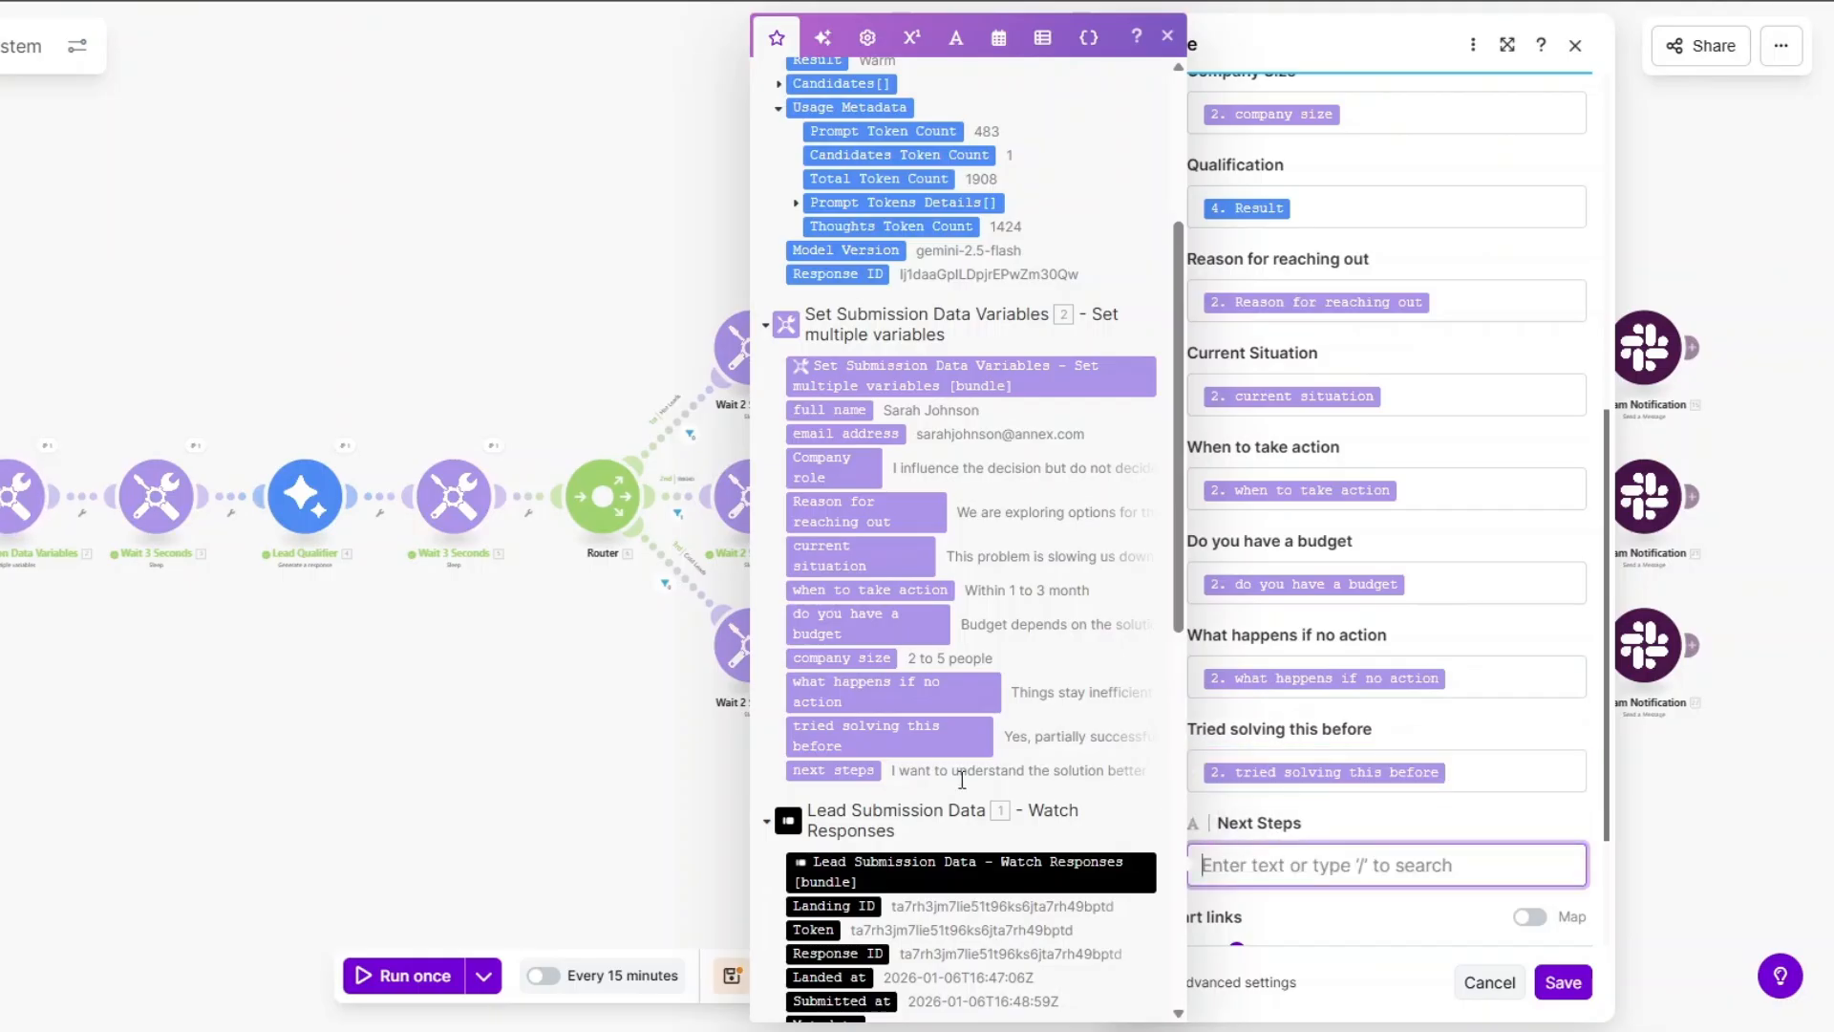
click(924, 772)
click(1564, 981)
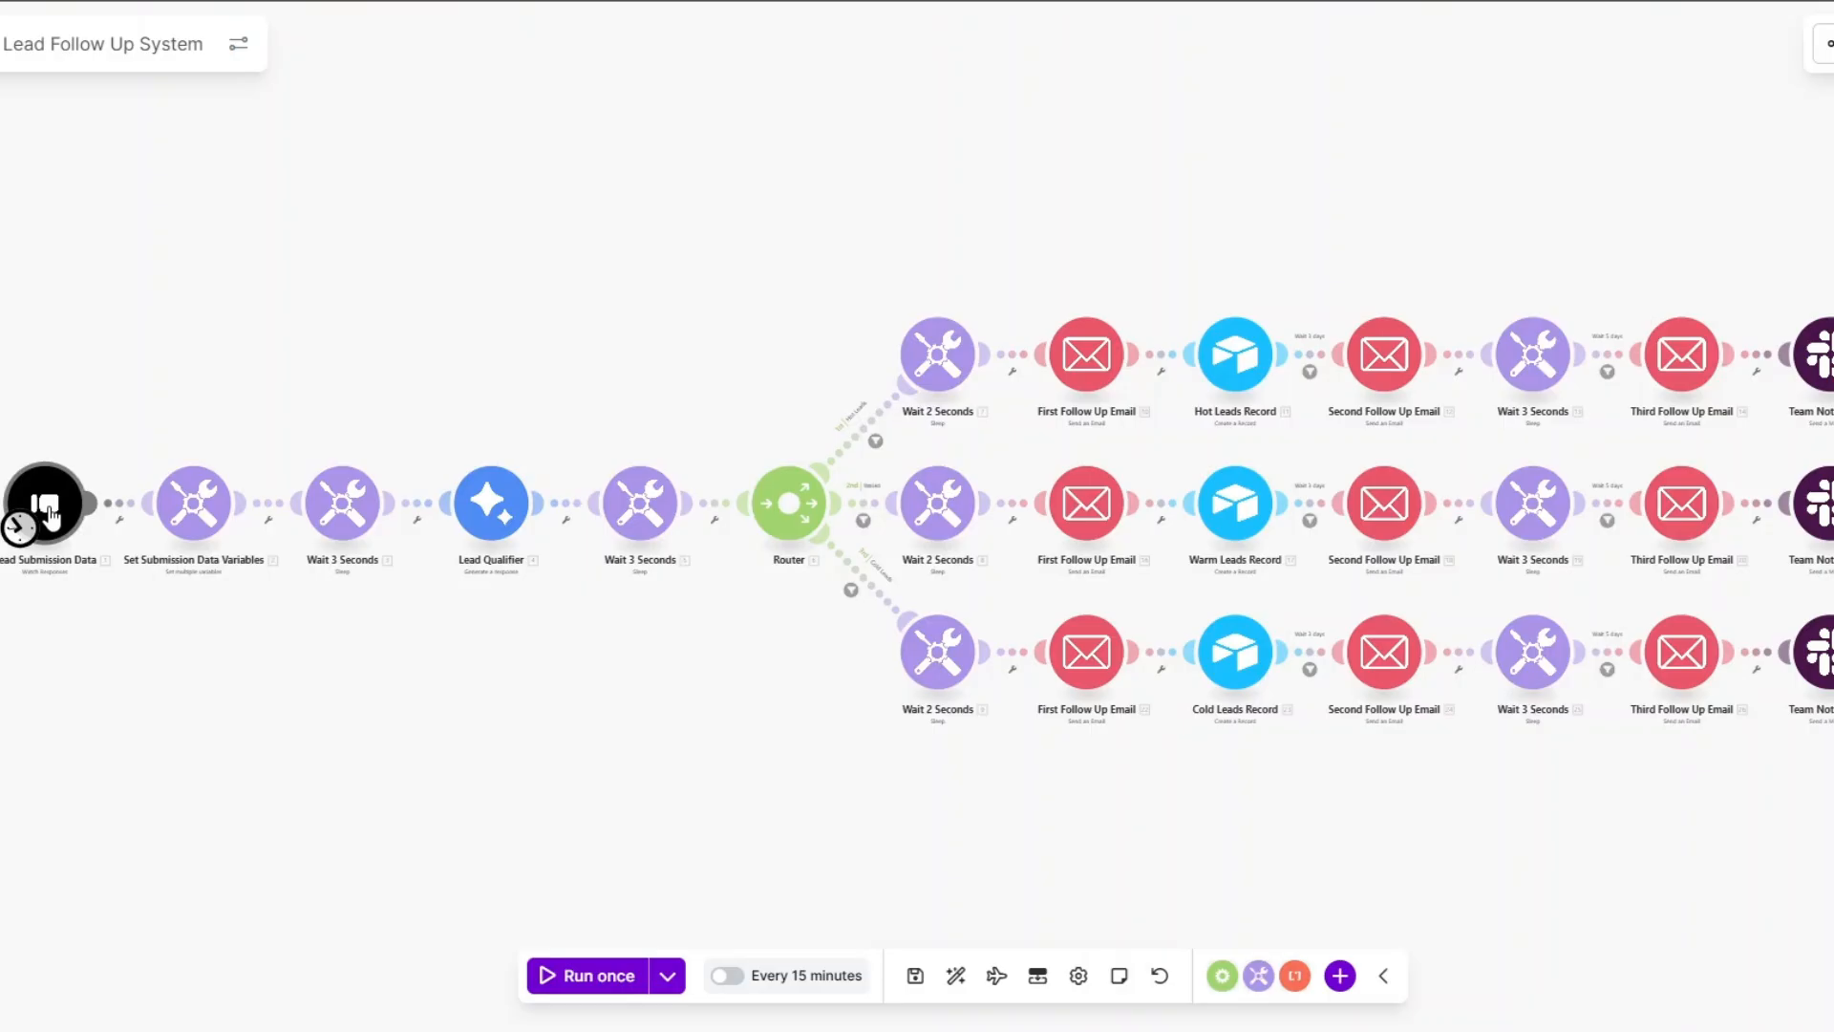
right_click(49, 516)
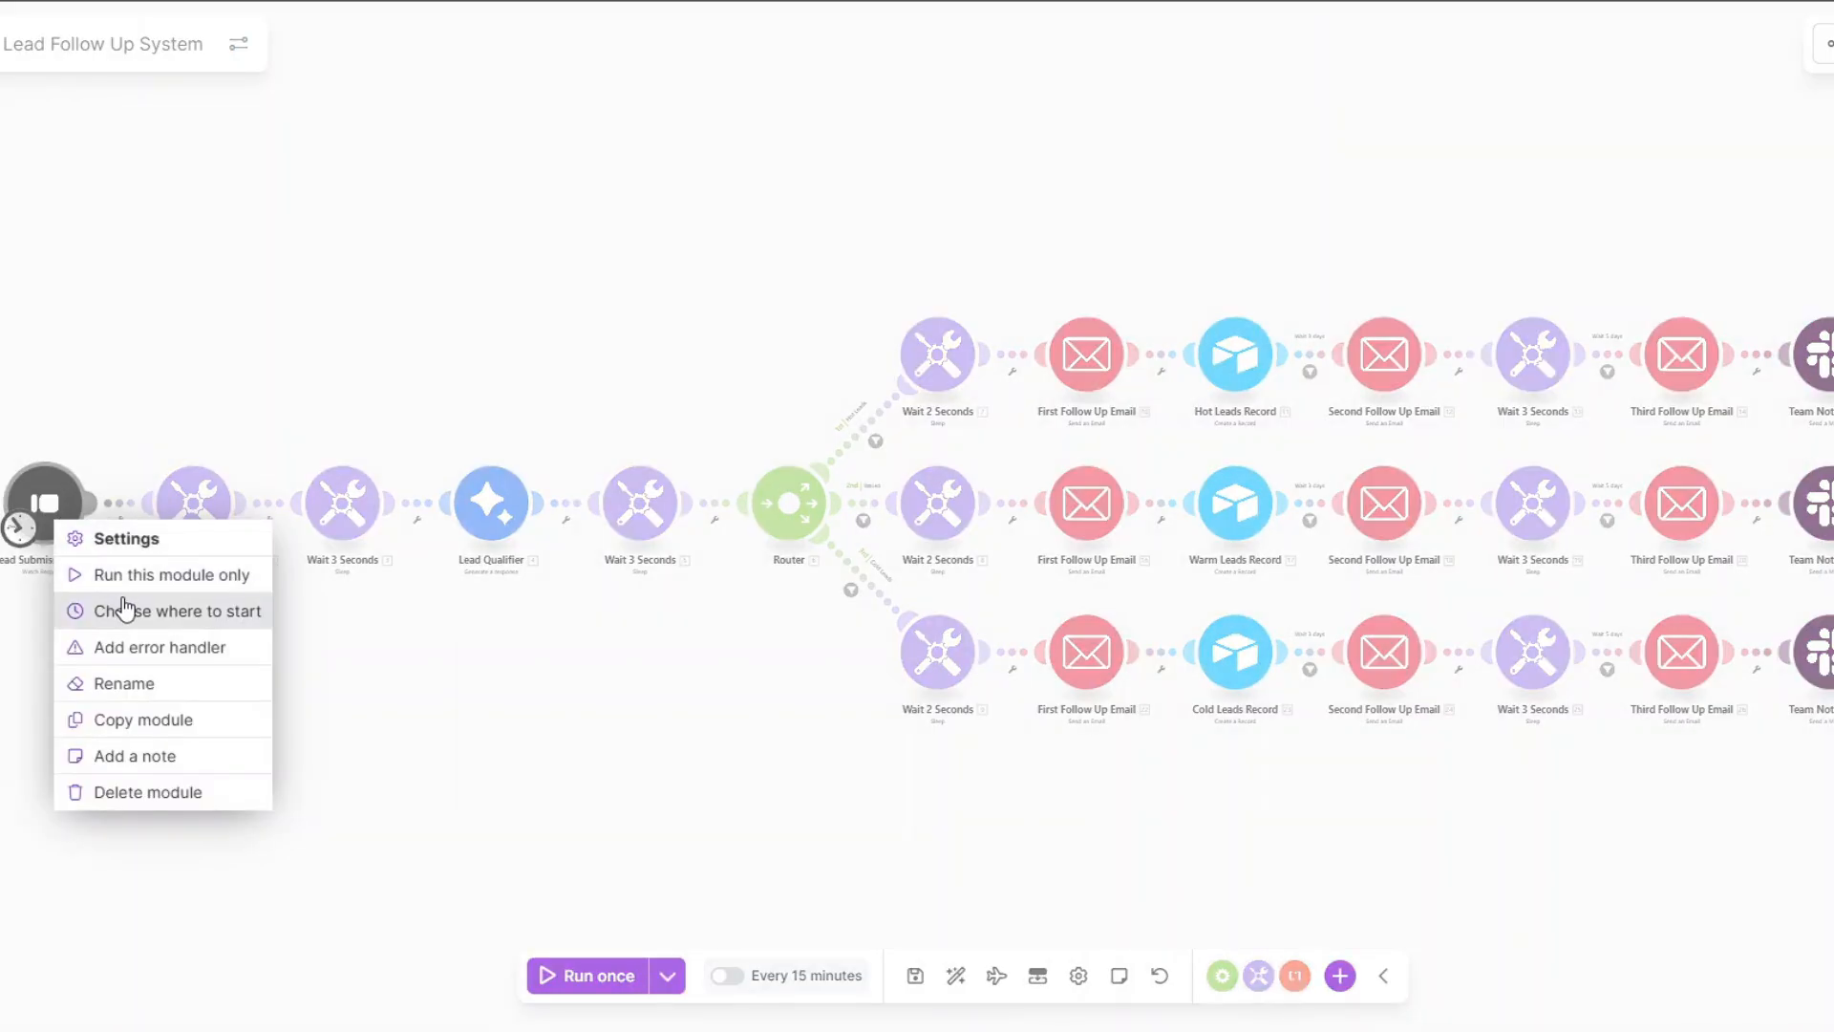
Set the trigger to start from a manually chosen recent submission and run the scenario once.
click(125, 611)
click(147, 485)
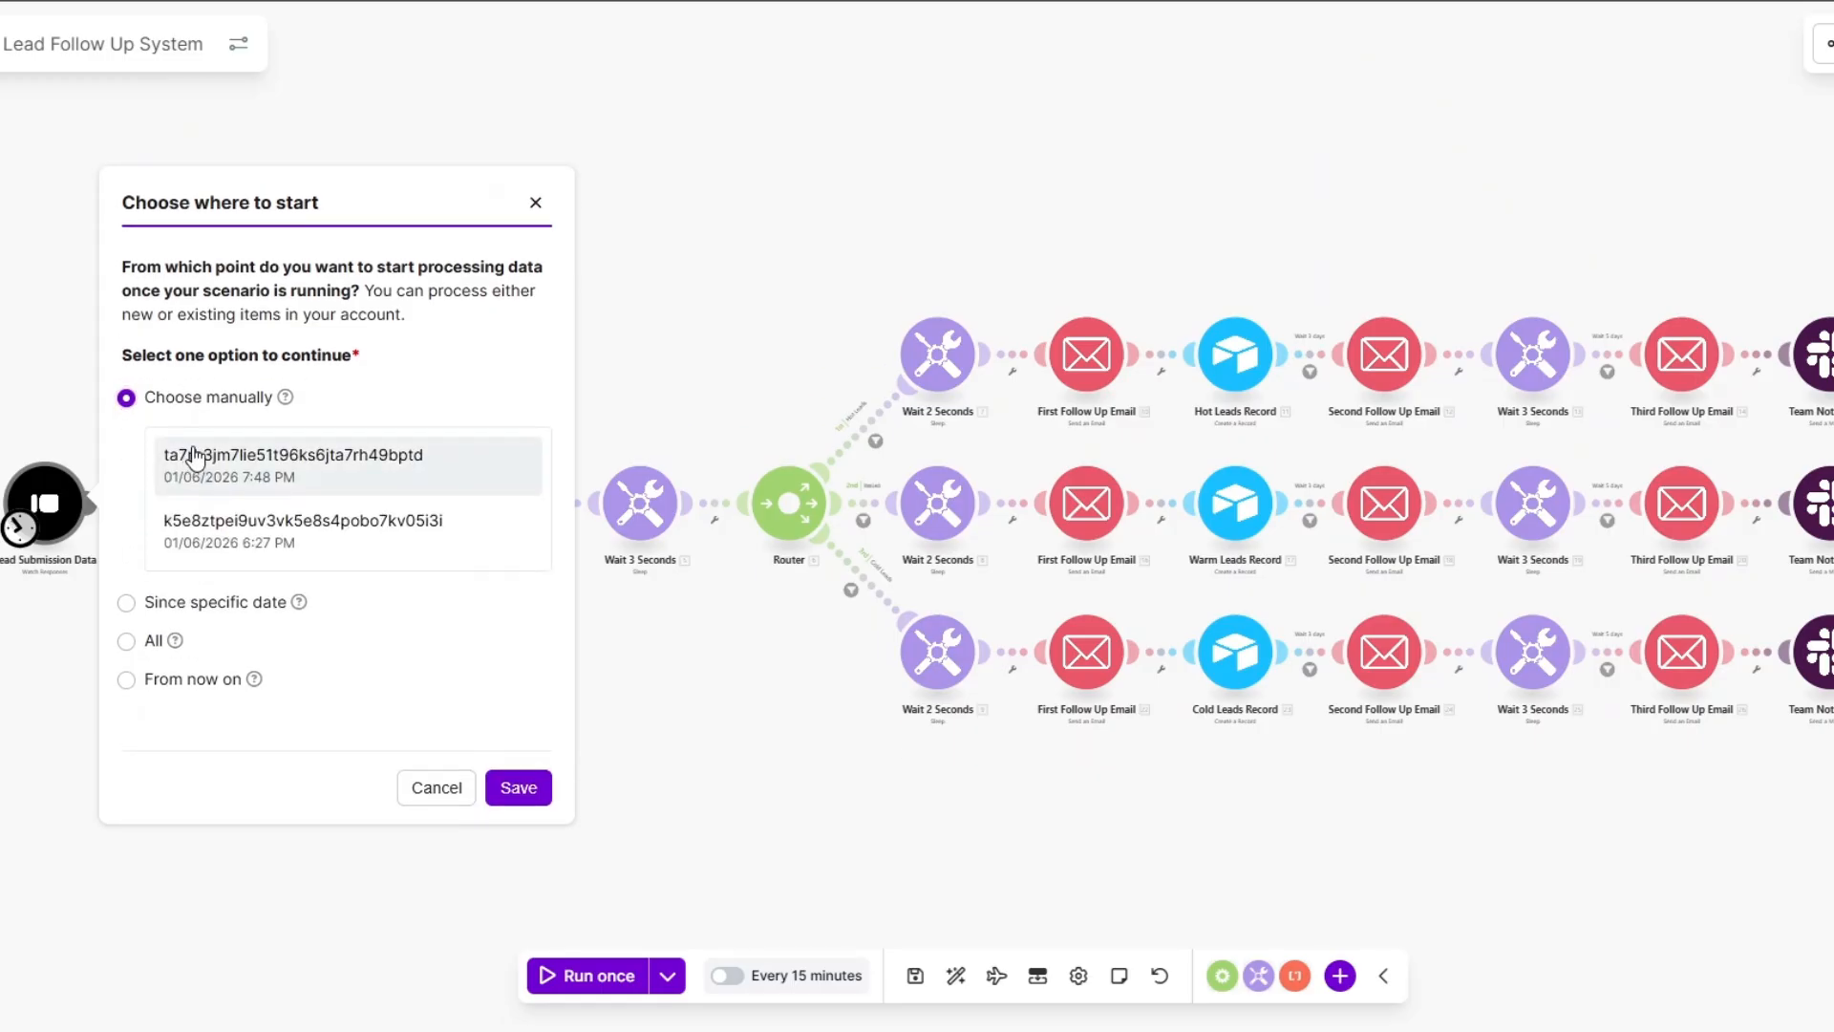
click(516, 782)
click(630, 965)
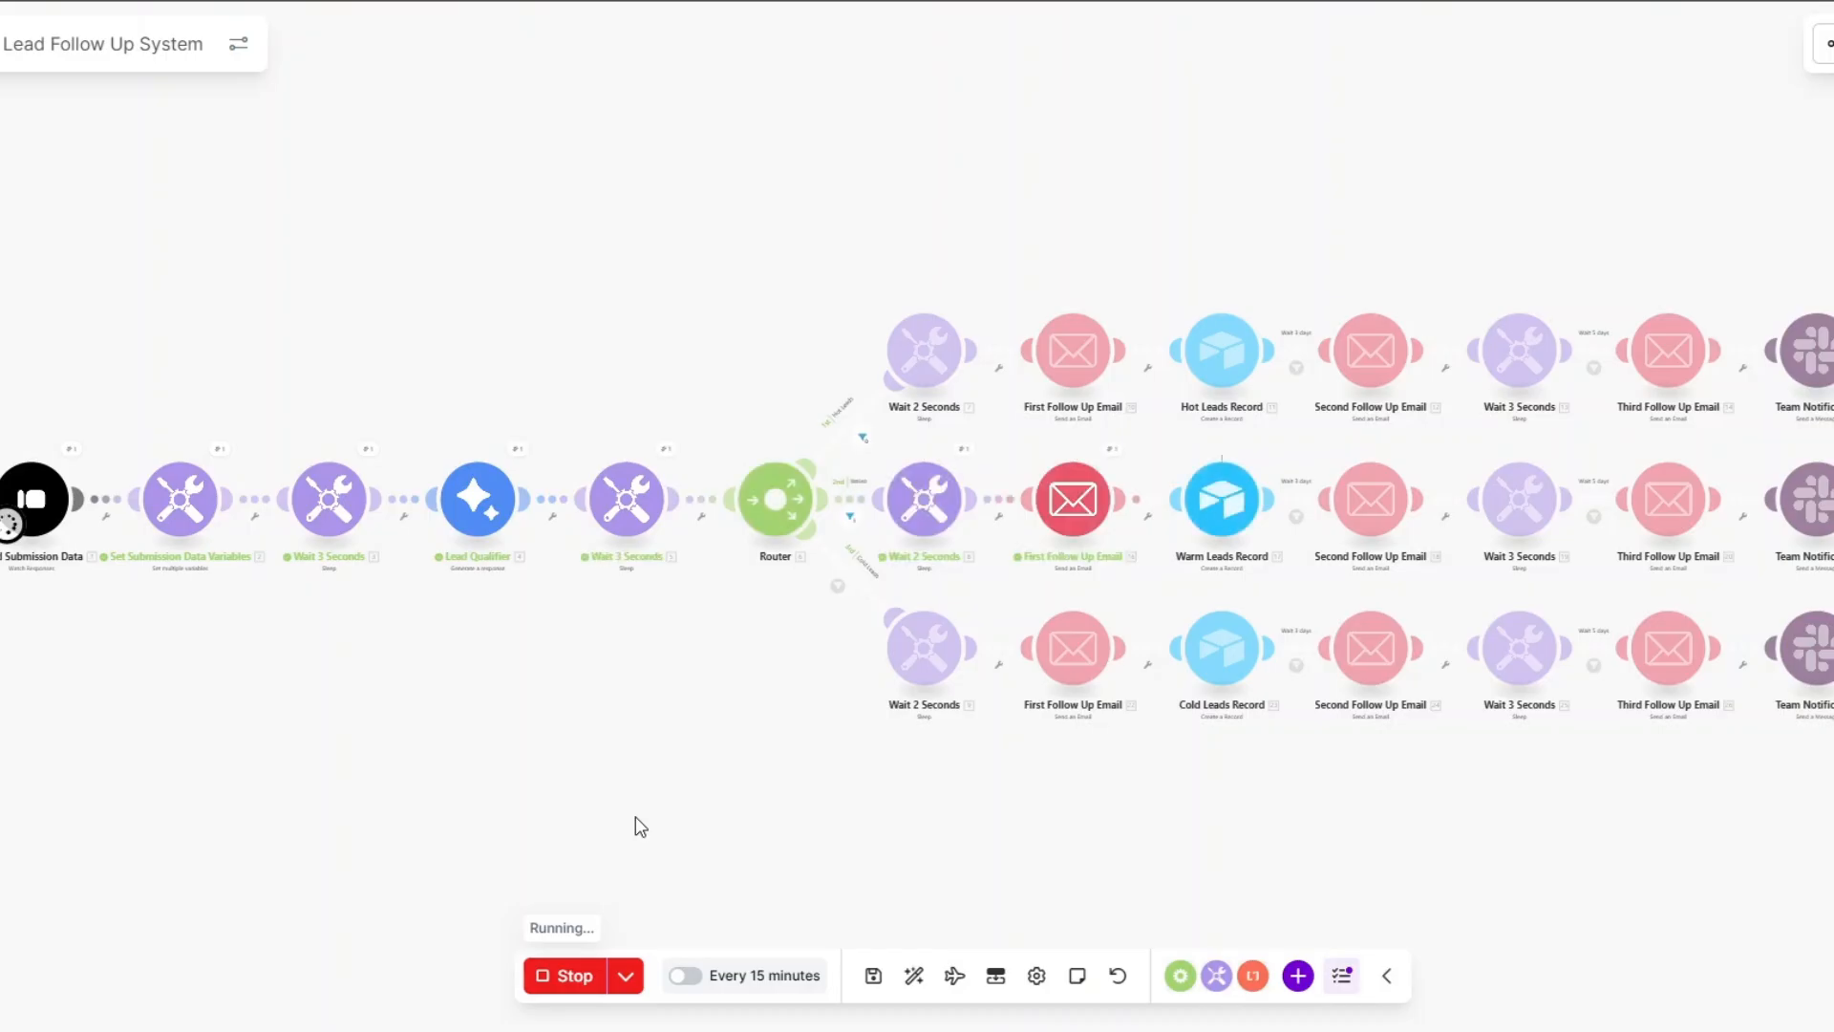
Inspect the trigger's form answers, the qualifier's Warm result, and the full sent follow-up email body.
click(70, 451)
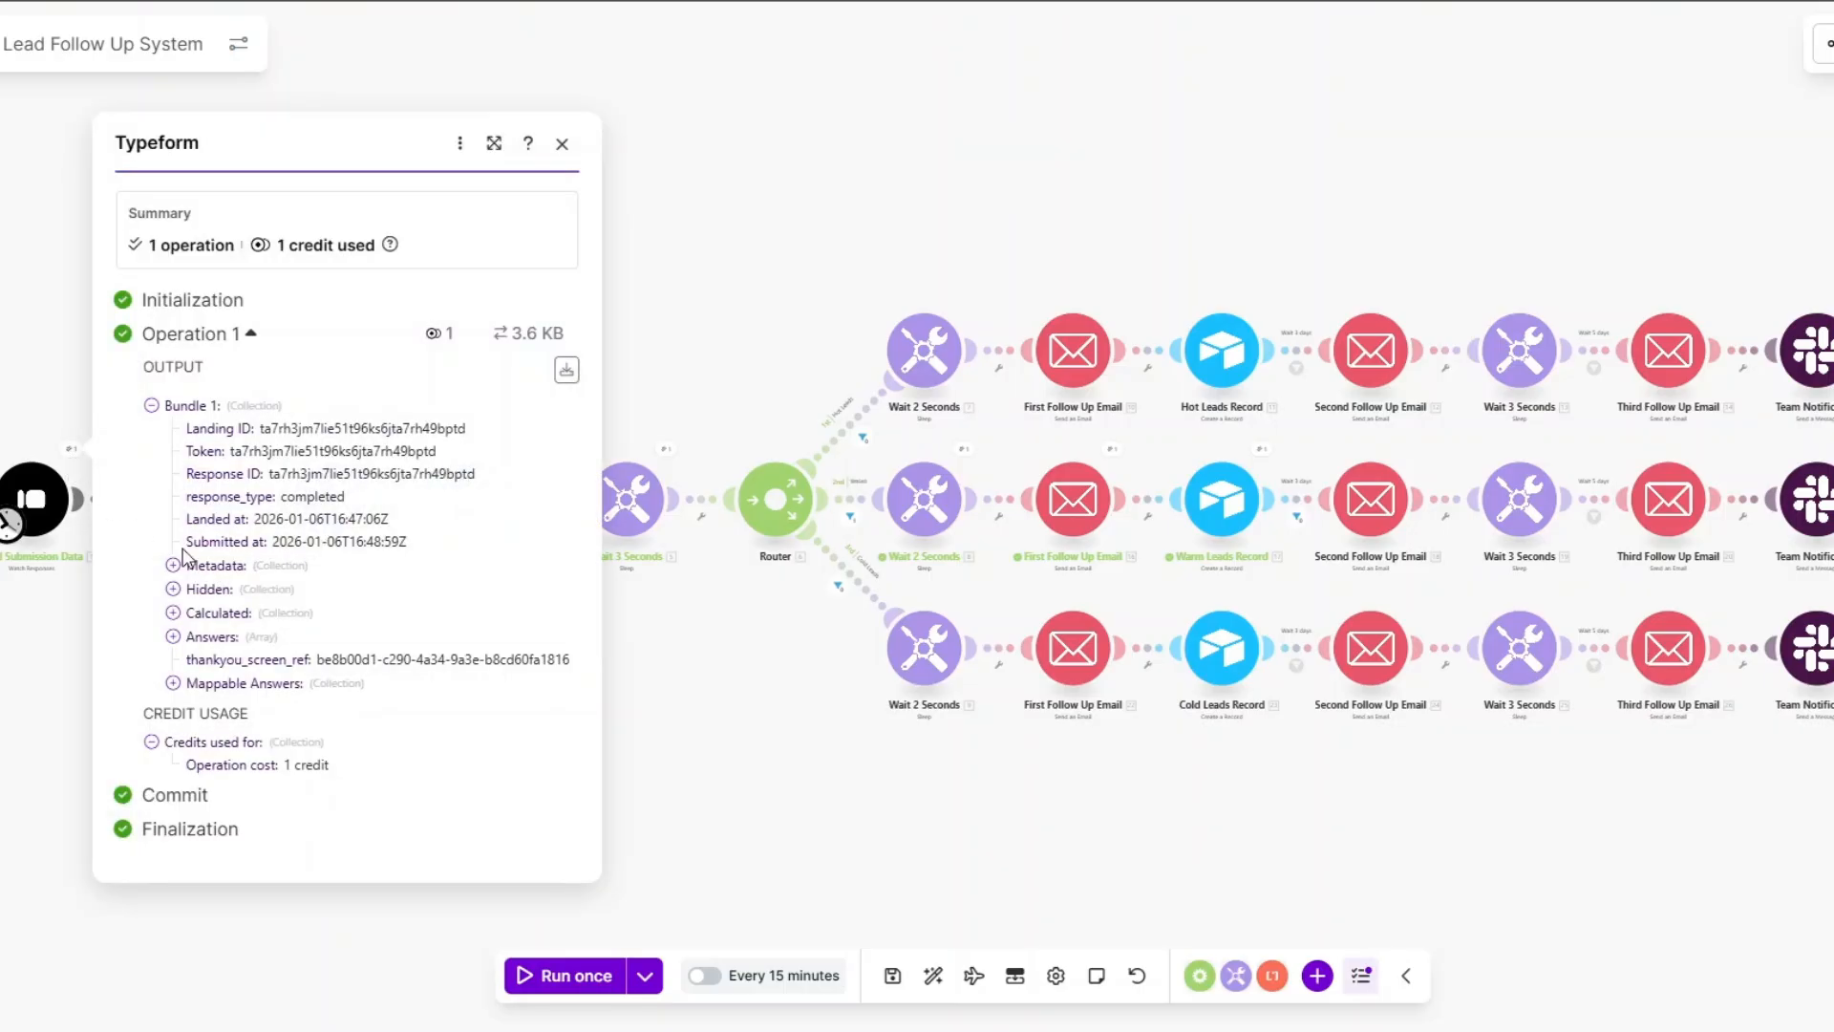
click(173, 683)
scroll(453, 636, down, 2)
click(704, 757)
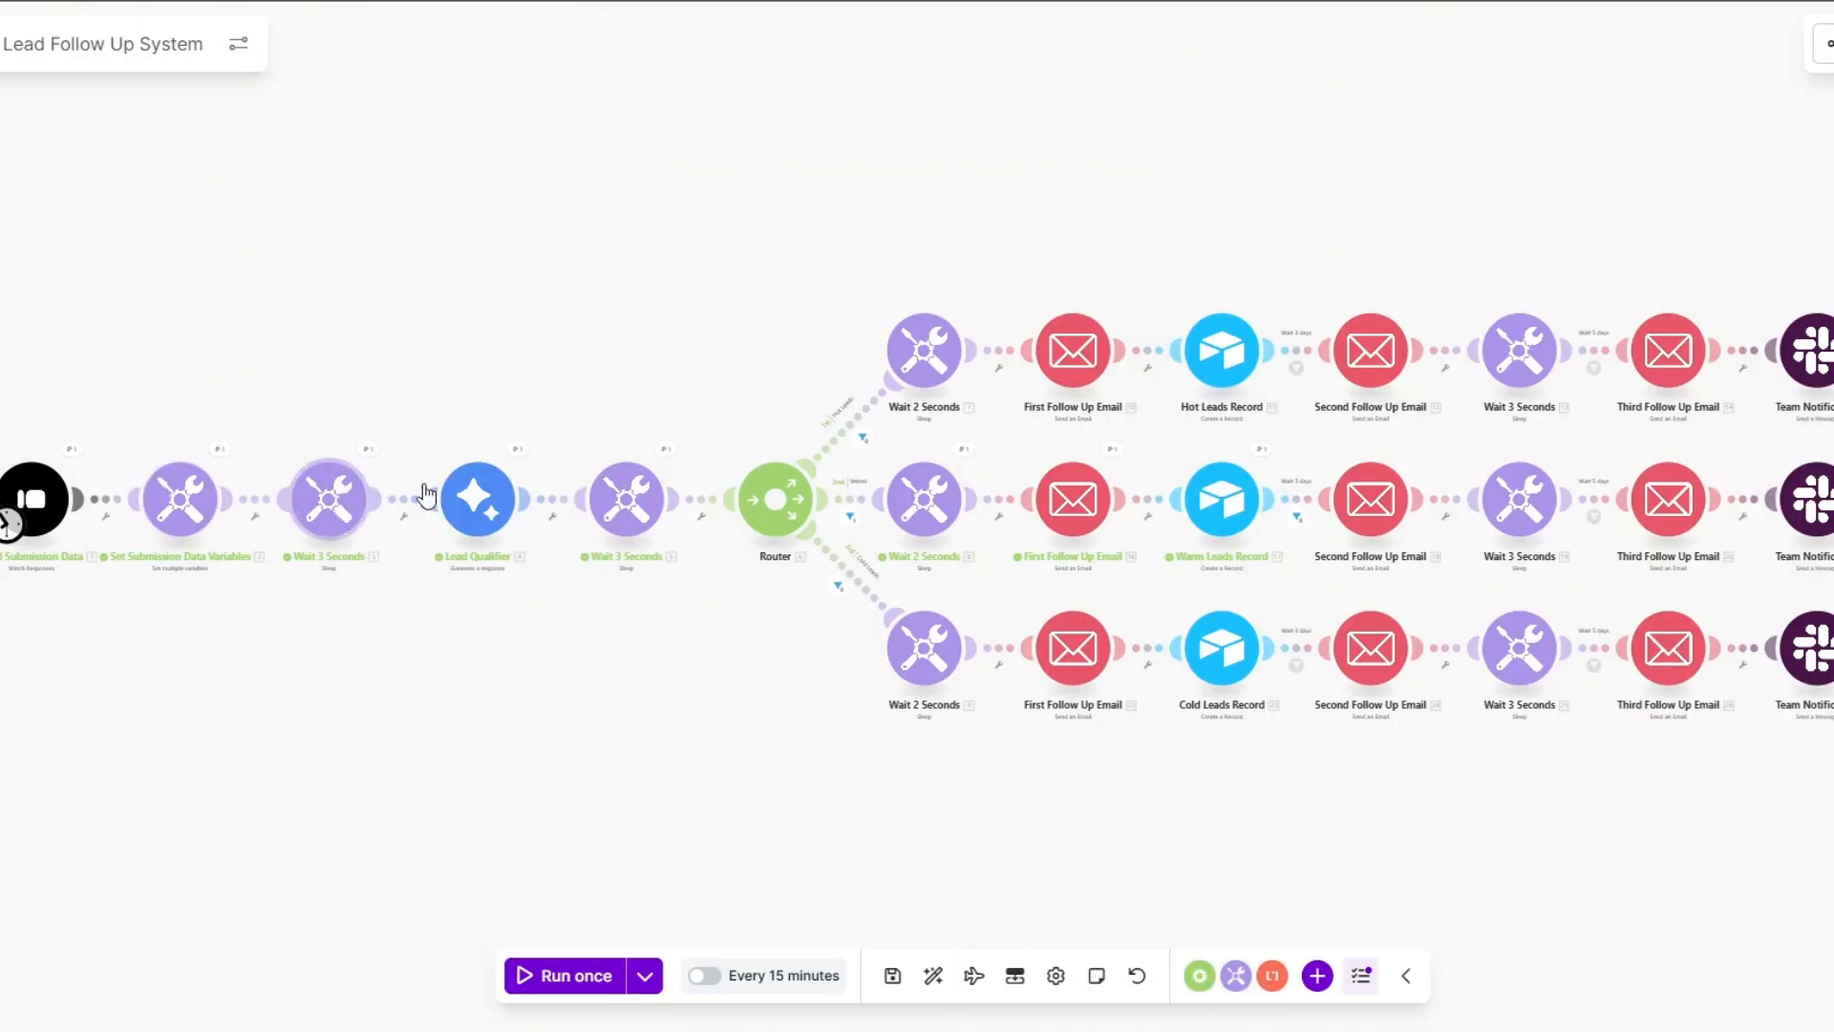
click(518, 453)
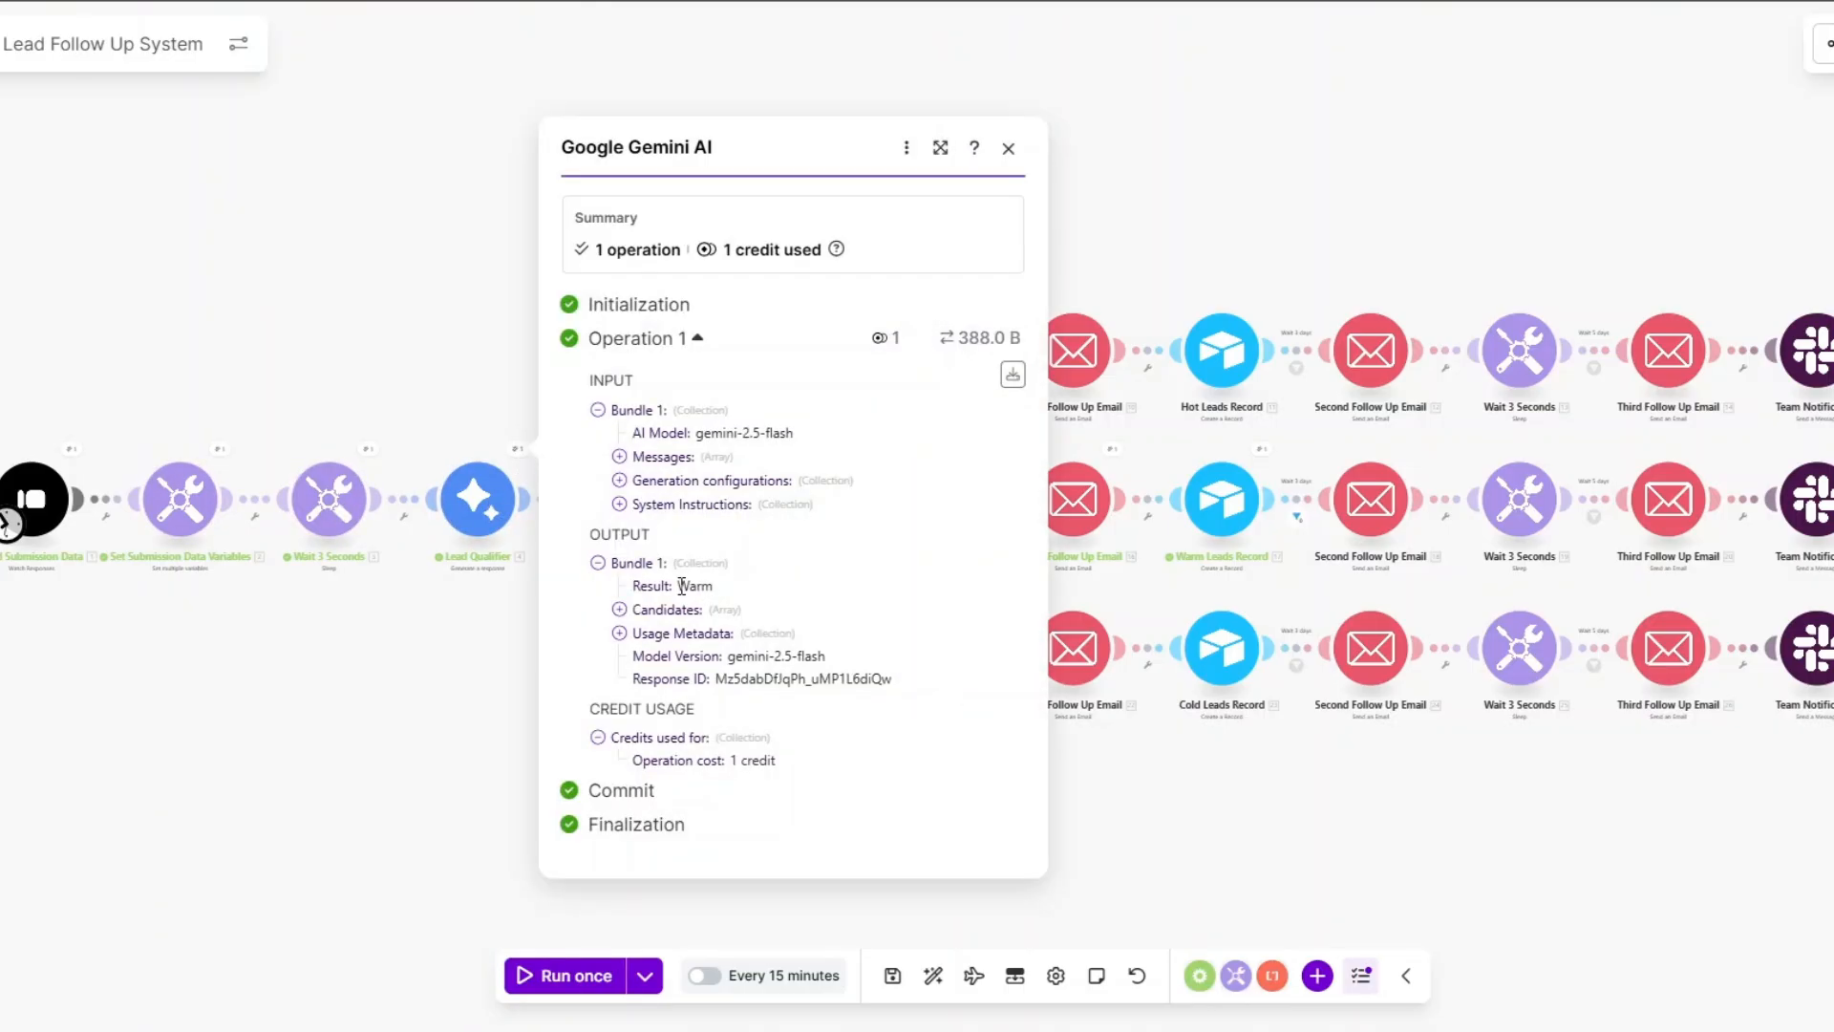
double_click(682, 586)
click(491, 656)
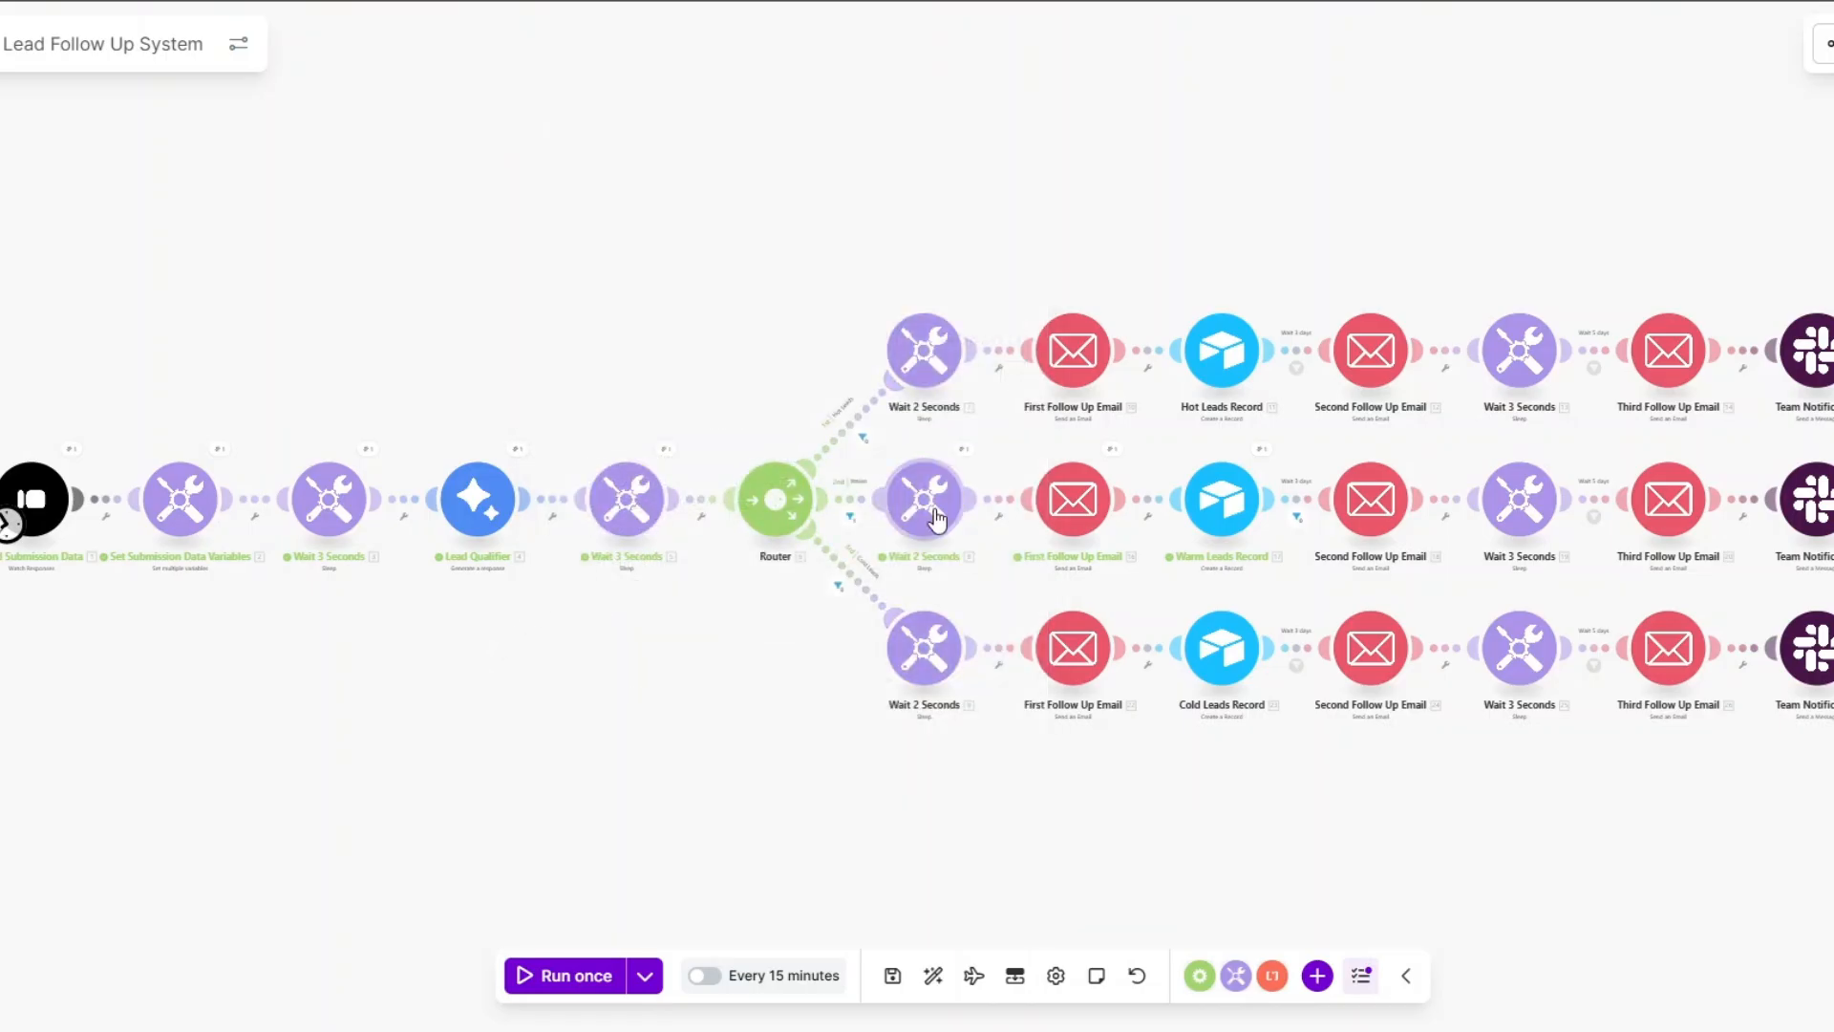
click(1111, 451)
click(1214, 447)
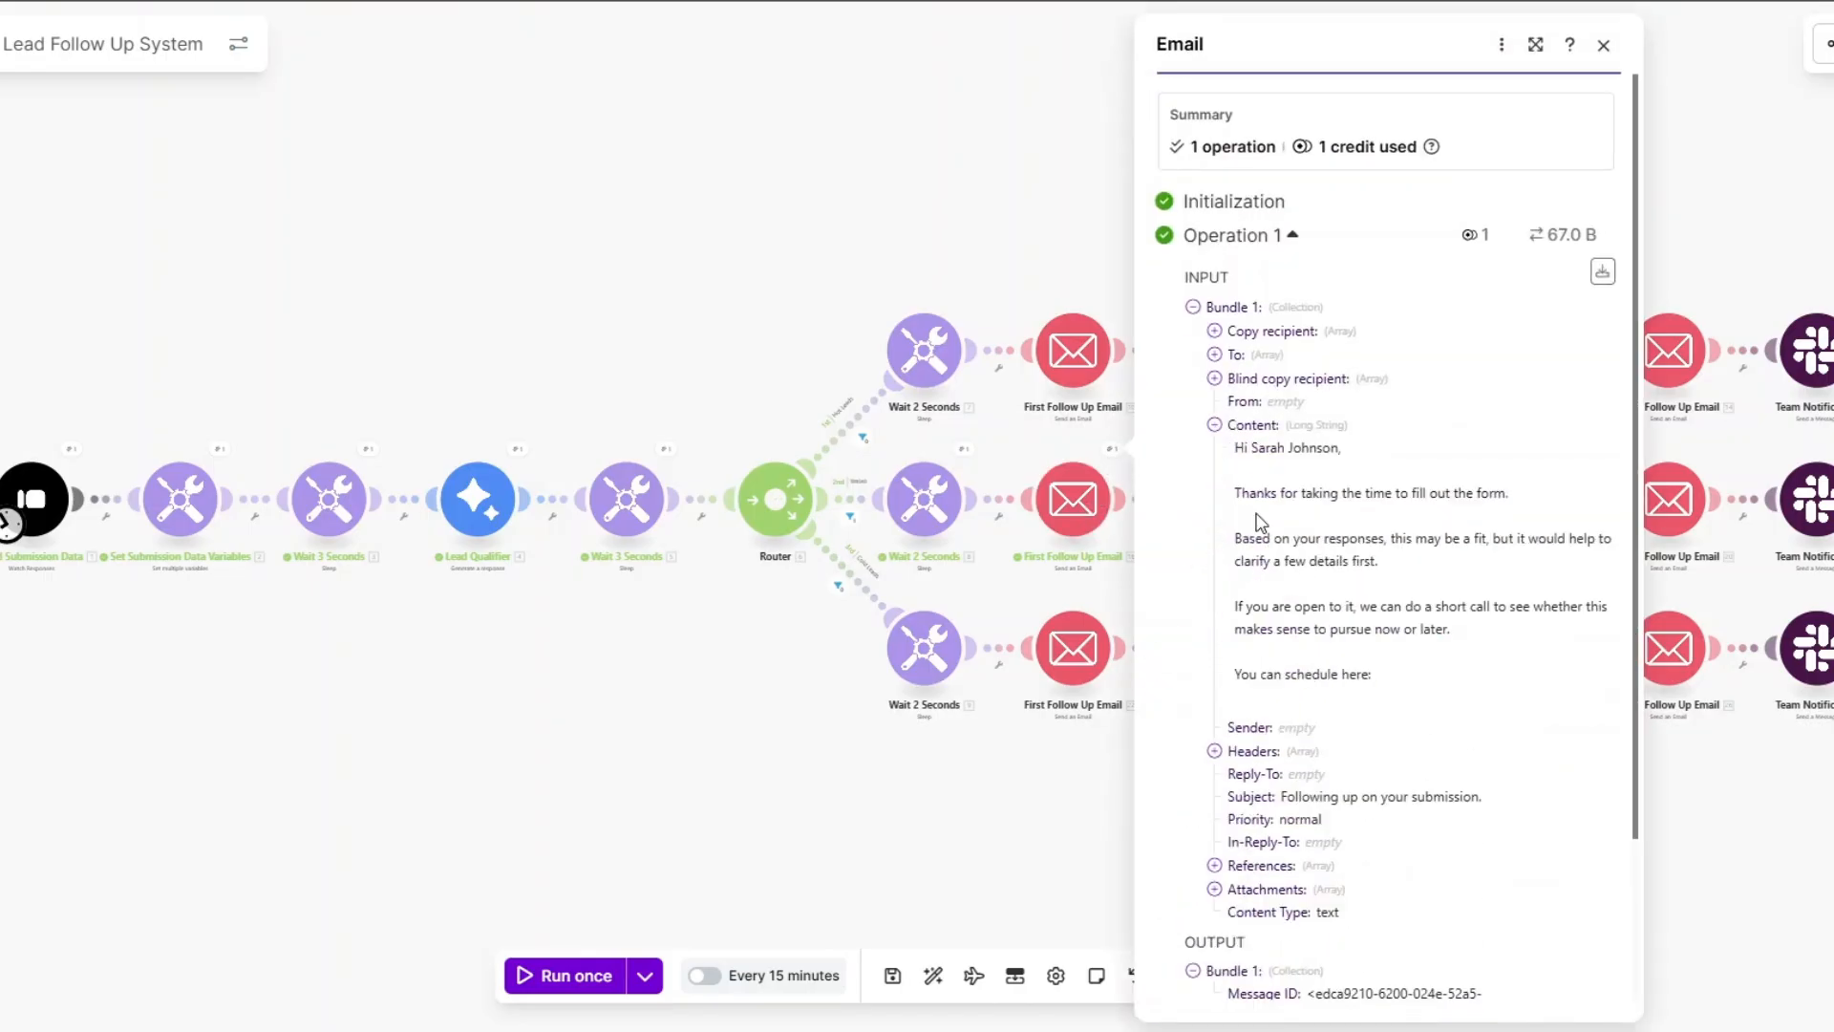
click(1046, 761)
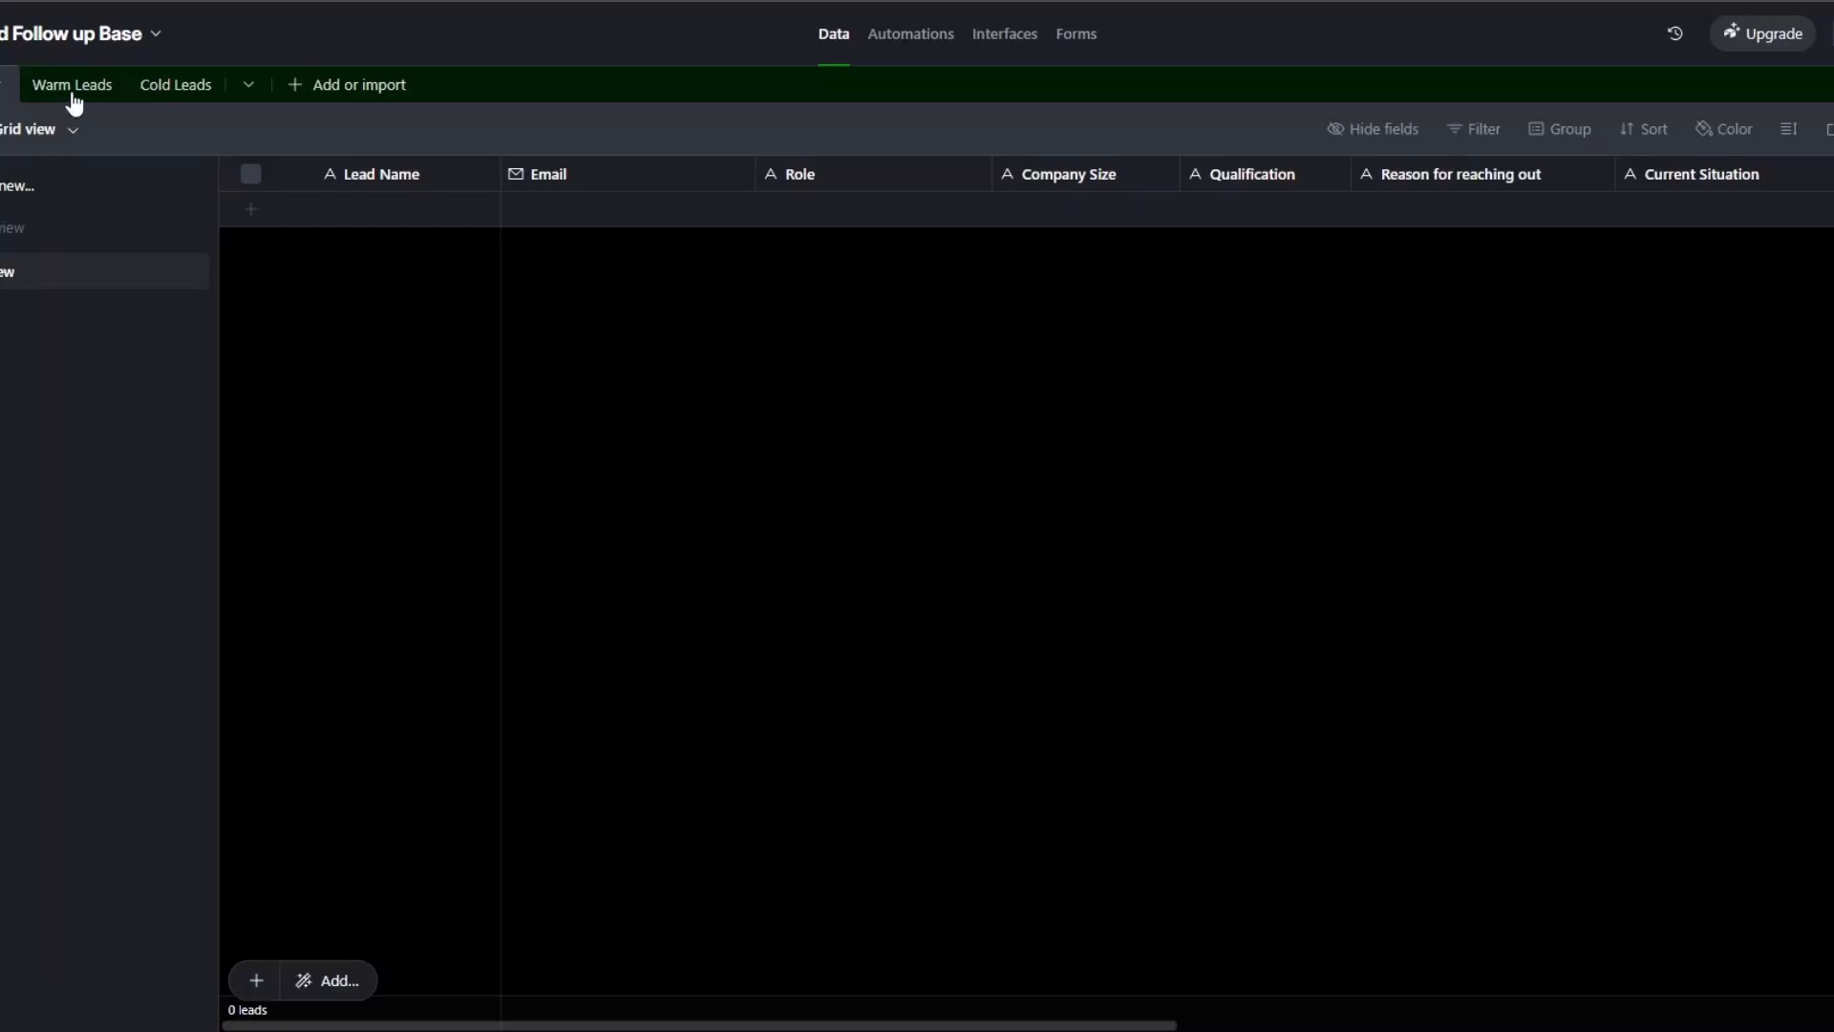
Check the new Warm Leads record and narrow the What happens if no action and Tried solving columns.
click(67, 95)
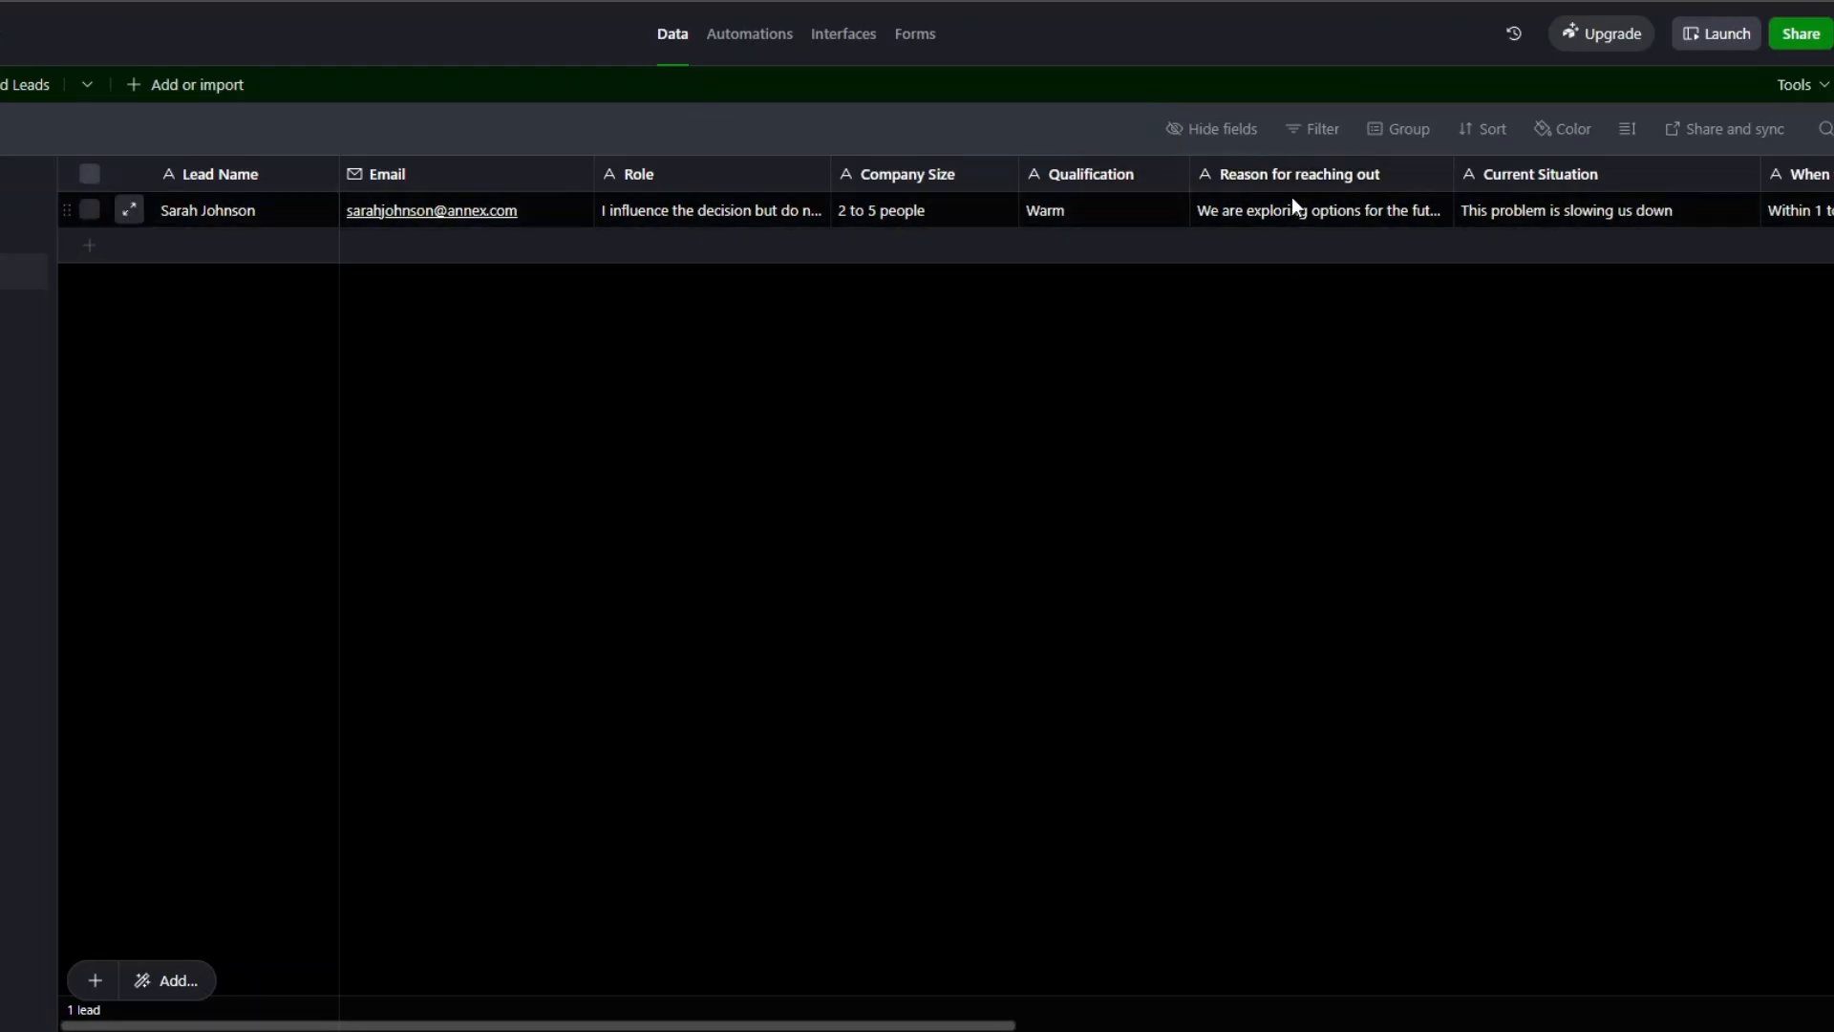
drag(738, 1028, 1484, 984)
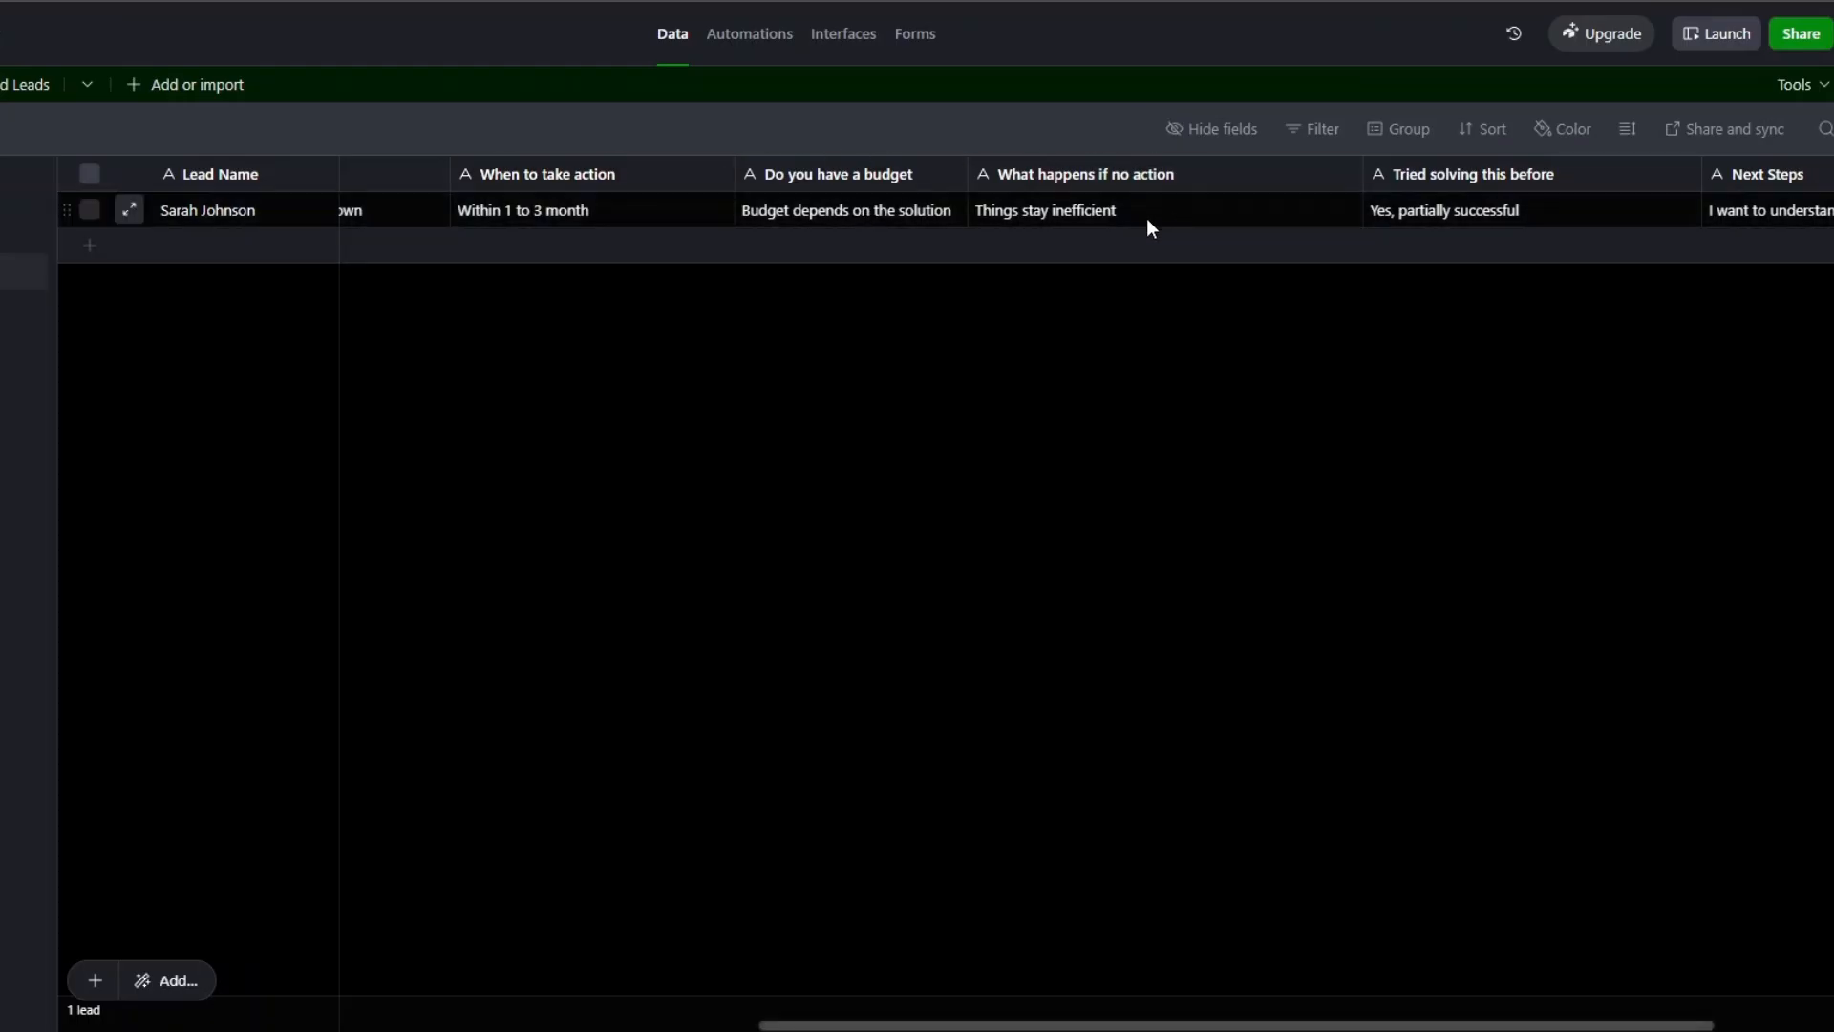
drag(1364, 180, 1254, 173)
drag(1606, 179, 1523, 179)
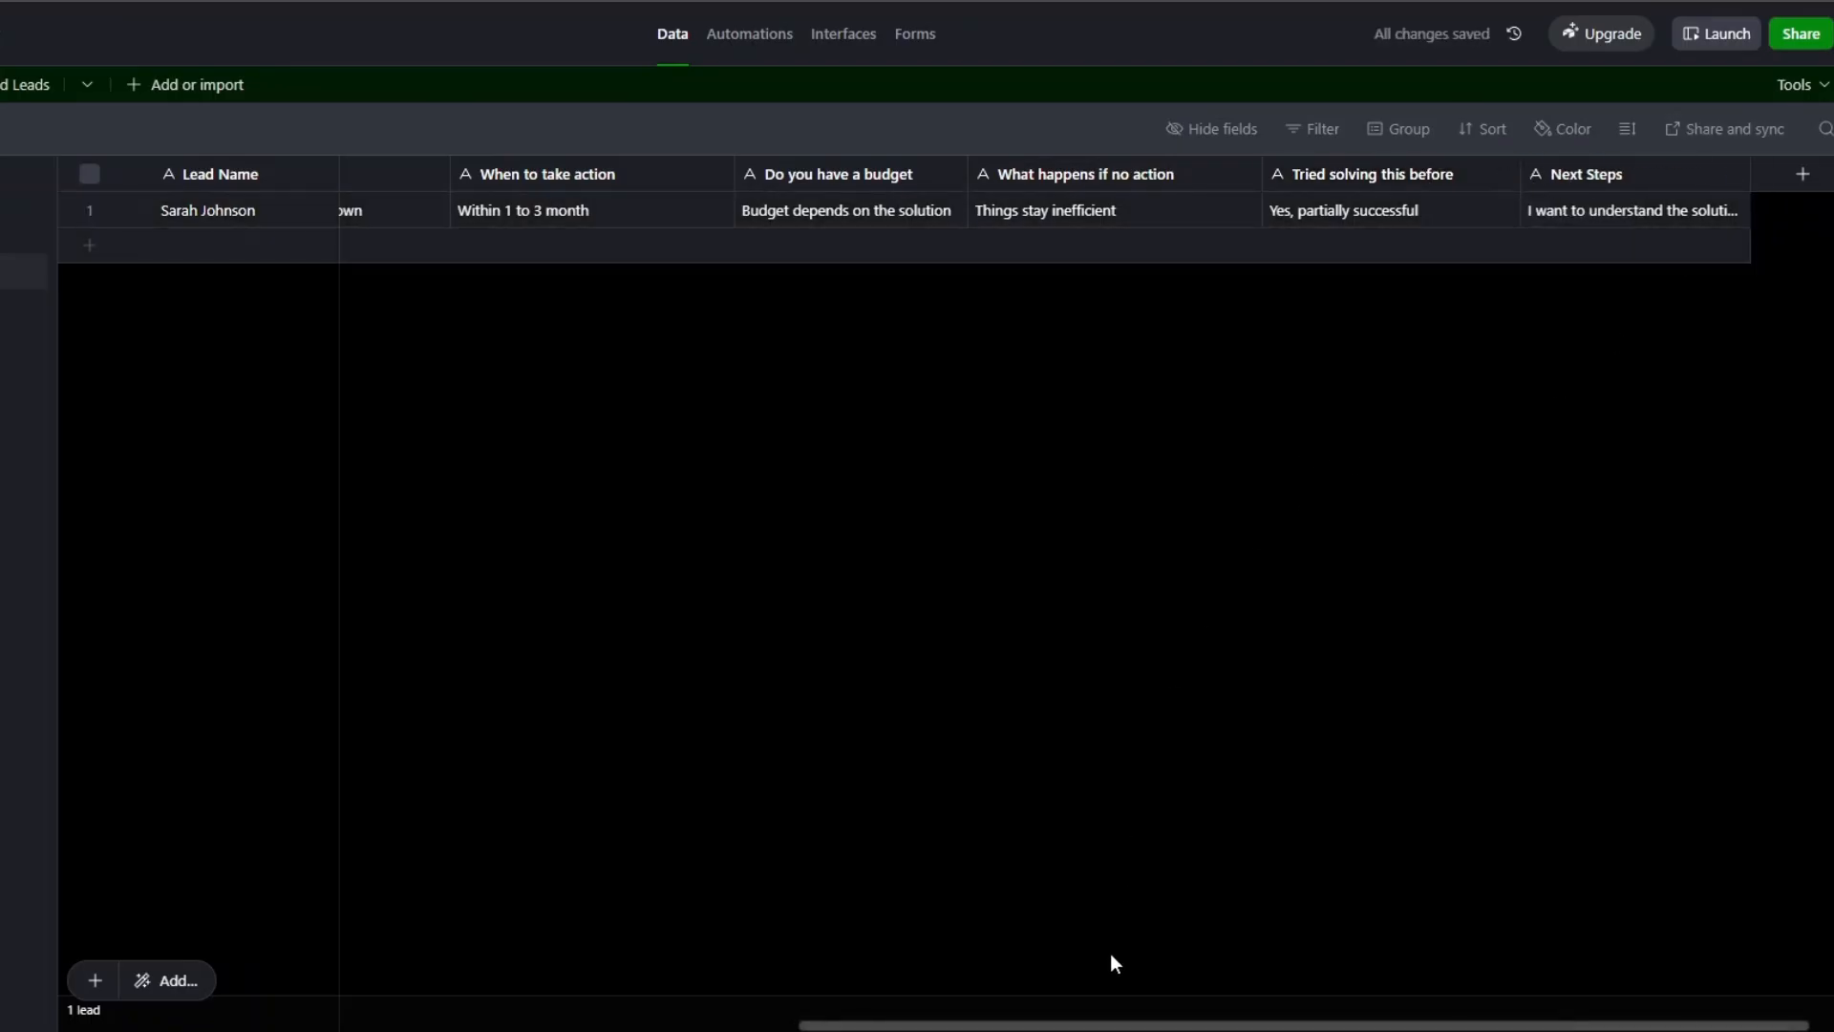
drag(1099, 1025, 387, 961)
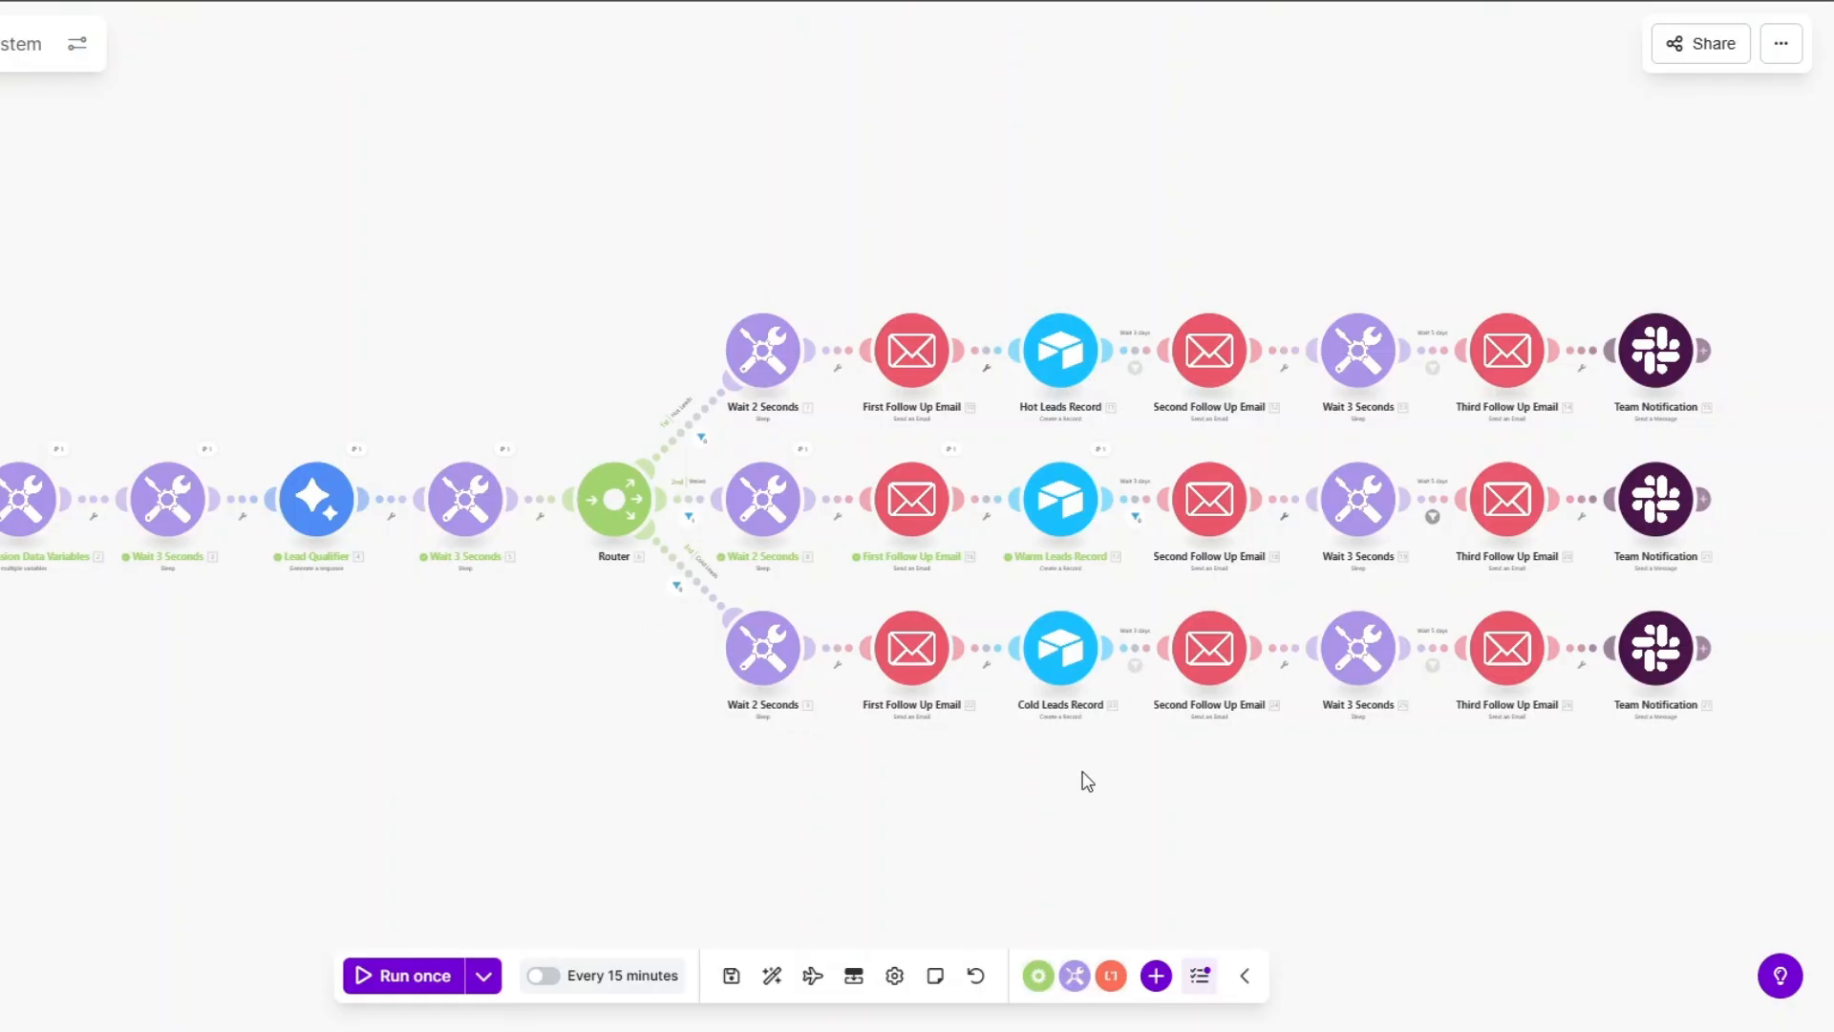
Set the Typeform trigger's starting point to From now on and save it.
right_click(33, 506)
click(100, 611)
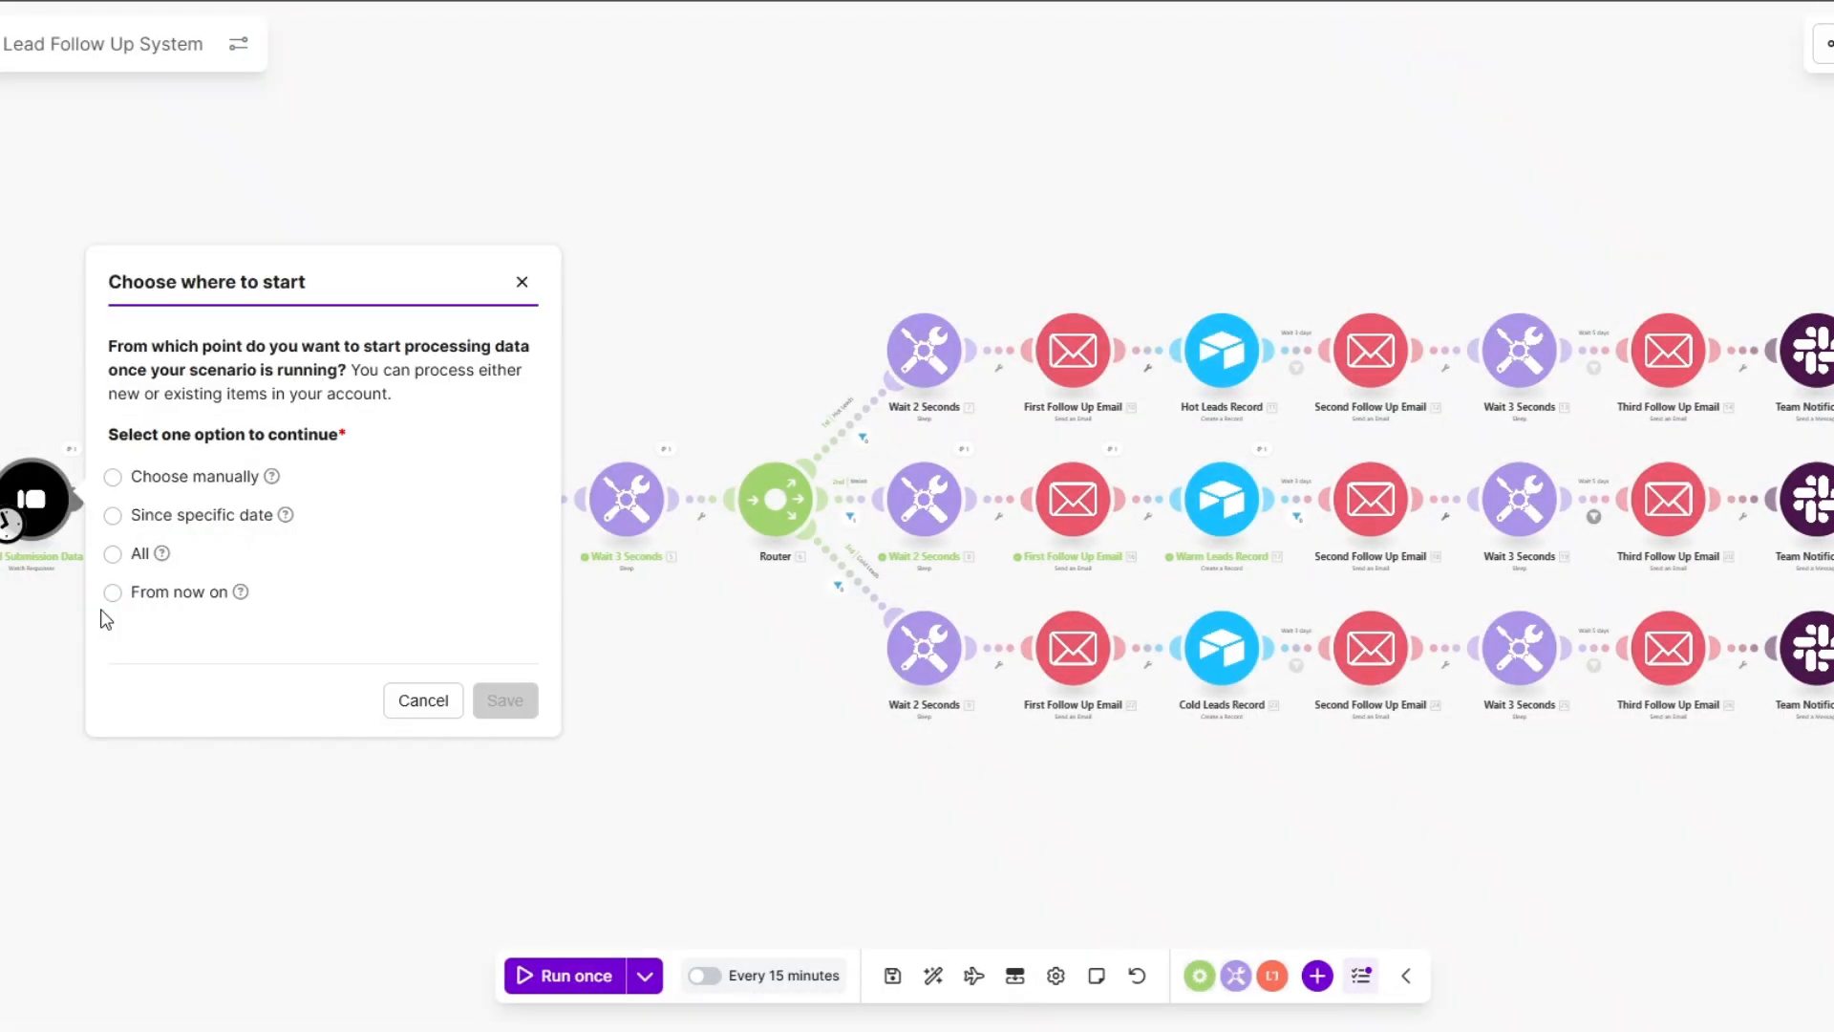
click(131, 593)
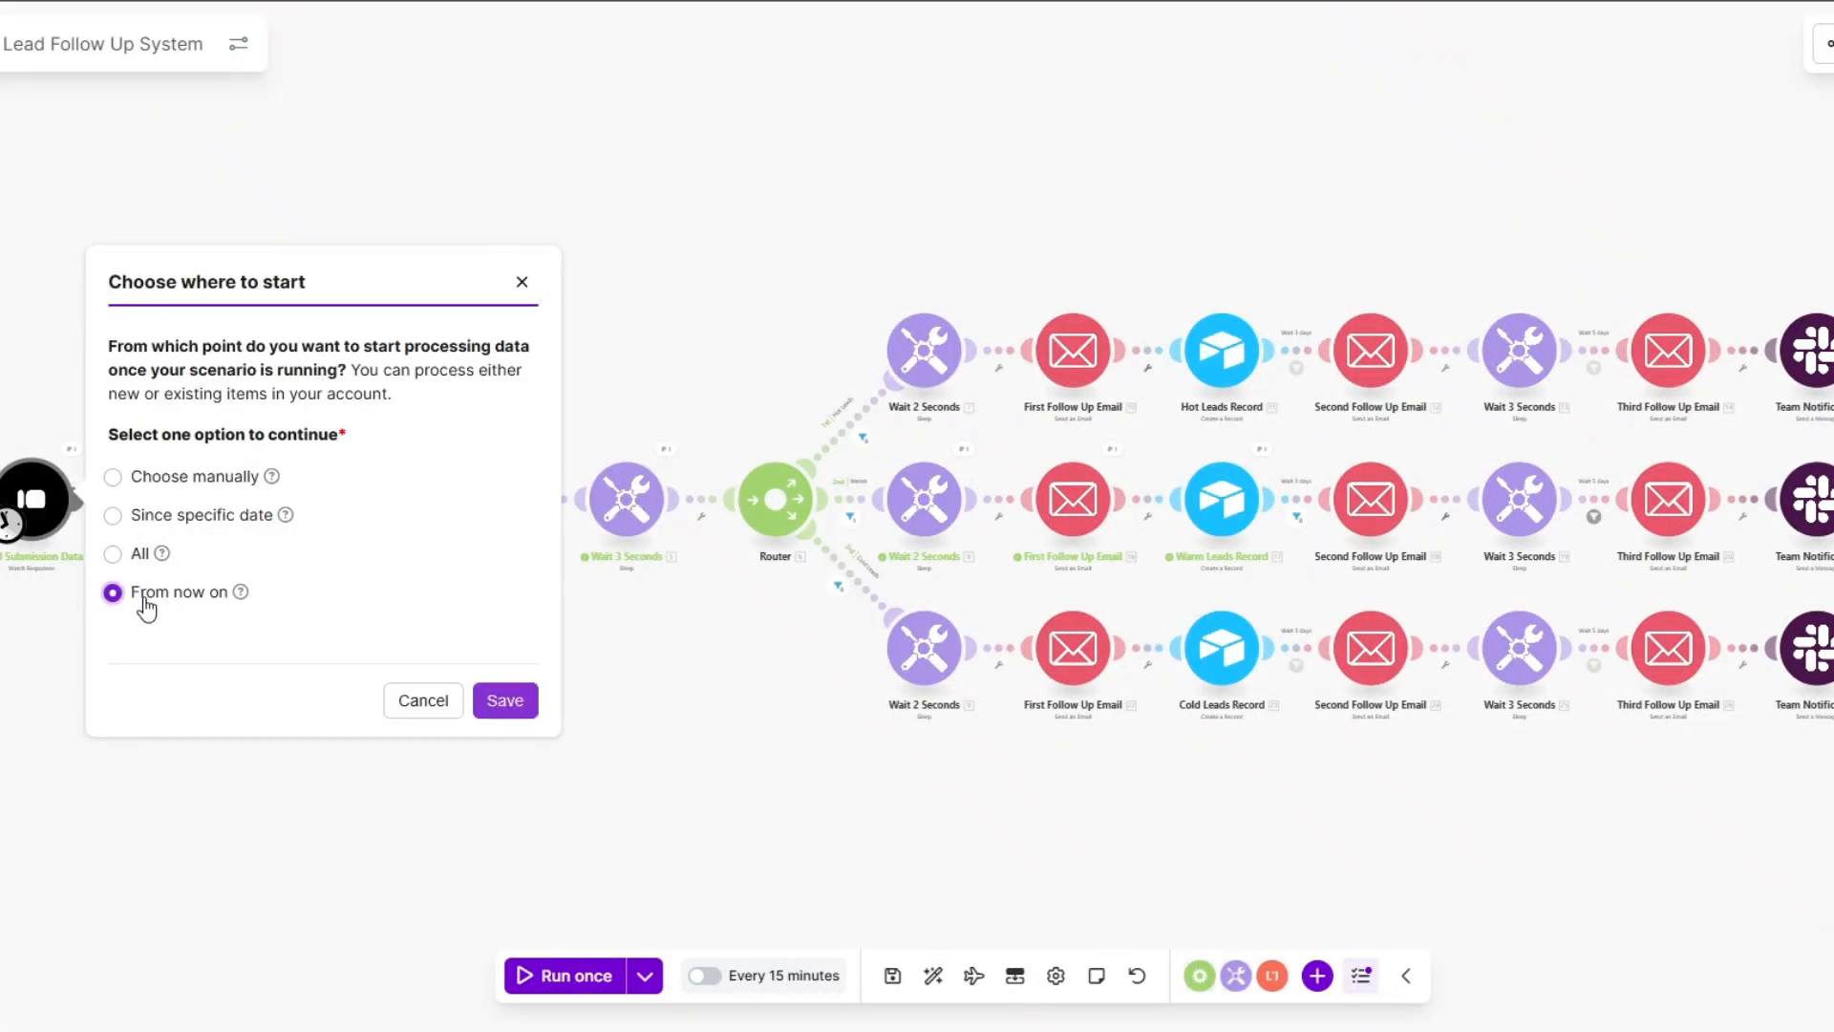
click(505, 702)
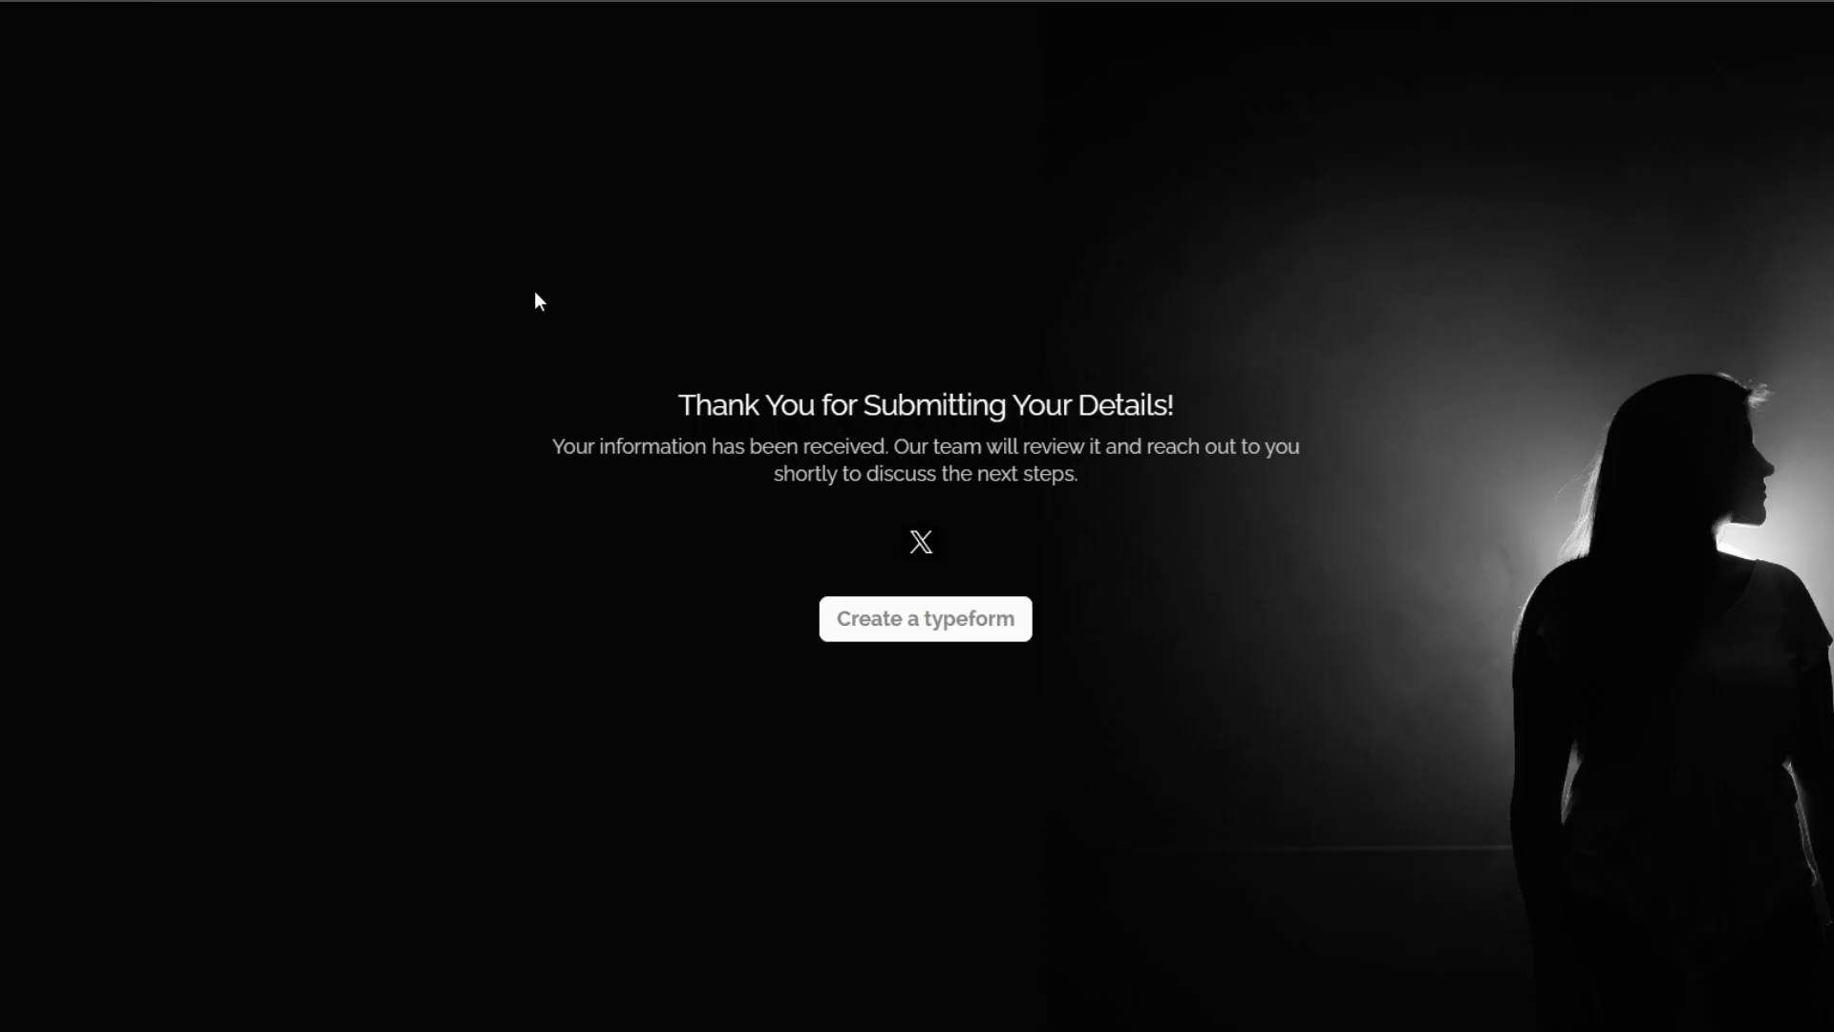
Reload the form and enter the lead's name, email, and a researching-for-someone-else role.
key(F5)
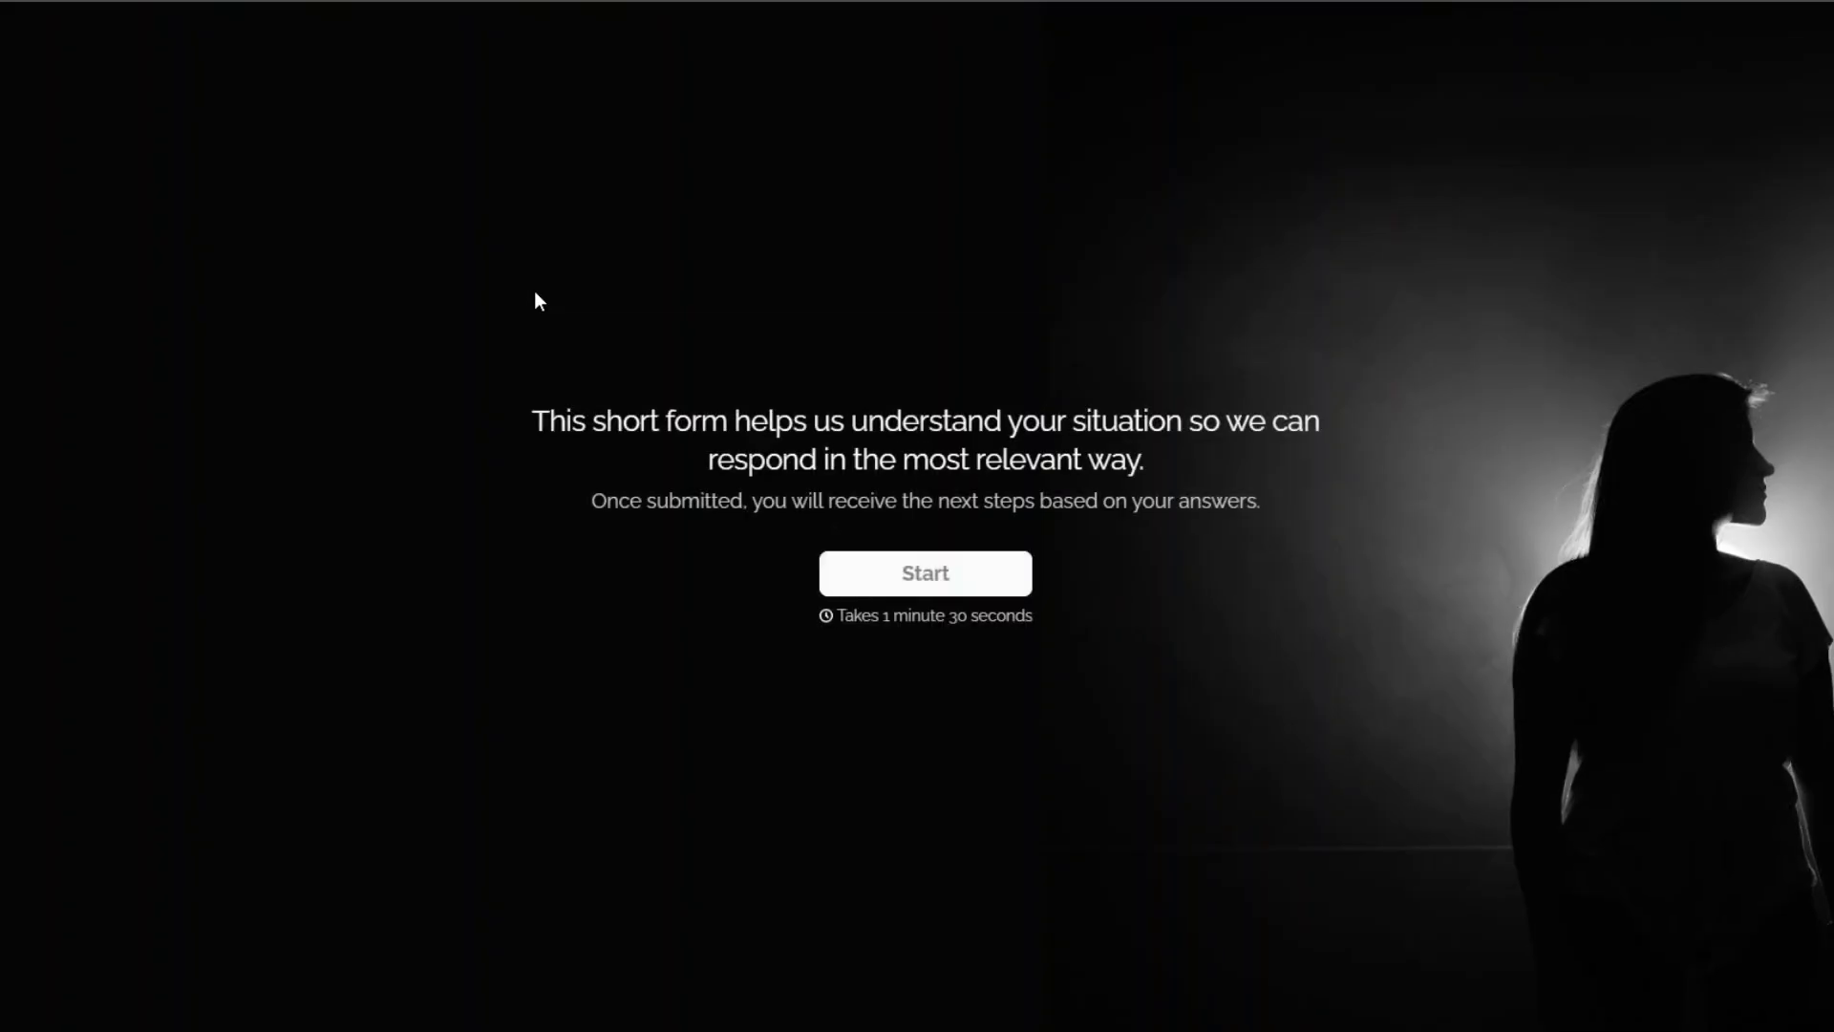
click(879, 577)
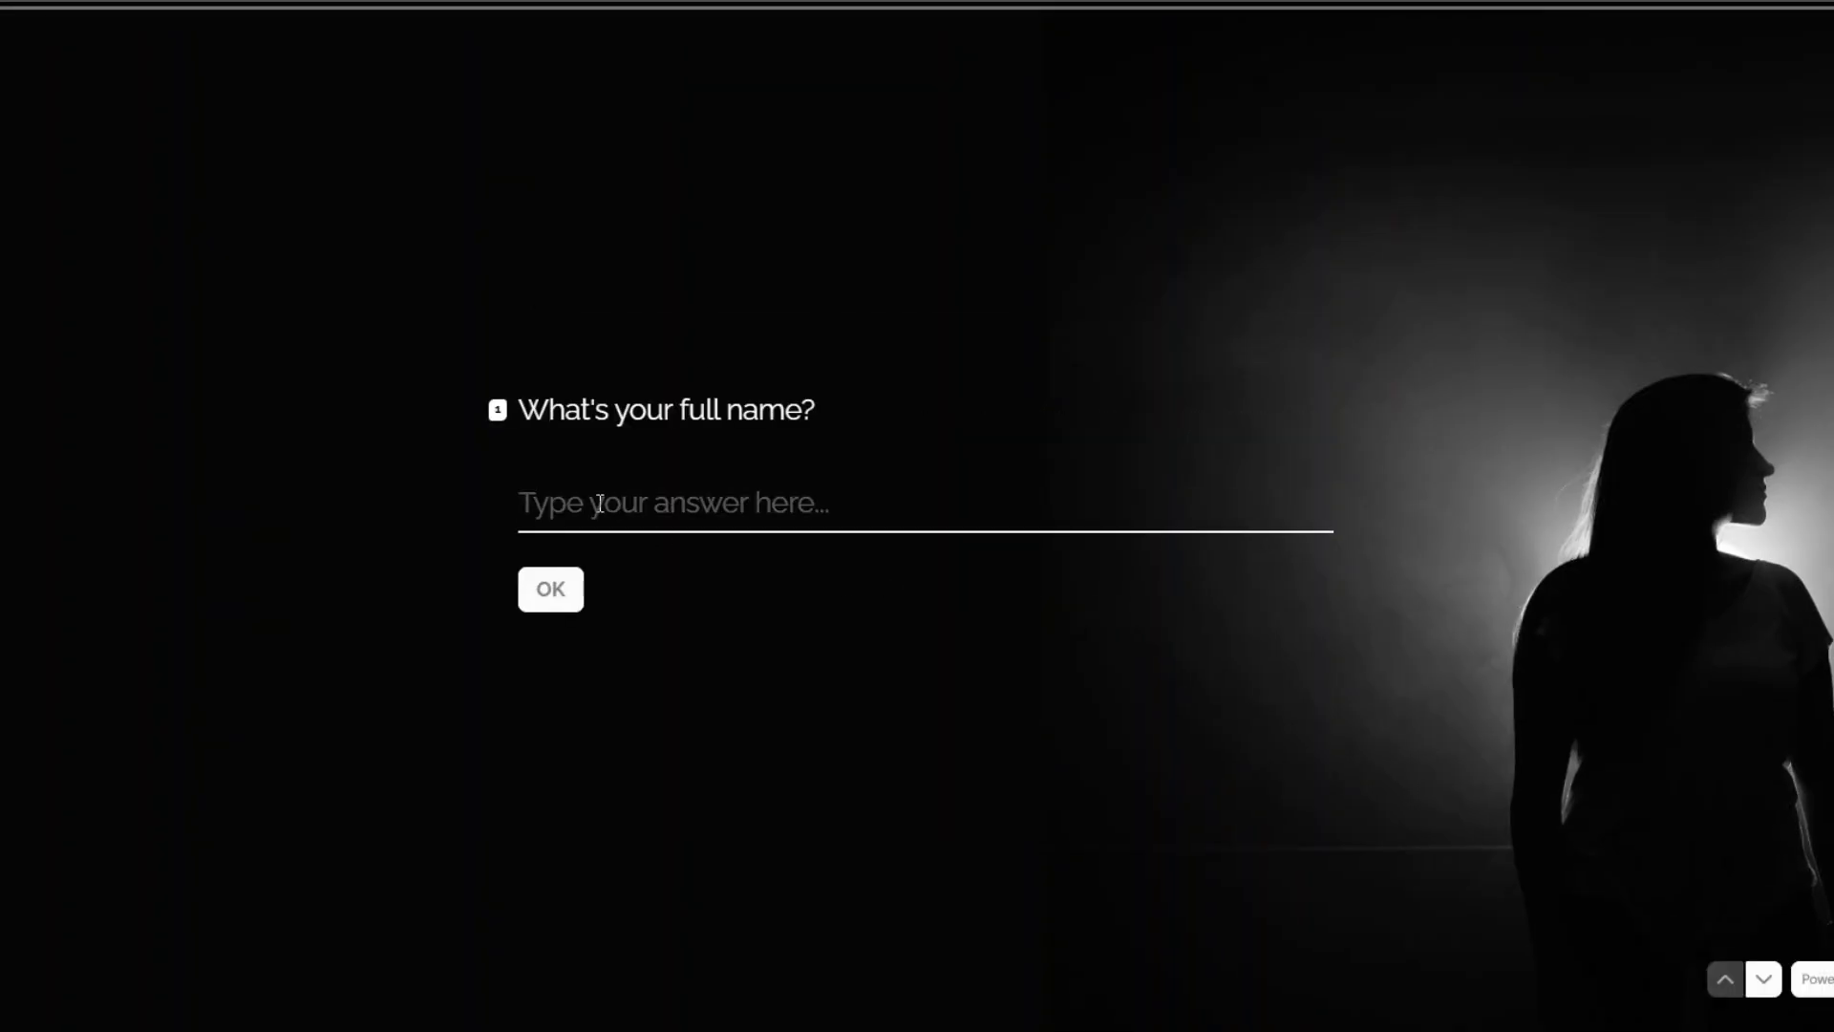
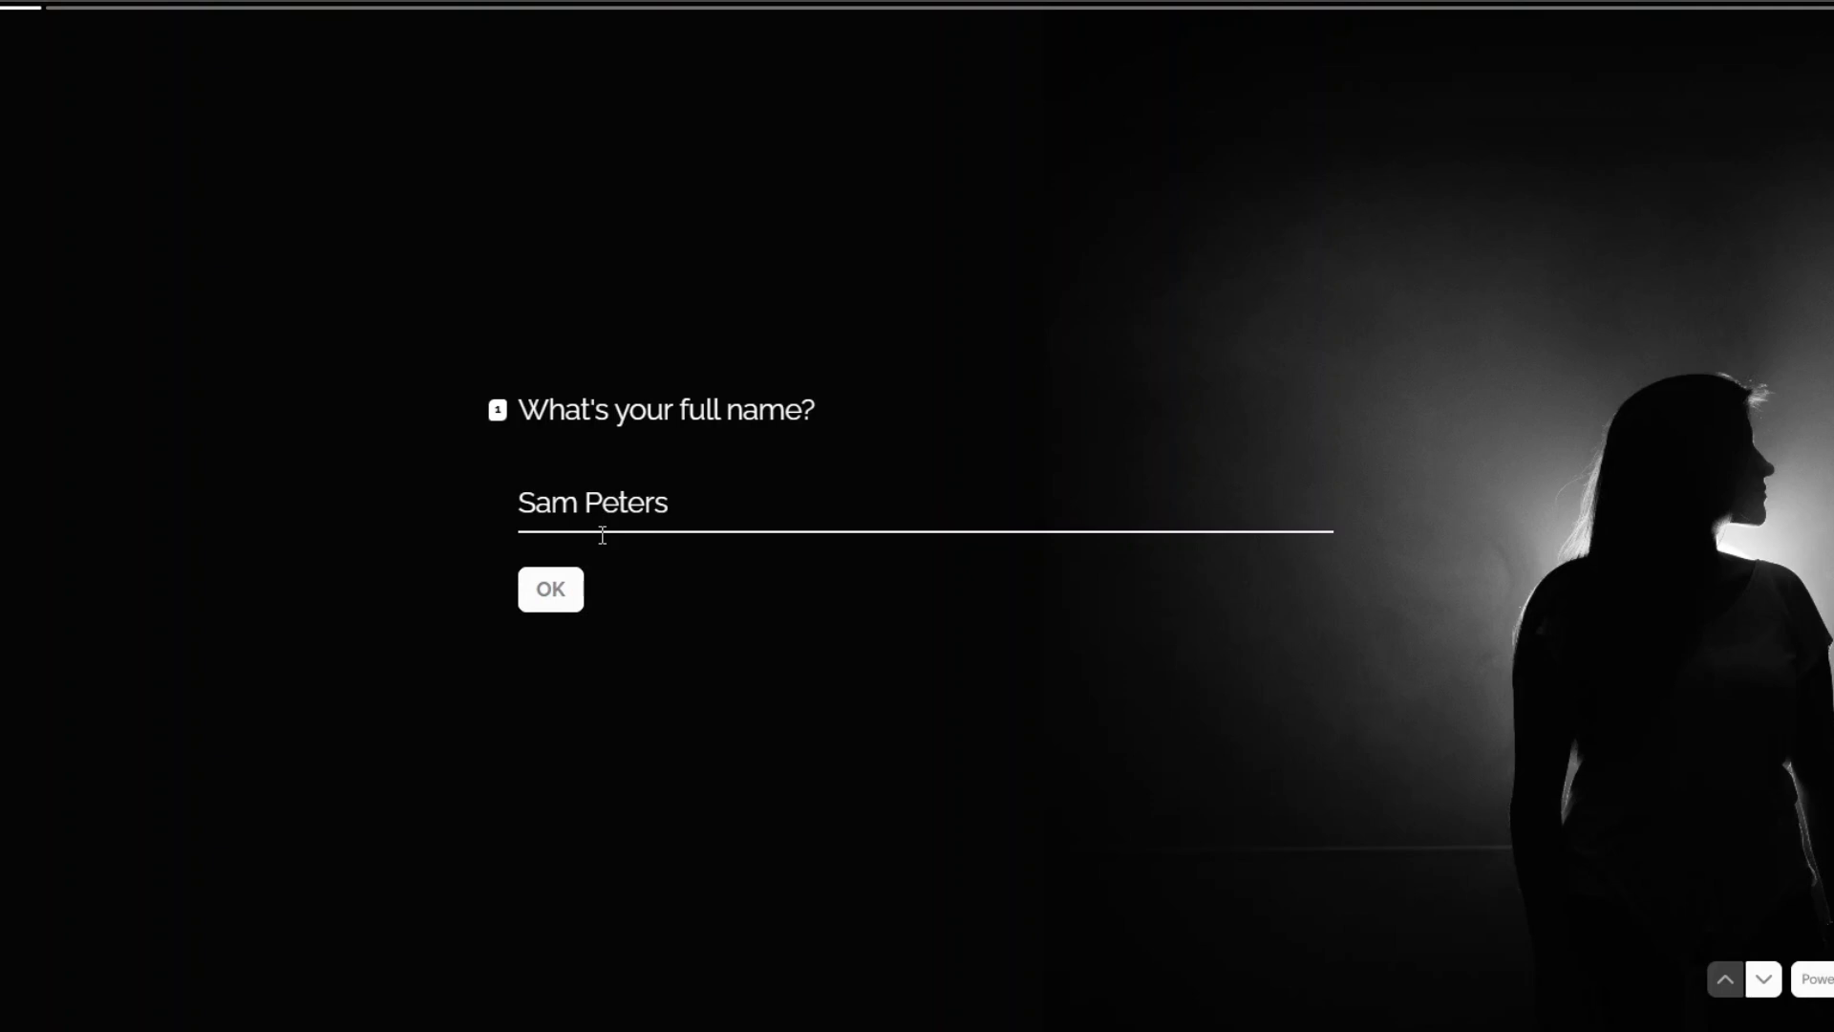
click(535, 596)
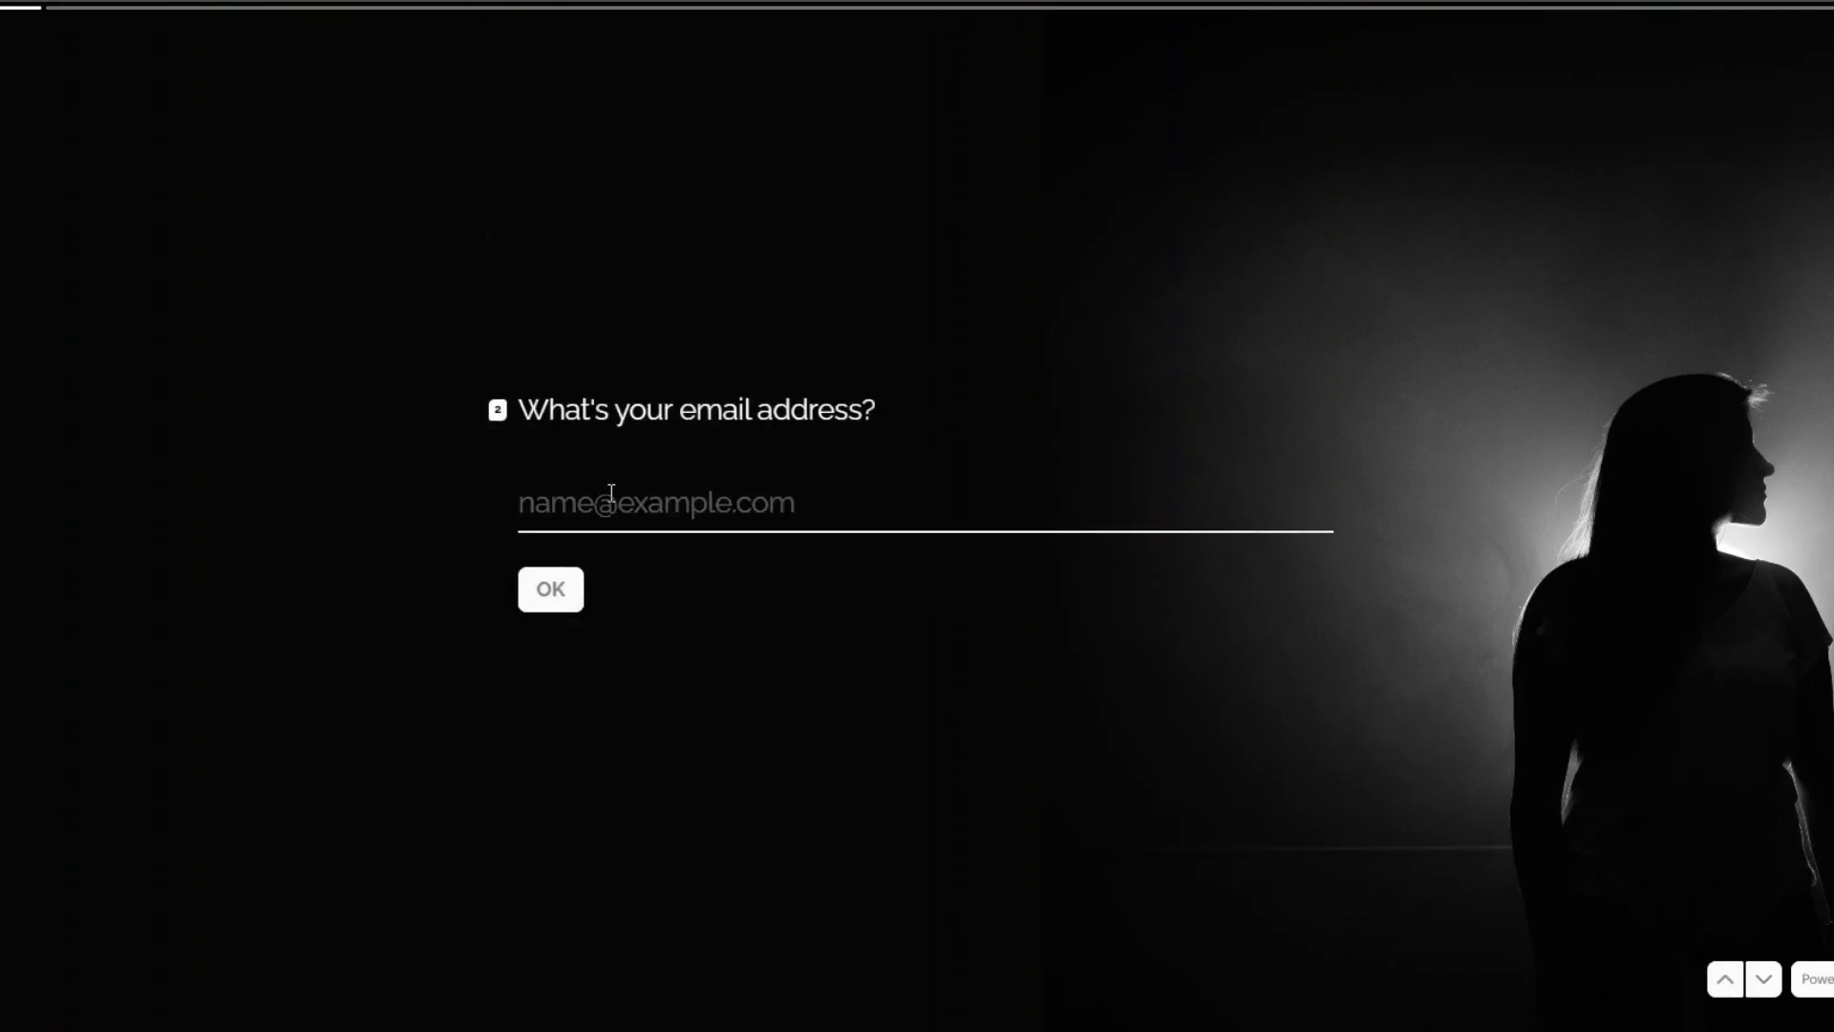
text(sam)
click(602, 568)
click(580, 595)
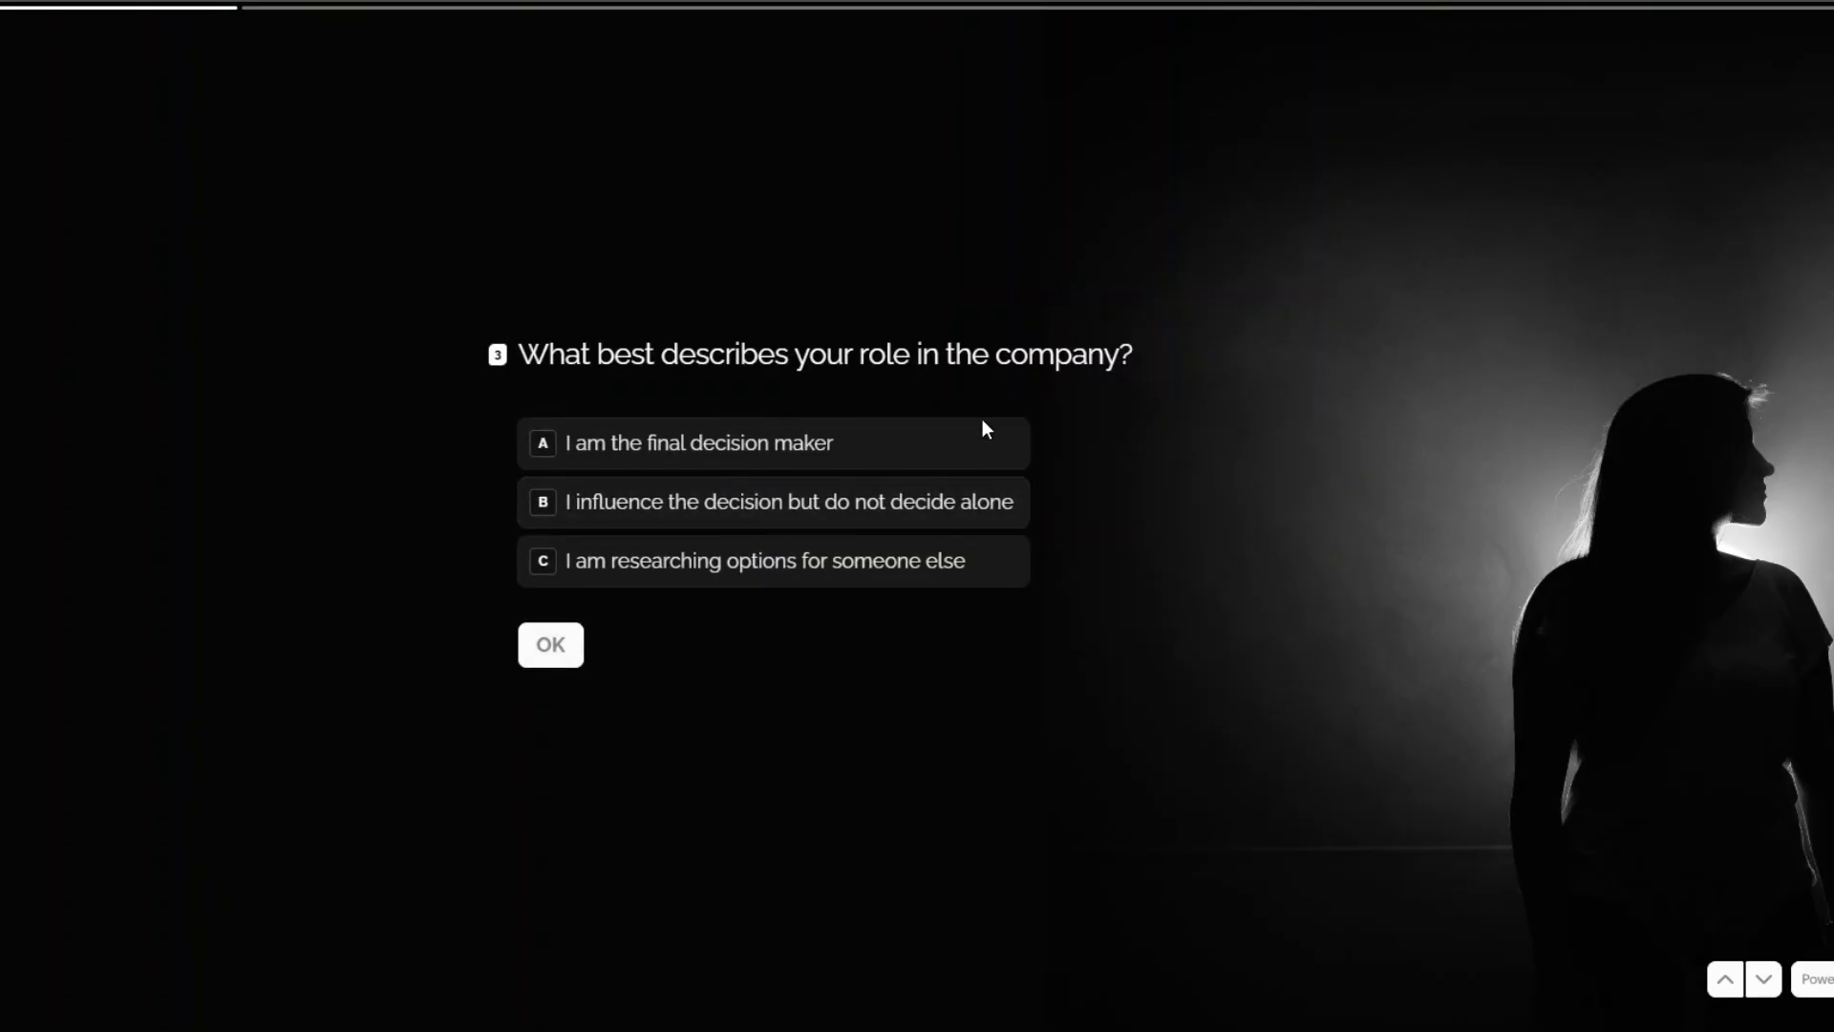
click(787, 574)
click(546, 655)
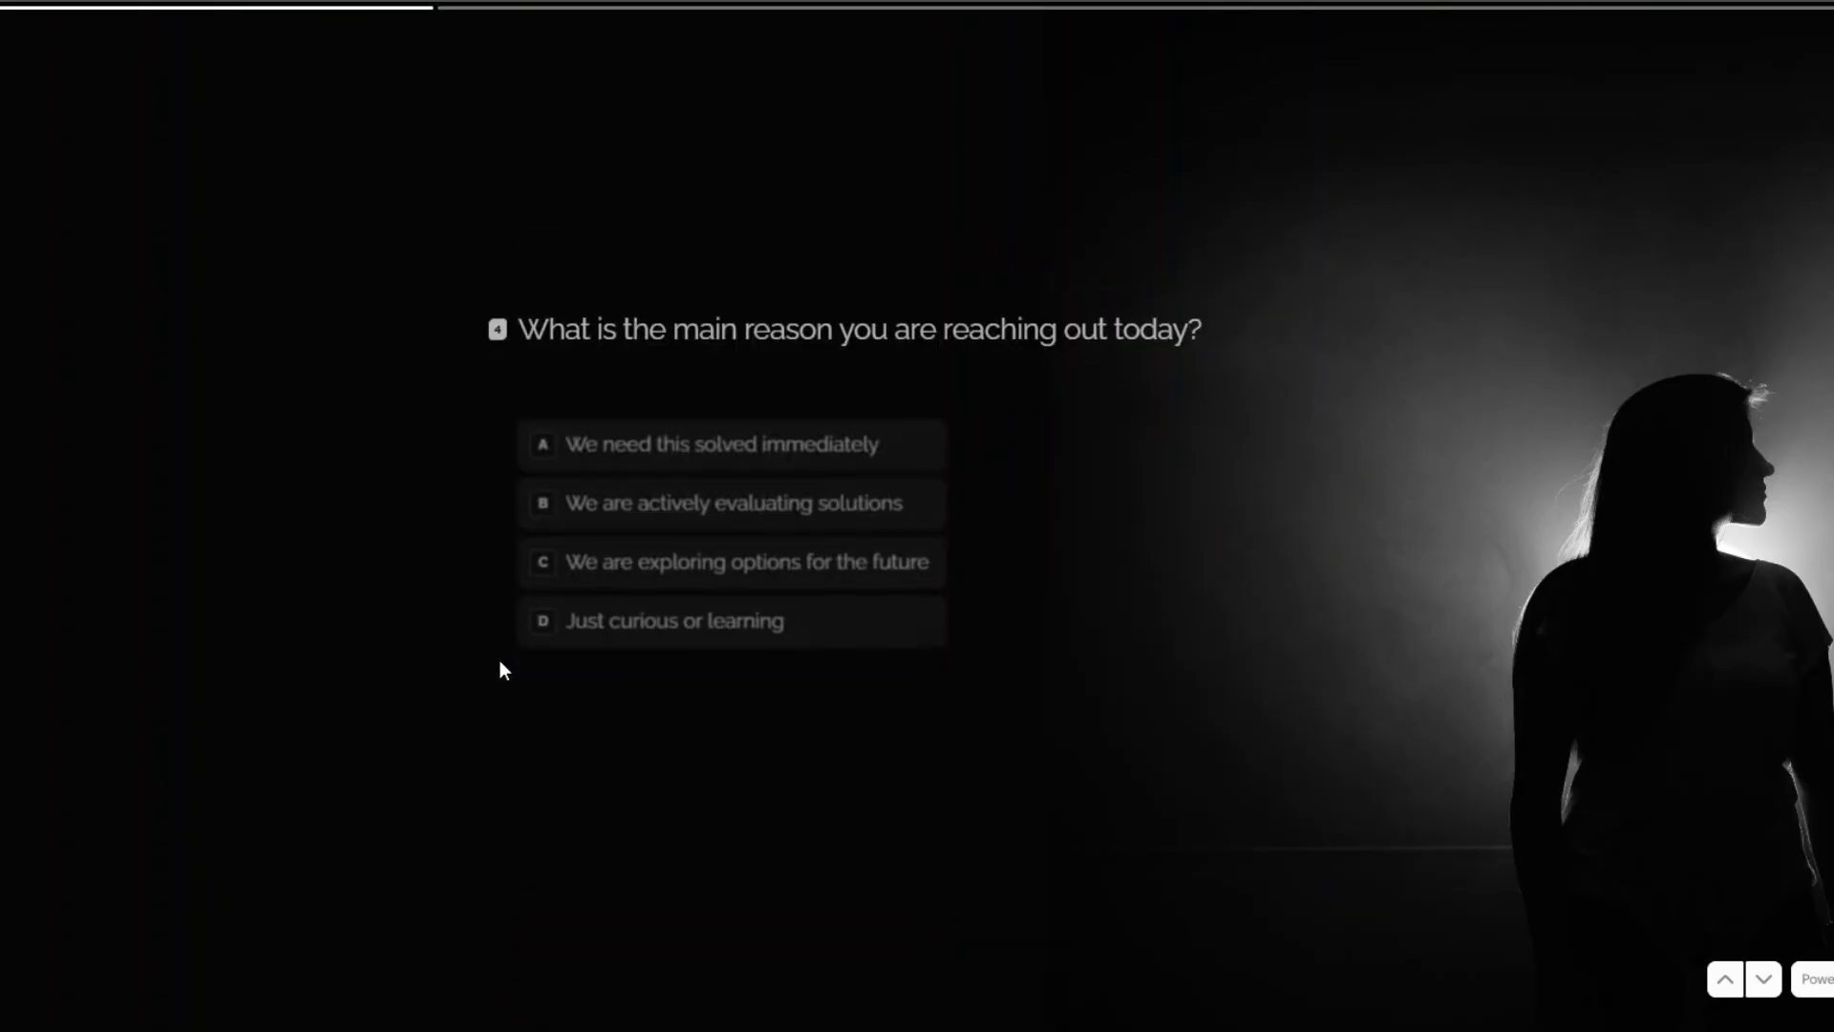
Answer Just curious, Not a problem yet, Later than 3 months, no budget, Just me, then submit.
click(697, 597)
click(543, 685)
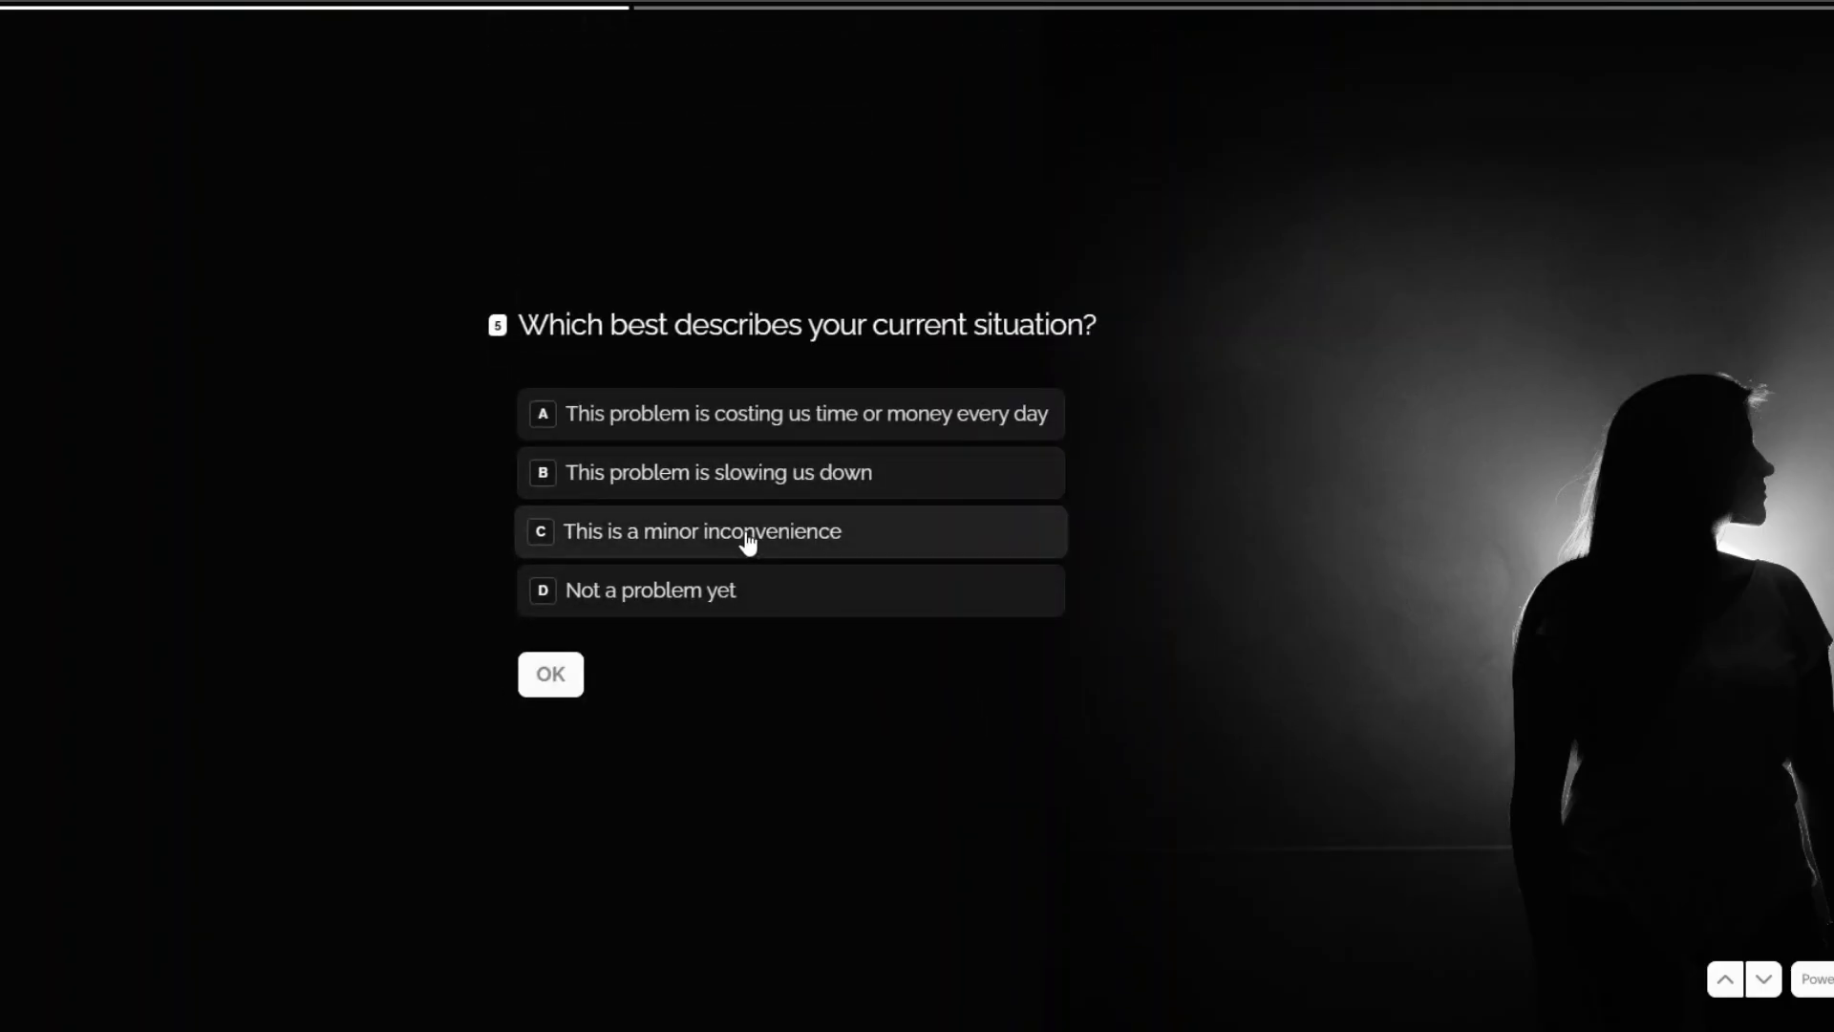
click(674, 589)
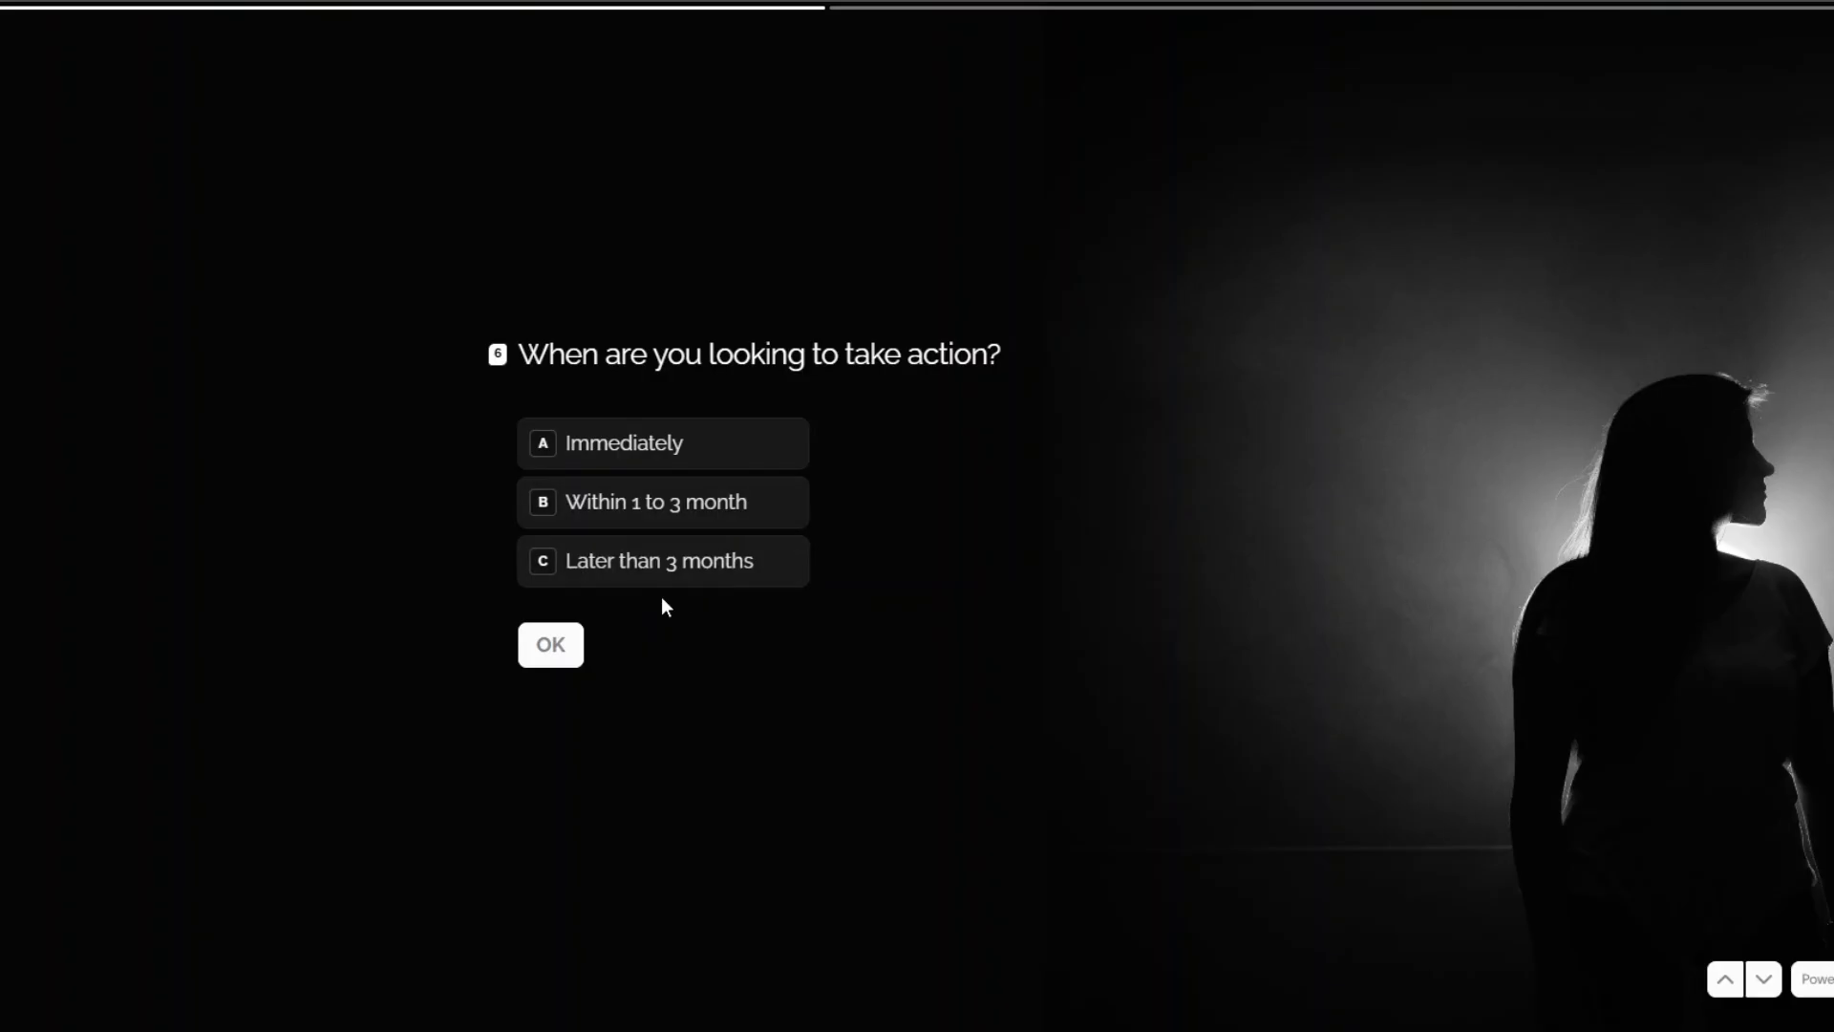
click(653, 559)
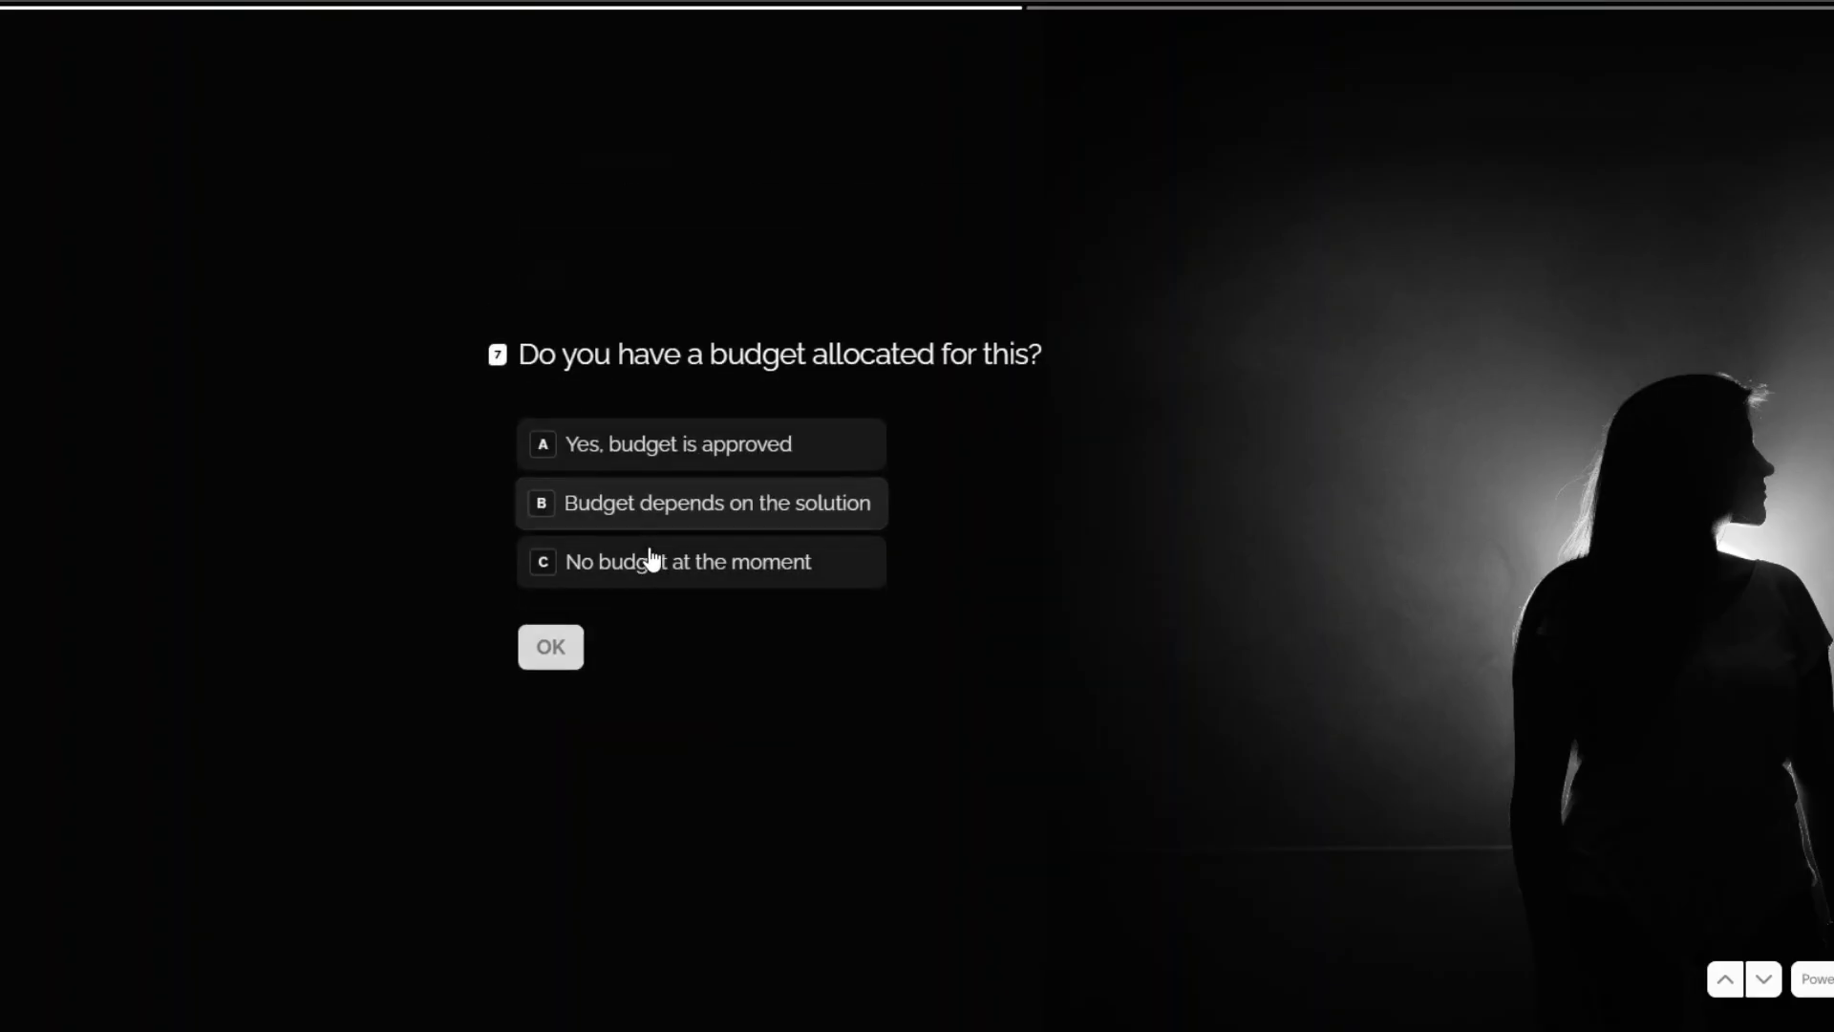
click(668, 571)
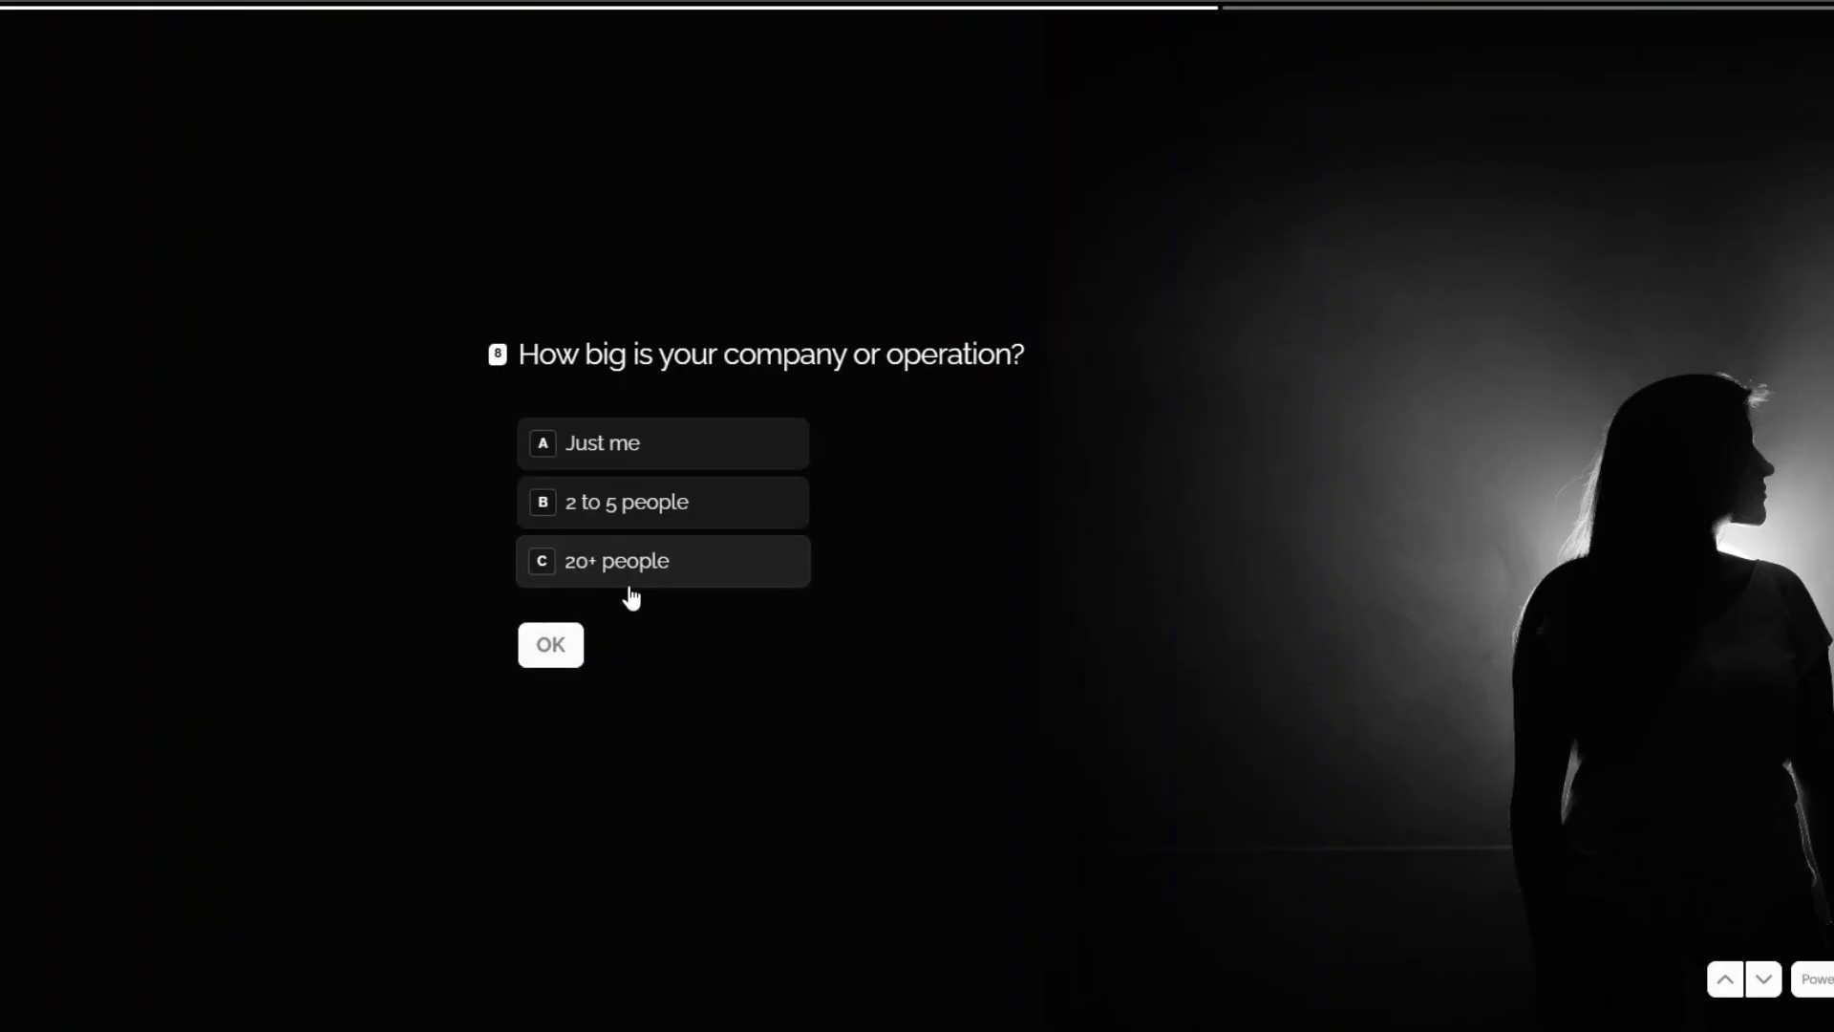
click(629, 449)
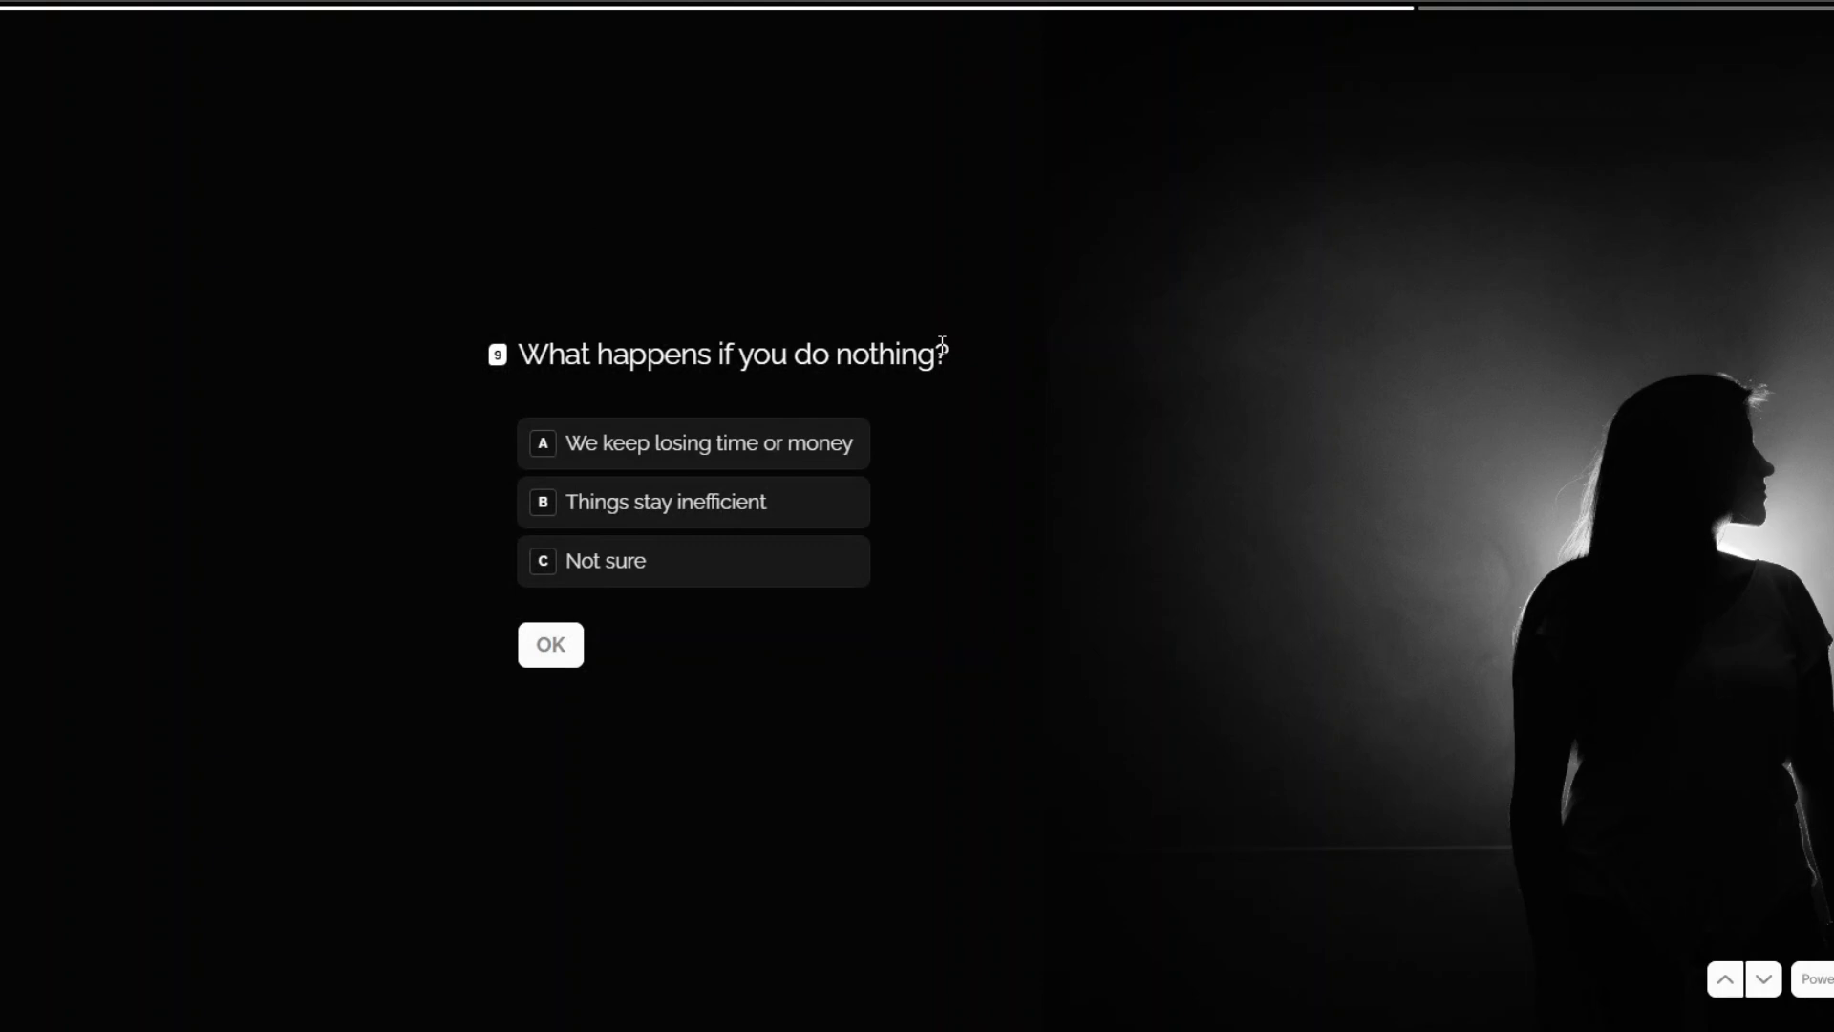
click(612, 571)
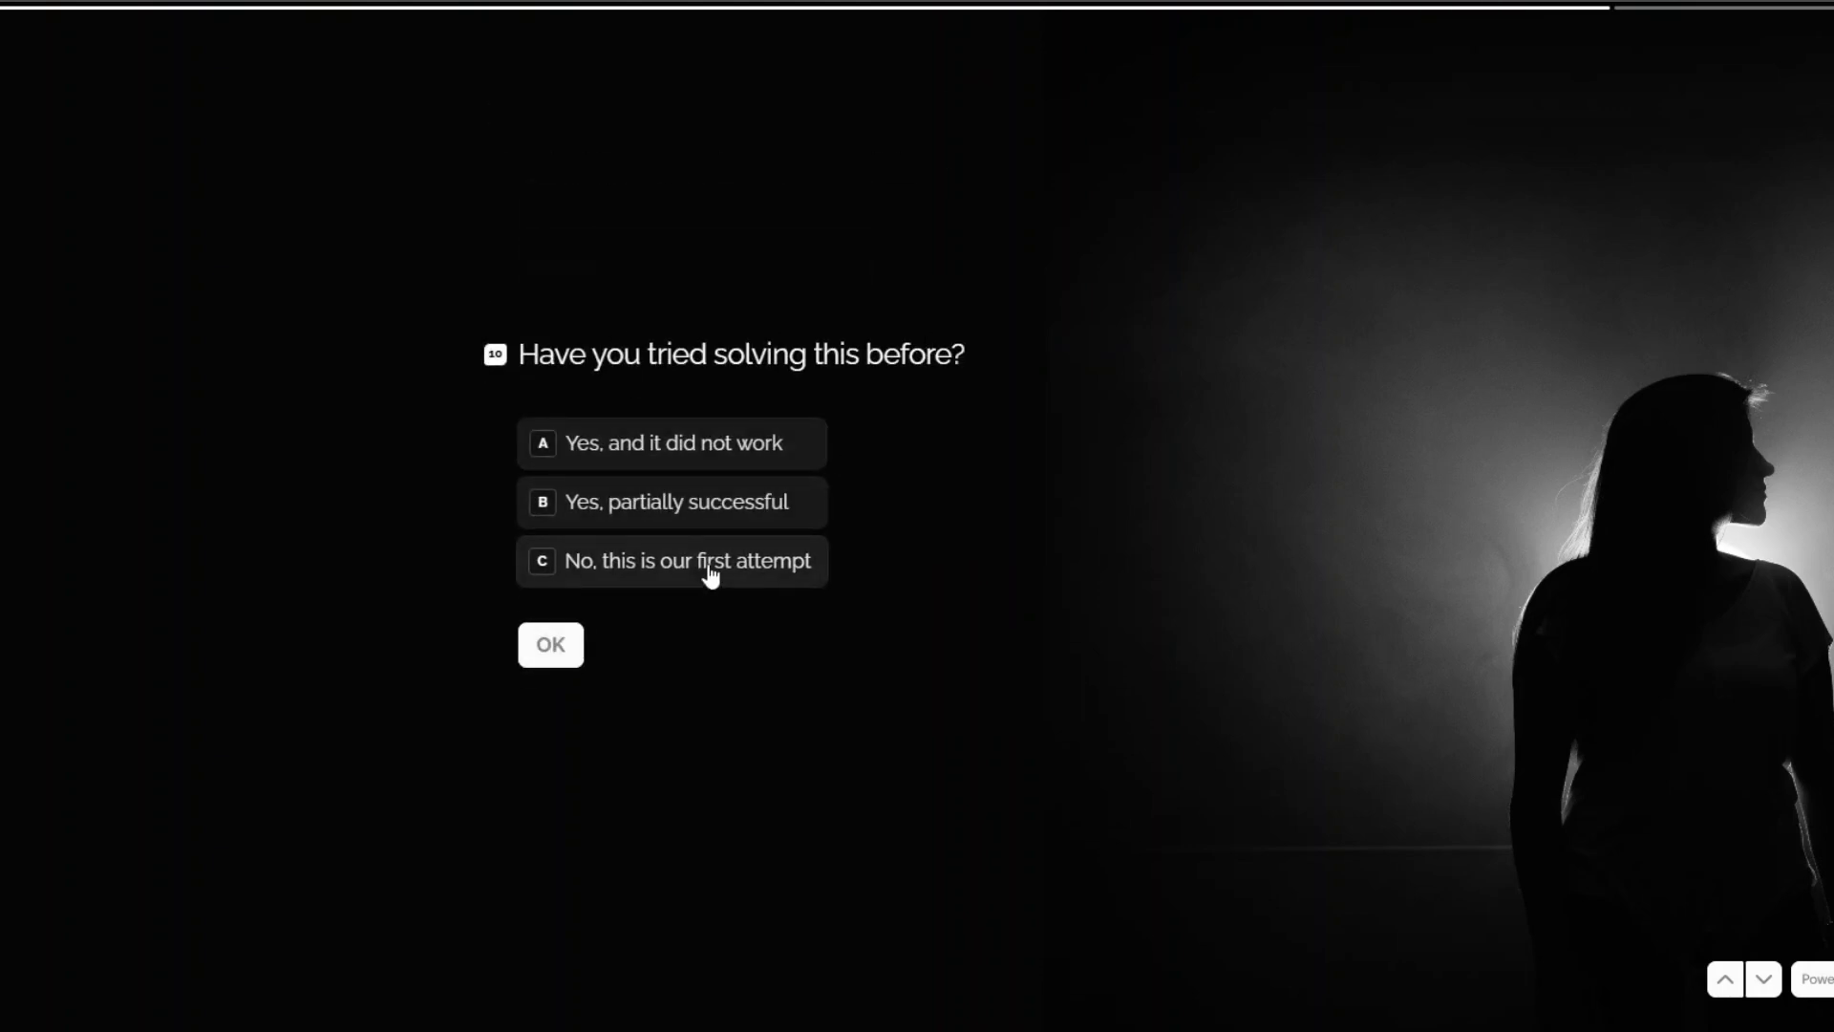
click(632, 583)
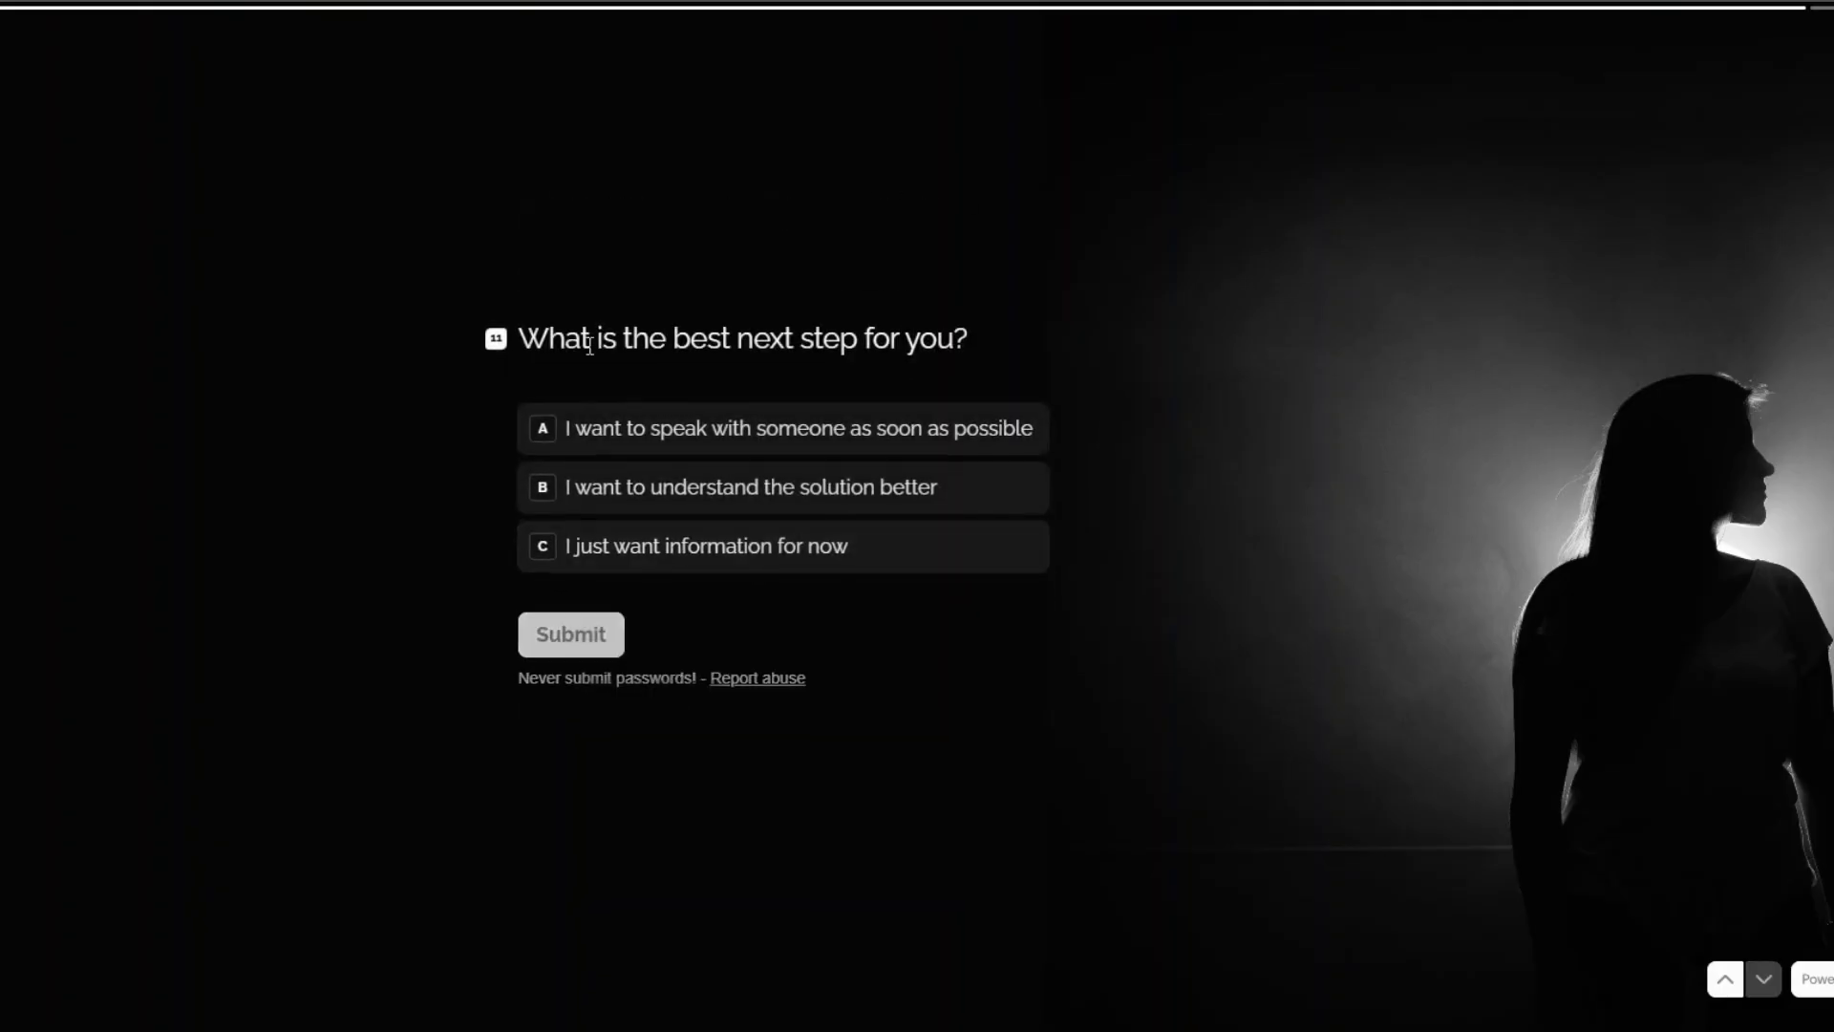
click(668, 553)
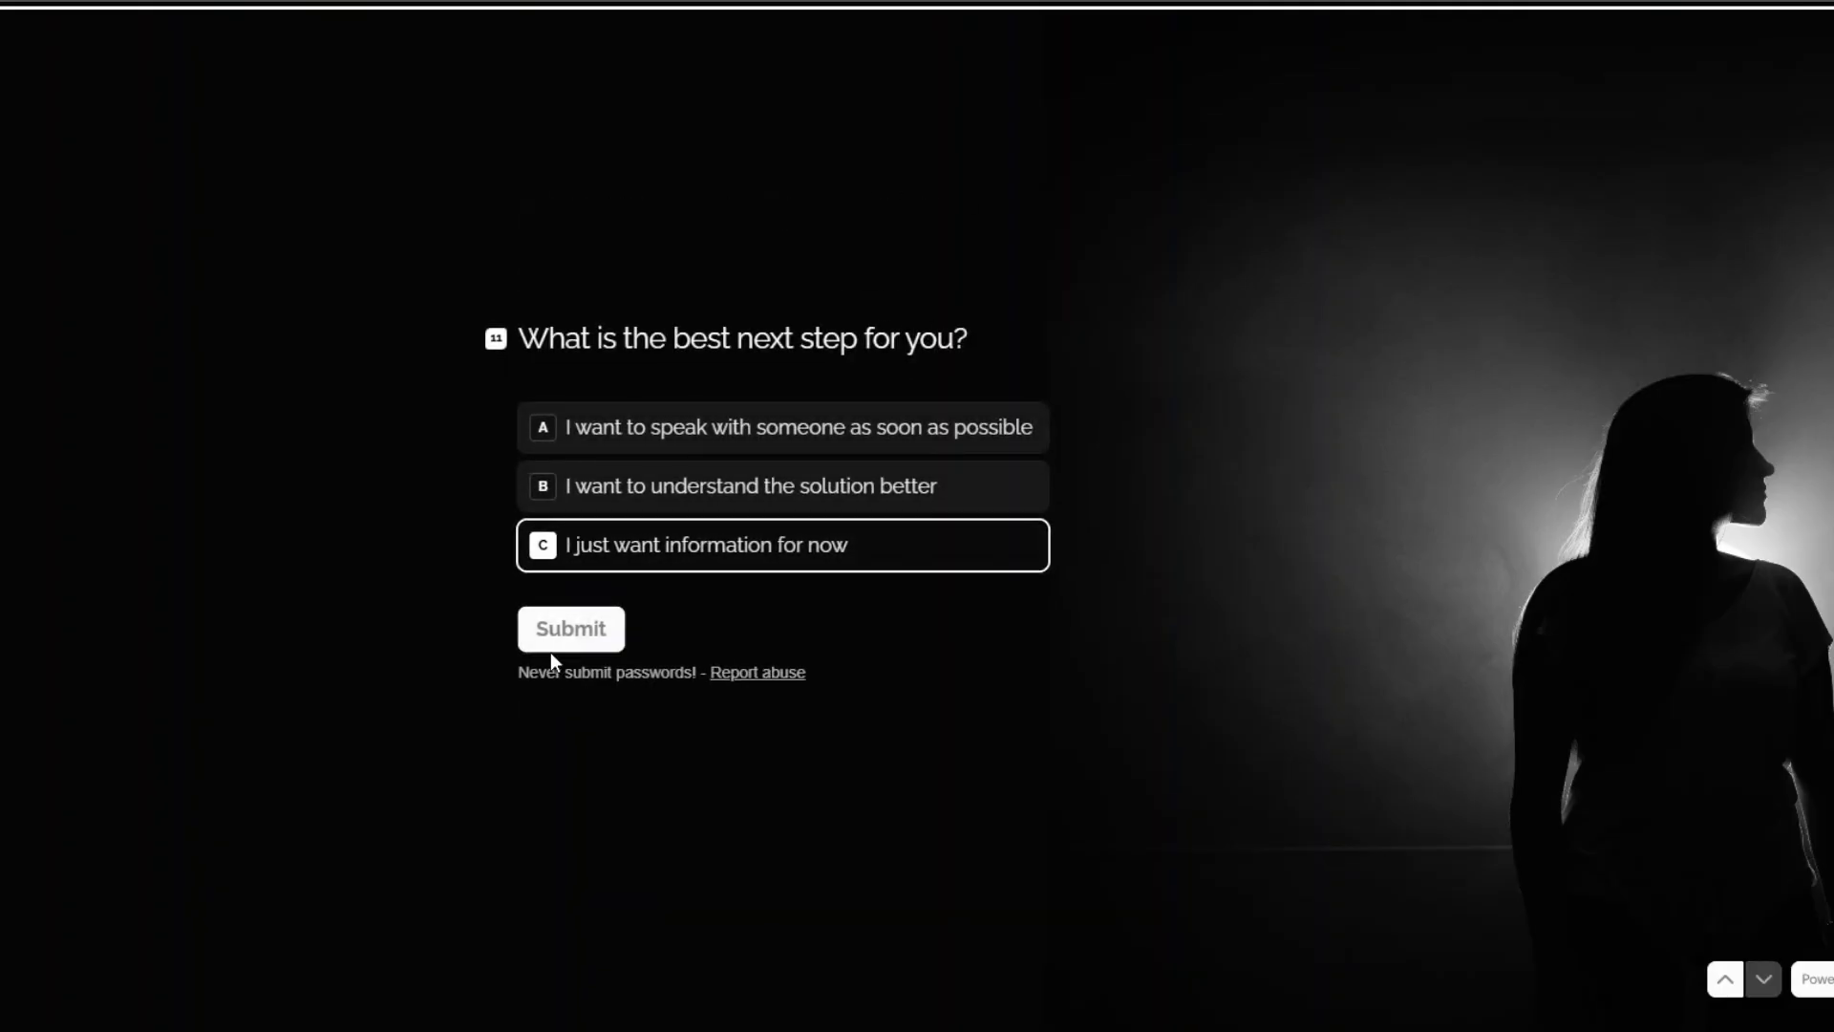
click(563, 630)
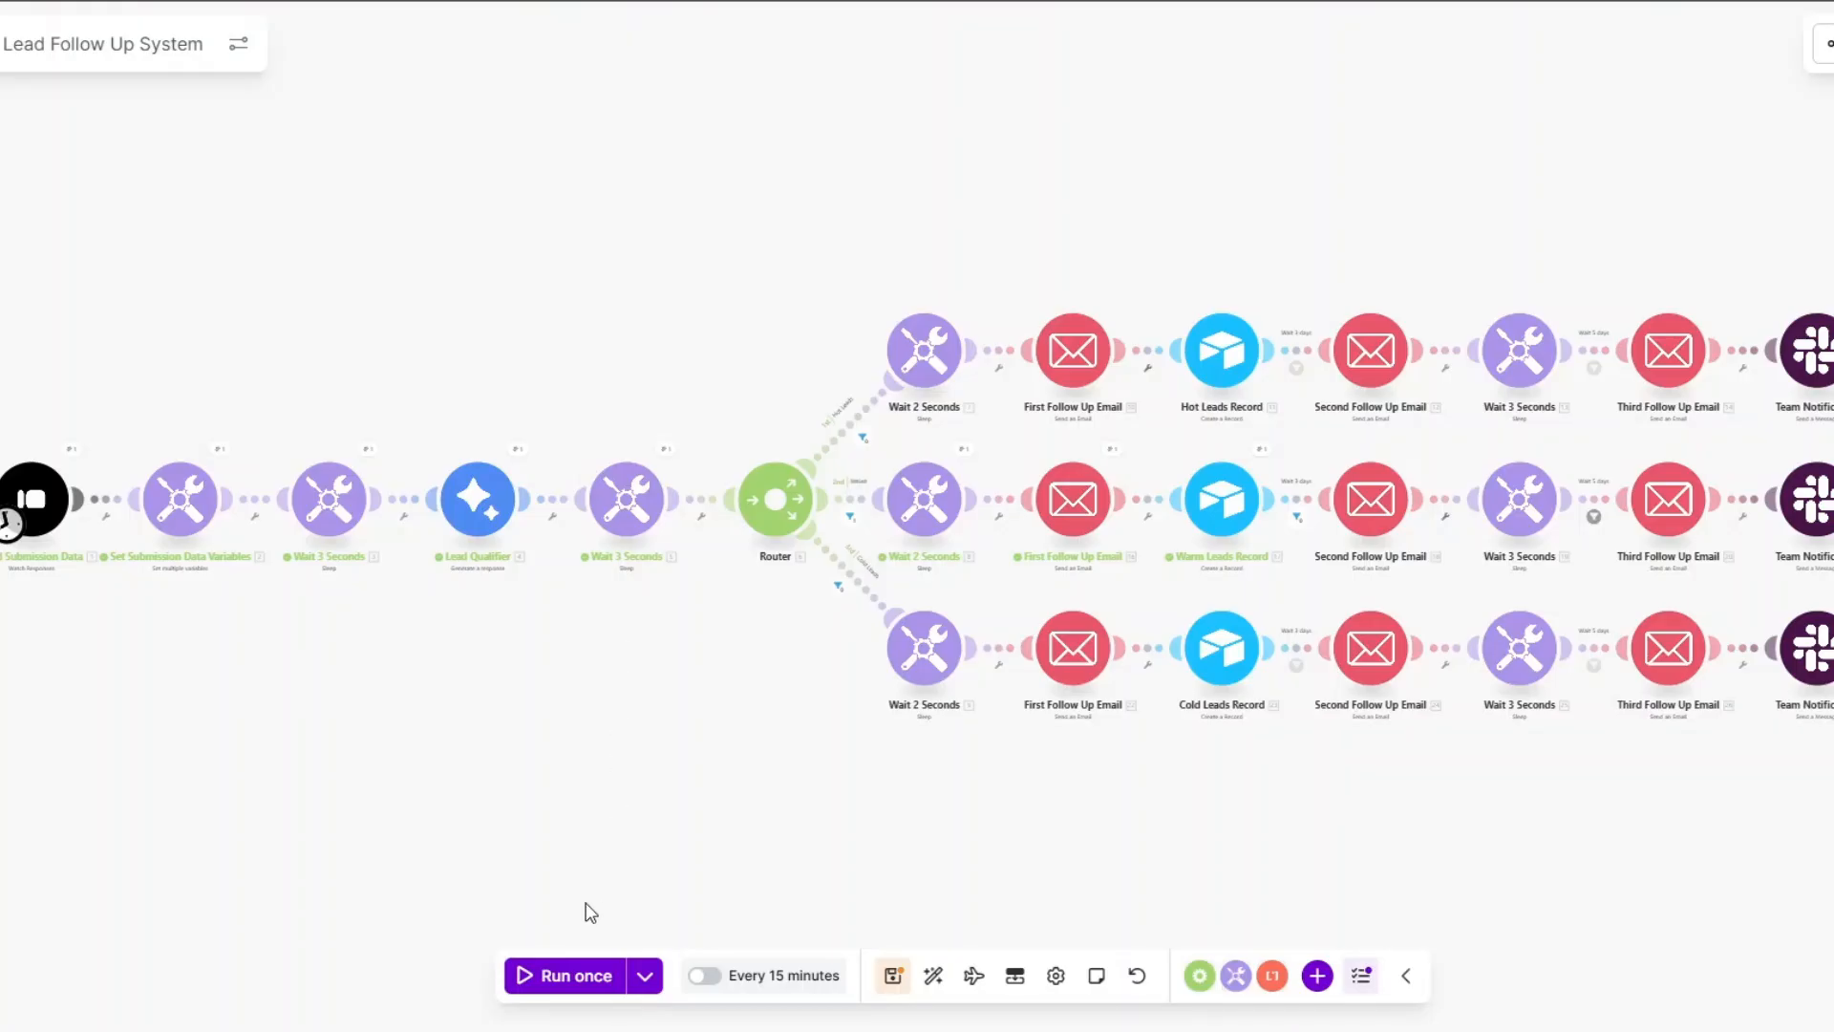
Run the scenario once and inspect the Typeform submission's mapped answers.
click(583, 973)
drag(489, 815, 482, 815)
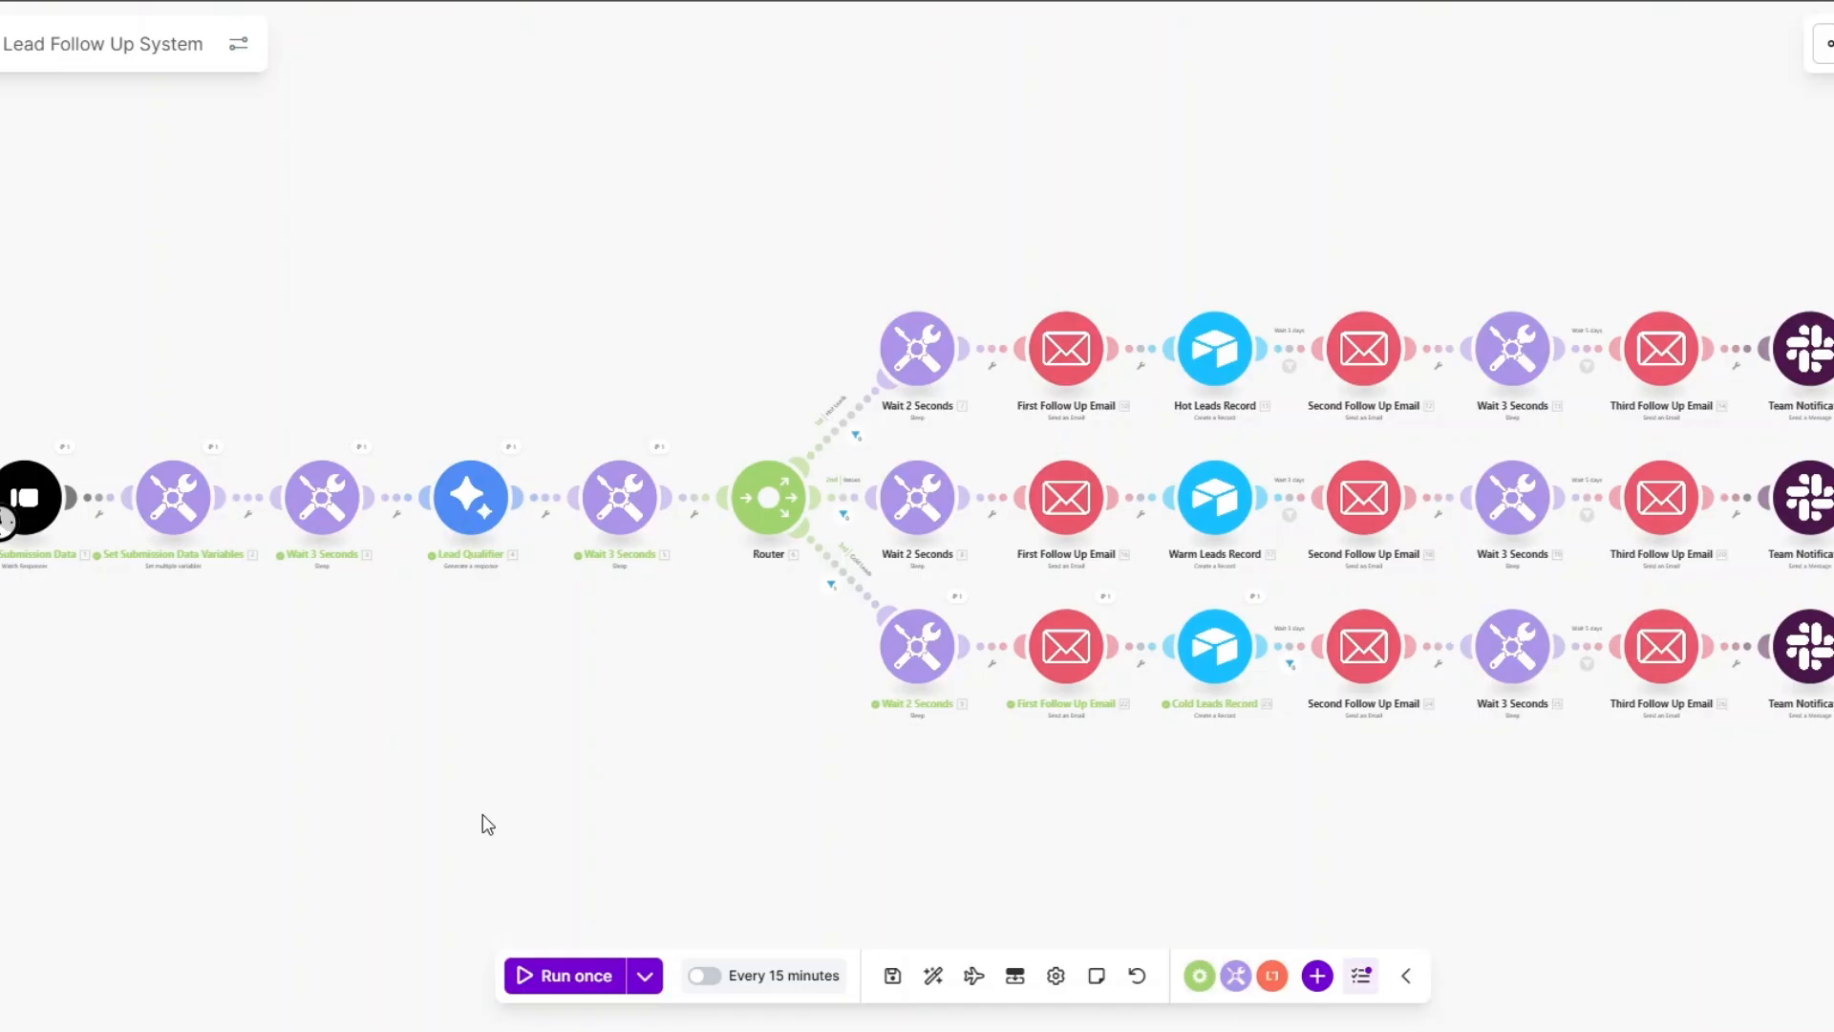
click(73, 453)
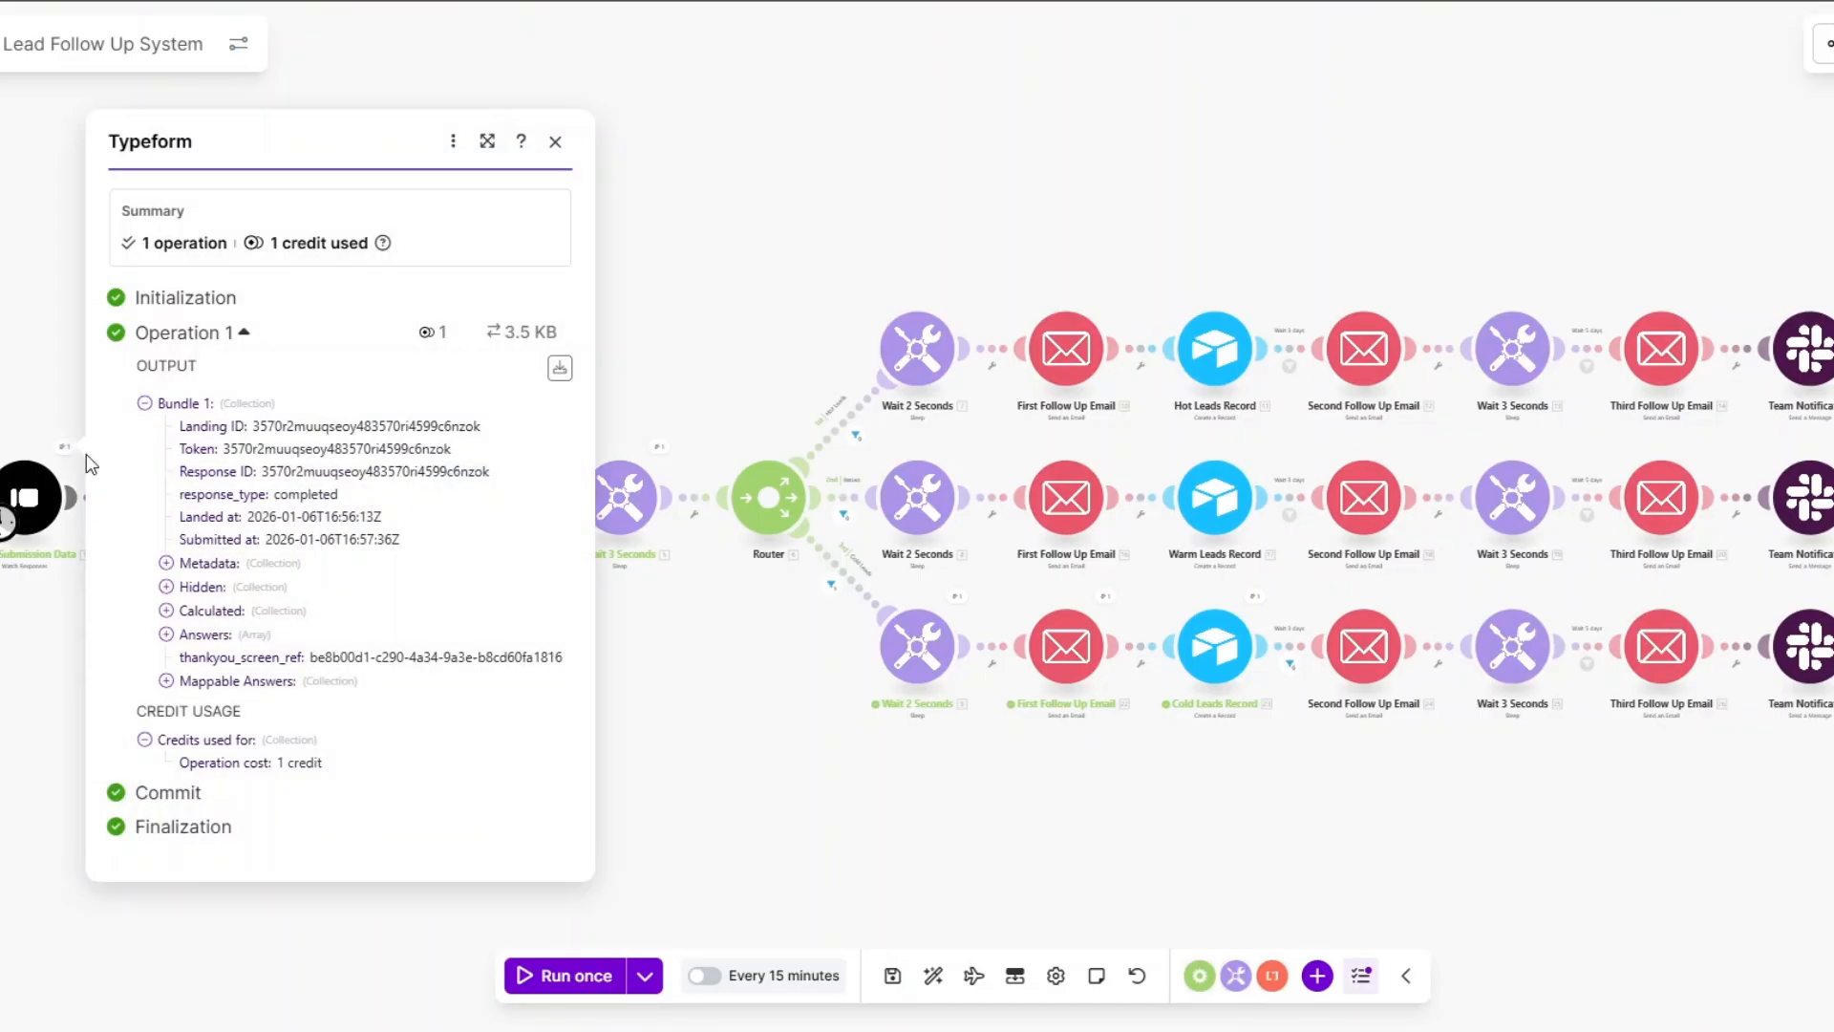
click(191, 686)
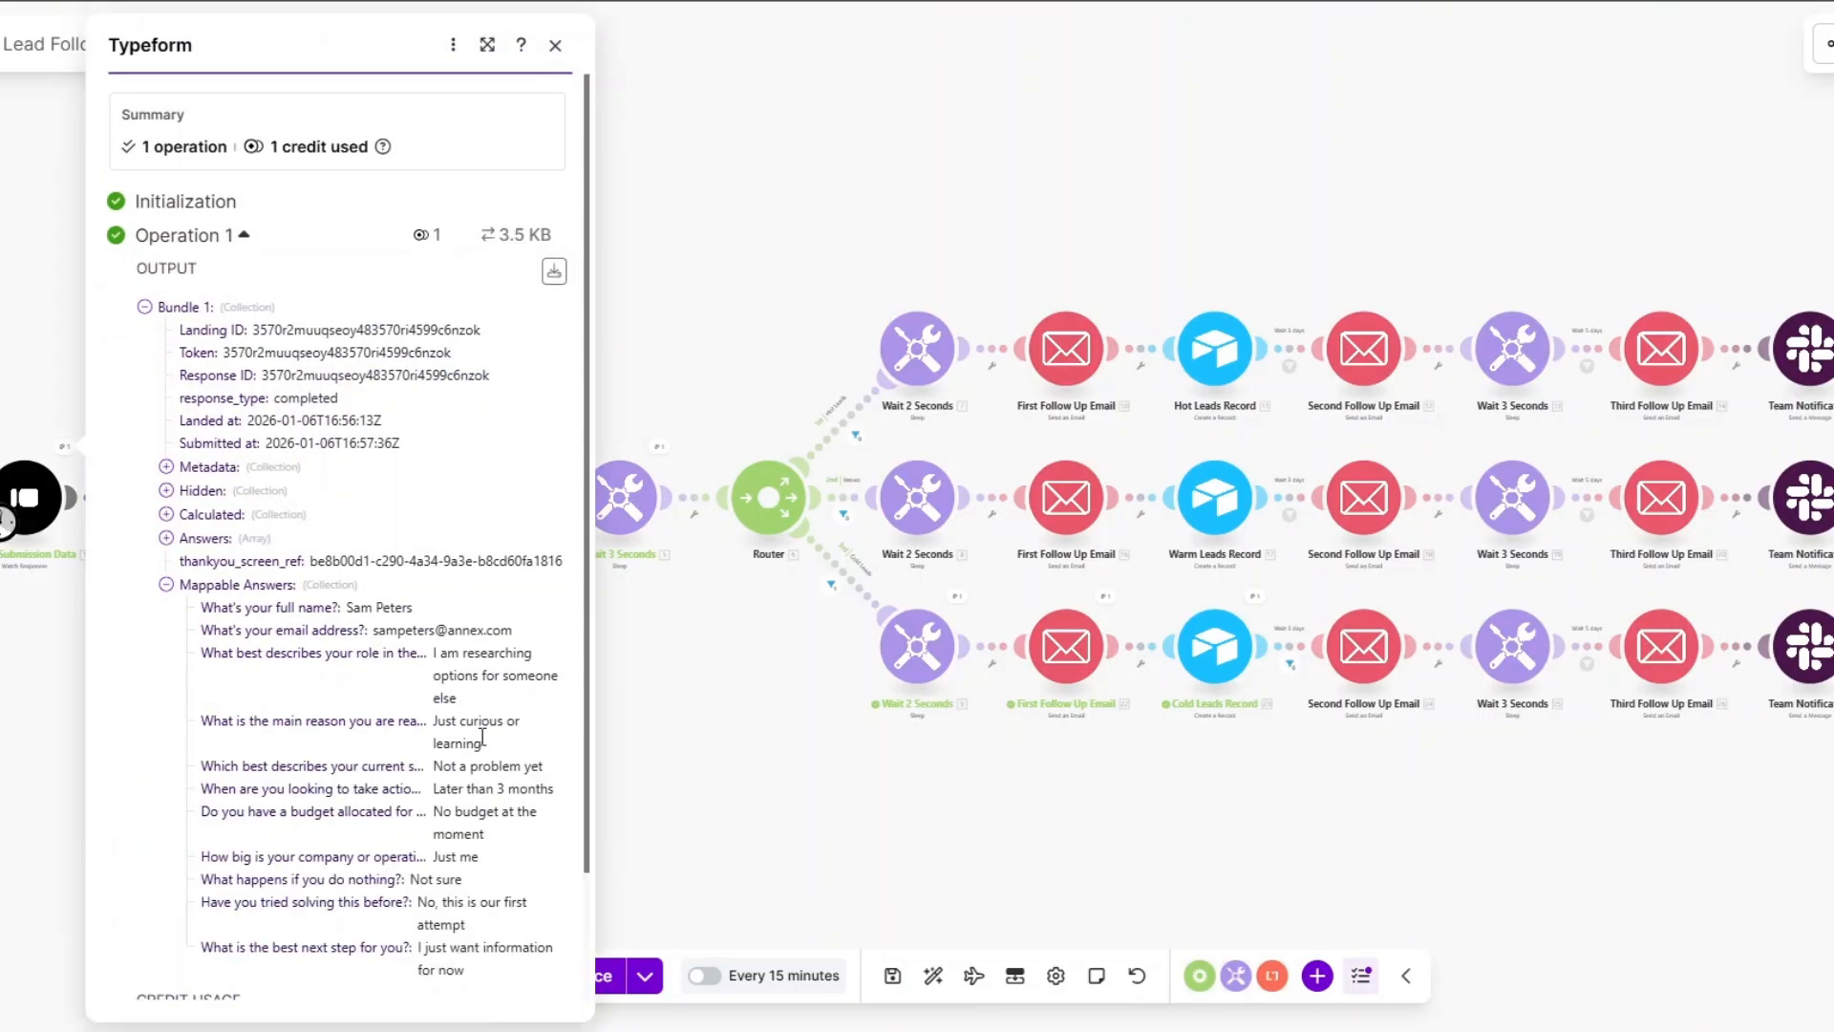
click(645, 691)
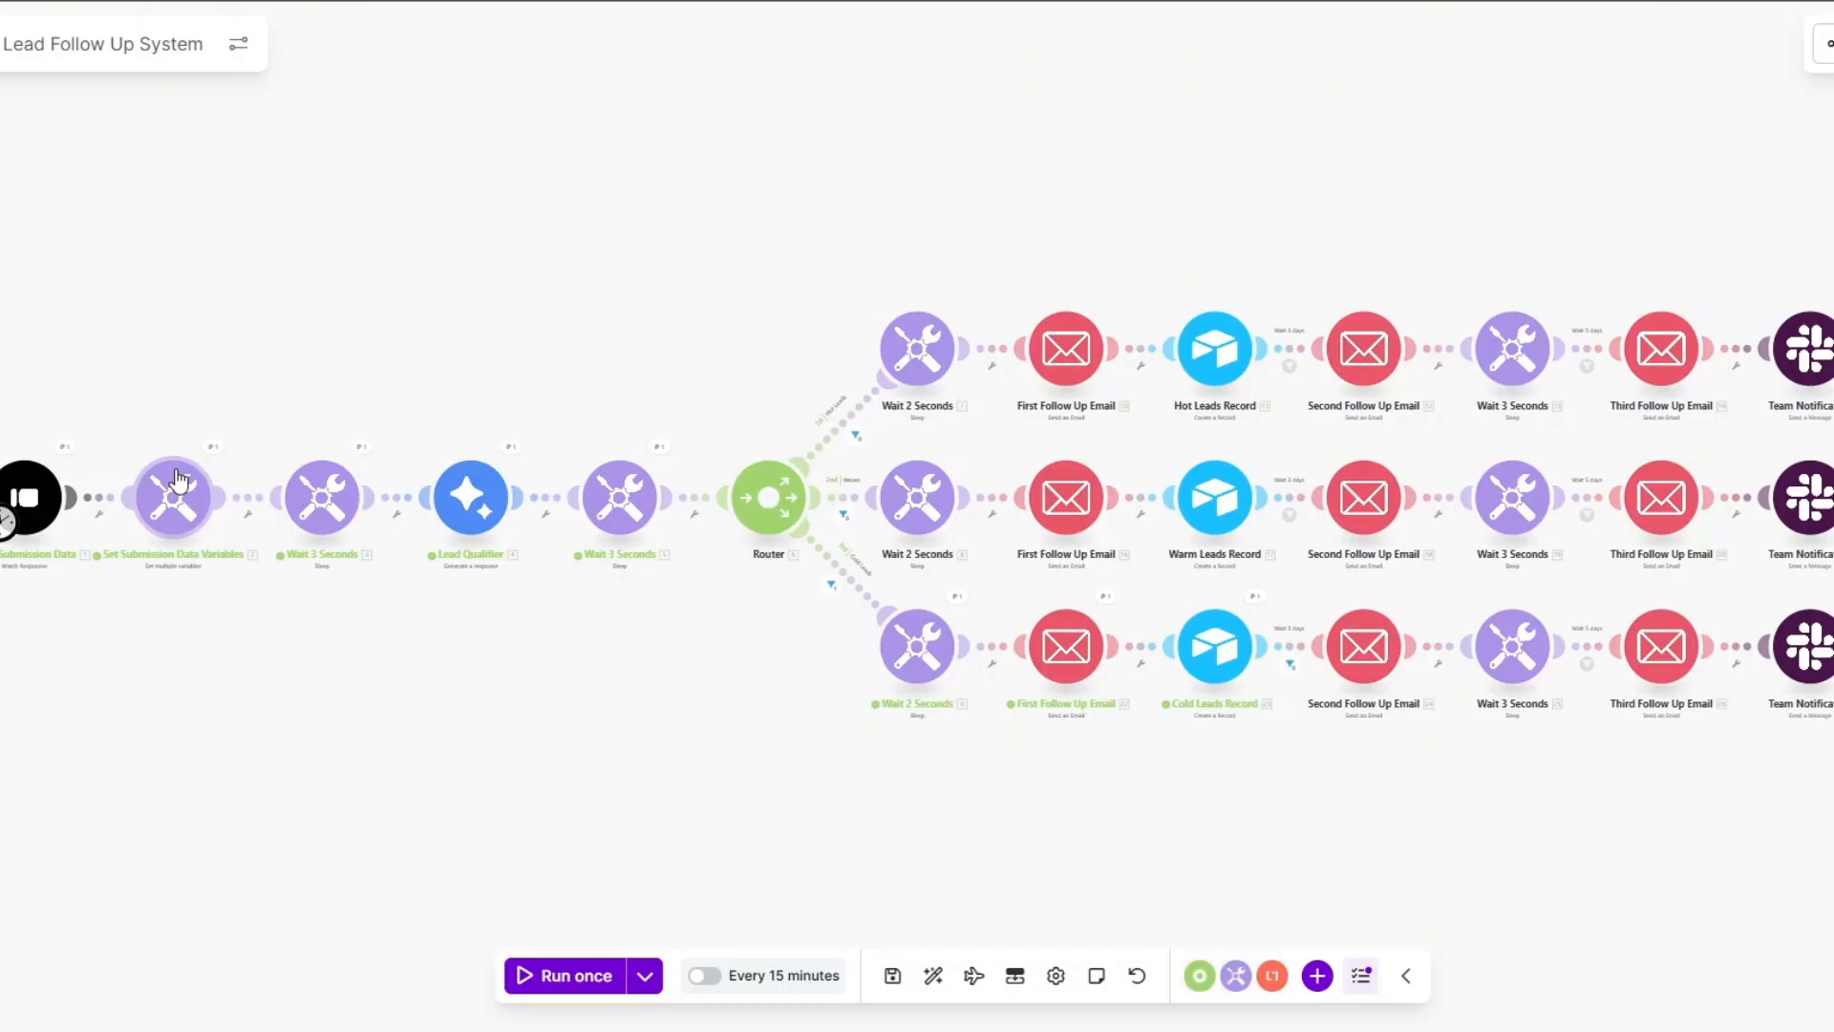
Verify Gemini qualified the lead as Cold and review the cold First Follow Up Email body.
click(511, 448)
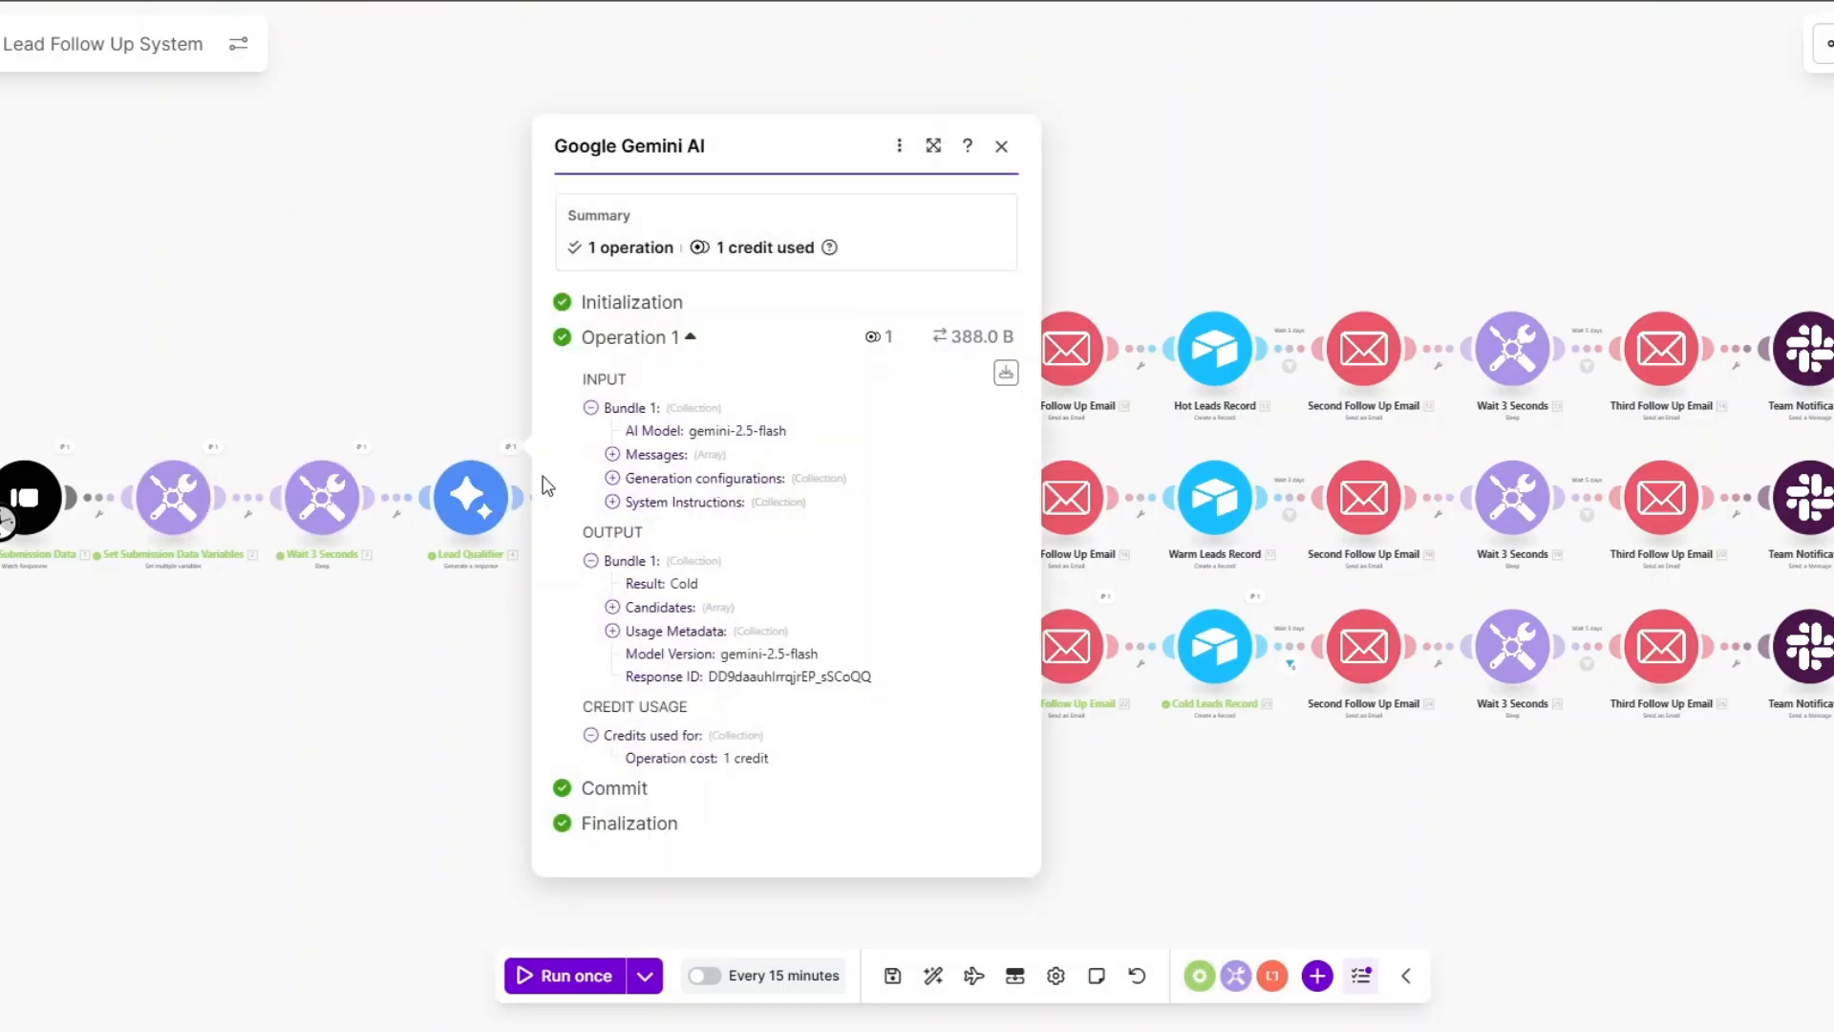
click(461, 638)
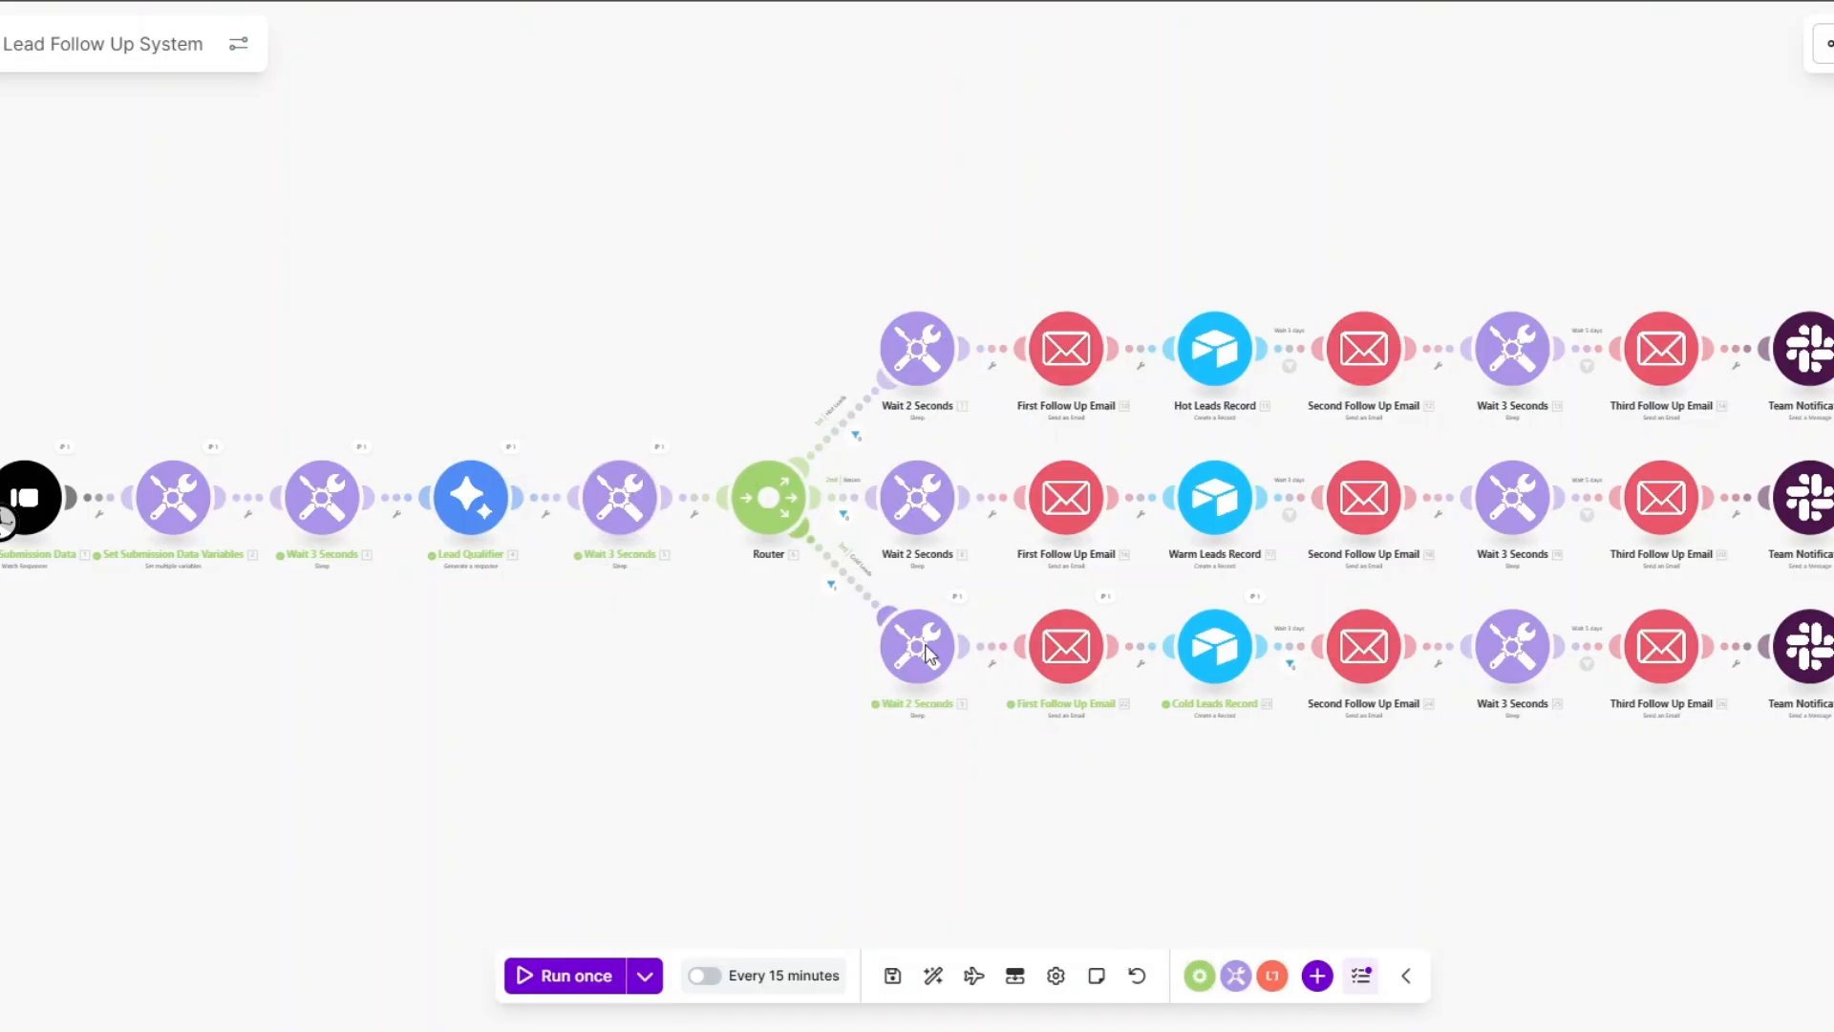
click(1098, 605)
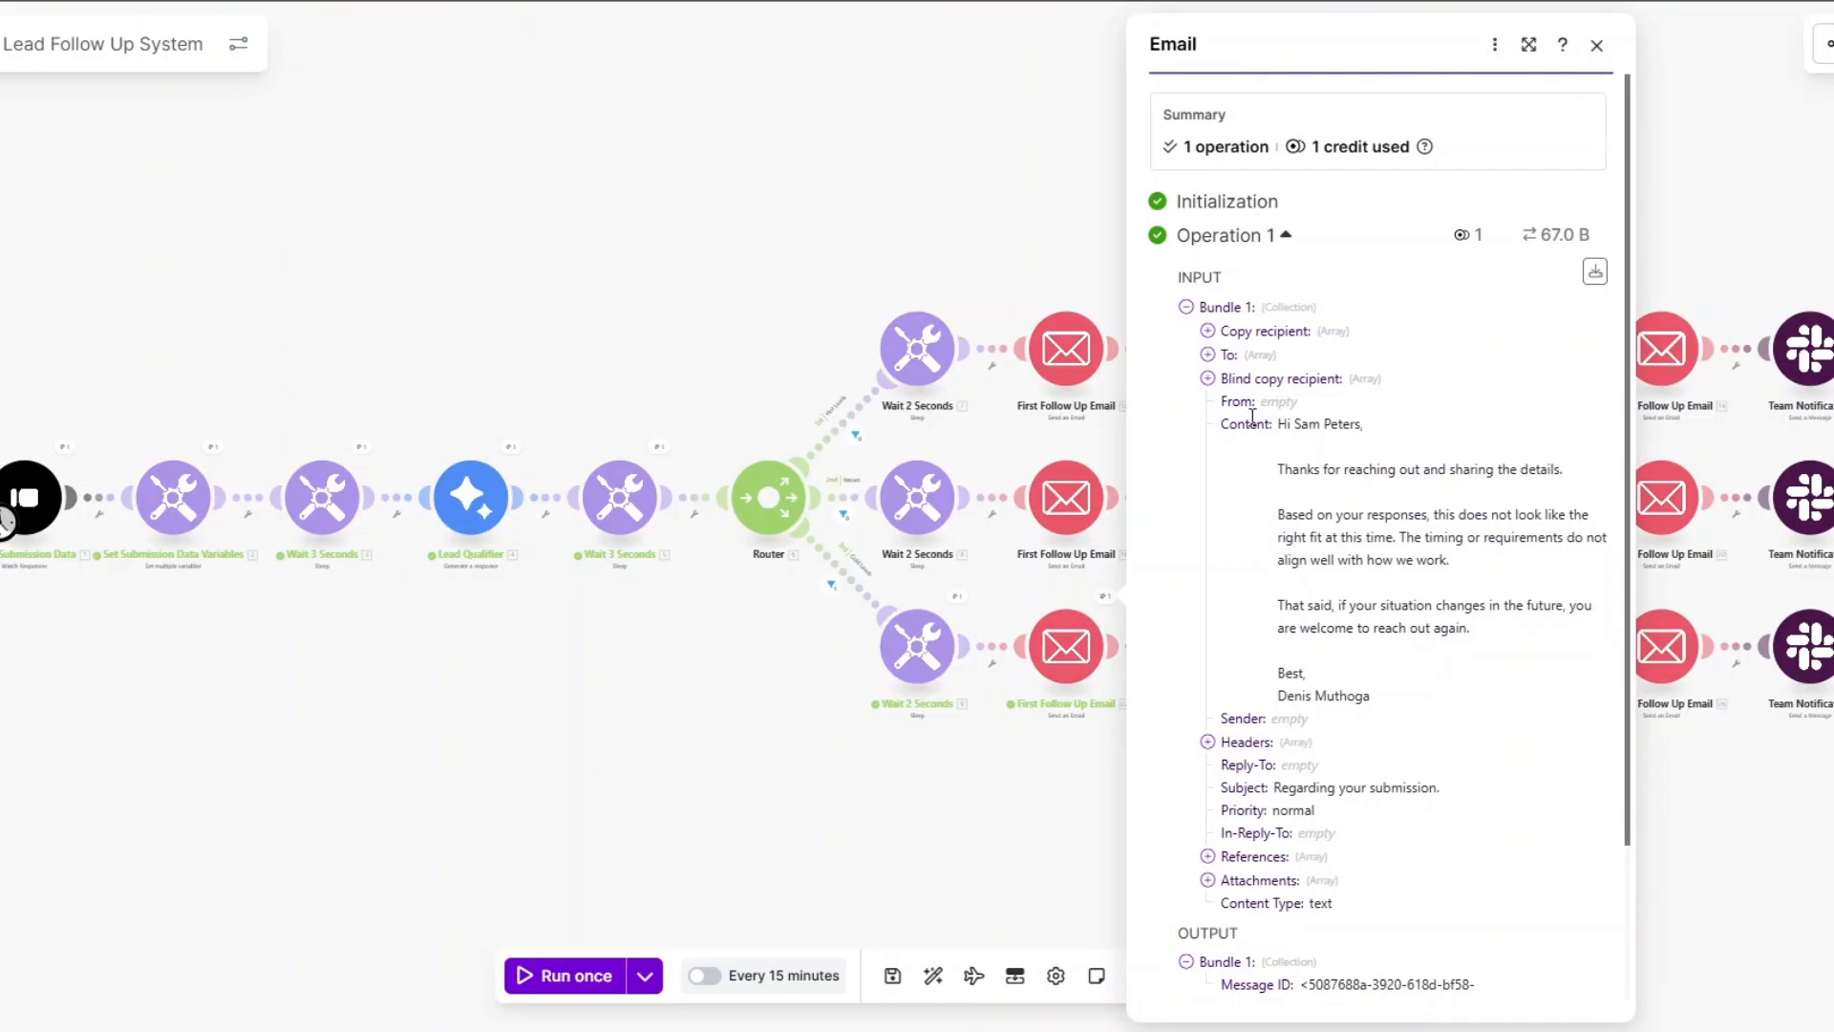
drag(1280, 423, 1401, 707)
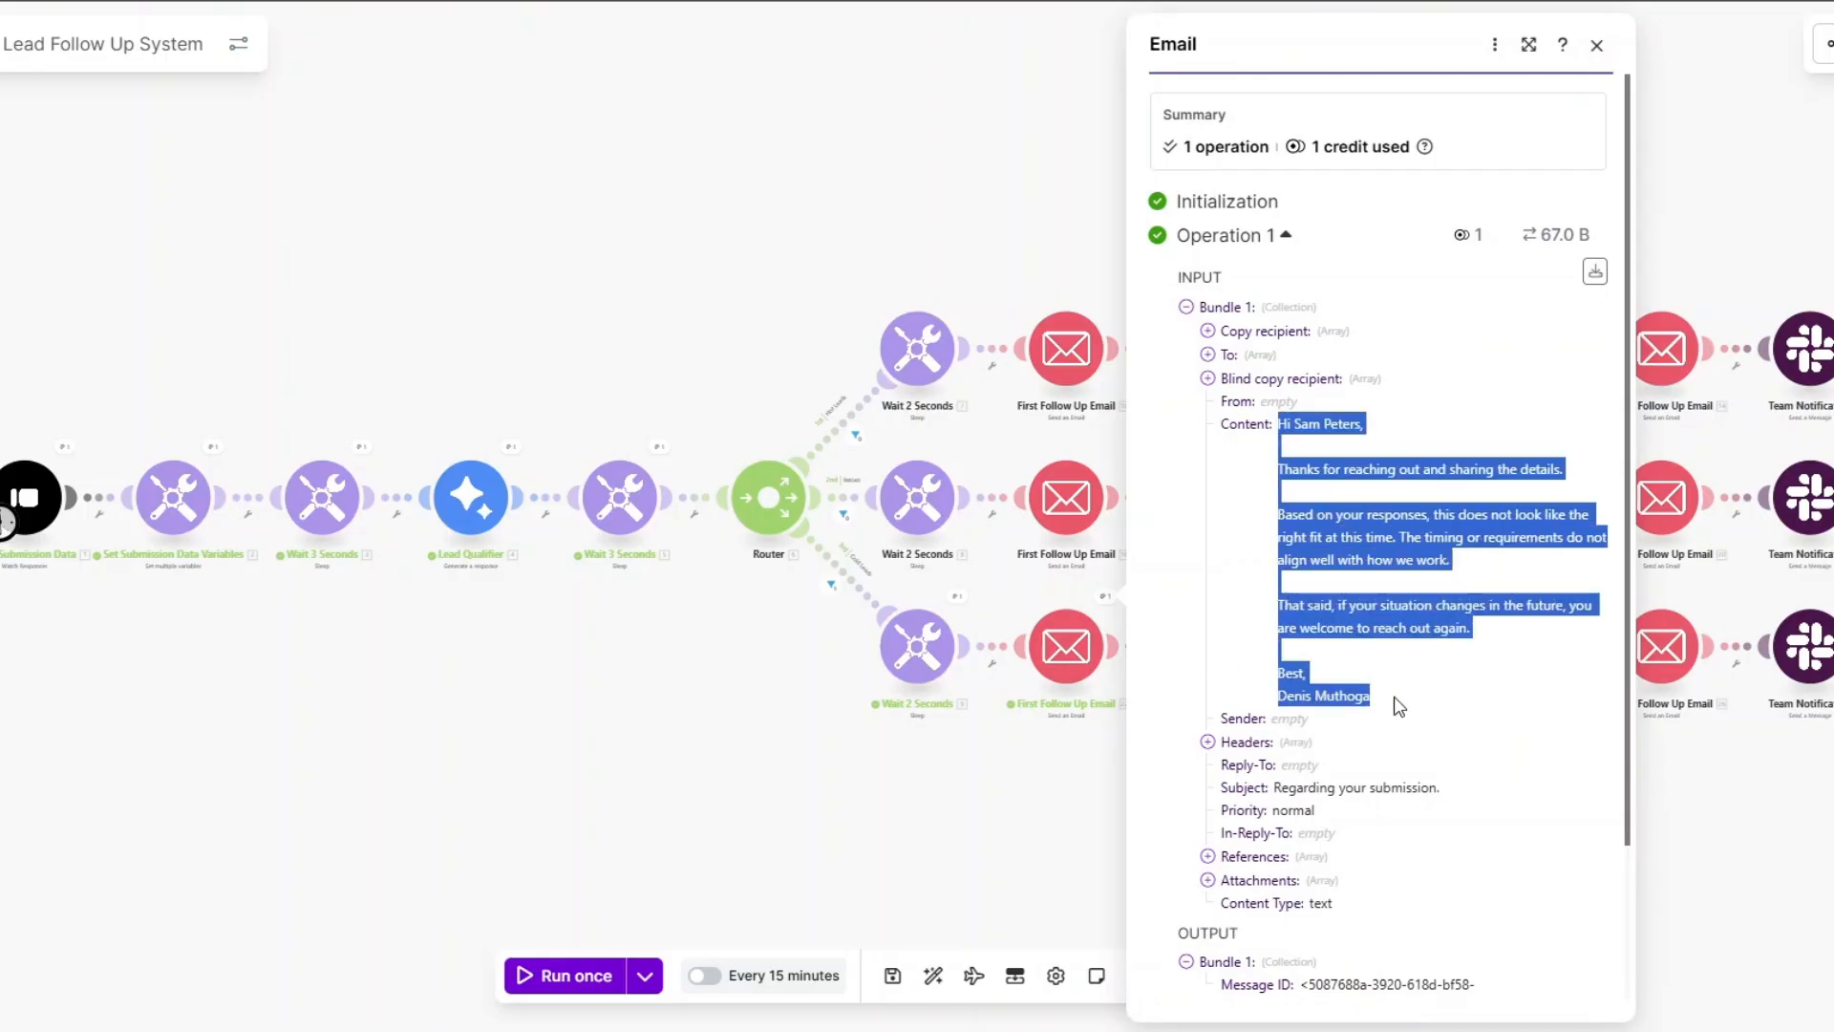
click(1046, 817)
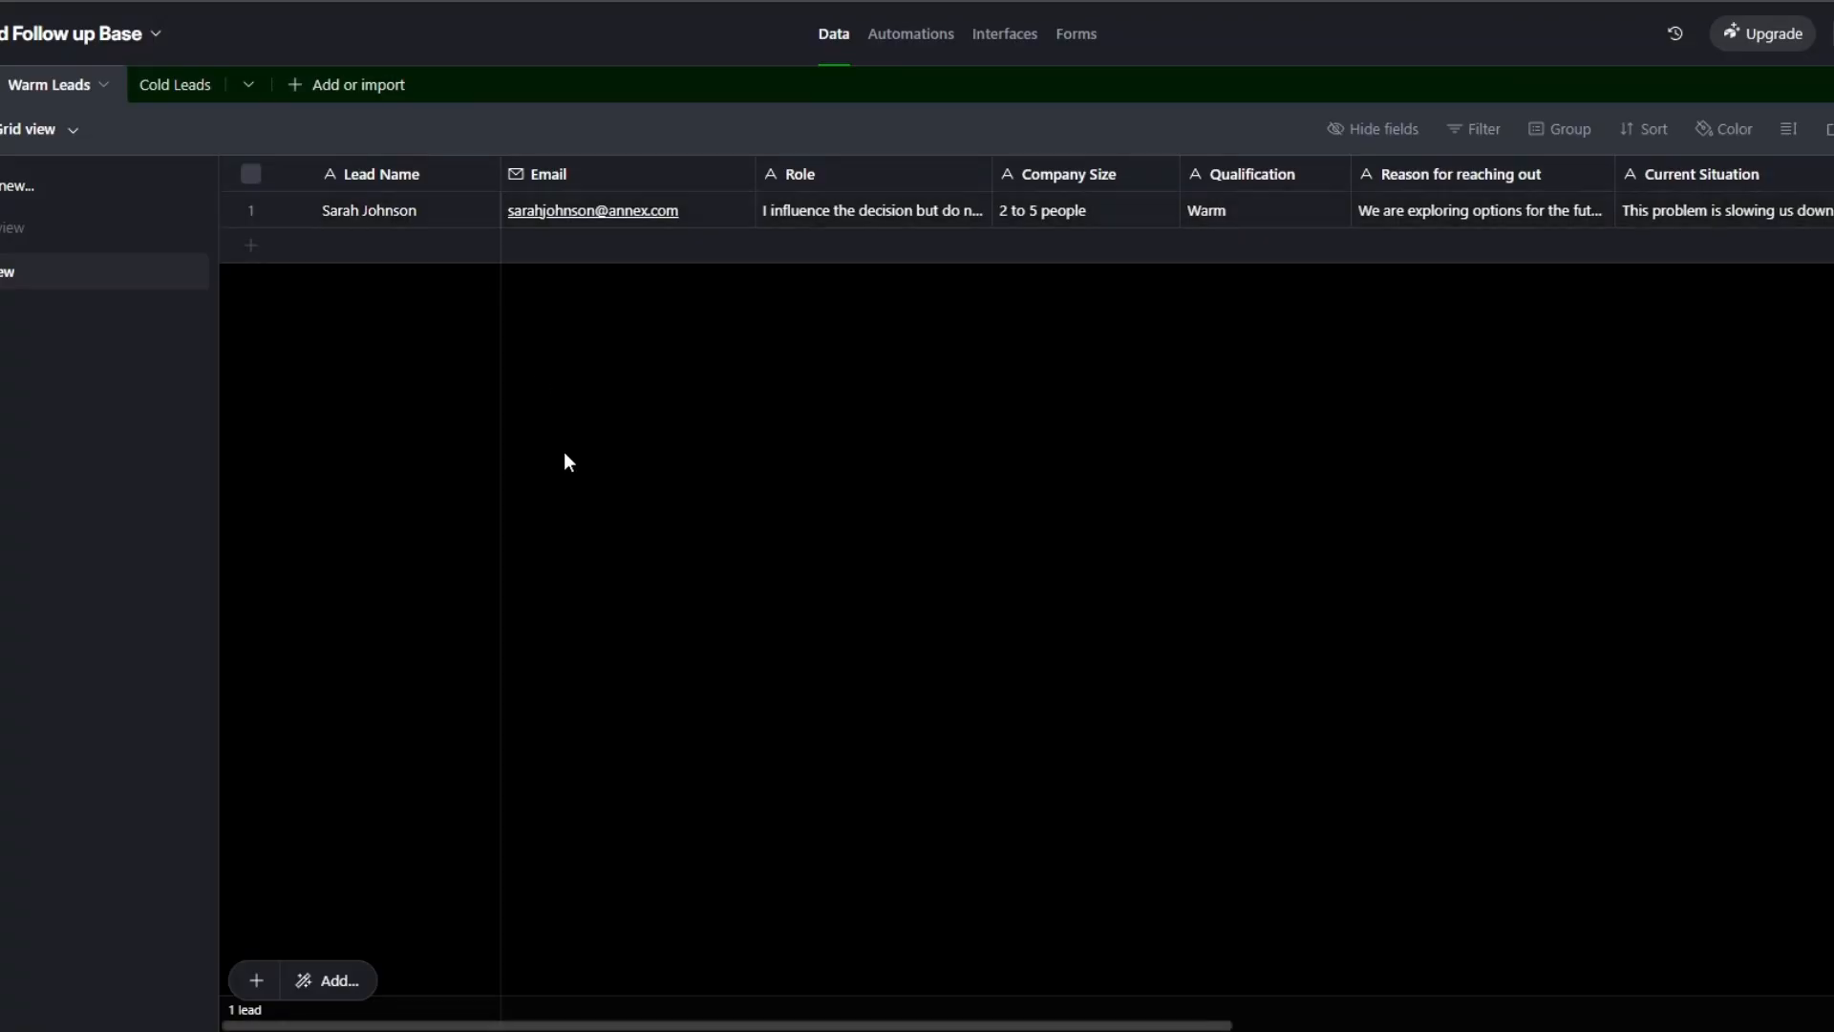
Check the new Cold Leads record and narrow the What happens if no action and Tried solving columns.
click(180, 84)
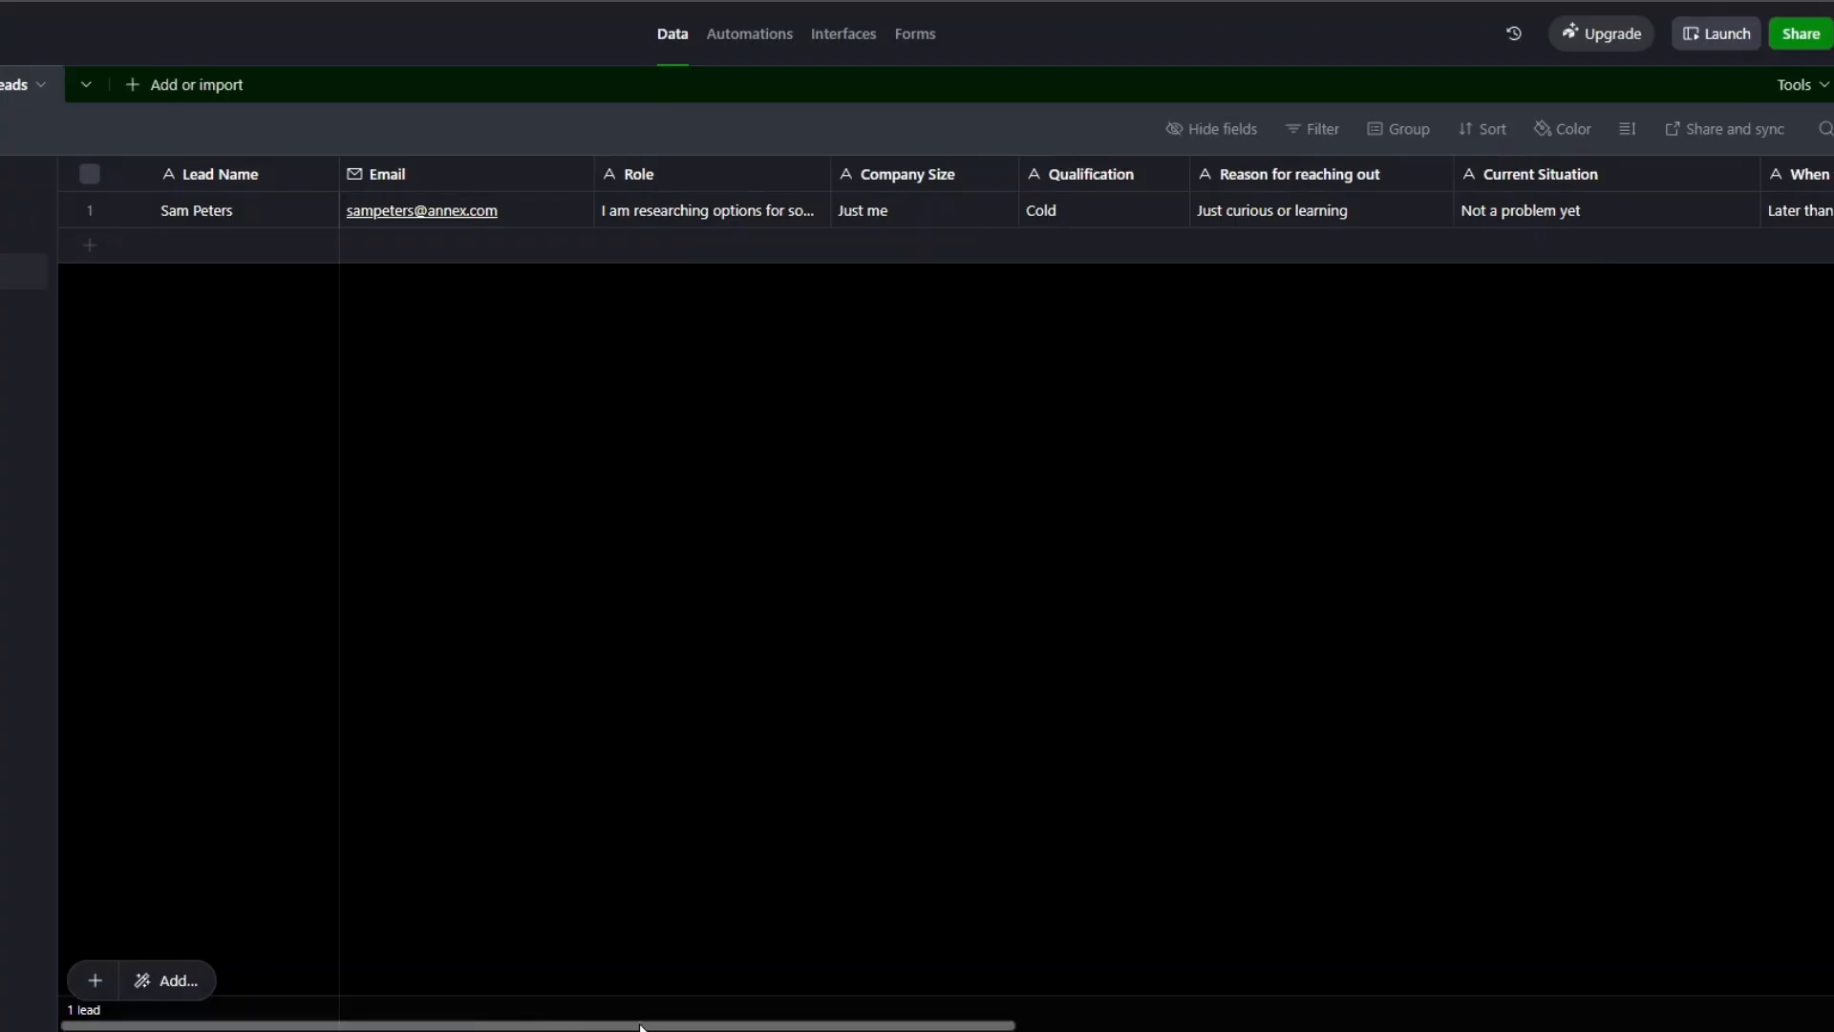
drag(625, 1025, 1355, 991)
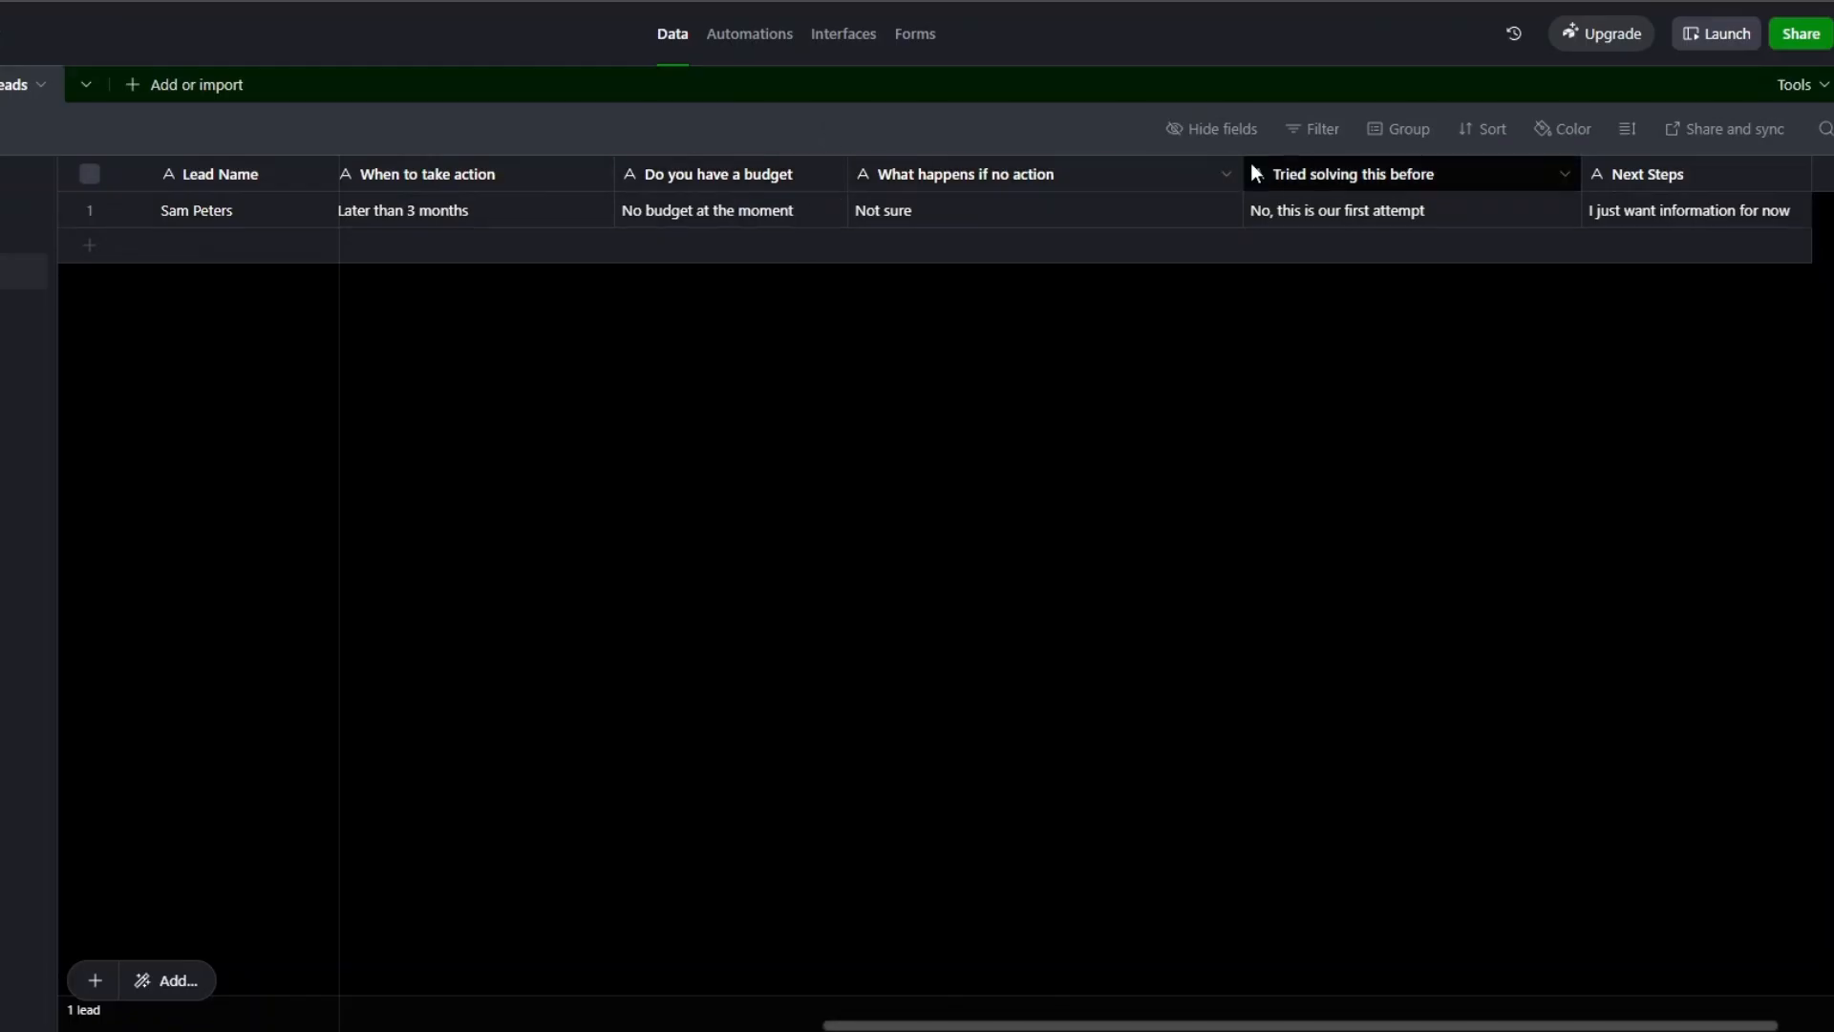
drag(1244, 170, 1157, 172)
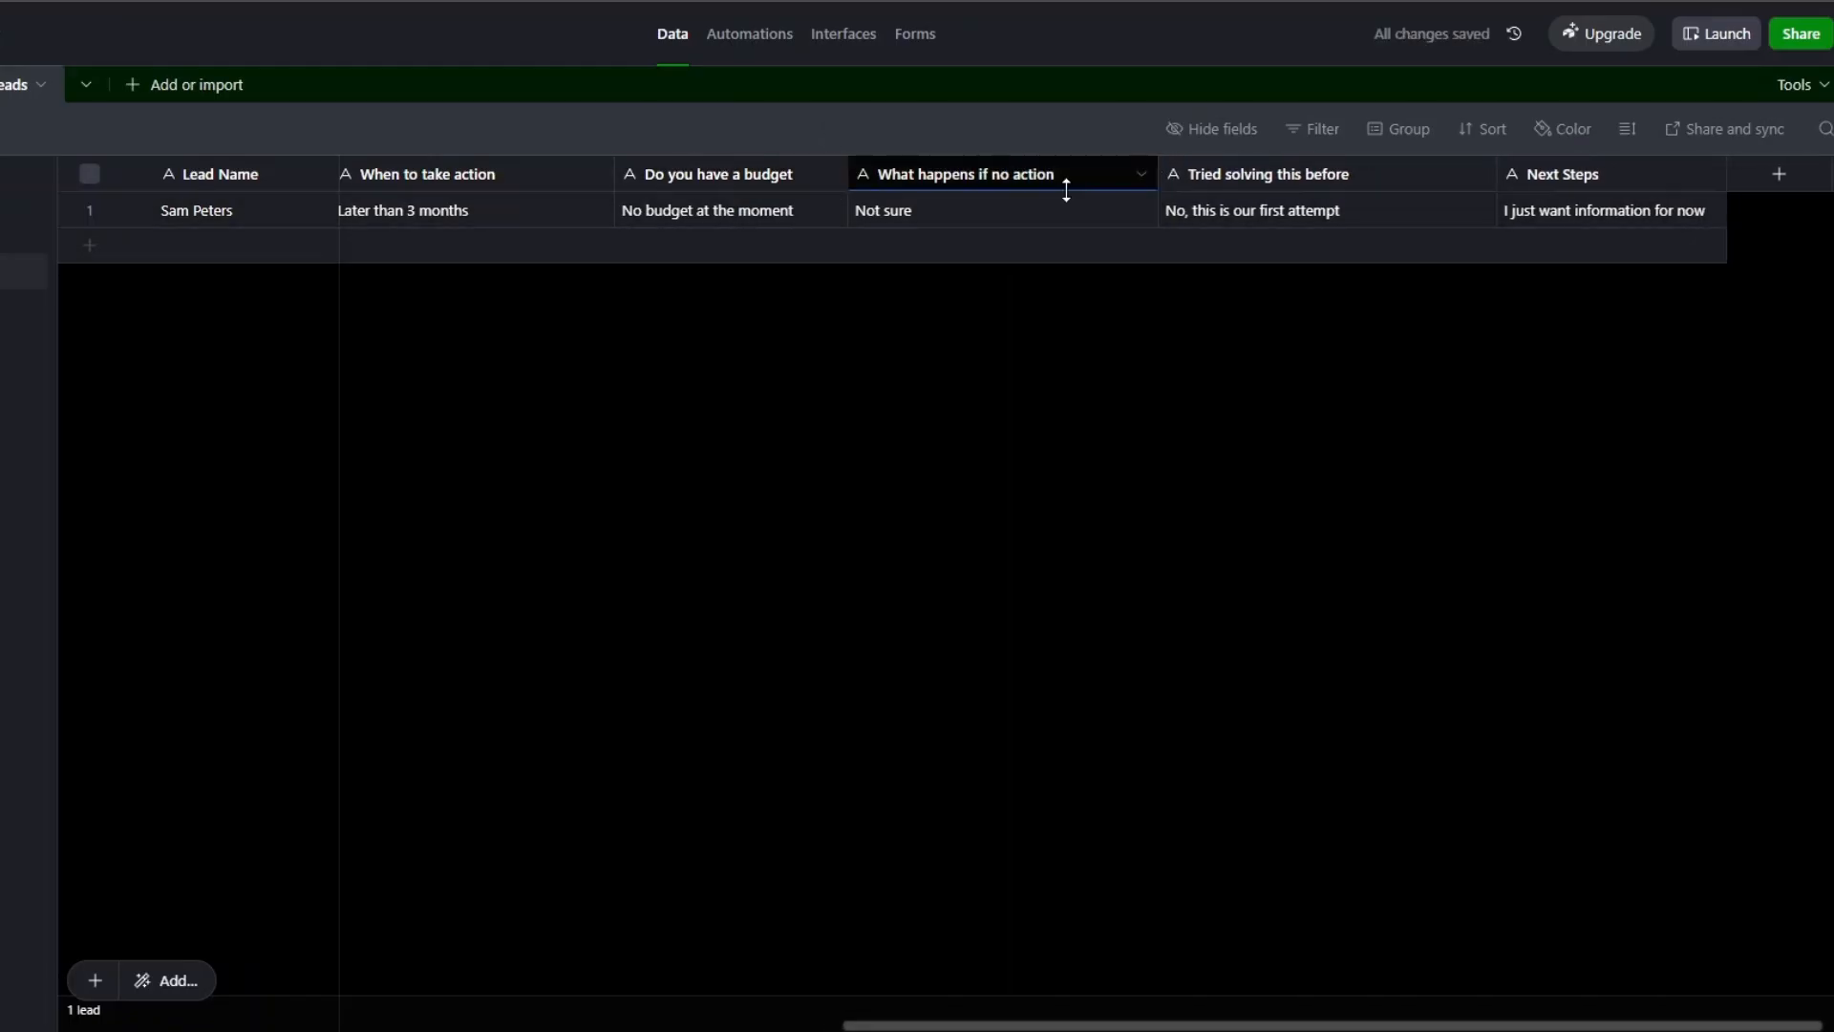
drag(1496, 172, 1421, 170)
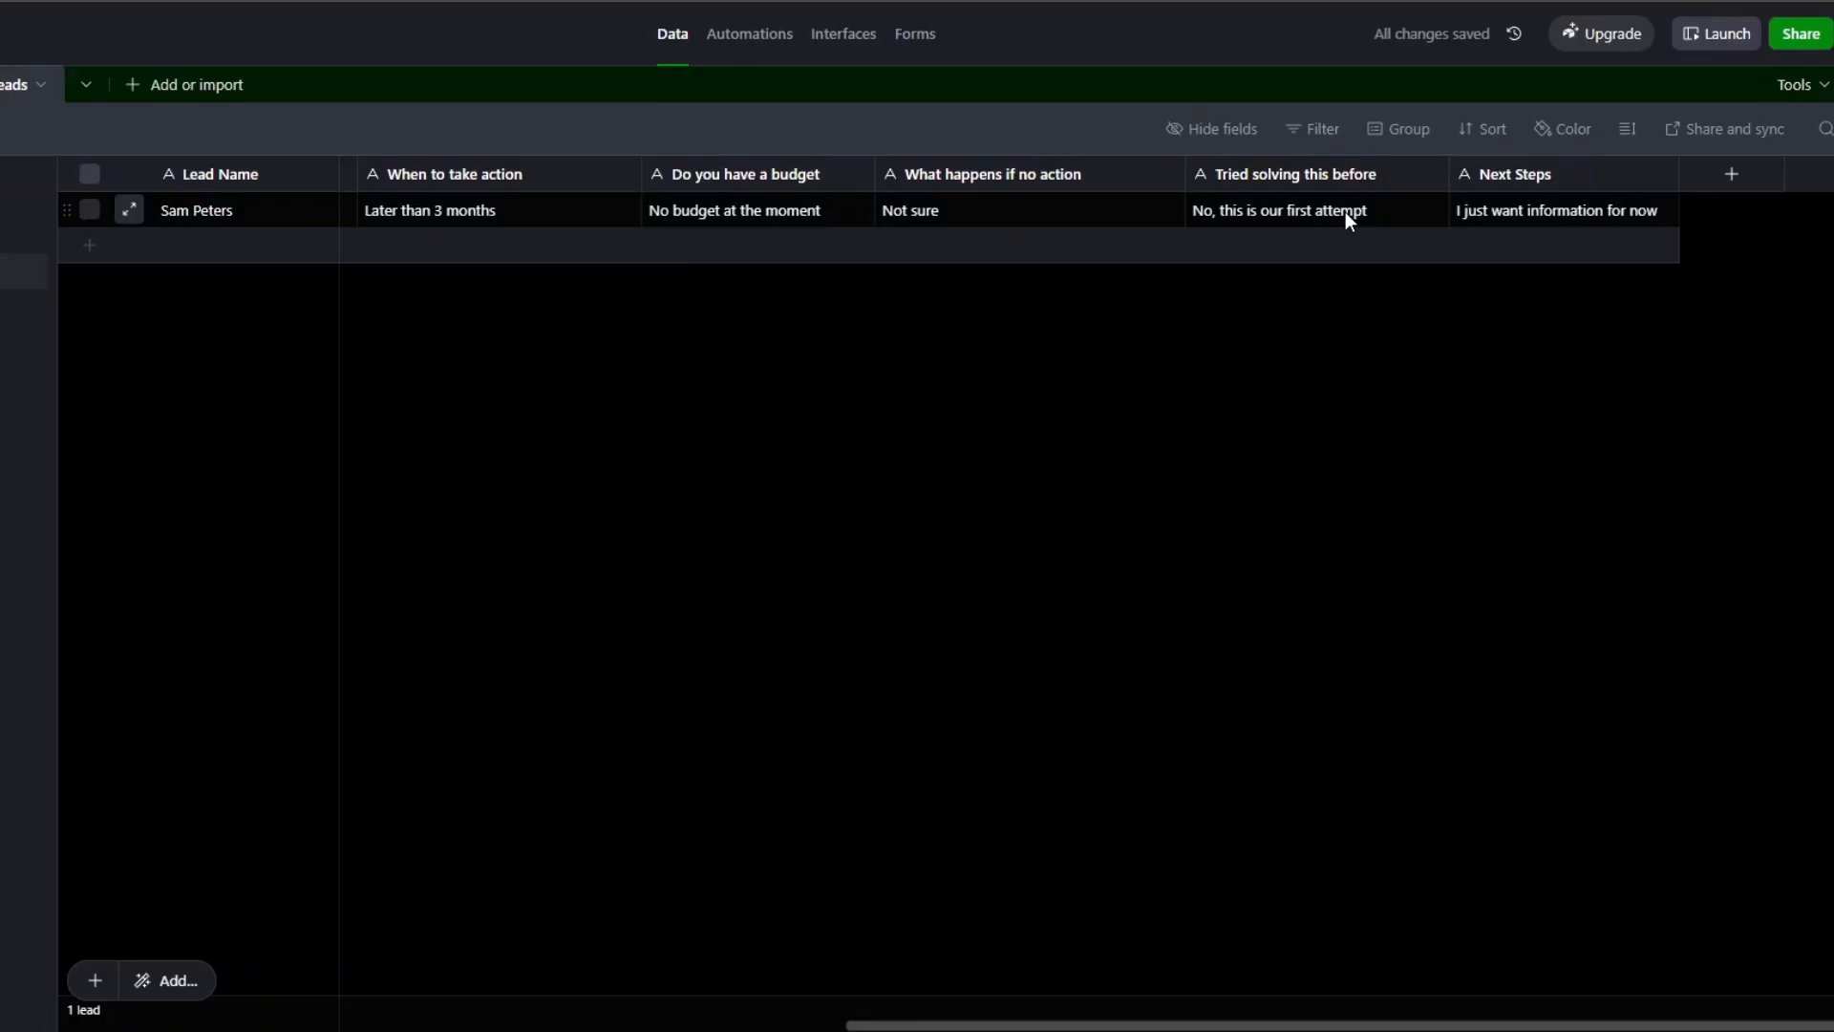
scroll(974, 966, left, 10)
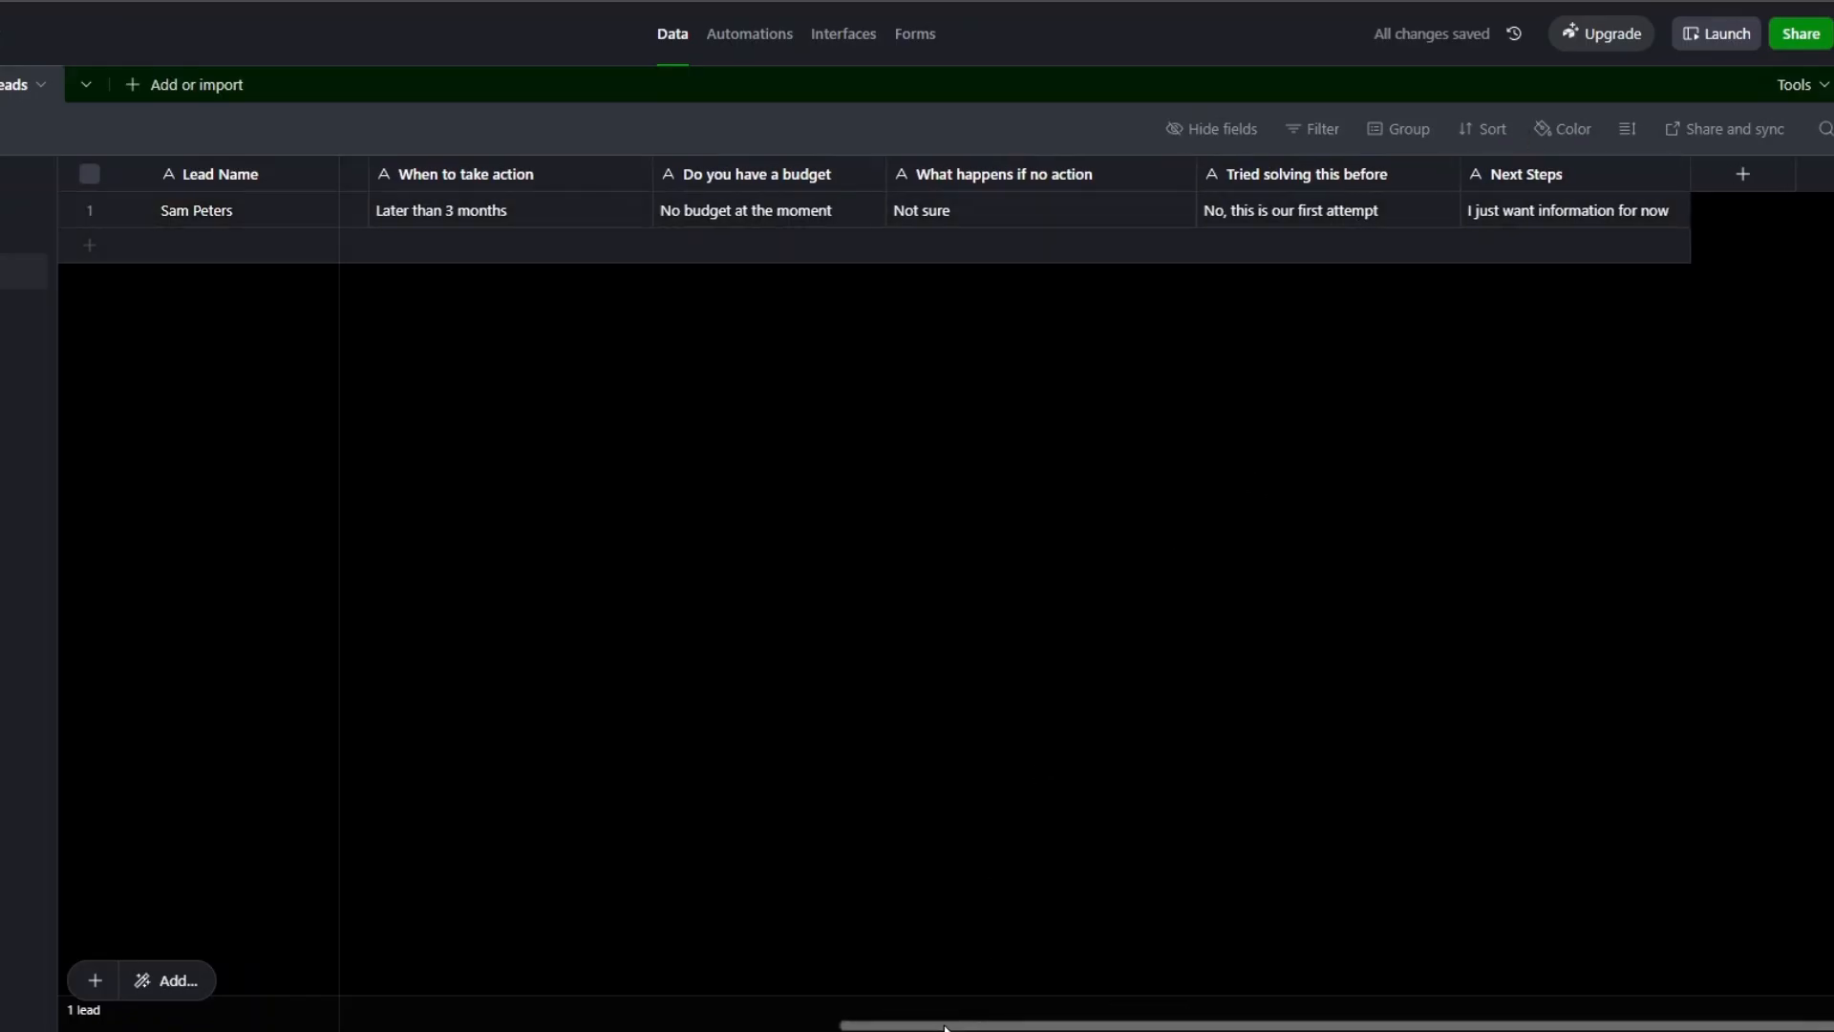
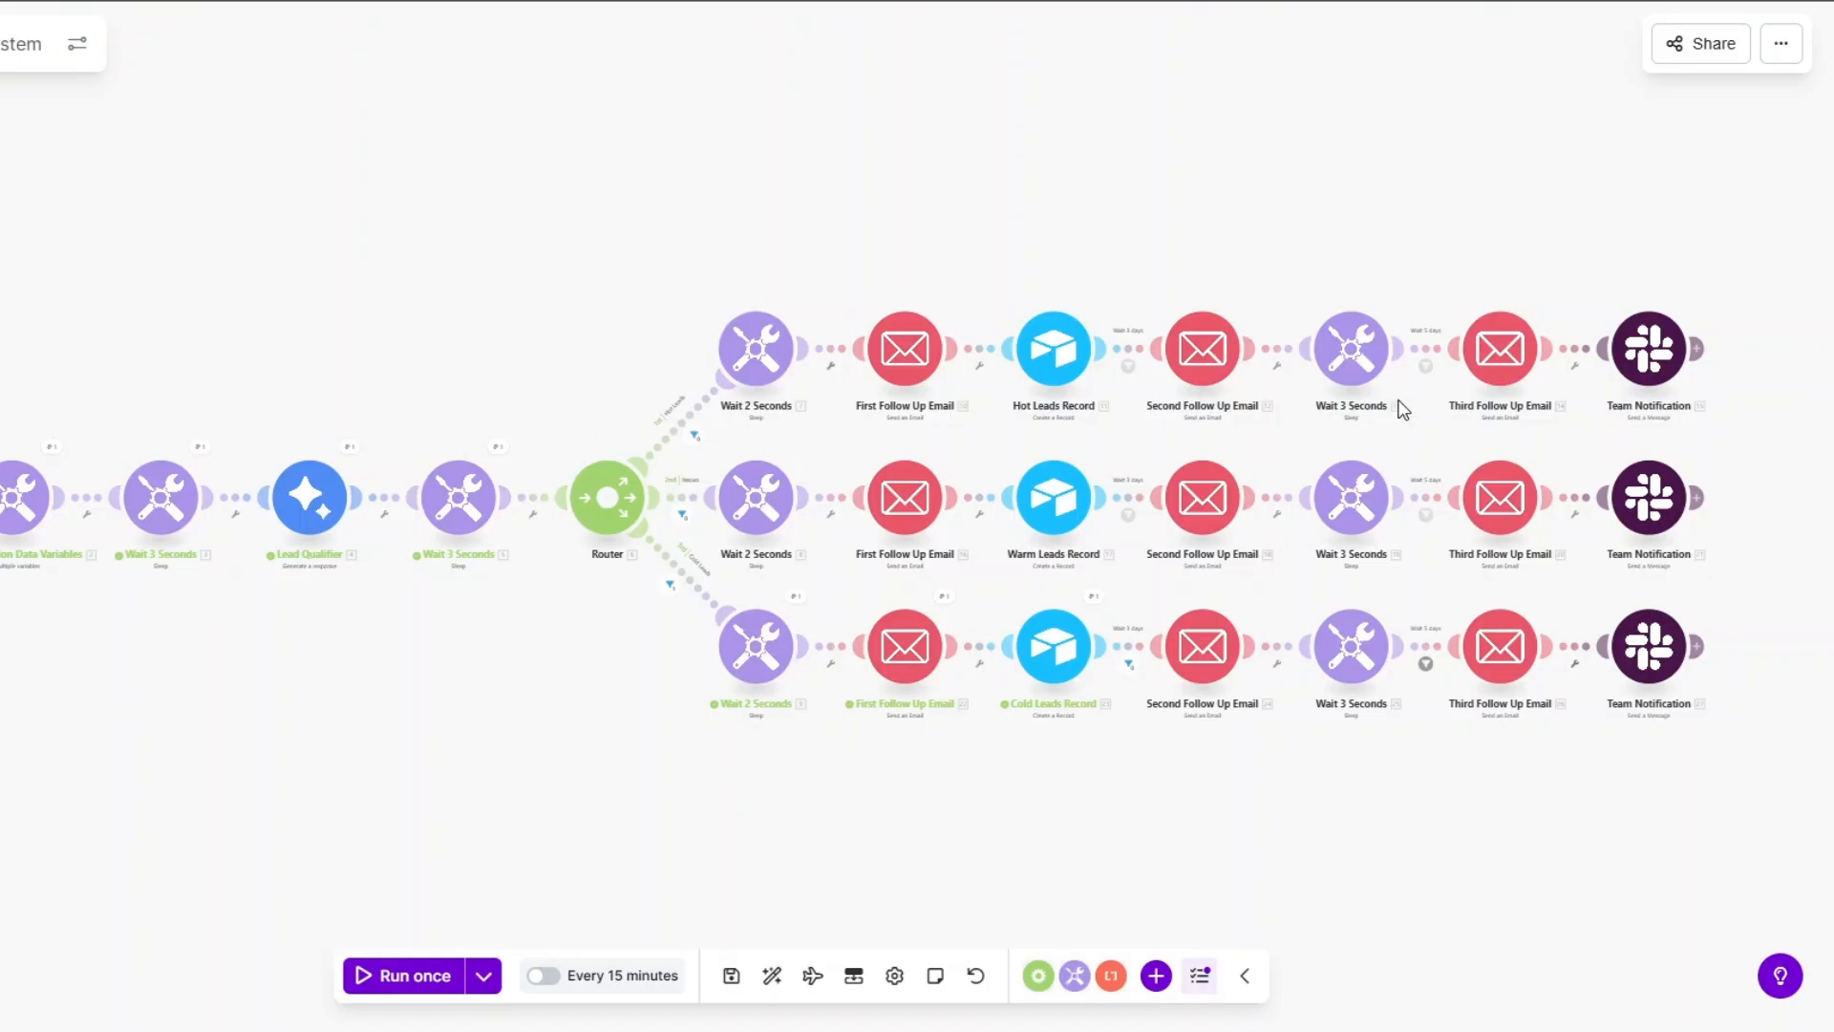
Set the Typeform trigger to process submissions from now on and save it.
right_click(29, 521)
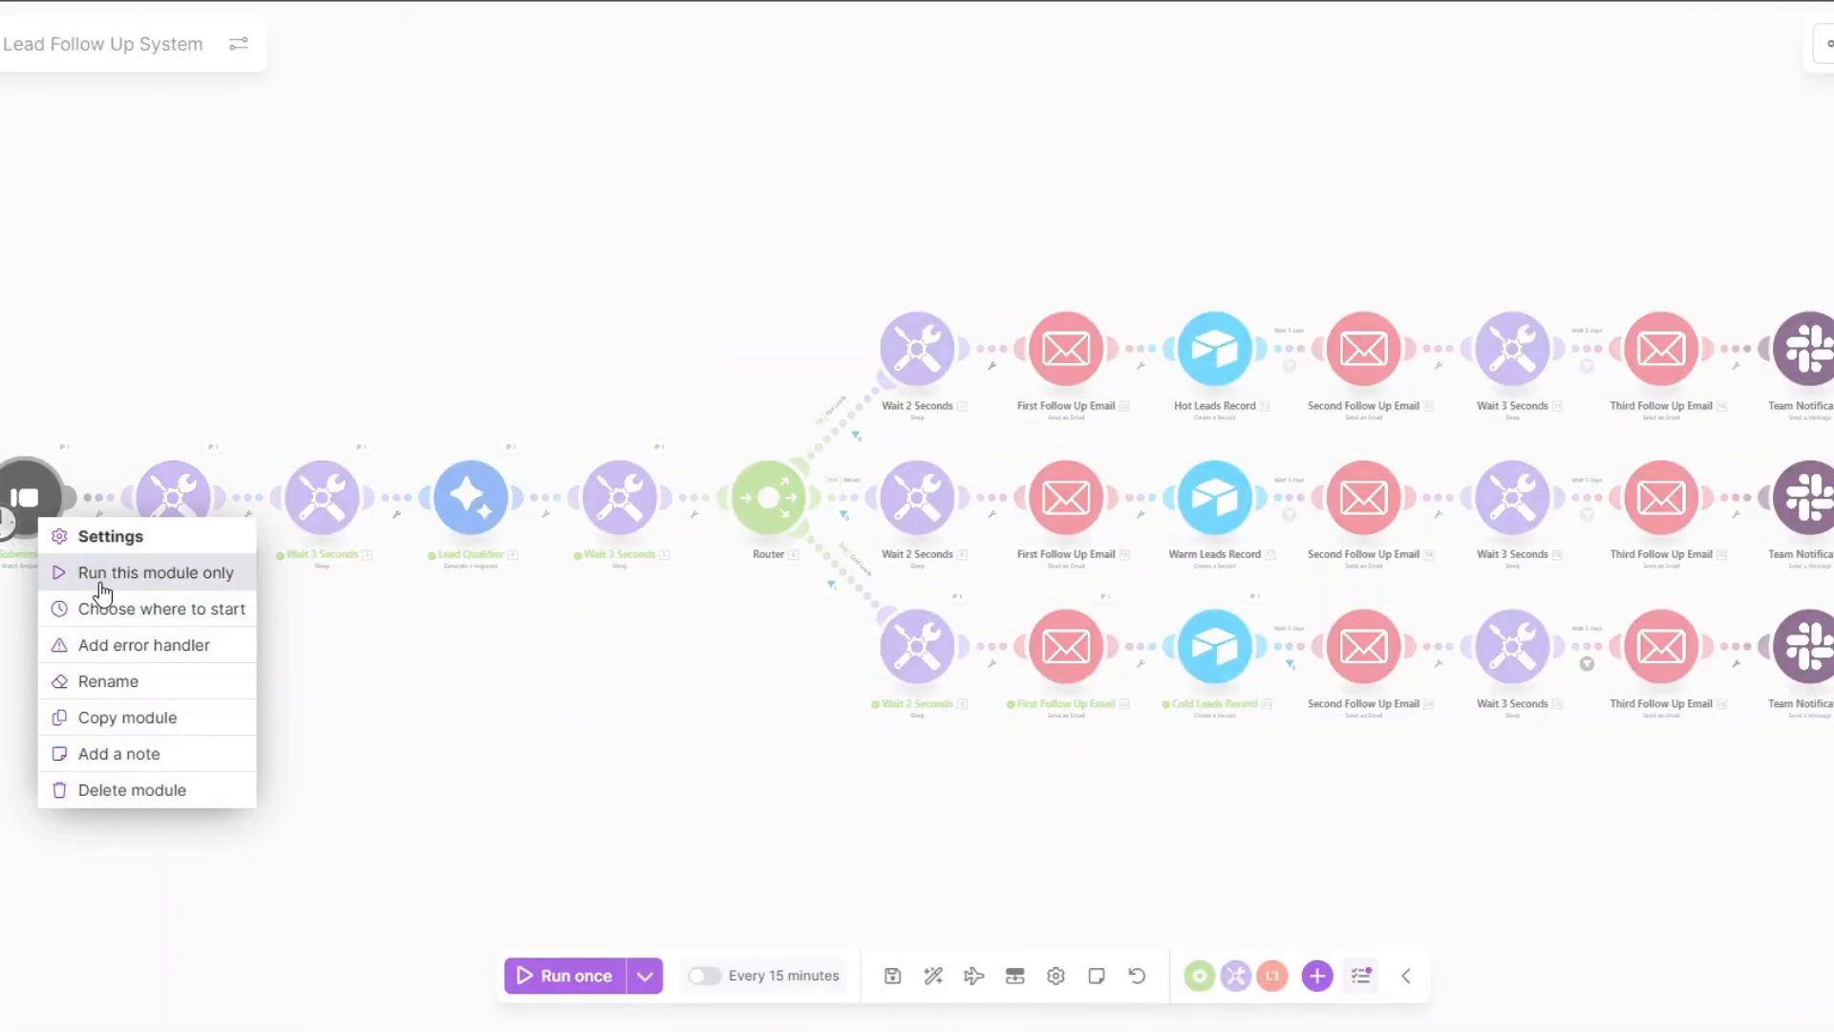
click(105, 602)
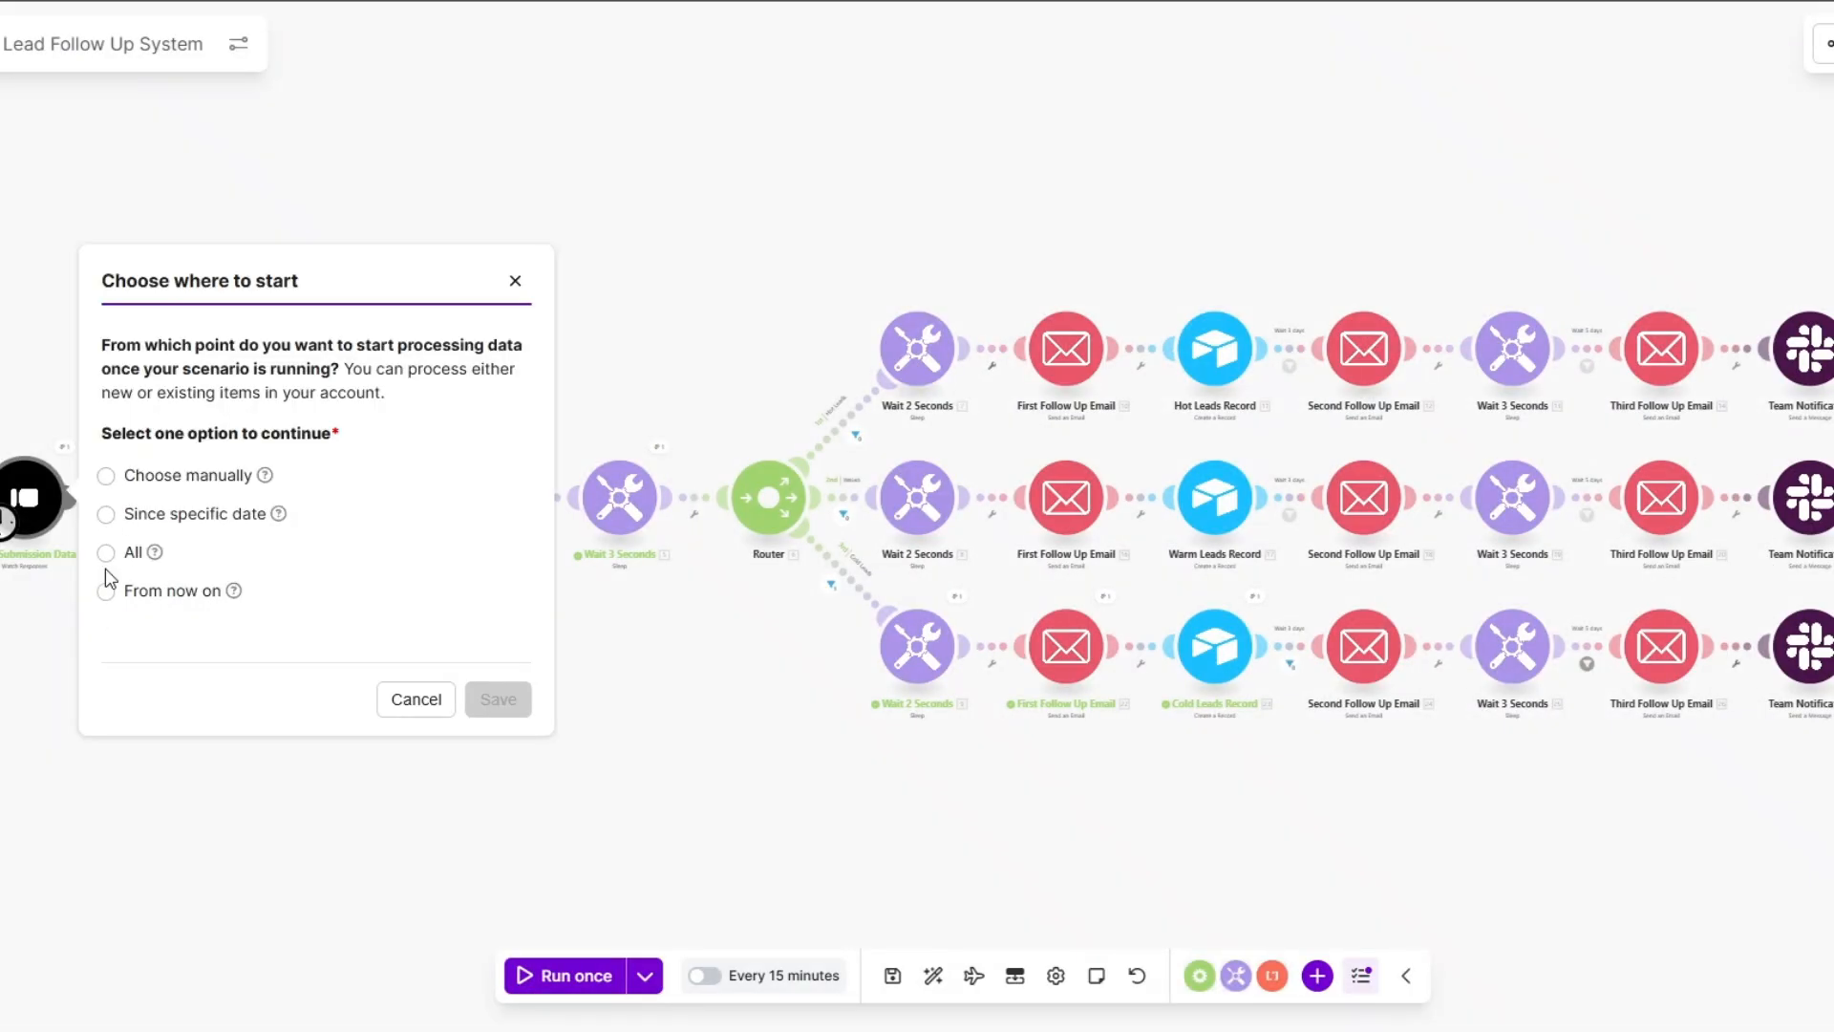
click(106, 590)
click(498, 698)
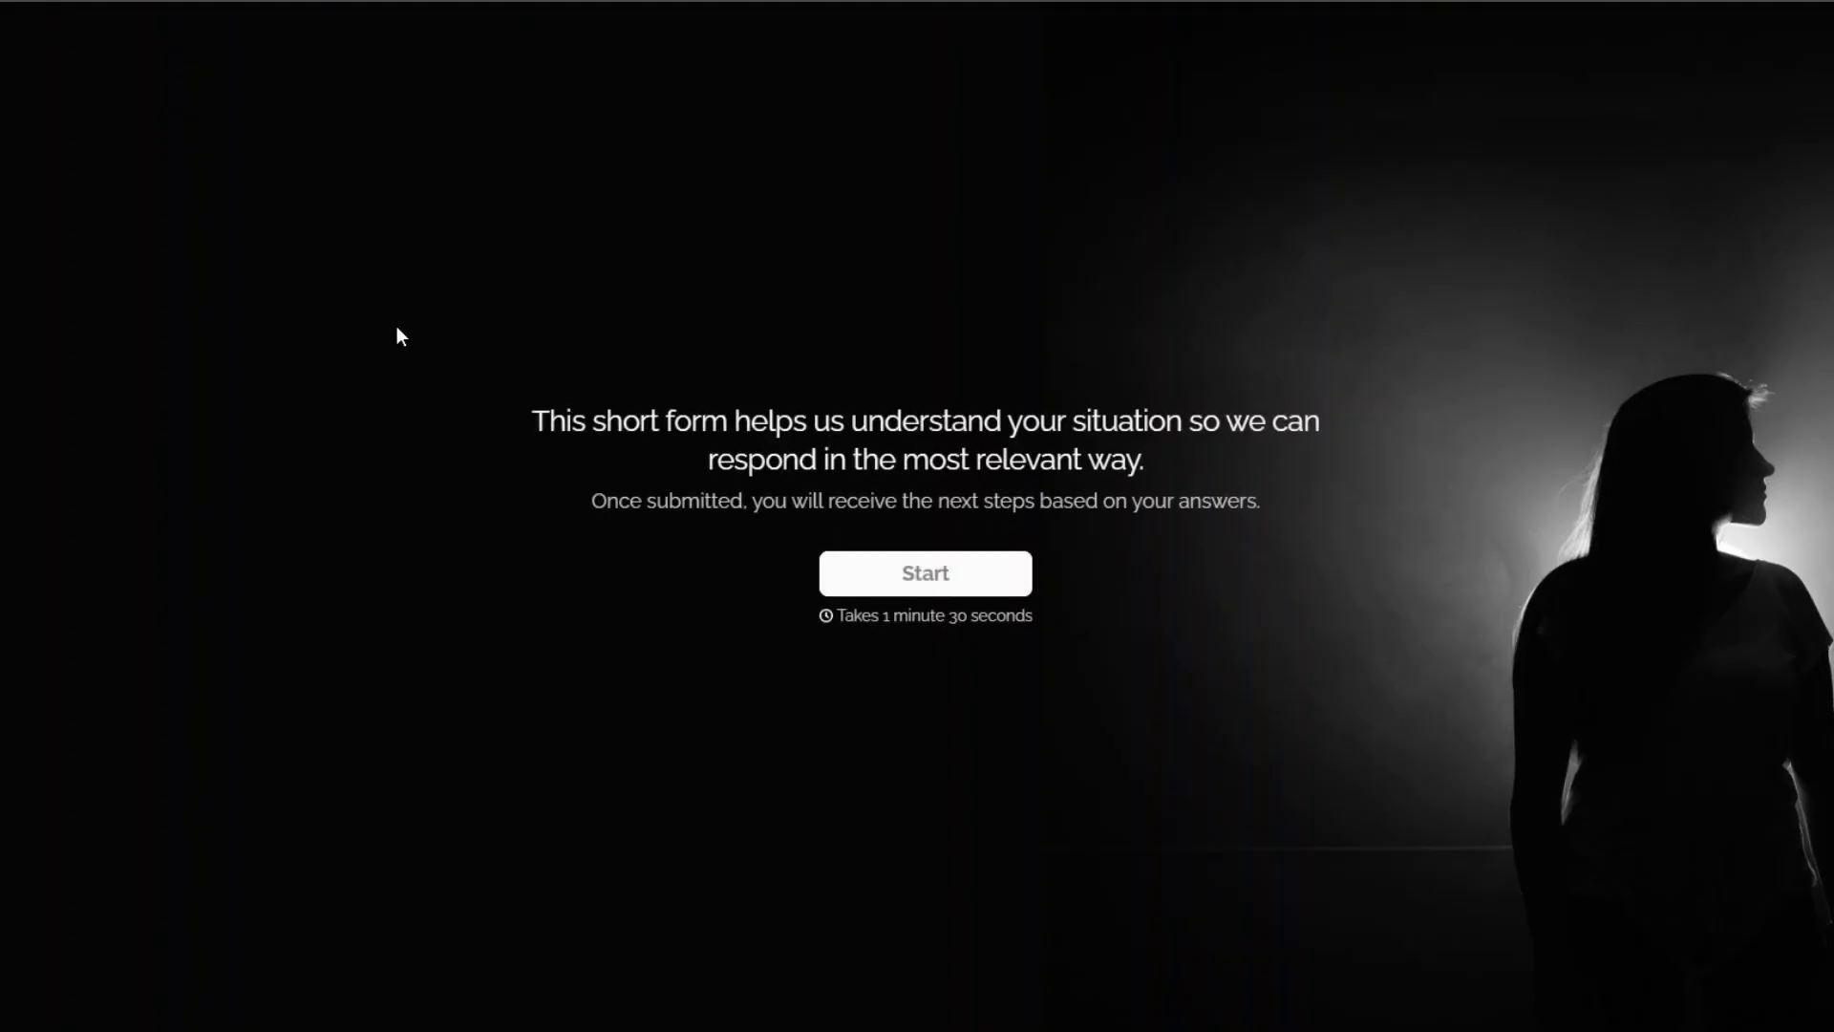
Start the lead form and enter the test lead's full name and email address.
click(893, 573)
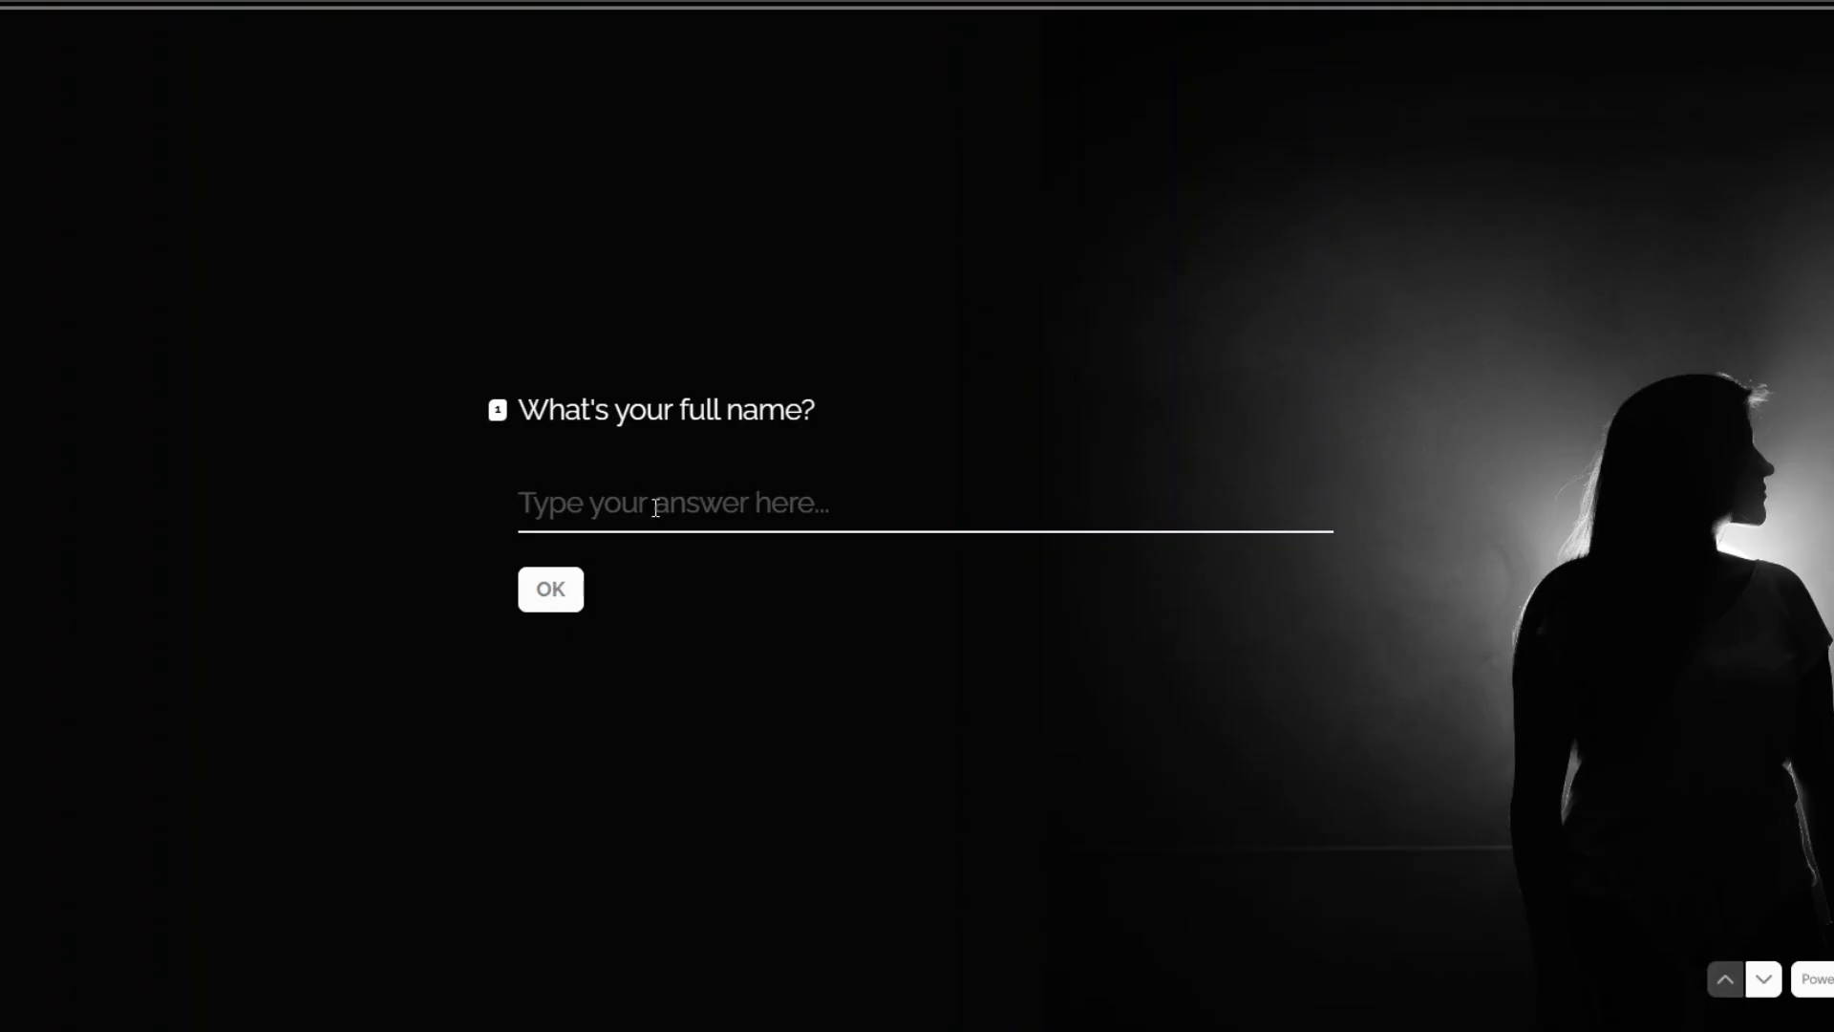
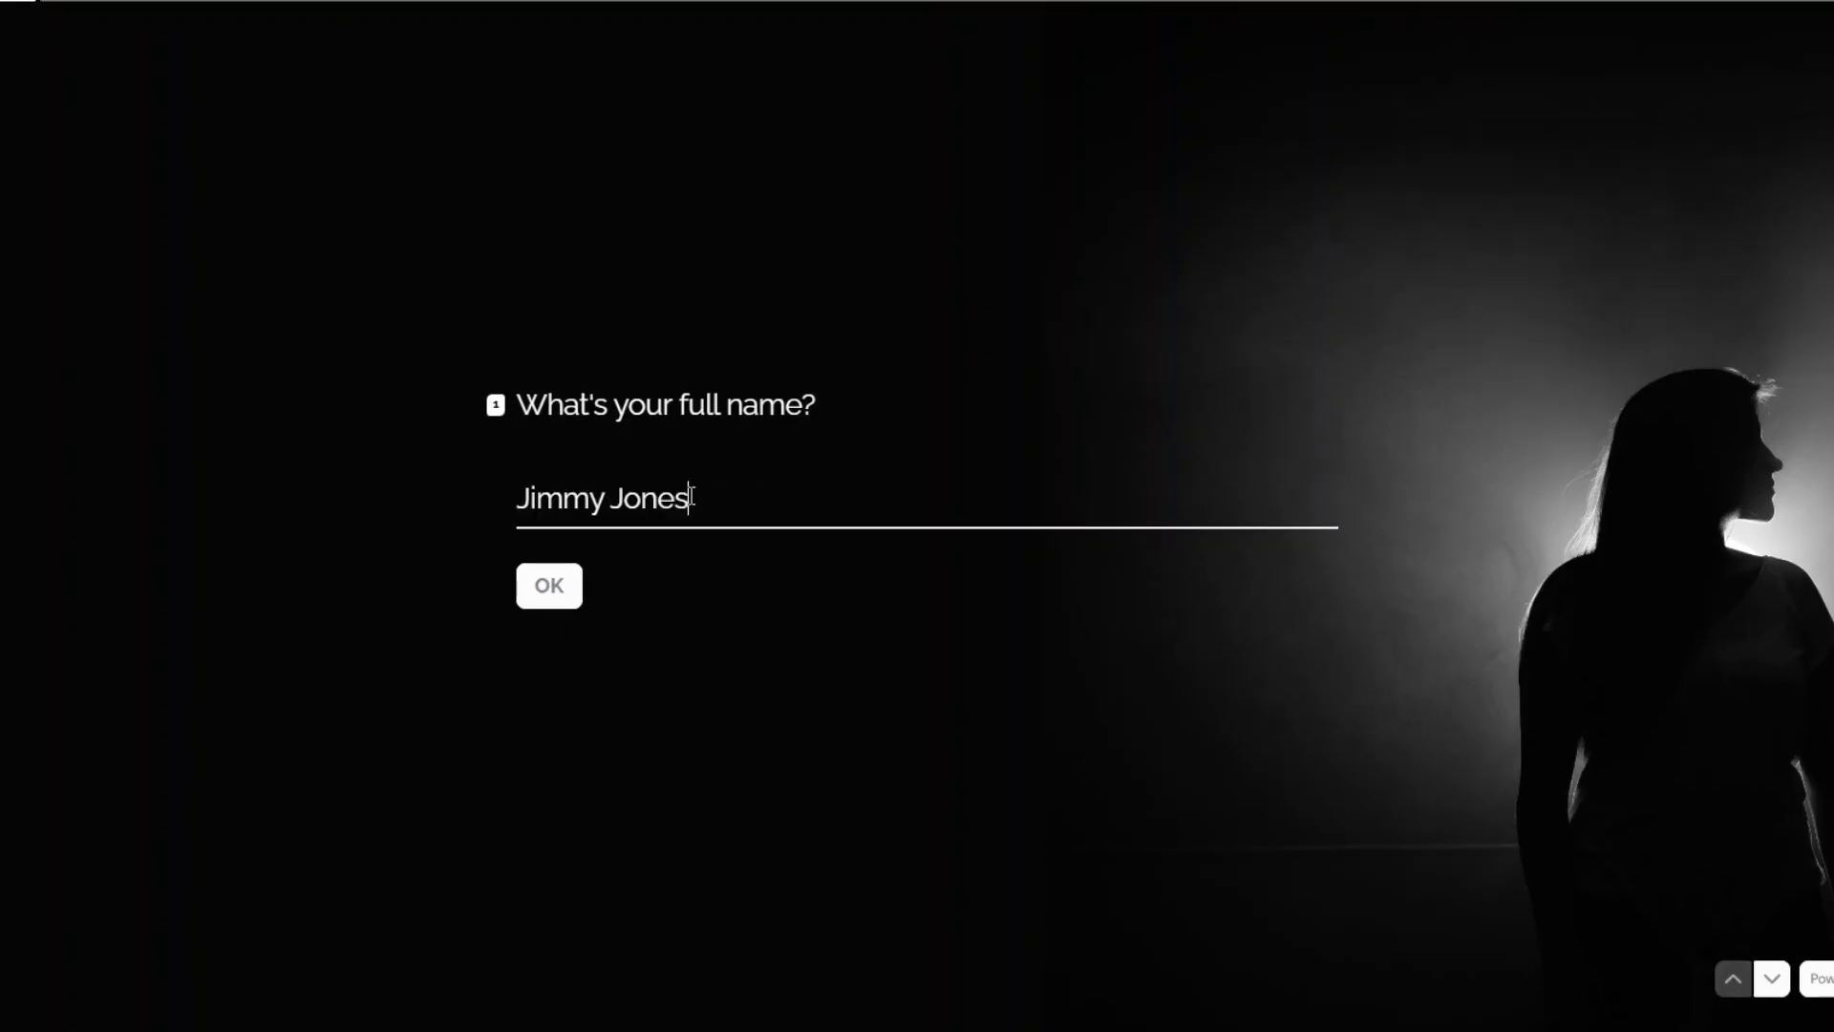
click(547, 587)
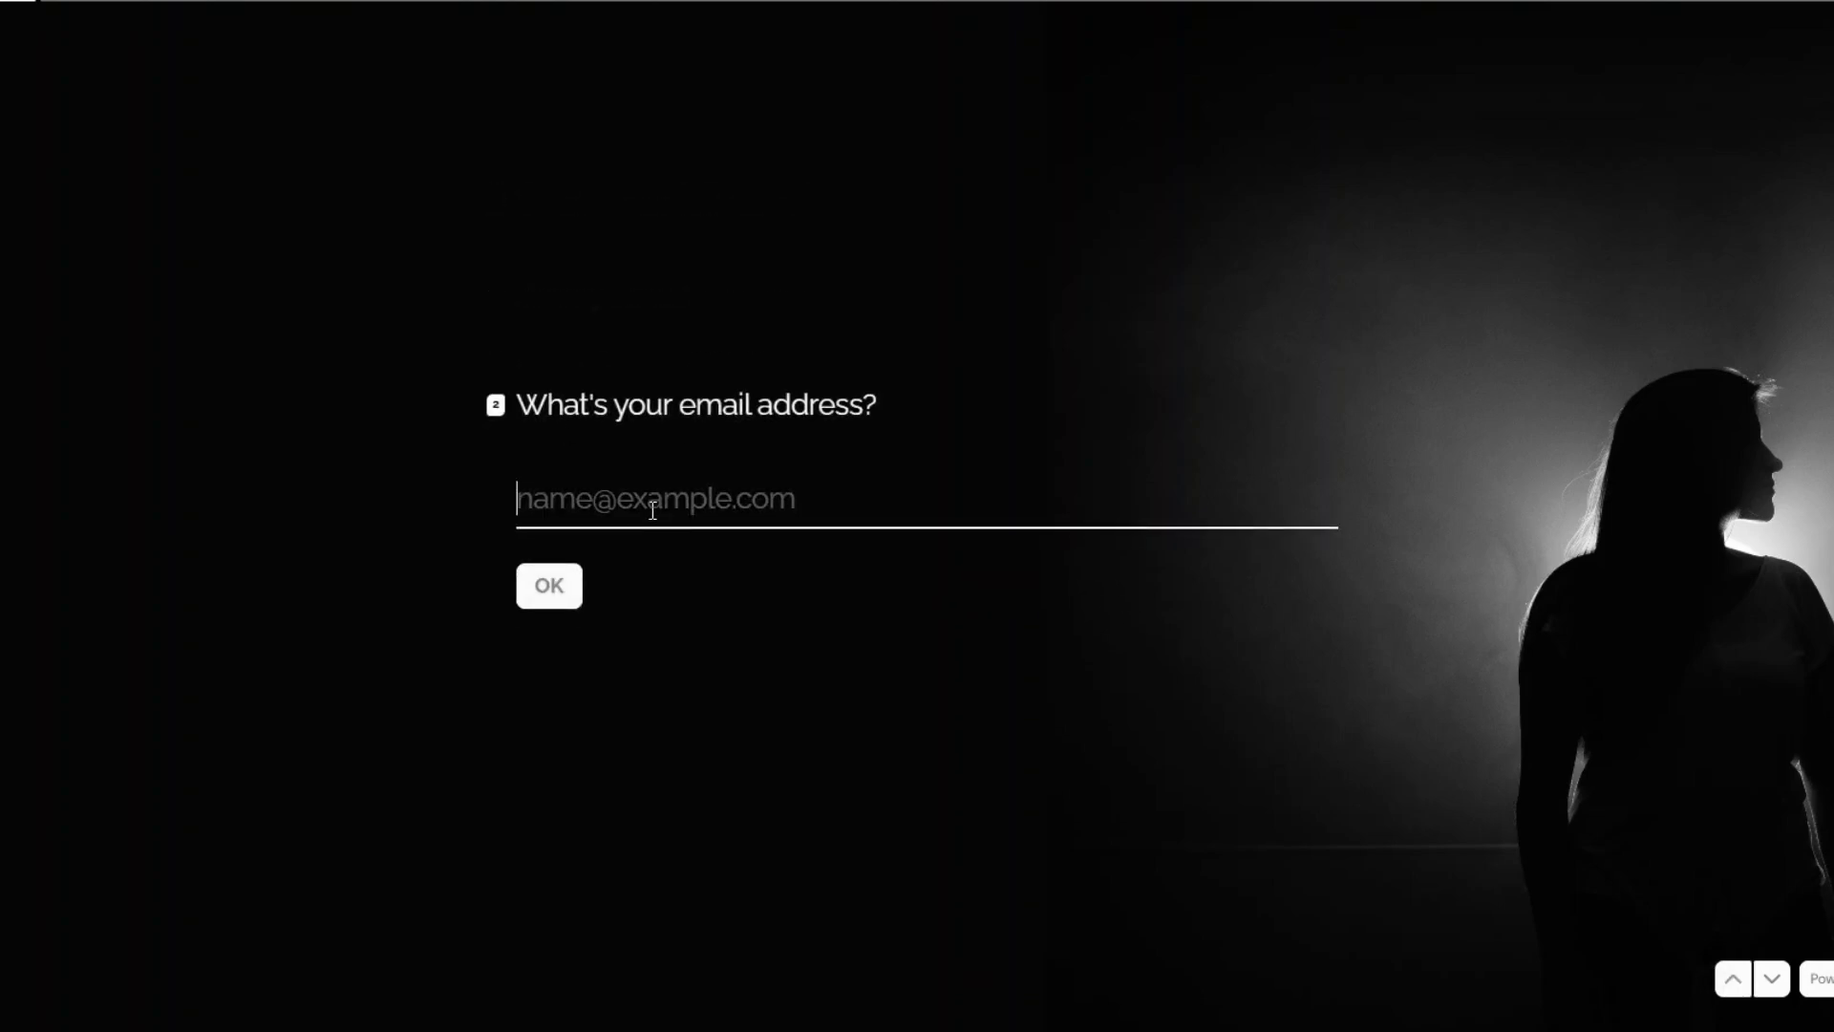
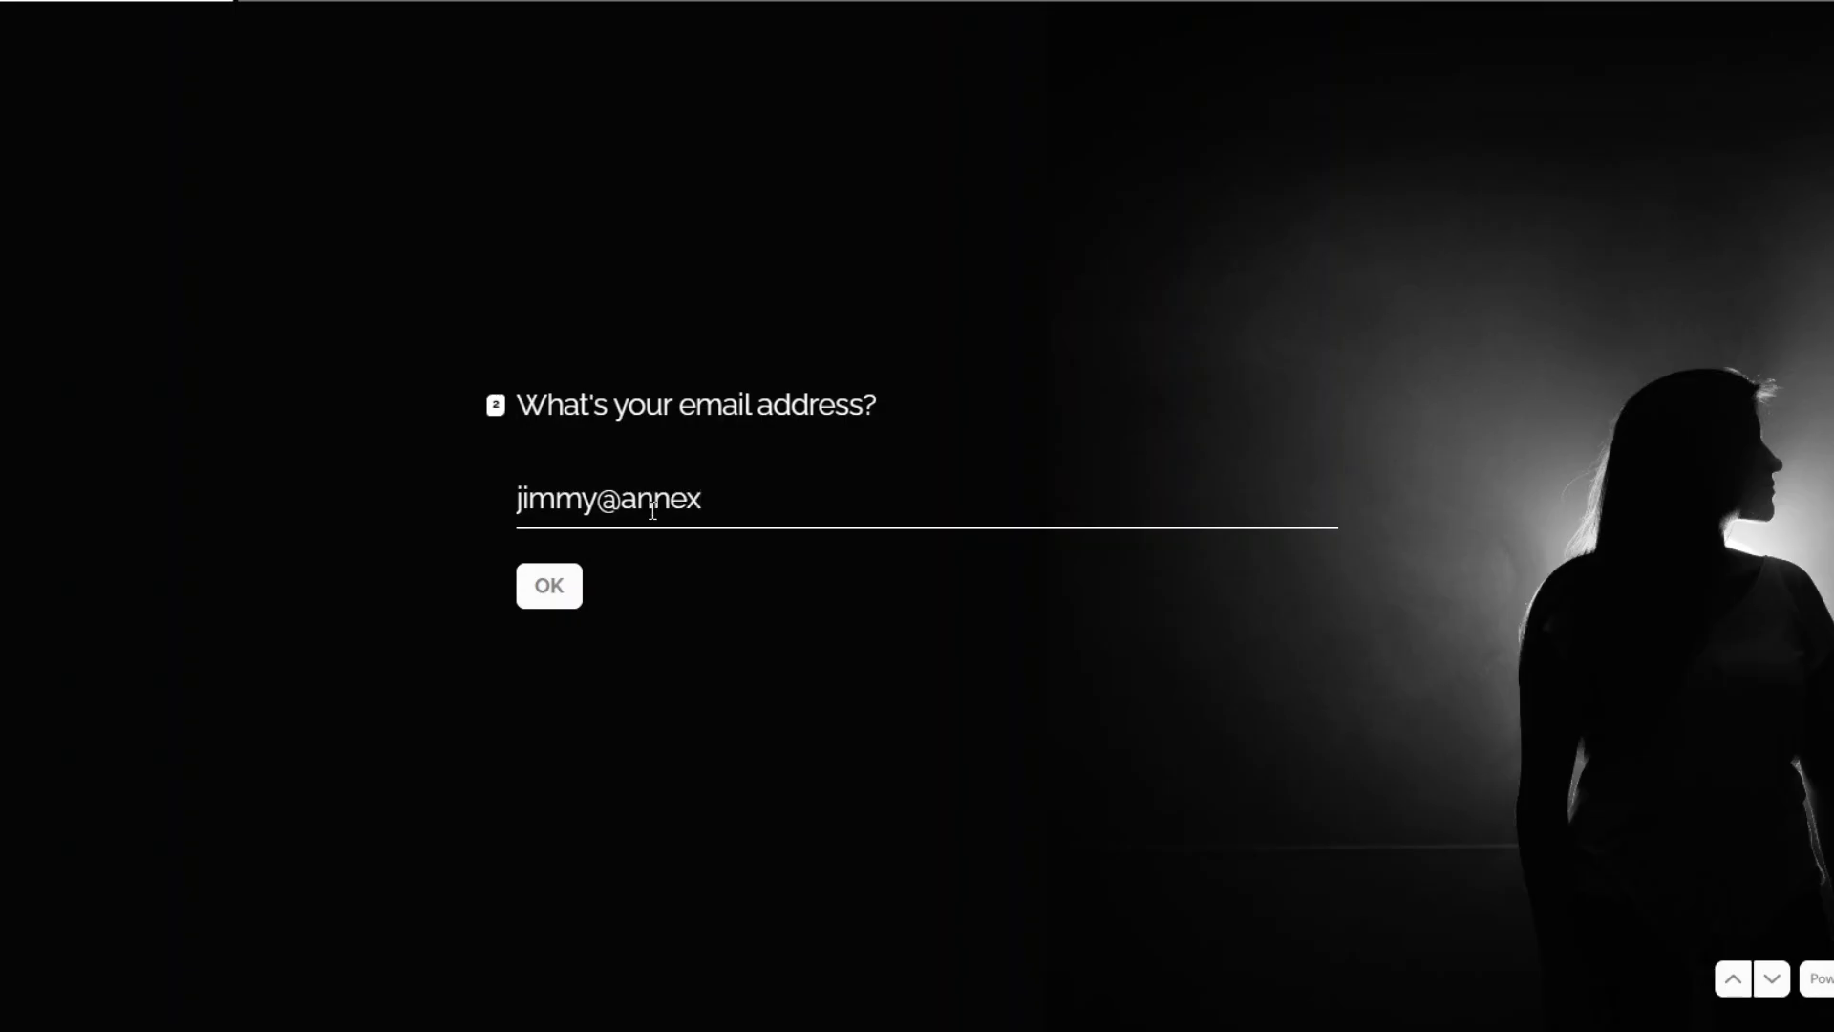
click(566, 604)
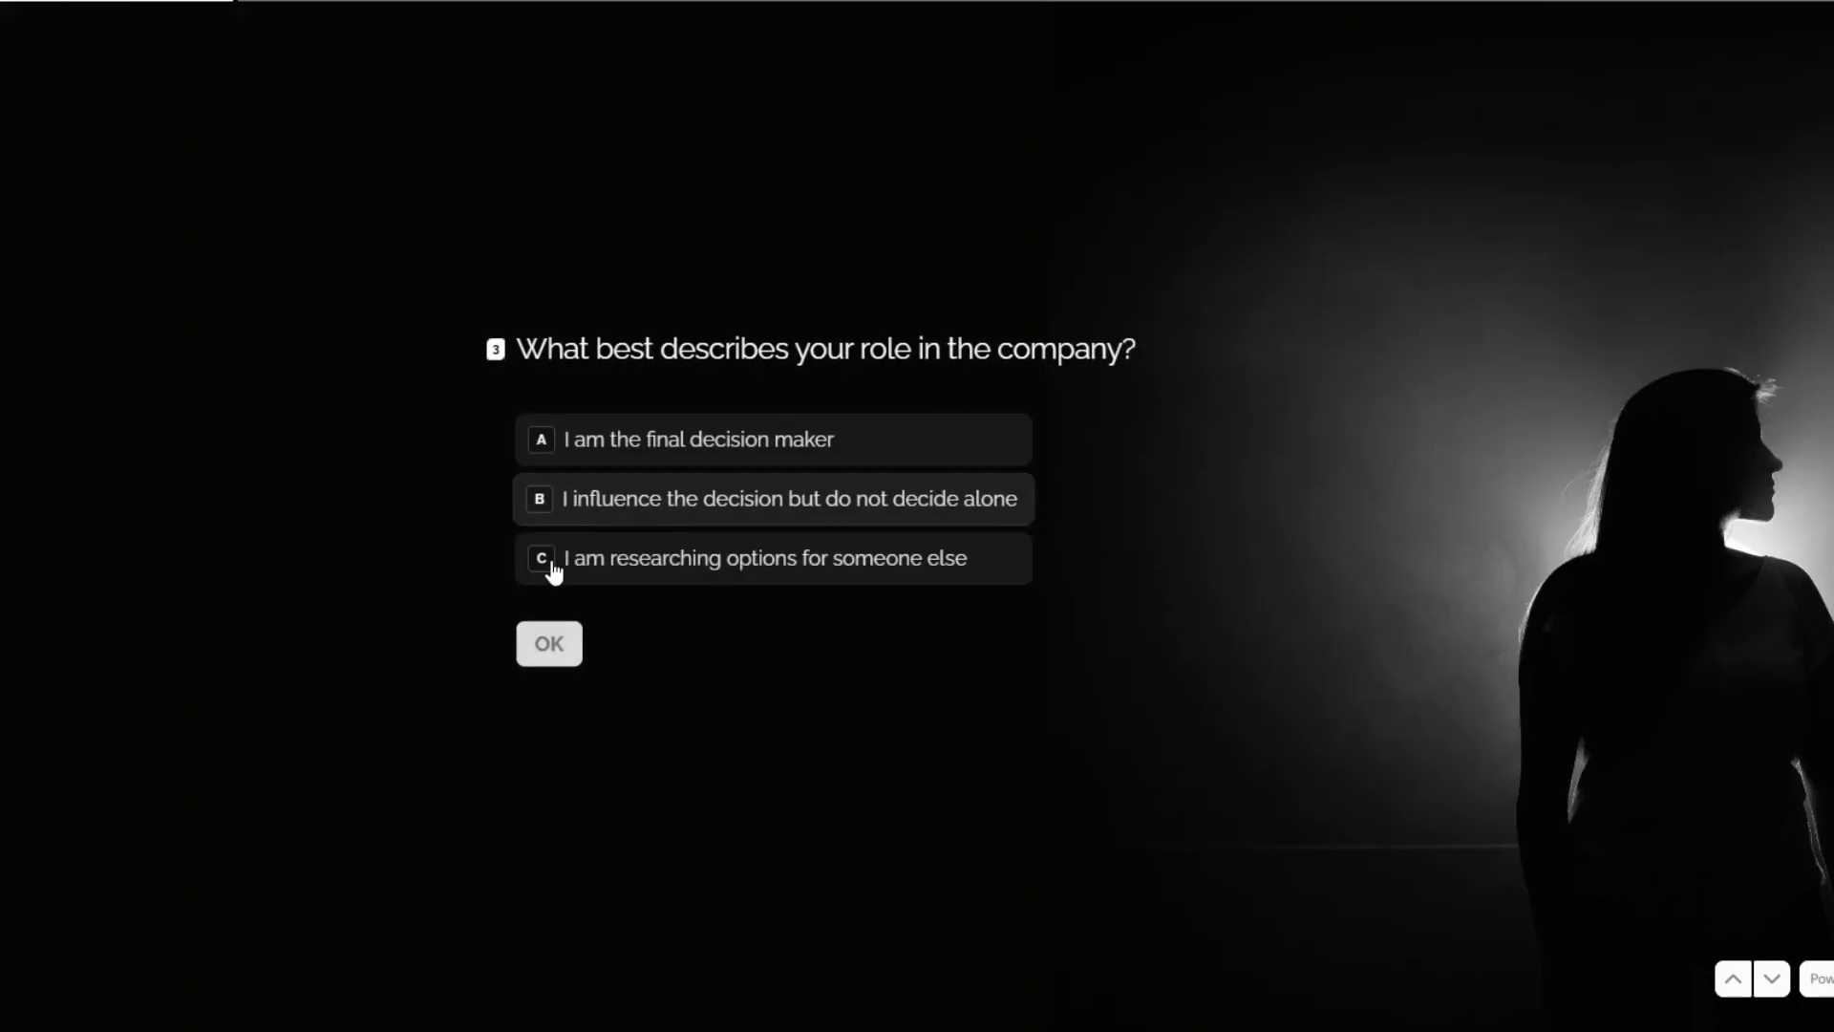
Answer as final decision maker needing an immediate fix, daily costs, and approved budget.
click(853, 432)
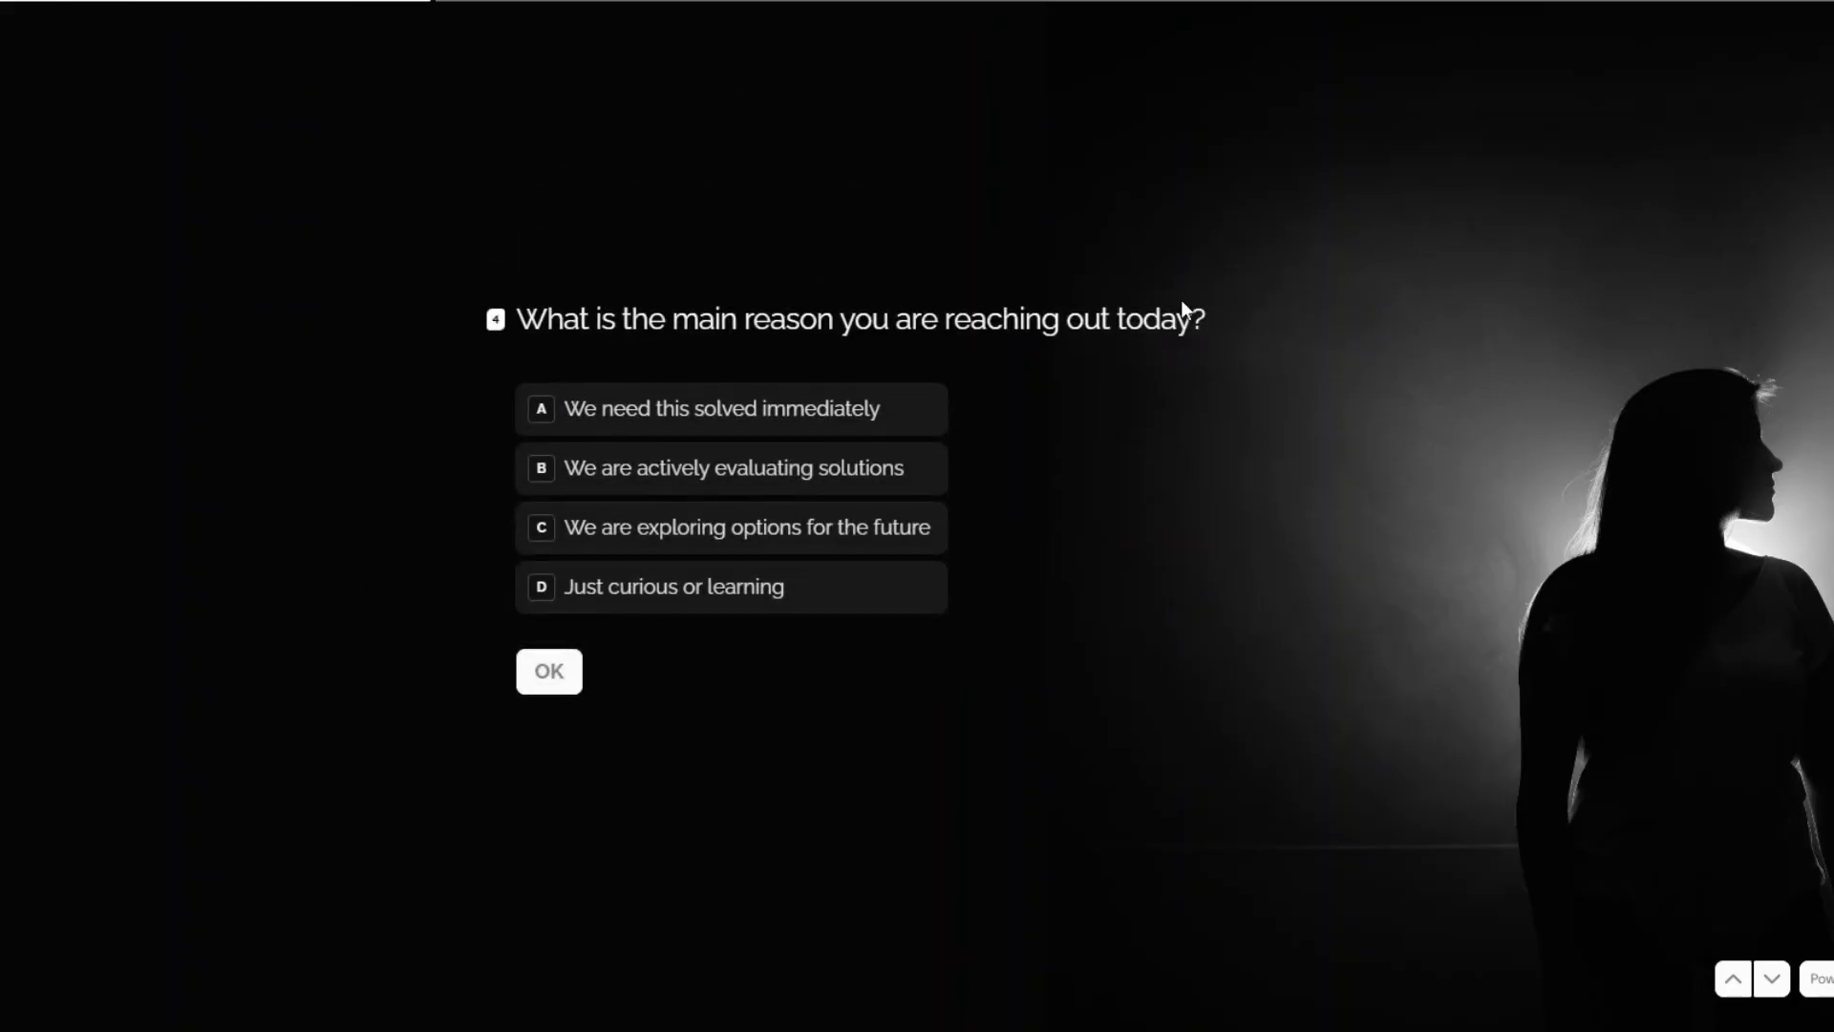
click(771, 421)
click(549, 682)
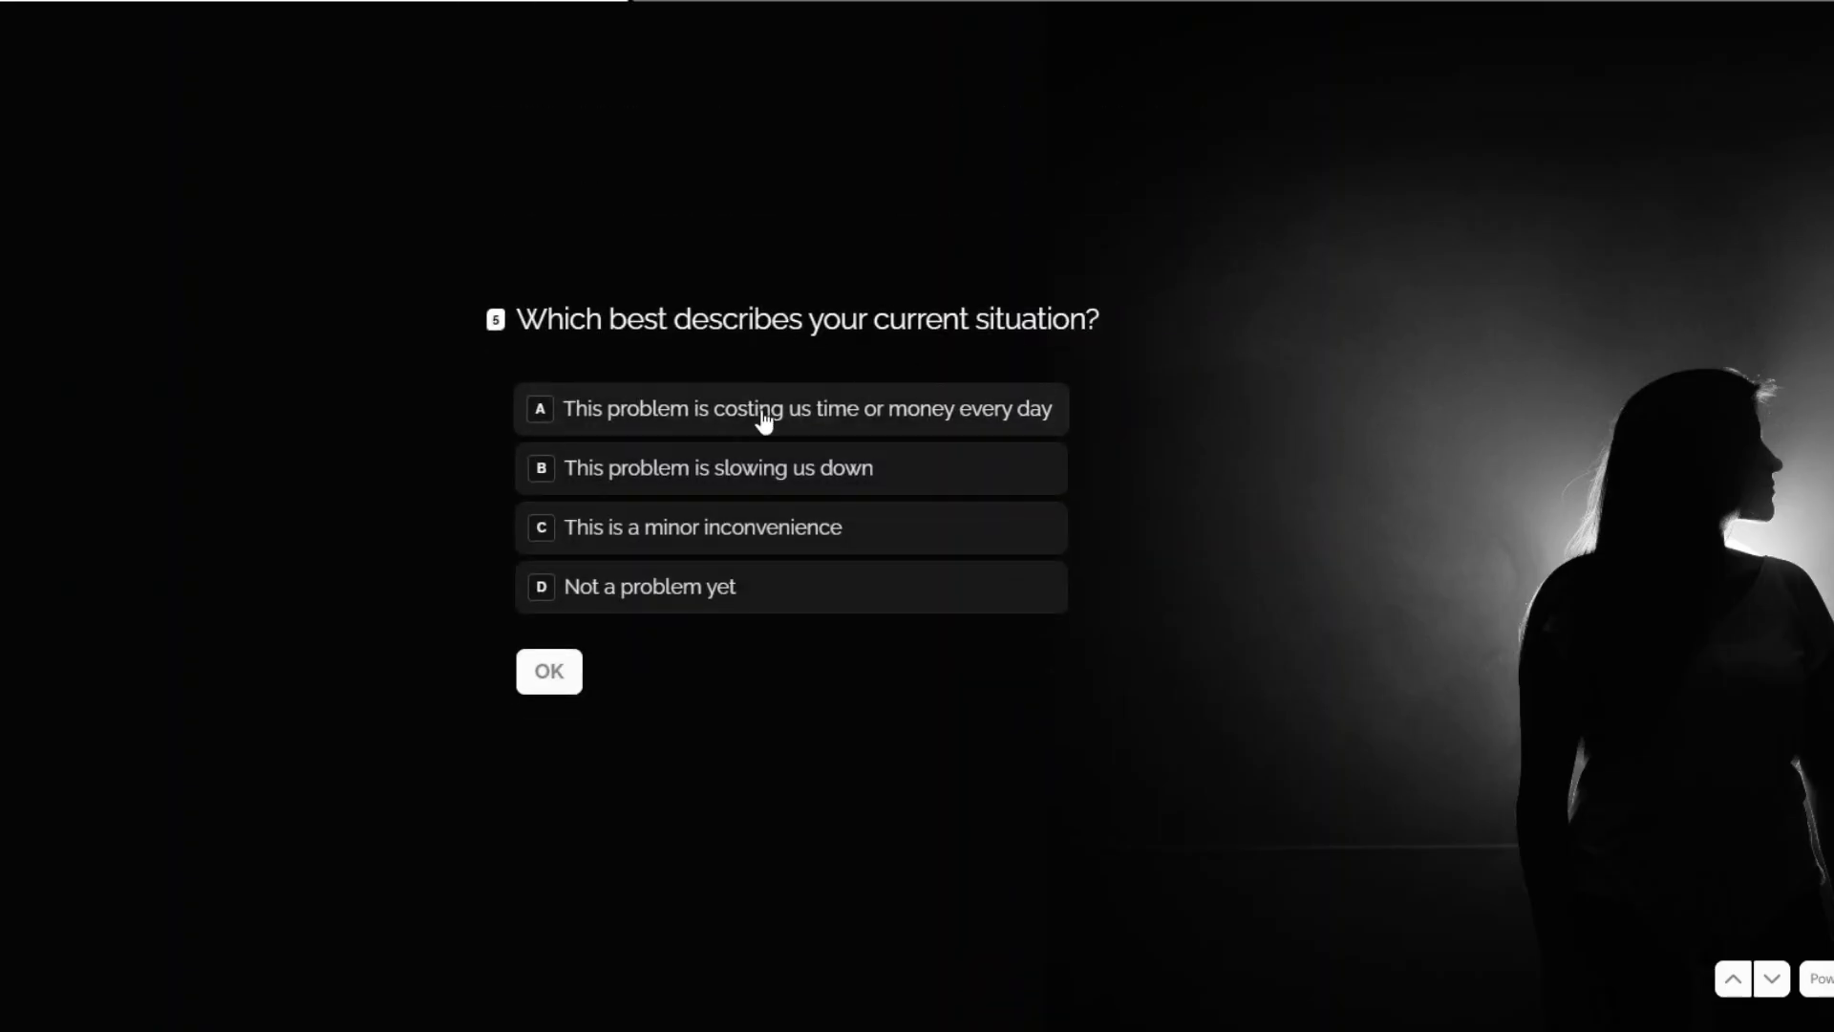
click(762, 420)
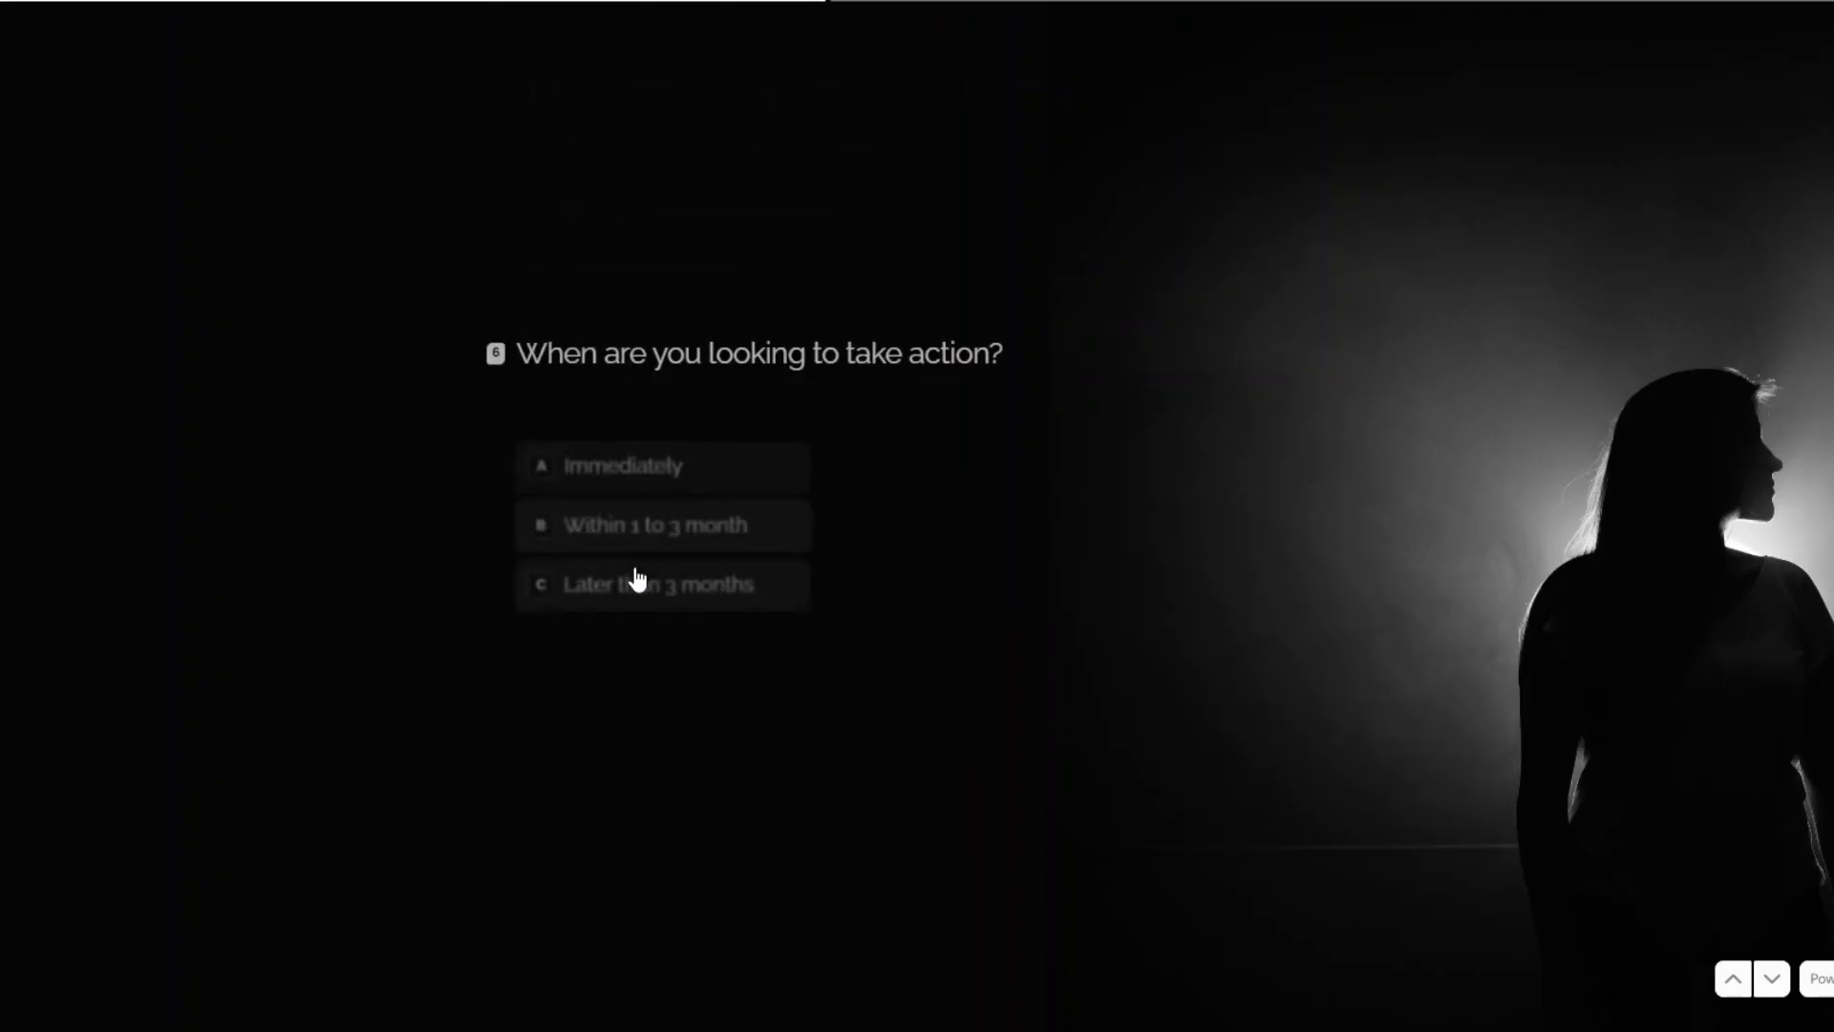
click(657, 442)
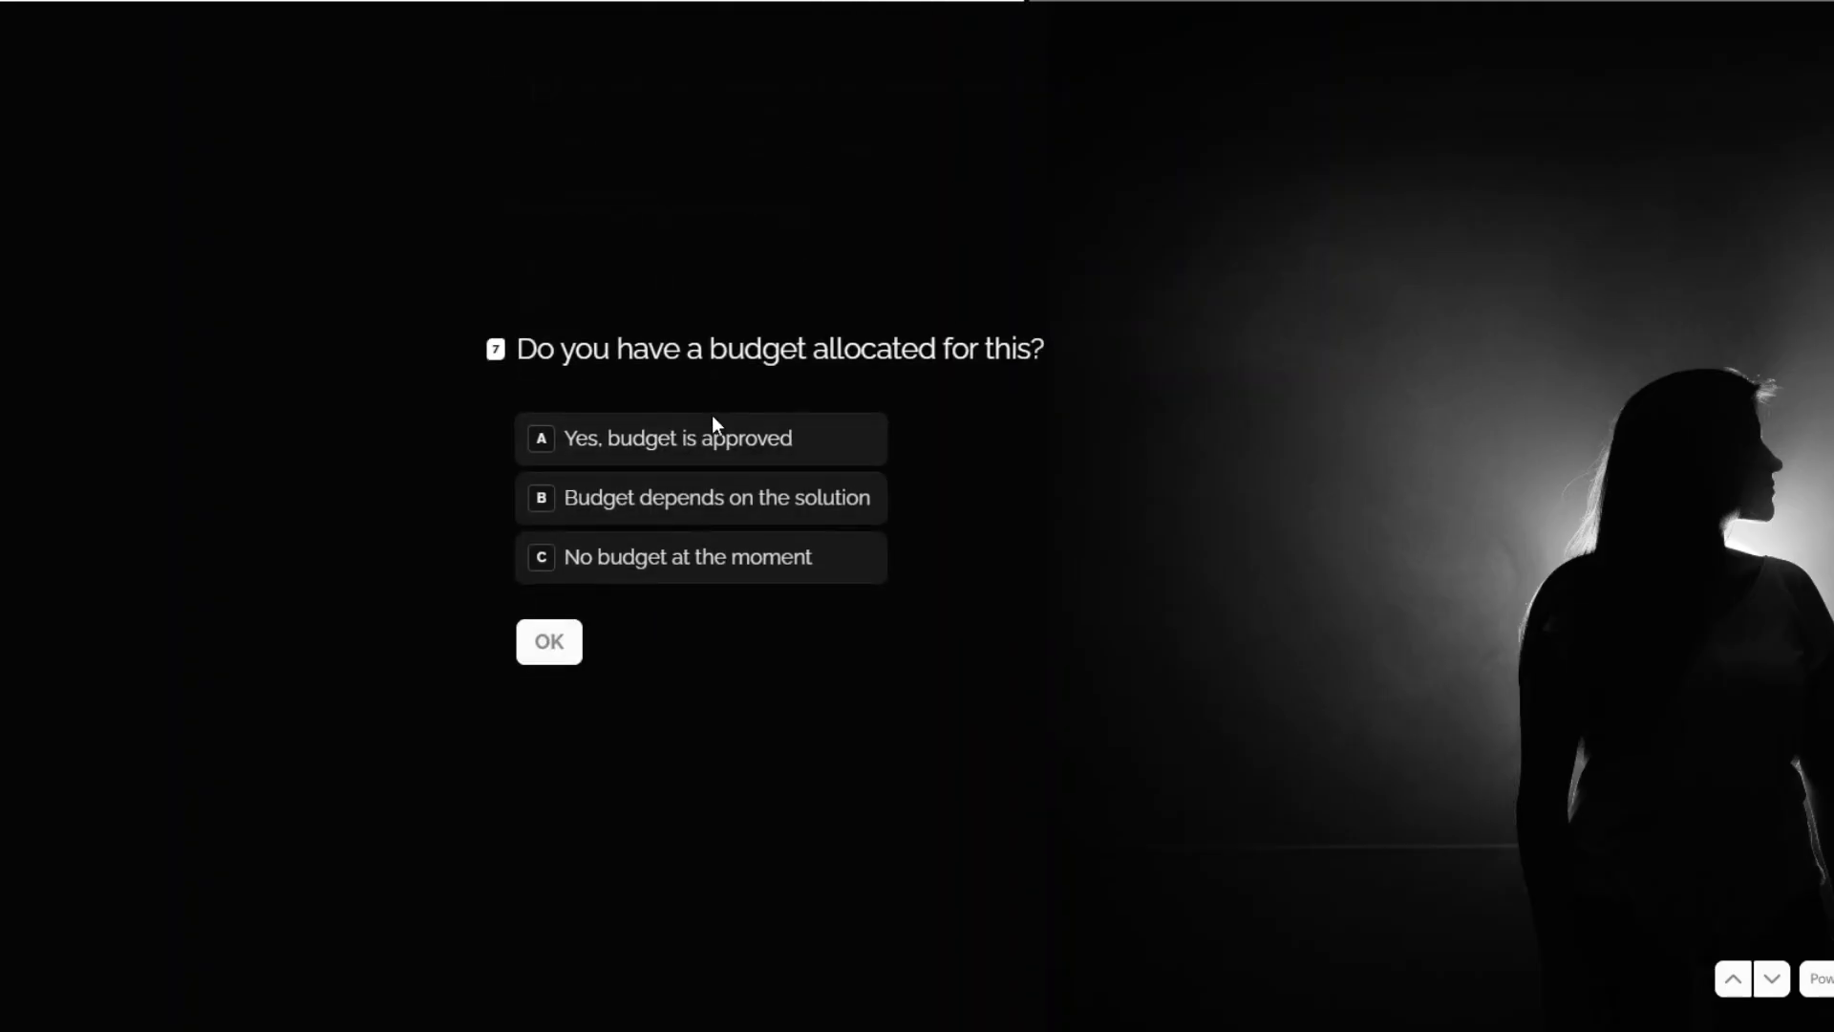
click(709, 442)
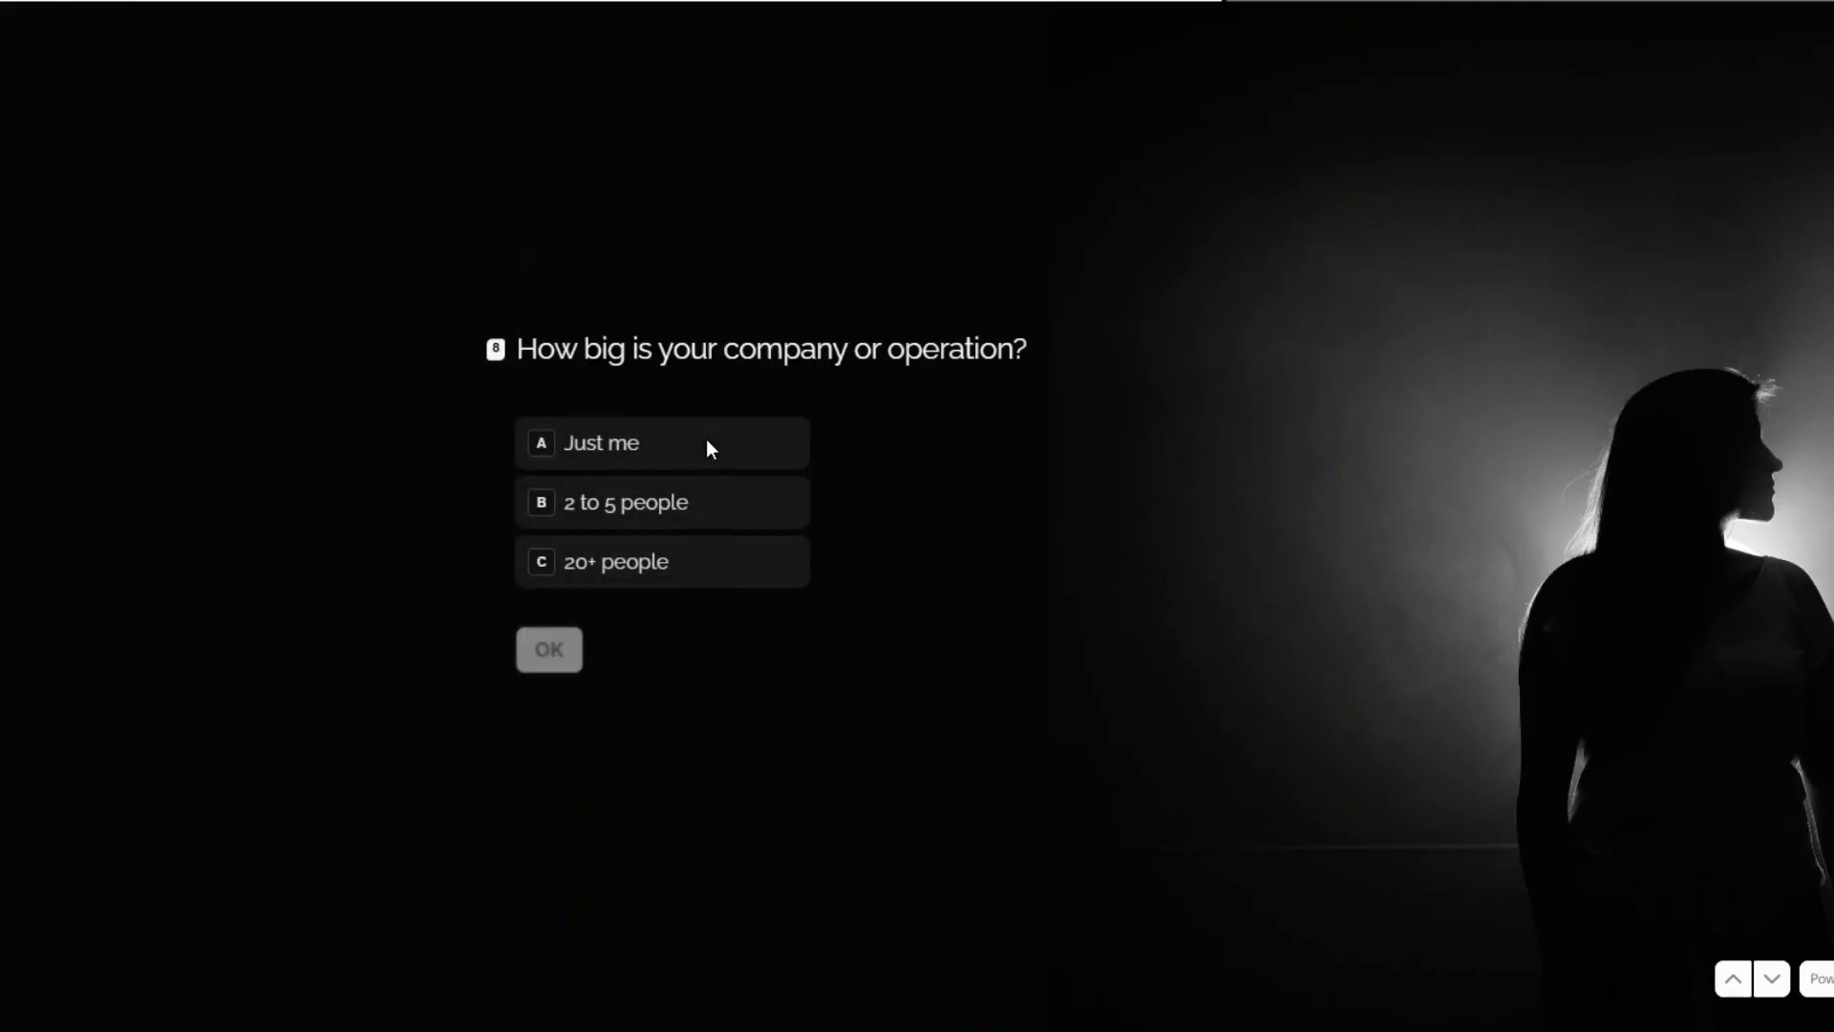
Pick 20+ people, losing money, failed attempt, speak ASAP; submit and run the scenario once.
click(566, 576)
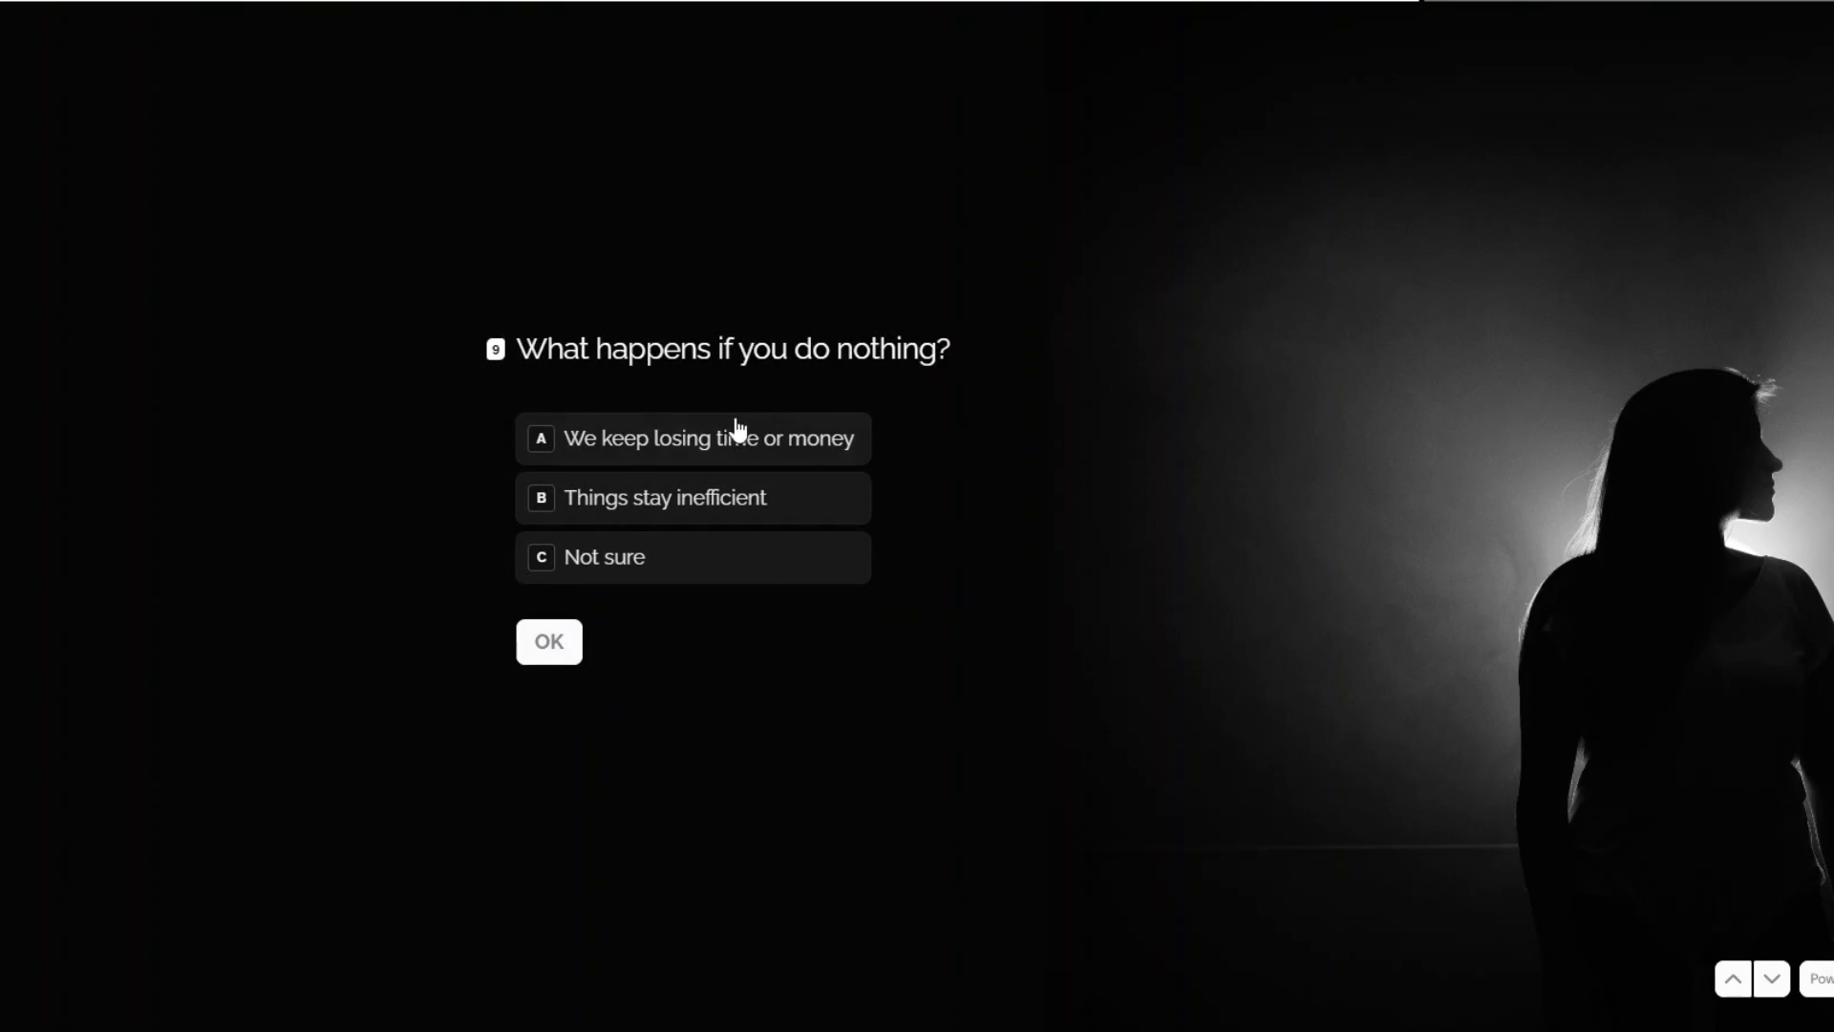
click(718, 441)
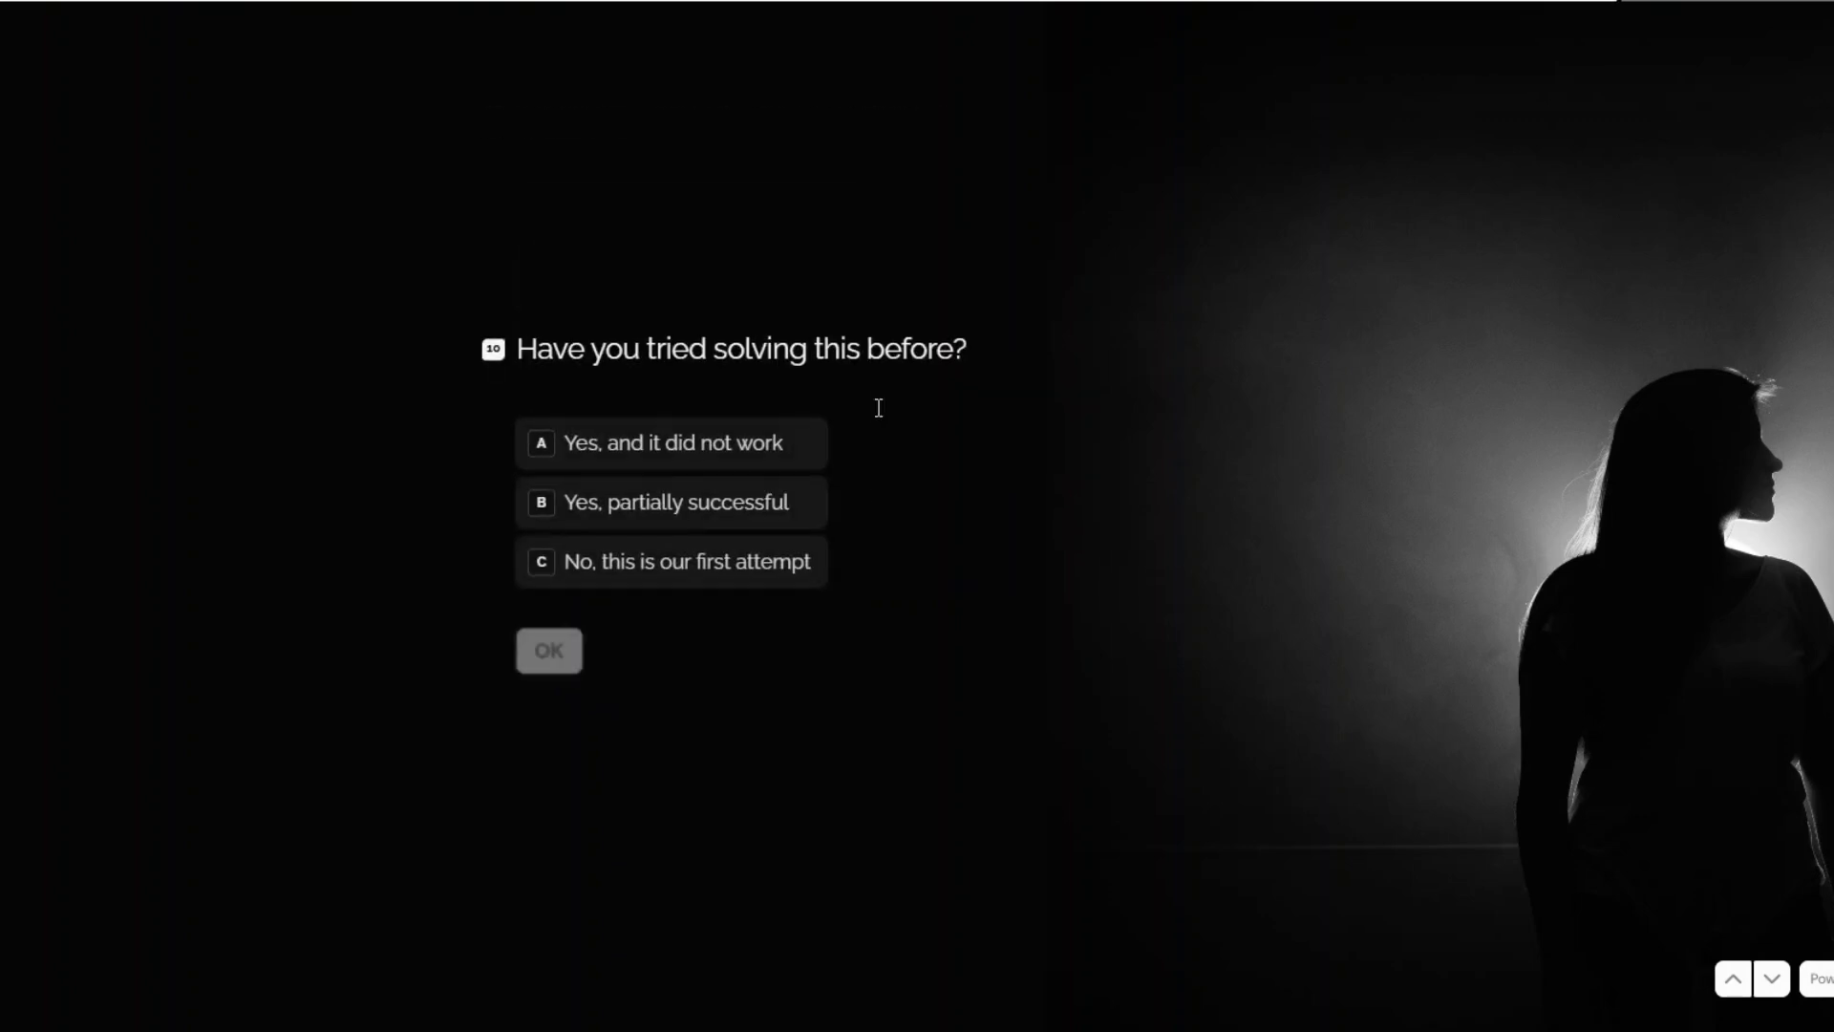
click(650, 441)
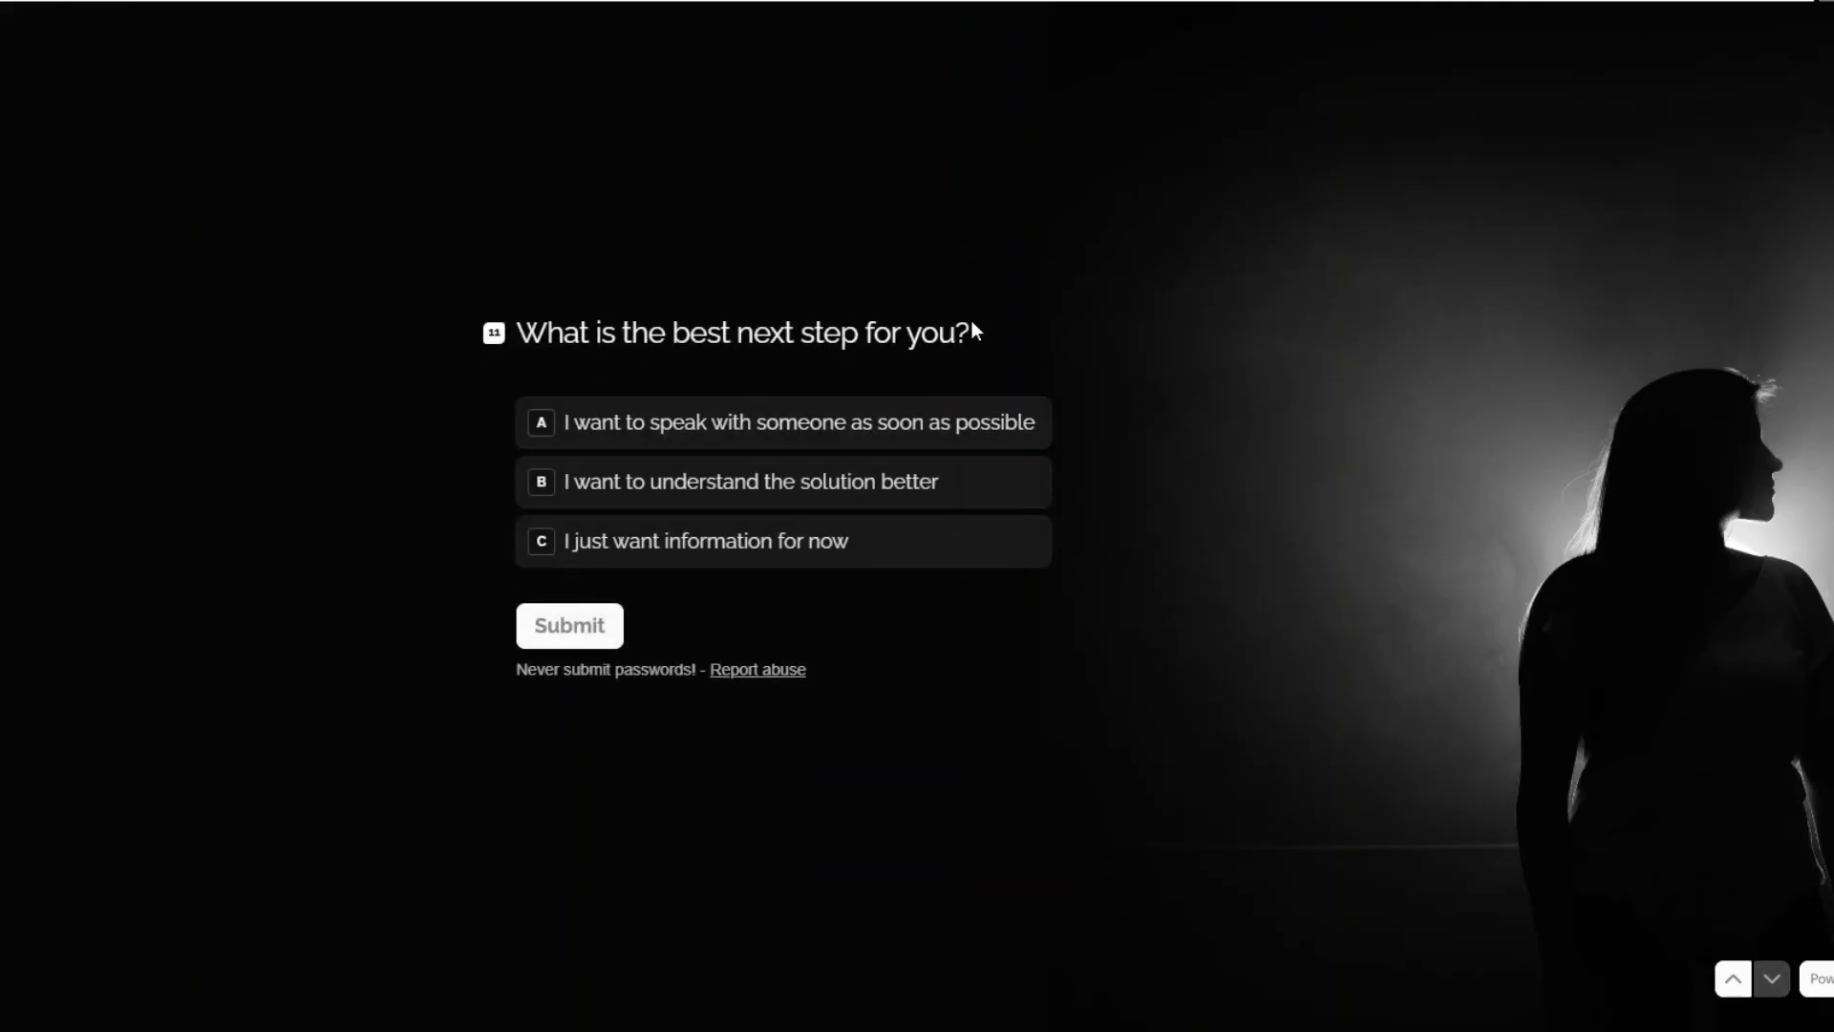
click(712, 427)
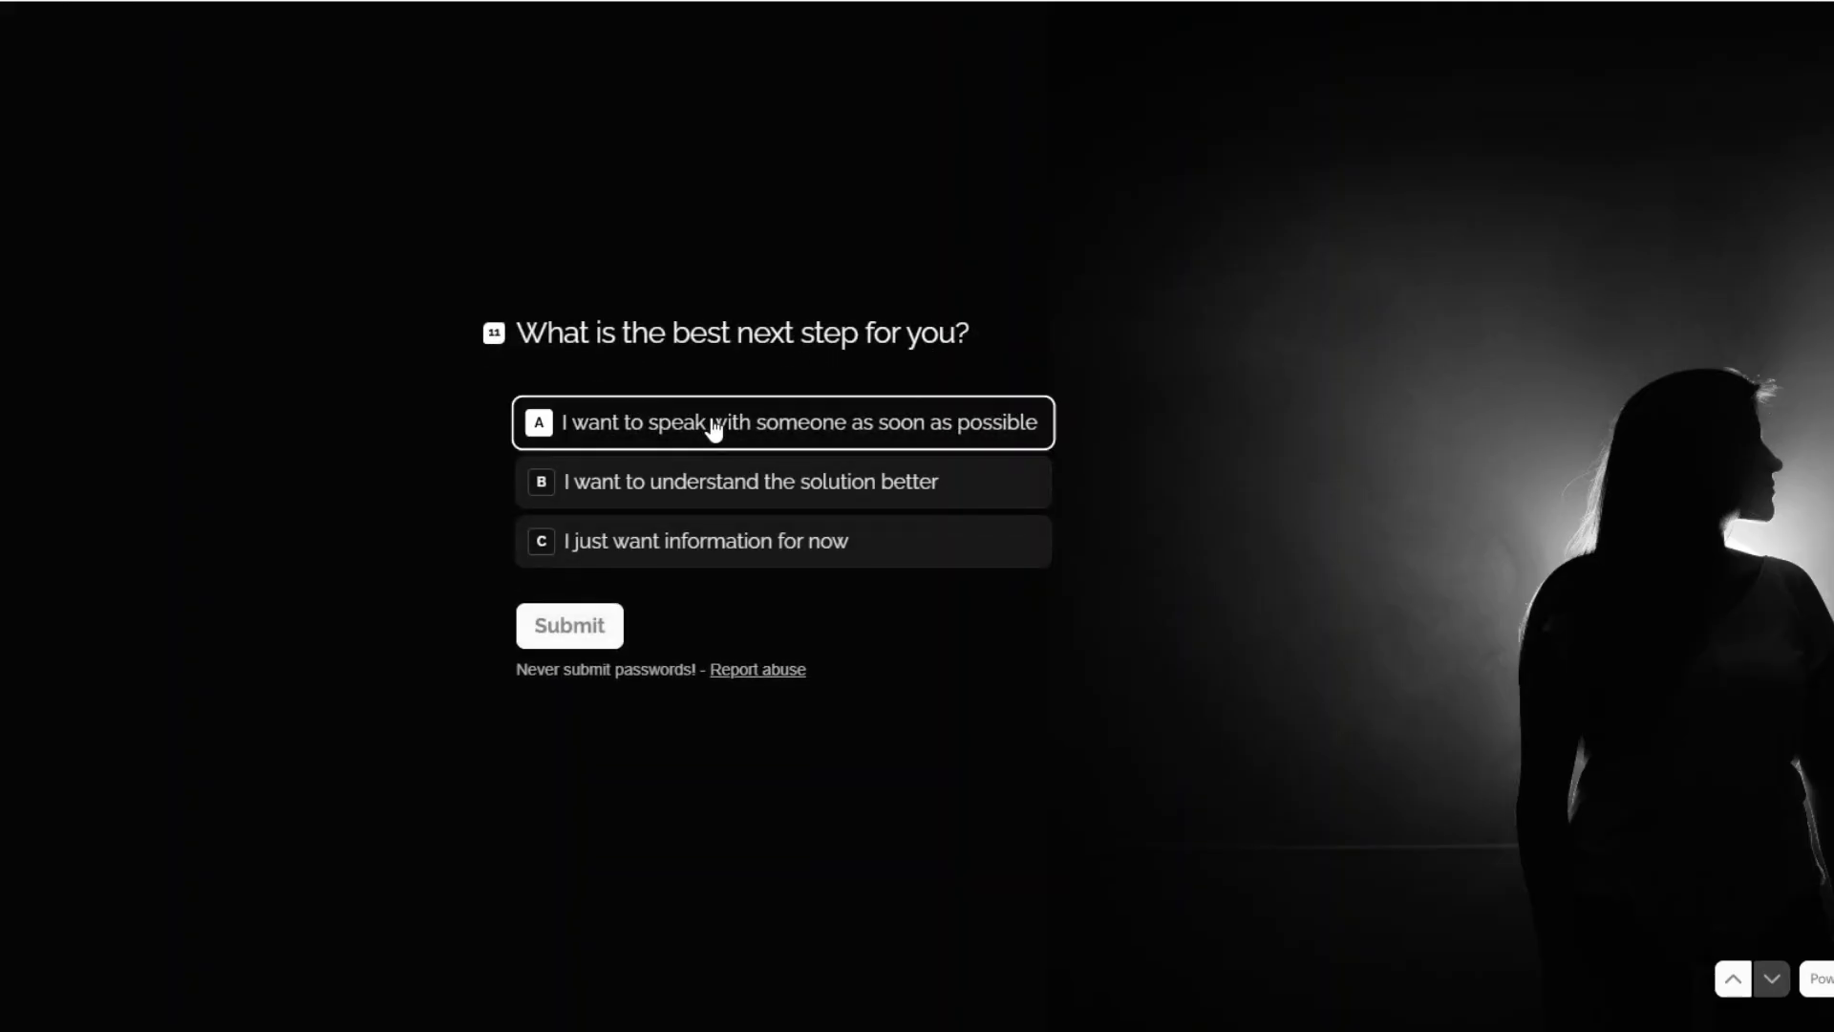
click(571, 626)
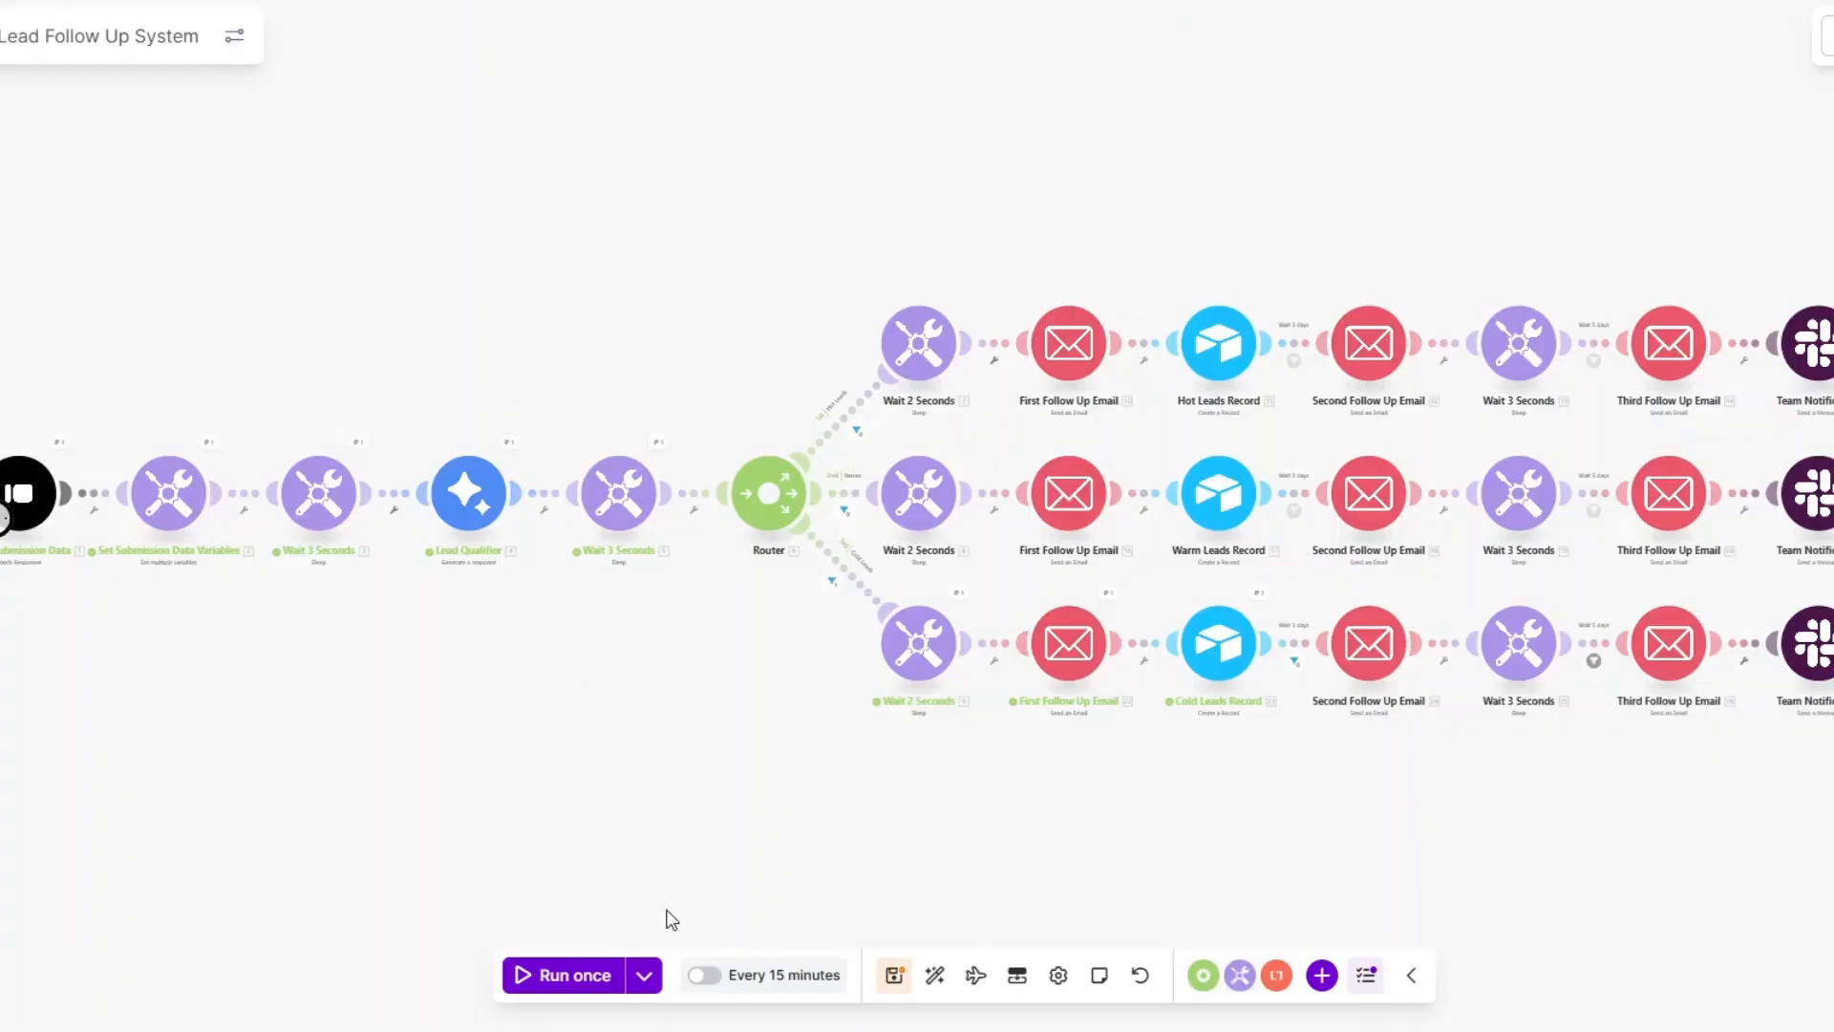
click(611, 967)
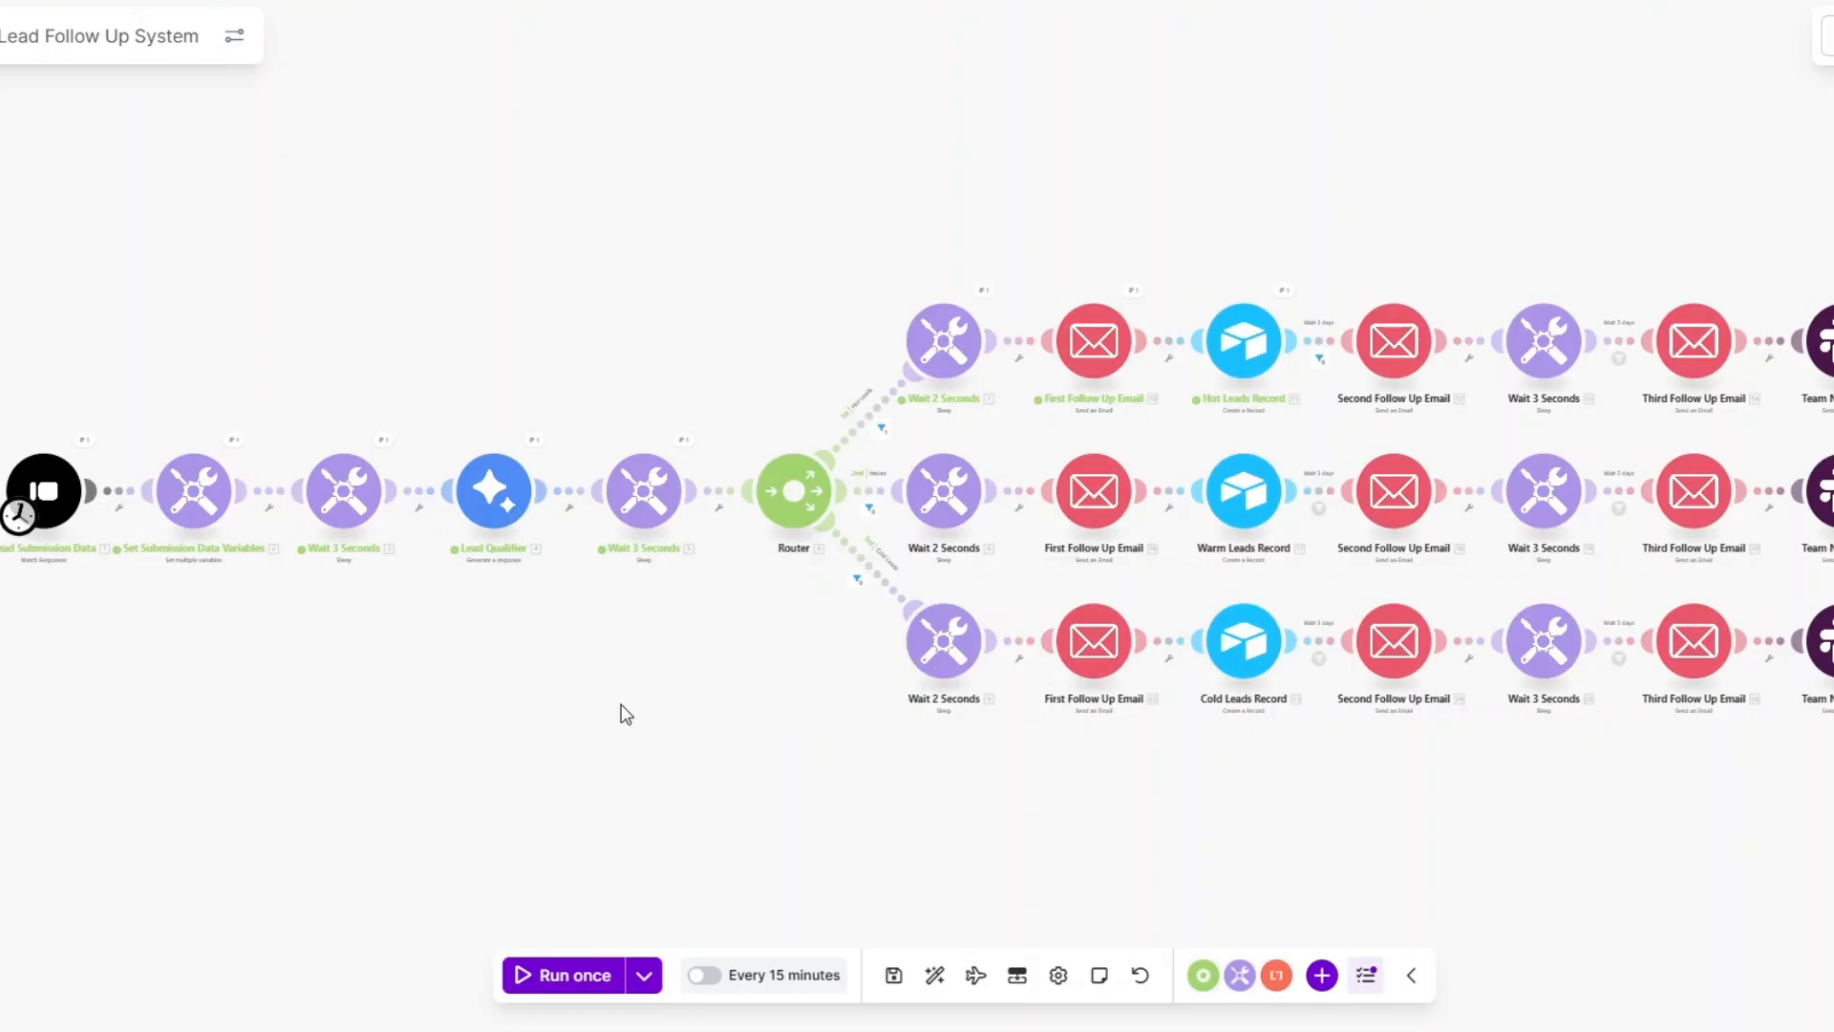
drag(626, 714, 603, 718)
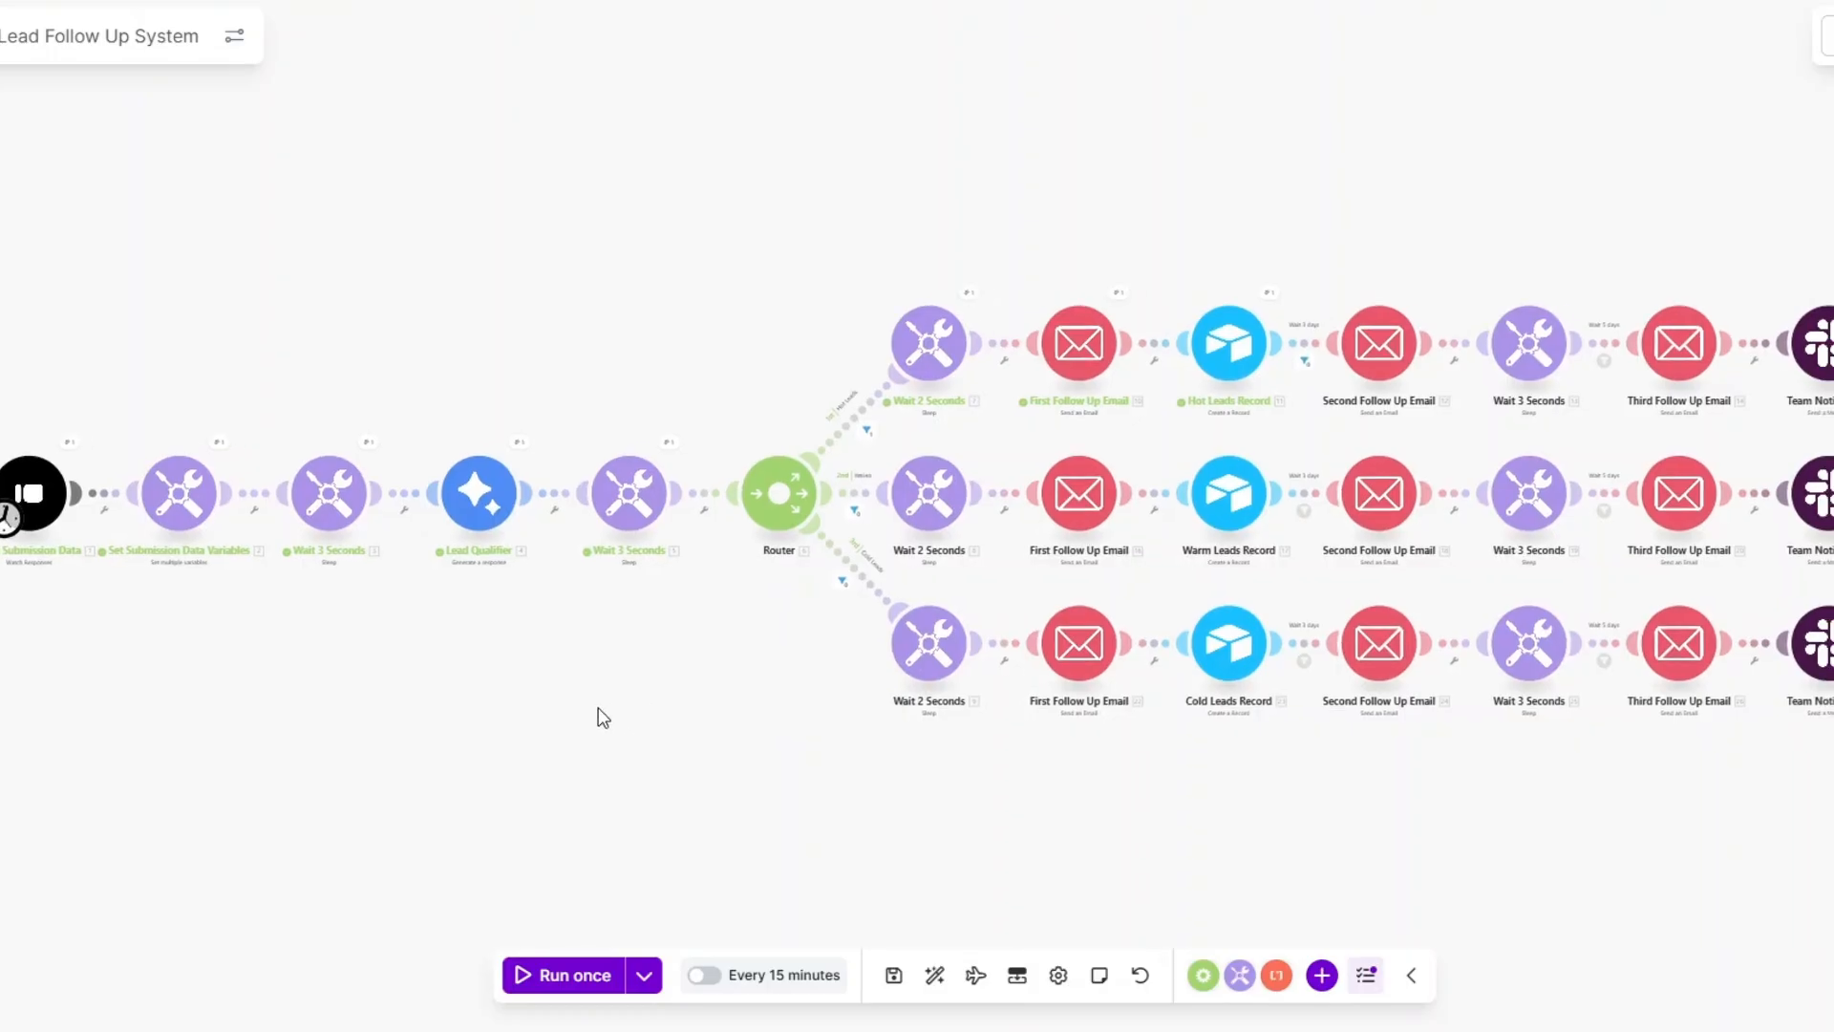
click(70, 445)
click(168, 680)
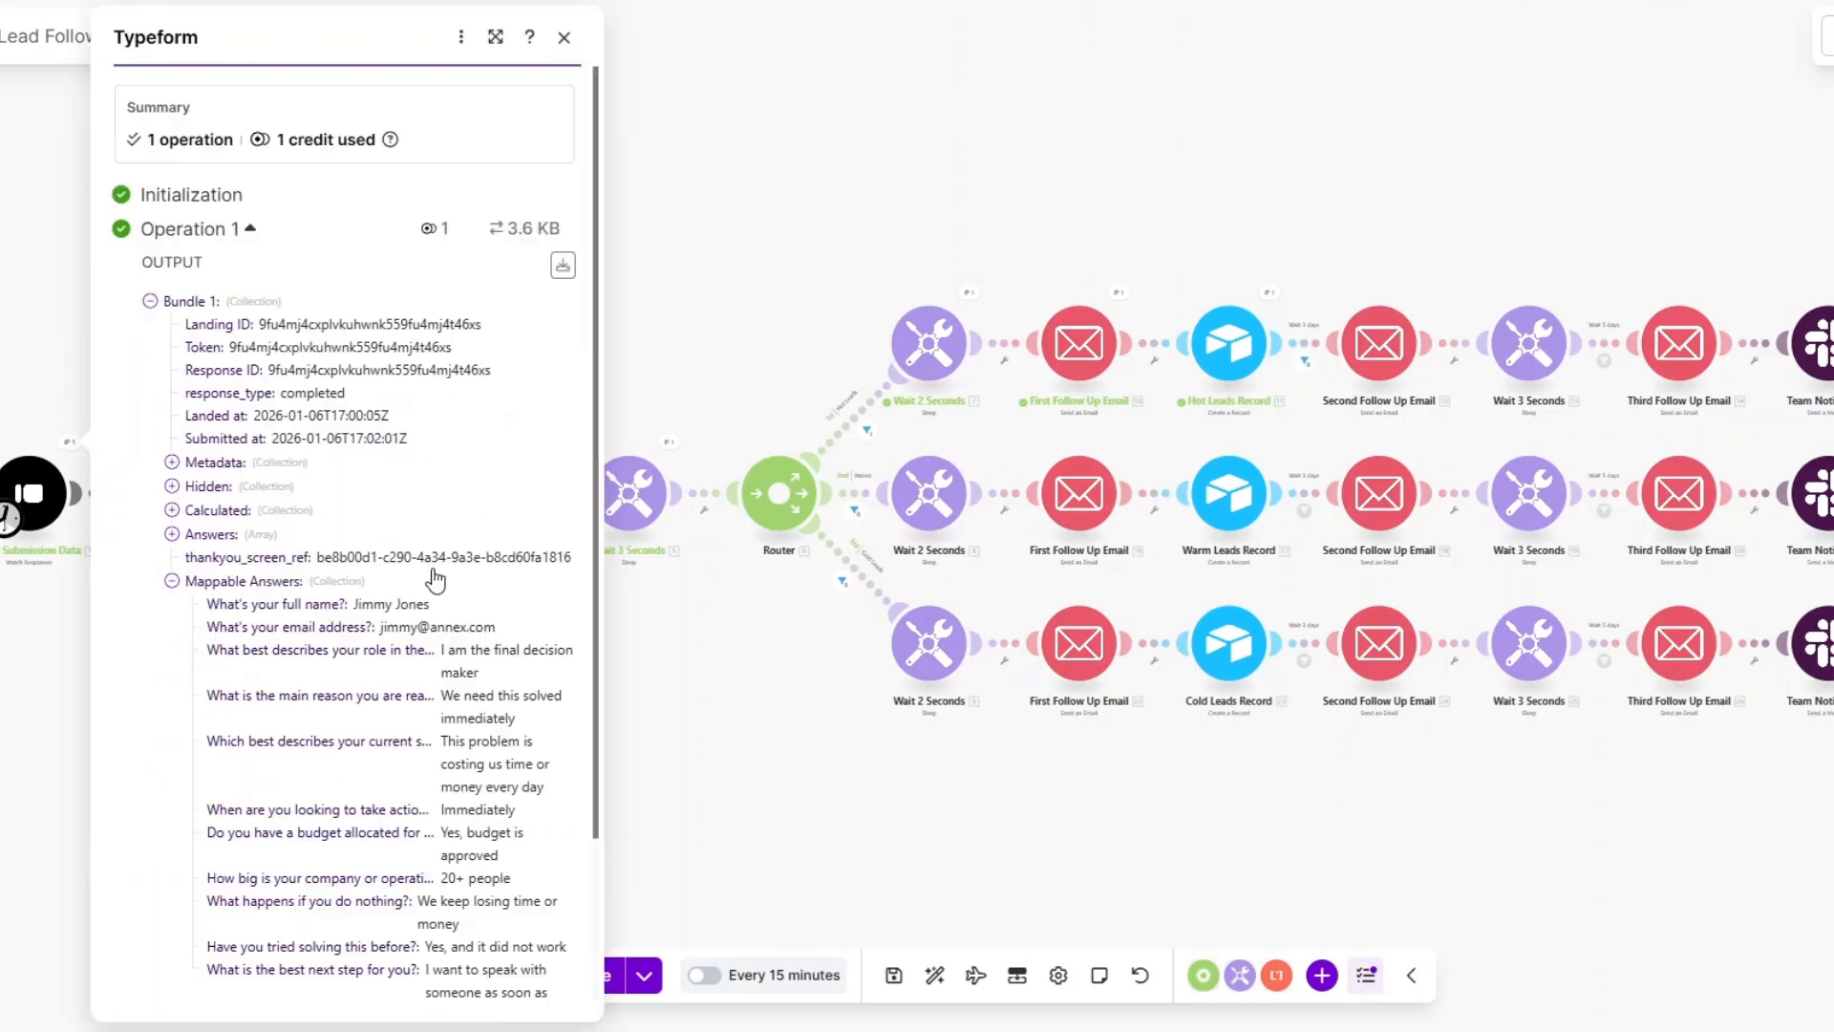
scroll(426, 582, down, 3)
drag(354, 412, 483, 798)
click(370, 422)
click(802, 779)
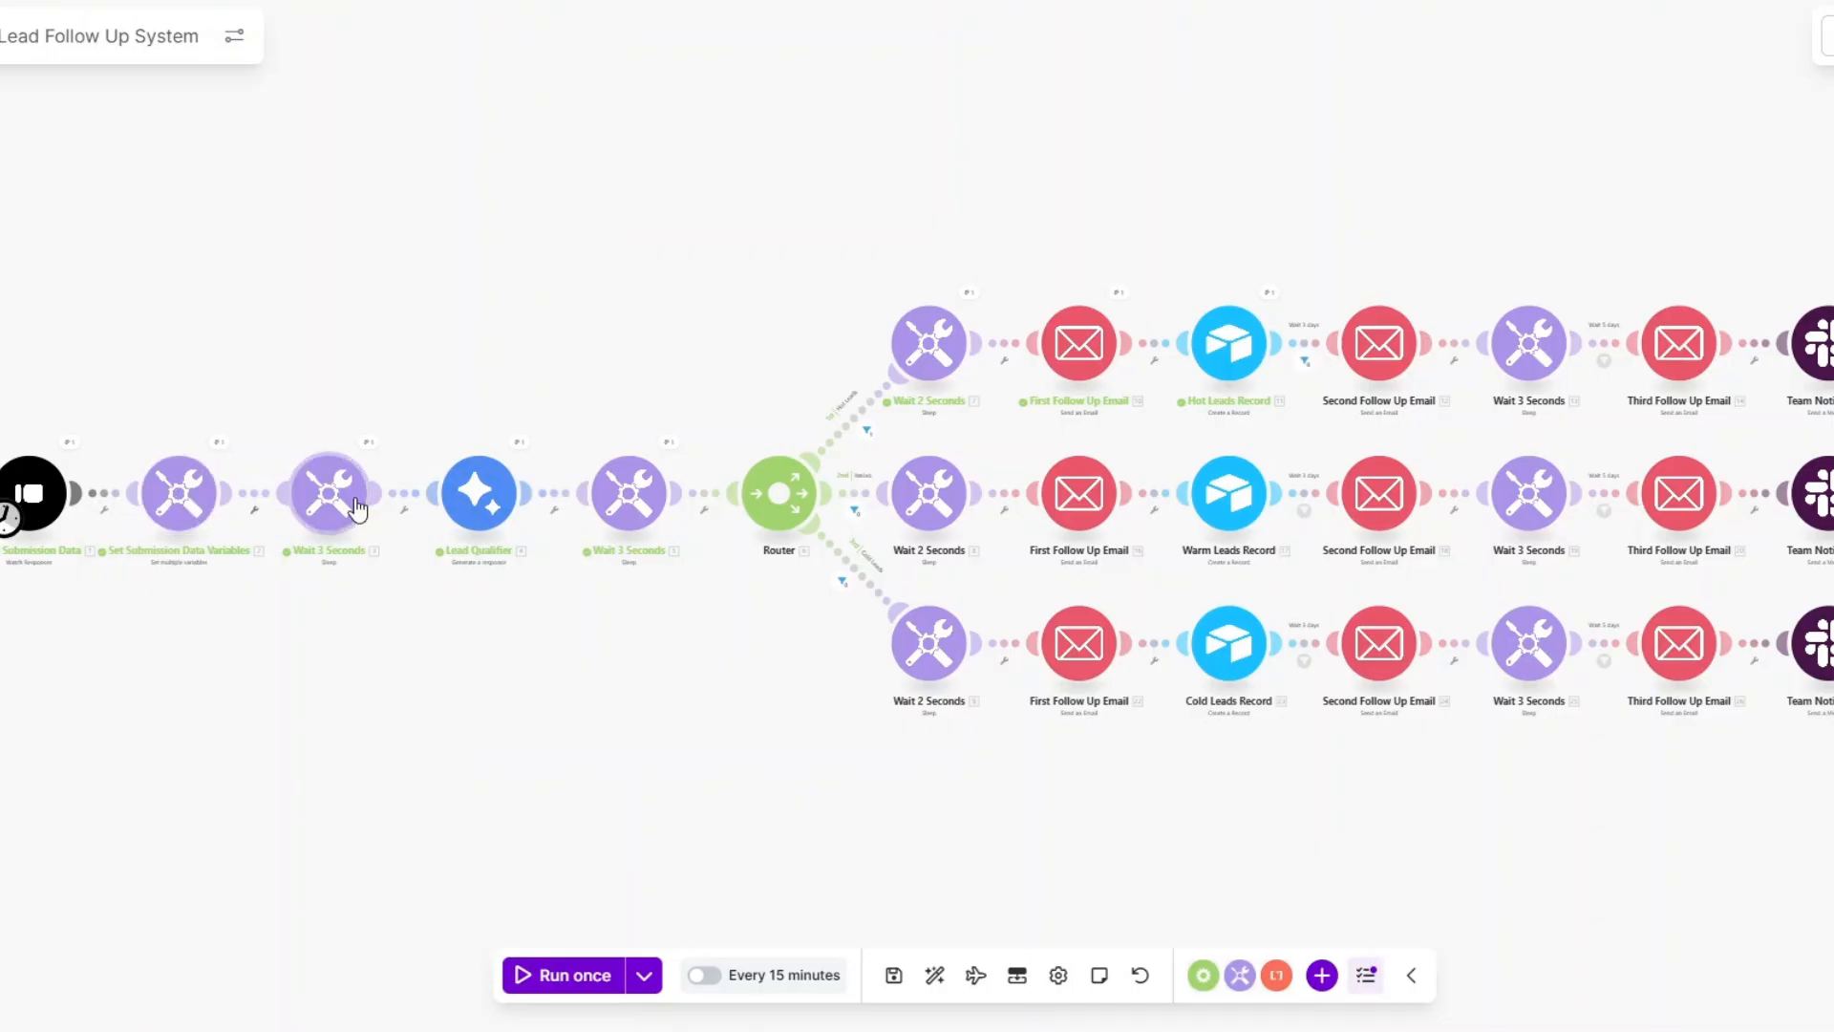
click(521, 453)
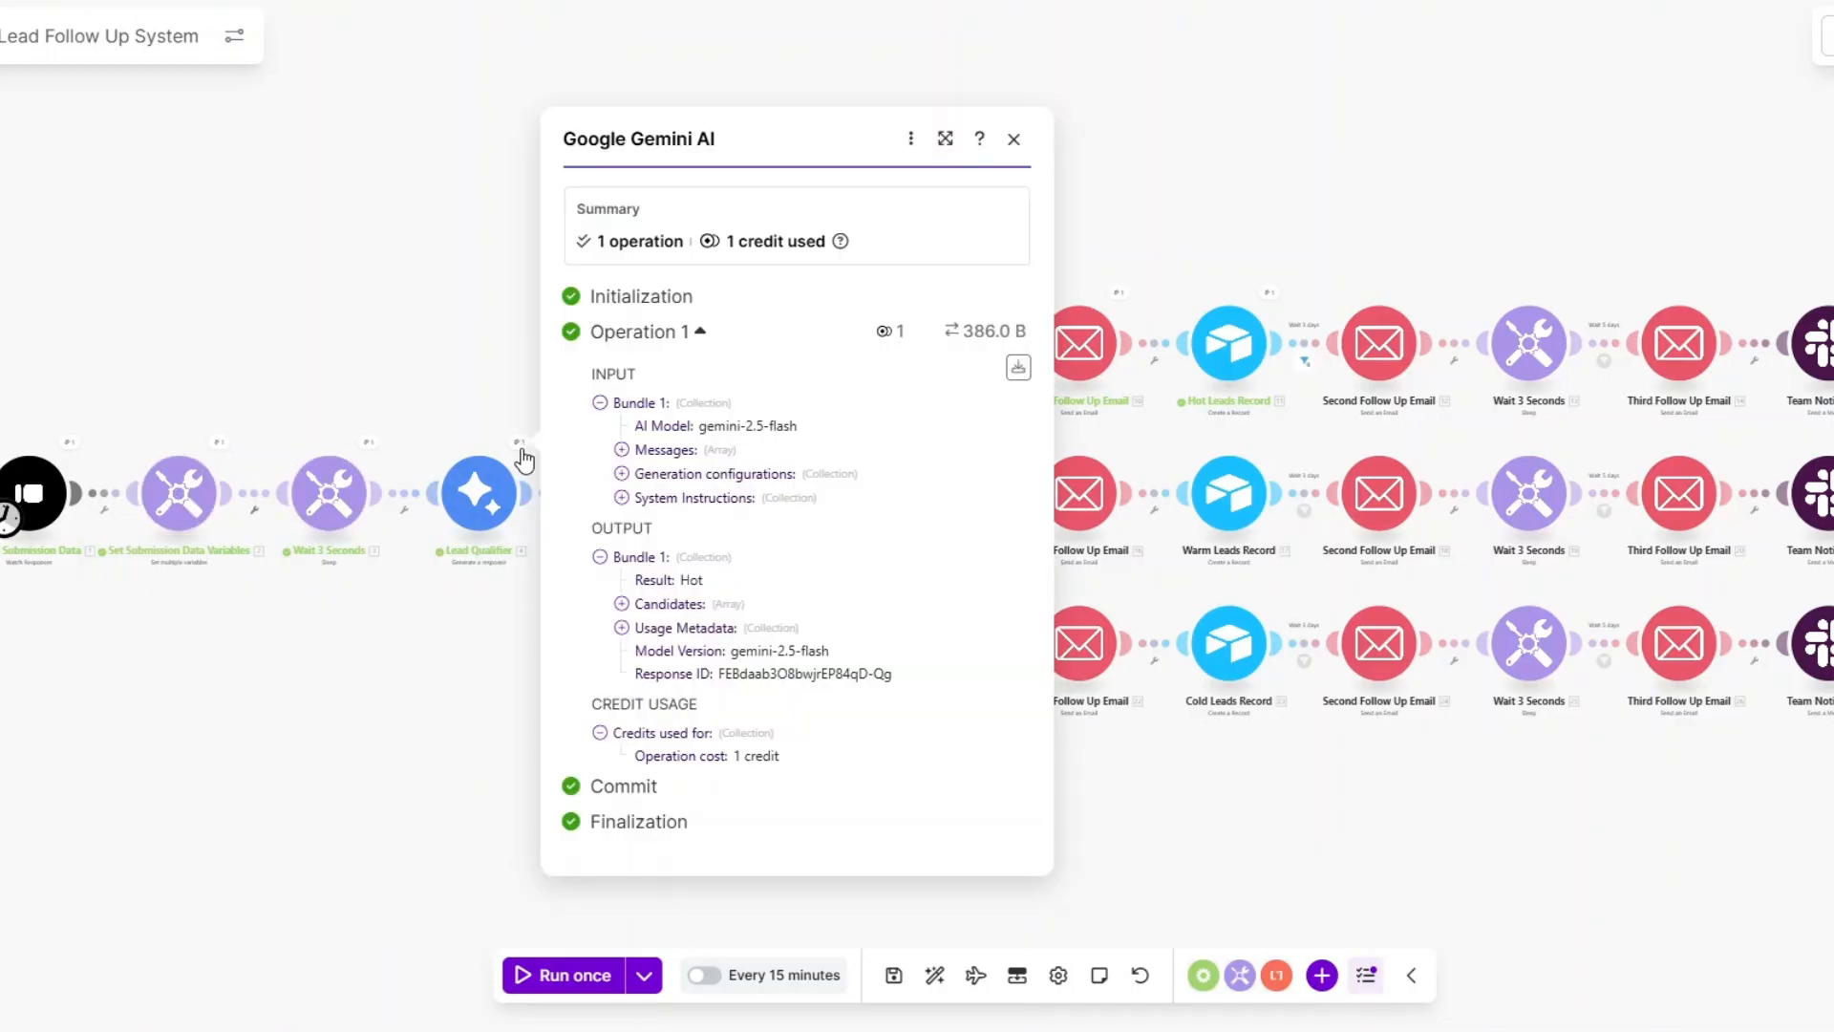
double_click(690, 580)
click(495, 633)
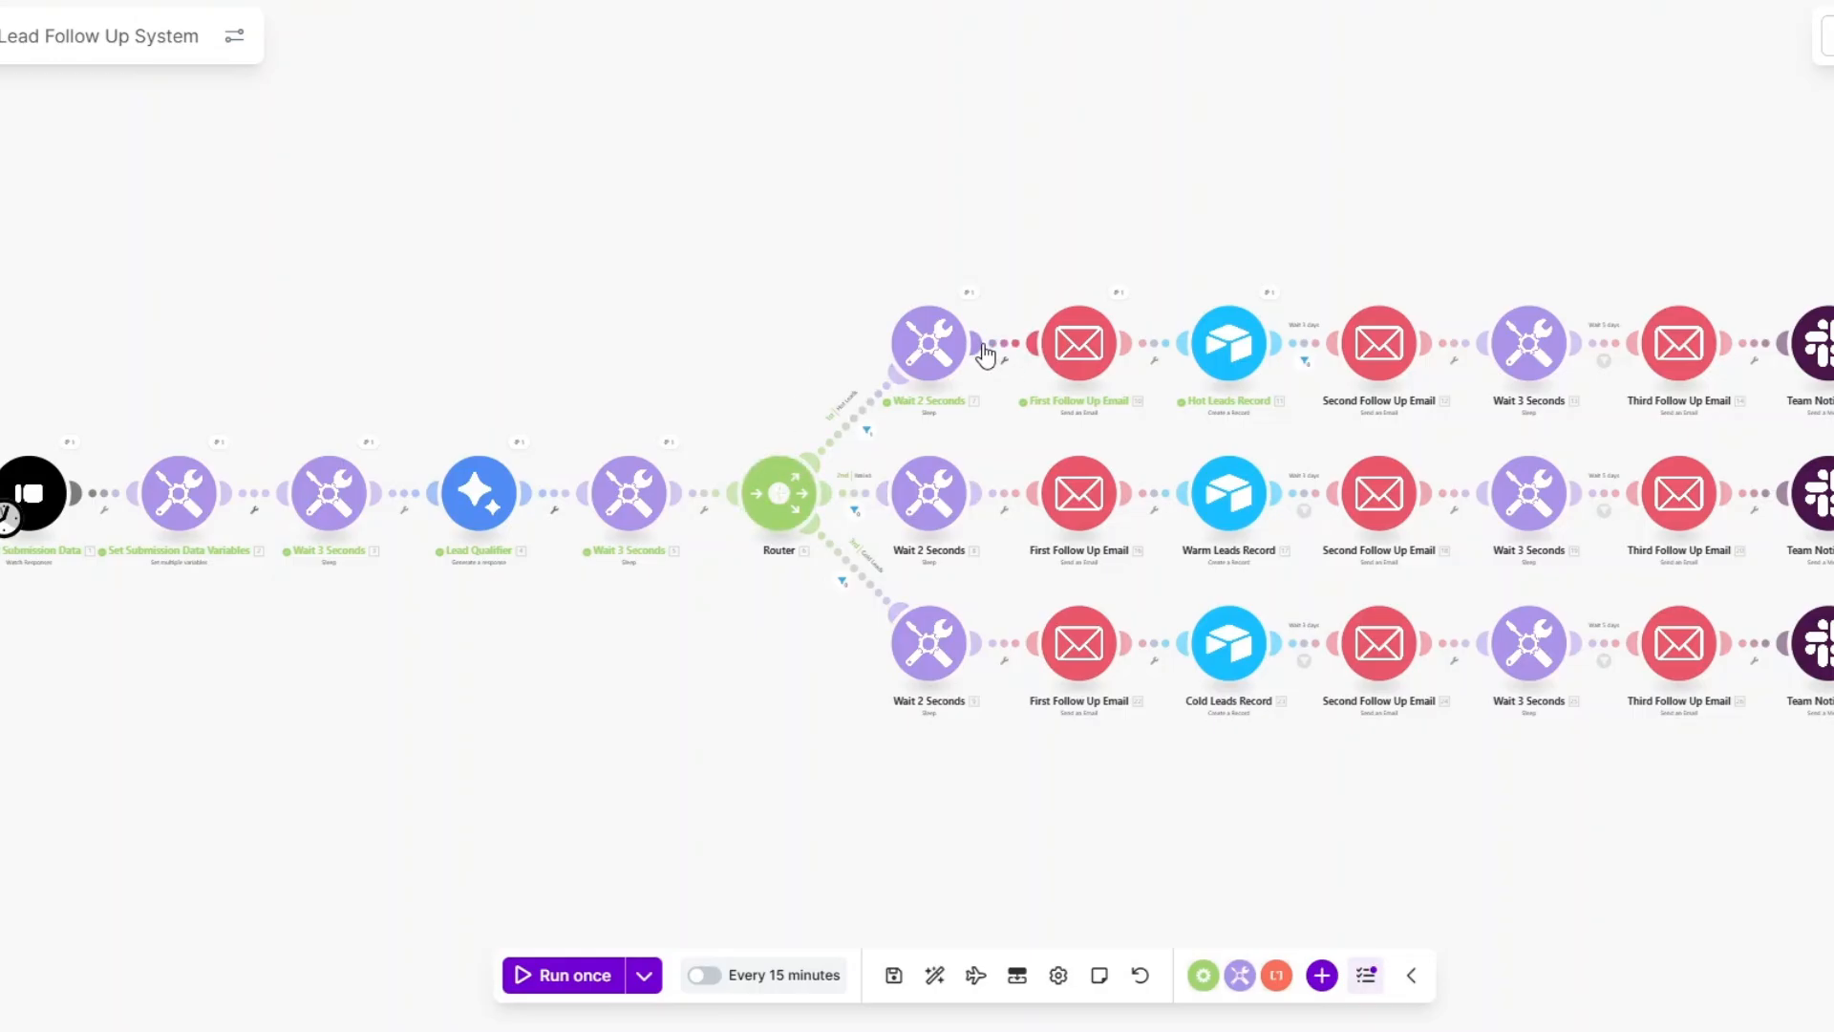
click(1122, 298)
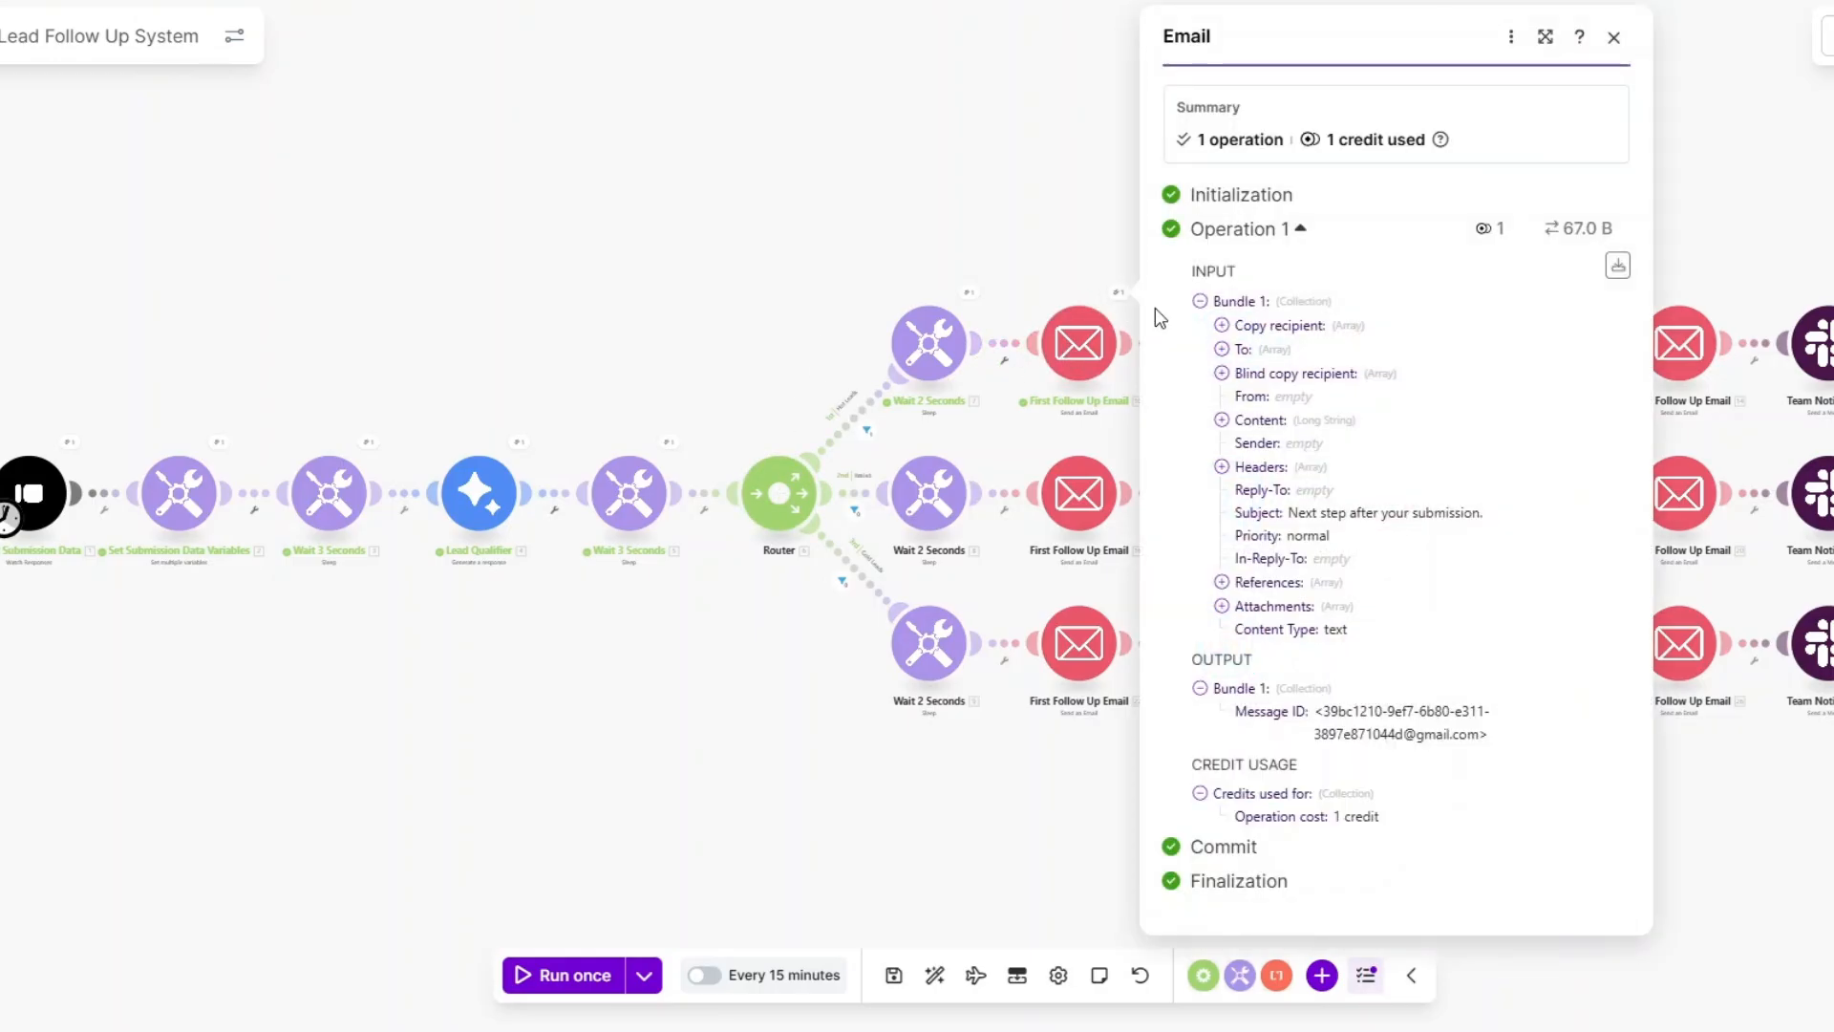
click(1225, 422)
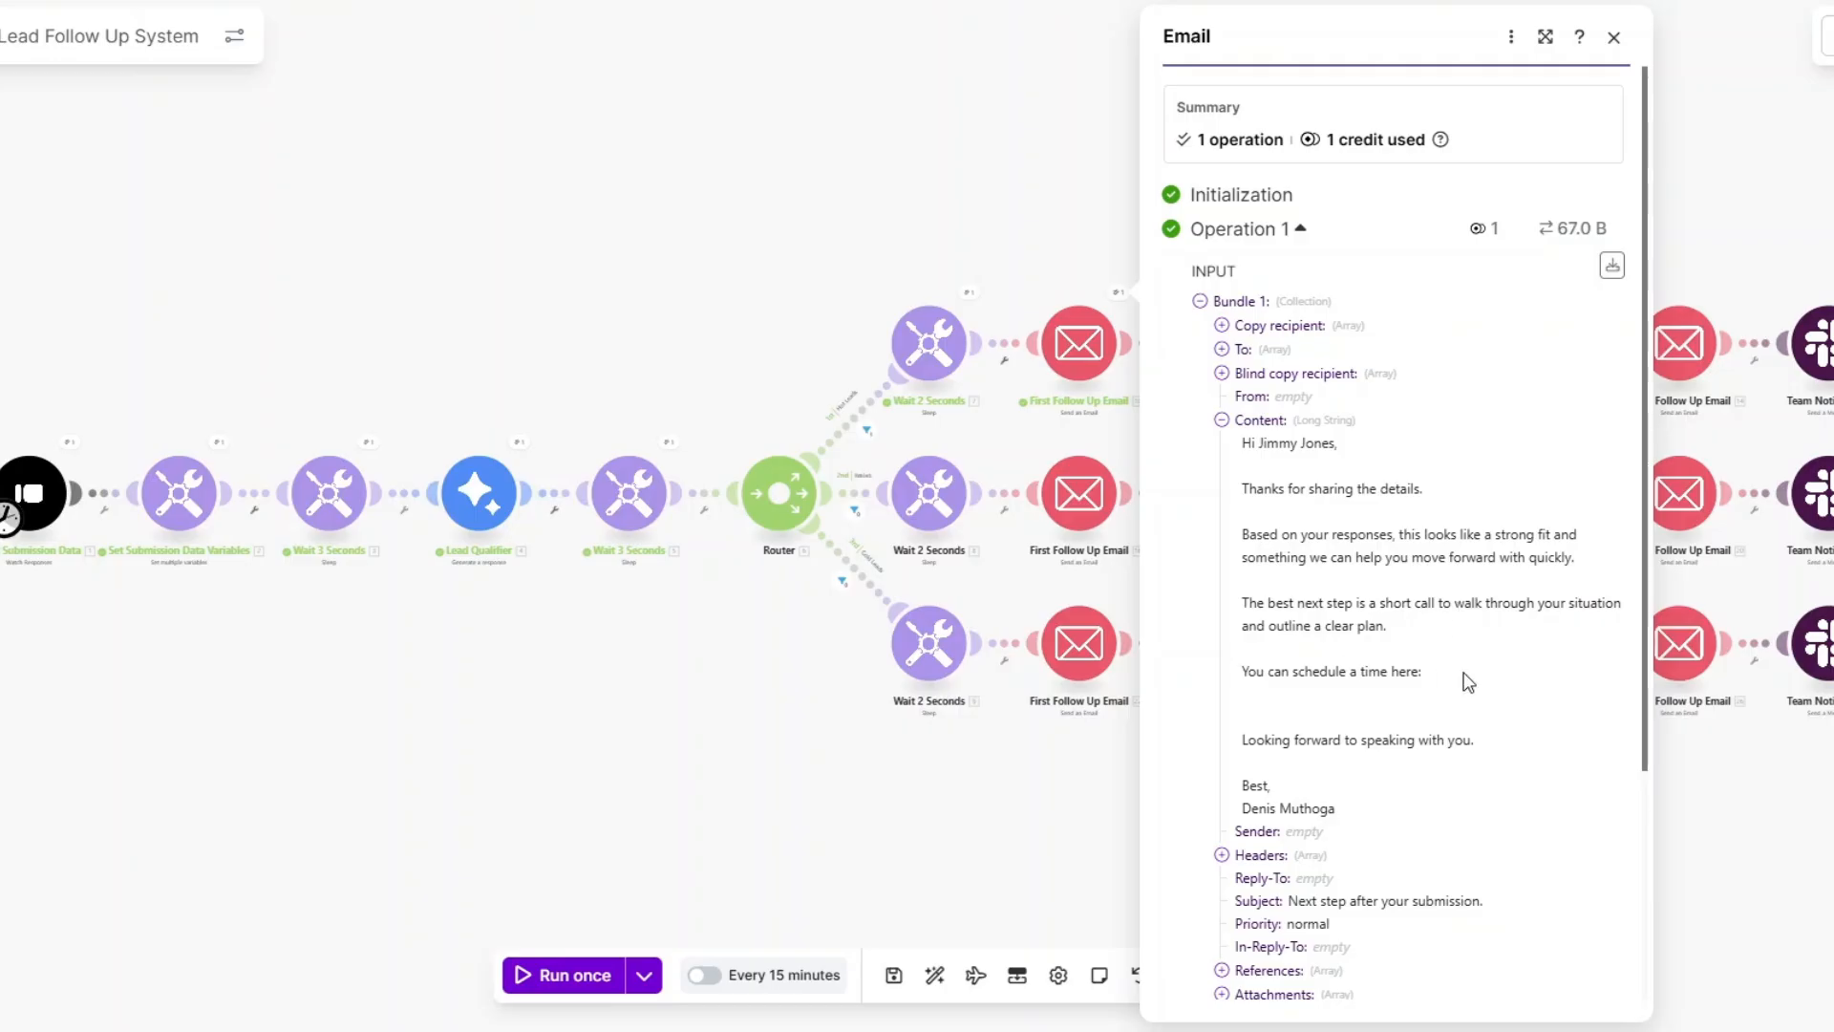
click(1062, 742)
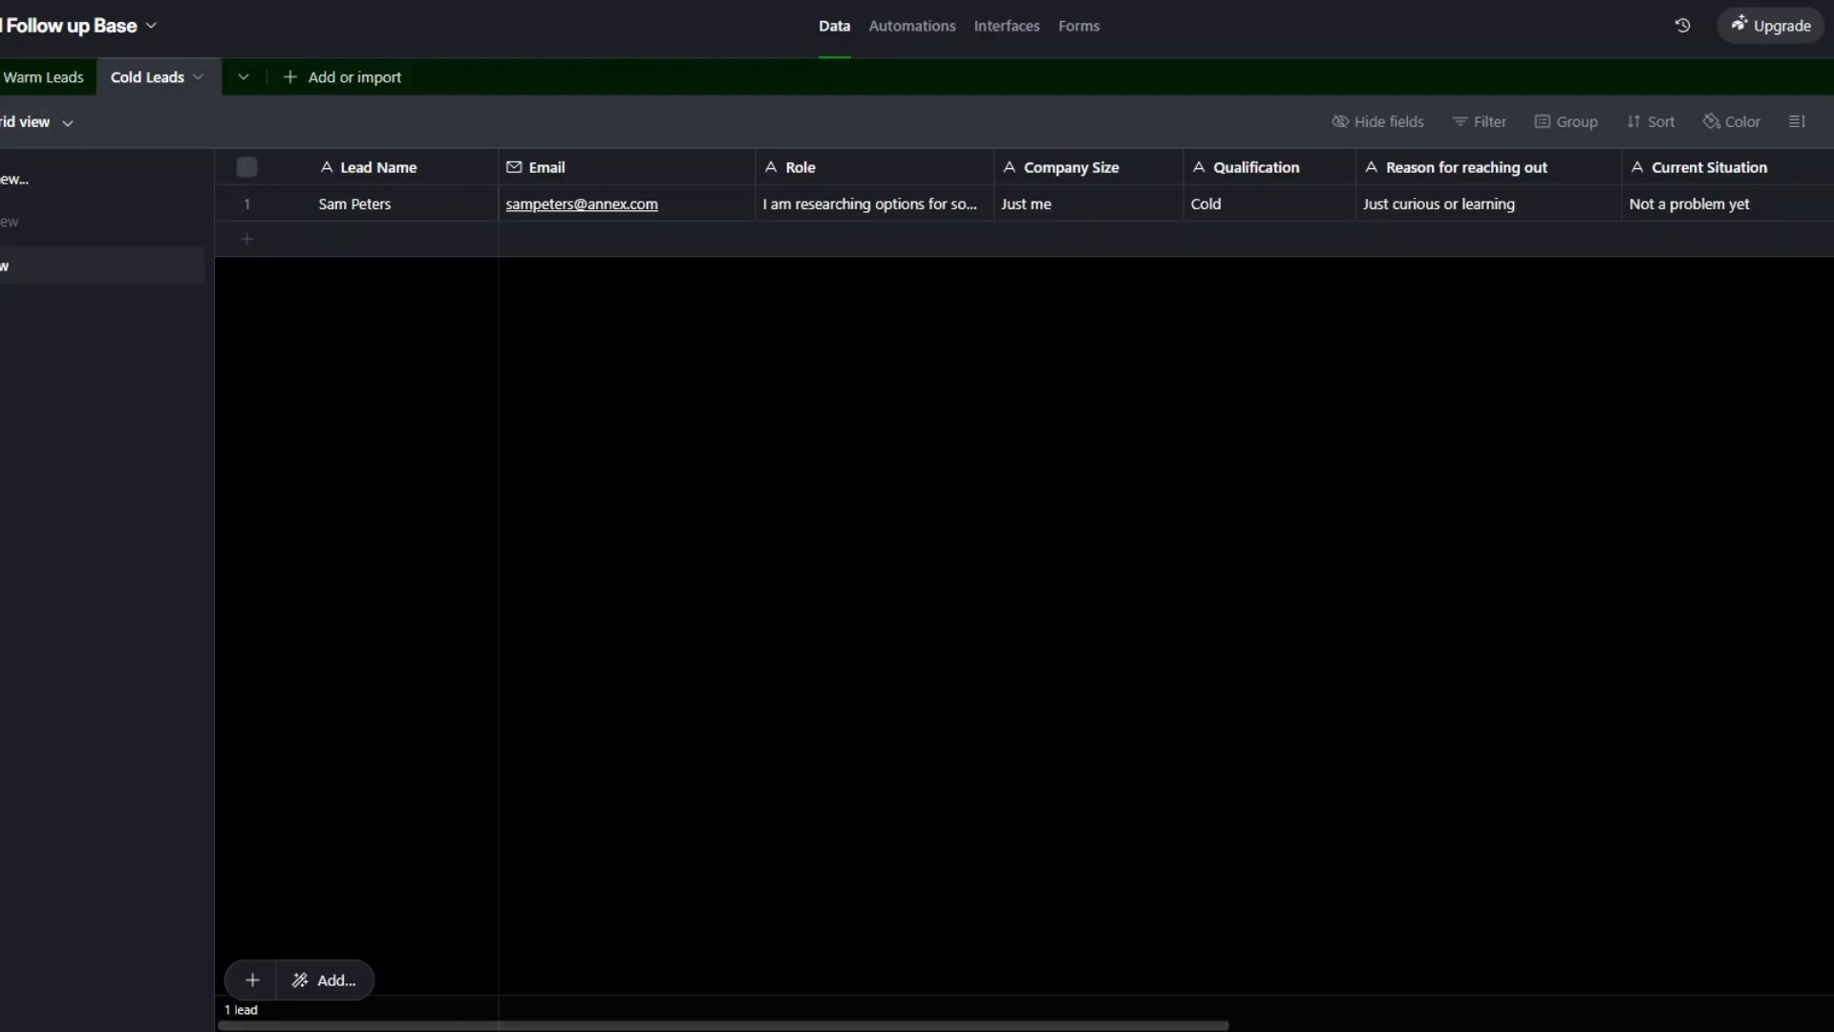
click(0, 77)
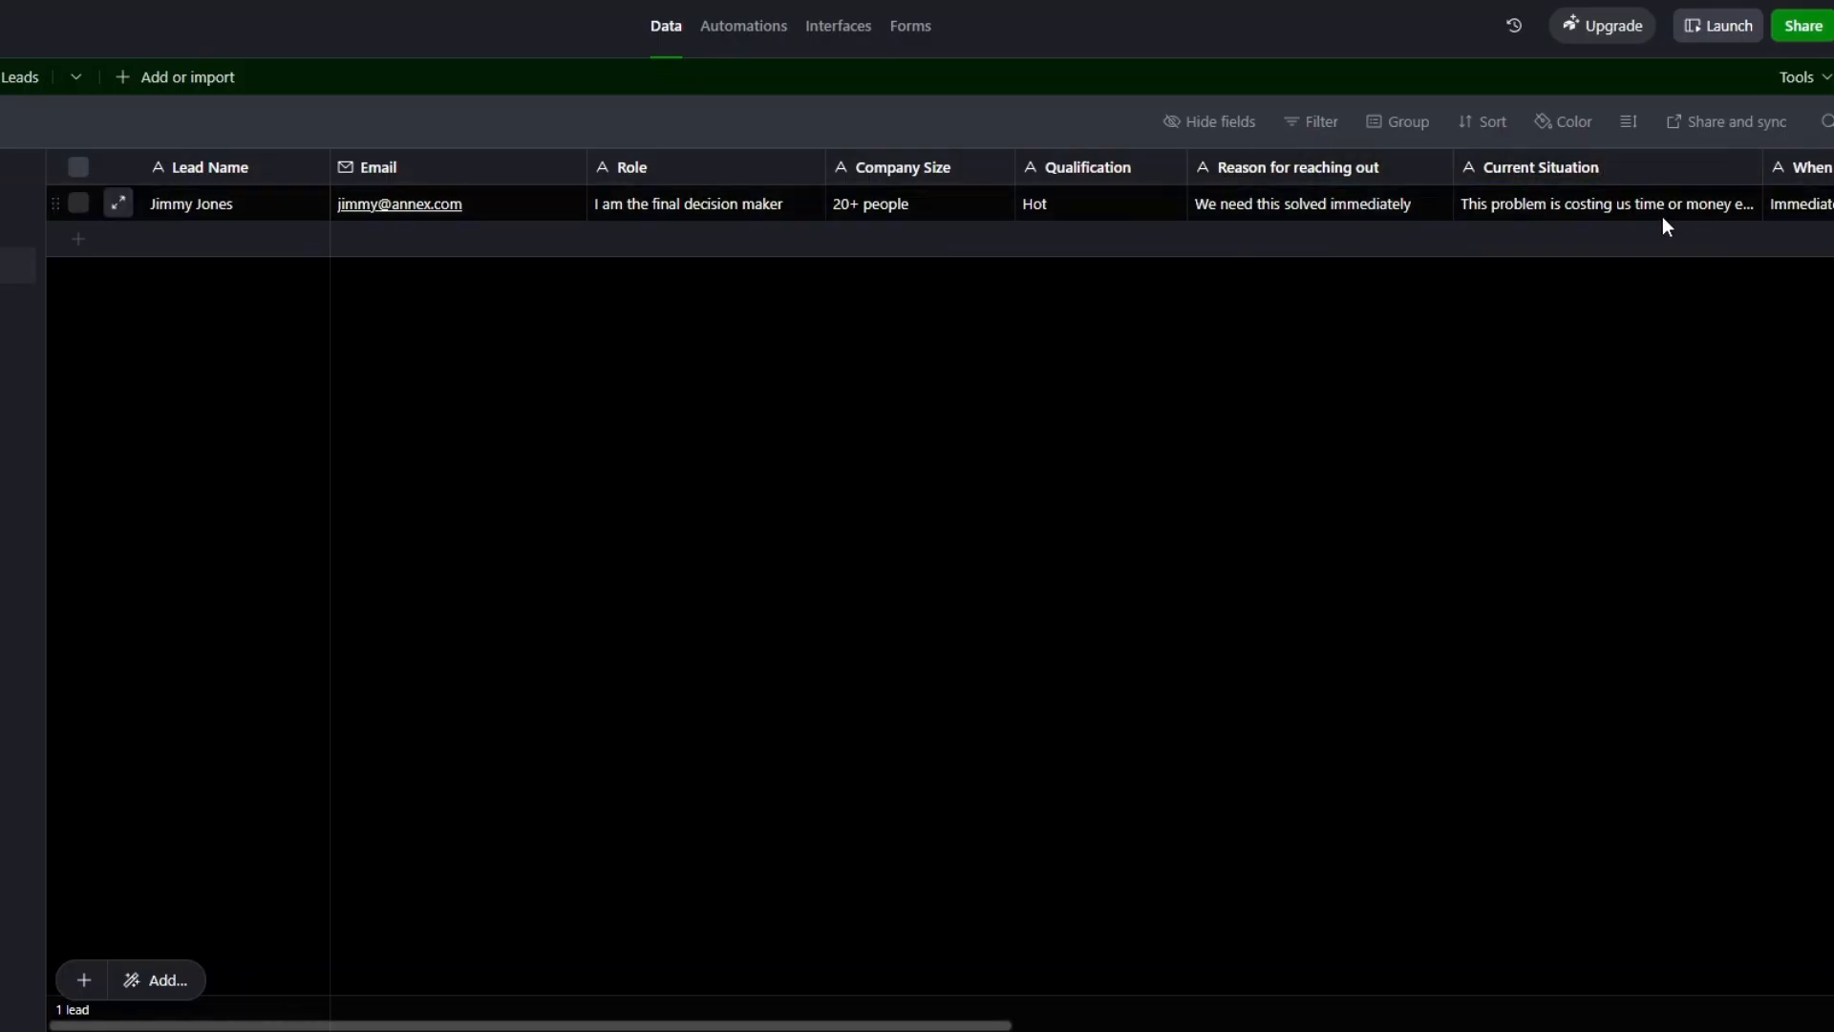
drag(381, 1025, 1136, 1025)
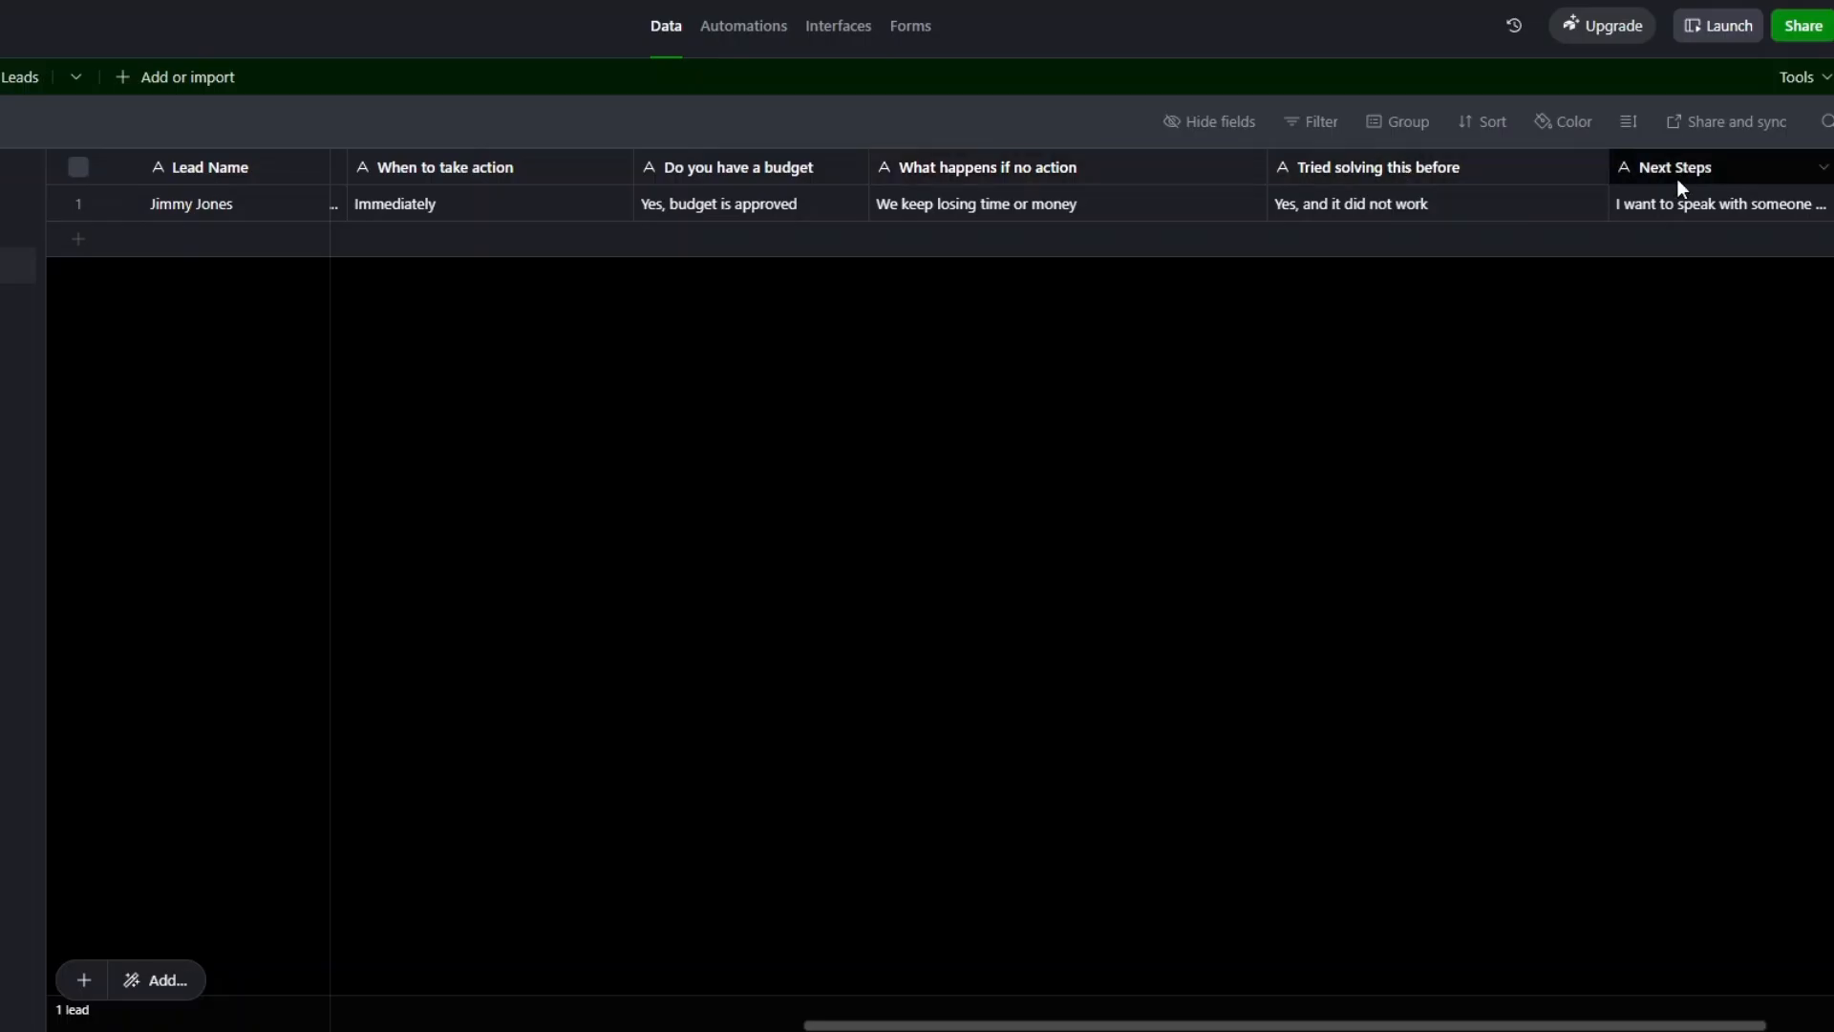
drag(1135, 1023, 260, 869)
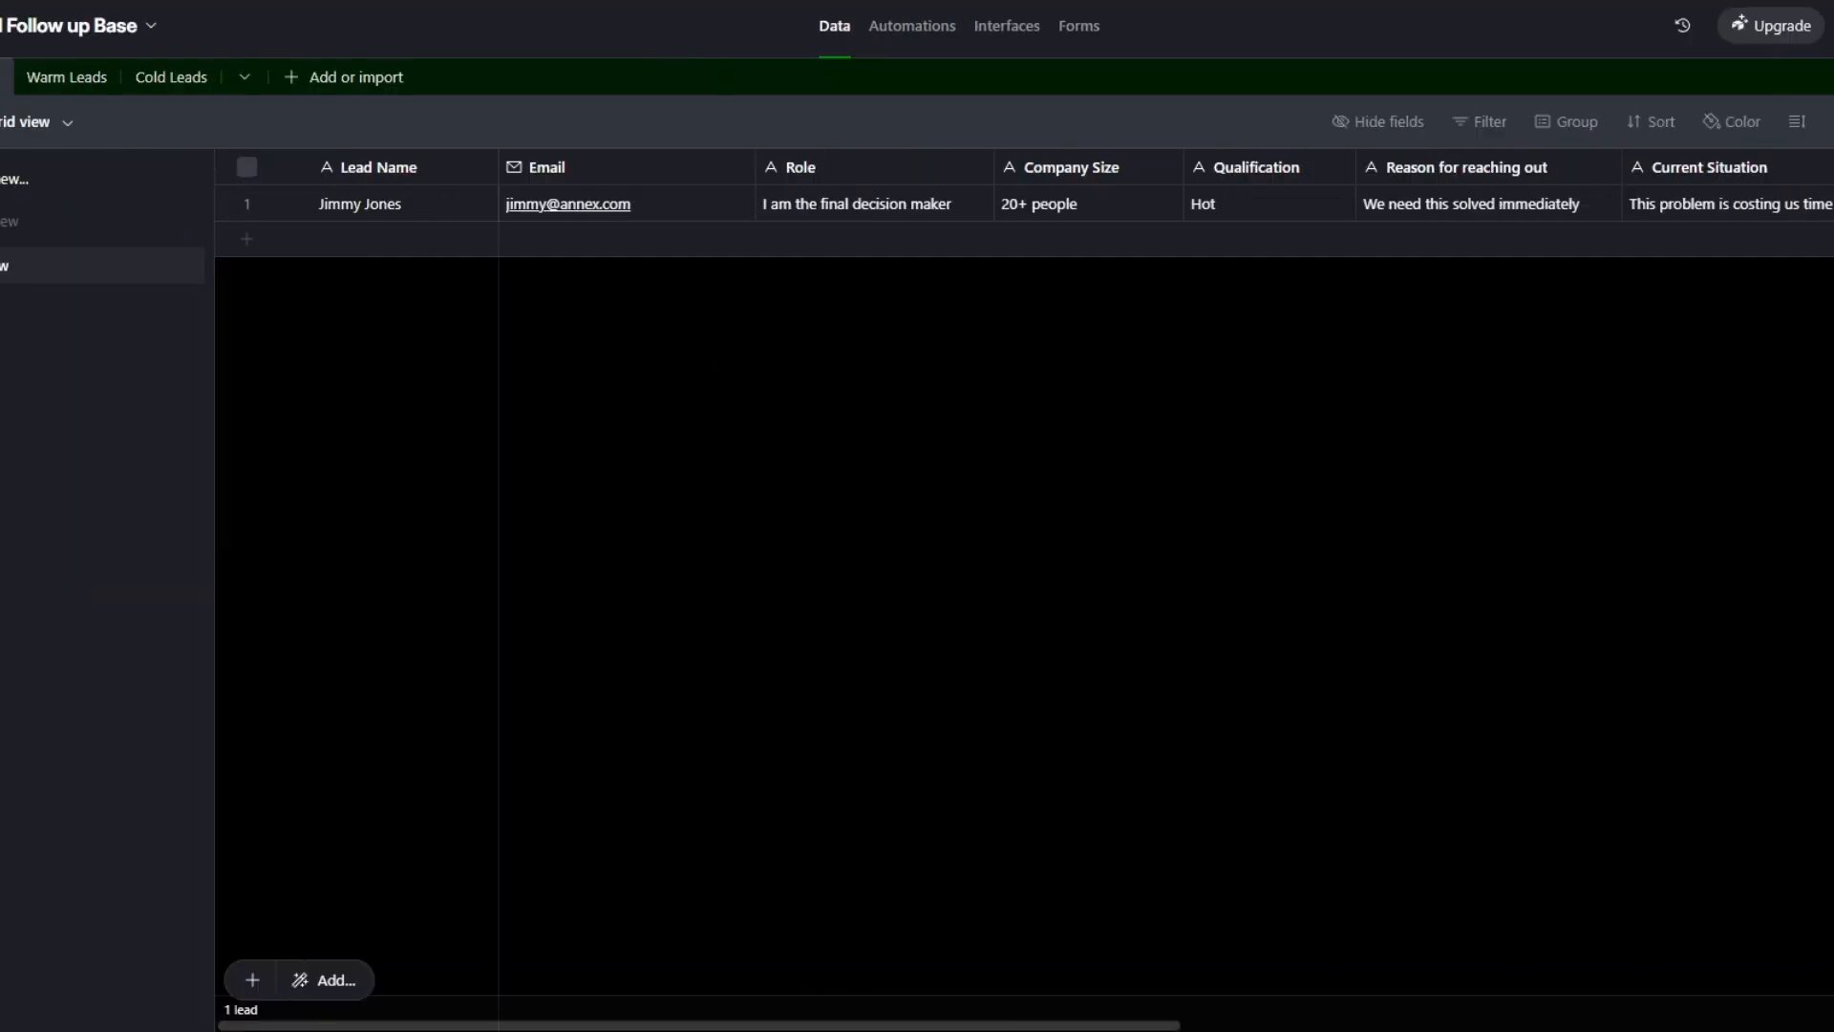